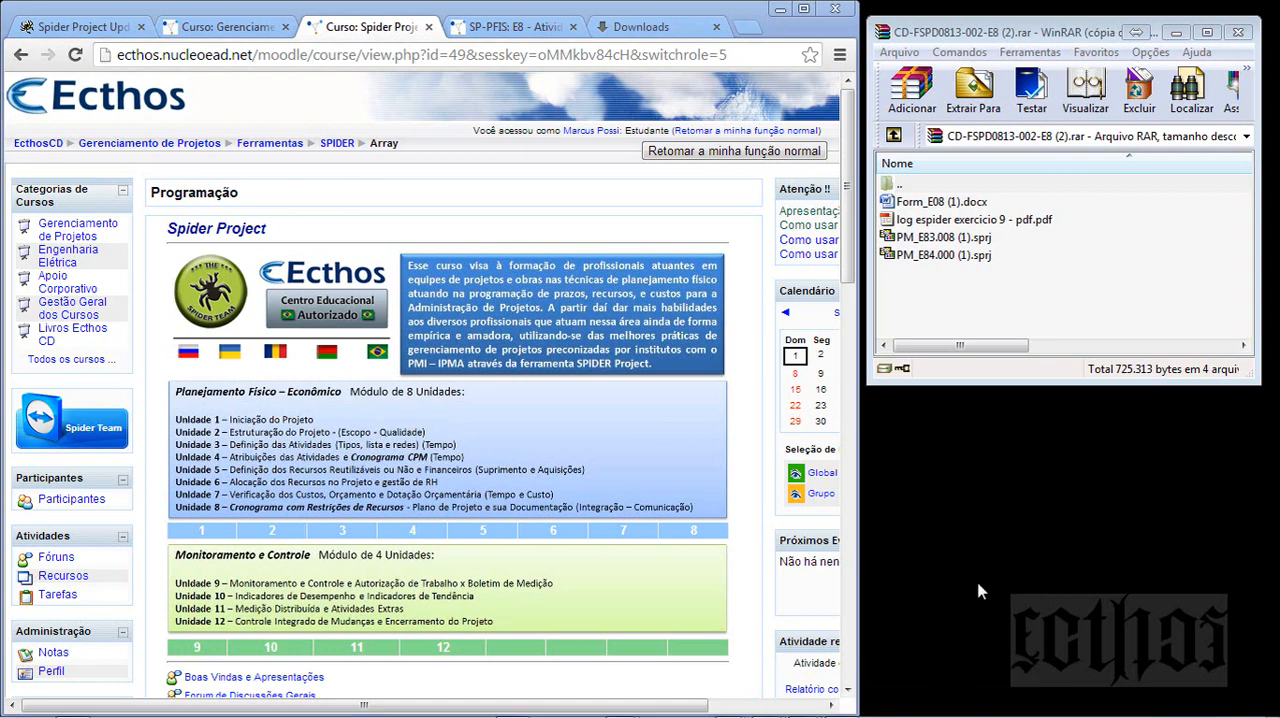
- Switch to the Critérios de Avaliação document in Word and review the E08 objective headings from E8.1 to E8.4
key(alt+Tab)
key(alt+Tab)
key(alt+Tab)
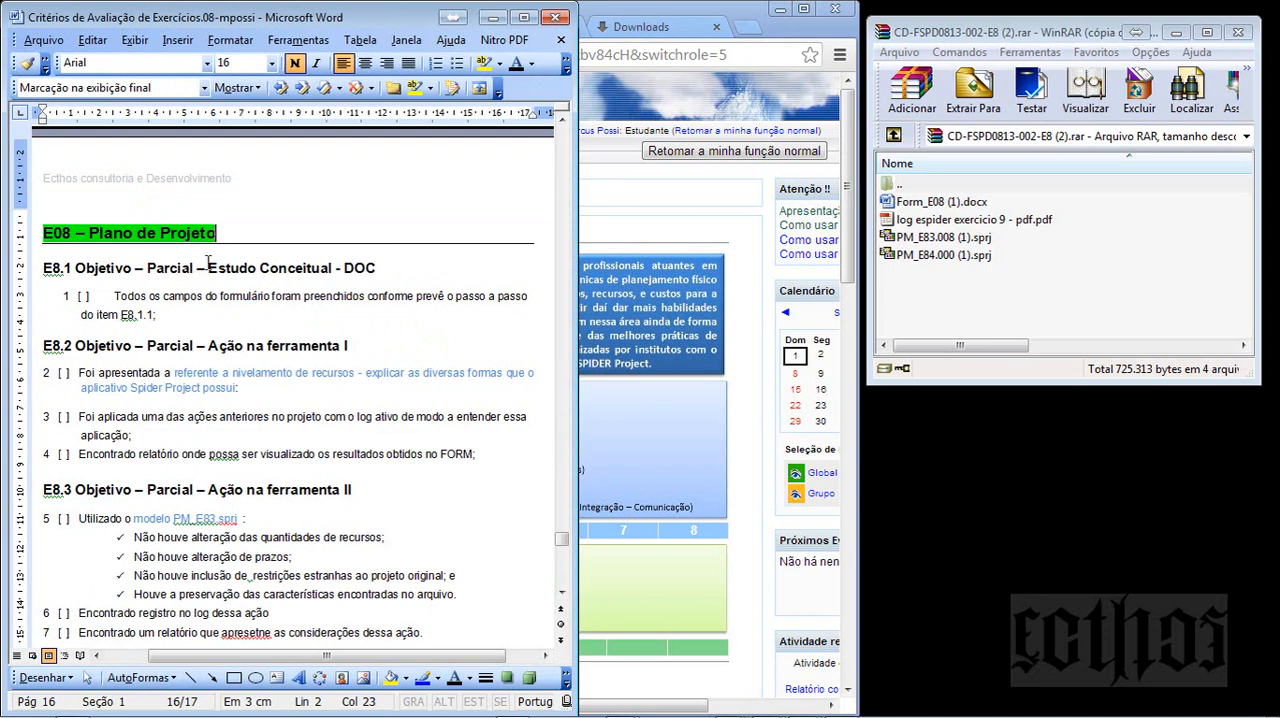
click(168, 296)
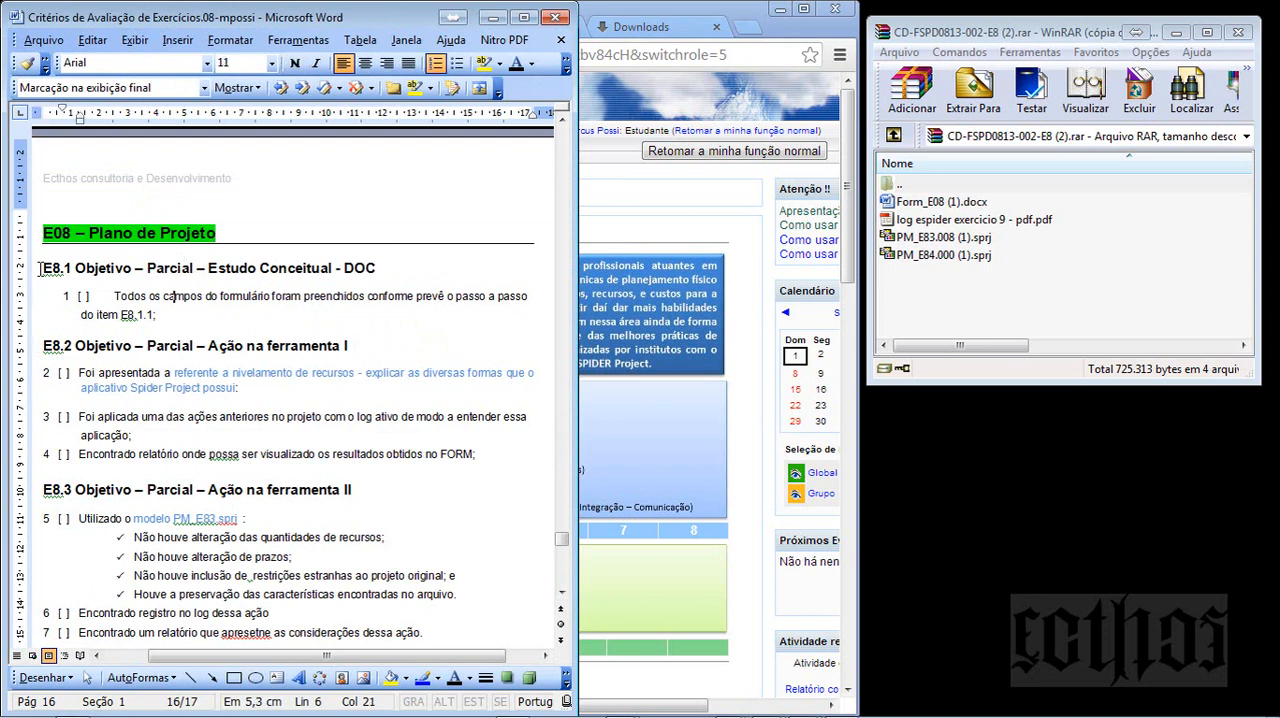
drag(43, 268, 197, 268)
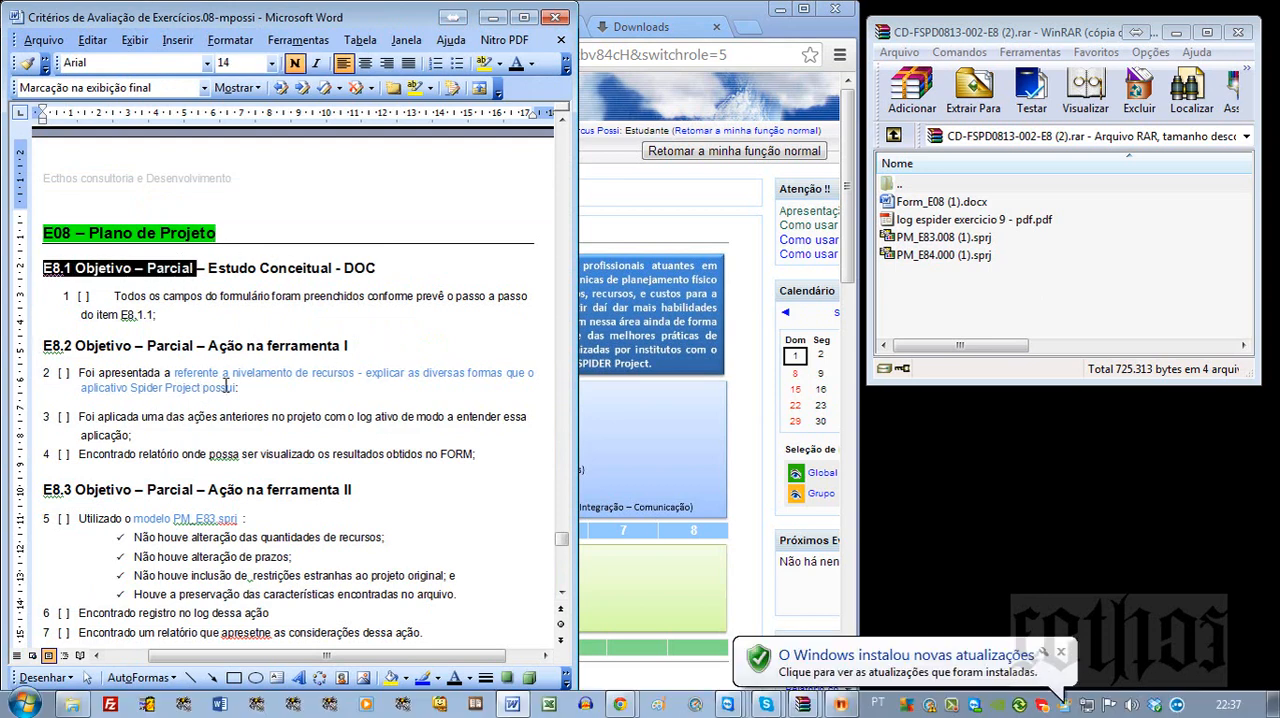
drag(208, 346, 335, 346)
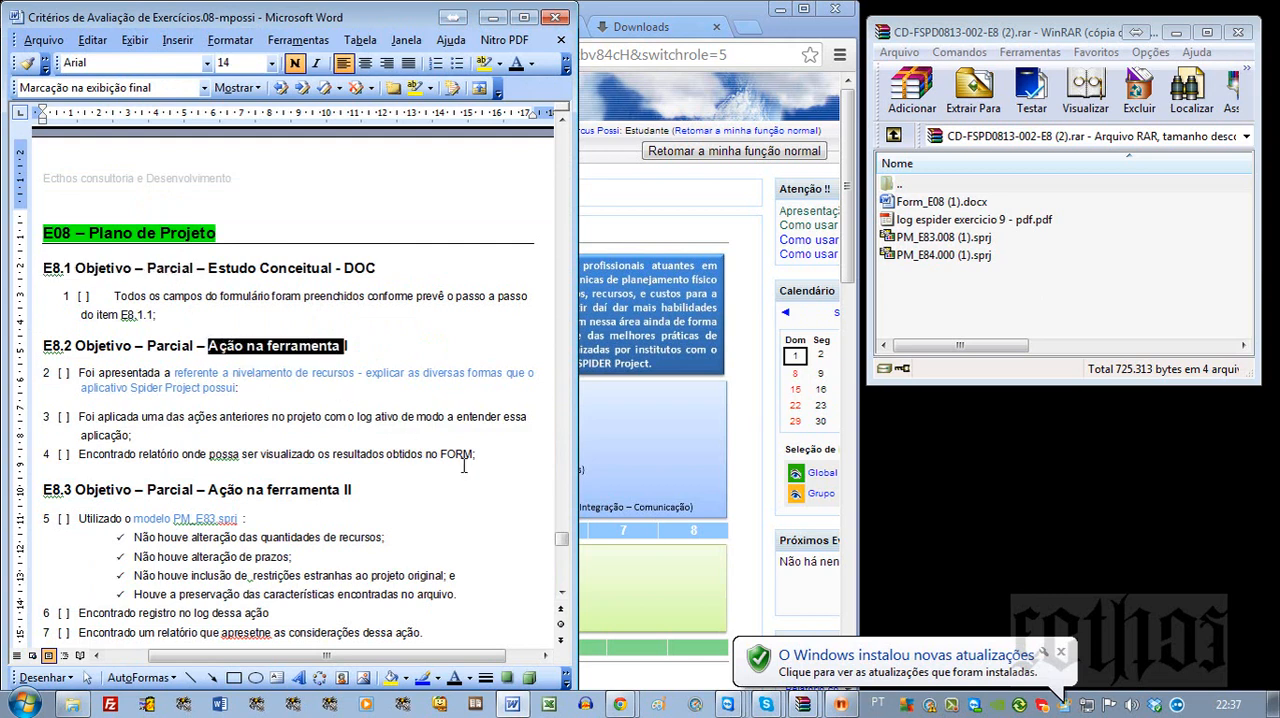
click(1062, 653)
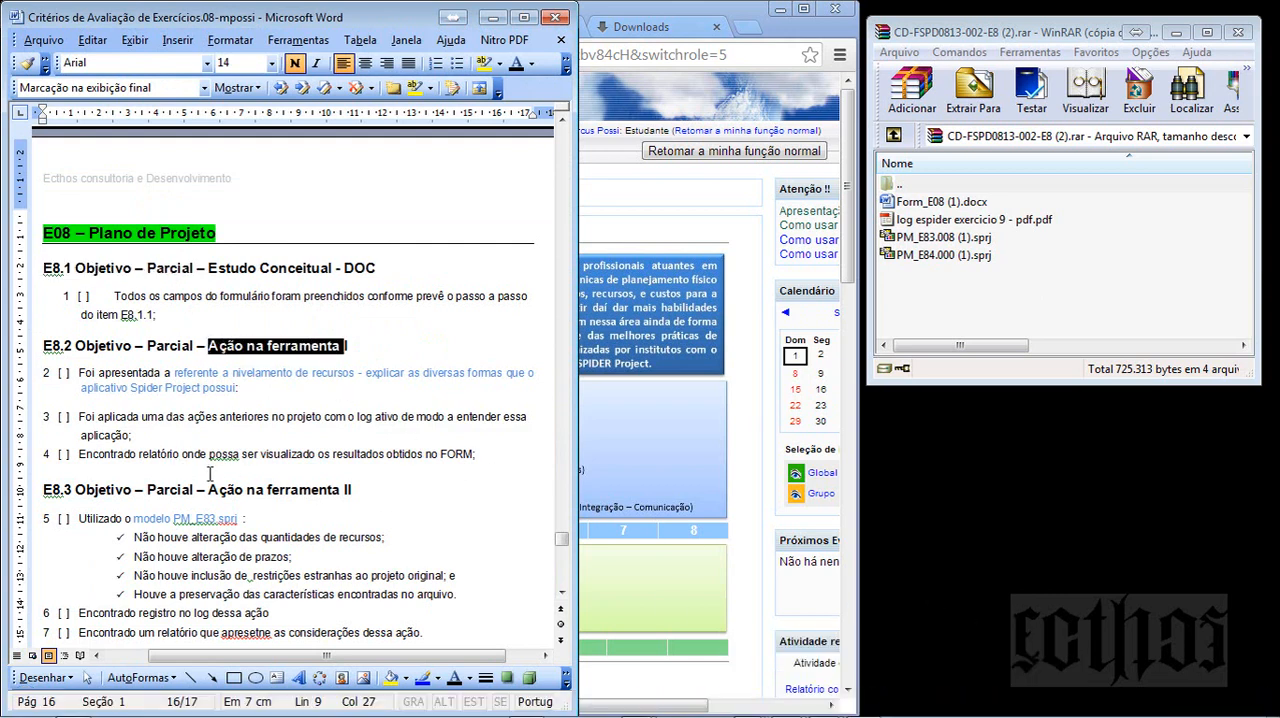
drag(373, 494, 229, 493)
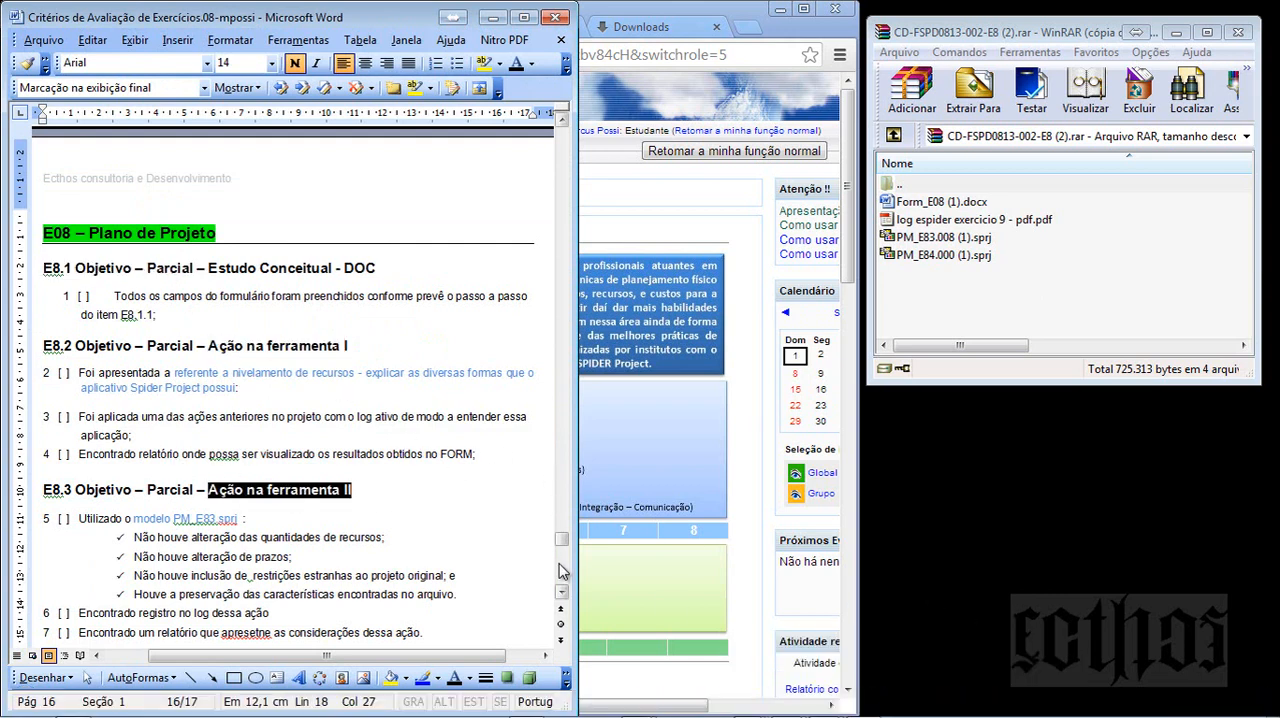
scroll(87, 335, down, 9)
drag(75, 353, 150, 354)
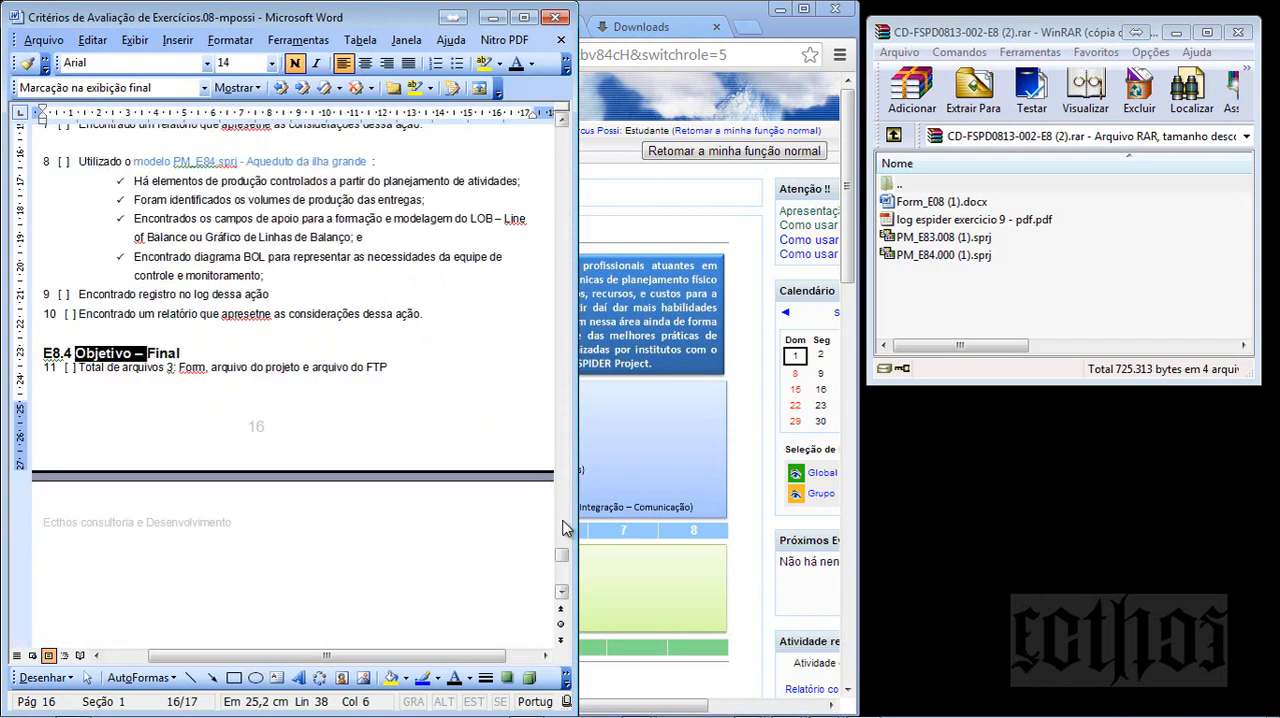
- Return to the start of E08 – Plano de Projeto and go through the numbered criteria under E8.1, E8.2 and E8.3
click(564, 298)
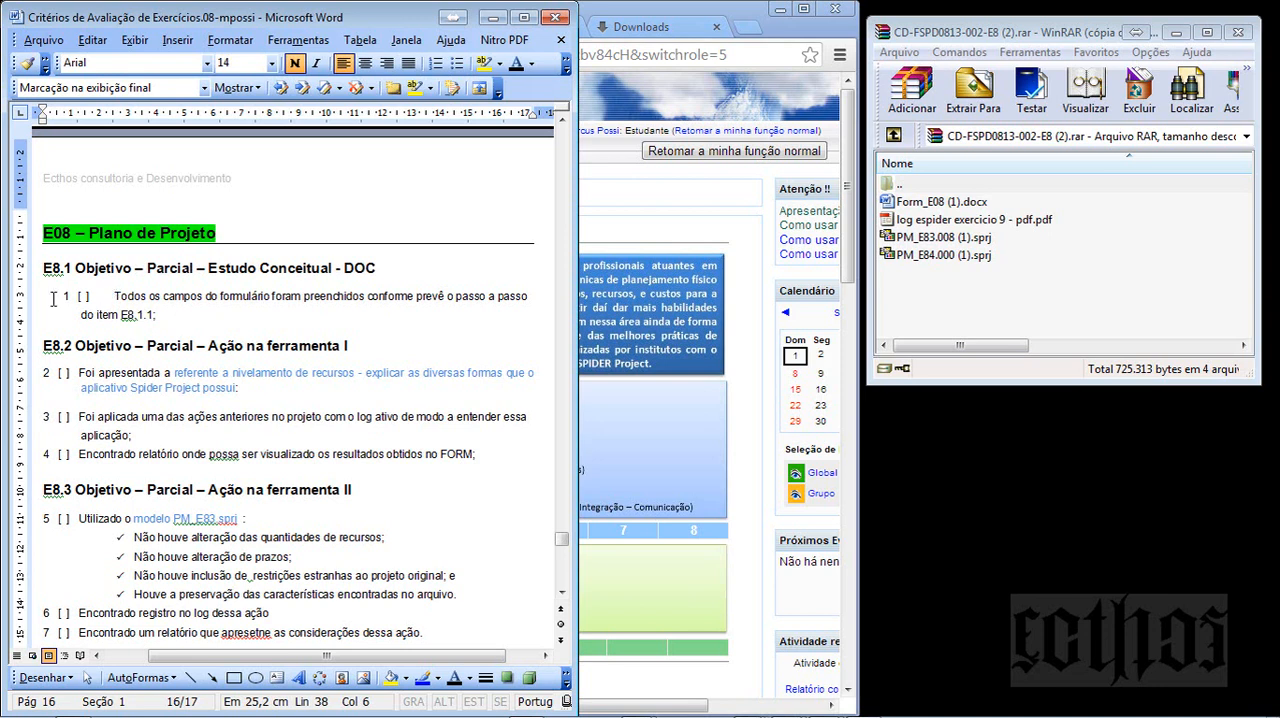
click(114, 296)
click(94, 374)
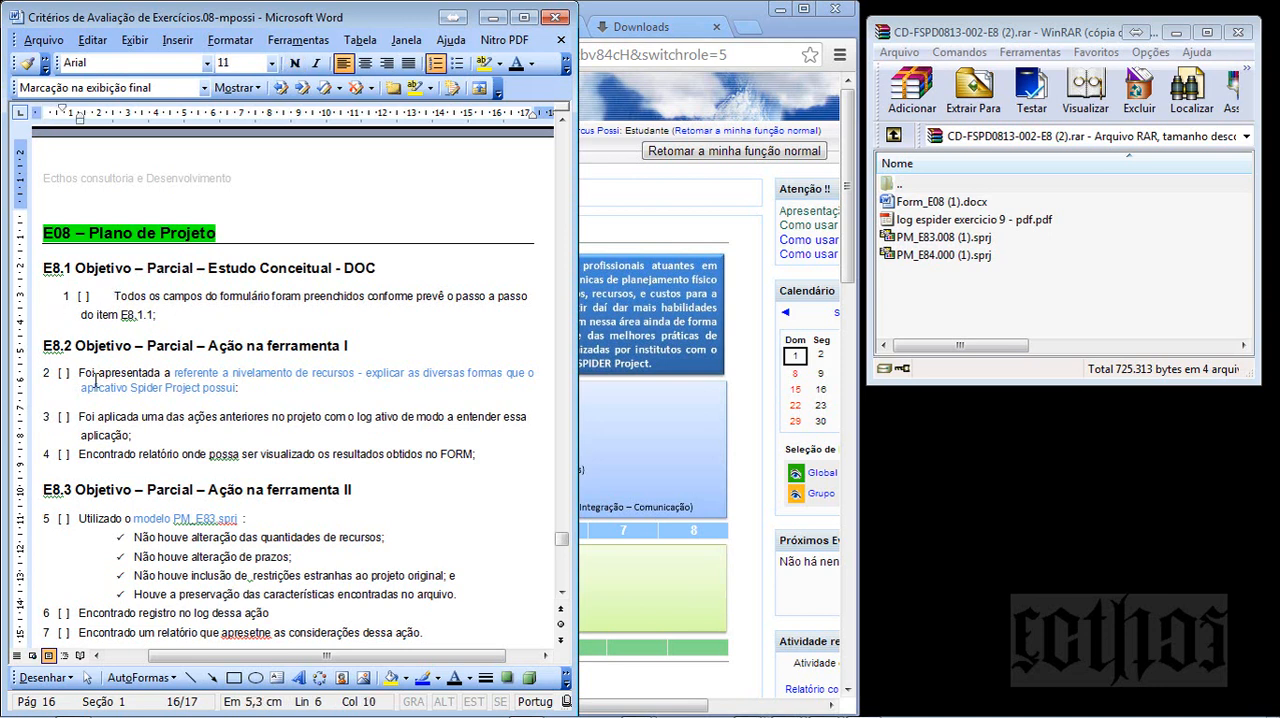
click(106, 419)
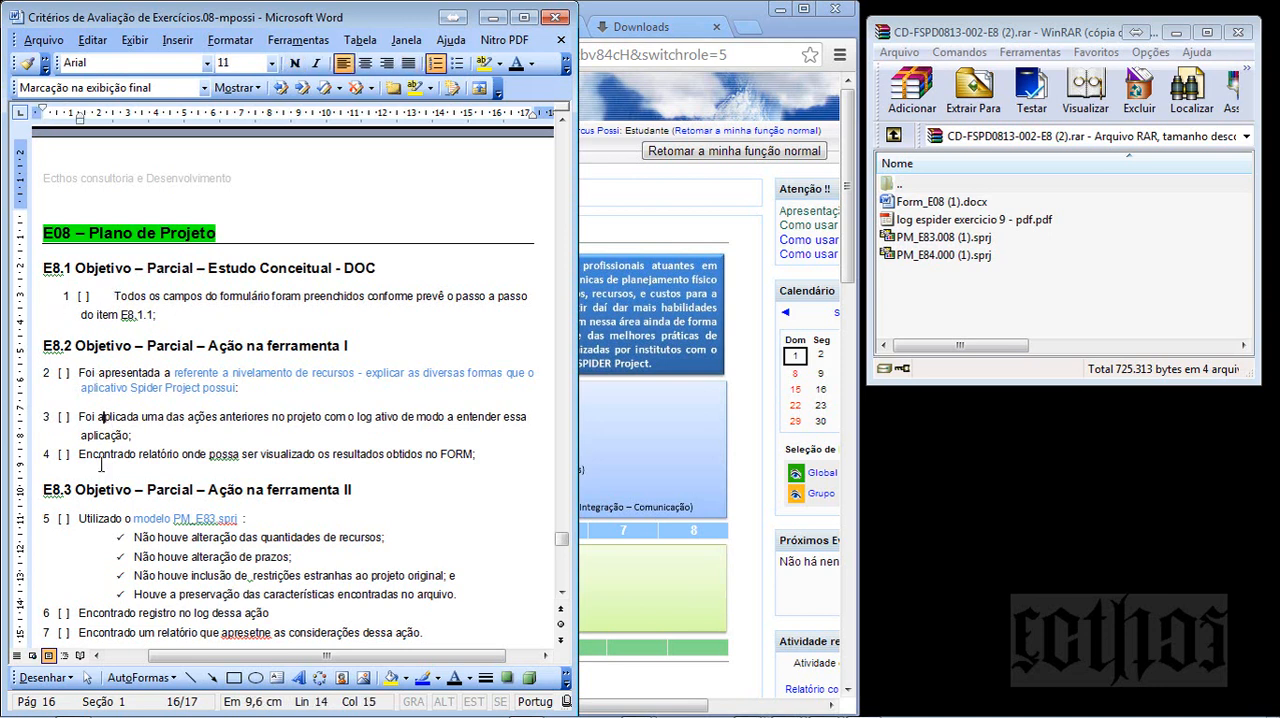
click(101, 517)
- Switch to the Spider Project course page in the browser and review Unidade 8's description, support material and Atividades Dirigidas
drag(633, 2, 633, 24)
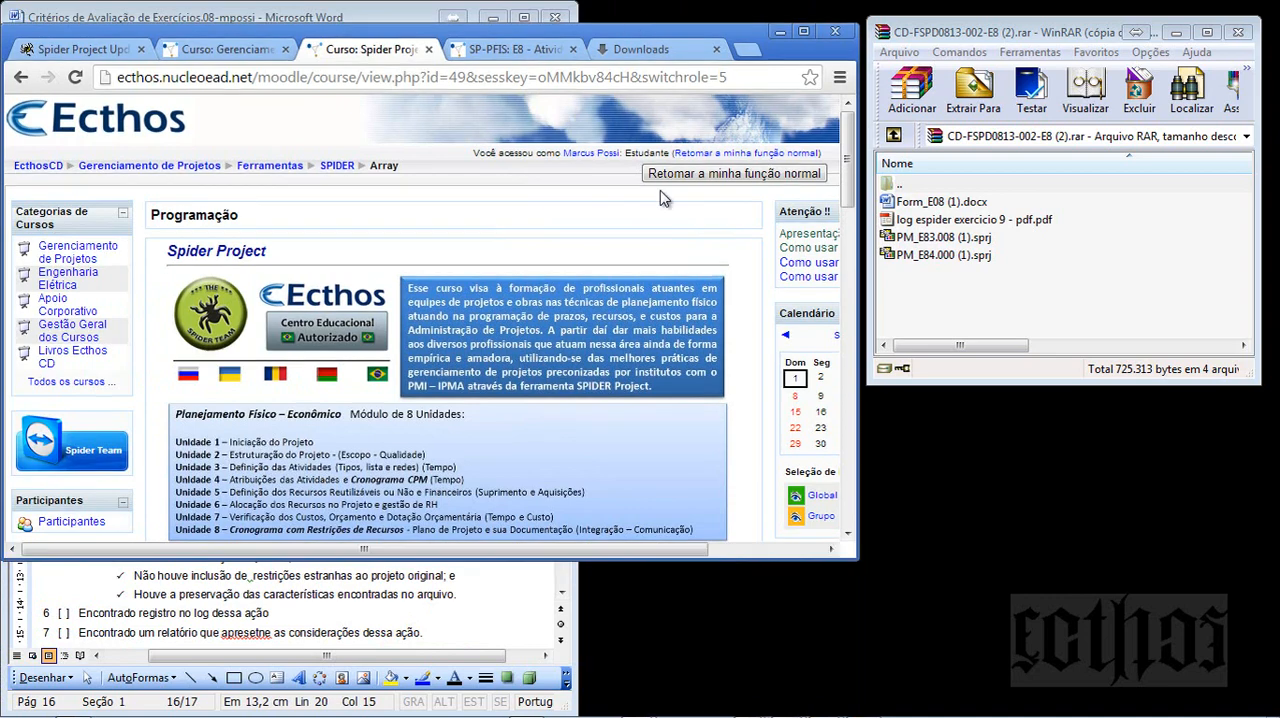
double_click(854, 563)
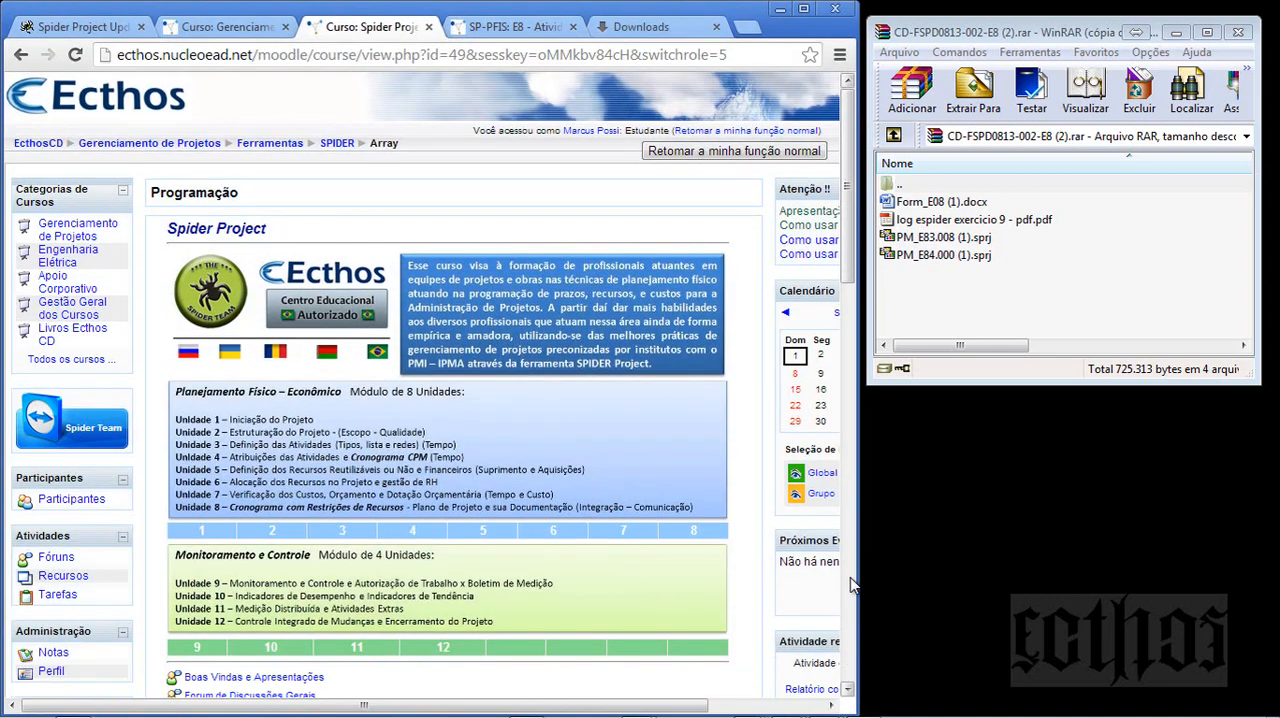
scroll(852, 585, down, 5)
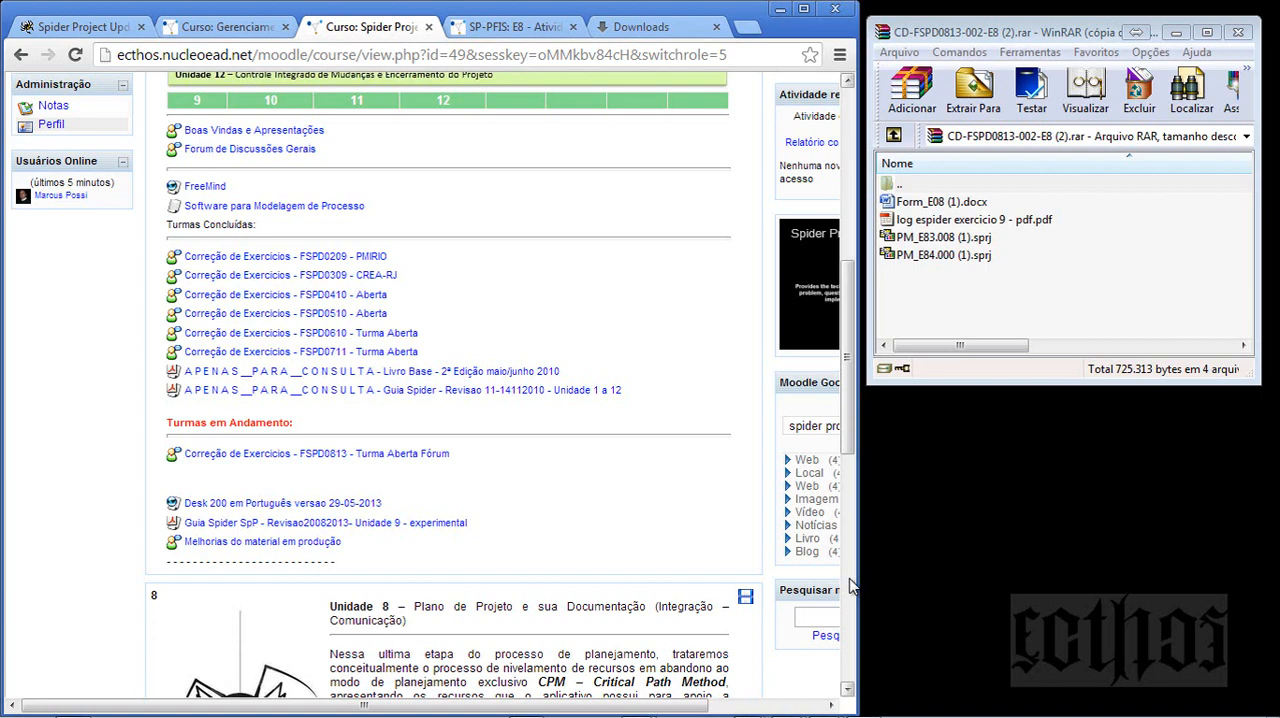
scroll(850, 585, down, 3)
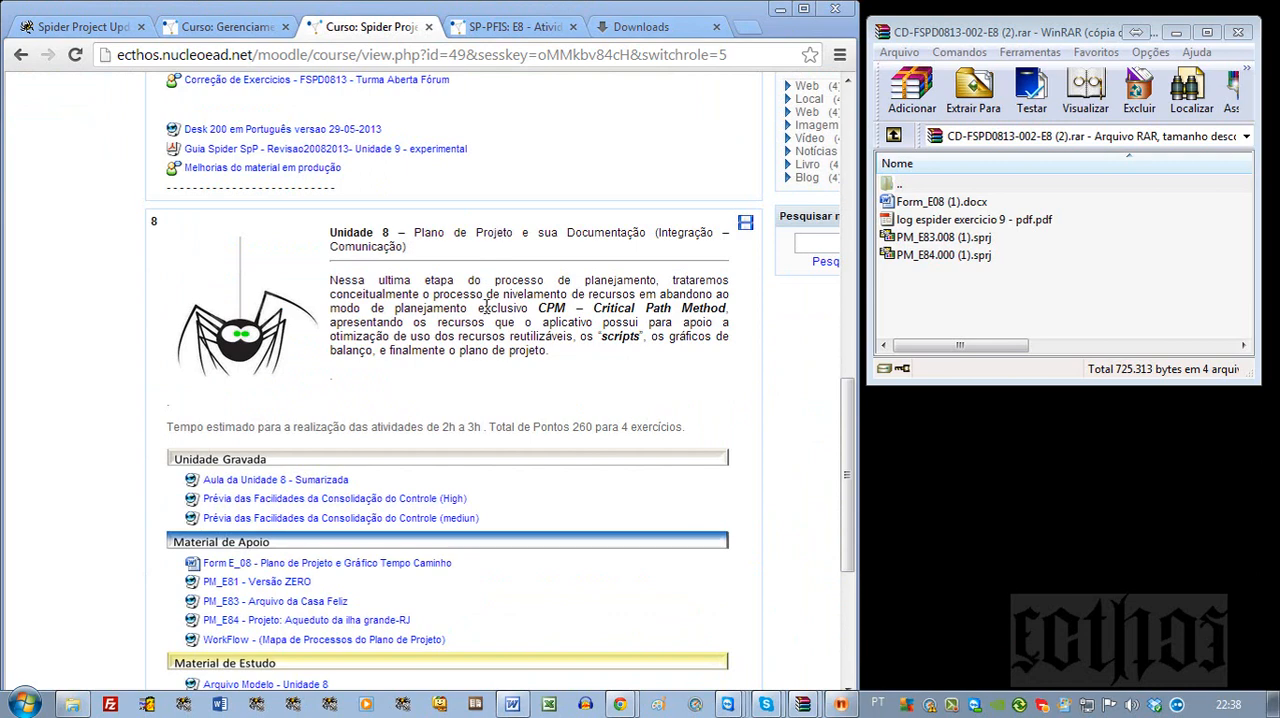
drag(848, 418, 848, 490)
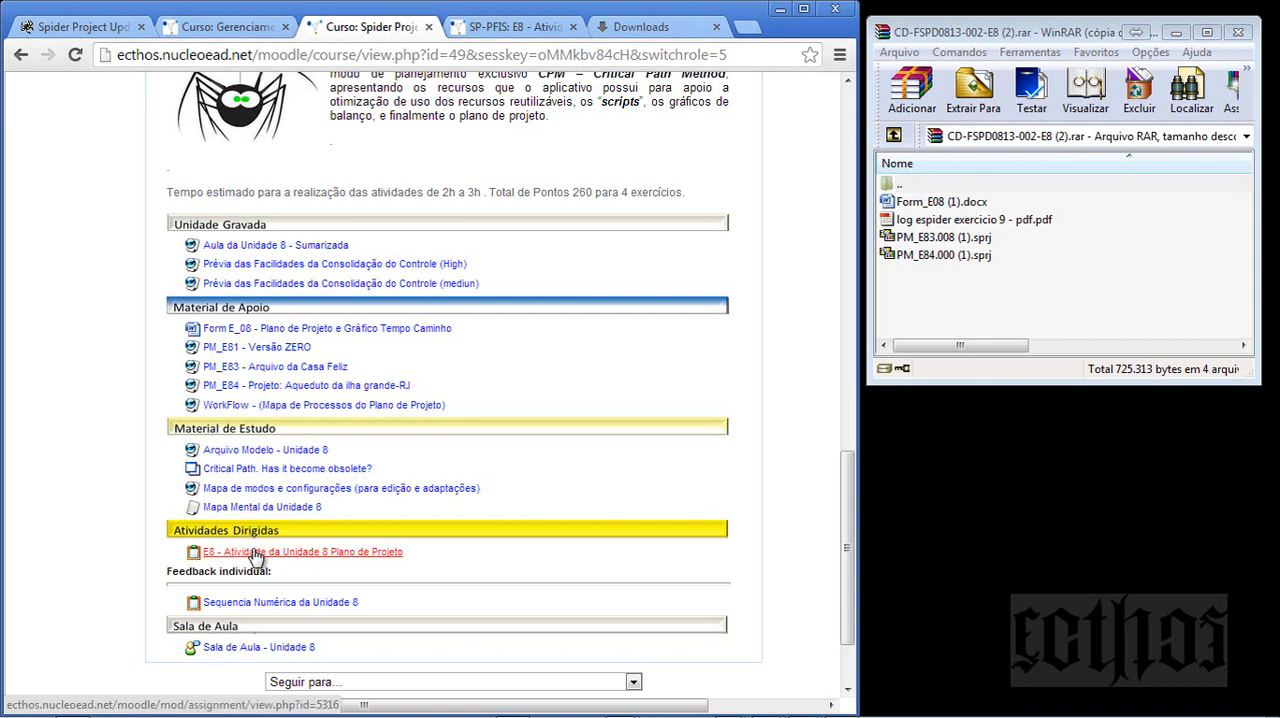
- Switch to mapa_de_processos_de_projeto.pdf in Nitro PDF, maximize it and examine the process flow from Iniciação across to Encerramento
mouse_move(846, 714)
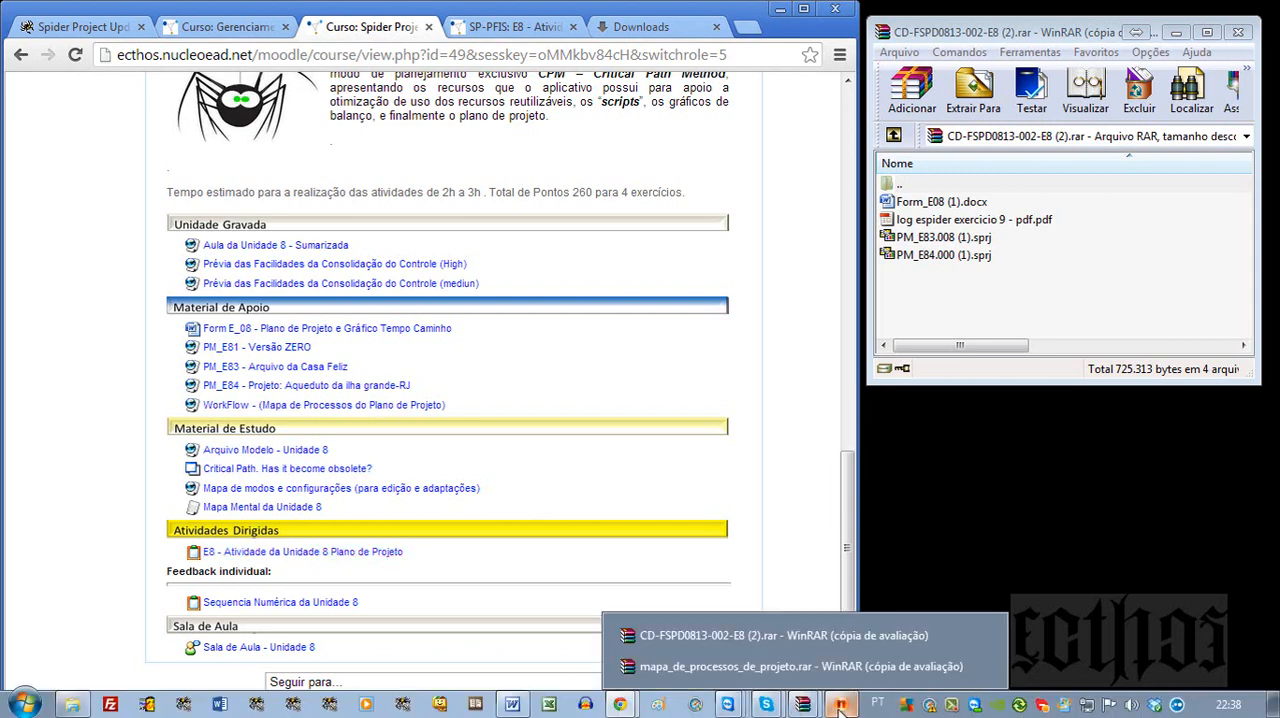
click(840, 652)
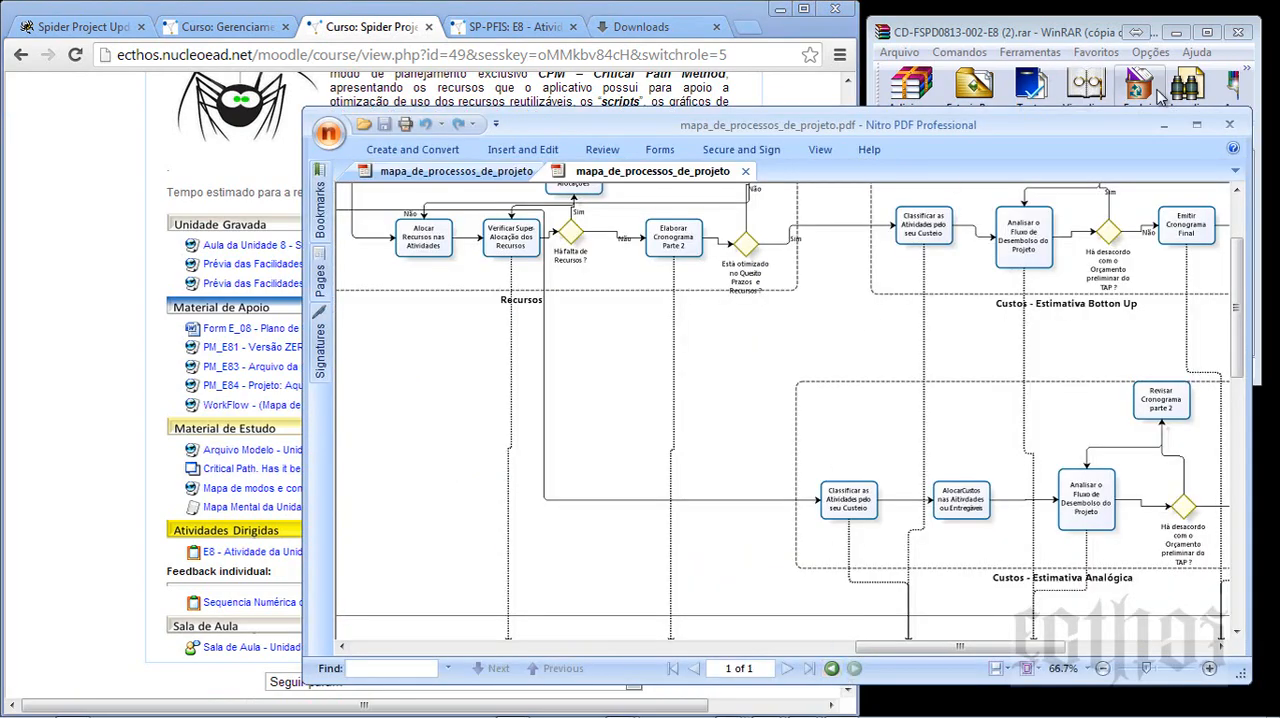
click(1196, 124)
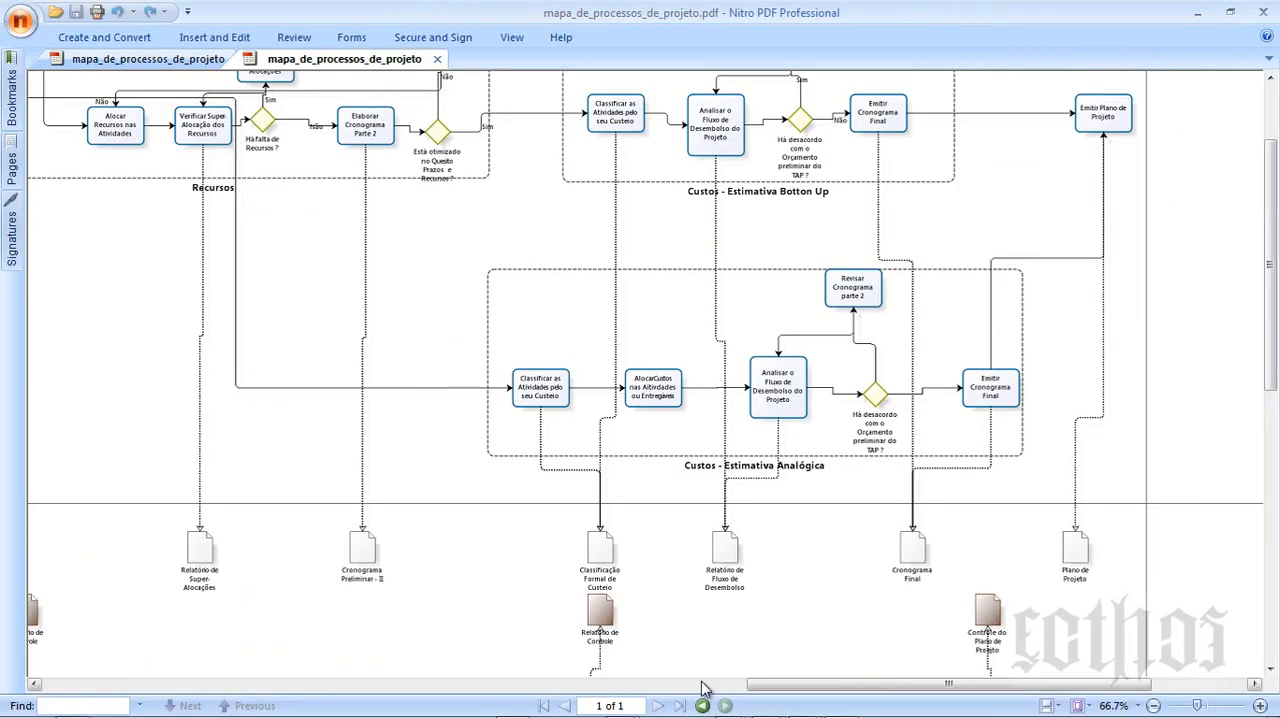
drag(766, 684, 33, 688)
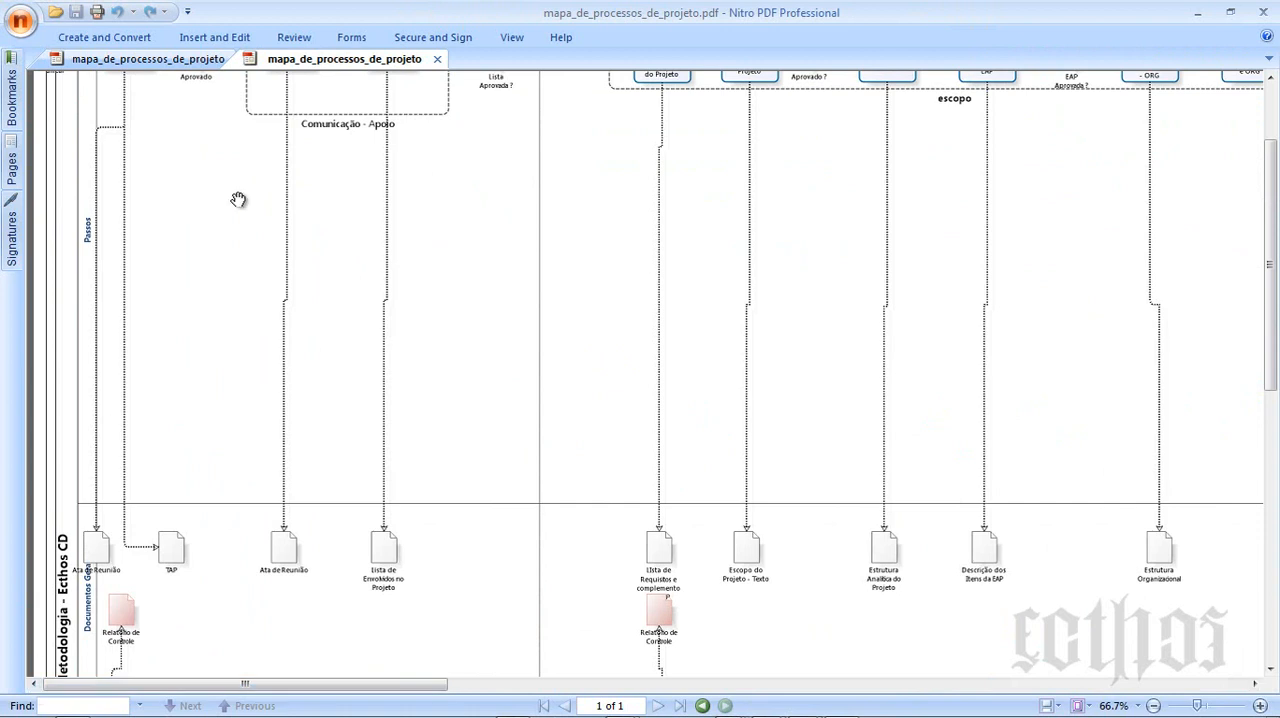
scroll(232, 213, up, 2)
scroll(232, 213, up, 1)
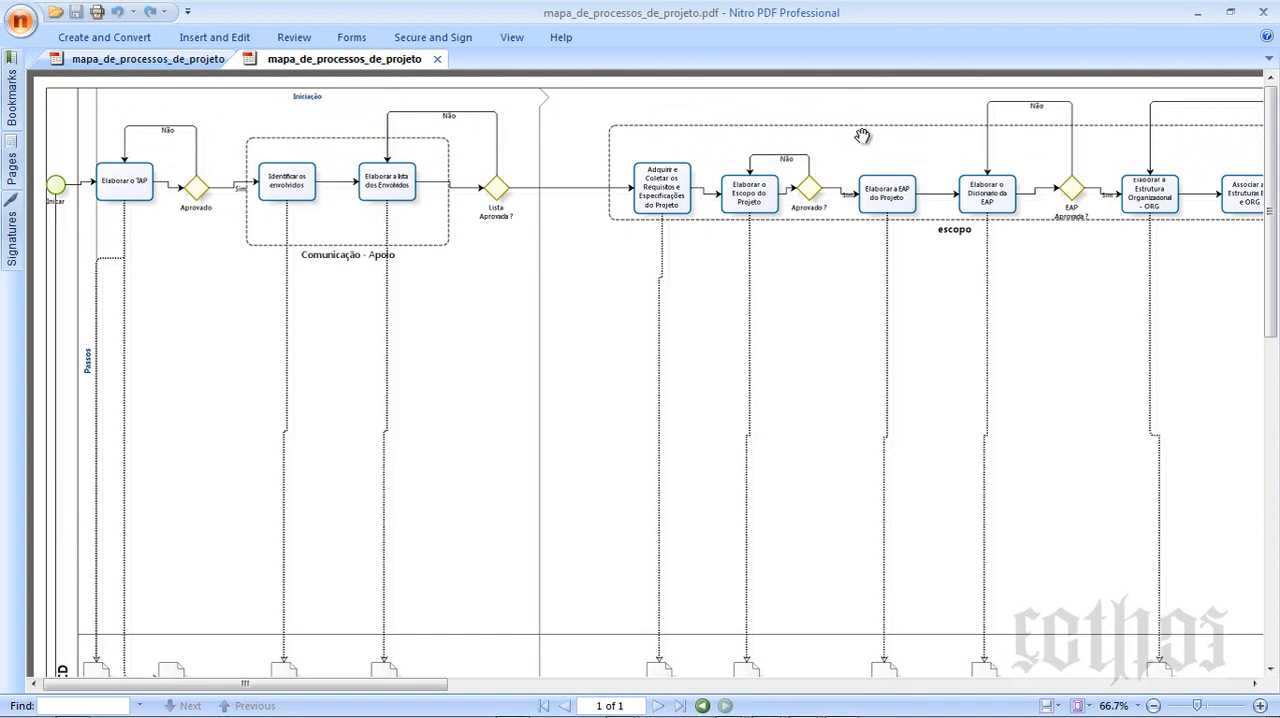
drag(400, 689, 1215, 670)
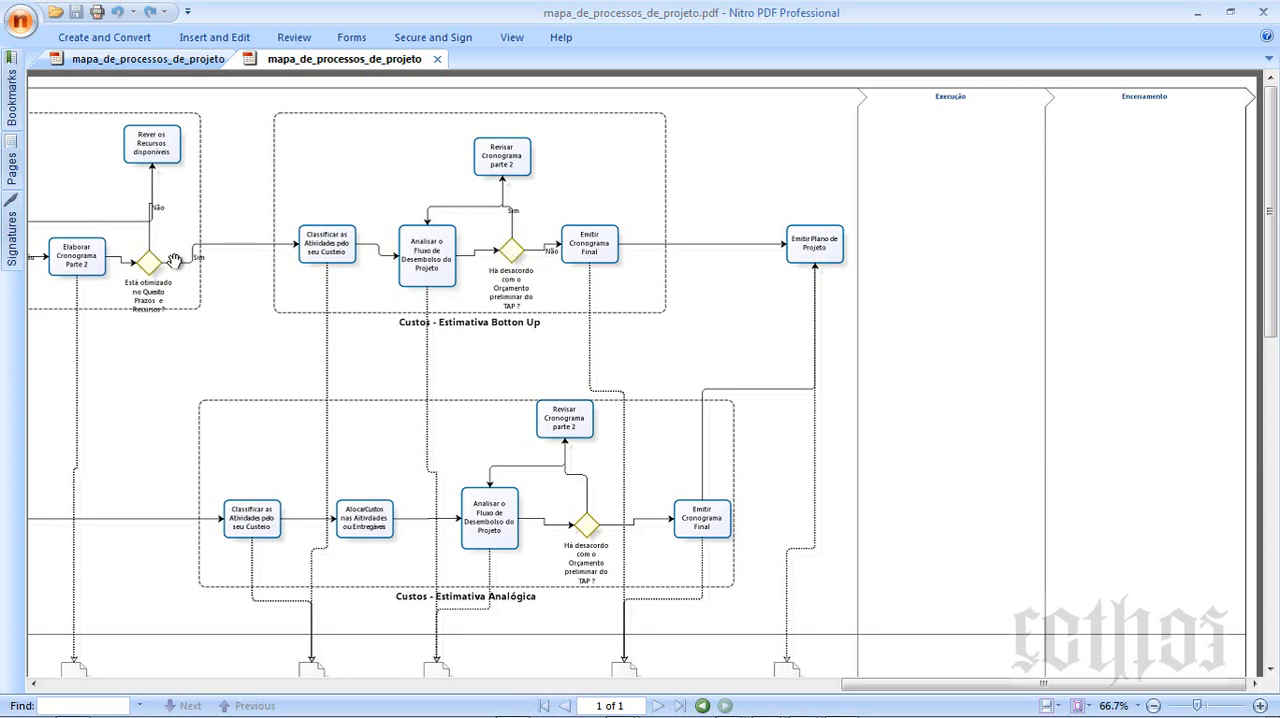
- Examine the Custos - Estimativa Botton Up flow in close-up, including its budget disagreement decision and the Revisar Cronograma parte 2 task
scroll(290, 251, down, 5)
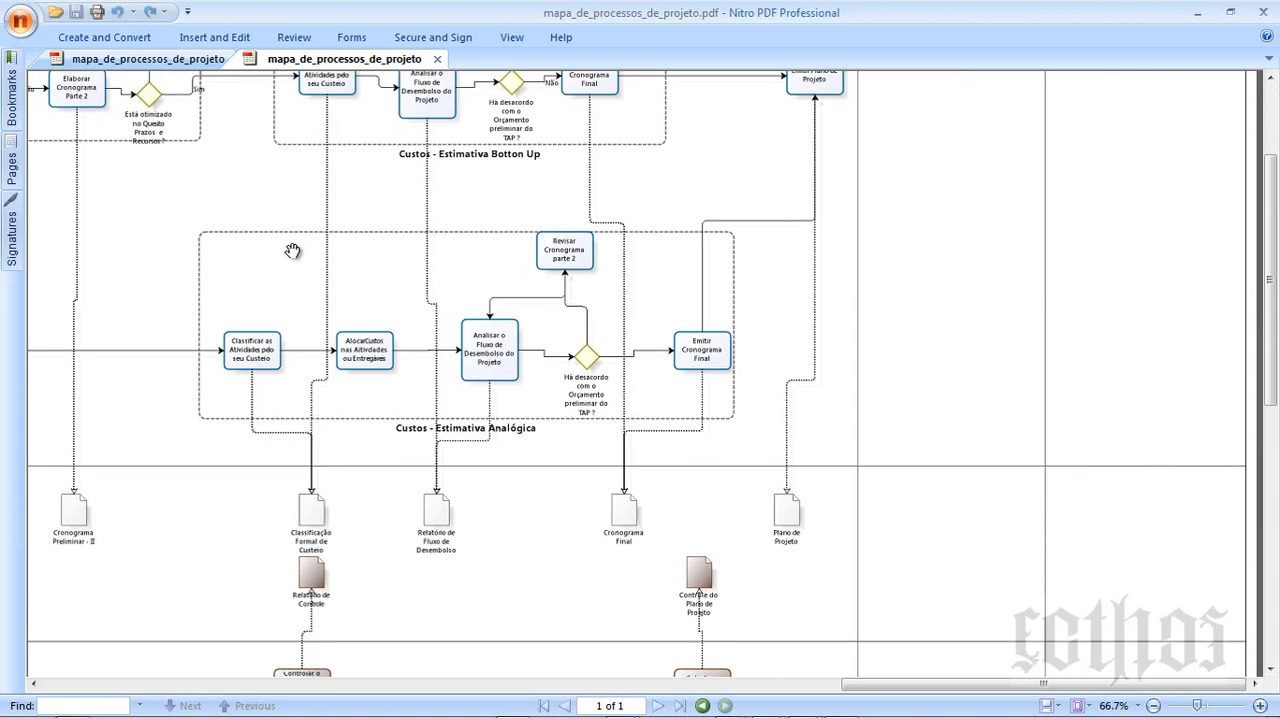
scroll(290, 251, up, 4)
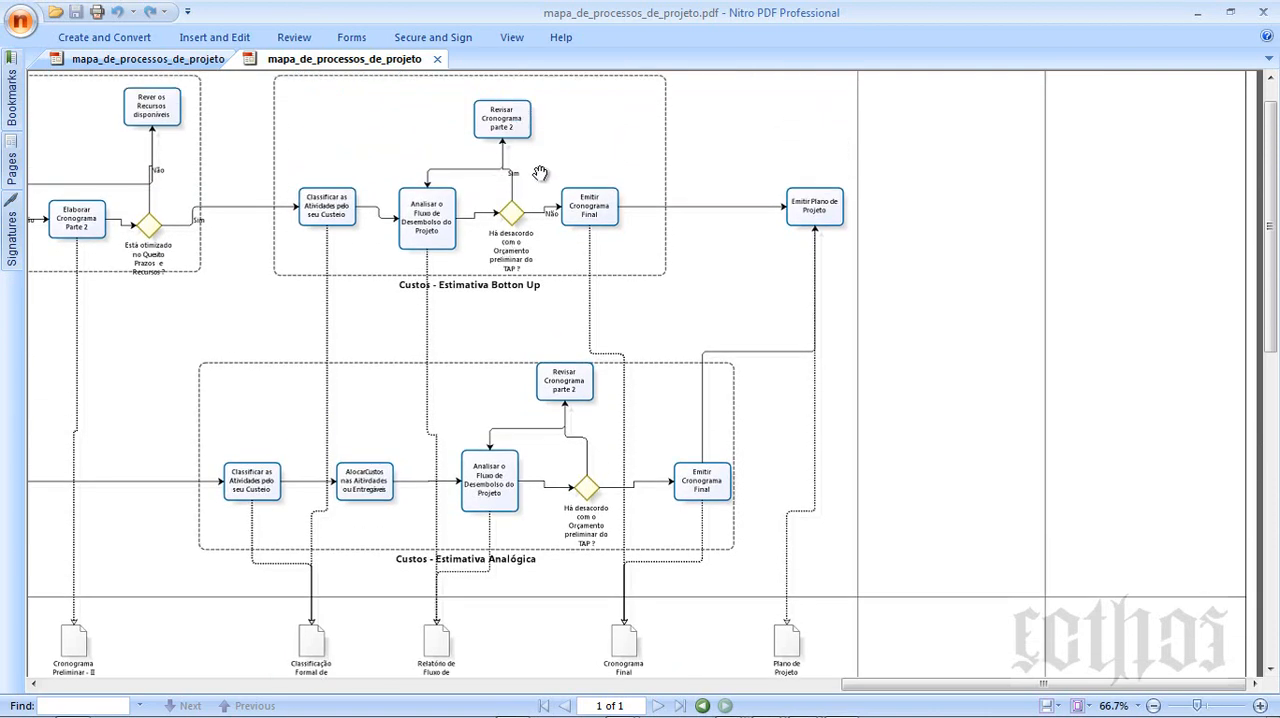
scroll(546, 183, up, 4)
scroll(546, 183, up, 2)
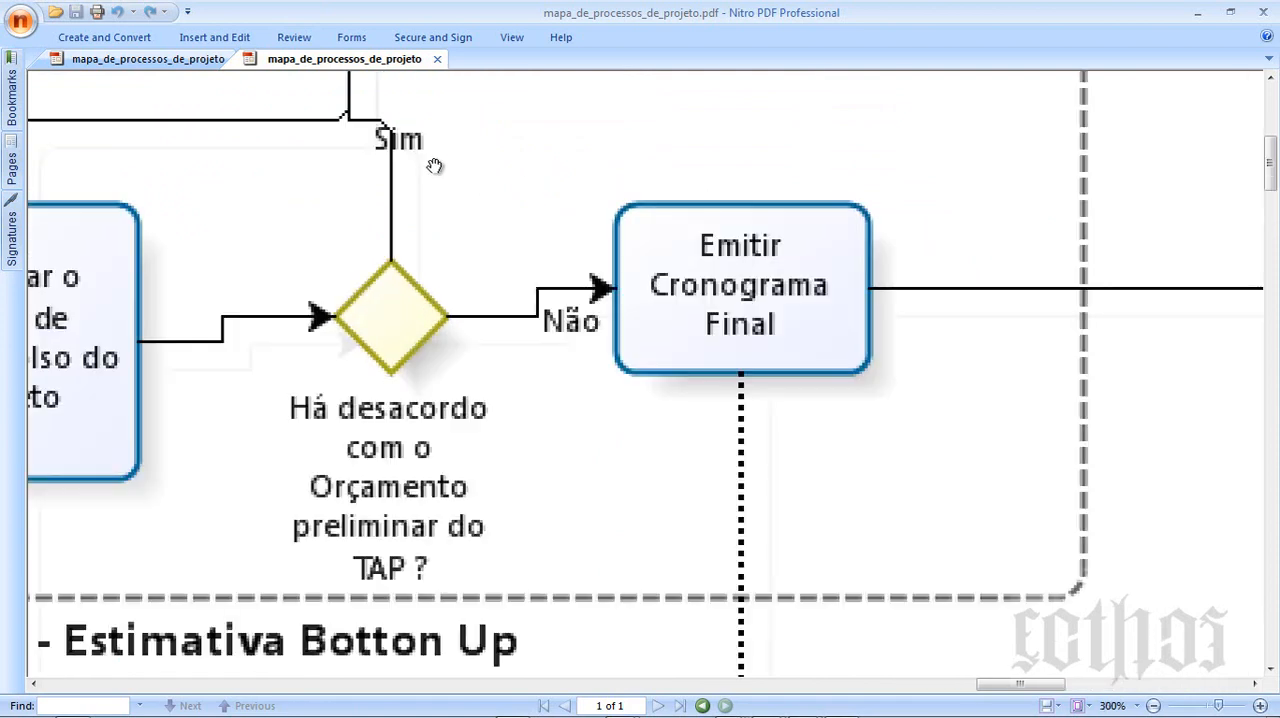
drag(434, 167, 739, 603)
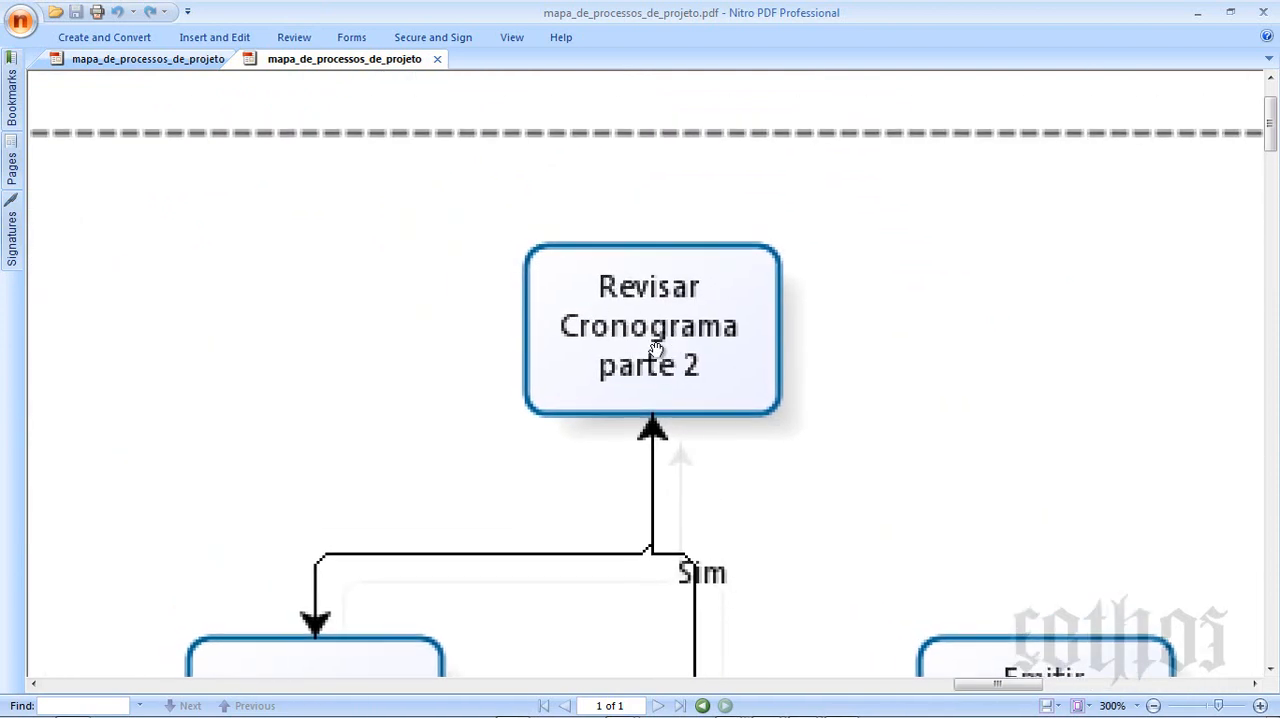
scroll(668, 432, down, 5)
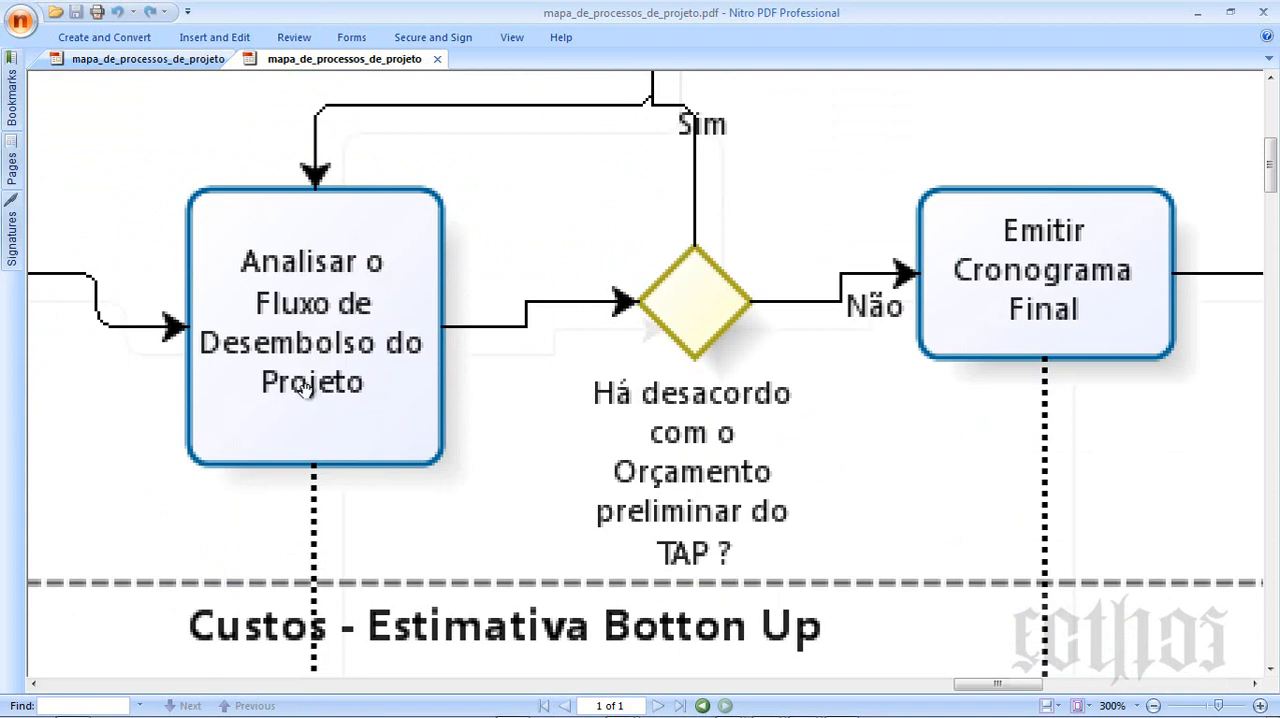
scroll(305, 388, down, 3)
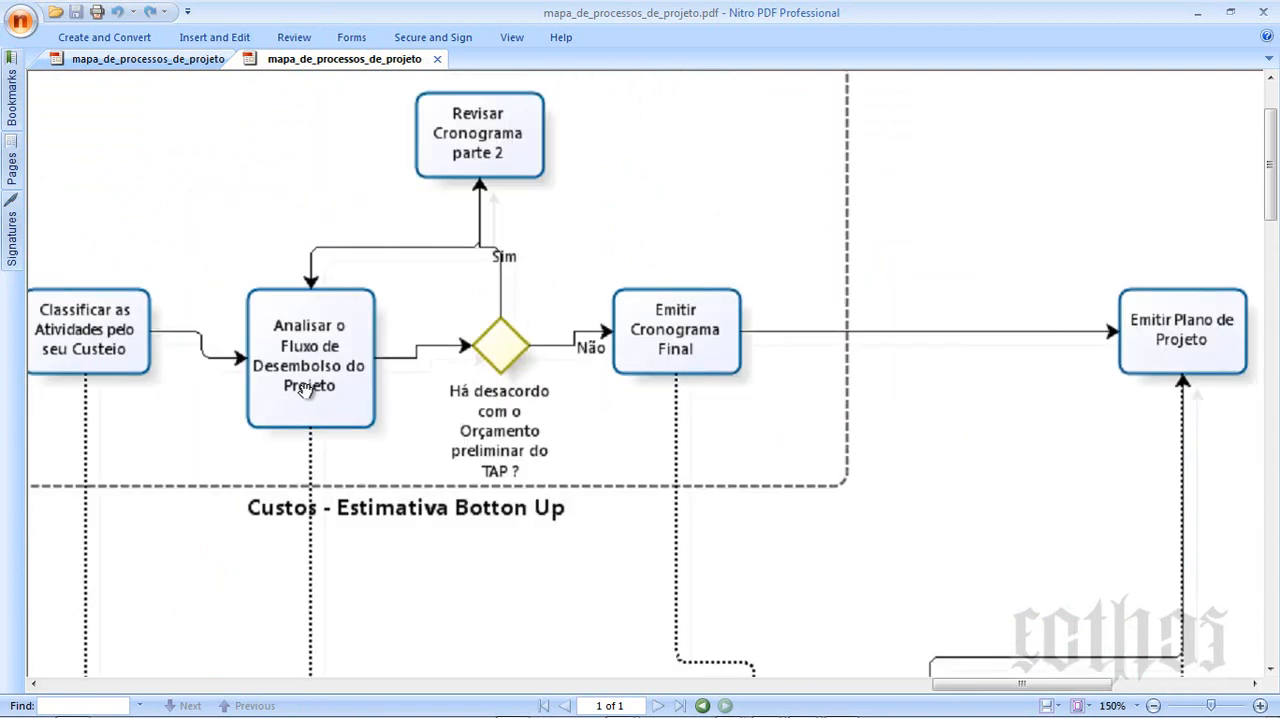
- Examine the Custos - Estimativa Analógica flow and the output documents and cost control process below it, and close the process map
scroll(305, 388, down, 2)
scroll(305, 390, down, 1)
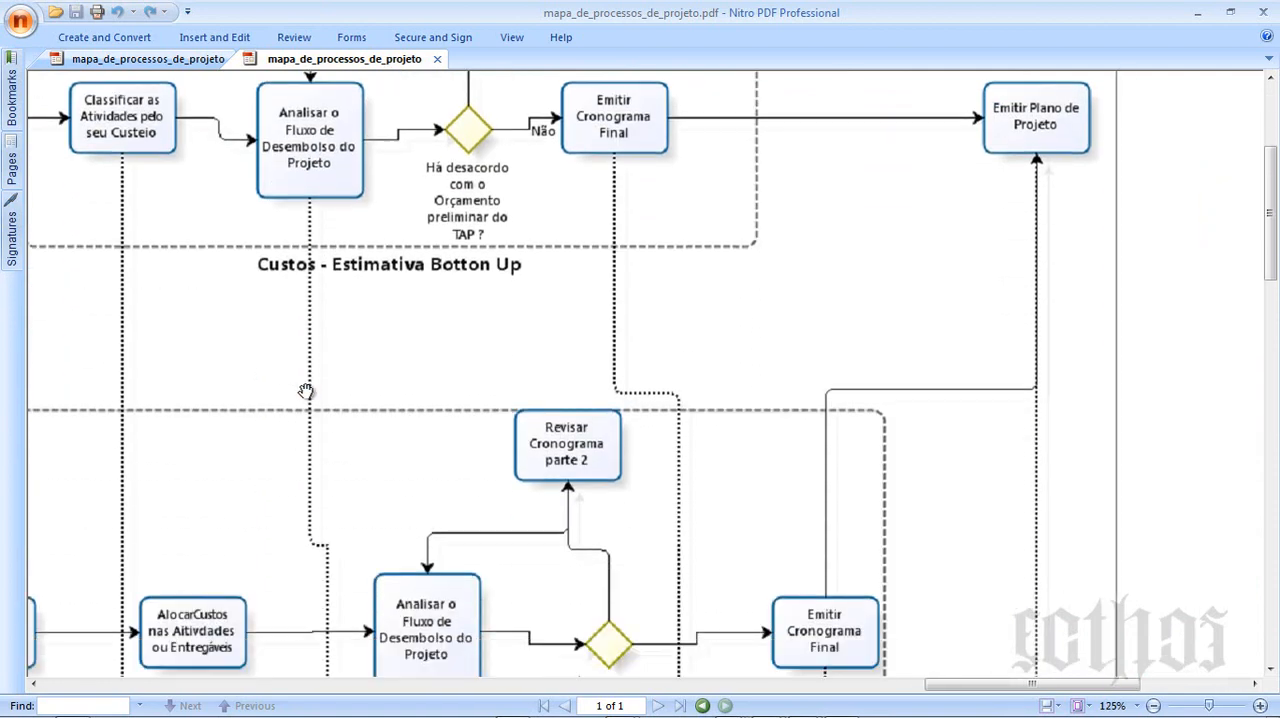
scroll(305, 390, down, 10)
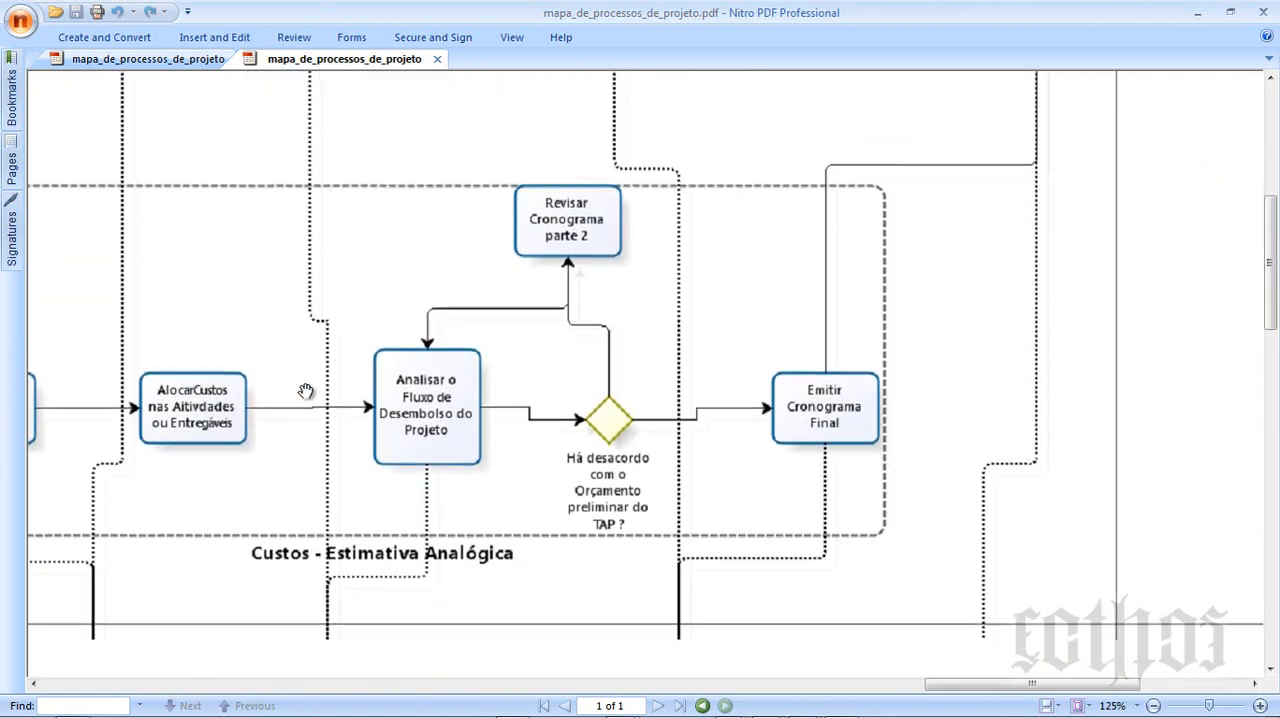
scroll(305, 390, down, 3)
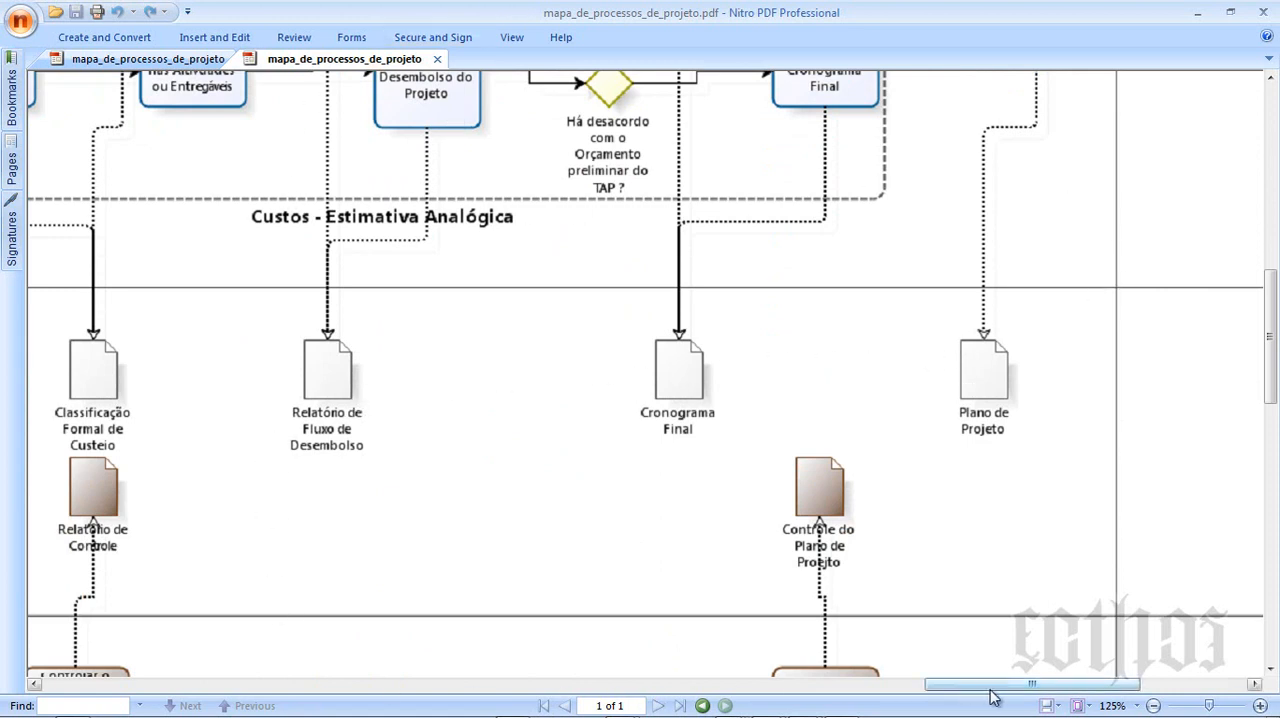
drag(991, 688, 895, 692)
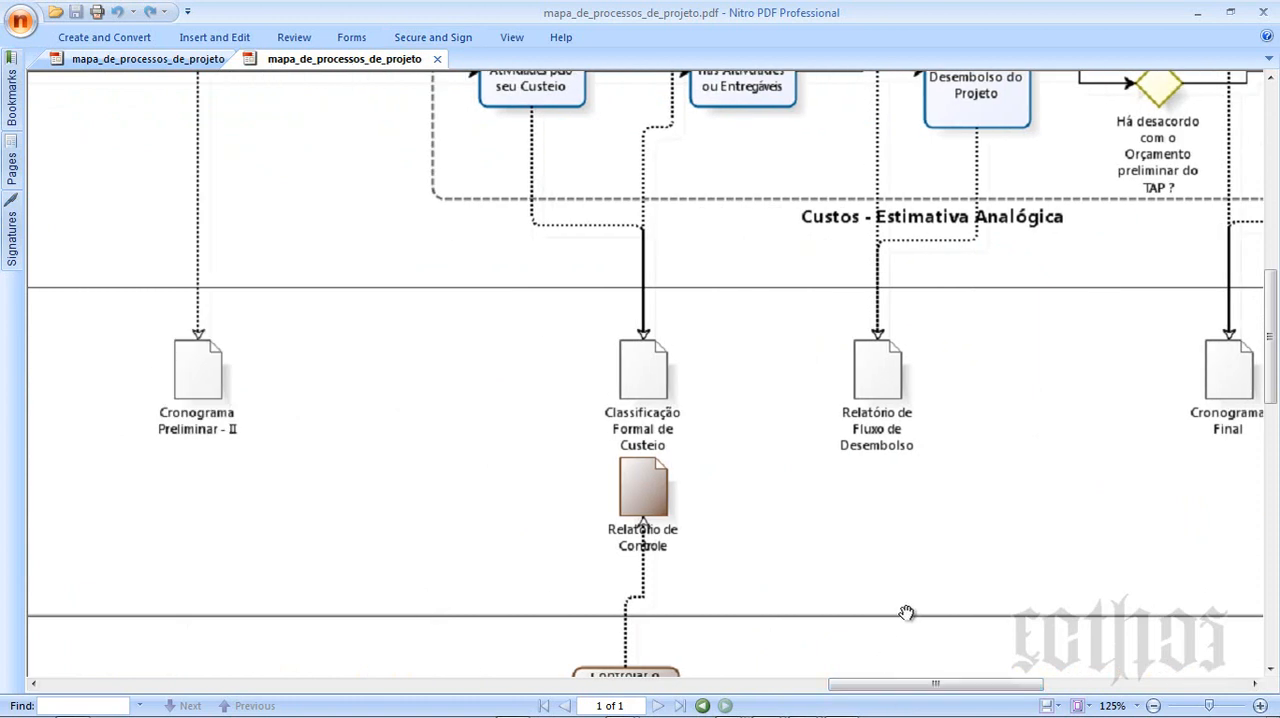
scroll(935, 590, down, 2)
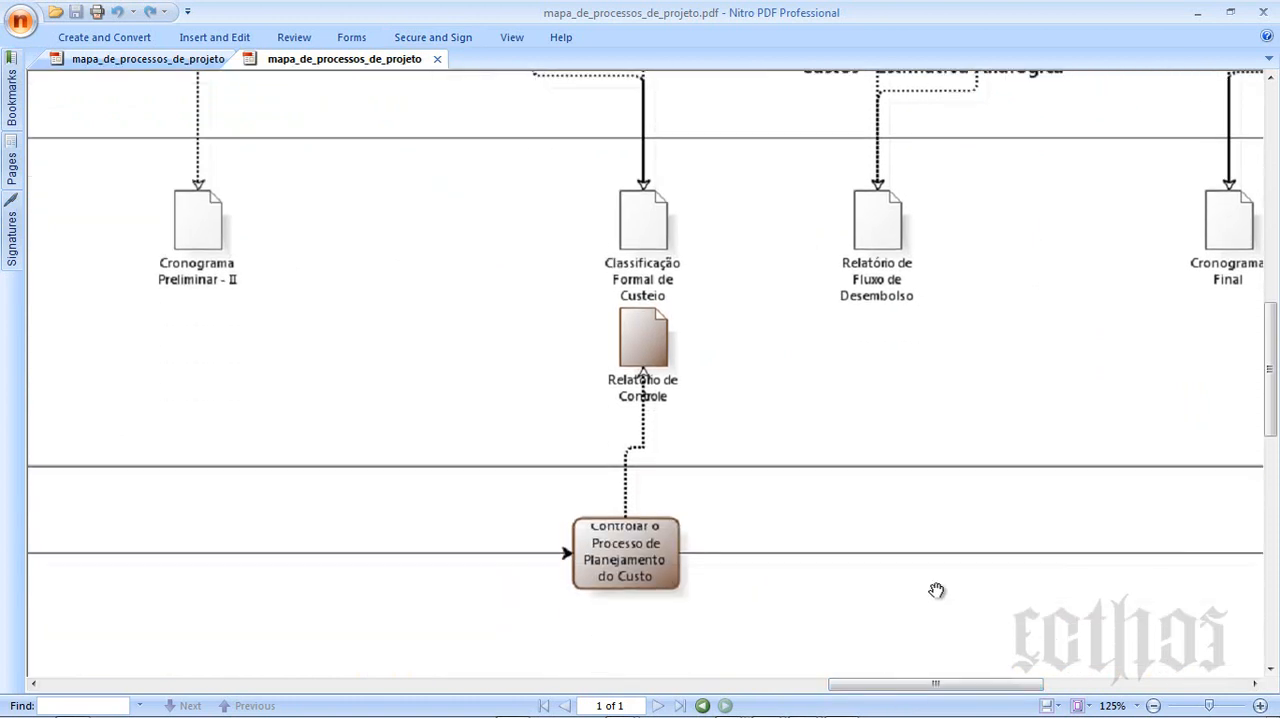
click(1263, 12)
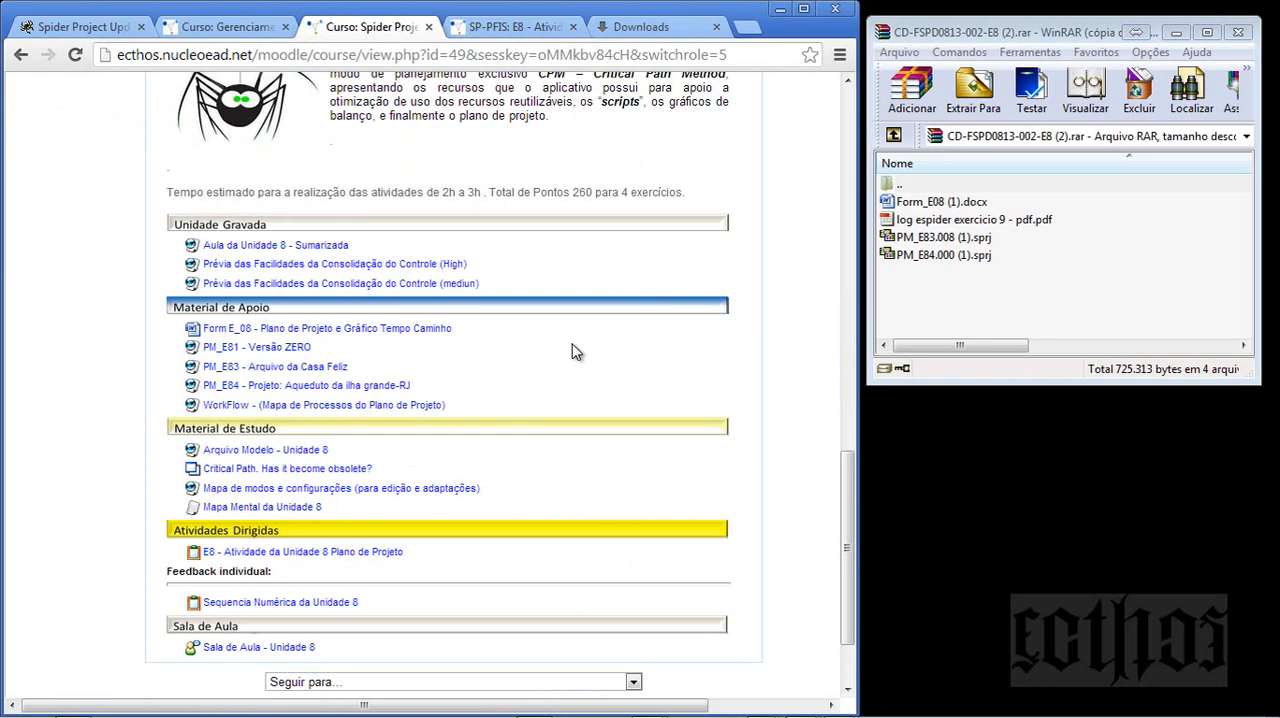
- Open Form_E08 (1).docx from the WinRAR archive and dock its Word window to half of the screen
double_click(957, 207)
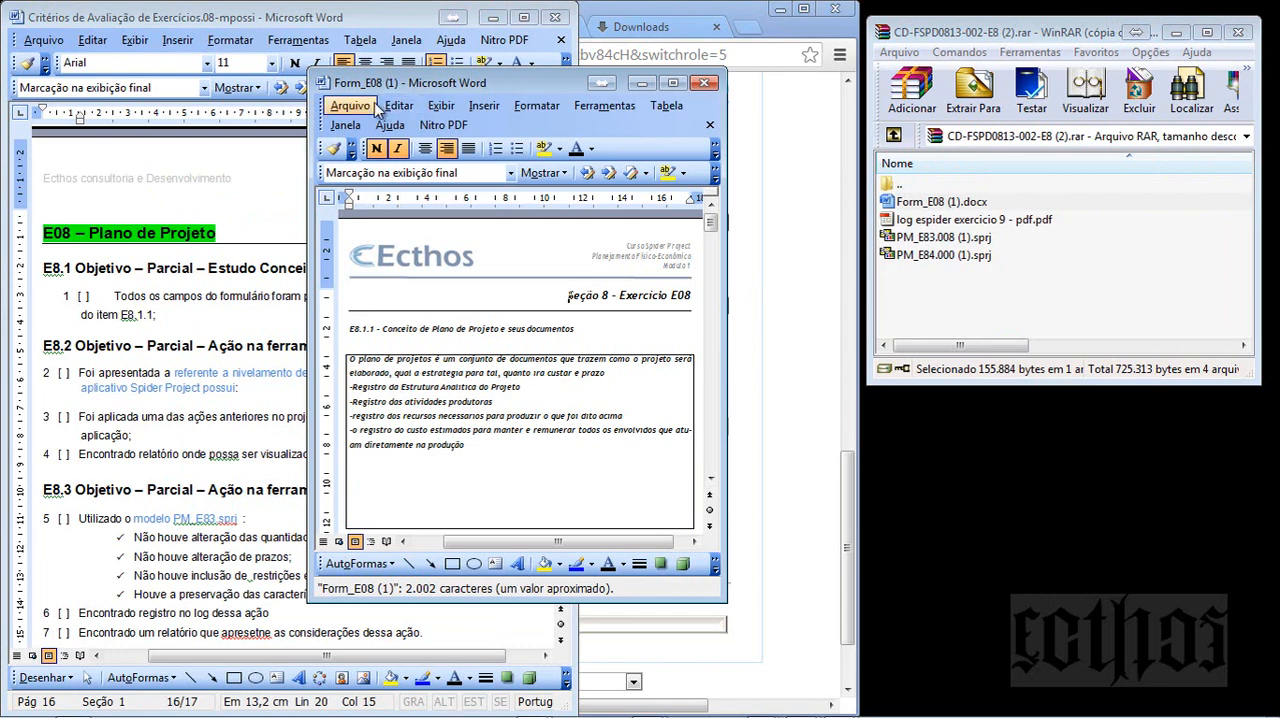
key(super+Left)
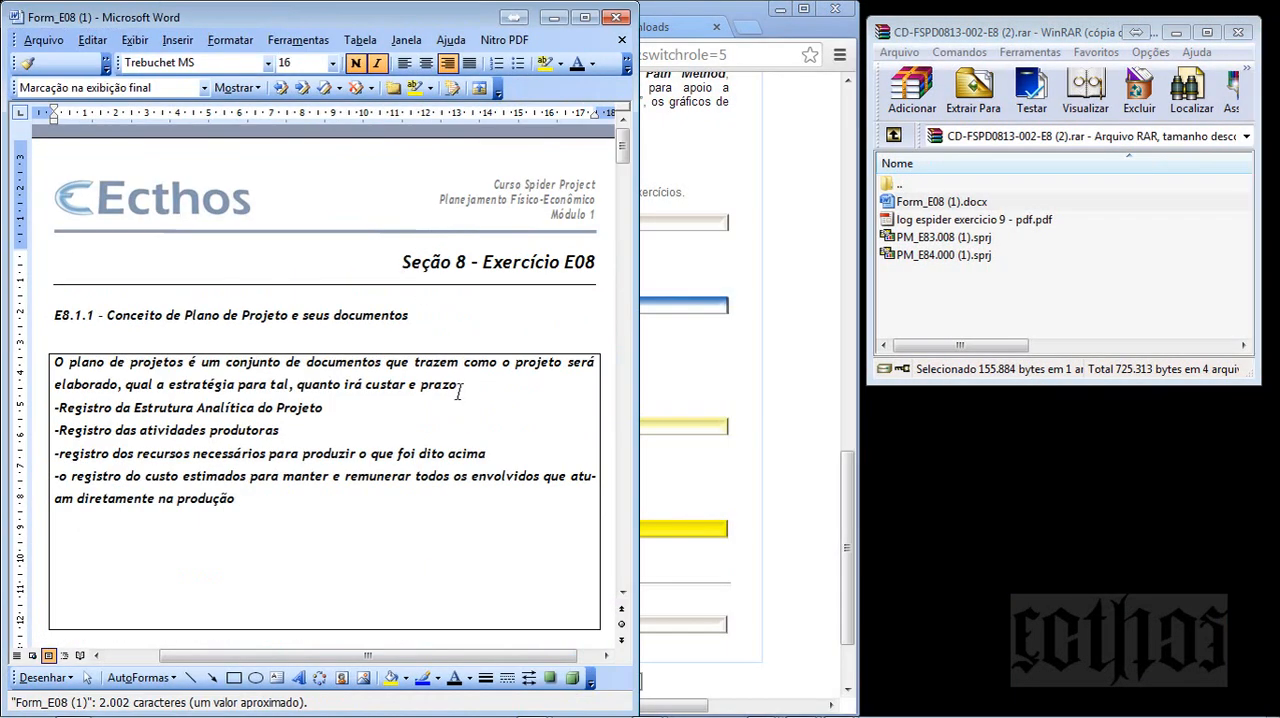
- Open log espider exercicio 9 - pdf.pdf from the WinRAR archive and examine its entries through to the end of page 4
right_click(1002, 226)
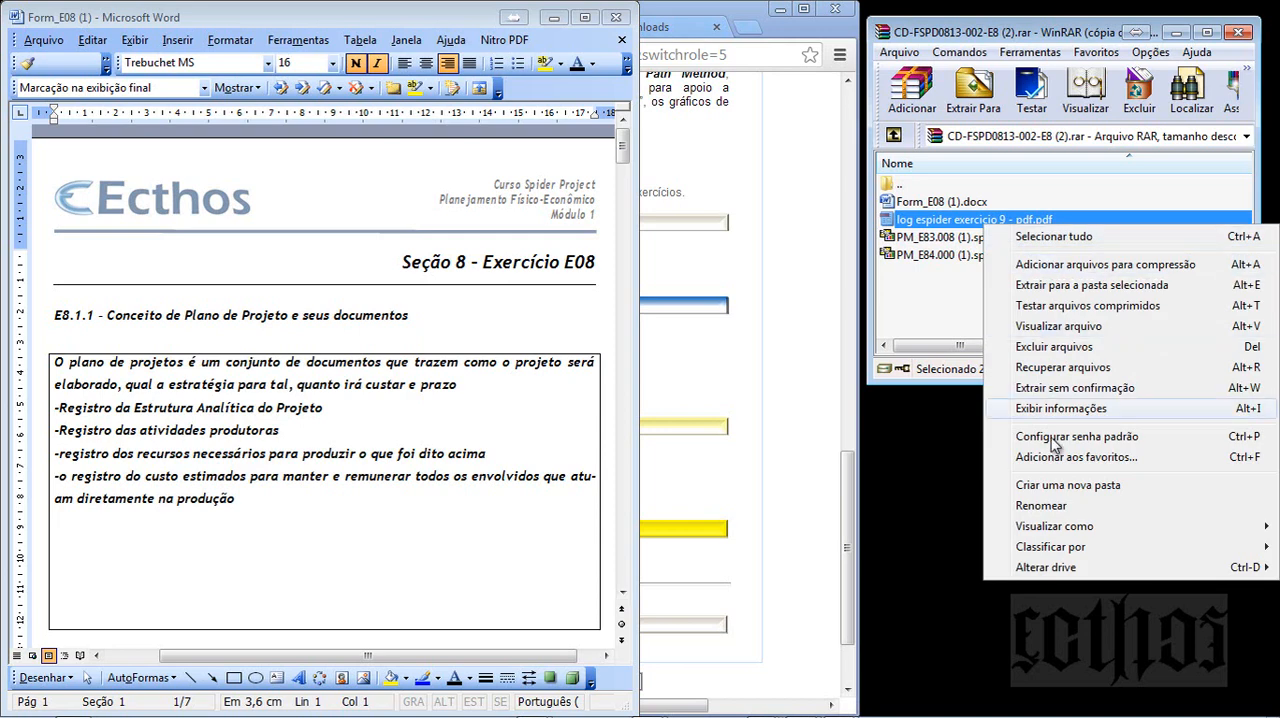
click(998, 322)
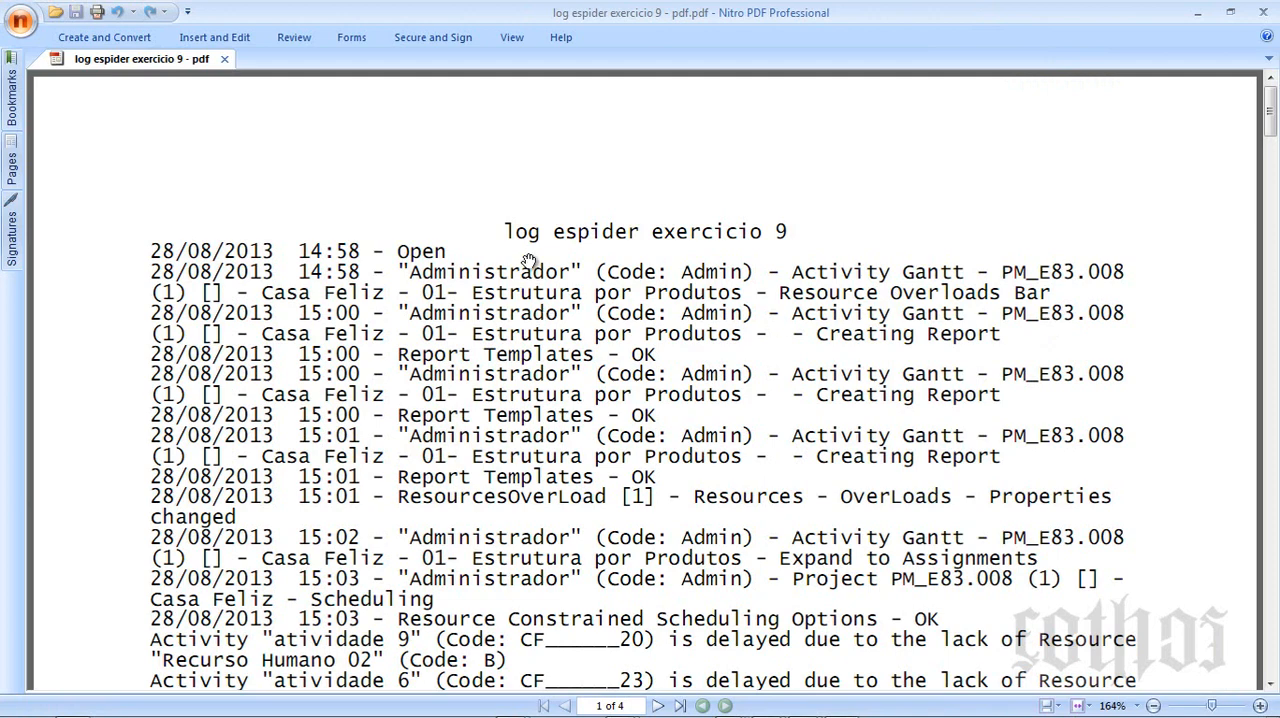
scroll(443, 304, down, 1)
scroll(262, 288, down, 10)
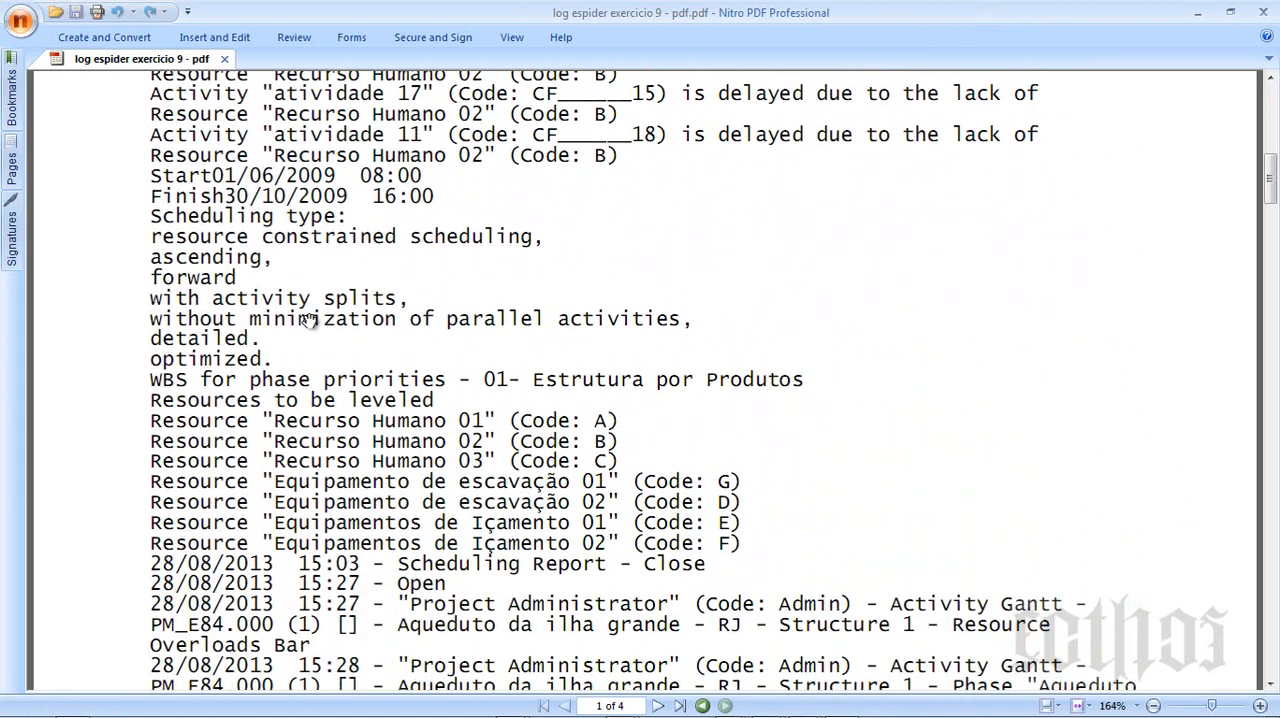
scroll(308, 203, down, 4)
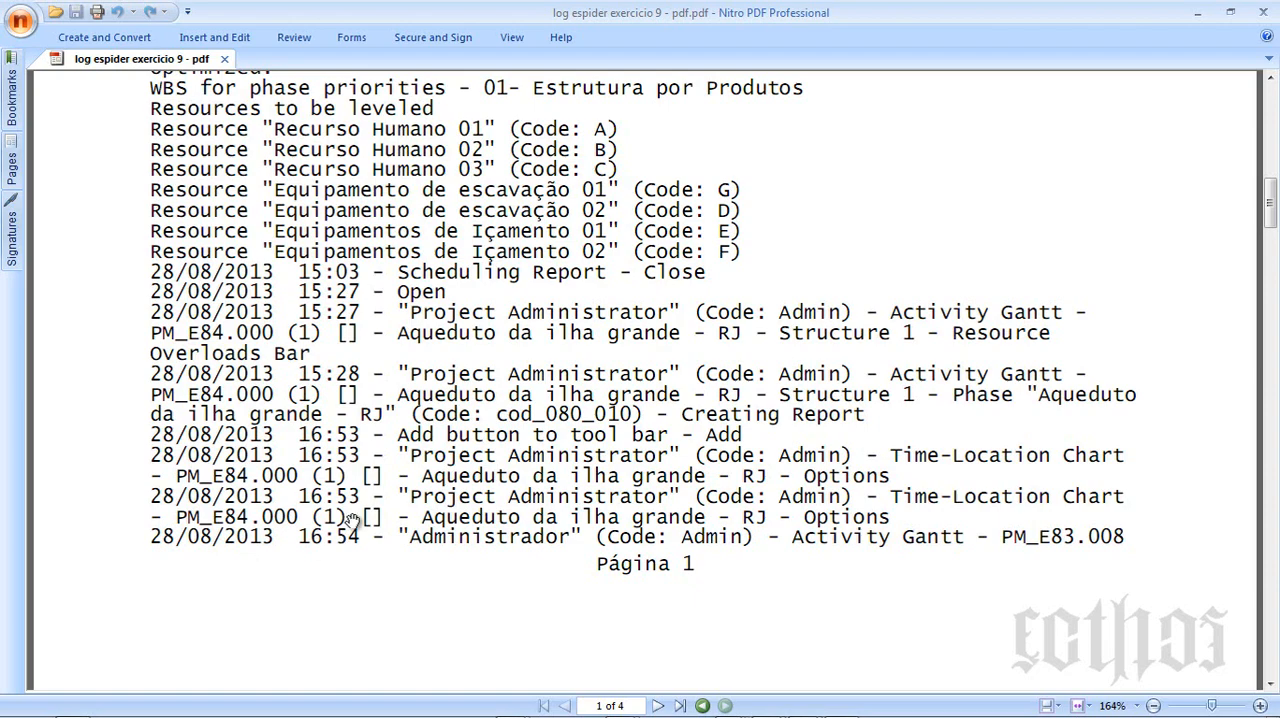
scroll(352, 518, down, 9)
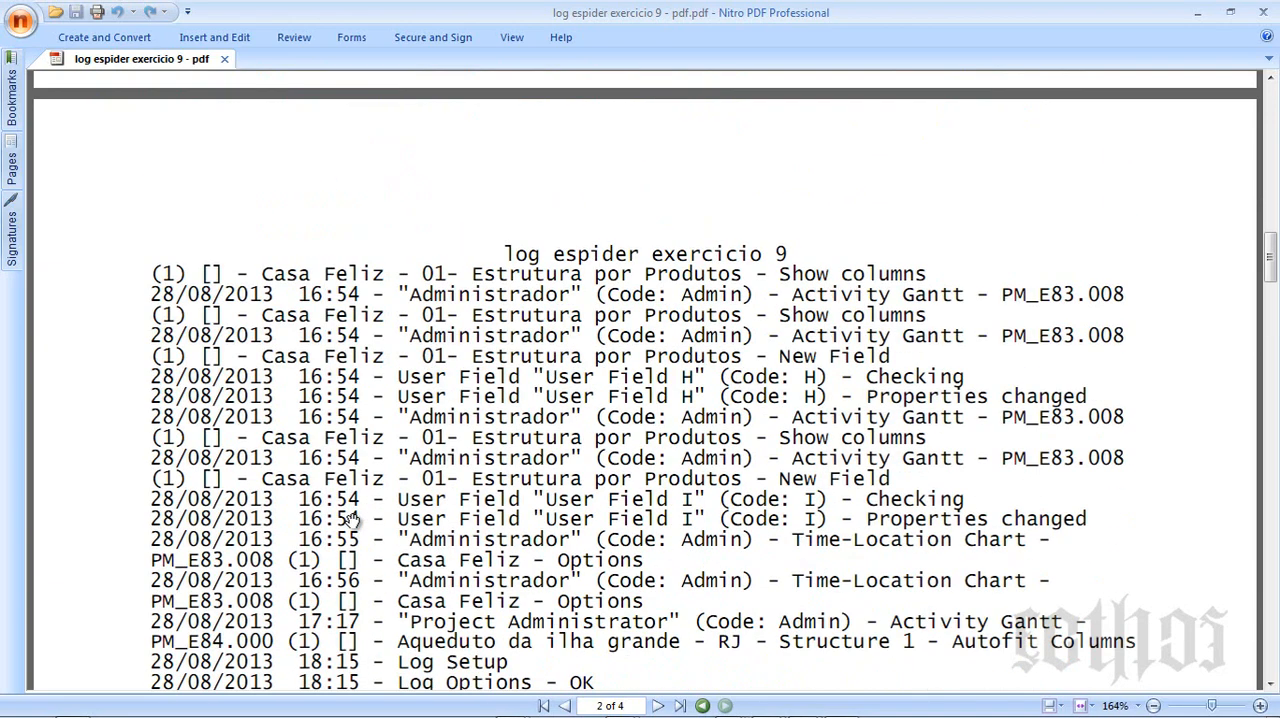
scroll(352, 518, down, 13)
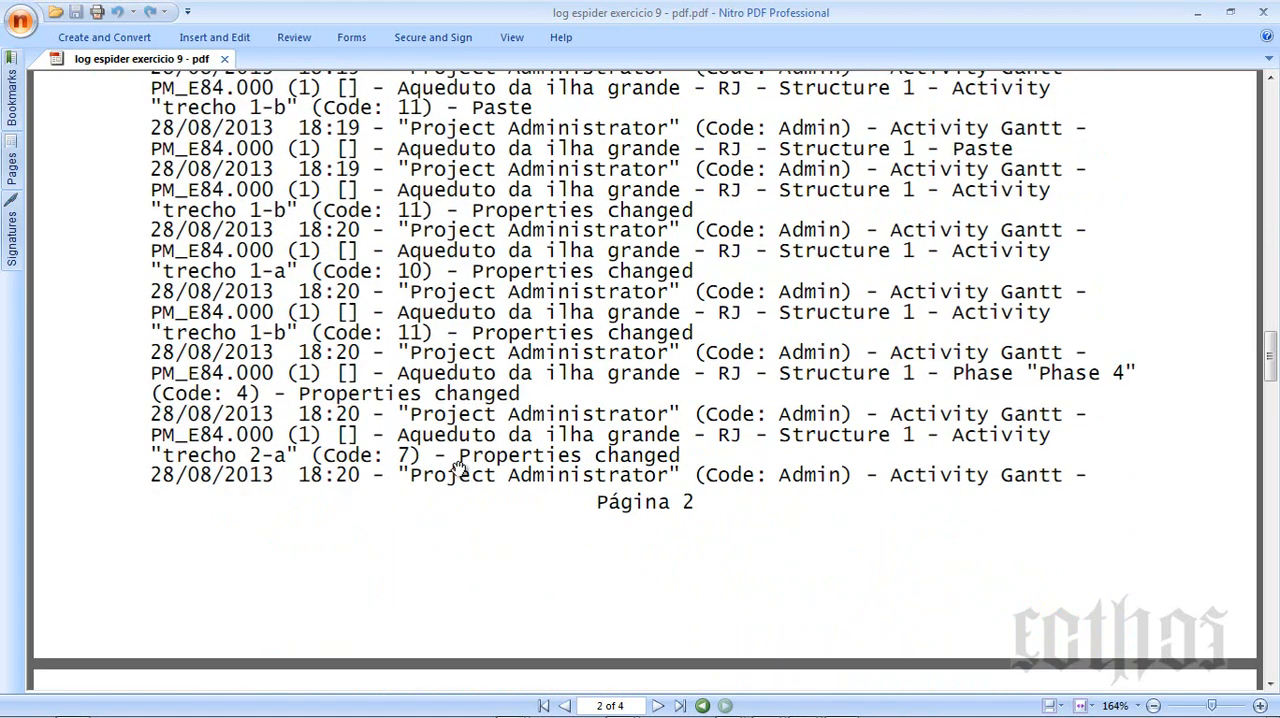
scroll(458, 469, down, 4)
scroll(458, 469, down, 3)
drag(1270, 420, 1276, 632)
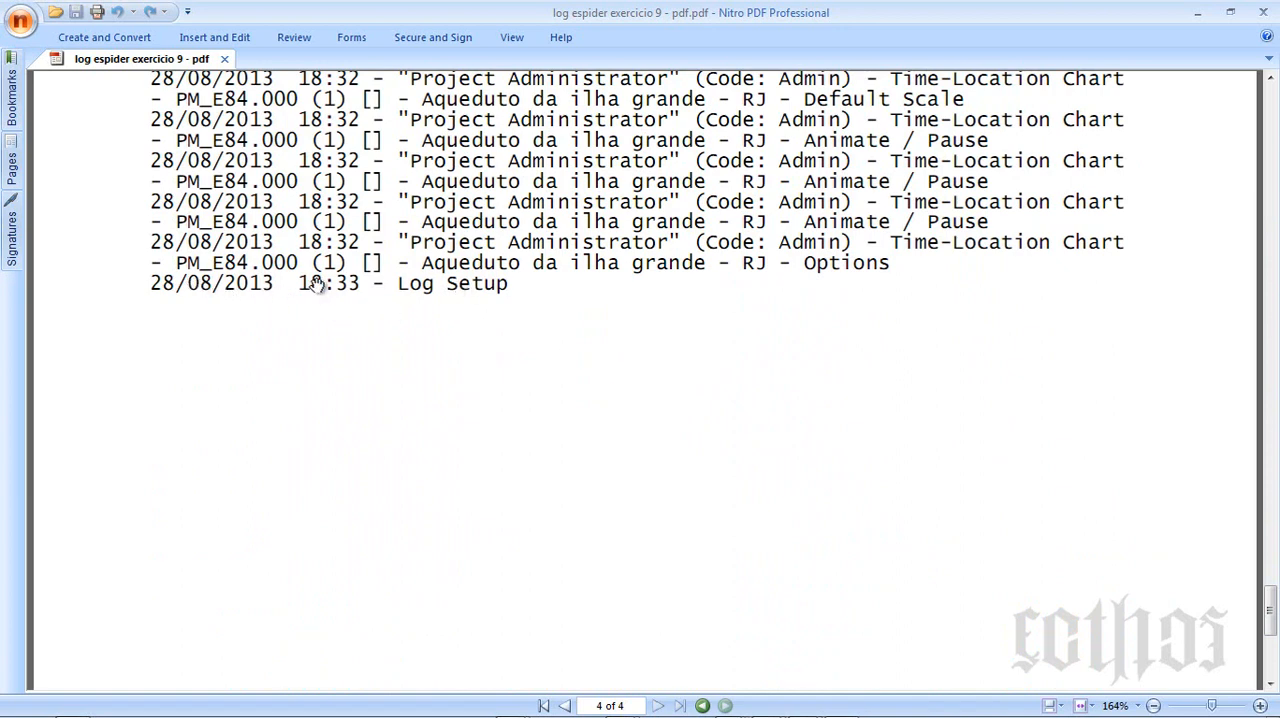
- Re-examine the log from its beginning, covering the resource constrained scheduling, leveled resources and Time-Location Chart entries, and close the PDF
drag(1272, 620, 1272, 100)
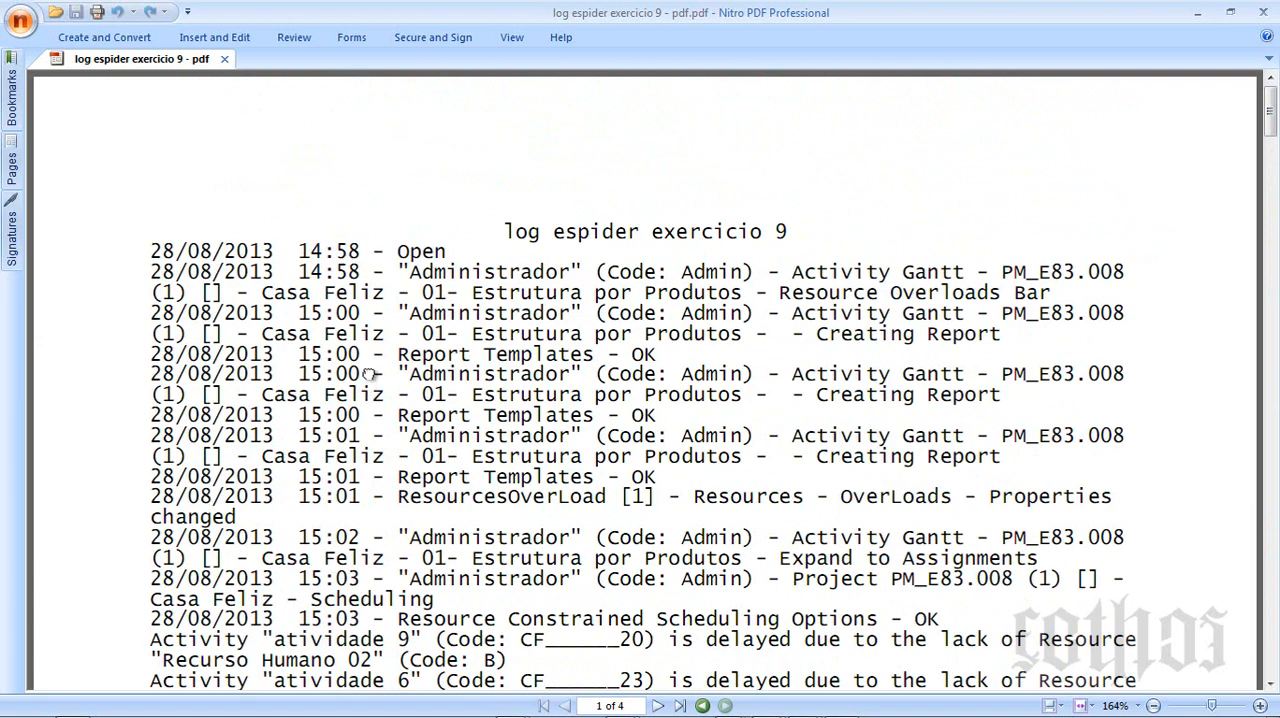
scroll(368, 390, down, 1)
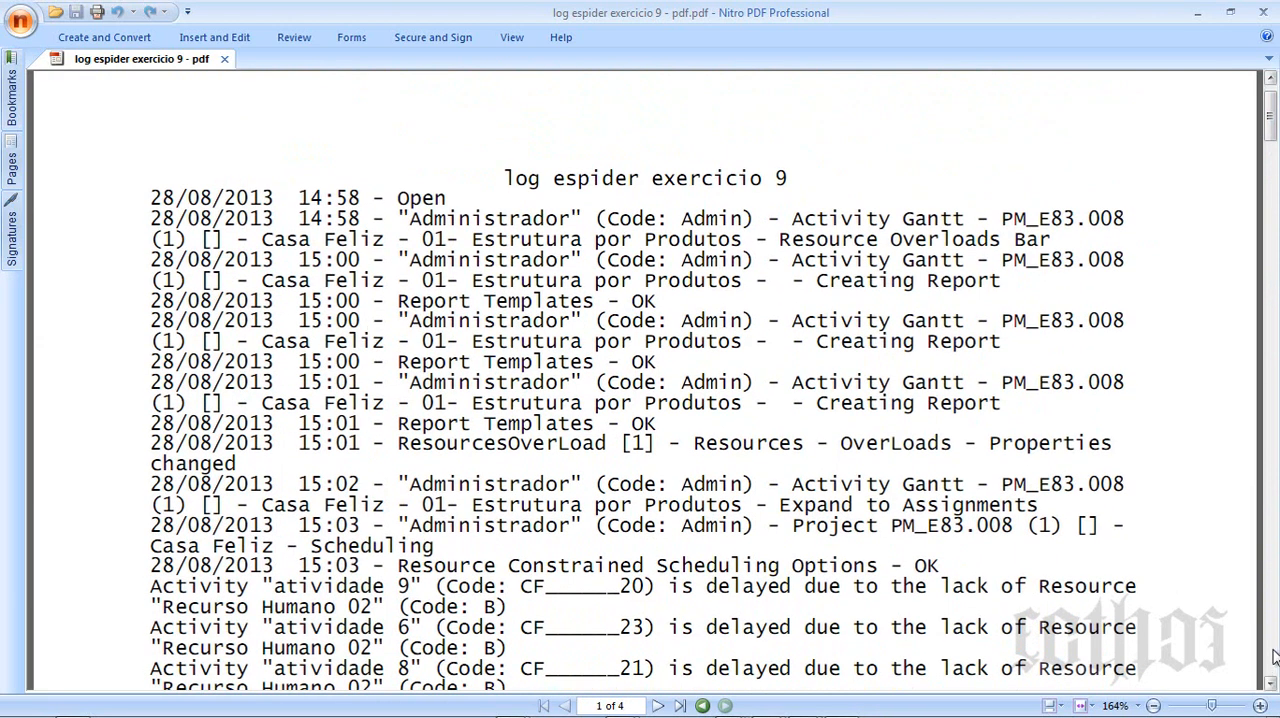
scroll(315, 625, down, 5)
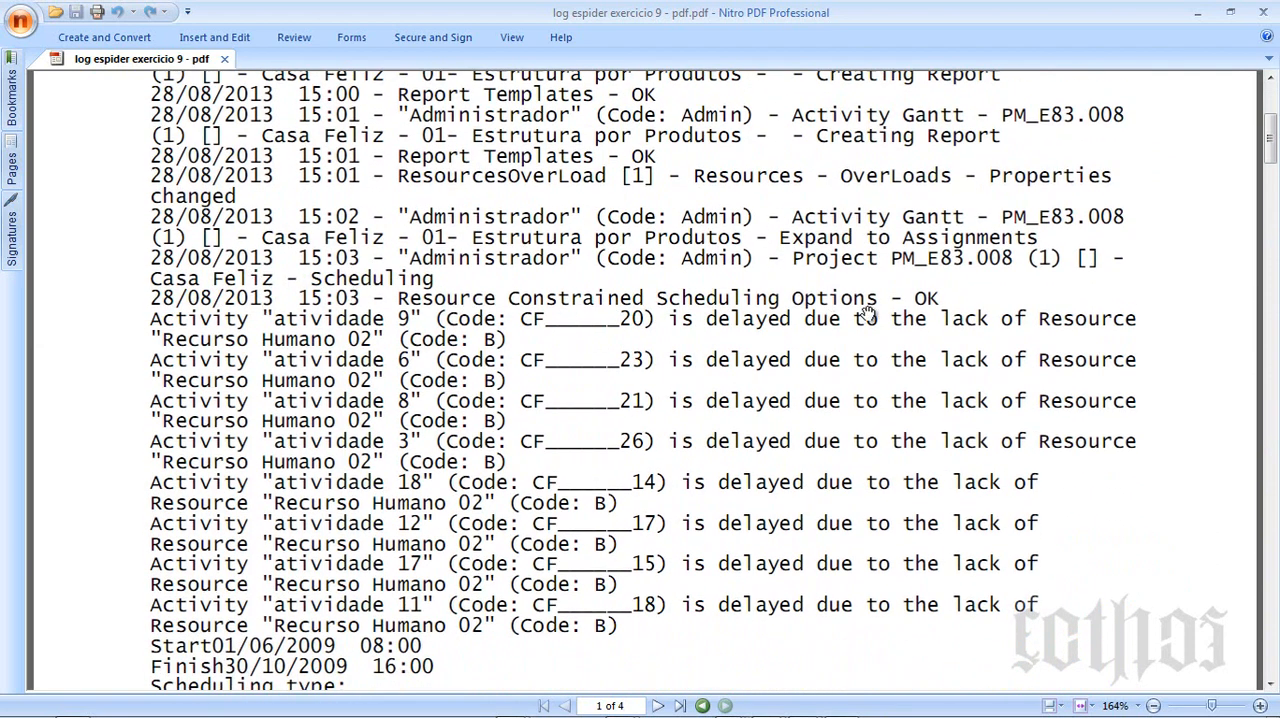
scroll(470, 500, down, 6)
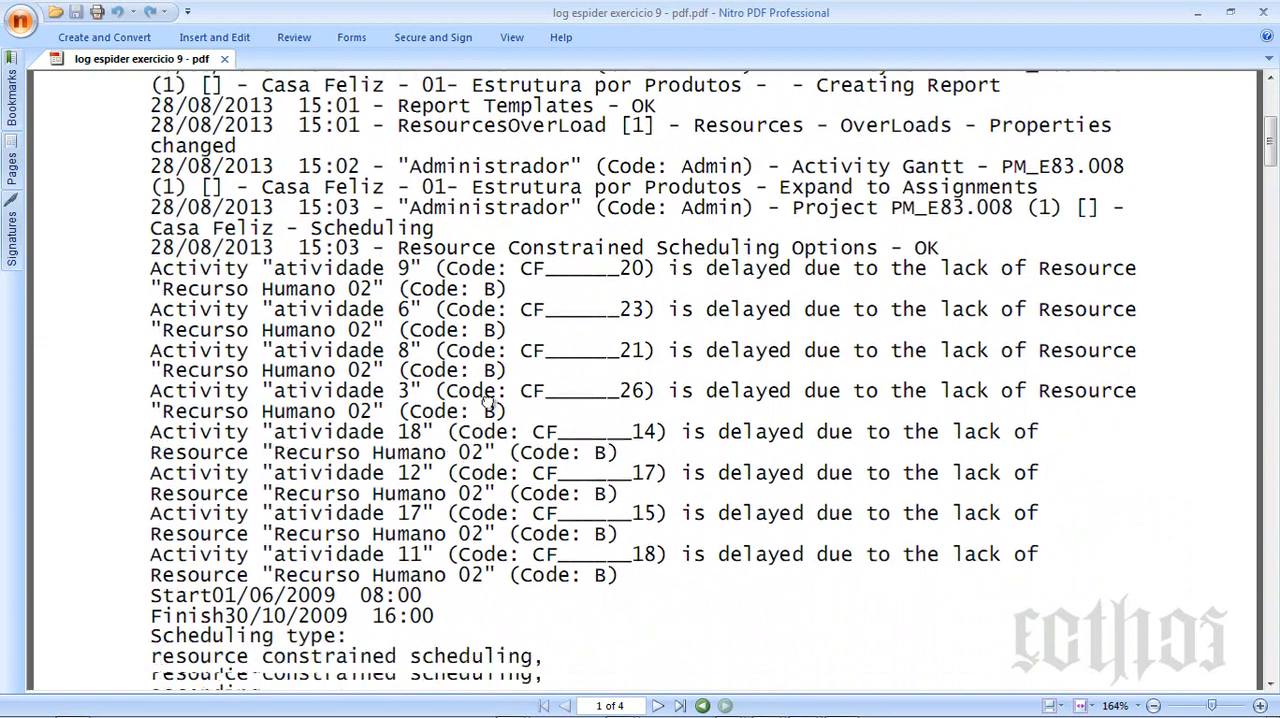
scroll(470, 470, down, 6)
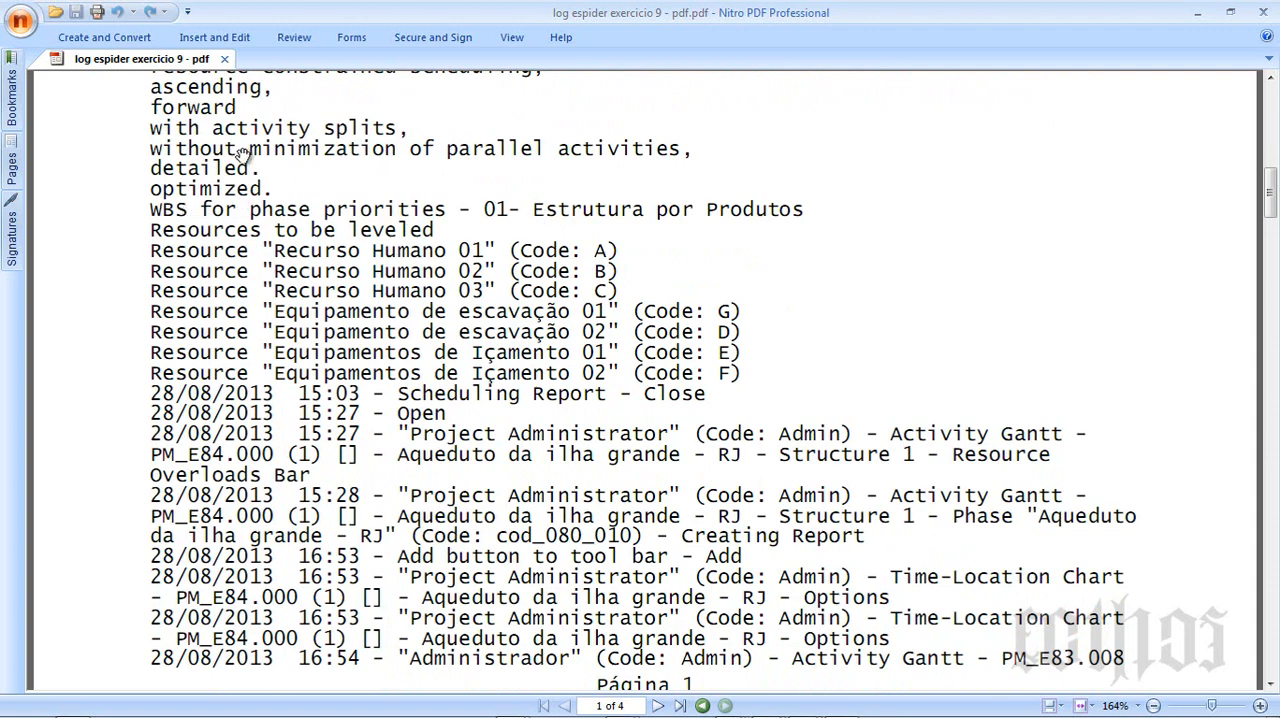
scroll(549, 481, down, 5)
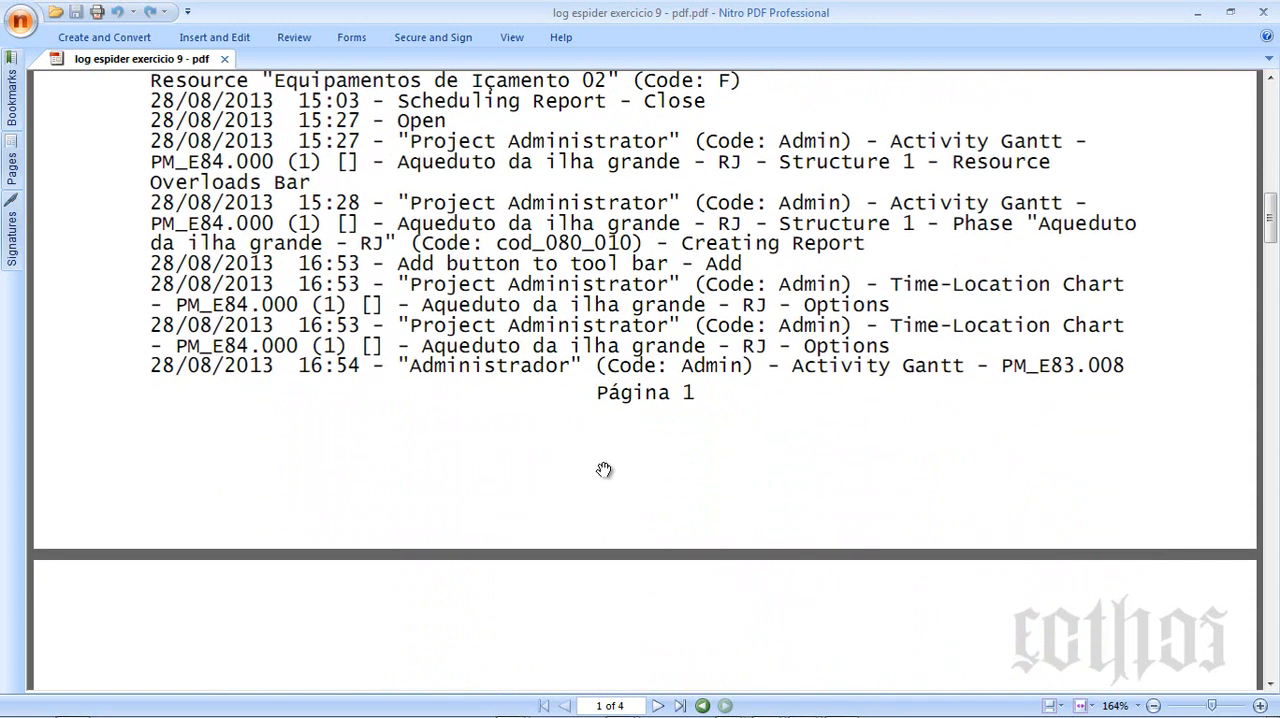
scroll(605, 450, down, 1)
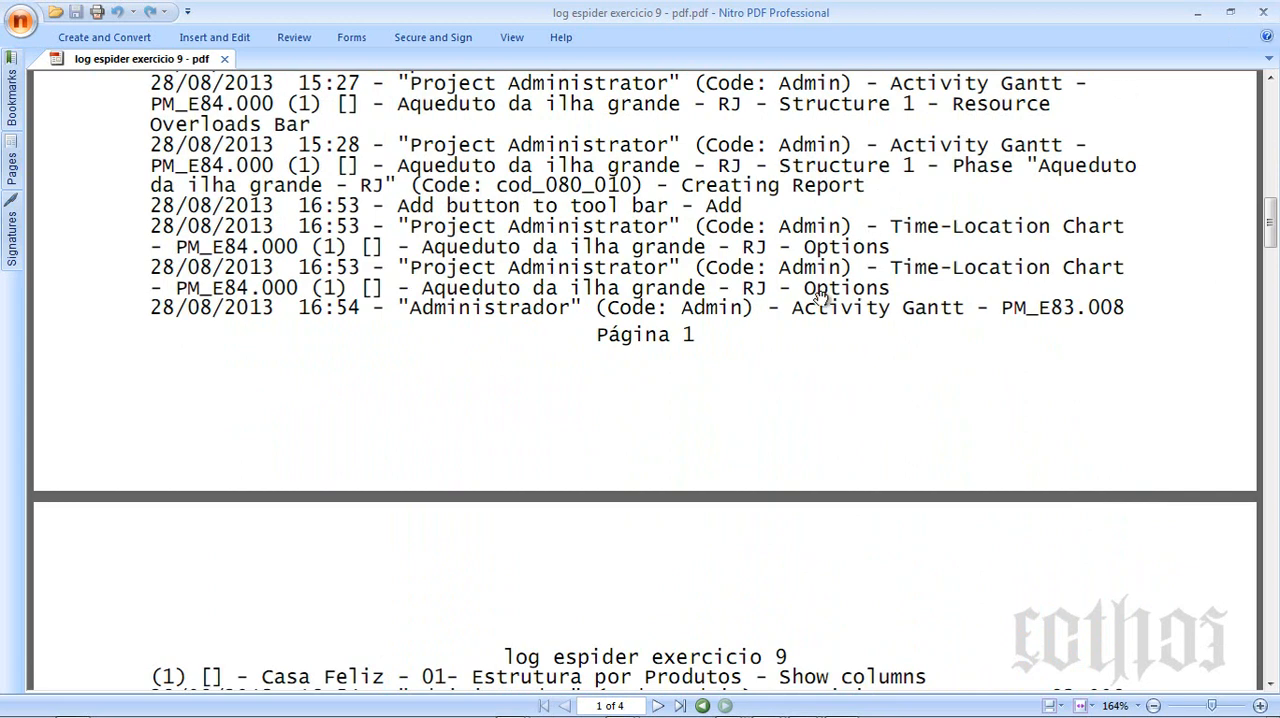
scroll(822, 300, down, 3)
scroll(491, 566, down, 5)
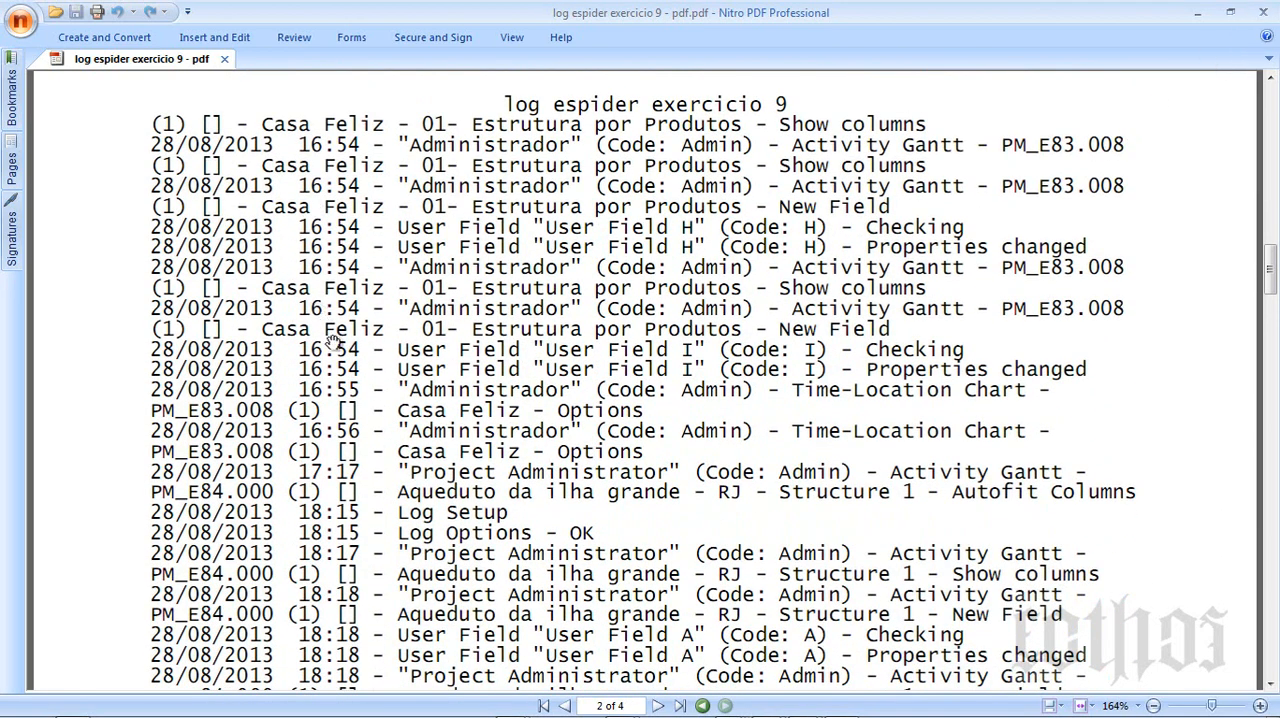
click(1262, 19)
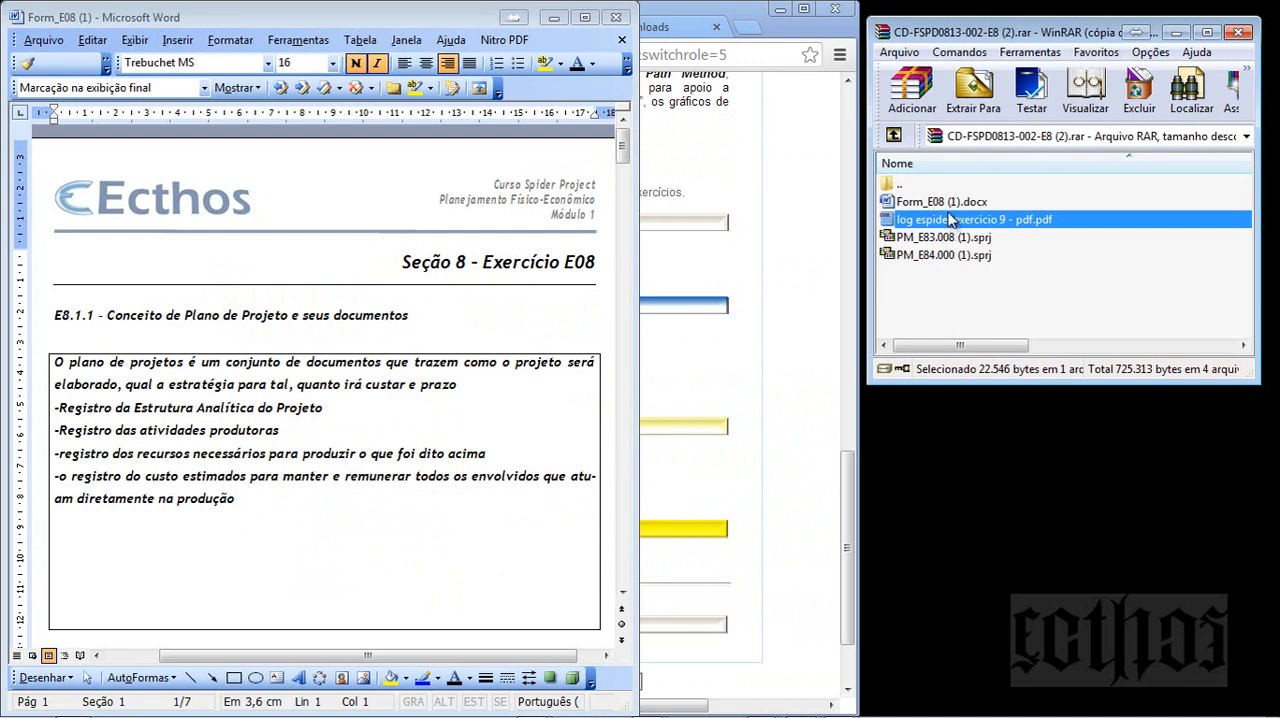
- Place the Form_E08 (1) window beside the evaluation criteria document and widen it to show the E8.1.1 answer enlarged
drag(638, 66, 843, 67)
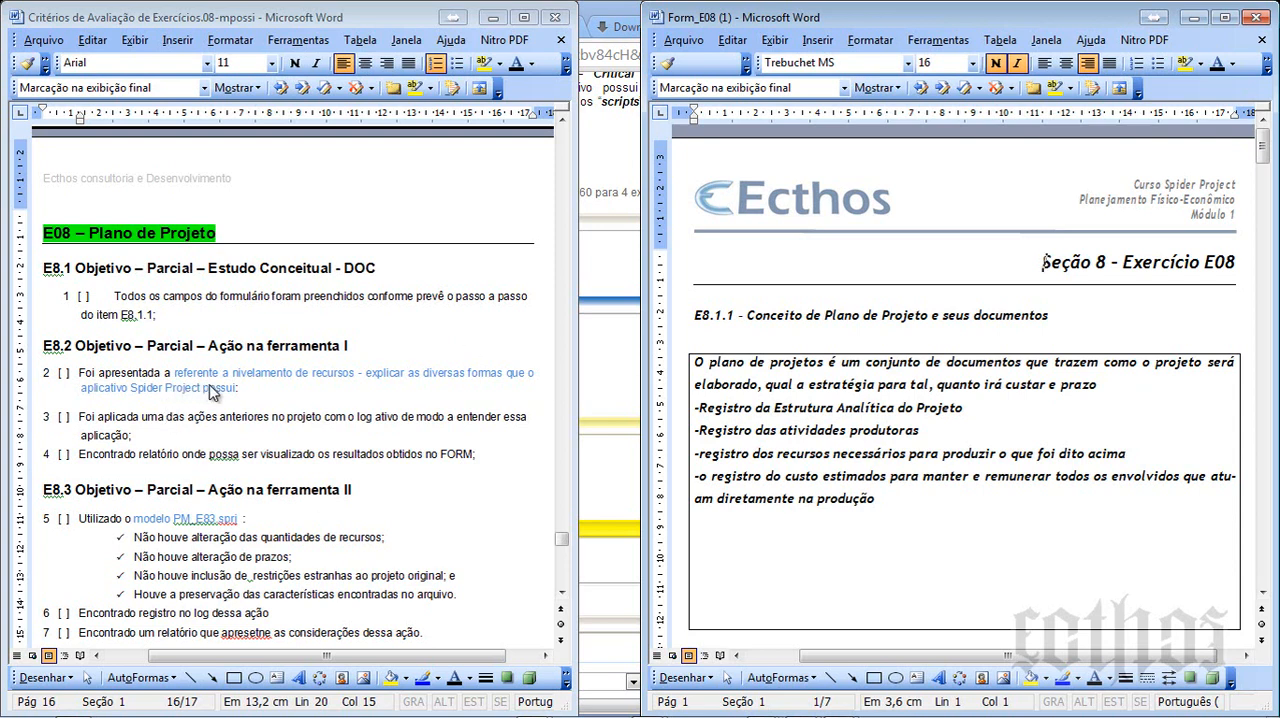
drag(641, 360, 145, 338)
scroll(545, 453, down, 5)
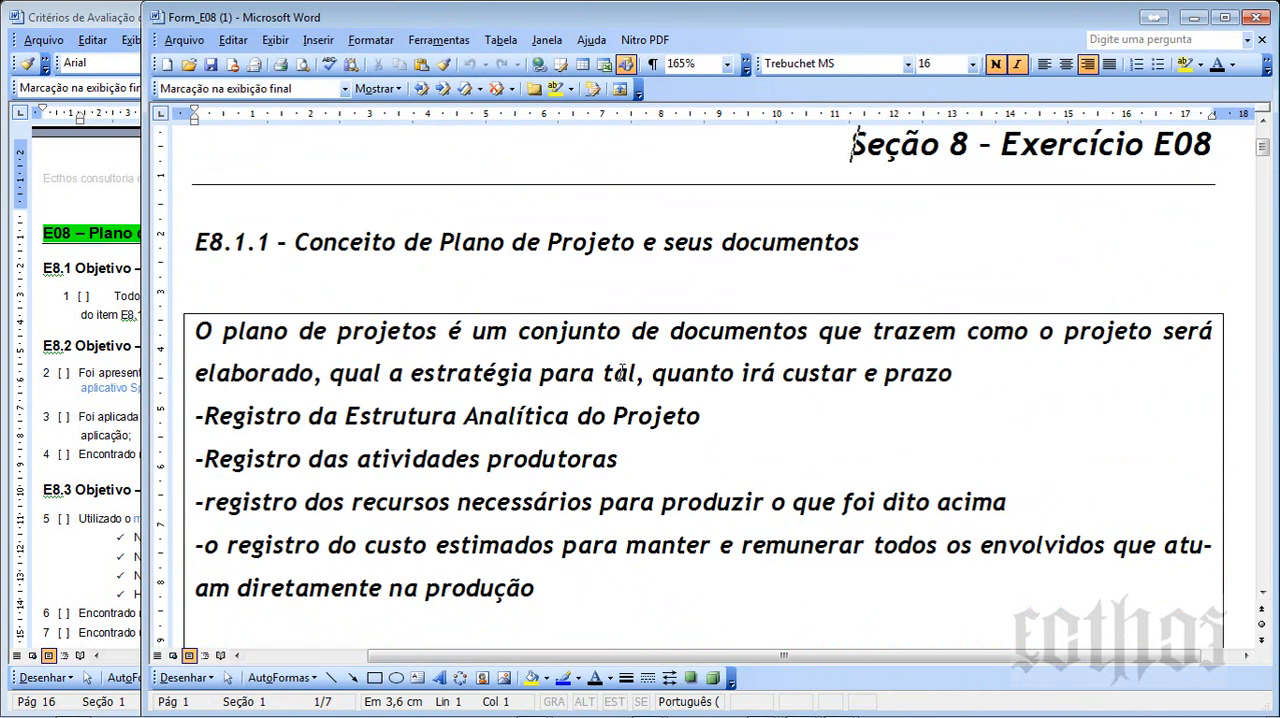
- Review the E8.1.1 answer on the project plan concept, including its strategy, cost and deadline wording and the listed registros
drag(634, 374, 288, 372)
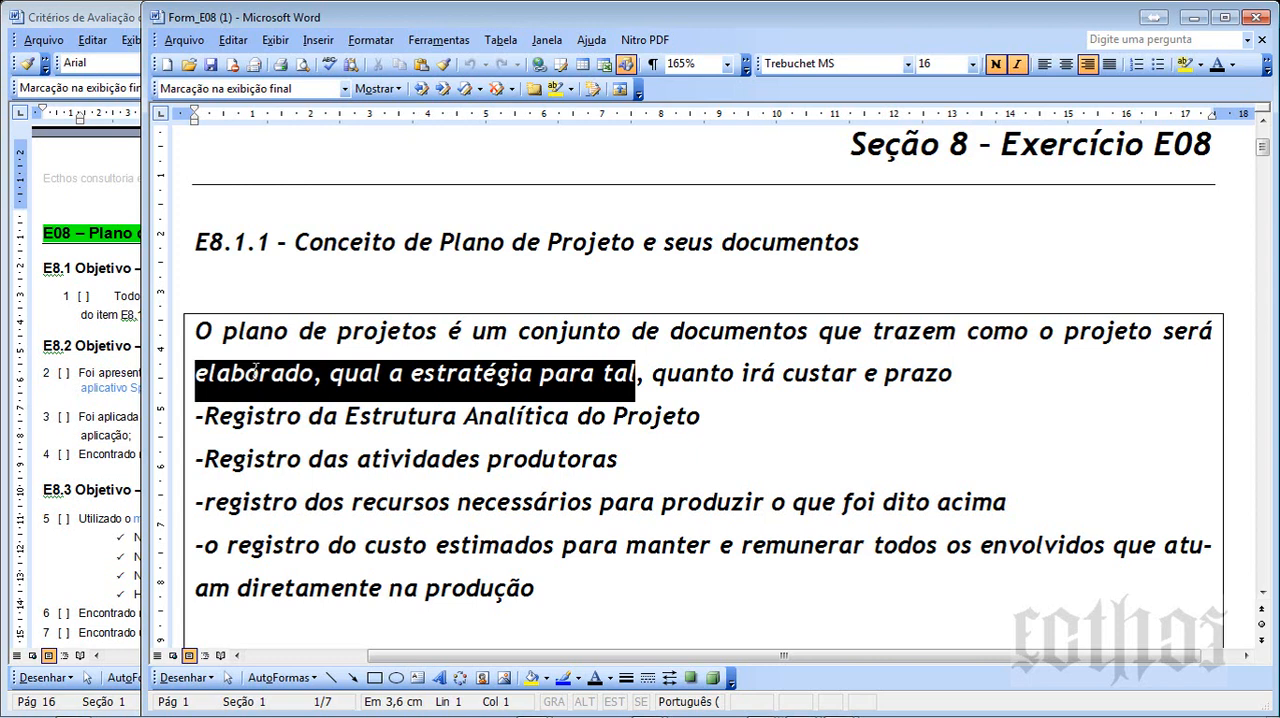
click(801, 376)
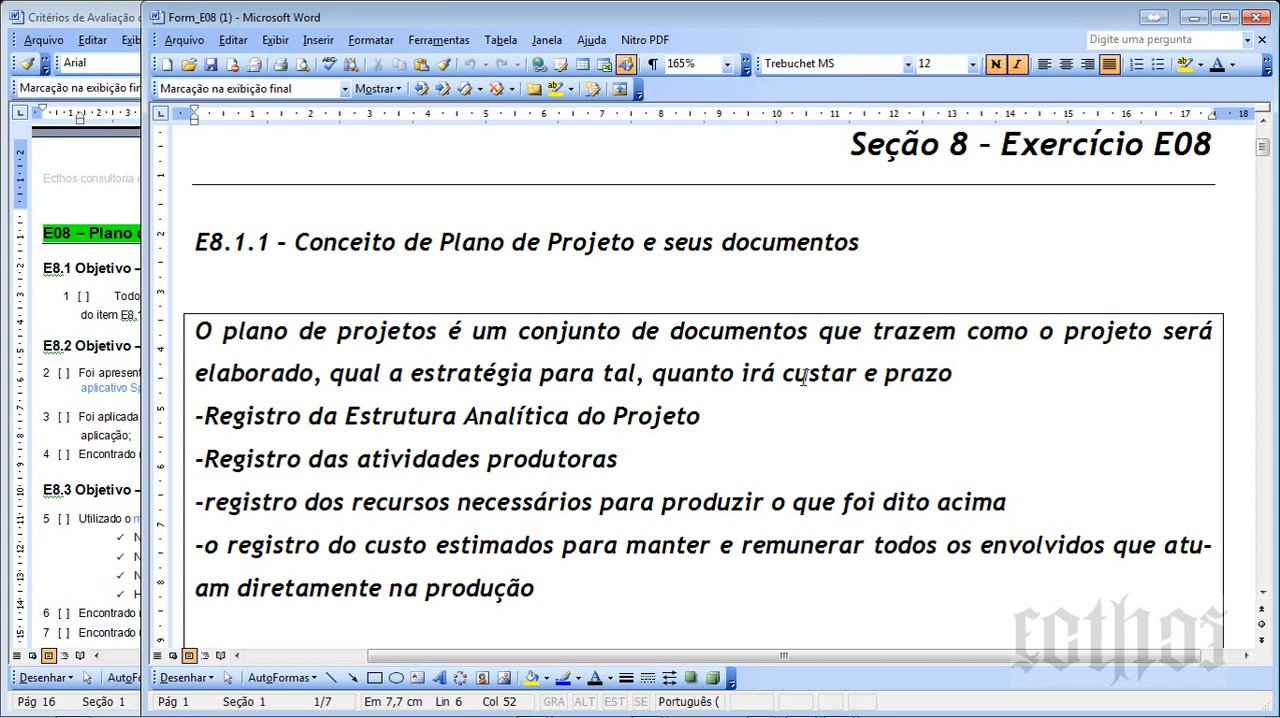
click(517, 416)
click(480, 545)
scroll(485, 545, down, 3)
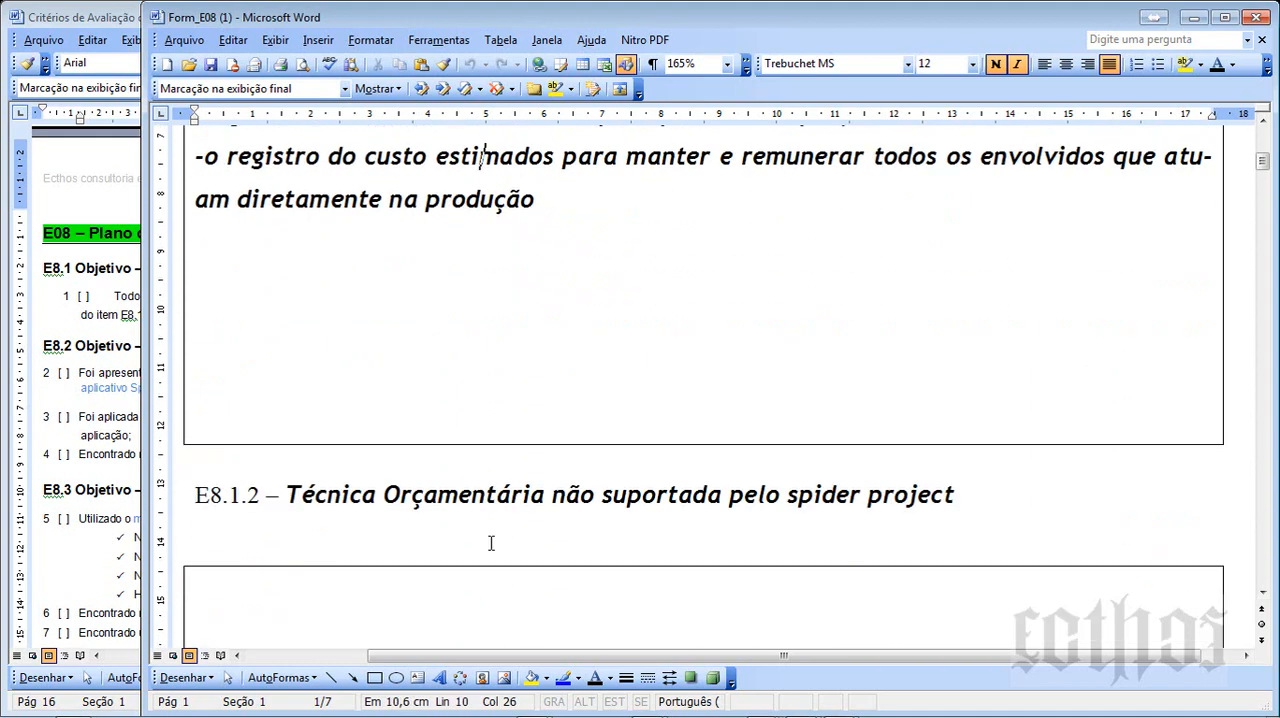
scroll(491, 543, up, 2)
scroll(491, 543, down, 1)
scroll(491, 543, up, 2)
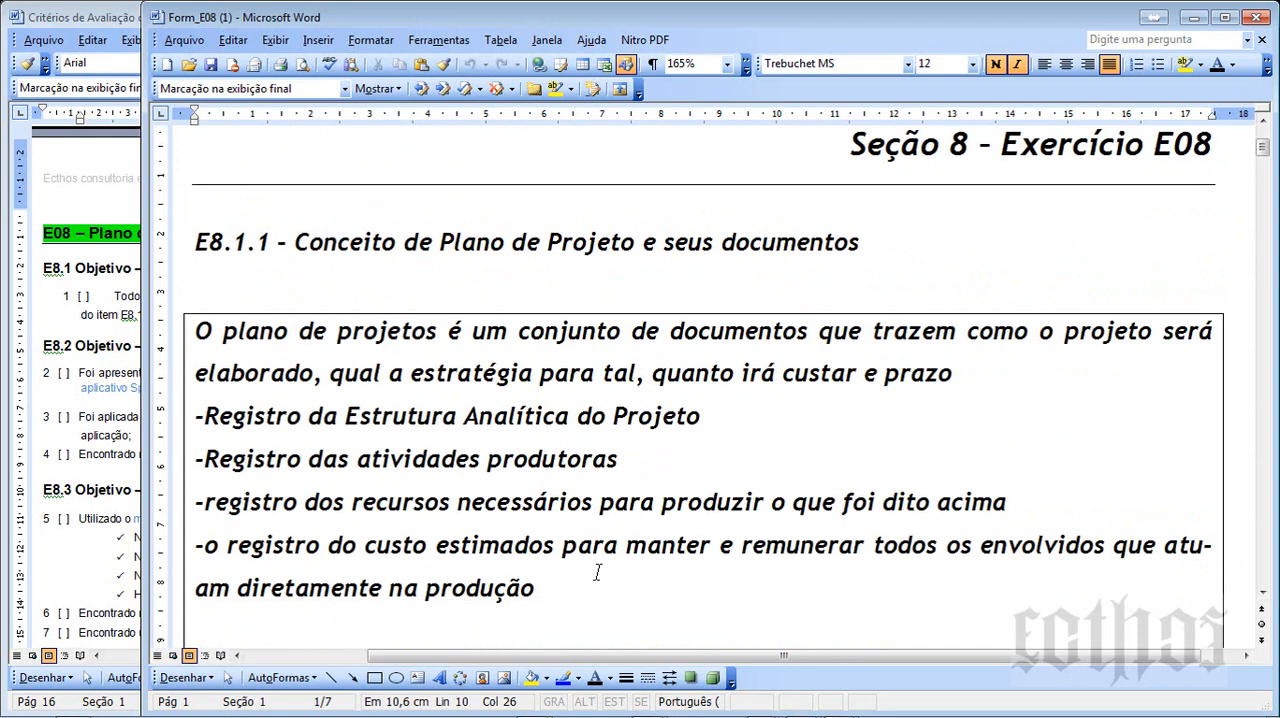
- Add a new line reading "5WH" below the last line of the E8.1.1 answer
click(592, 586)
key(Return)
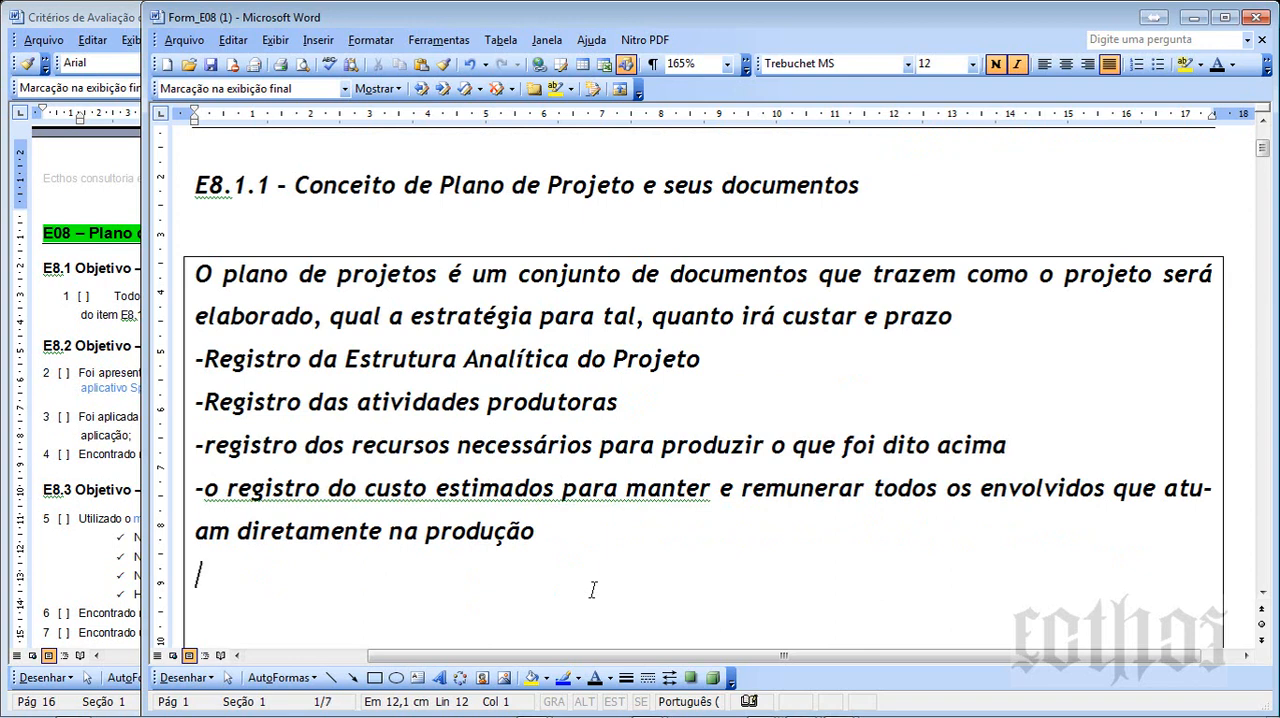
text(%WH)
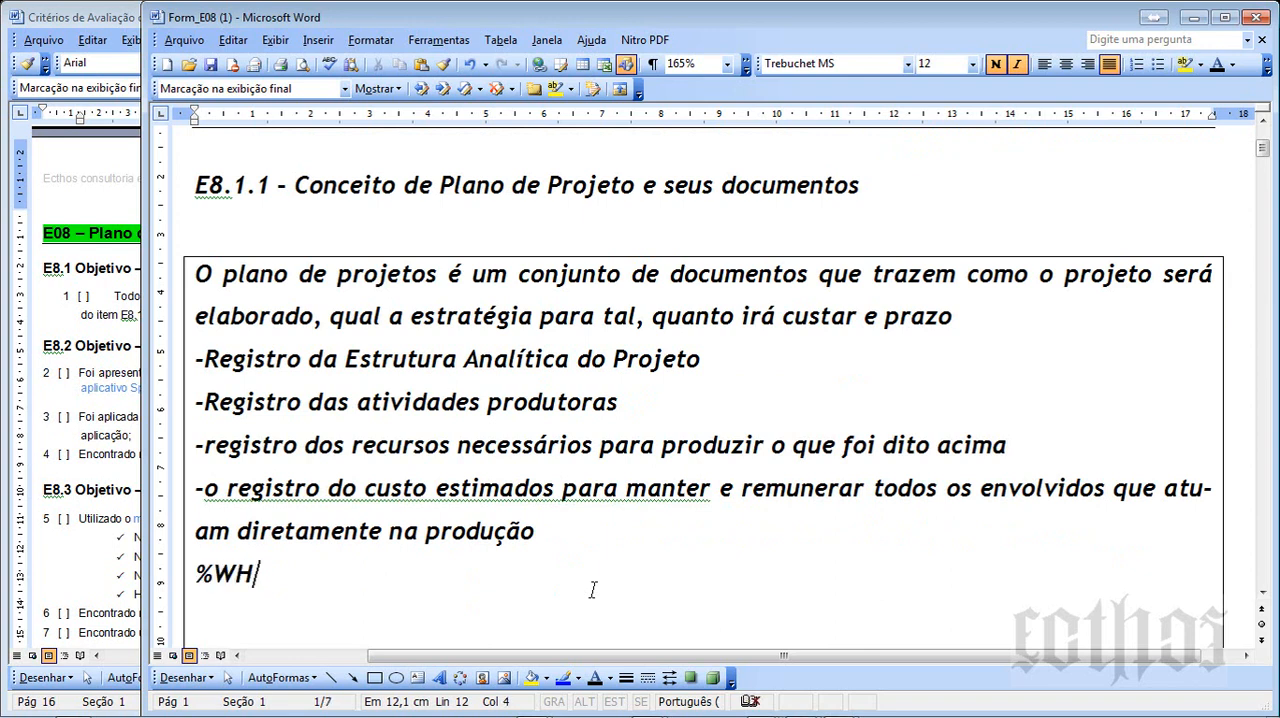
key(Left)
key(BackSpace)
text(5)
key(End)
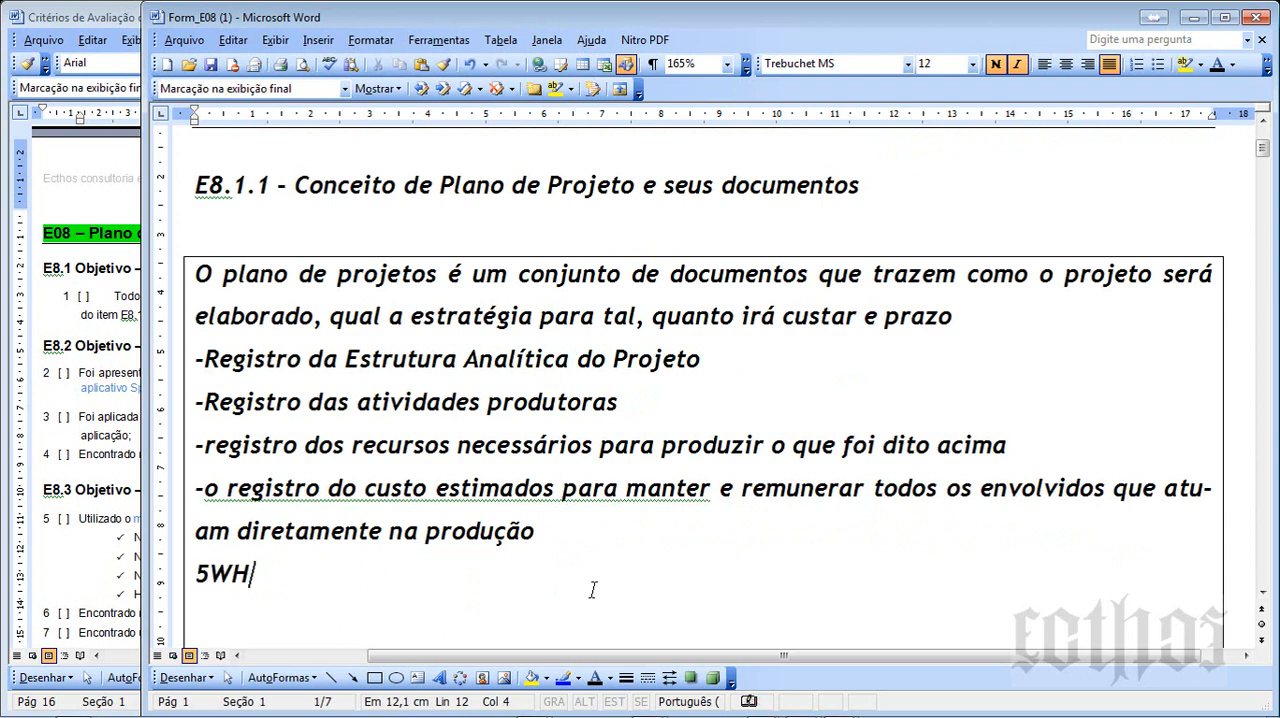
- Add the line "Who - Quem" under the 5WH heading
key(Return)
text(quem)
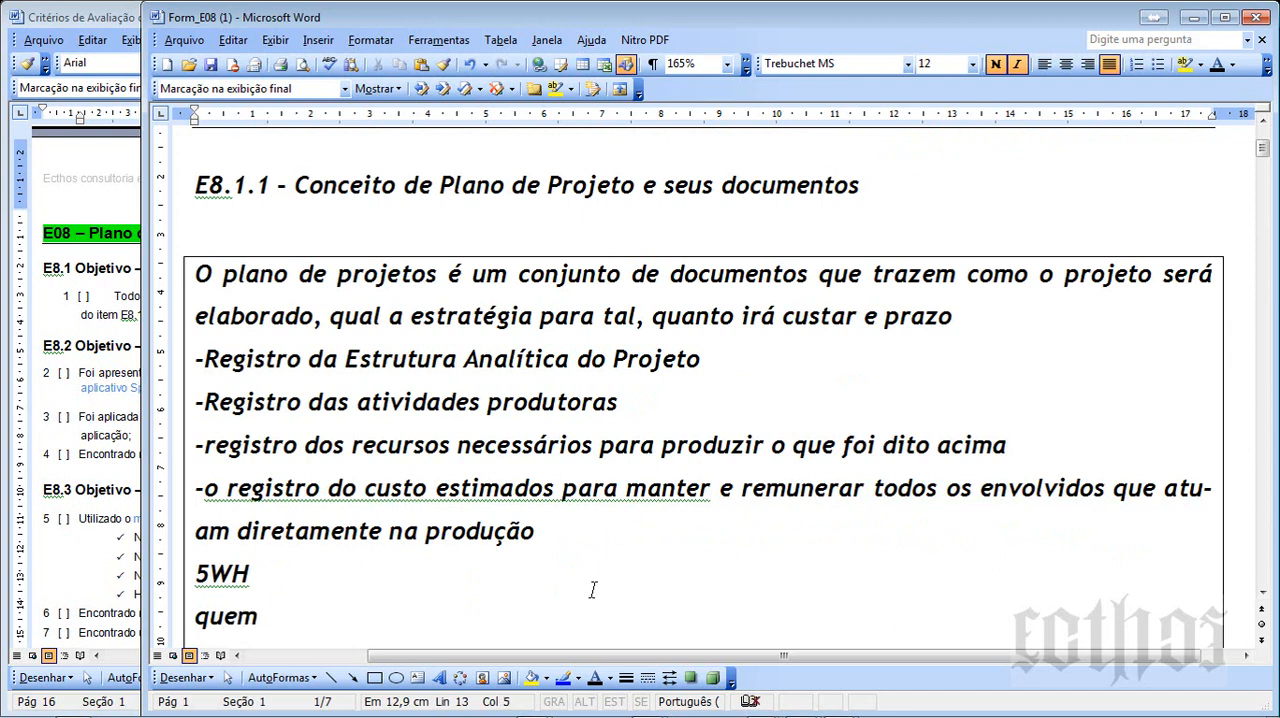
key(Return)
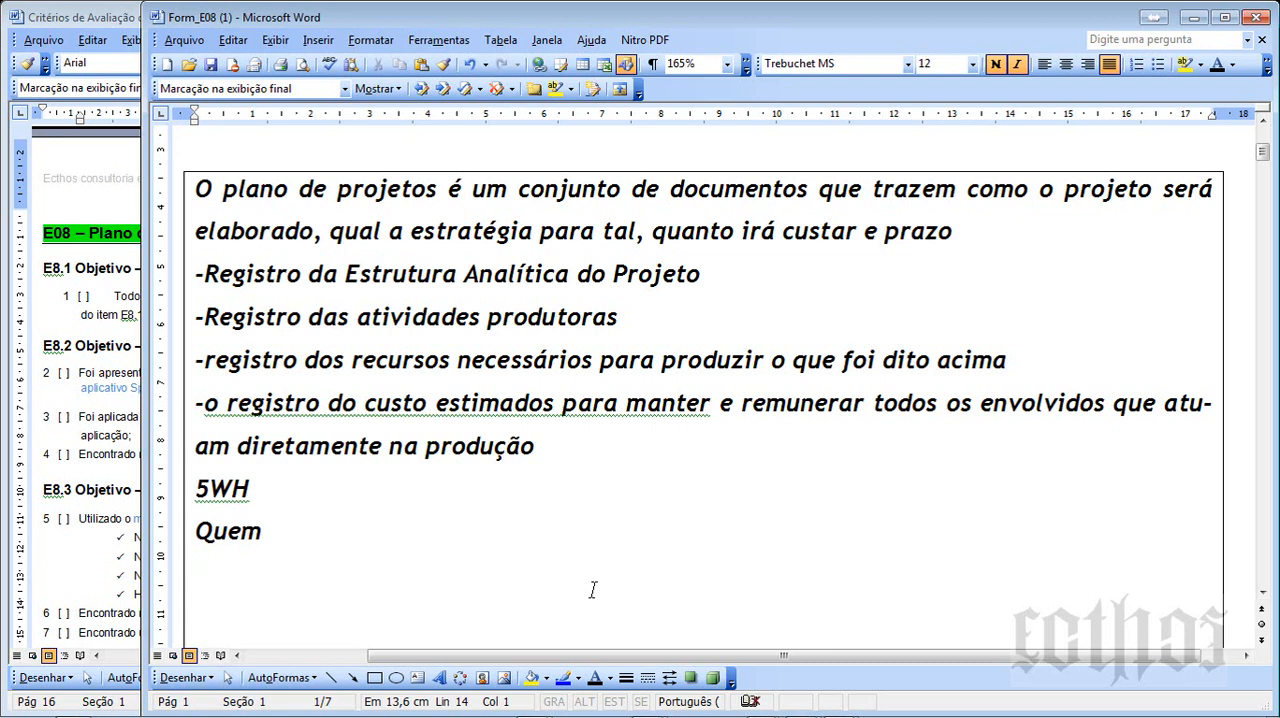
key(Up)
text(who)
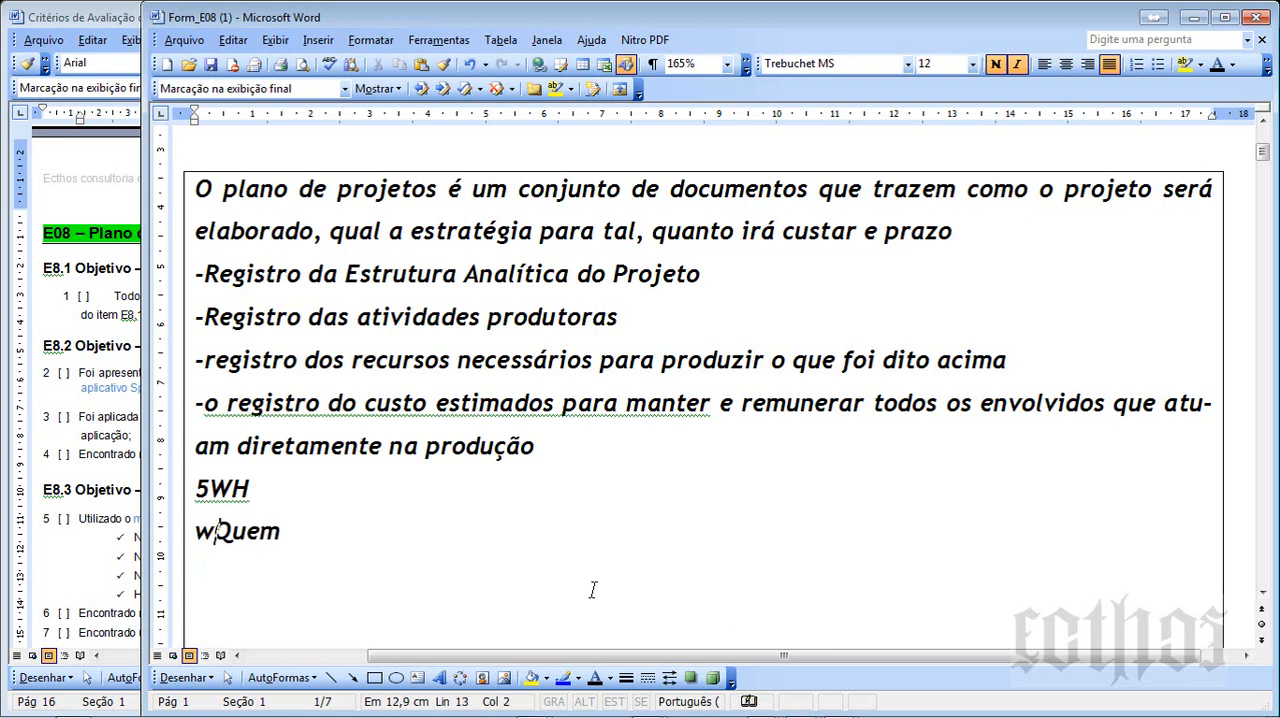
text( -)
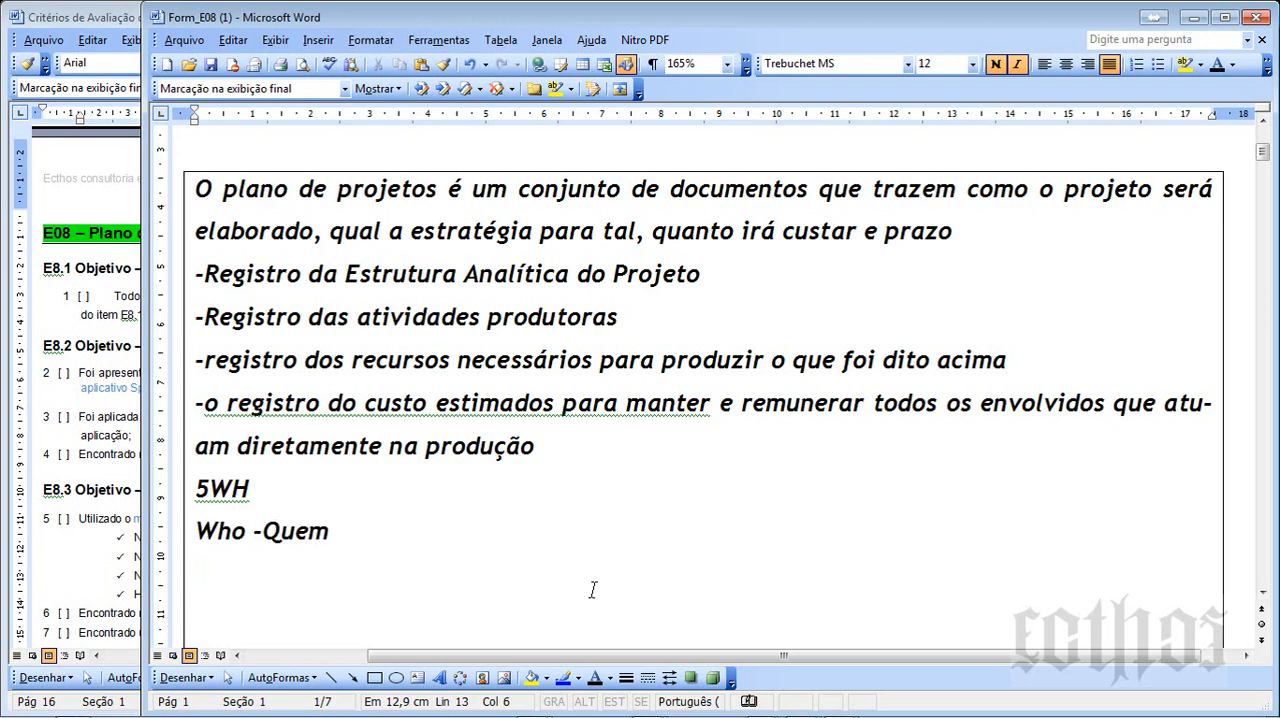
key(End)
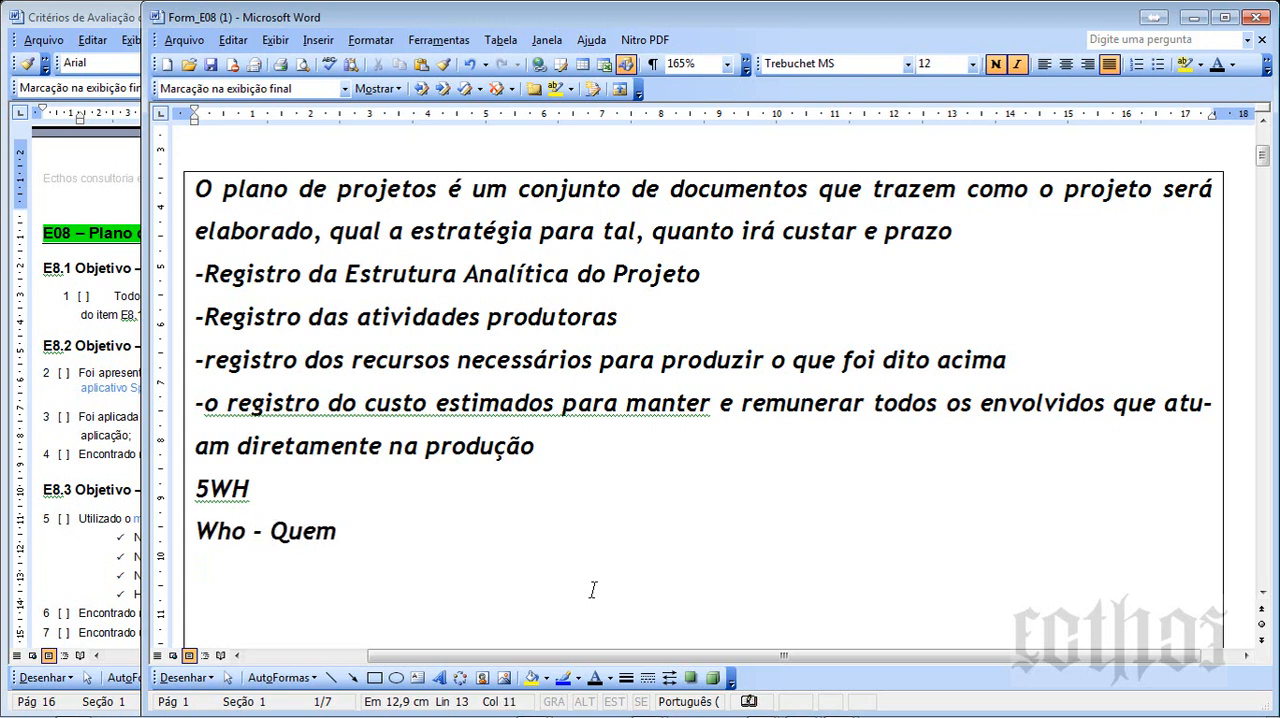
- Add the line "What - o que" below the Who entry of the 5WH list
key(Return)
text(what - oque)
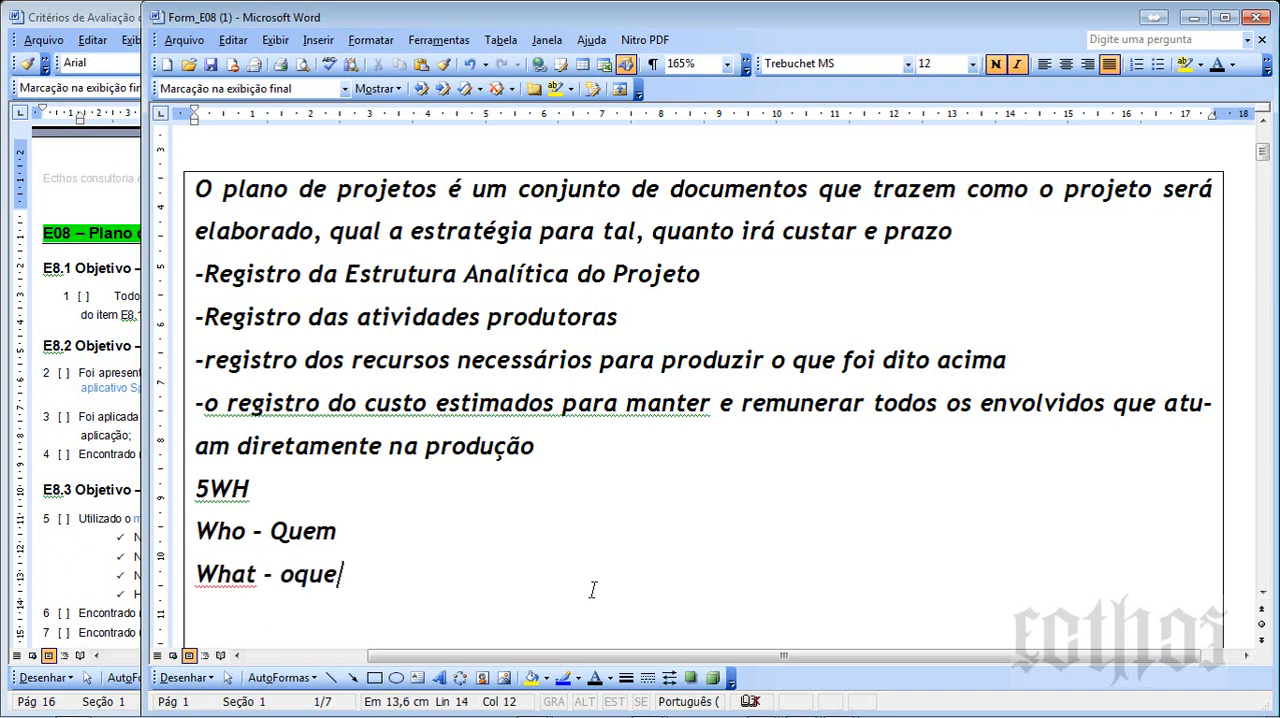
key(Left)
key(Left)
key(Left)
key(End)
key(Return)
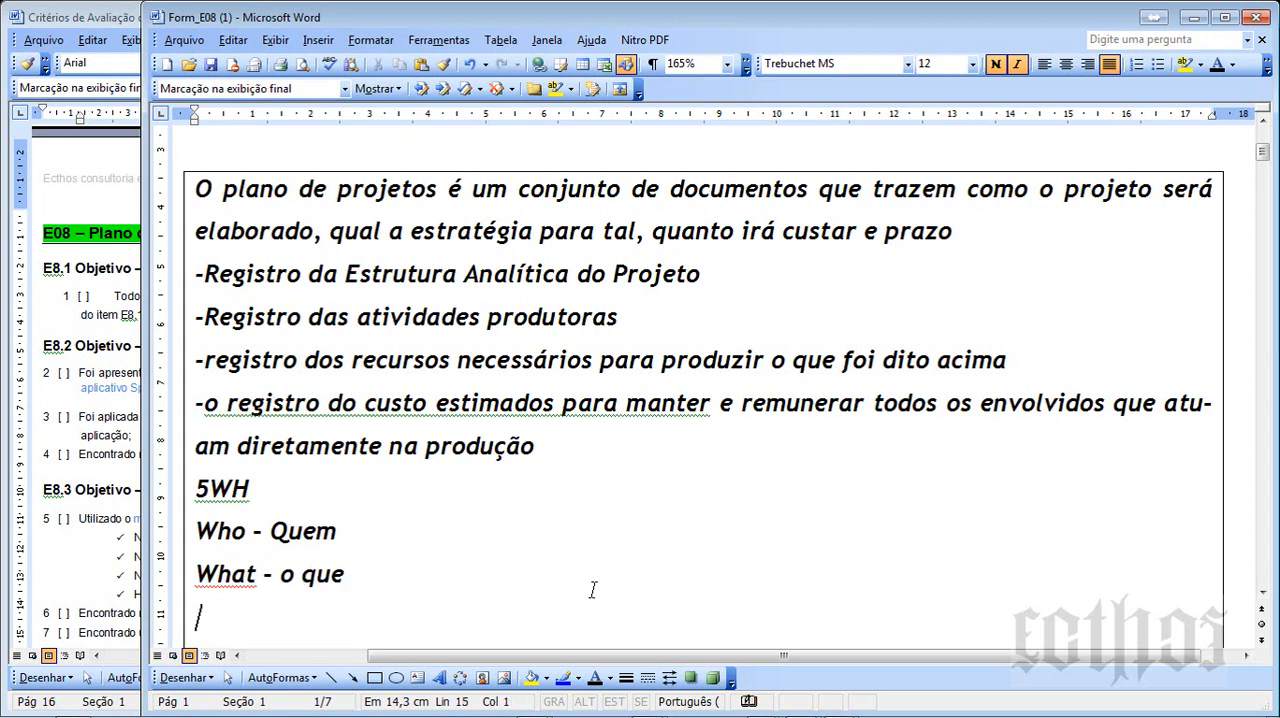
- Add the lines "When - quando" and "Why - por que" to the end of the 5WH list
text(when - quando)
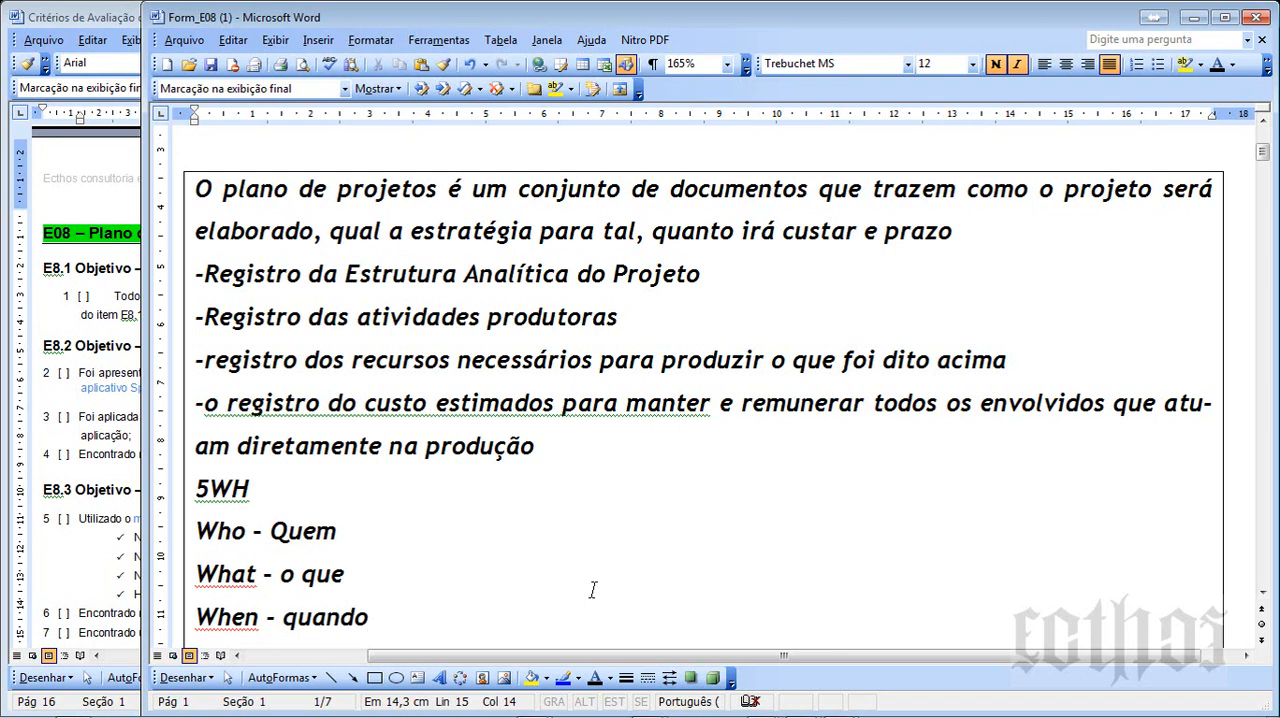
key(Return)
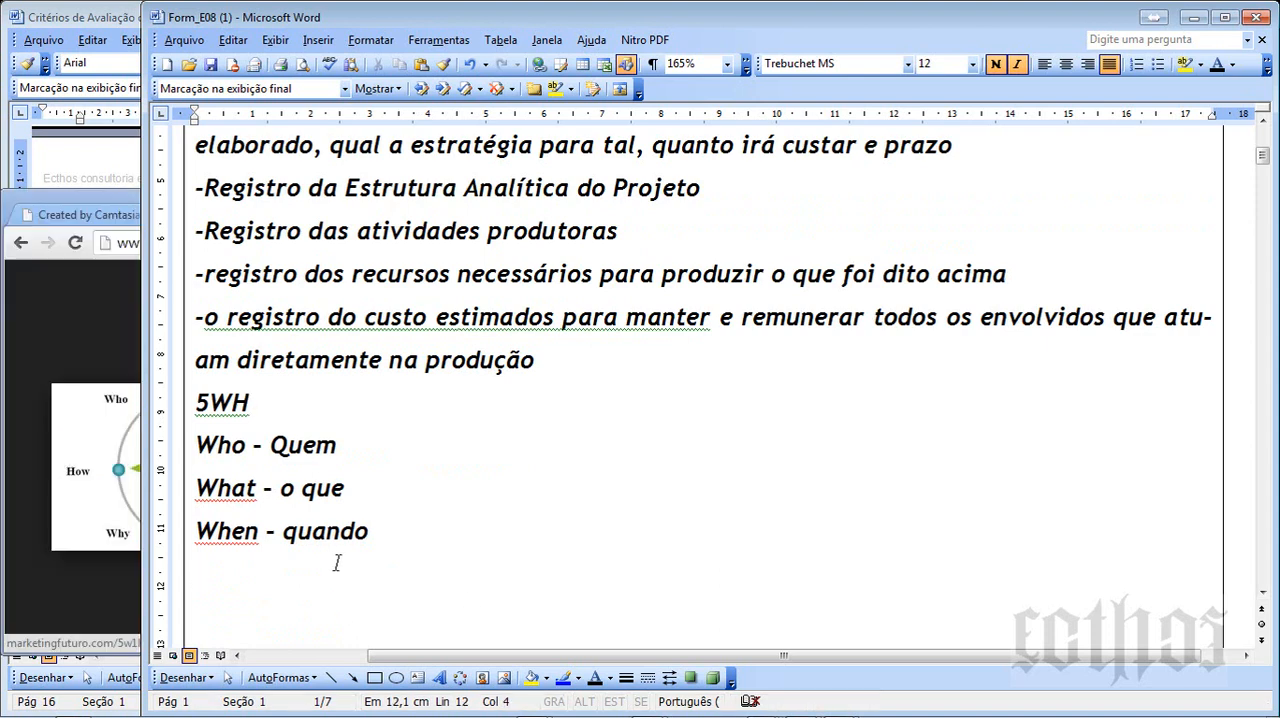
click(267, 576)
text(why - por que)
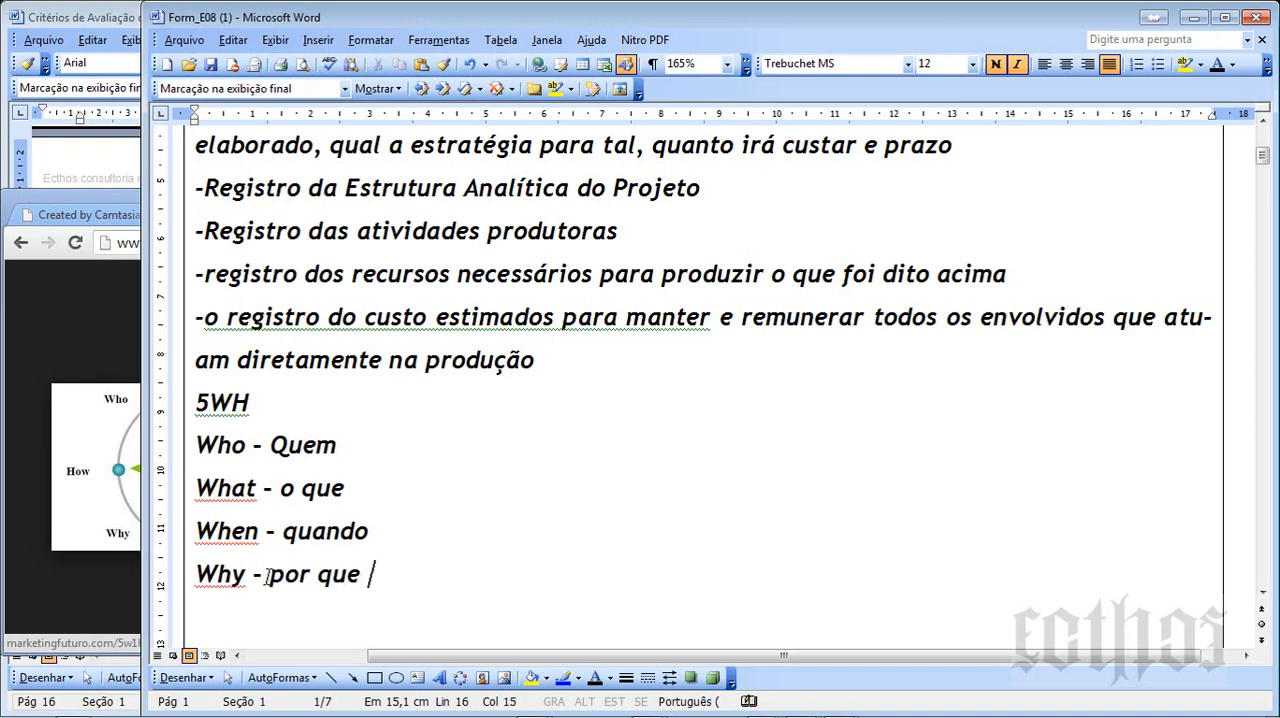
- Copy the 5W1H diagram from the image result in Chrome and paste it on a new line below the Why entry in Word
key(Return)
right_click(70, 432)
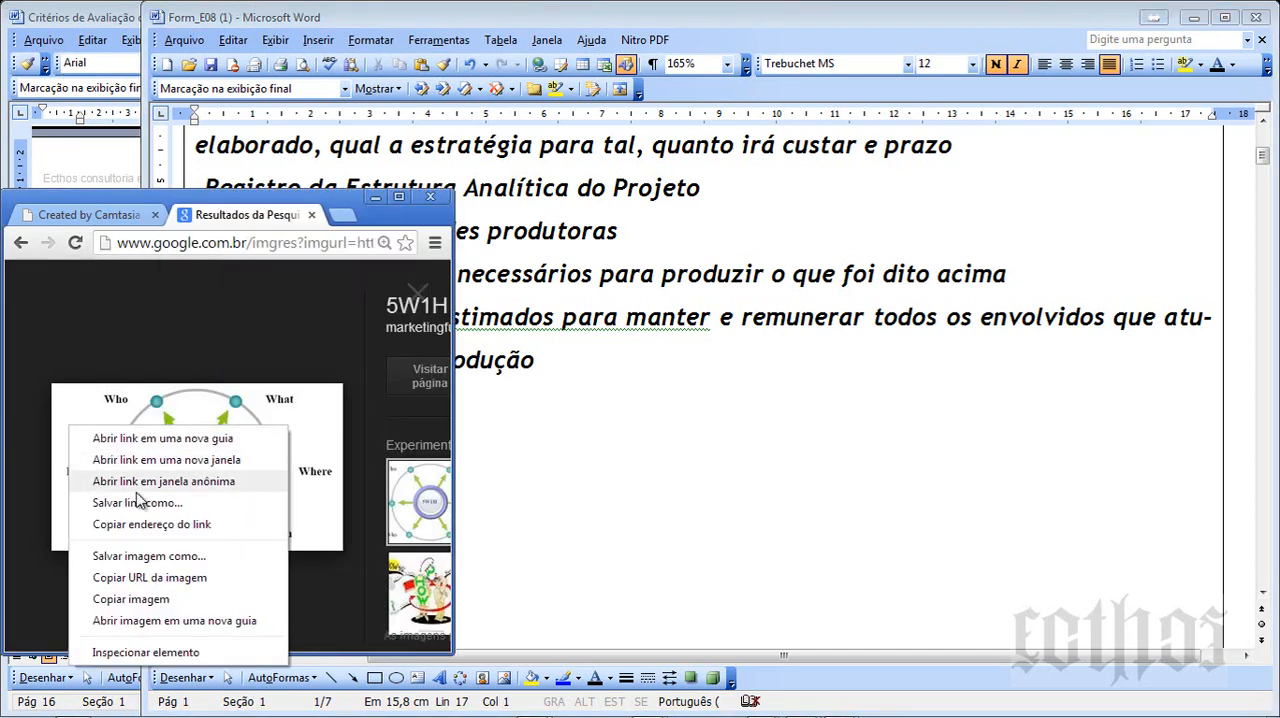
click(133, 599)
click(656, 514)
key(ctrl+v)
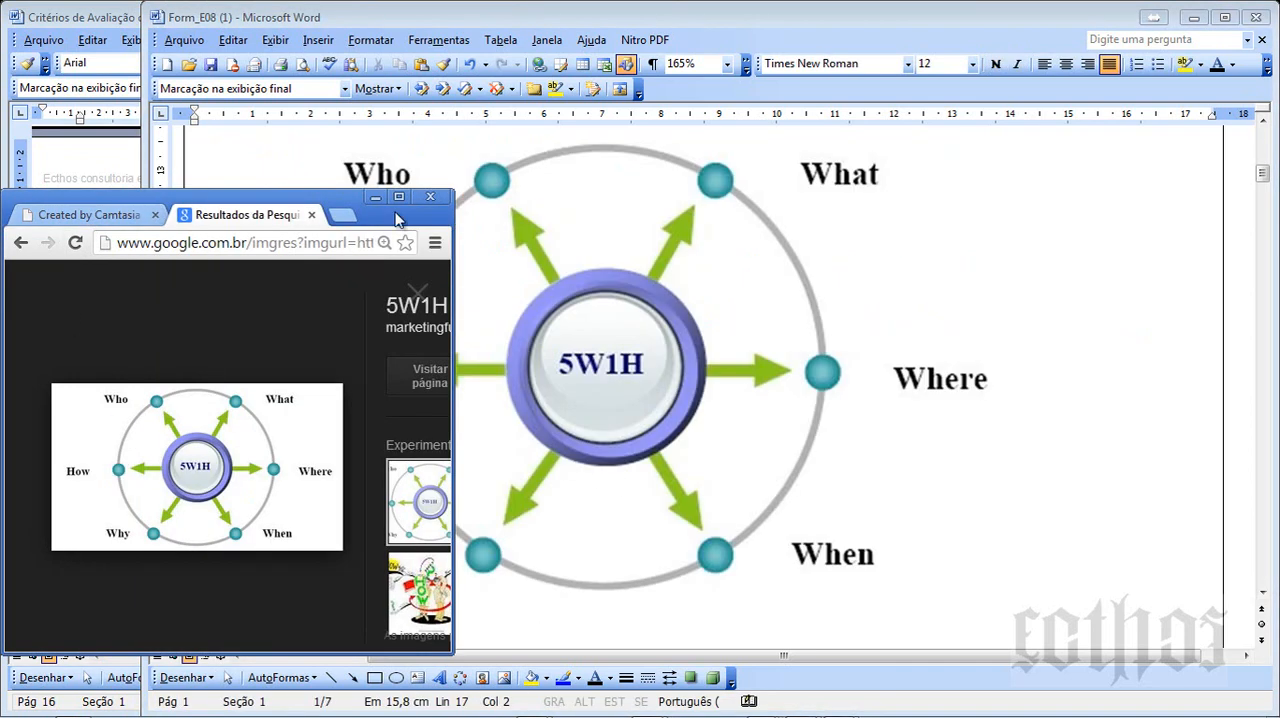
- Shrink the pasted 5W1H diagram proportionally to about half its size
click(843, 323)
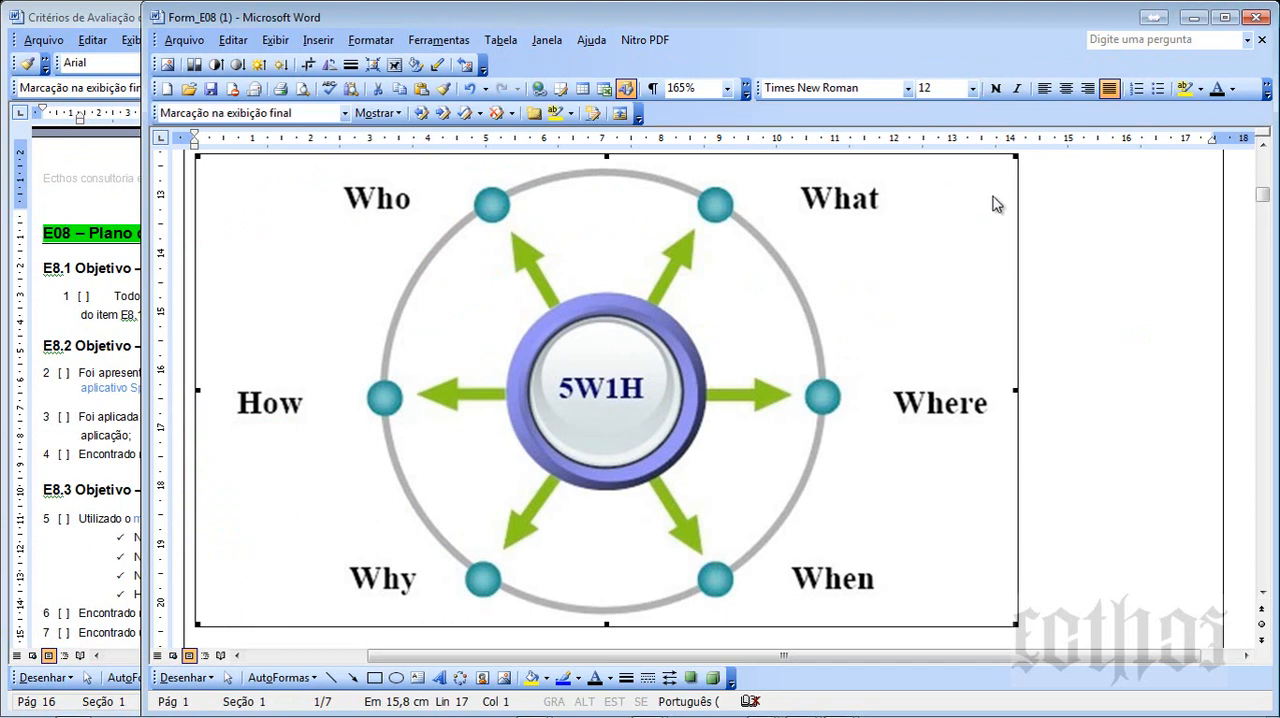
drag(1016, 155, 455, 388)
click(749, 392)
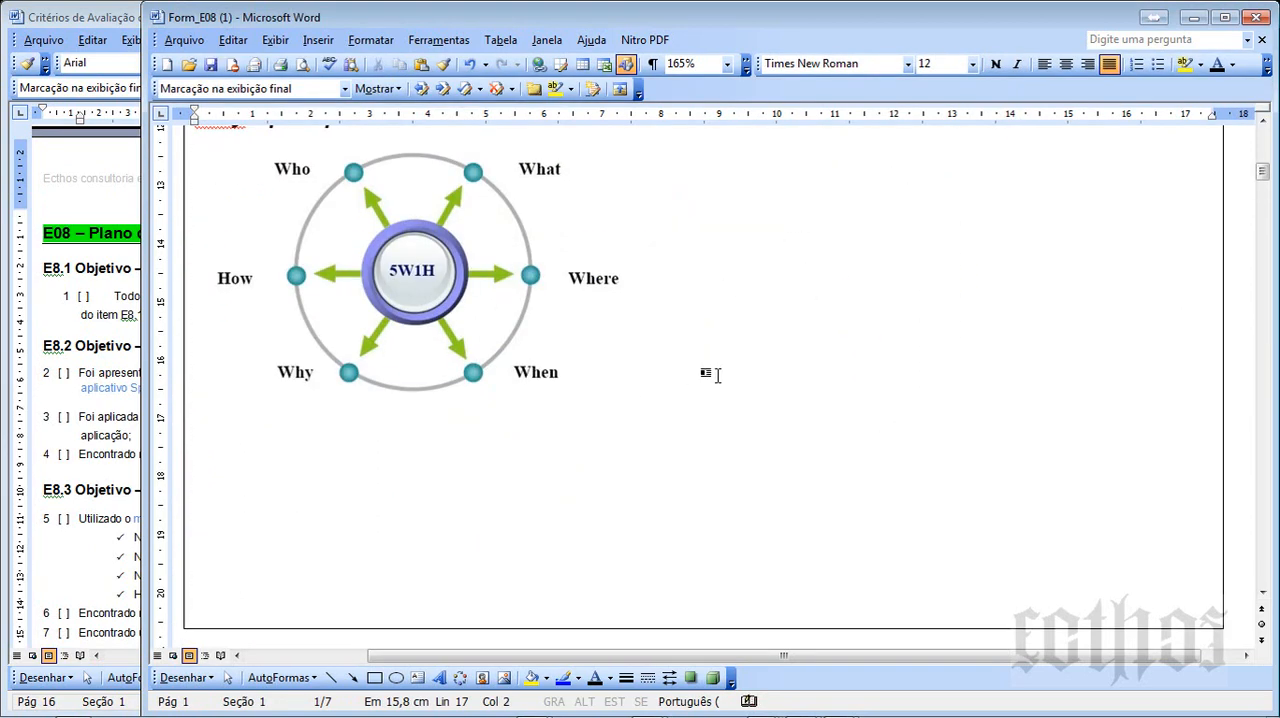
- Add the line "Where - onde" below the Why entry and indent the first lines of all five 5WH entries by about 1.25 cm
scroll(700, 366, up, 2)
click(435, 358)
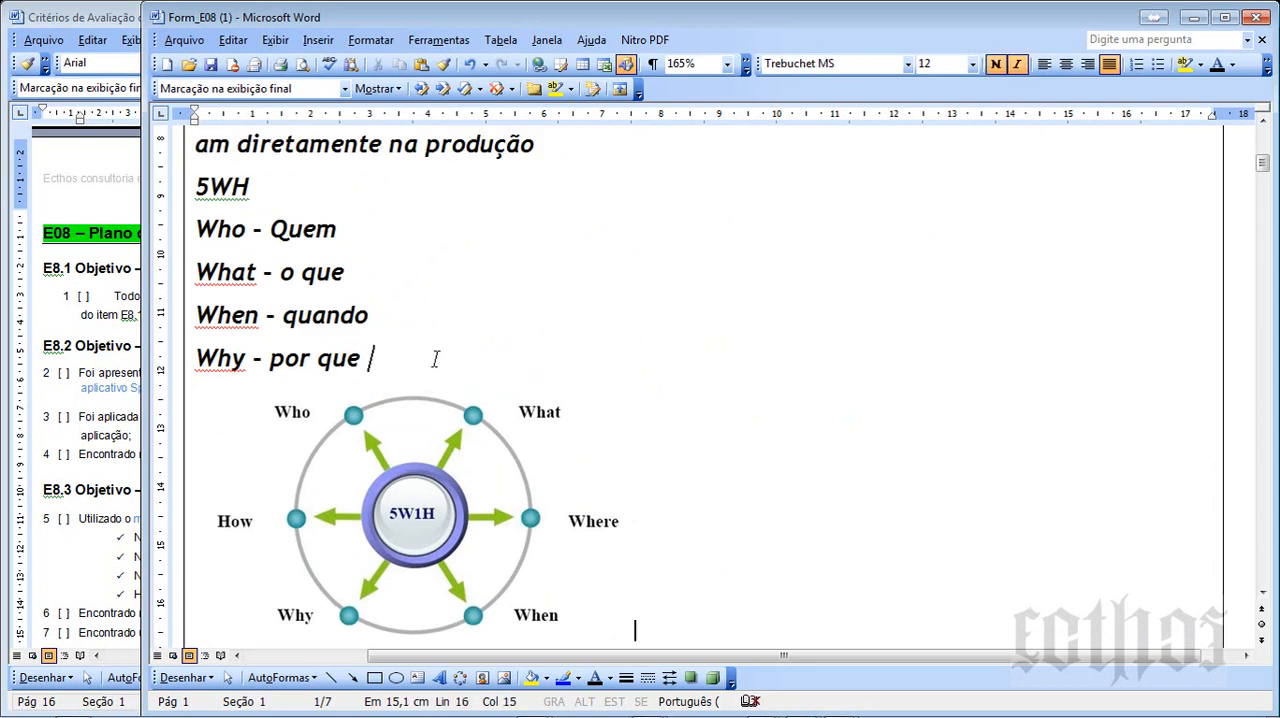
key(Return)
text(where - onde)
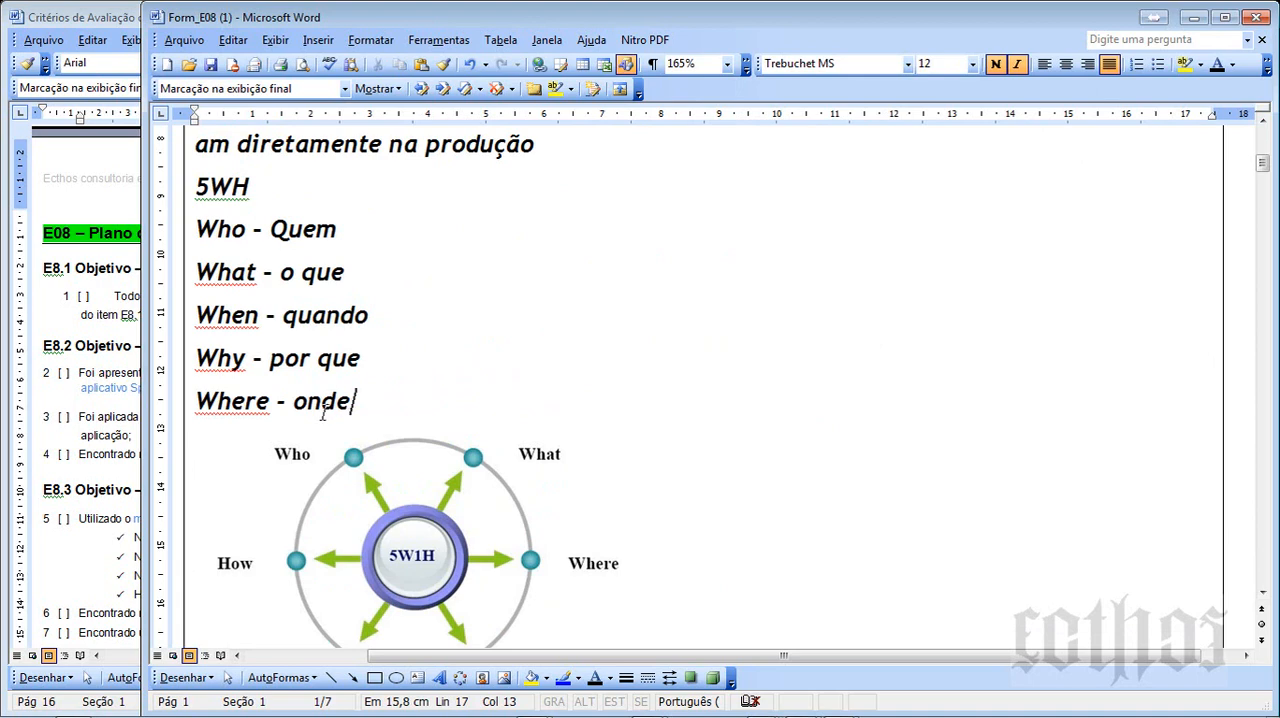
shift+click(194, 230)
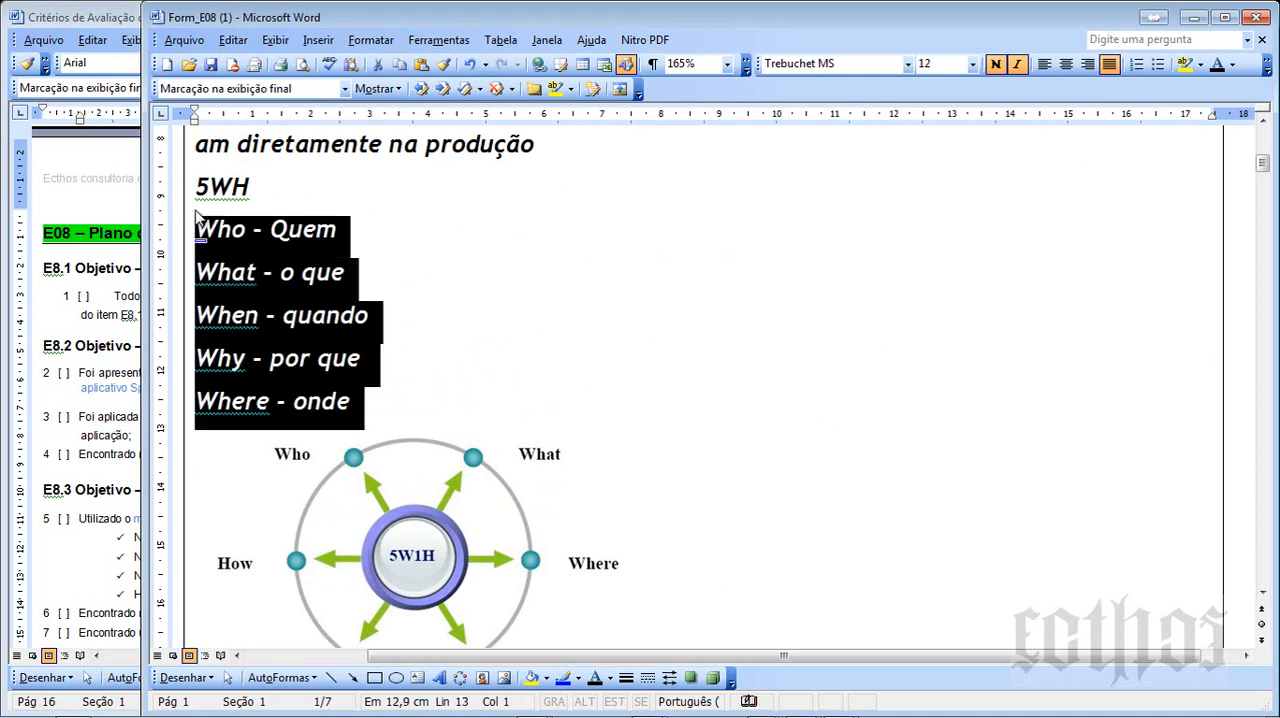
drag(198, 114, 268, 114)
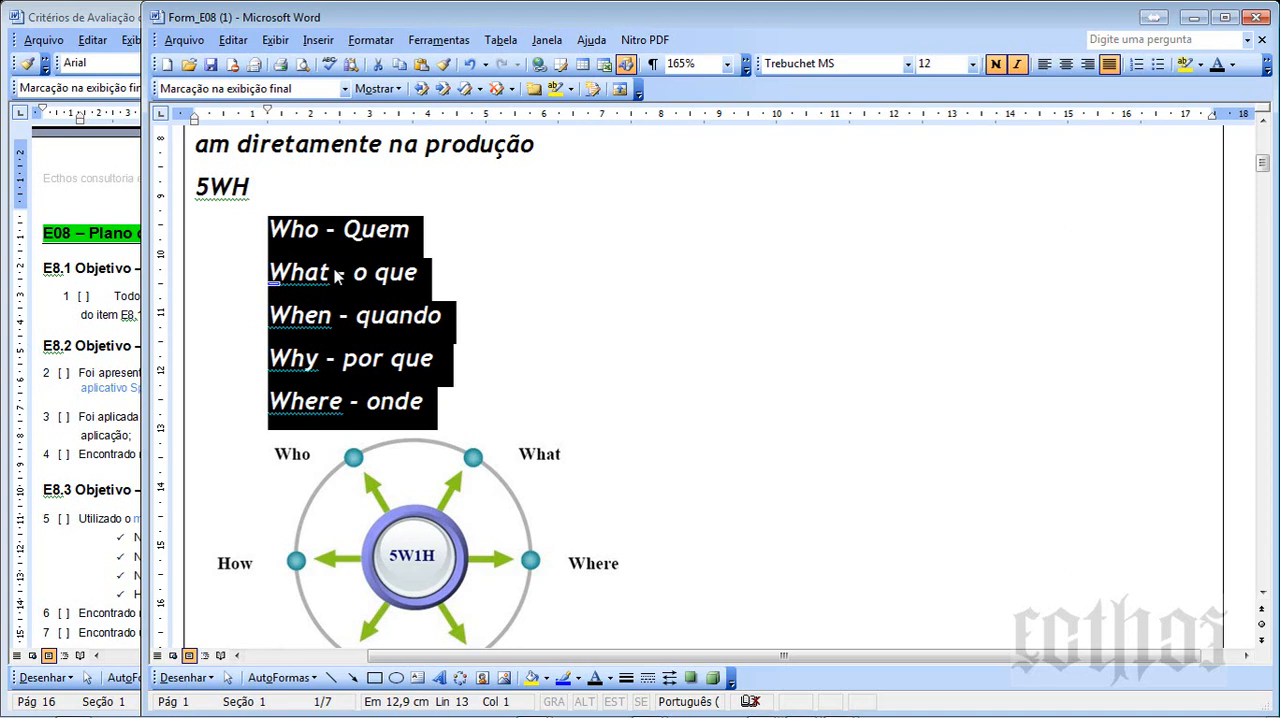
- Review the original E8.1.1 answer text by highlighting it, along with the 5WH entries below
scroll(336, 277, up, 3)
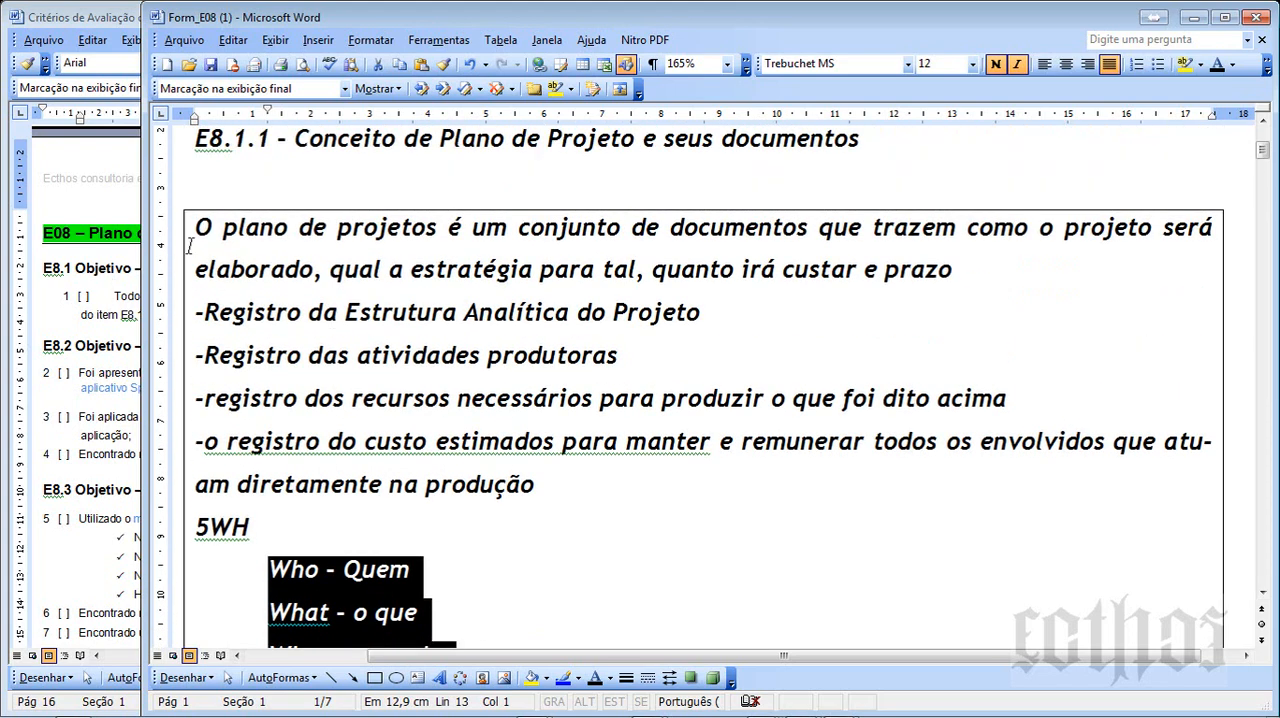
drag(202, 227, 566, 476)
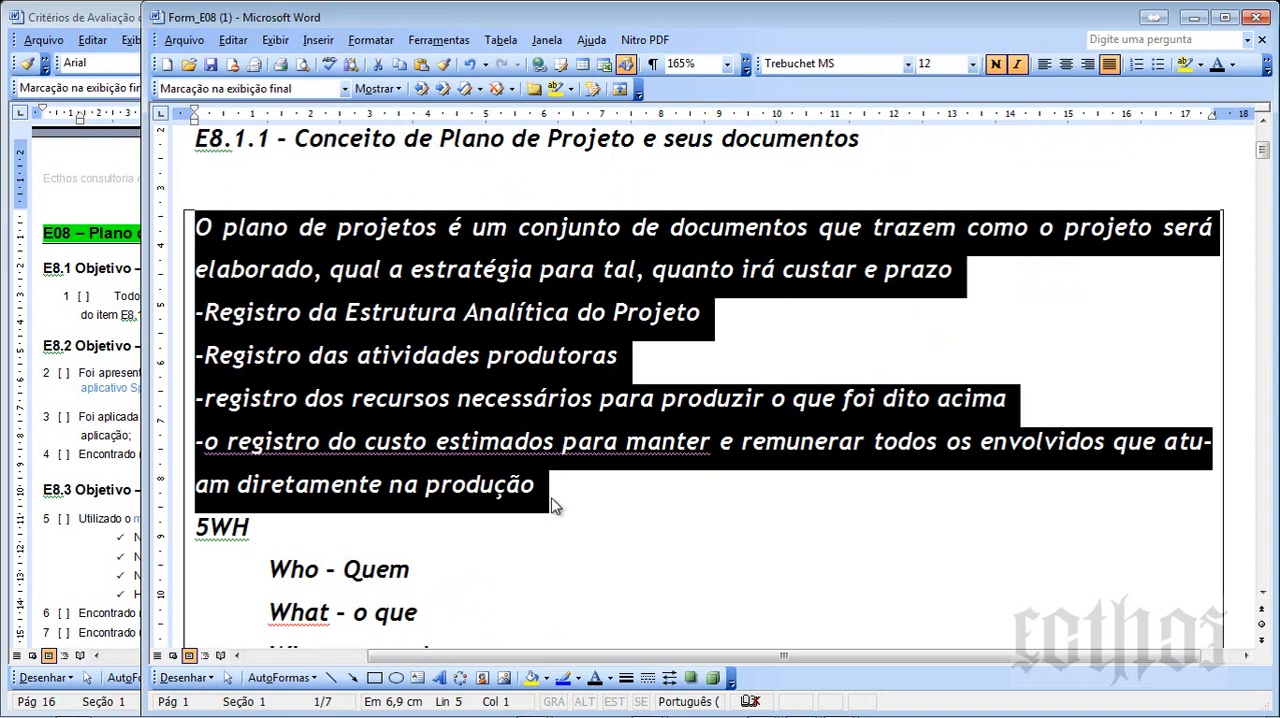
click(552, 499)
scroll(551, 498, down, 2)
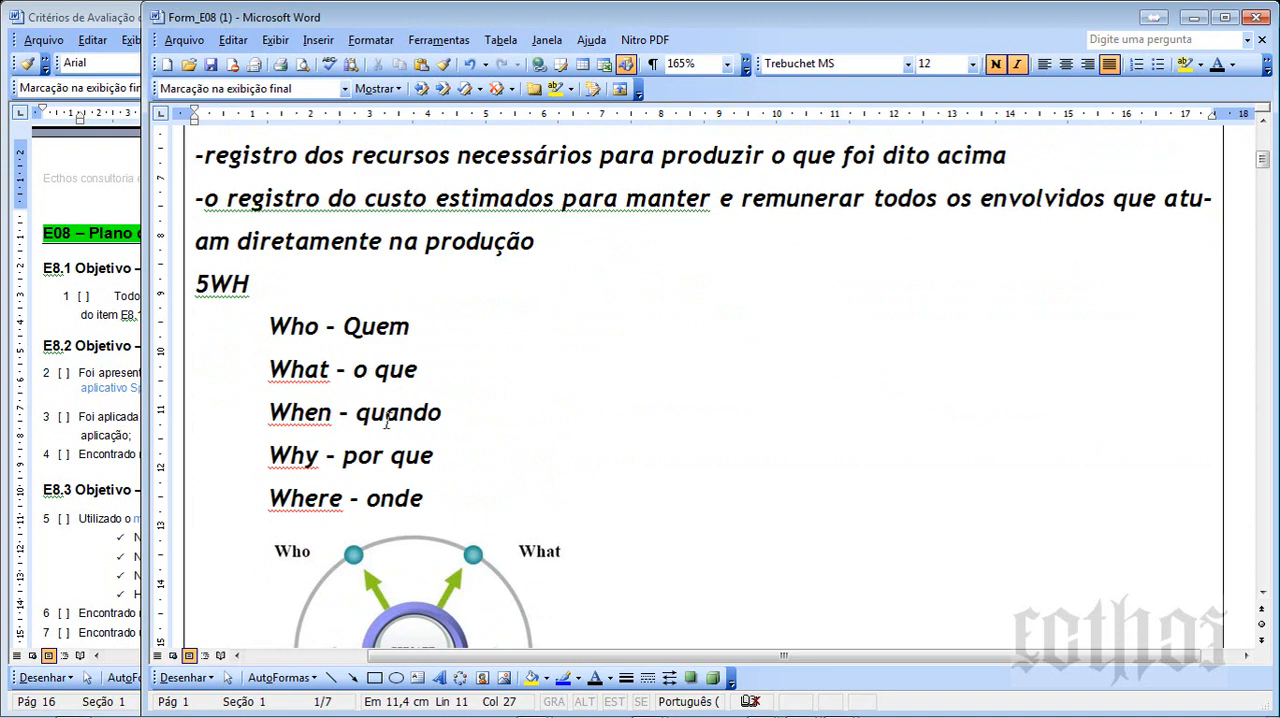
drag(428, 498, 258, 362)
- Add the line "How - como vamos controlar" below the Where entry of the 5WH list
click(466, 510)
key(Return)
text(Ho)
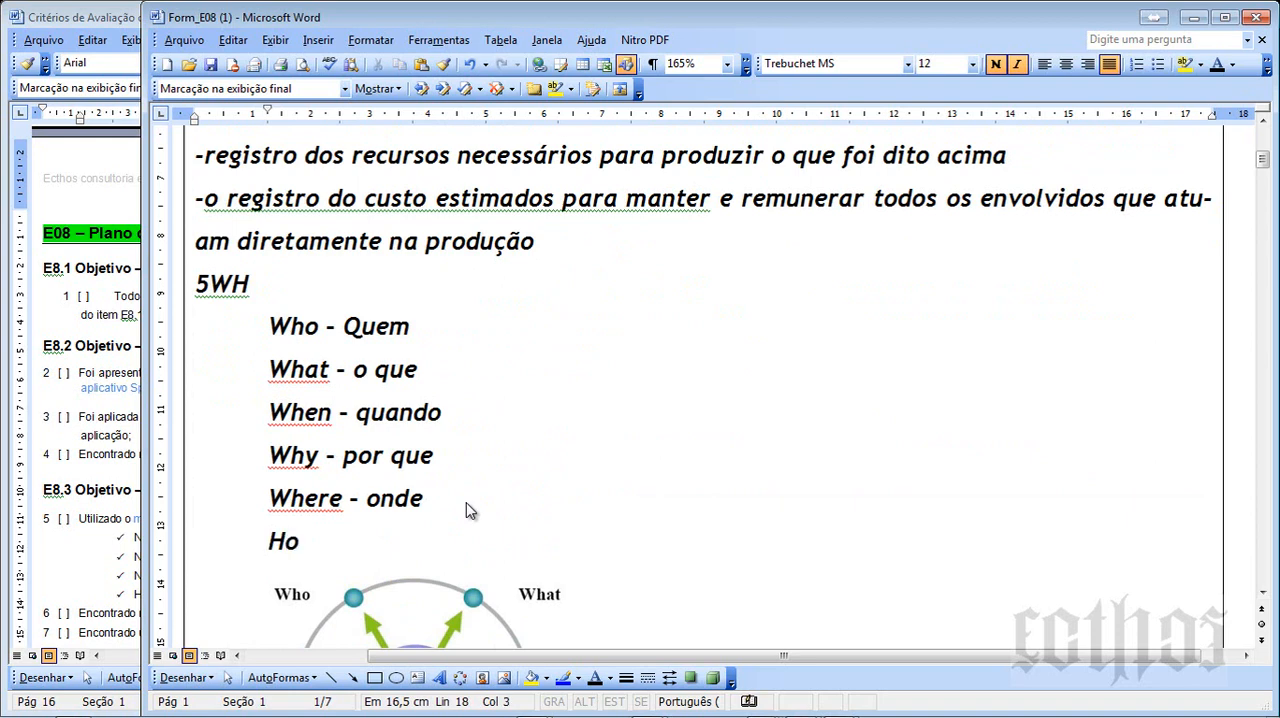
text(w - como)
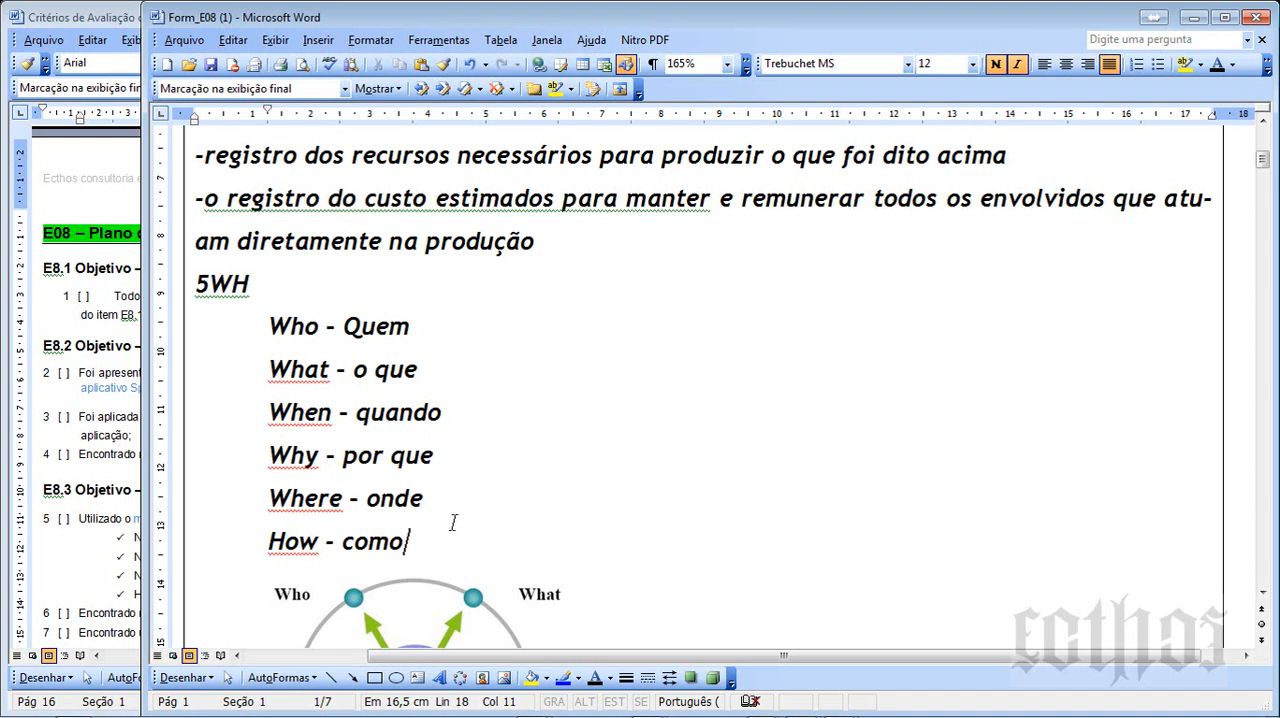
text(-)
key(BackSpace)
text(vamos controlar)
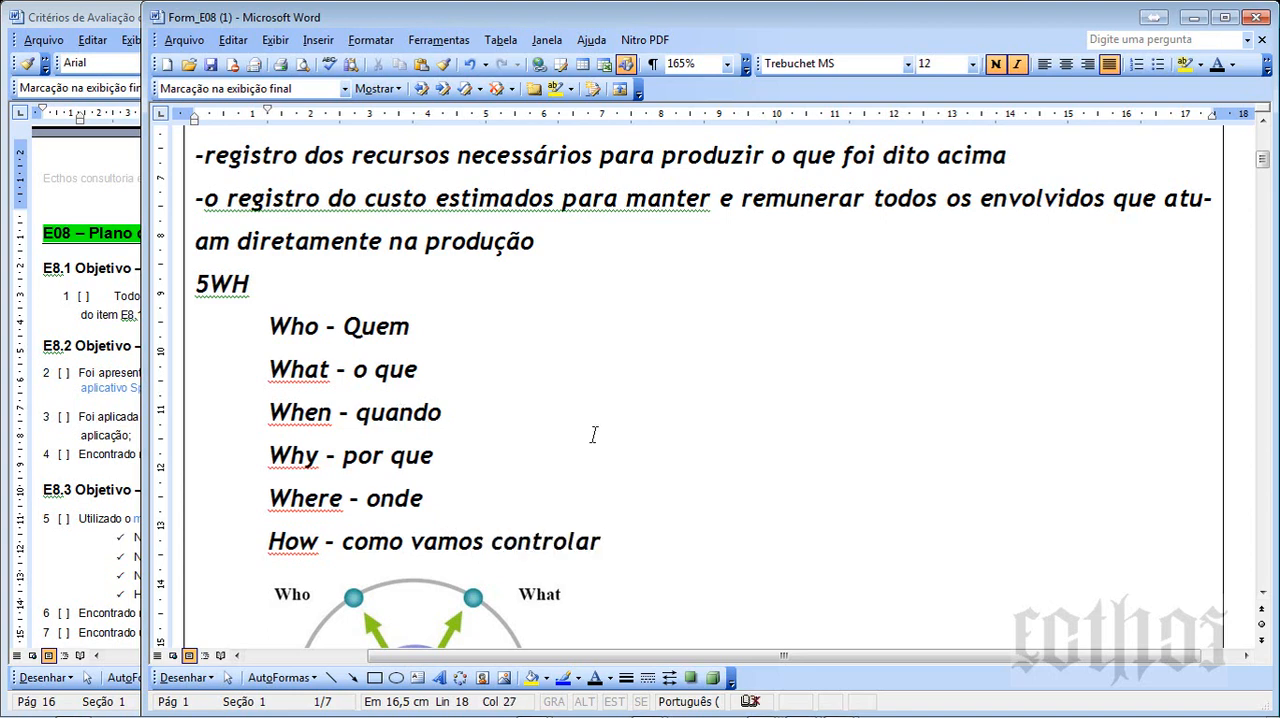
- Insert a blank line between the end of the E8.1.1 answer text and the 5WH heading
scroll(591, 357, down, 3)
scroll(593, 434, up, 2)
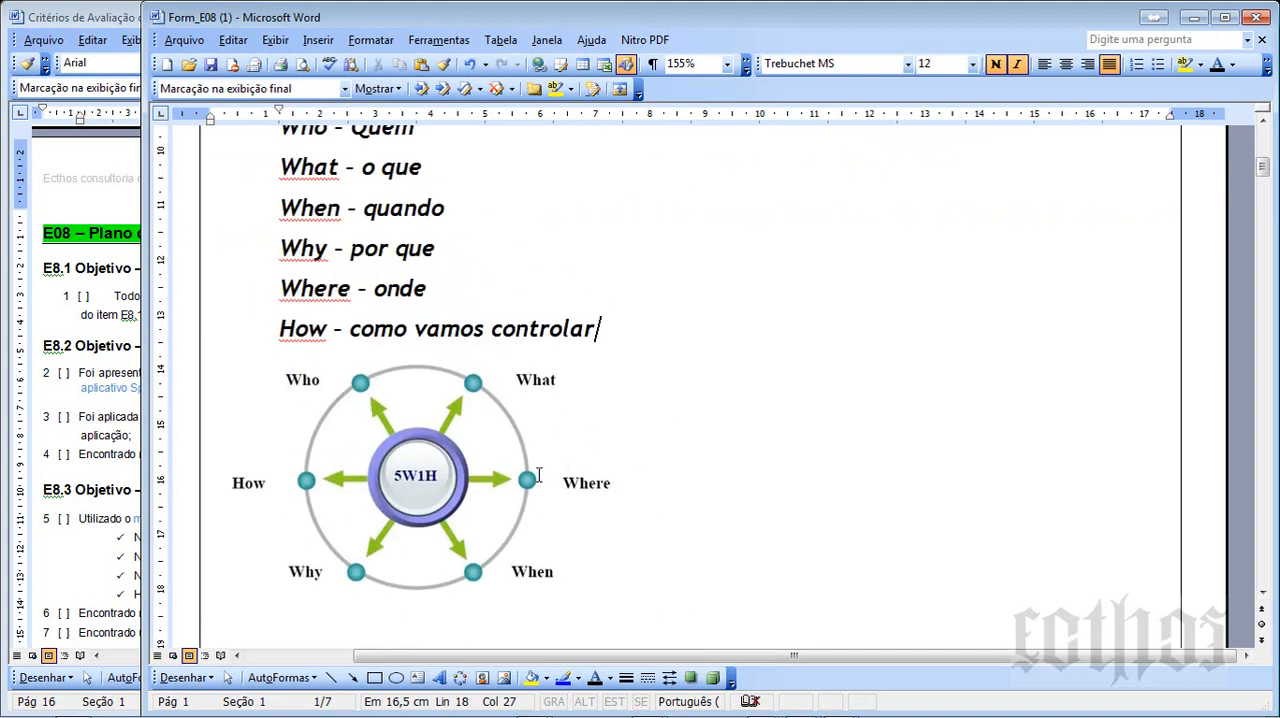
click(537, 482)
scroll(551, 472, up, 3)
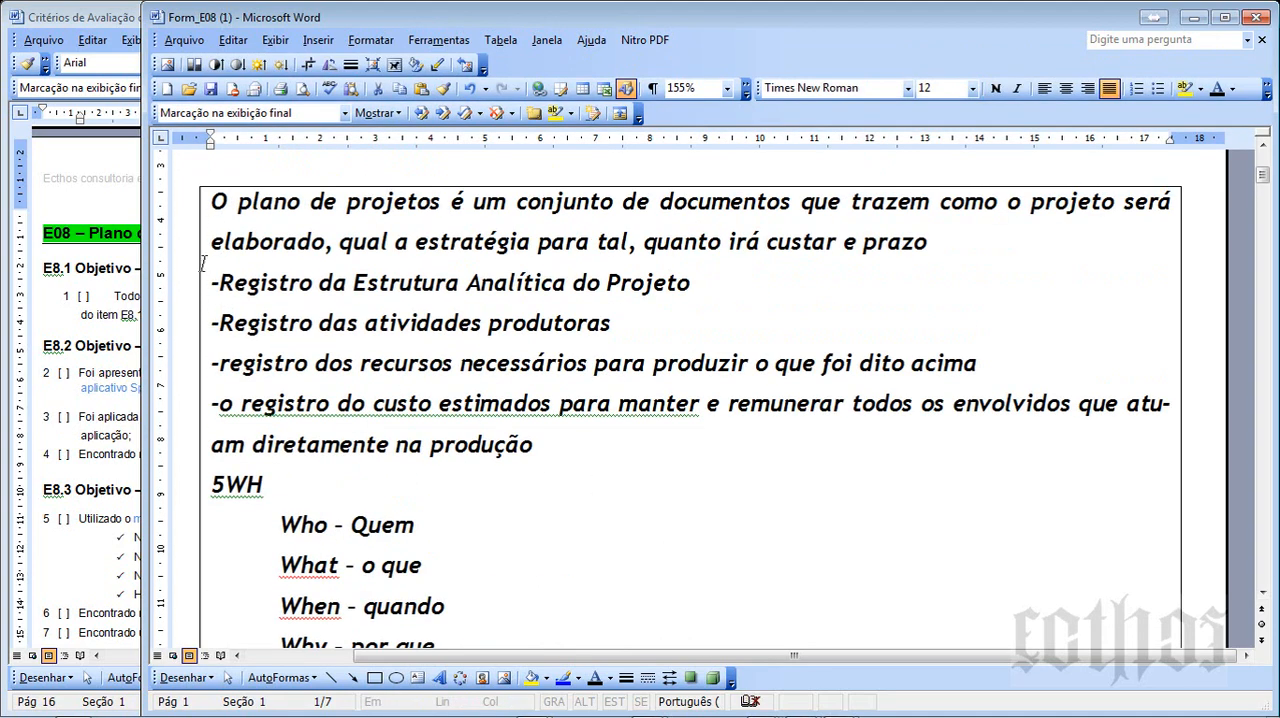
drag(205, 276, 1038, 443)
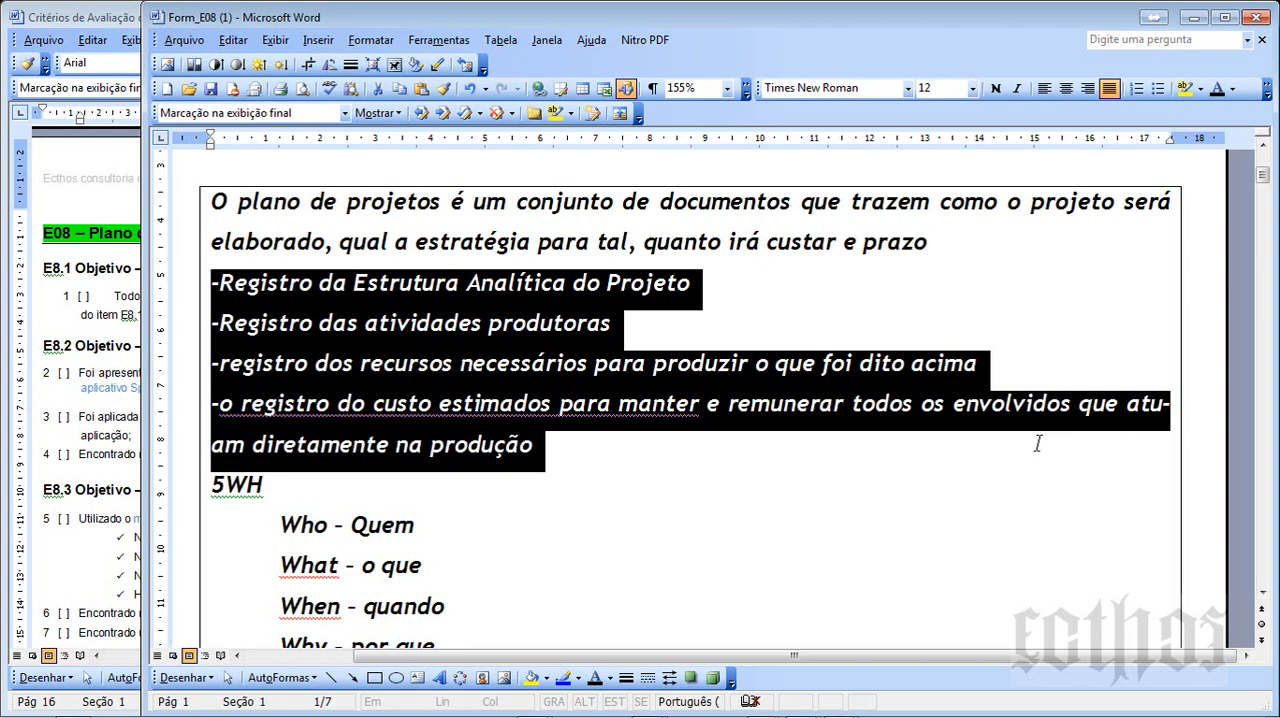
click(213, 460)
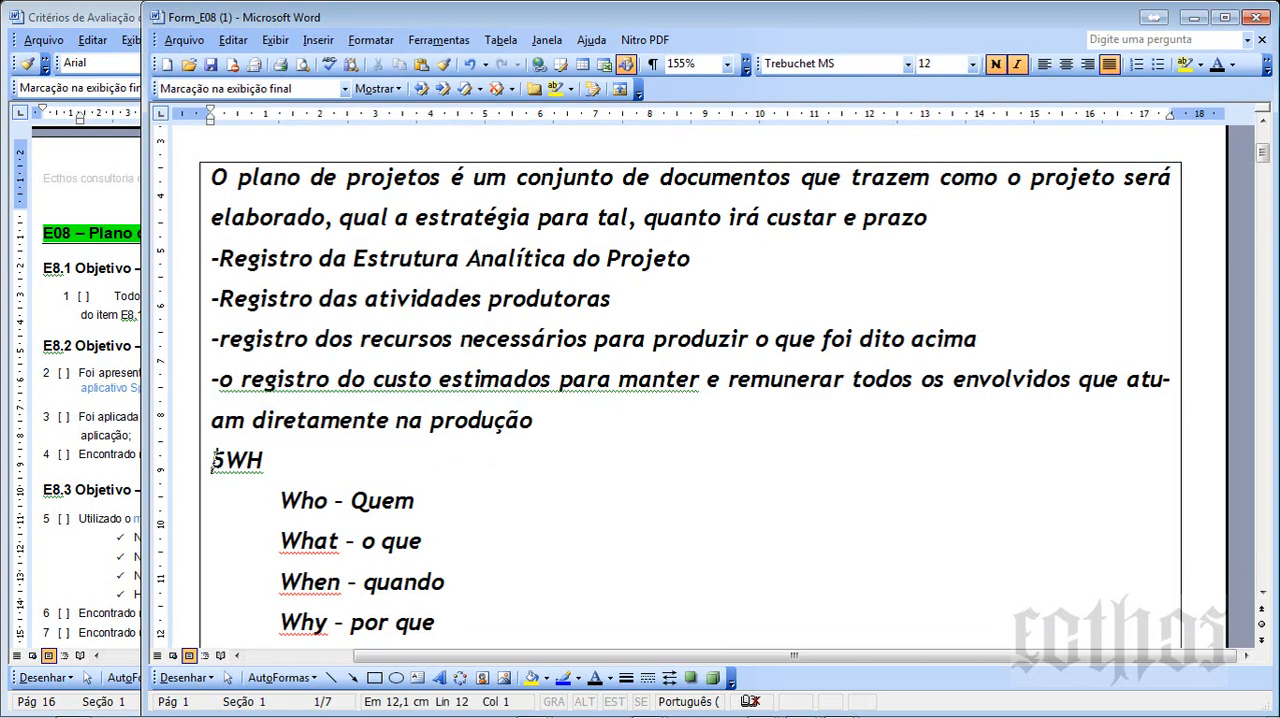
key(Return)
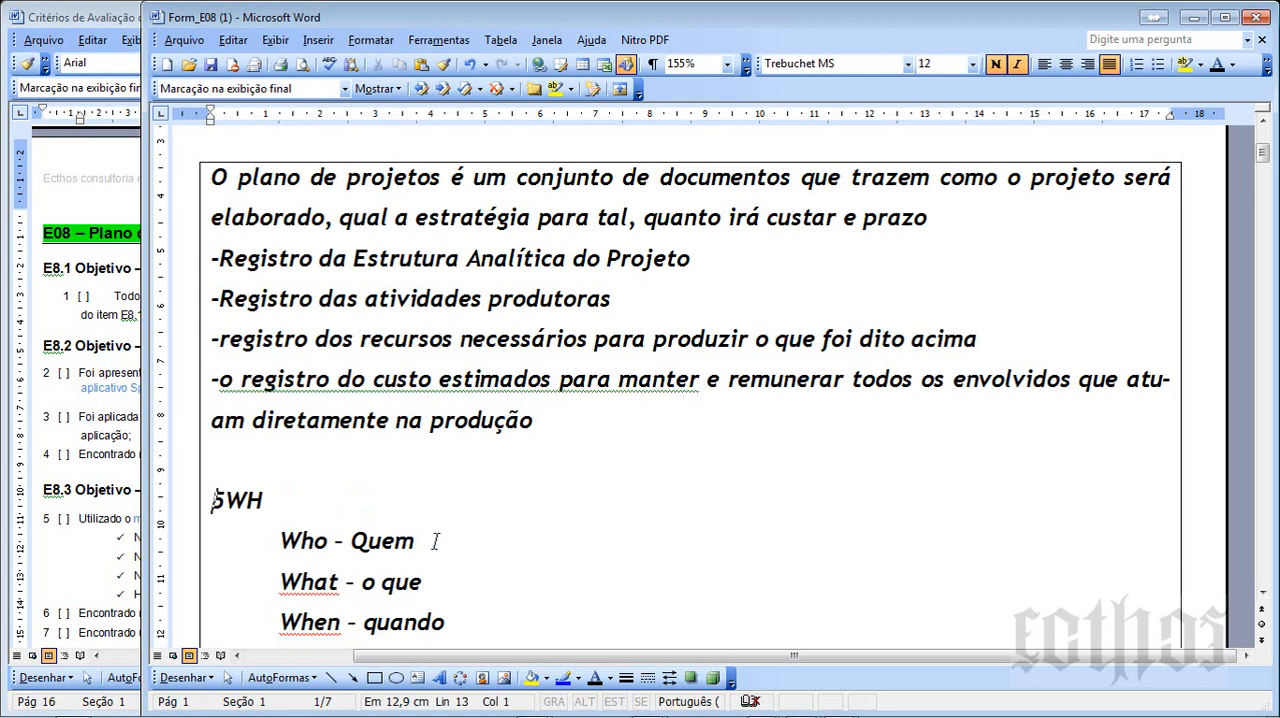
- Examine the complete 5WH list, its diagram and the original answer text in section E8.1.1
click(479, 625)
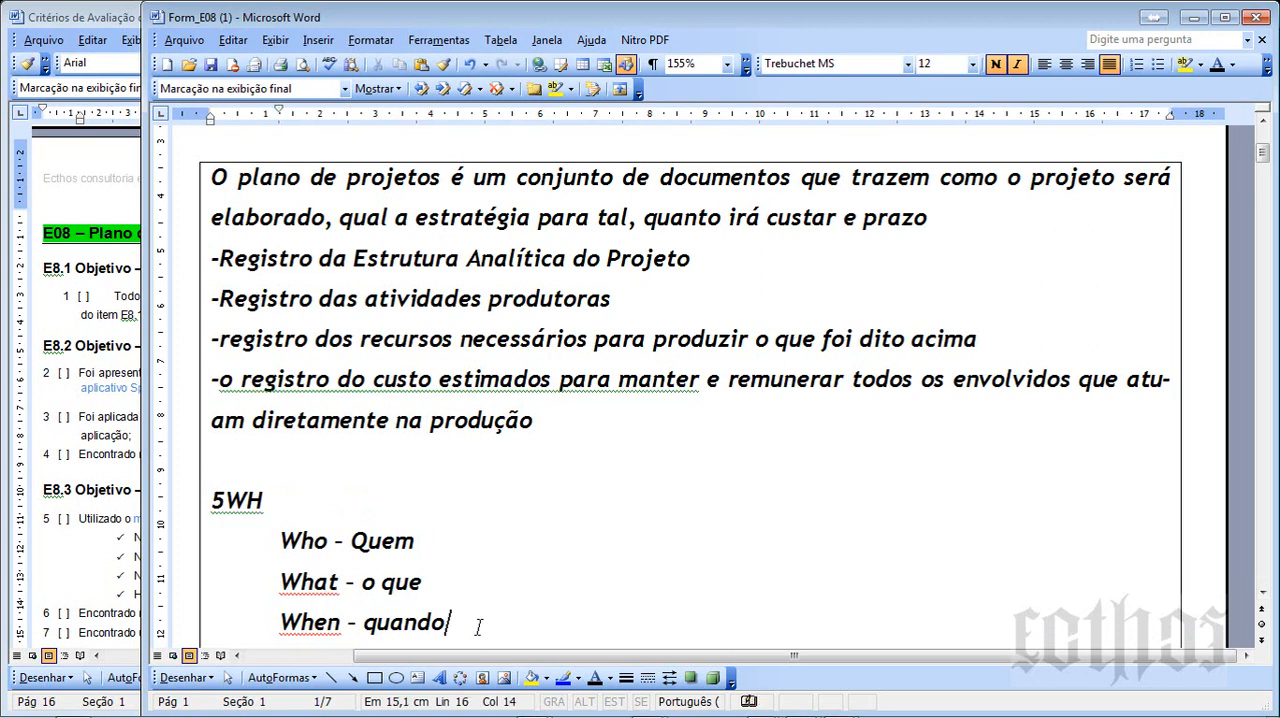
scroll(479, 627, down, 2)
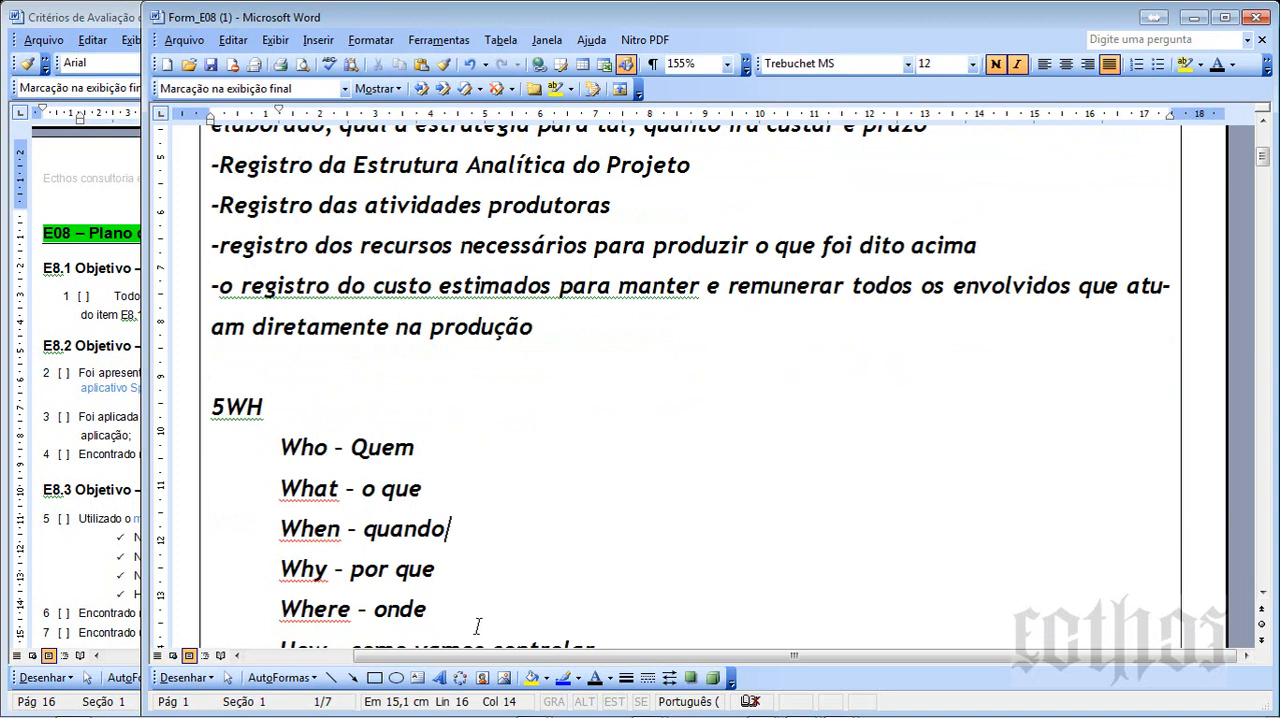
scroll(594, 606, down, 1)
drag(603, 603, 222, 385)
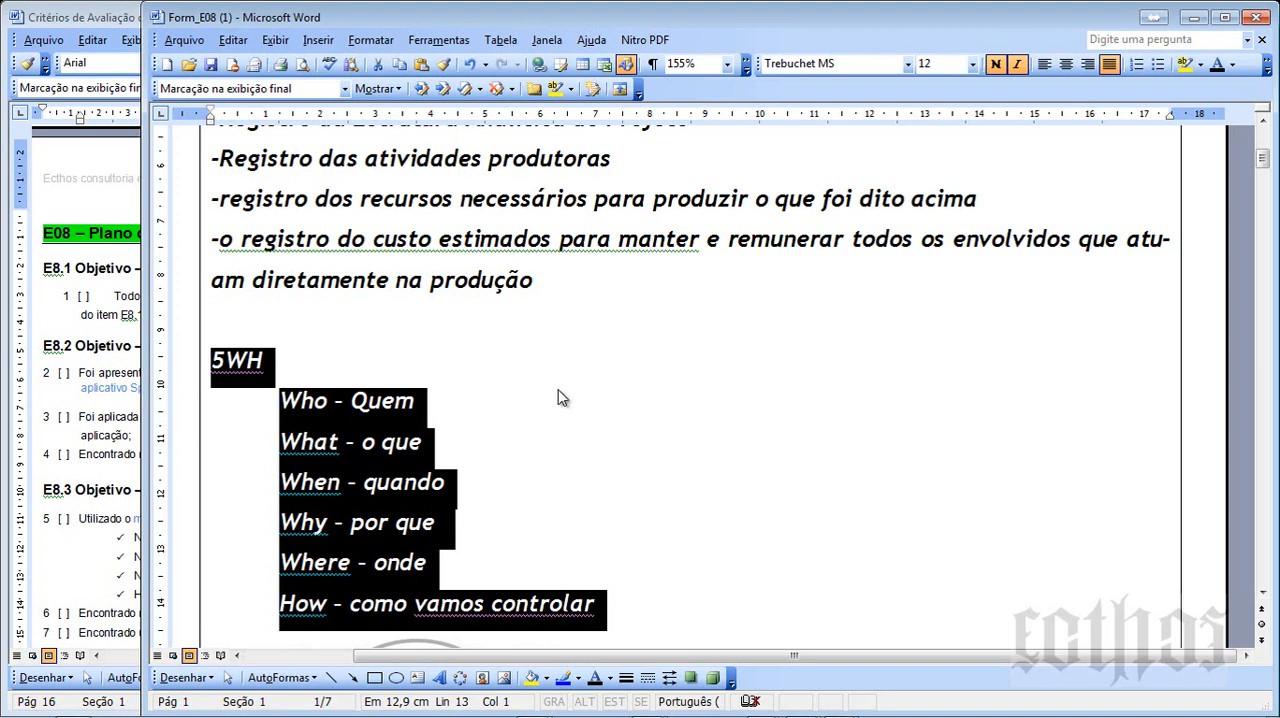
click(594, 397)
scroll(595, 392, down, 2)
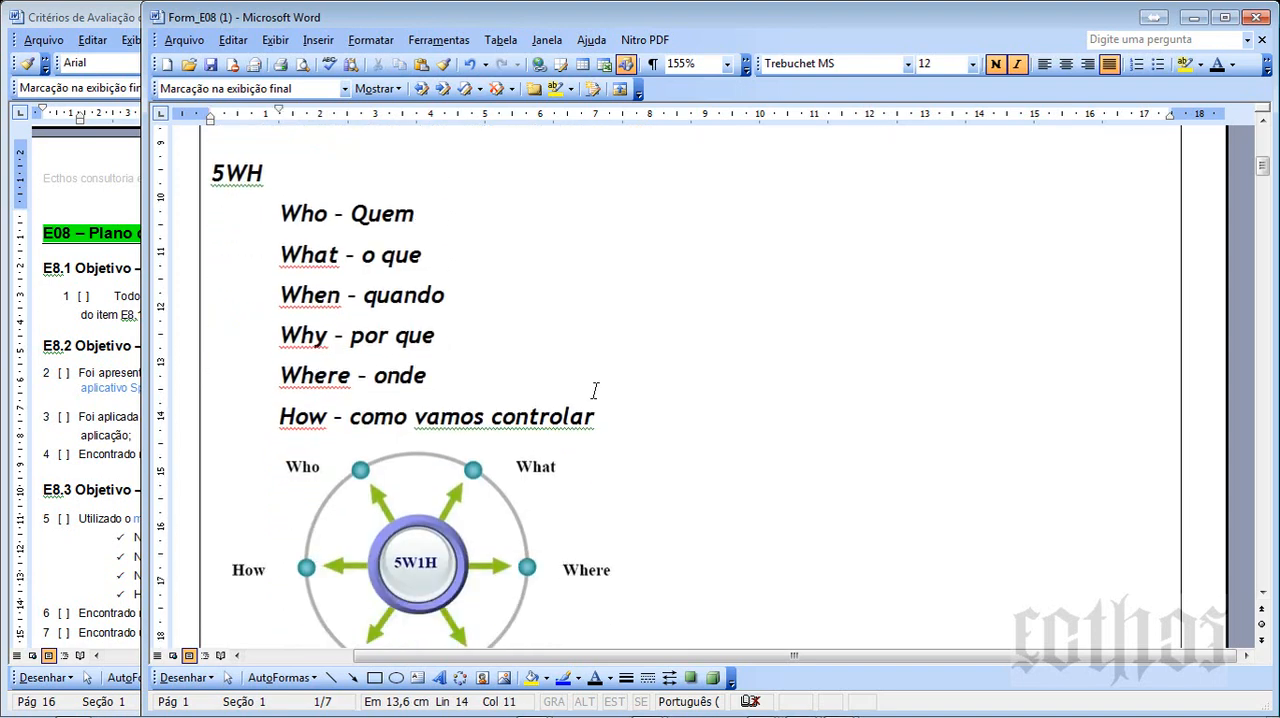
scroll(594, 387, down, 2)
scroll(594, 388, up, 6)
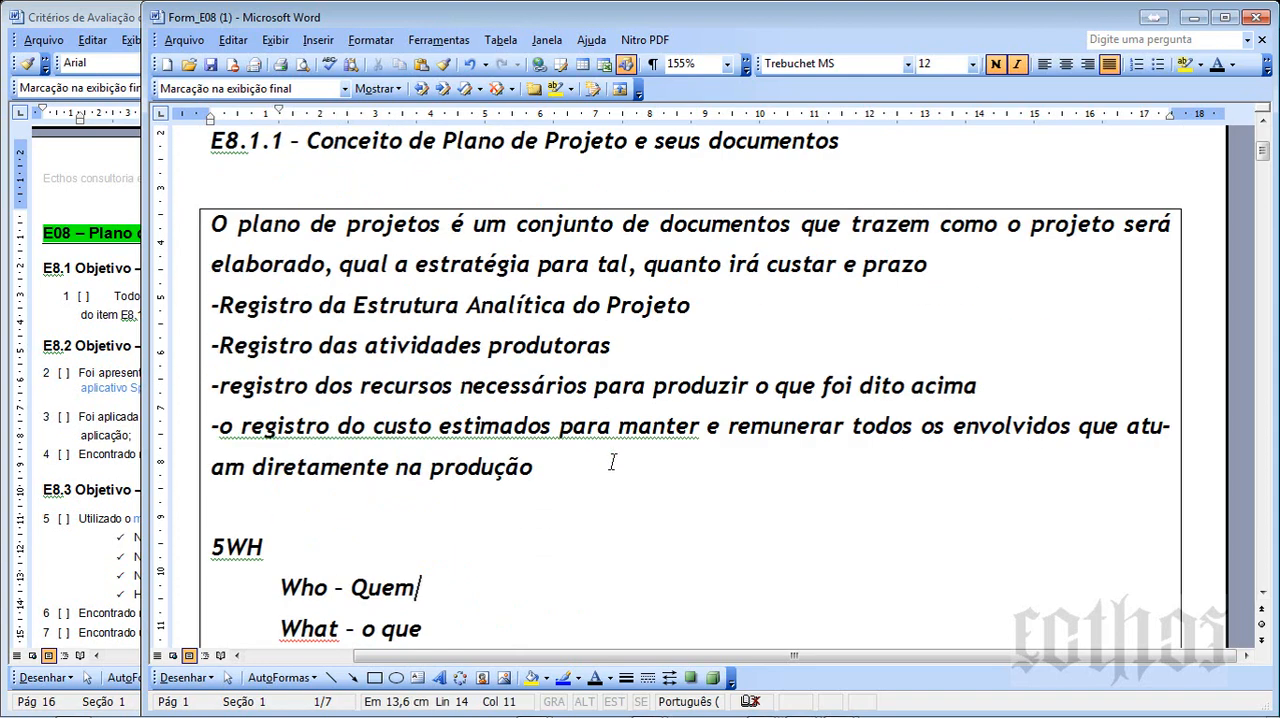
drag(566, 470, 208, 224)
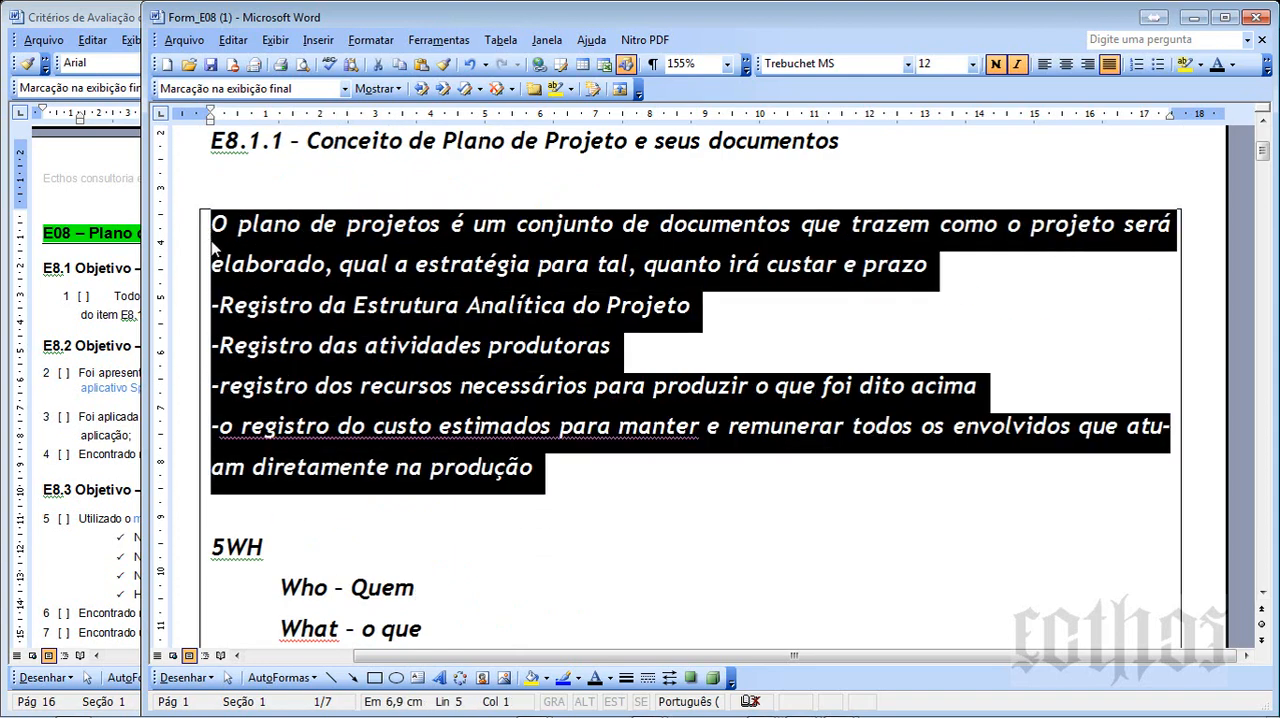
click(667, 488)
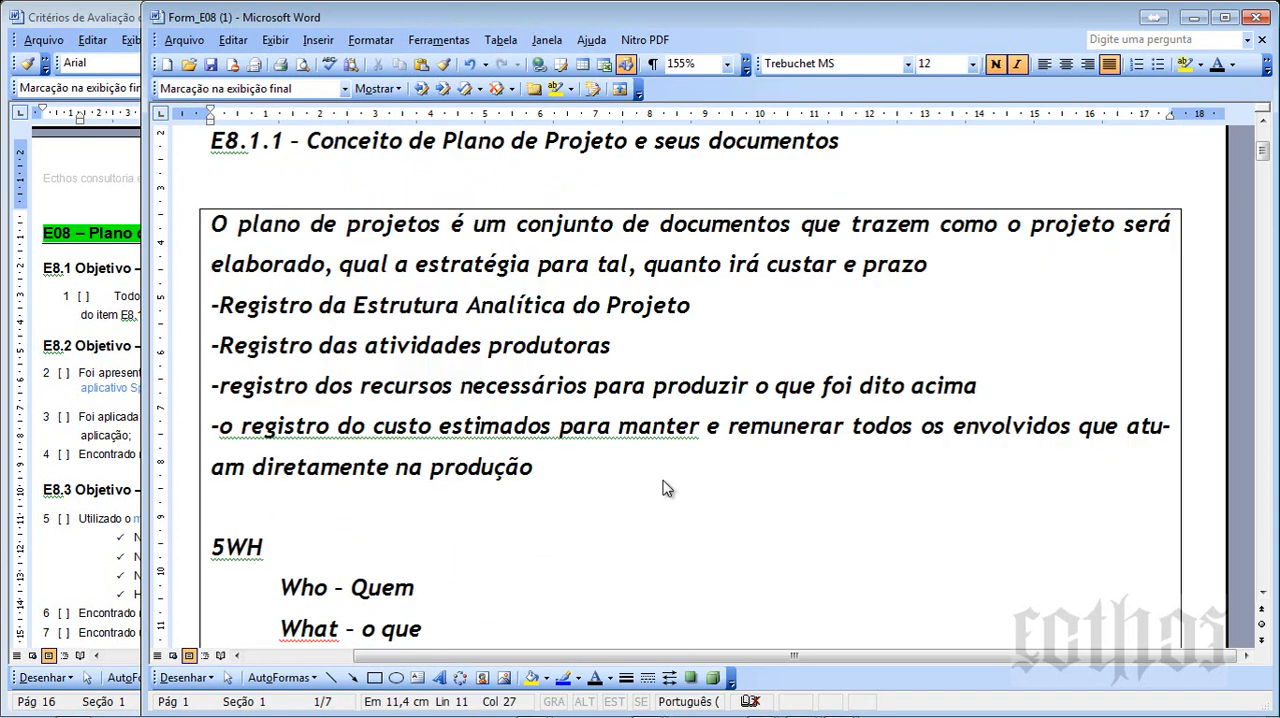
- In the E8.1.2 answer box, leave the first line blank and enter "Curvas de orçamentacao" and "pesos" on separate lines
scroll(667, 488, down, 12)
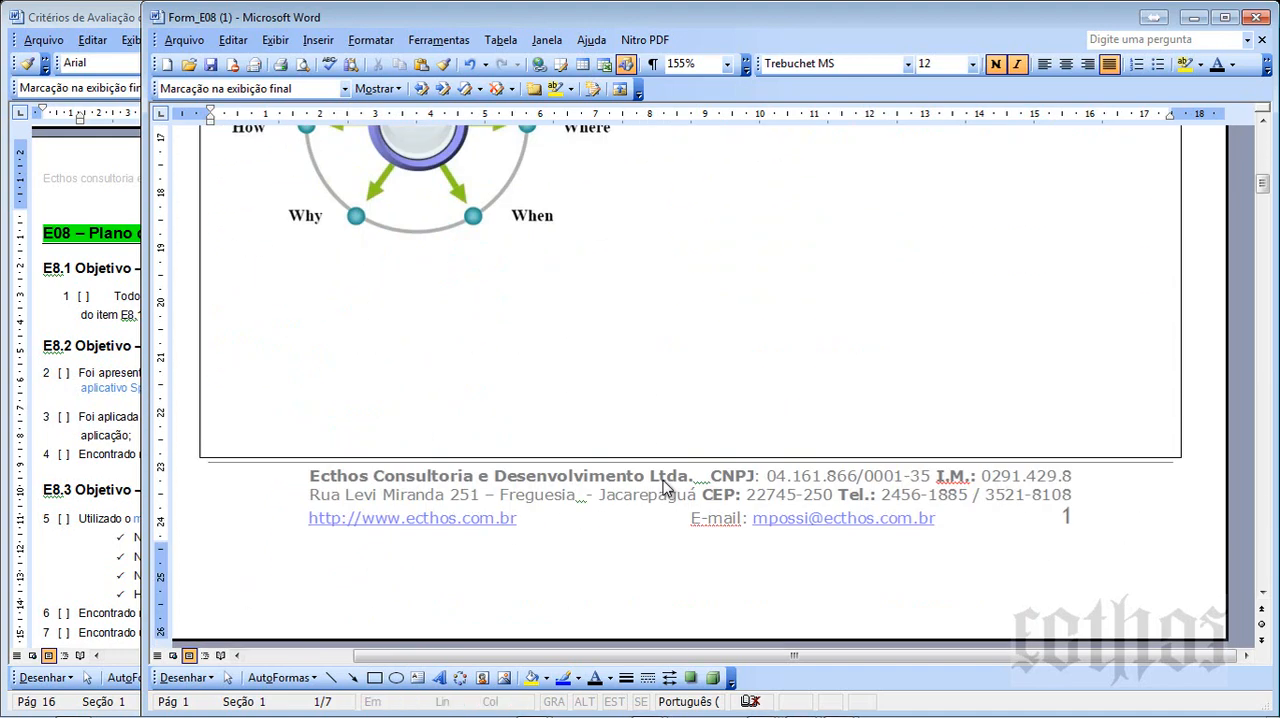
scroll(667, 488, down, 3)
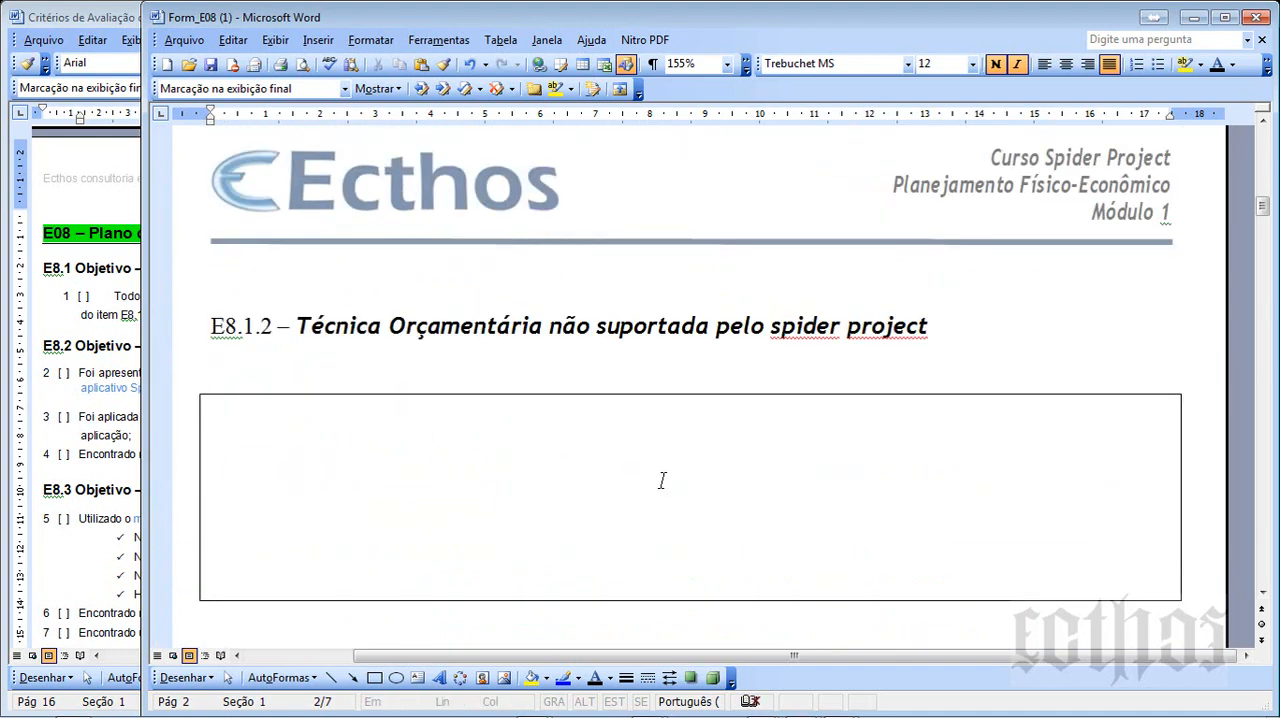
click(965, 327)
click(830, 557)
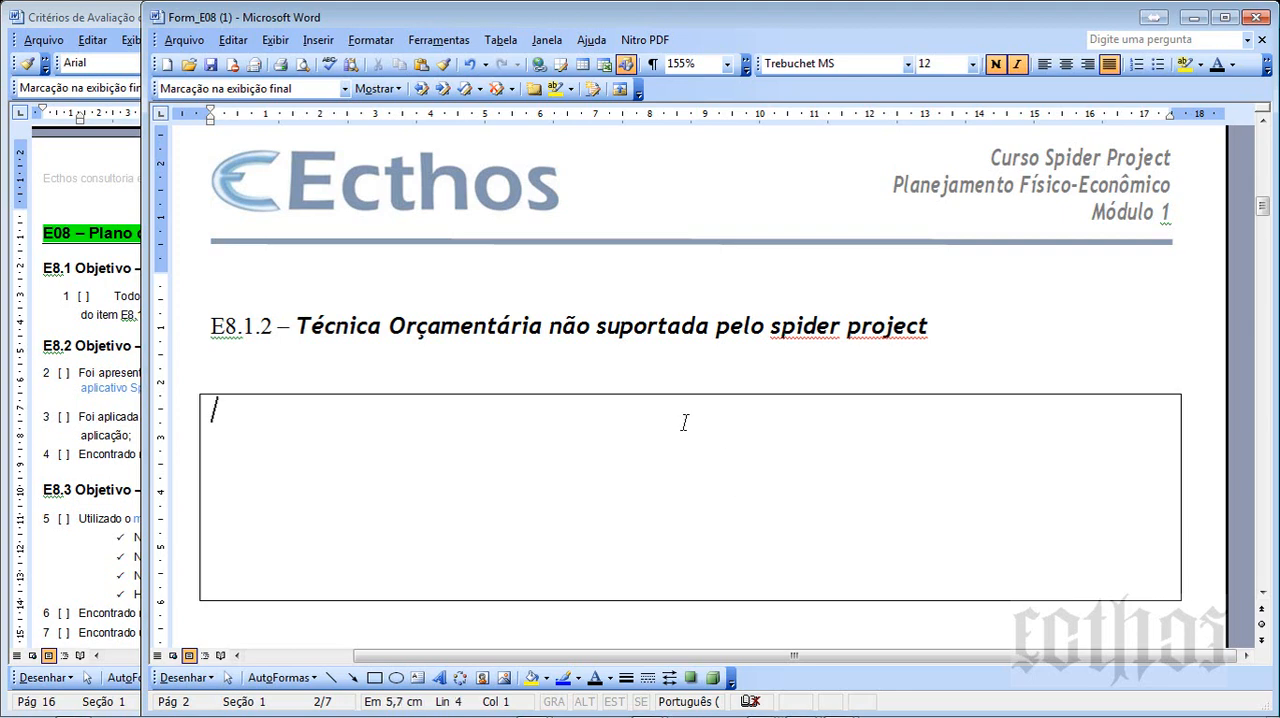
key(Return)
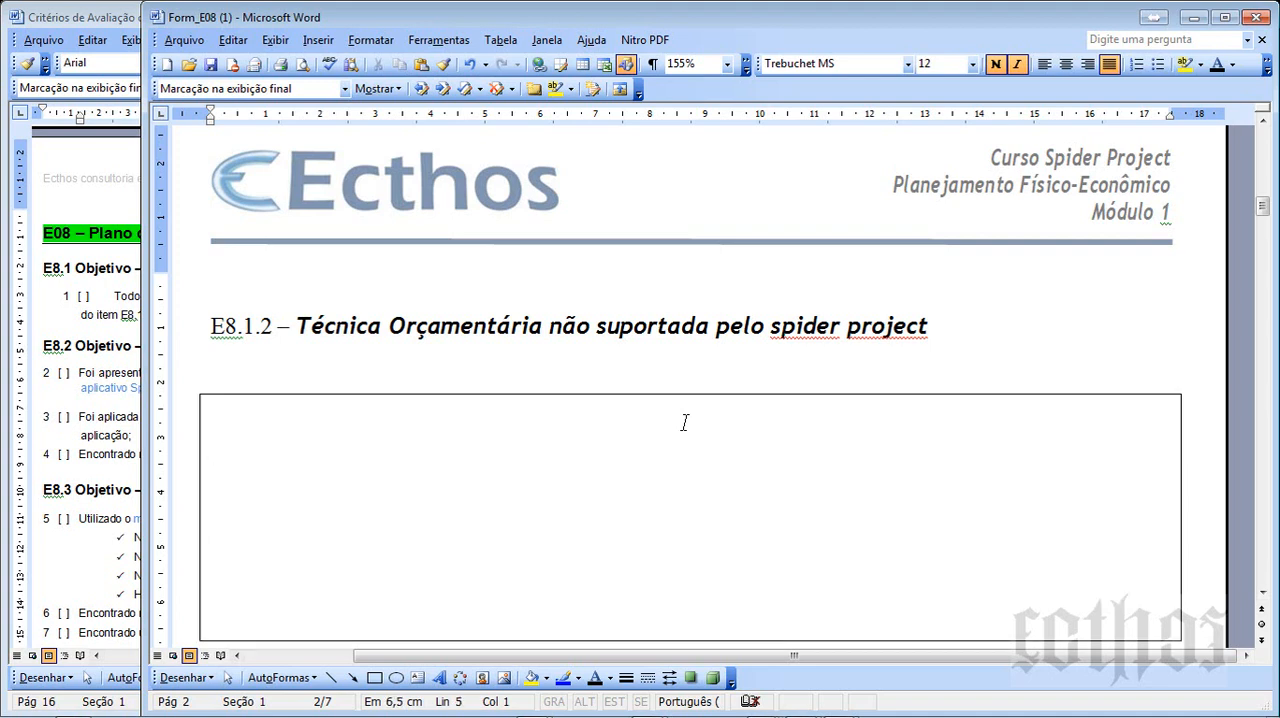
text(curvas de o)
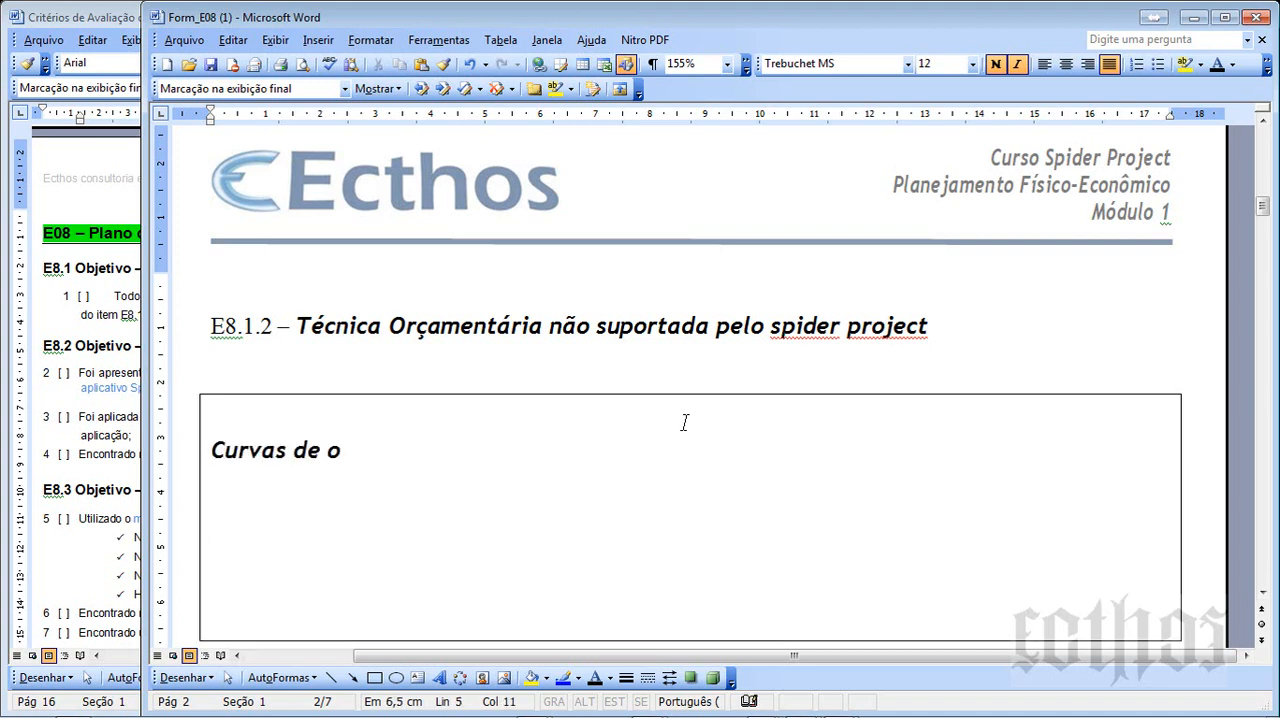
text(rçament)
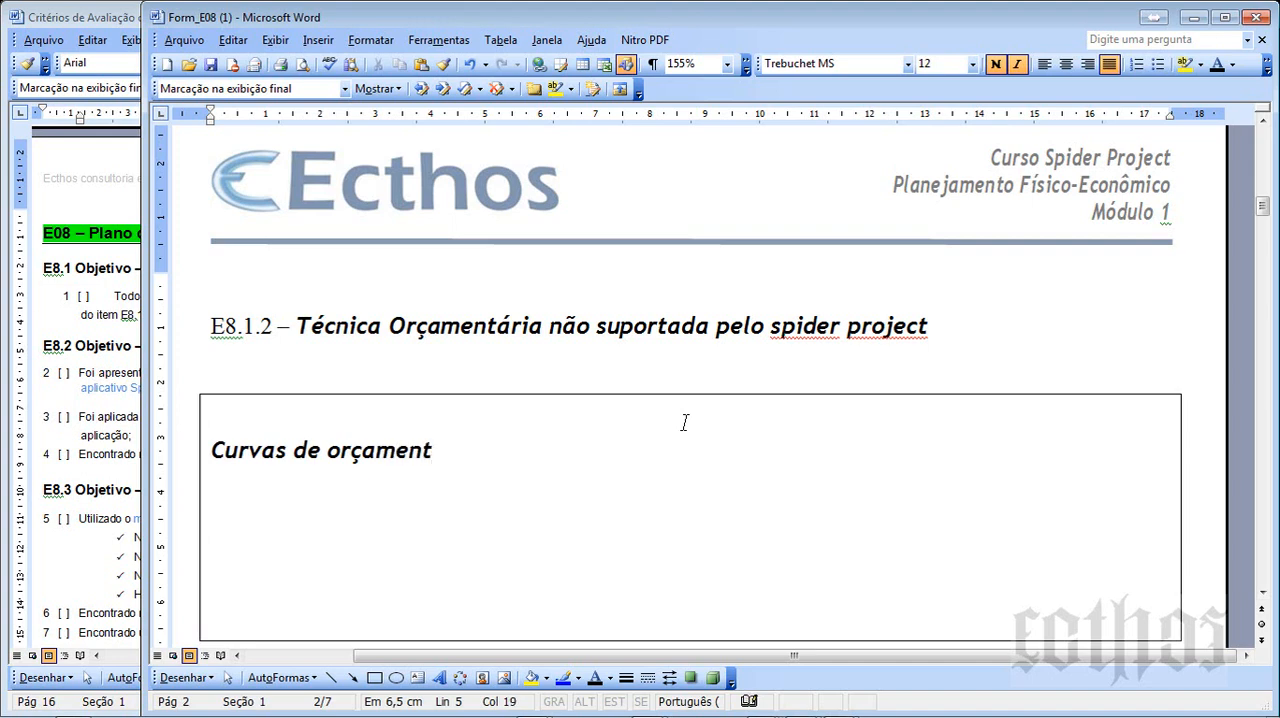
text(aca)
key(BackSpace)
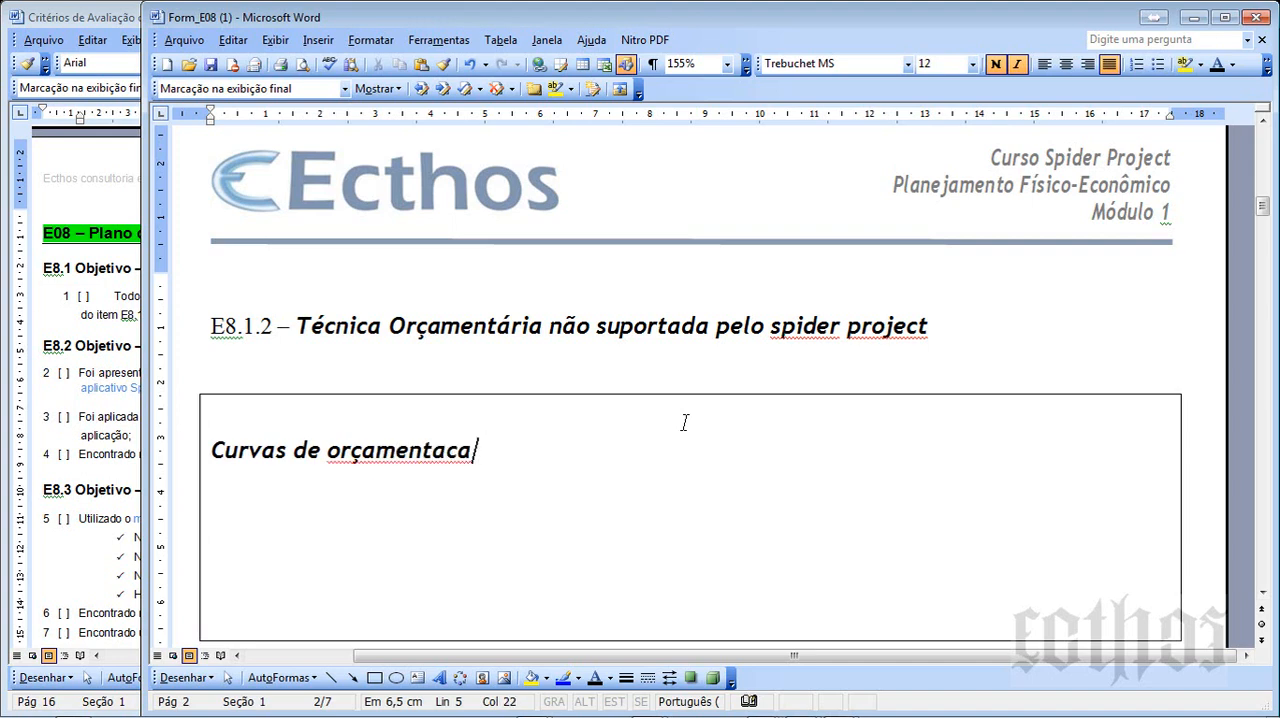
text(o)
key(Return)
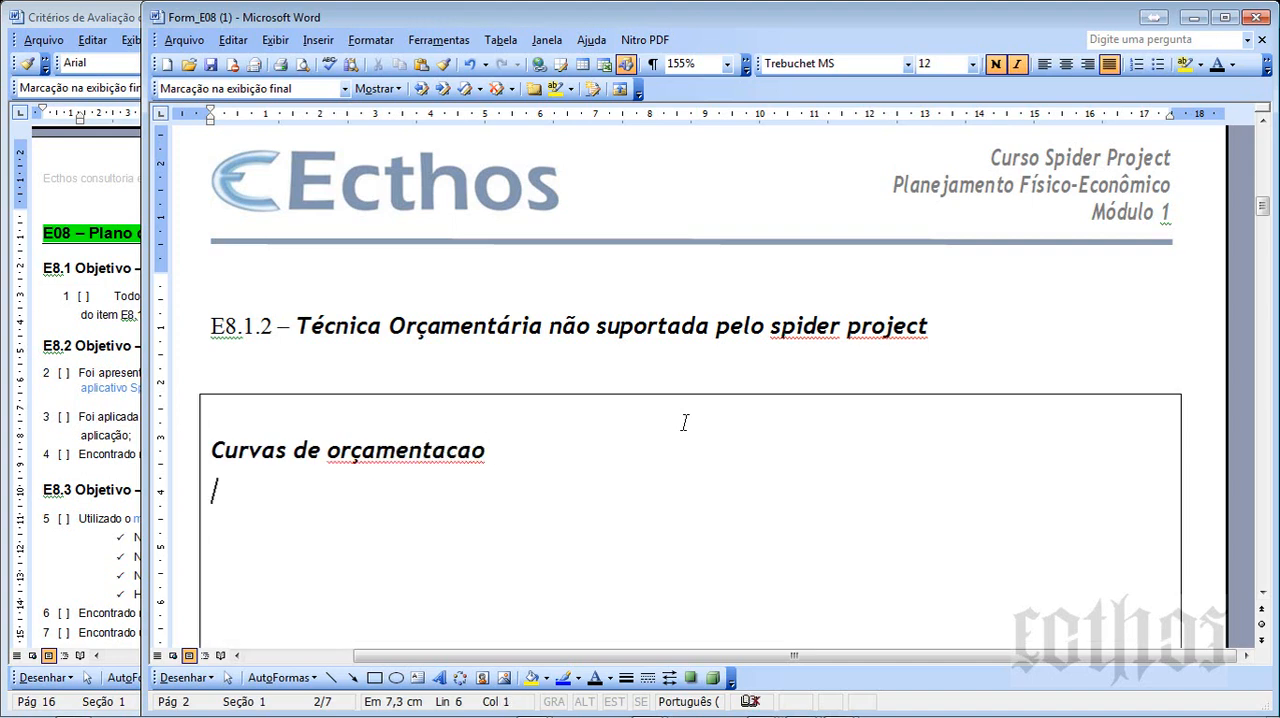
text(pesos)
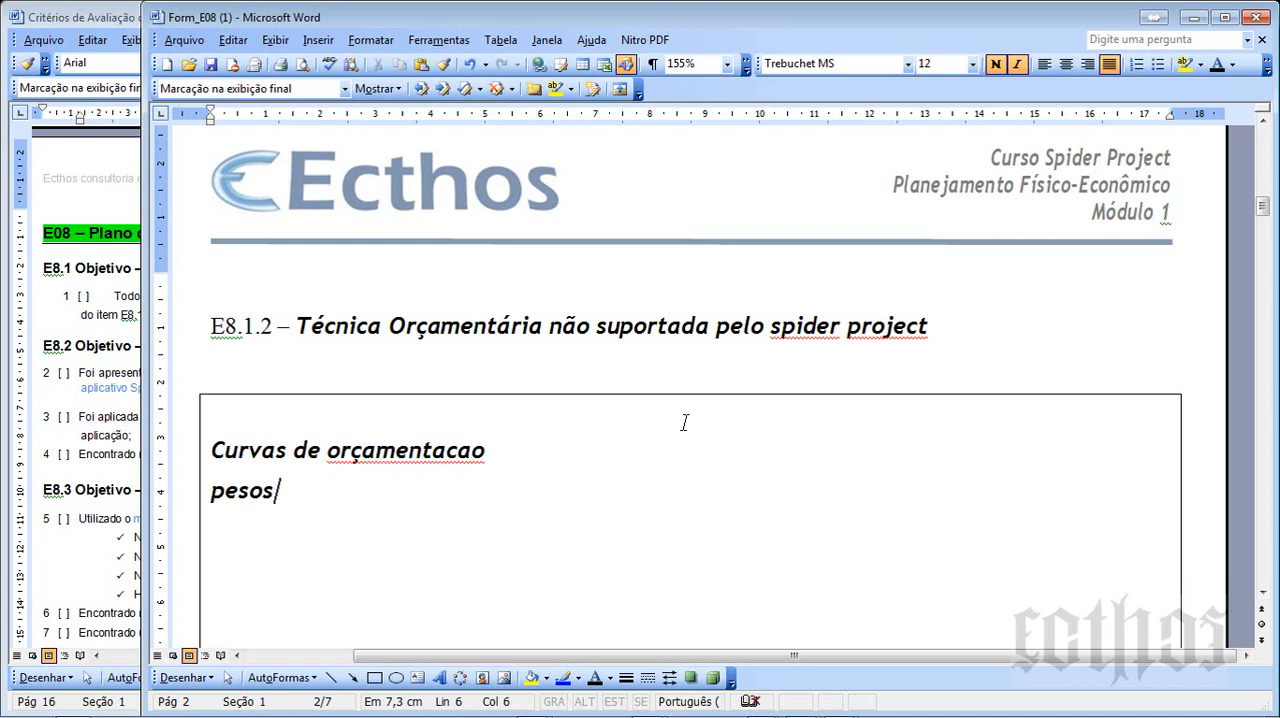
text( distribuido)
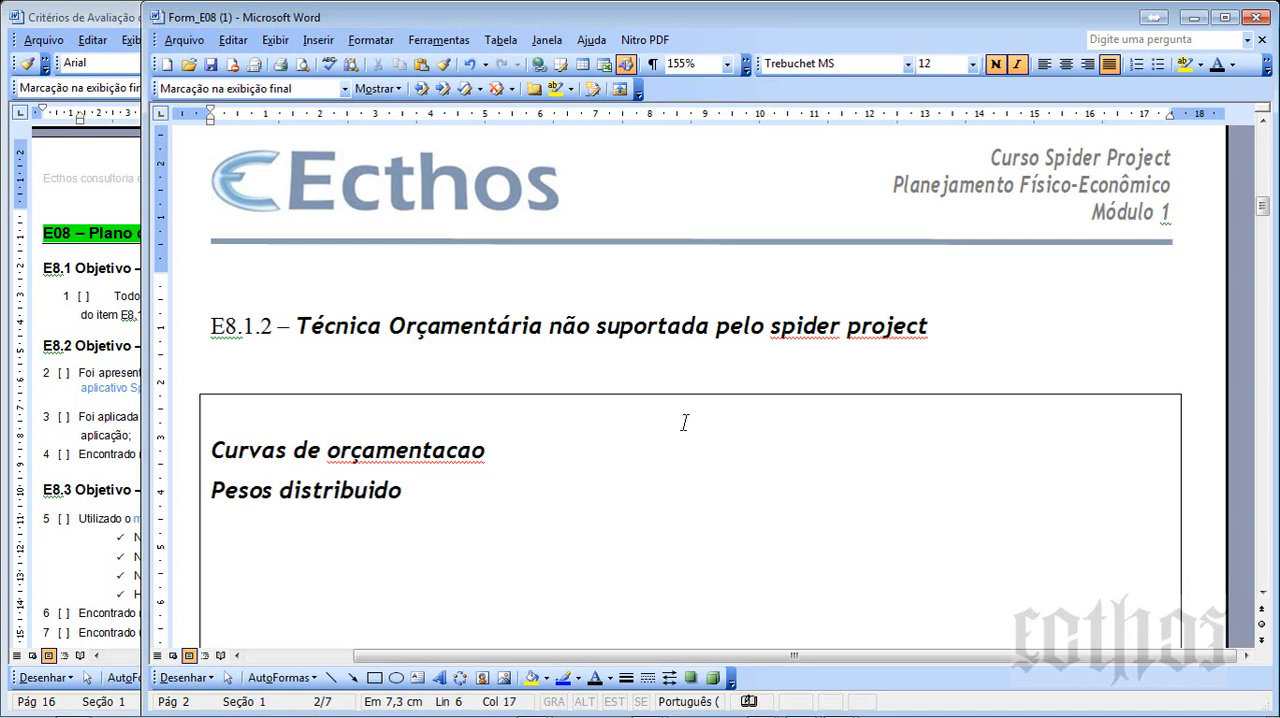
text(s)
- Complete the second answer line as "Pesos distribuídos" and add "Cost profile" on the line below it
key(Return)
text(profi)
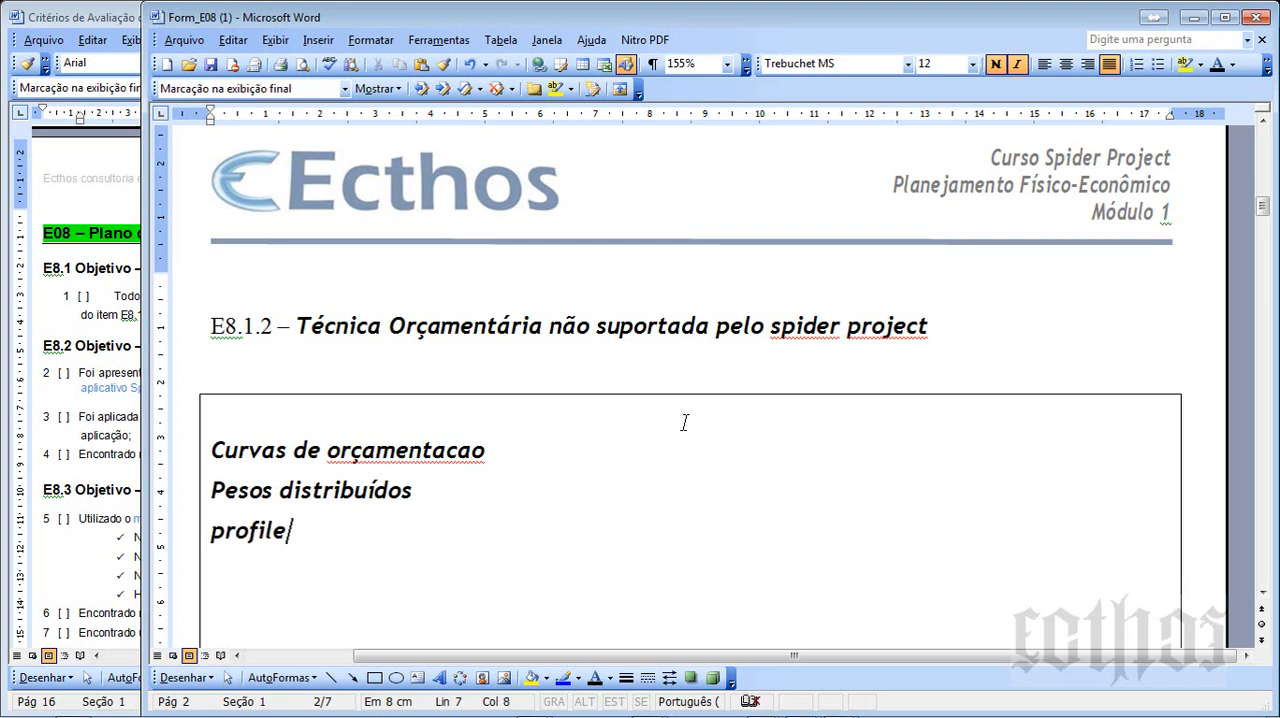
text(le)
key(Home)
text(Cost)
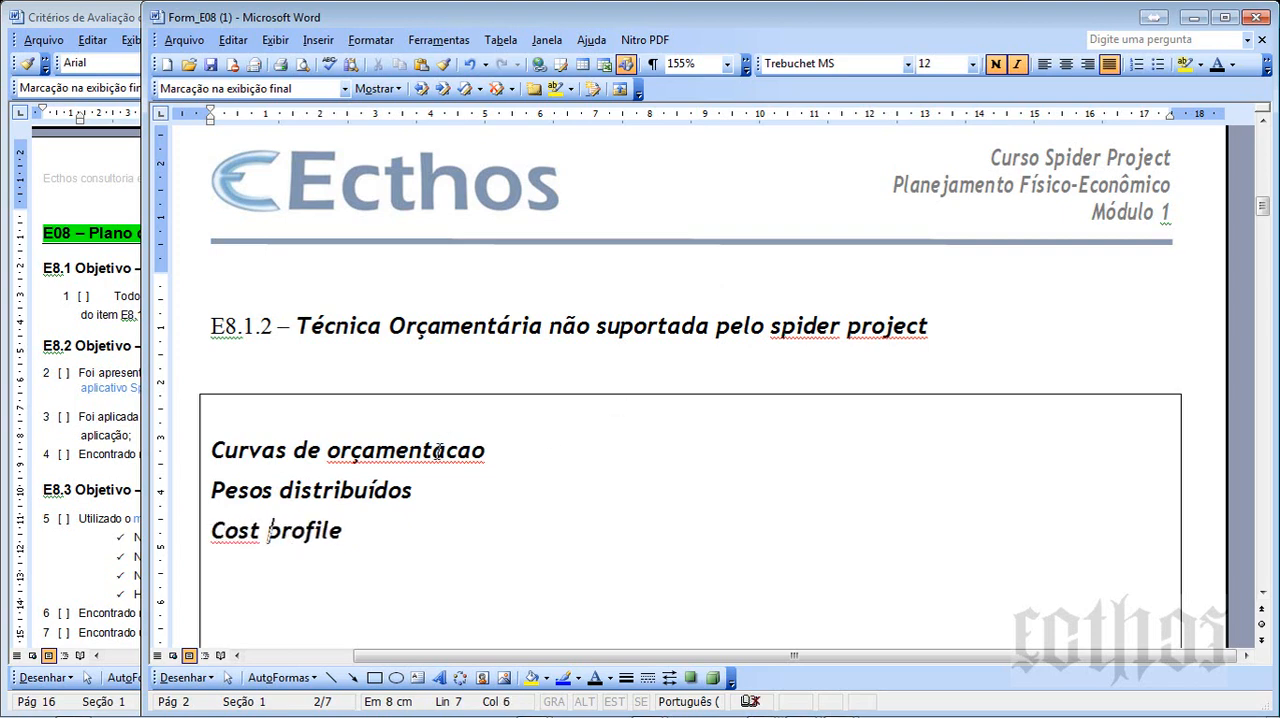
- Replace the misspelled "orçamentacao" in the first answer line with the spelling suggestion "ornamentação"
right_click(438, 451)
click(510, 477)
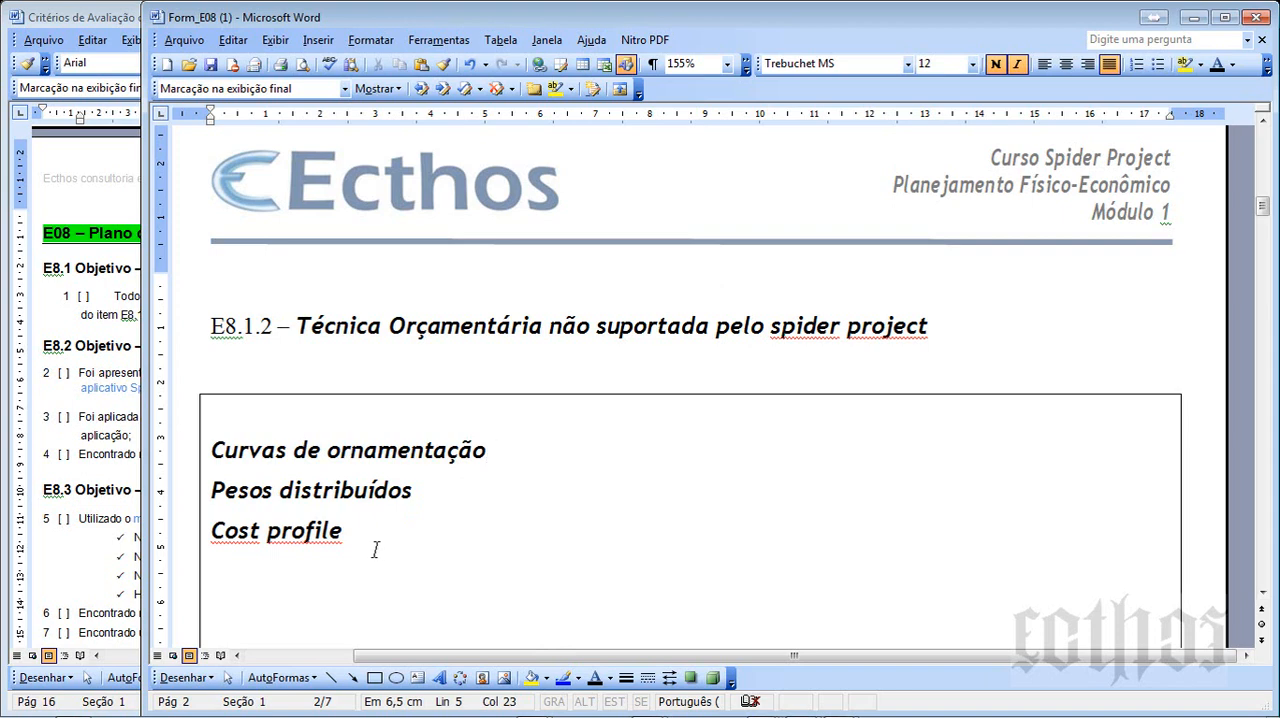
- Switch to a maximized Paint window and draw three stacked black outlined rectangles, each about 162 × 18 px, near the canvas's left edge
mouse_move(563, 710)
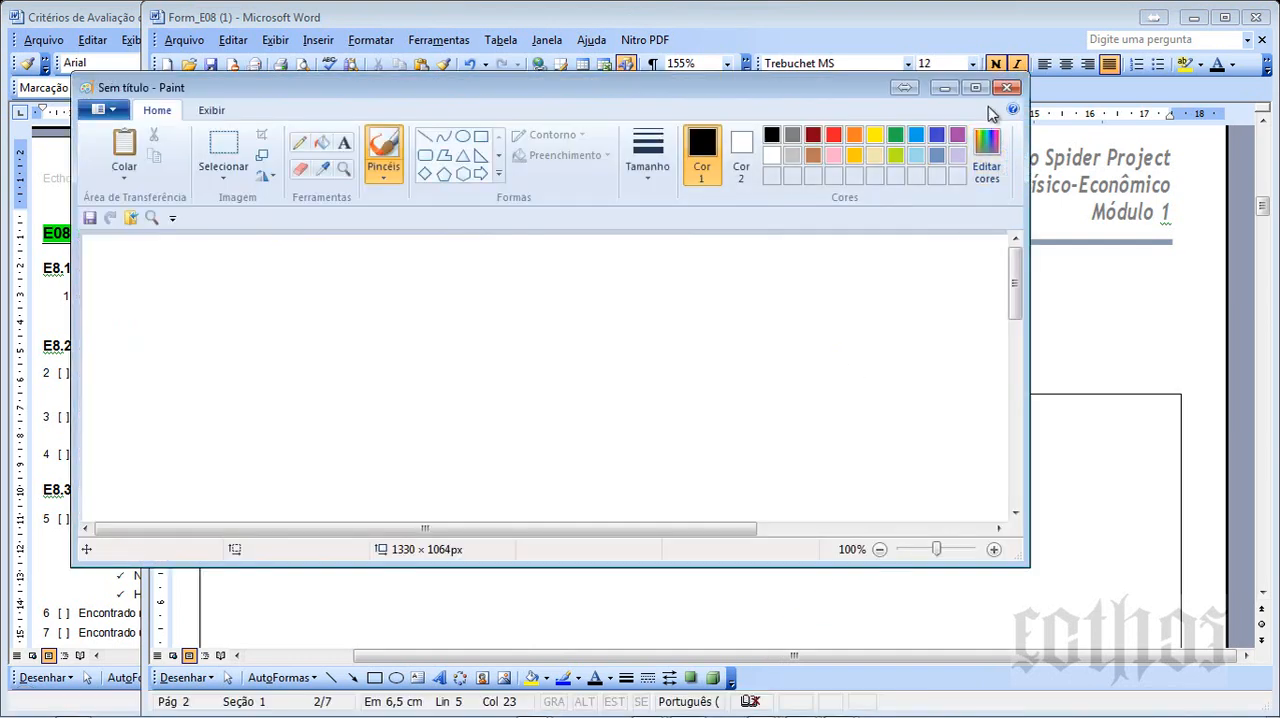
click(973, 89)
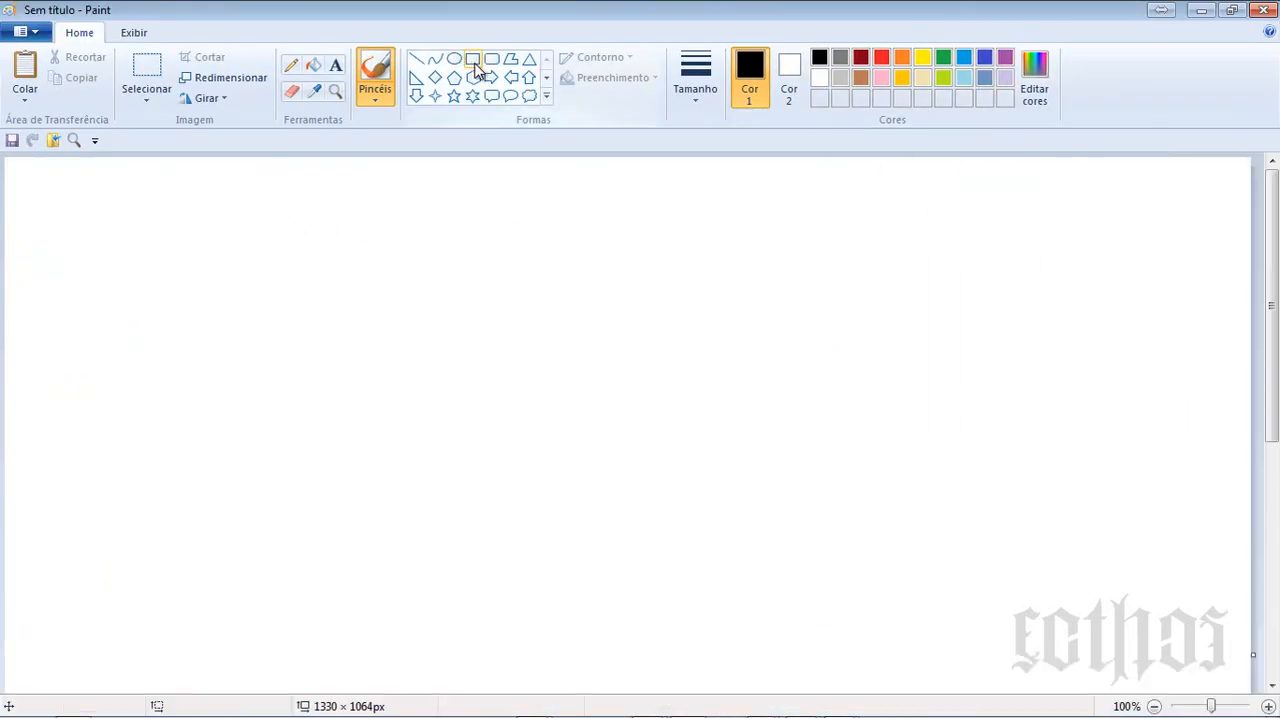
click(474, 61)
drag(75, 307, 229, 322)
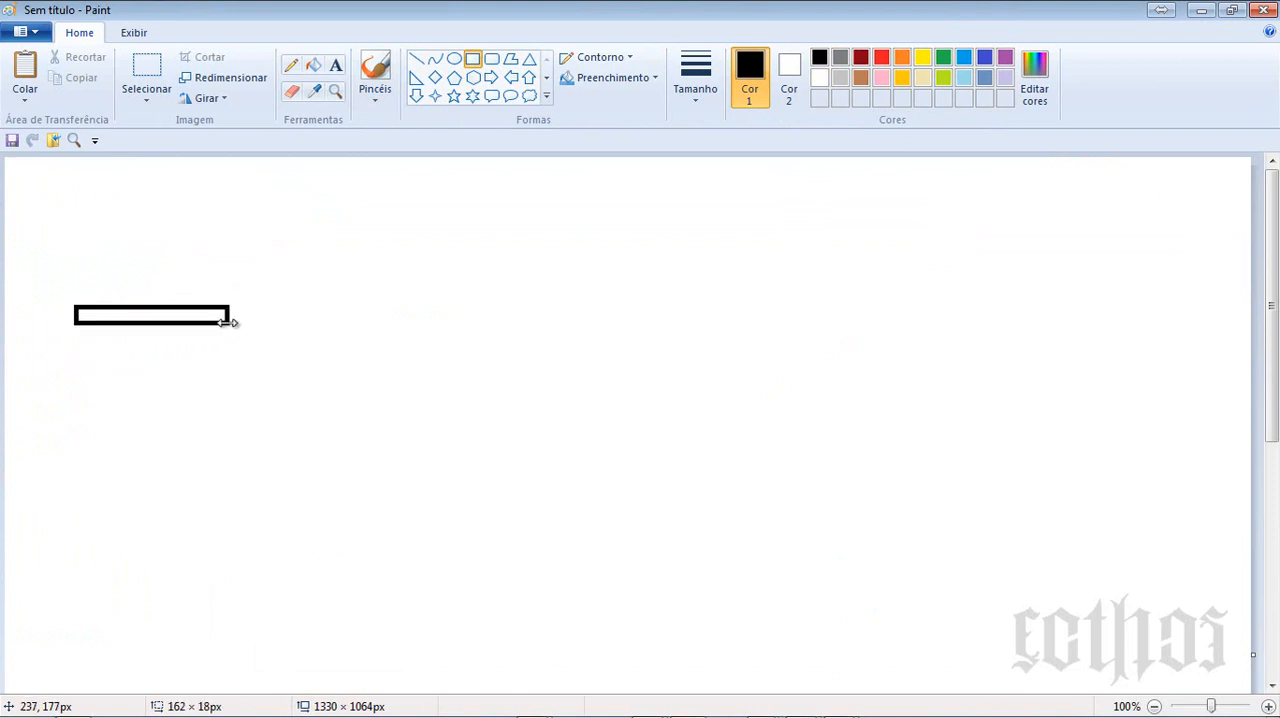
drag(72, 343, 229, 356)
click(100, 392)
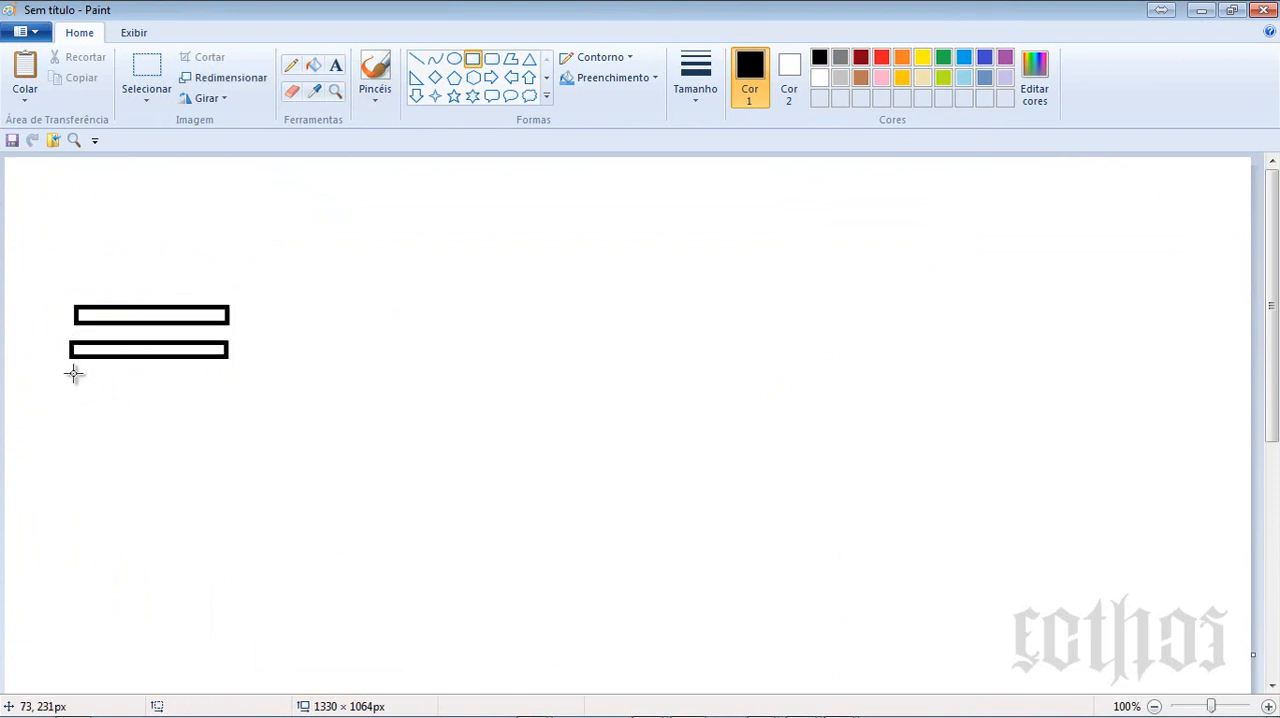
drag(73, 374, 228, 393)
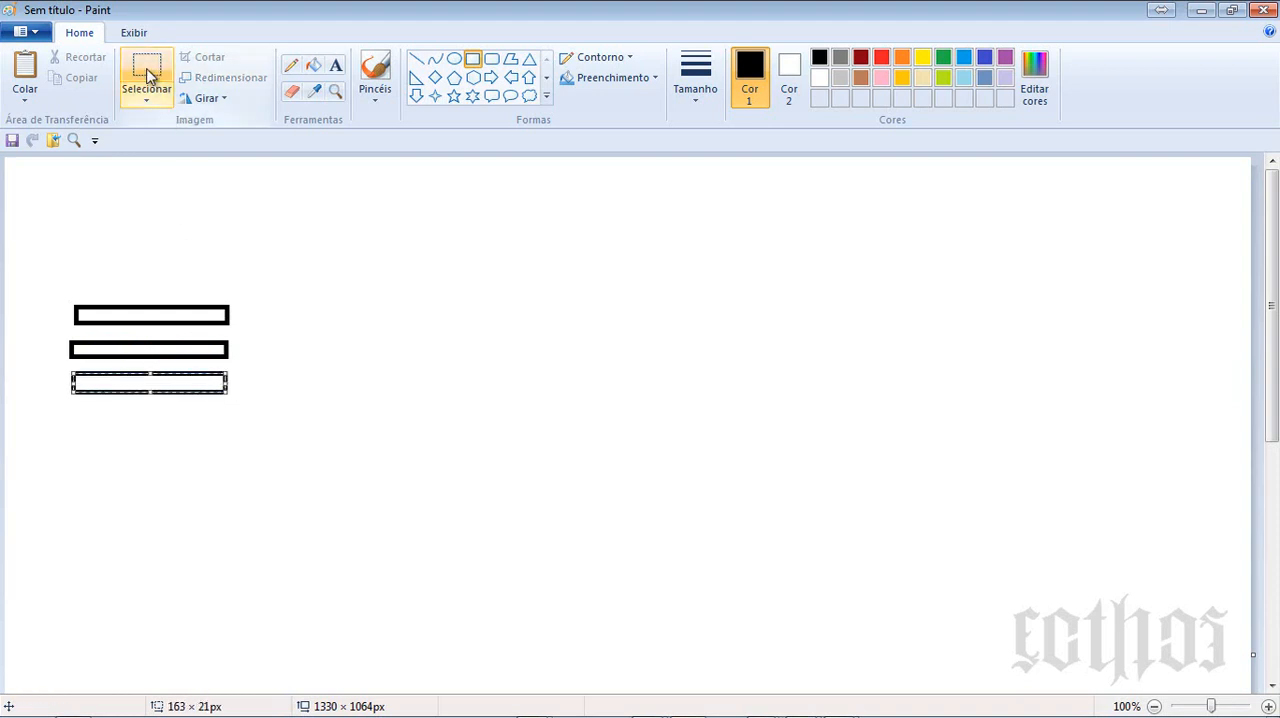
click(147, 76)
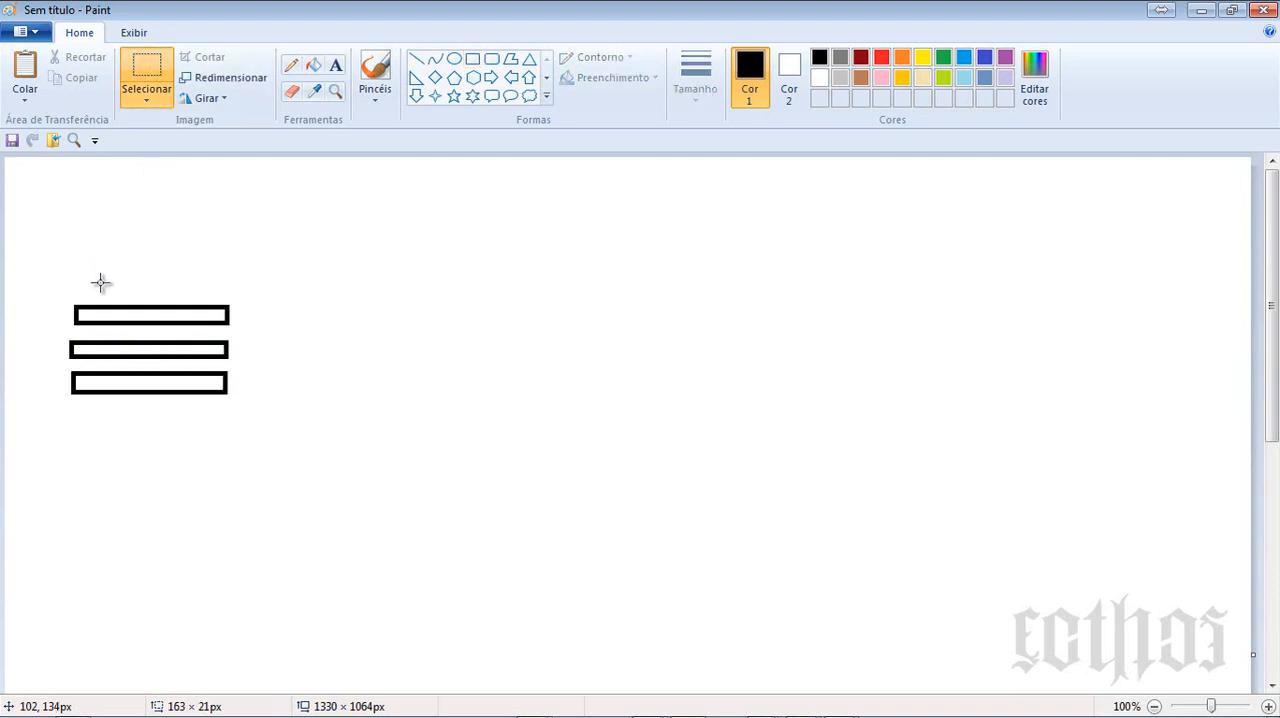
drag(196, 286, 245, 407)
click(378, 415)
- Draw a vertical black divider beside the black rectangles and three staggered blue bars beyond it: a short one, a long one and a late short one
click(427, 64)
drag(257, 224, 257, 604)
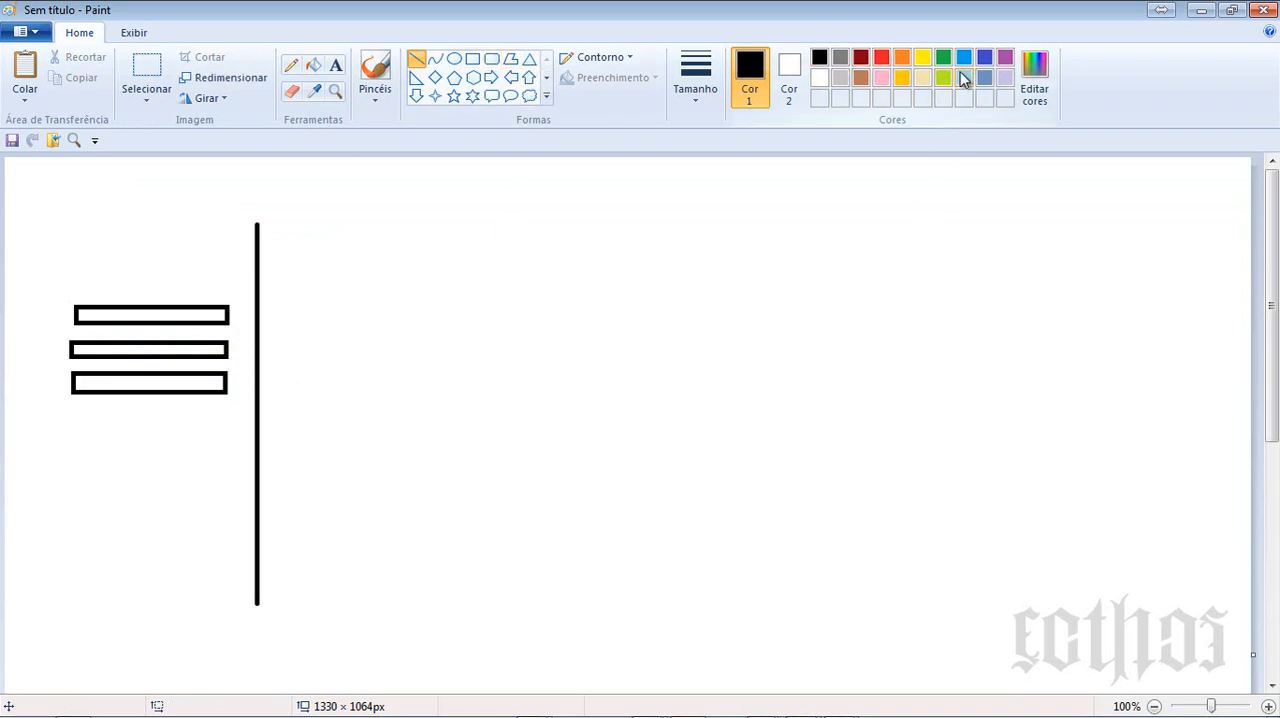
click(469, 59)
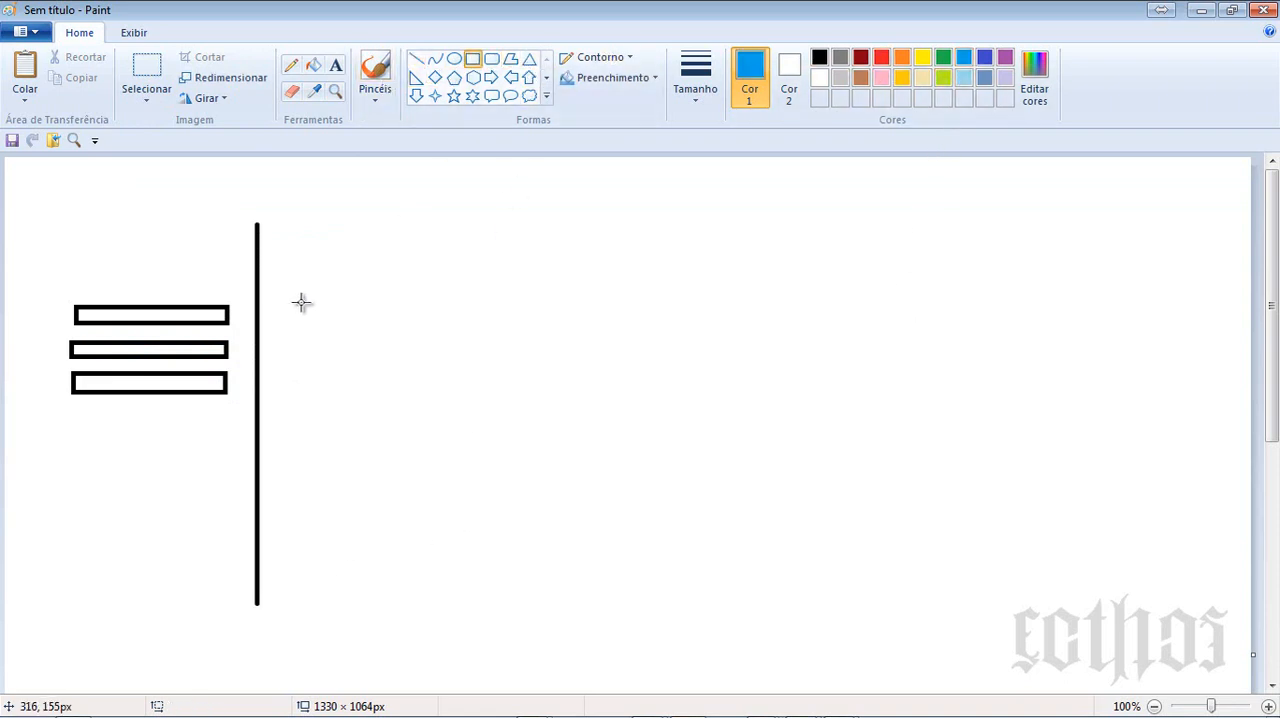
drag(285, 308, 451, 324)
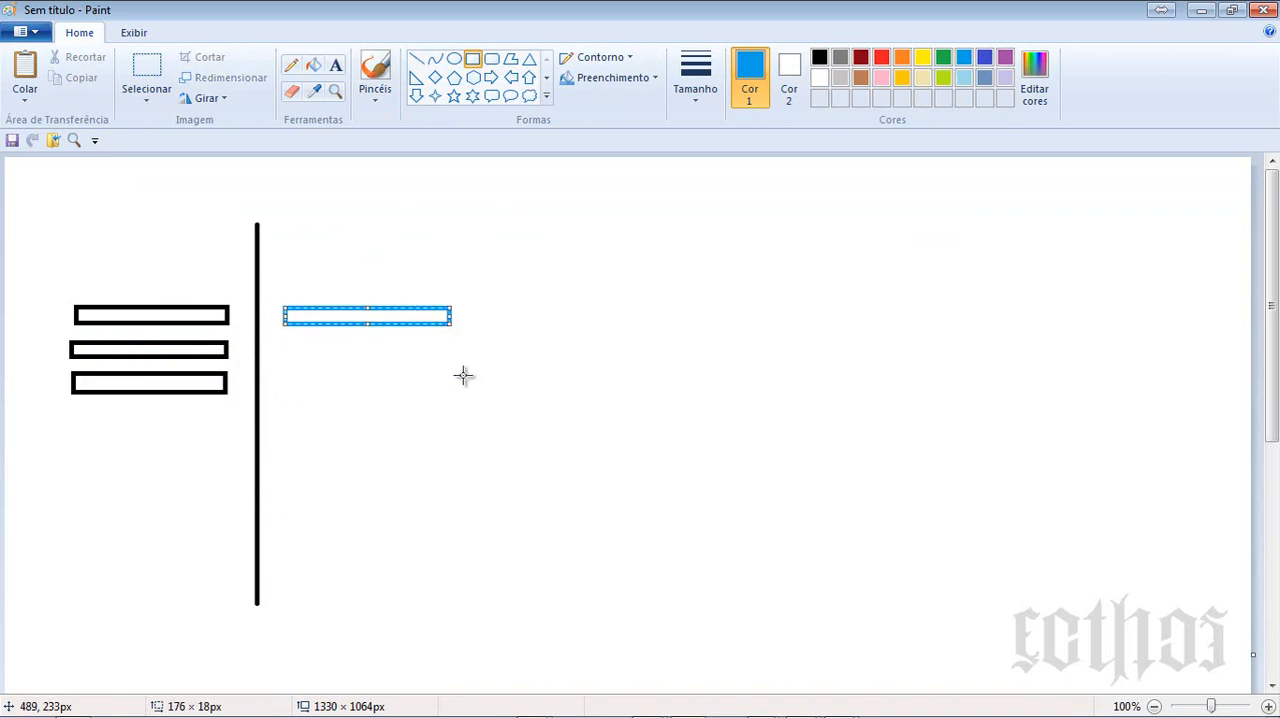
mouse_move(378, 344)
mouse_down()
mouse_move(443, 360)
mouse_move(890, 367)
mouse_up()
drag(698, 392, 886, 414)
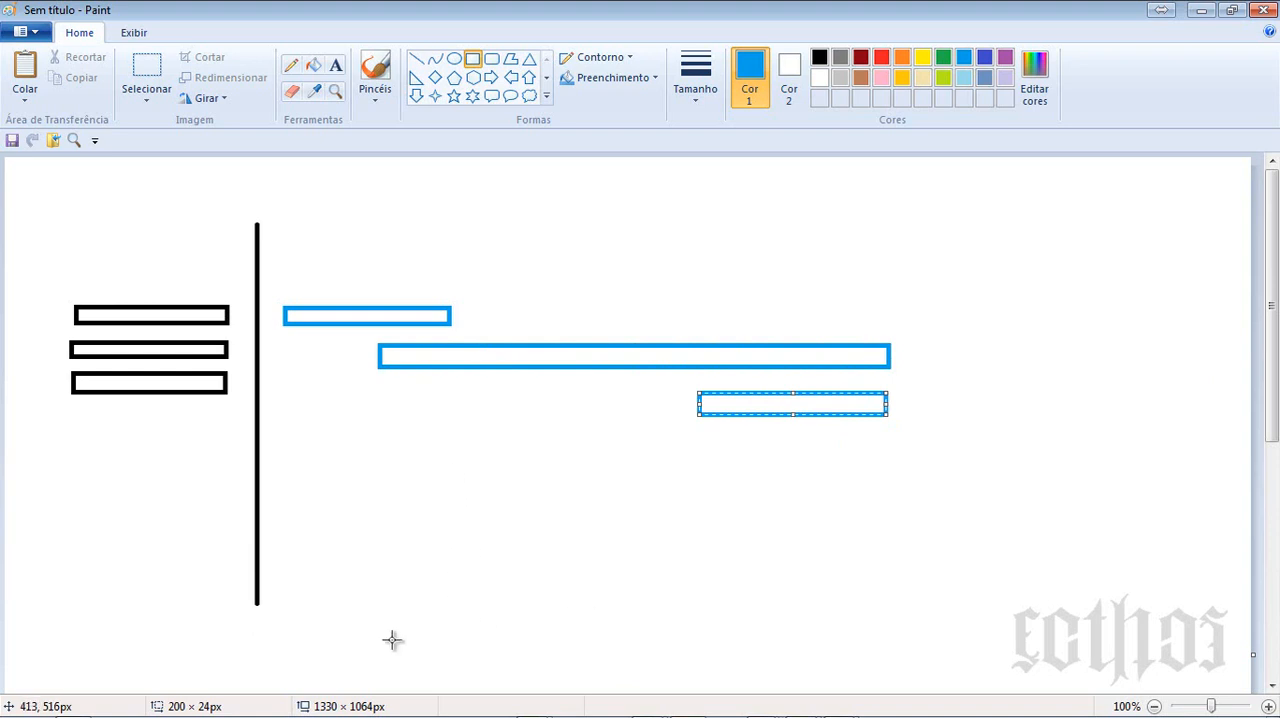
- Draw a red bell-shaped curve about 175 px wide above the first blue bar
click(436, 59)
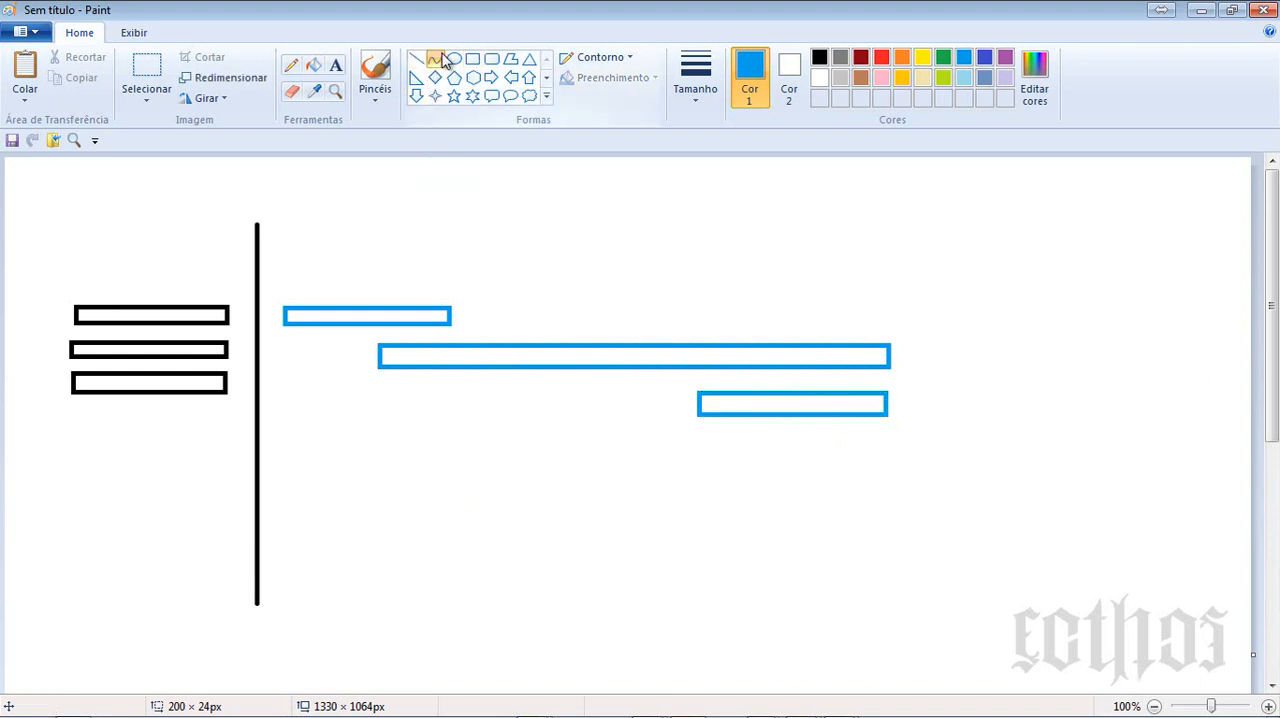
click(881, 58)
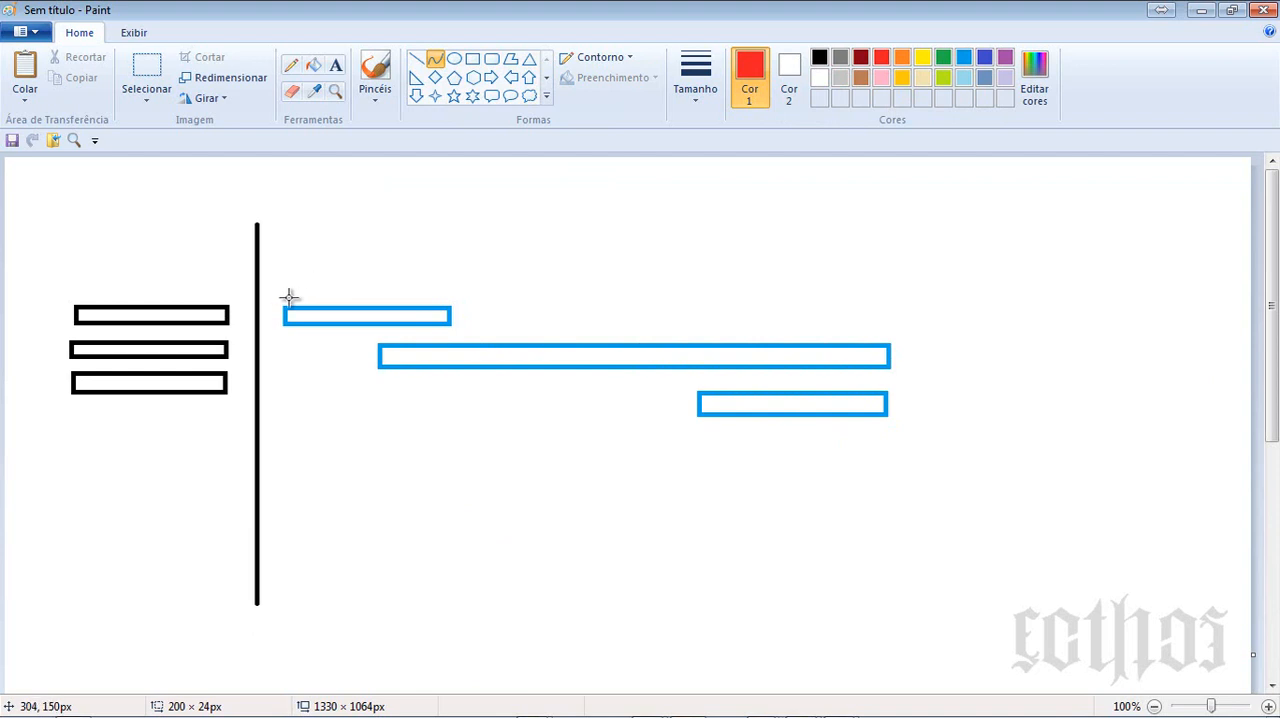
drag(286, 297, 450, 296)
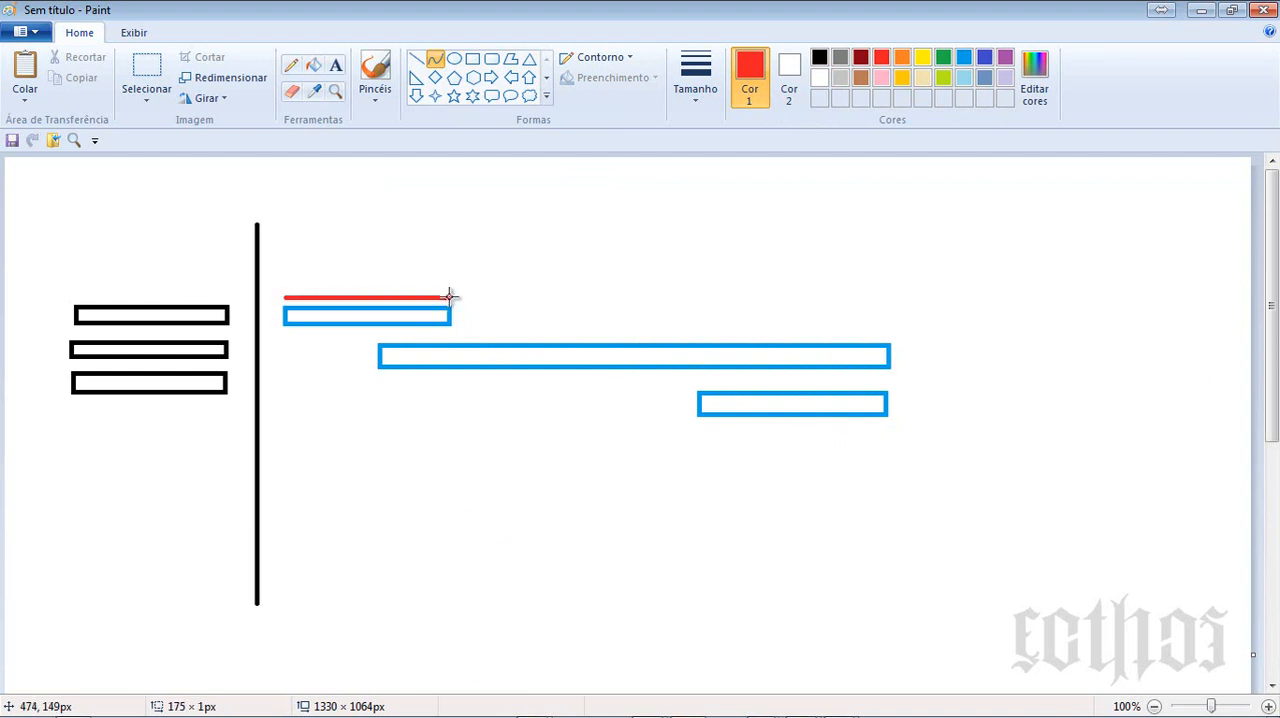
drag(373, 294, 371, 224)
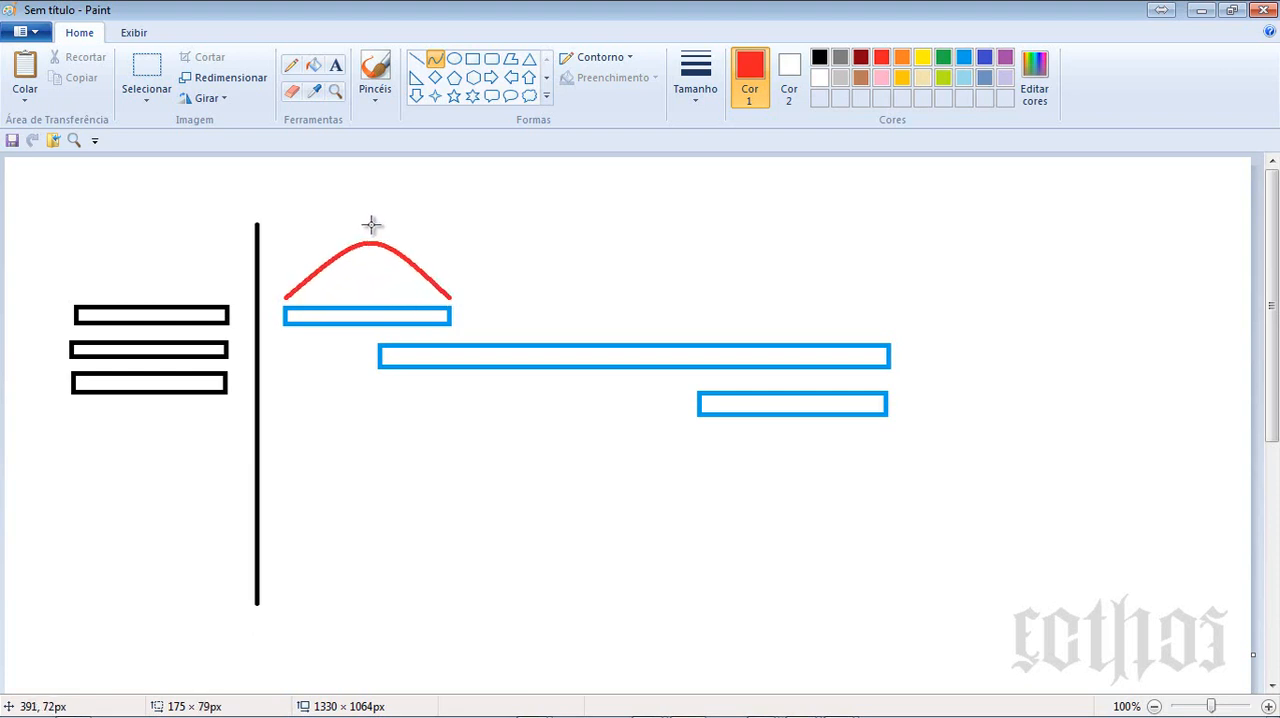
click(371, 224)
click(577, 269)
- Draw a red late-peaking curve spanning the long second blue bar and a smaller red hump above the third bar
drag(380, 339, 874, 339)
drag(746, 334, 838, 185)
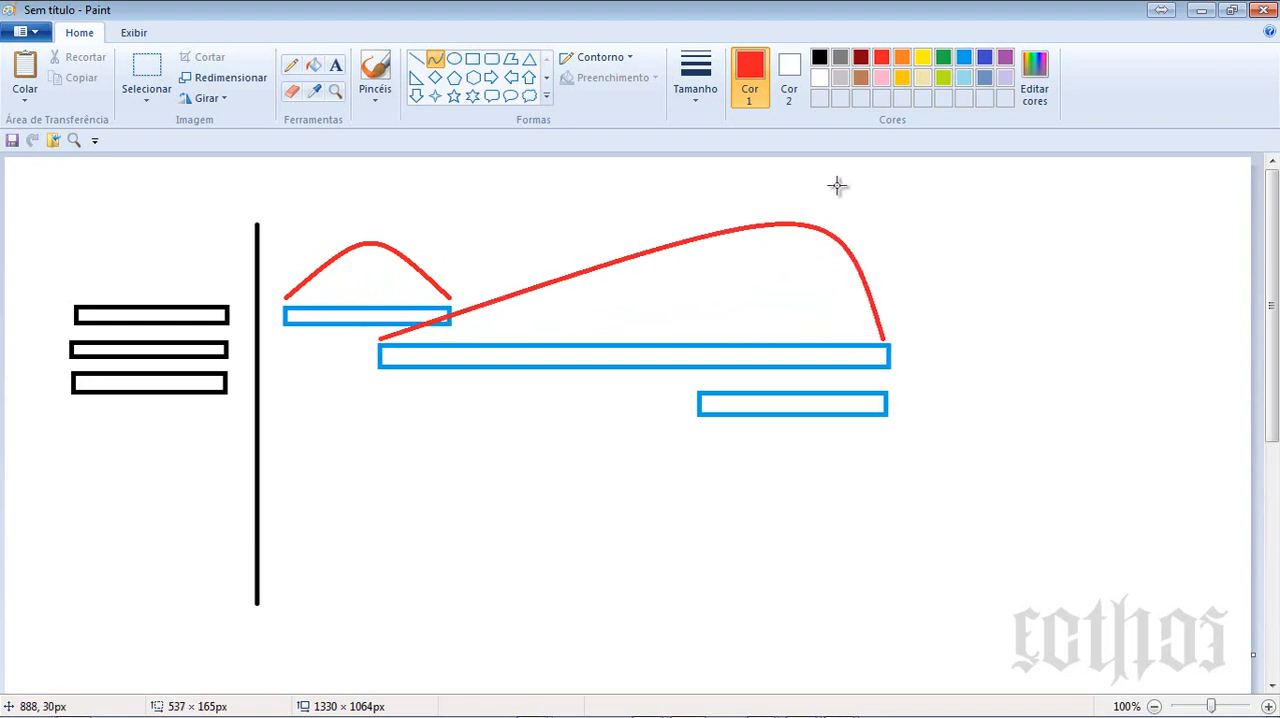
click(875, 350)
click(906, 484)
drag(698, 386, 824, 302)
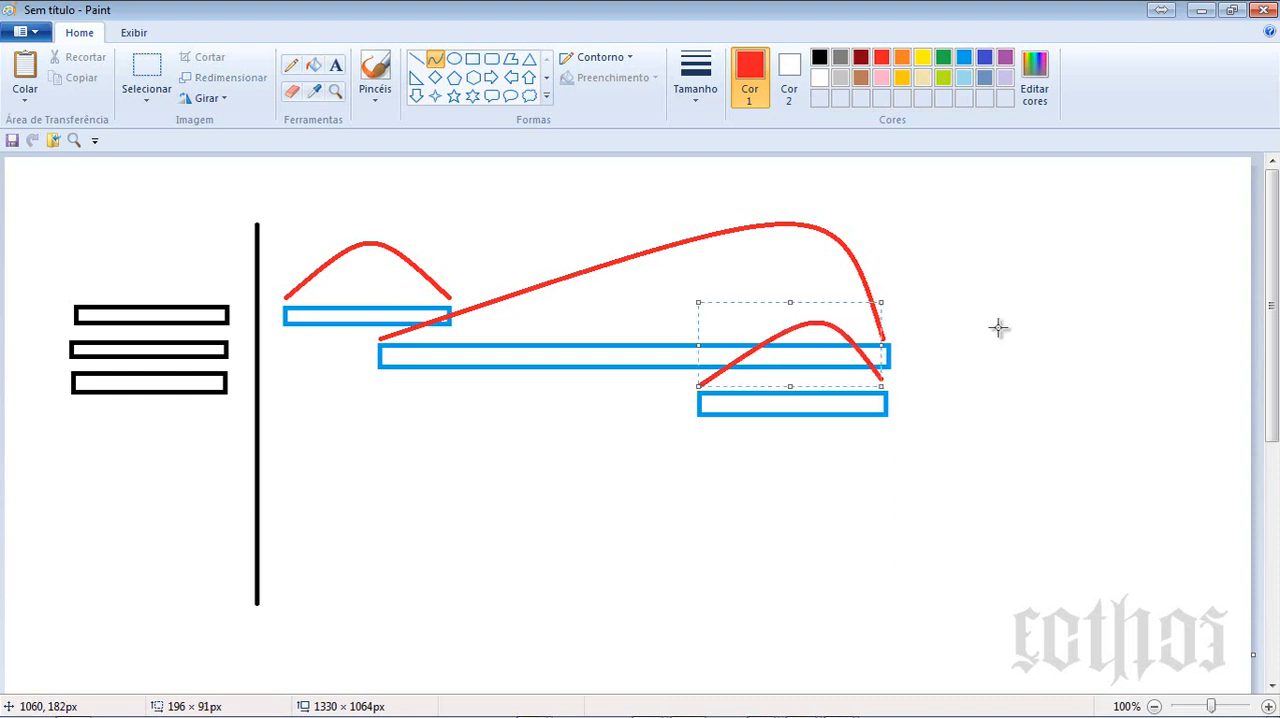
click(1008, 336)
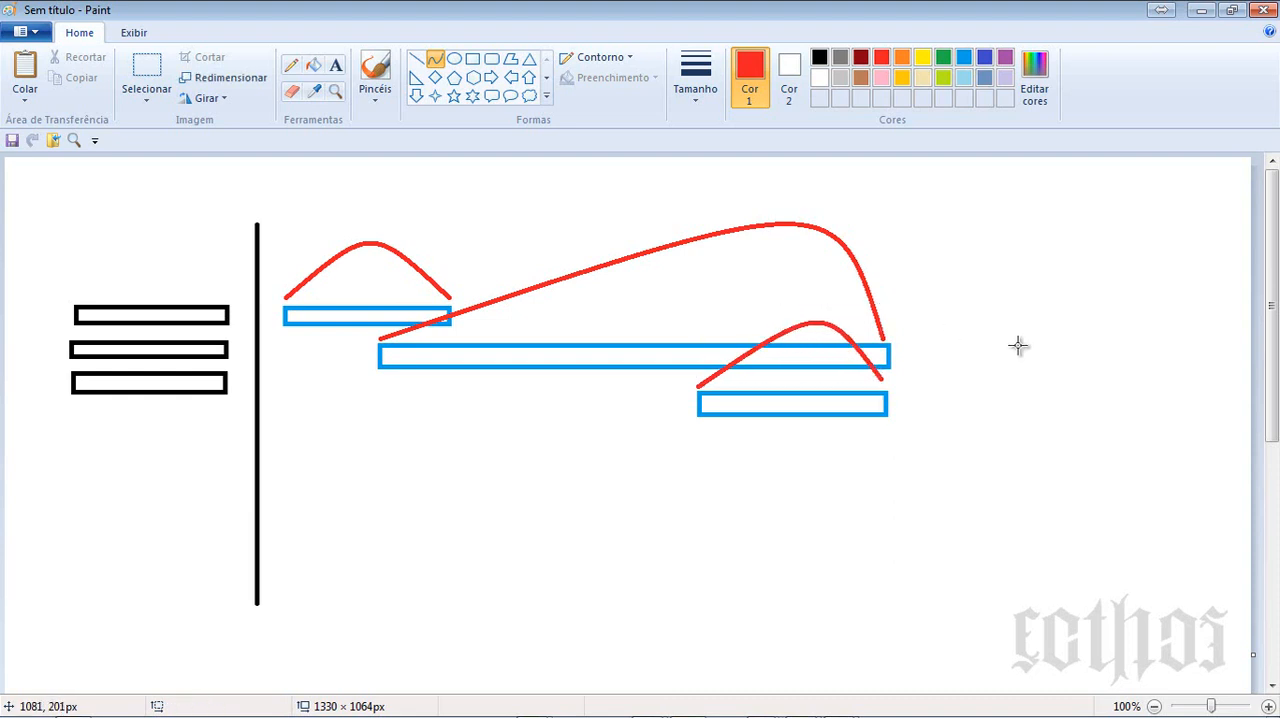
- Draw a horizontal red baseline about 759 px long below the bars, using the thinnest line width
click(416, 59)
drag(272, 580, 986, 580)
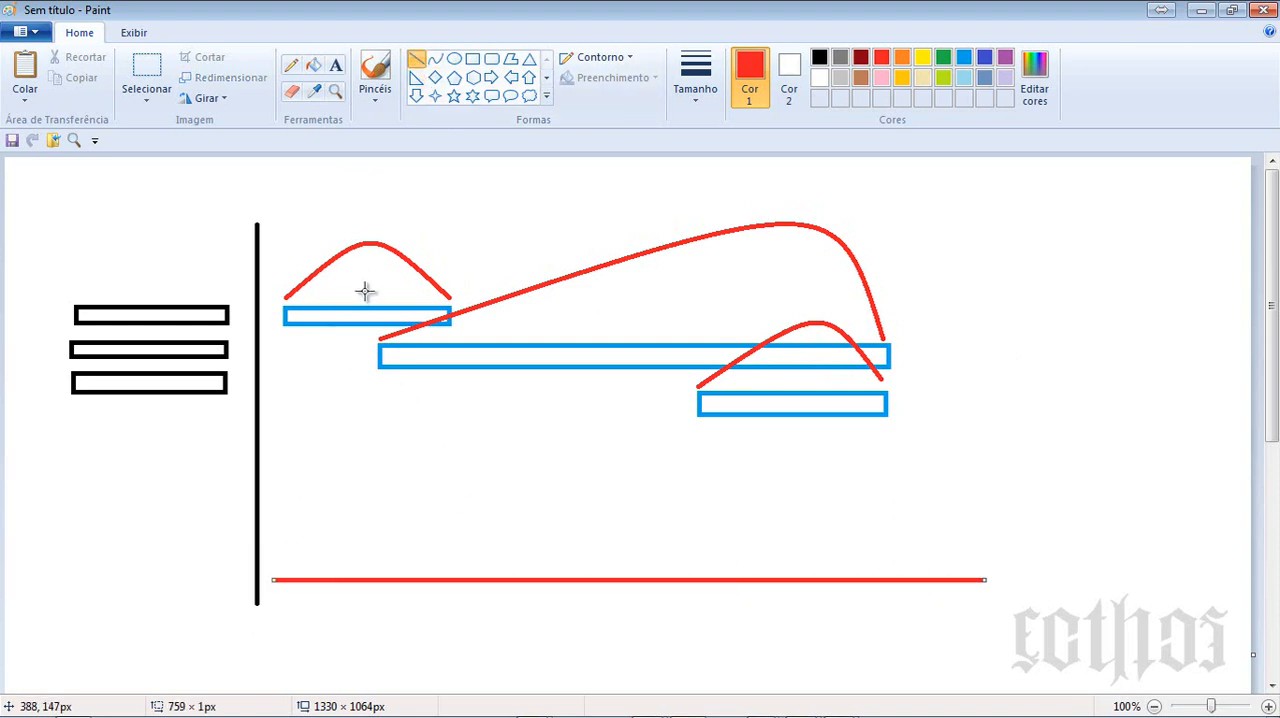
click(695, 88)
click(686, 128)
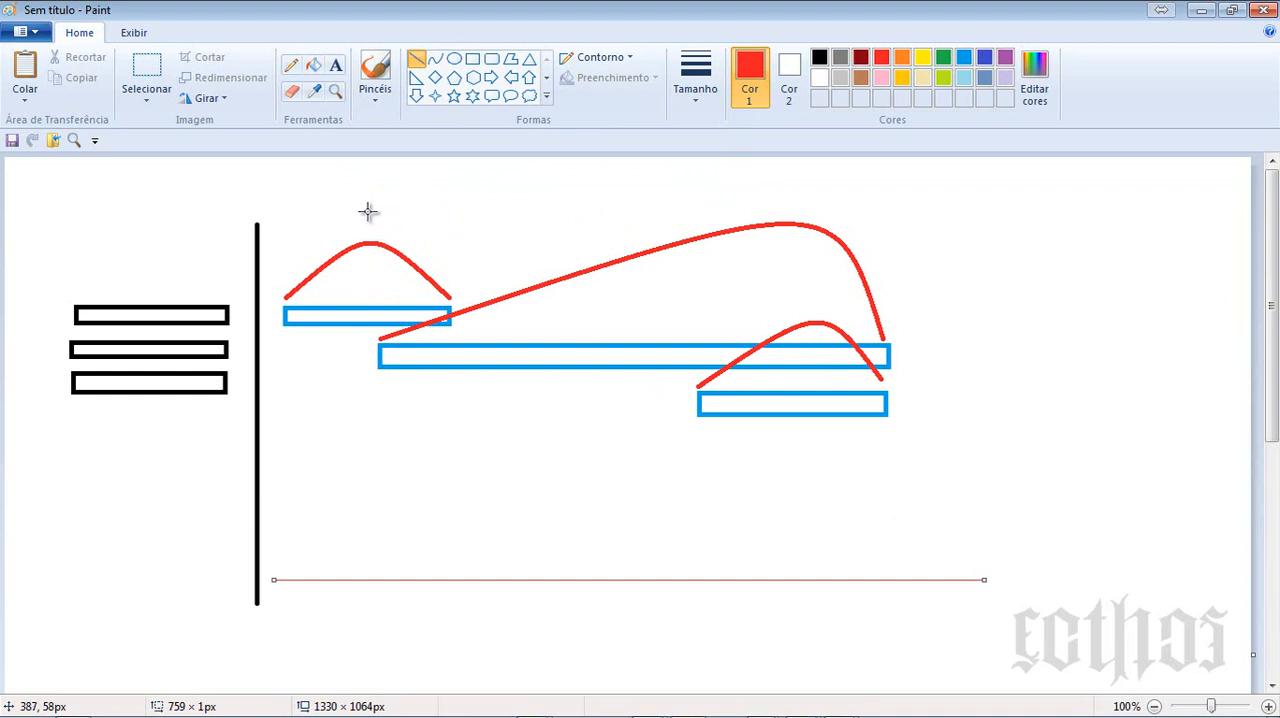
- Draw seven thin vertical red lines at intervals across the curves and bars, extending down past the baseline
drag(368, 210, 367, 656)
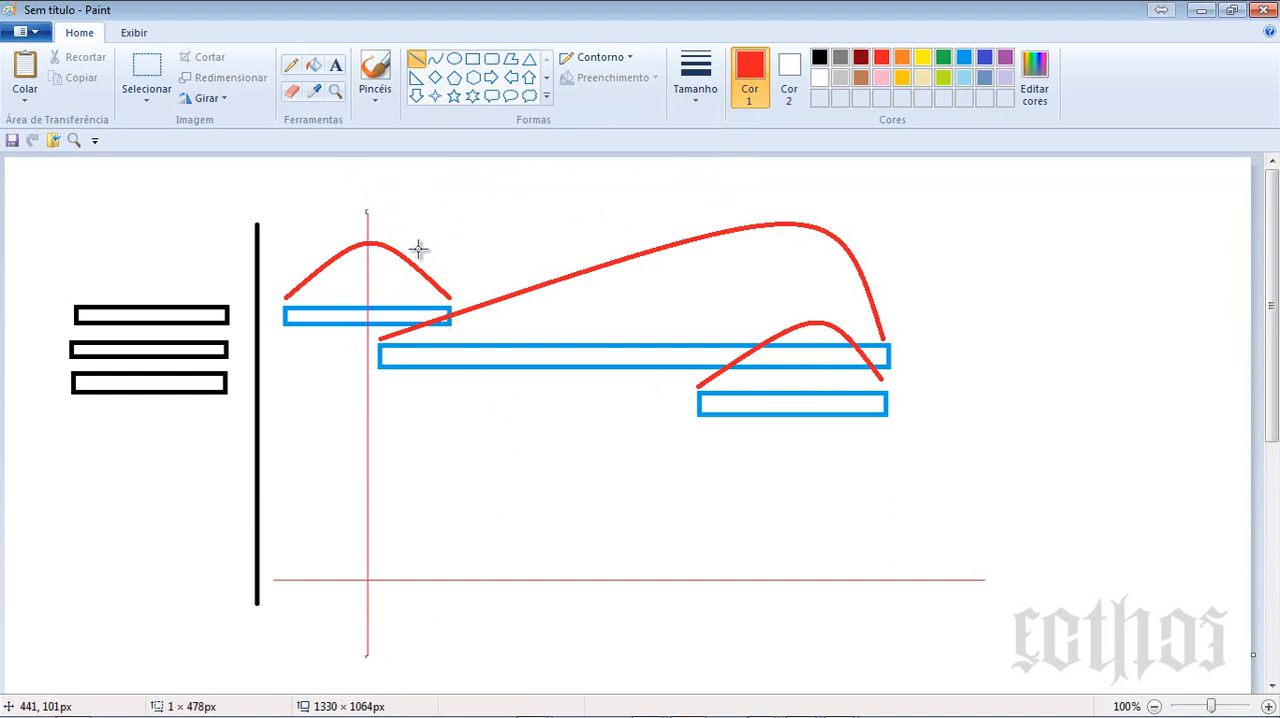
drag(406, 206, 406, 648)
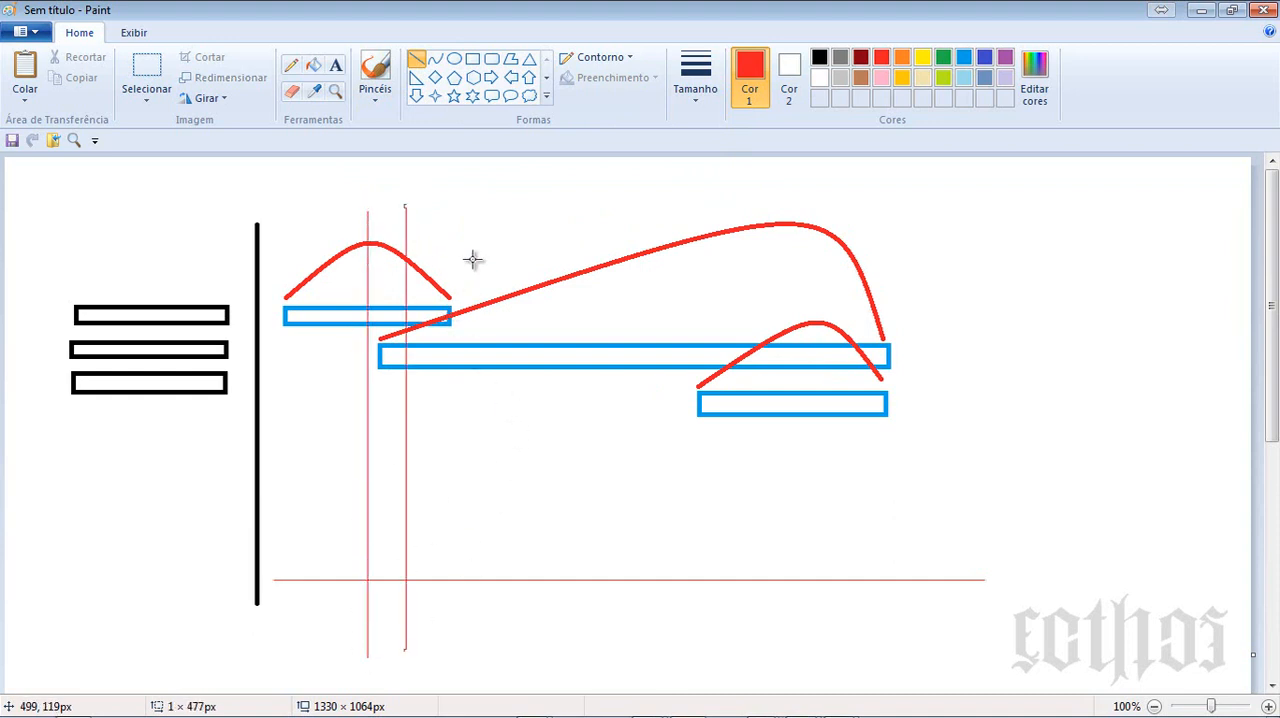
drag(472, 247, 472, 686)
drag(577, 220, 577, 632)
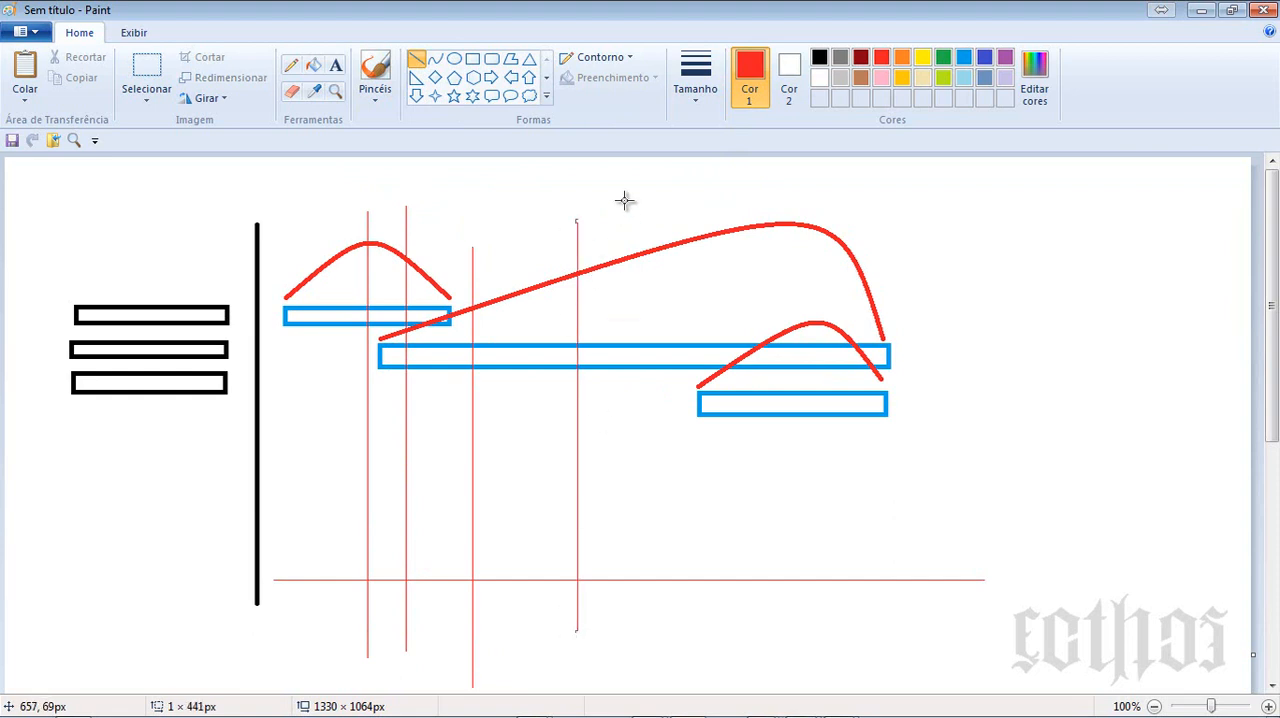
drag(641, 194, 641, 692)
drag(744, 207, 744, 692)
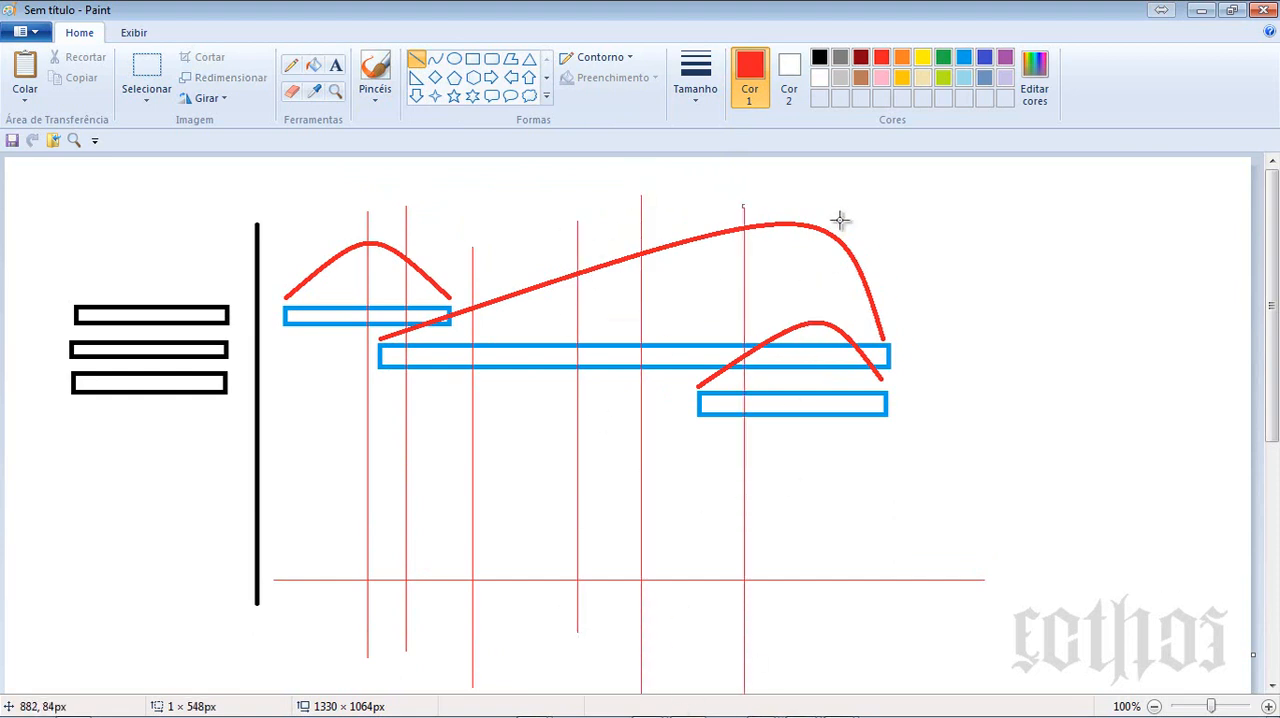
drag(840, 217, 841, 673)
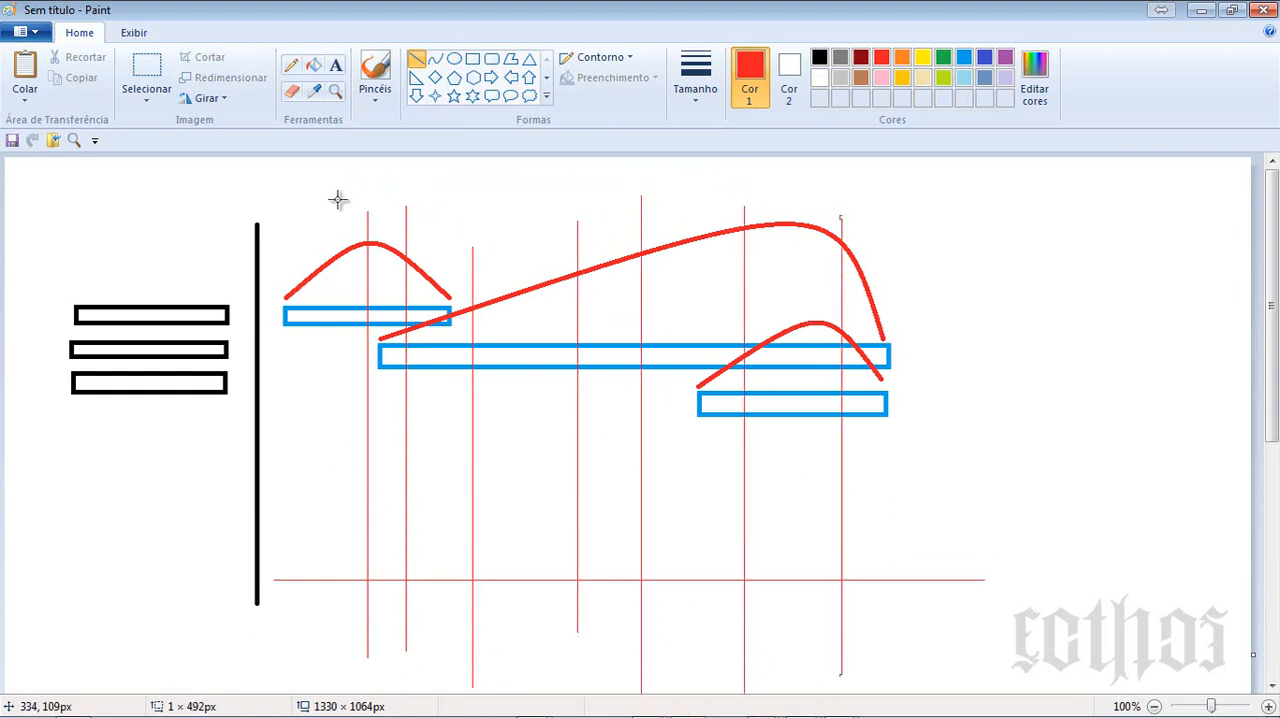
- Copy the rising half of the first red curve to the start of the baseline
click(146, 68)
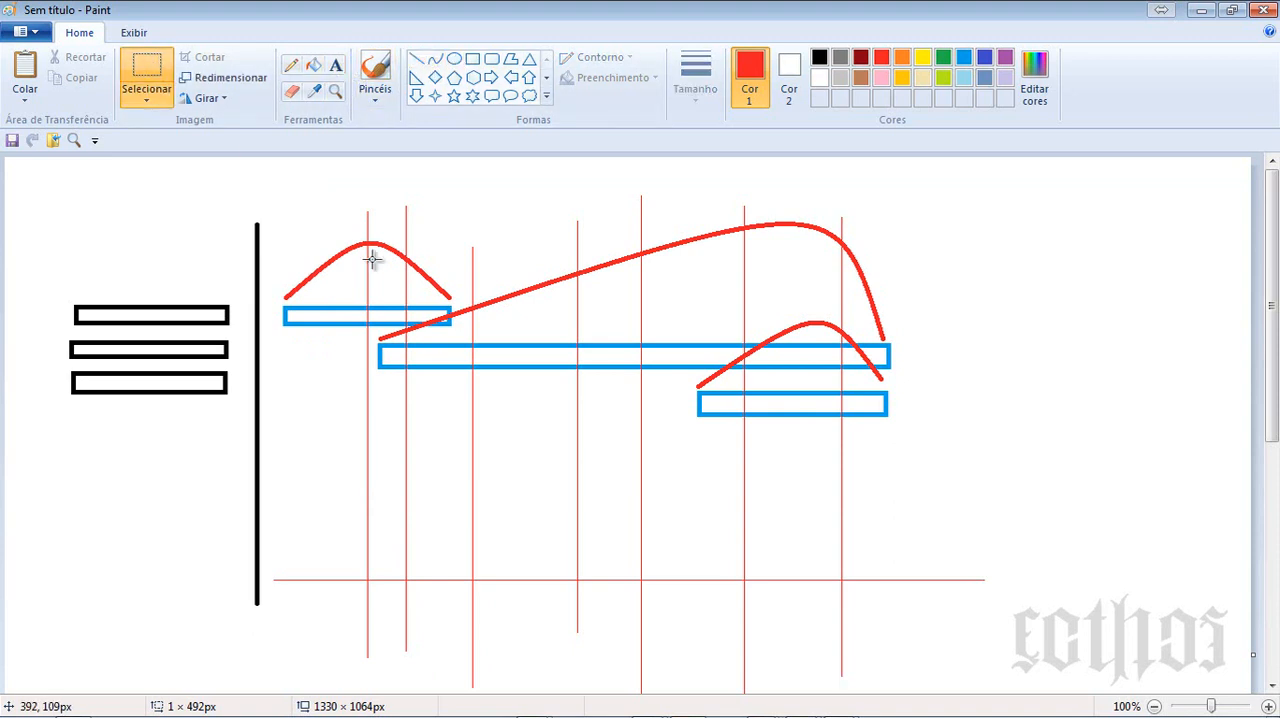
drag(367, 240, 299, 541)
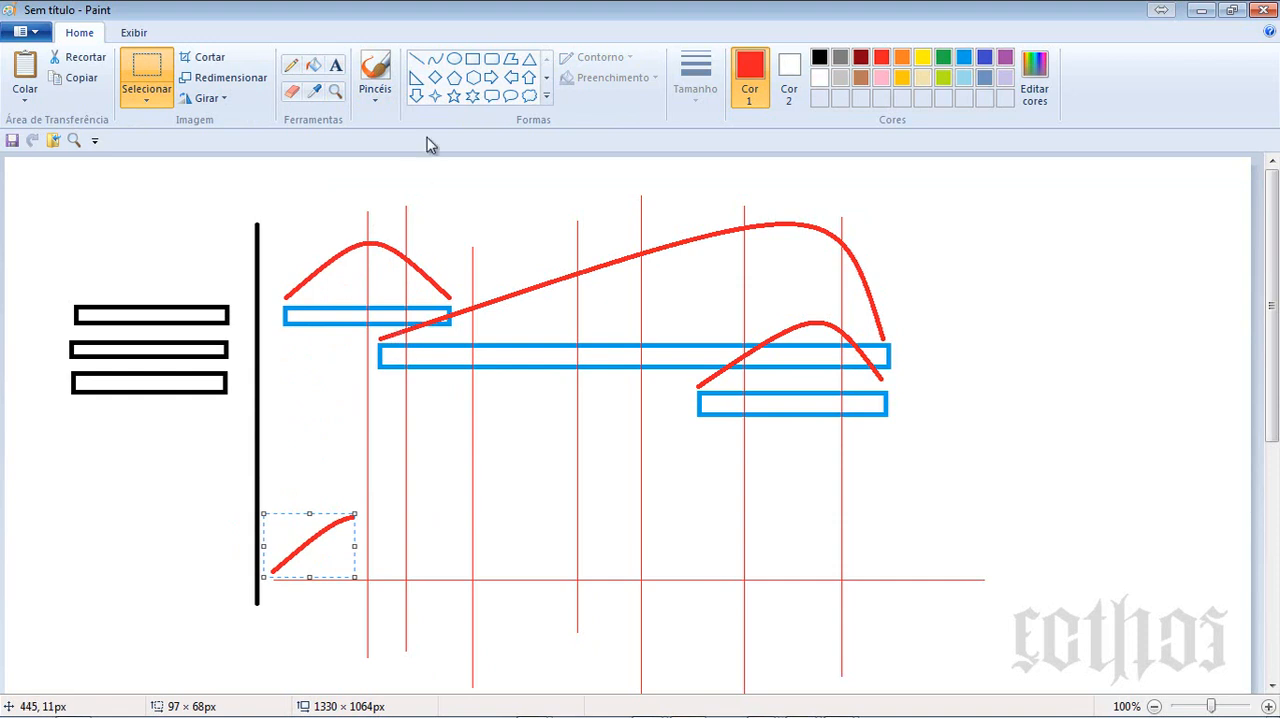
click(434, 66)
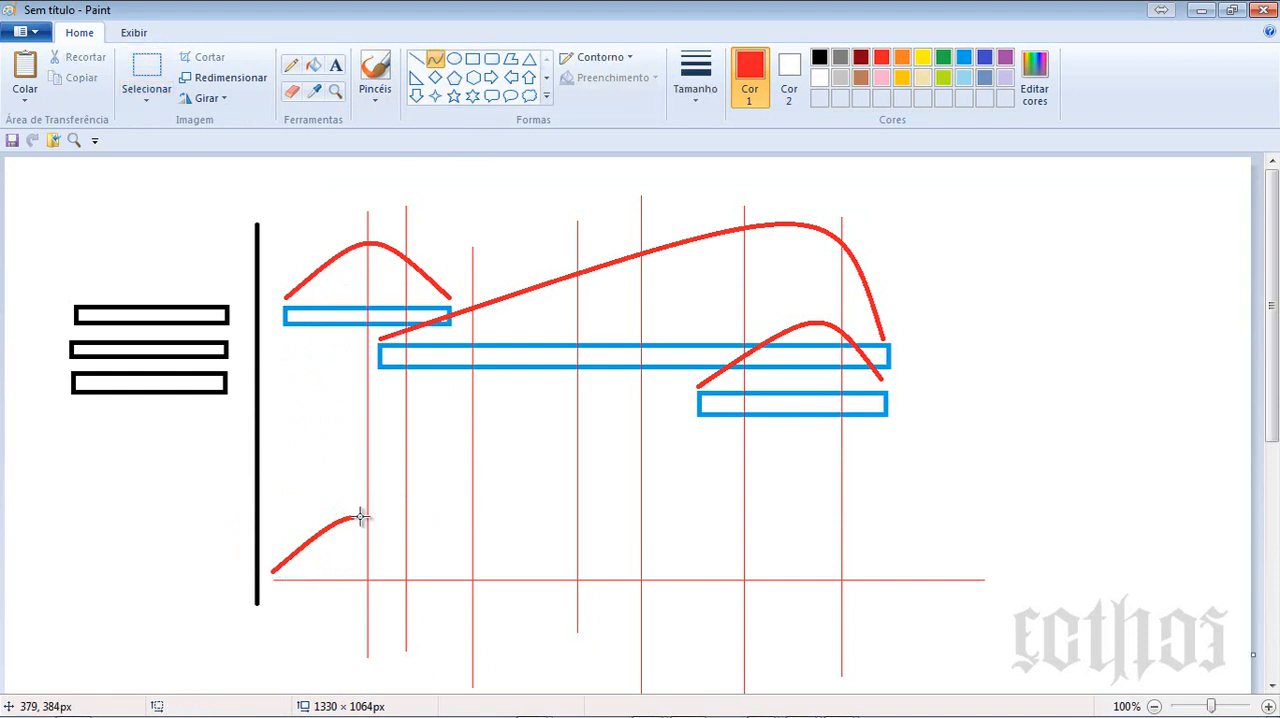
drag(356, 514, 392, 512)
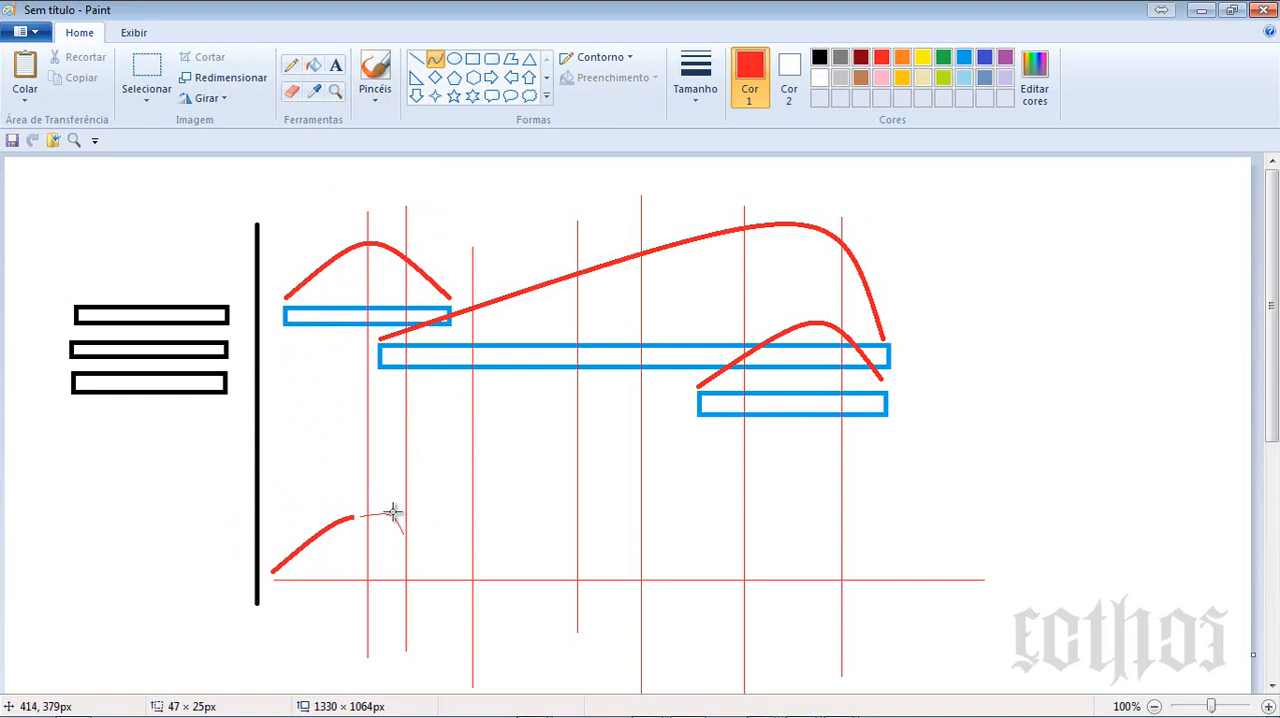
key(ctrl+z)
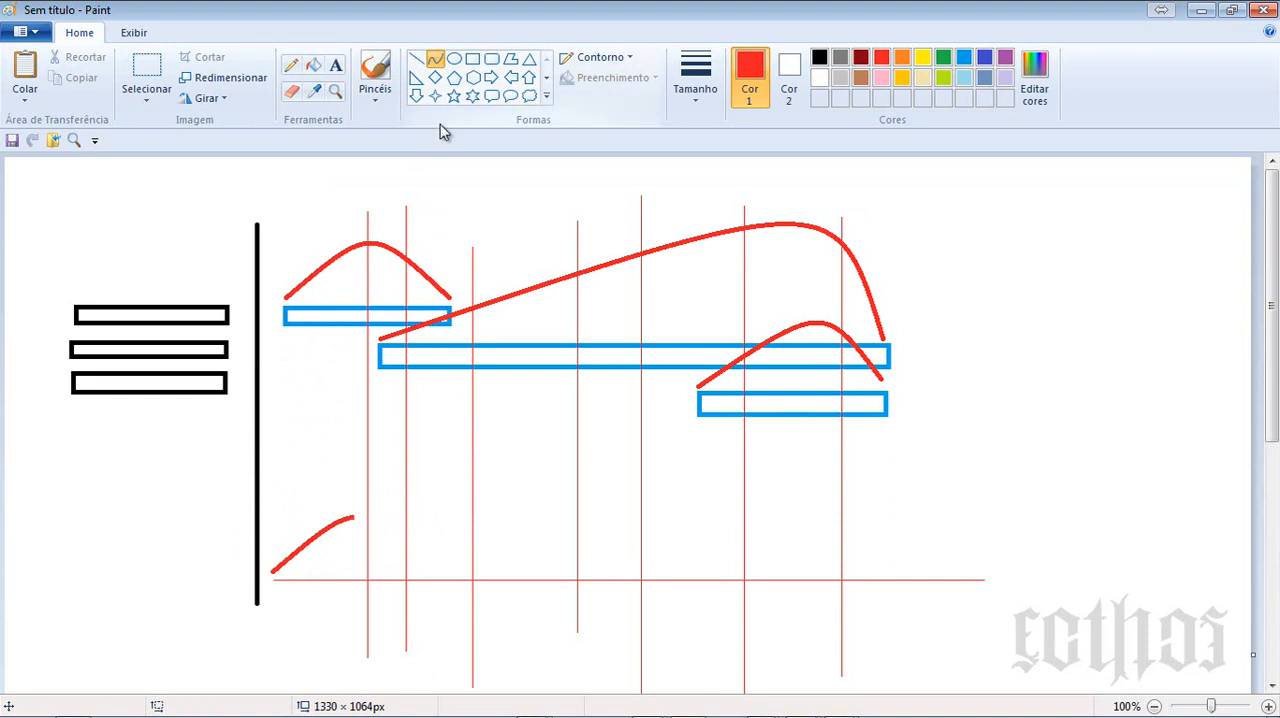
- Extend the copied curve with a thick horizontal red line about 50 px long, ending at the second vertical line
click(416, 62)
click(696, 80)
click(702, 205)
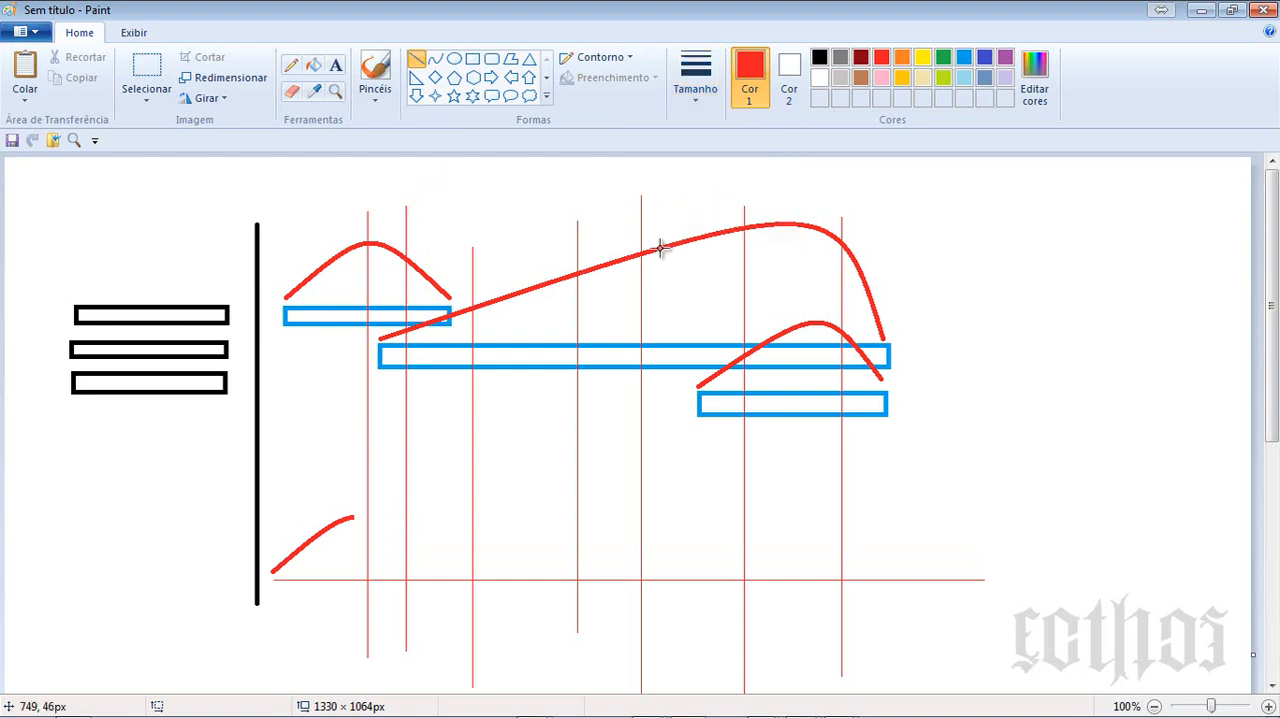
drag(358, 518, 406, 519)
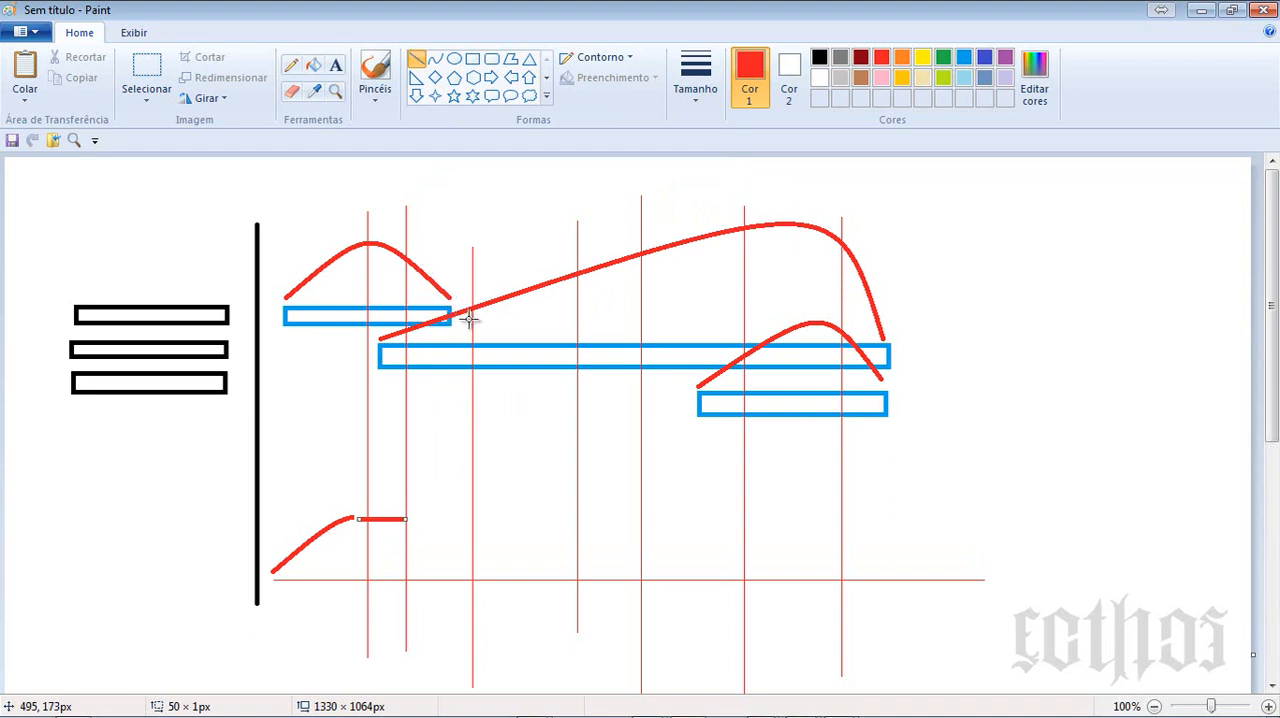
- Continue the cumulative curve above the baseline with three rising straight red lines, reaching past the last vertical line
click(436, 520)
drag(415, 520, 810, 318)
click(691, 437)
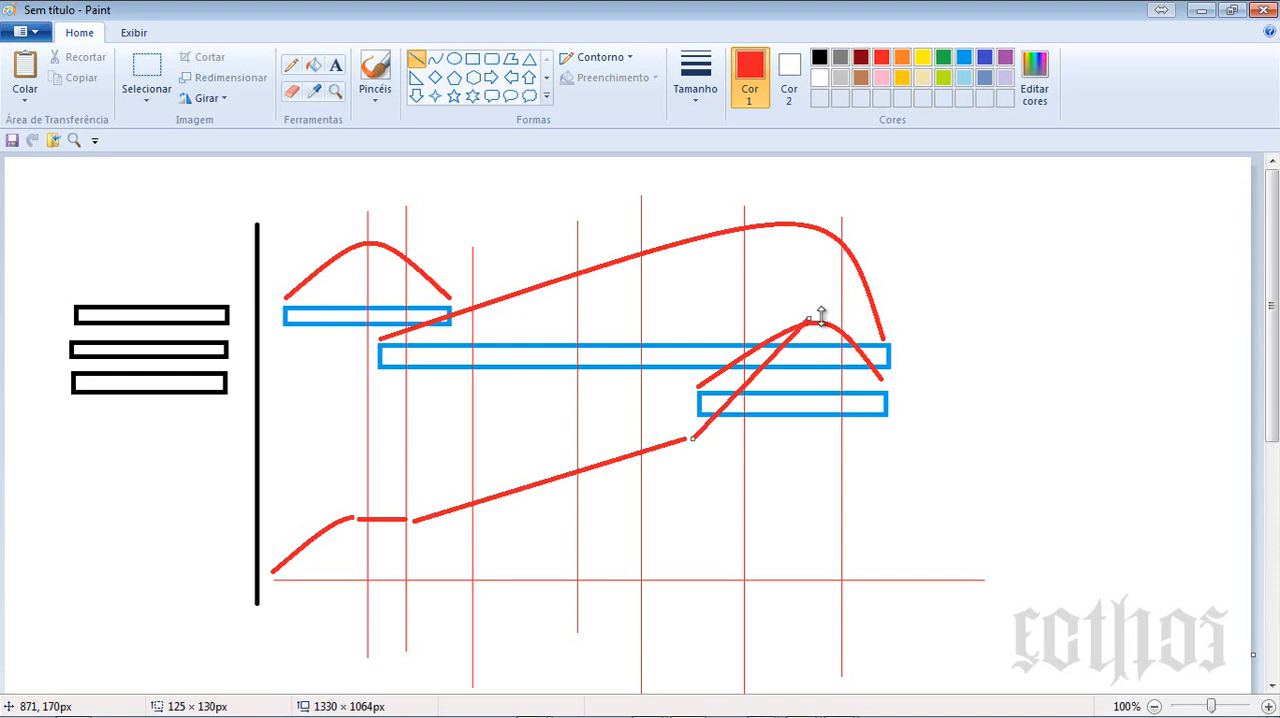
click(866, 320)
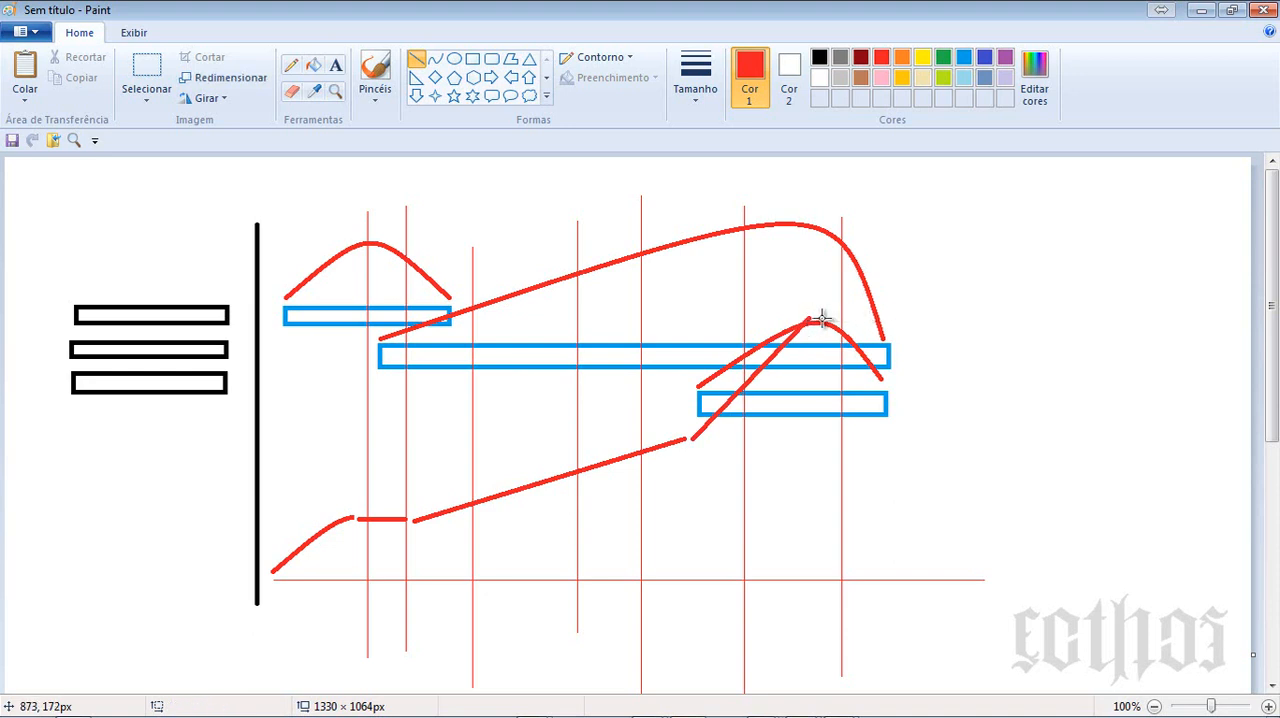
drag(822, 318, 918, 293)
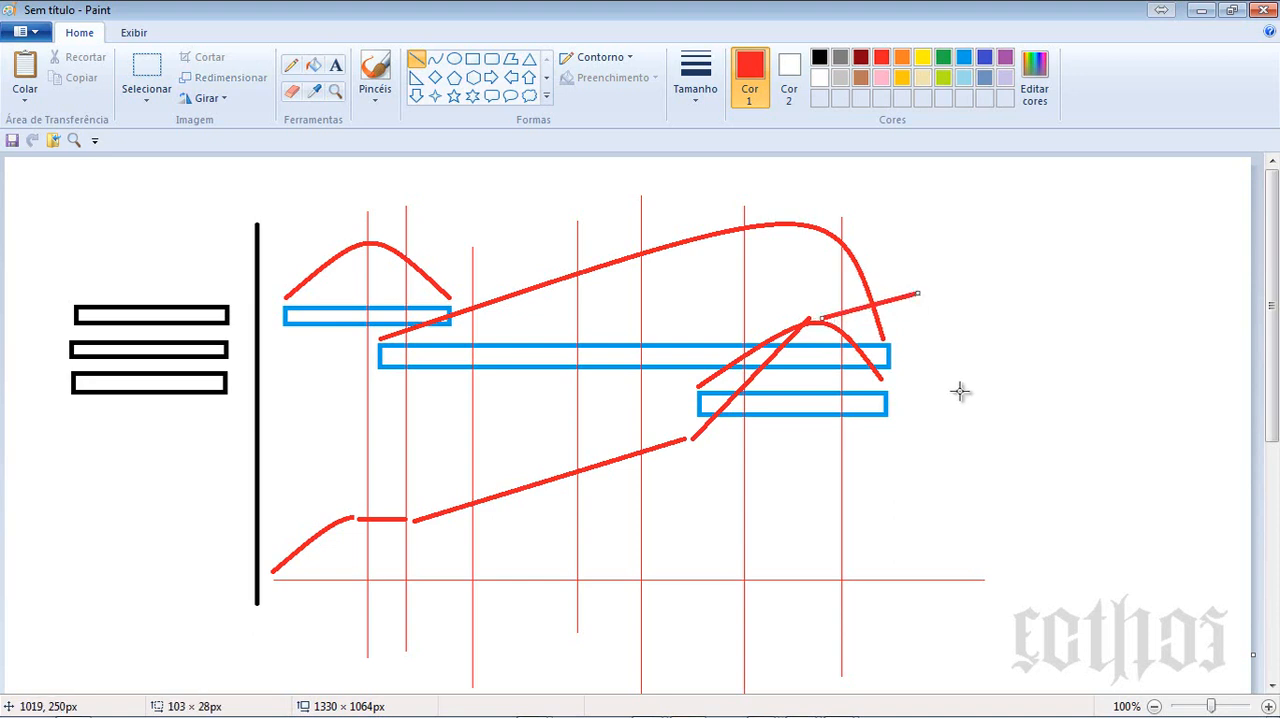
- Recolour the last curve segment dark blue and trace the earlier cumulative curve segments with dark blue straight lines
click(984, 57)
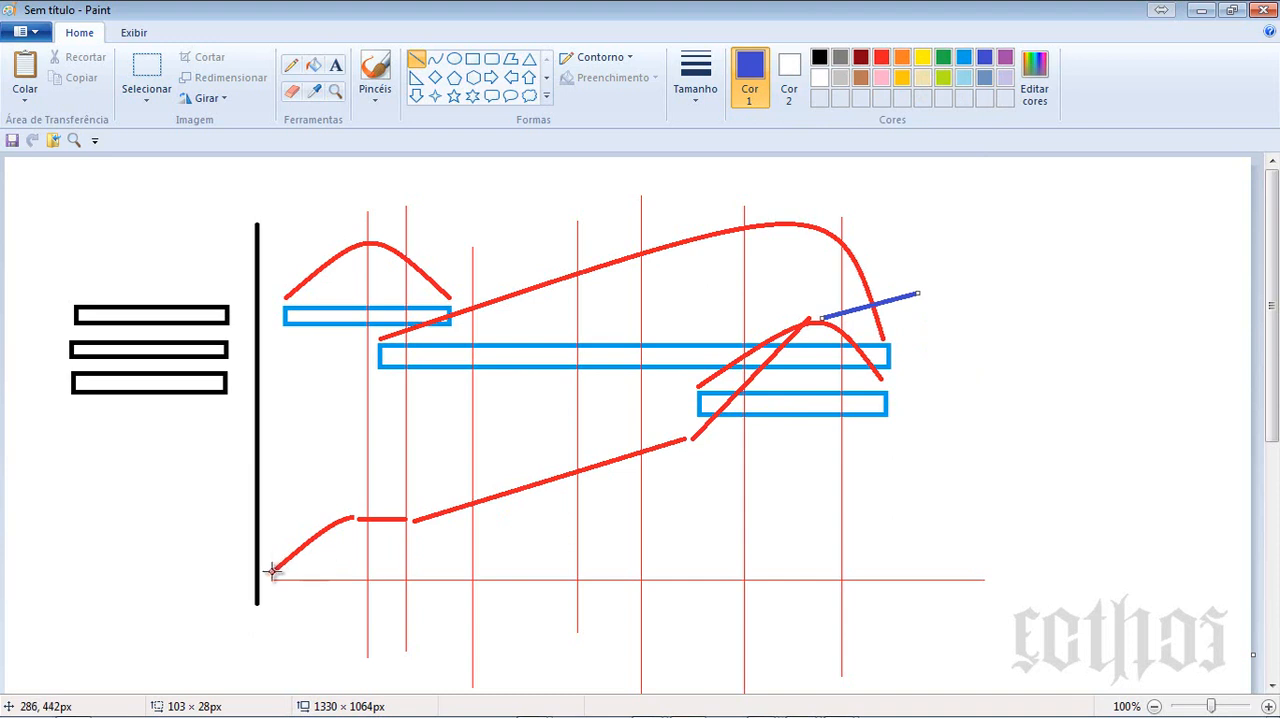
drag(272, 570, 346, 513)
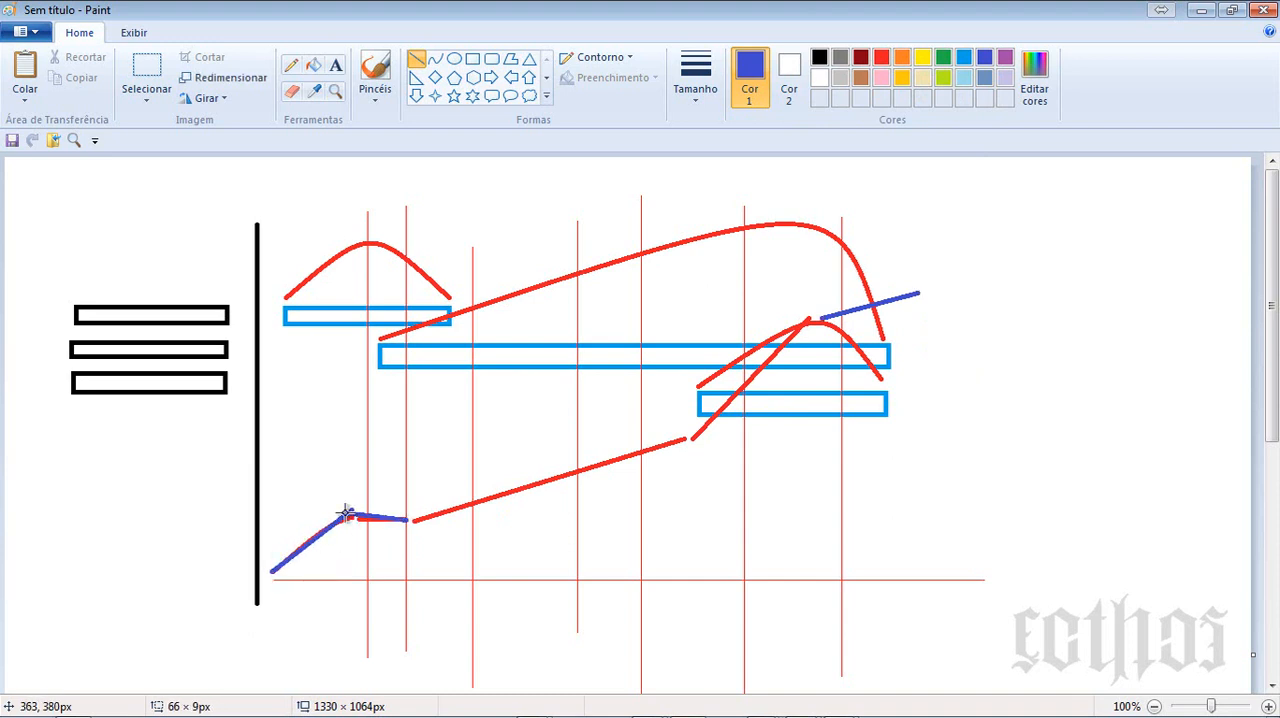
drag(680, 435, 415, 520)
drag(817, 318, 689, 437)
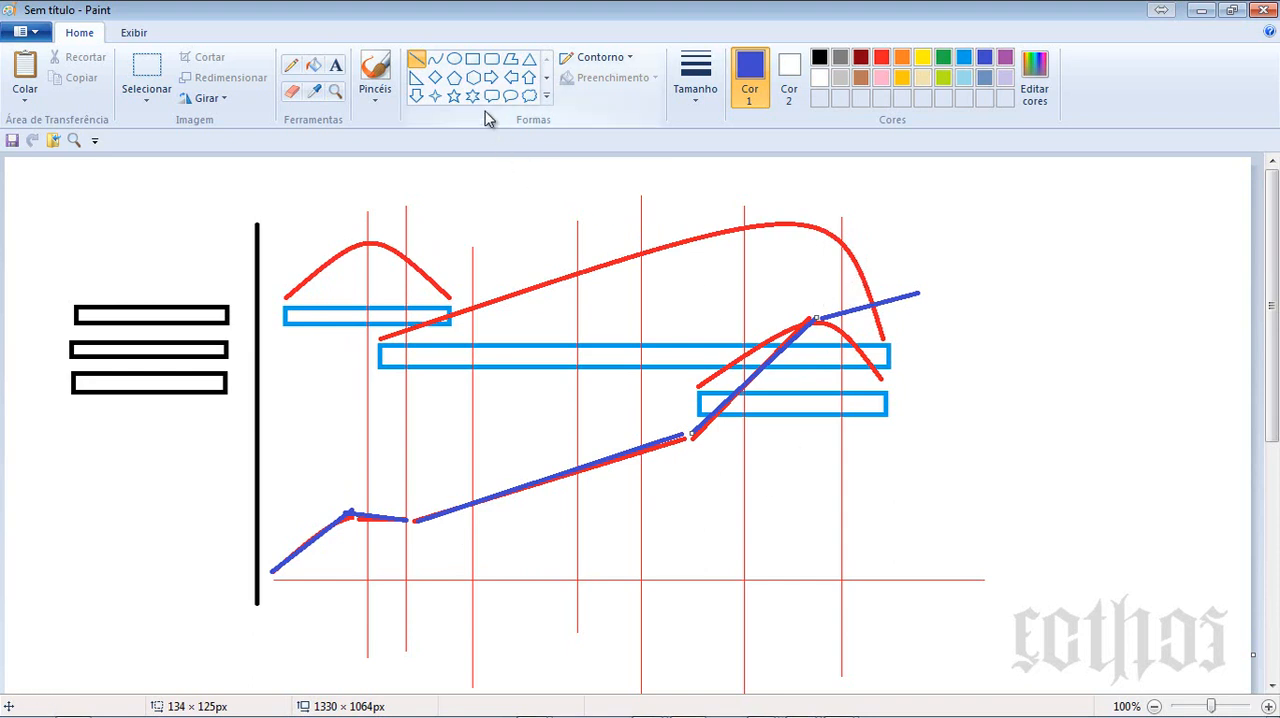
- Draw a series of small dark red hexagons along the first and second blue bars
click(473, 77)
click(860, 58)
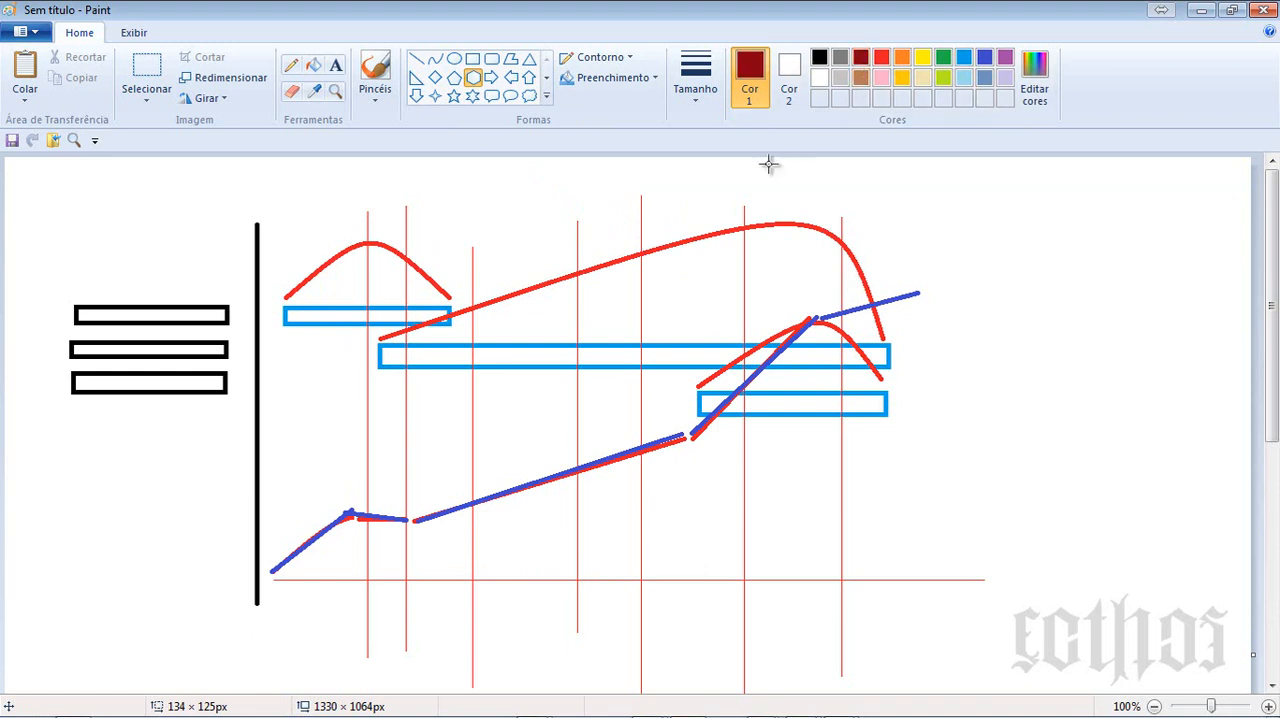
mouse_move(283, 303)
mouse_down()
mouse_move(321, 321)
mouse_move(306, 298)
mouse_move(336, 329)
mouse_move(357, 299)
mouse_move(394, 329)
mouse_move(434, 314)
mouse_move(402, 364)
mouse_move(449, 361)
mouse_up()
click(326, 310)
drag(476, 347, 502, 372)
mouse_move(514, 346)
mouse_down()
mouse_move(548, 367)
mouse_move(688, 376)
mouse_up()
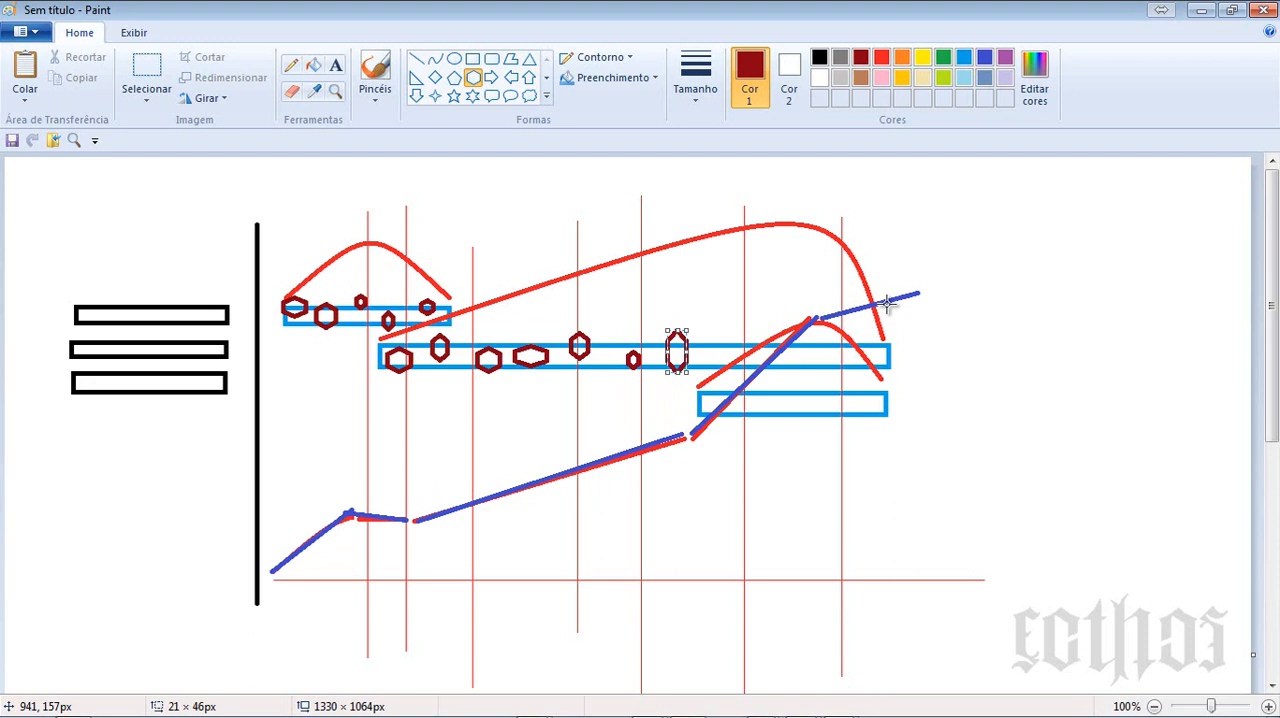
- Undo the hexagons, the whole cumulative curve and the vertical lines, keeping the bars, their curves and the horizontal baseline
key(ctrl+z)
key(ctrl+z)
key(ctrl+z)
key(ctrl+z)
key(ctrl+z)
key(ctrl+z)
key(ctrl+z)
key(ctrl+z)
key(ctrl+z)
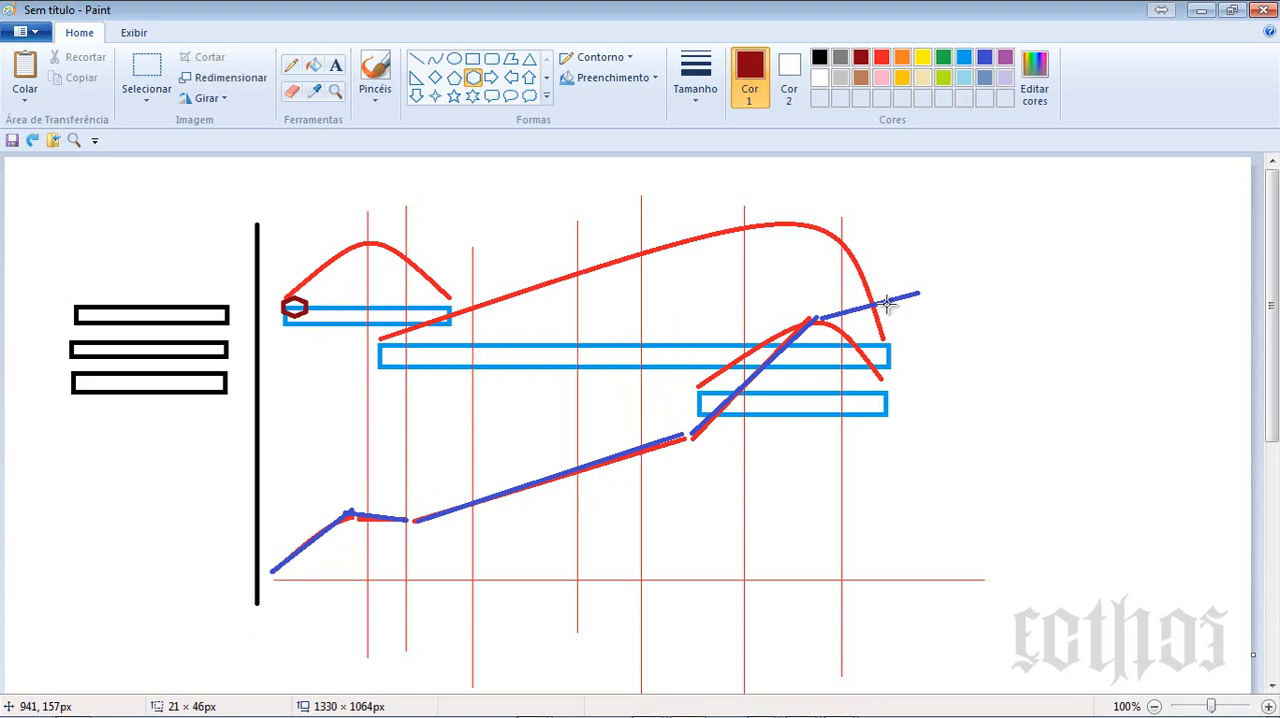
key(ctrl+z)
key(ctrl+z)
key(ctrl+z)
key(ctrl+z)
key(ctrl+z)
key(ctrl+z)
key(ctrl+z)
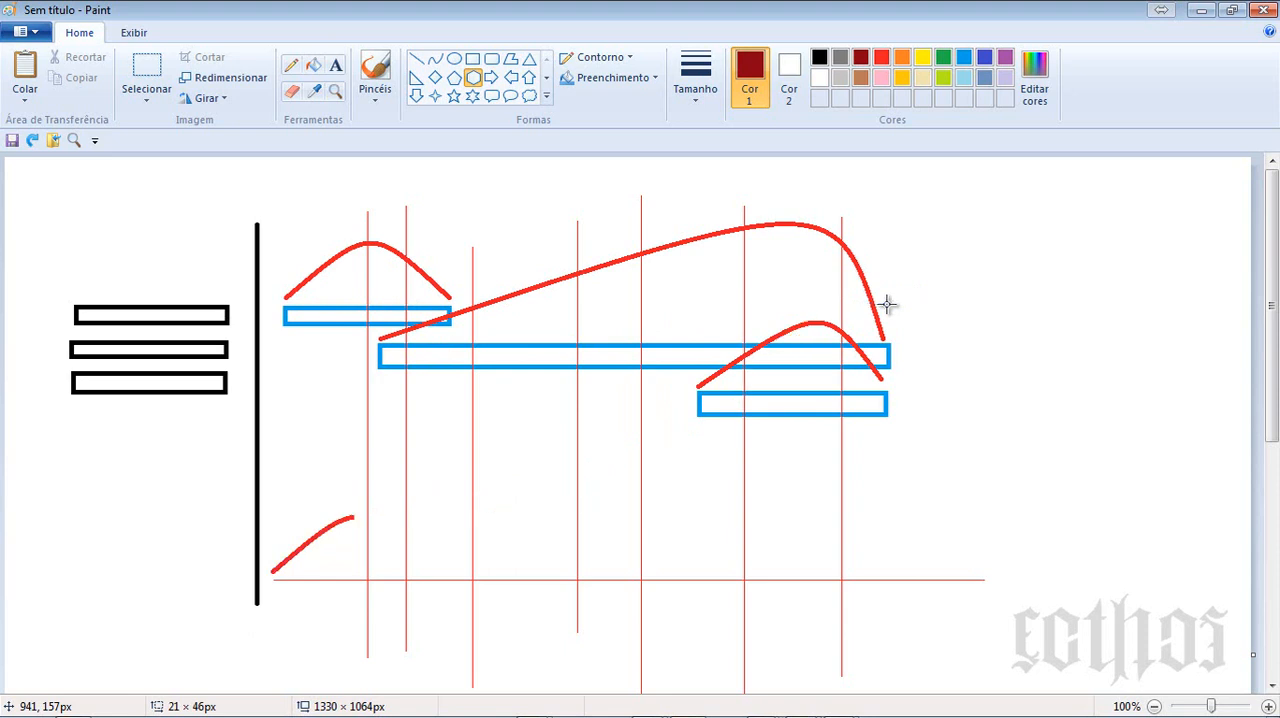
key(ctrl+z)
key(ctrl+z)
key(ctrl+z)
key(ctrl+z)
key(ctrl+z)
key(ctrl+z)
key(ctrl+z)
key(ctrl+z)
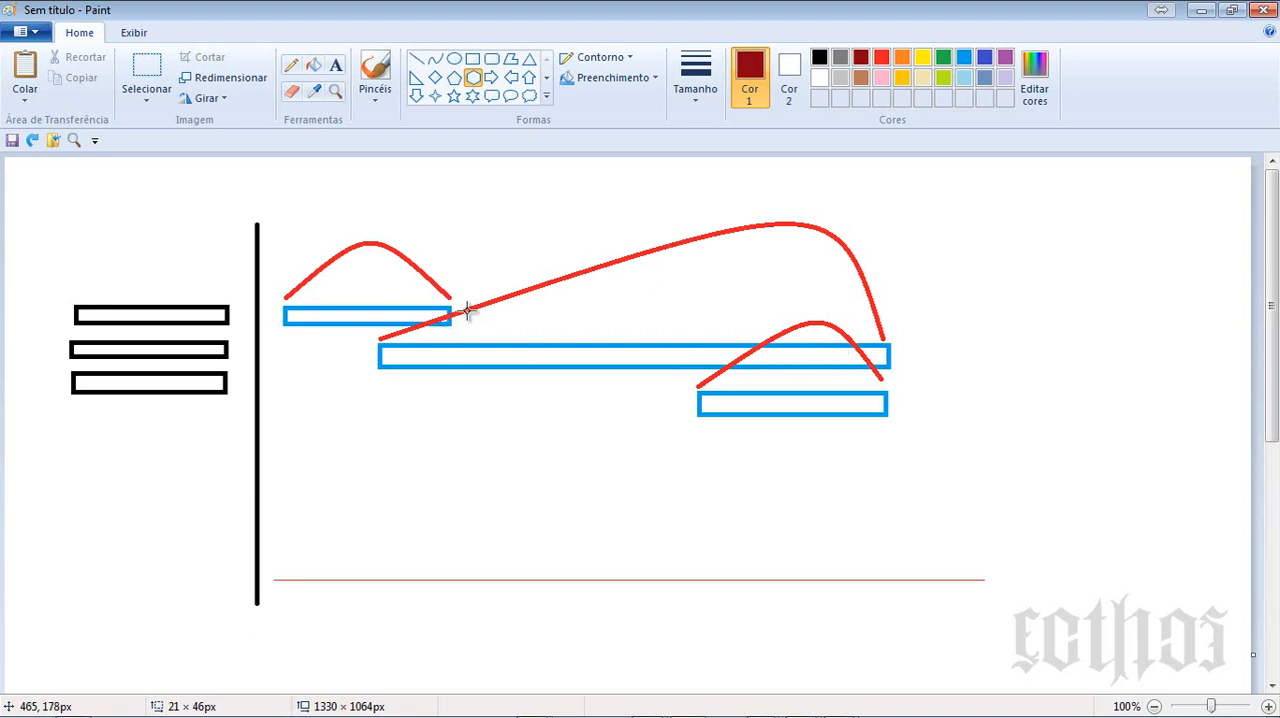
- Label the three black task boxes with dark red text: 1000 on the first, 3000 on the second, 2000 on the third
click(336, 65)
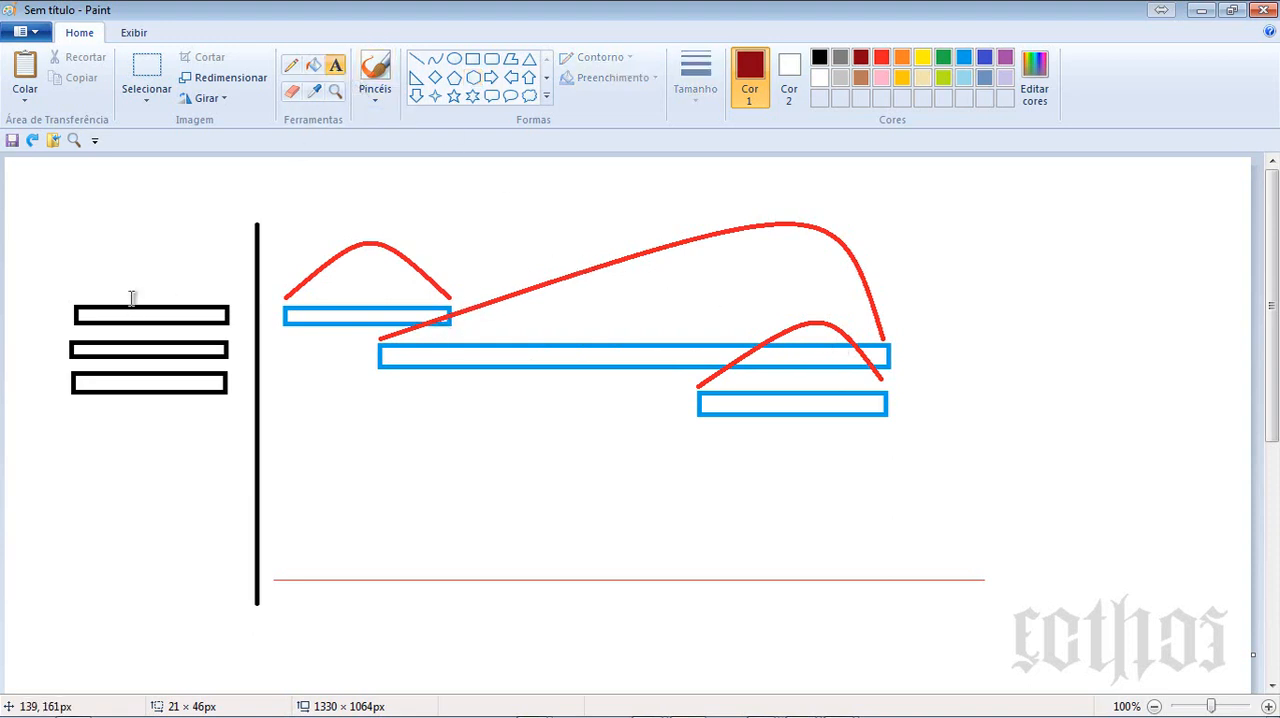
drag(129, 295, 240, 321)
text(1000)
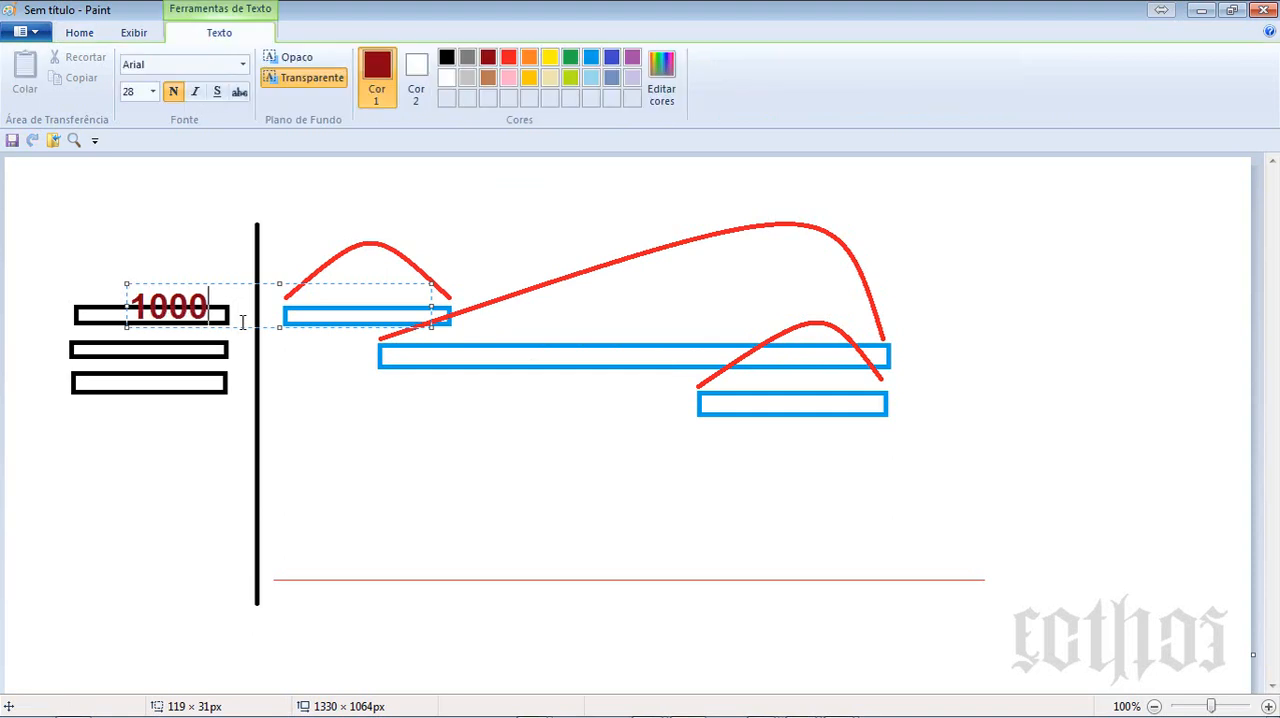
click(140, 334)
drag(139, 338, 238, 360)
text(3000)
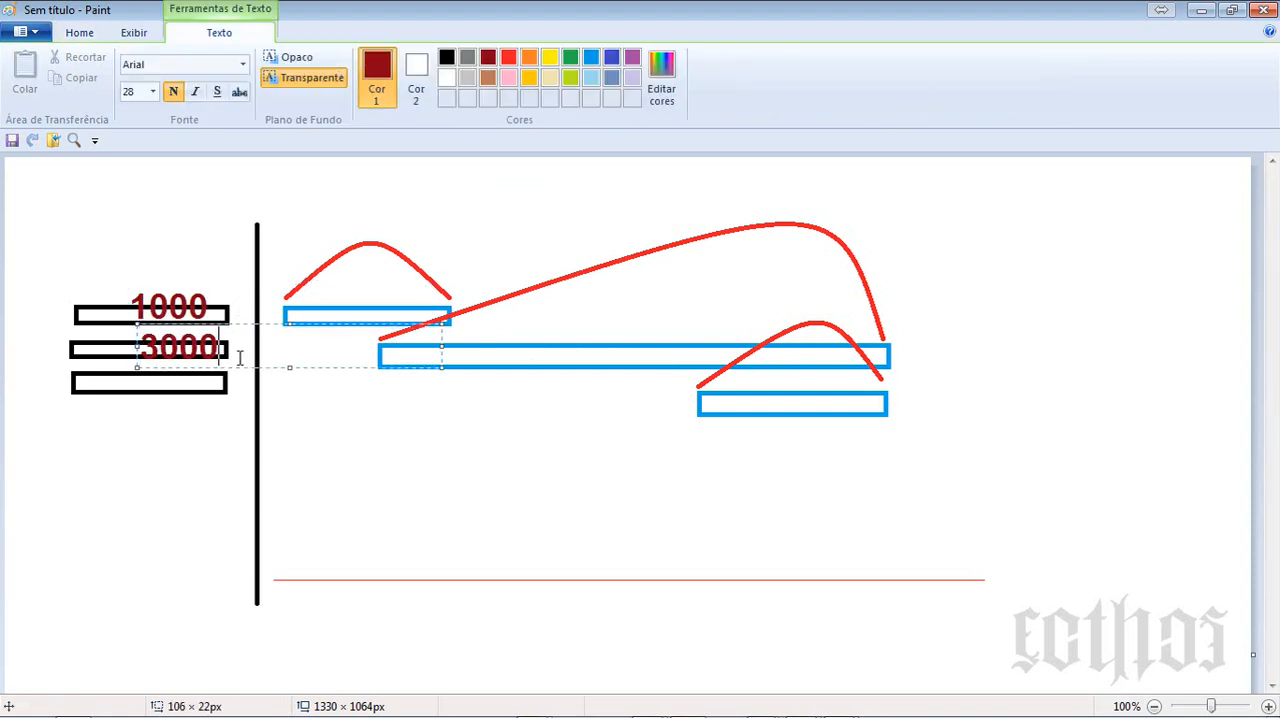
click(131, 462)
drag(121, 372, 253, 410)
text(2000)
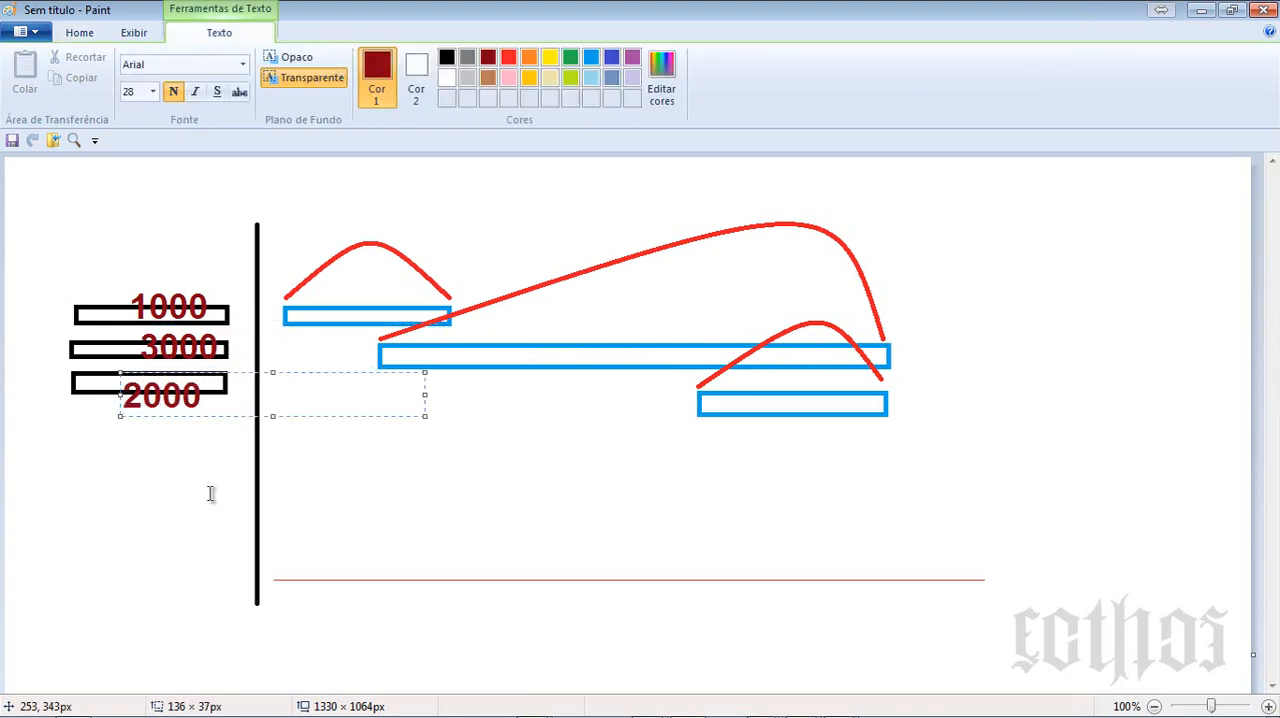
click(206, 497)
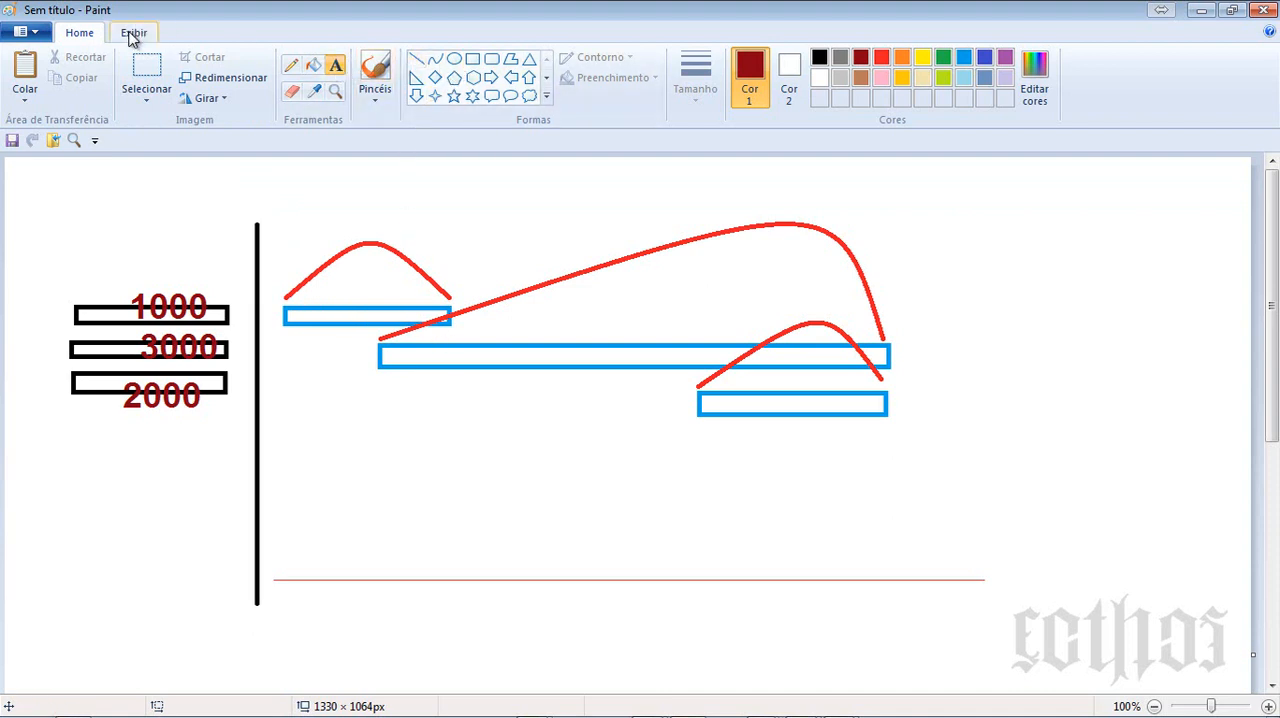
- Add the text "300 400 300" at font size 14 in the empty area below the blue bars
click(131, 36)
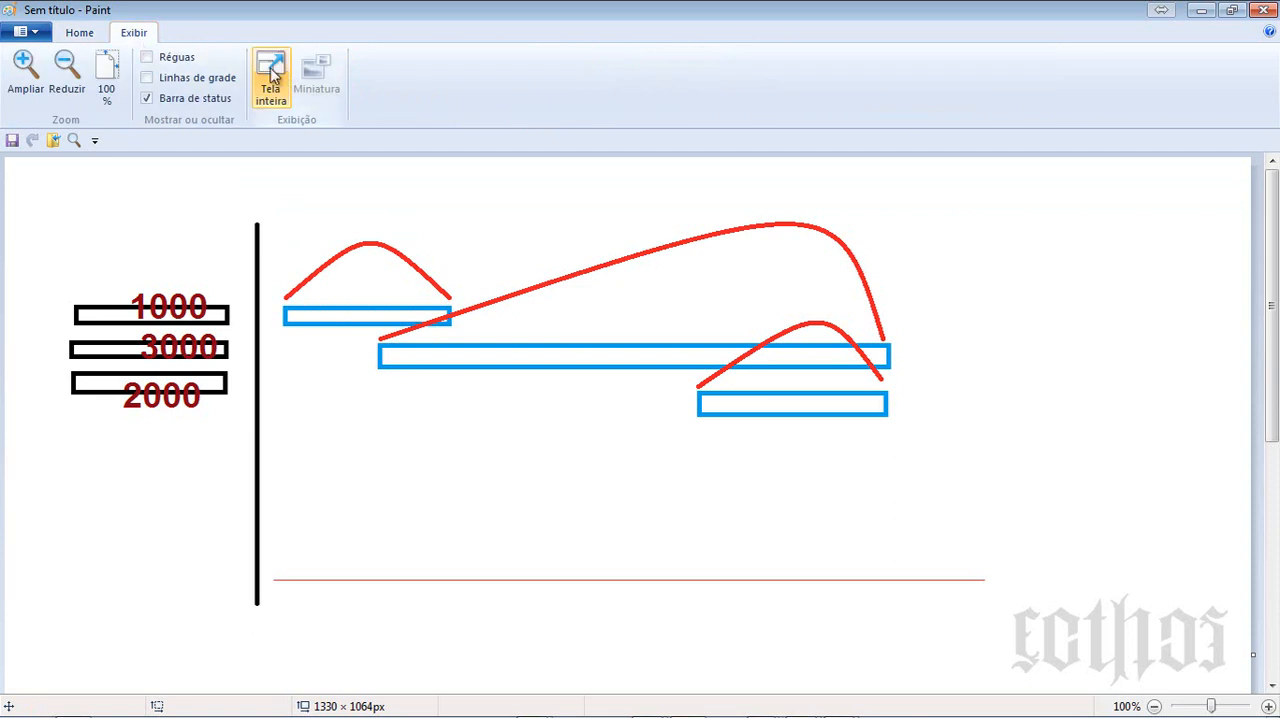
click(80, 33)
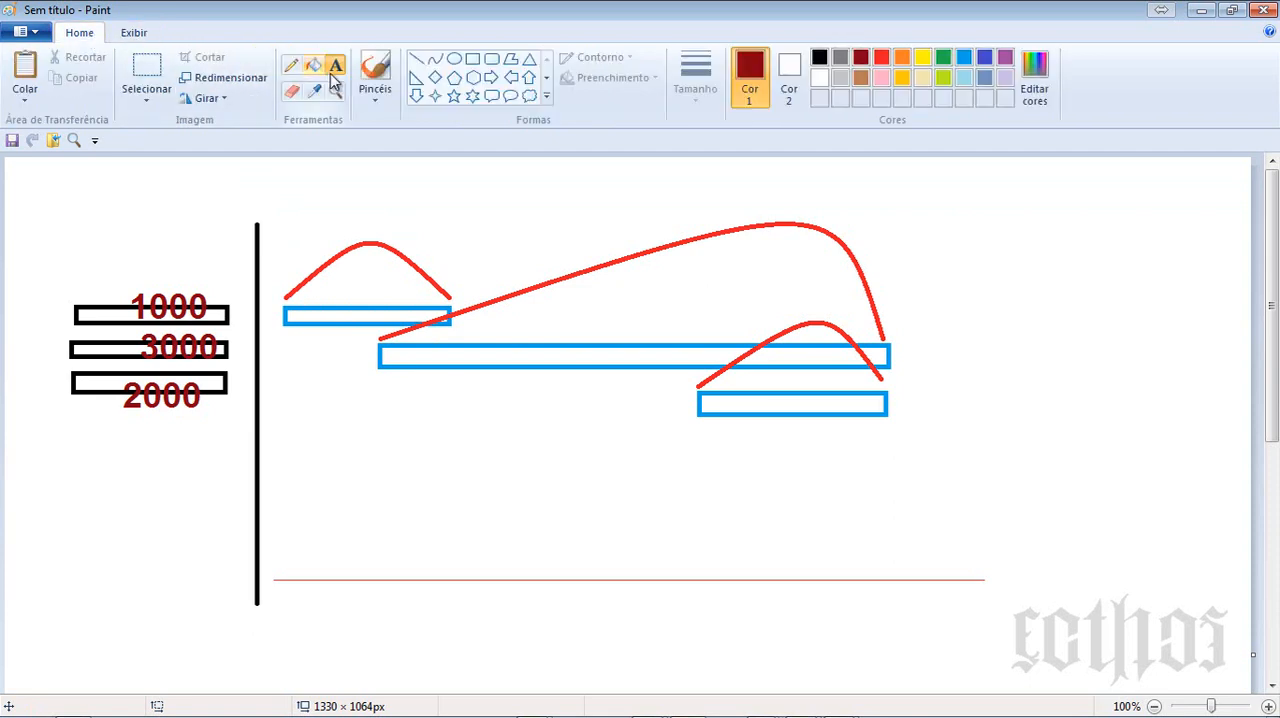
drag(321, 455, 472, 523)
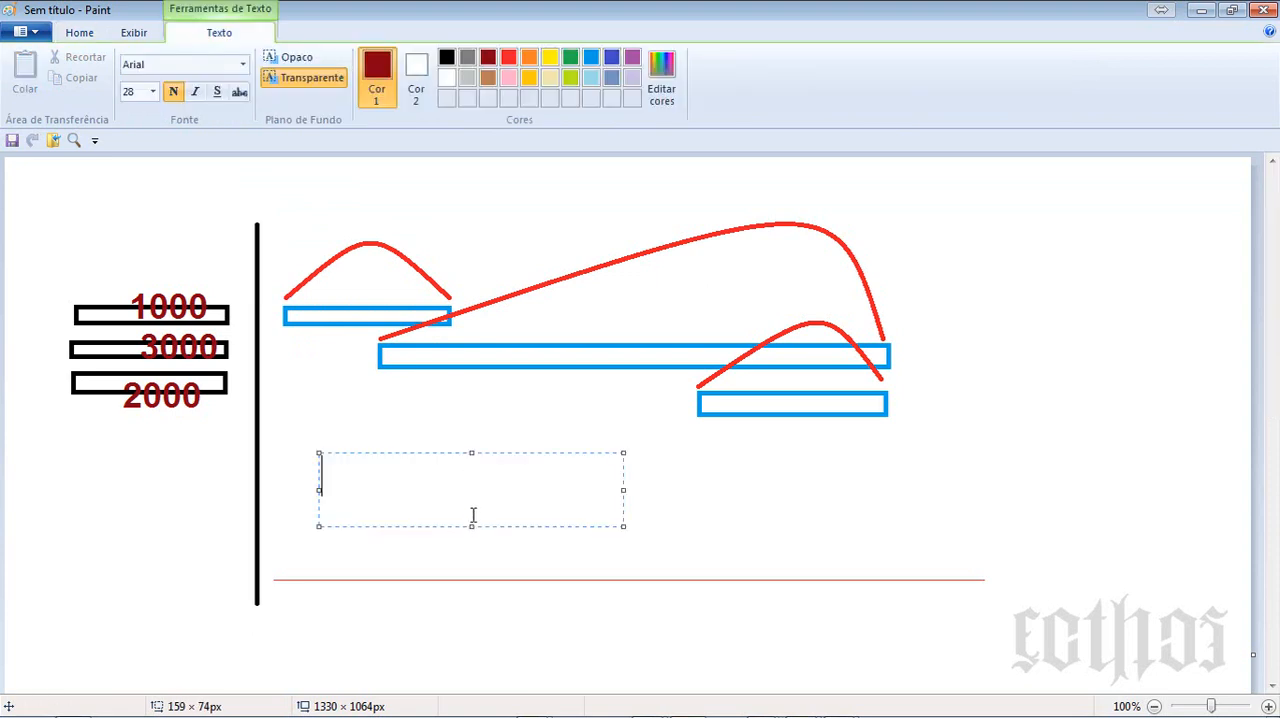
click(150, 93)
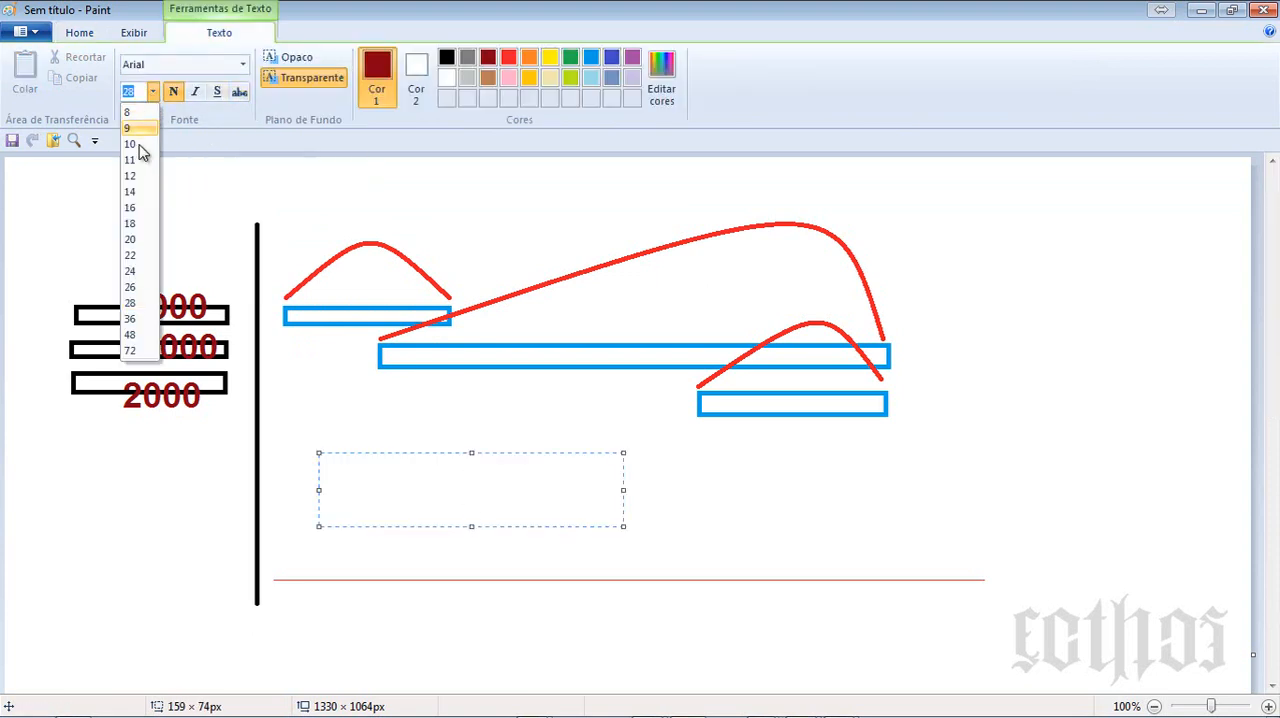
click(133, 190)
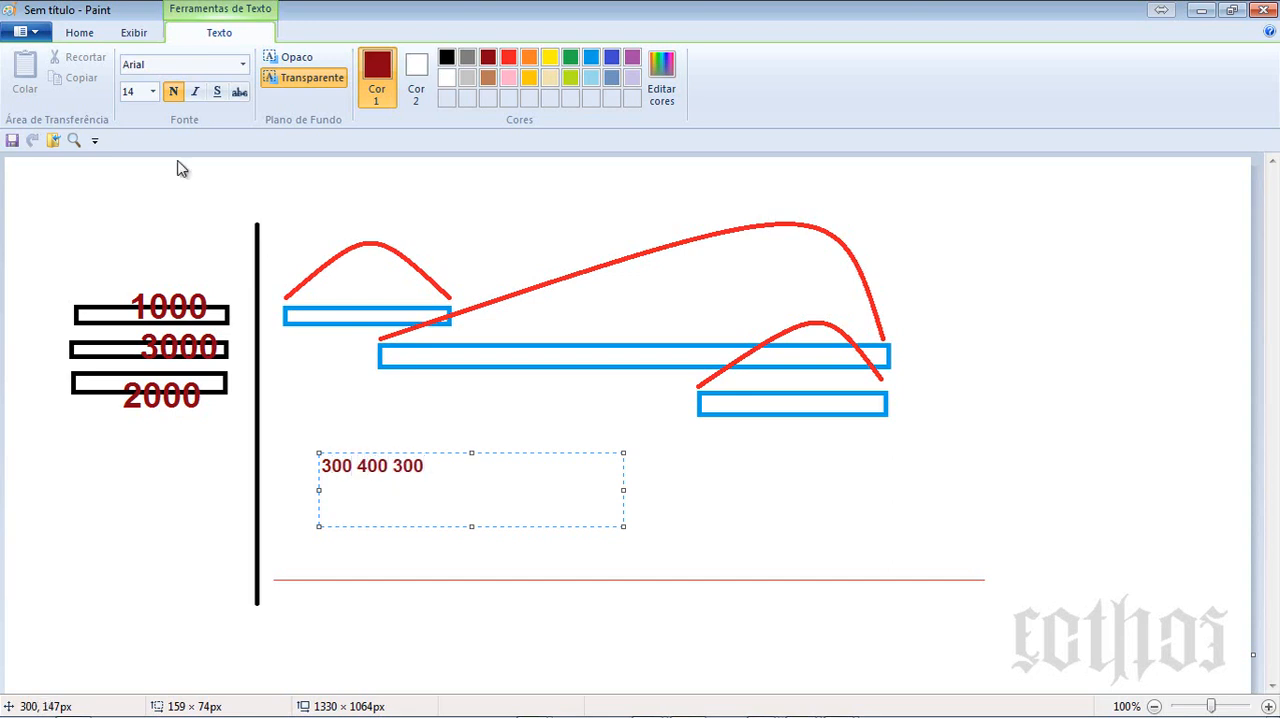
click(429, 186)
- Move the "300 400 300" text up to the top edge of the first blue bar, under its curve
click(168, 79)
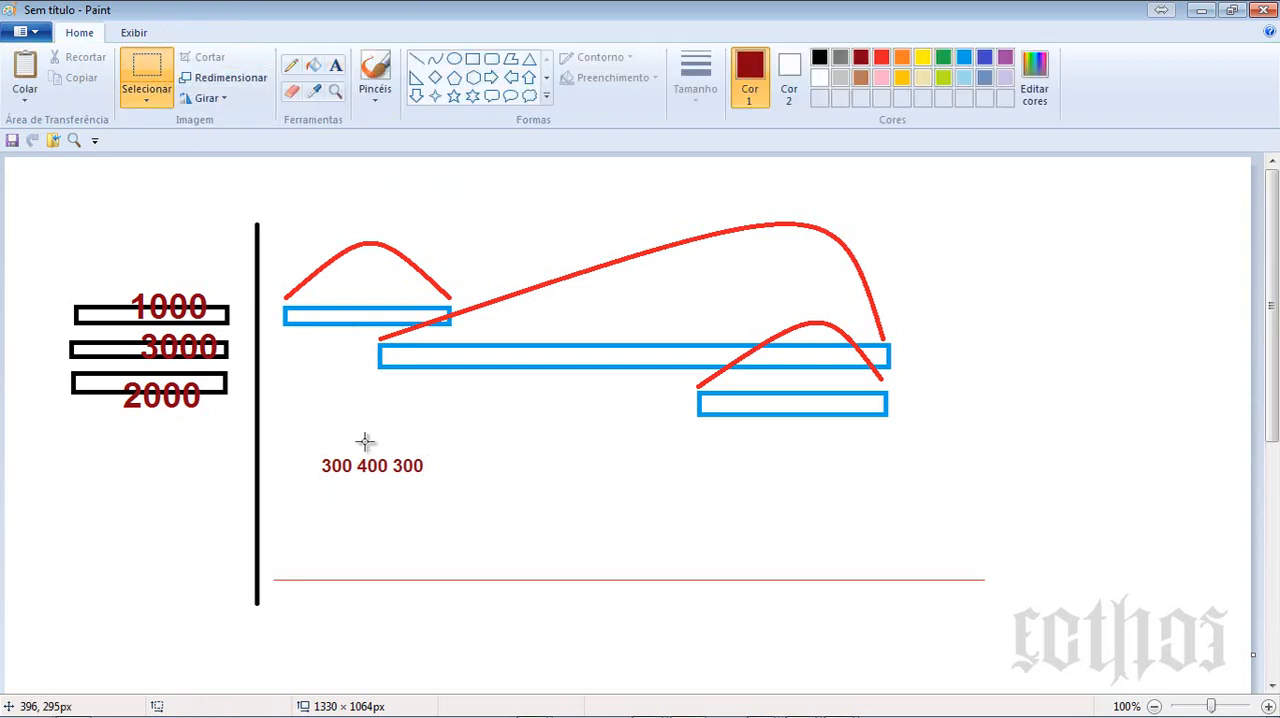
mouse_move(315, 456)
mouse_down()
mouse_move(431, 482)
mouse_move(413, 305)
mouse_up()
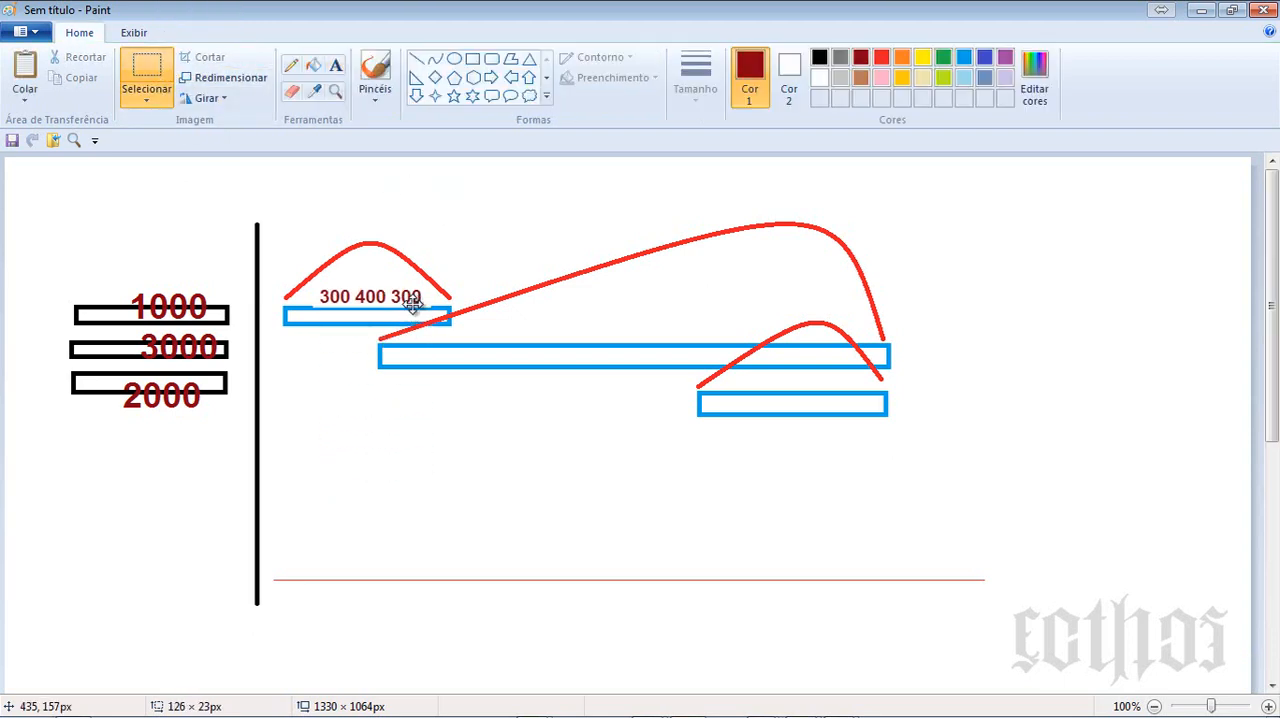
click(414, 460)
drag(383, 442, 899, 465)
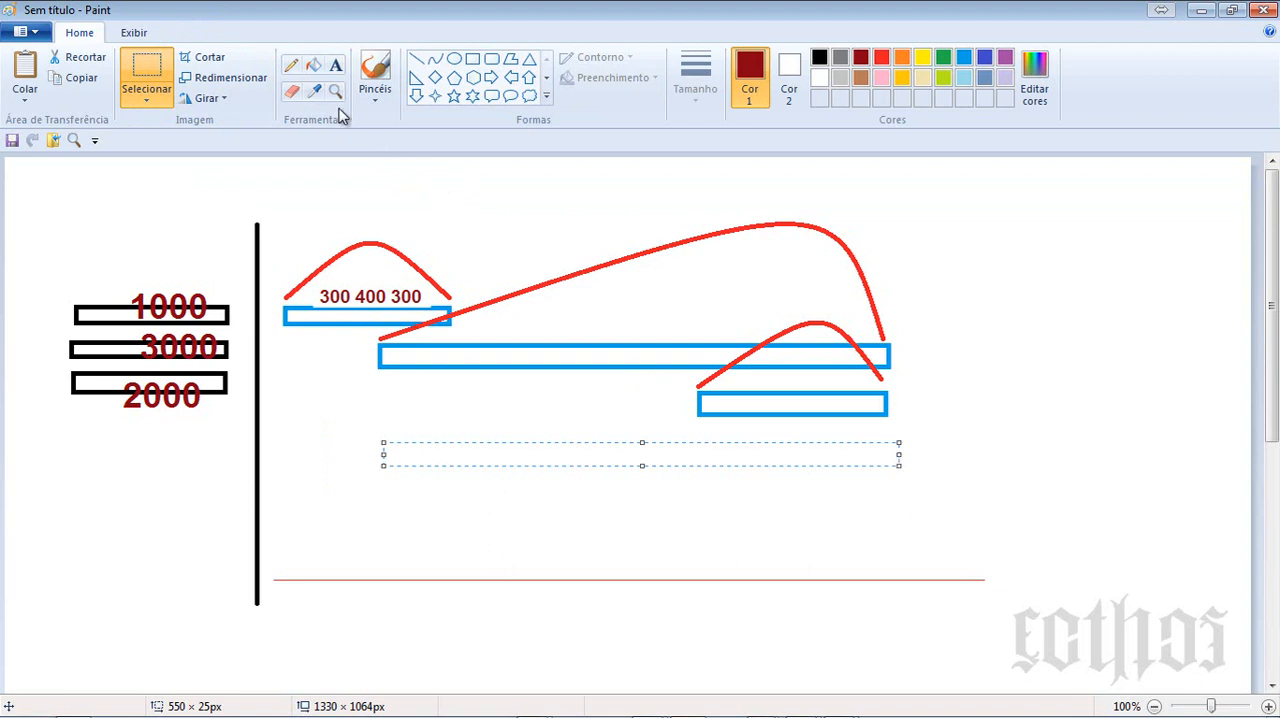
click(336, 65)
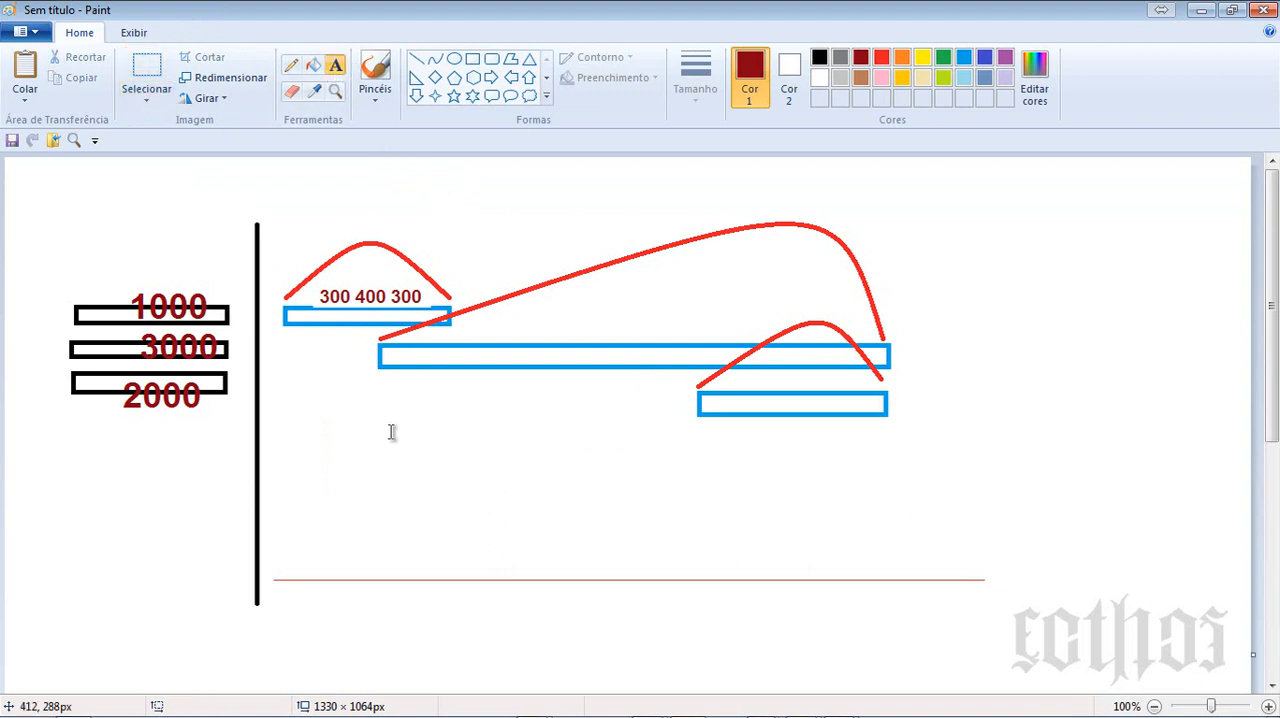
drag(383, 448, 909, 451)
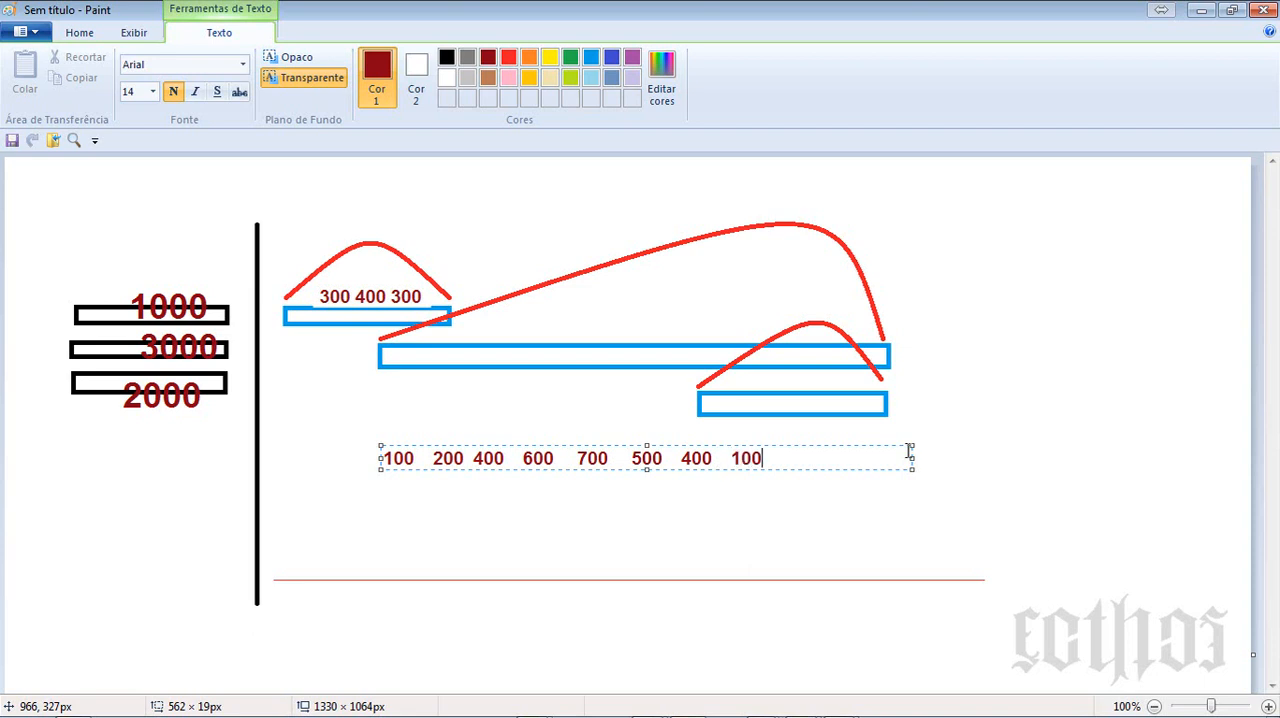
click(626, 521)
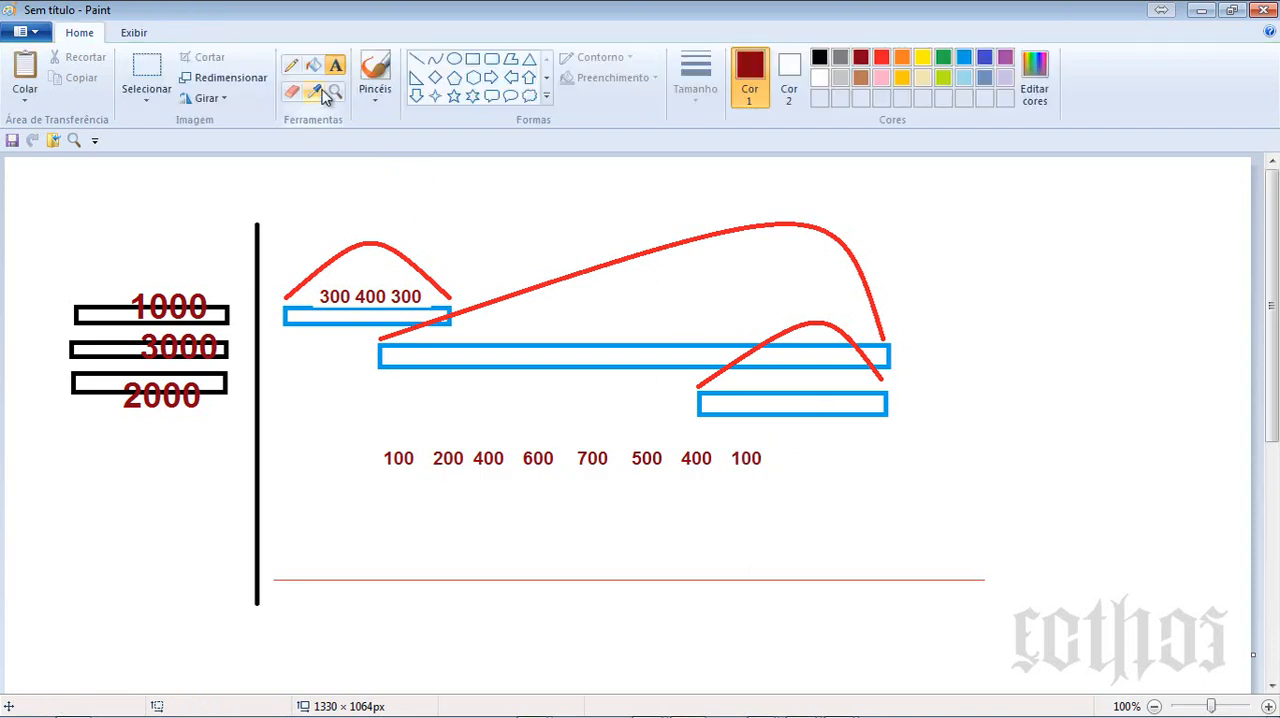
- Move the row of eight values onto the second blue bar and stretch it to about 541 px wide to span the bar
click(146, 70)
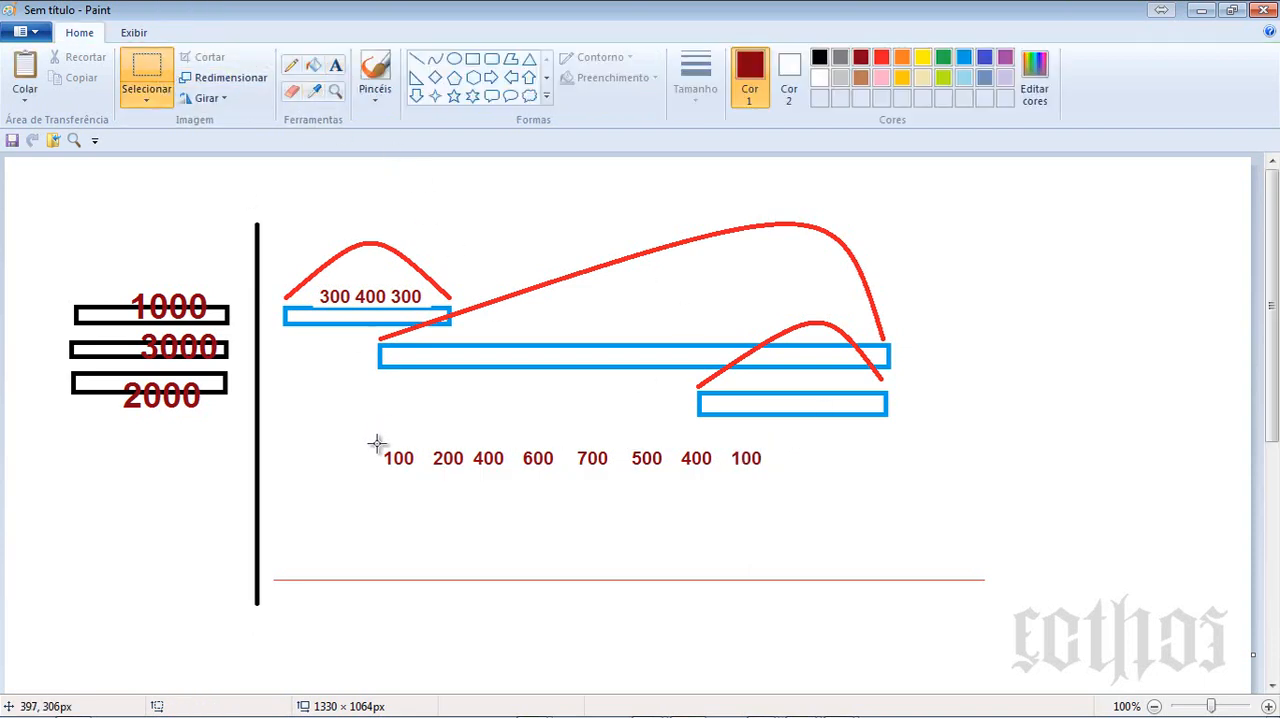
drag(376, 443, 783, 472)
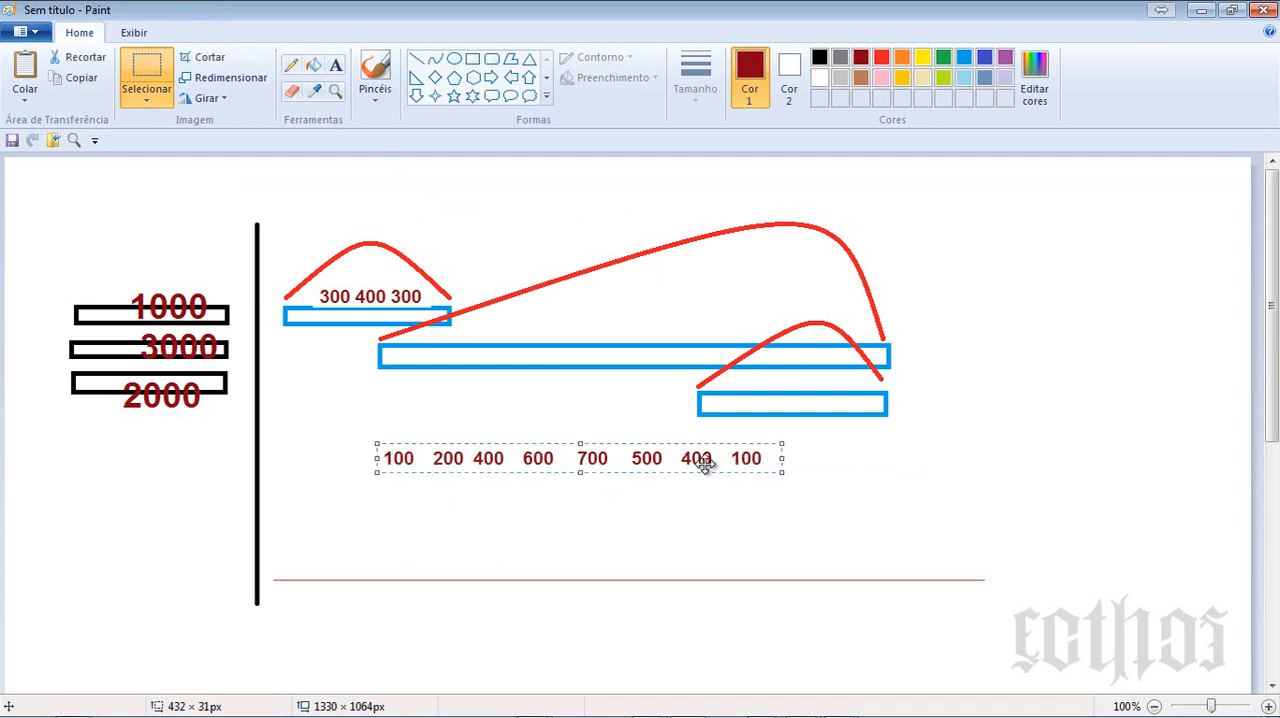
drag(705, 462, 778, 358)
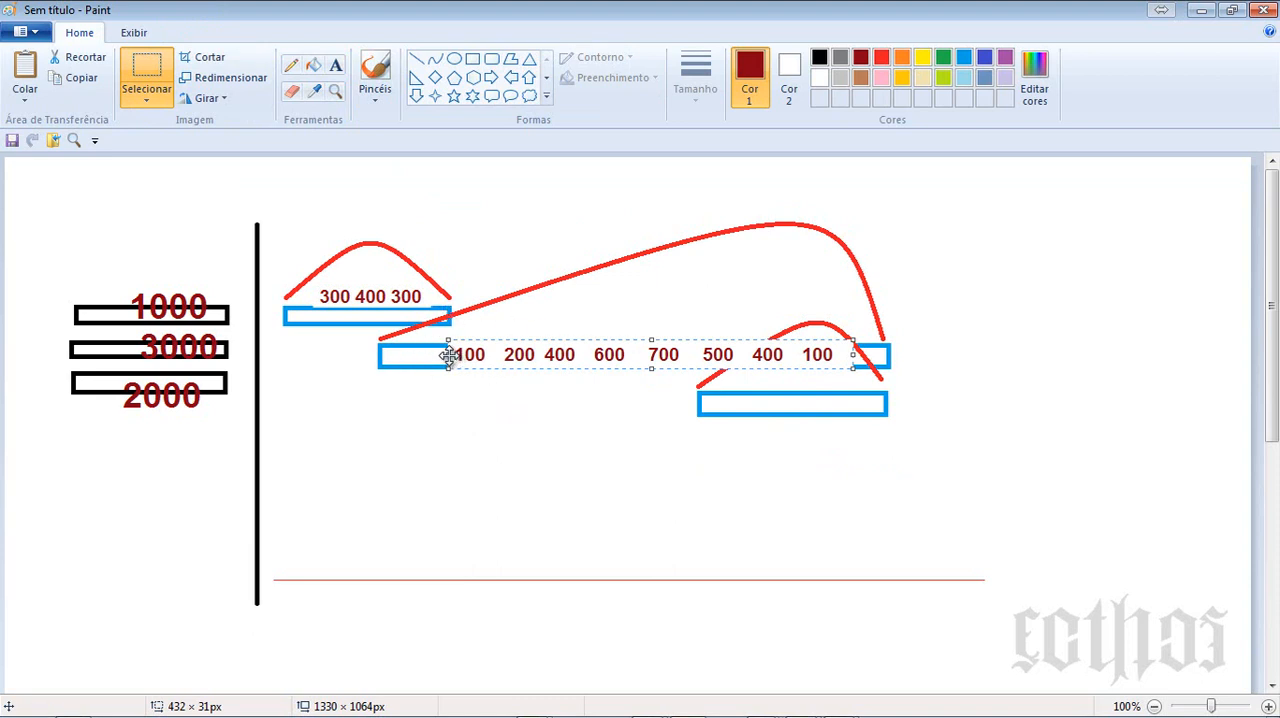
drag(444, 354, 380, 354)
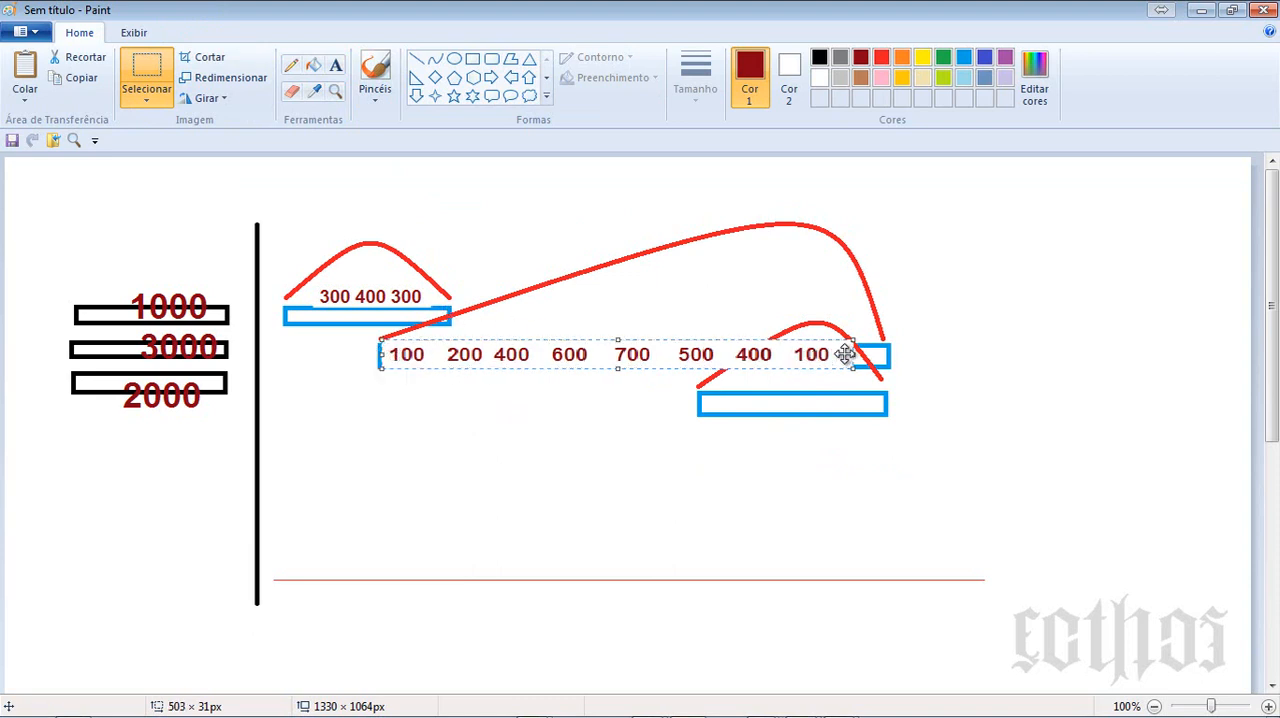
drag(856, 353, 889, 354)
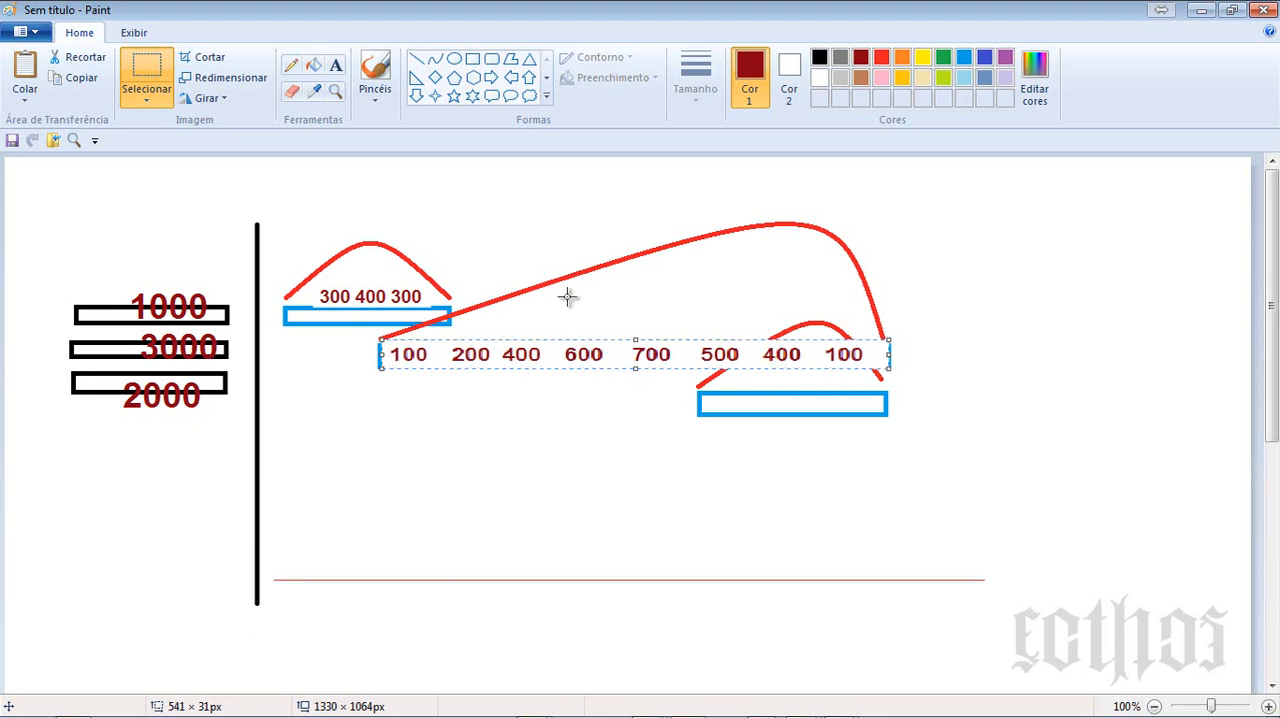
- Draw three thick dark red vertical lines down through the first bar's 400 and the second bar's 100 and 200
click(416, 59)
drag(408, 250, 407, 510)
drag(370, 275, 369, 482)
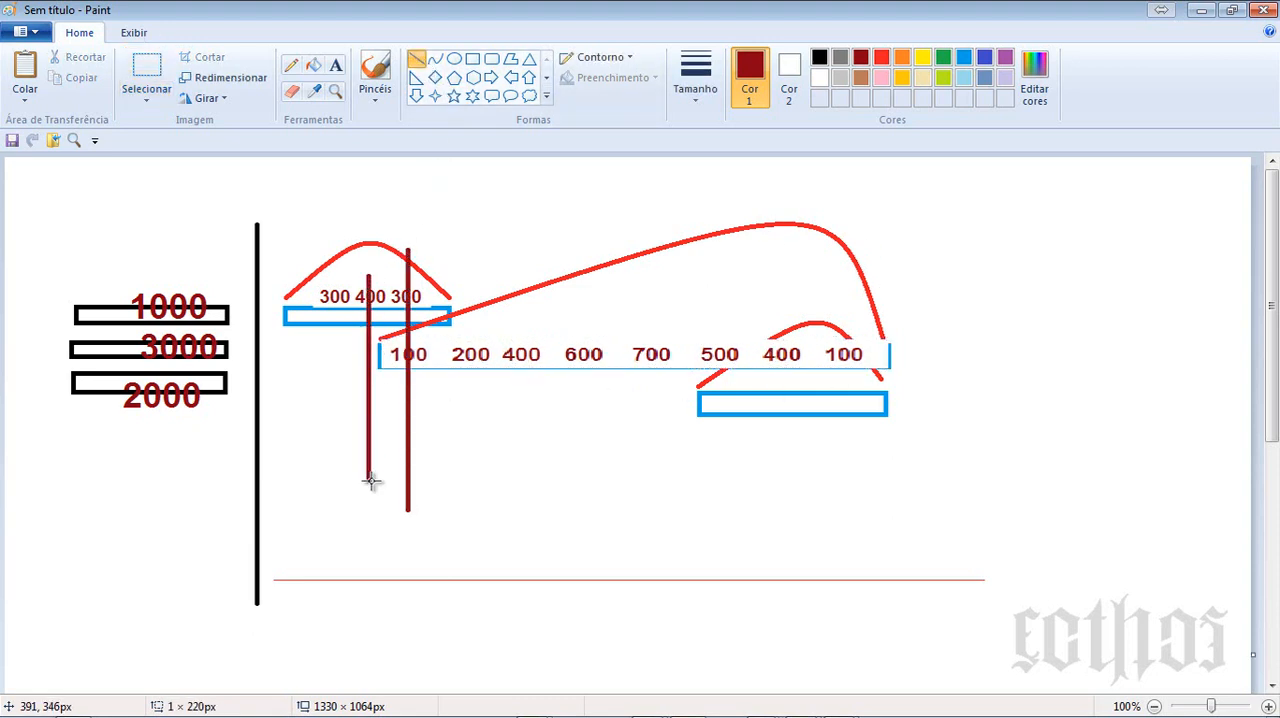
drag(471, 338, 471, 440)
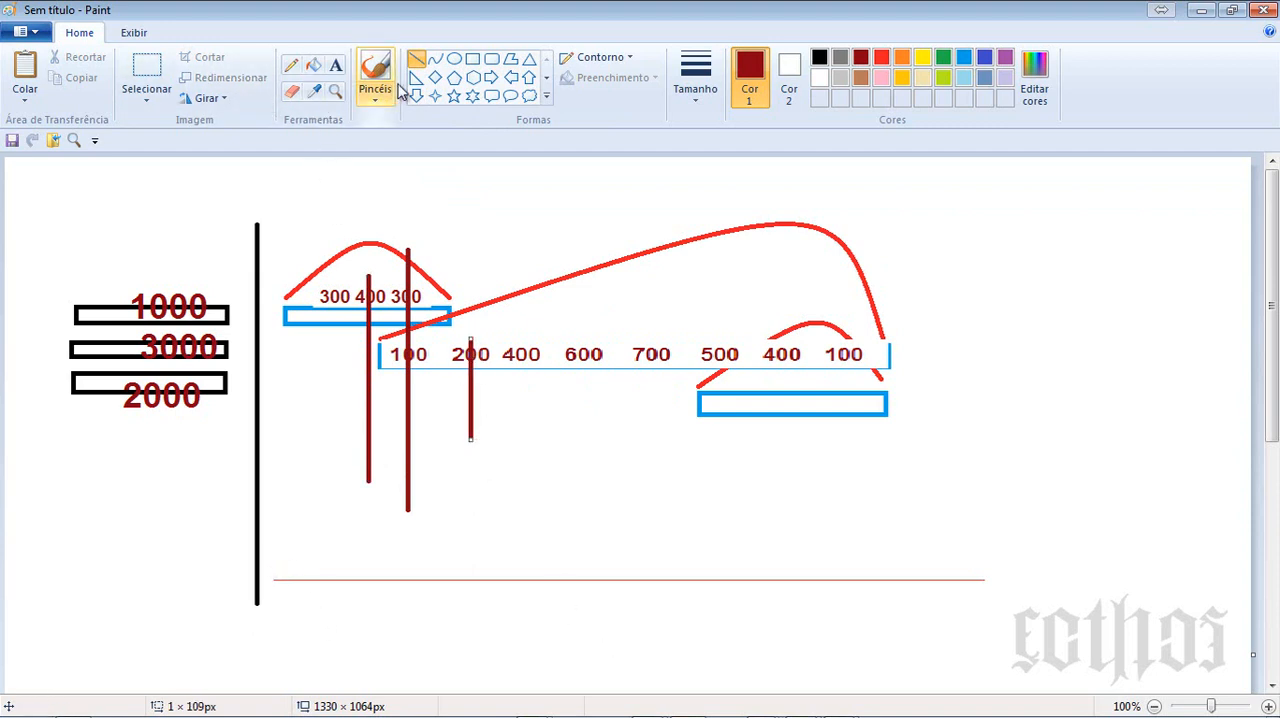
- Draw a dark red rectangle about 696 × 19 px around the thin red horizontal line below the bars
click(472, 58)
mouse_move(266, 571)
mouse_down()
mouse_move(943, 586)
mouse_move(920, 588)
mouse_up()
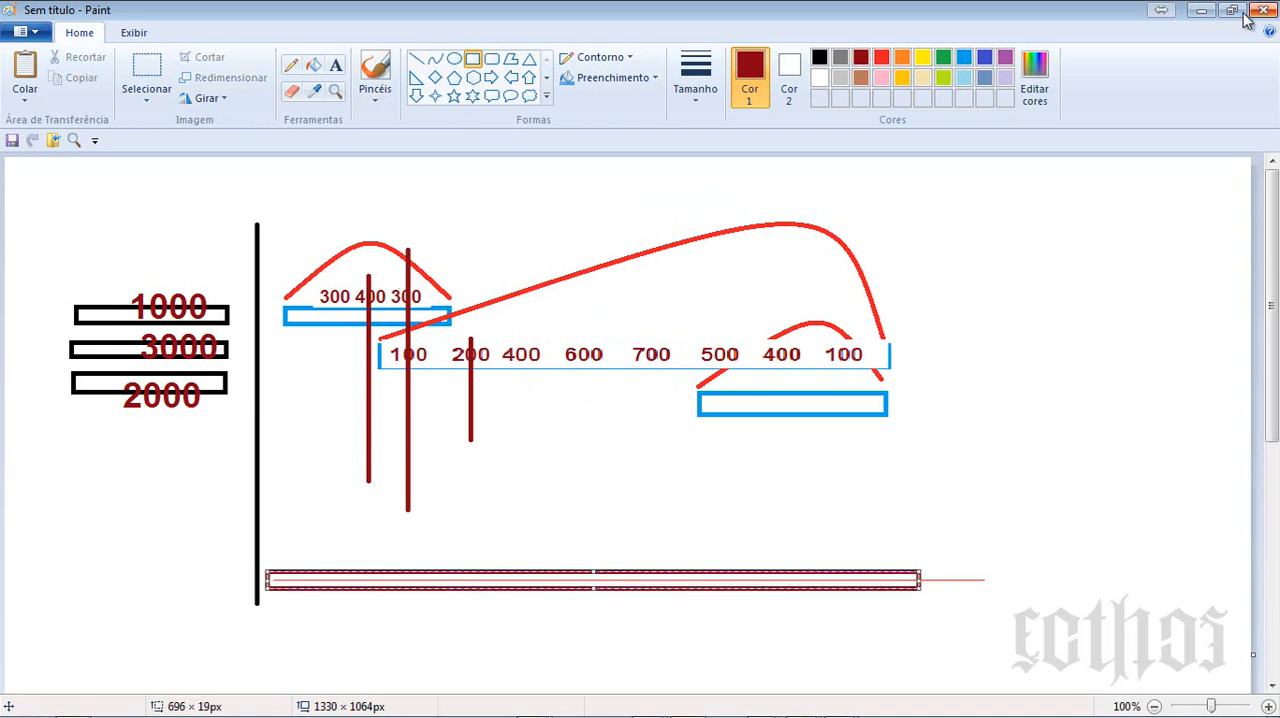
- Switch to the Word form and correct "ornamentação" to "orcamentação" in the first line of the E8.1.2 answer
click(1201, 10)
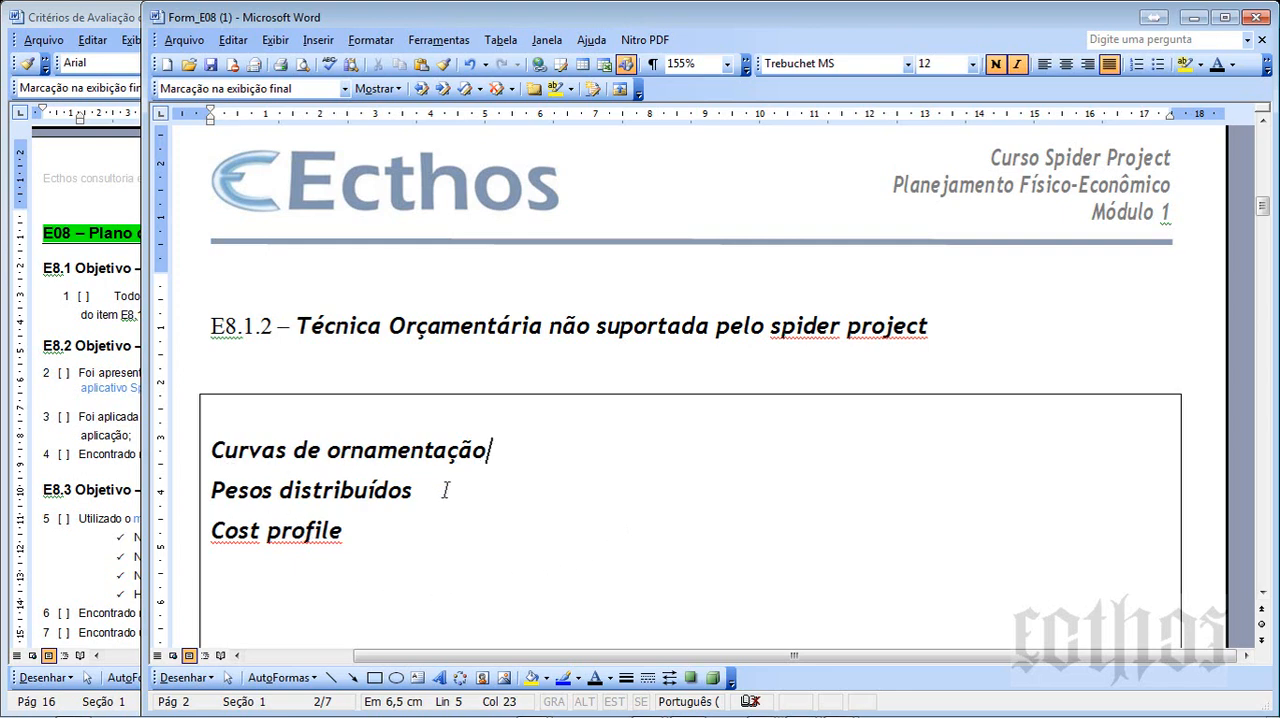
drag(352, 455, 365, 455)
text(ç)
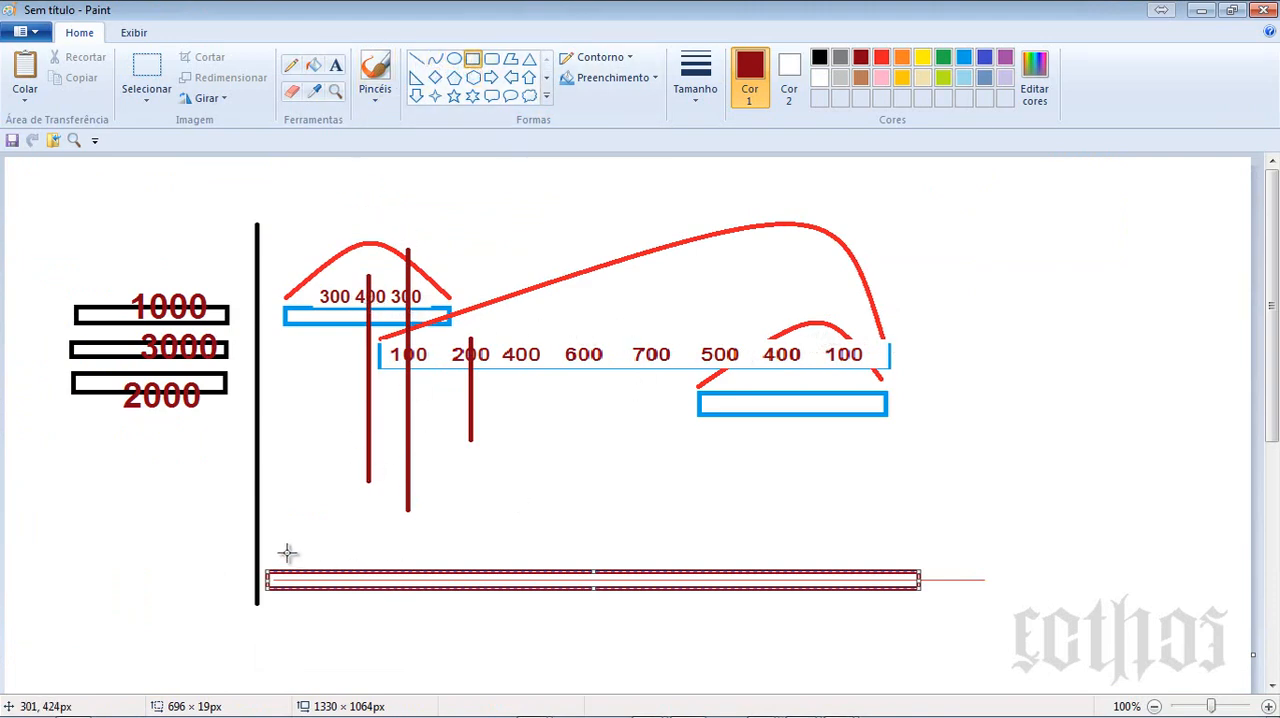
- Switch back to Paint and draw a red rectangle about 204 × 18 px just below the third blue bar
click(291, 521)
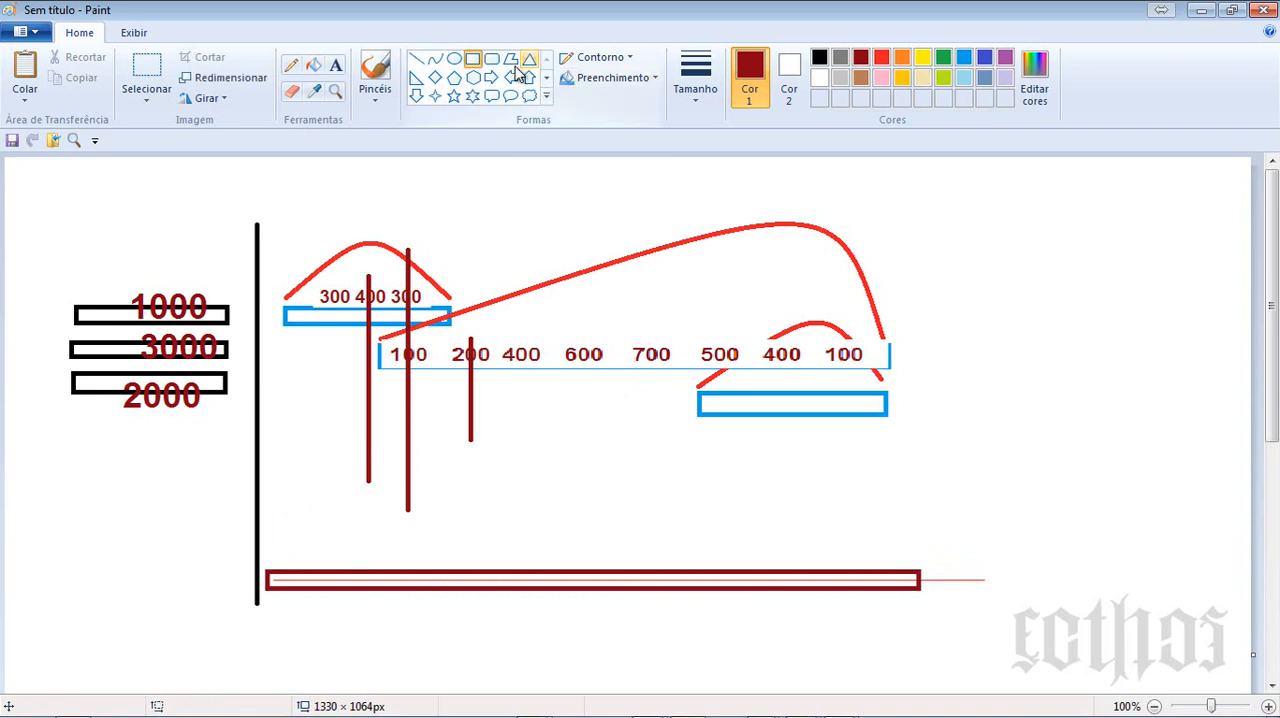
click(882, 58)
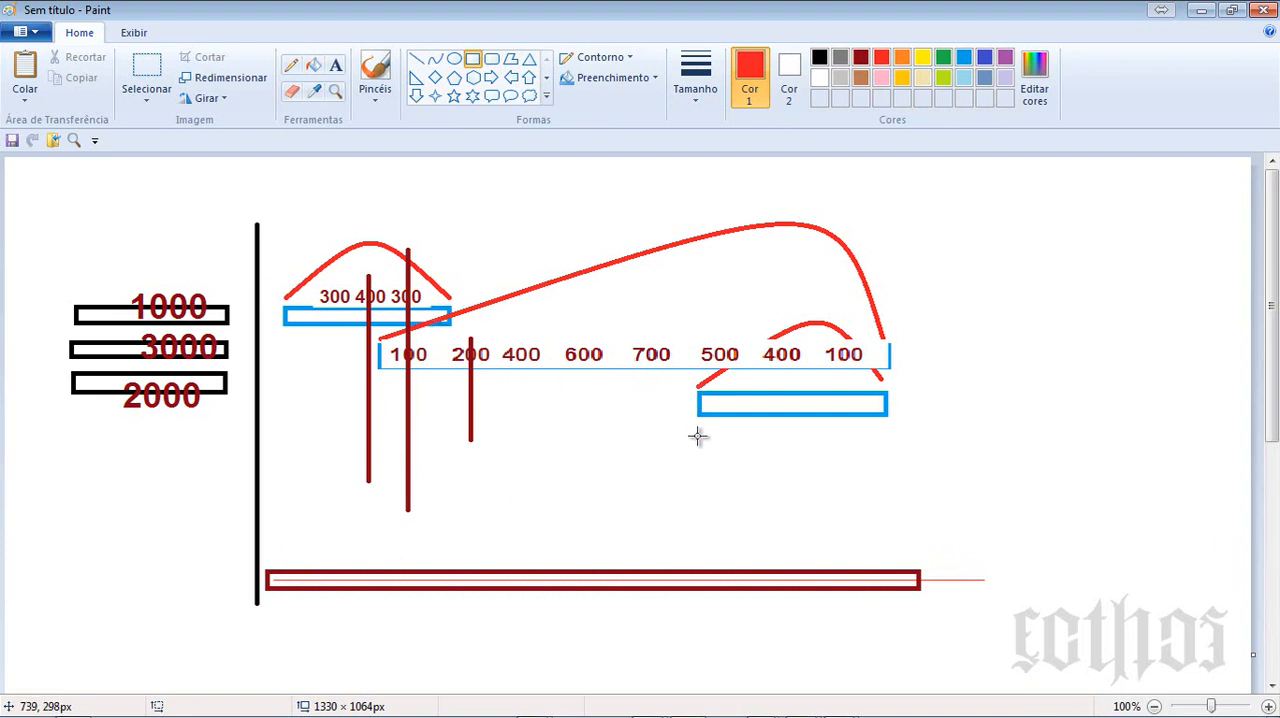
drag(698, 428, 889, 444)
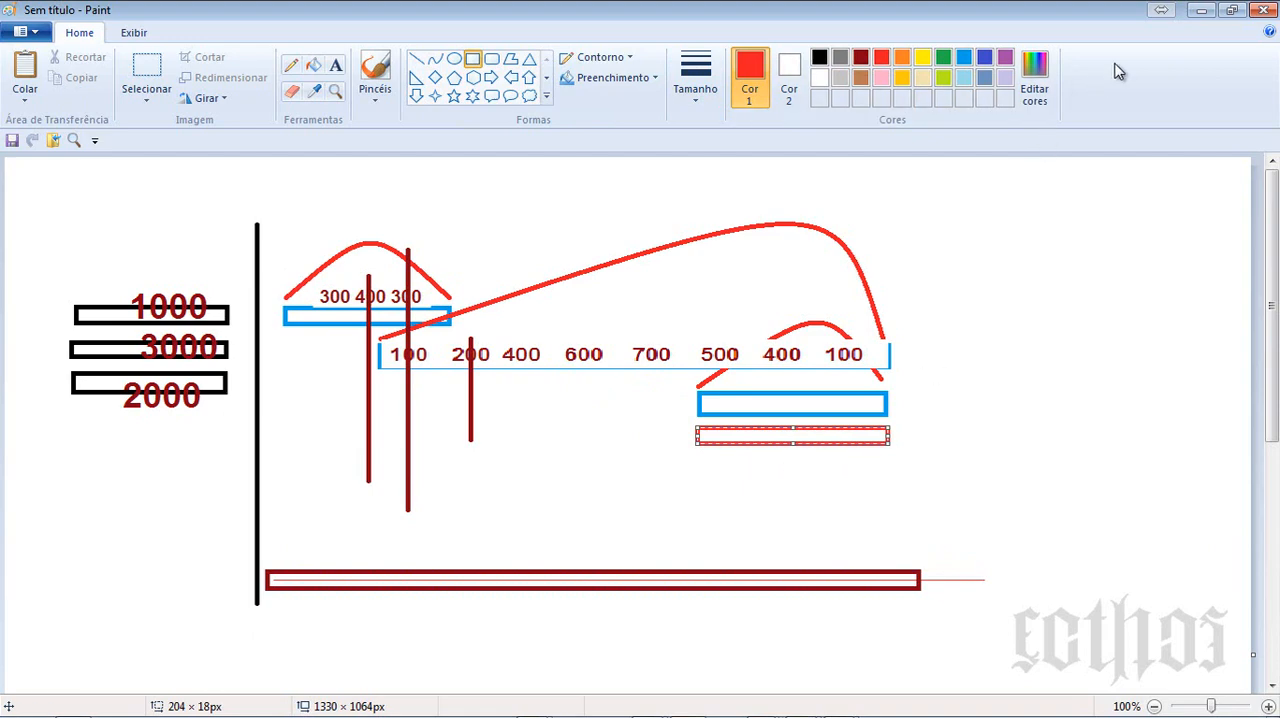
- Switch to the Word form and review the E8.1.2 answer box through to the E8.2.1 resource levelling heading
click(1201, 10)
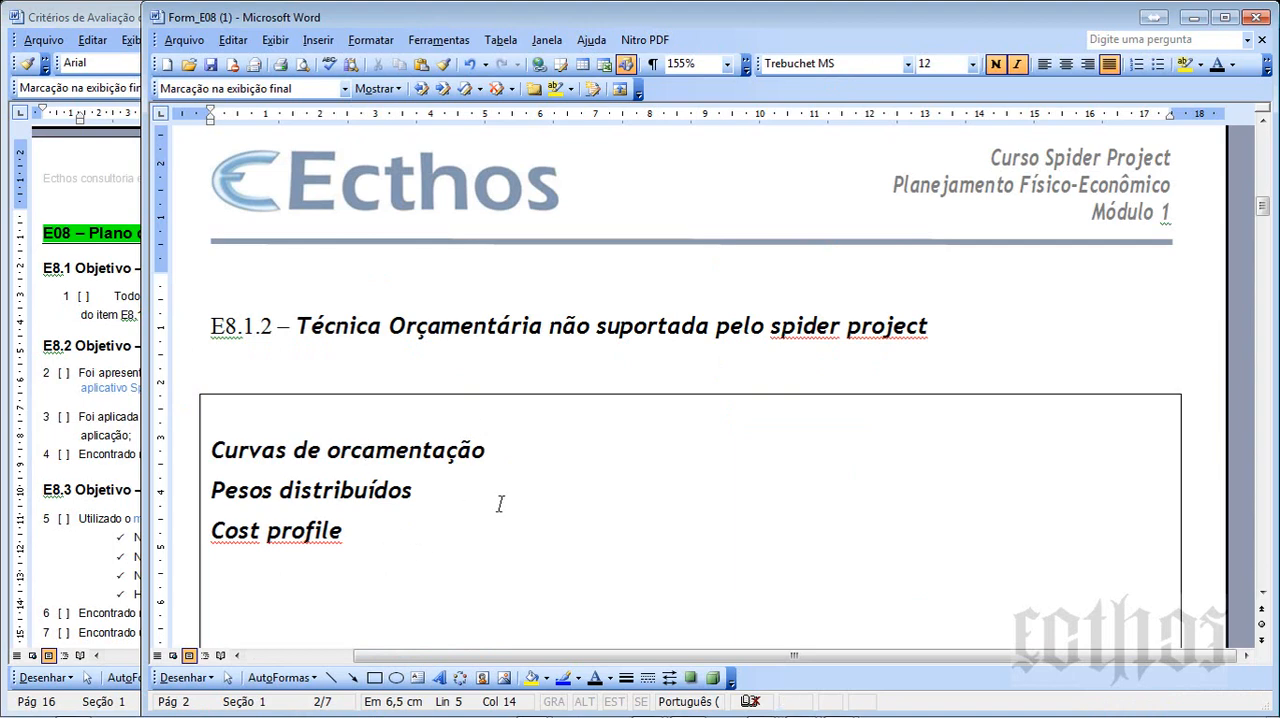
click(420, 541)
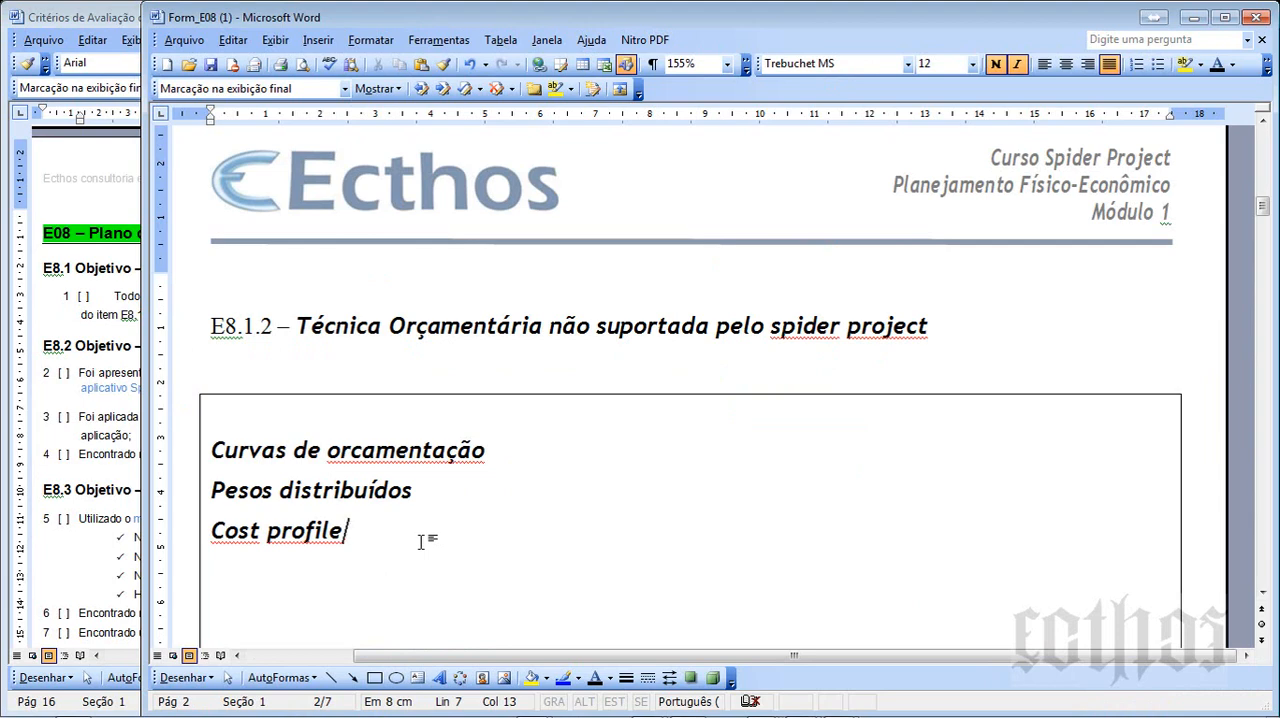
scroll(421, 541, down, 10)
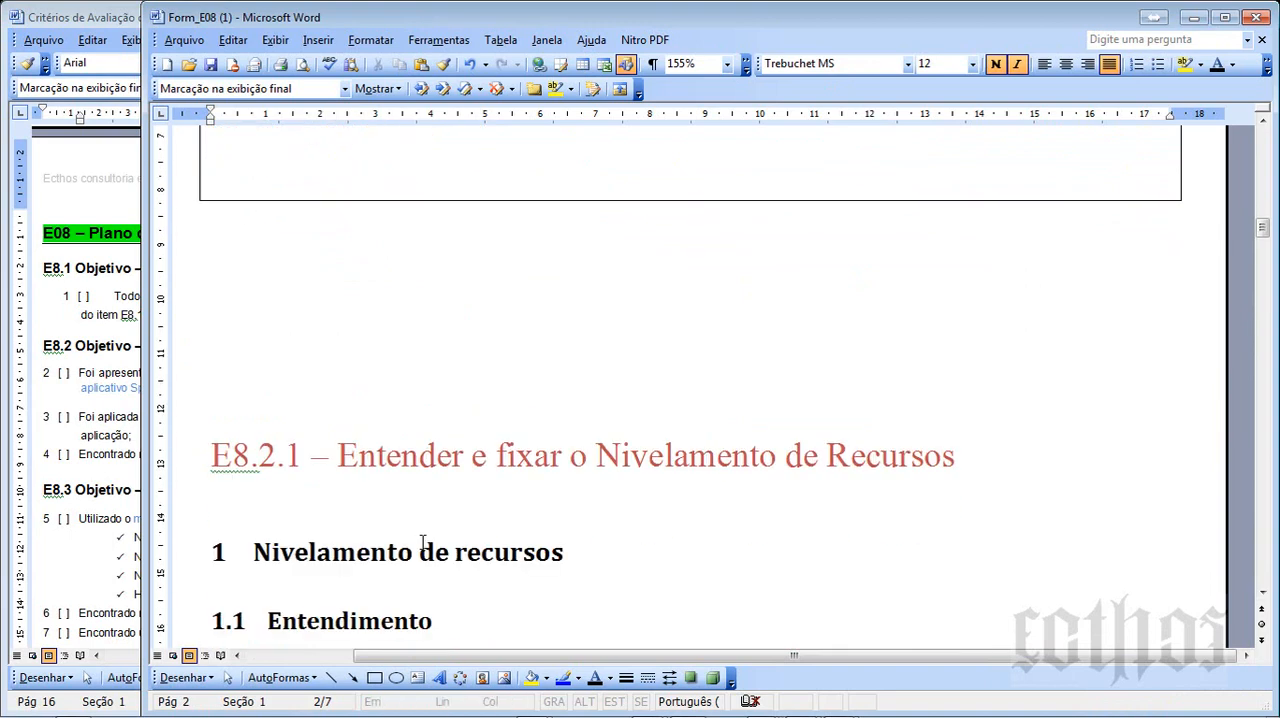
scroll(422, 542, up, 10)
scroll(418, 542, down, 1)
drag(370, 548, 237, 404)
scroll(828, 547, up, 1)
click(786, 528)
scroll(786, 528, down, 10)
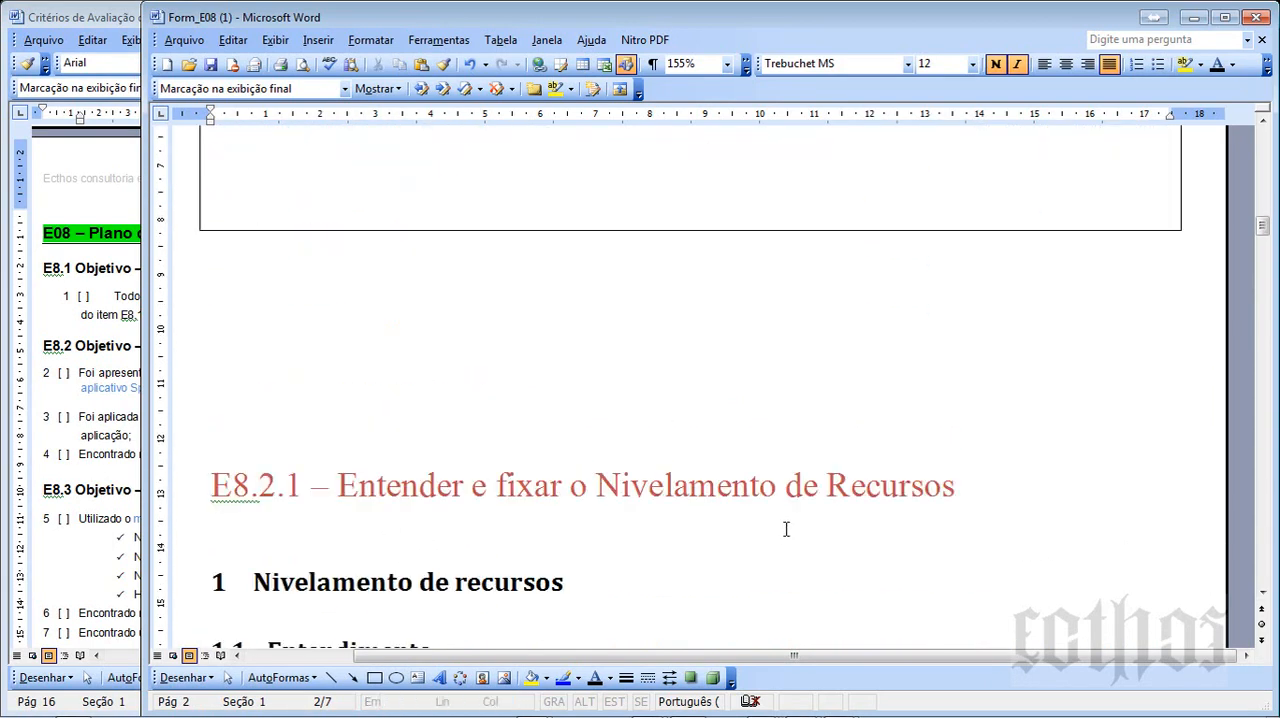
- Examine the "Quantity scheduled" and "Quantity" definitions under 1.1 Entendimento in section E8.2.1
scroll(786, 528, down, 1)
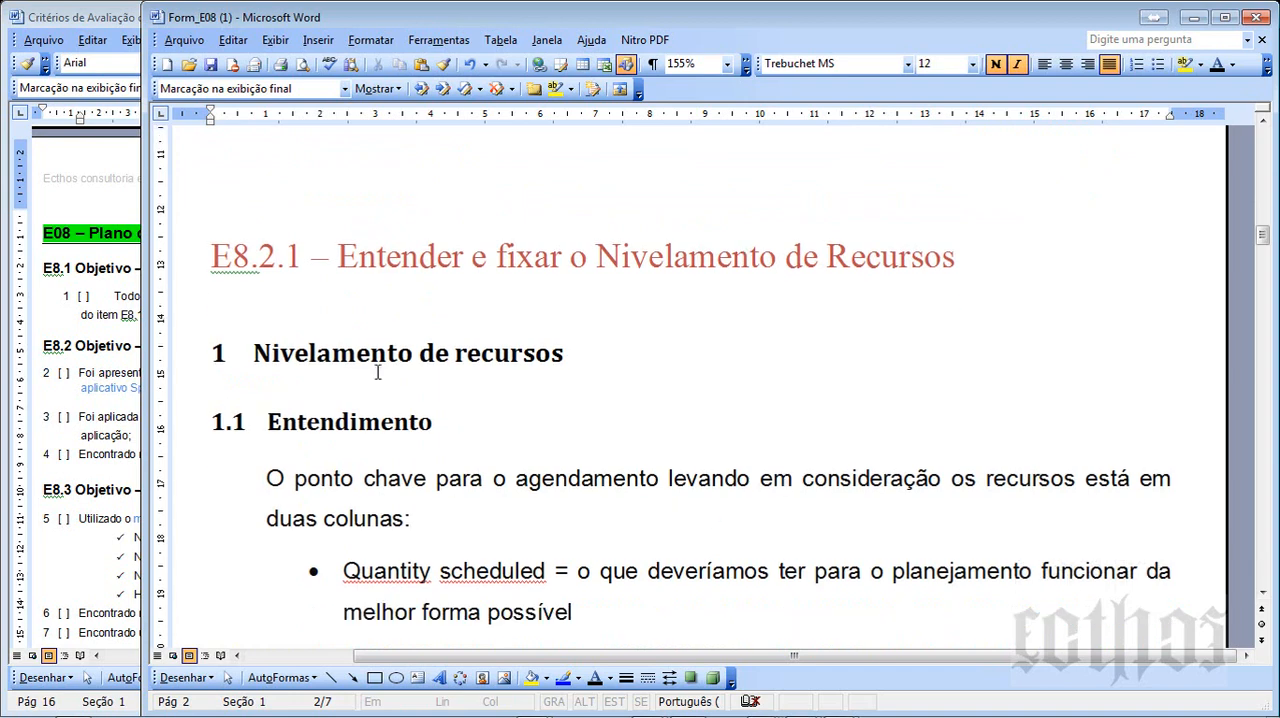
scroll(345, 363, down, 4)
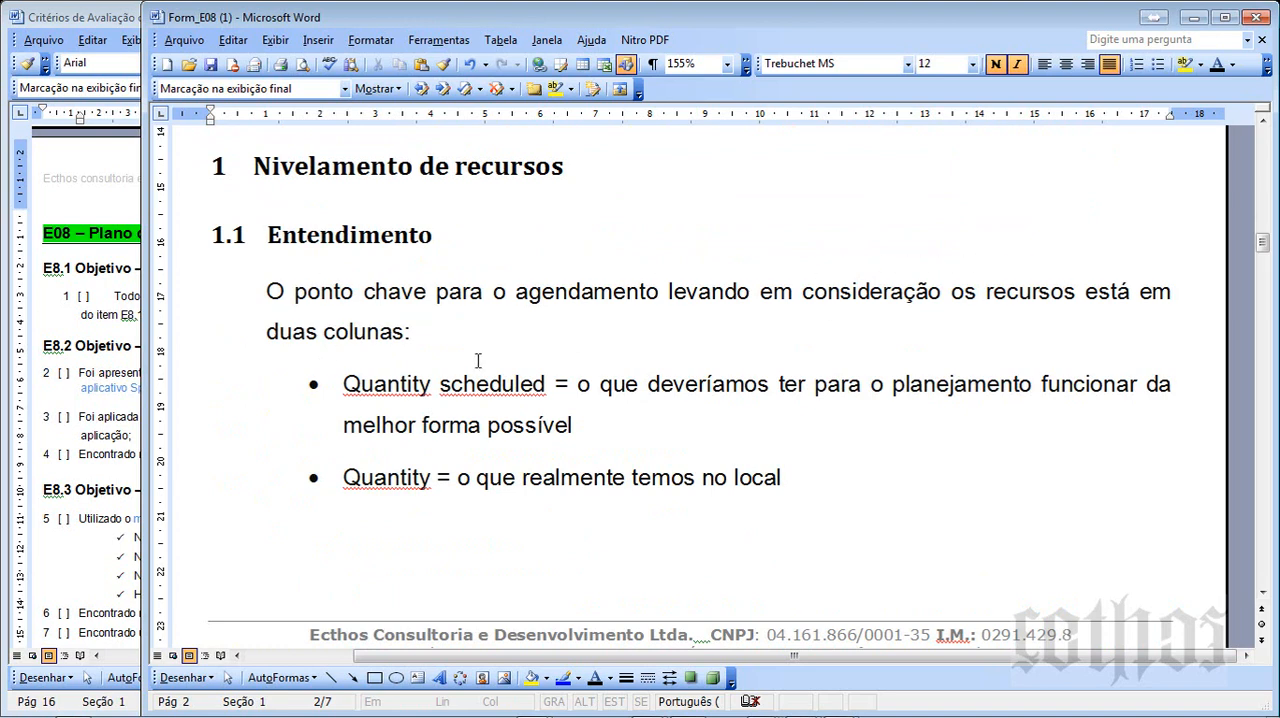
double_click(350, 378)
drag(490, 383, 630, 443)
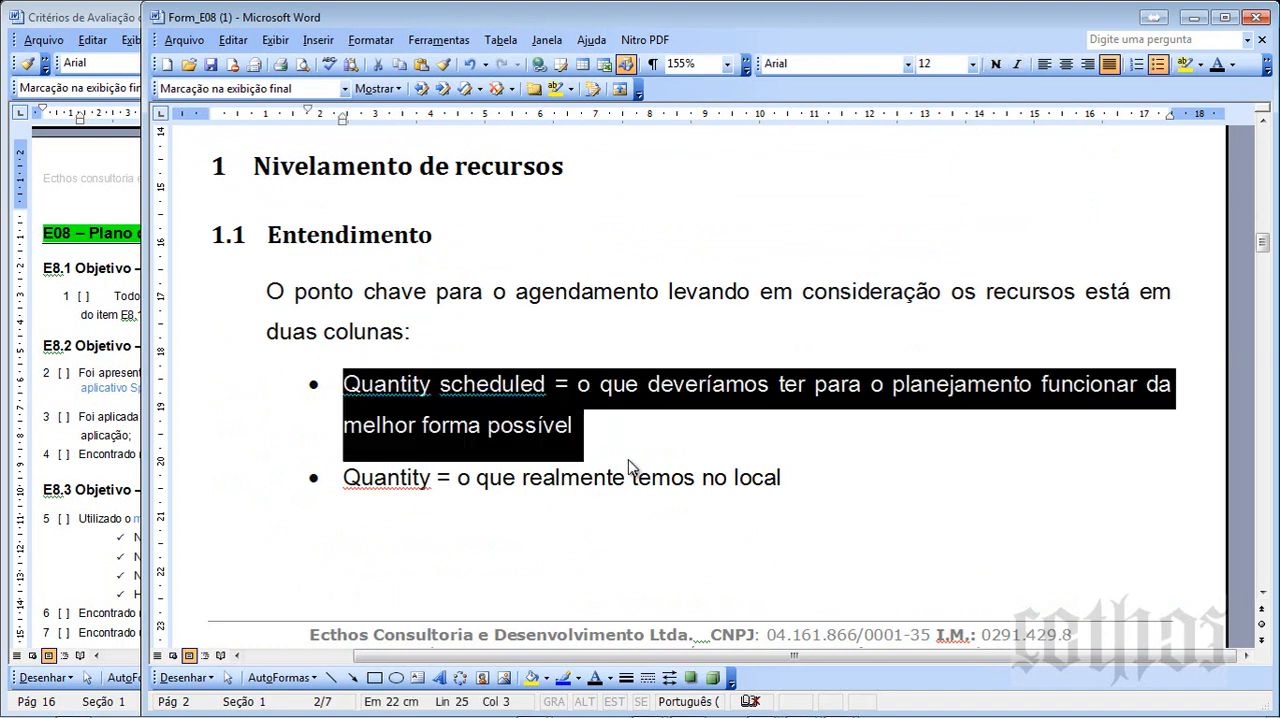
click(776, 440)
drag(344, 477, 858, 483)
click(860, 478)
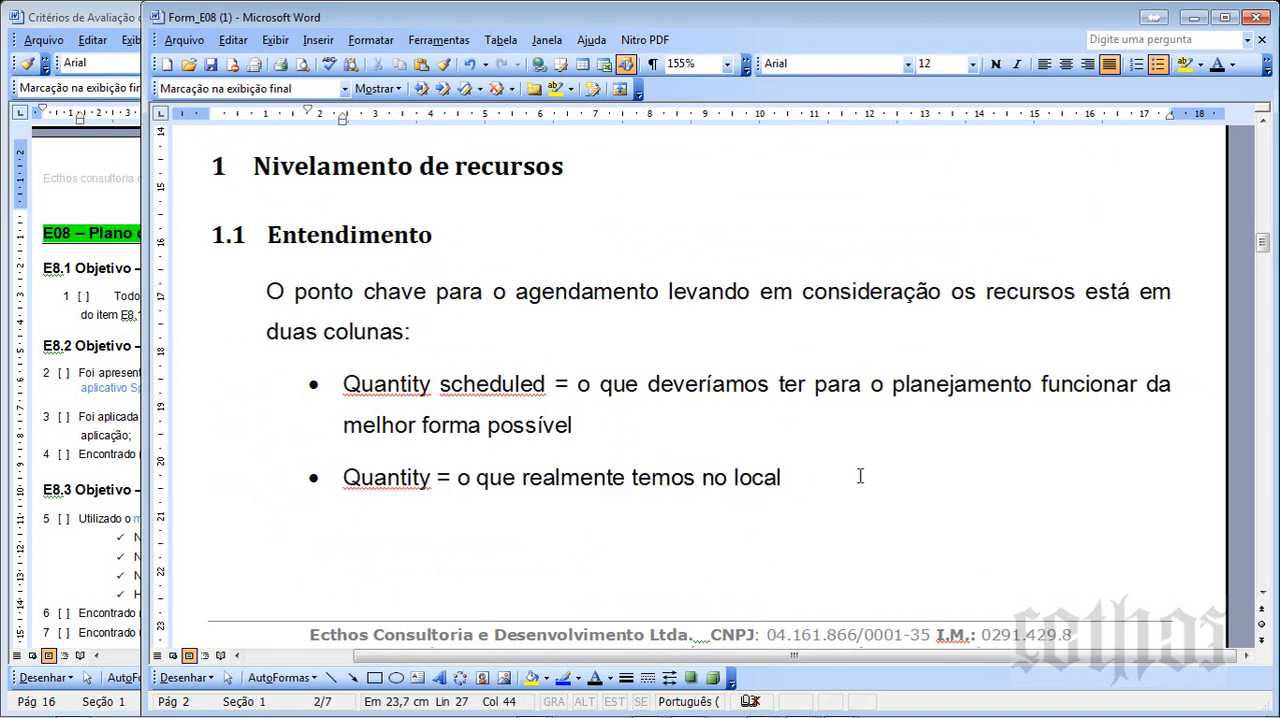
scroll(860, 477, down, 4)
scroll(860, 483, down, 3)
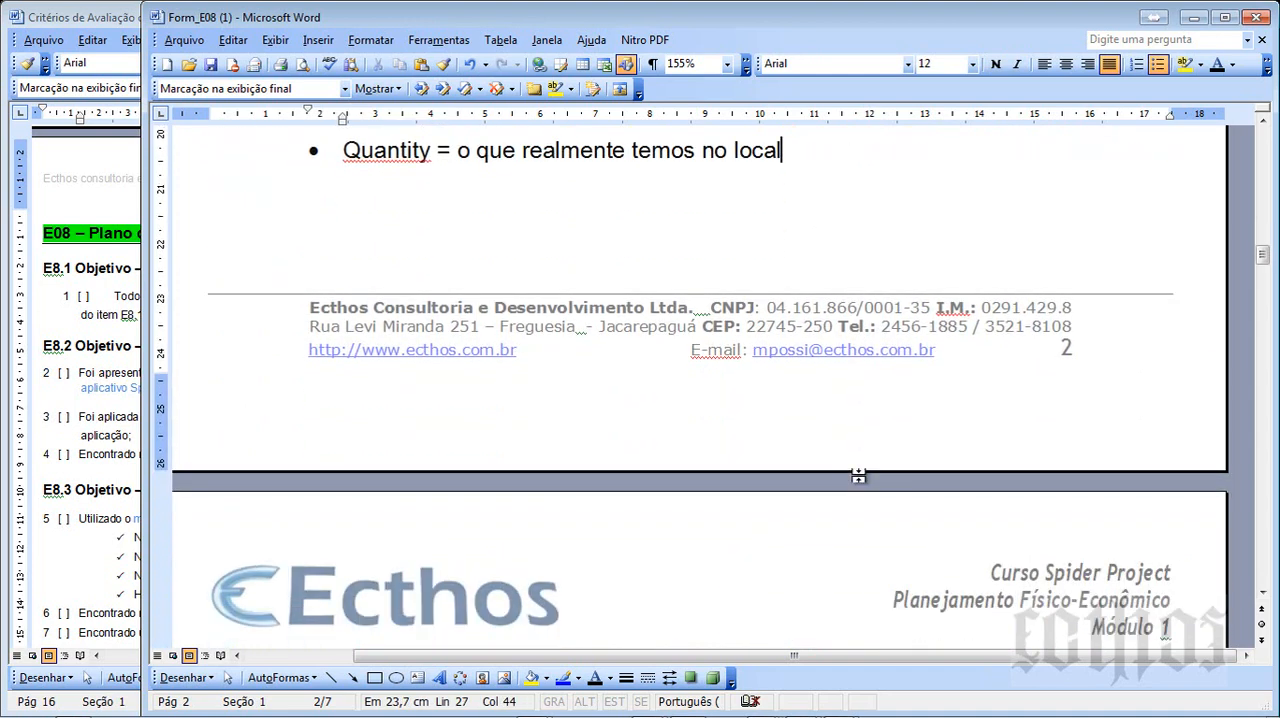
scroll(858, 477, up, 6)
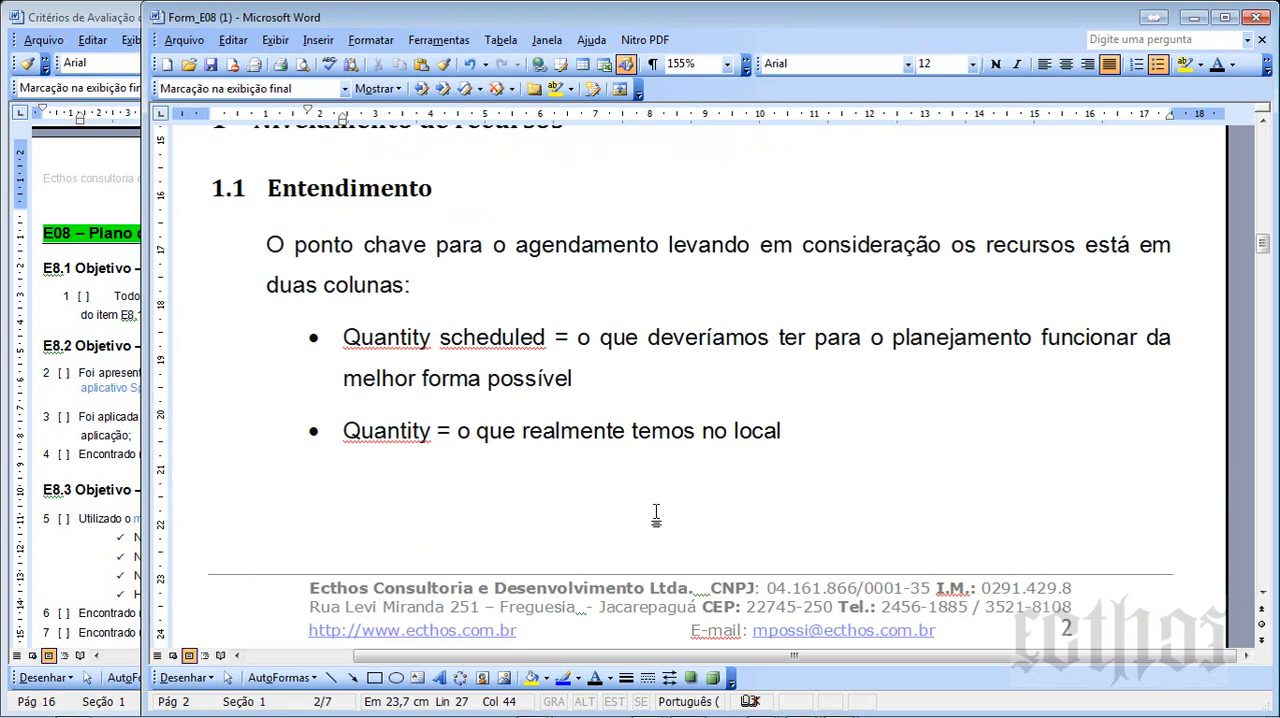
- Switch to the WinRAR archive, open PM_E83.008 (1).sprj in Spider Project and maximize its Activity Gantt window
mouse_move(420, 716)
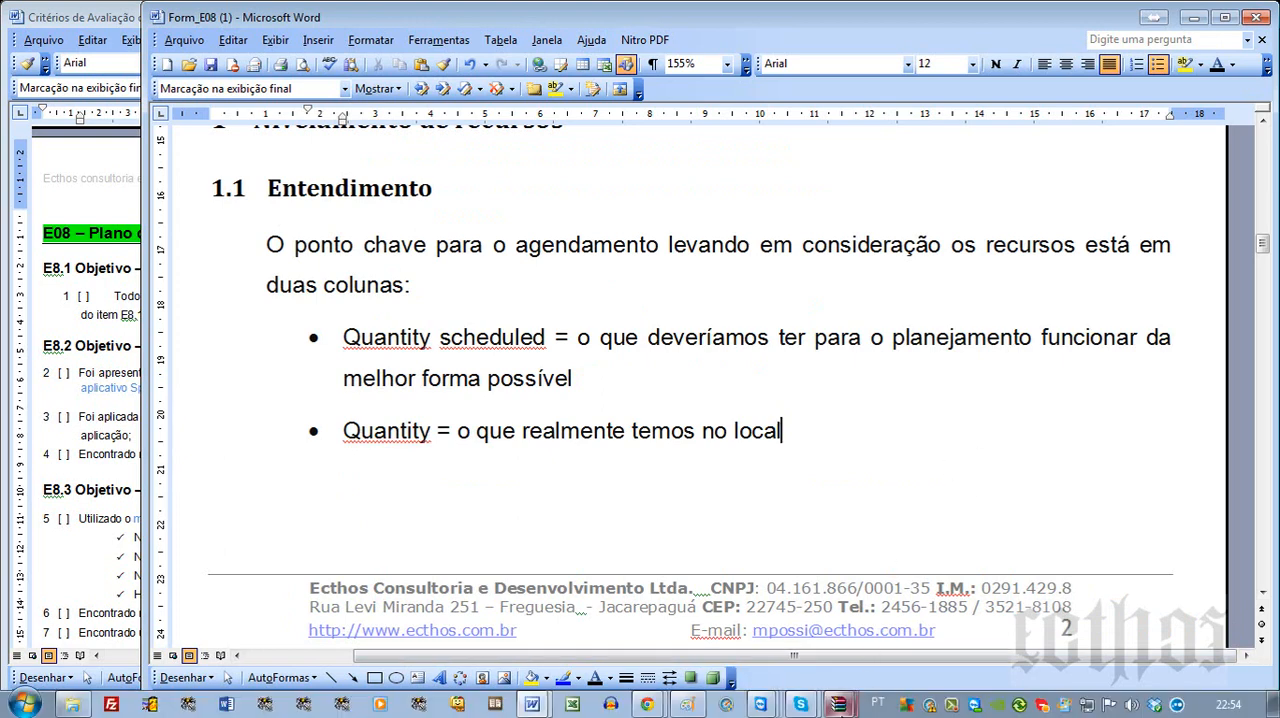
mouse_move(840, 706)
click(799, 641)
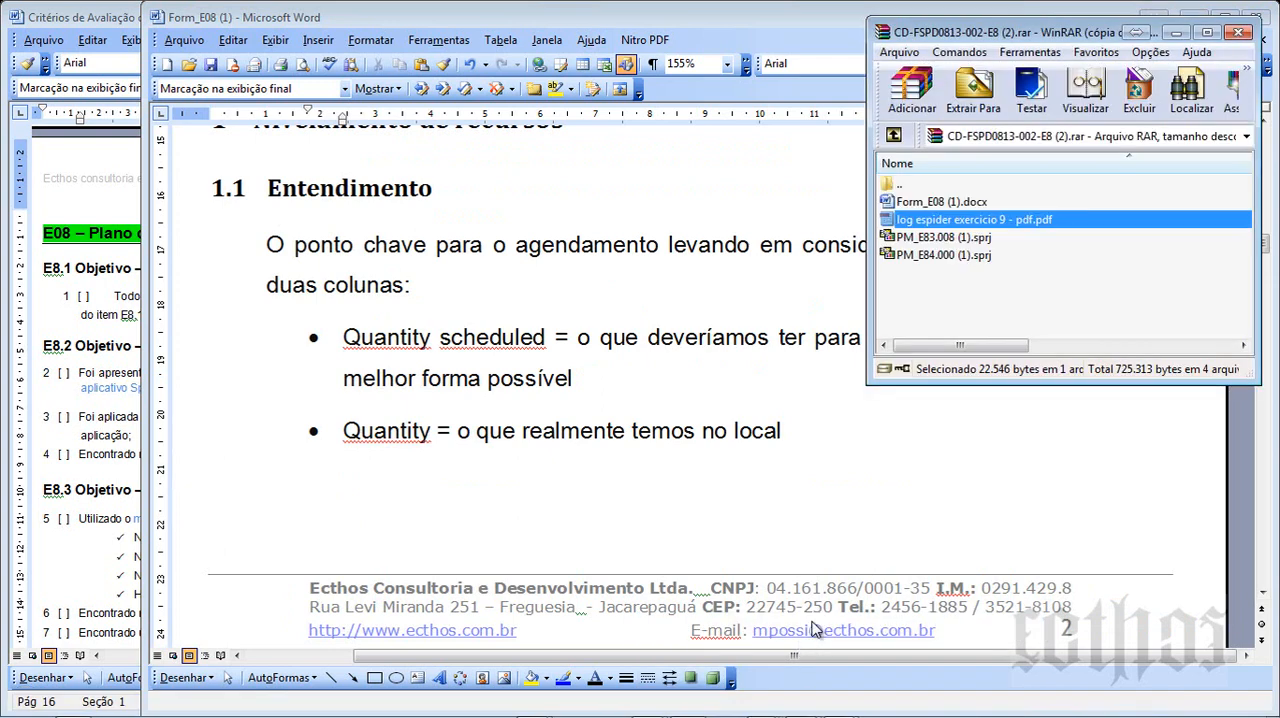
click(959, 241)
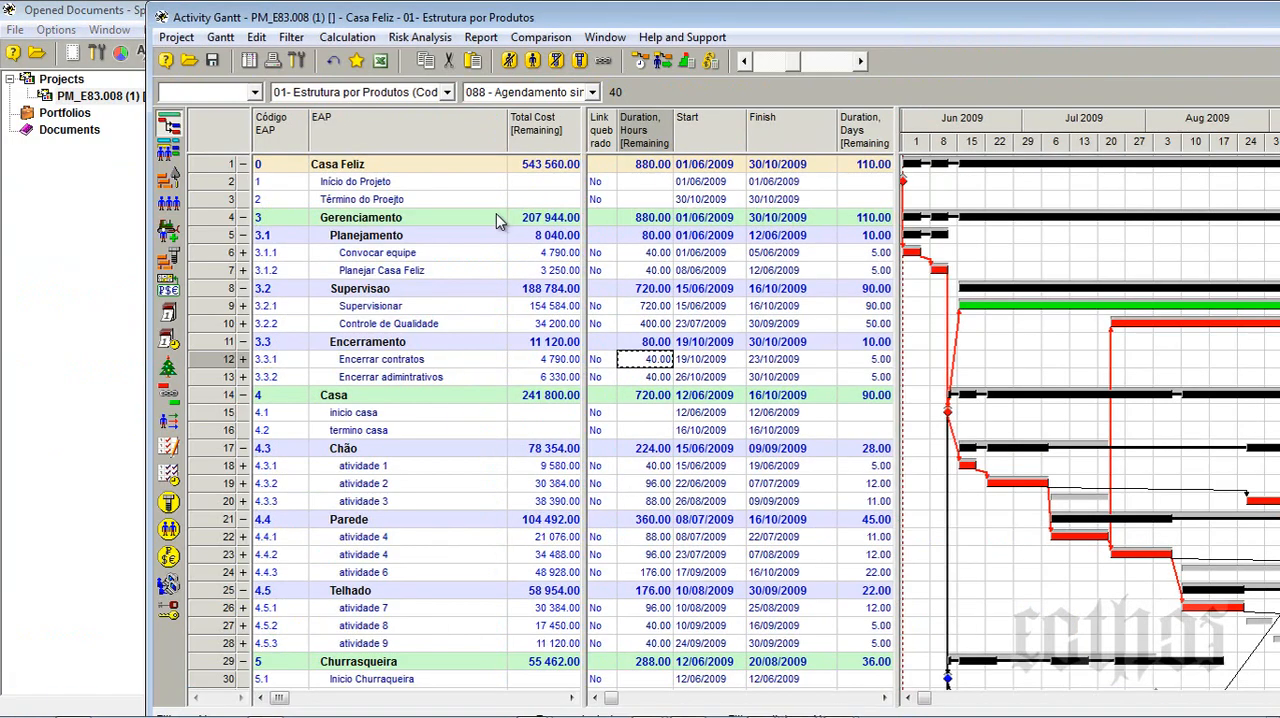
double_click(316, 18)
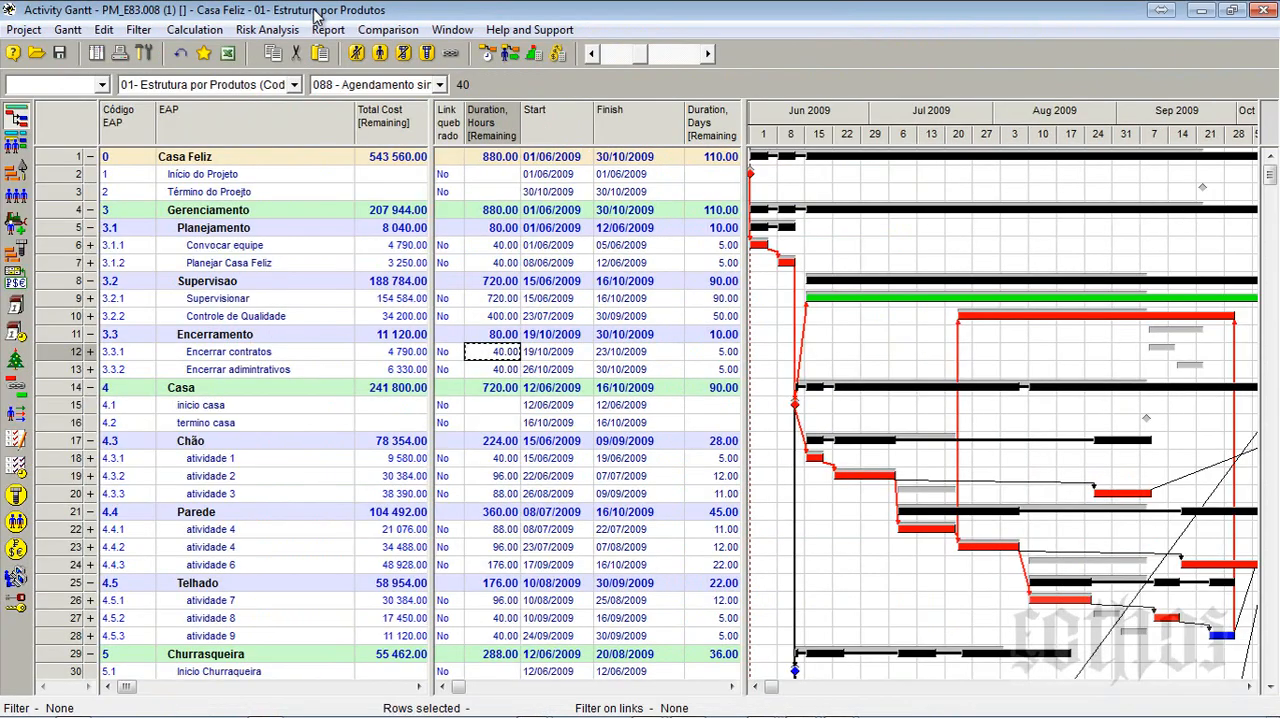
- Open the Resources table and compare Quantity [Scheduled] with Quantity for Recurso Humano 01, 02 and 03
click(16, 200)
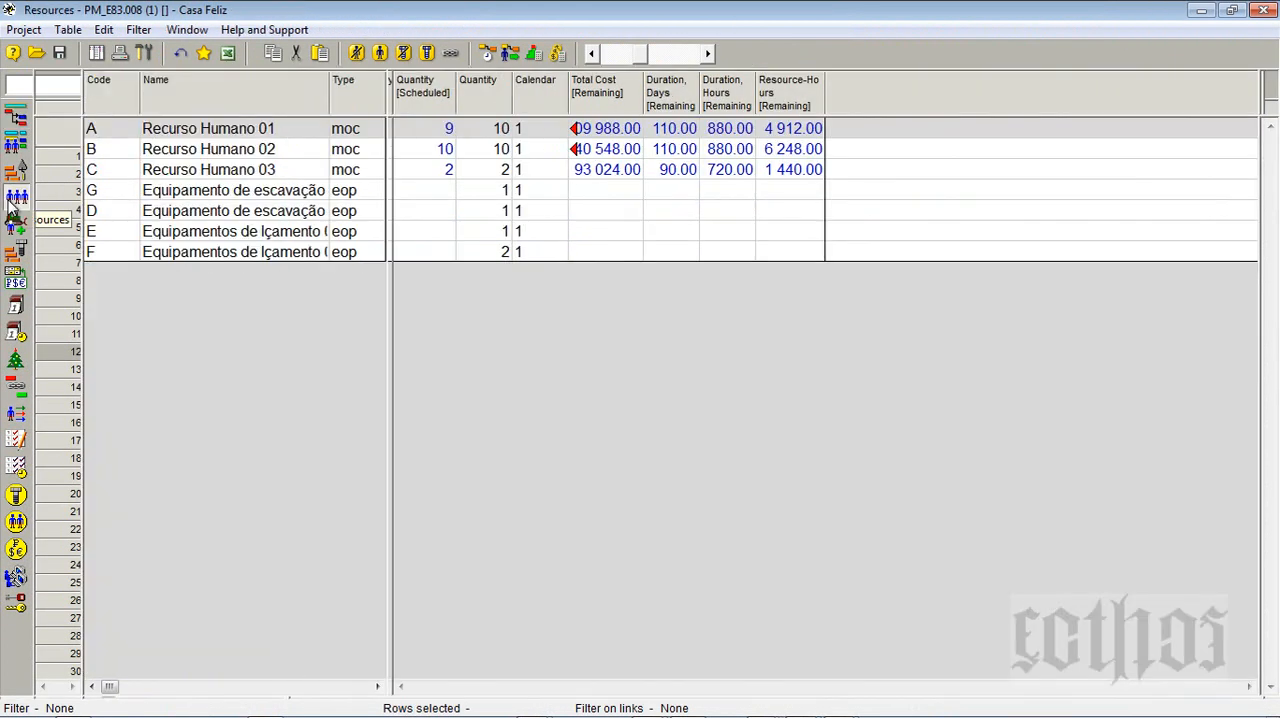
click(435, 130)
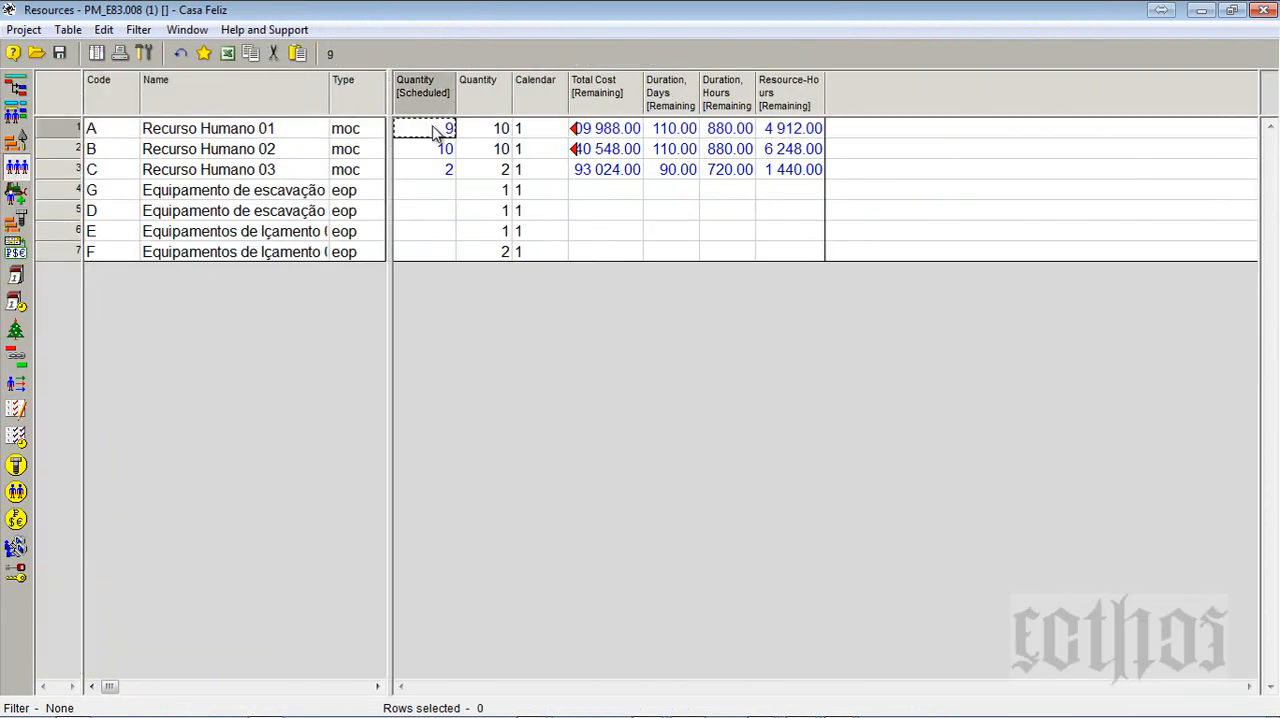
click(437, 152)
click(438, 172)
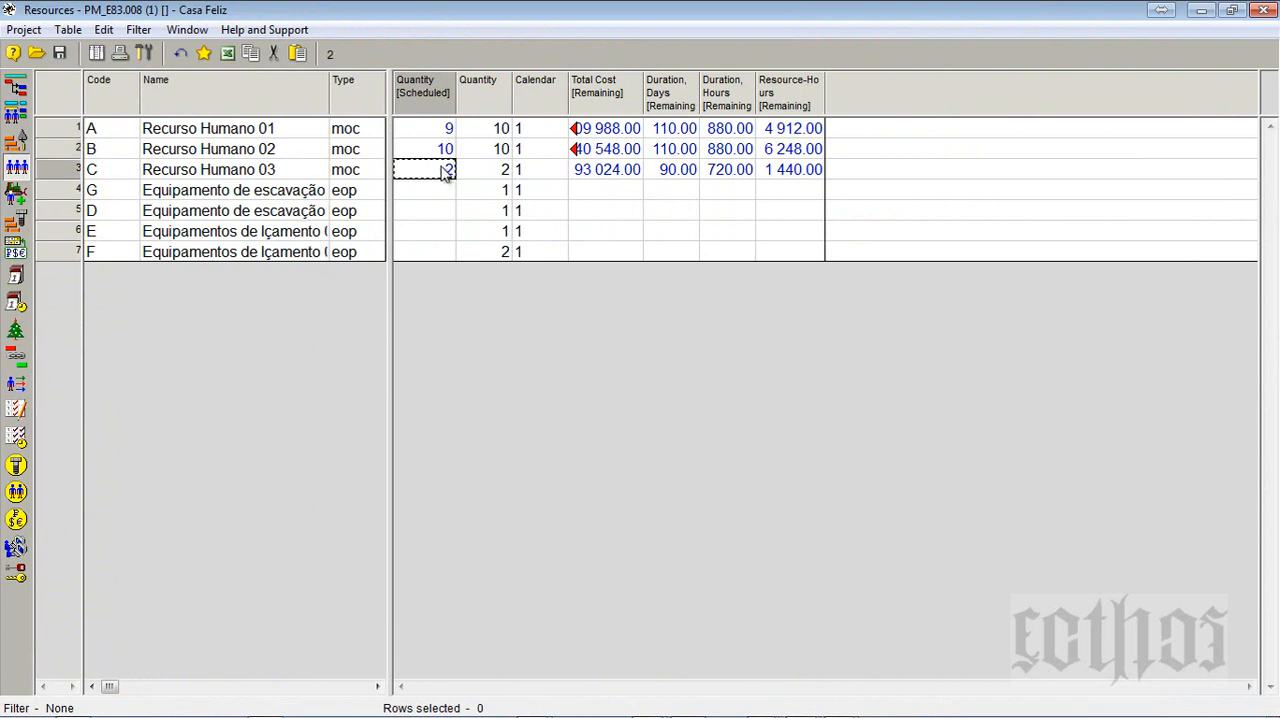
click(494, 129)
click(498, 150)
click(493, 172)
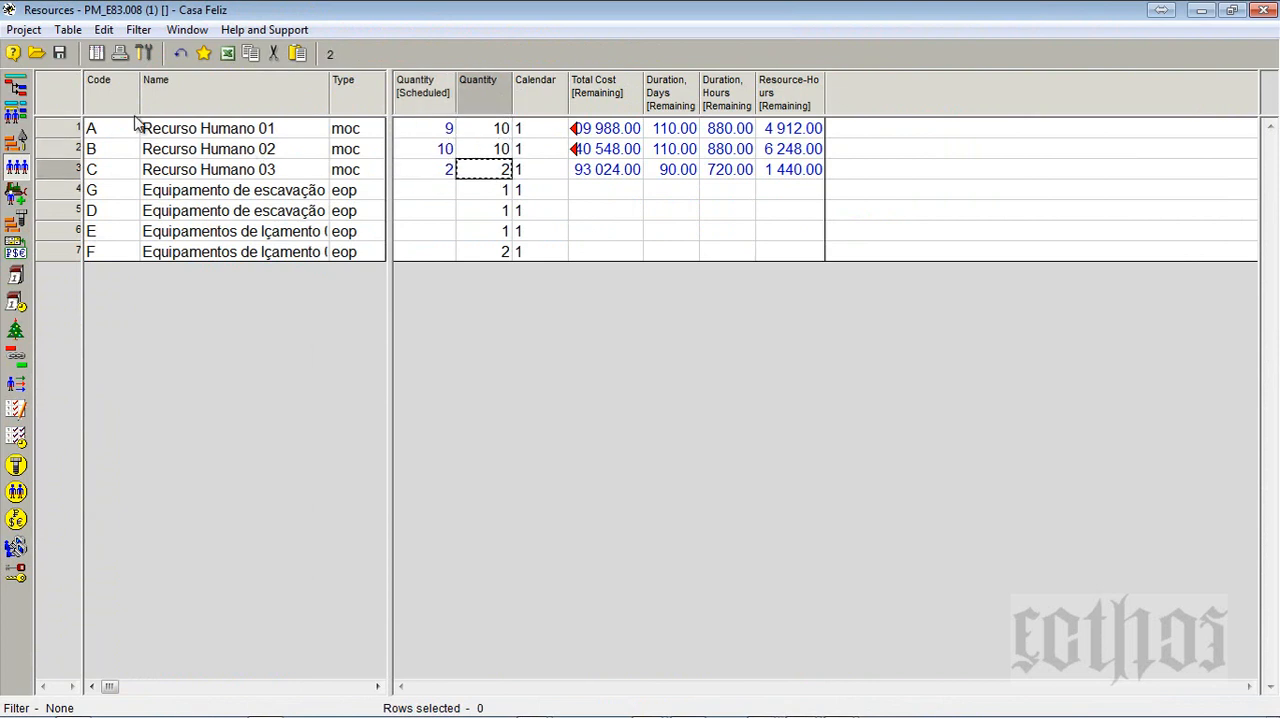
- Return to the Activity Gantt and recalculate the Casa Feliz project schedule
click(28, 92)
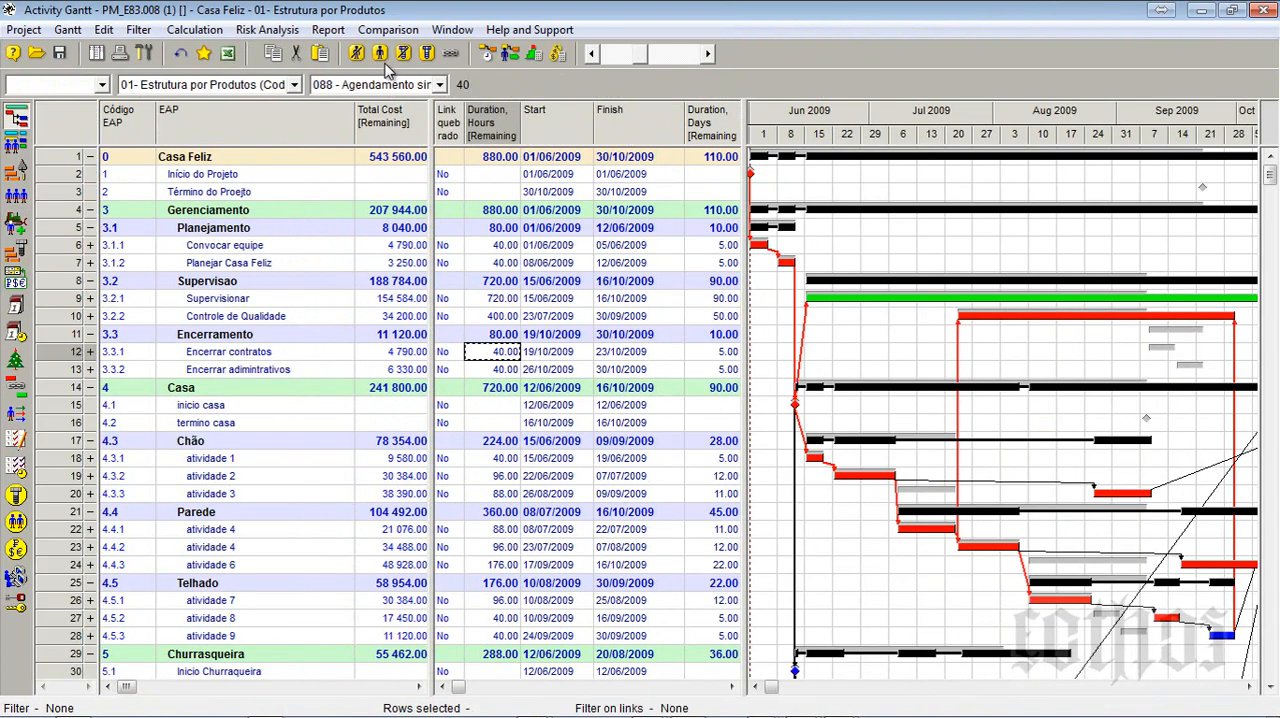
click(485, 54)
key(Return)
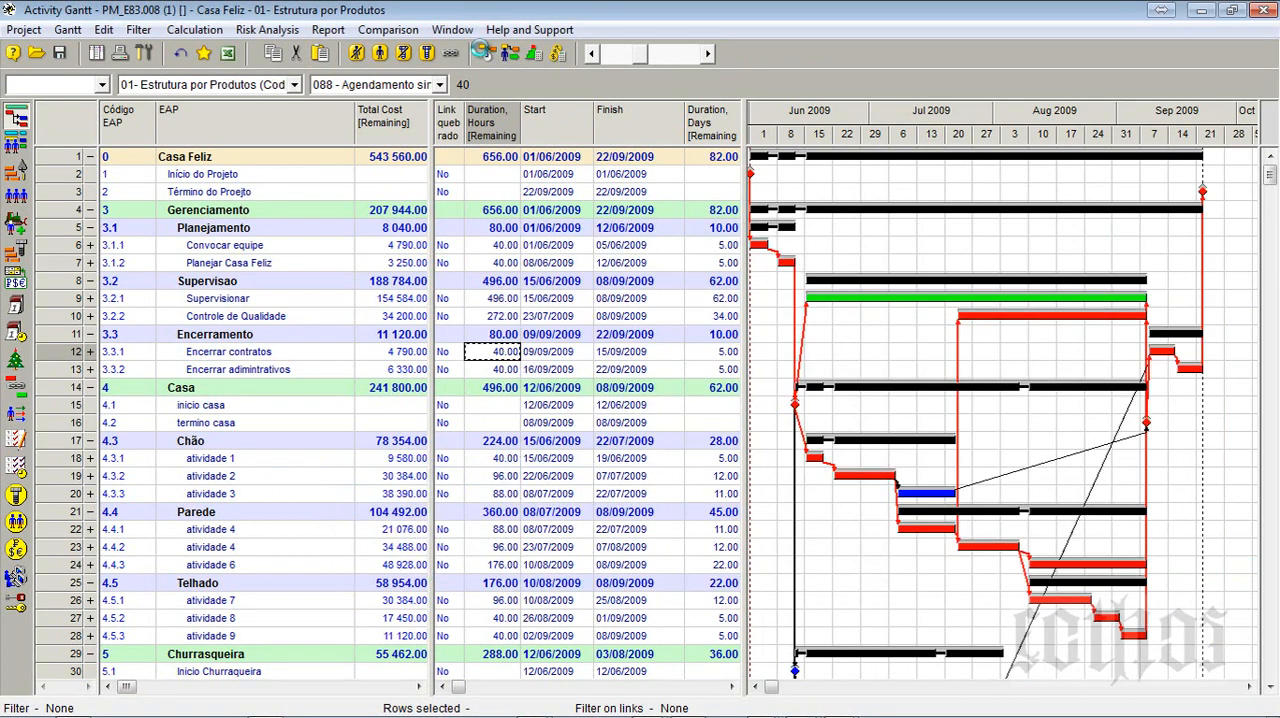
click(285, 590)
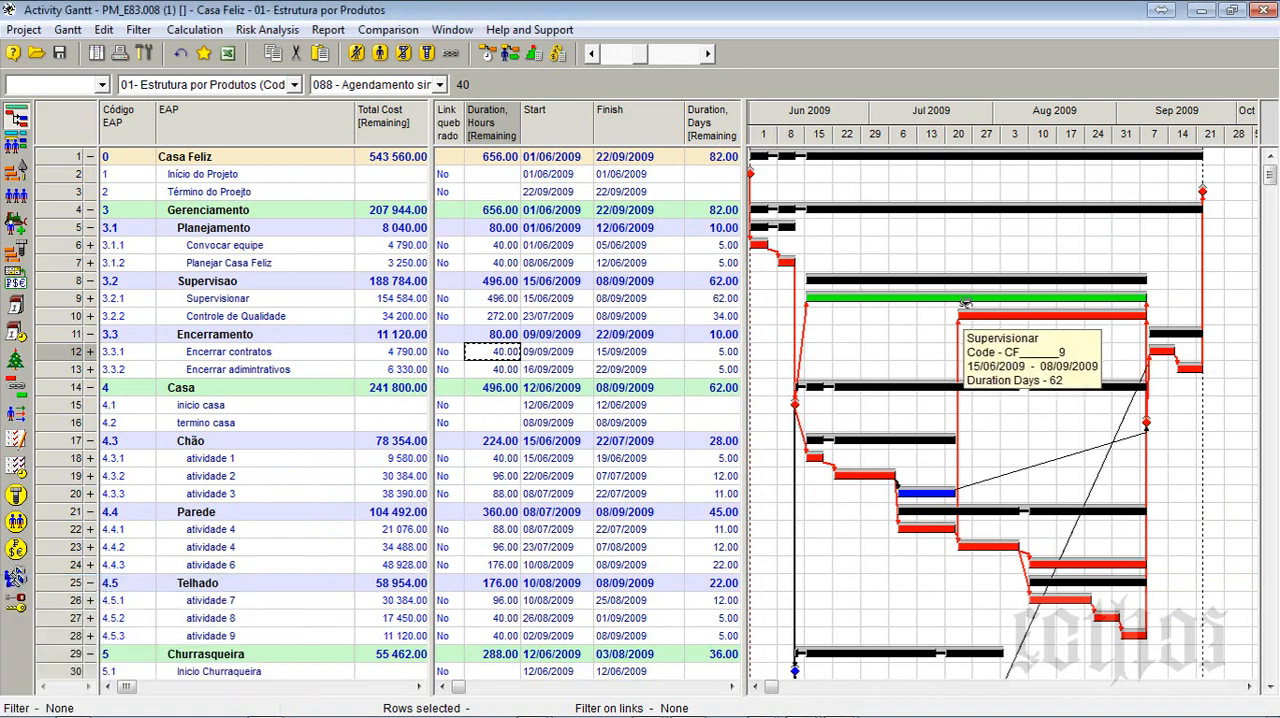
- Reopen the Resources table and recheck Quantity [Scheduled] against Quantity for Recurso Humano 01 and 02
click(17, 196)
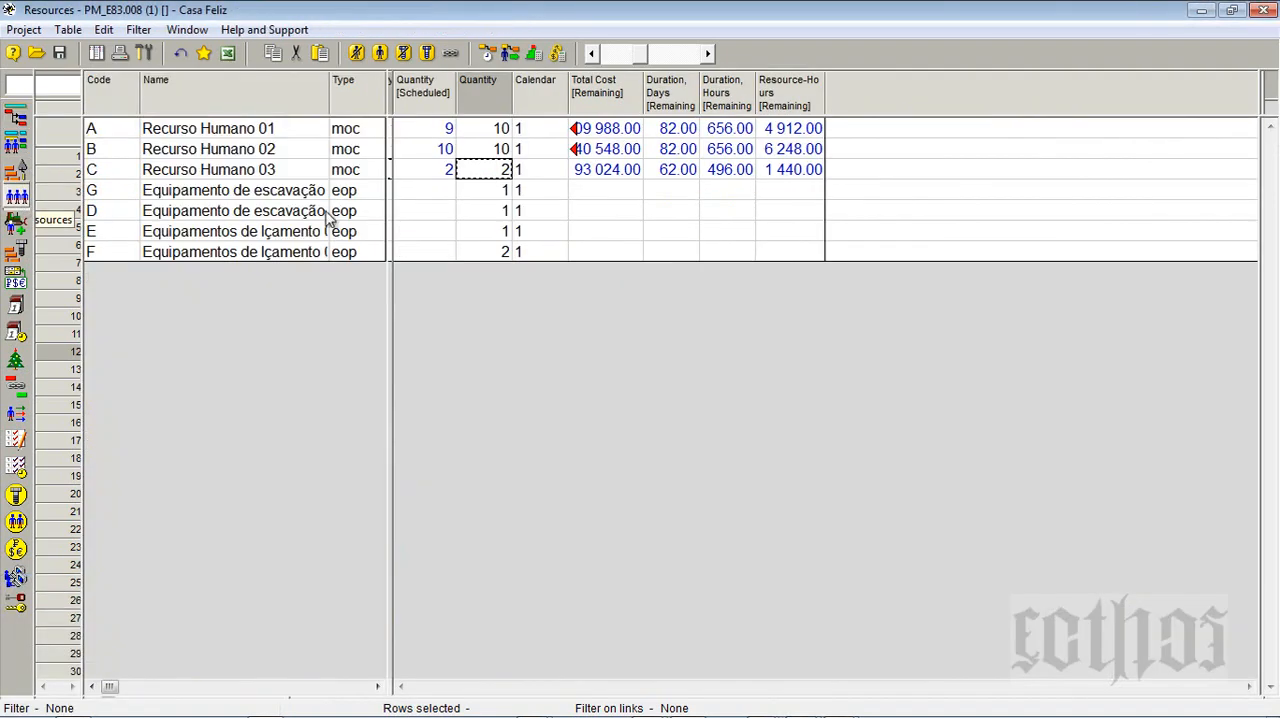
click(437, 130)
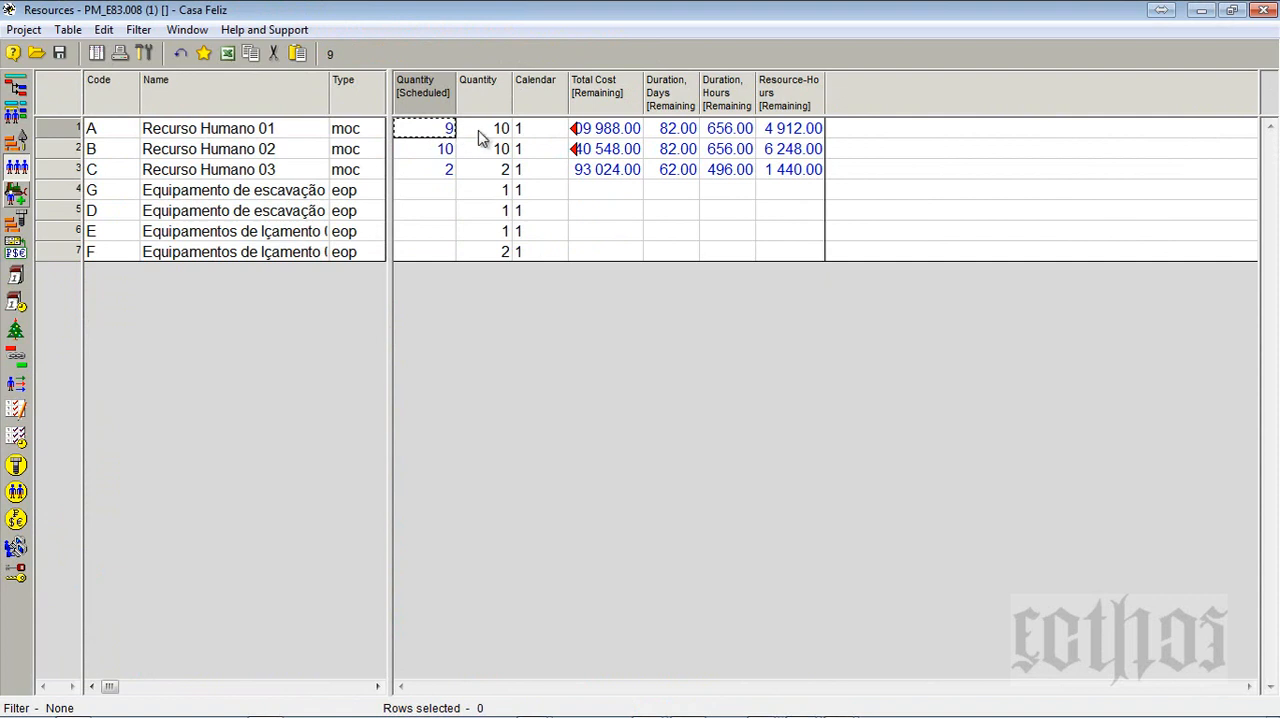
click(481, 130)
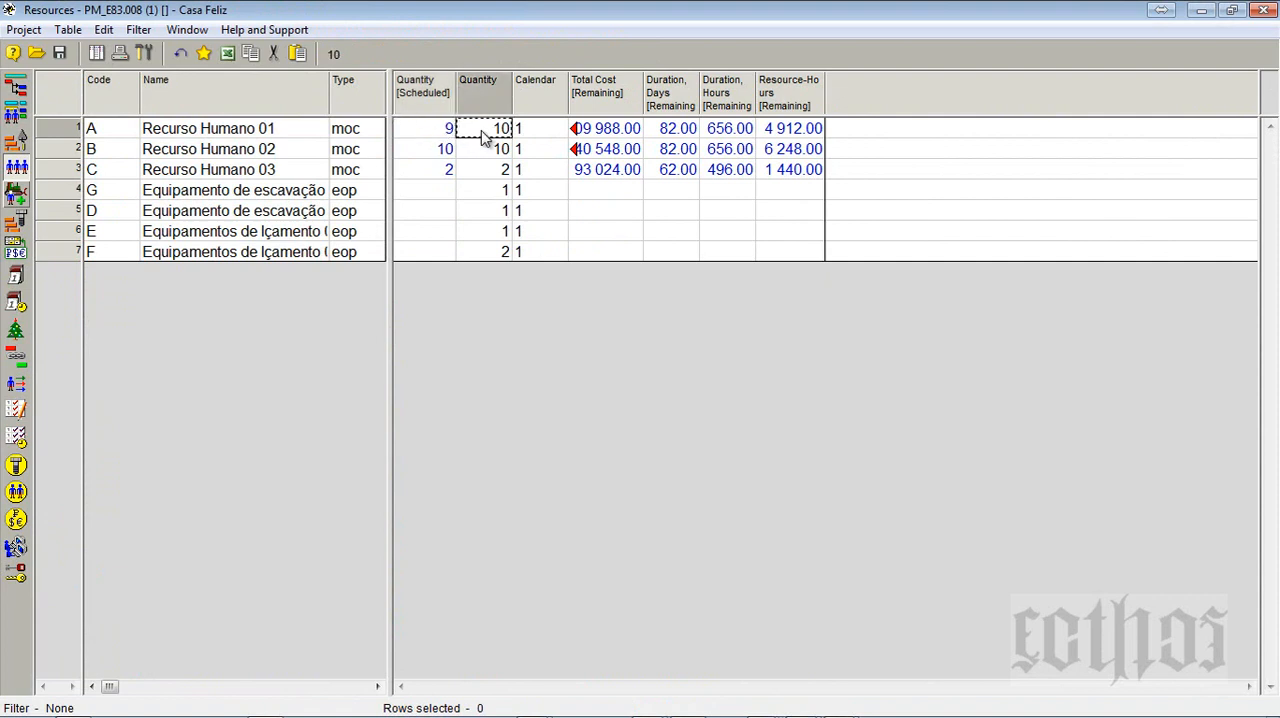
click(429, 154)
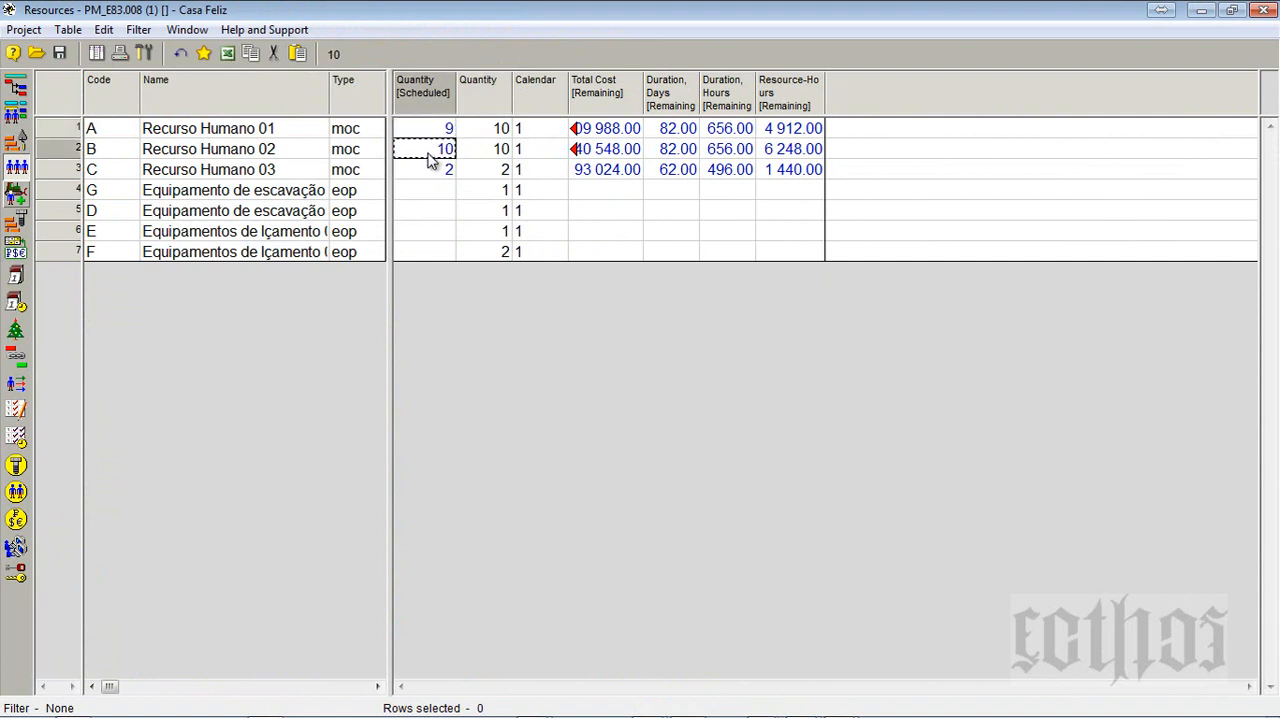
click(484, 151)
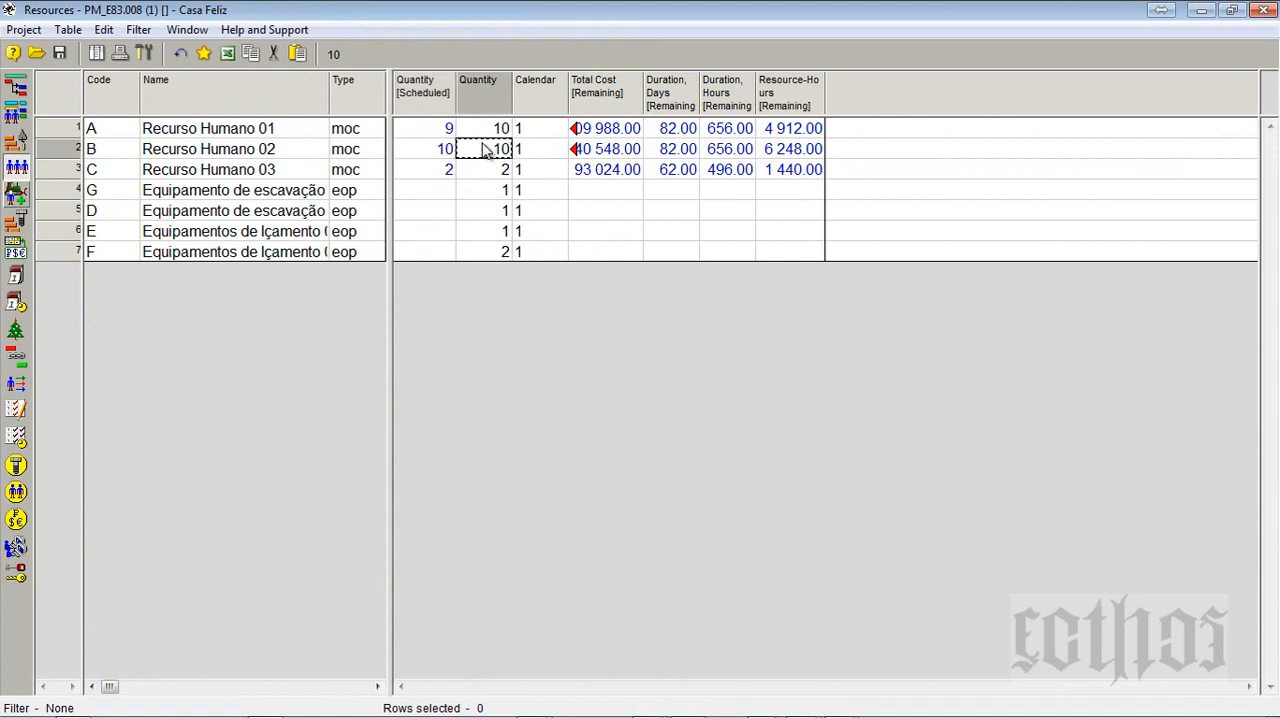
- Return to the Activity Gantt, widen the bar chart area and fit the whole project into the timeline
click(16, 88)
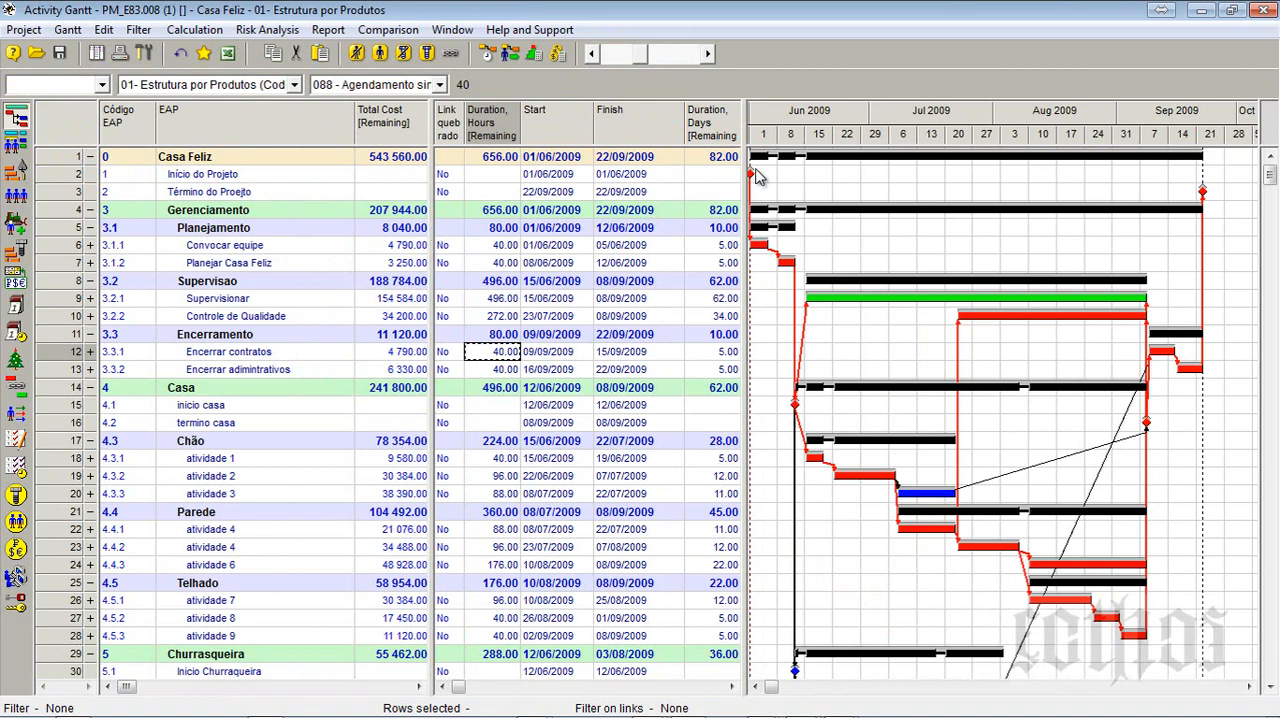
drag(746, 176, 468, 201)
right_click(676, 112)
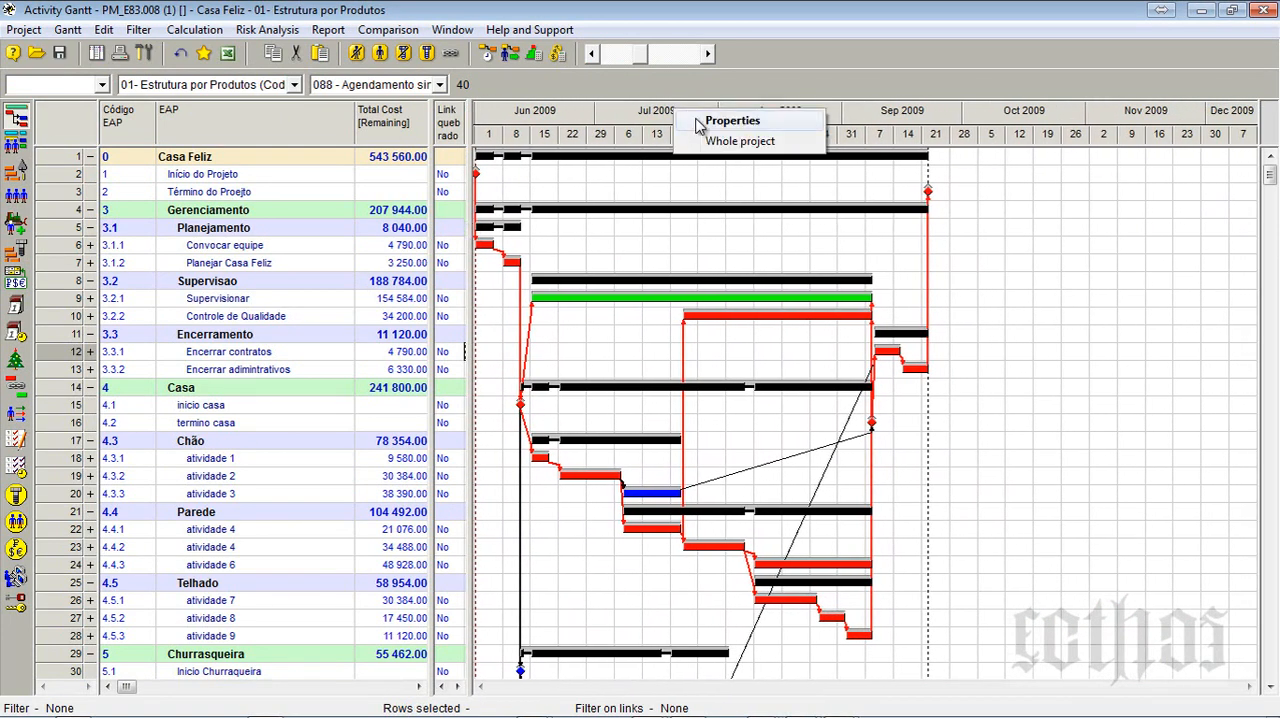
click(712, 141)
- Switch to the Form_E08 Word document, review the Quantity scheduled and Quantity definitions under 1.1 Entendimento, and return to Spider Project
key(alt+Tab)
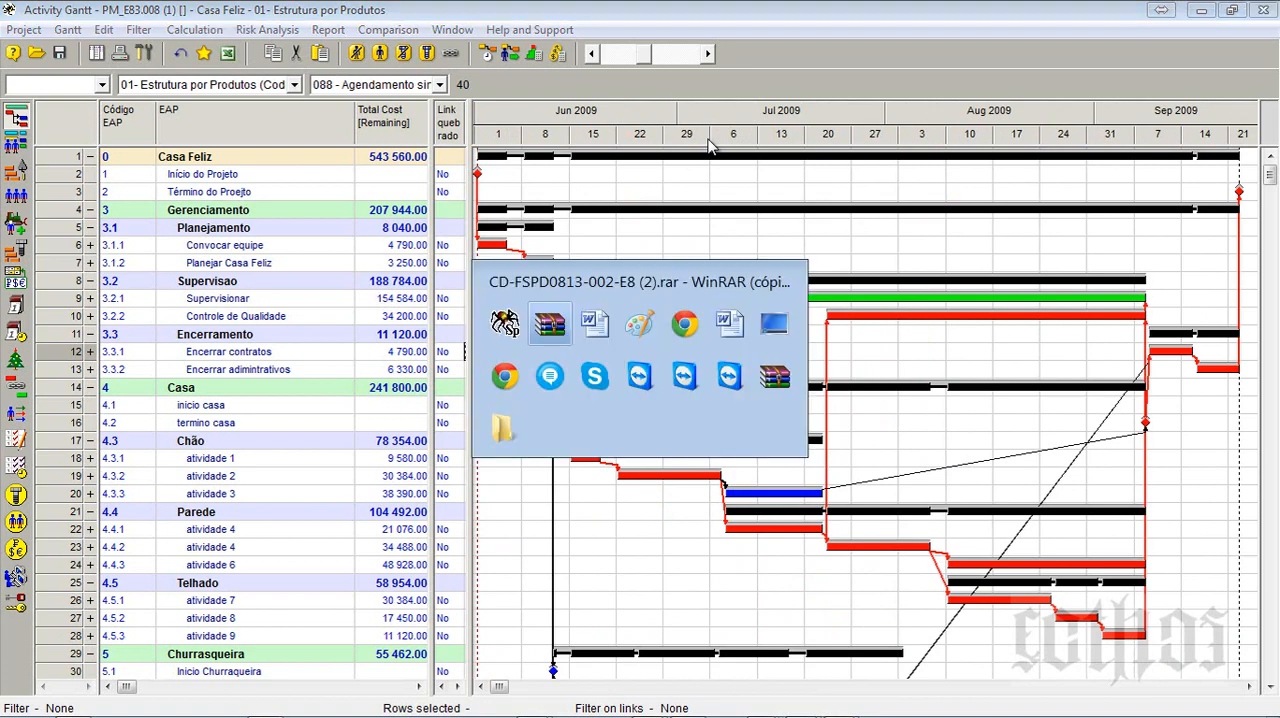
key(alt+Tab)
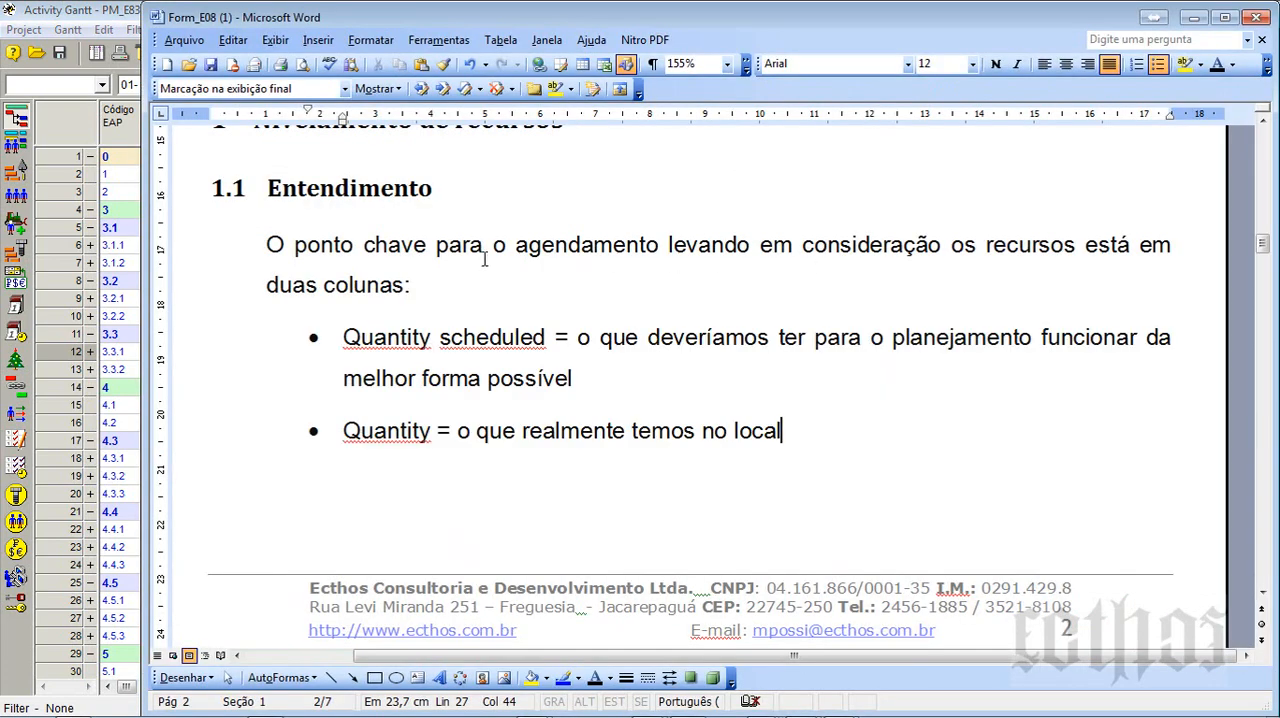
scroll(499, 270, up, 1)
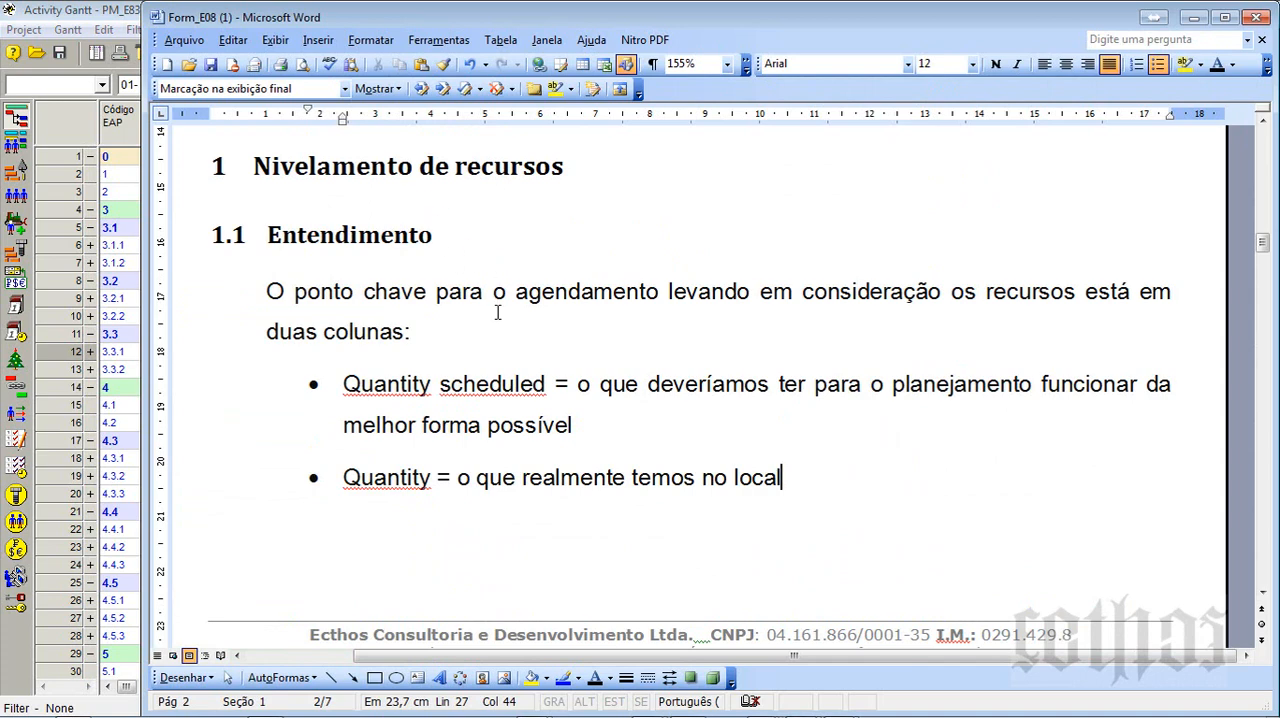
key(alt+Tab)
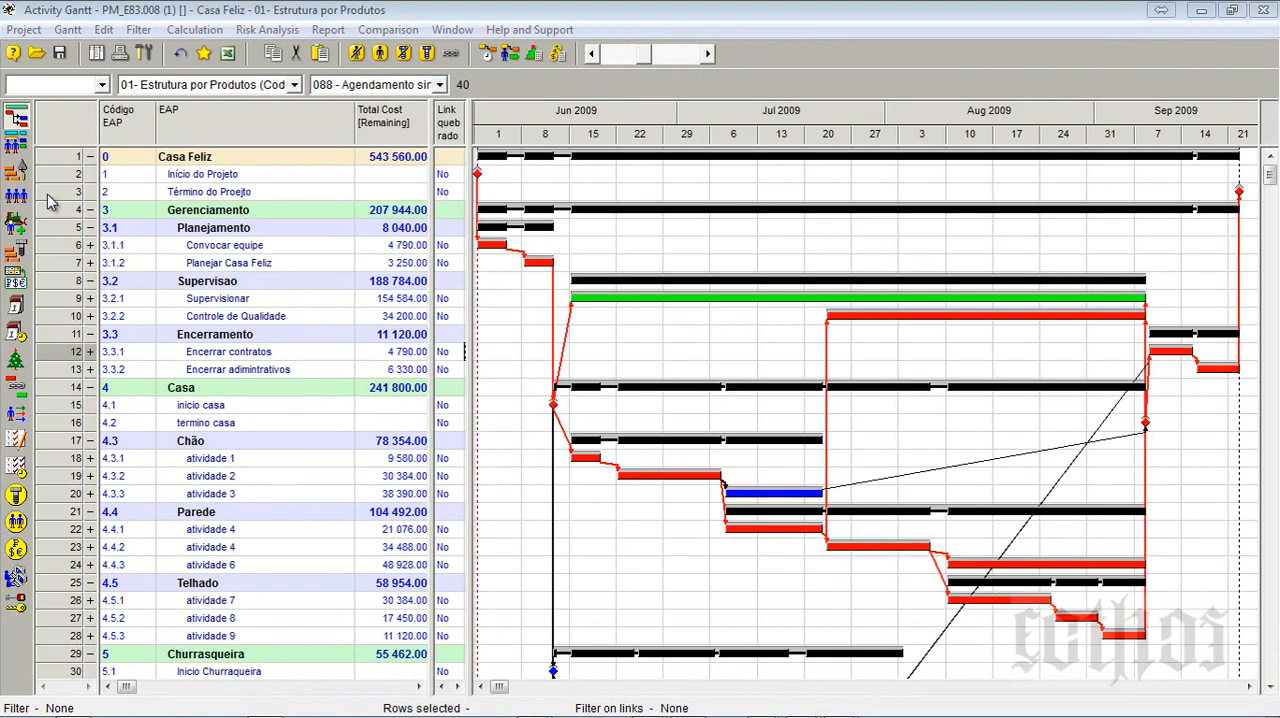
- In the Resources table, set Quantity to 8 for Recurso Humano 01, 8 for Recurso Humano 02 and 1 for Recurso Humano 03
click(15, 195)
click(506, 132)
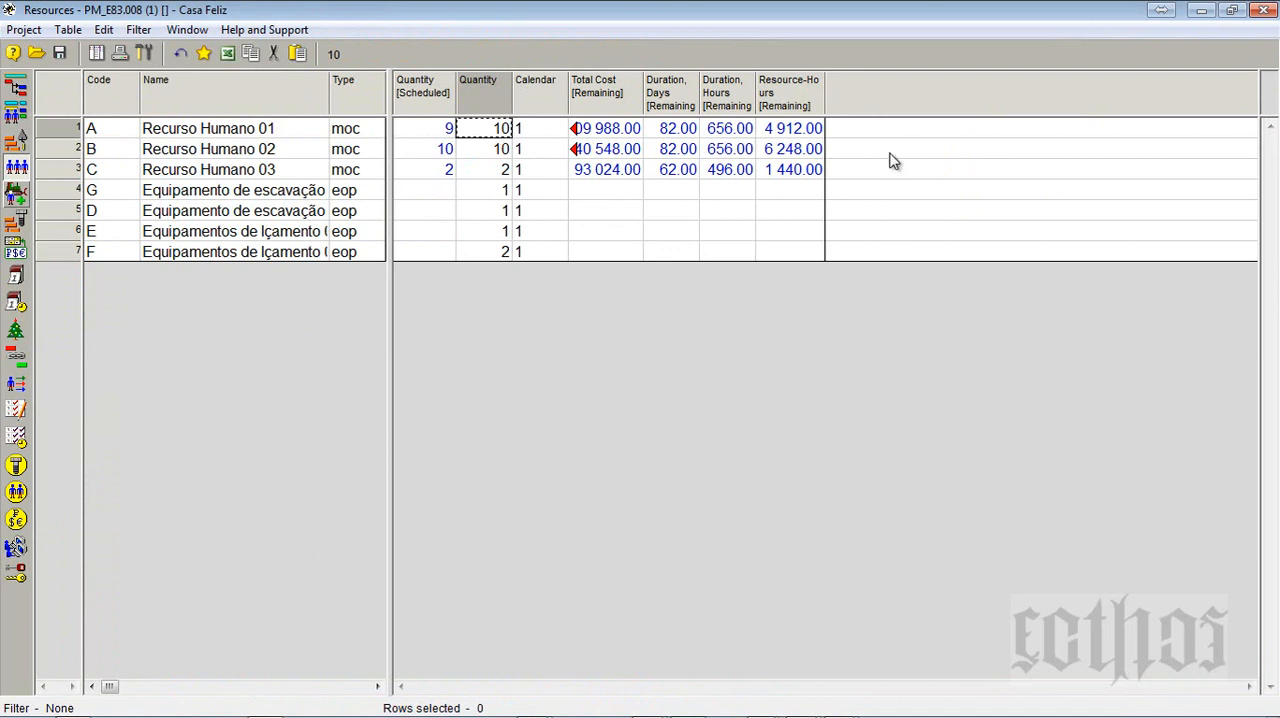
text(8)
click(493, 152)
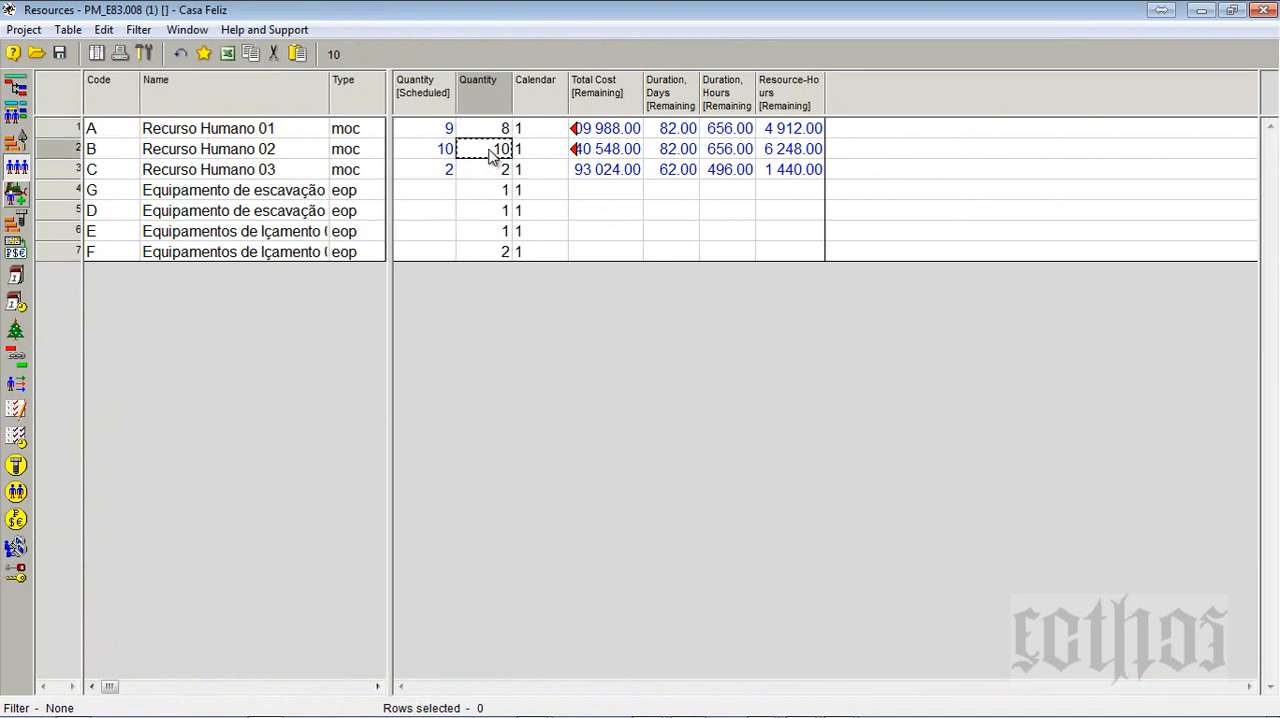
text(8)
click(491, 179)
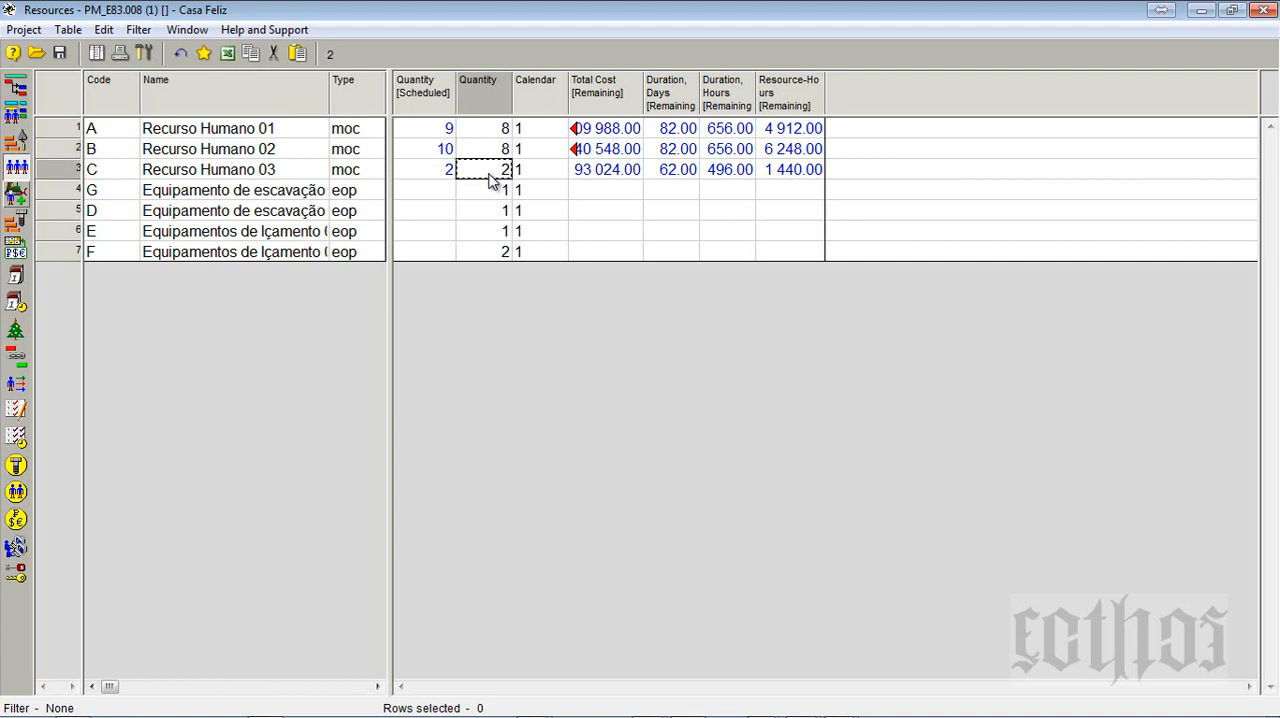
text(1)
click(553, 211)
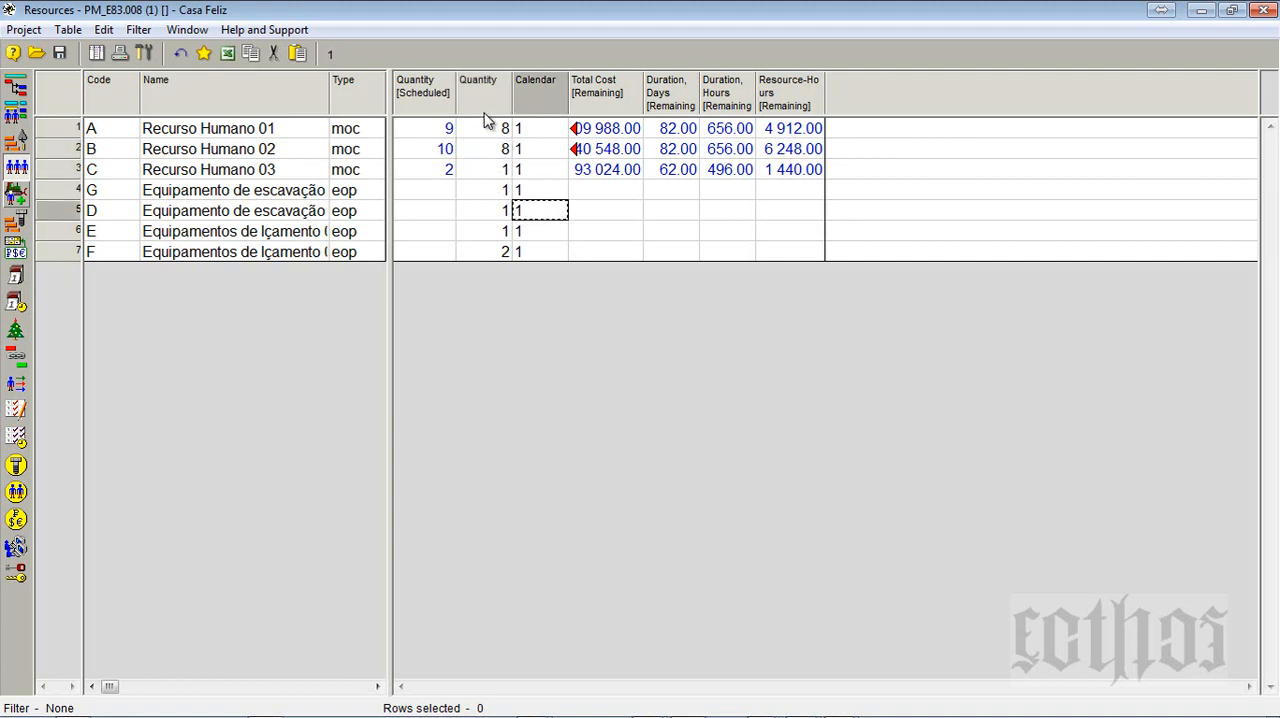
shift+click(491, 254)
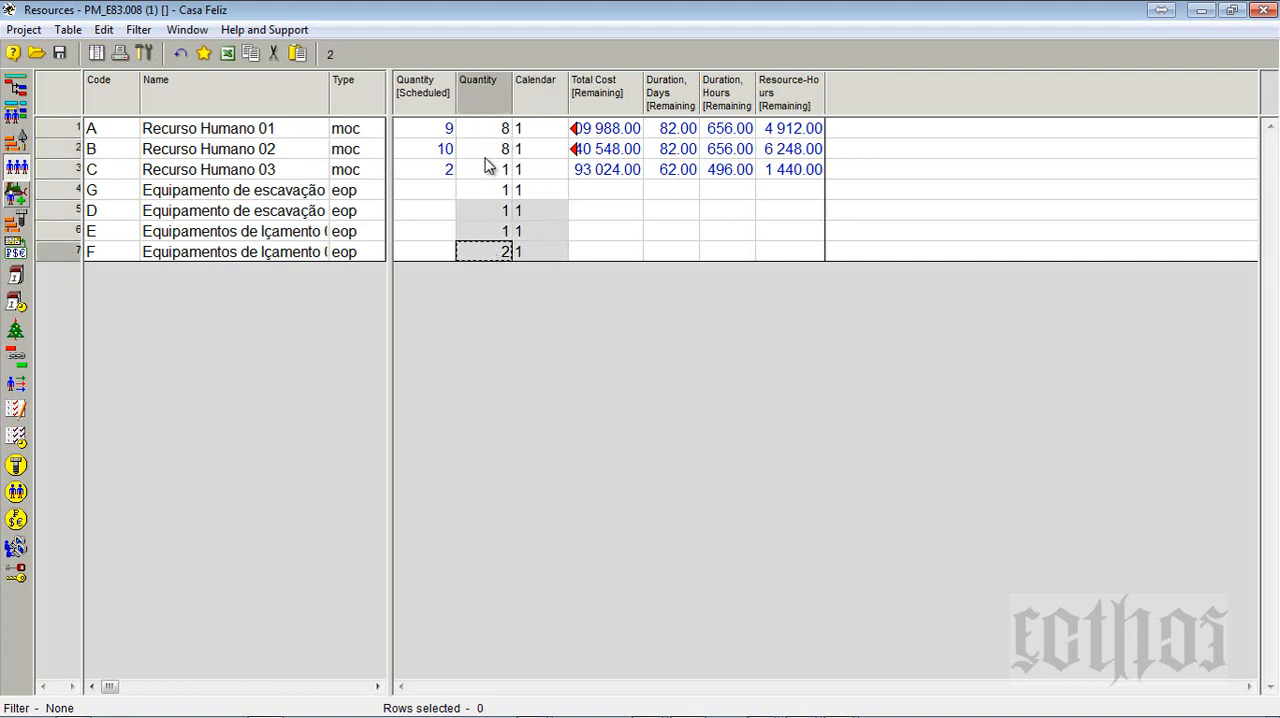
click(500, 128)
shift+click(478, 254)
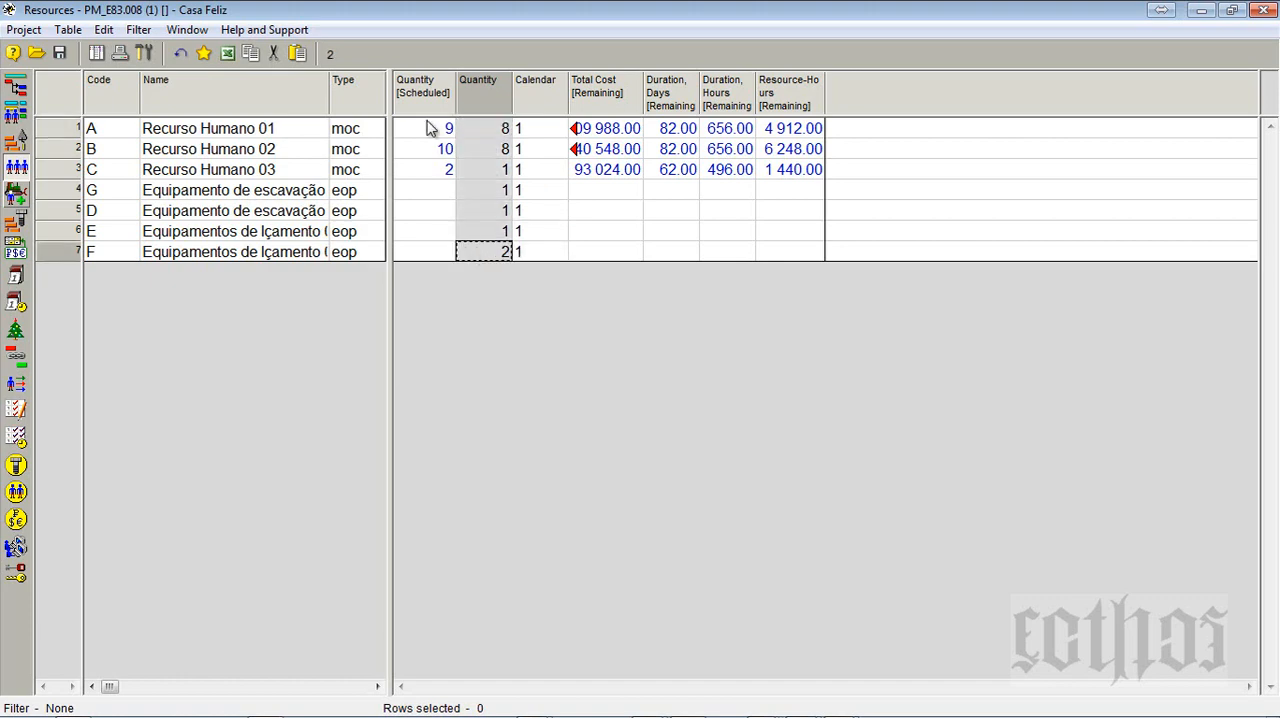
- Recalculate the Casa Feliz schedule from the Activity Gantt with the current scheduling options, then recheck the quantities in the Resources table
click(16, 87)
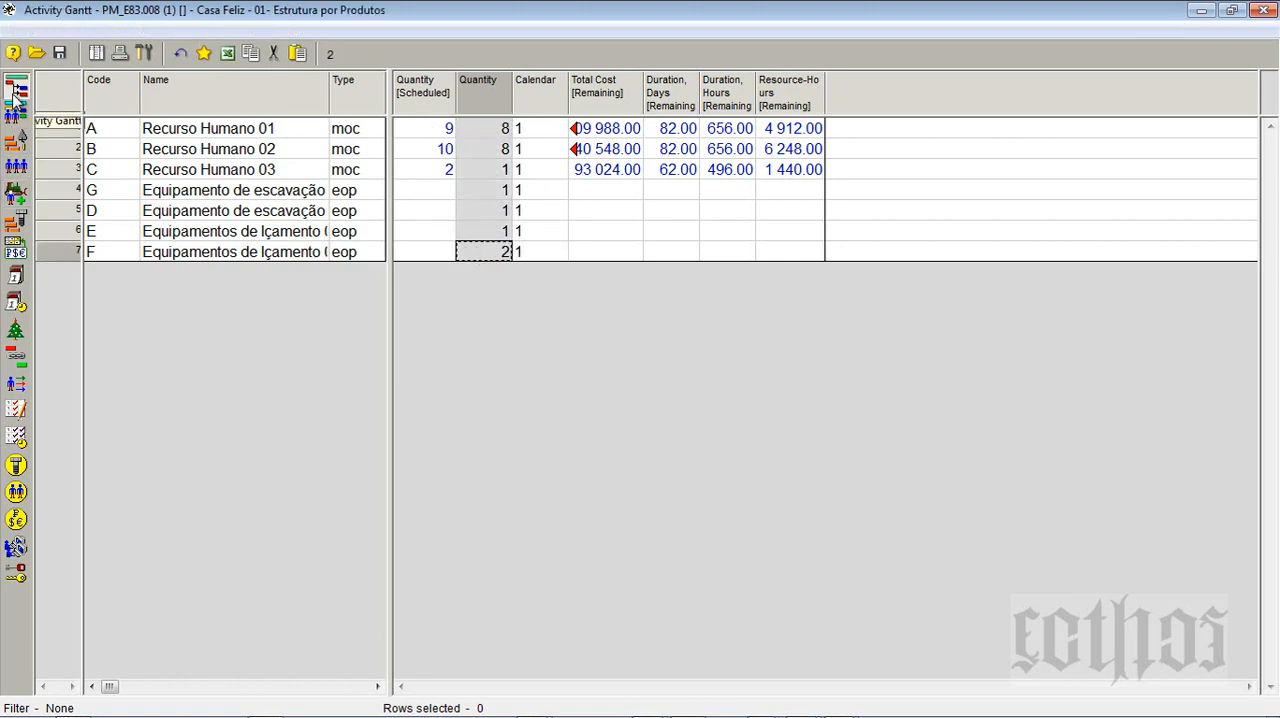
click(487, 55)
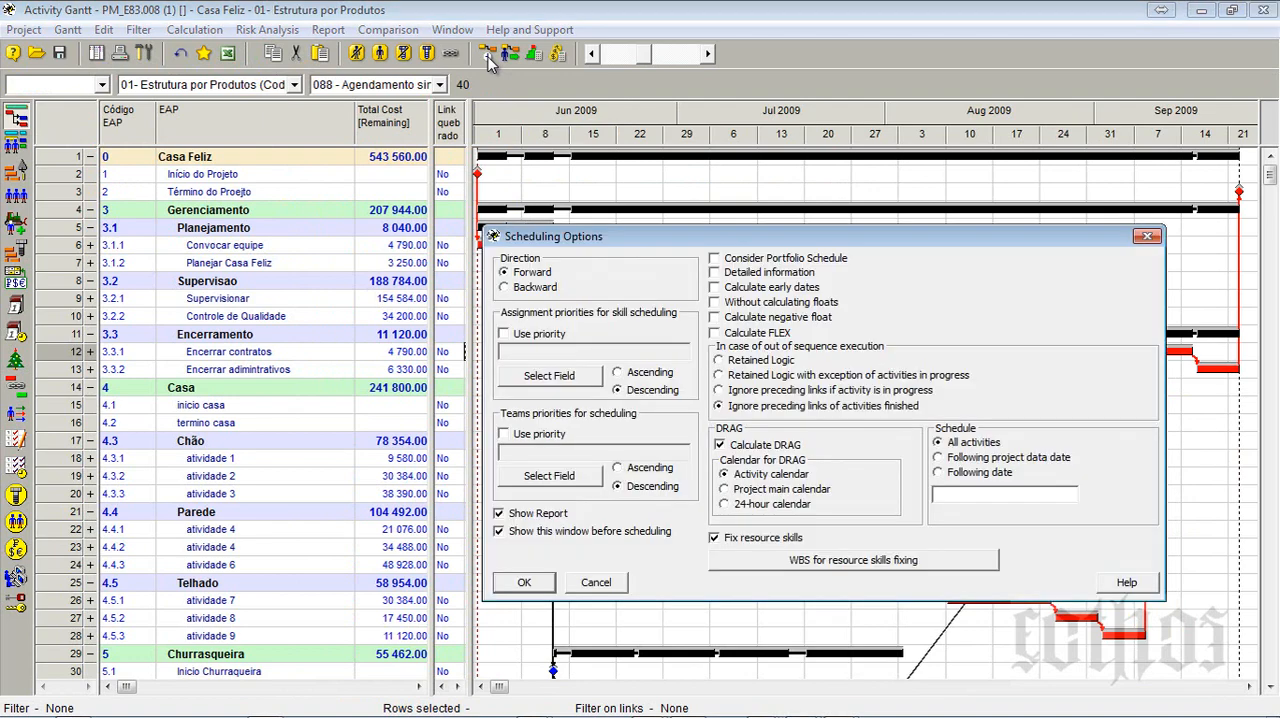
key(Return)
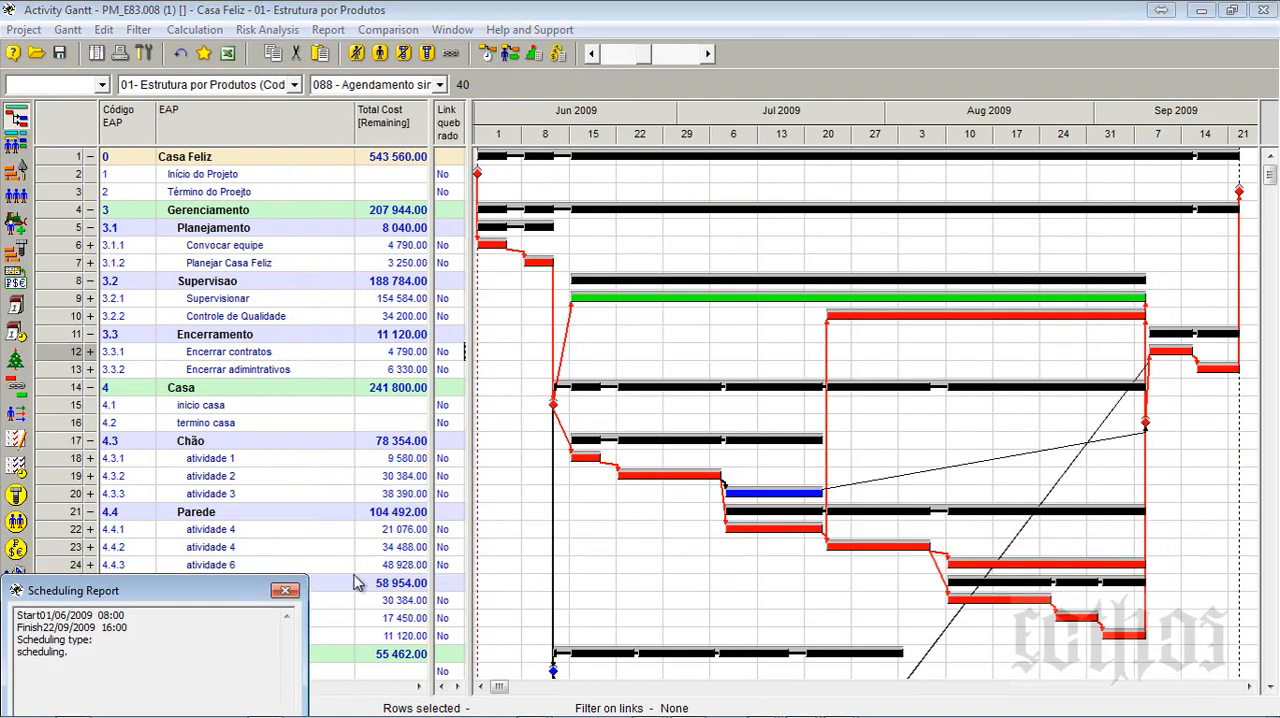
click(285, 590)
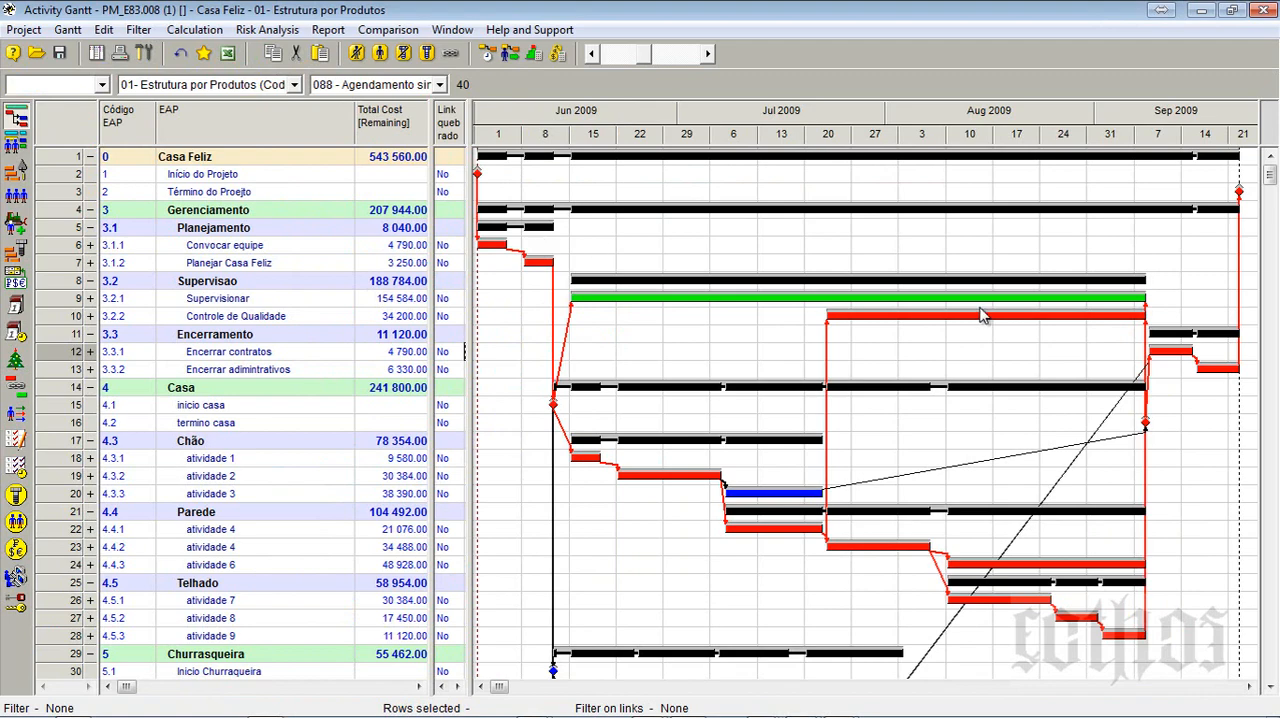
click(16, 194)
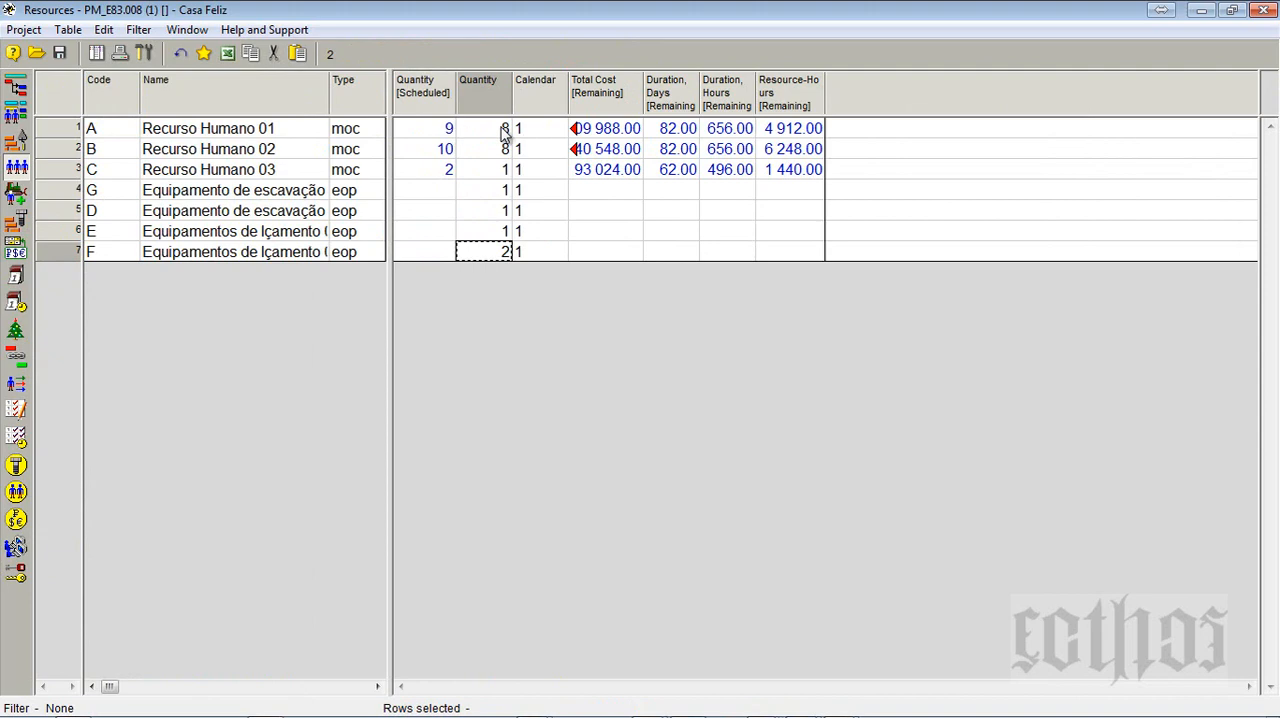
- Run the Resource Peak Work Load calculation from the Activity Gantt and compare Quantity [Scheduled] with Quantity in the Resources table
click(16, 86)
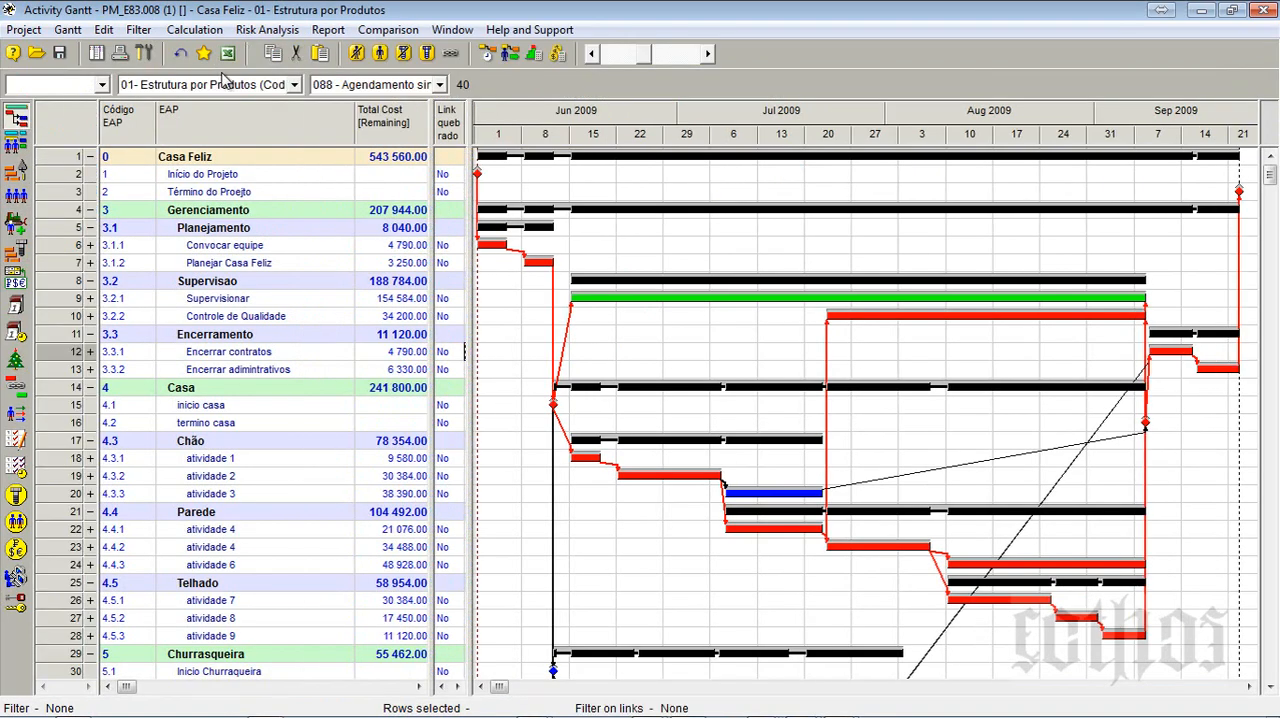
click(531, 57)
click(18, 196)
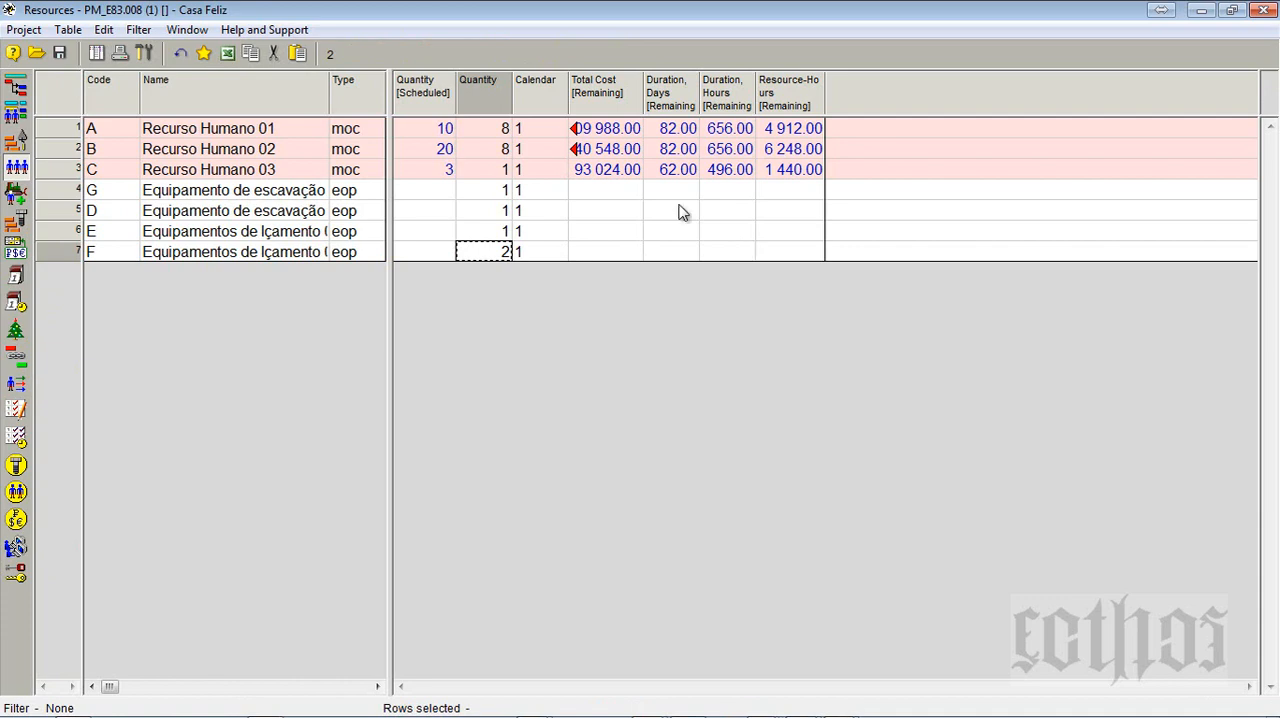
- Add the Resource Overloads Bar for the Casa Feliz phase below the Activity Gantt
click(17, 88)
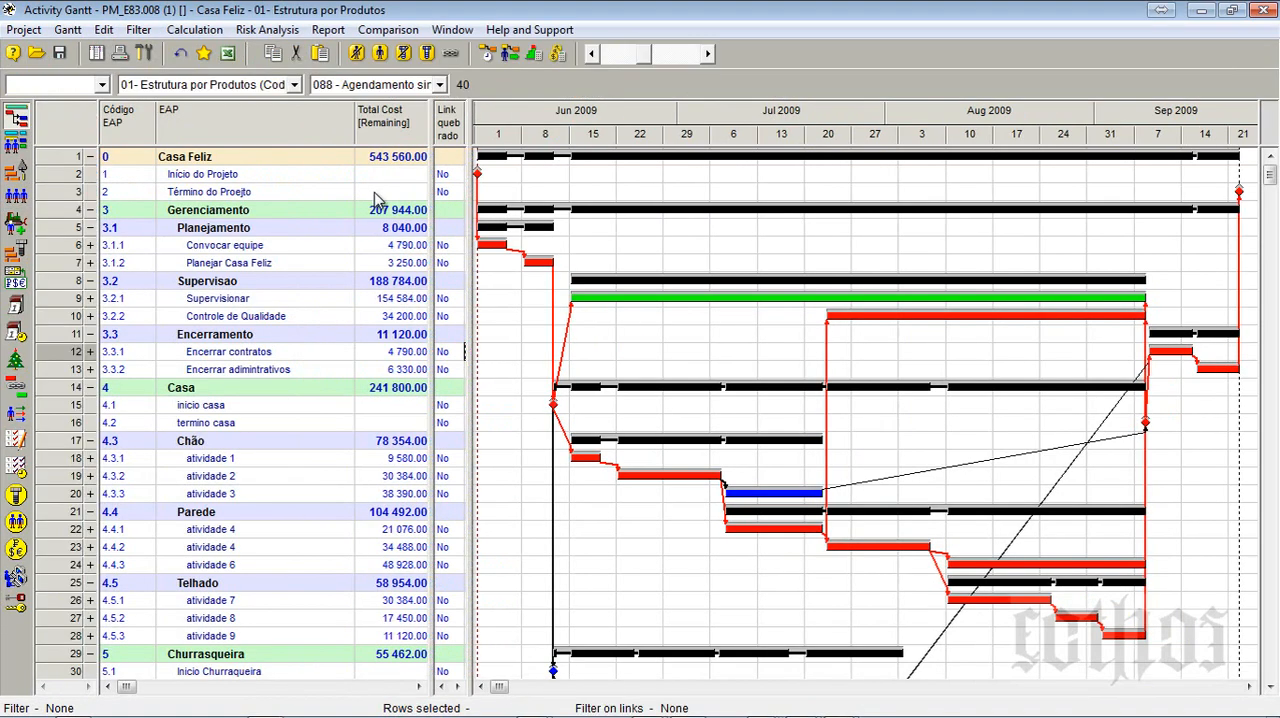
click(66, 158)
right_click(62, 156)
mouse_move(113, 240)
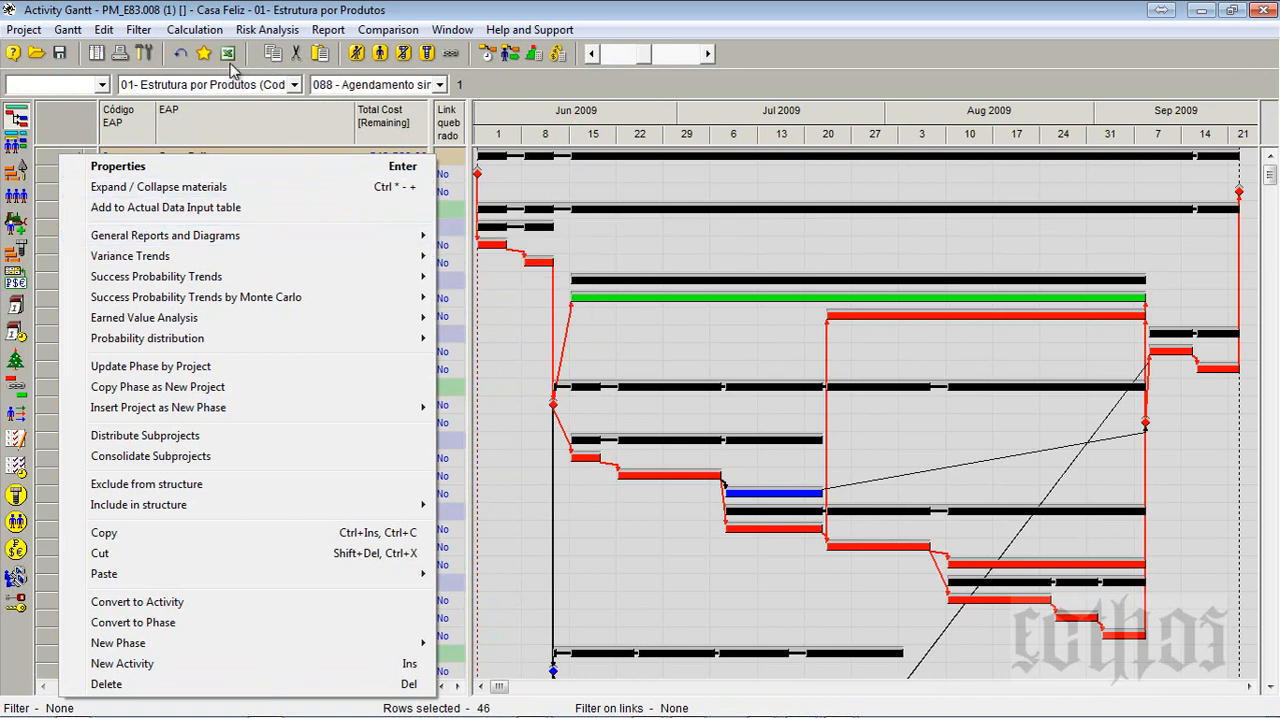
click(330, 31)
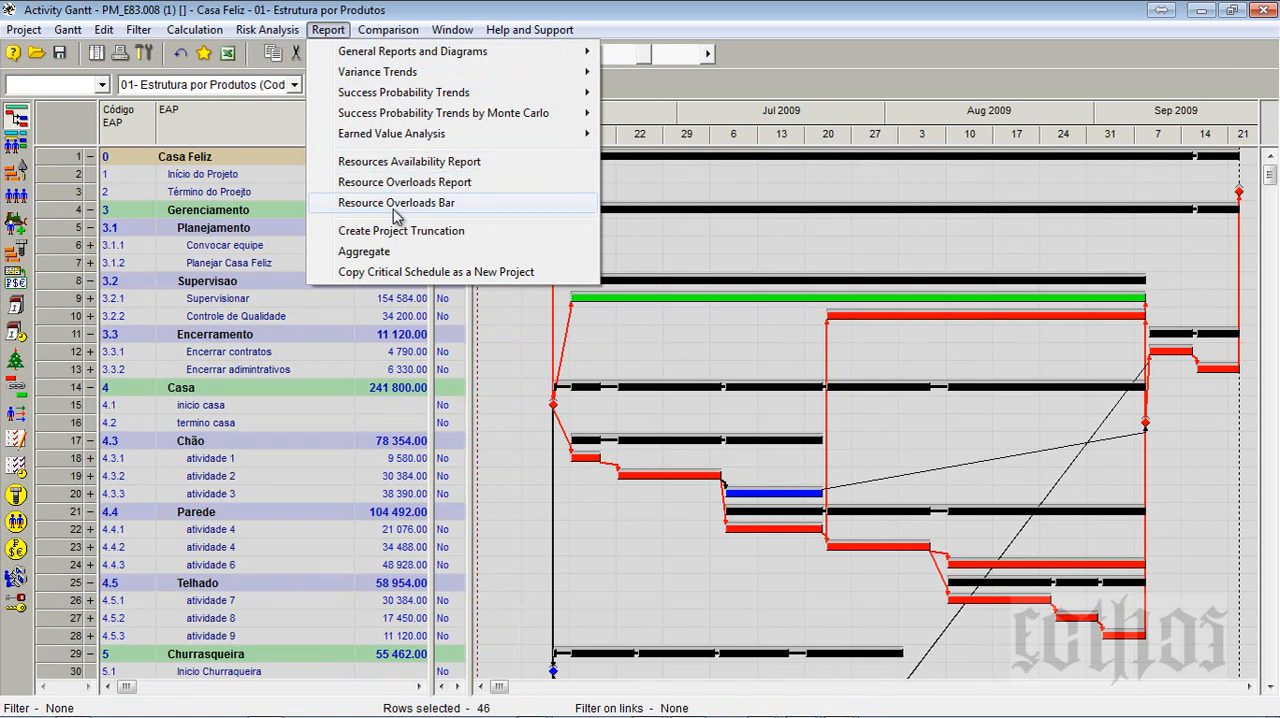
click(397, 203)
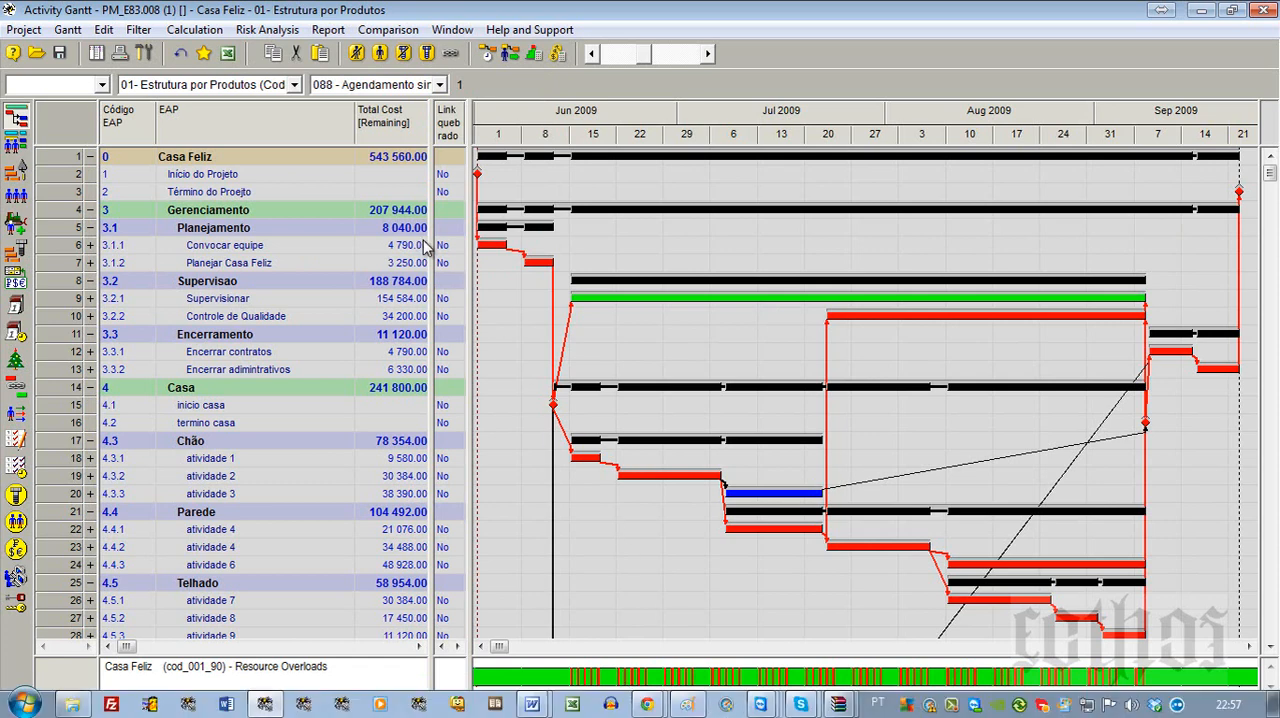
- Create a non-cumulative daily diagram of the Recurso Humano 01 quantity for the whole Casa Feliz phase, keeping the diagram height at 110
right_click(58, 164)
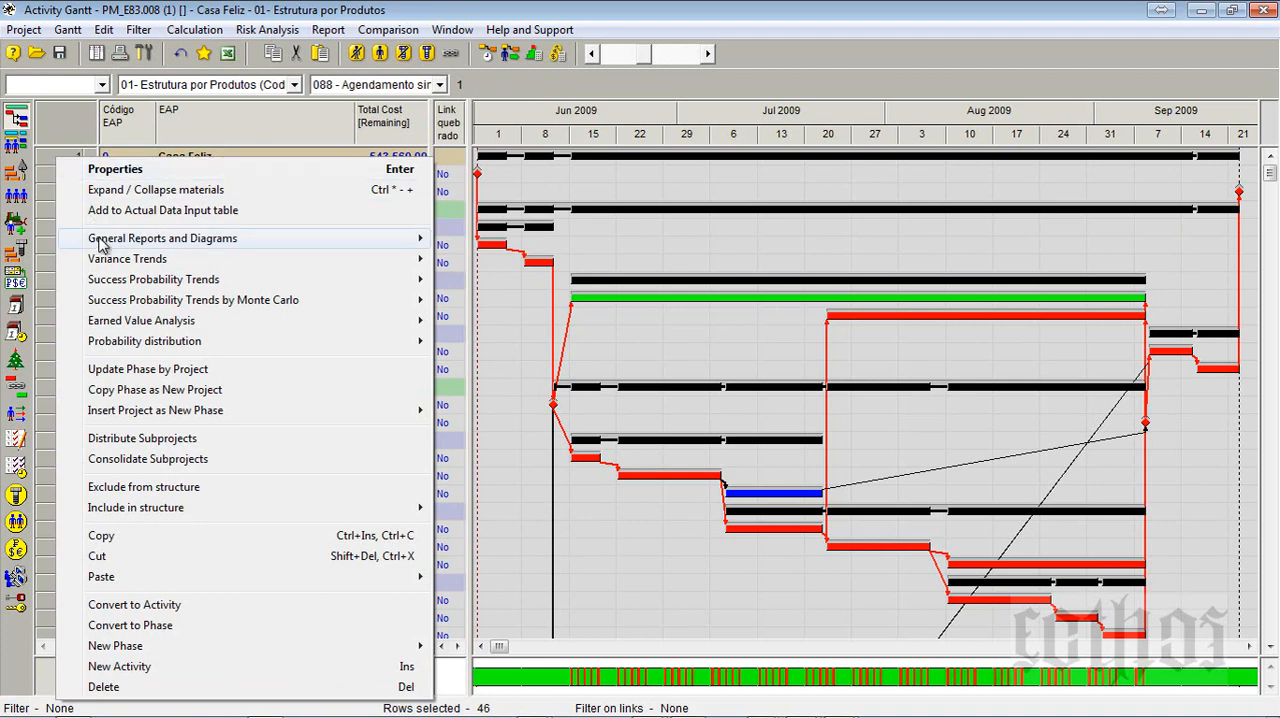
click(533, 260)
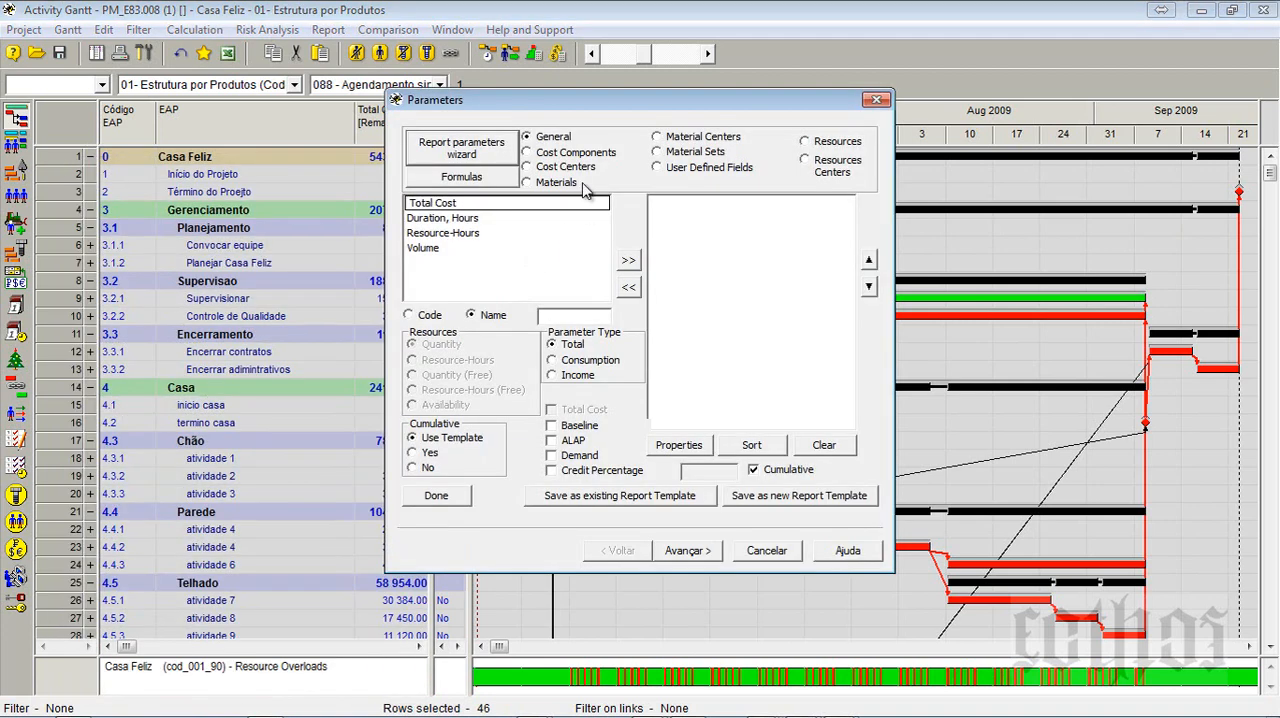
click(816, 146)
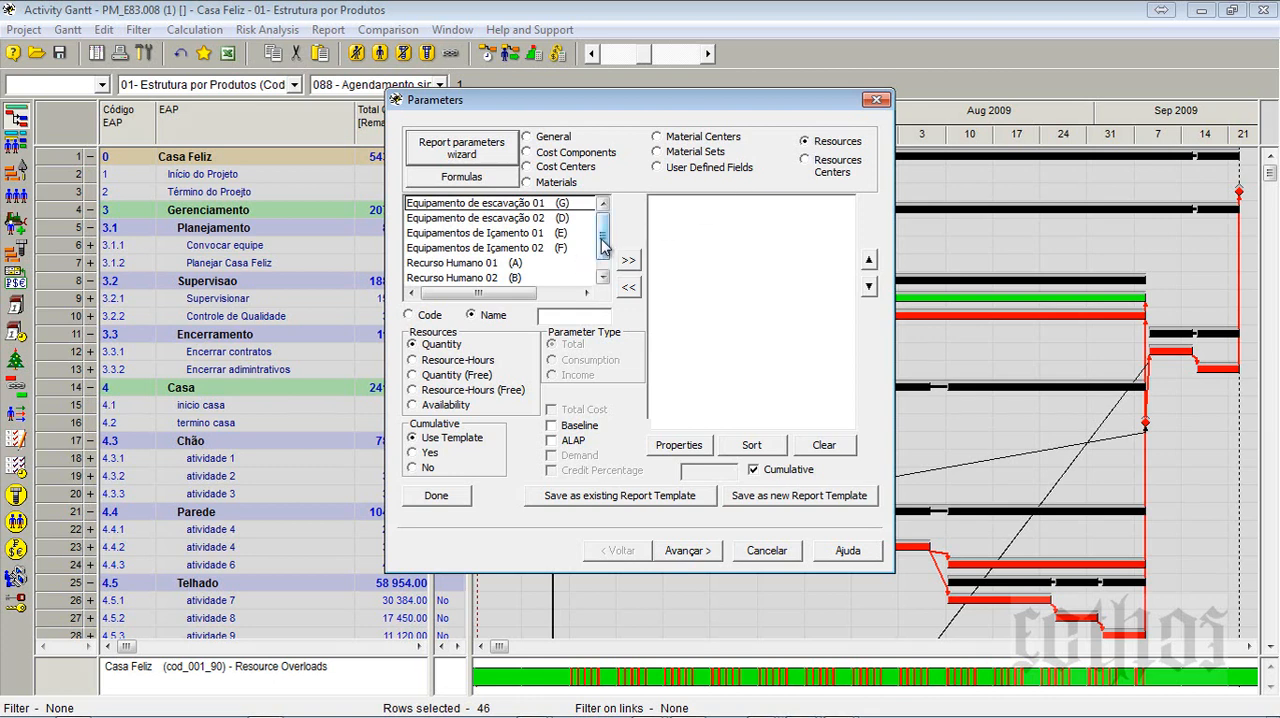
drag(602, 239, 602, 267)
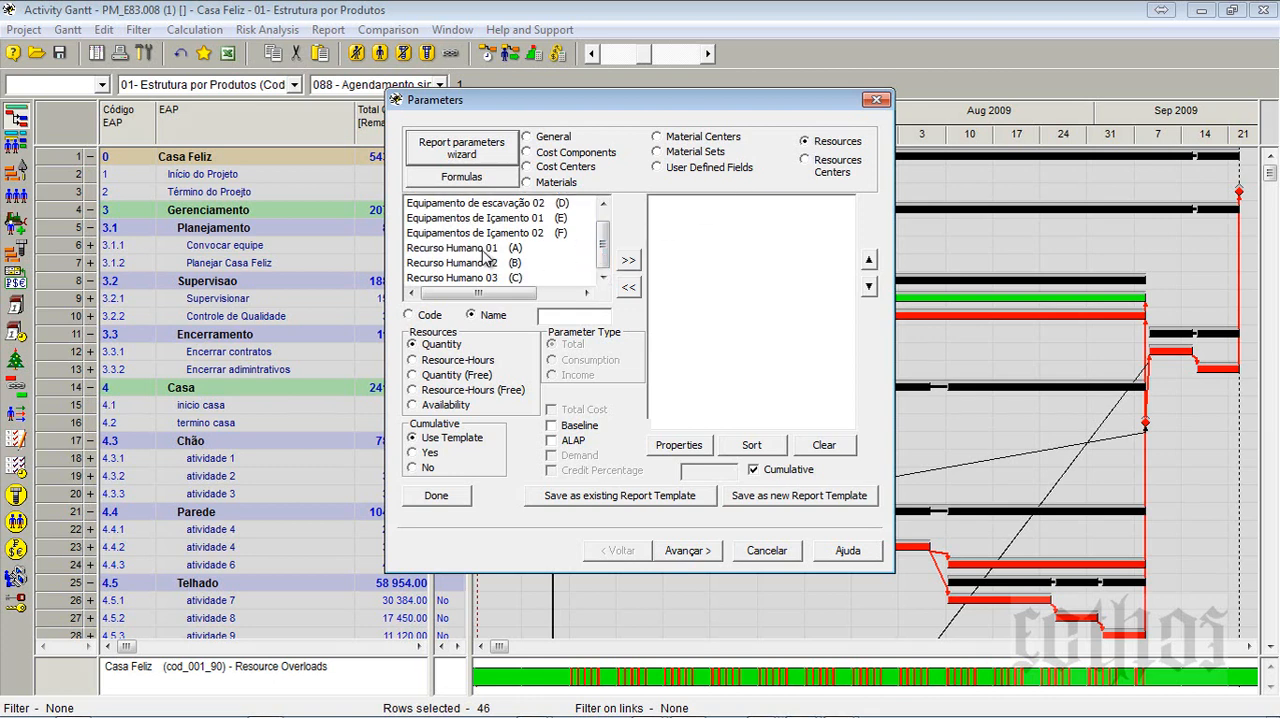
click(487, 248)
click(628, 262)
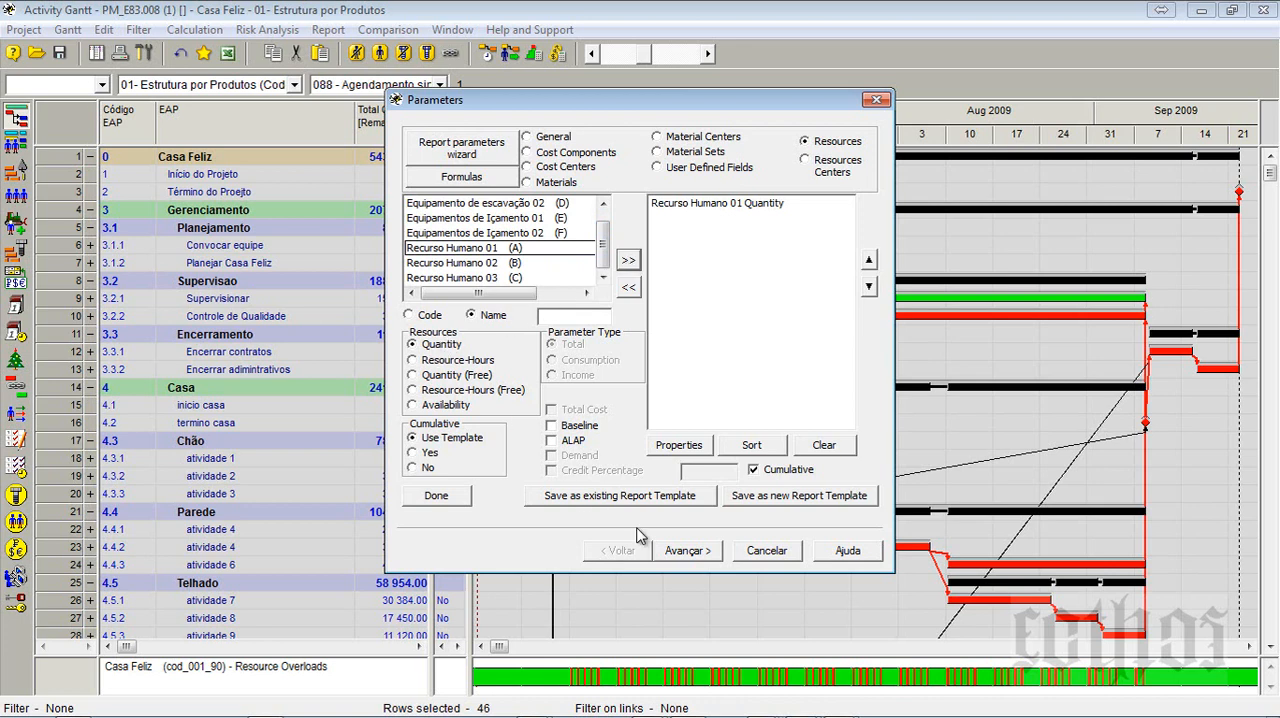
click(753, 470)
click(686, 558)
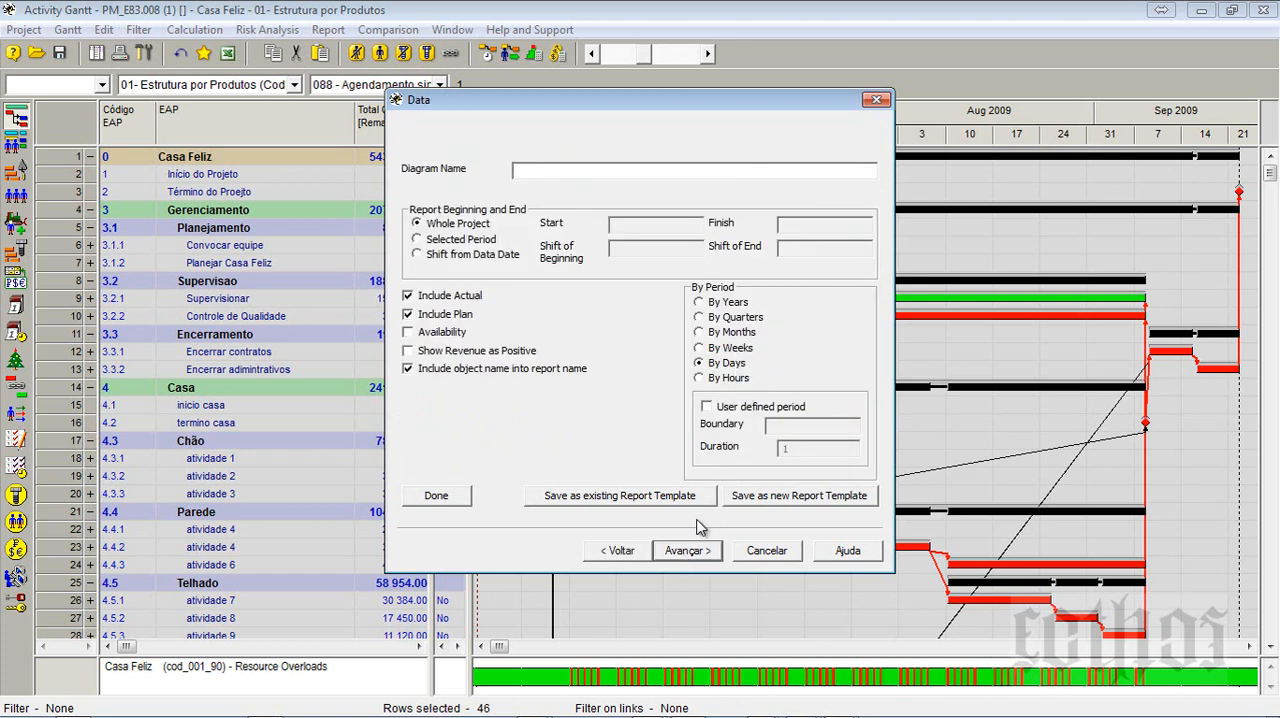
click(688, 550)
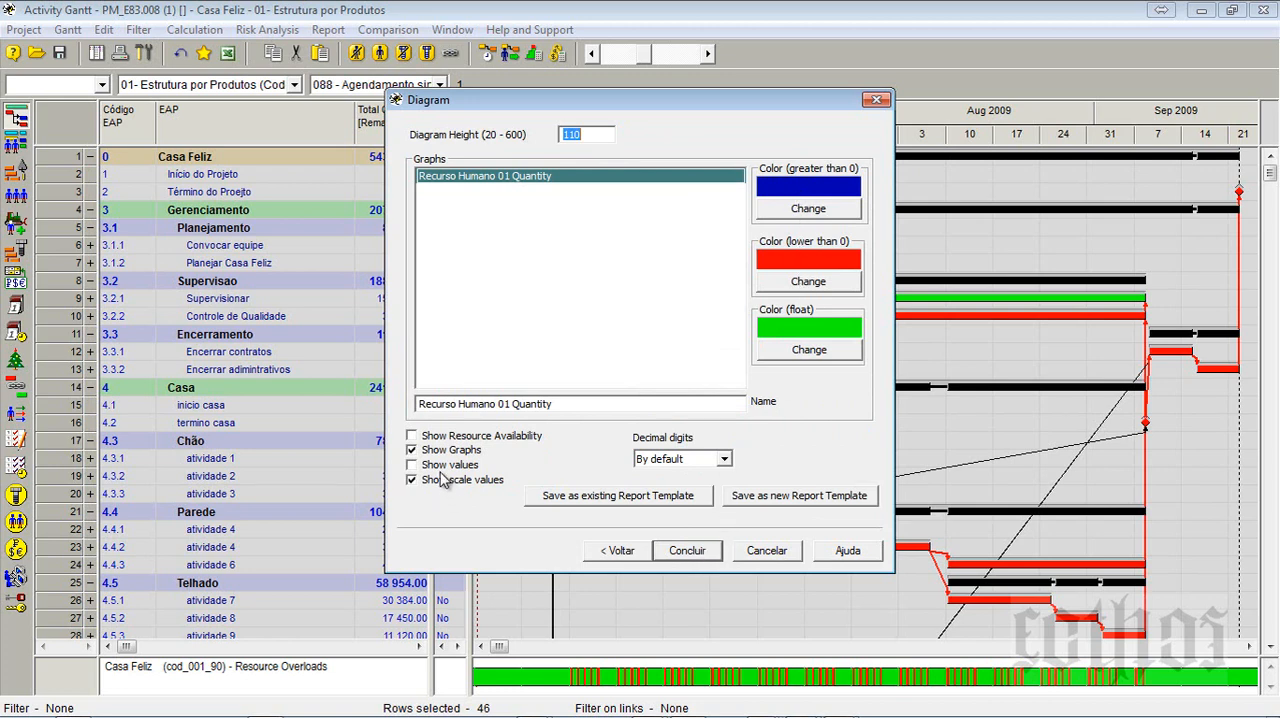
click(677, 549)
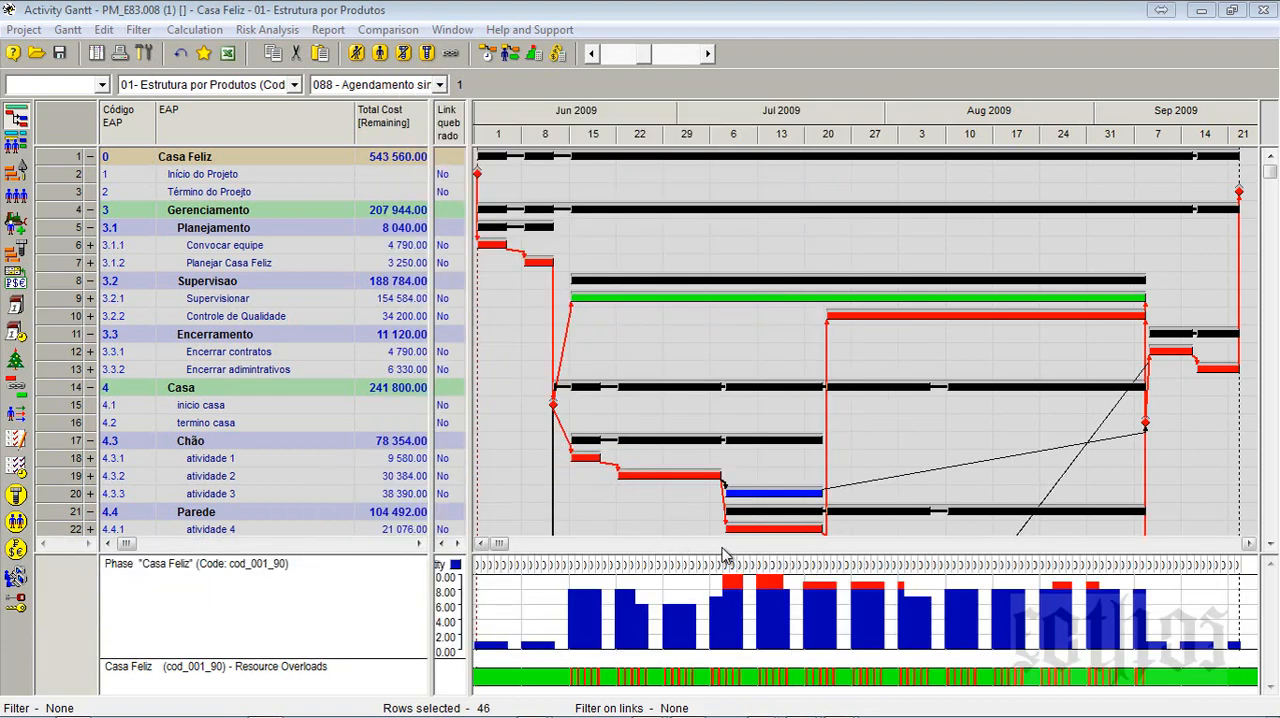
- Enlarge the Gantt timeline to show individual days and widen the column area so the diagram's quantity scale is readable
click(697, 56)
click(697, 56)
click(697, 56)
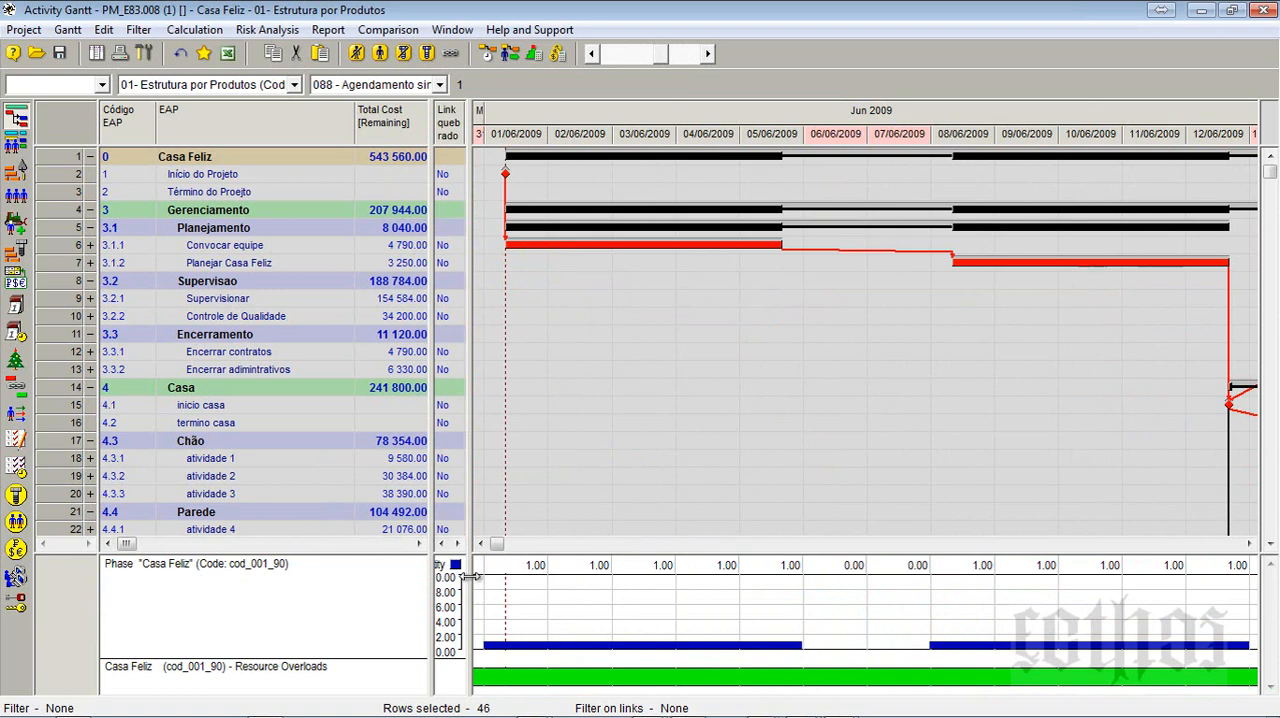
drag(468, 576, 500, 585)
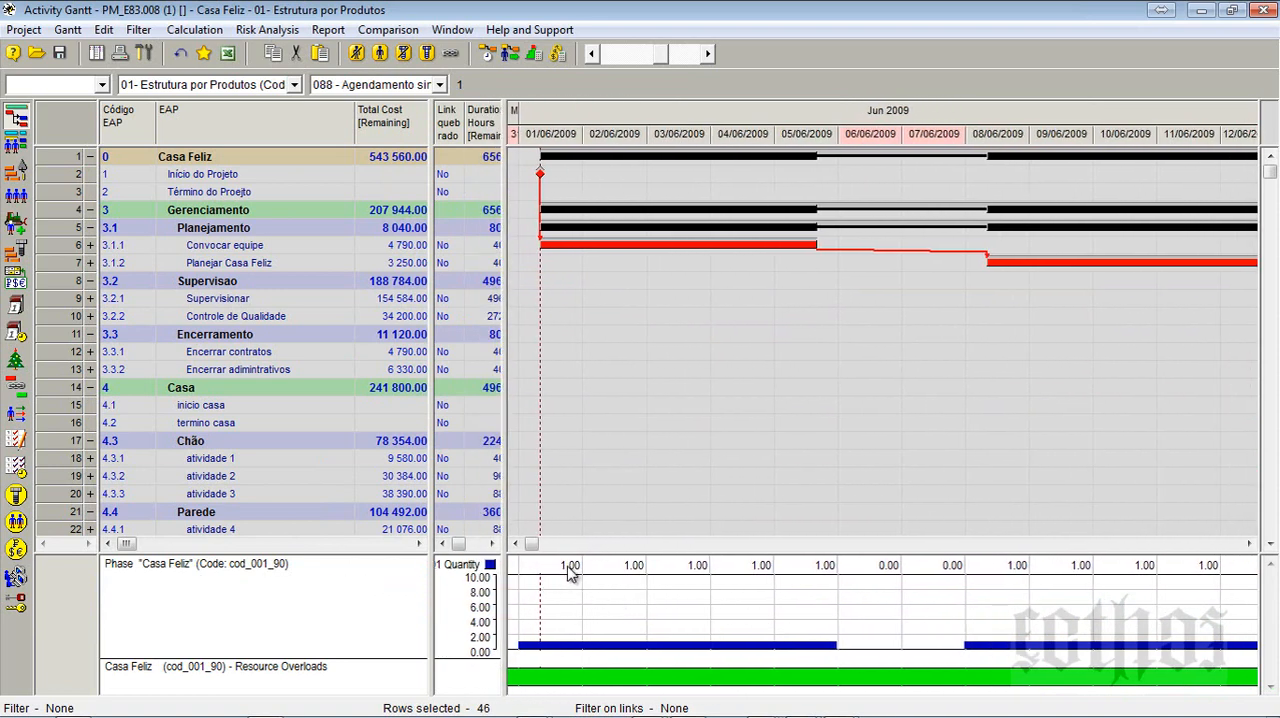
- Examine the daily Recurso Humano 01 quantities and the overload bar from early June to mid-July 2009
click(1250, 545)
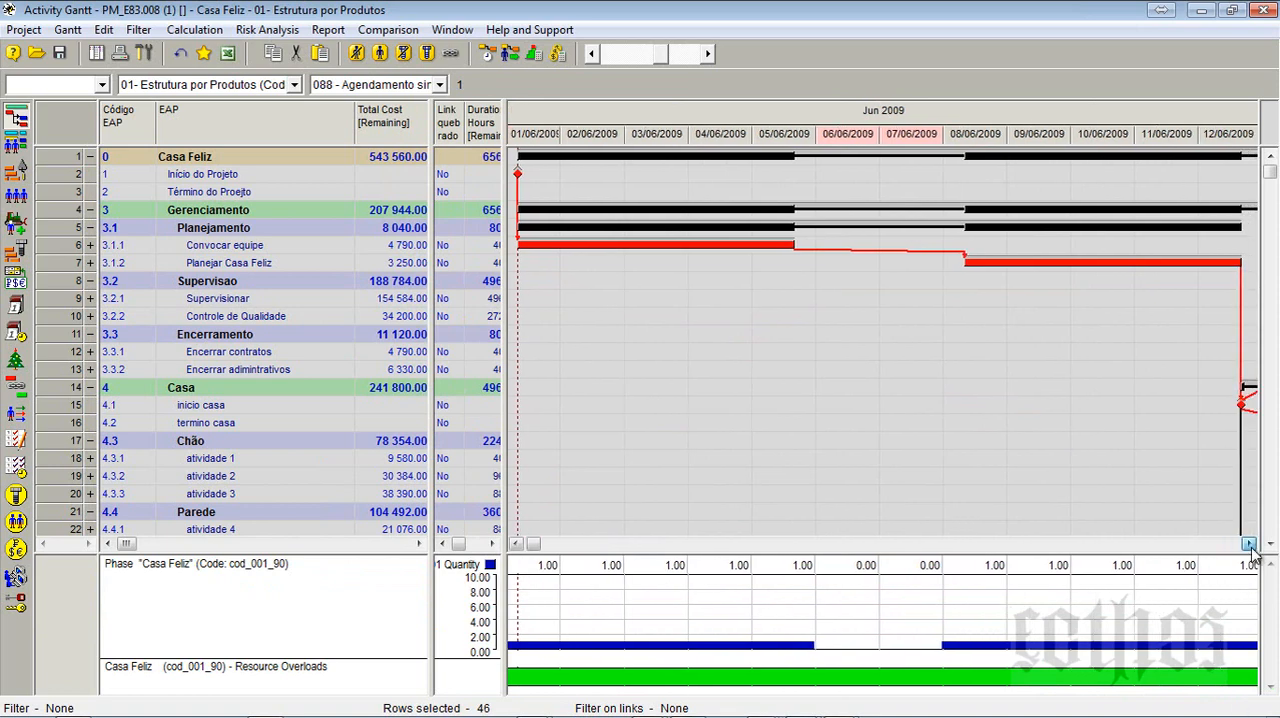
click(1250, 545)
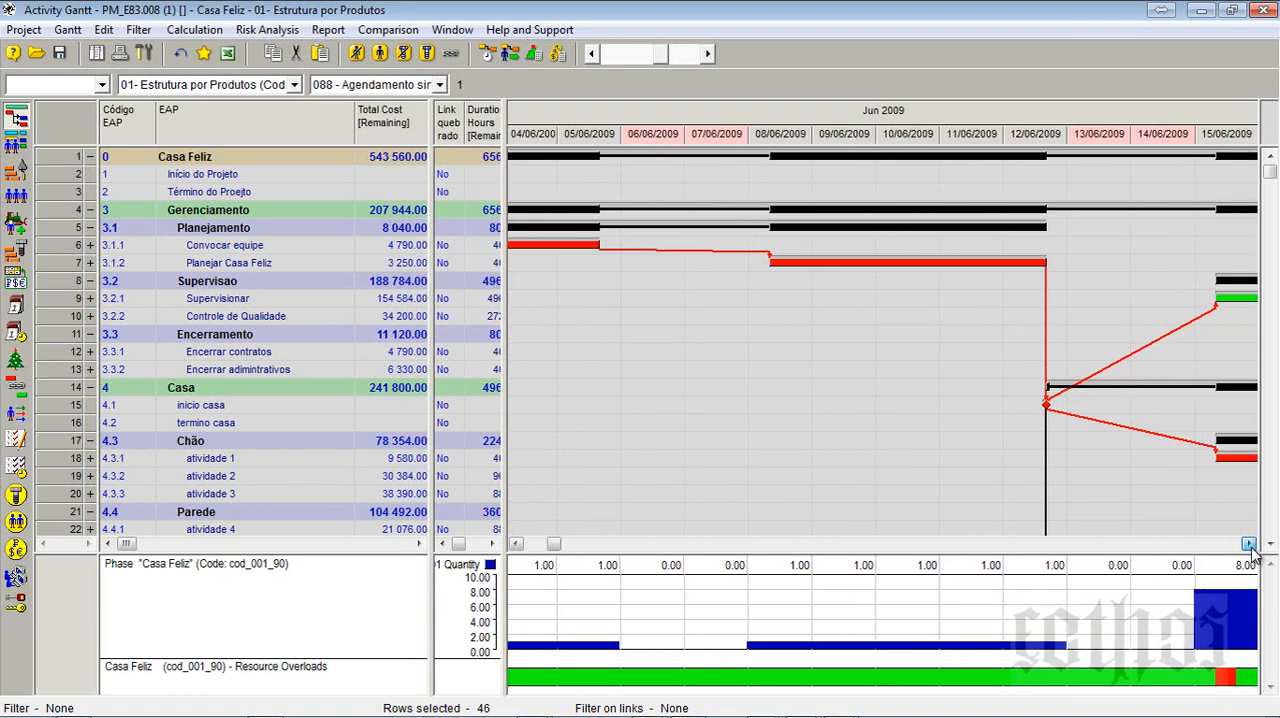
click(1250, 545)
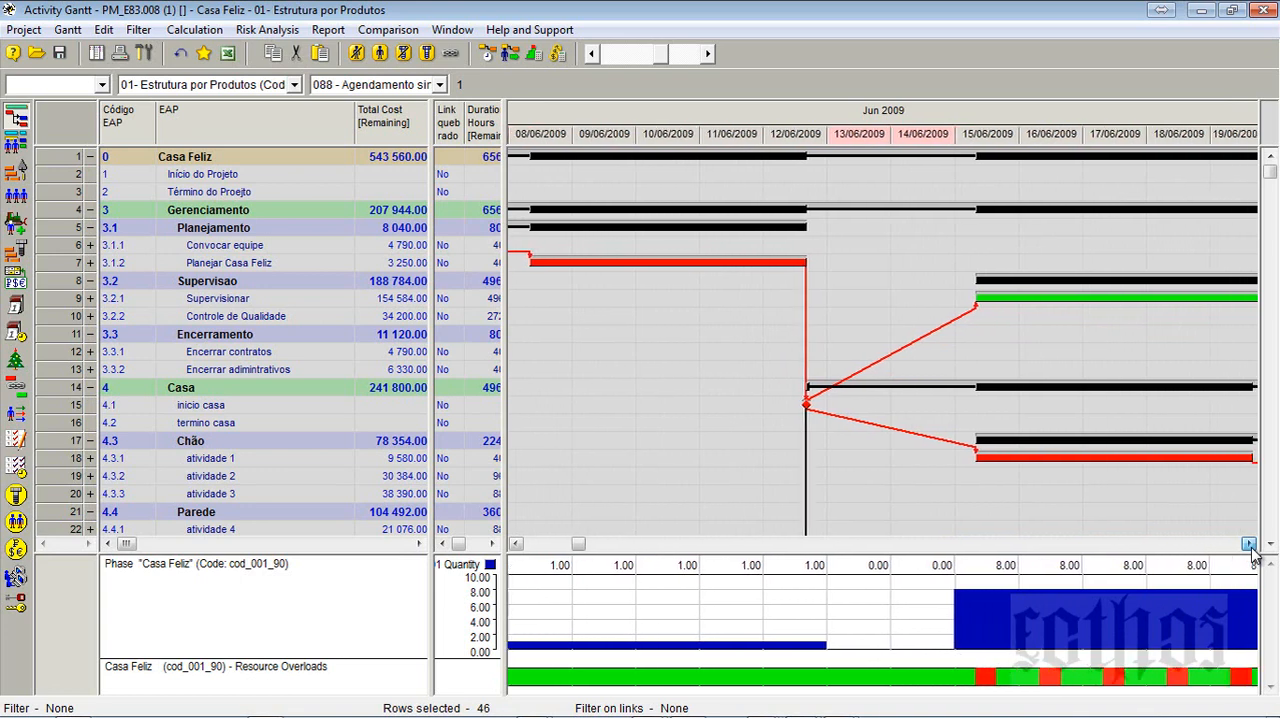
click(1250, 545)
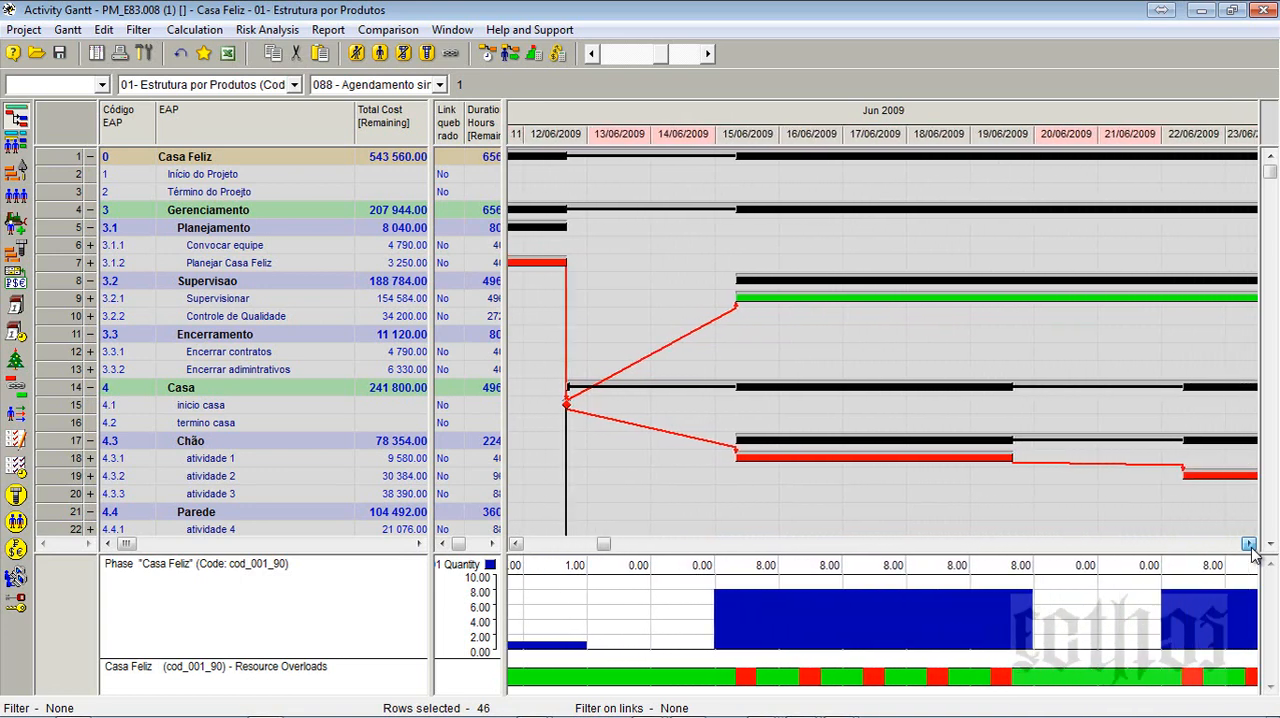
click(1250, 545)
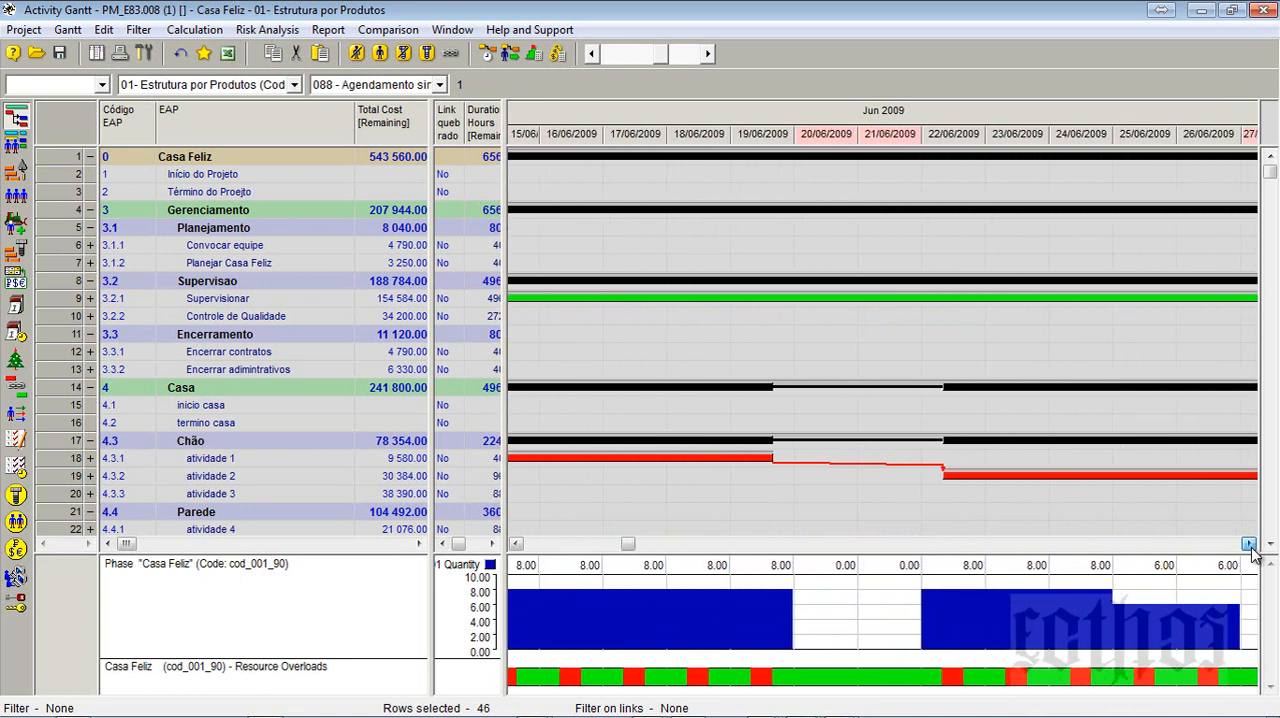
click(1250, 545)
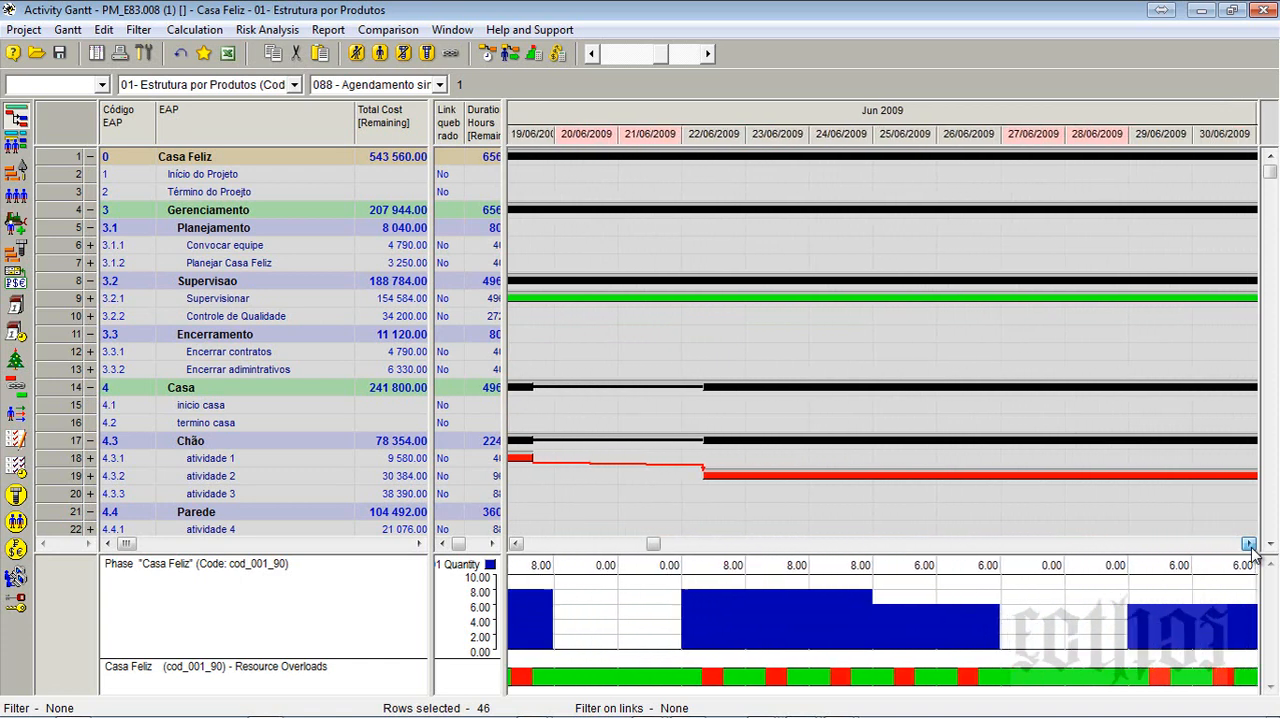
click(1250, 545)
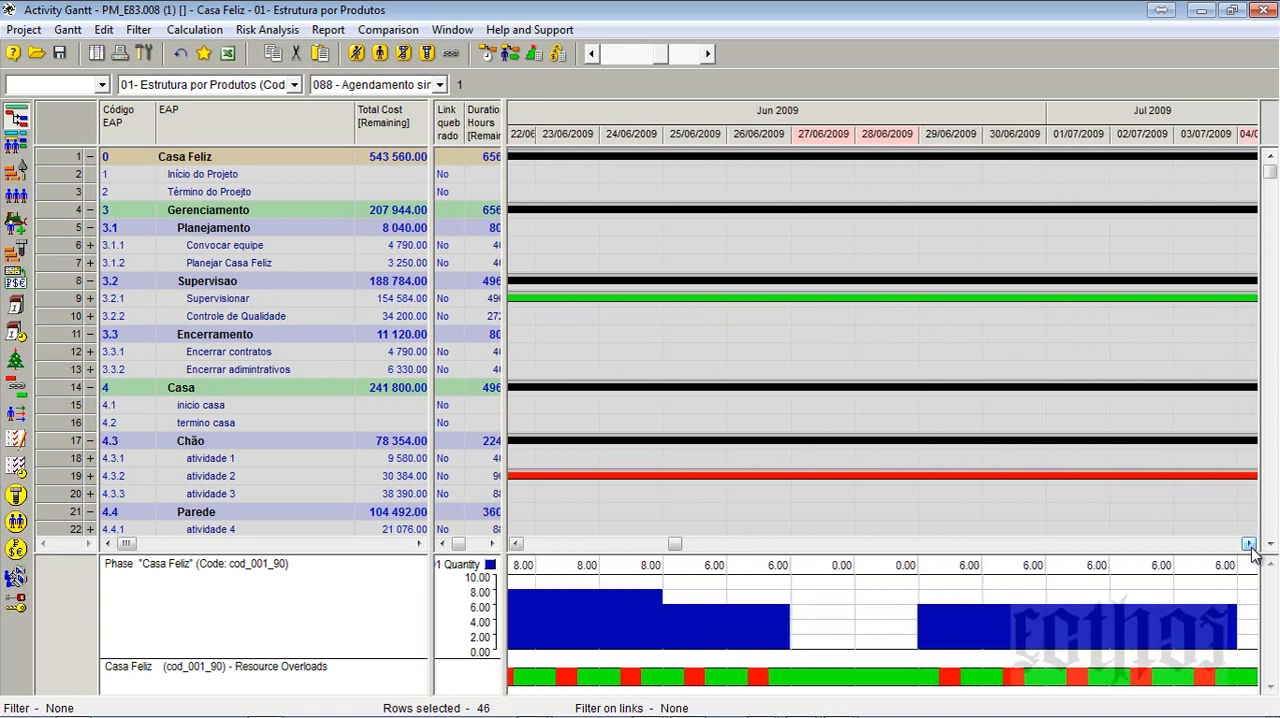
click(1236, 545)
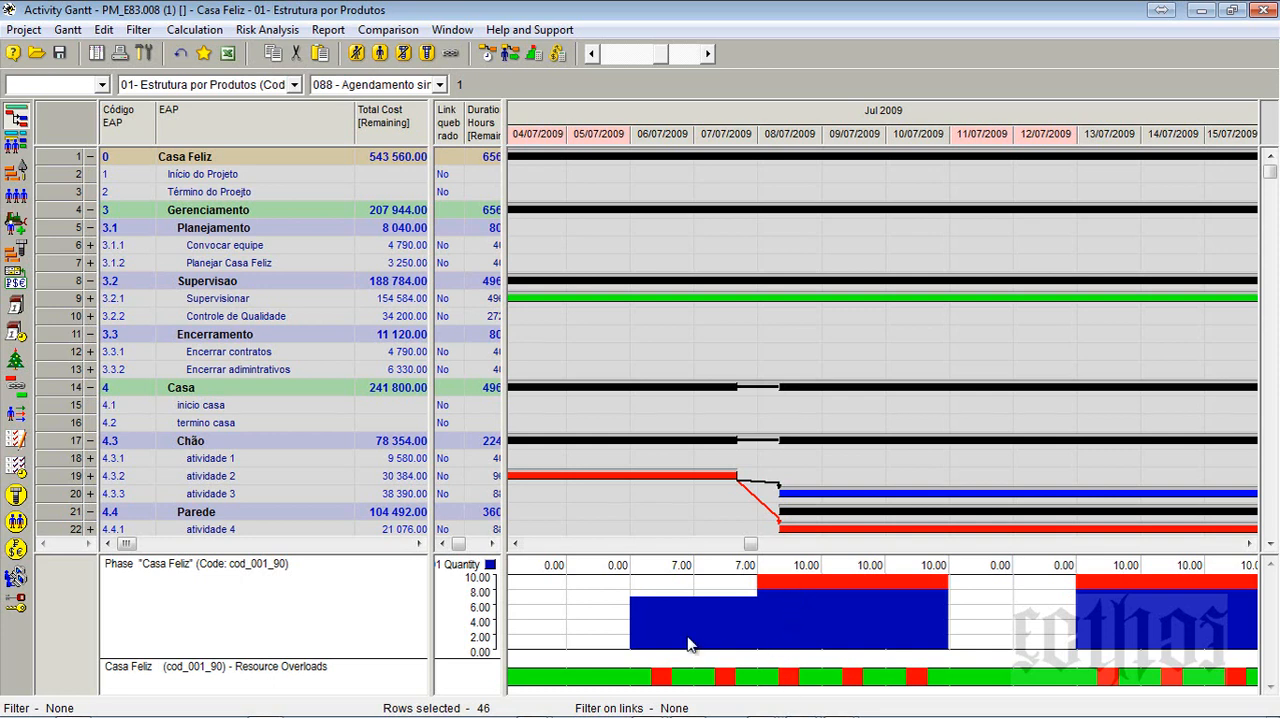
- Compare the scheduled and available quantities of Recurso Humano 01, 02 and 03 in the resources table
click(16, 197)
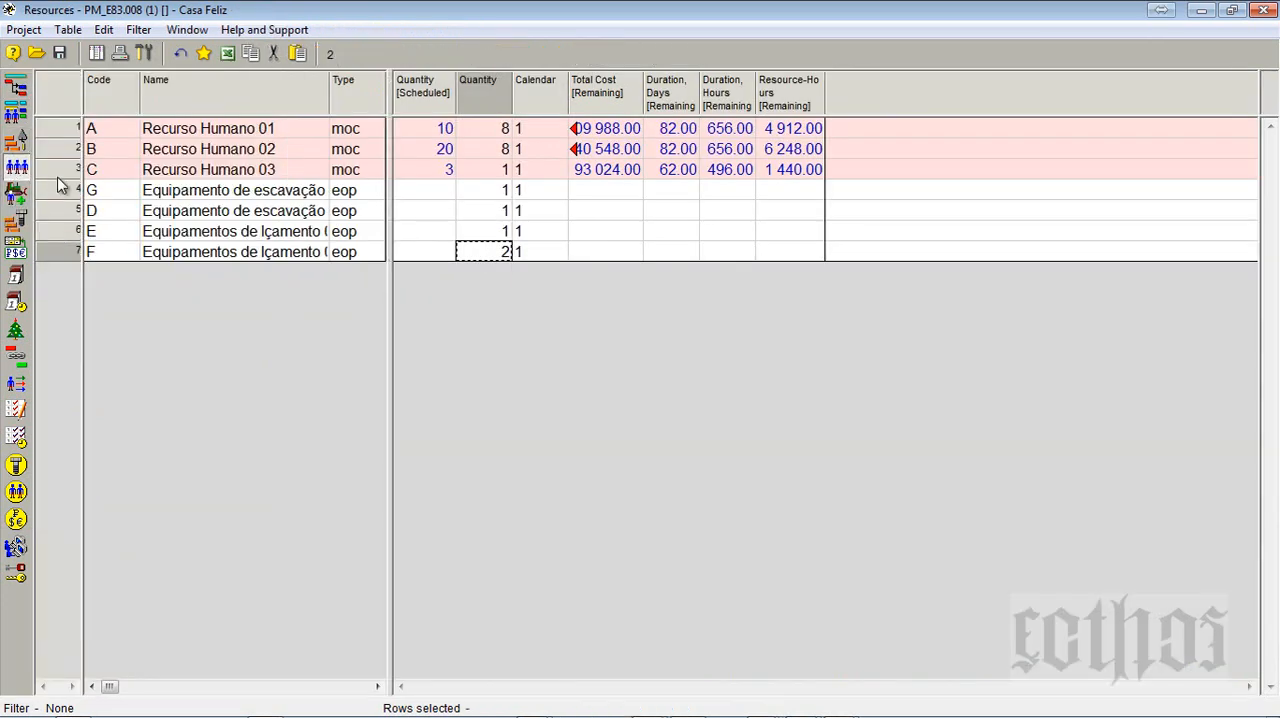
click(507, 133)
click(507, 150)
click(507, 170)
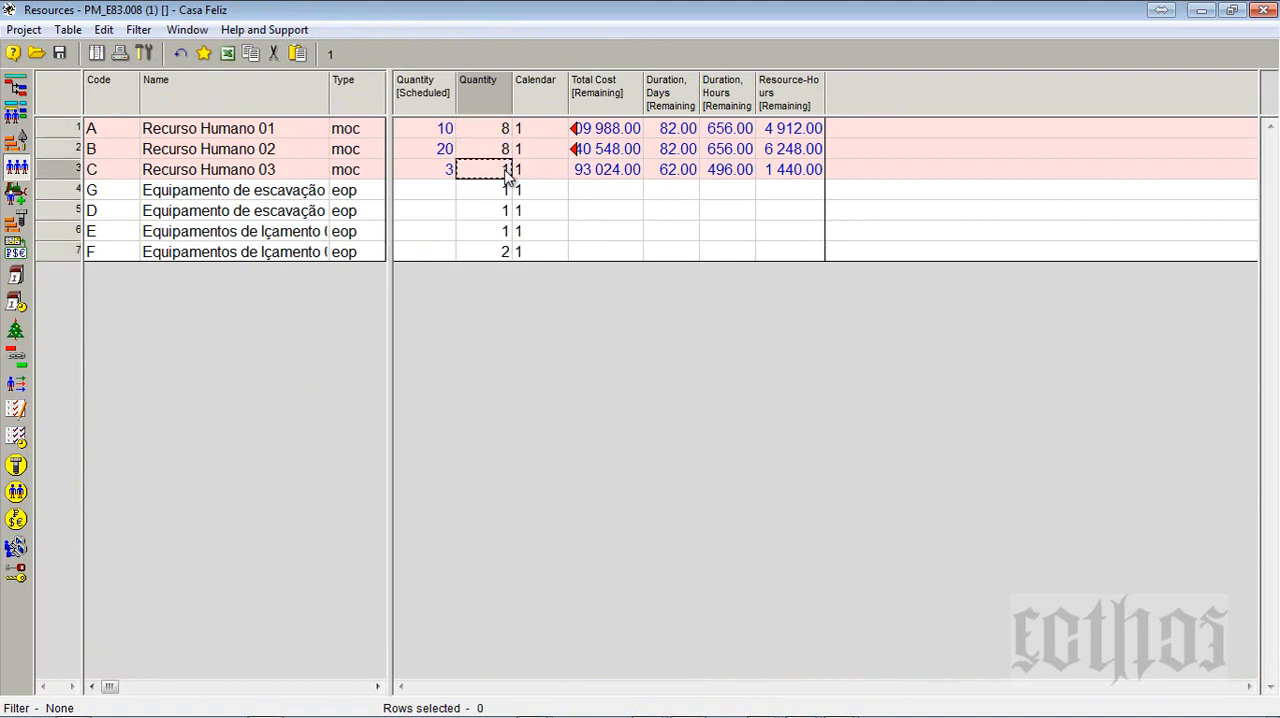
click(418, 148)
click(420, 170)
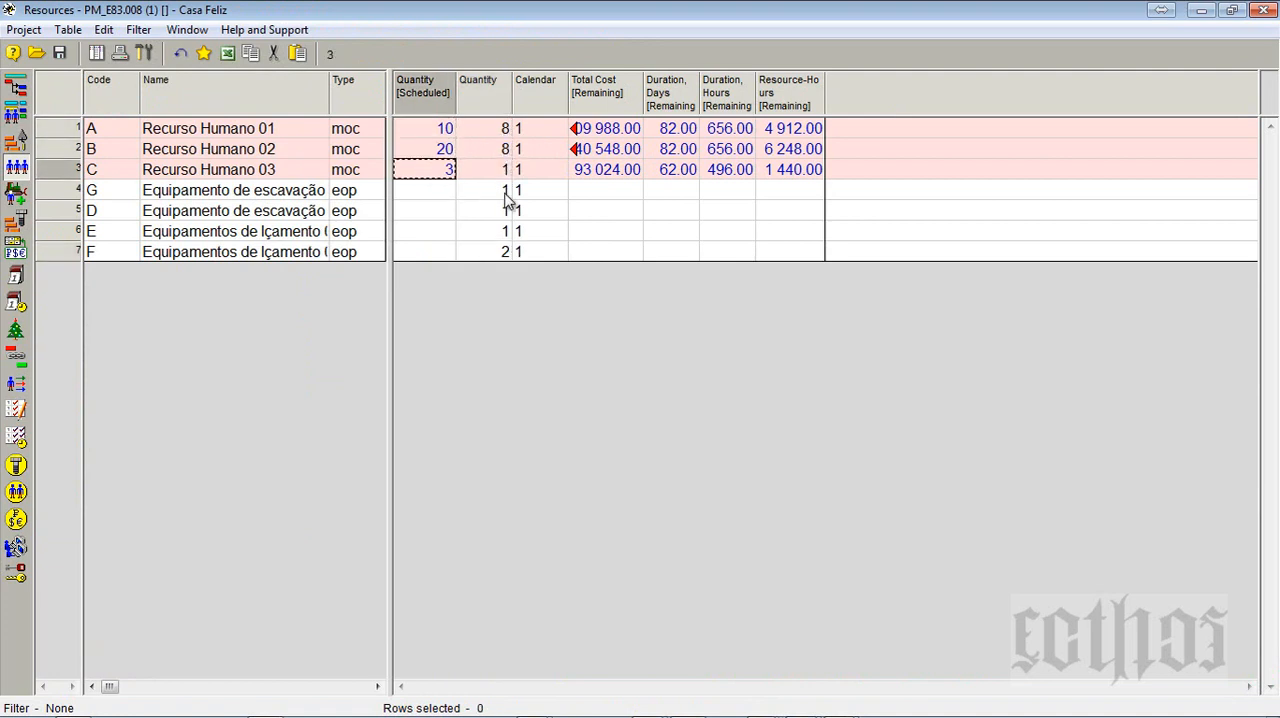
- Return to the Activity Gantt and set the Recurso Humano 01 diagram's decimal digits to 0
click(17, 88)
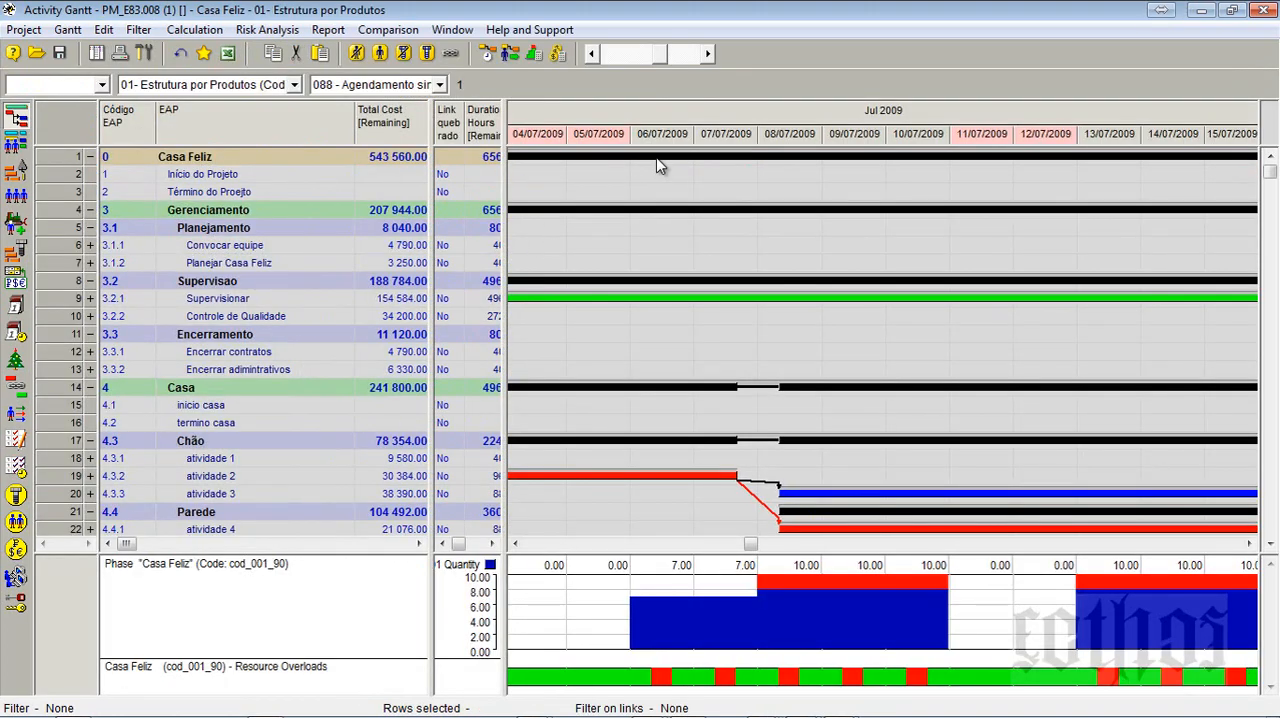
right_click(770, 572)
click(785, 582)
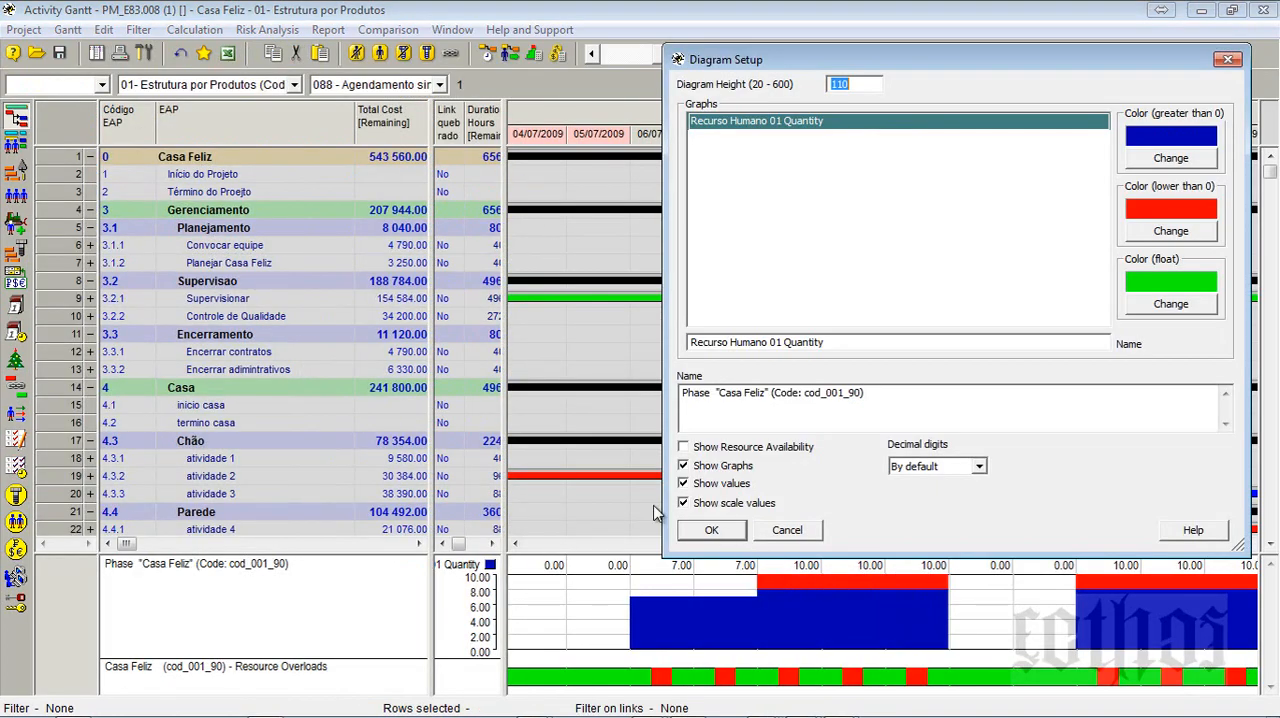
click(918, 470)
click(929, 497)
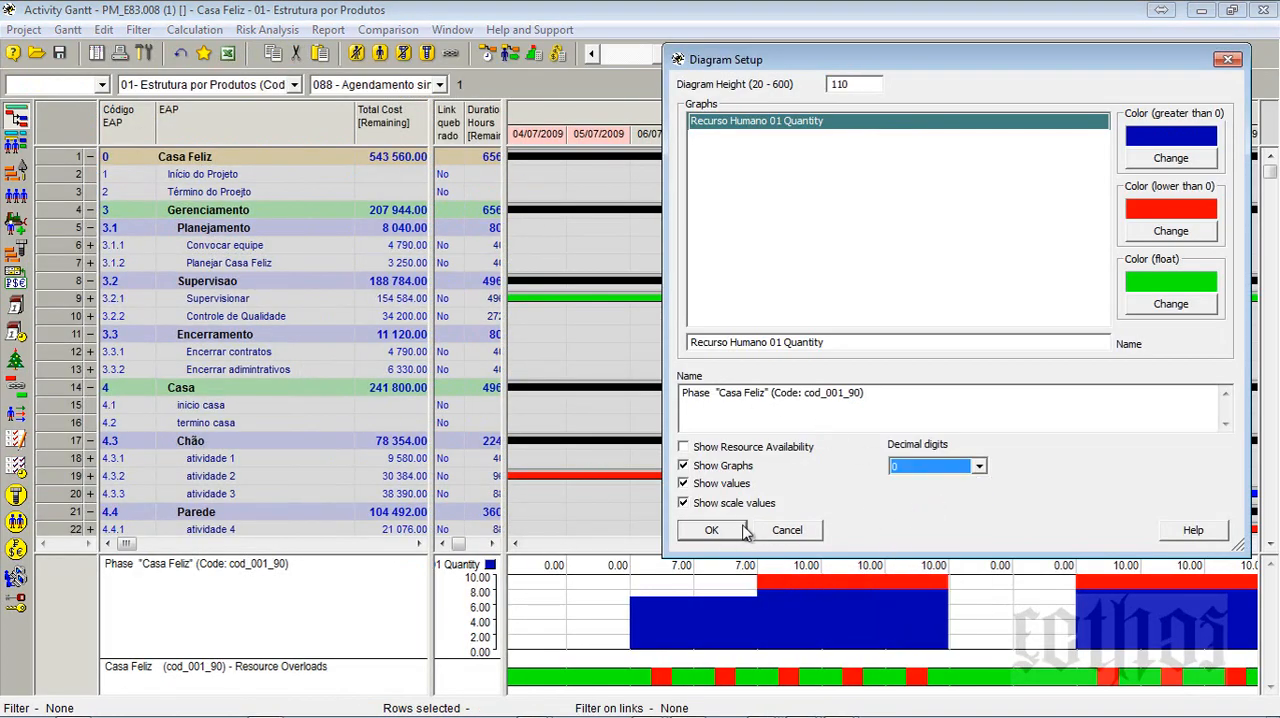
click(711, 530)
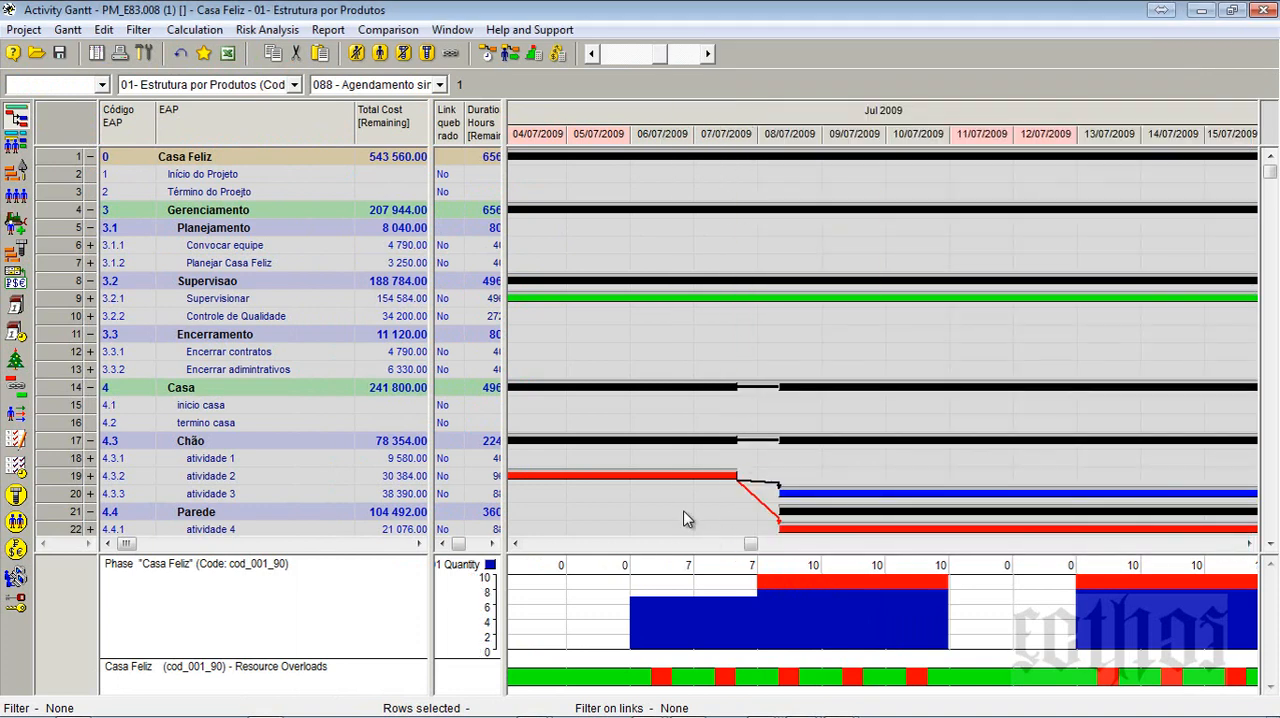
- Compress the Gantt timeline to show all of July 2009 and widen the column area to include the Start dates
click(591, 53)
click(591, 53)
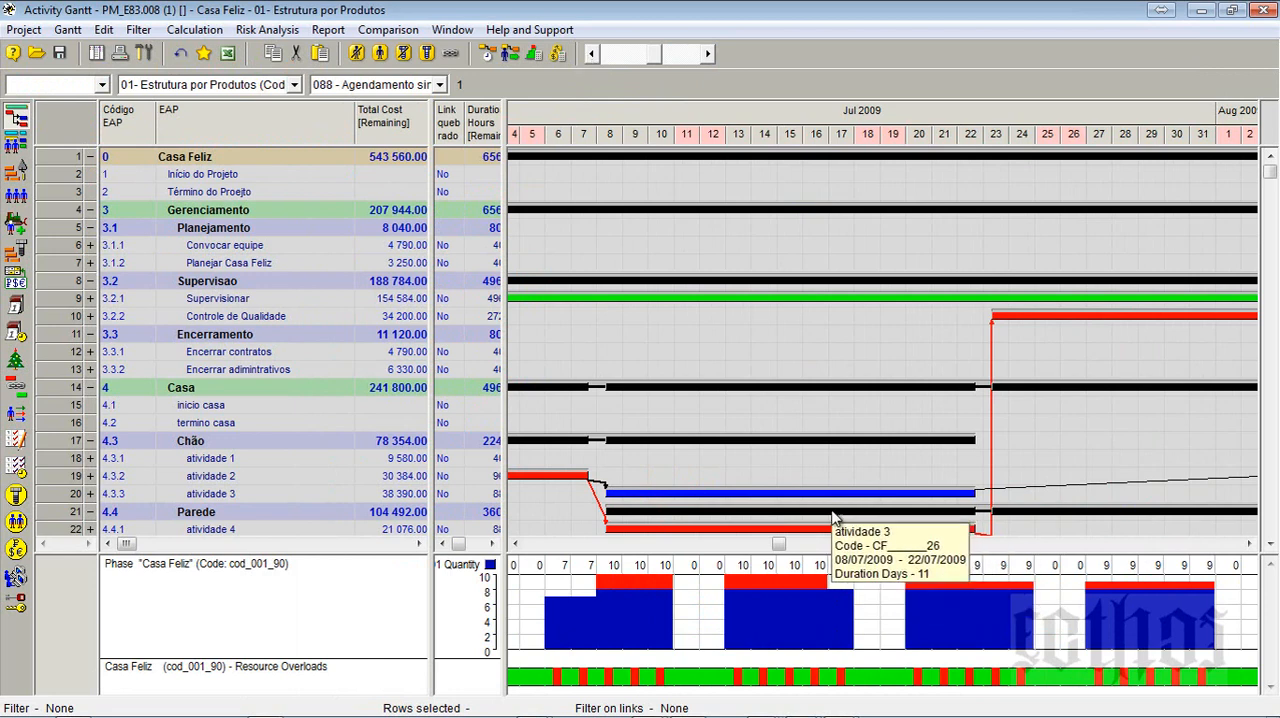
click(316, 339)
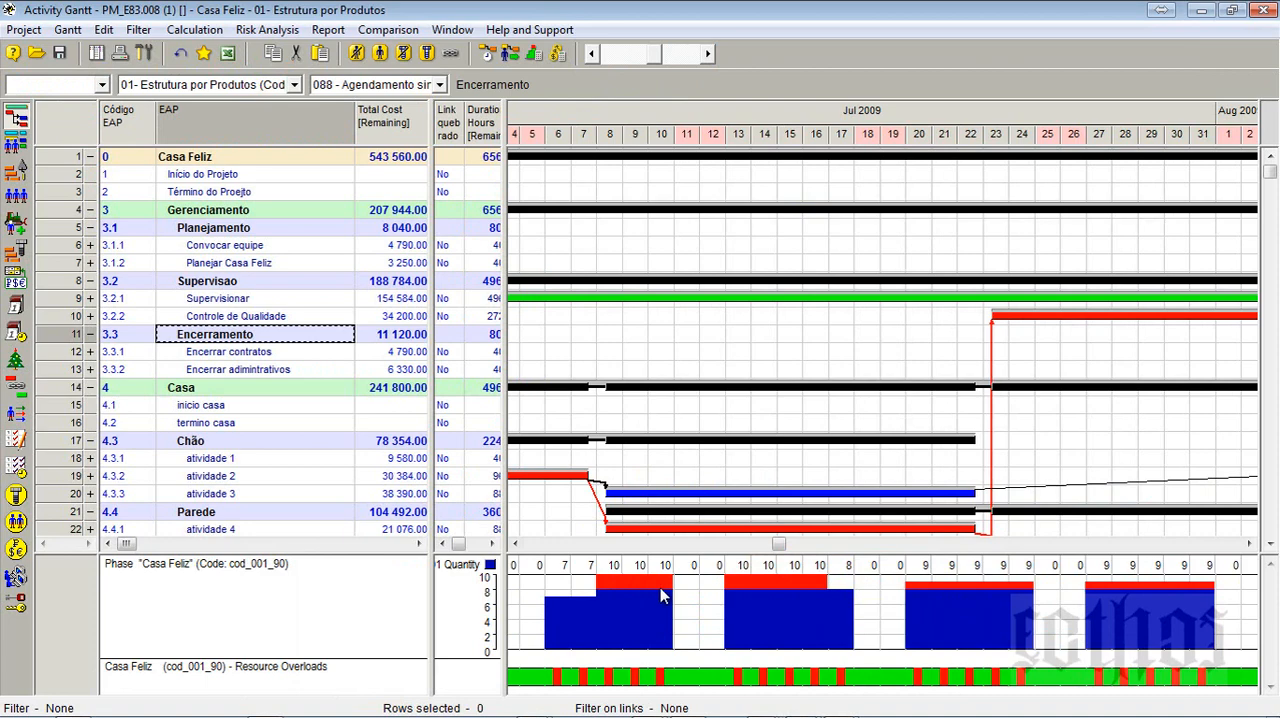
scroll(1007, 437, down, 6)
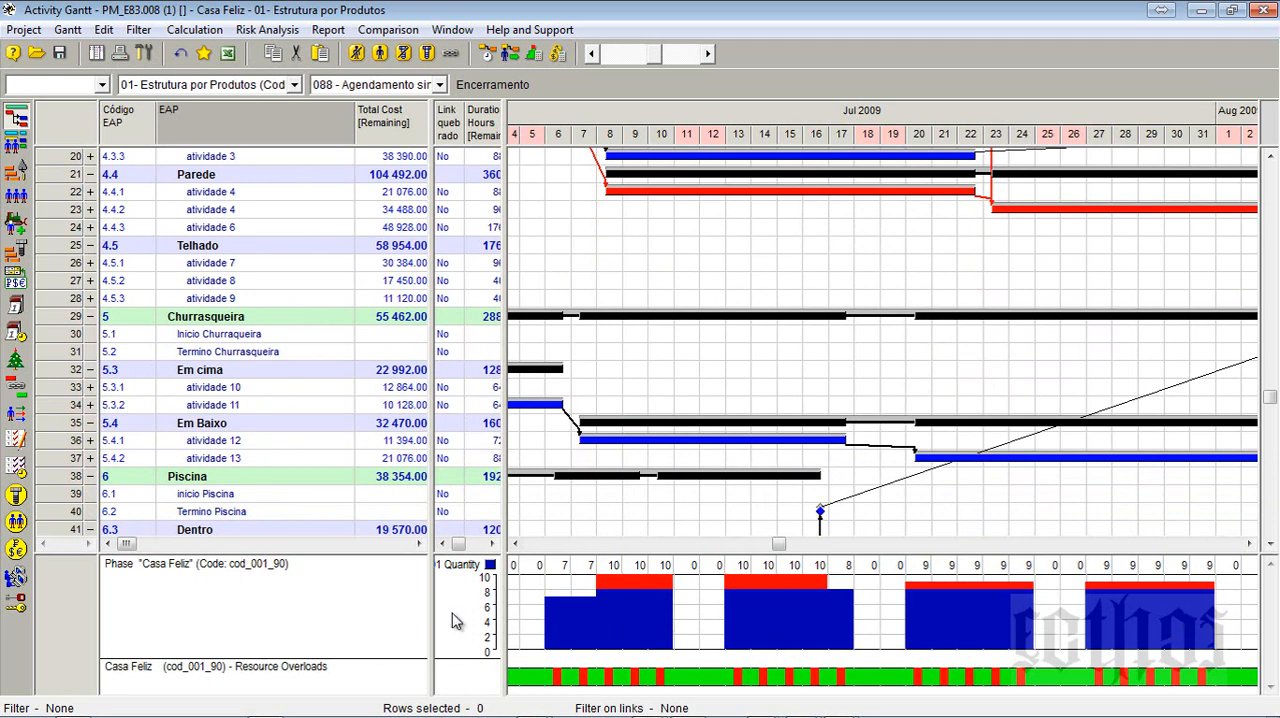
drag(505, 590, 587, 590)
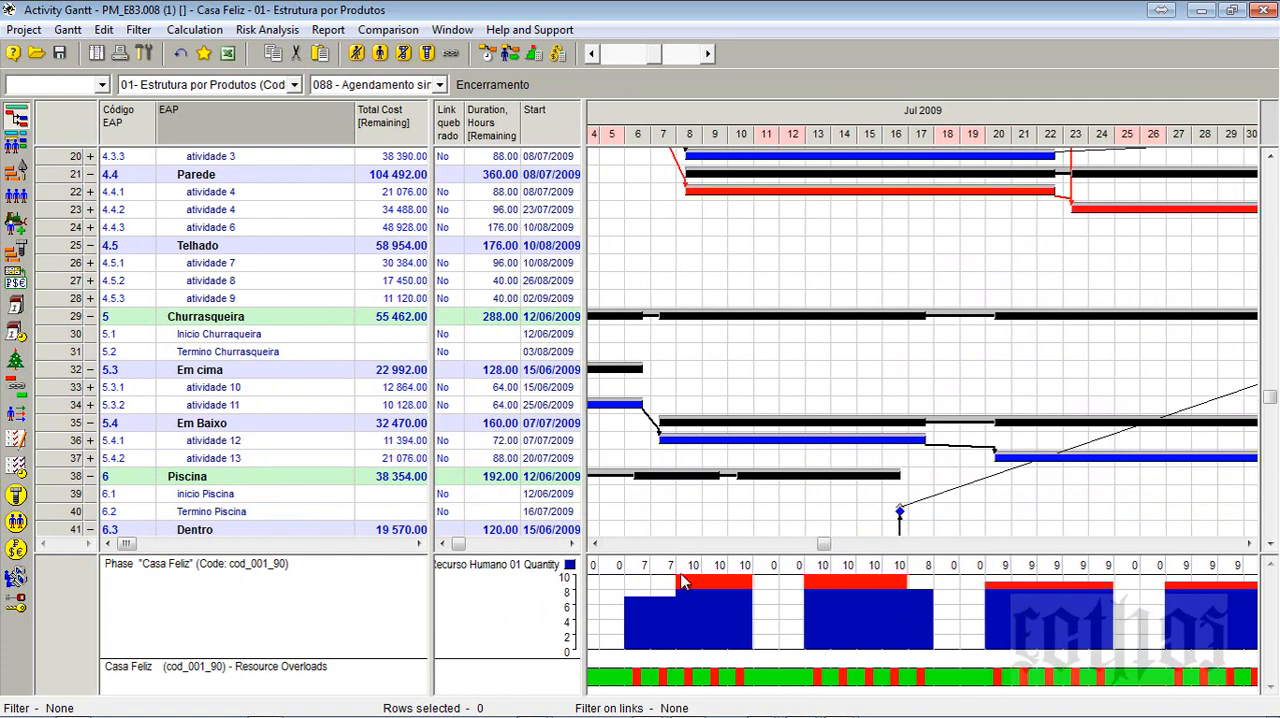
scroll(258, 247, up, 6)
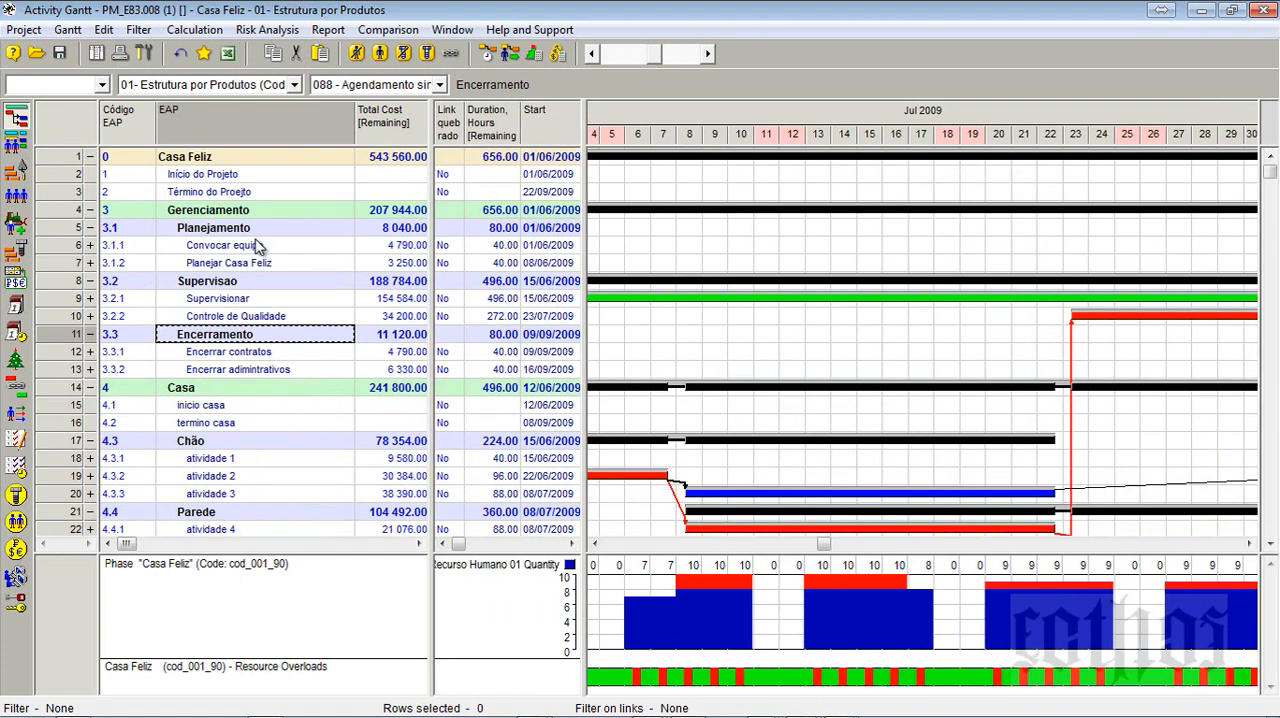
- Collapse the Casa Feliz phase and create its Recurso Humano 02 quantity diagram, removing Recurso Humano 01 from the parameters and keeping the height at 110
click(90, 156)
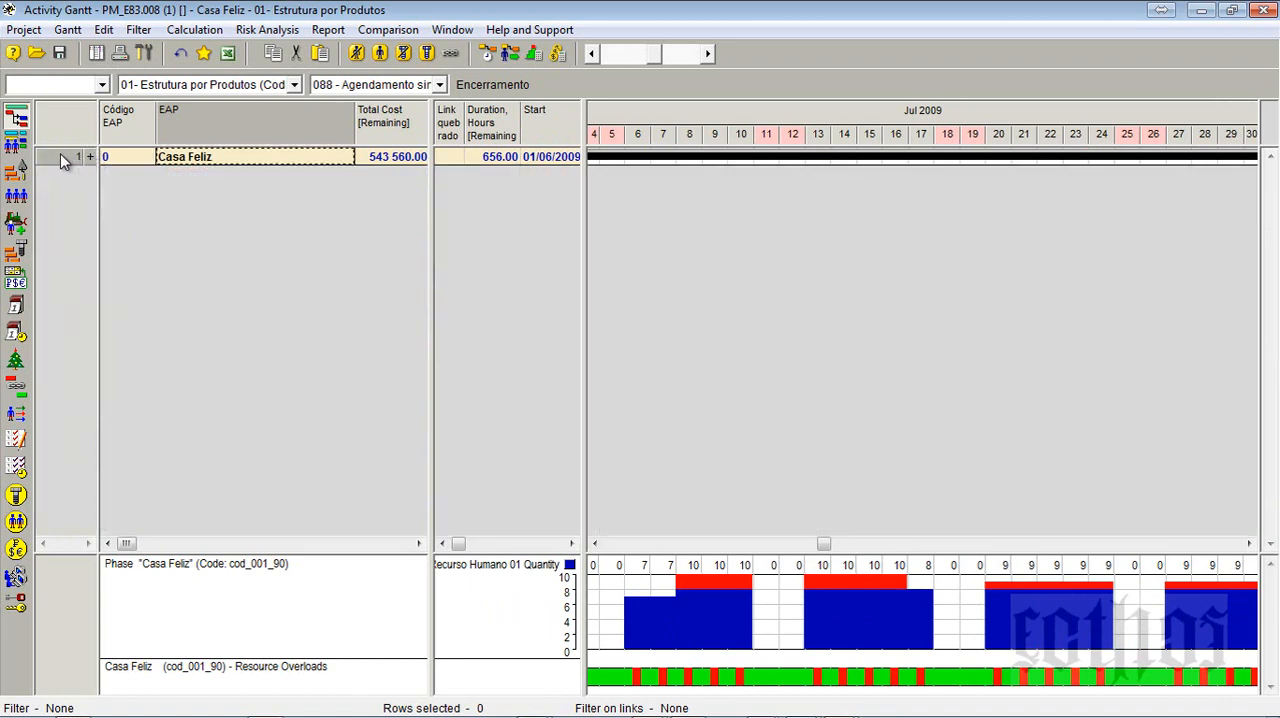
right_click(60, 156)
mouse_move(110, 240)
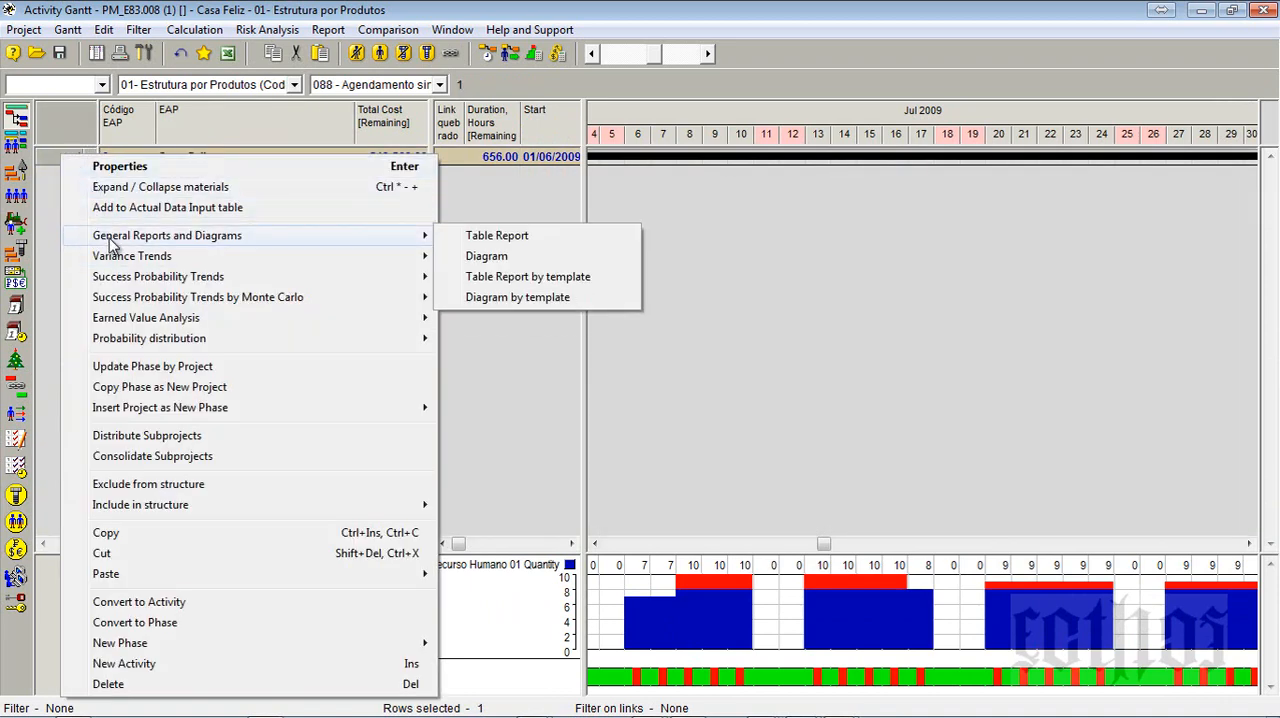
click(468, 258)
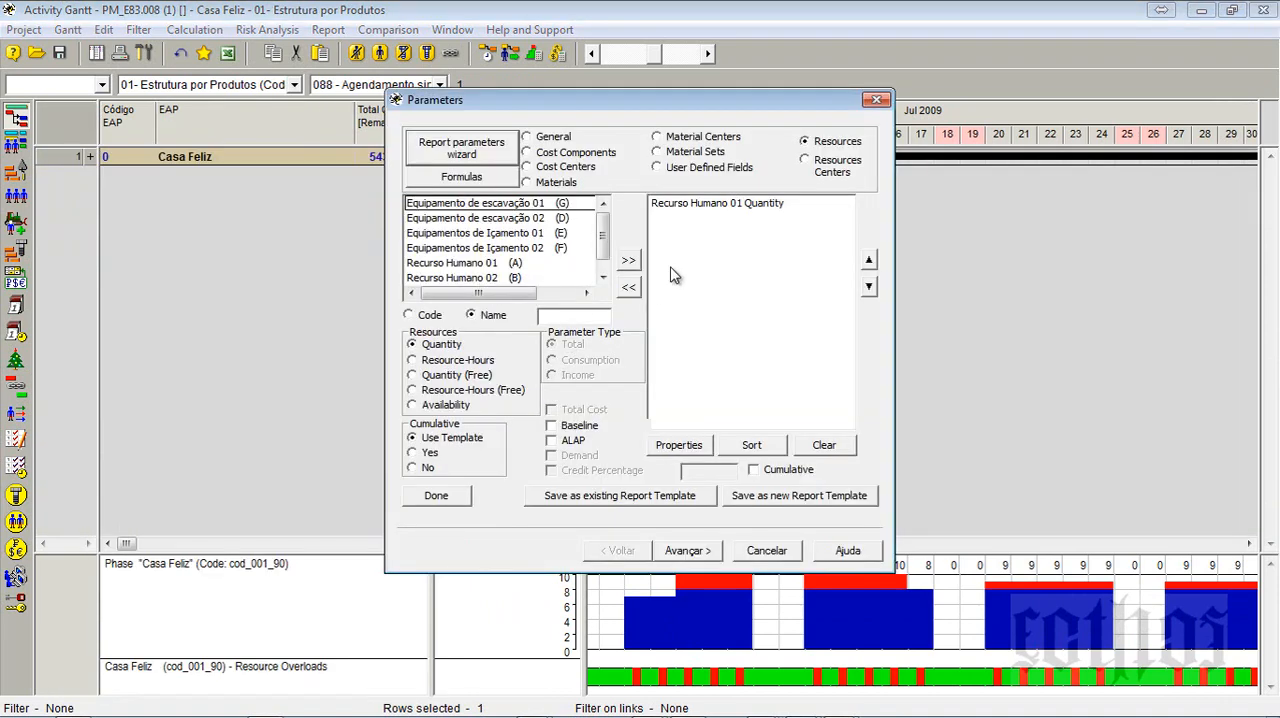
click(690, 204)
click(630, 288)
click(476, 280)
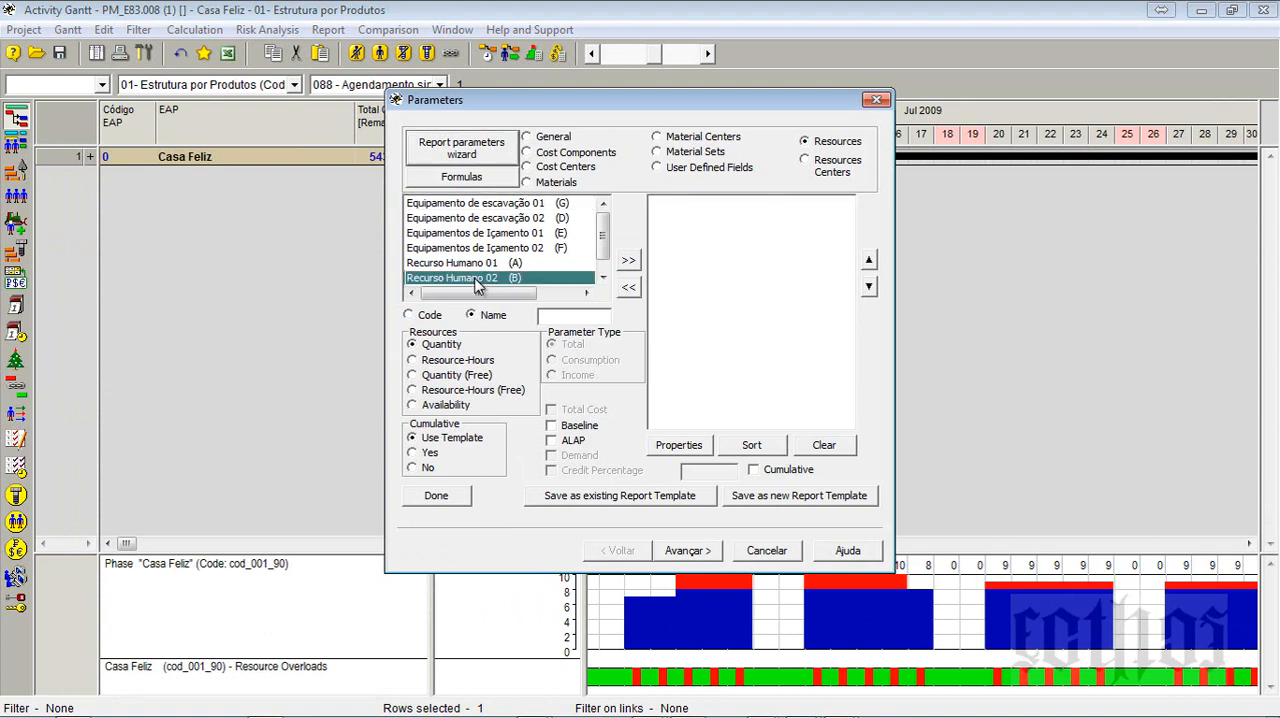
click(628, 260)
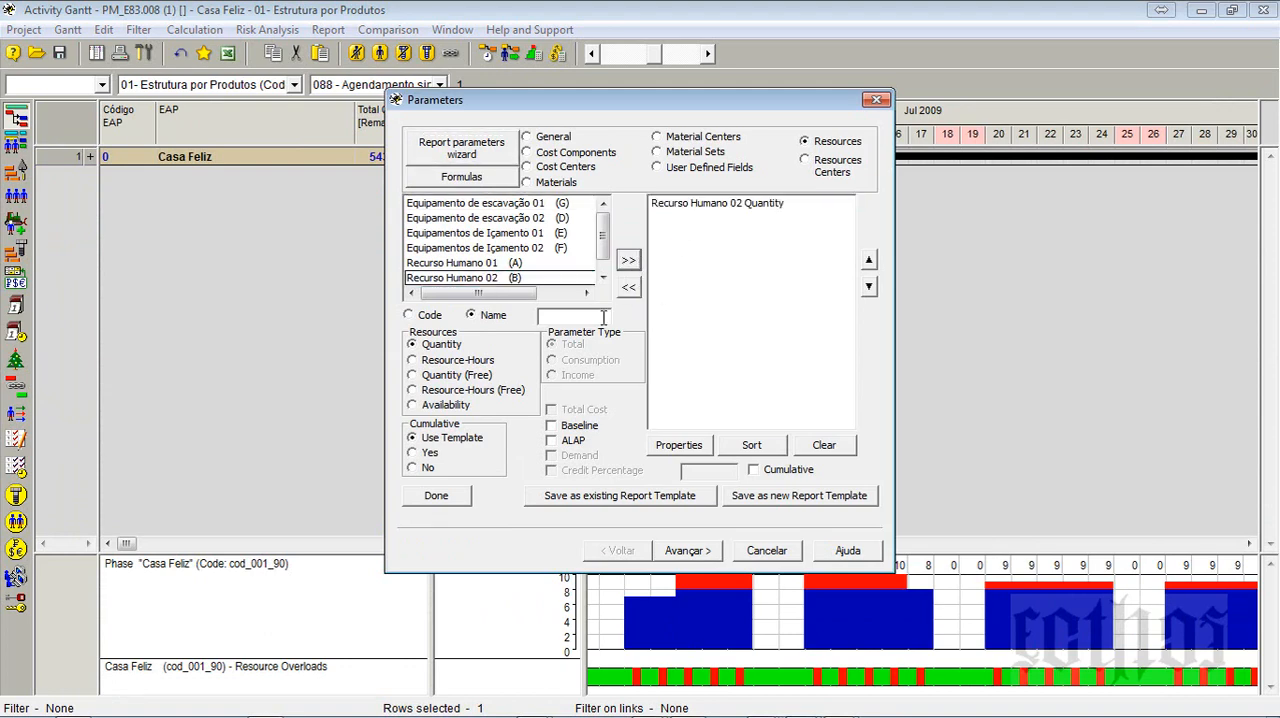
click(689, 551)
click(689, 551)
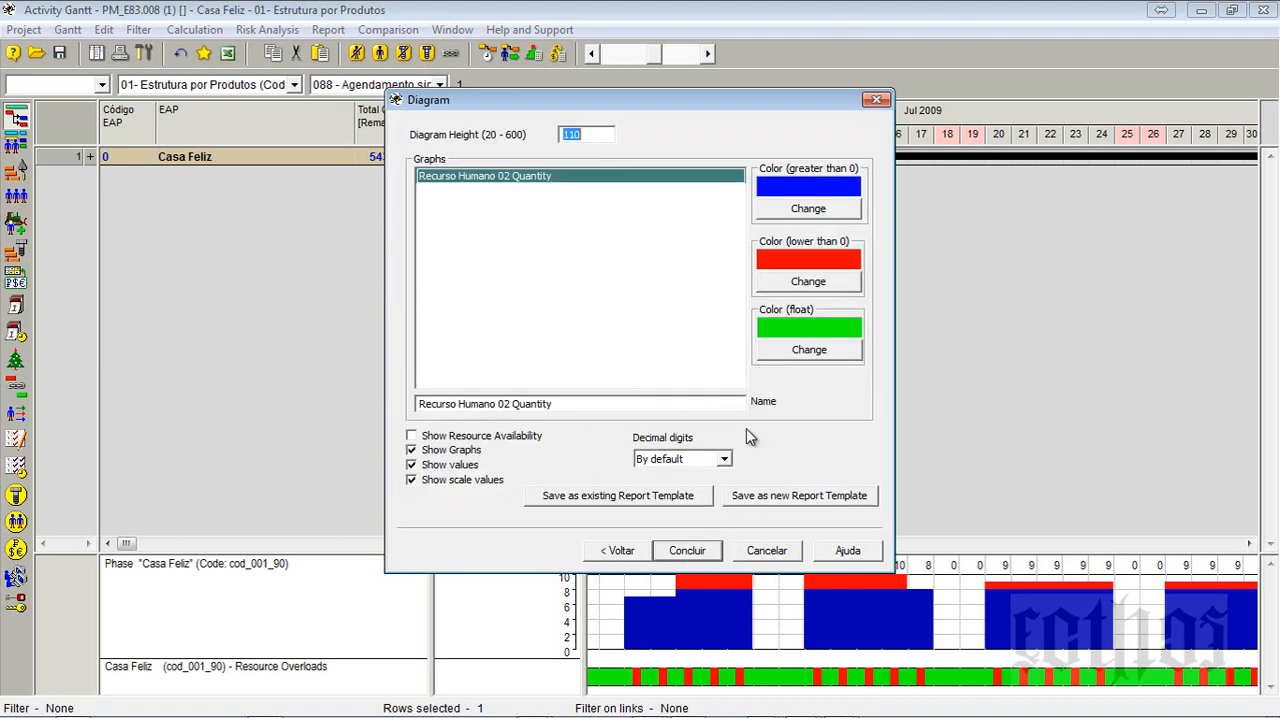
click(705, 550)
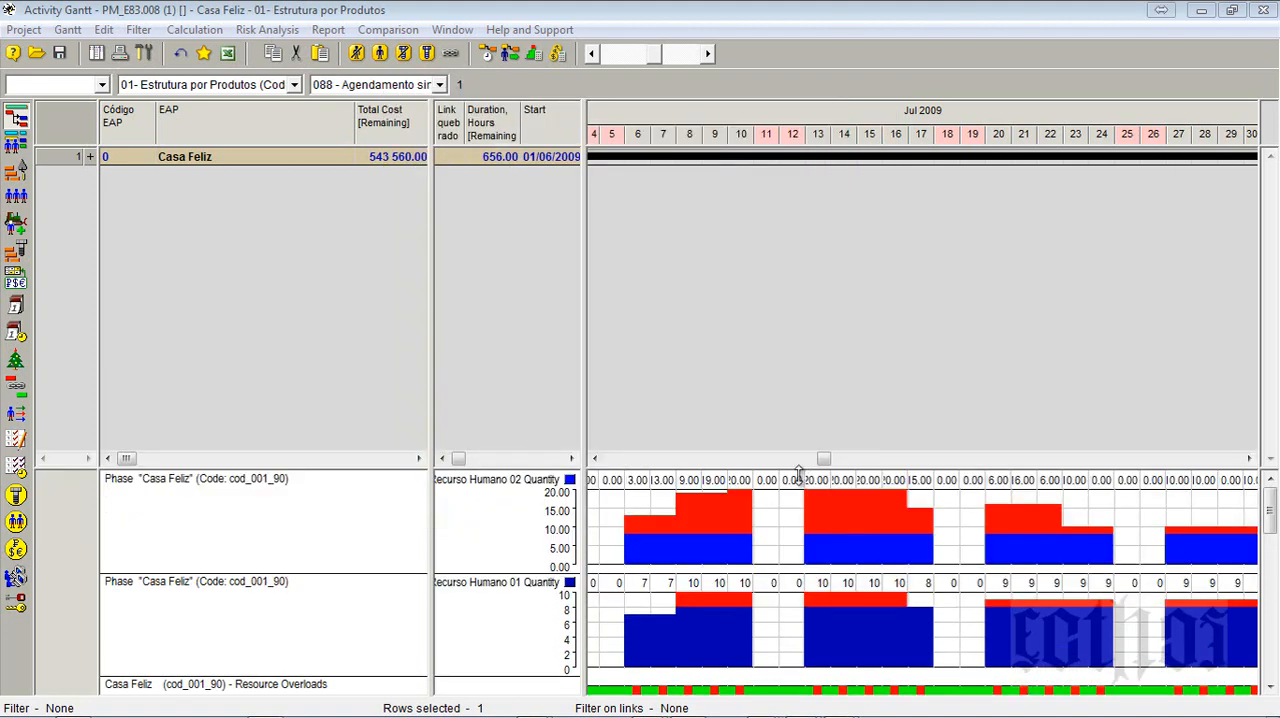
- Bring the diagrams to the start of June 2009 and recalculate the schedule forward for all activities with the existing scheduling options
click(697, 458)
click(612, 458)
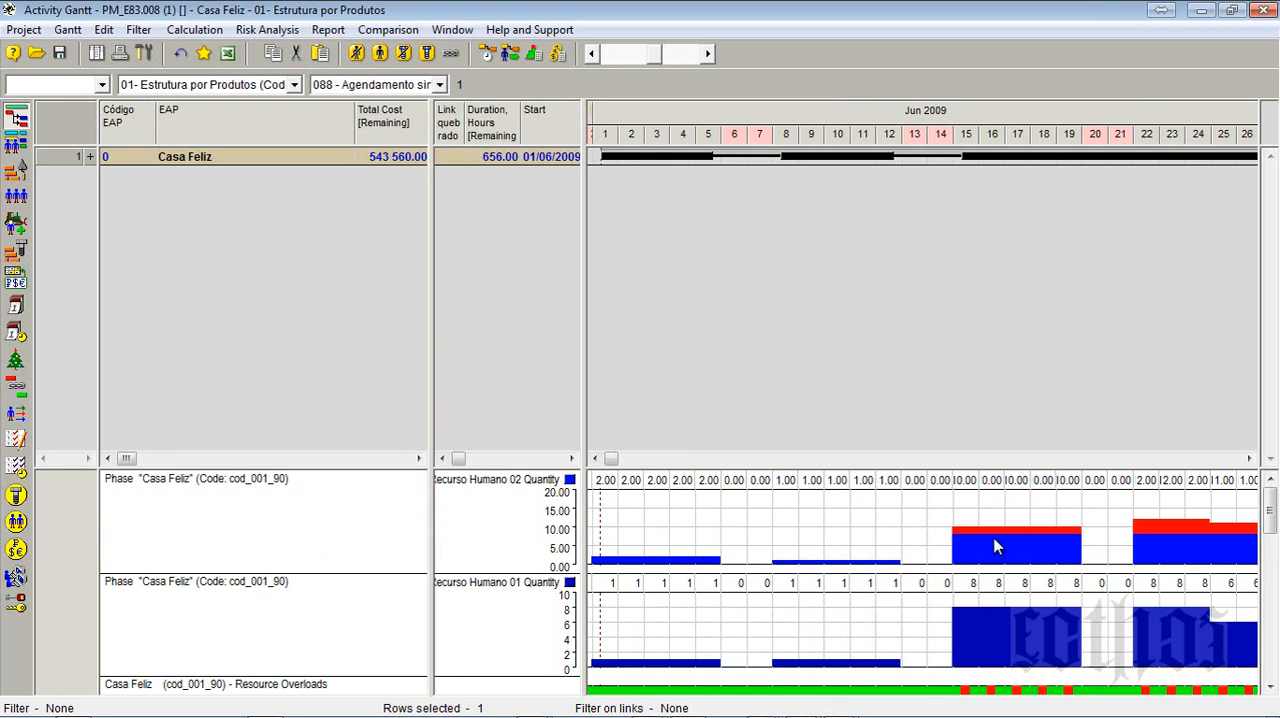
click(489, 57)
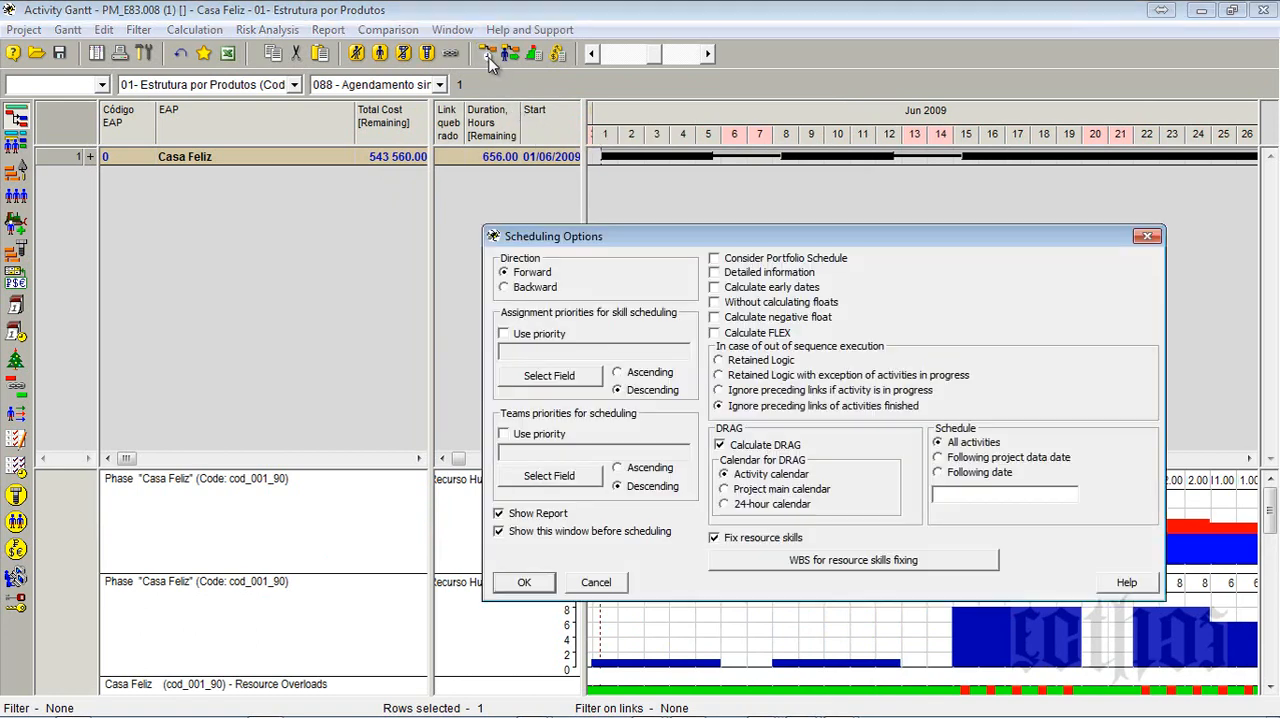
click(518, 584)
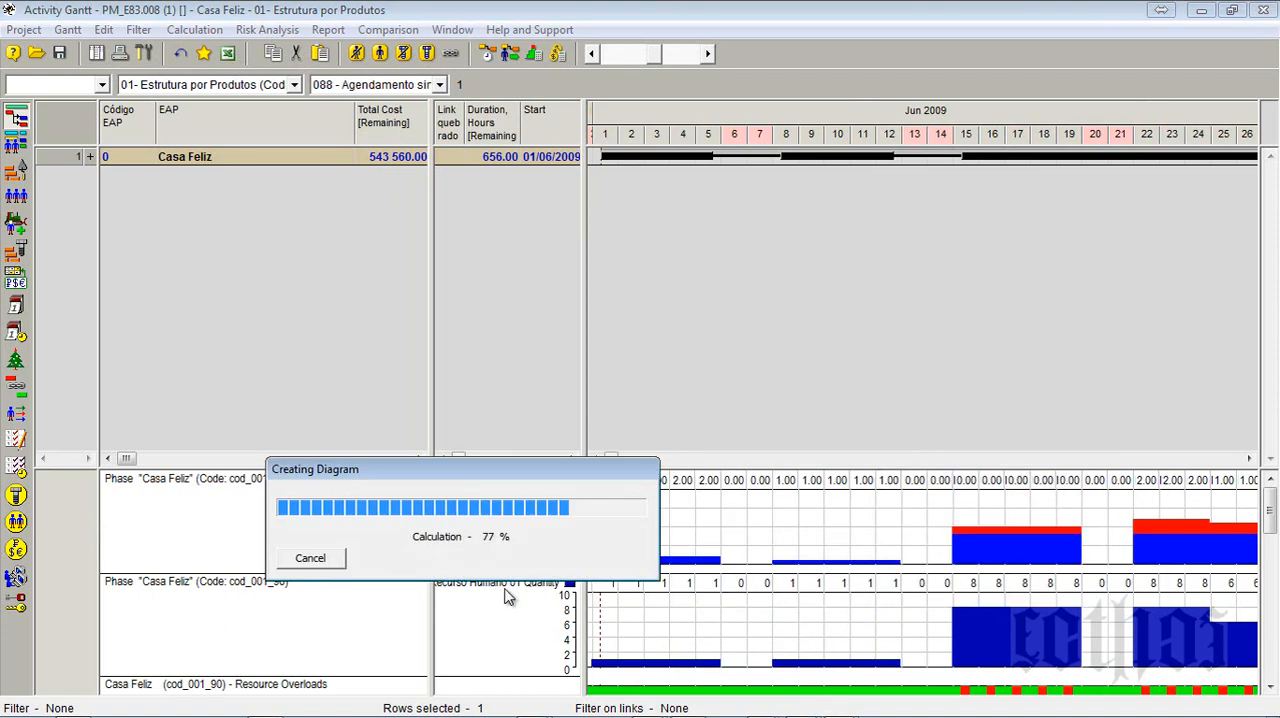
click(285, 590)
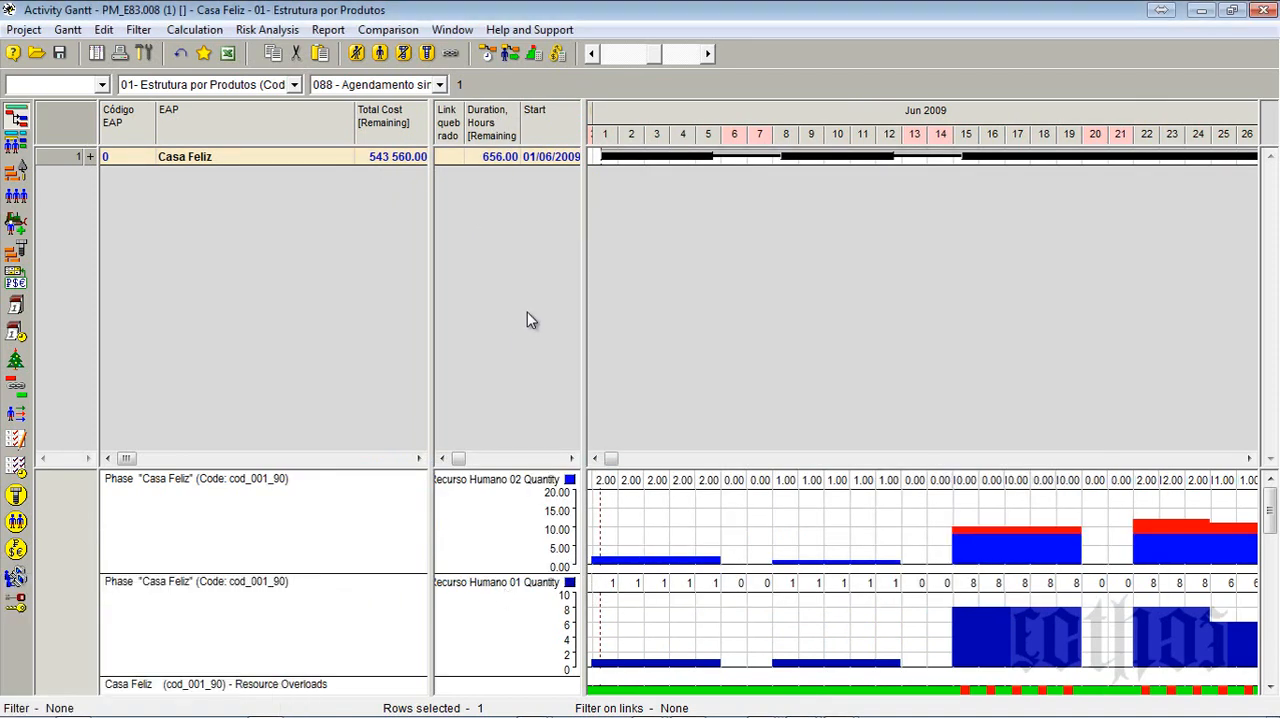
- Narrow the EAP and data column areas and compress the timeline so the diagrams cover June to early July 2009
drag(431, 326, 253, 358)
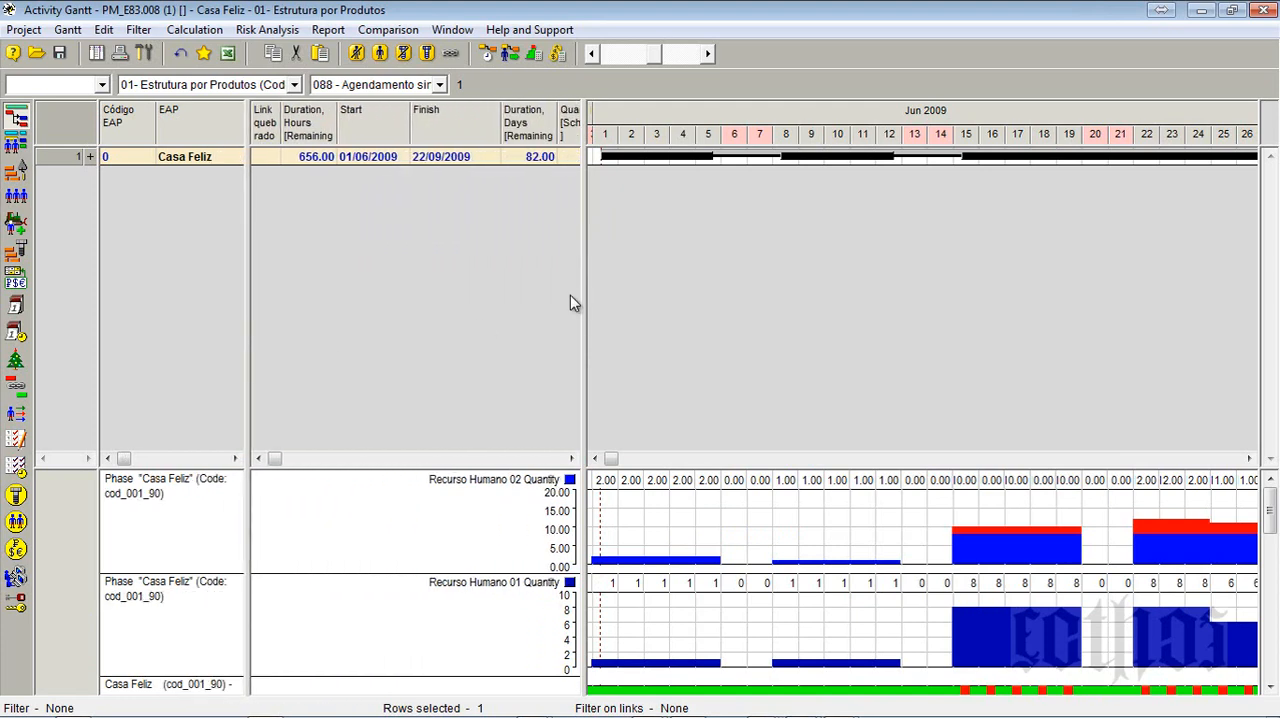
drag(584, 300, 409, 329)
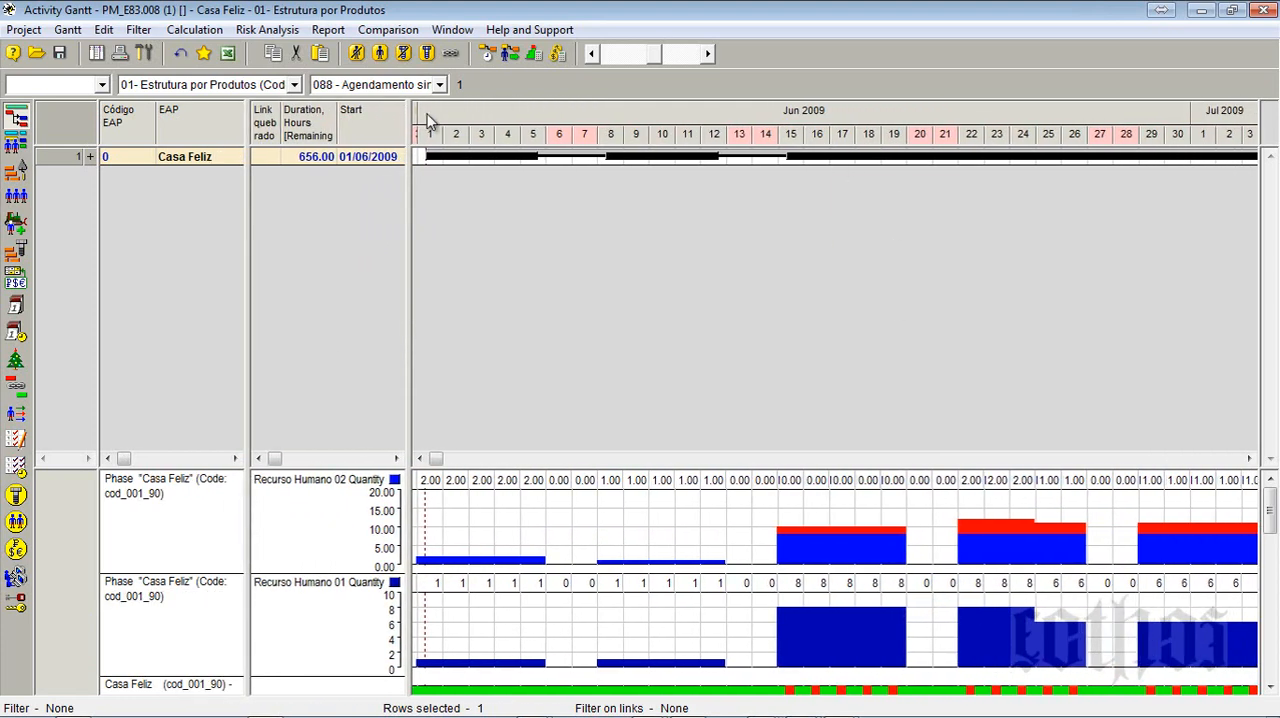
click(590, 55)
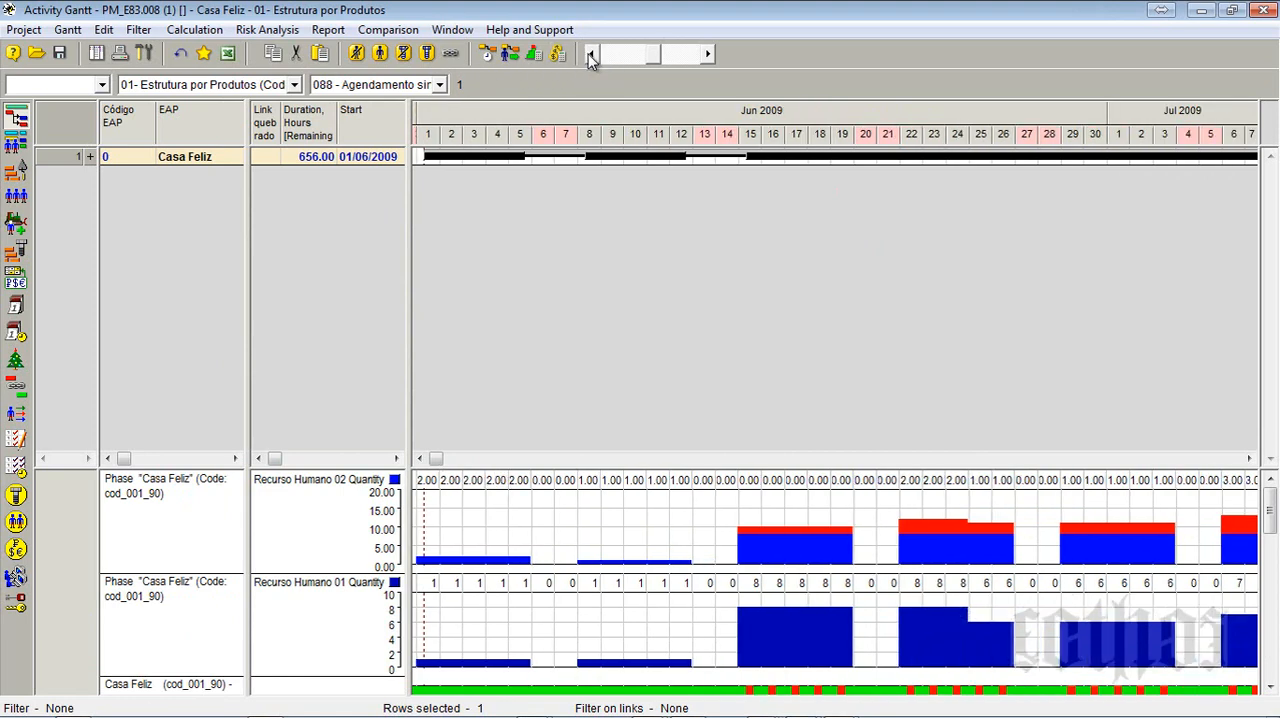
- Set the Recurso Humano 02 diagram's decimal digits to 0 and compress the timeline to reach mid-July 2009
right_click(750, 484)
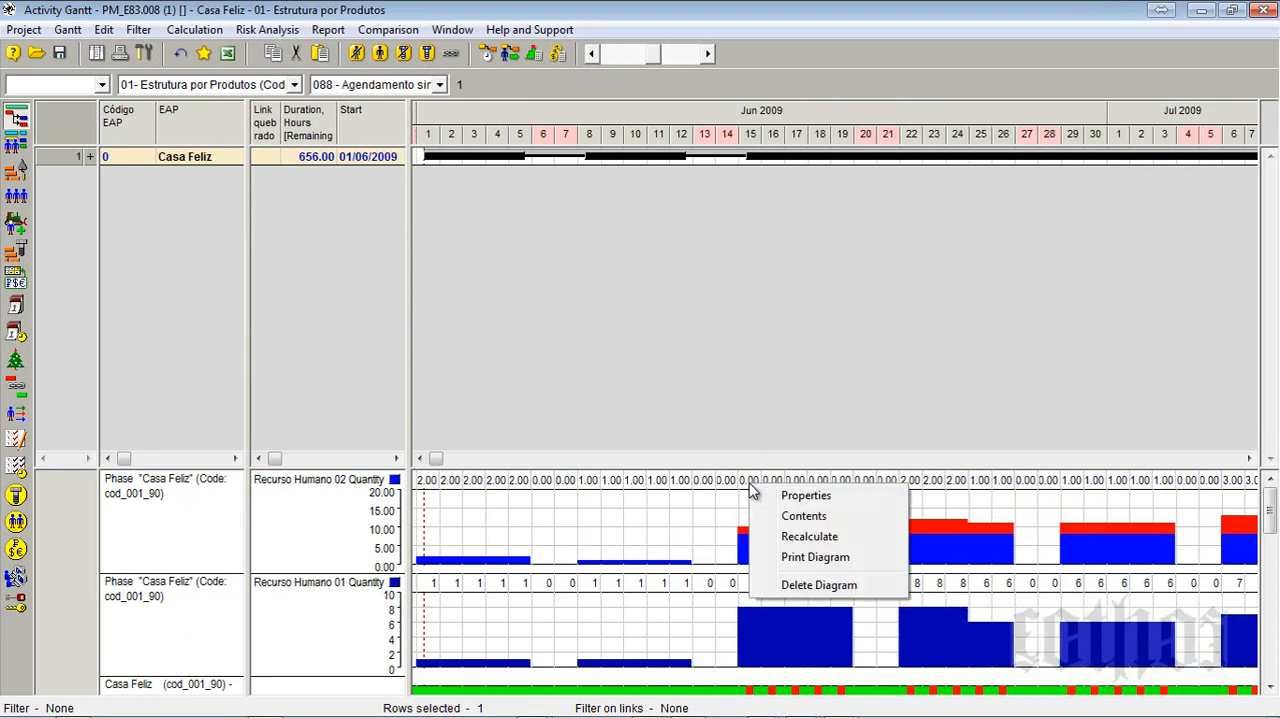
click(814, 510)
click(910, 467)
click(910, 497)
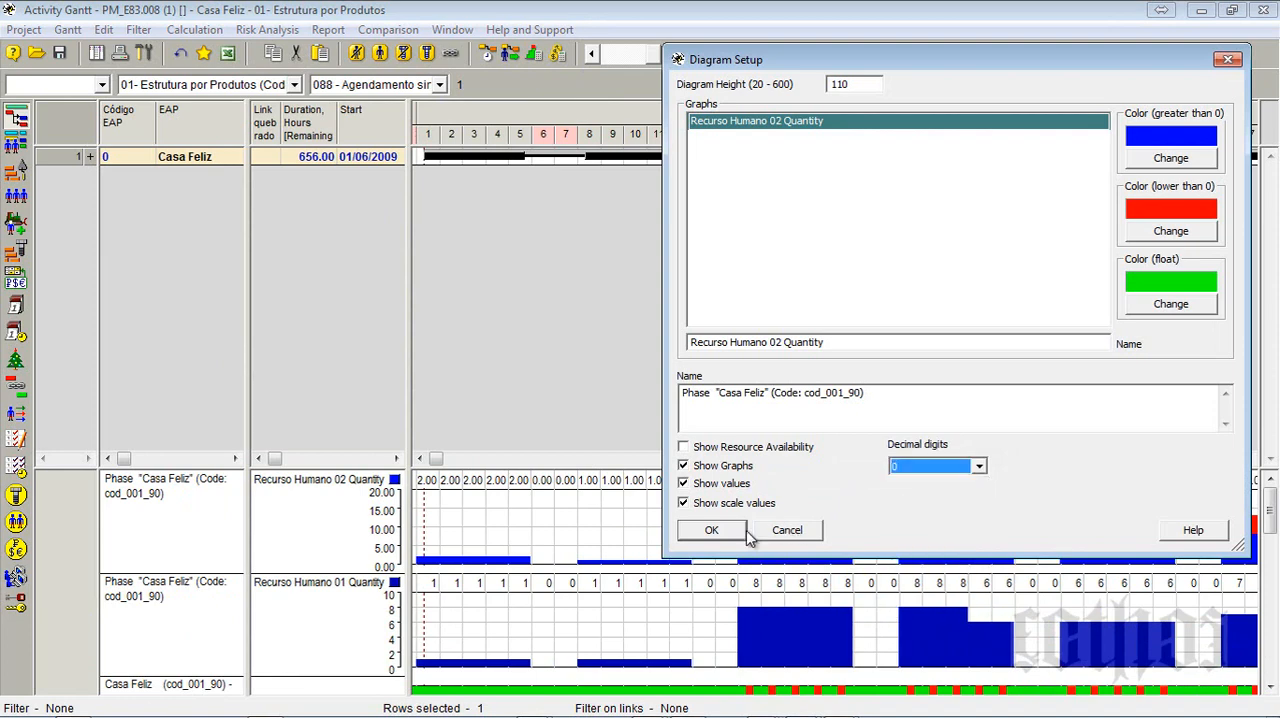
click(744, 533)
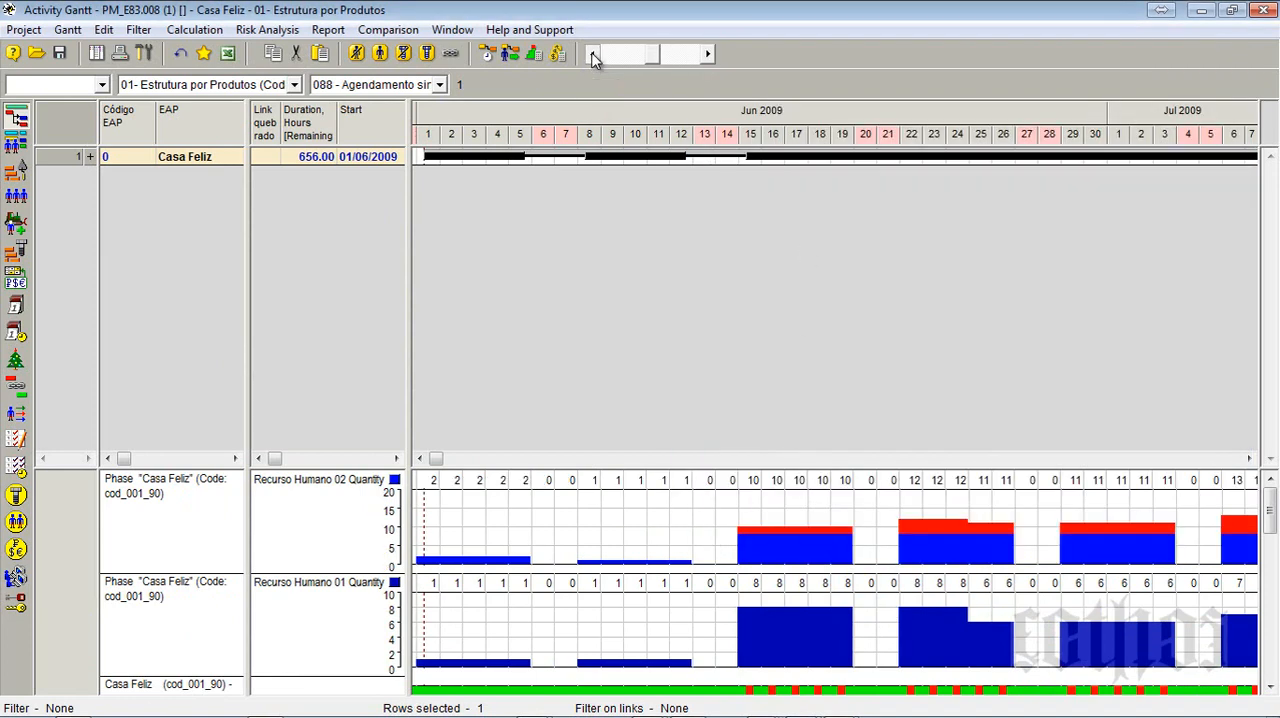
click(592, 55)
click(592, 55)
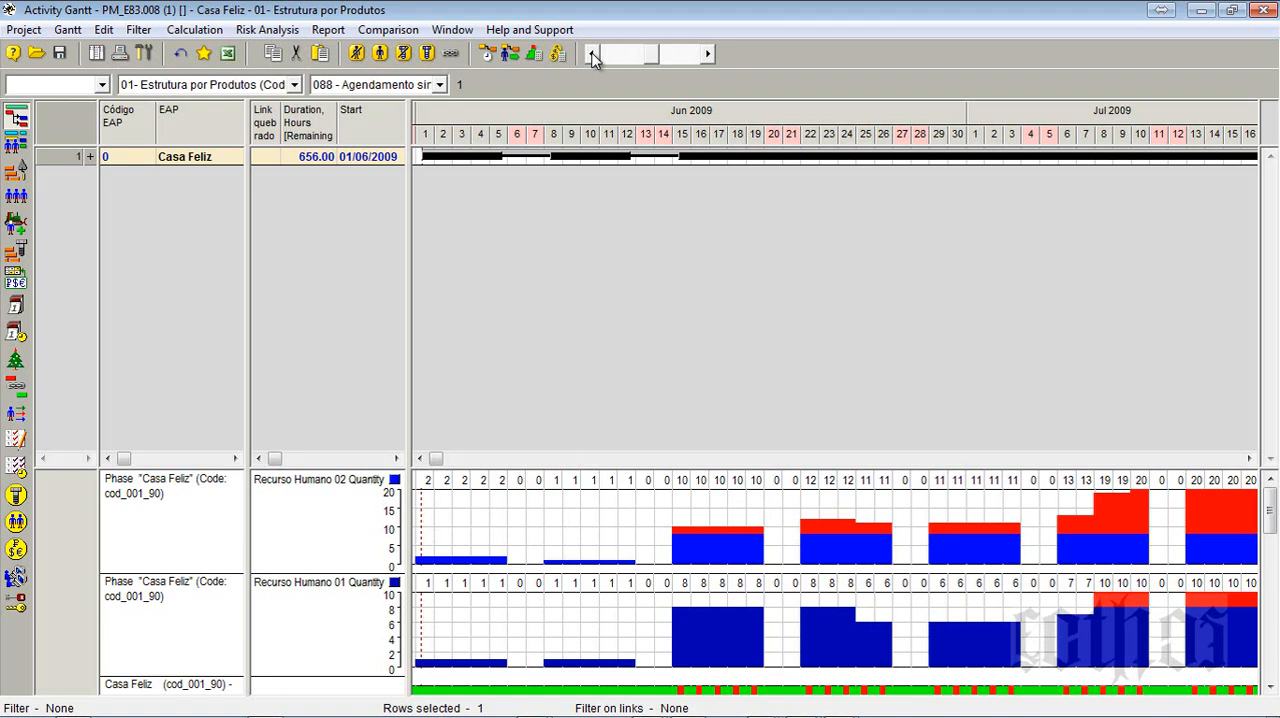
- Start a templated diagram for the Casa Feliz phase, replacing Recurso Humano 02 with Recurso Humano 03 Quantity in its parameters
right_click(58, 163)
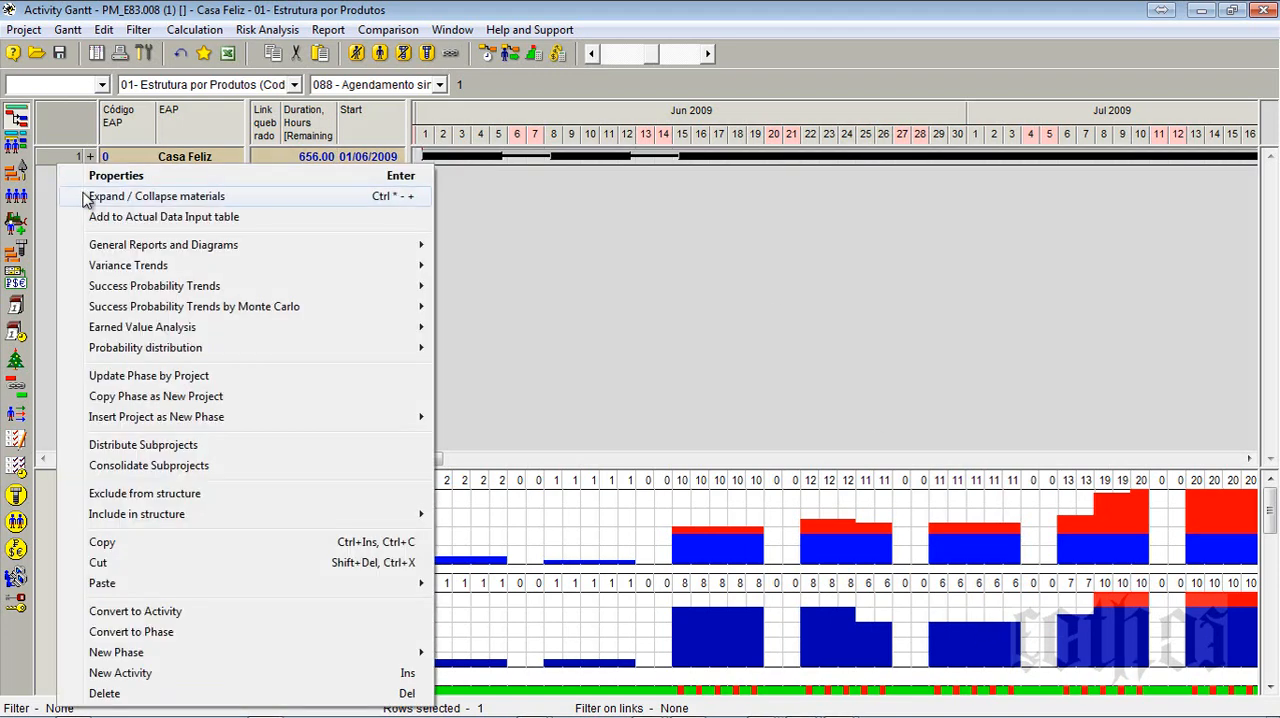
mouse_move(130, 248)
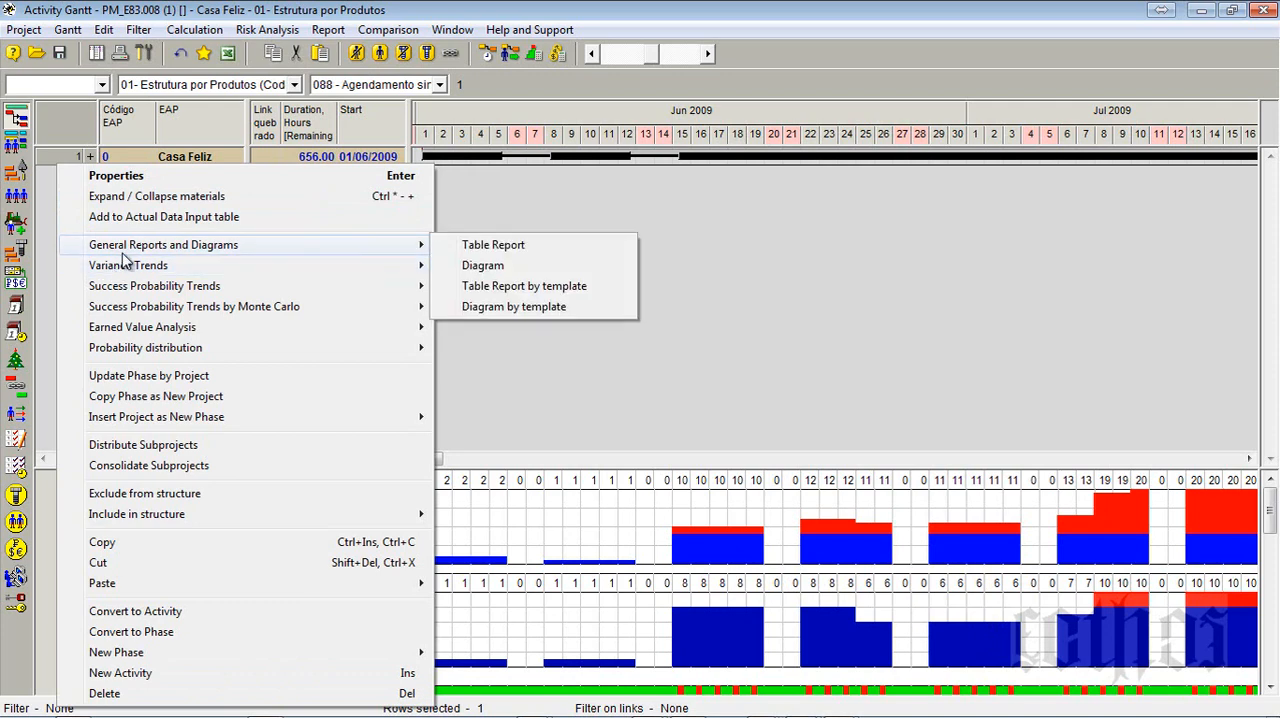
click(578, 287)
click(697, 210)
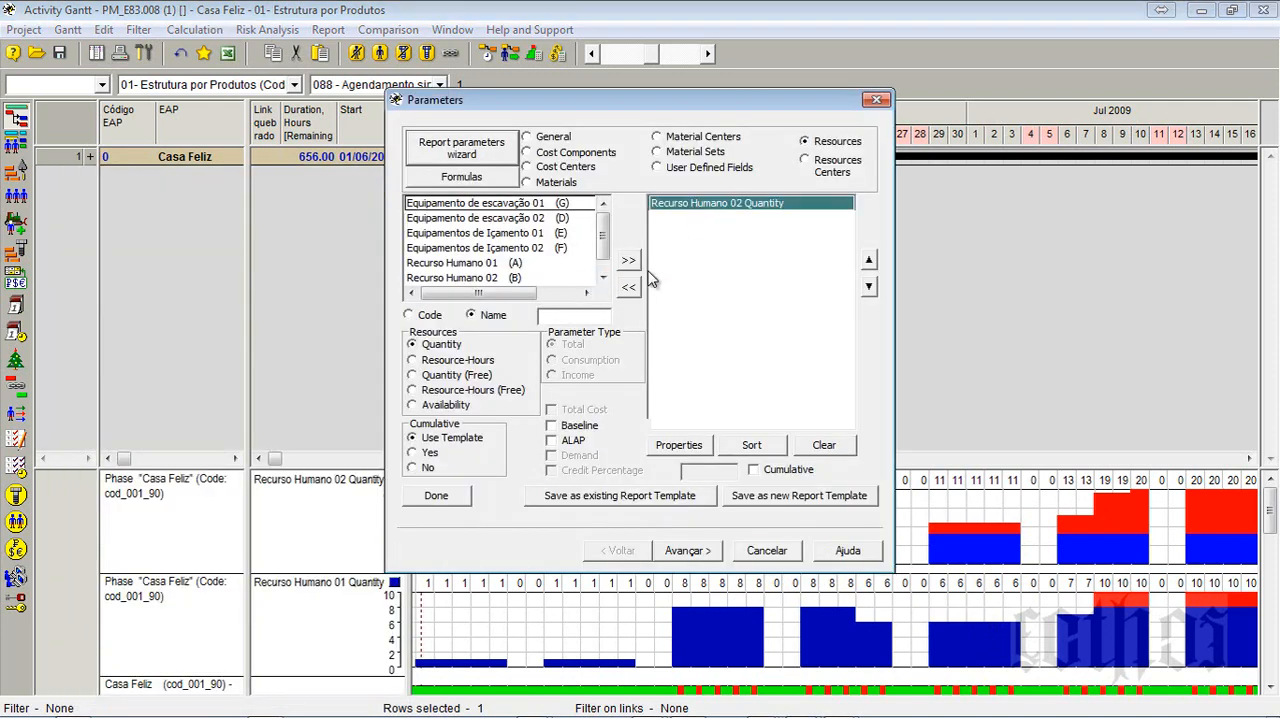
click(628, 287)
click(603, 277)
click(555, 277)
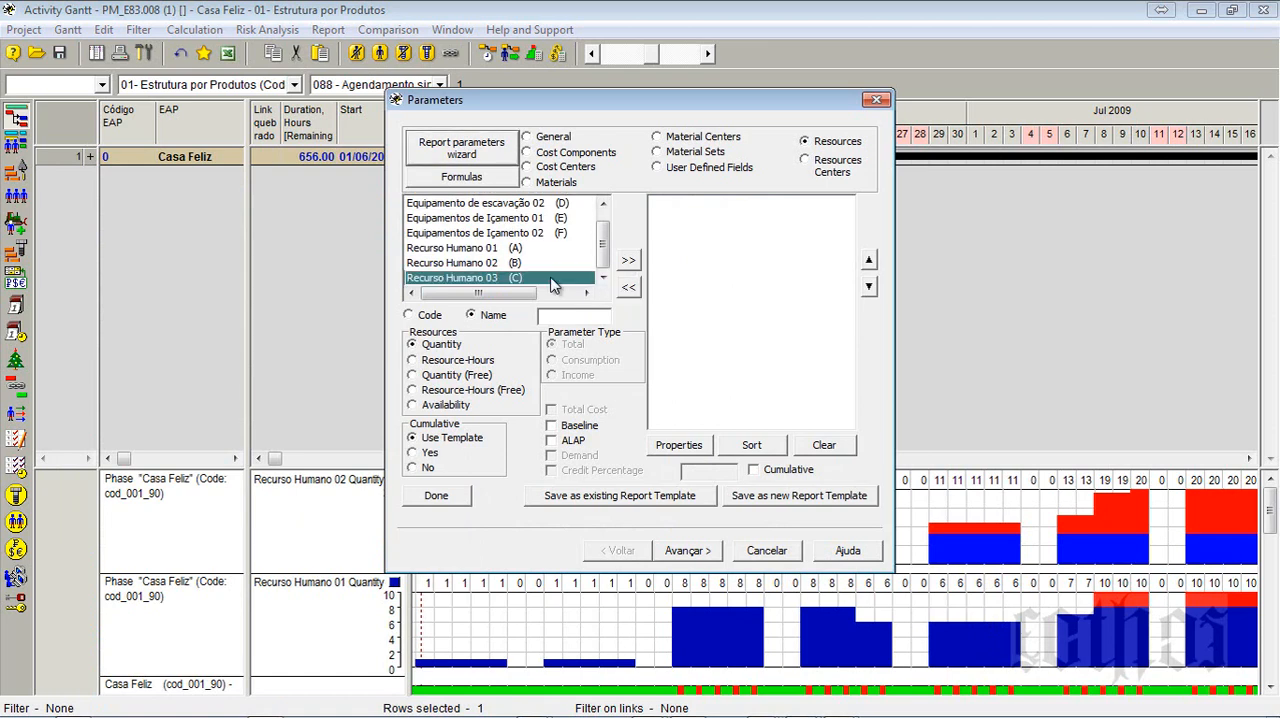
click(628, 260)
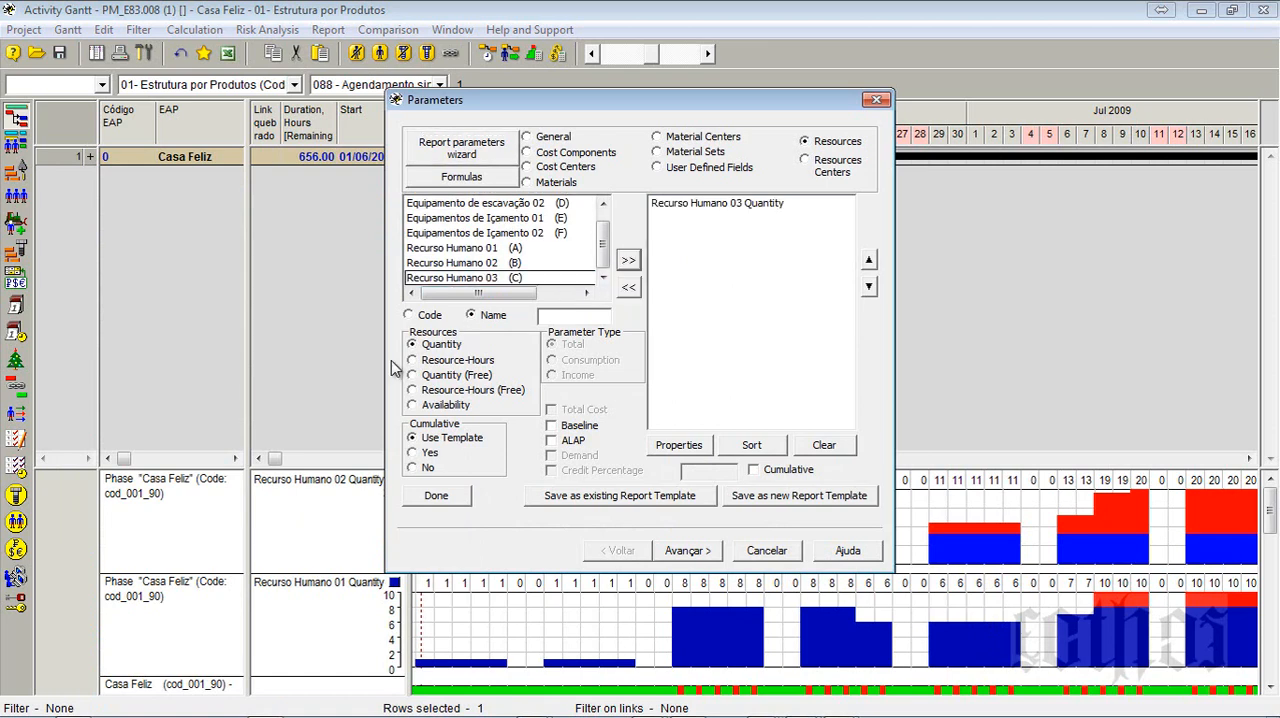
- Create the Recurso Humano 03 diagram for the whole project by days, keeping height 110 and setting decimal digits to 0
click(702, 550)
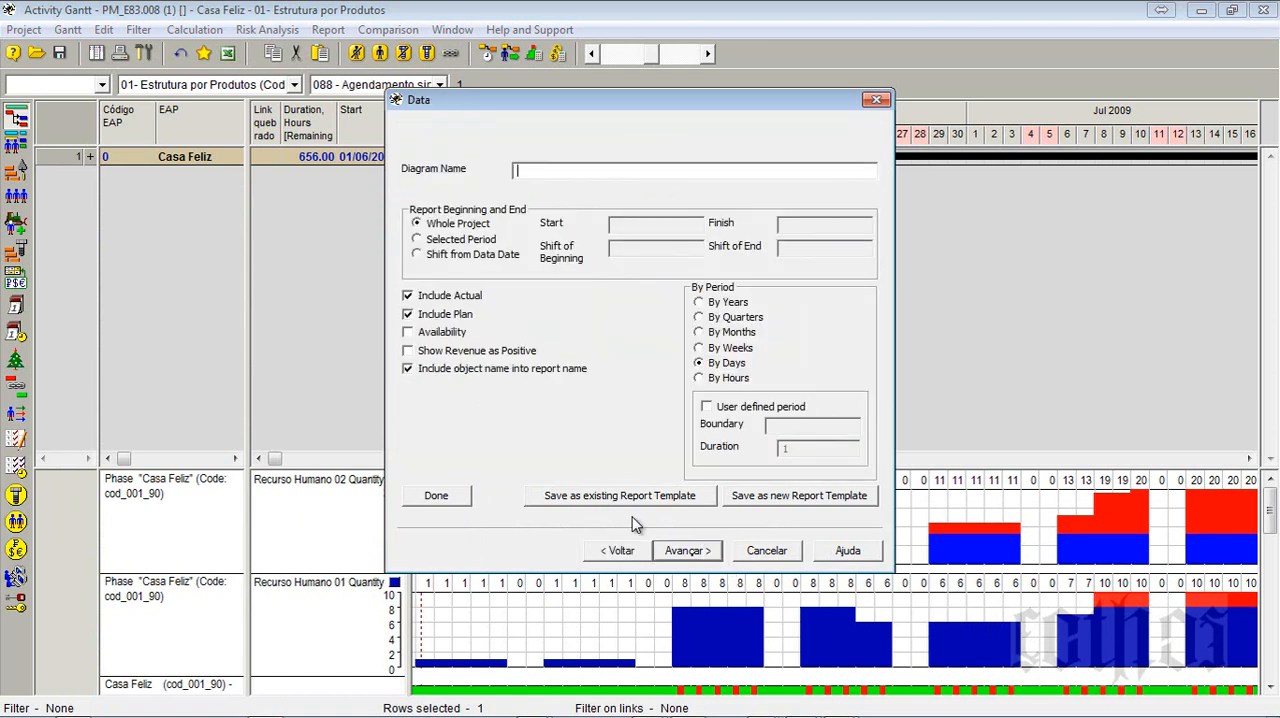
click(683, 551)
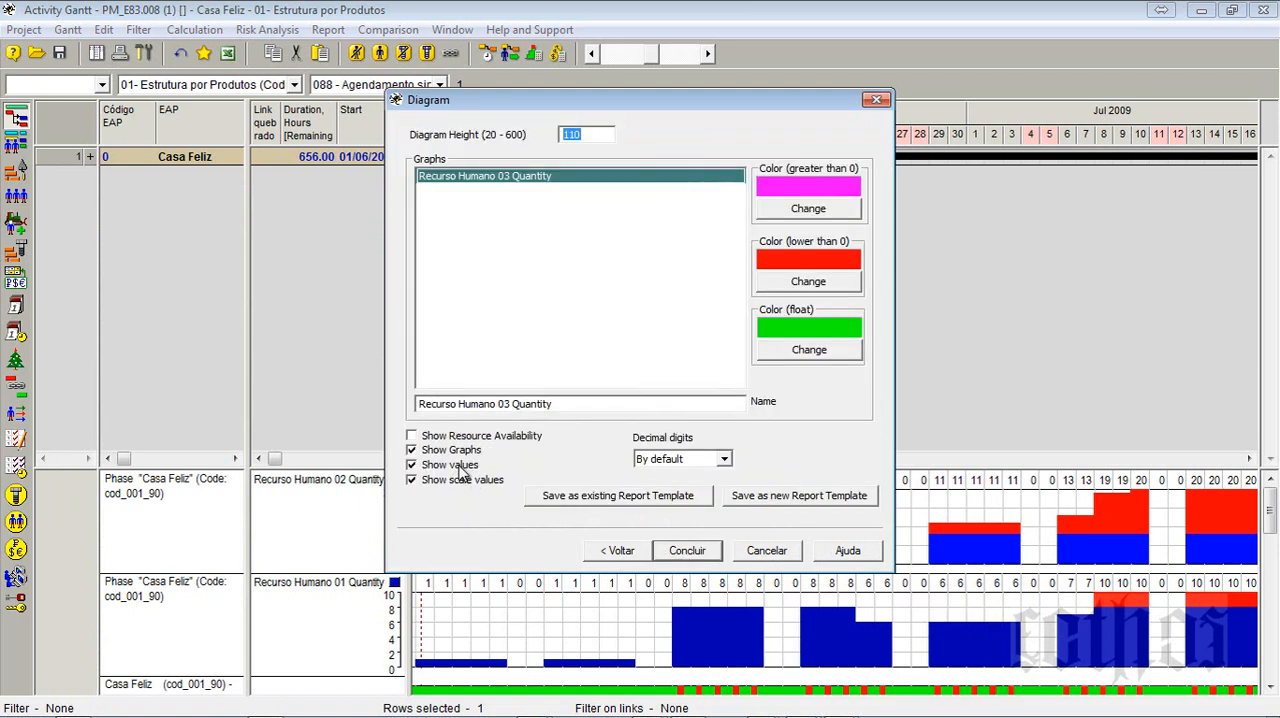
click(705, 462)
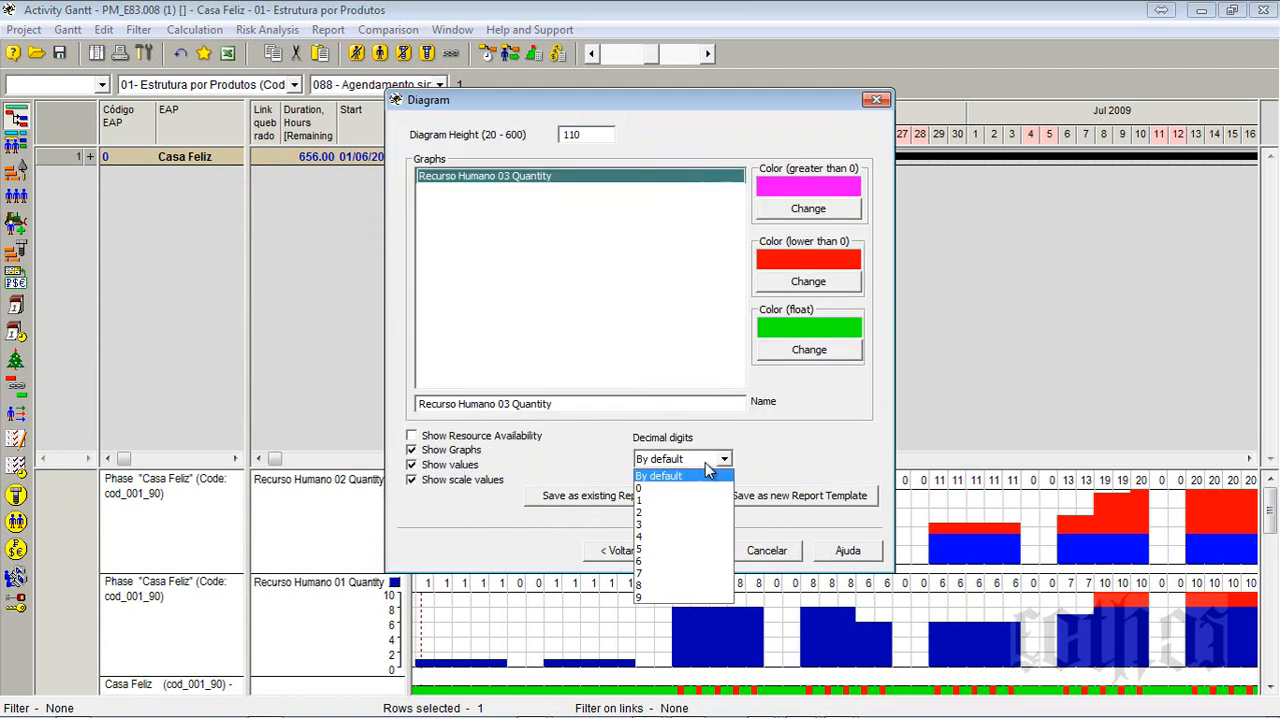
click(685, 487)
click(687, 551)
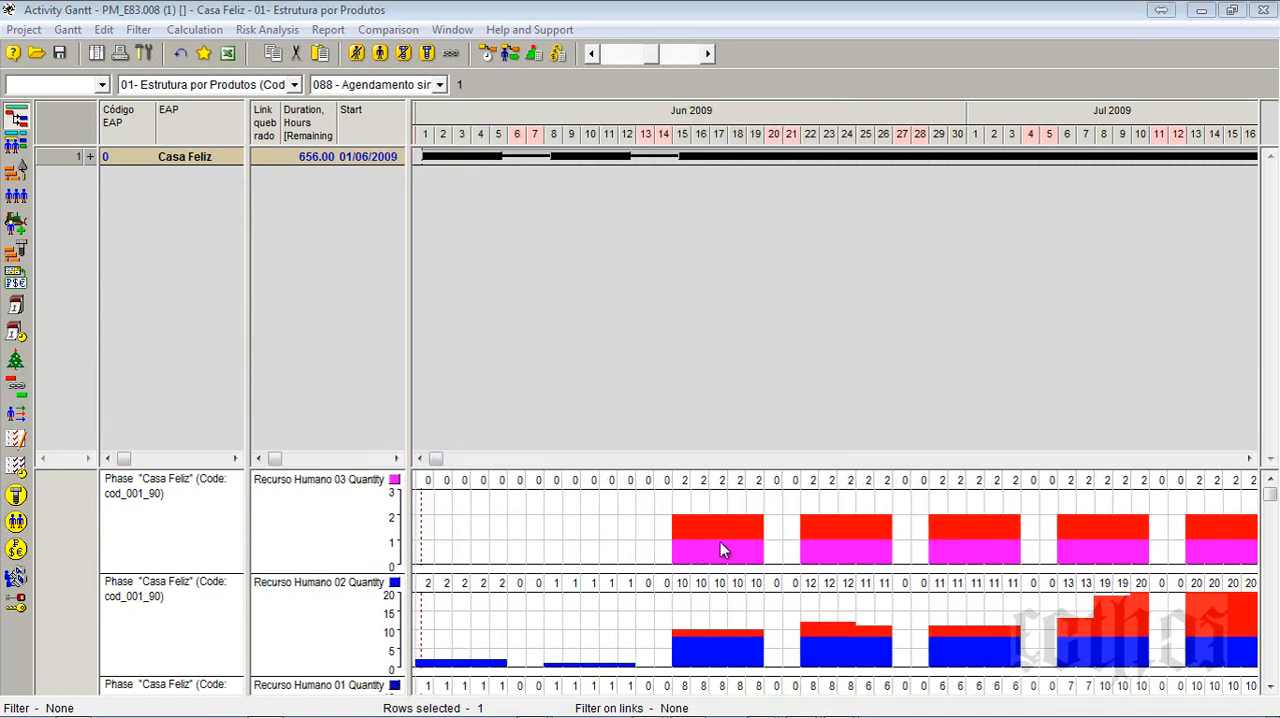
- Change the Recurso Humano 03 diagram's color for values greater than 0 to blue
right_click(720, 541)
click(760, 541)
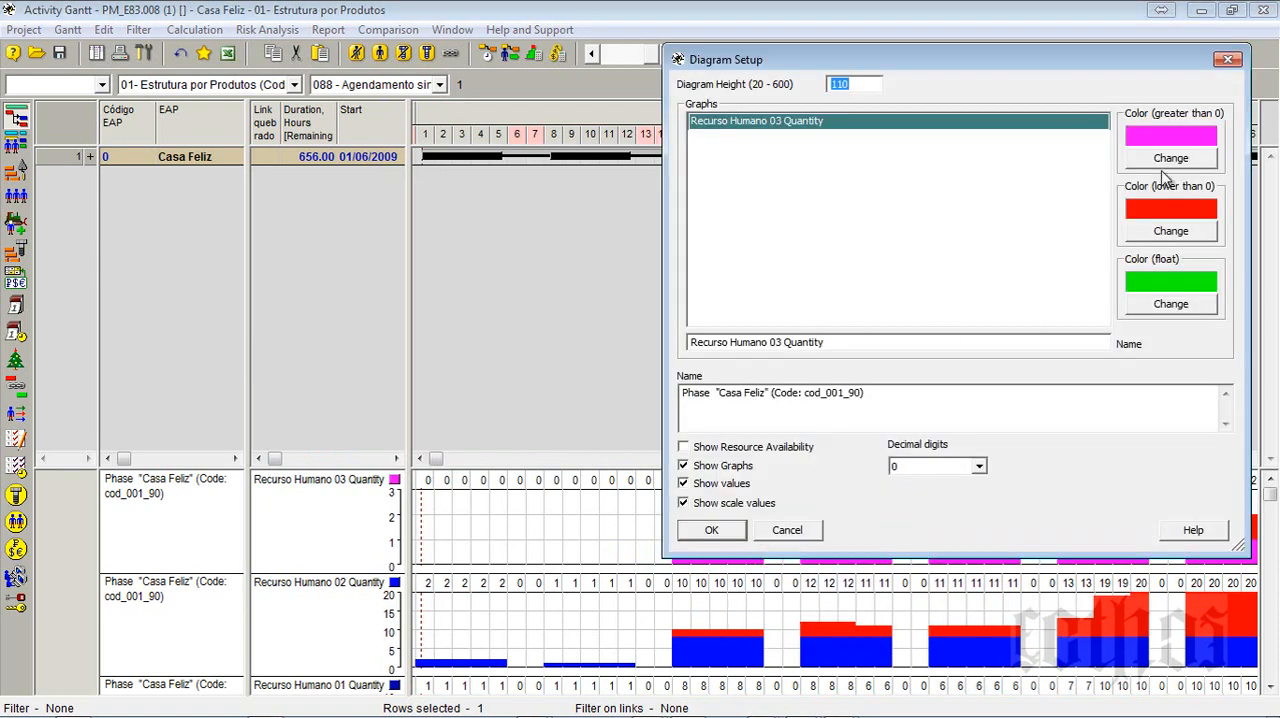
click(1170, 158)
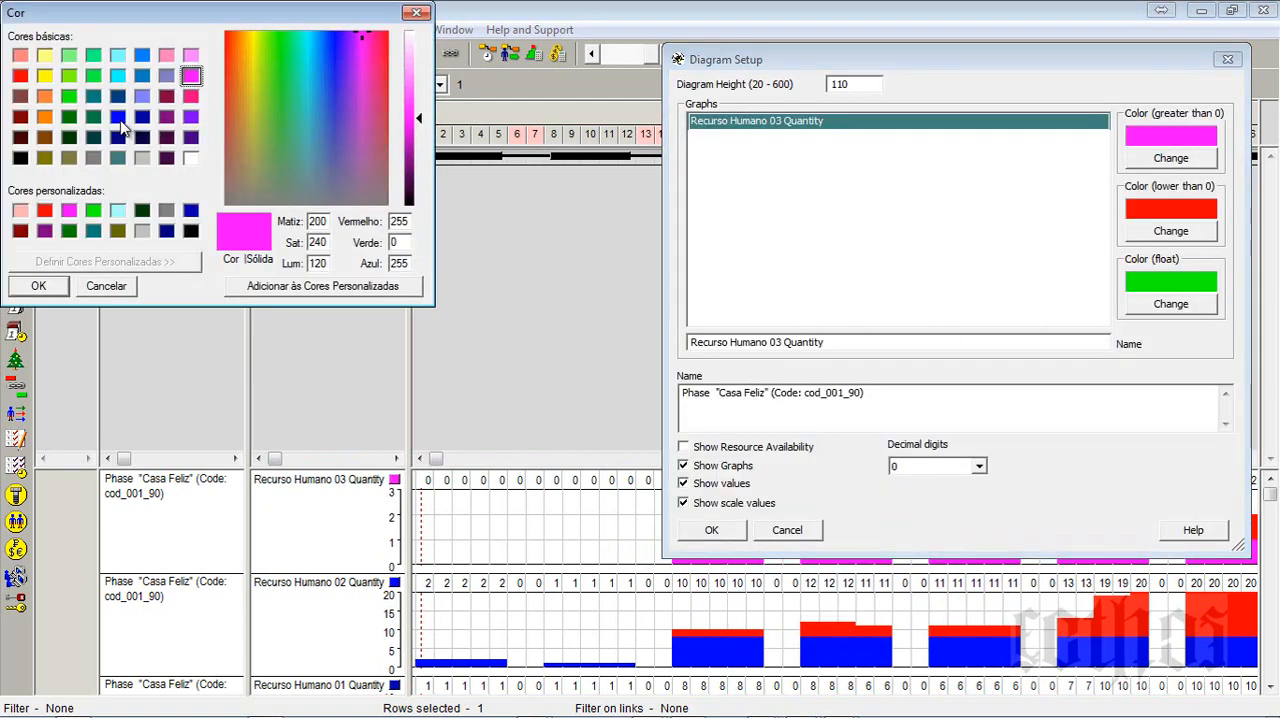
click(119, 118)
click(60, 286)
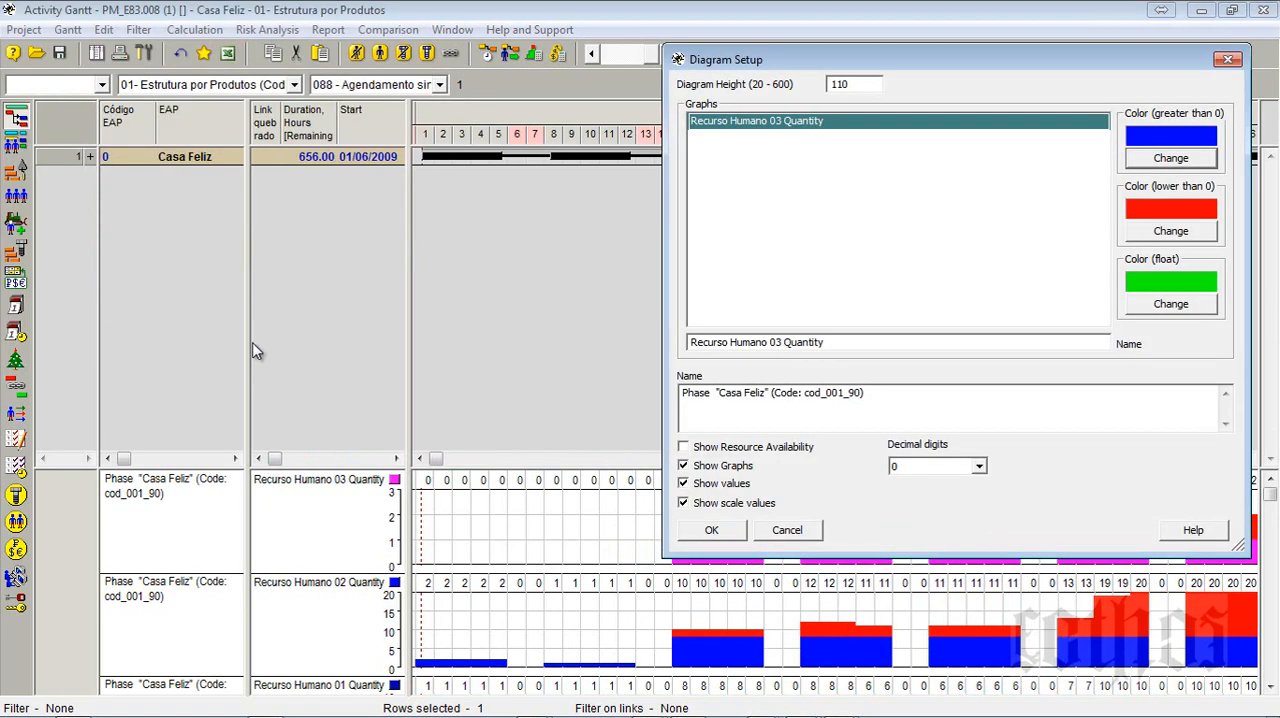
click(712, 530)
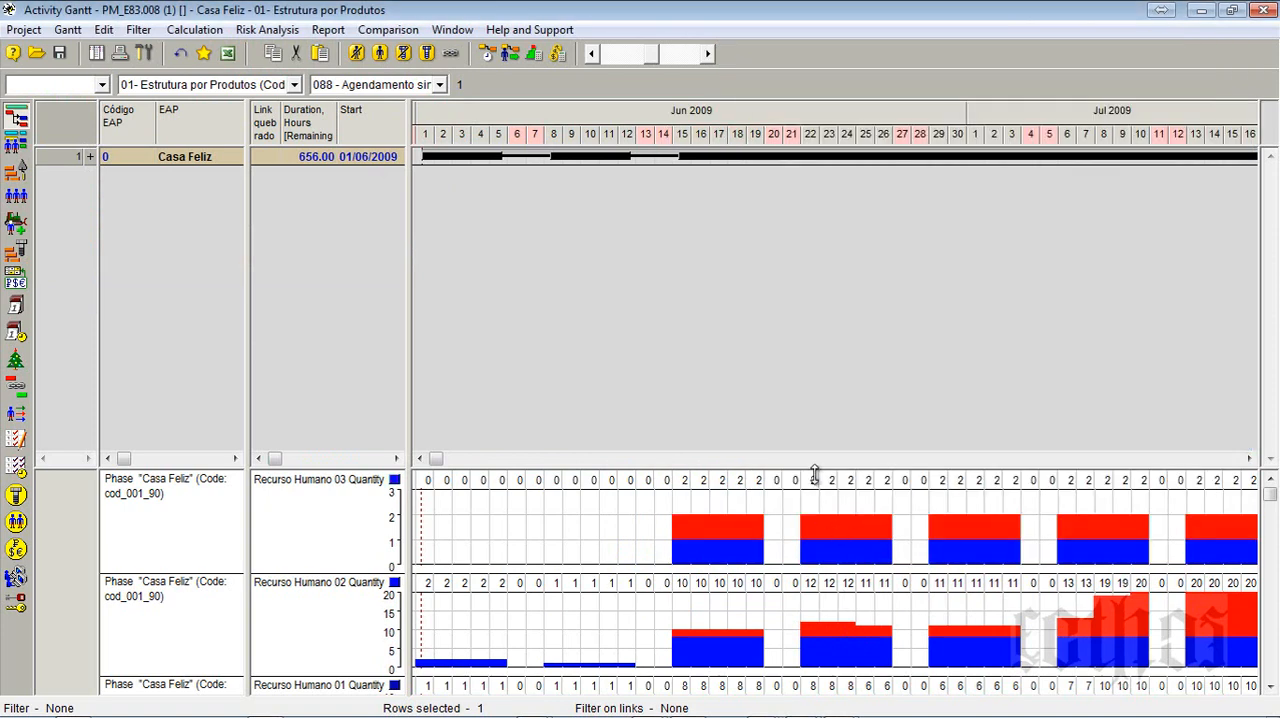
- Enlarge the diagram area to show all three resource diagrams and check them against the quantities in the Resources table
drag(815, 472, 800, 214)
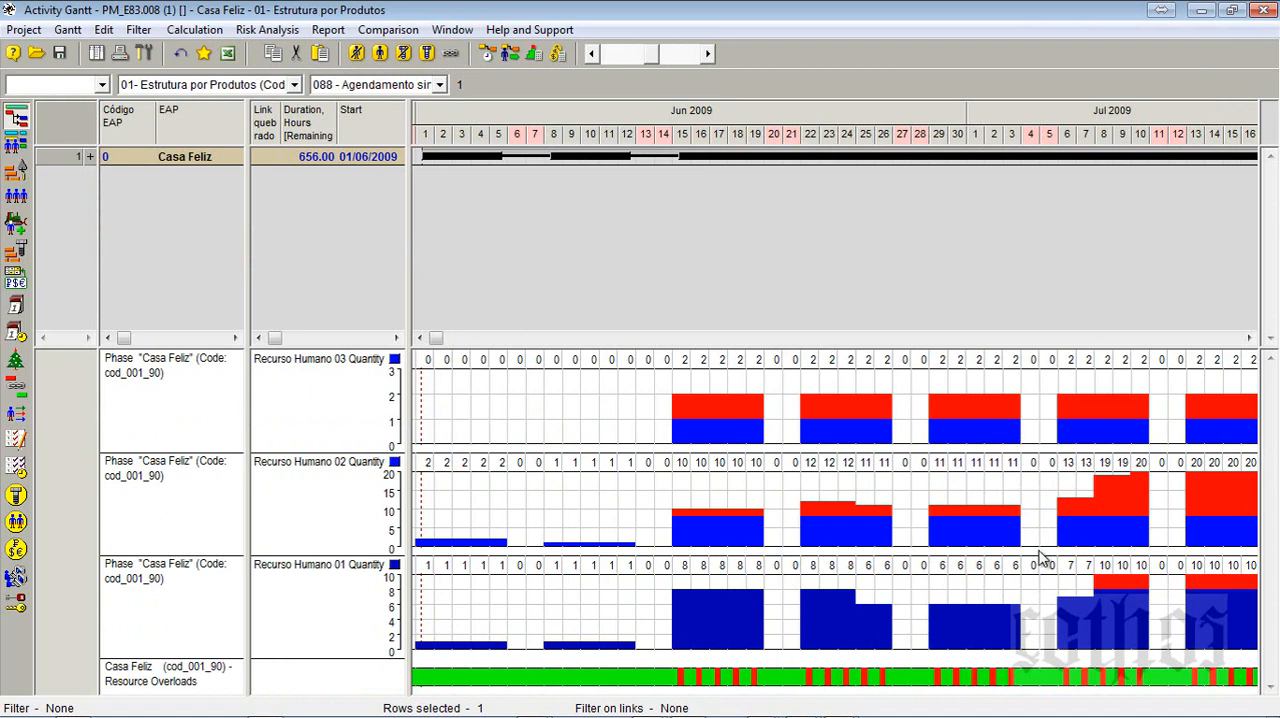
click(10, 200)
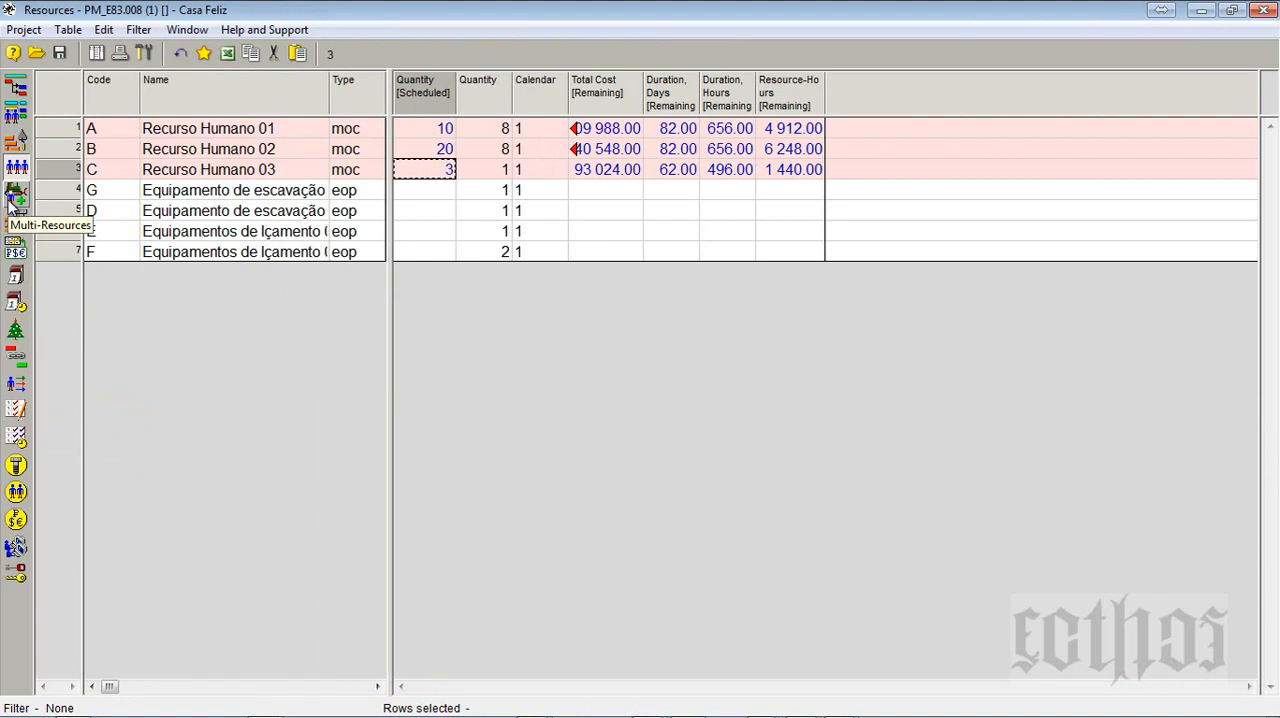
click(16, 88)
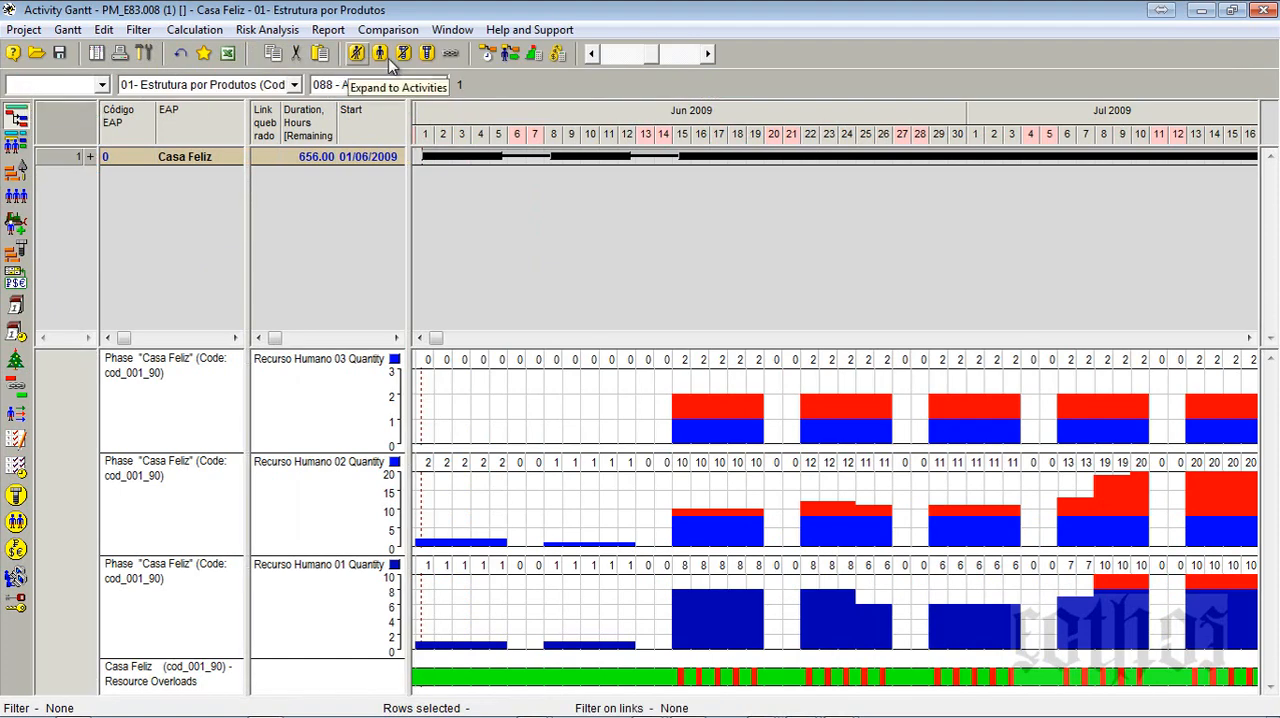
- Recalculate the schedule forward for all activities with the existing options and fit the timeline to the whole project, June to September 2009
click(499, 54)
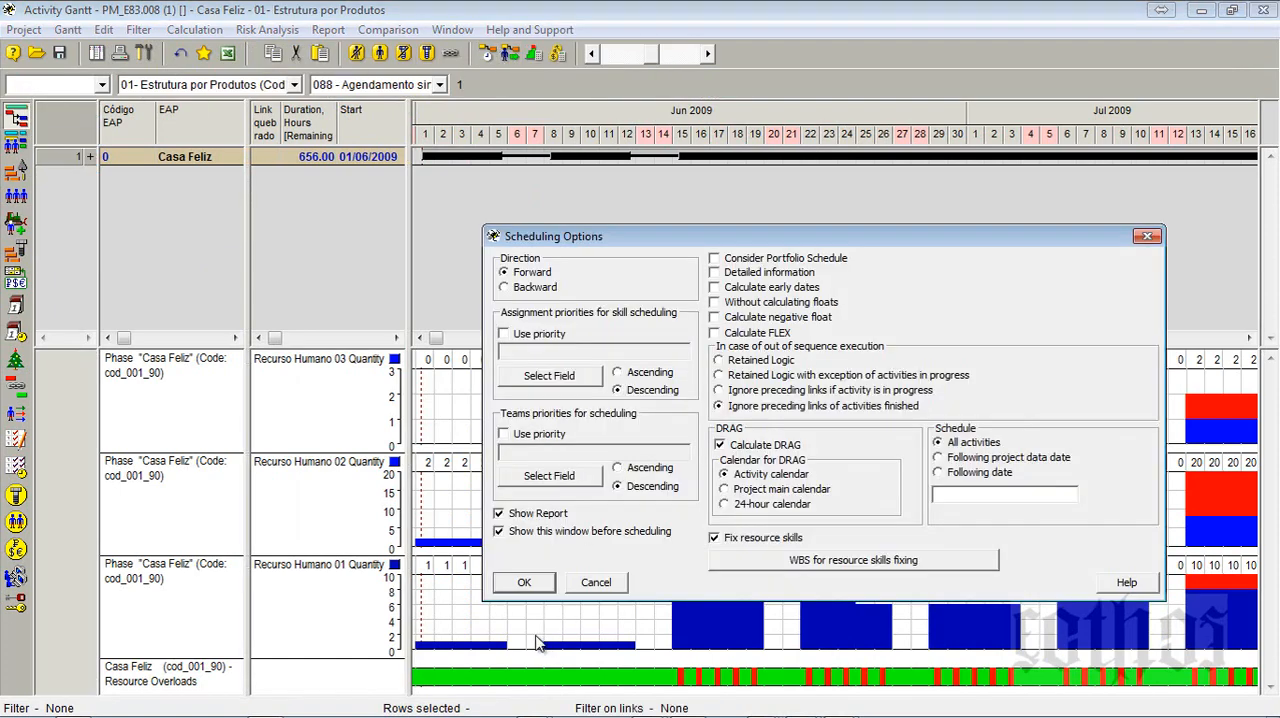
click(524, 583)
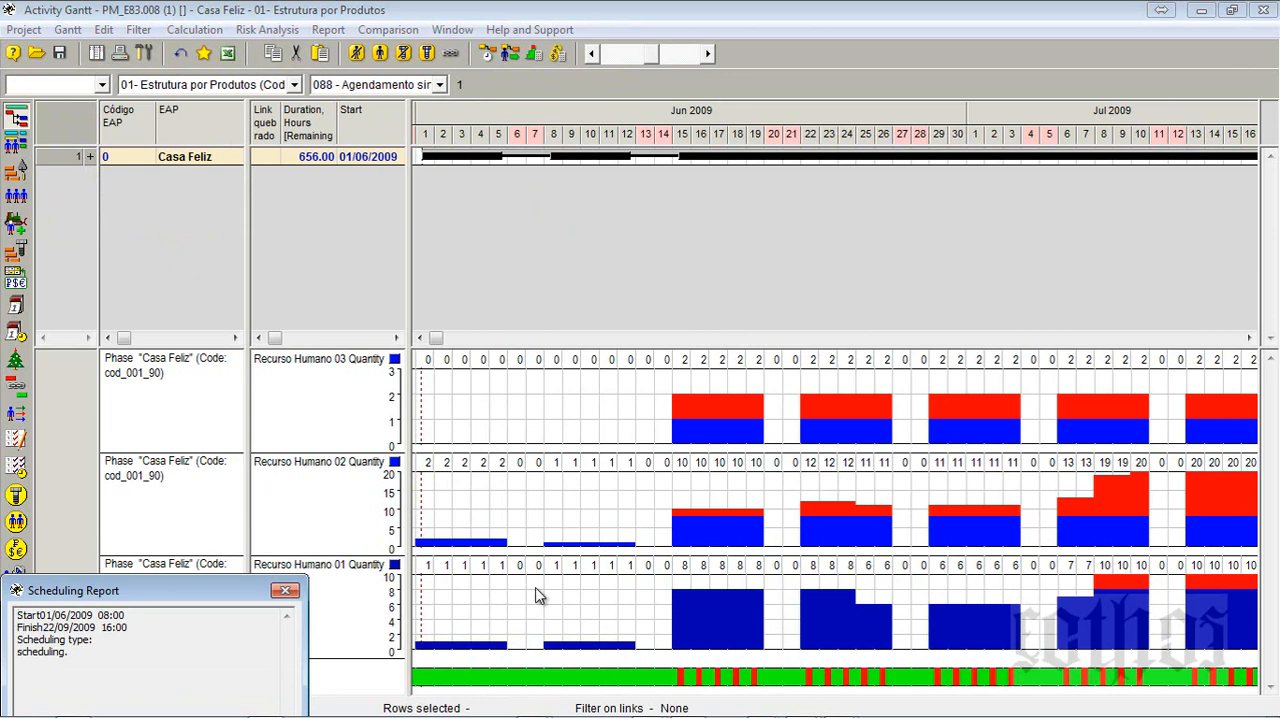
right_click(938, 114)
click(975, 140)
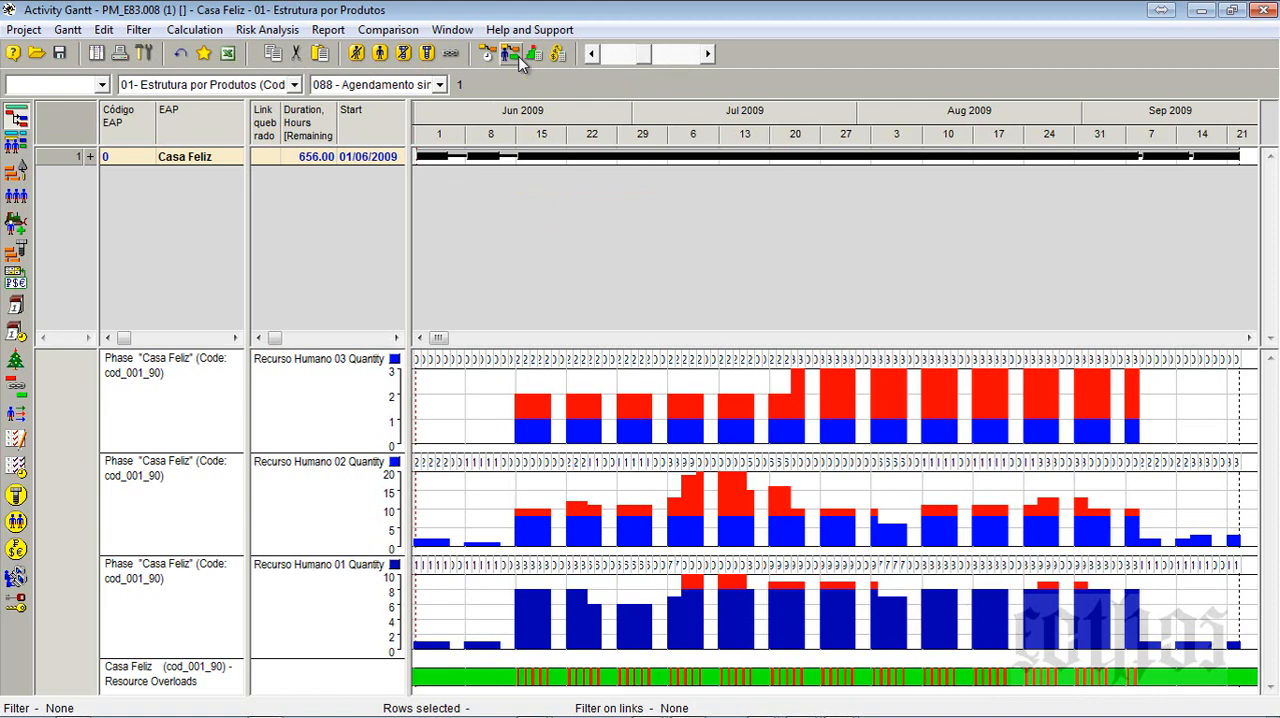
- Switch to Form_E08 in Word and review sections 1.1 and 1.2 on quantities, Resource Constrained Schedule Options, Create resource dependencies and Method
key(alt+Tab)
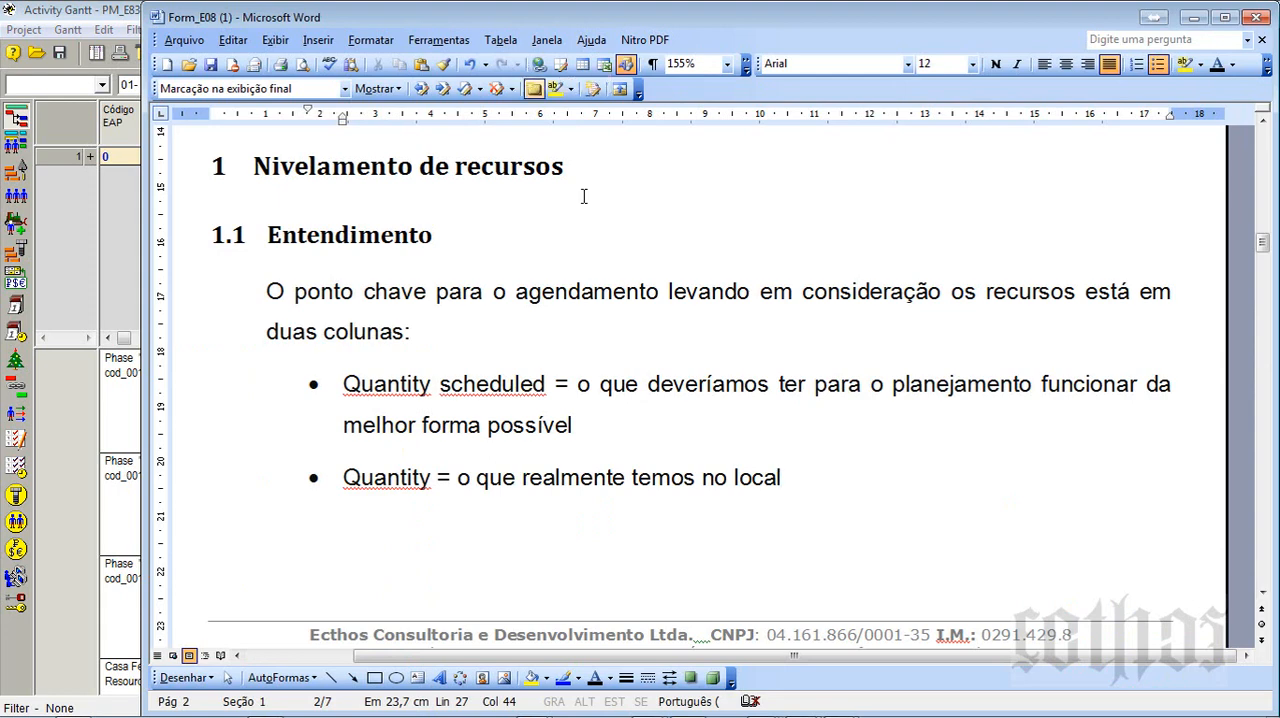
drag(817, 480, 340, 332)
scroll(704, 370, down, 10)
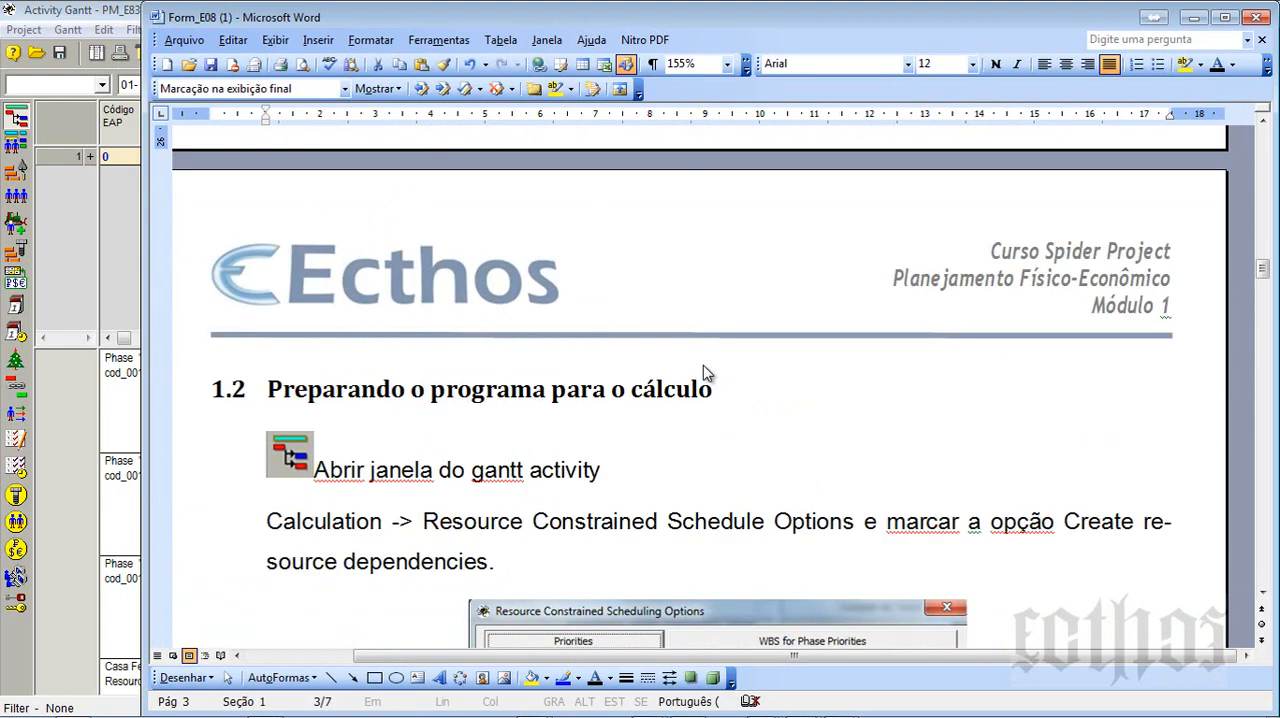
scroll(703, 365, down, 1)
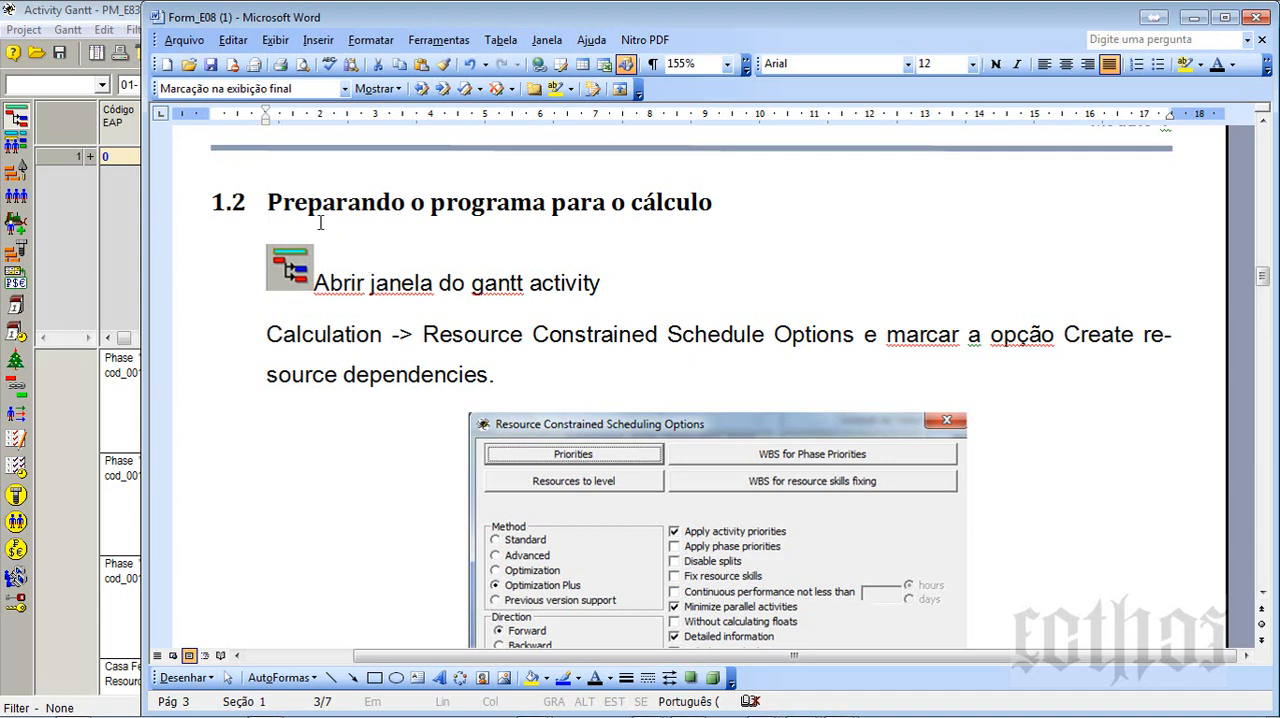
scroll(403, 330, down, 2)
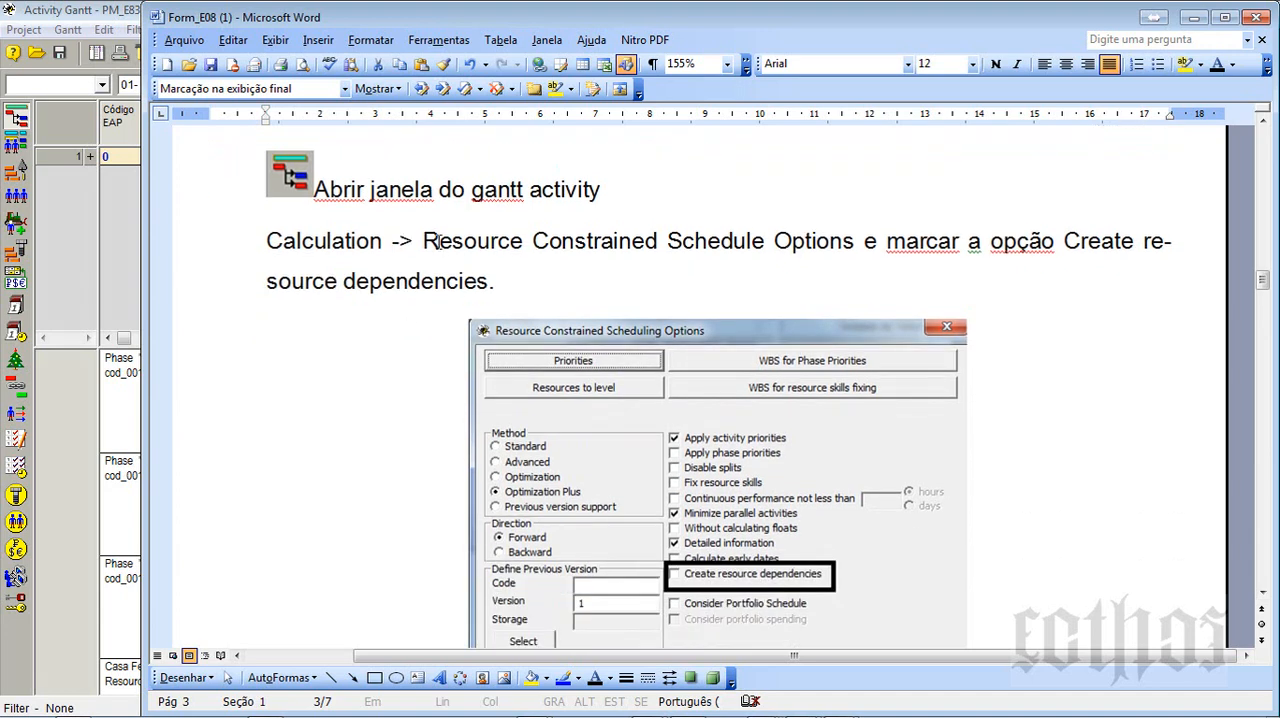
drag(438, 242, 735, 256)
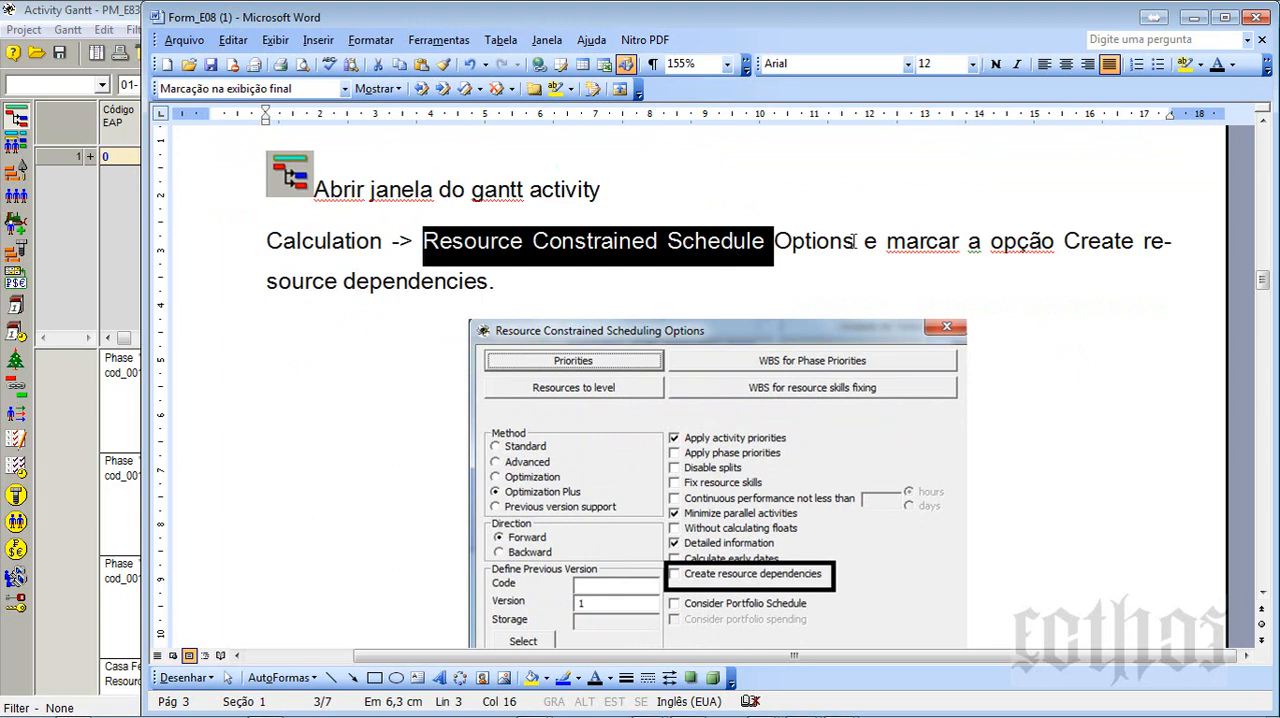
drag(887, 241, 1097, 249)
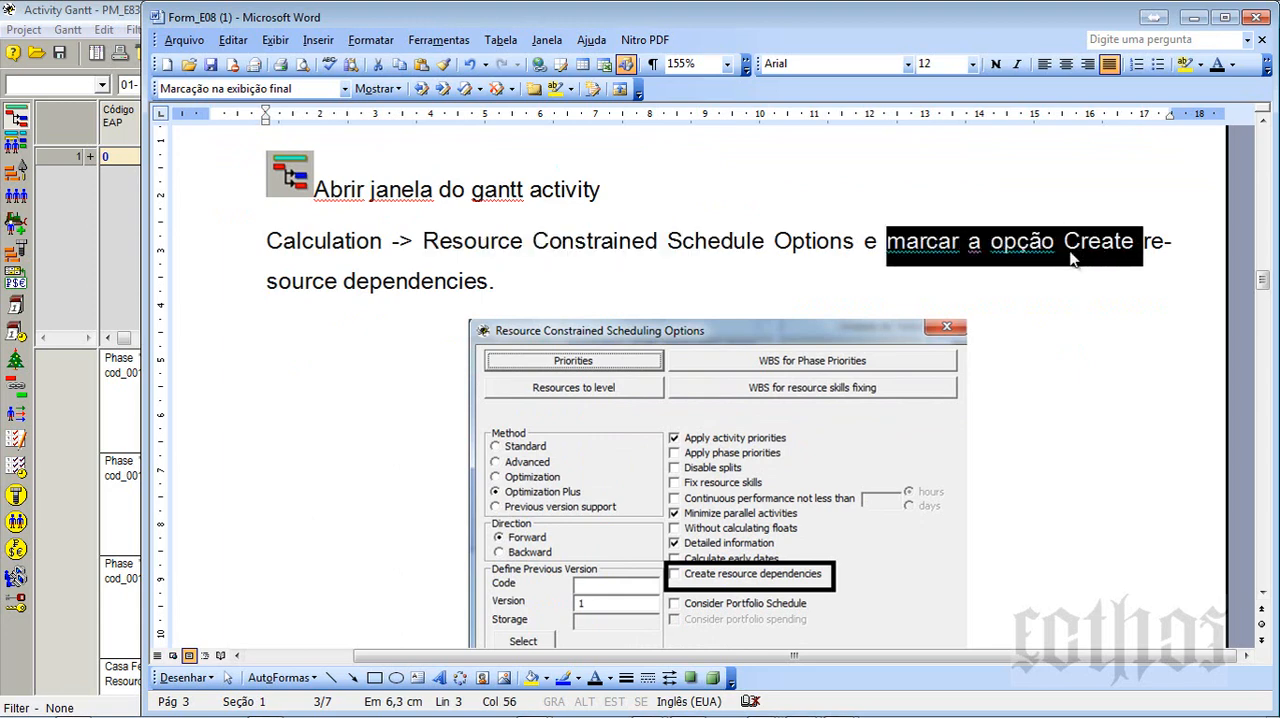
scroll(1068, 254, down, 3)
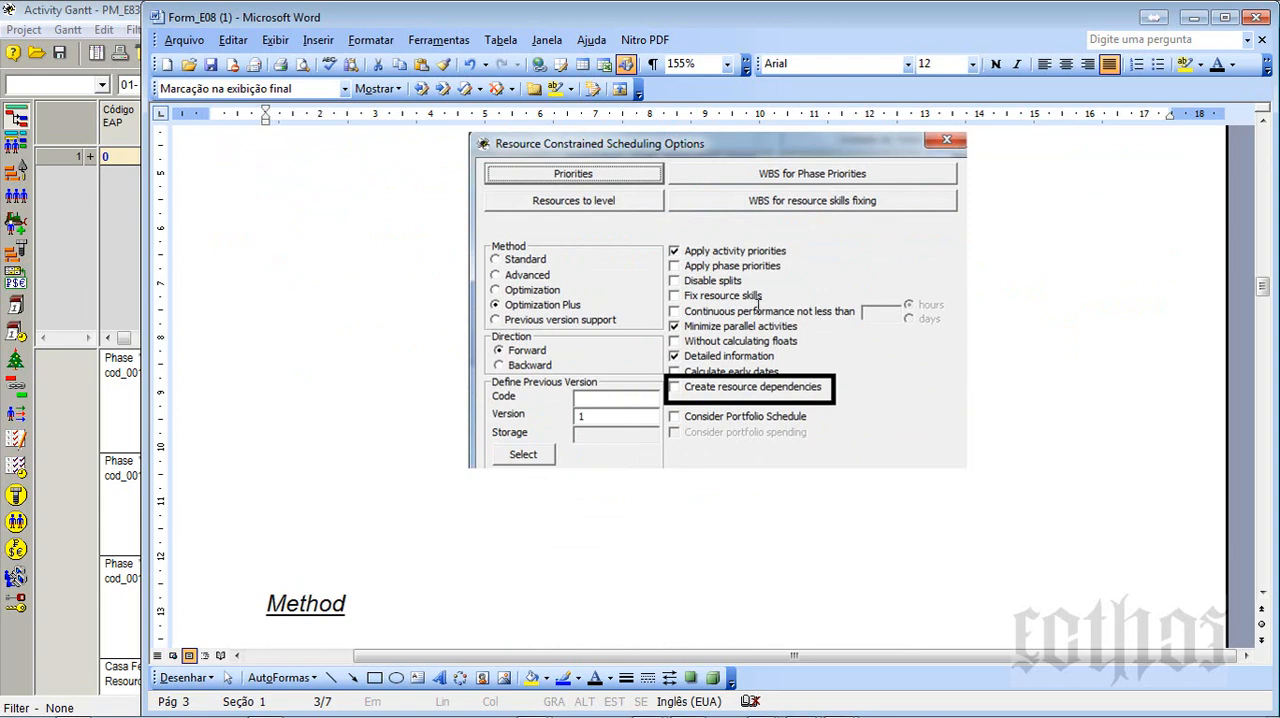
scroll(757, 303, down, 3)
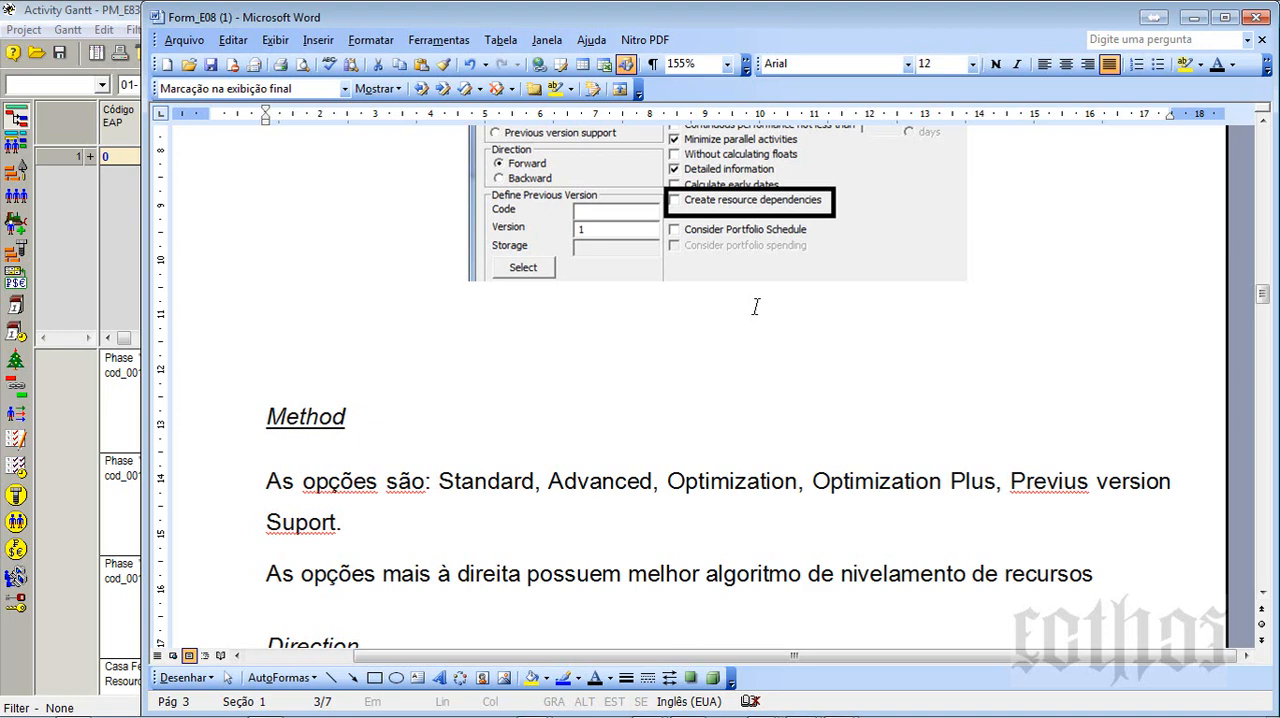
- Return to the Activity Gantt in Spider Project, expand the Casa Feliz phase and enlarge the Gantt area above the diagrams
key(alt+Tab)
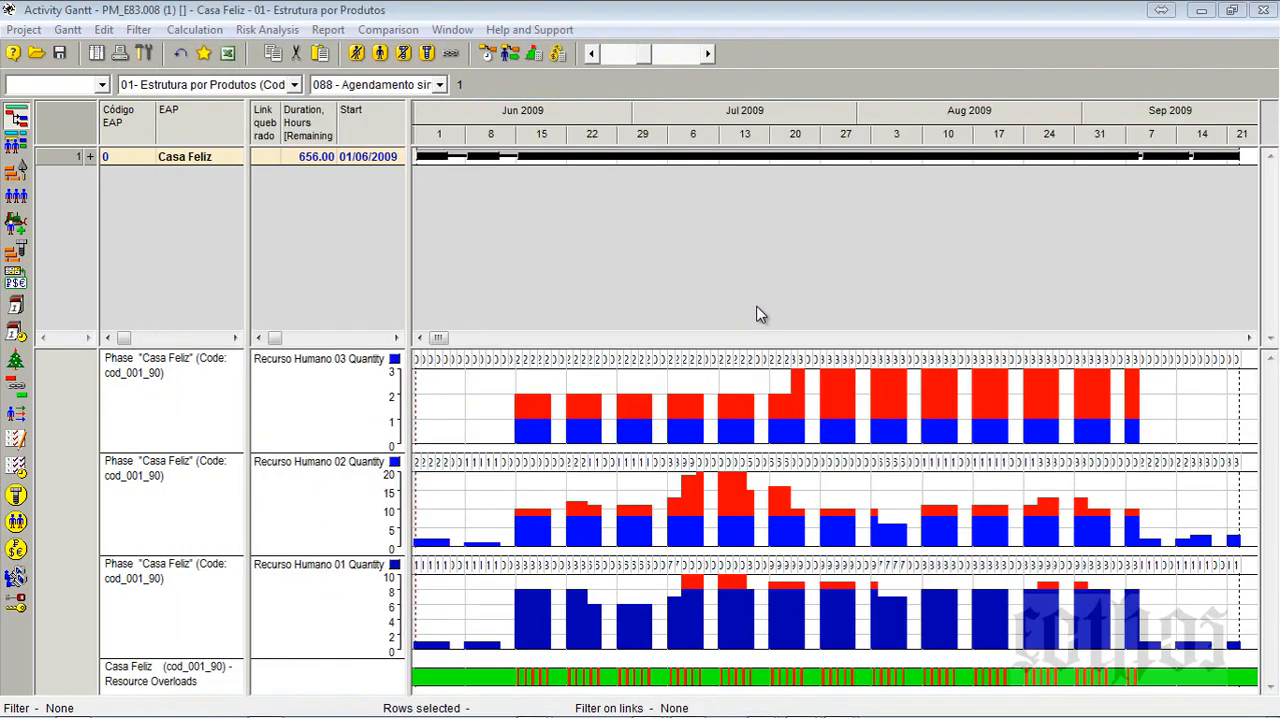
click(90, 156)
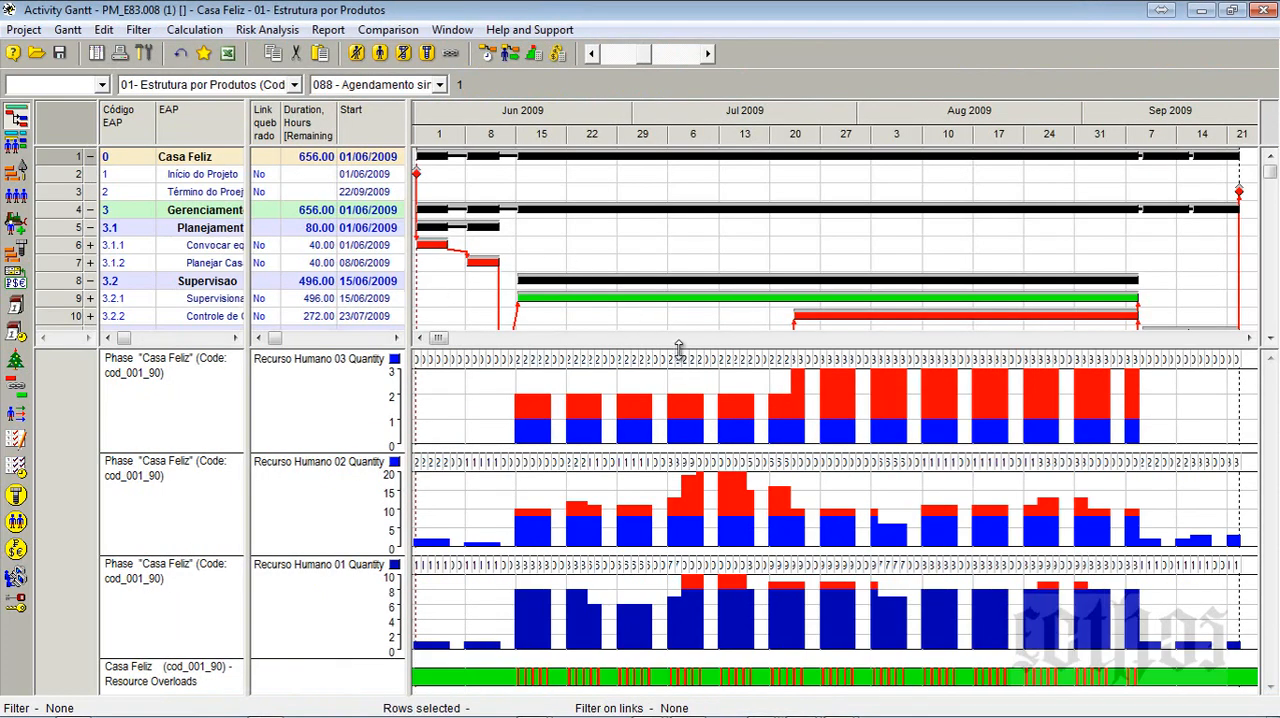
drag(680, 353, 700, 596)
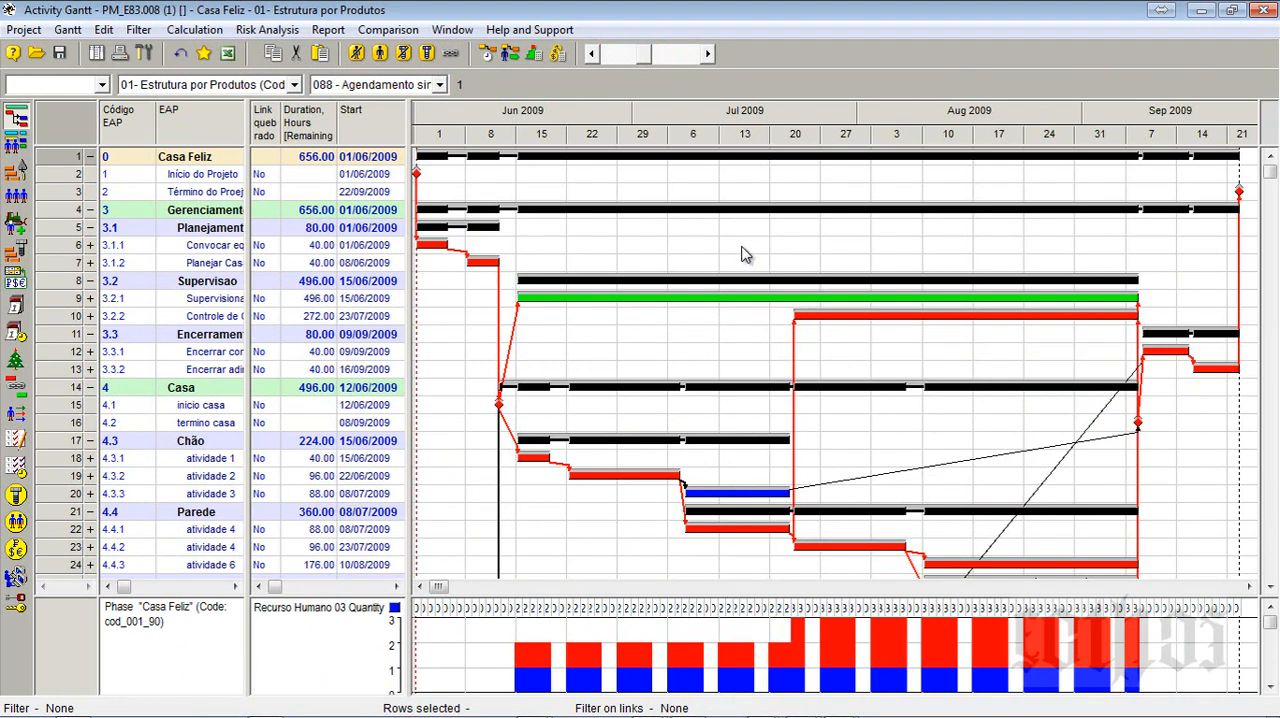
- Turn off the Compared schedule display in the Gantt Diagram Options
click(63, 32)
click(98, 72)
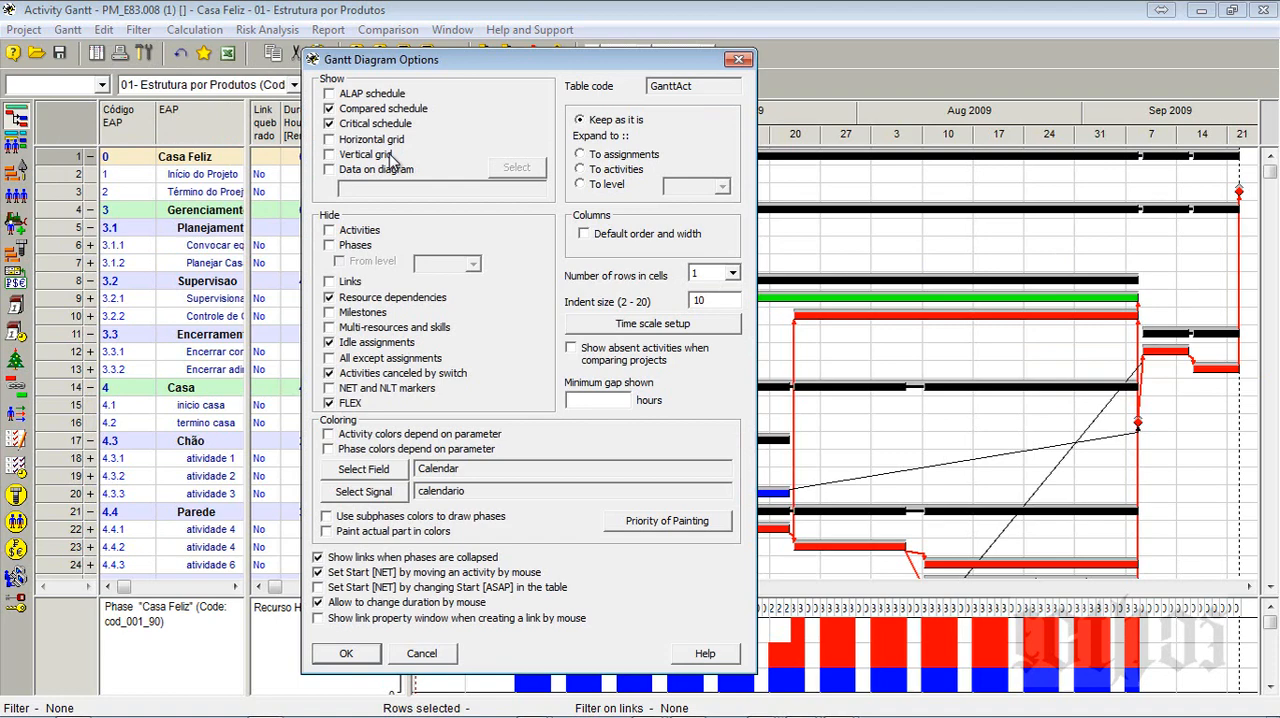
click(377, 109)
click(346, 653)
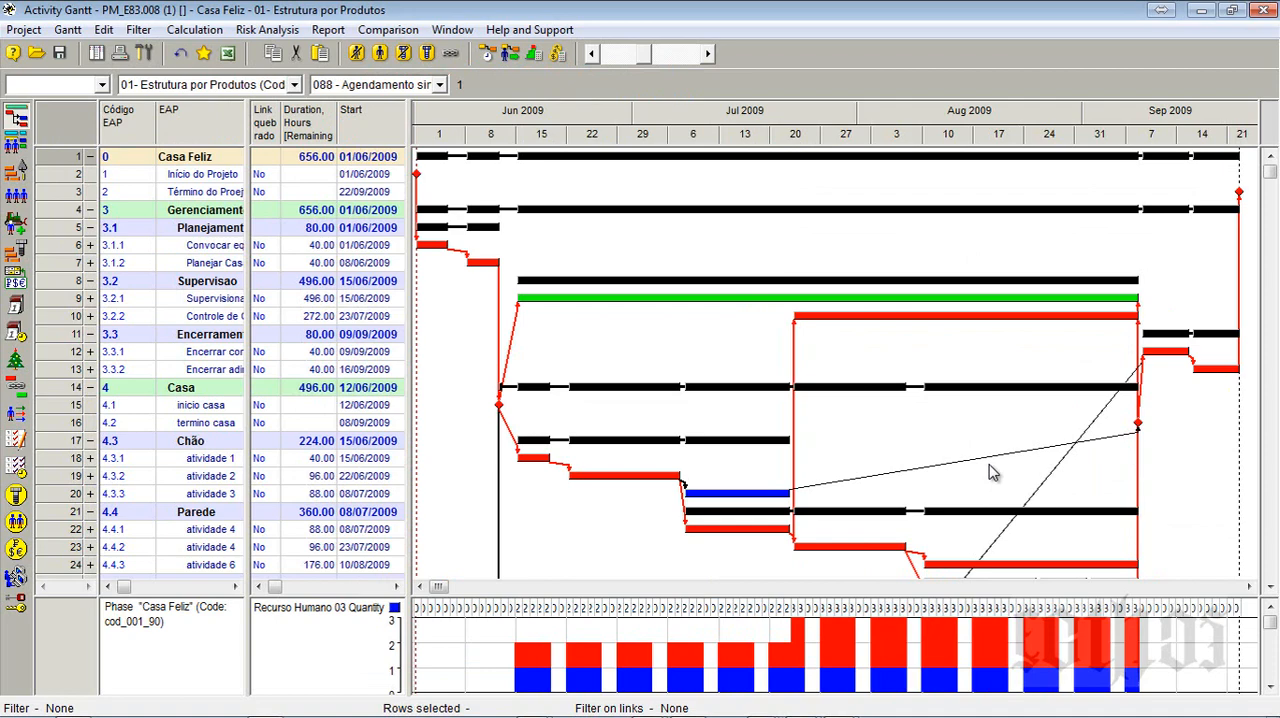
- Hide the phases in the Gantt Diagram Options and view the activities down to the end of the list
click(67, 29)
click(99, 72)
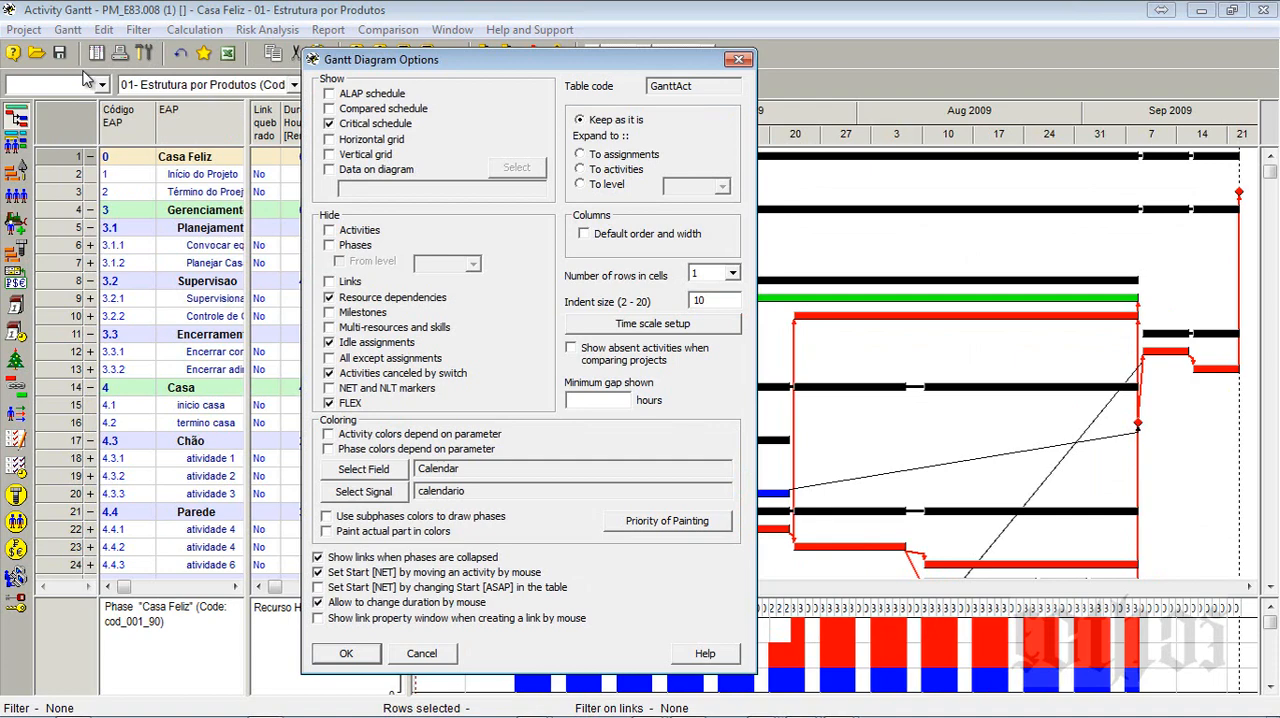
click(331, 246)
click(360, 655)
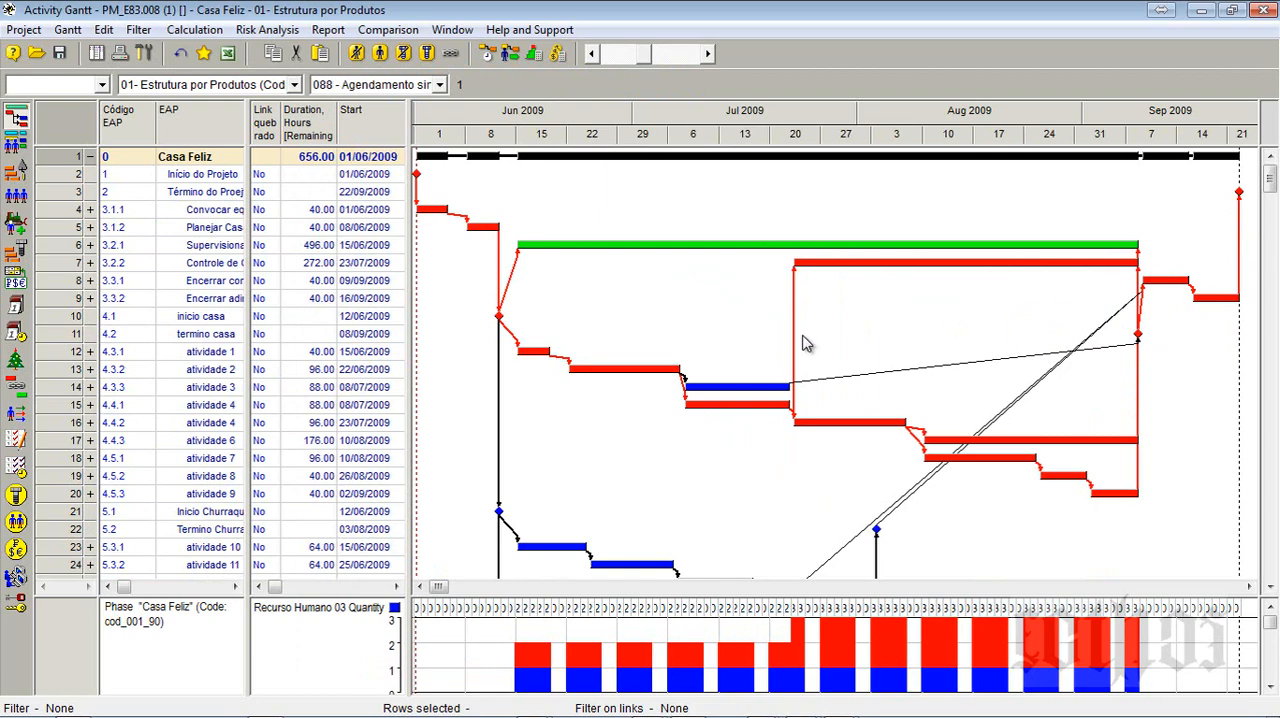
scroll(806, 344, down, 5)
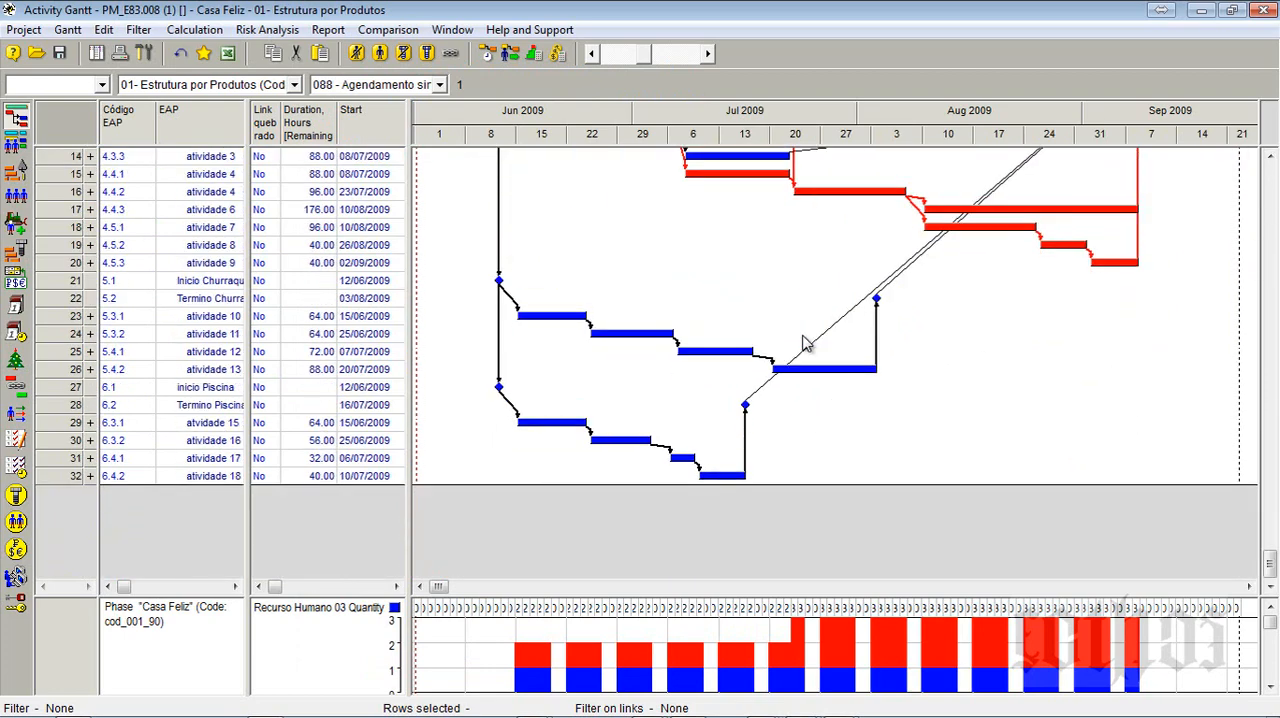
- Open the Resource Constrained Scheduling Options for the Casa Feliz project and set the method to Standard
scroll(806, 344, up, 5)
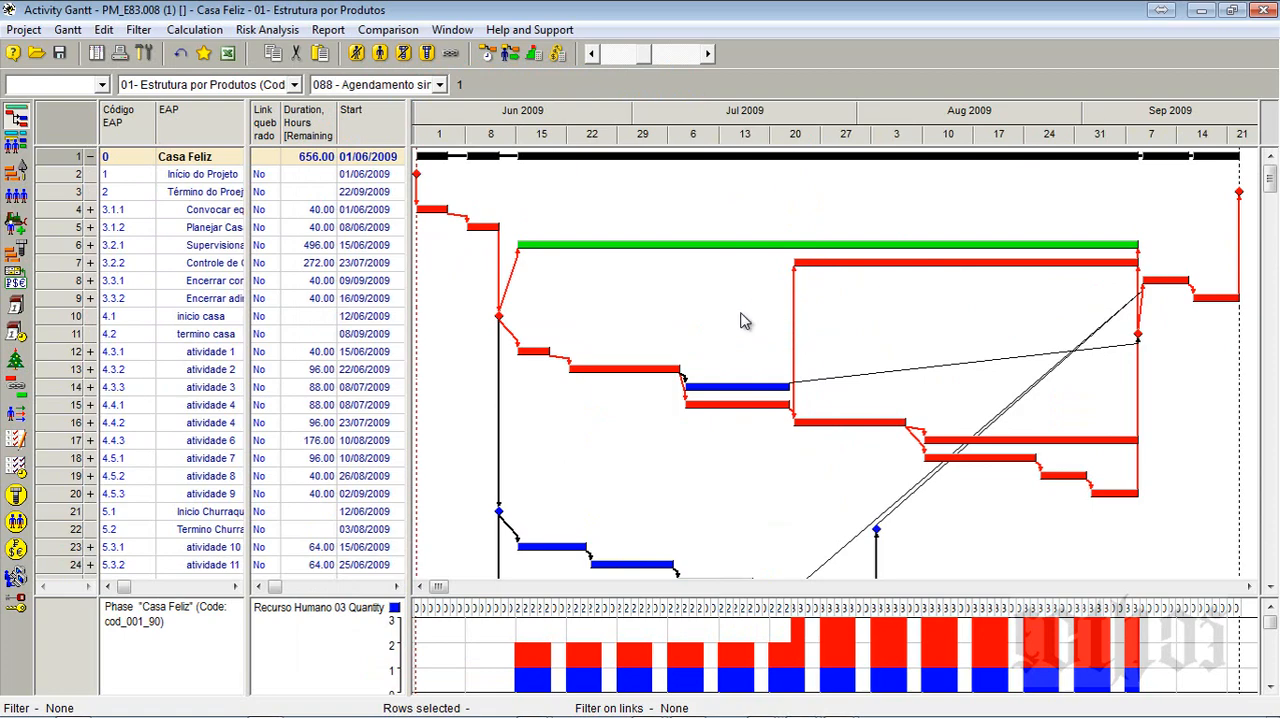
key(alt+Tab)
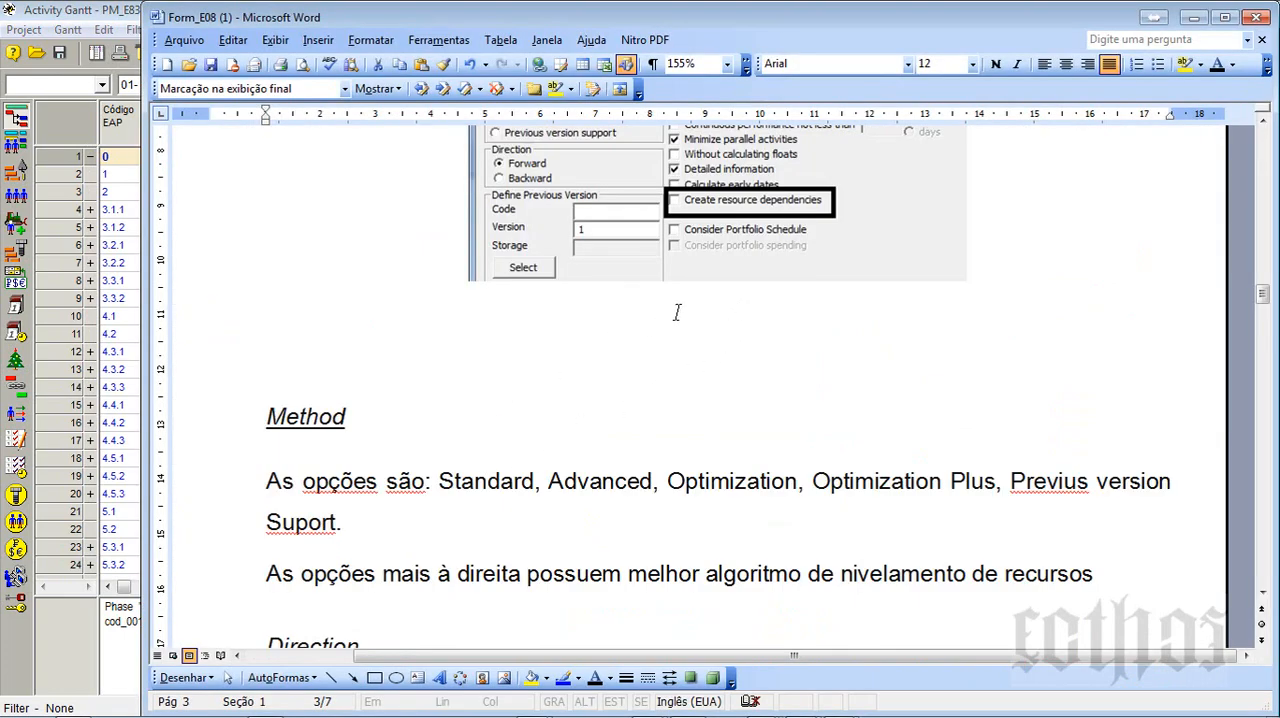
key(alt+Tab)
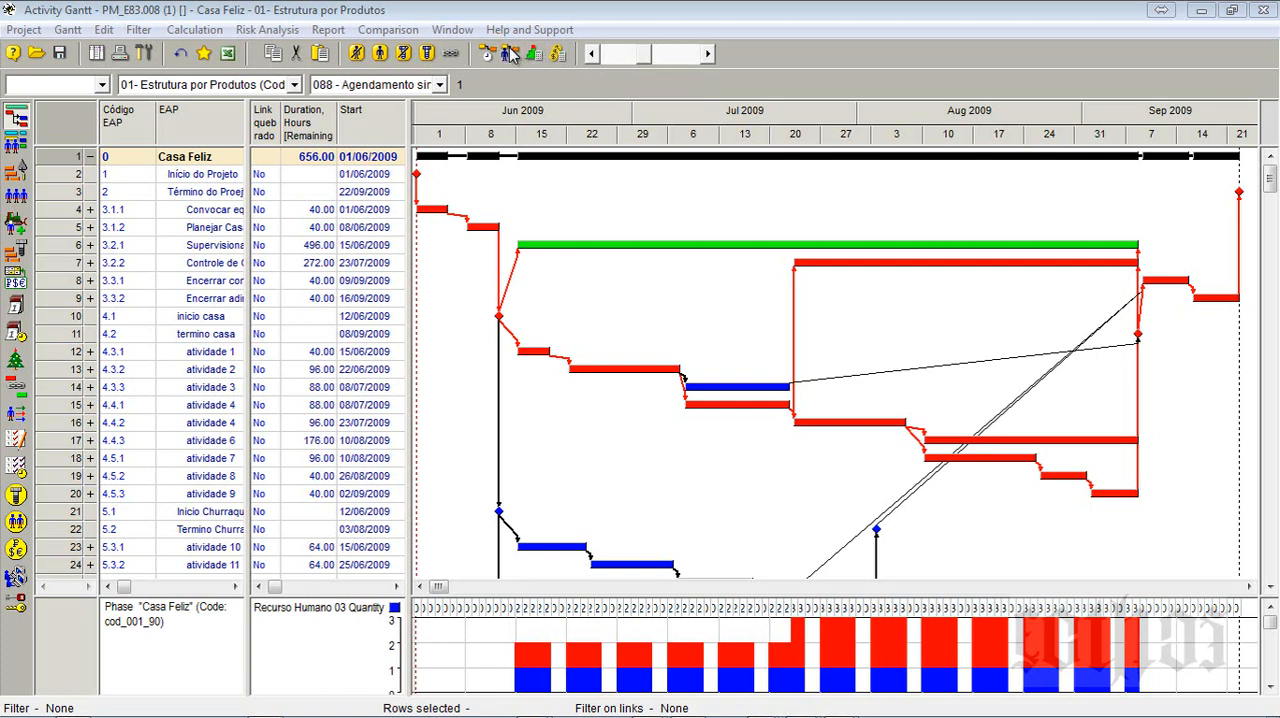
click(513, 55)
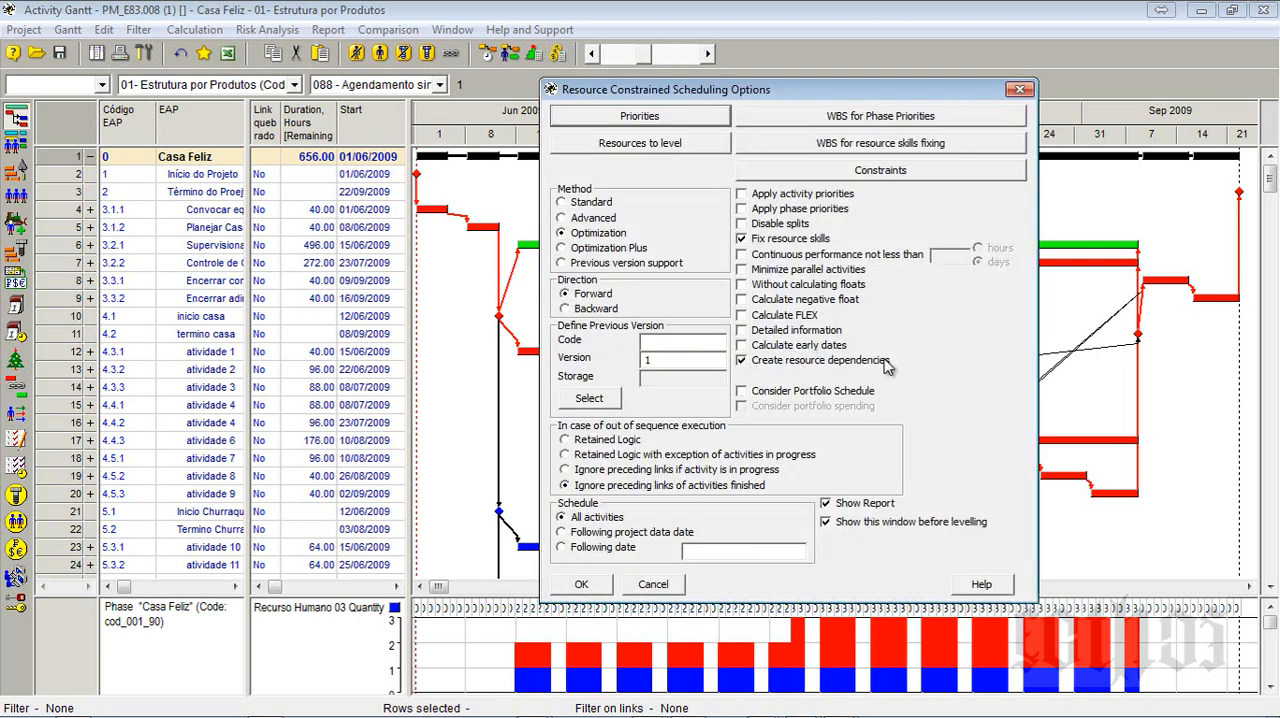
click(572, 205)
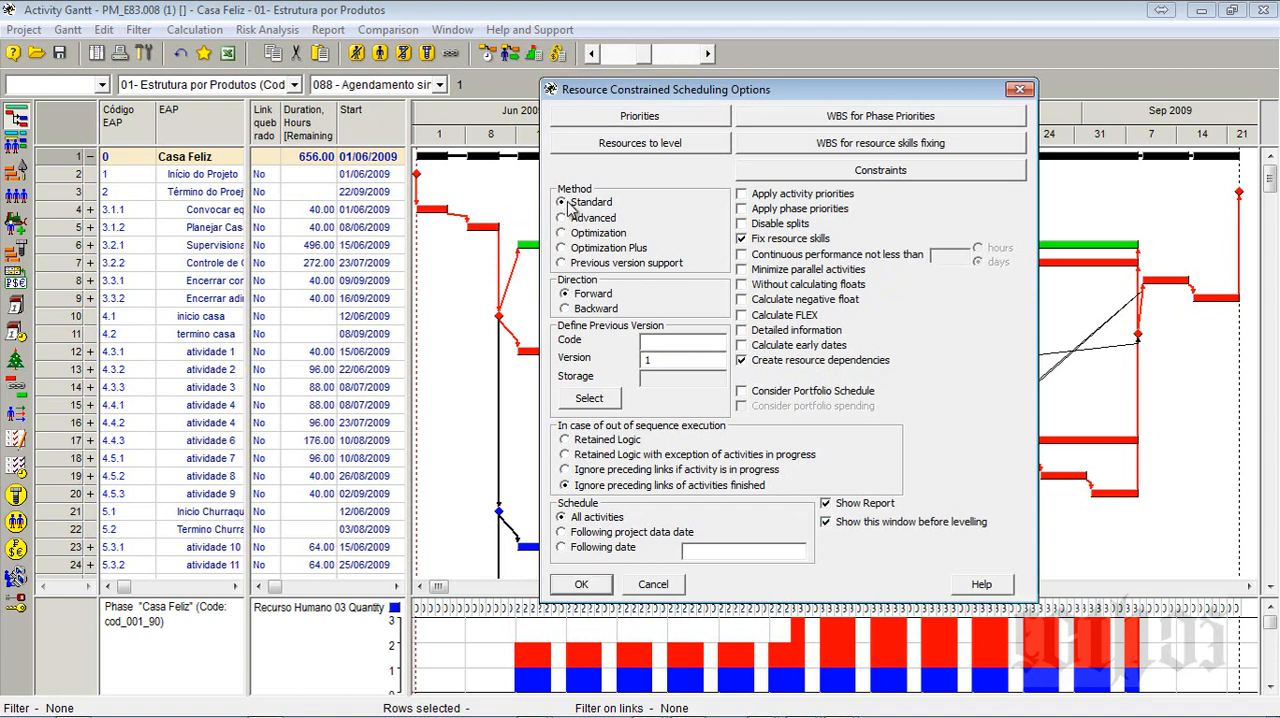
- Switch to Form_E08 in Word and review the Method section's list of options and the note on their levelling algorithms
key(alt+Tab)
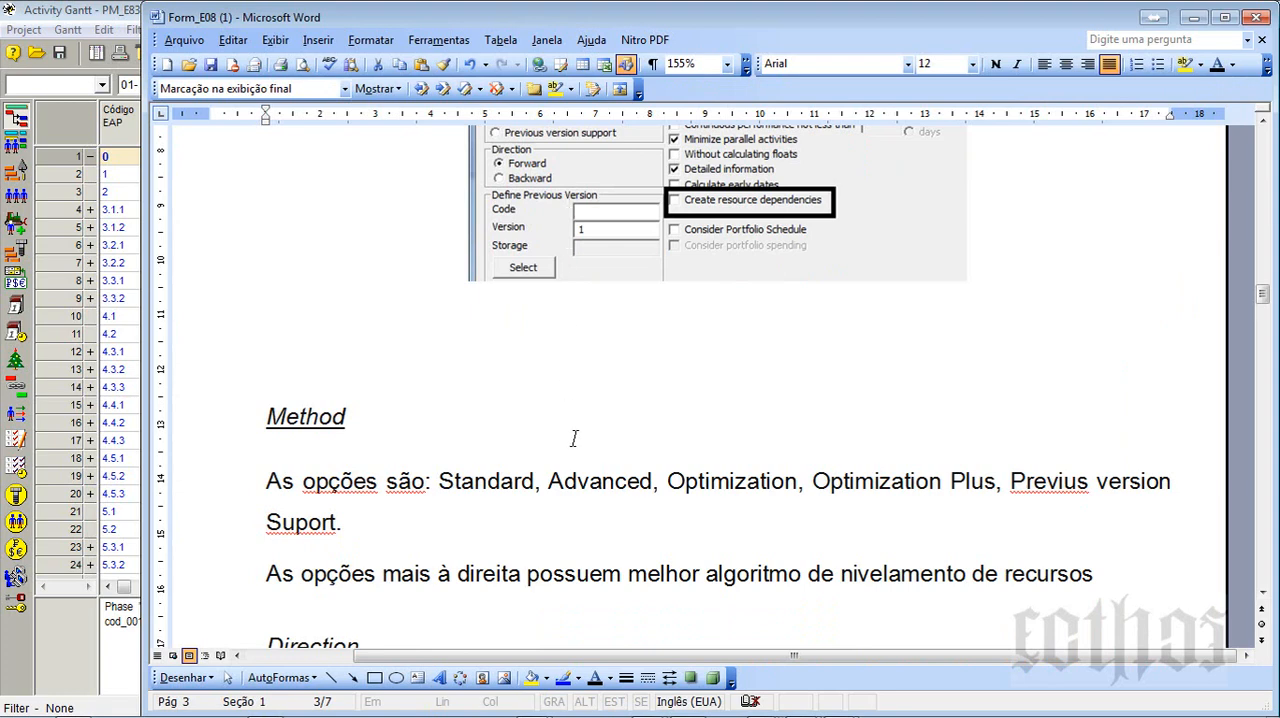
drag(486, 478, 953, 494)
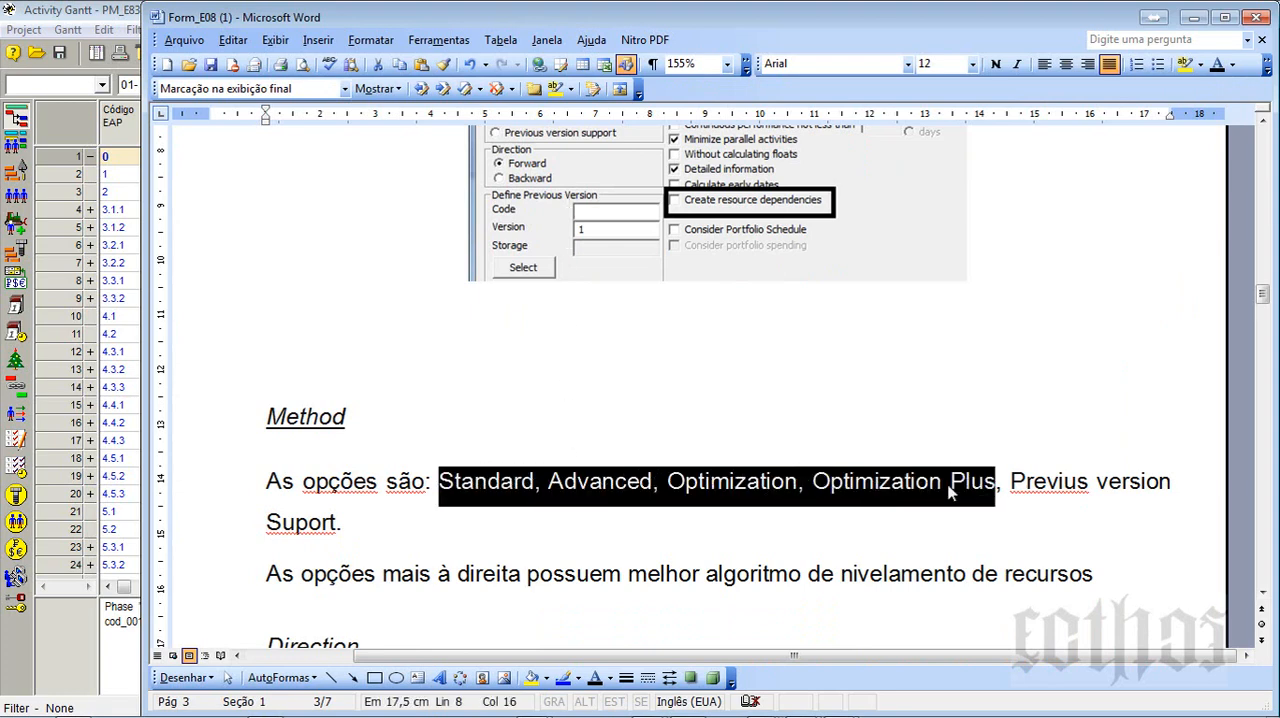
scroll(757, 503, down, 1)
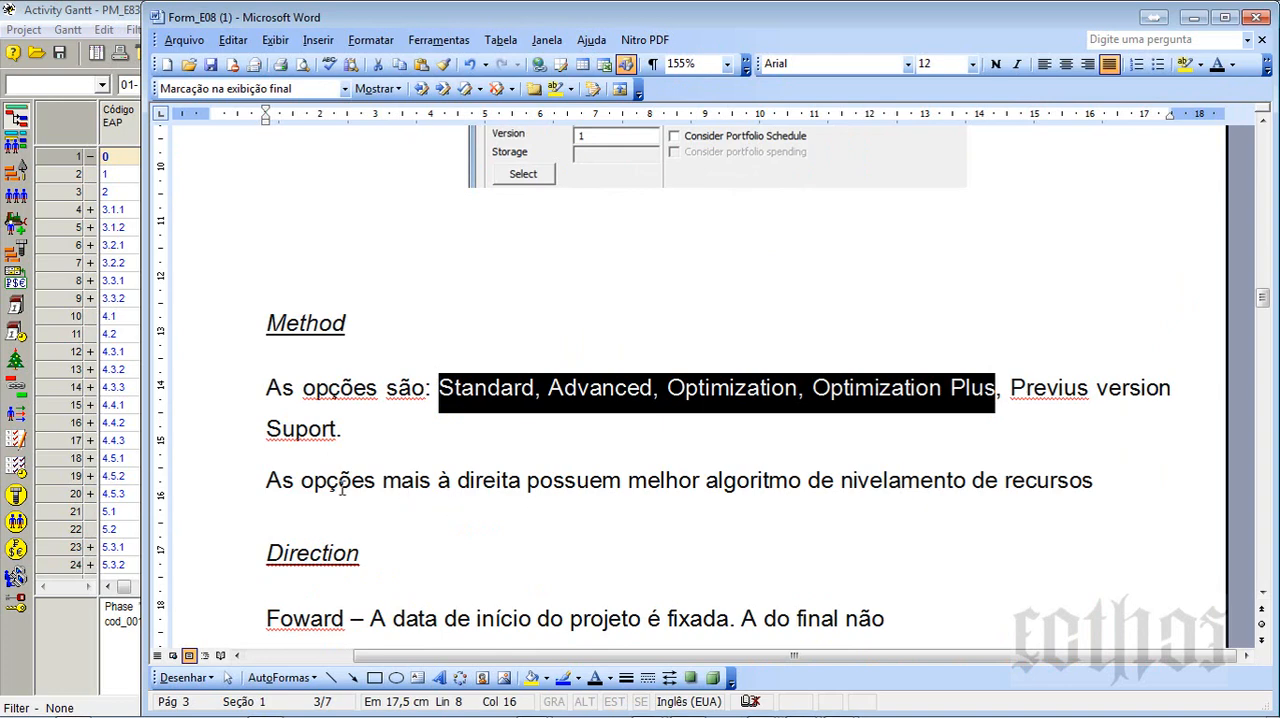
drag(261, 481, 1042, 481)
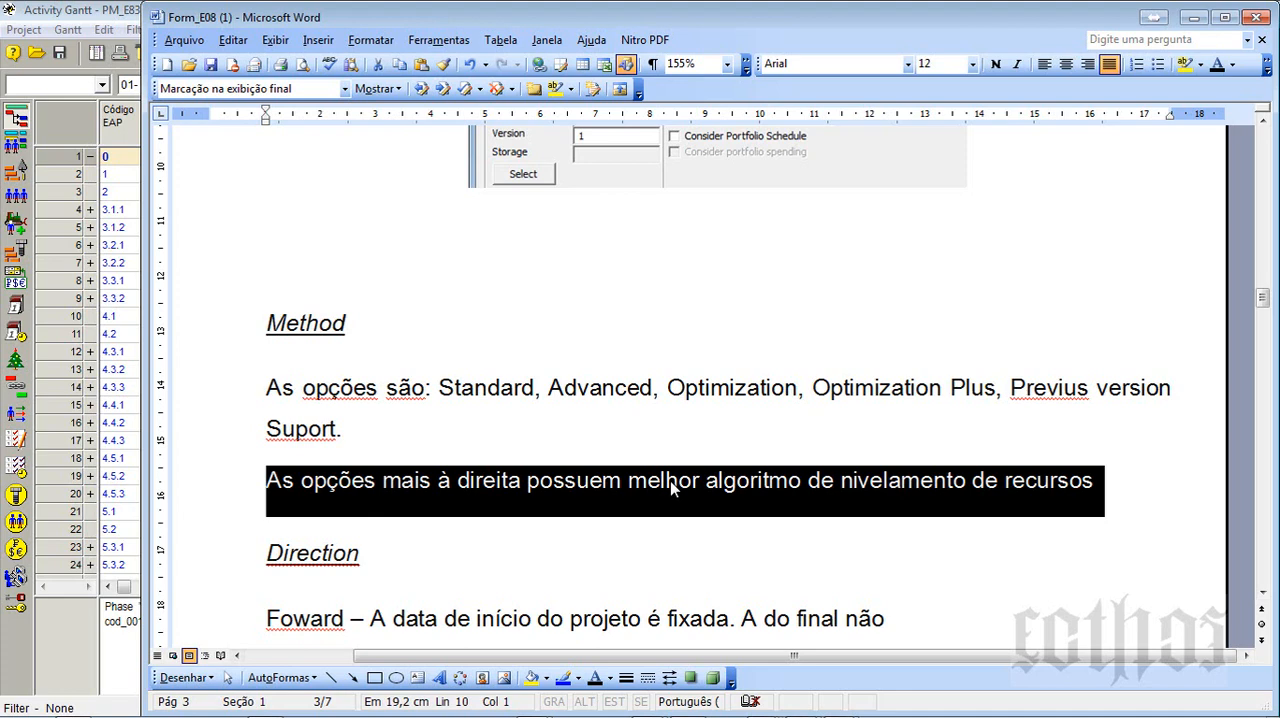
- Return to Spider Project, run the resource-constrained scheduling with the Standard method and decline further delay messages
key(alt+Tab)
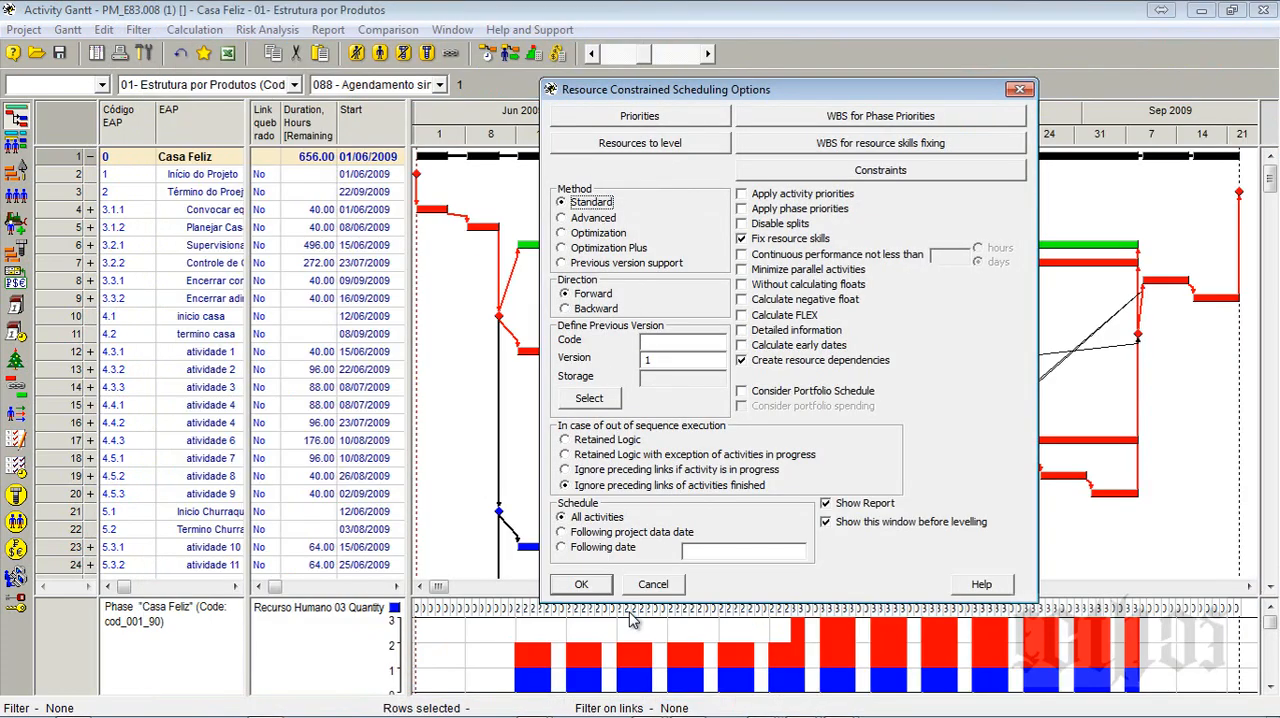
click(581, 585)
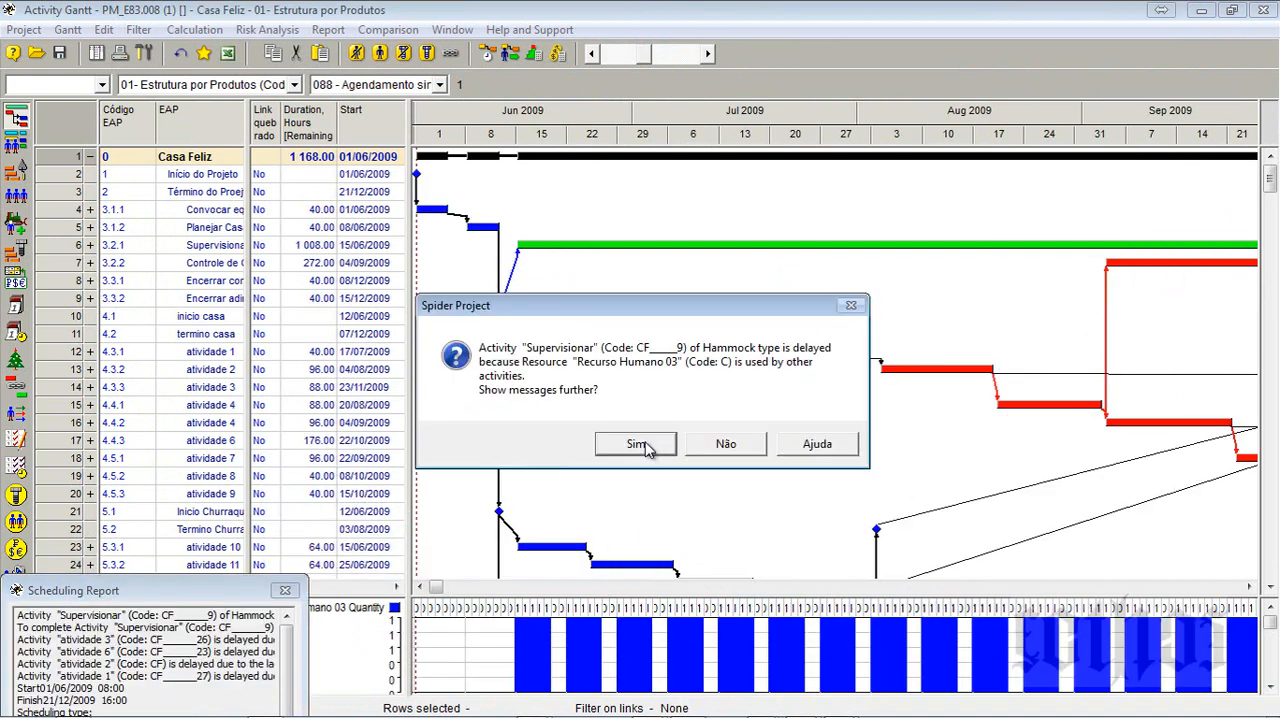
click(708, 452)
- Fit the Gantt timescale to the whole project and view the levelled activities down to the end of the list
right_click(744, 124)
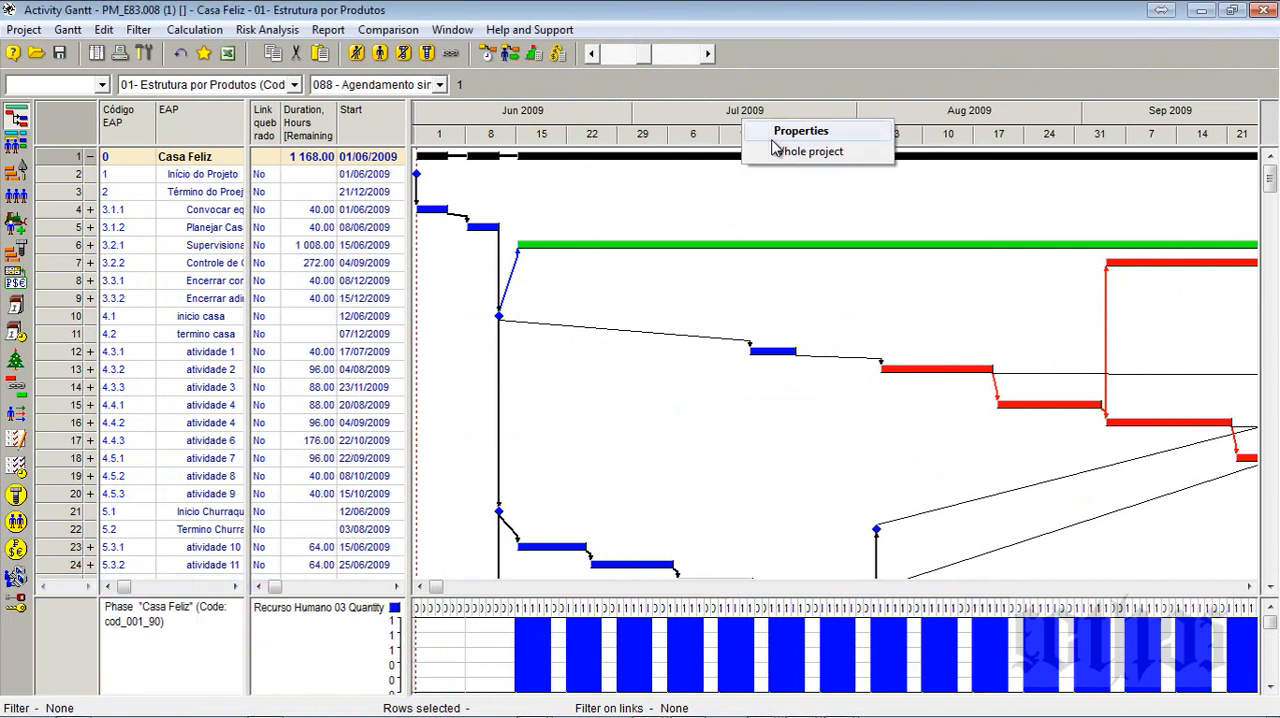
click(782, 131)
click(1169, 228)
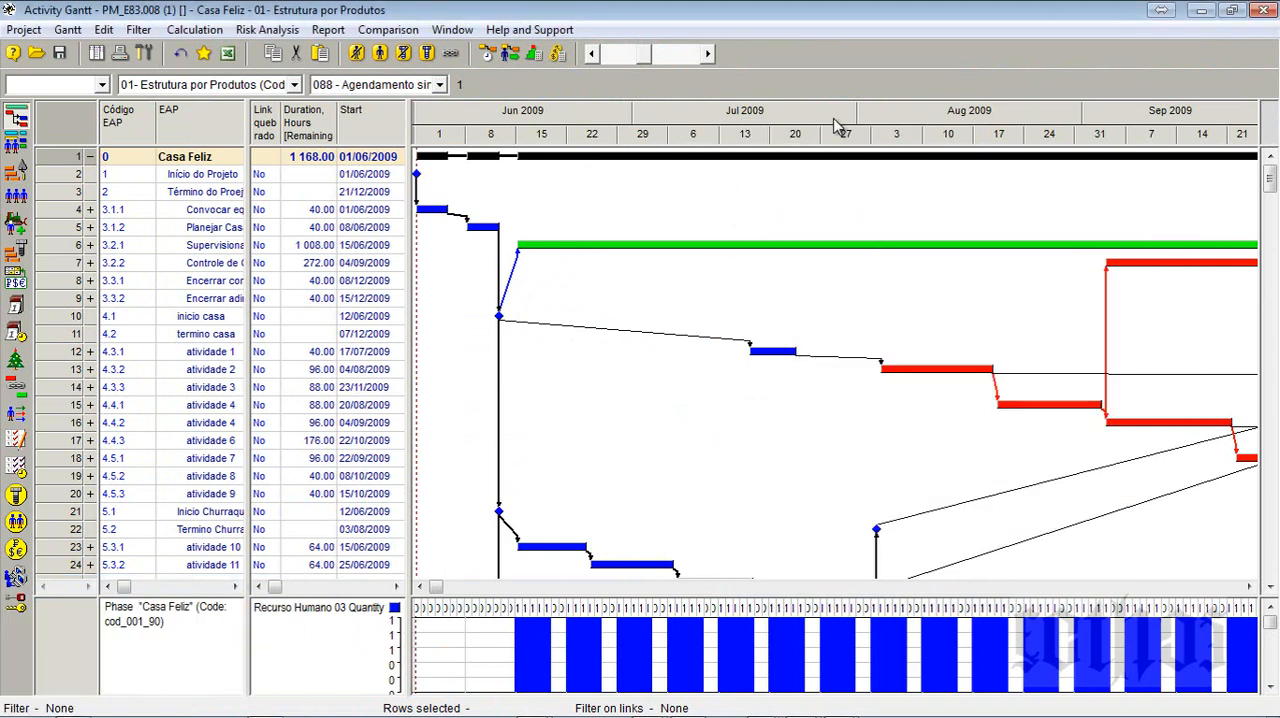
right_click(836, 125)
click(884, 159)
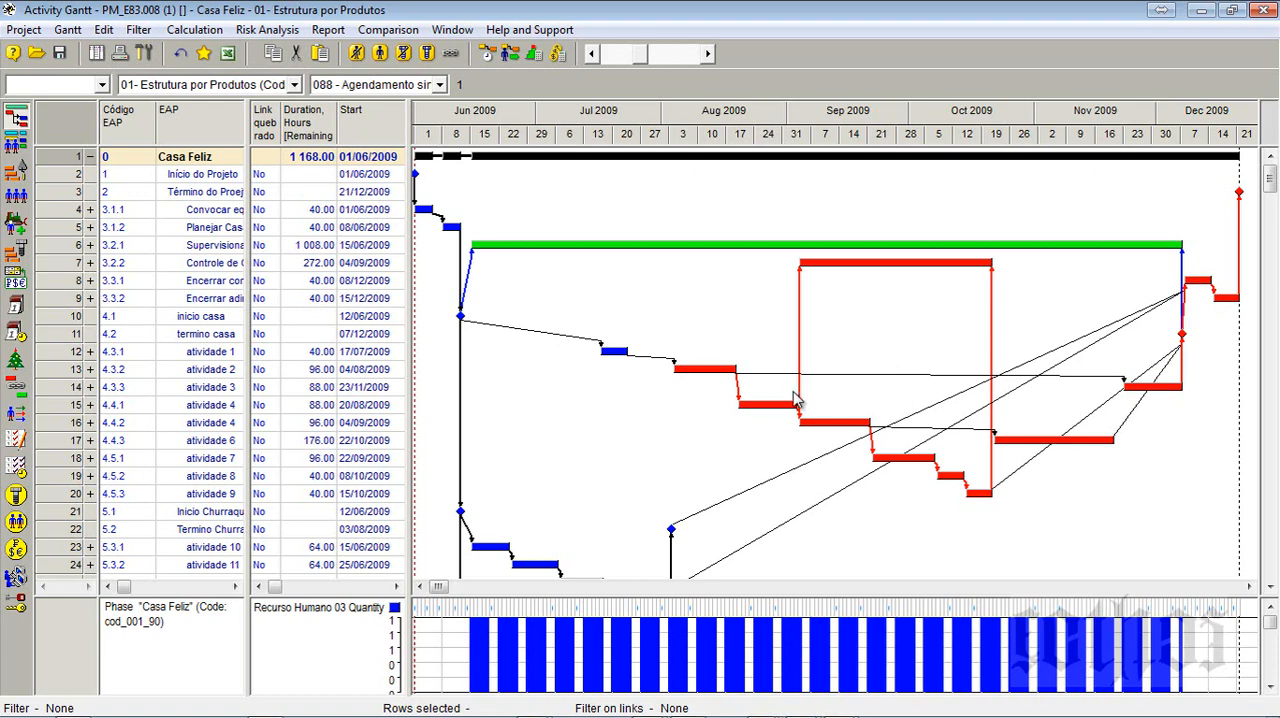
scroll(790, 399, down, 4)
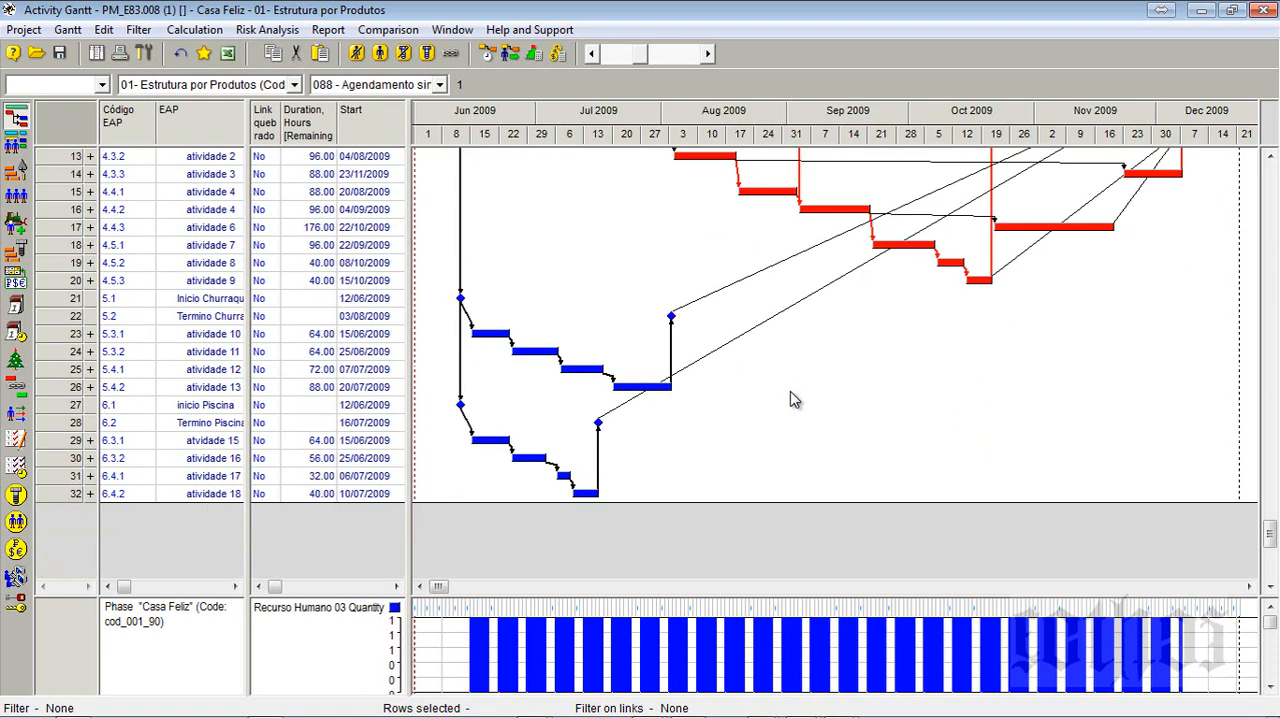
scroll(790, 399, up, 4)
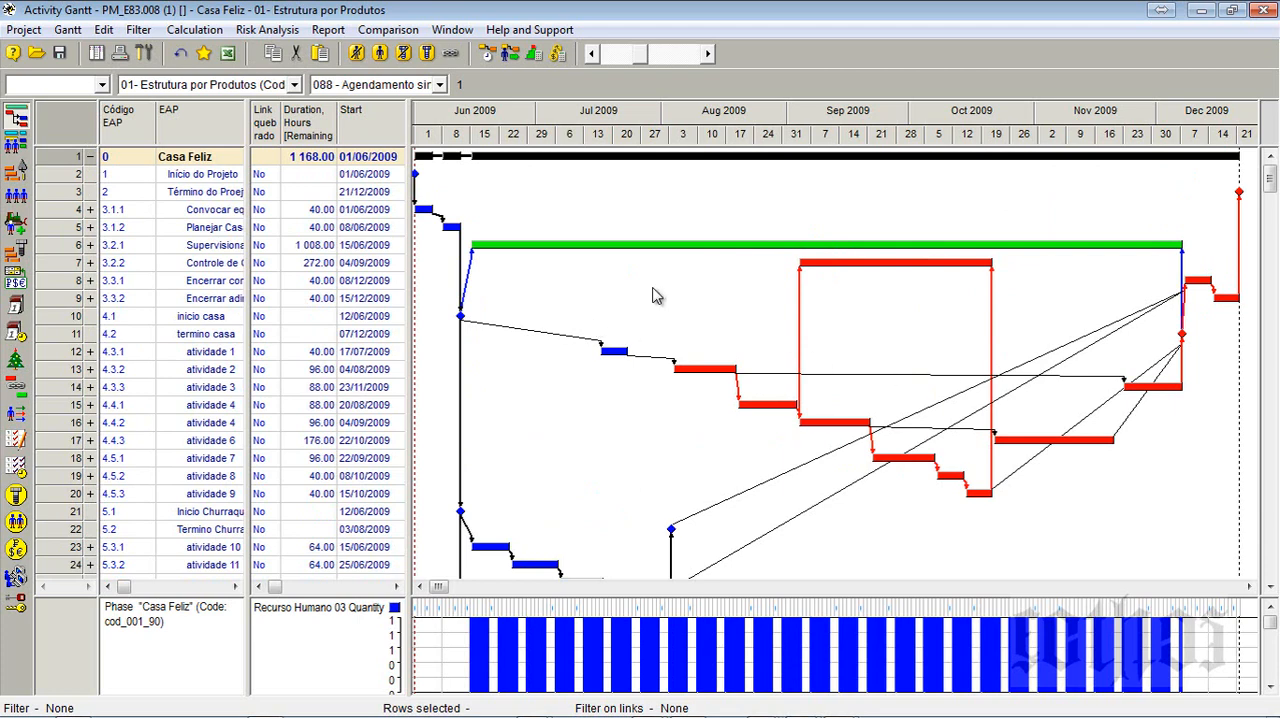
- Rerun the resource-constrained scheduling with the same Standard options, decline further messages and keep the Scheduling Report open
click(511, 53)
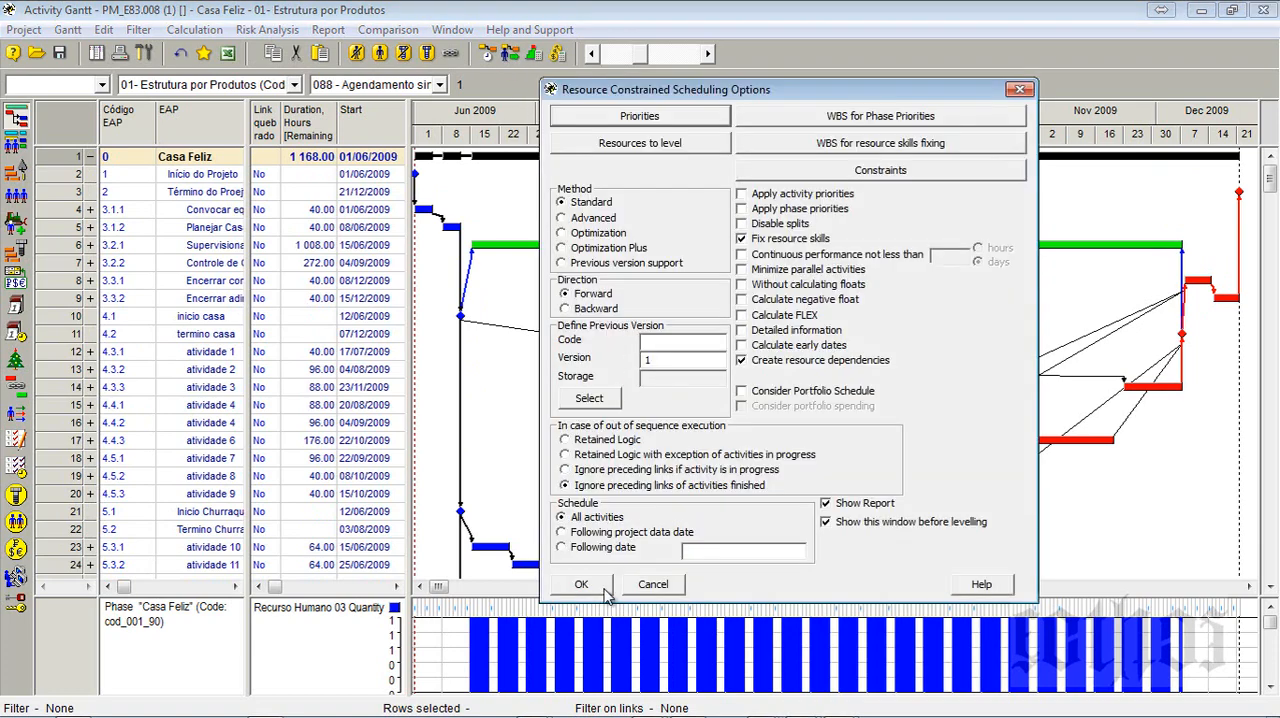
click(604, 592)
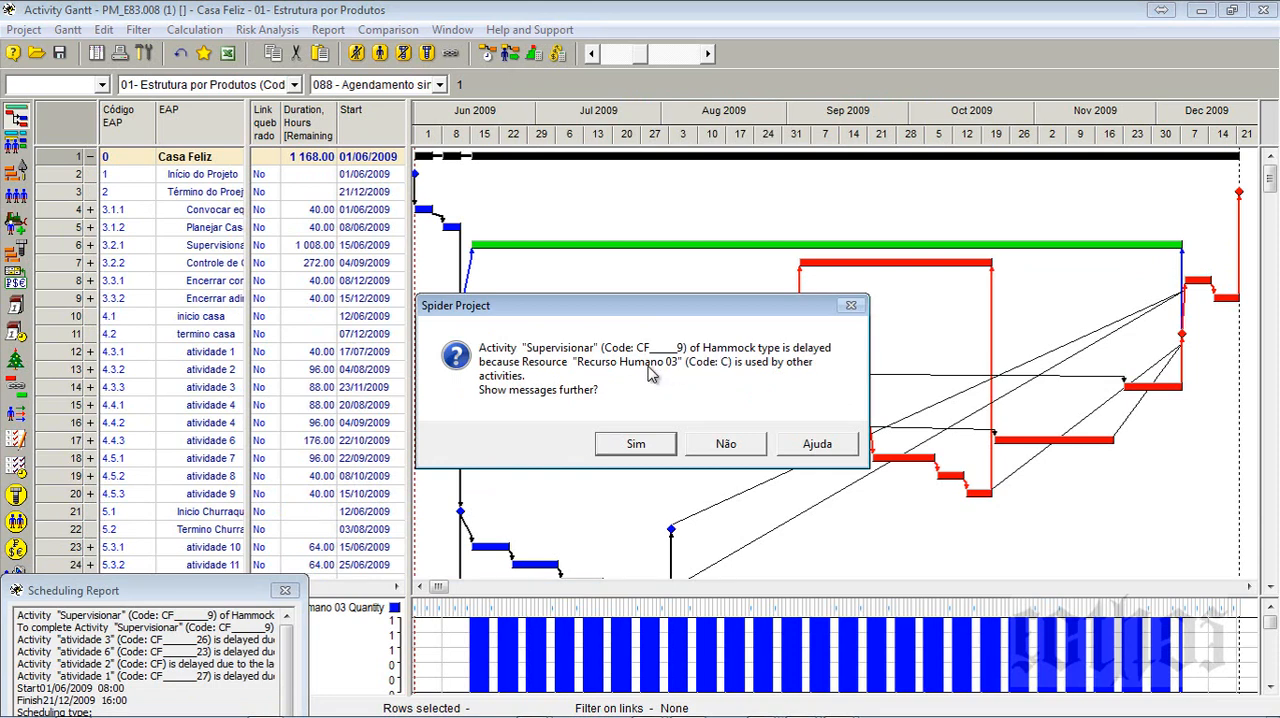
click(726, 443)
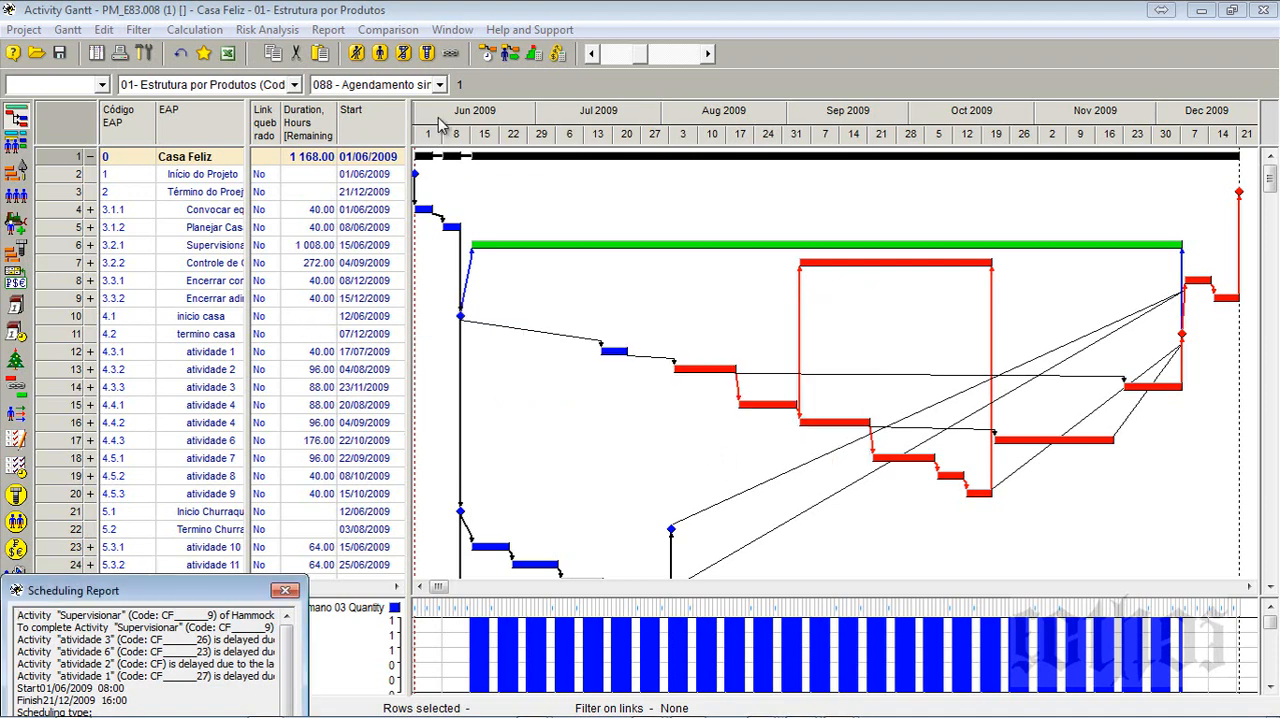
click(510, 52)
click(653, 584)
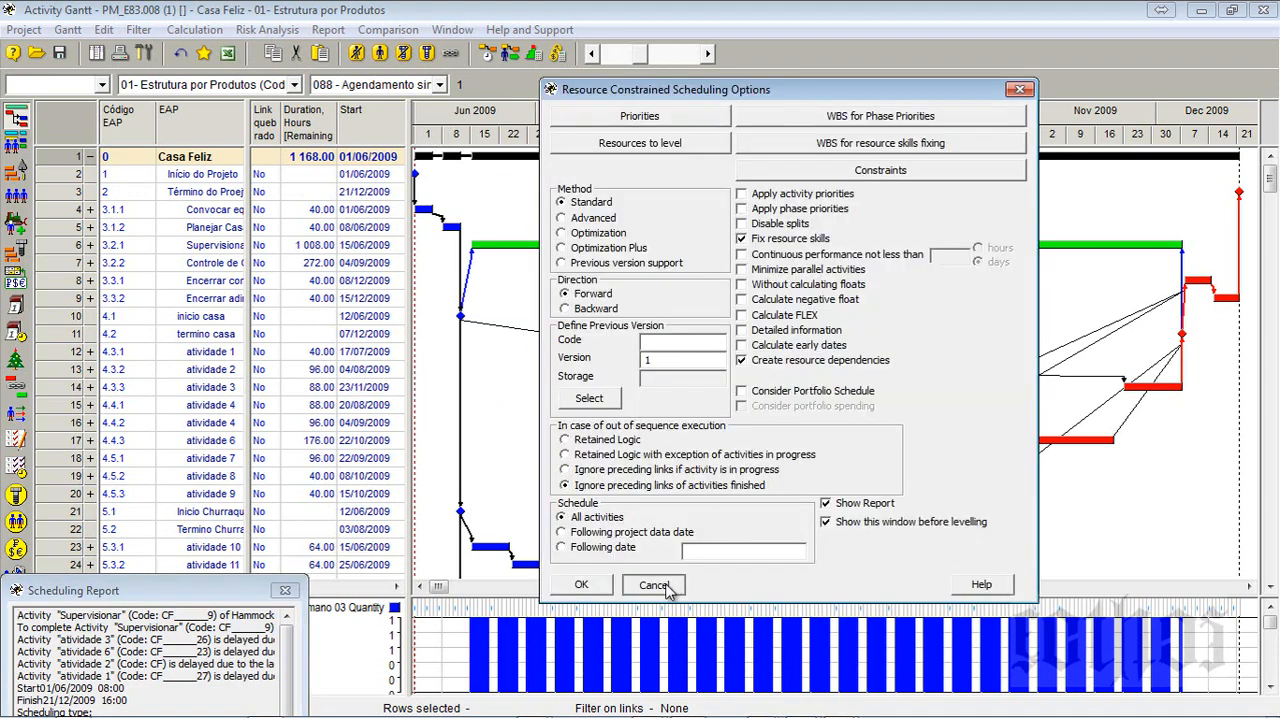
- Move and enlarge the Scheduling Report, examine its messages on delayed activities and lacking resources, and close it
drag(185, 592, 437, 174)
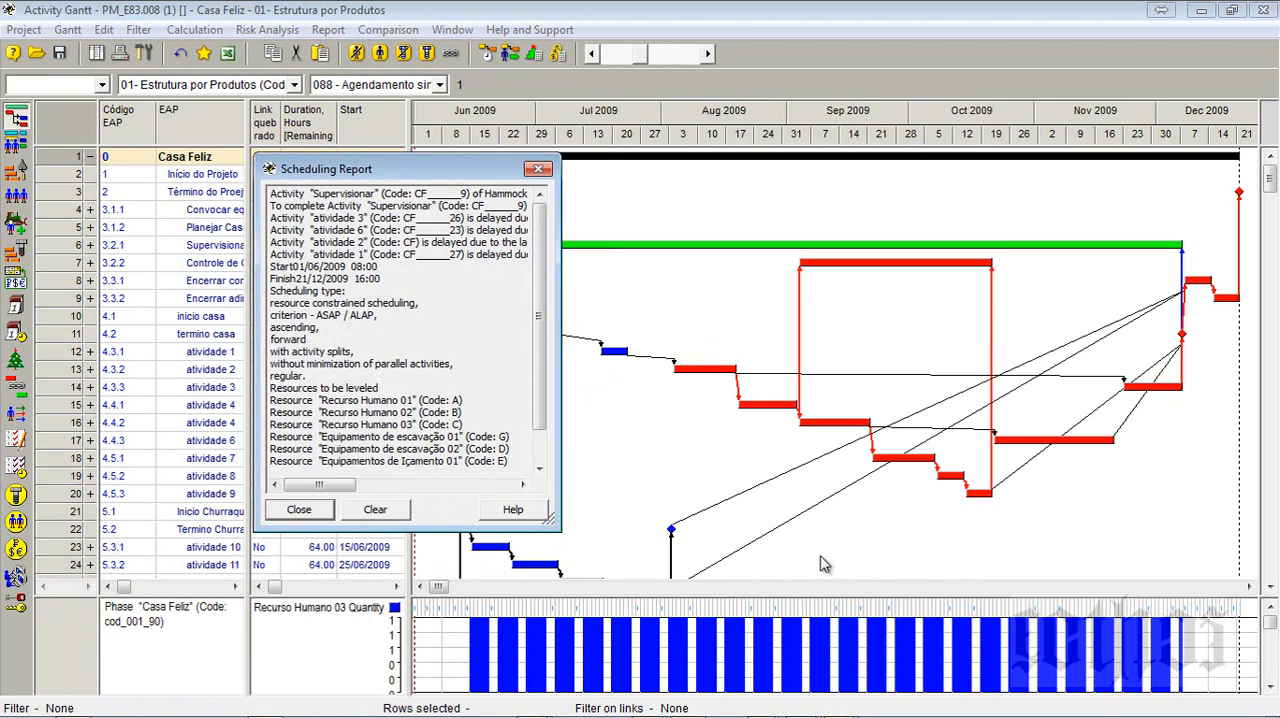
drag(549, 523, 1068, 597)
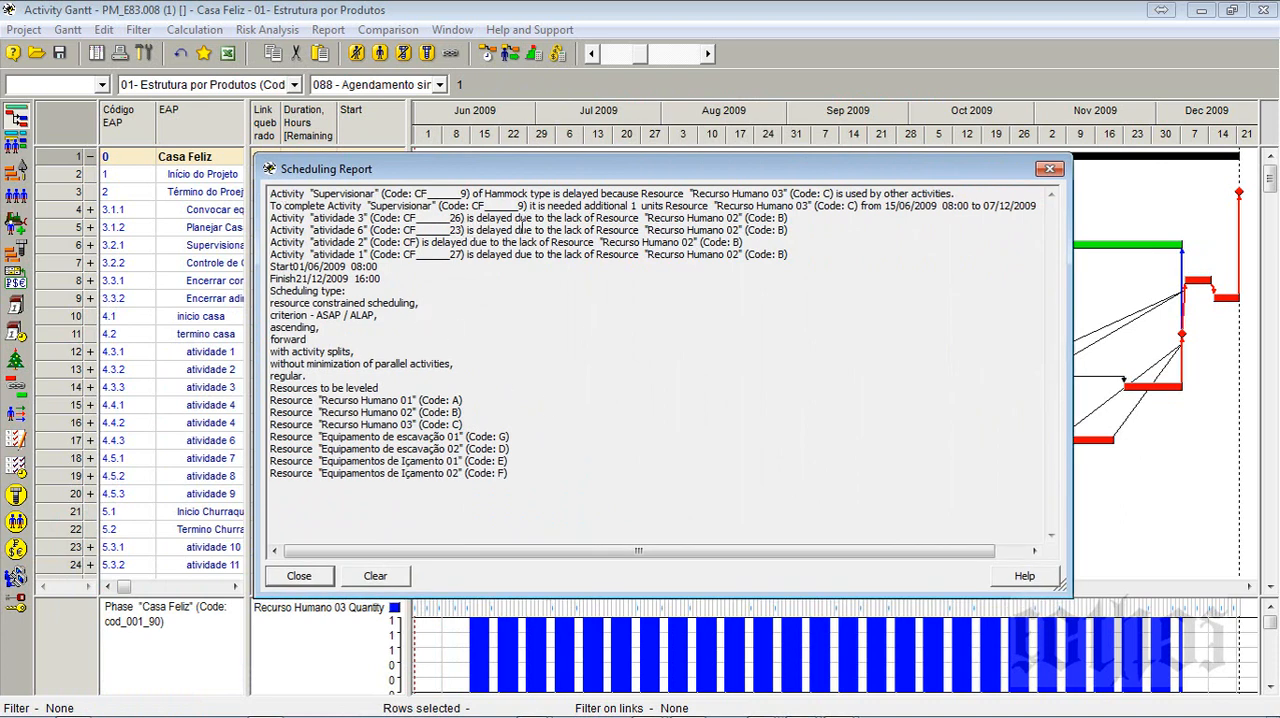
drag(483, 217, 740, 221)
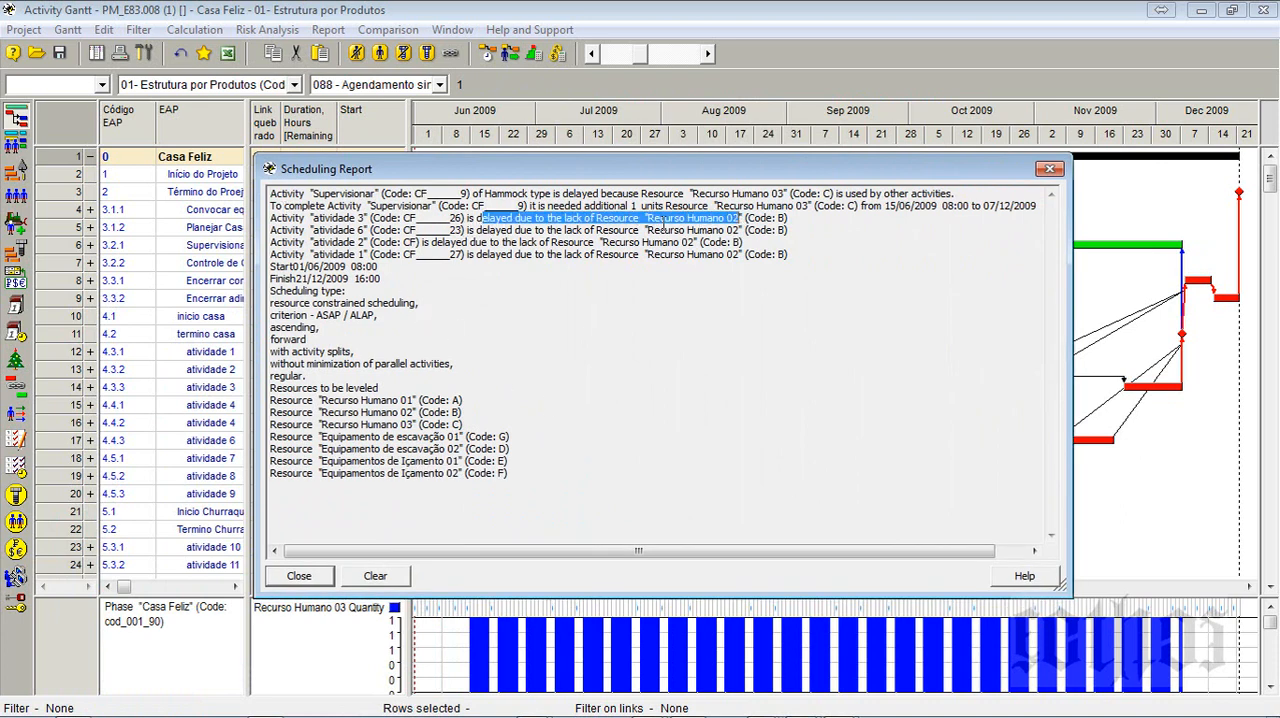
drag(513, 230, 549, 232)
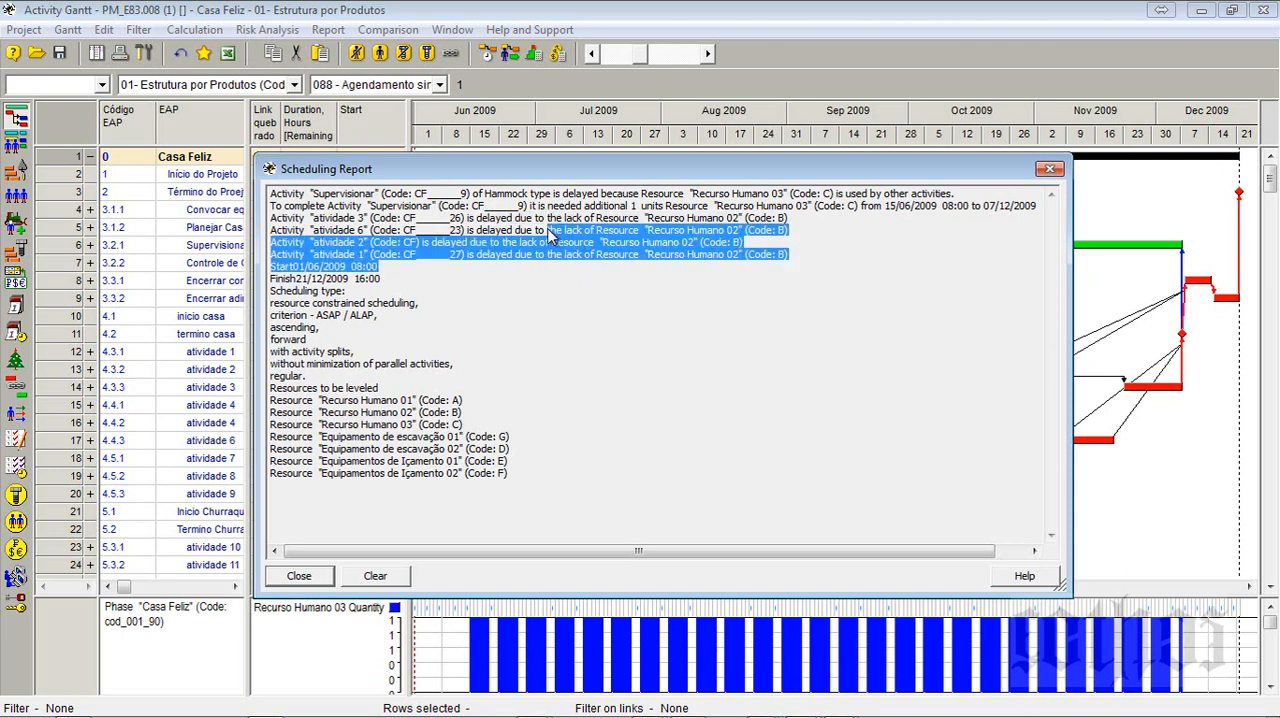
click(492, 198)
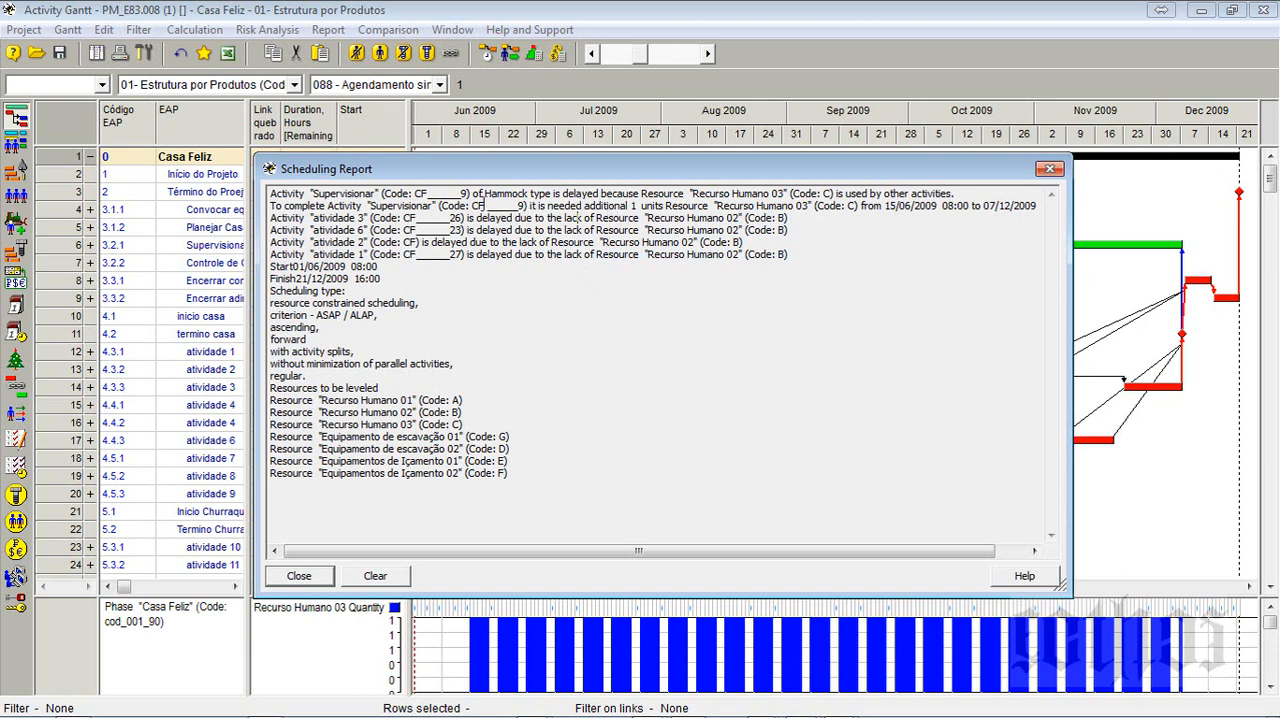
click(1049, 168)
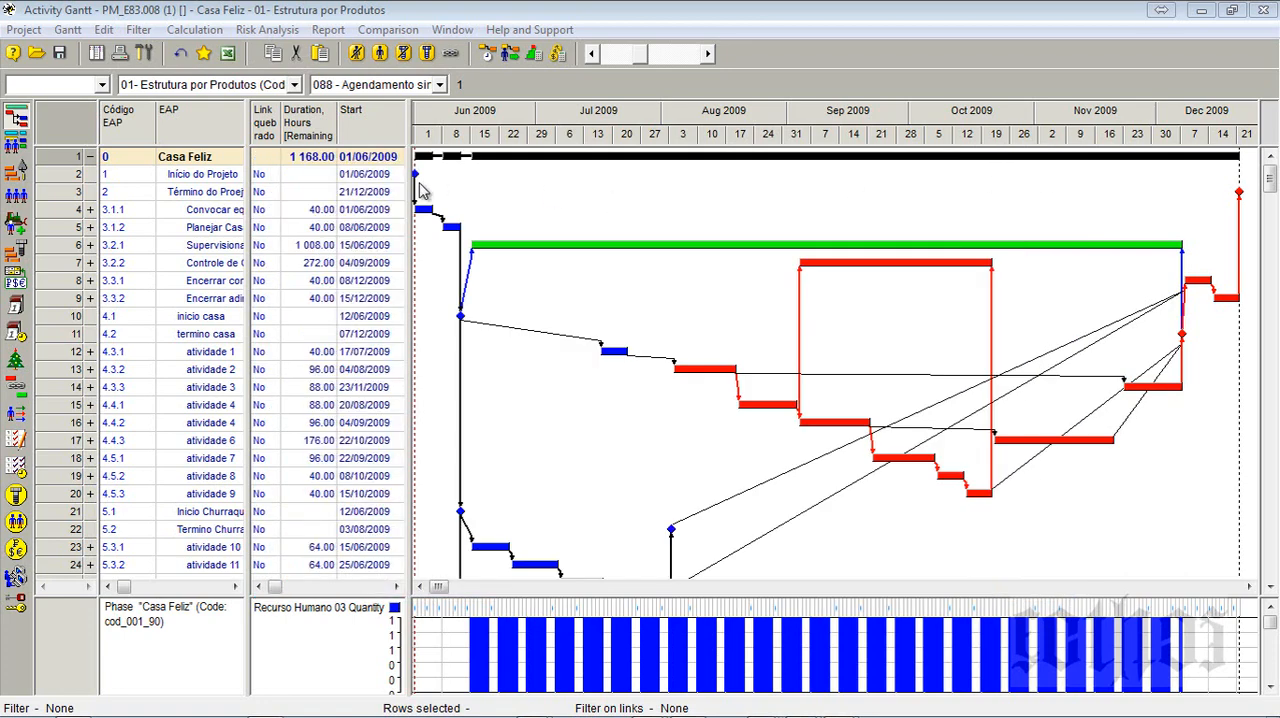
- Open the Supervisionar activity's resource assignments, compare the entered and scheduled quantities of Recurso Humano 01 and Recurso Humano 03, and close it
double_click(78, 252)
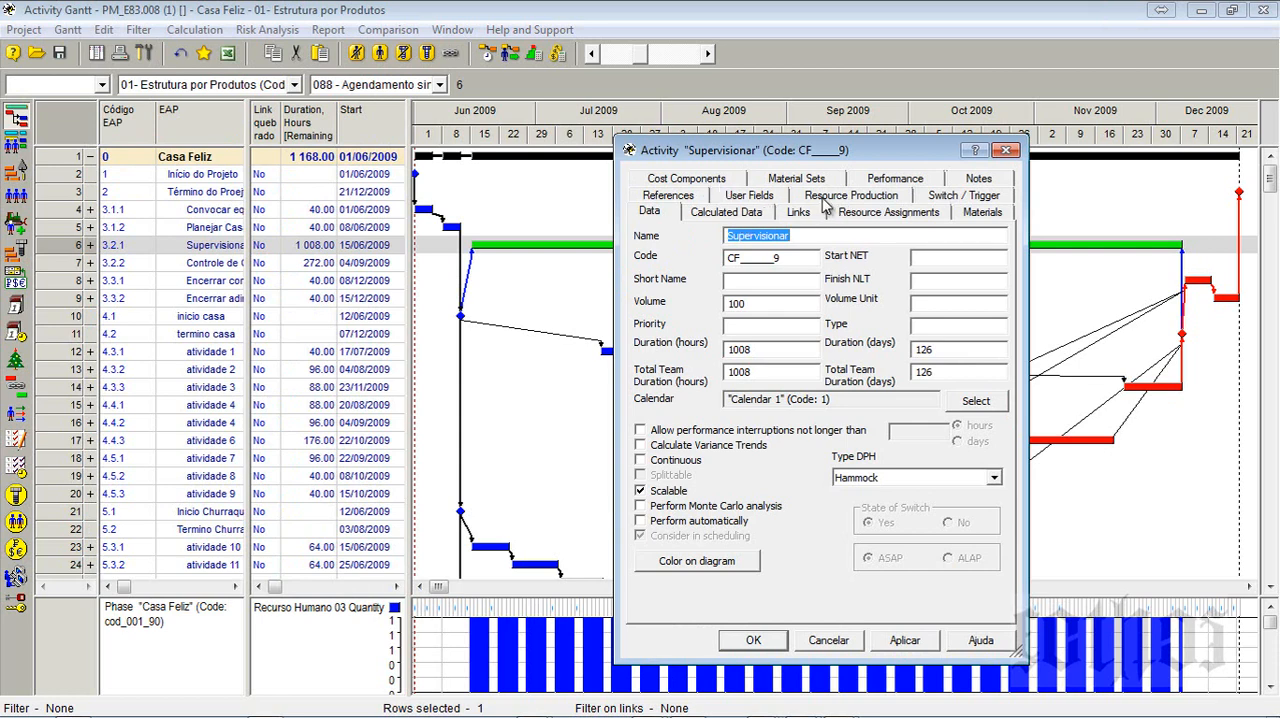
click(900, 213)
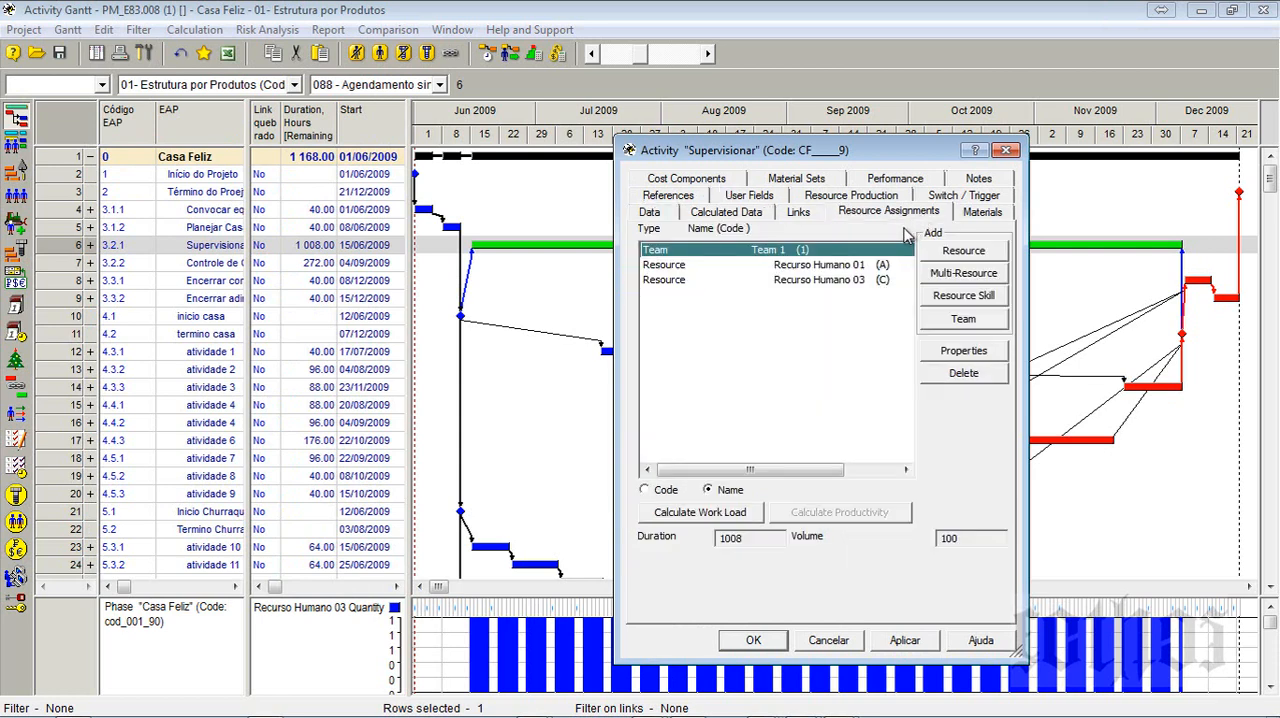
click(688, 266)
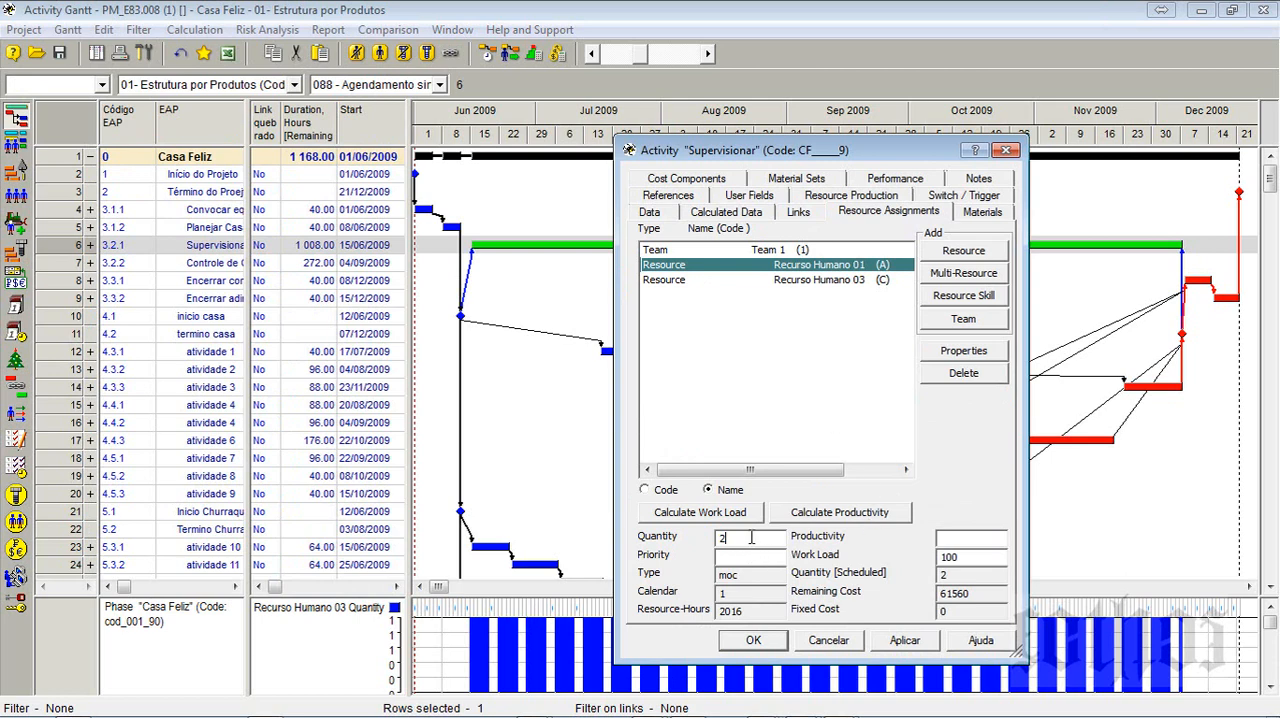
click(807, 282)
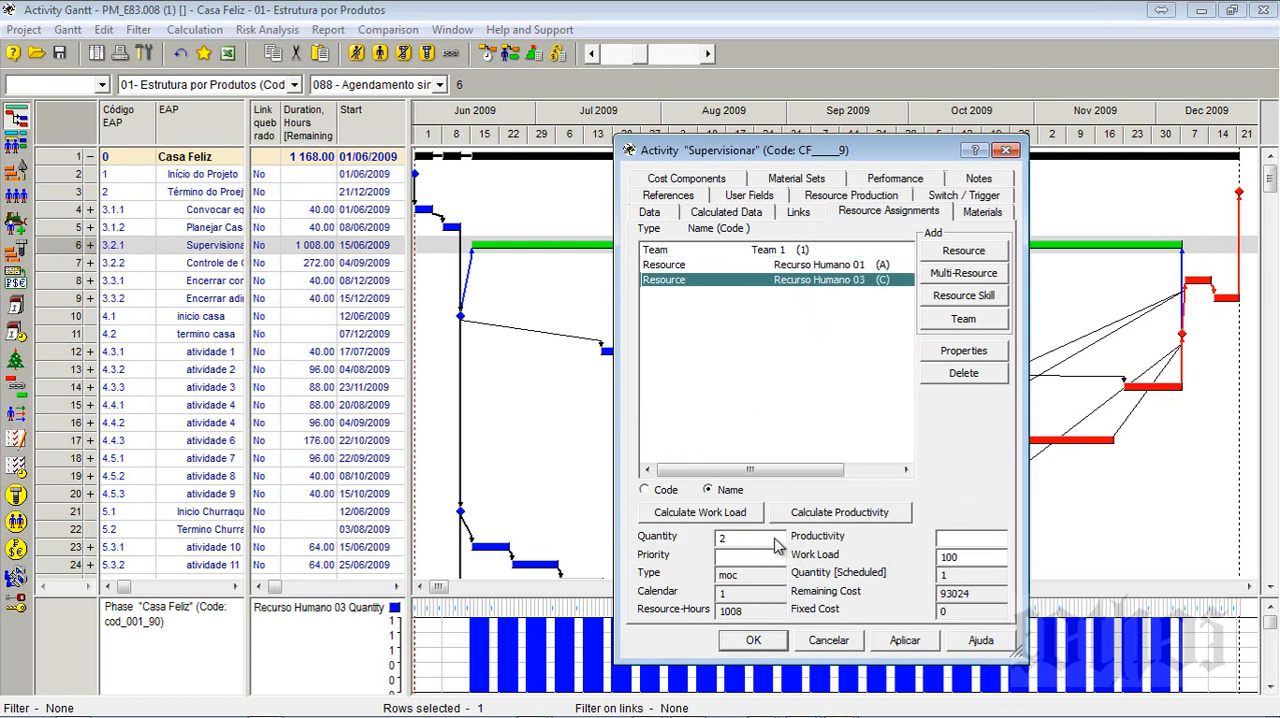
click(770, 267)
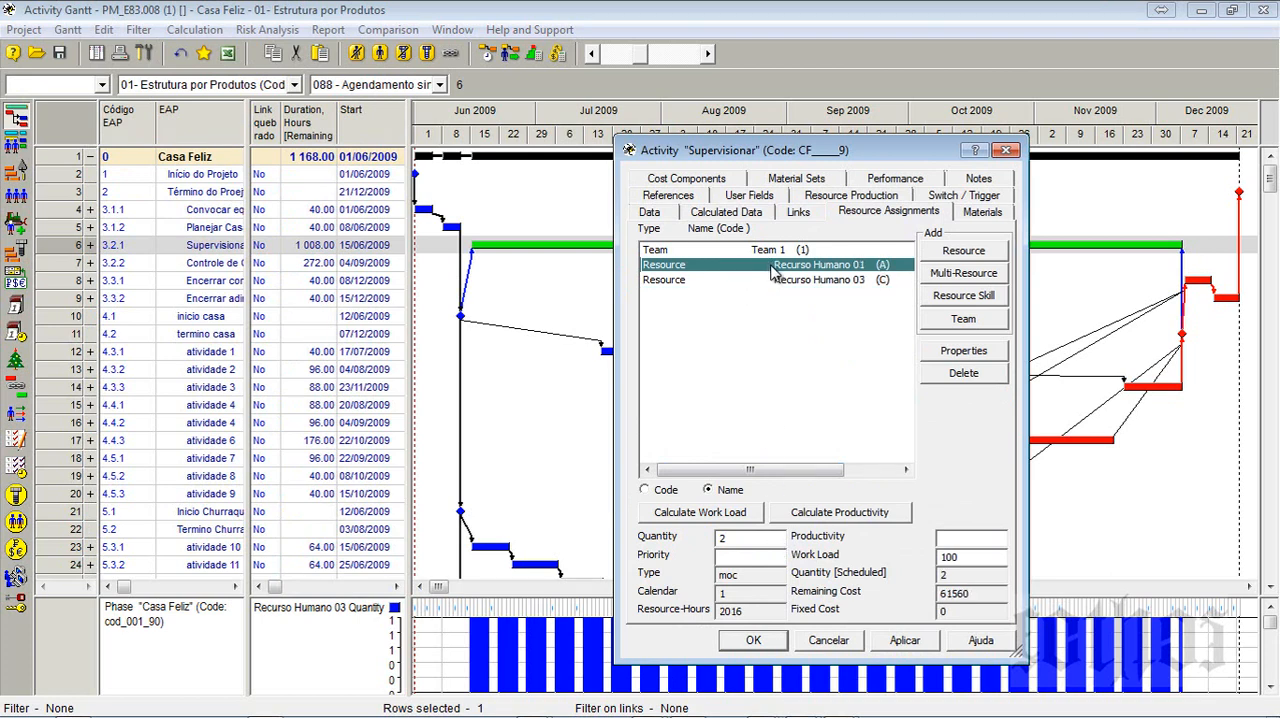
click(776, 282)
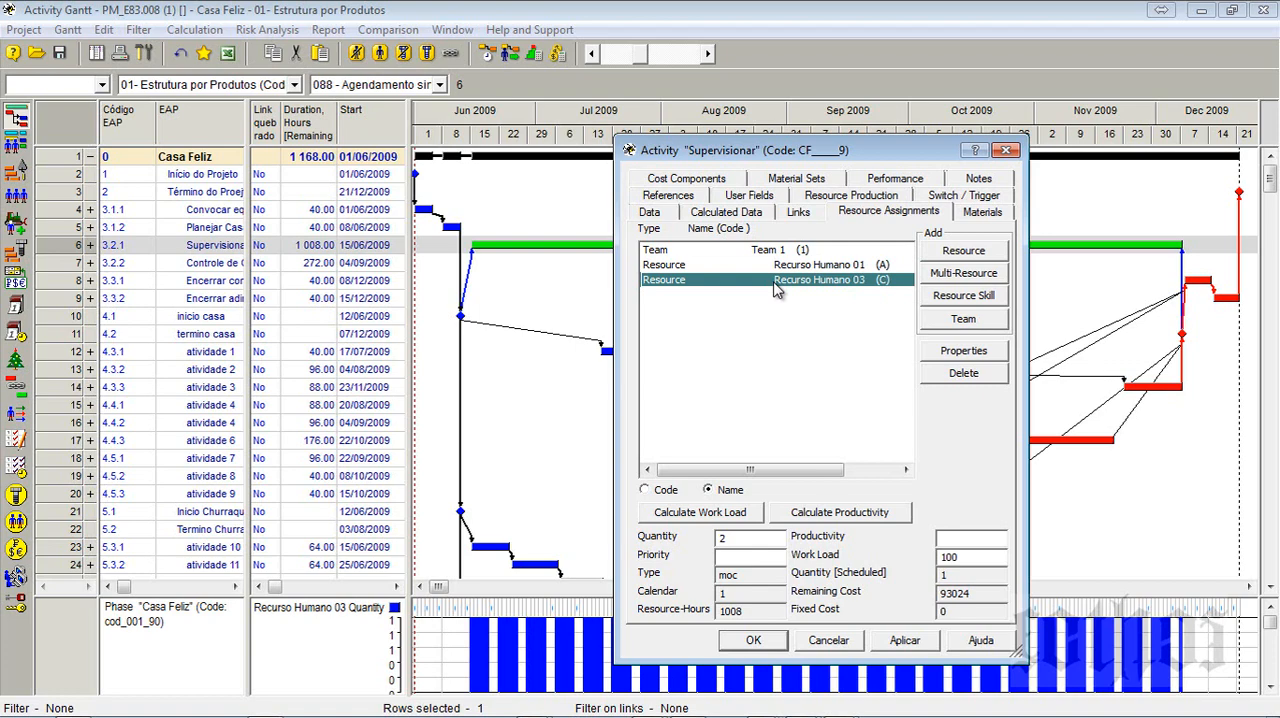
click(1005, 151)
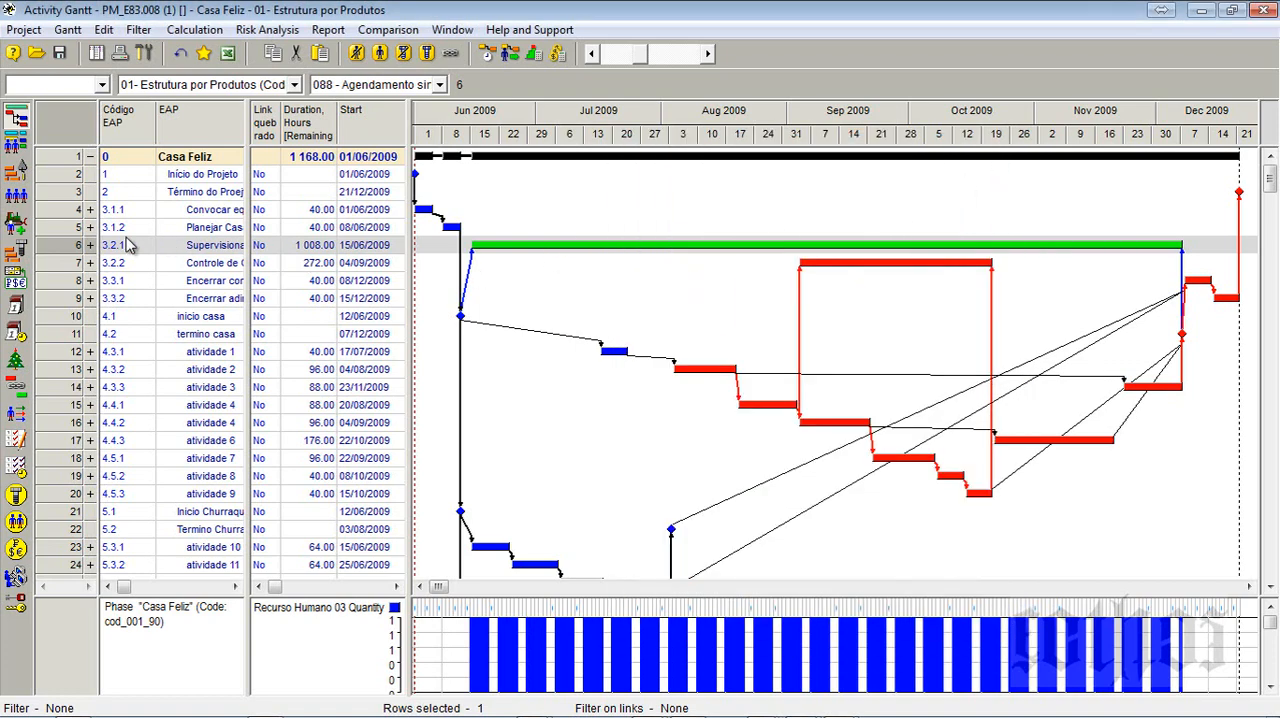
- Expand the Supervisionar activity to list its assigned resources and widen the table area and the EAP name pane
click(90, 245)
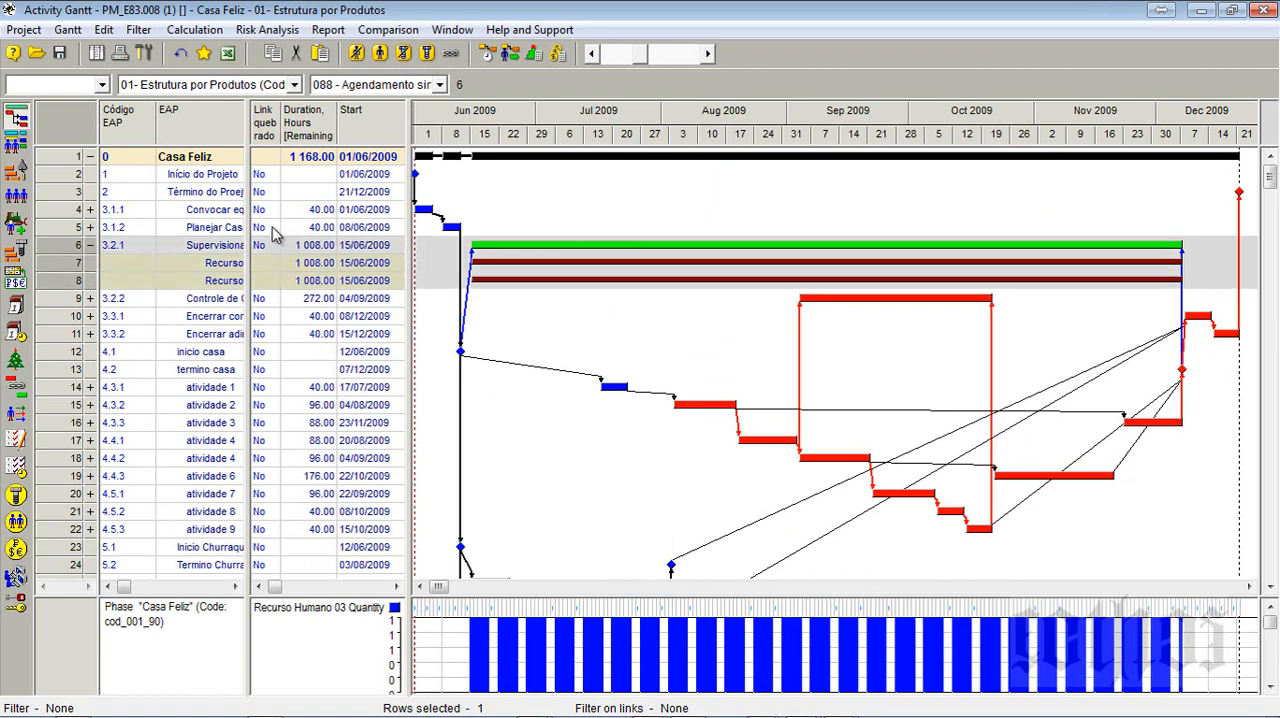
drag(411, 228, 680, 222)
drag(249, 270, 365, 277)
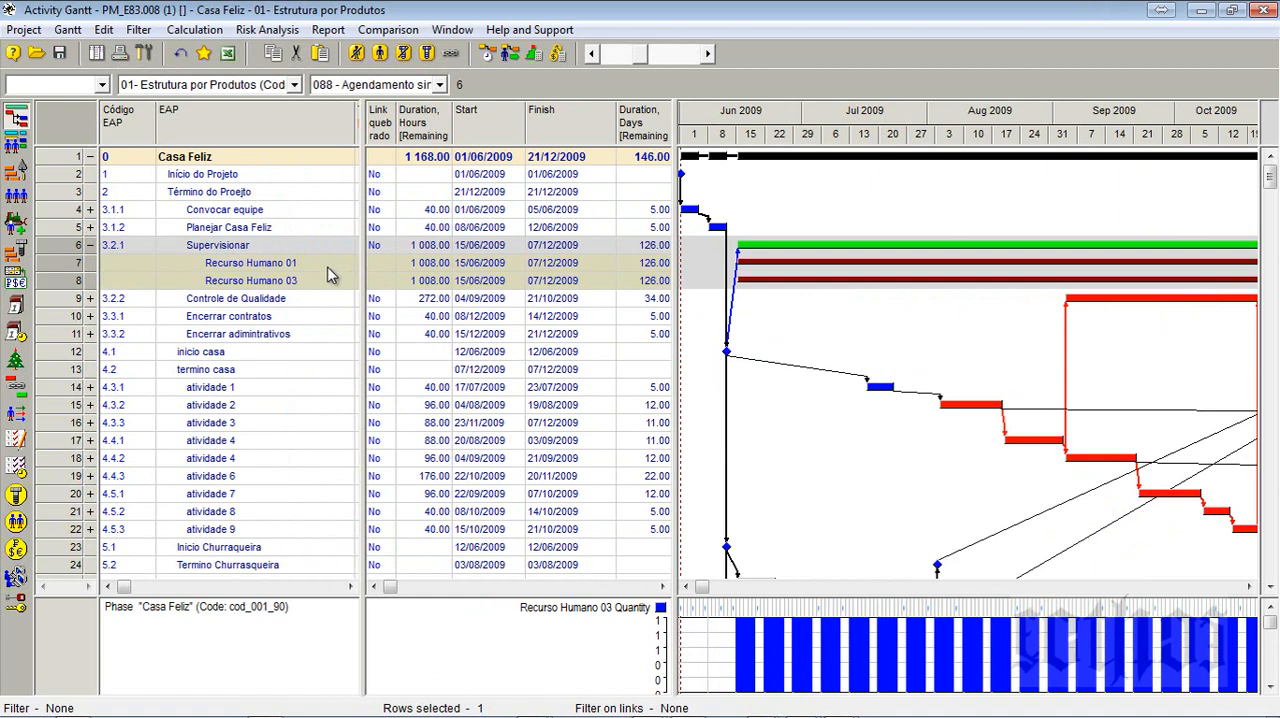
- Open the Recurso Humano 01 assignment to Supervisionar, move it aside and examine its variable quantity and minimal quantity settings
click(280, 263)
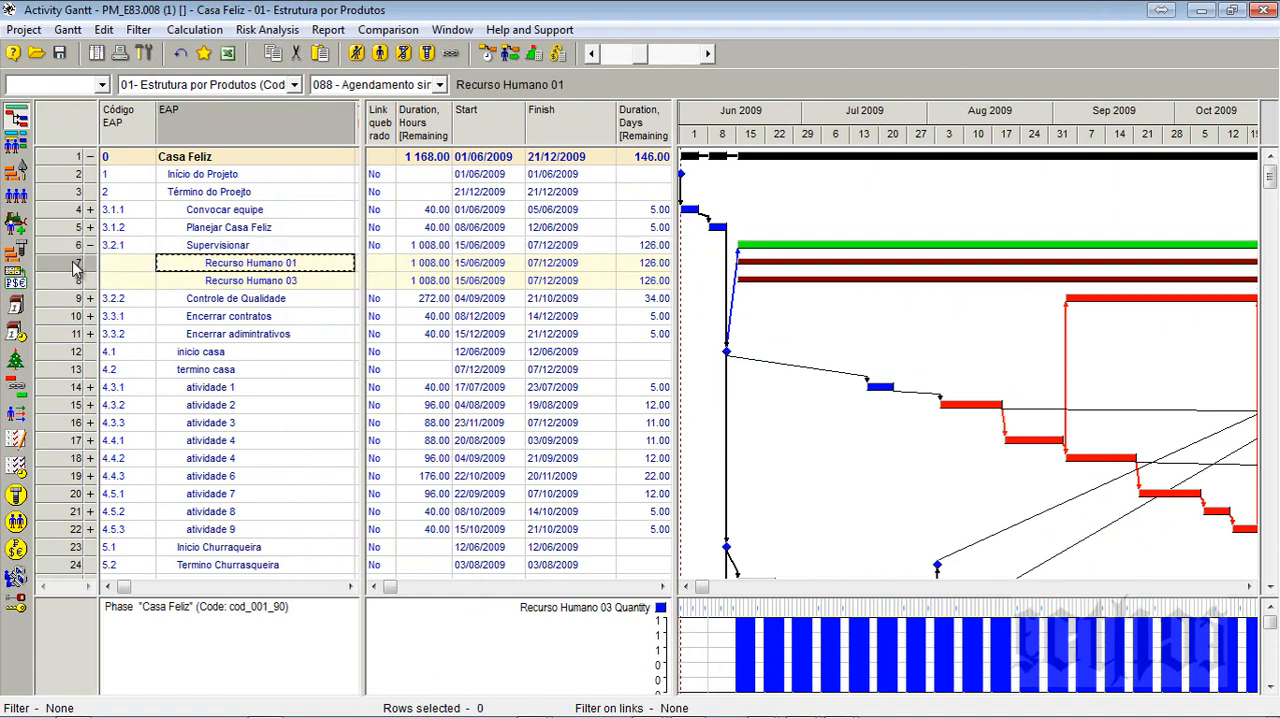
right_click(75, 265)
click(128, 274)
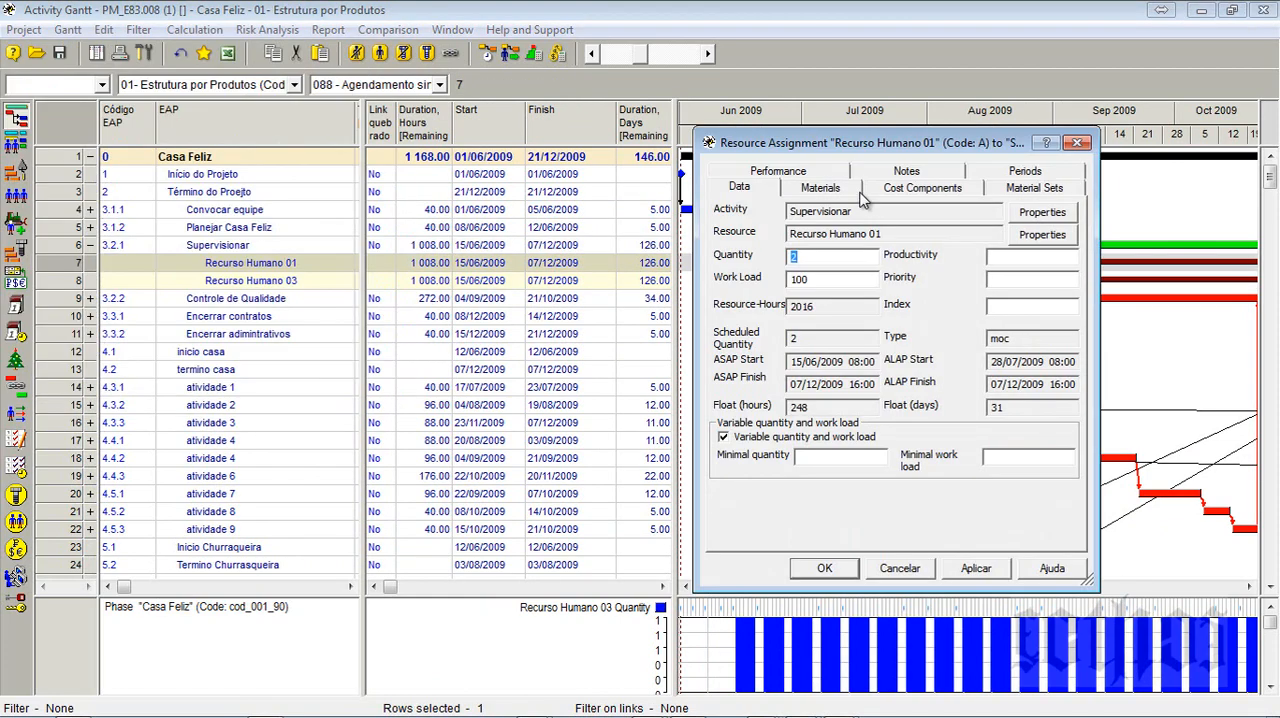
drag(877, 148, 907, 110)
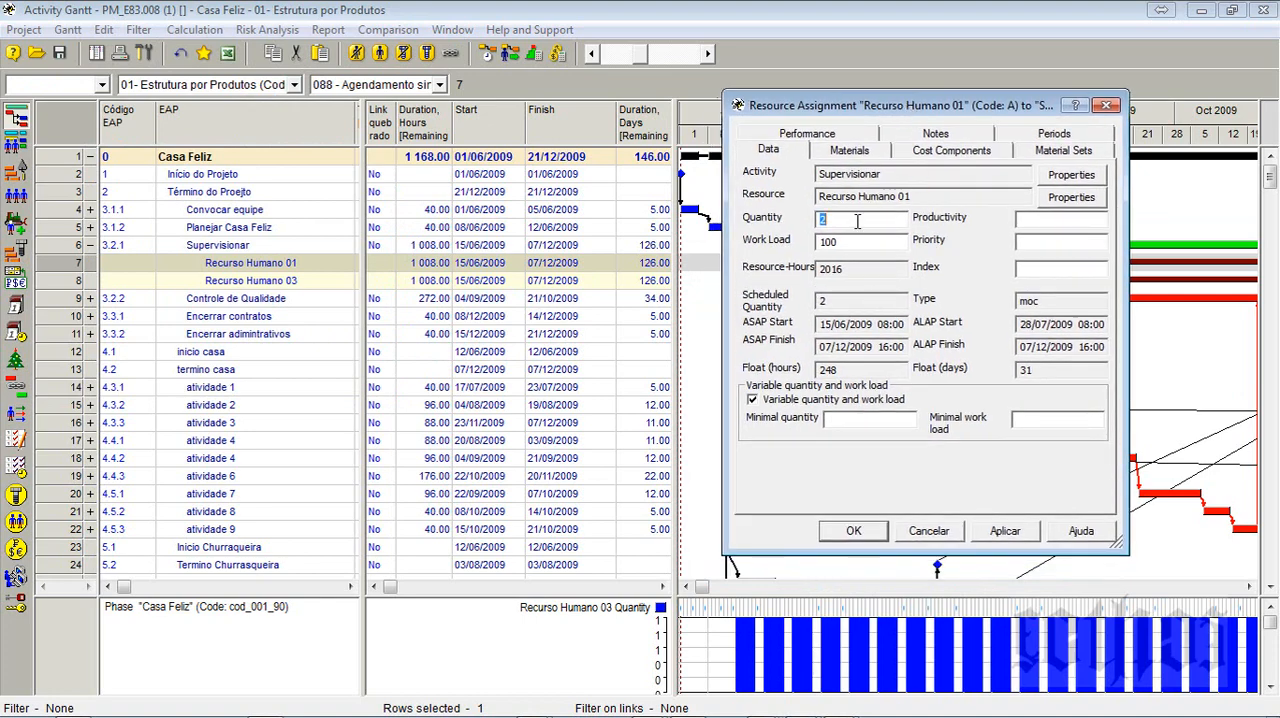
click(753, 400)
click(753, 400)
click(850, 425)
- Clear and apply the minimal quantity of Recurso Humano 03 on Supervisionar, and recheck both of the activity's resource assignments
click(76, 283)
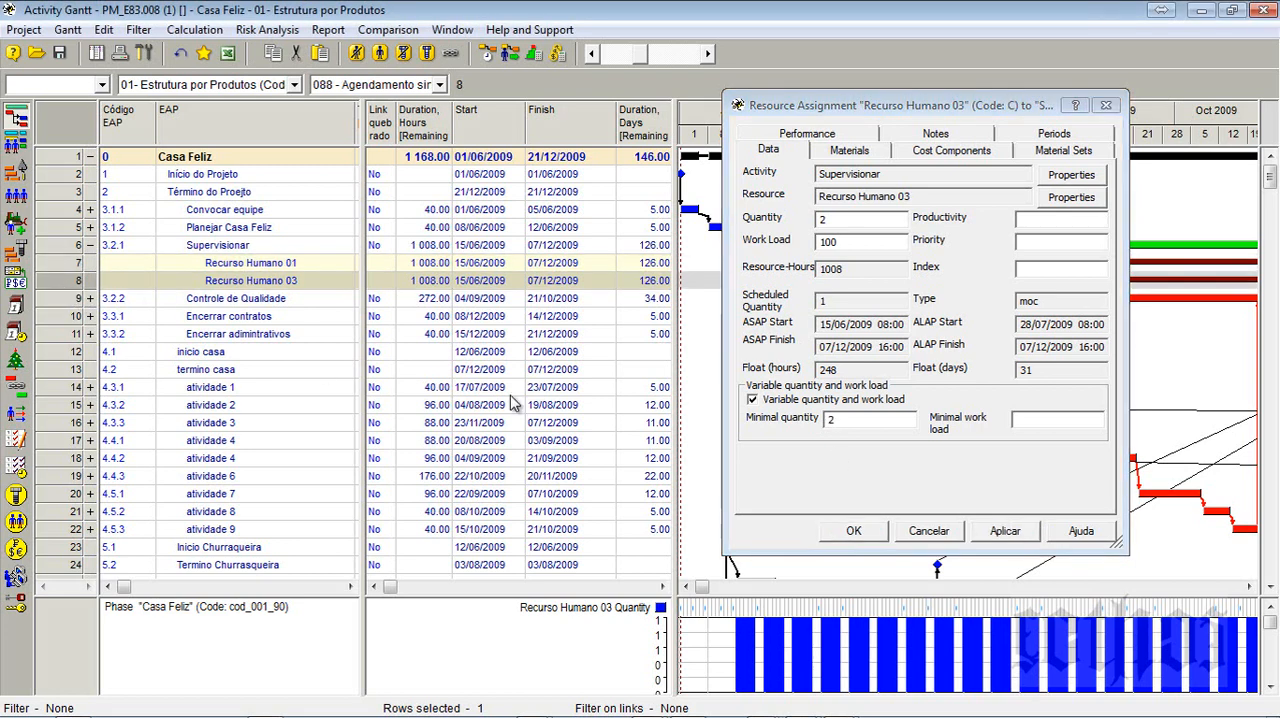
click(771, 418)
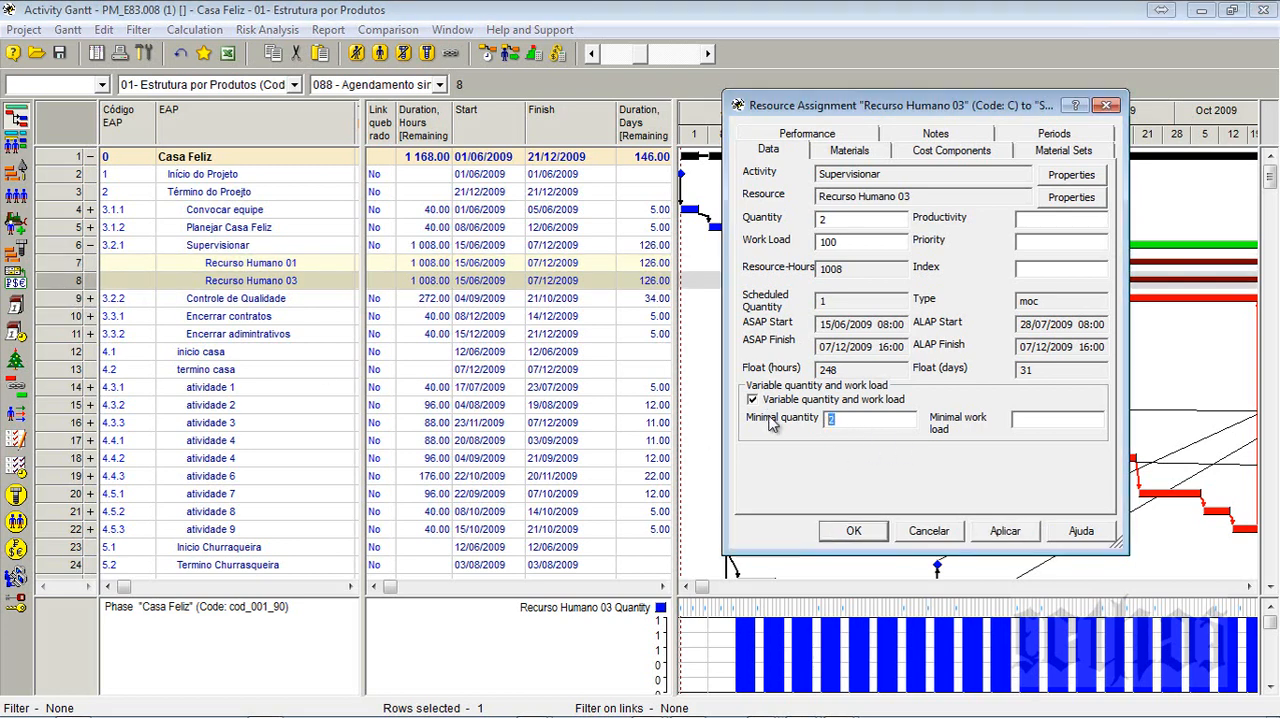
click(1005, 533)
click(248, 265)
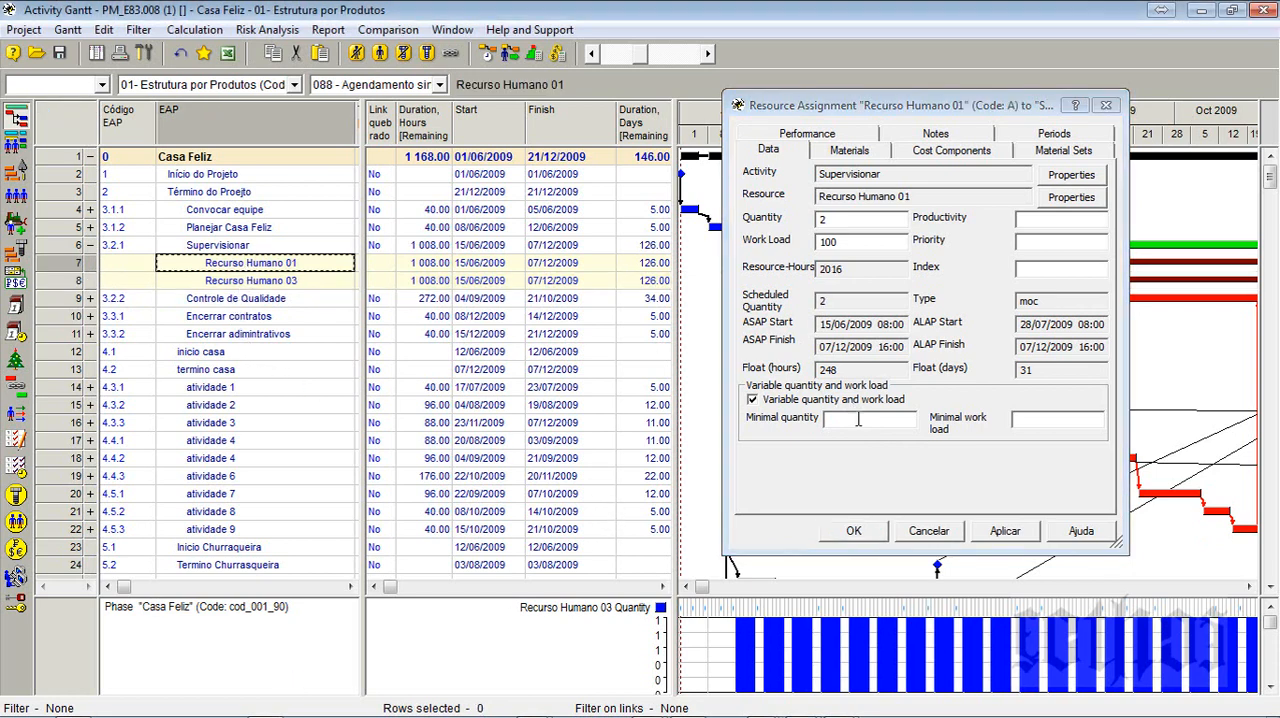
click(292, 282)
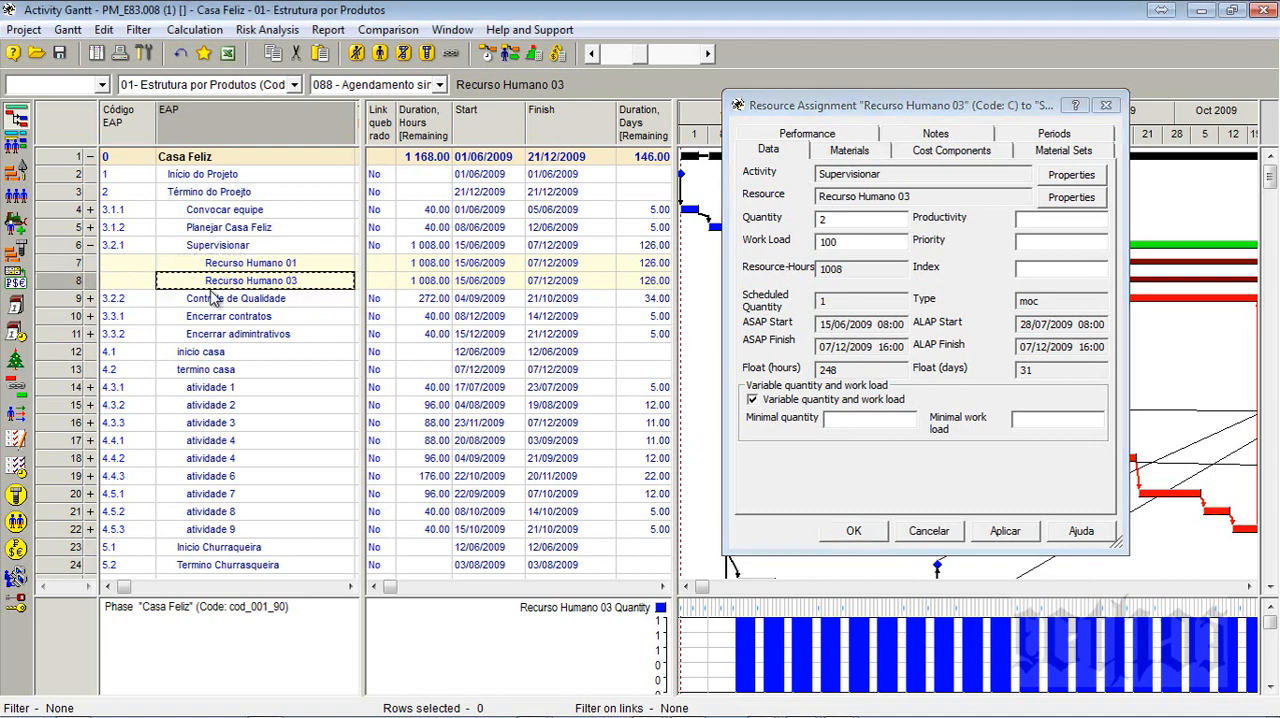
- Expand the Controle de Qualidade activity, check that its Recurso Humano 01 assignment has a blank minimal quantity, and confirm the assignment
click(90, 299)
click(76, 318)
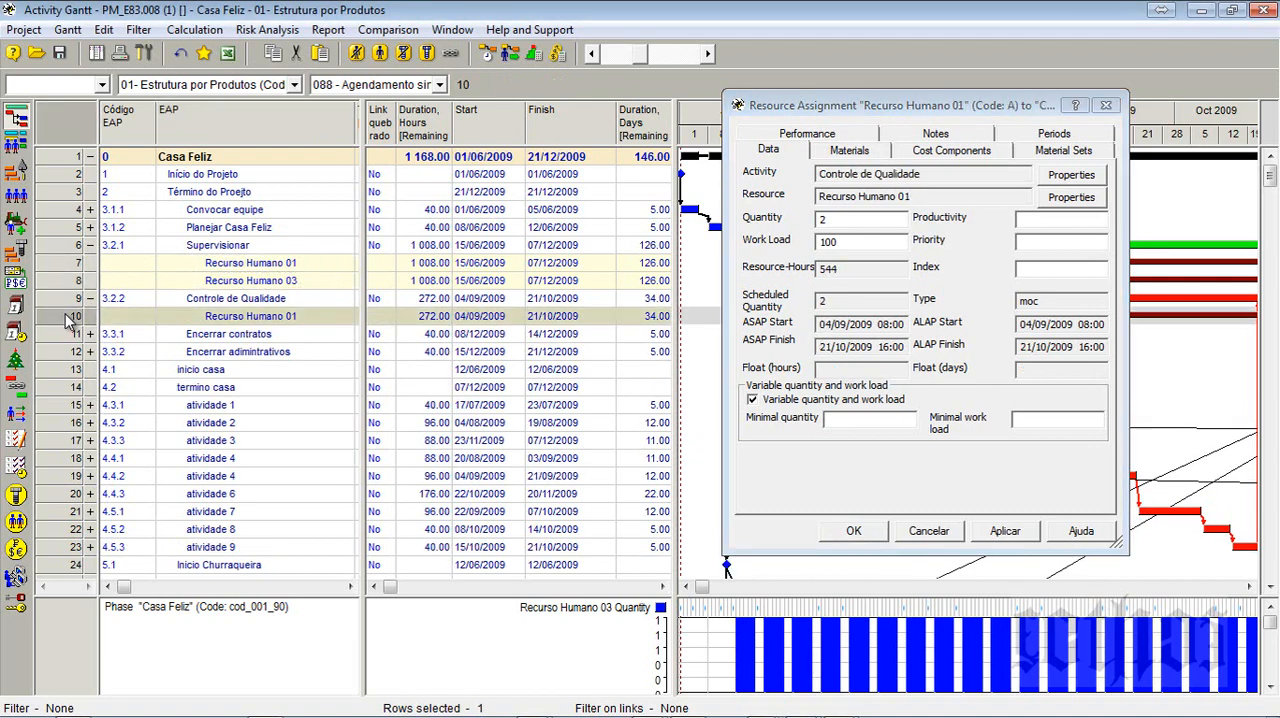
click(872, 430)
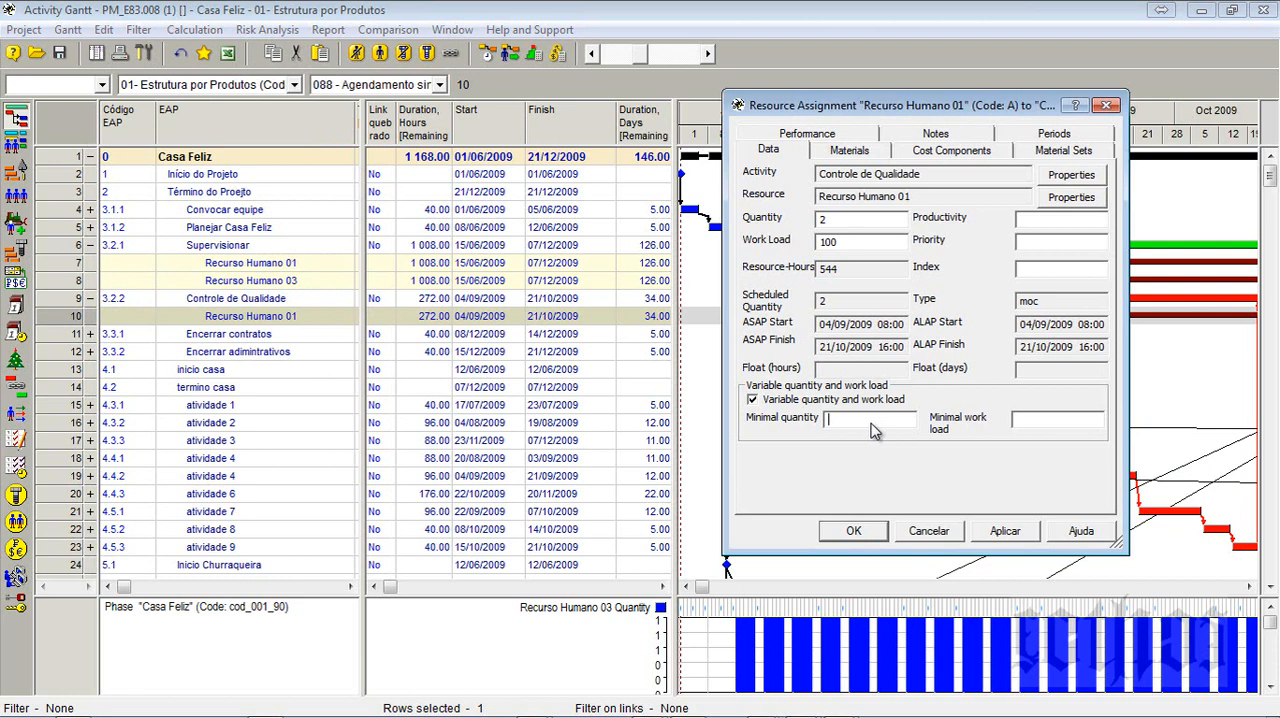
key(BackSpace)
click(853, 530)
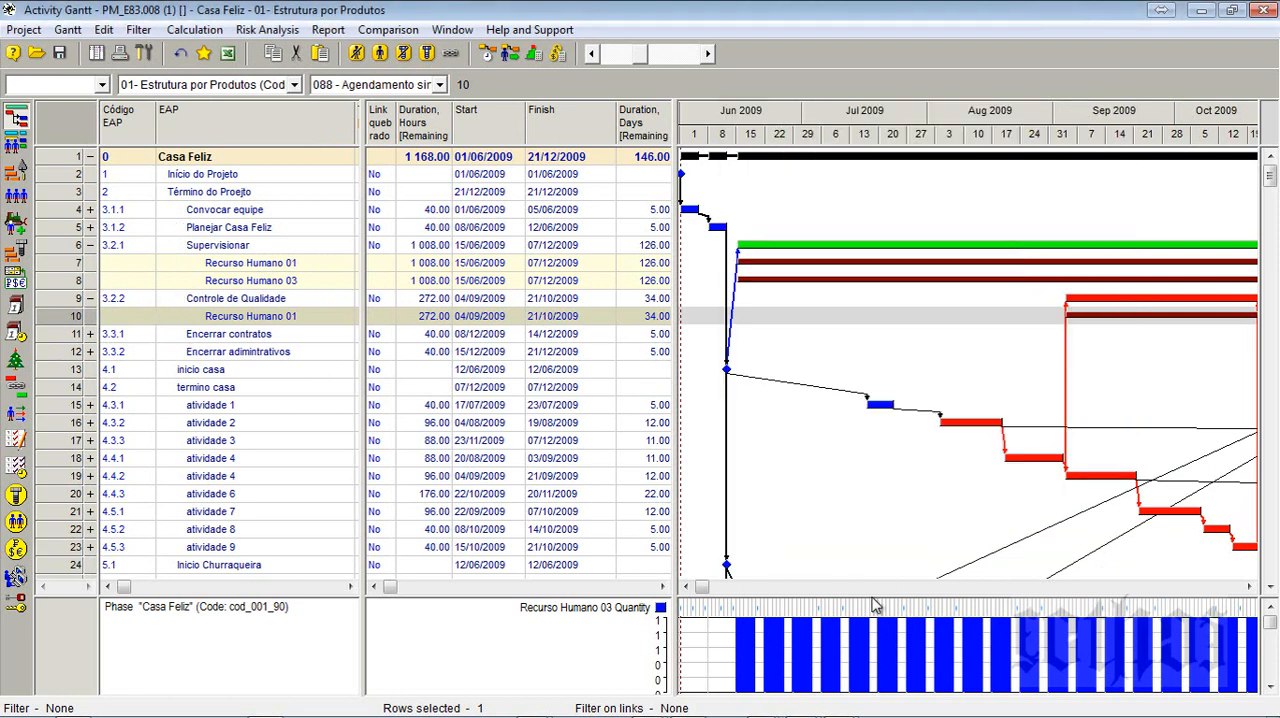
- Rerun the resource-constrained scheduling with the changed assignments, read the Scheduling Report and close it
click(506, 54)
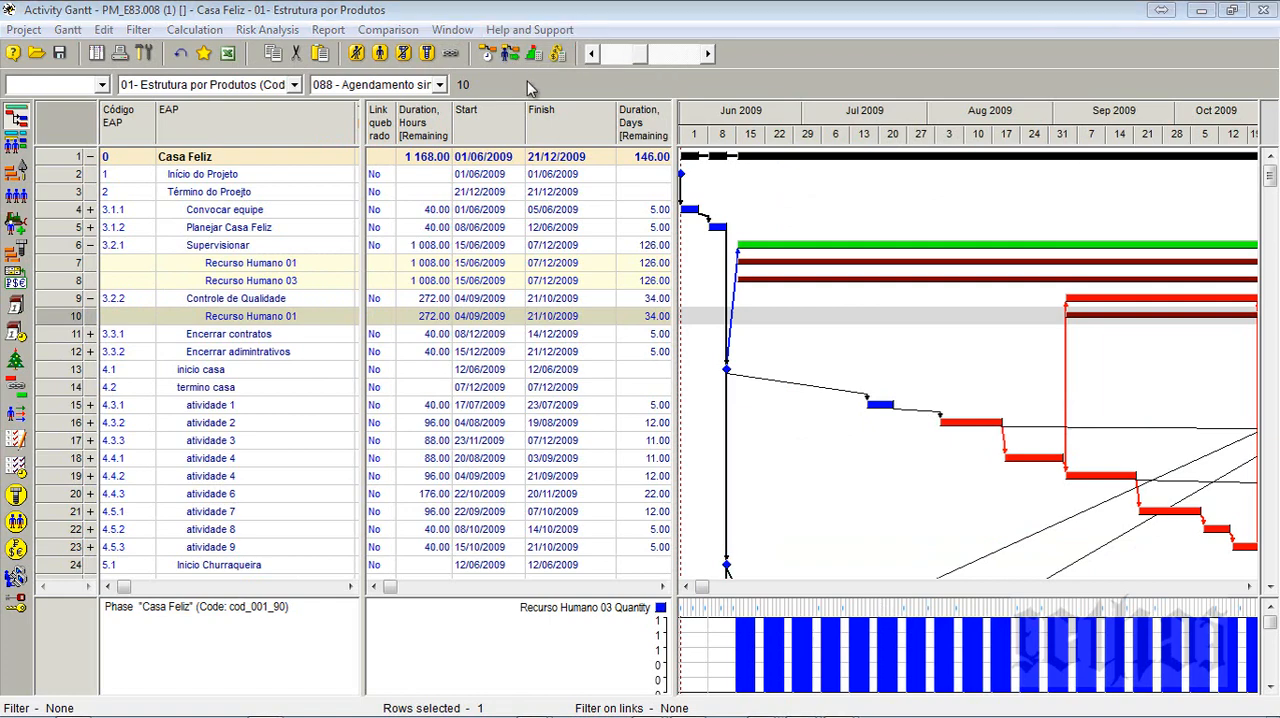
click(587, 583)
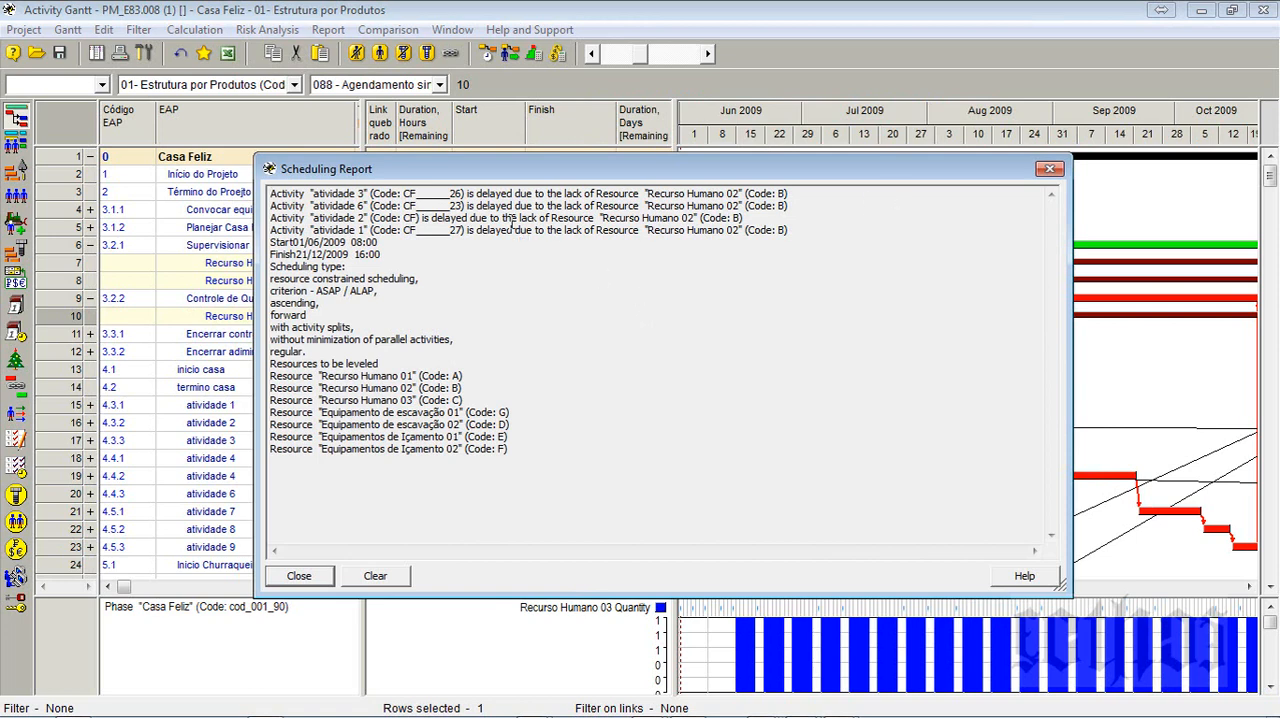
click(1049, 168)
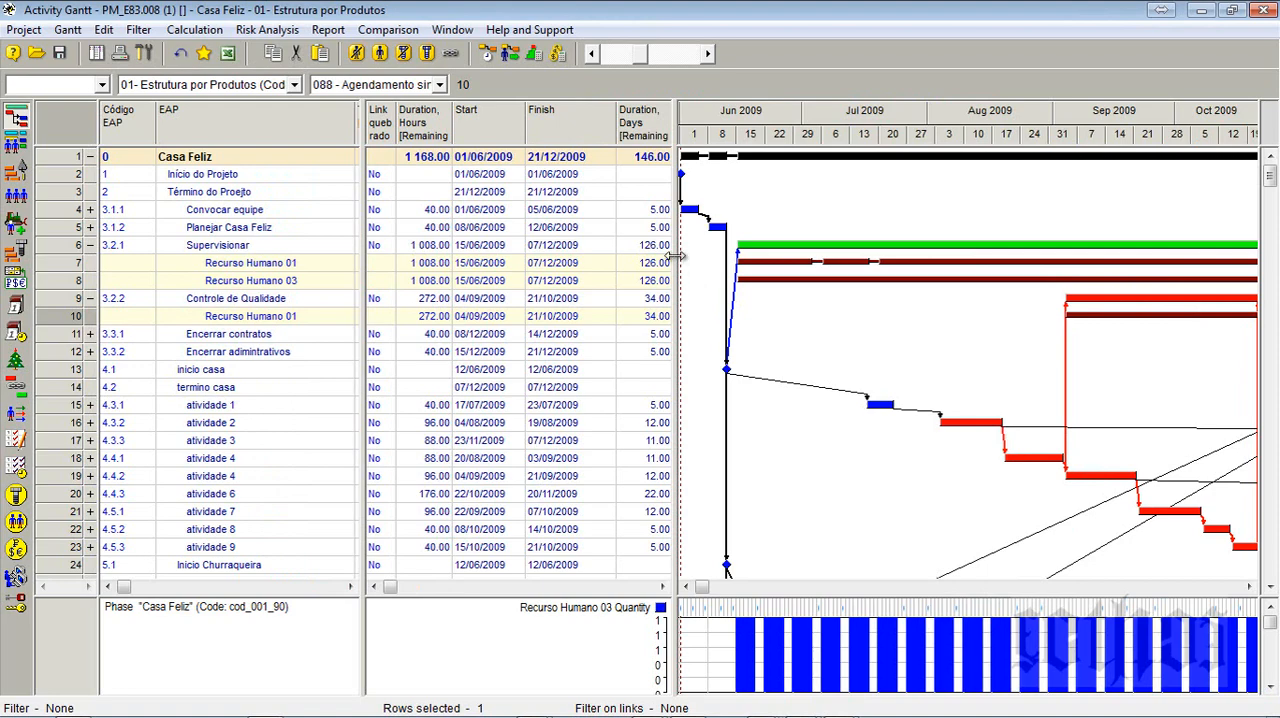
- Narrow the table area and fit the Gantt timescale to the whole project
drag(675, 263, 440, 263)
right_click(708, 116)
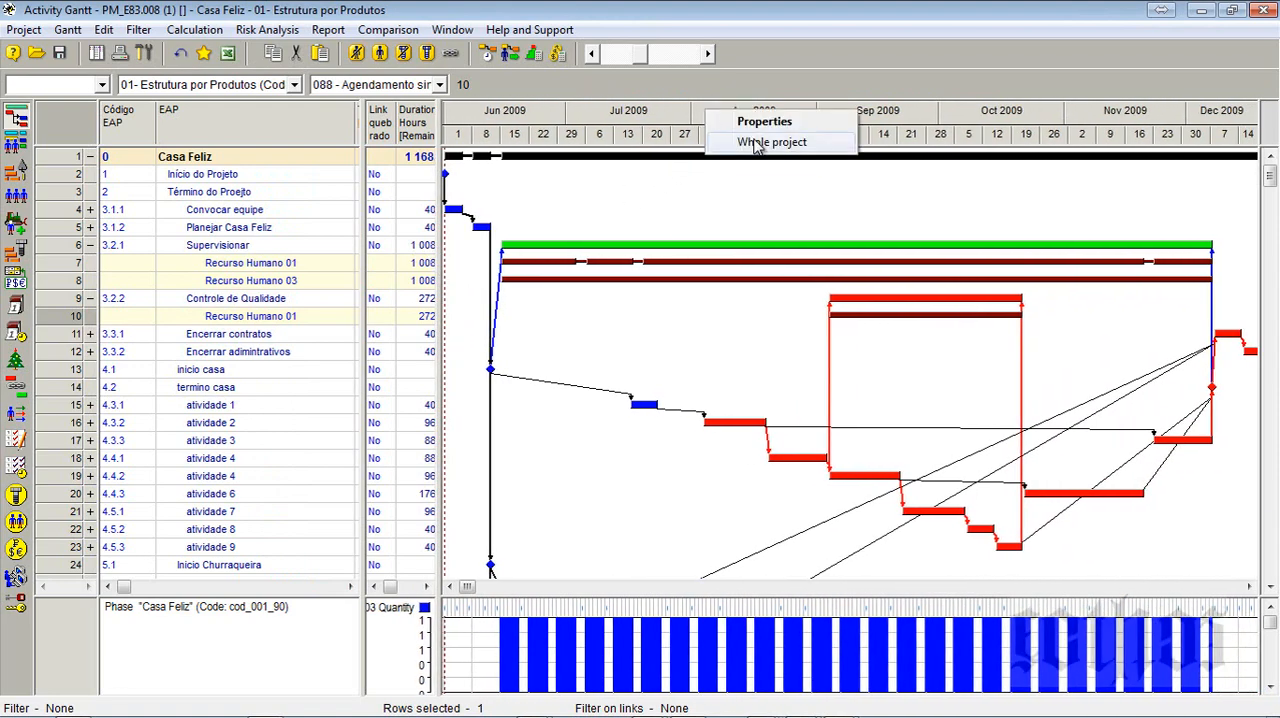
click(745, 140)
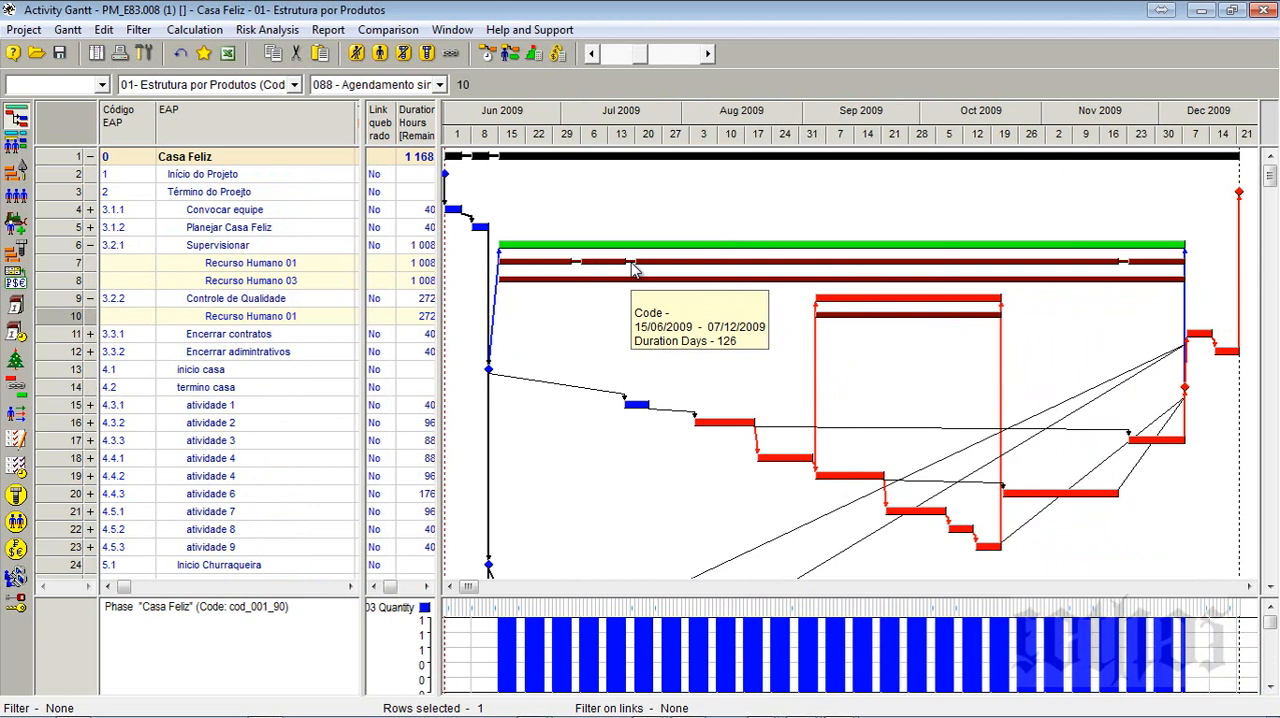
- Rerun the resource-constrained scheduling twice with the same Standard options, closing the Scheduling Report each time and checking the Gantt bars
click(511, 55)
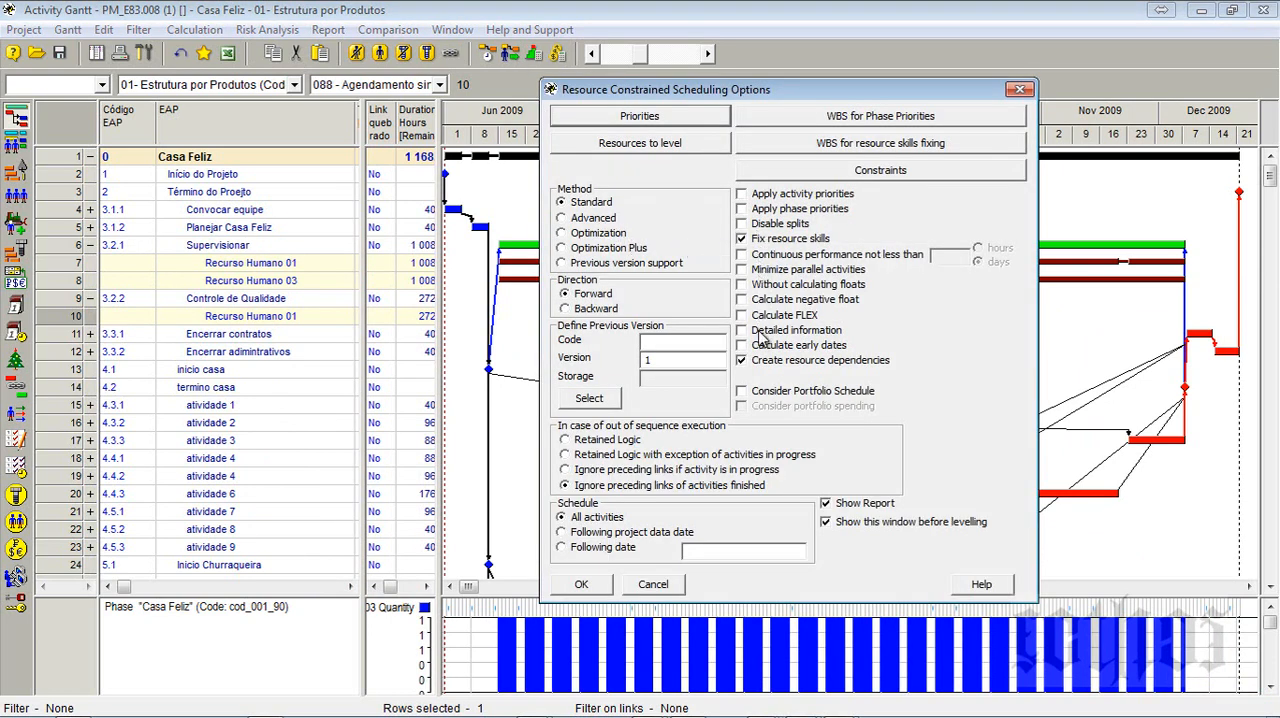
click(582, 585)
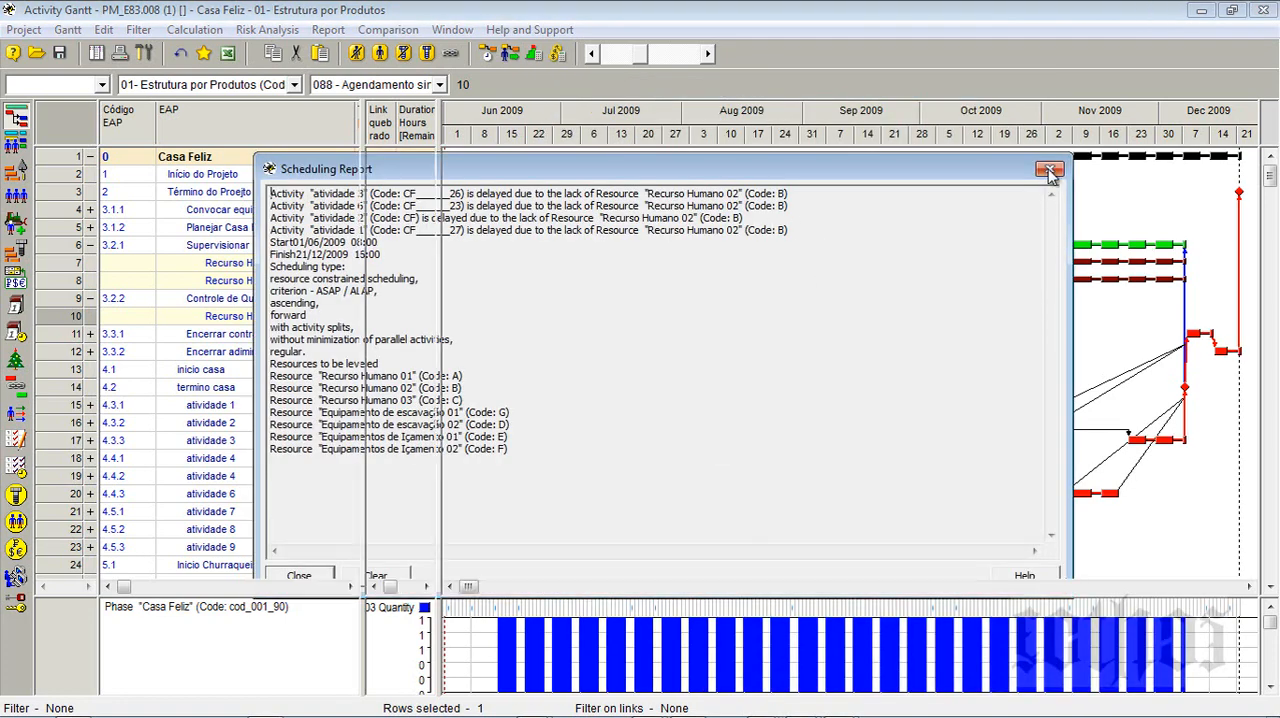
click(1049, 168)
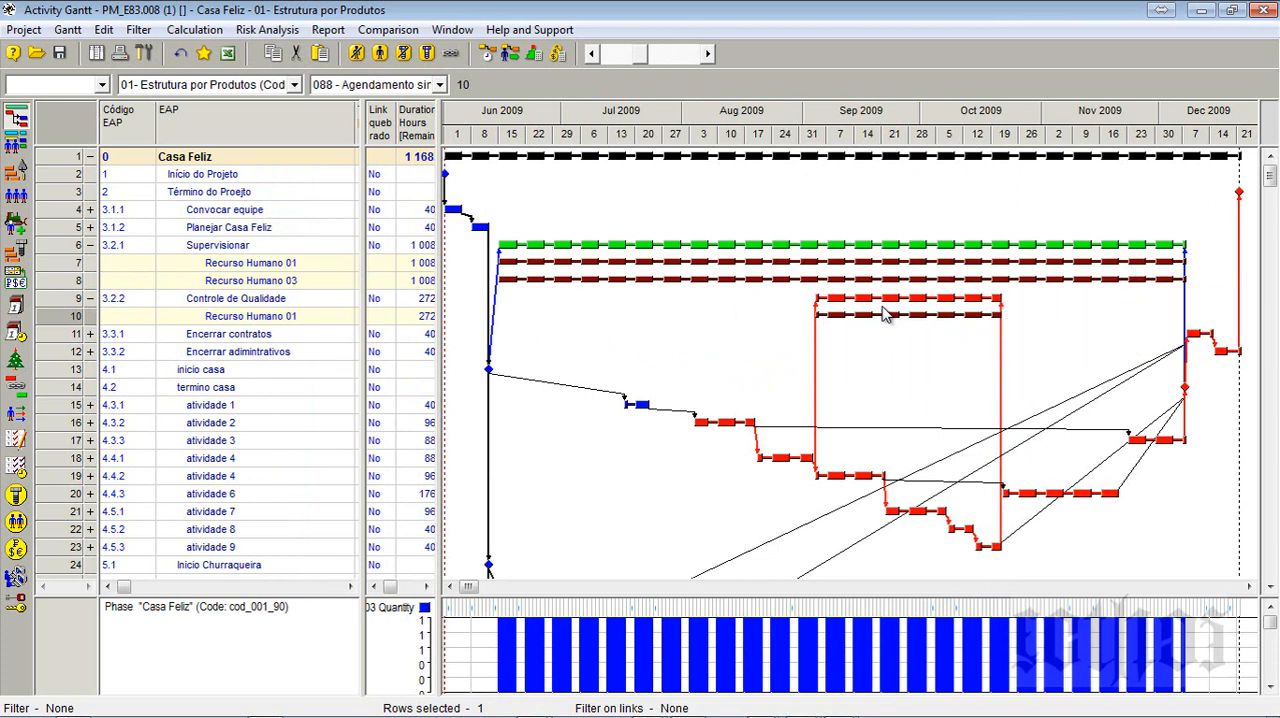
mouse_move(832, 315)
click(489, 54)
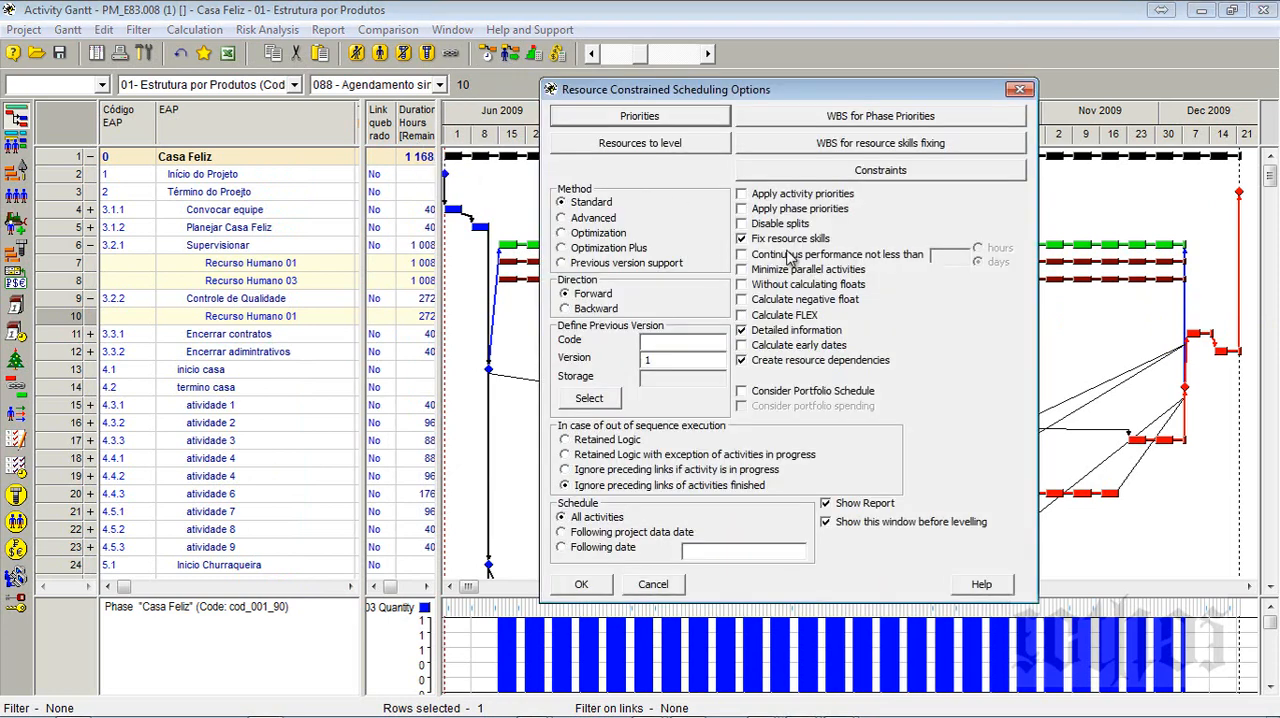
click(581, 584)
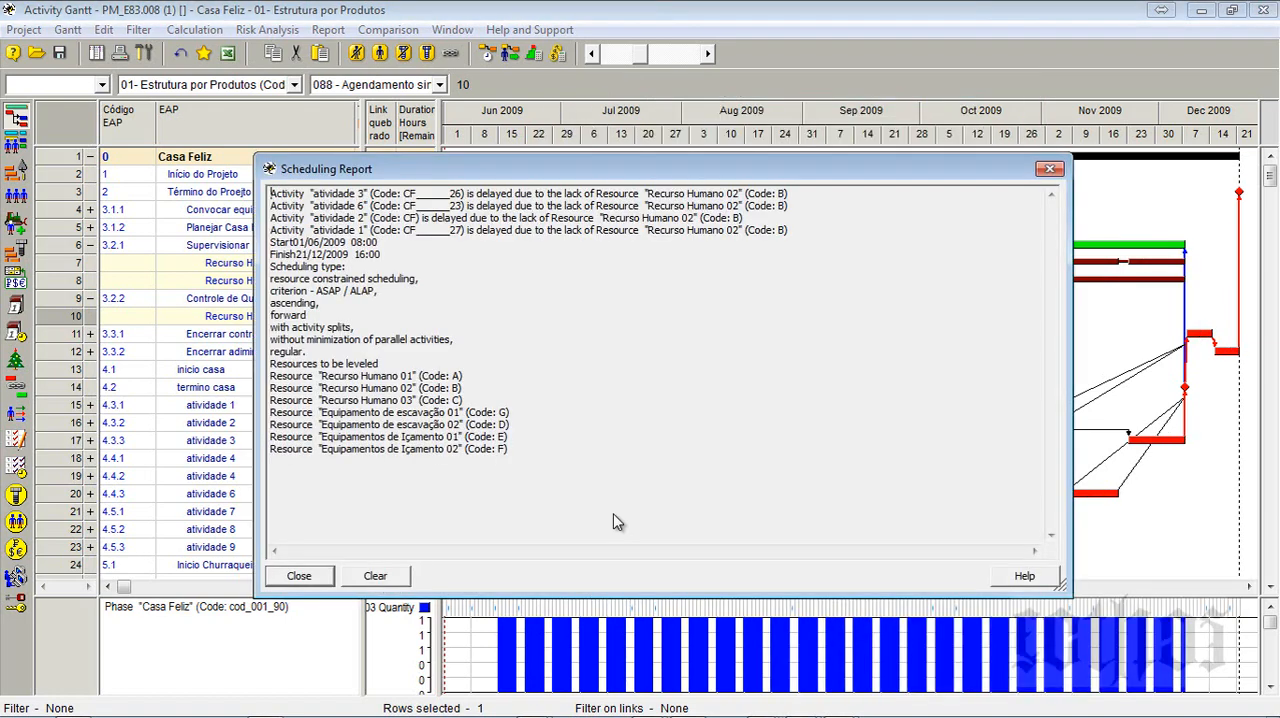
click(300, 576)
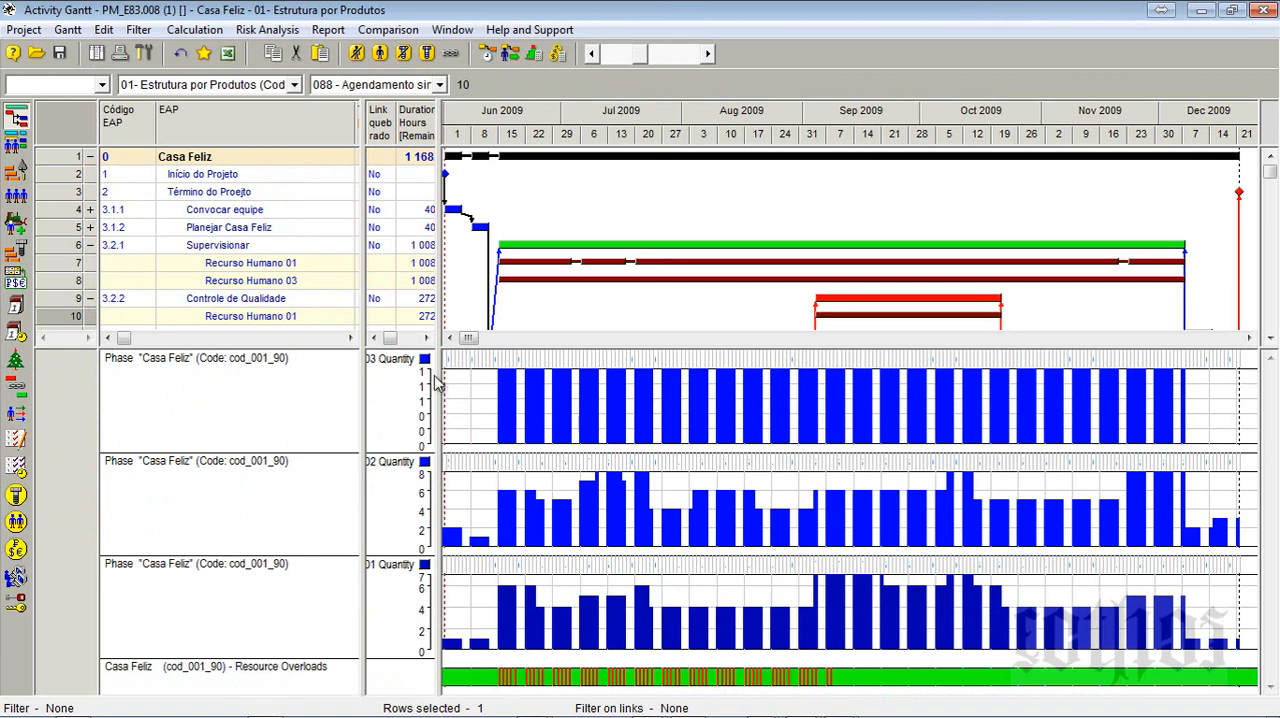
- Widen the table area to read the diagram names and turn on Show Resource Availability for the Recurso Humano 01 Quantity diagram
drag(441, 380, 568, 380)
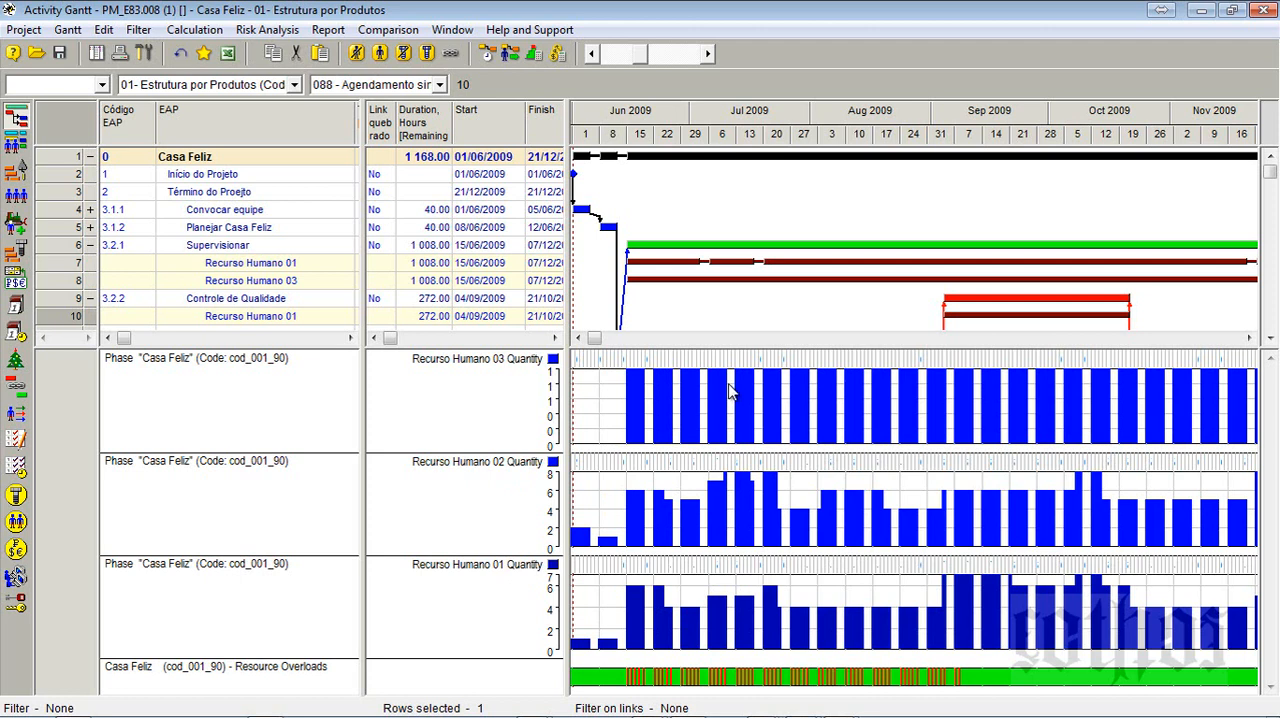
right_click(692, 590)
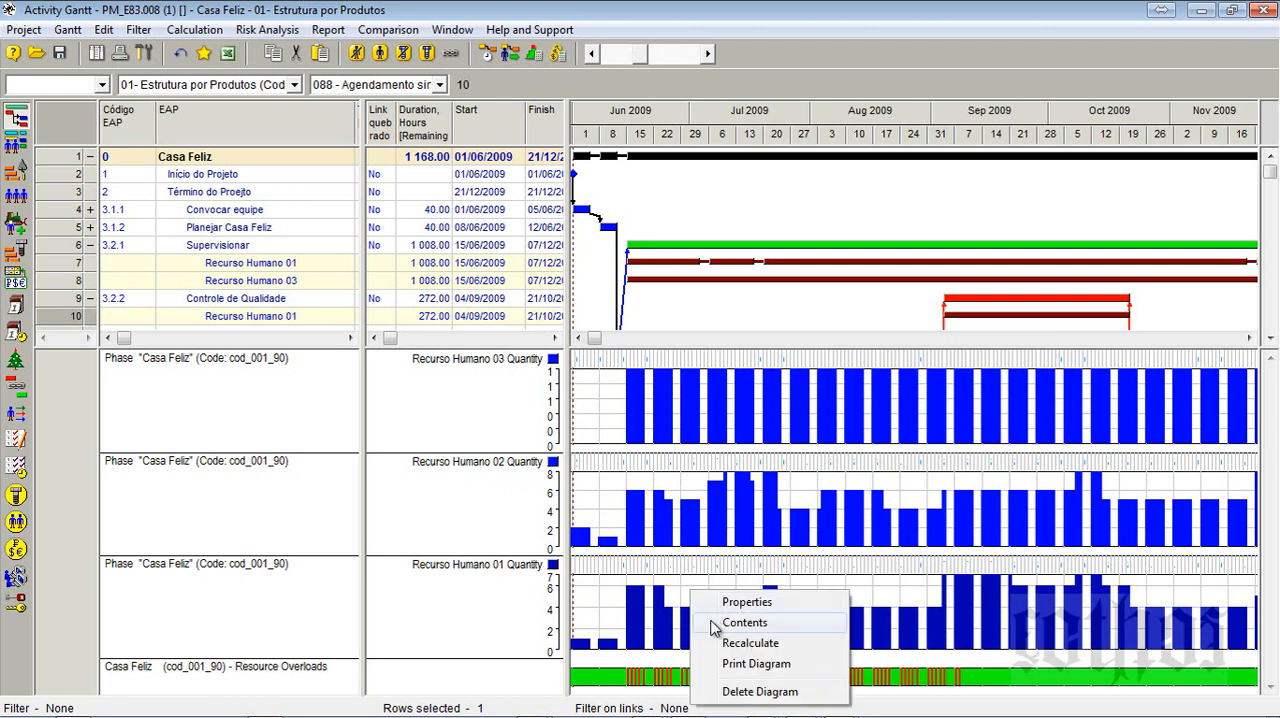
click(714, 602)
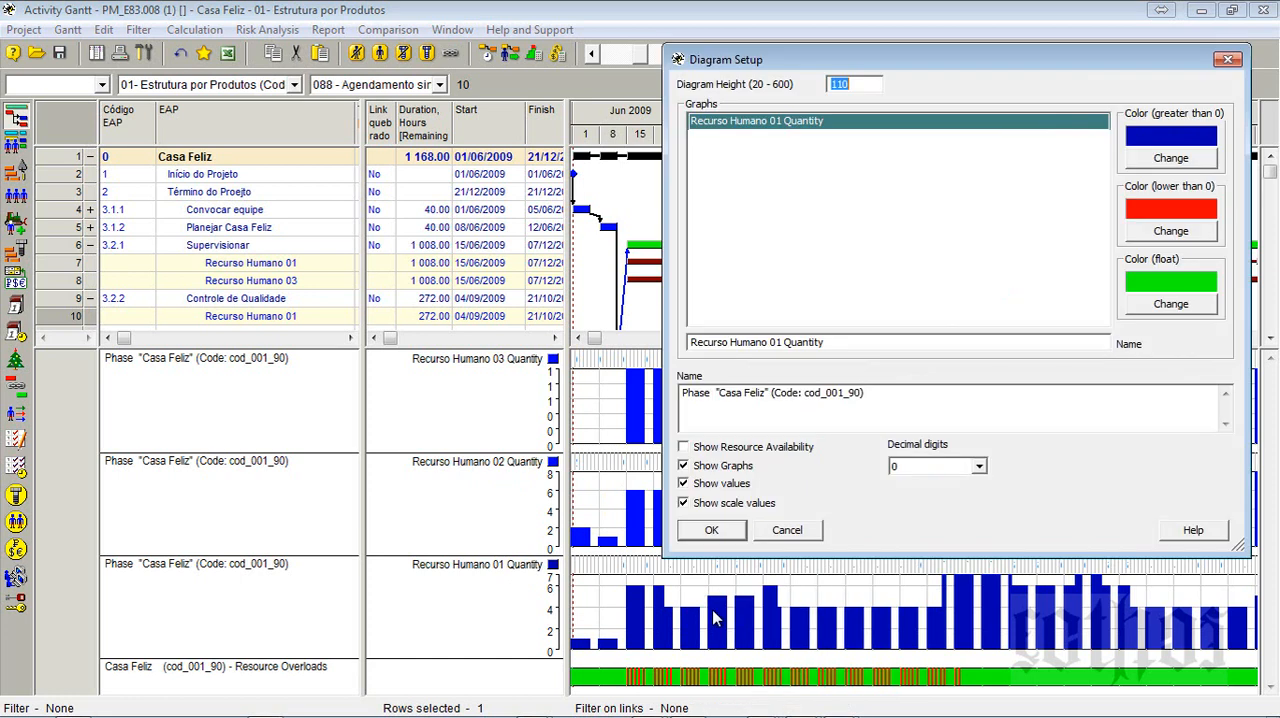
click(712, 447)
click(711, 530)
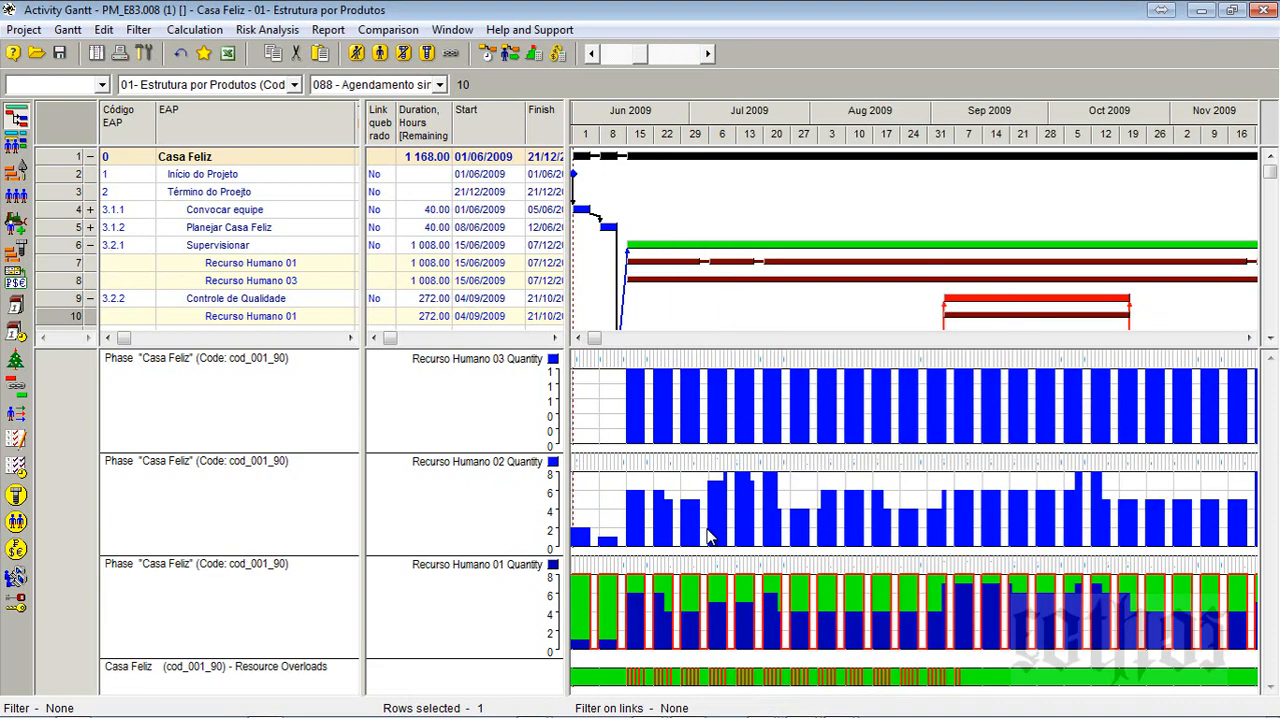
- Turn on Show Resource Availability for the Recurso Humano 02 Quantity diagram
right_click(787, 471)
click(812, 485)
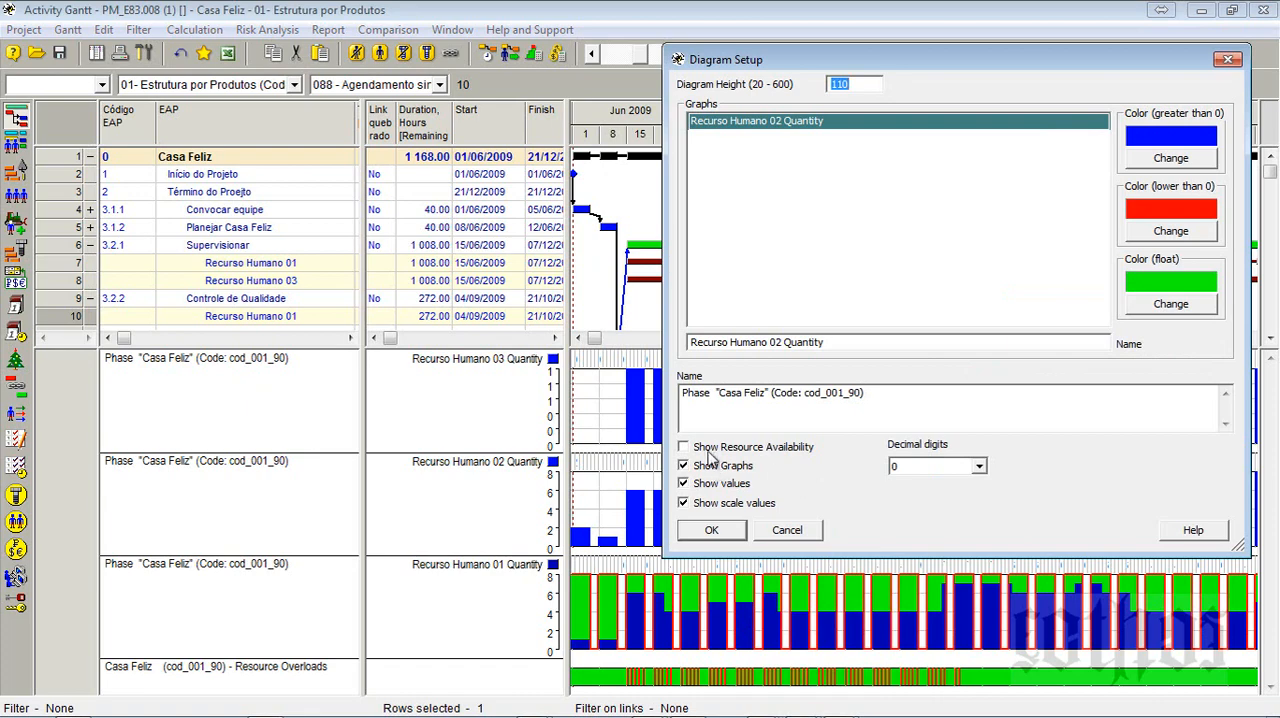
click(708, 450)
click(726, 534)
- Turn on Show Resource Availability for the Recurso Humano 03 Quantity diagram
right_click(752, 392)
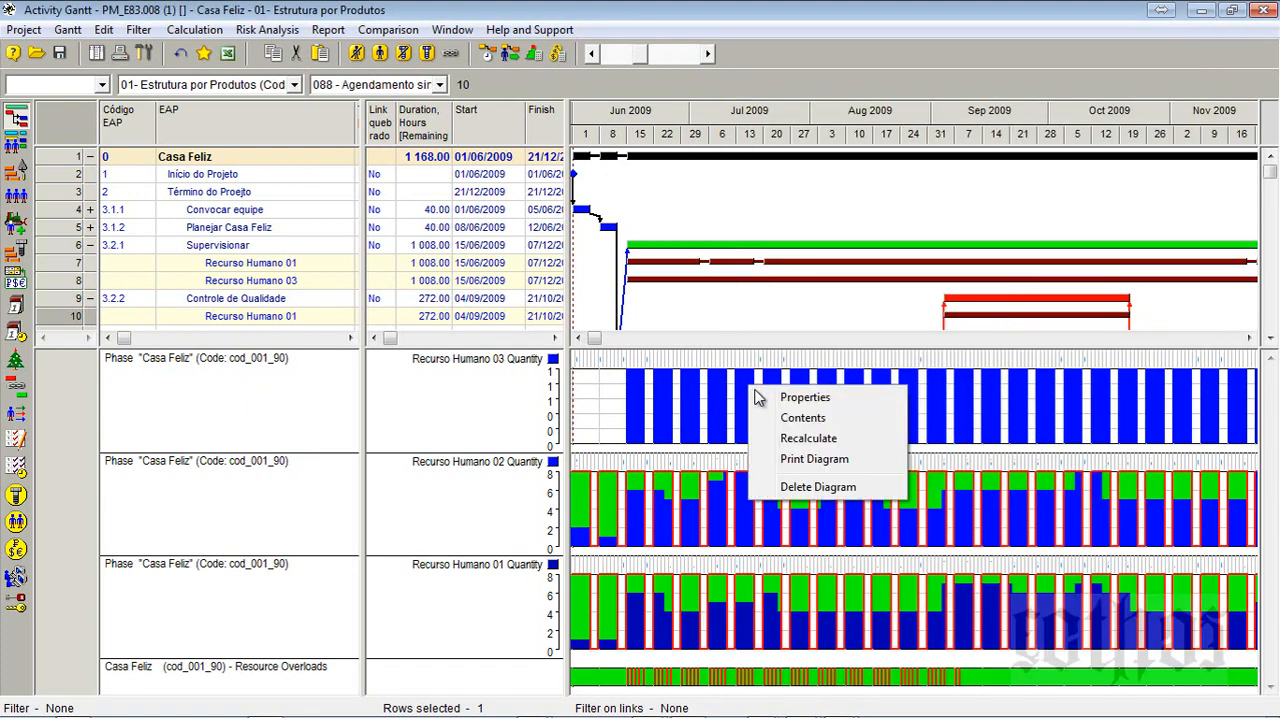
click(758, 397)
click(685, 448)
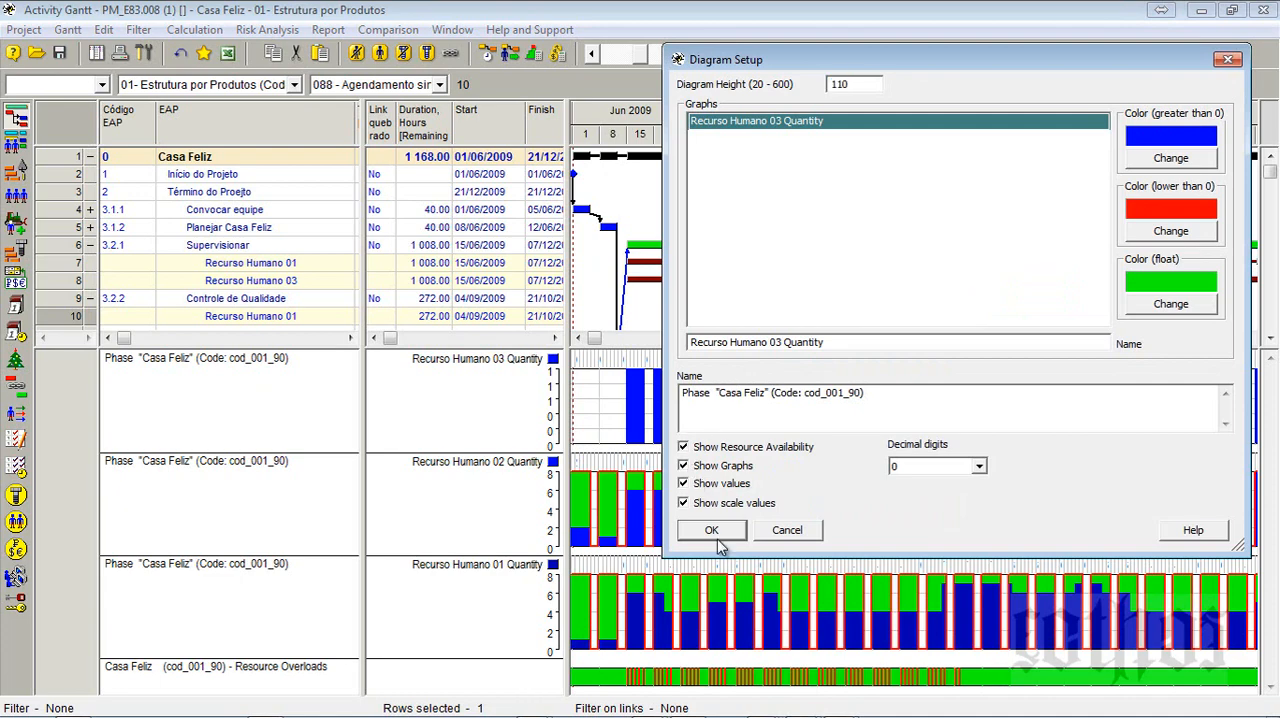
click(712, 530)
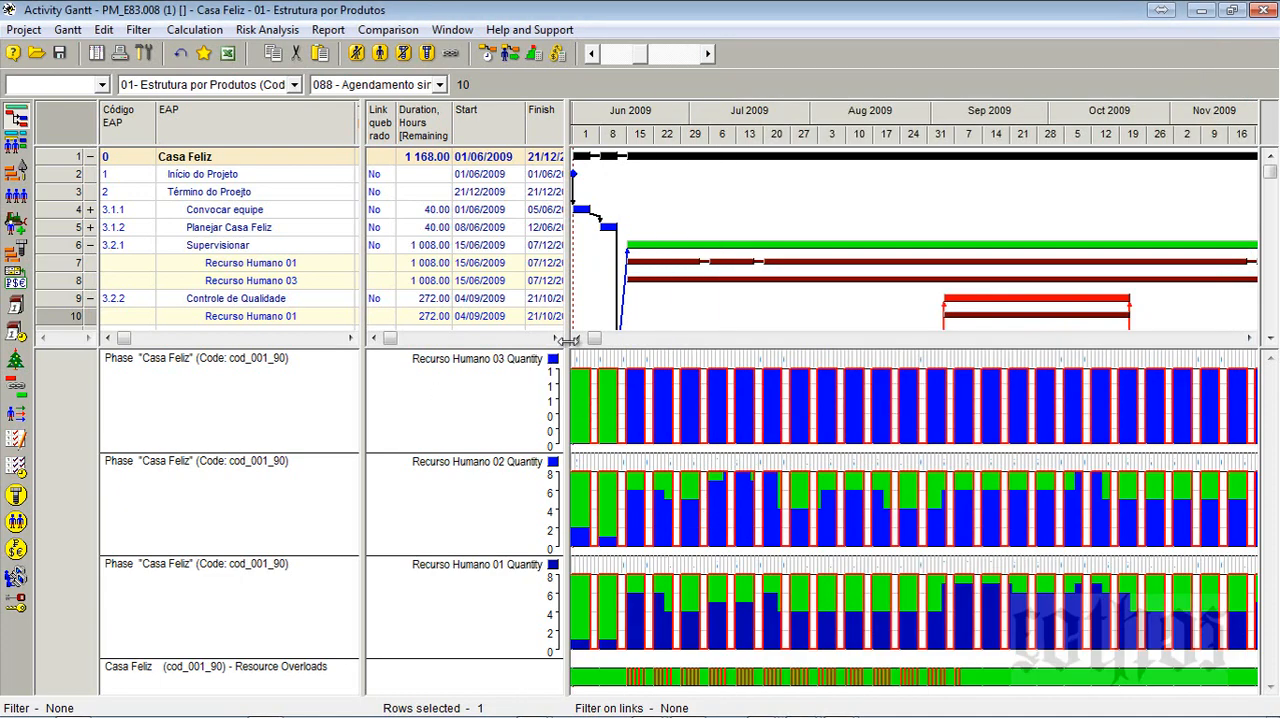
- Narrow the EAP name pane and the table area, and refit the timescale to the whole project above the resource diagrams
drag(562, 357, 504, 357)
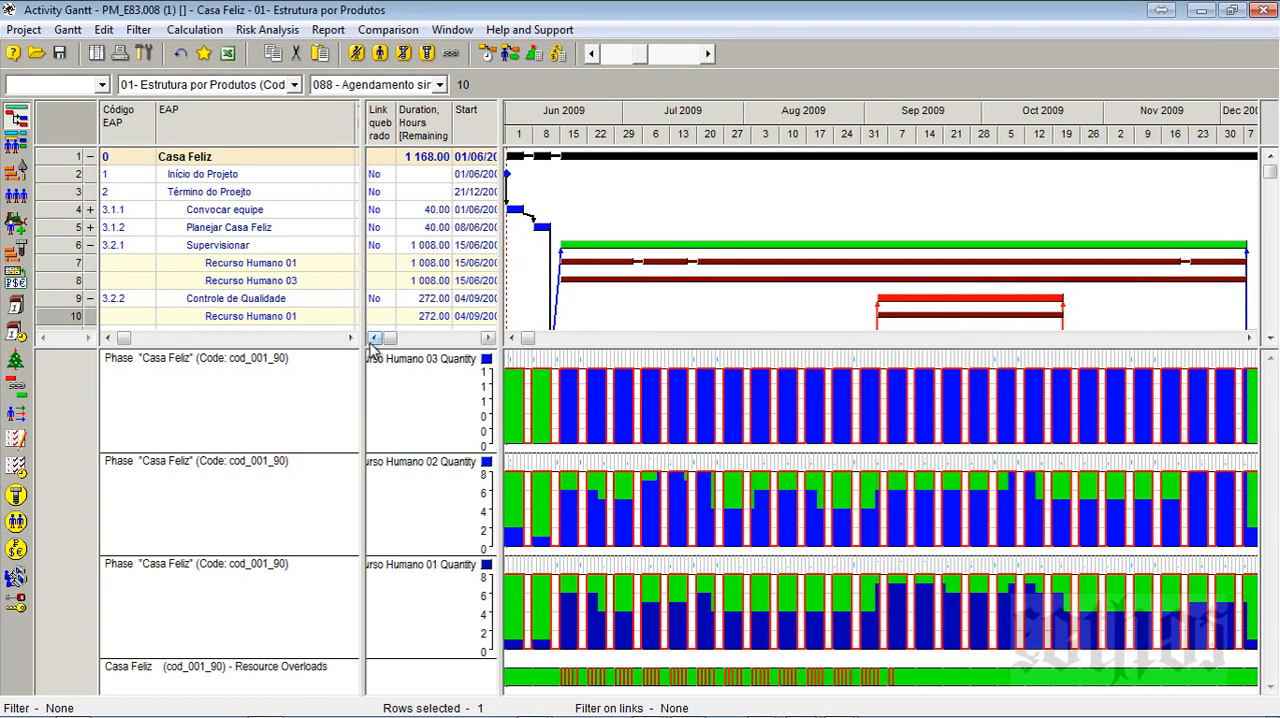
drag(363, 345, 230, 330)
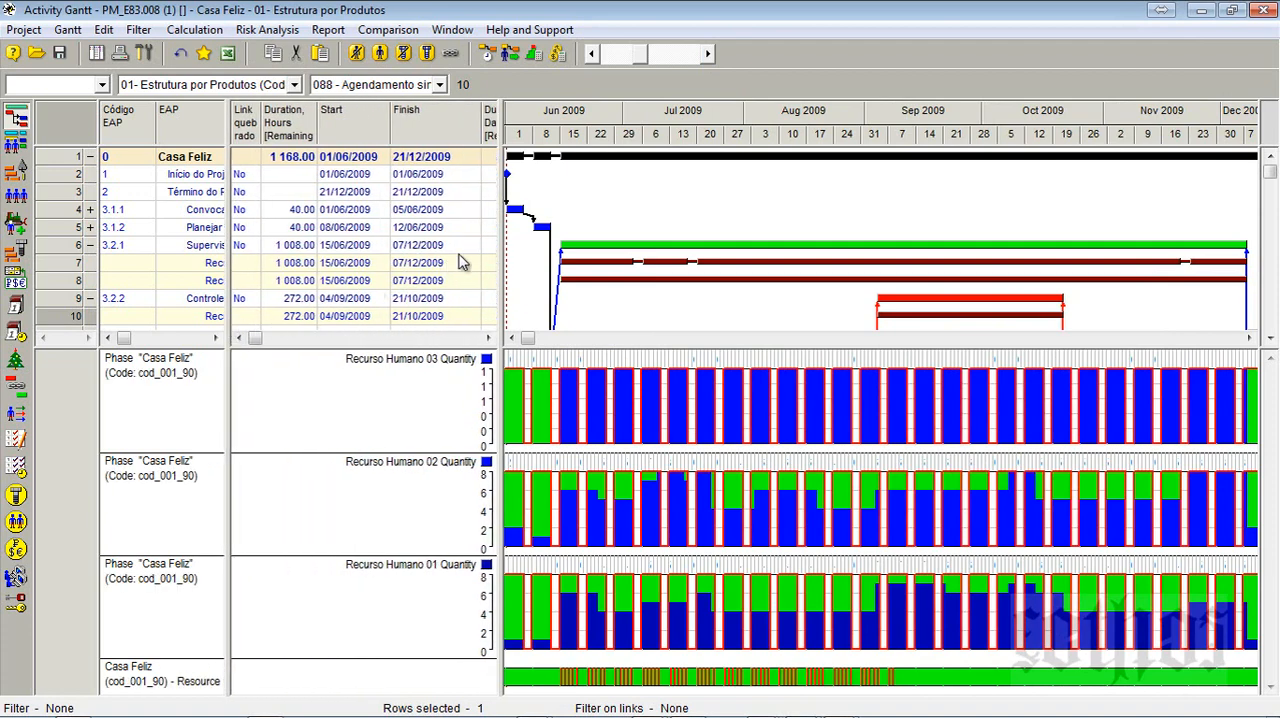
drag(501, 250, 364, 285)
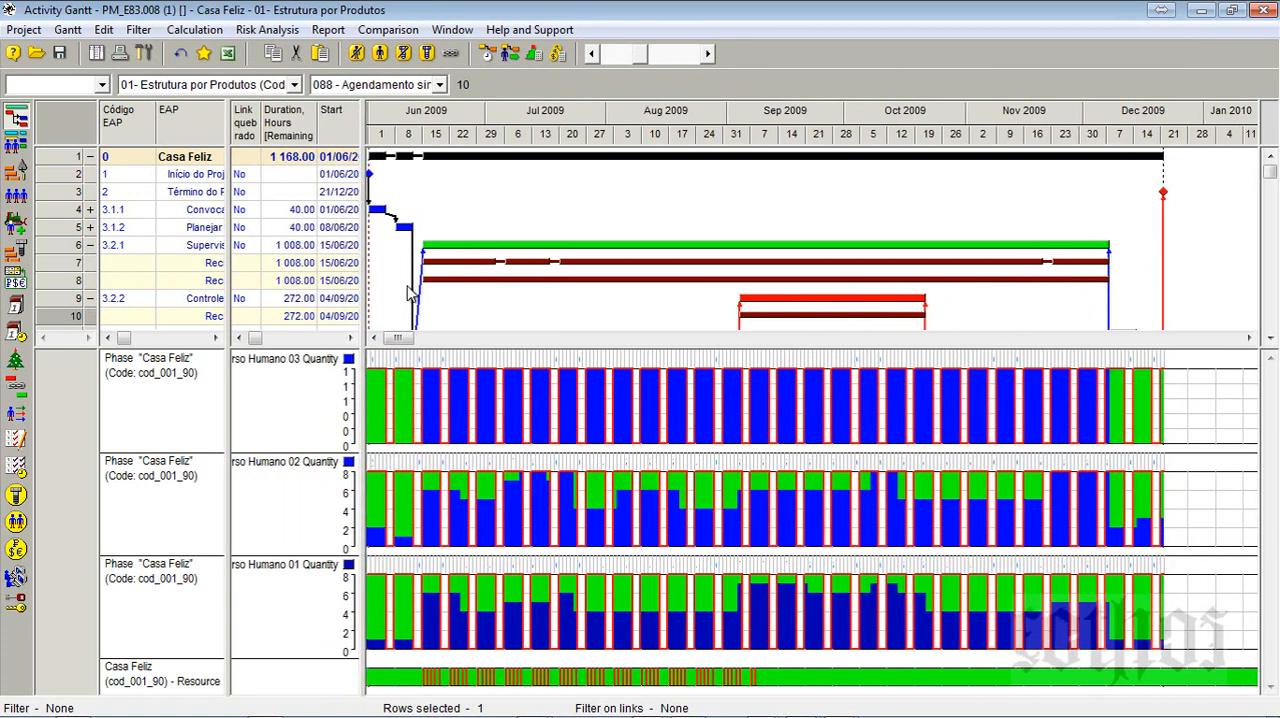
right_click(714, 118)
click(770, 152)
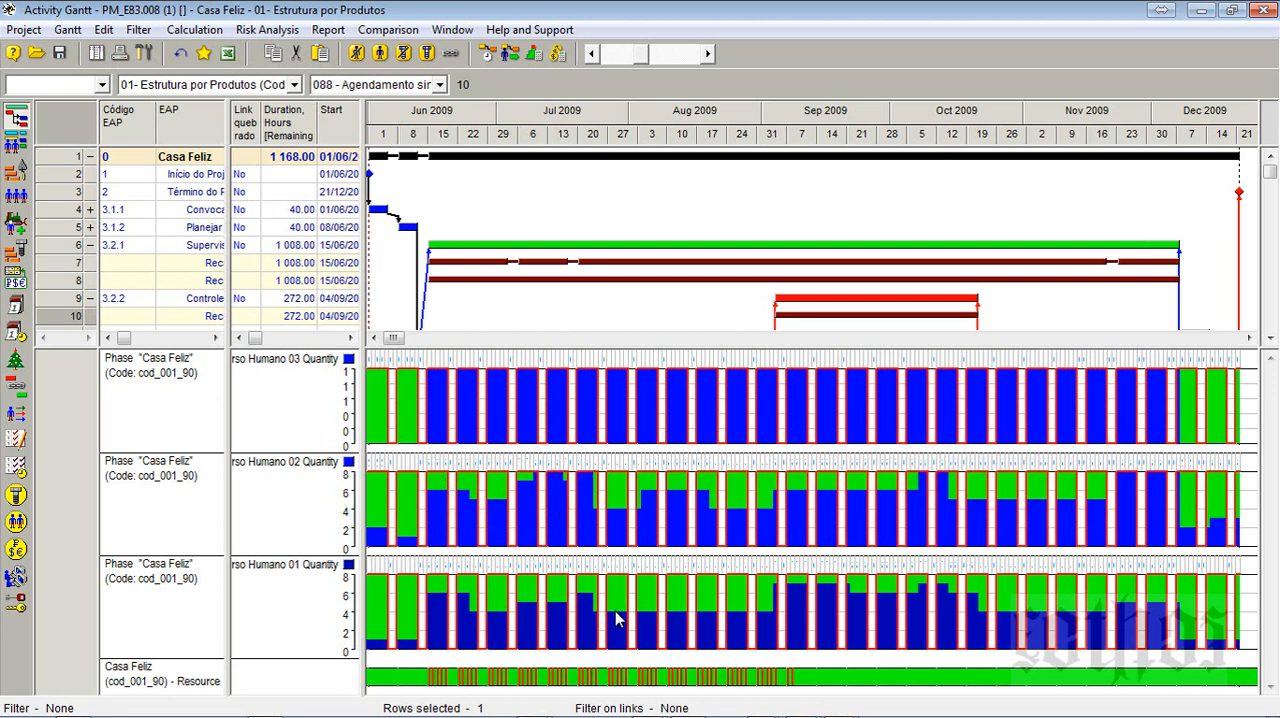
- Recalculate the resource peak work load and cancel WinRAR's request to put the modified files back into the archive
click(535, 55)
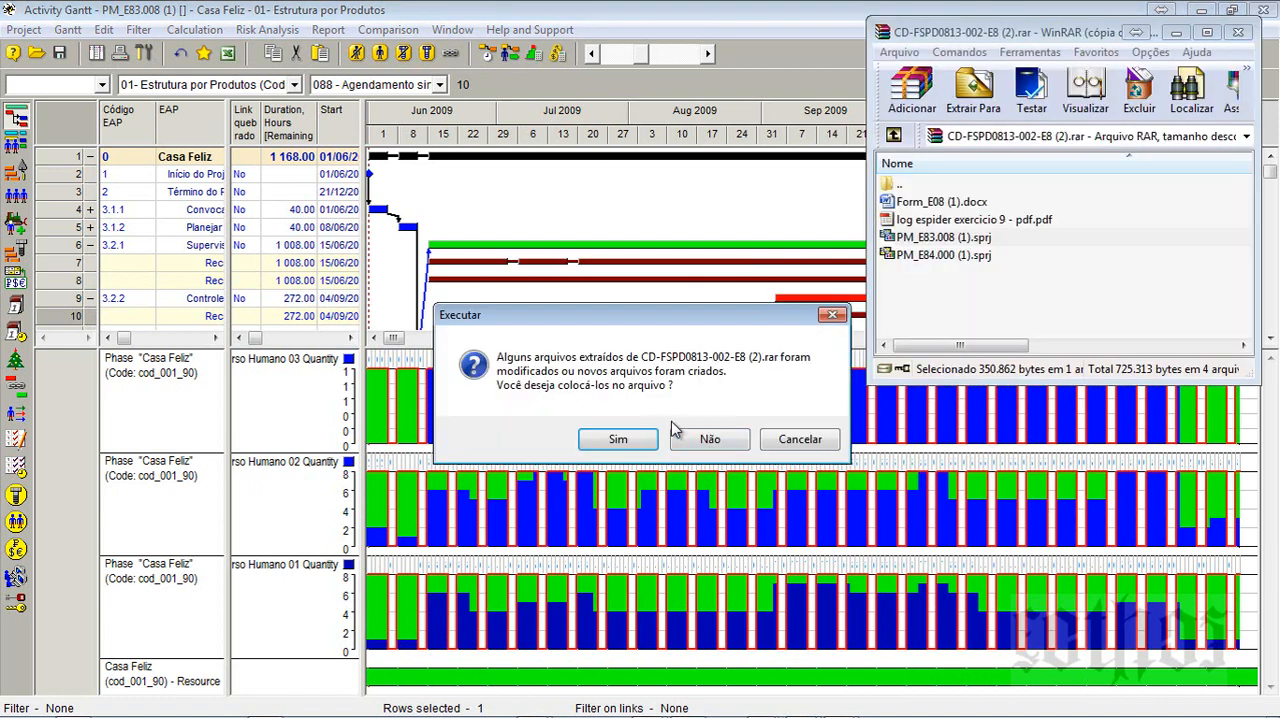
click(797, 440)
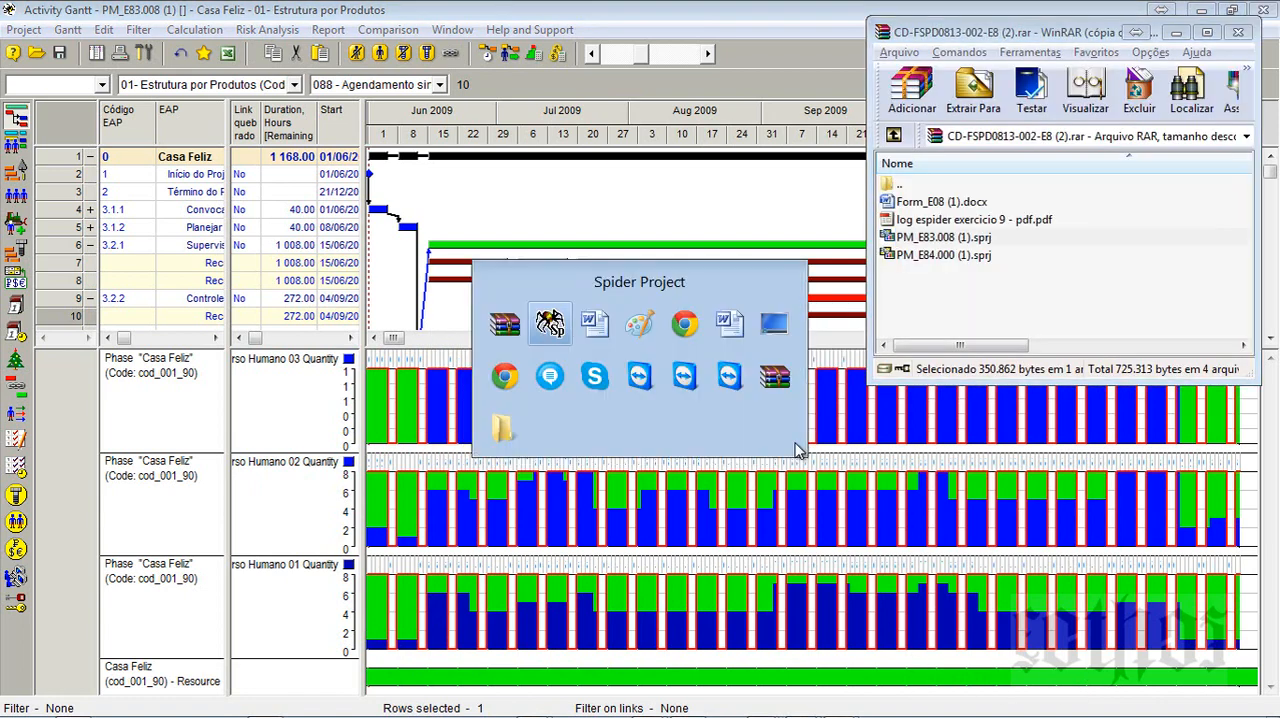
- Check the levelling methods and options screenshot in the Form_E08 (1) Word document, highlighting Standard, and return to the Spider Project Gantt chart
key(alt+Tab)
double_click(482, 383)
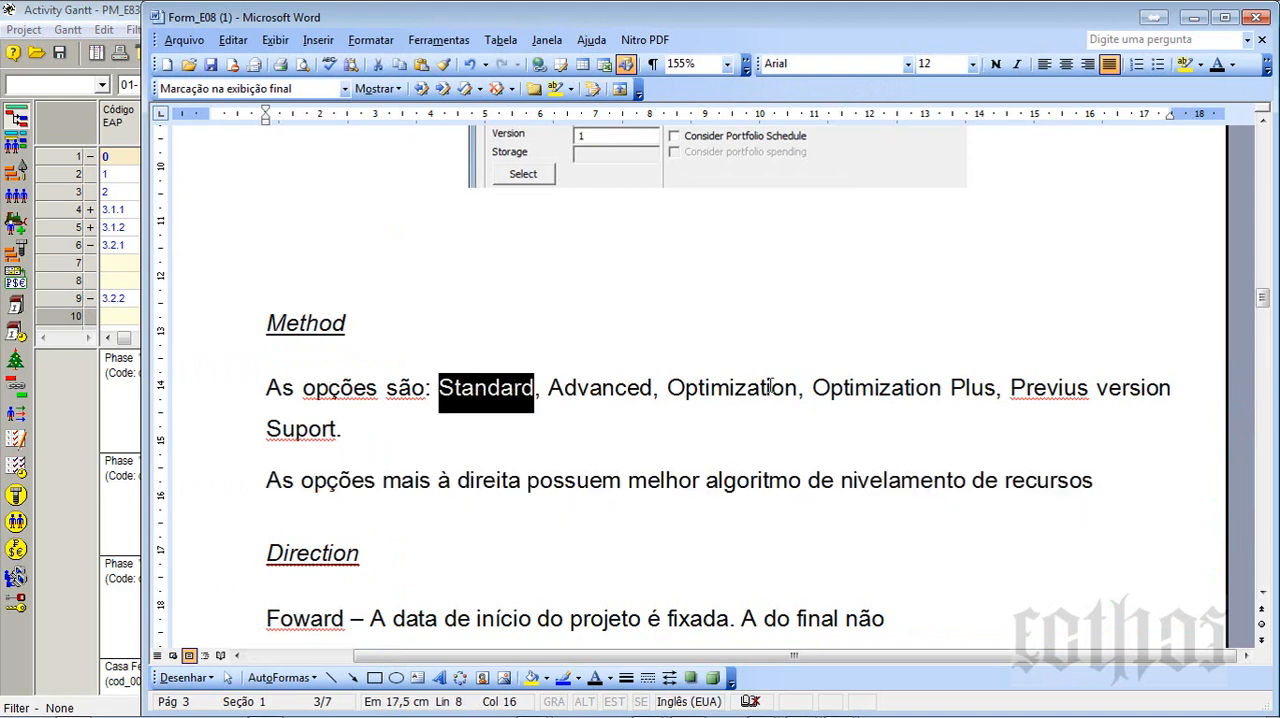
scroll(760, 429, up, 4)
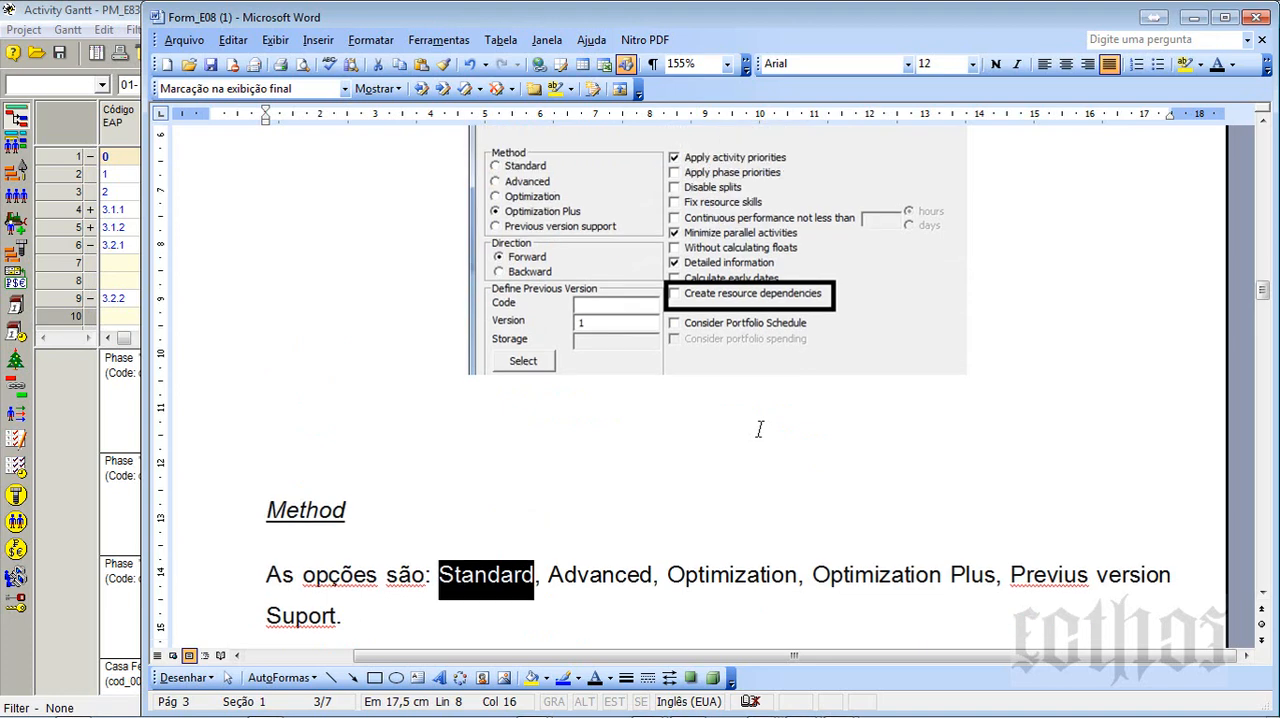
key(alt+Tab)
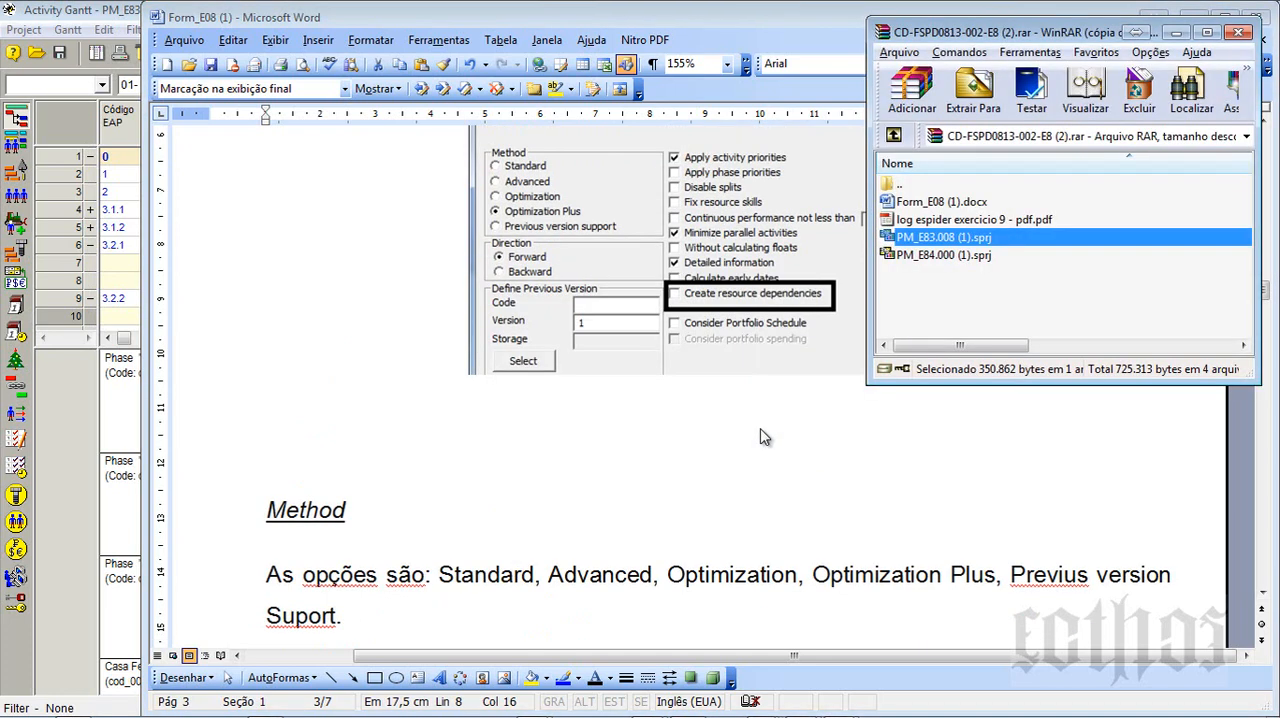
key(alt+Tab)
key(alt+Tab)
key(alt+Tab)
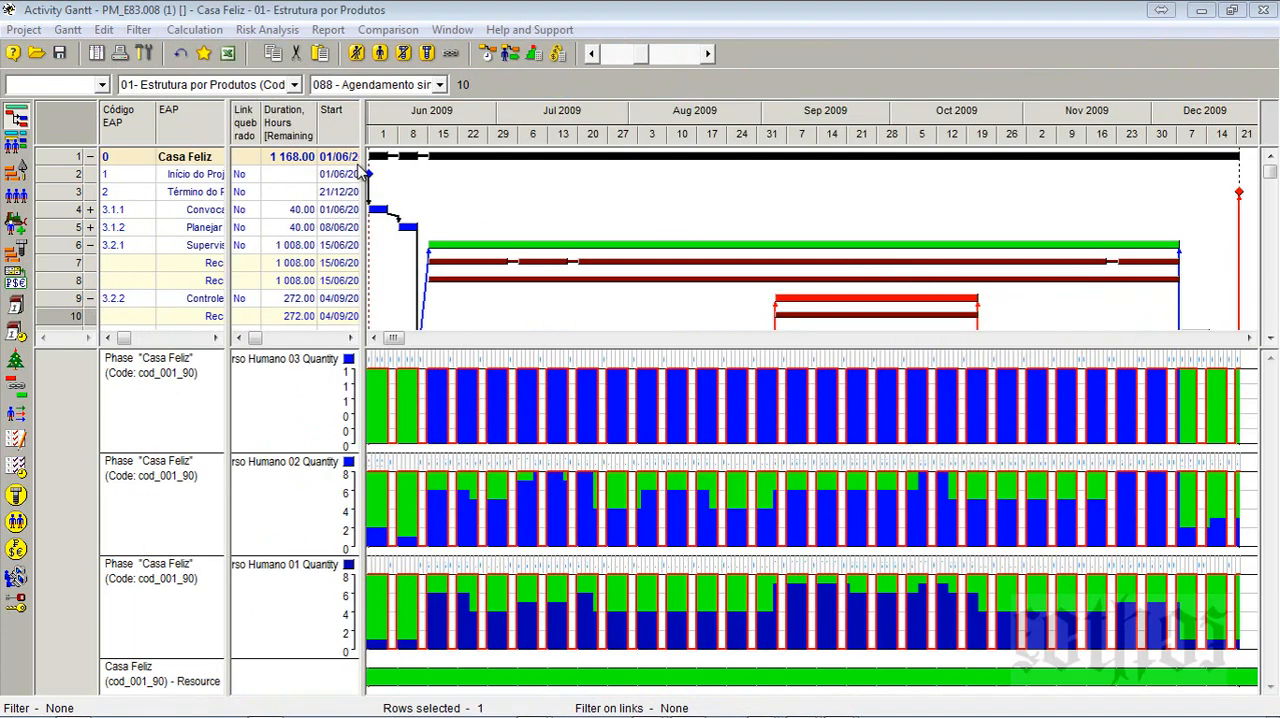
- Widen the table to show the Finish column, schedule all activities forward without resource constraints, and recalculate the resource peak work load
drag(363, 170, 489, 168)
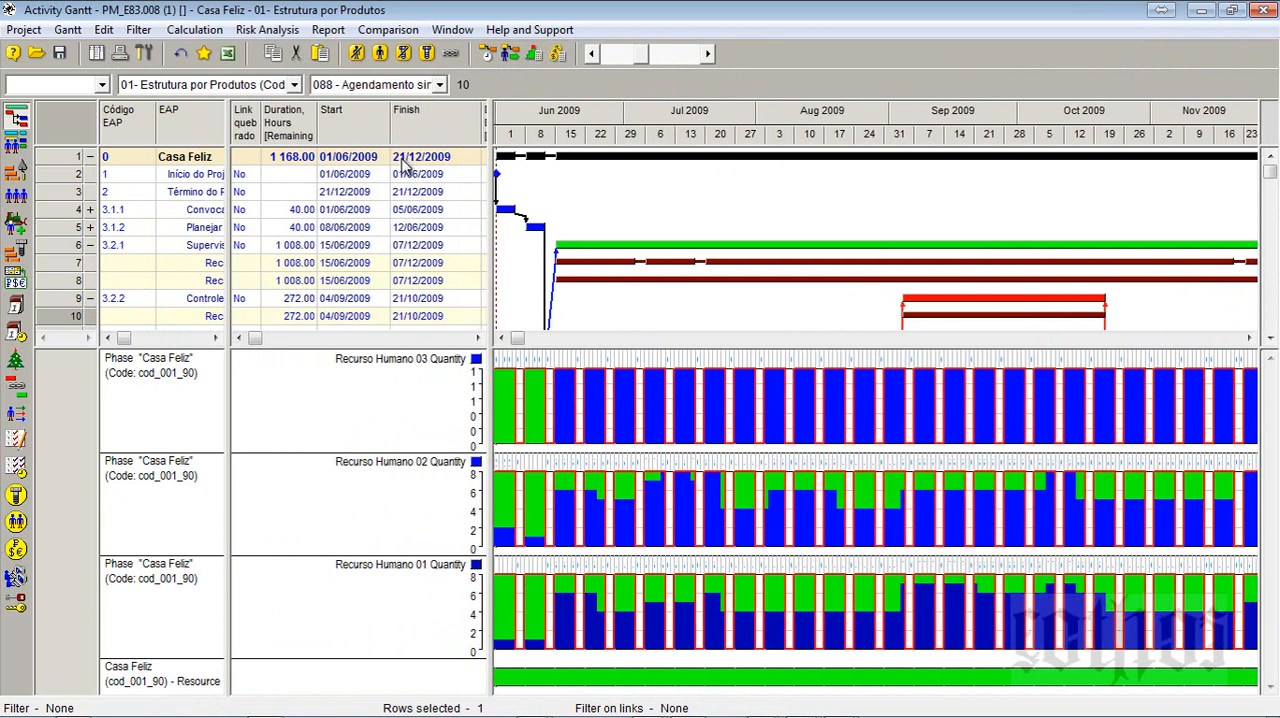
click(487, 55)
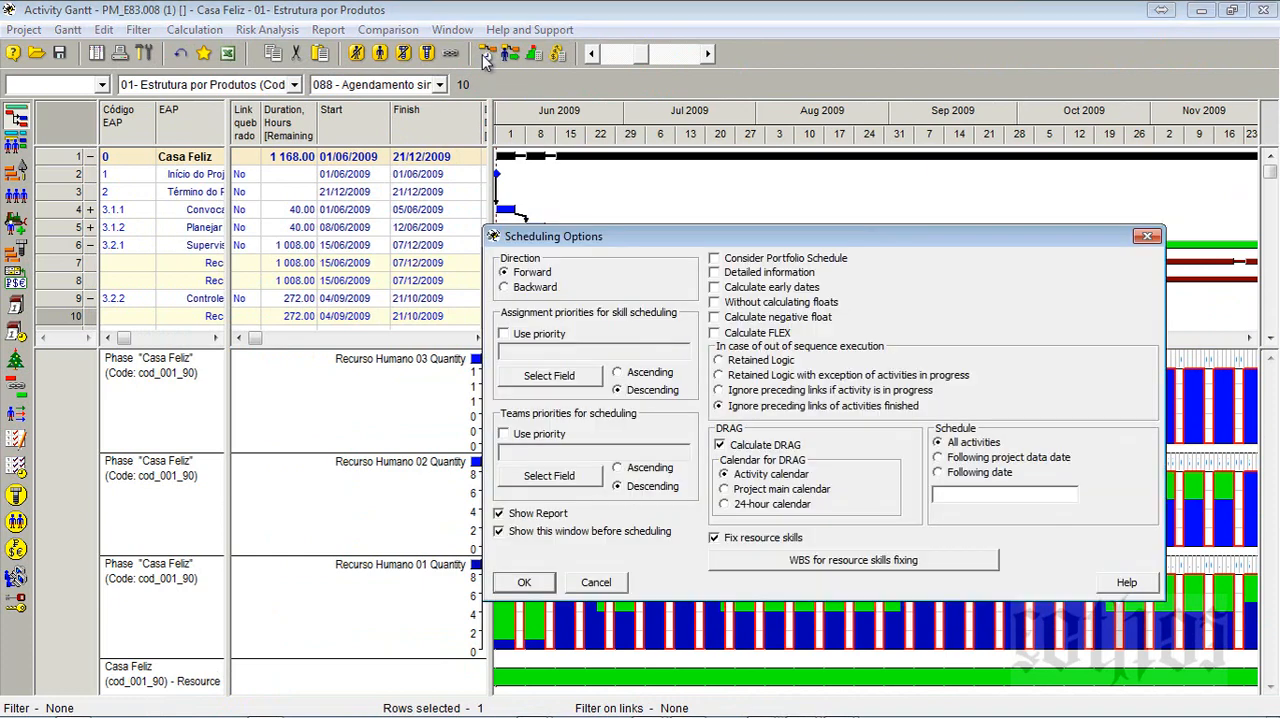
click(524, 582)
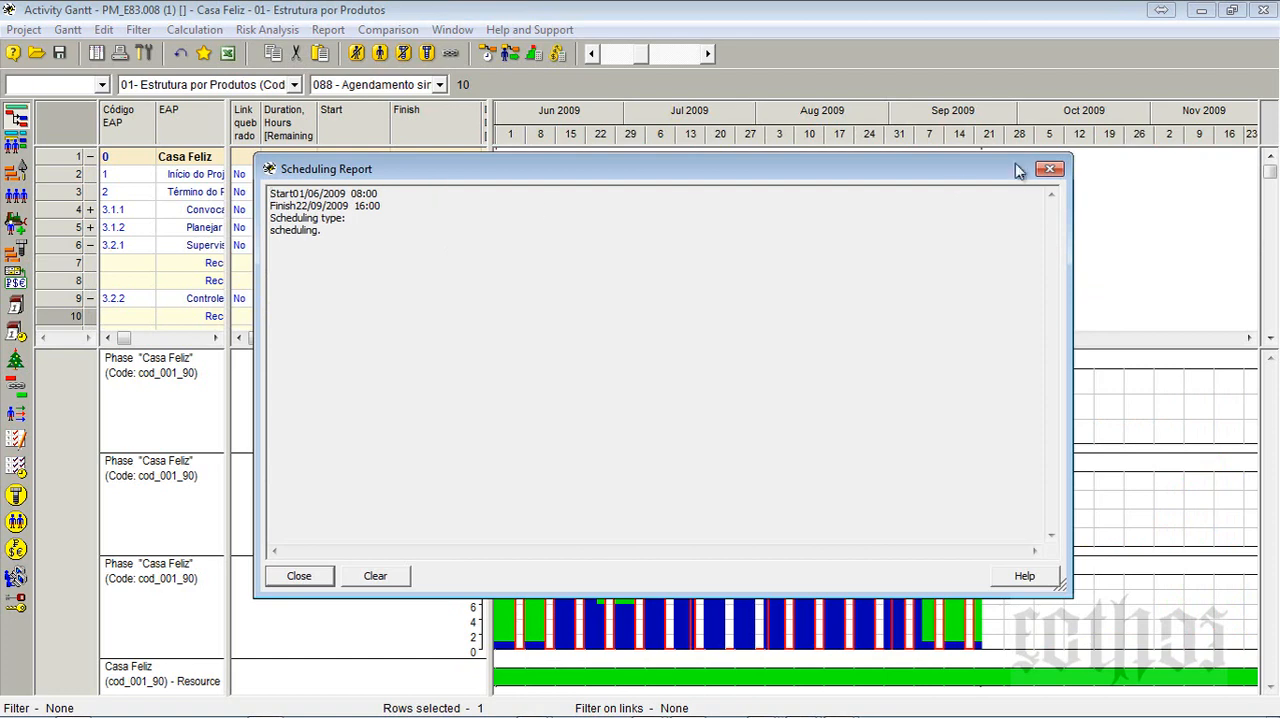
click(1047, 171)
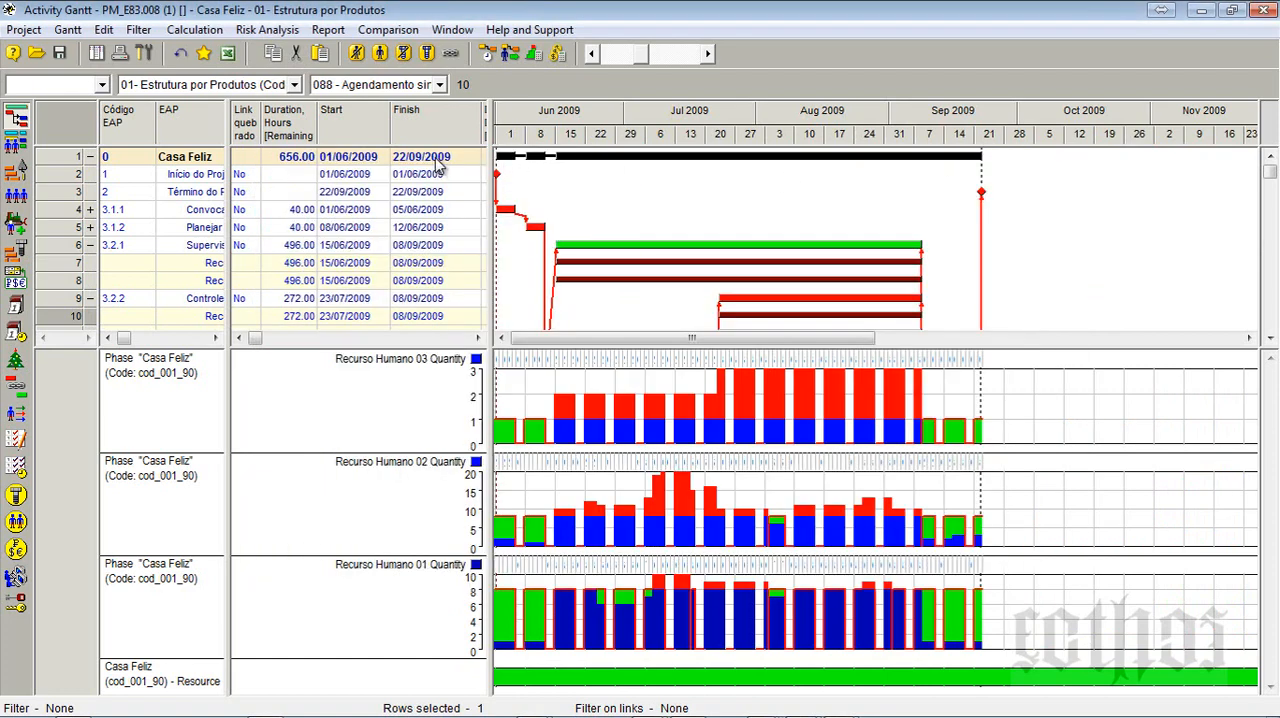
click(534, 56)
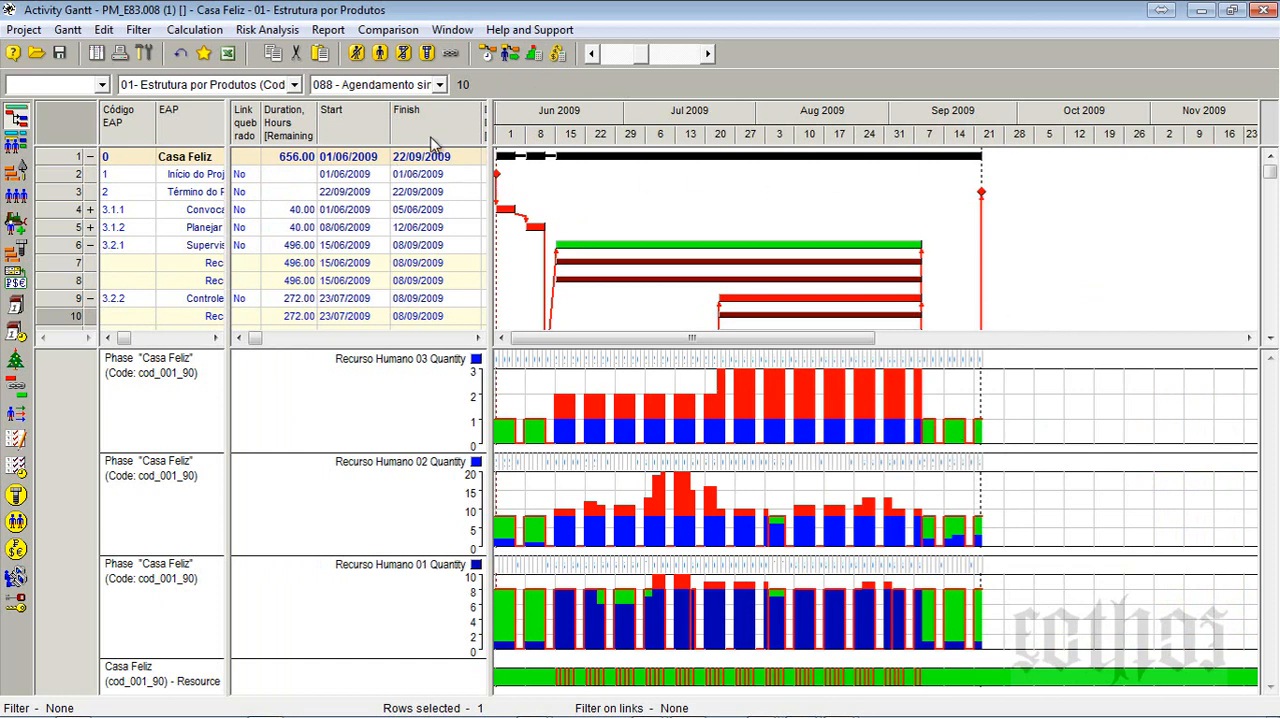
- Level all activities' resources forward with the Standard method, shrink and close the report, and decline creating the missing temporary folder
click(511, 57)
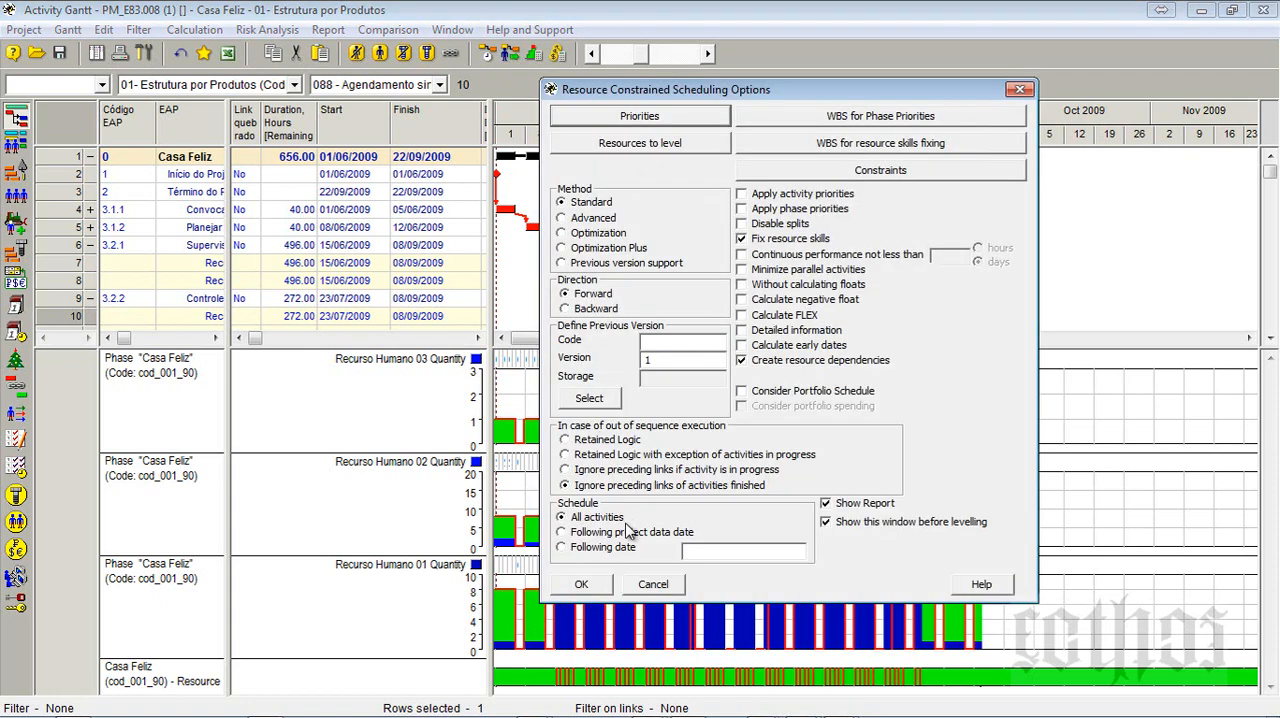
click(584, 584)
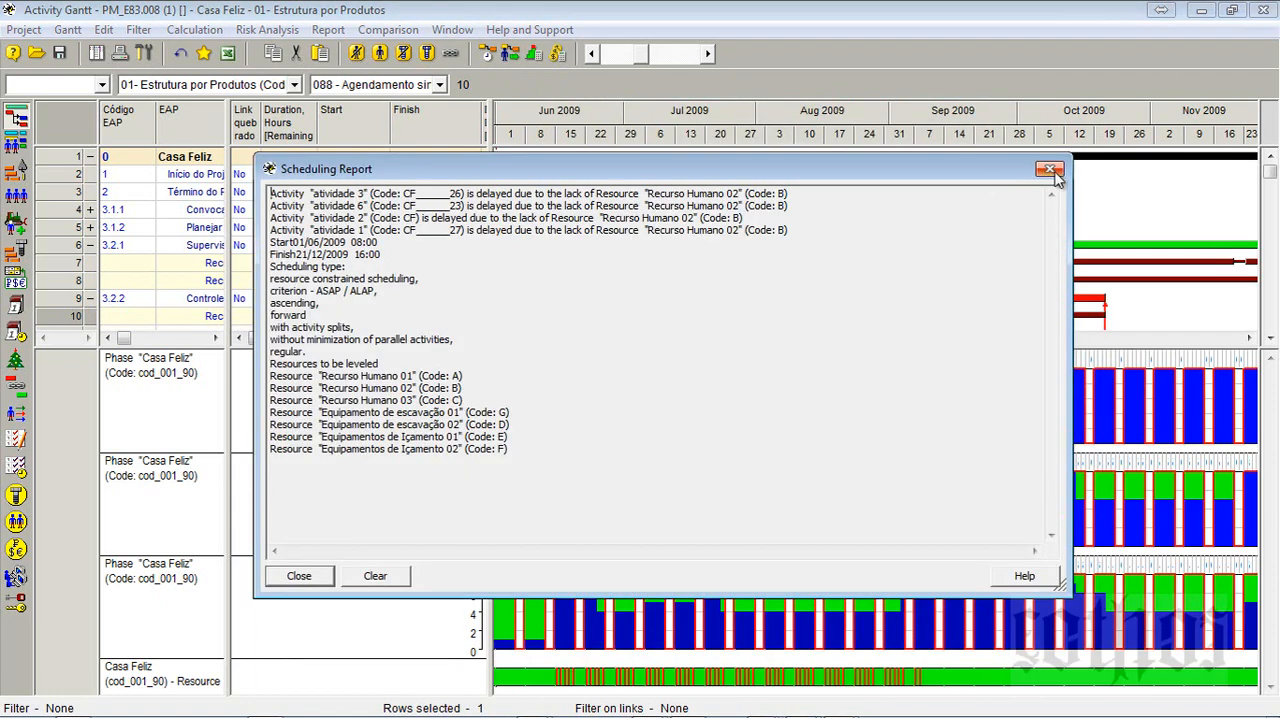
drag(1066, 160, 706, 404)
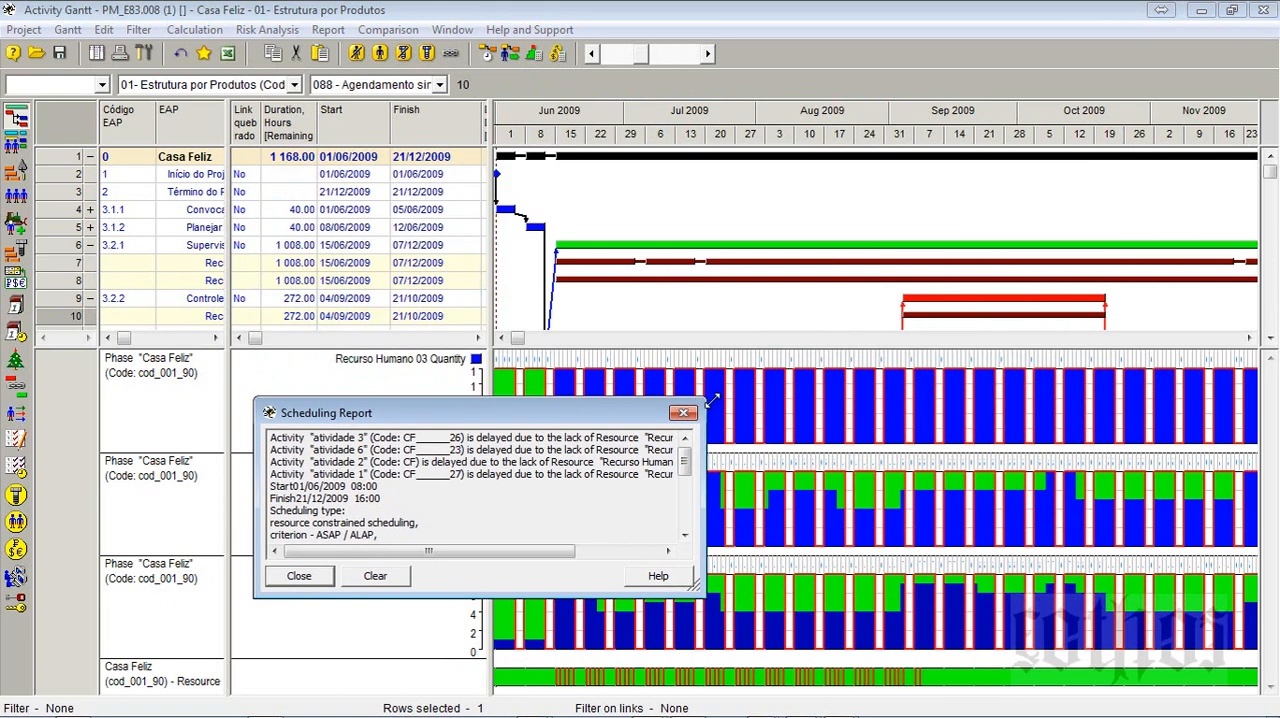
click(684, 412)
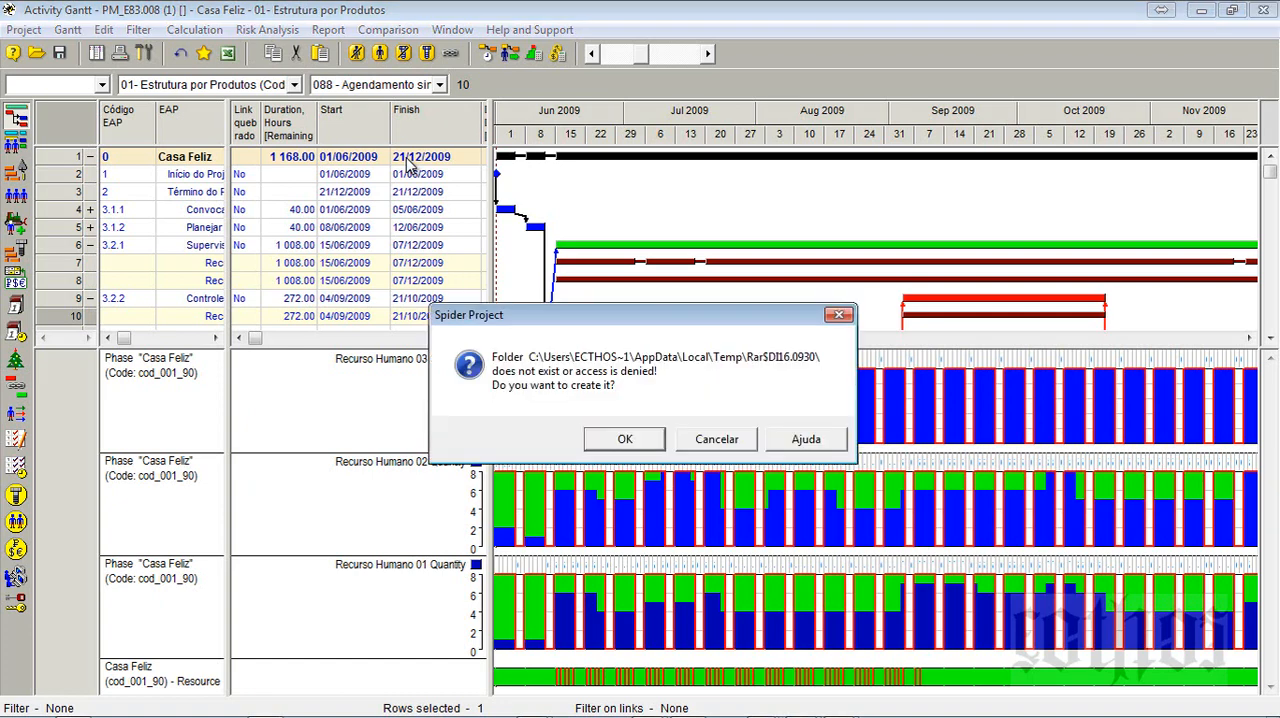
click(712, 441)
click(712, 441)
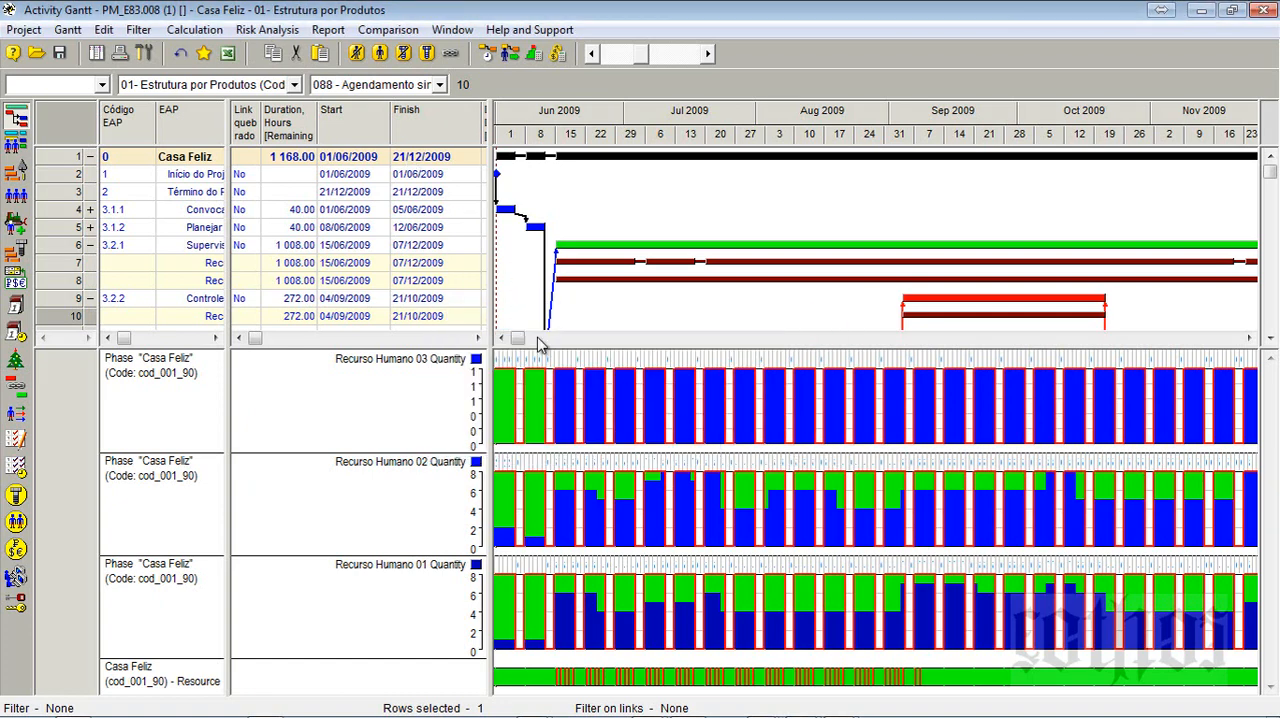
- Fit the timescale to the whole project and collapse the resource rows of activities 3.2.1 and 3.2.2
right_click(928, 110)
click(966, 138)
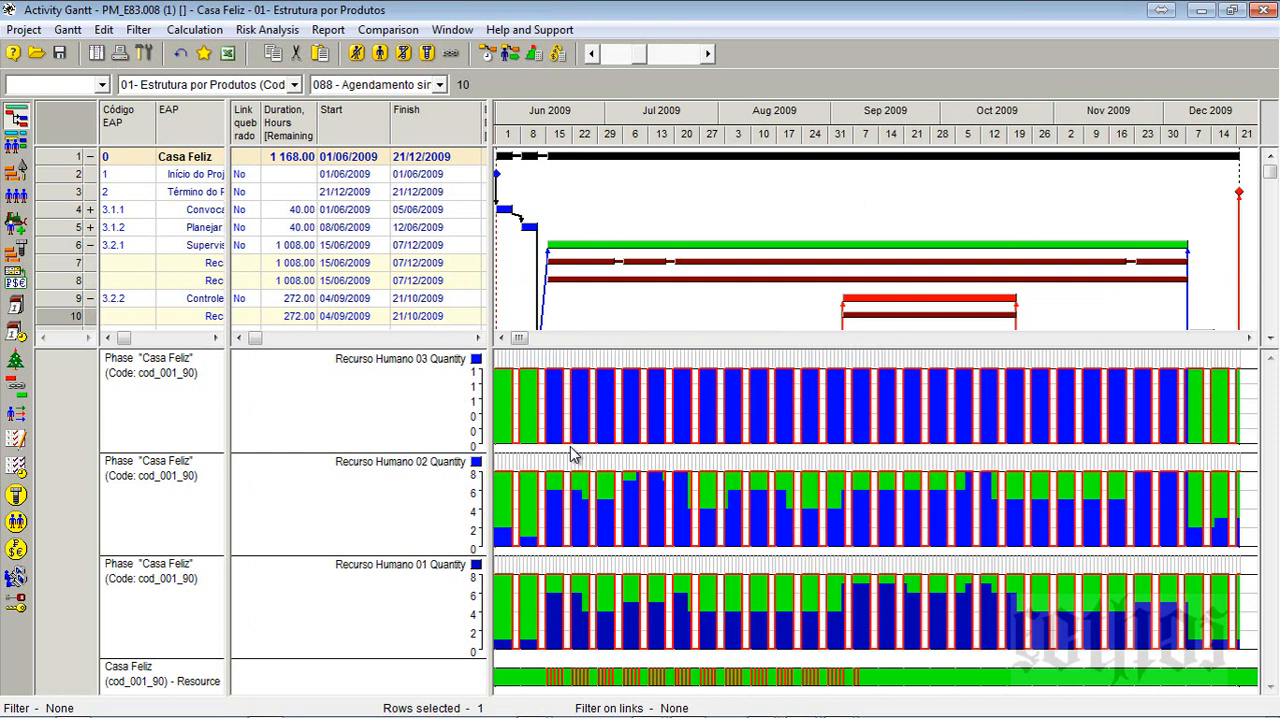
mouse_move(750, 271)
click(86, 245)
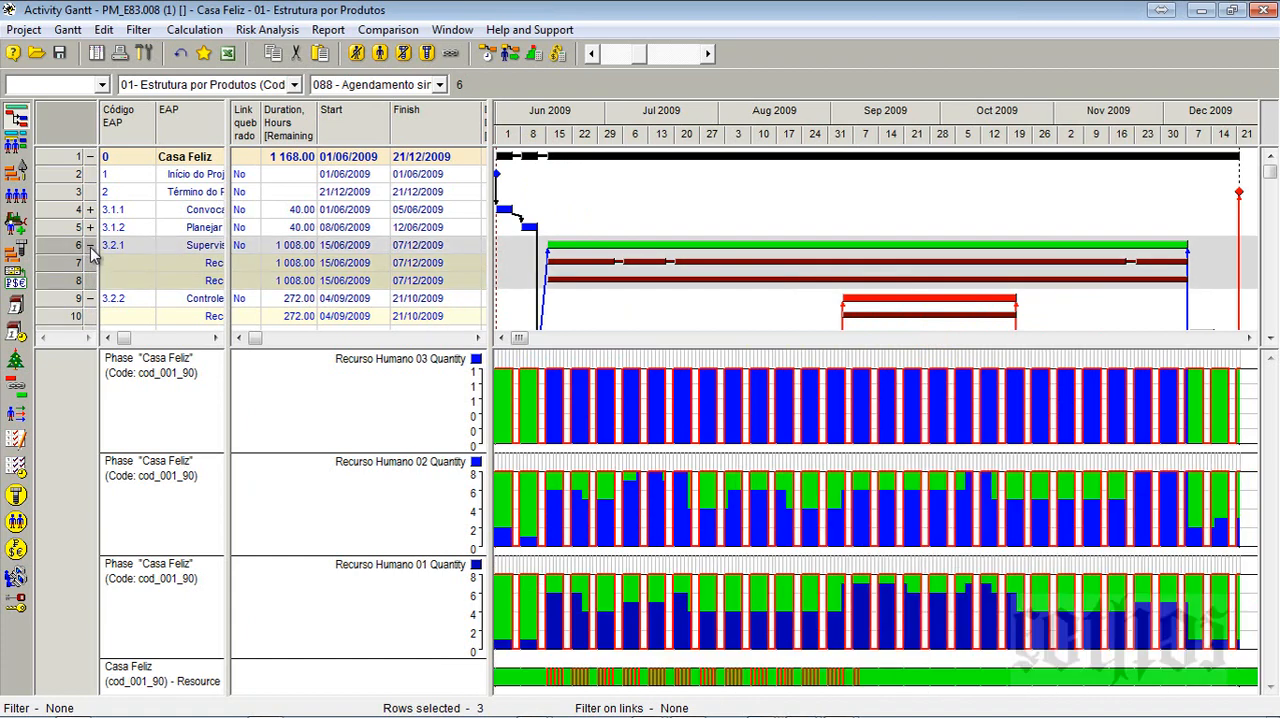
click(90, 245)
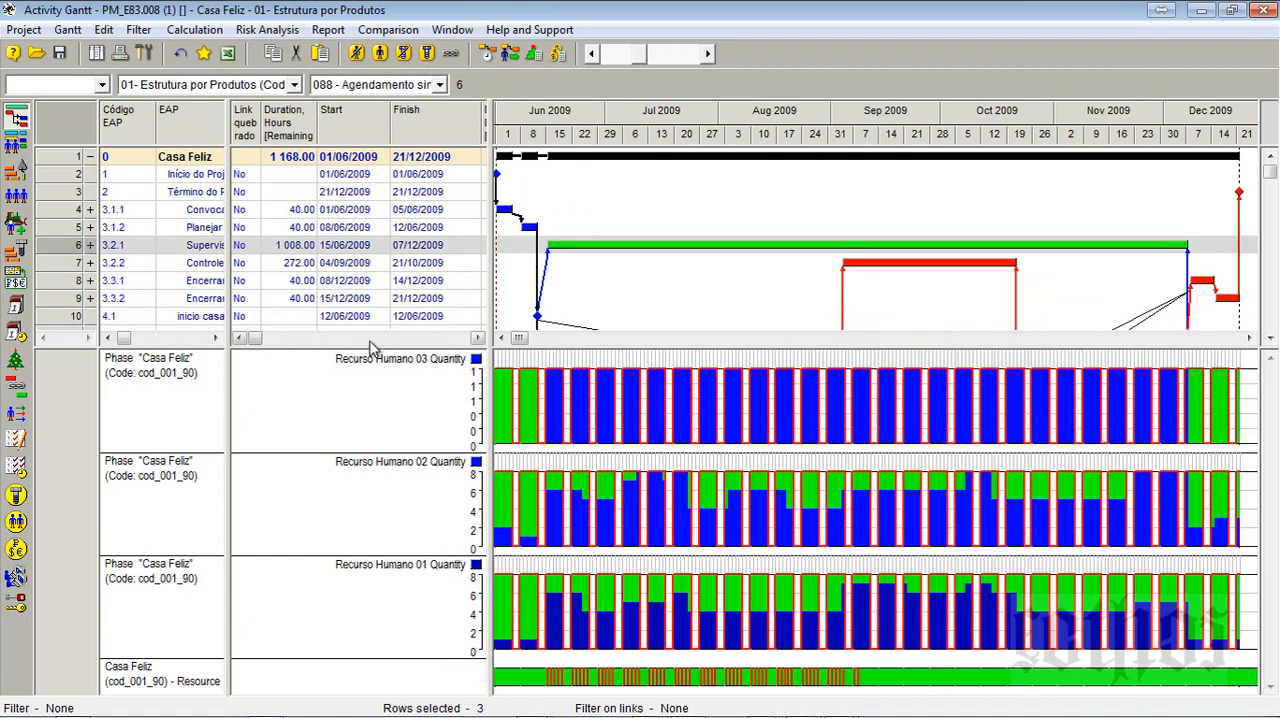
- Level the project's resources with the Advanced method, and clear and close the scheduling report
click(511, 57)
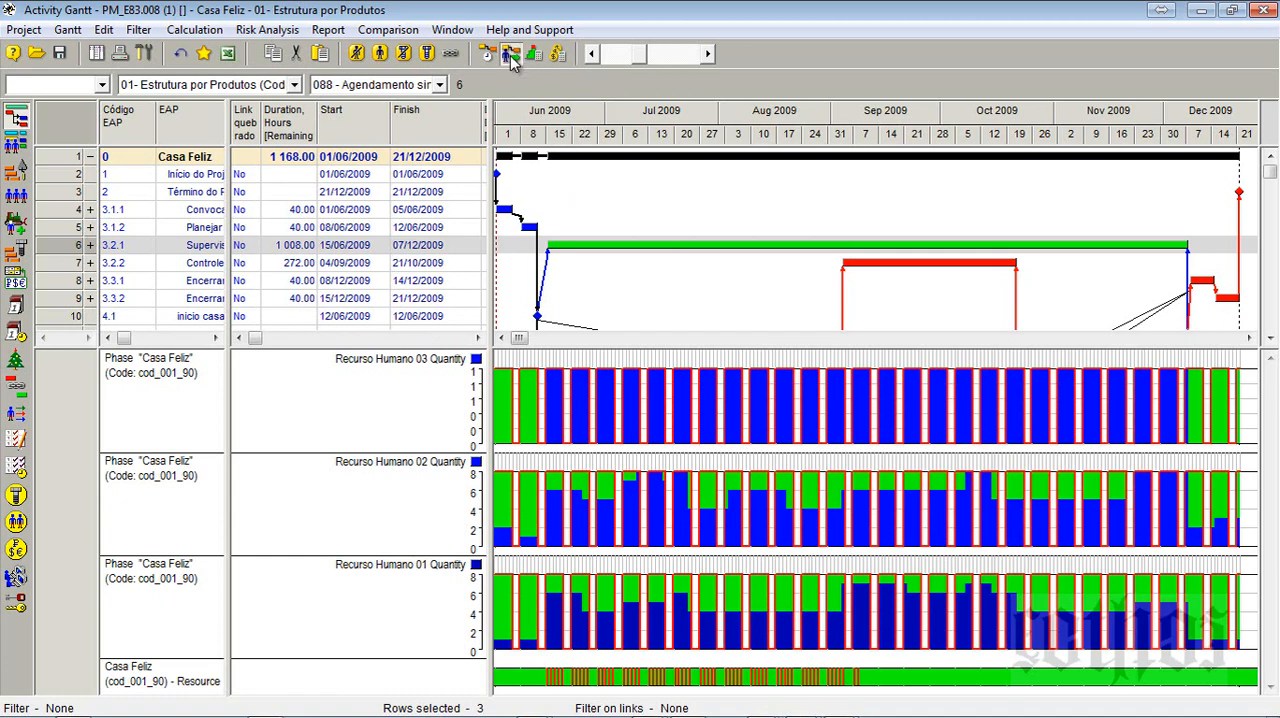
click(579, 220)
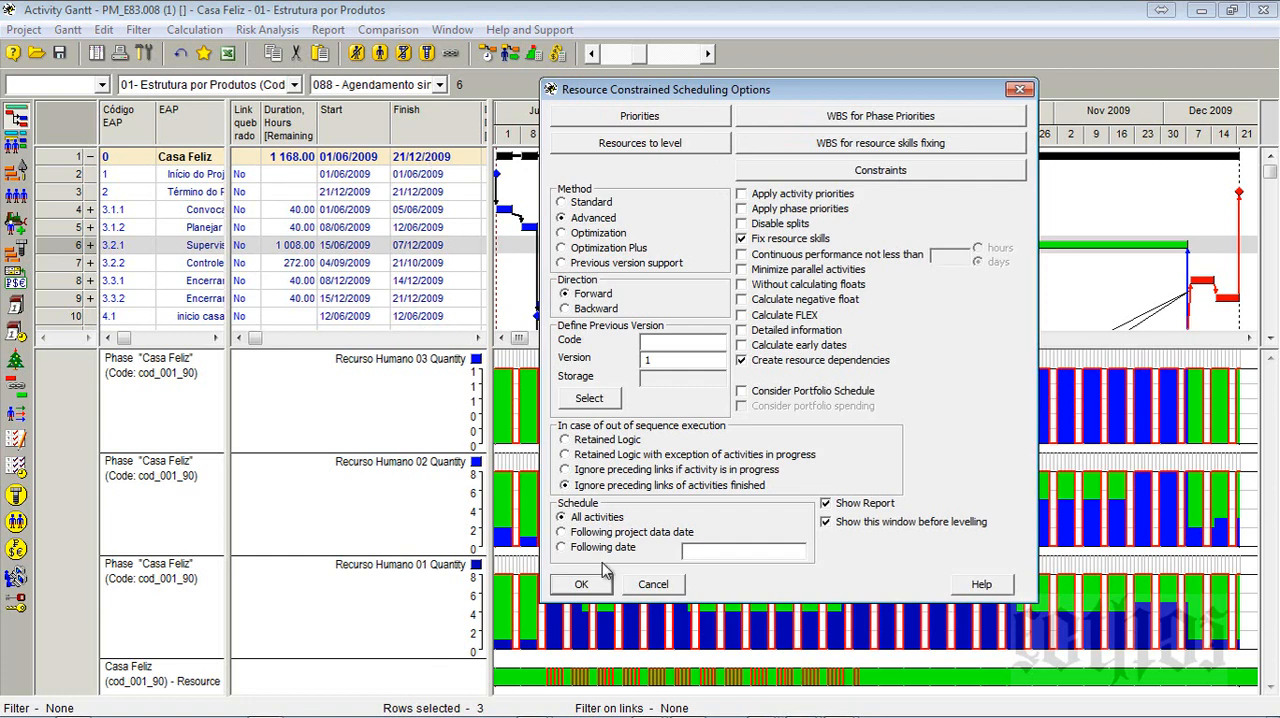
click(592, 586)
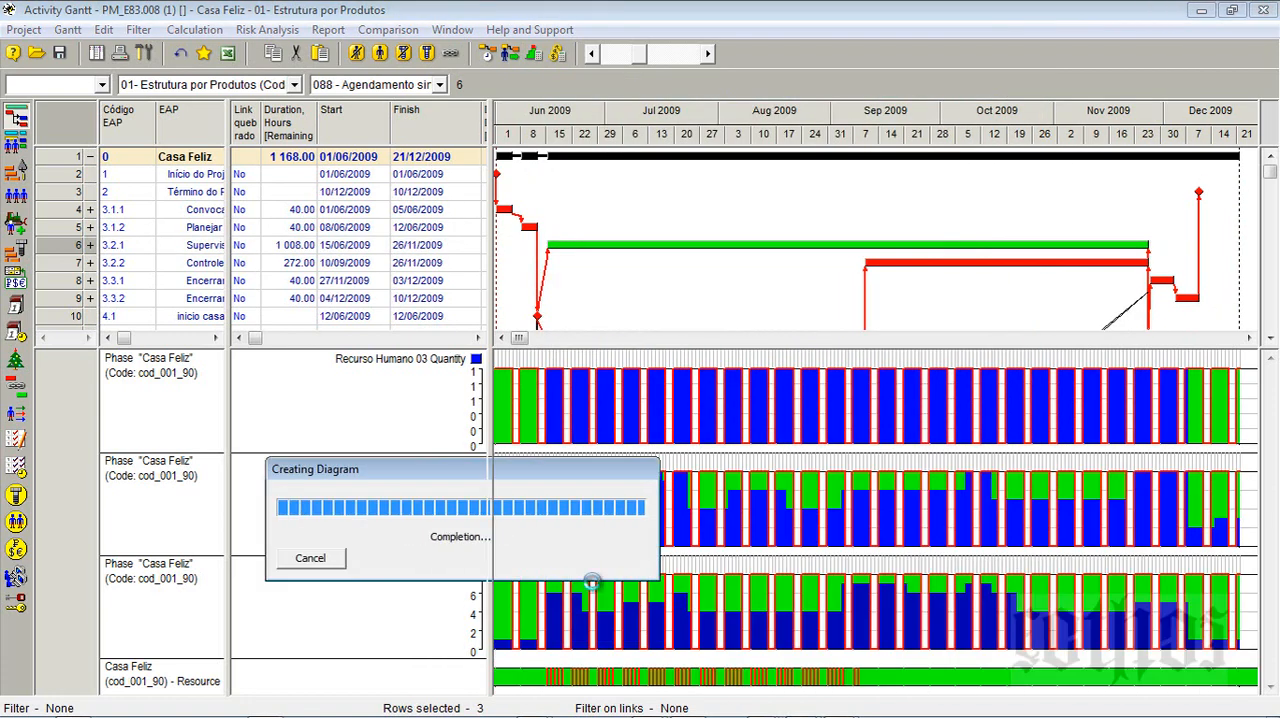
click(396, 580)
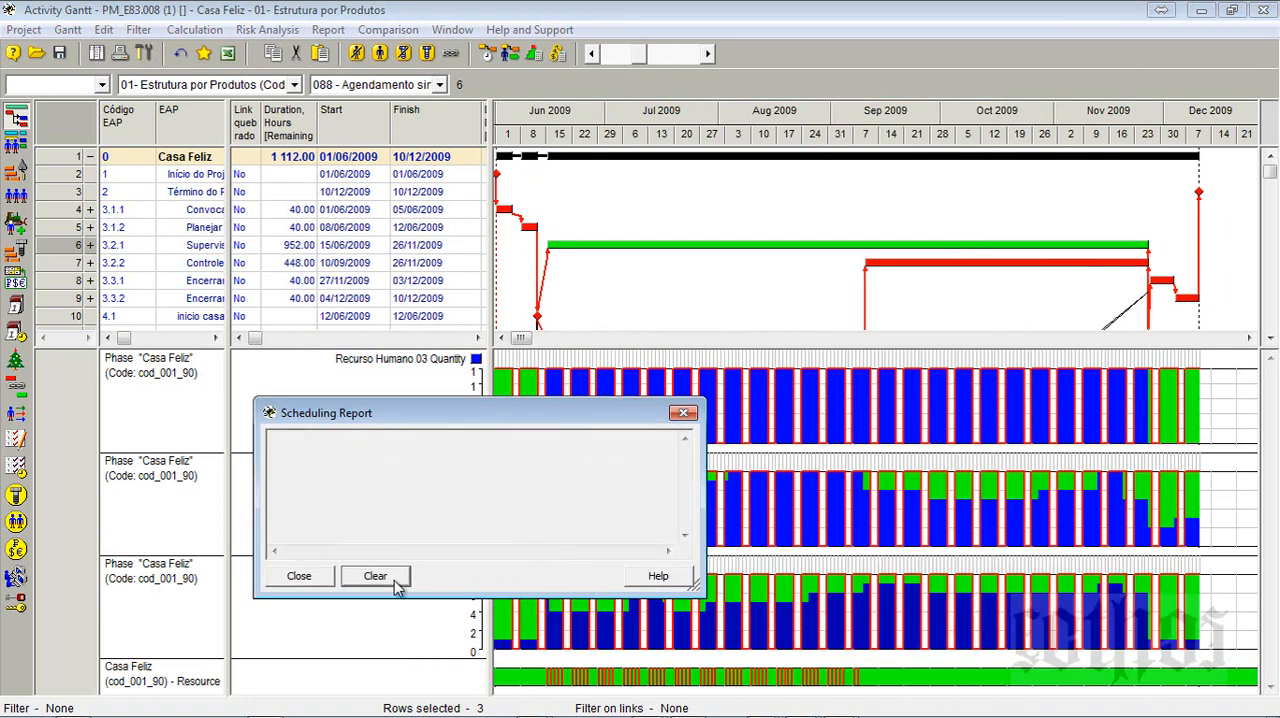
click(296, 578)
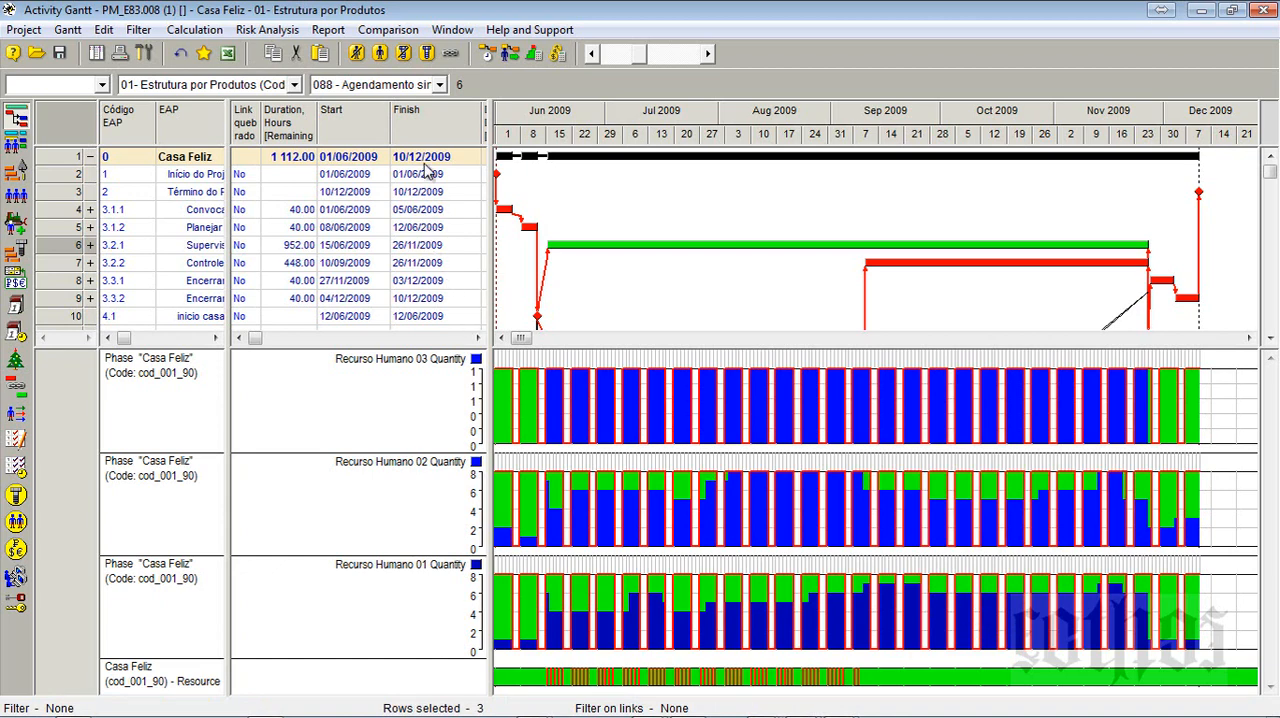
- Rerun the resource levelling with the Optimization method and close the scheduling report
click(505, 52)
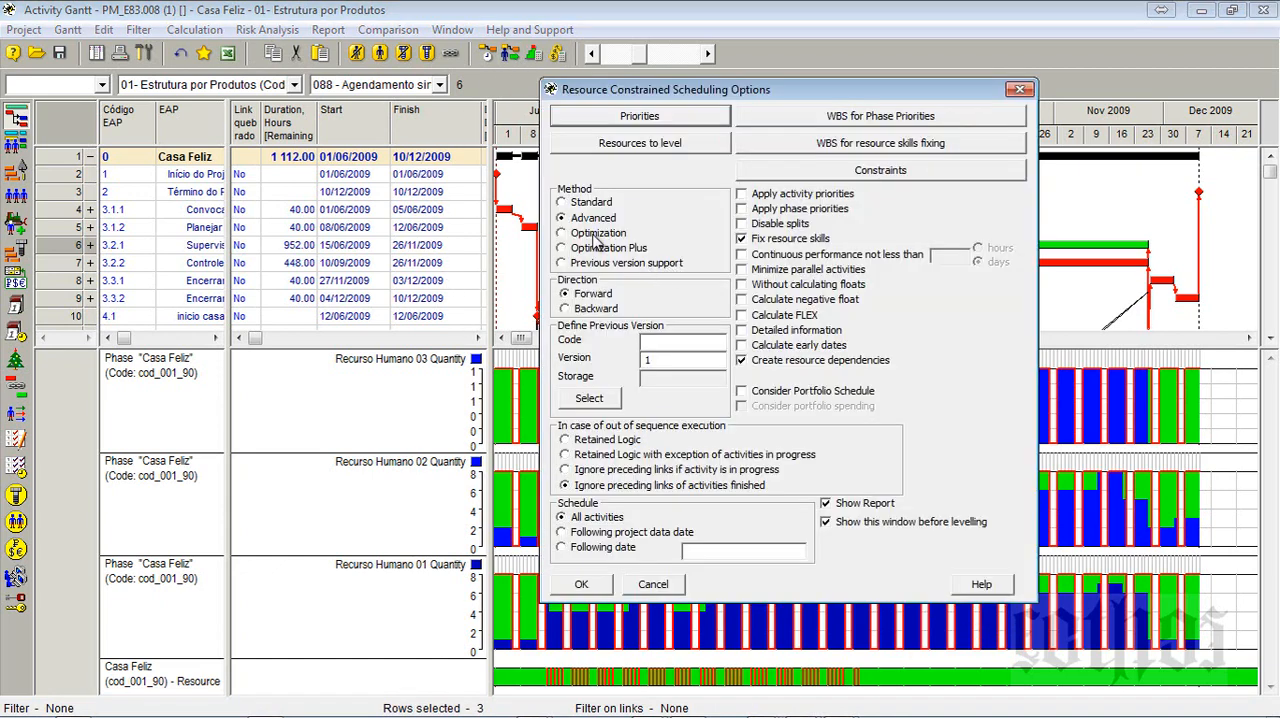
click(592, 589)
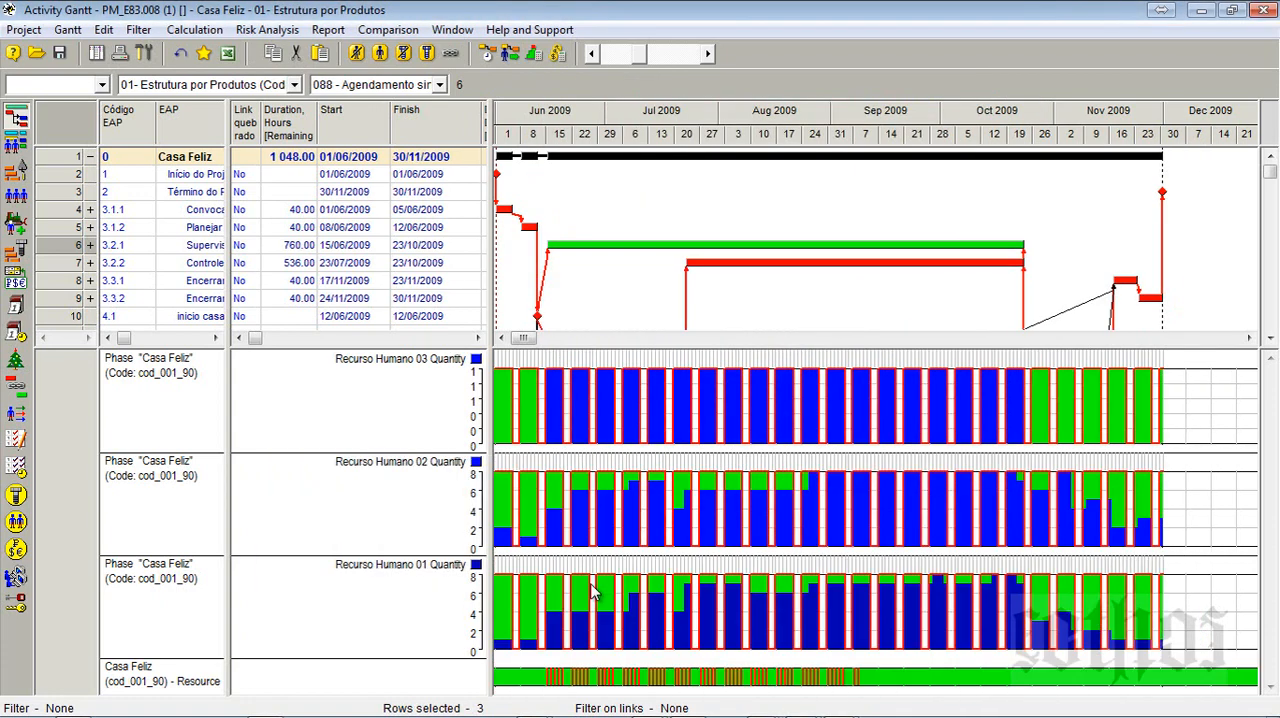
click(681, 411)
- Rerun the resource levelling with the Optimization Plus method and close the scheduling report
click(508, 54)
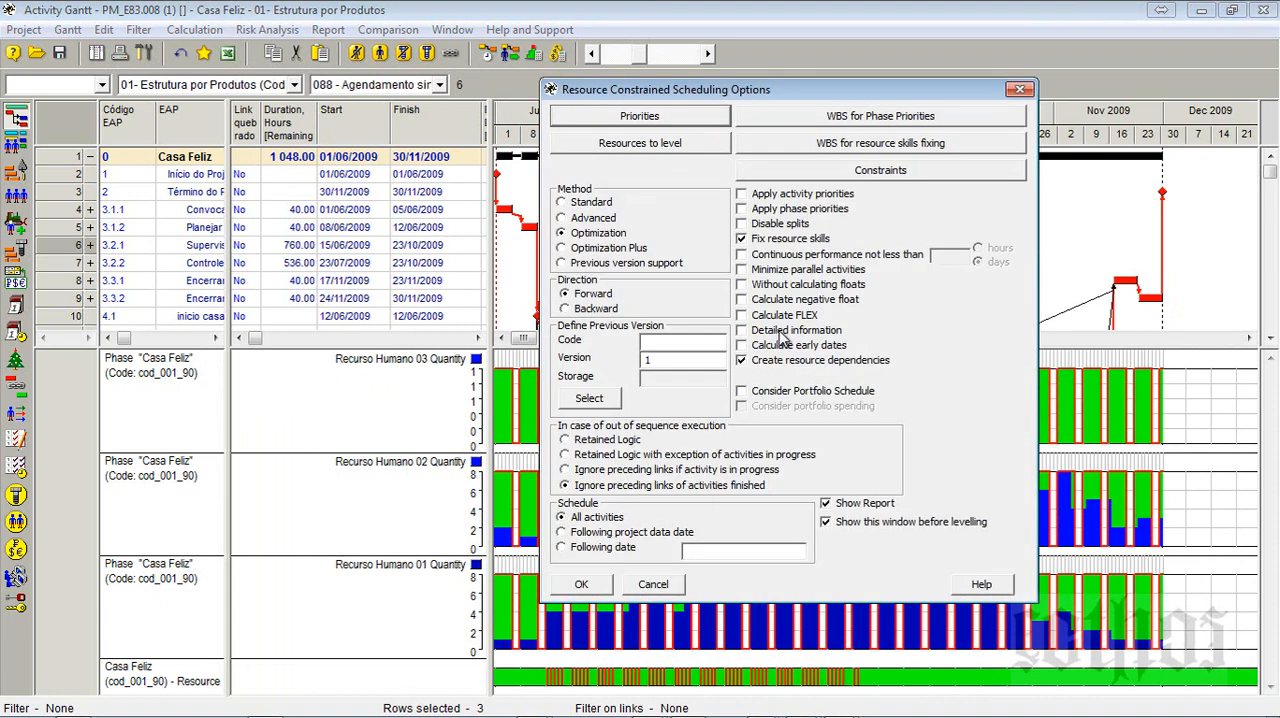
click(600, 250)
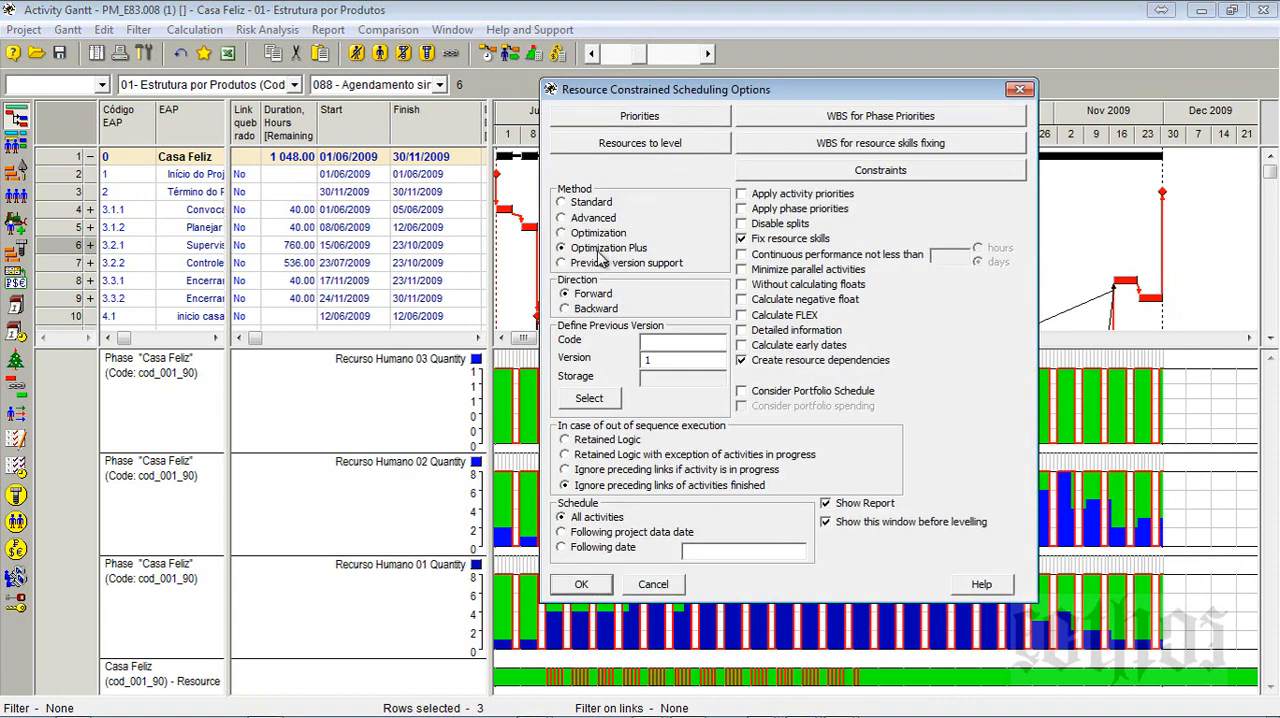
click(581, 584)
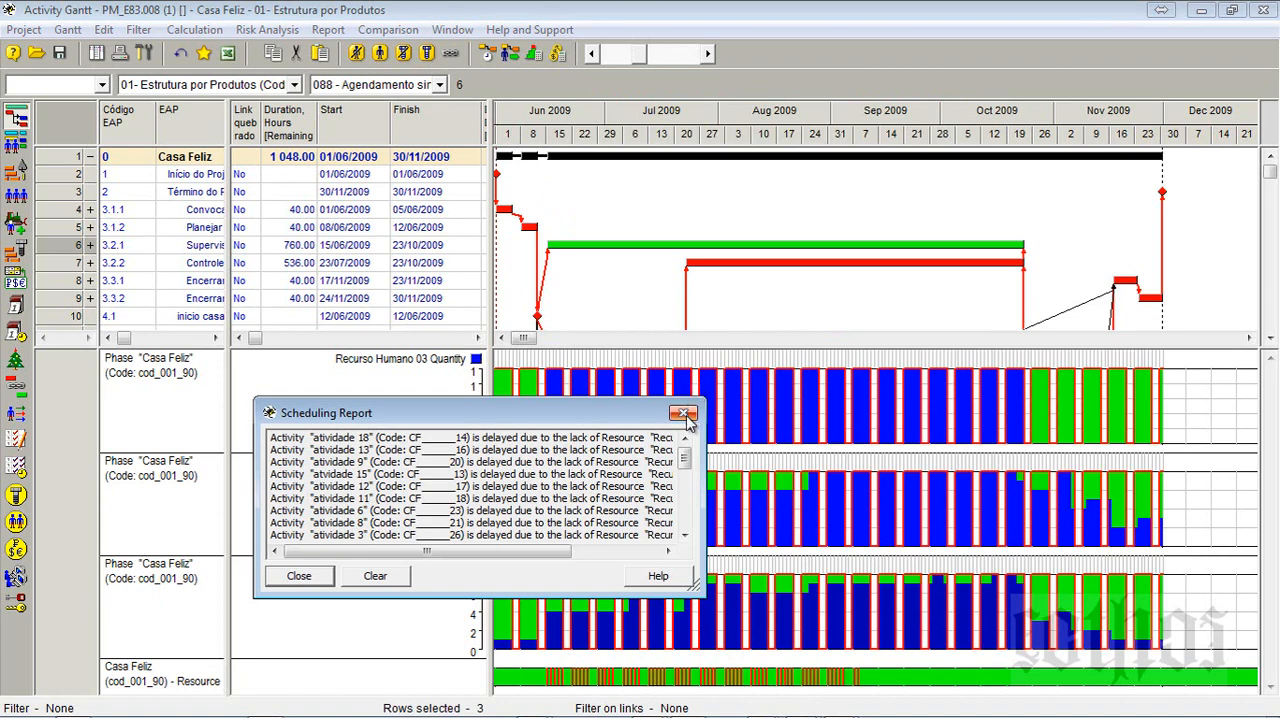
click(685, 414)
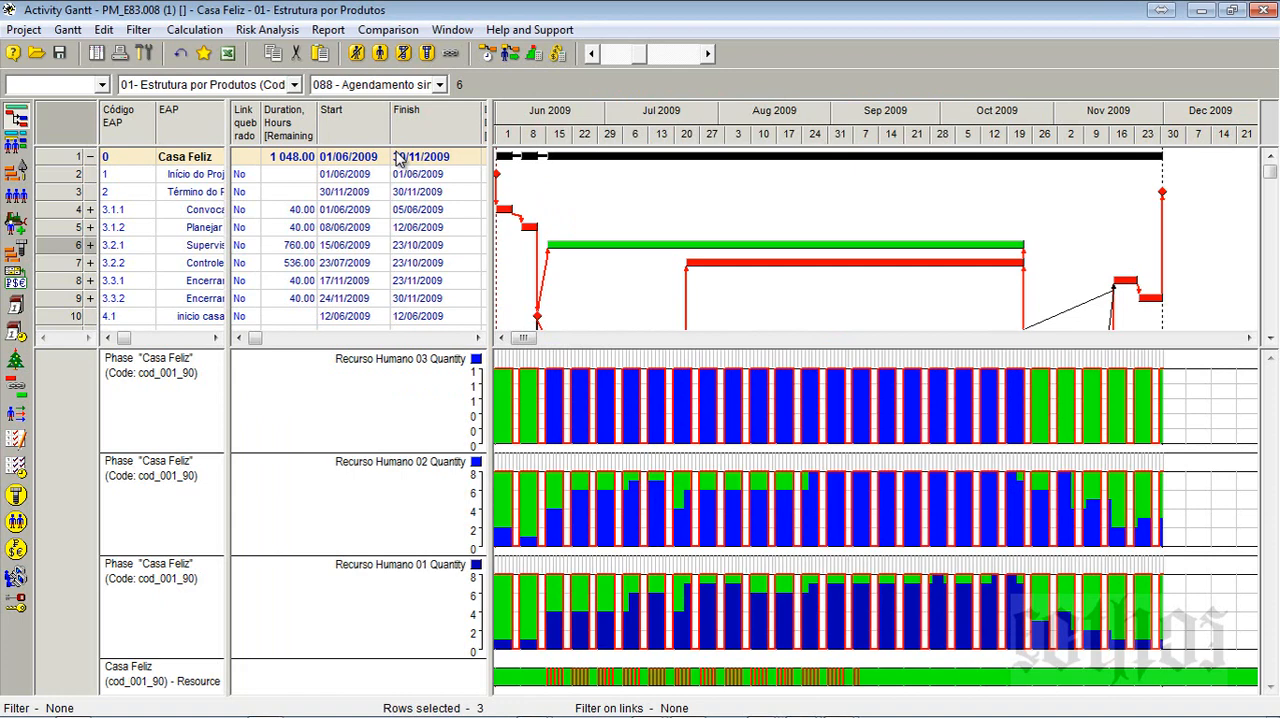
- Reschedule the project without resource constraints using the current scheduling options and close the report
click(489, 64)
key(Return)
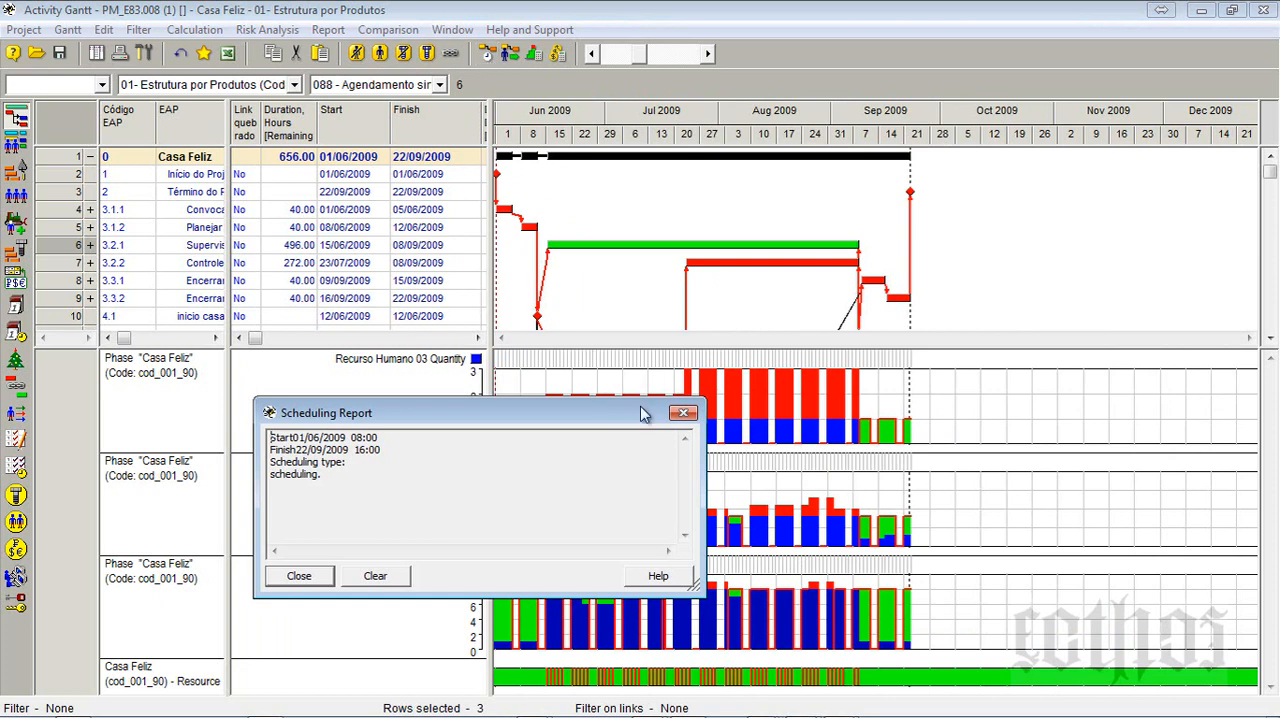
click(684, 413)
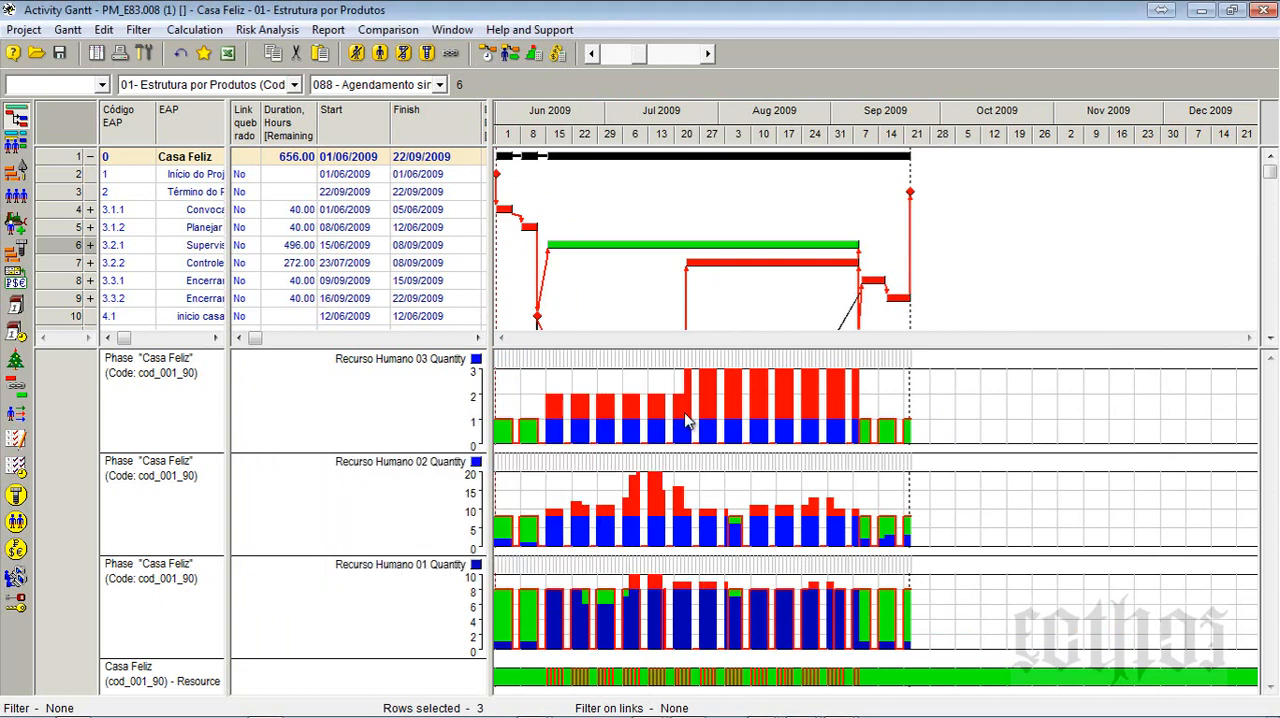
- Compare the Quantity and scheduled quantity of Recurso Humano 01, 02 and 03 in the Resources table, and return to the Activity Gantt
click(16, 195)
click(502, 124)
click(503, 146)
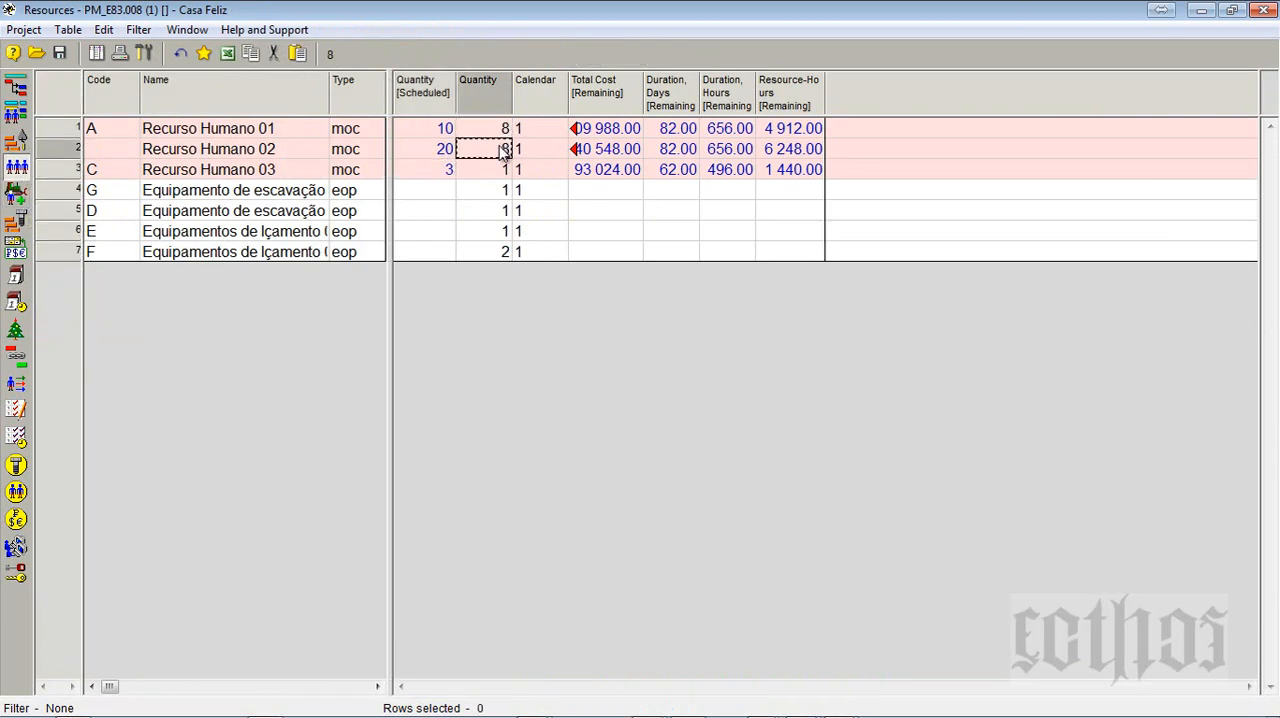
click(494, 170)
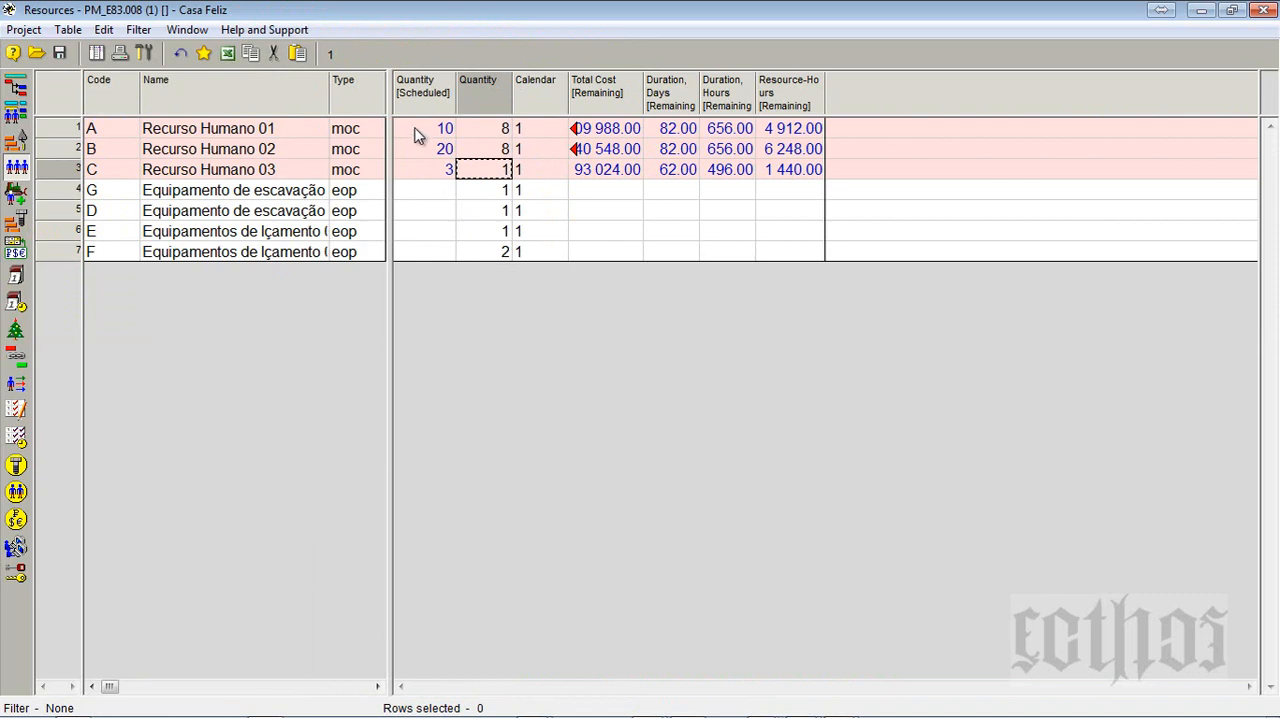
click(18, 88)
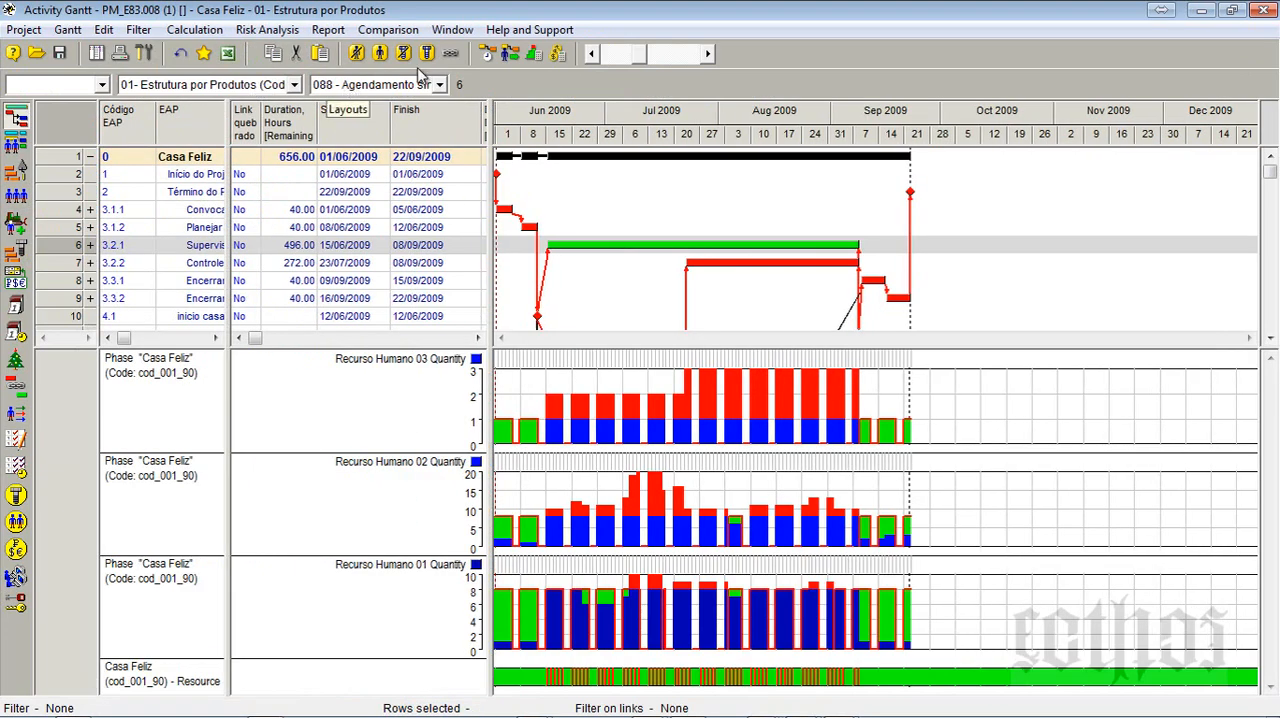
- Level the project resources with the Optimization method and close the scheduling report
click(487, 54)
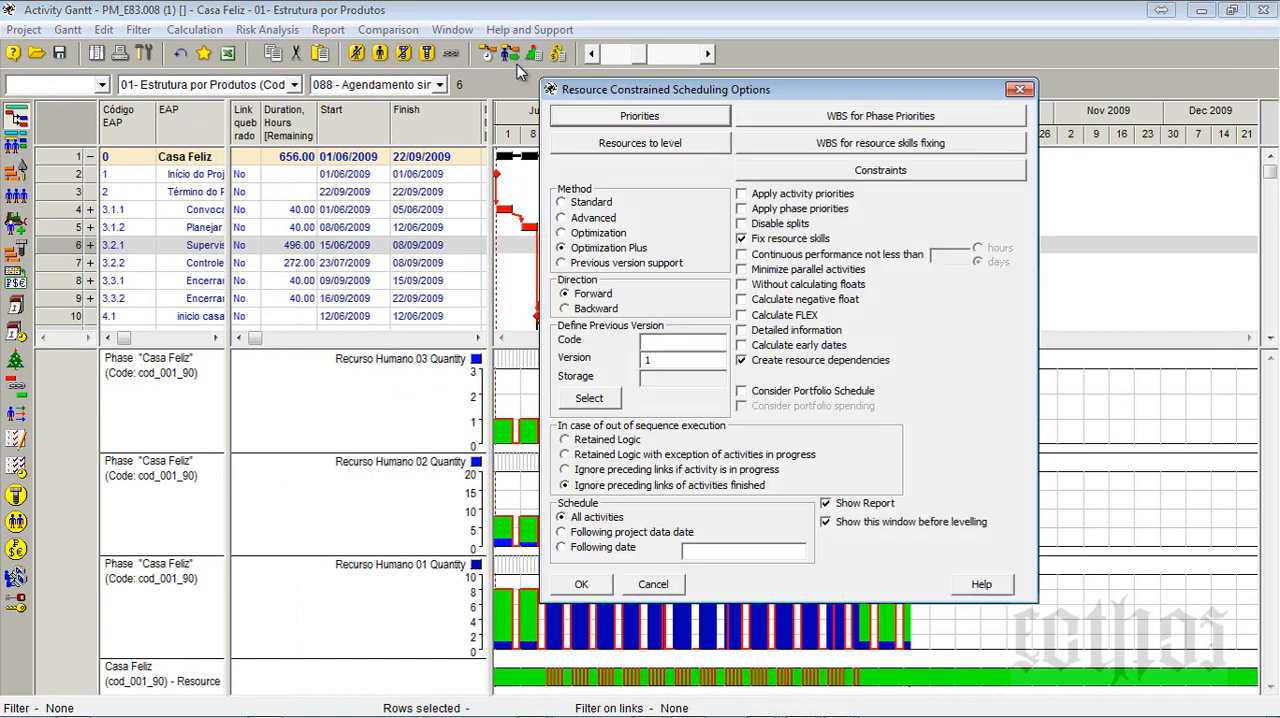
click(594, 234)
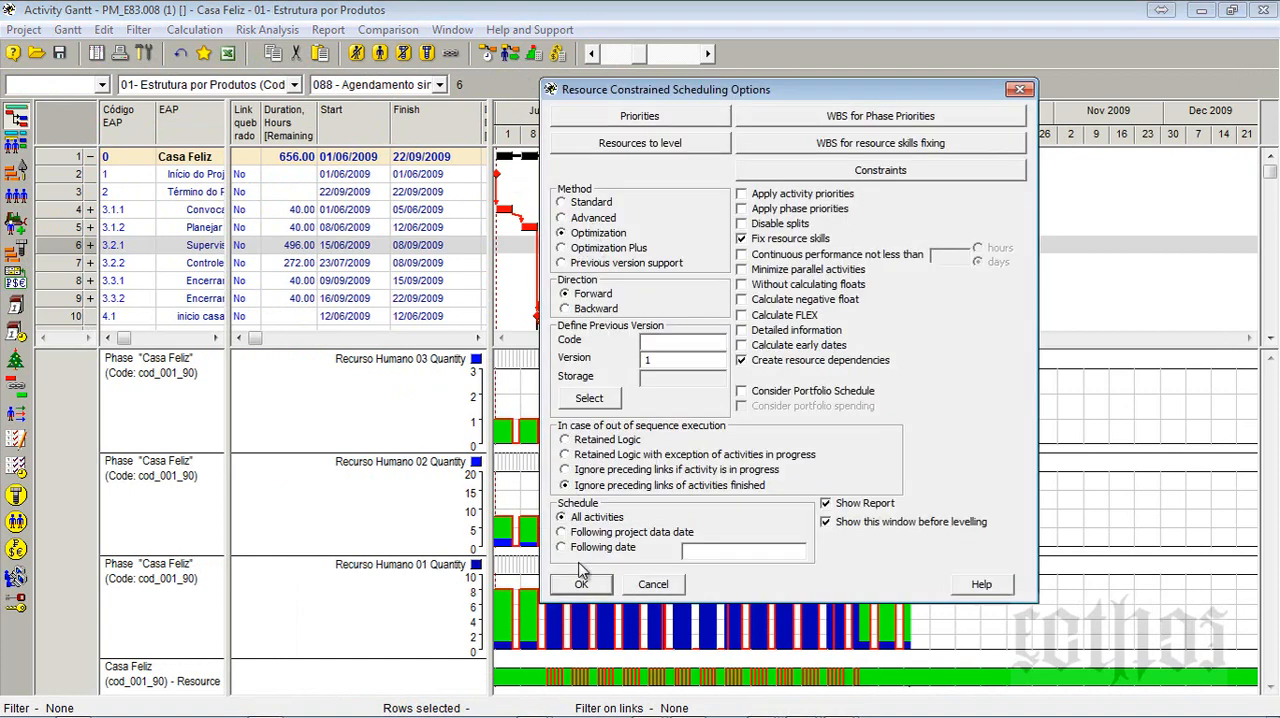
click(583, 584)
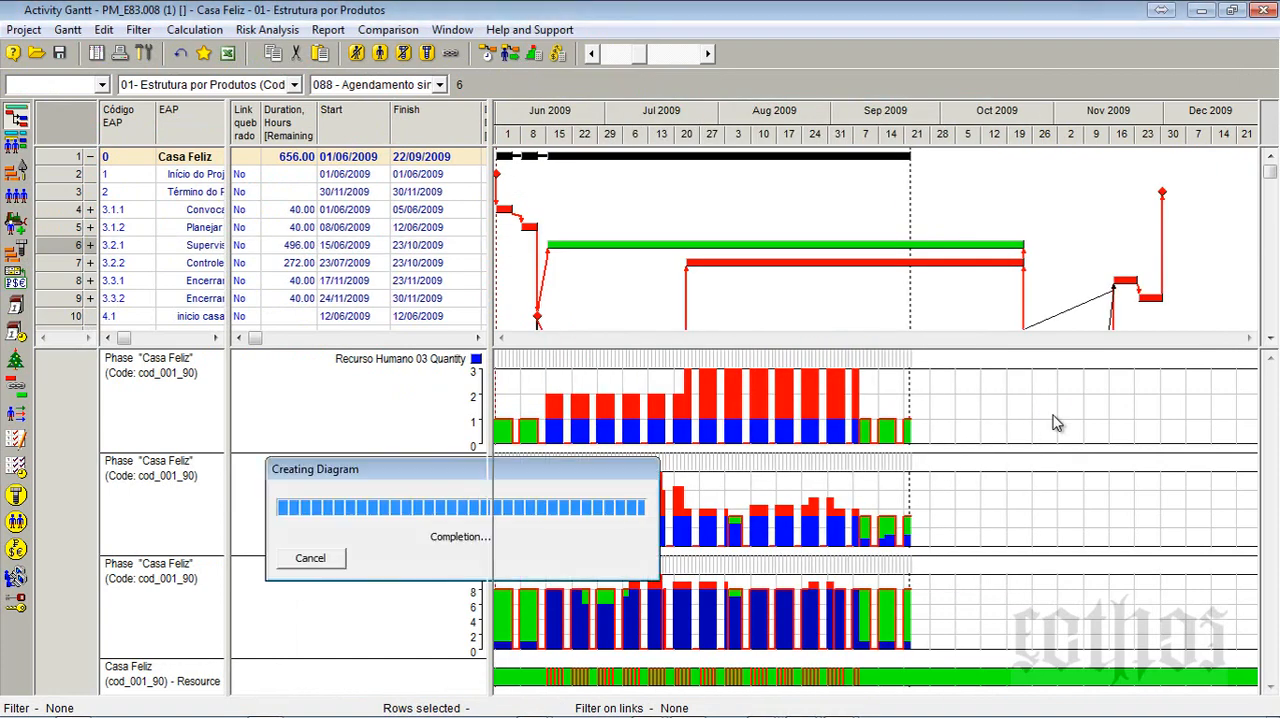
click(688, 414)
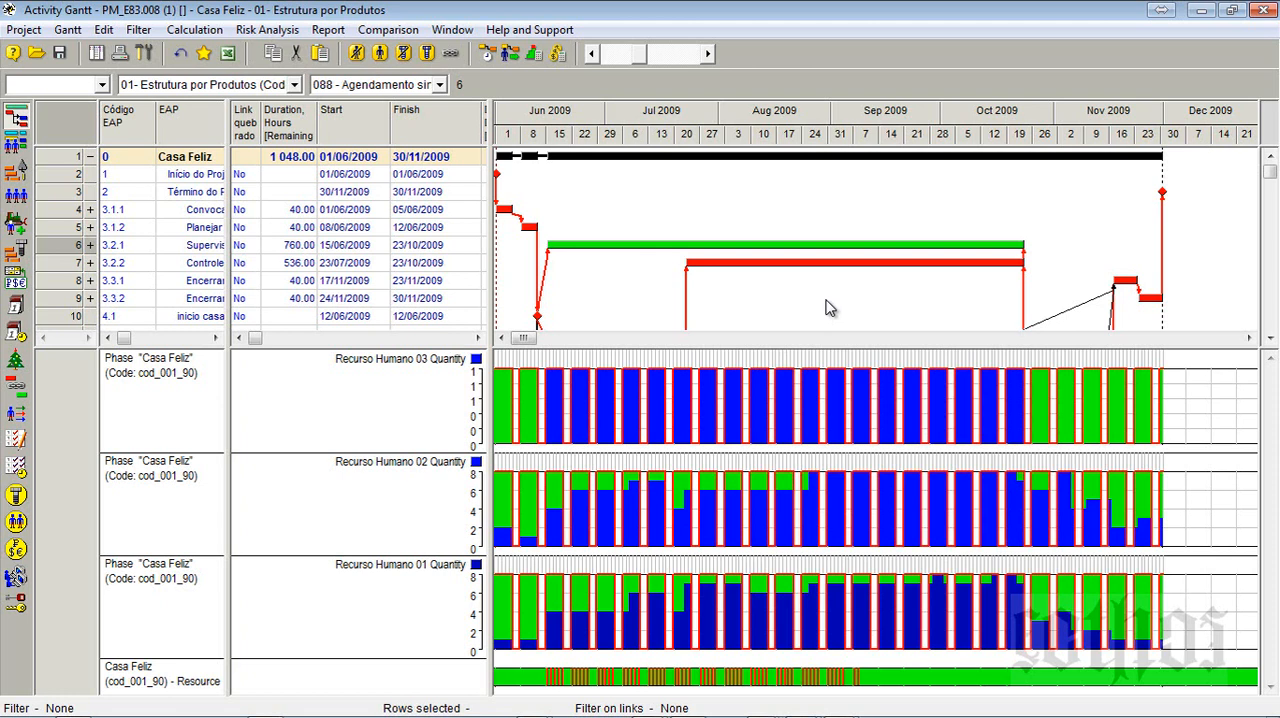
- Switch to the Form_E08 document in Word and review the student's explanations of the Method and Direction options
key(alt+Tab)
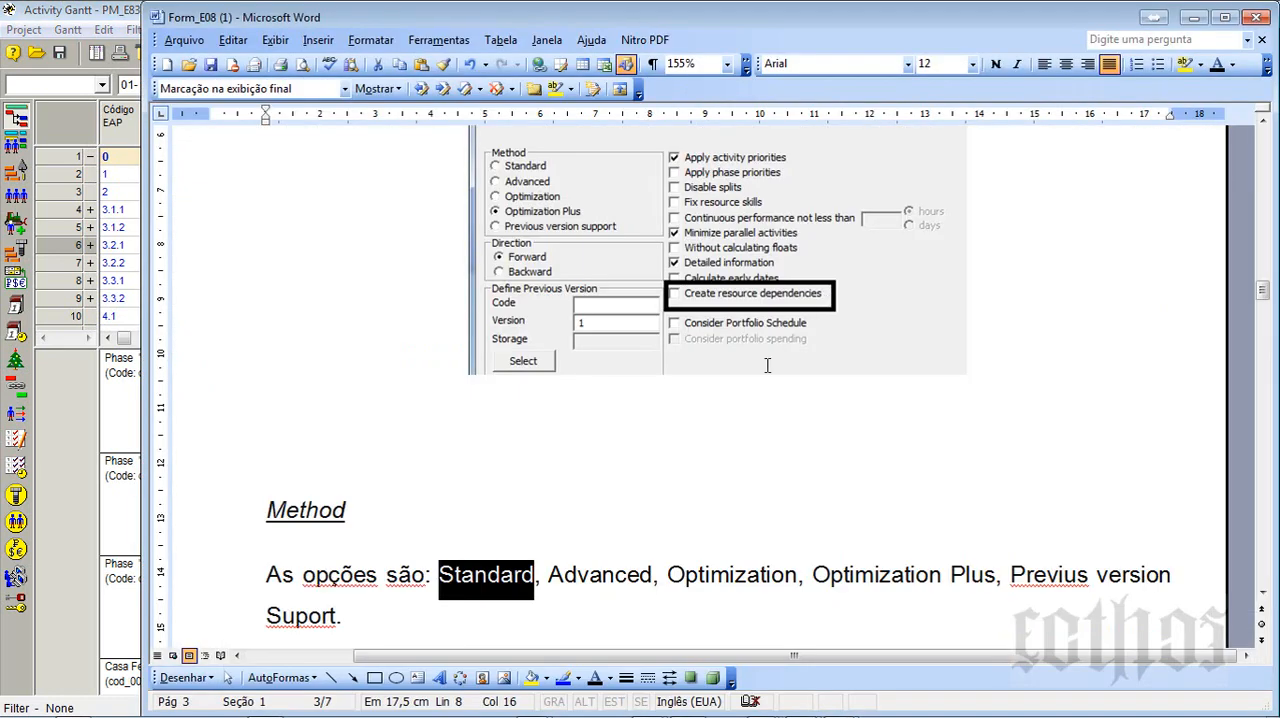
click(540, 492)
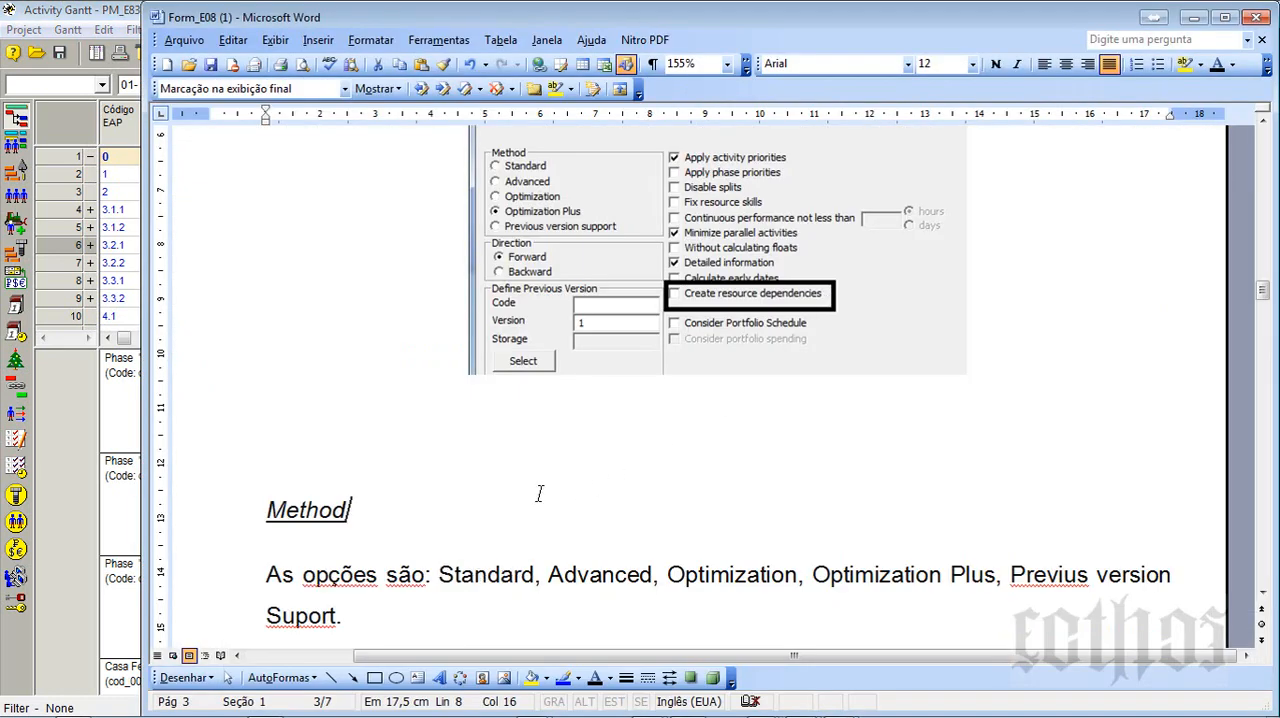
scroll(279, 360, down, 3)
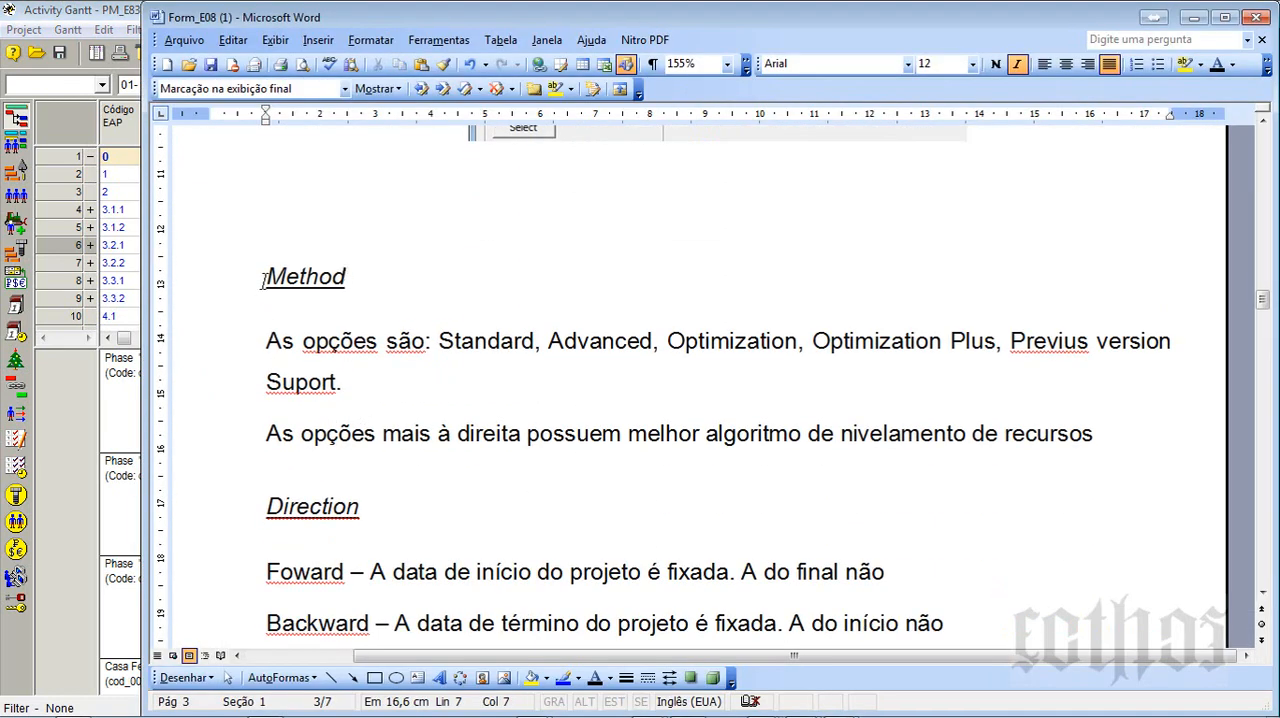
drag(264, 276, 1119, 447)
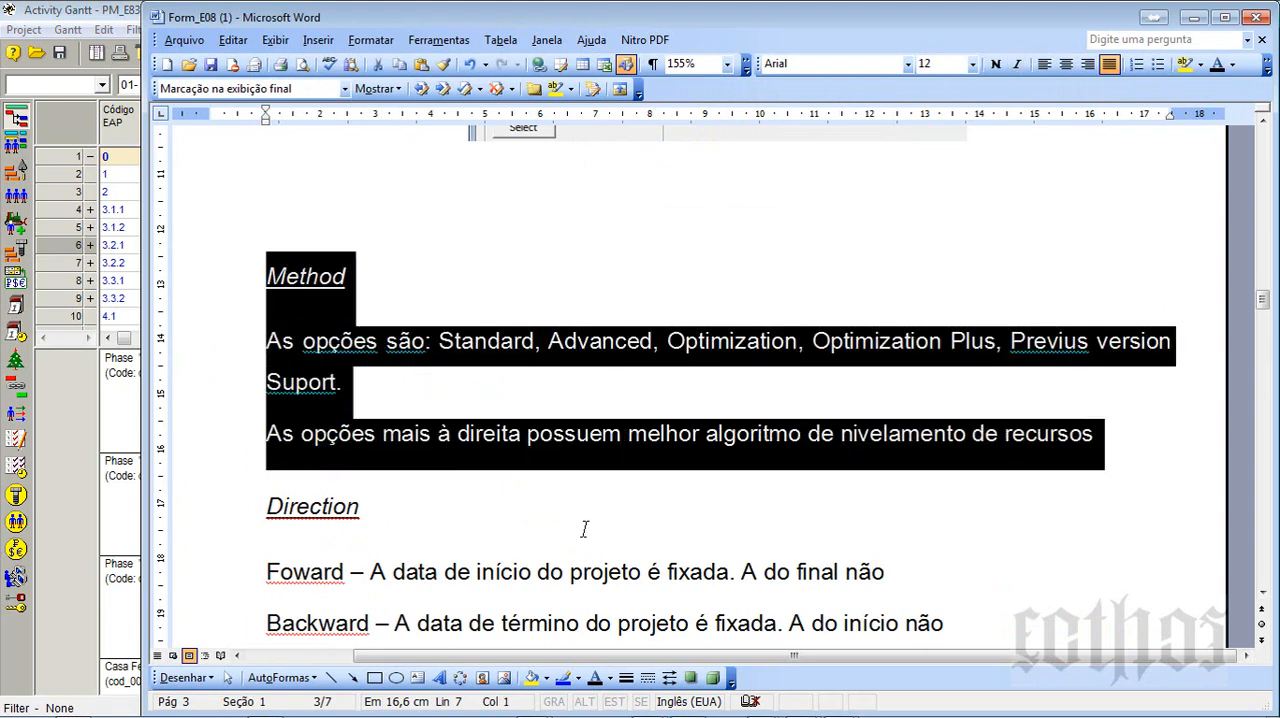
scroll(743, 477, down, 1)
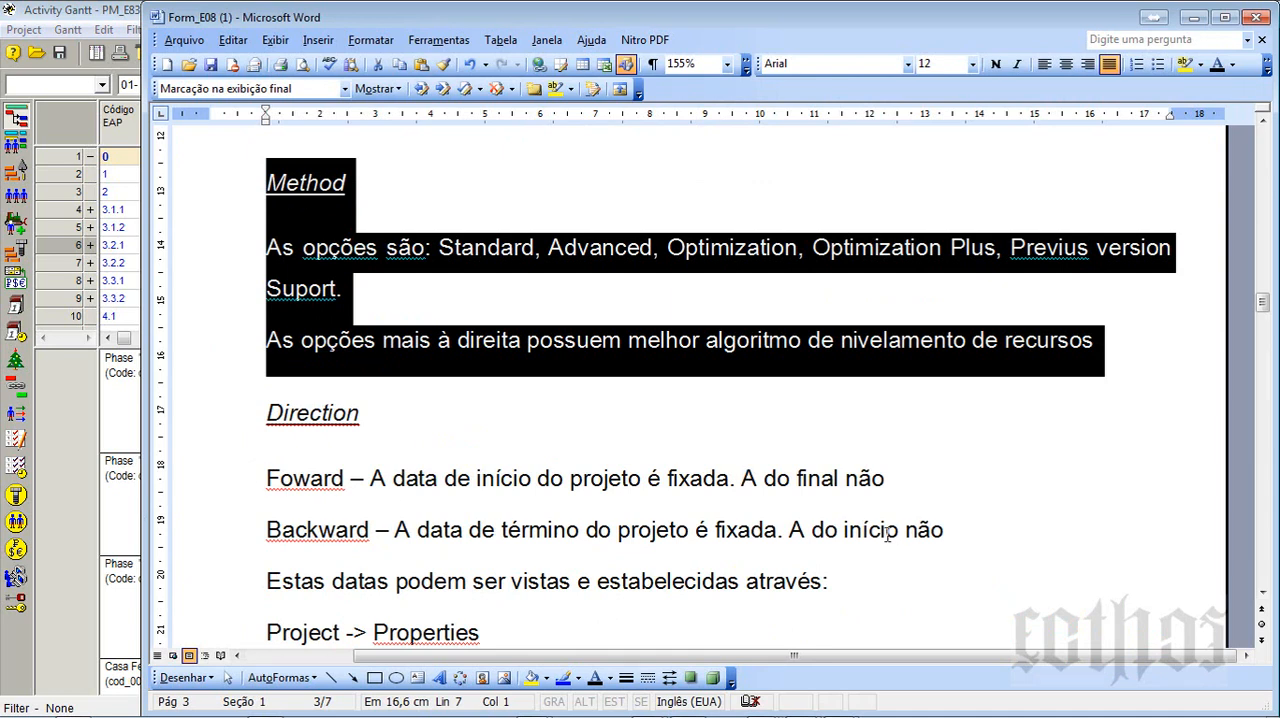
drag(1001, 528, 255, 415)
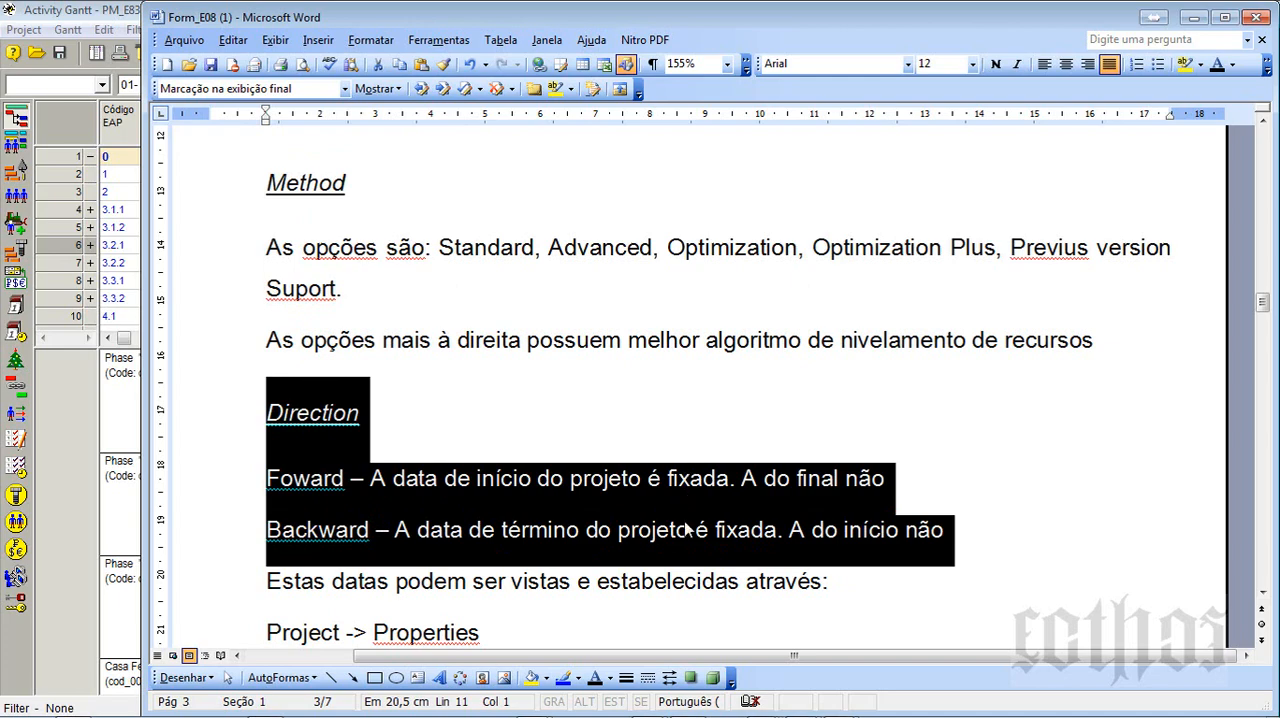
- Review the document's Project Properties dates, levelling button note and section on choosing resources to level, and return to the Activity Gantt
scroll(686, 520, down, 3)
scroll(686, 528, down, 9)
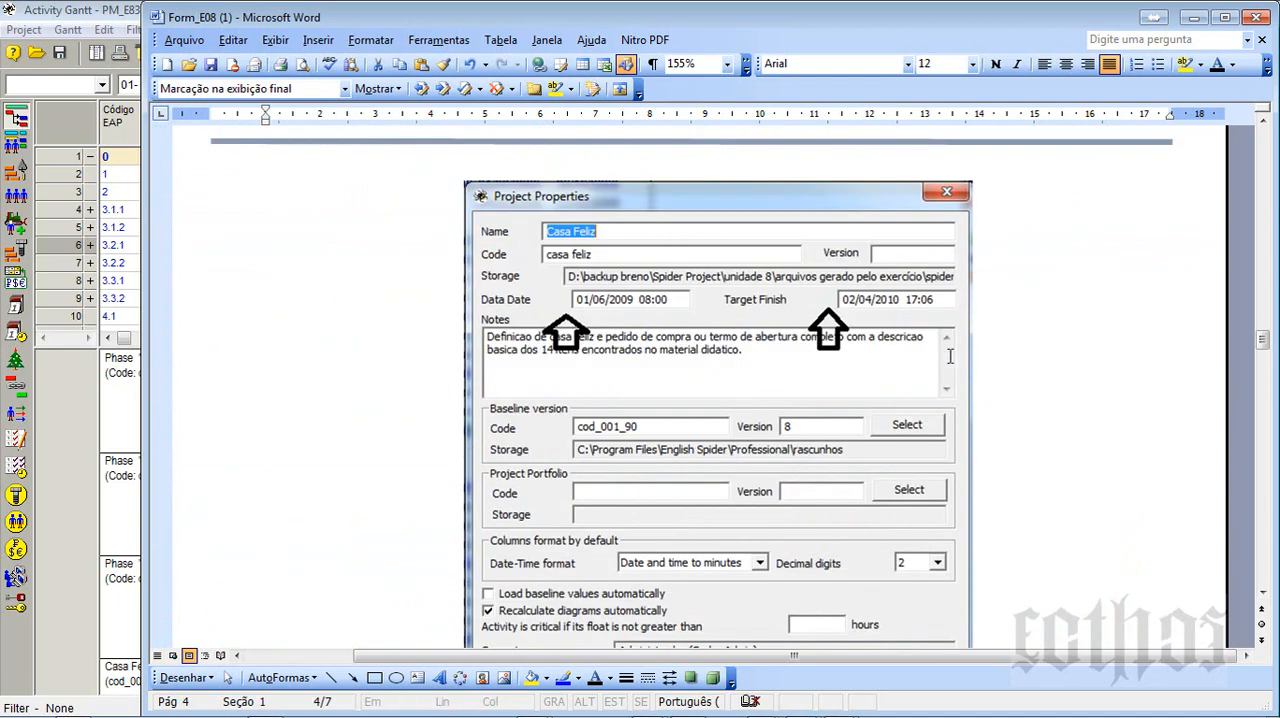
click(880, 300)
scroll(880, 300, down, 7)
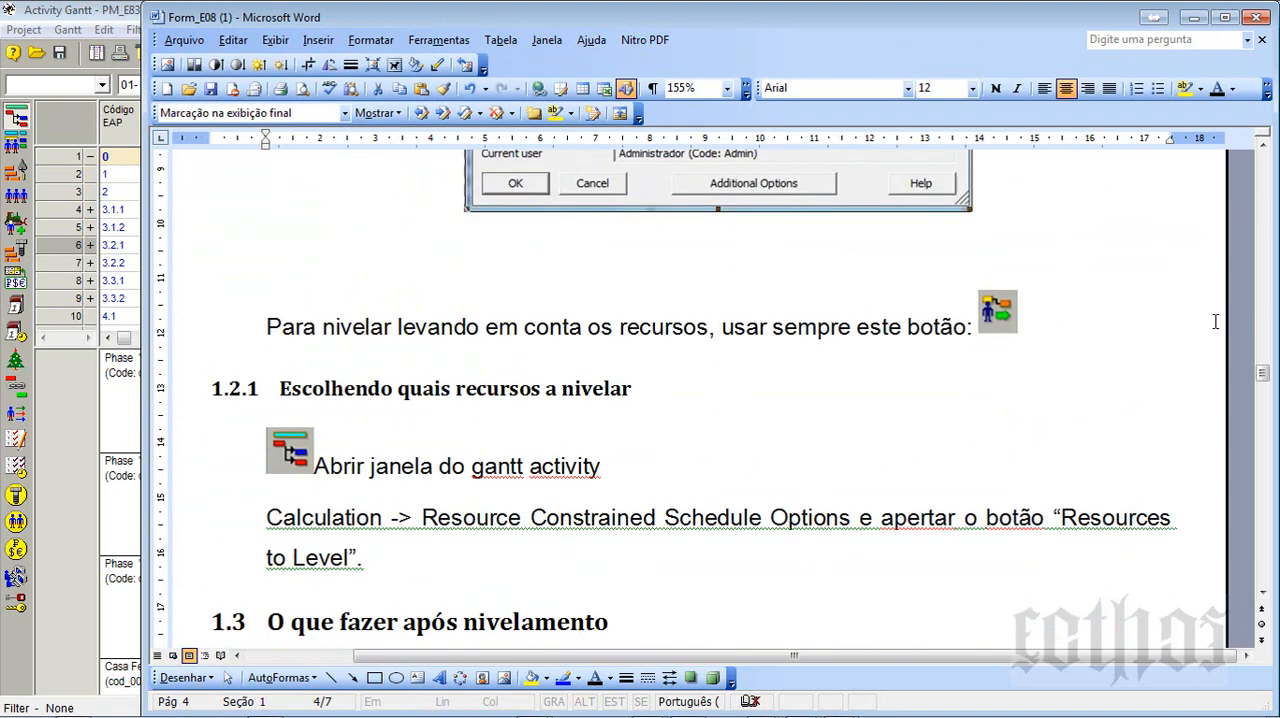
drag(1215, 321, 417, 274)
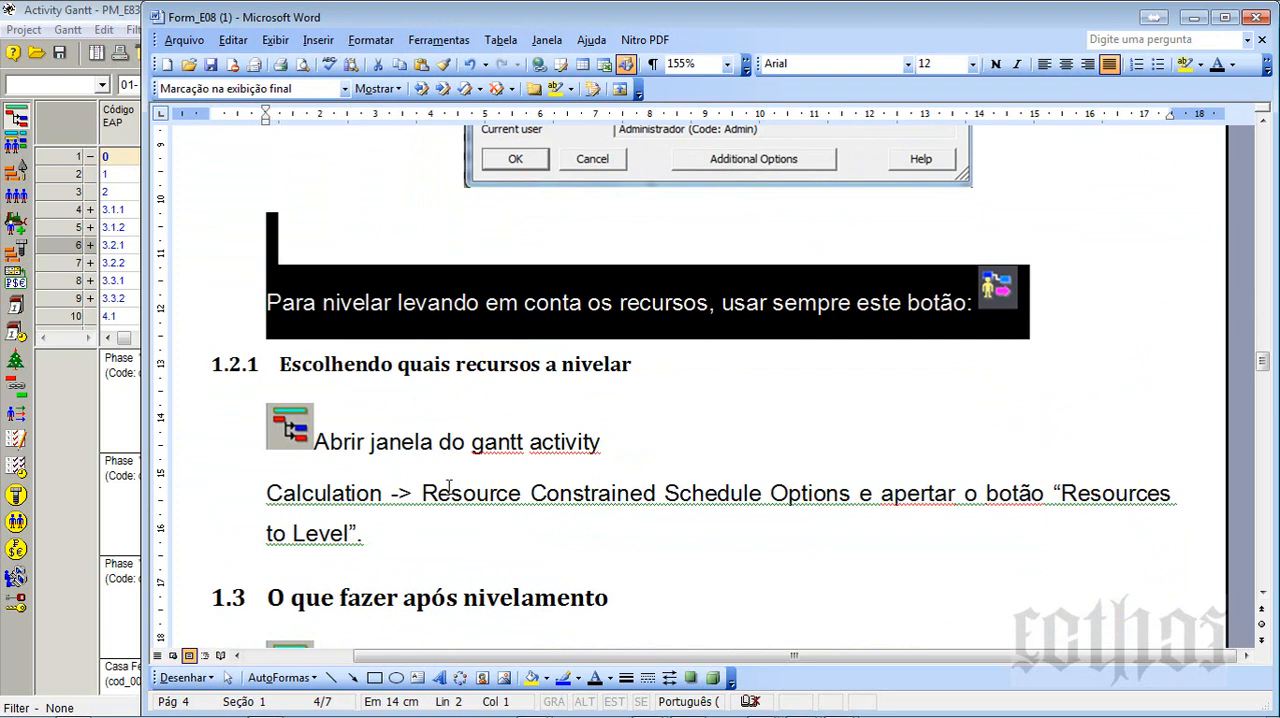
scroll(449, 487, down, 2)
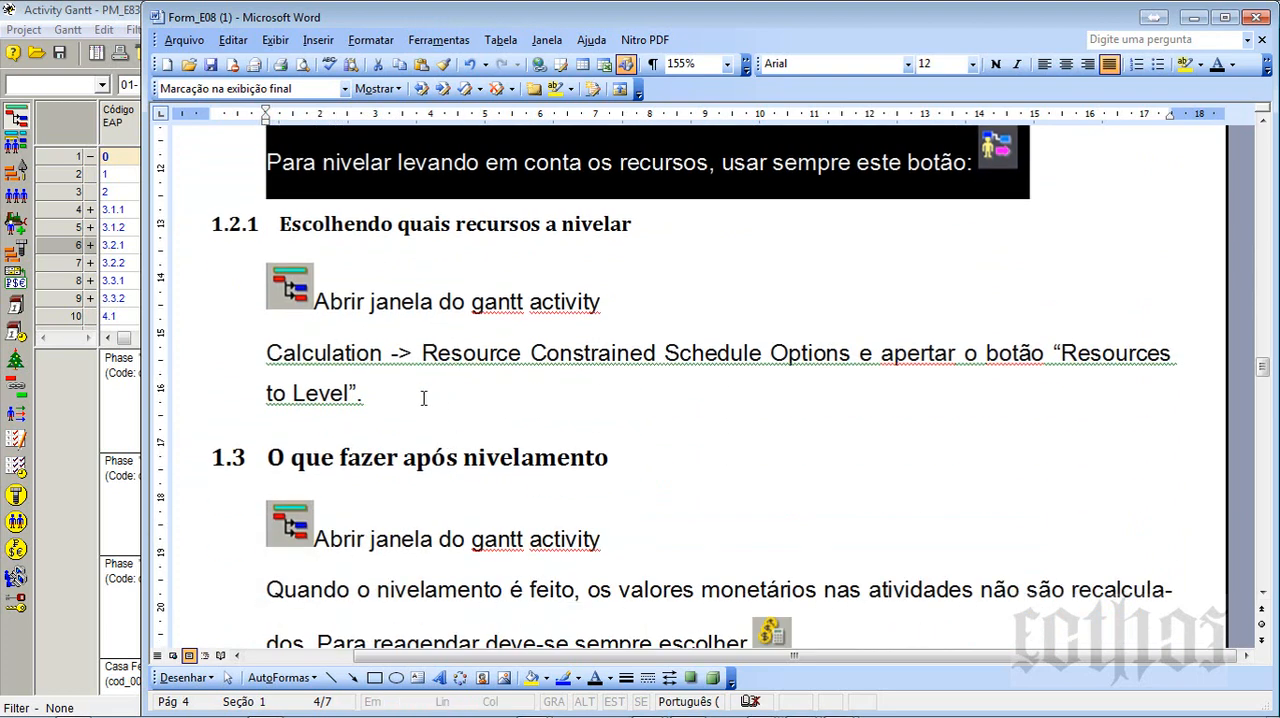
key(alt+Tab)
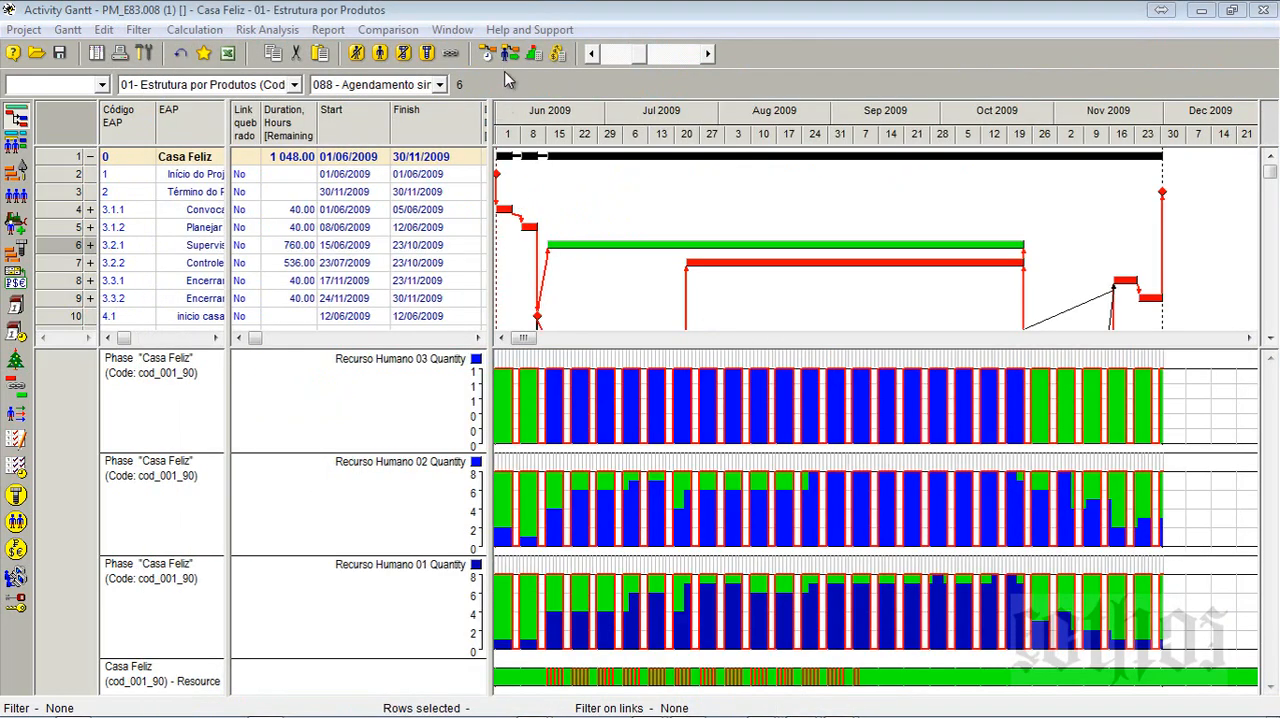
- In the resource constrained scheduling options, remove every resource except Equipamento de escavação 01 from the resources to be leveled
click(508, 57)
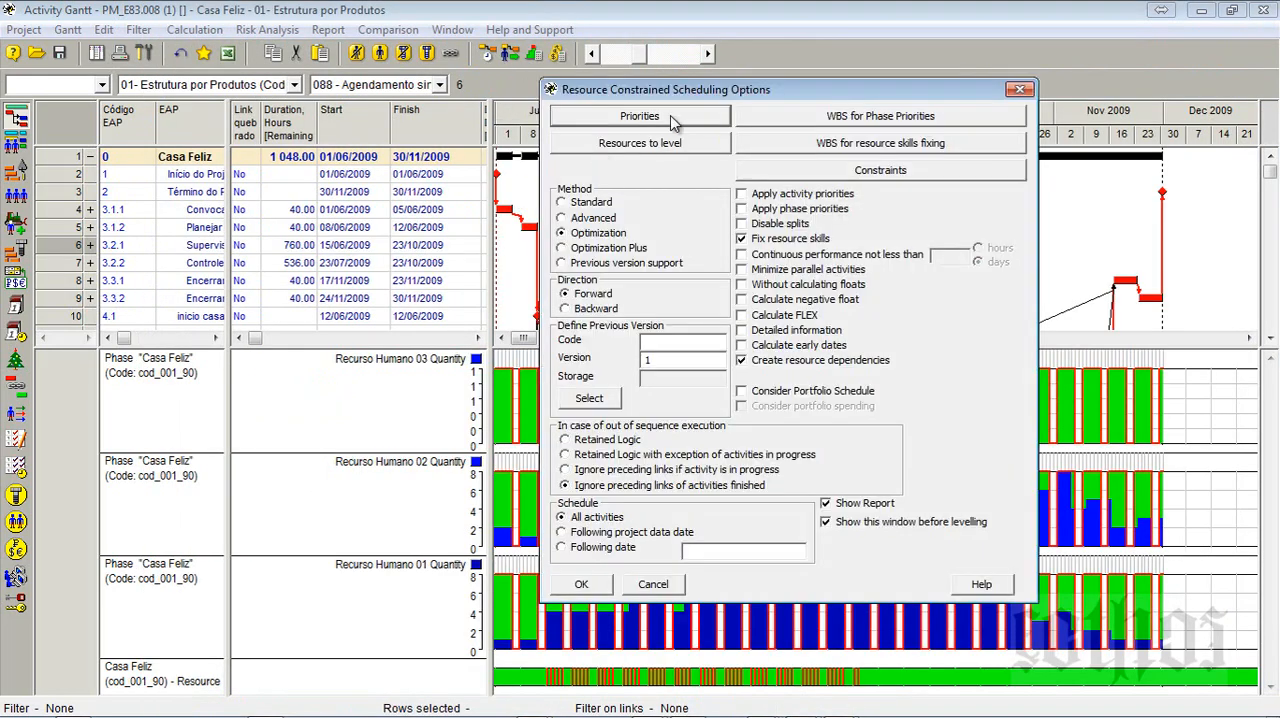
click(682, 146)
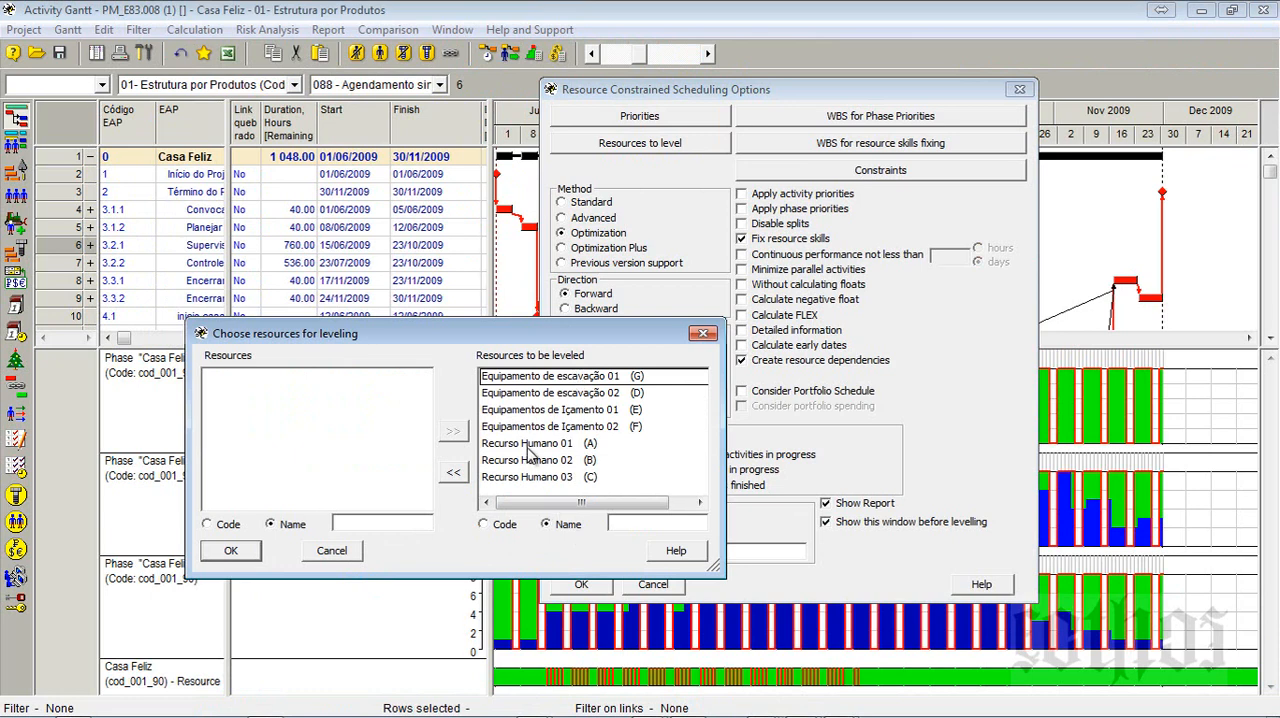
click(568, 378)
drag(560, 394, 560, 492)
click(459, 479)
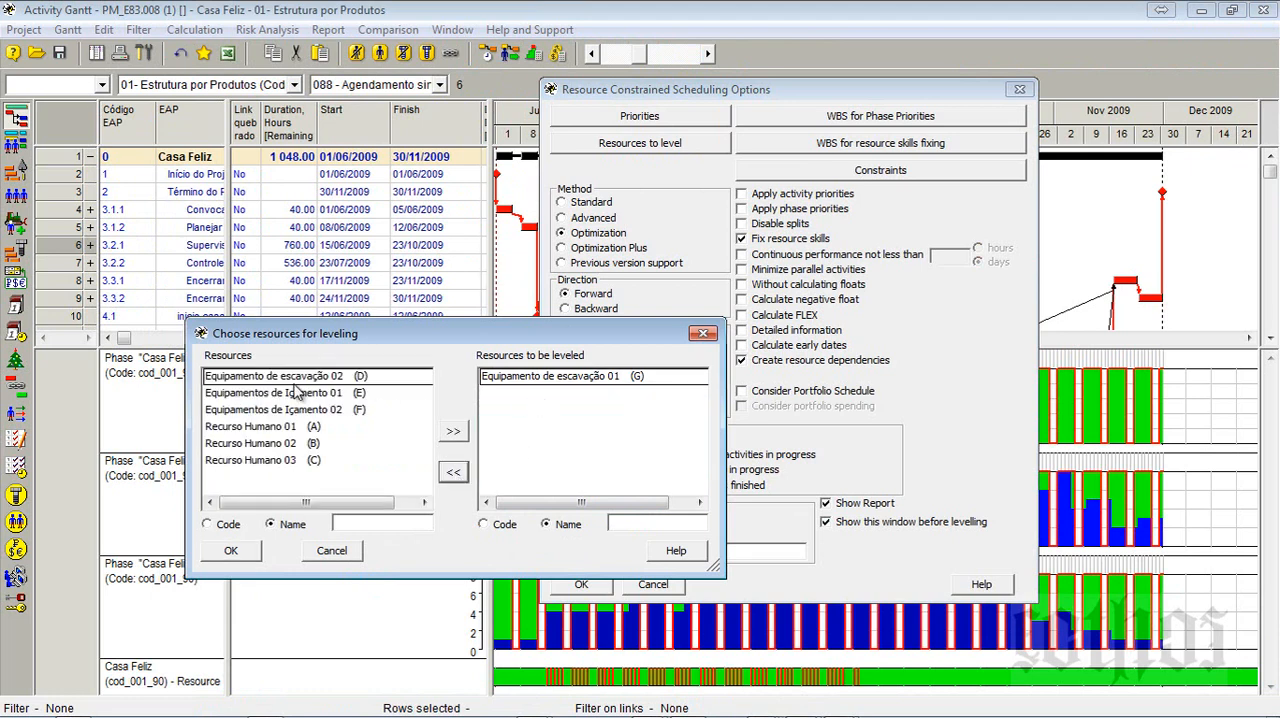
drag(298, 378, 293, 466)
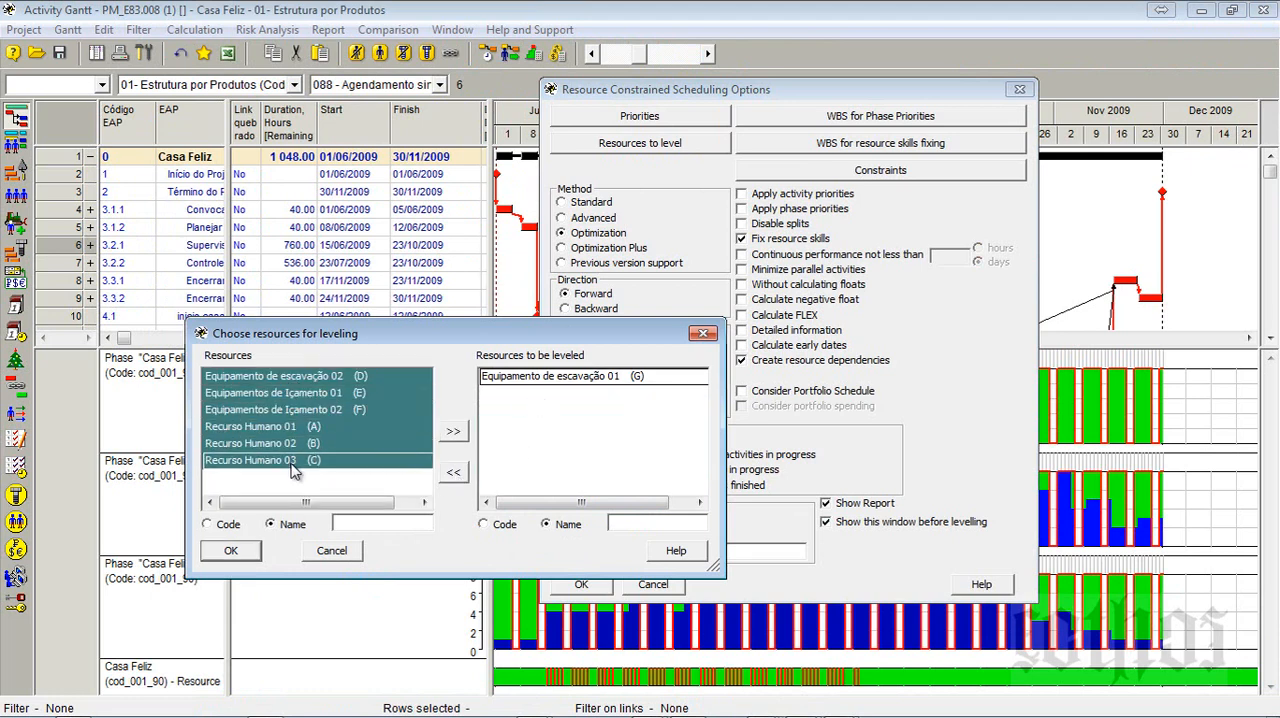
click(532, 380)
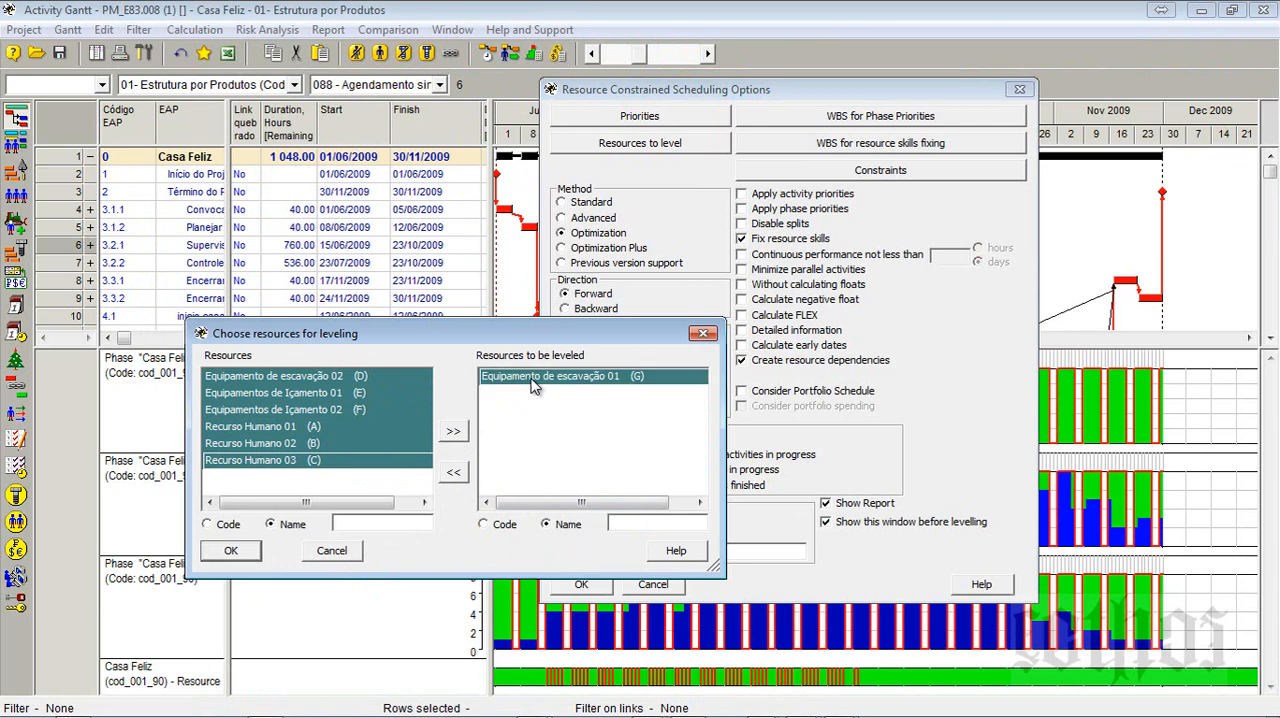
- Add Equipamento de escavação 02 to the resources to be leveled and accept the resource selection
click(370, 386)
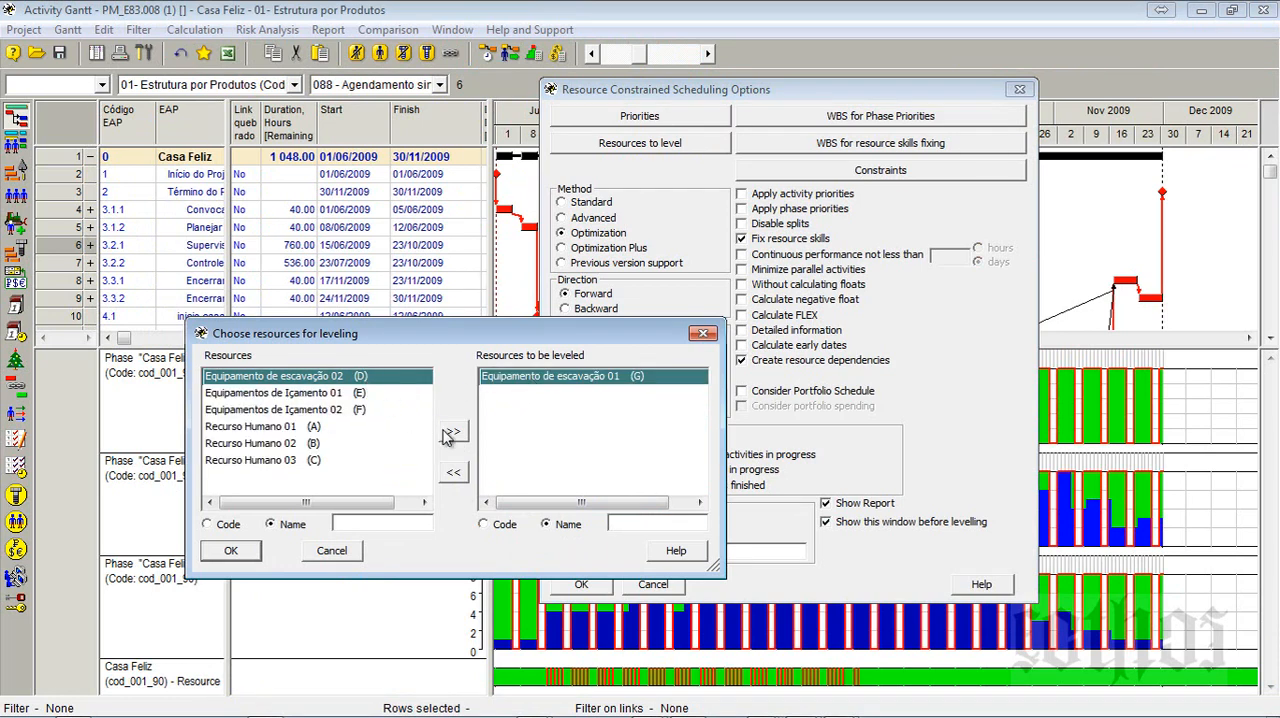
click(450, 436)
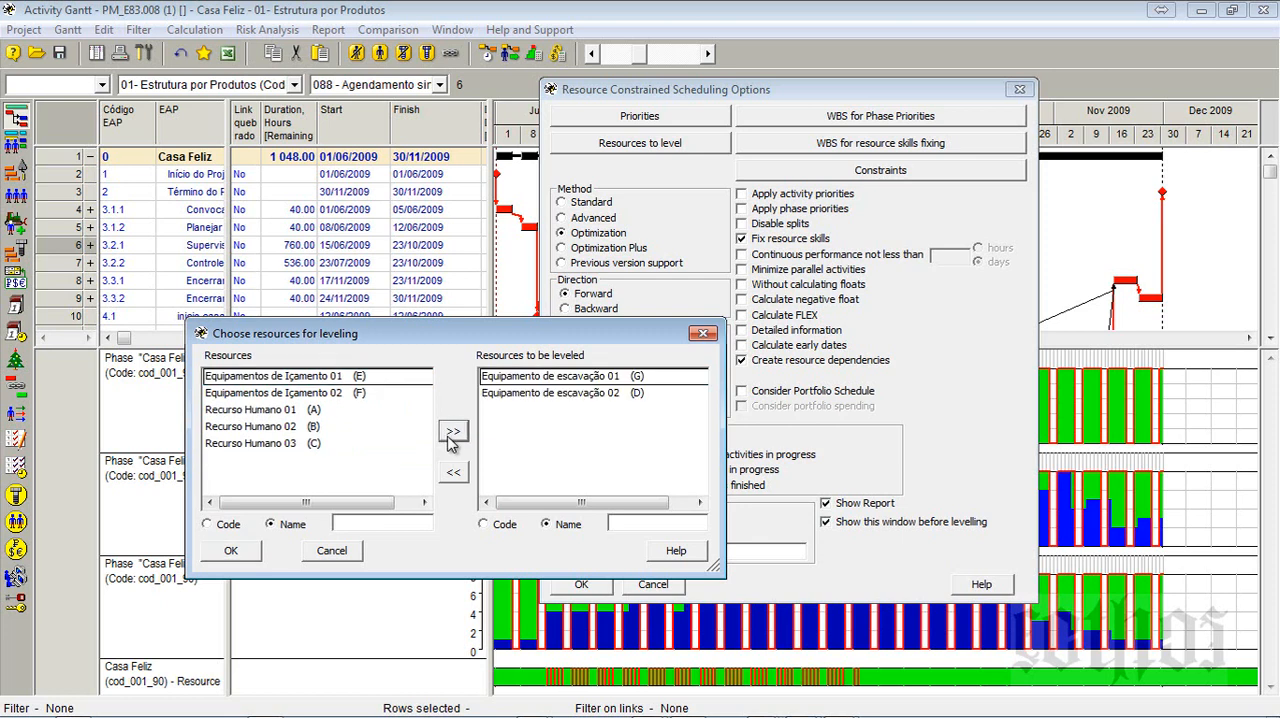
click(556, 378)
shift+click(552, 397)
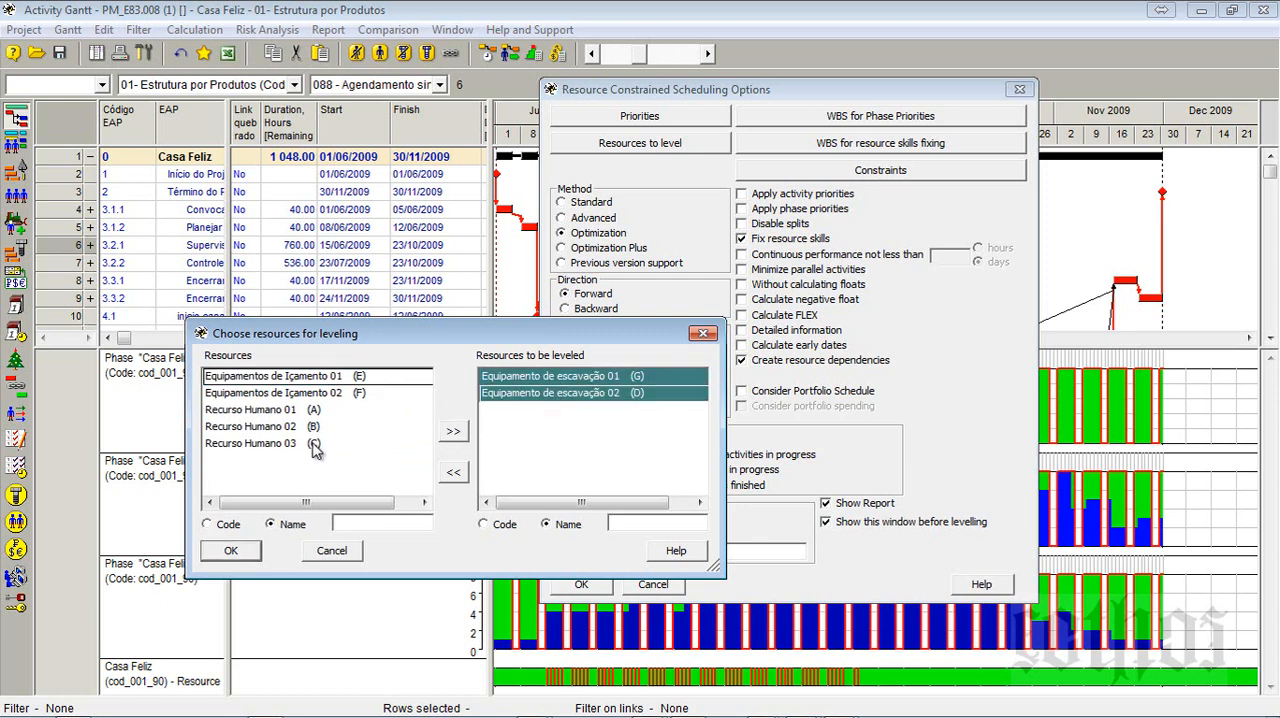
drag(311, 443, 250, 385)
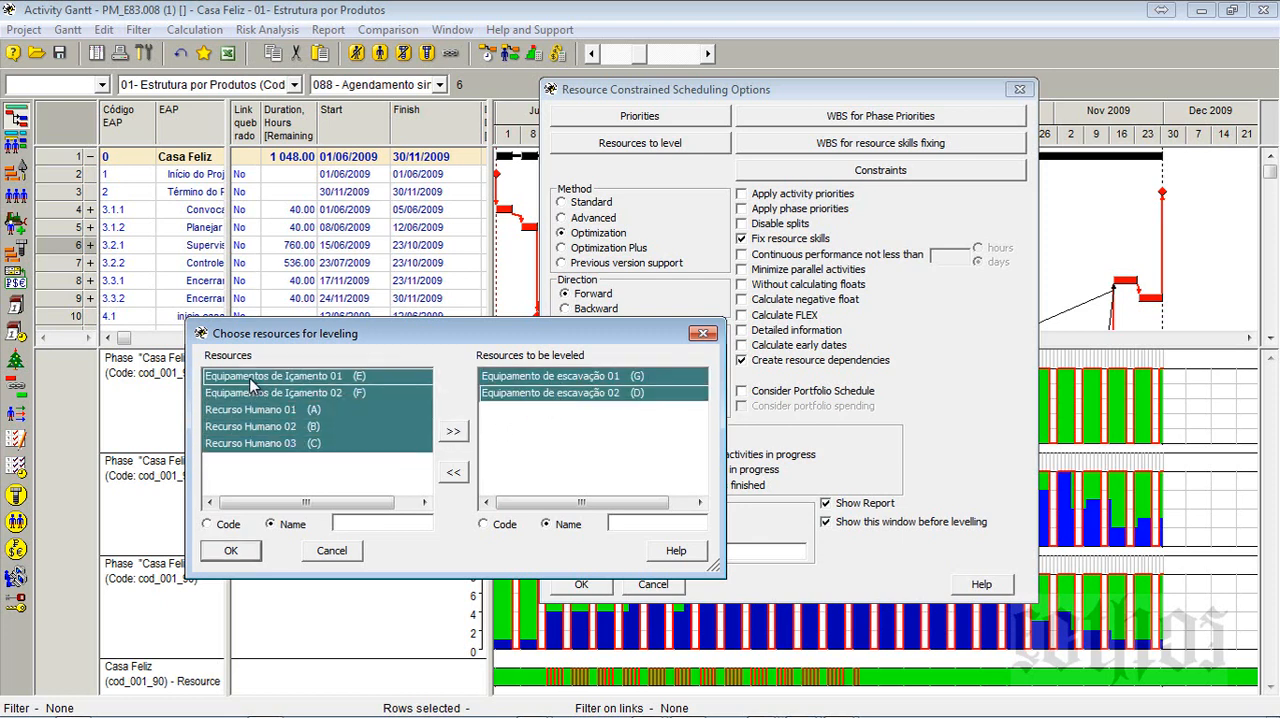
click(222, 554)
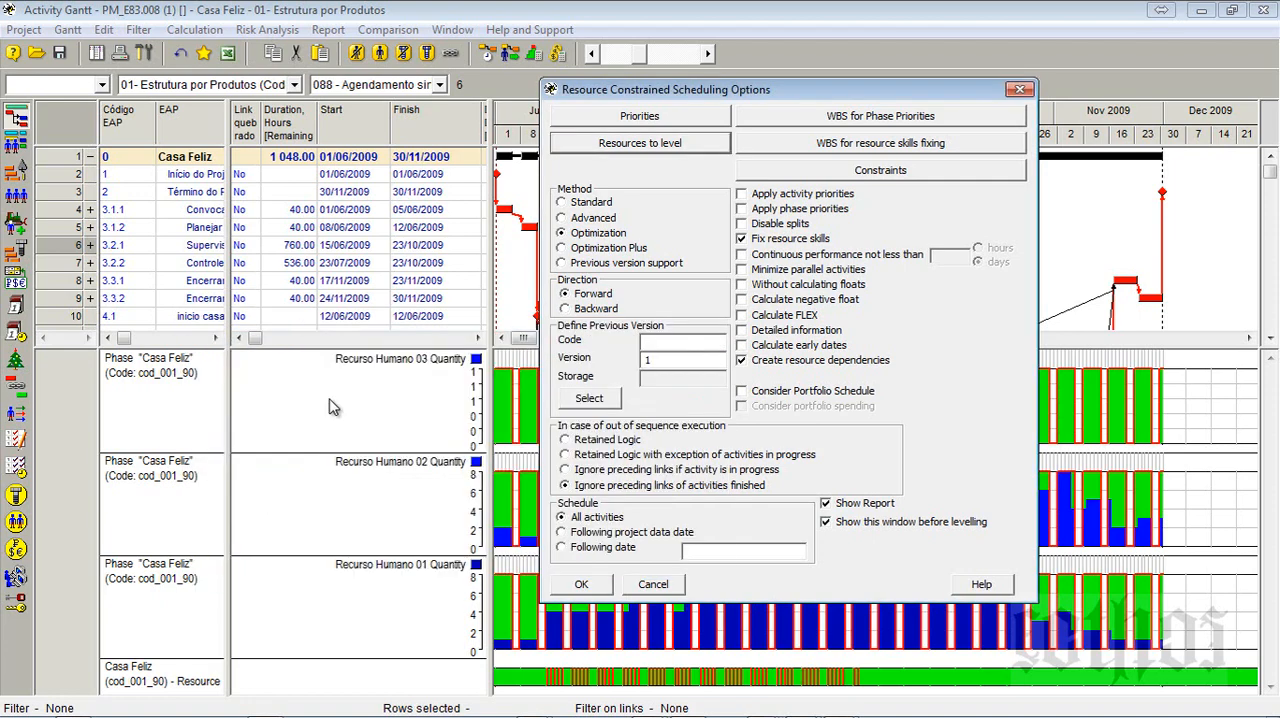
- Run the Optimization levelling twice for the two excavation equipment resources, closing the scheduling report each time
click(583, 585)
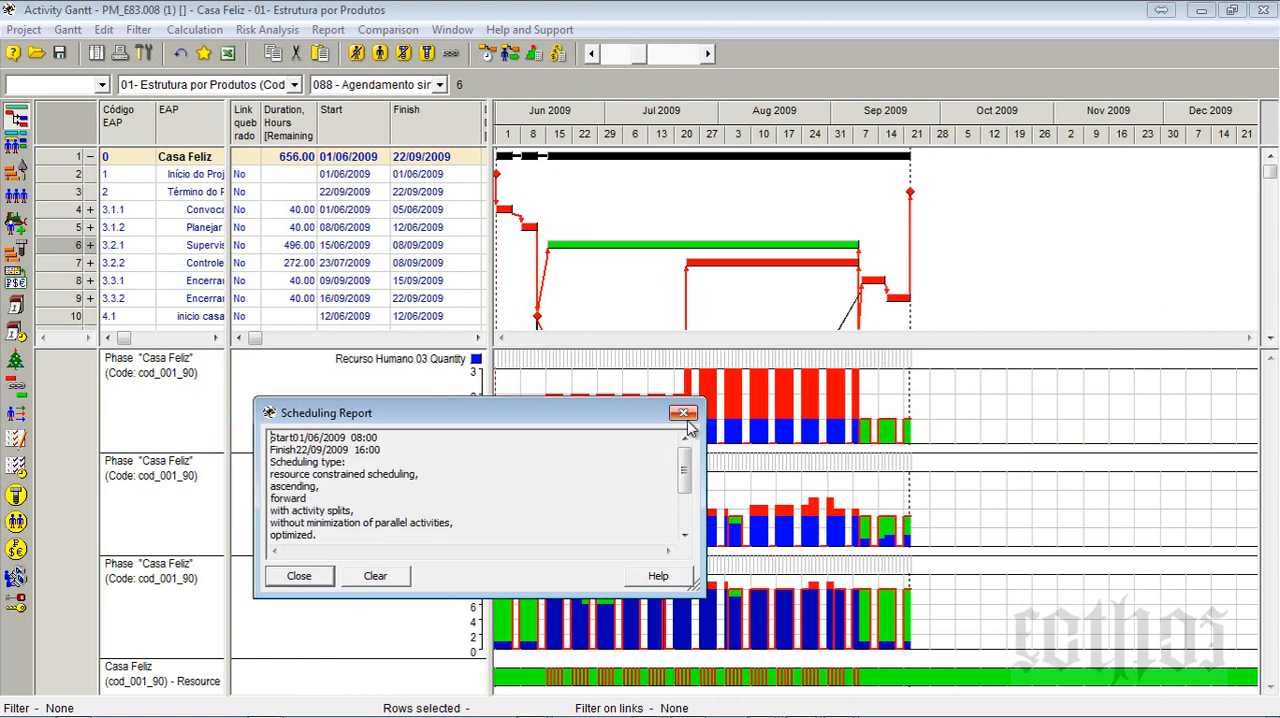
key(Escape)
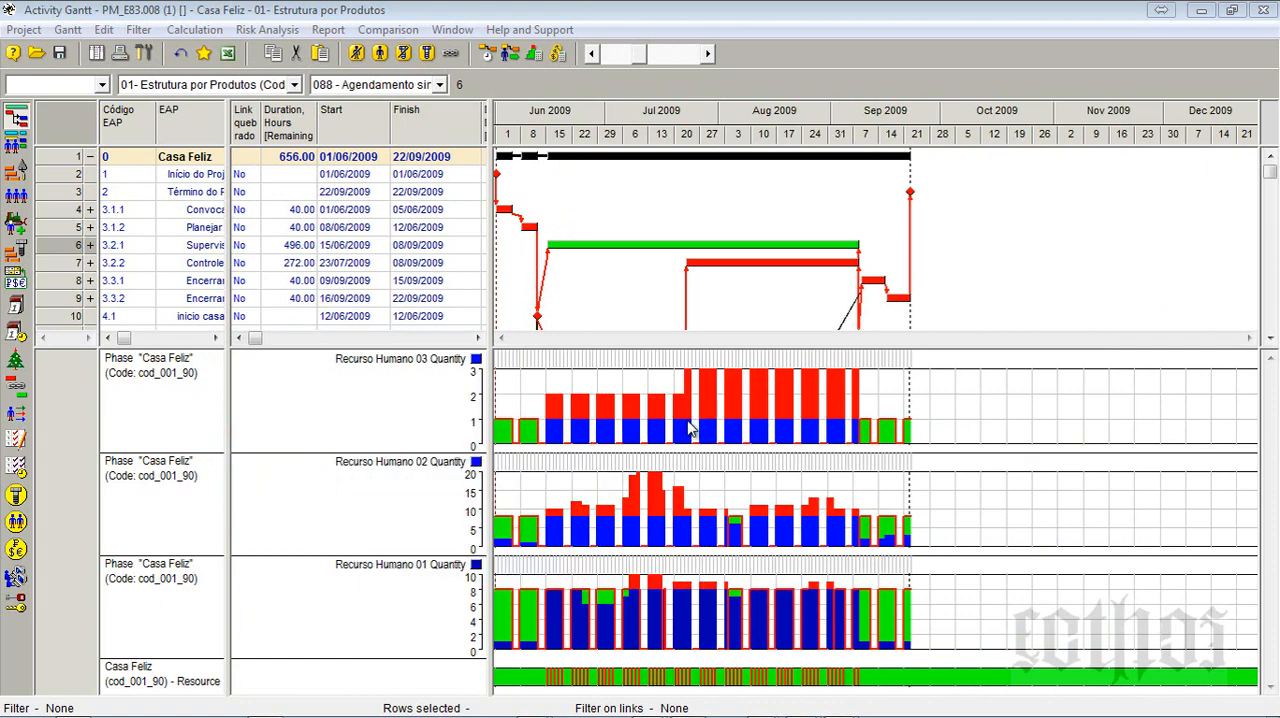
click(512, 54)
click(581, 584)
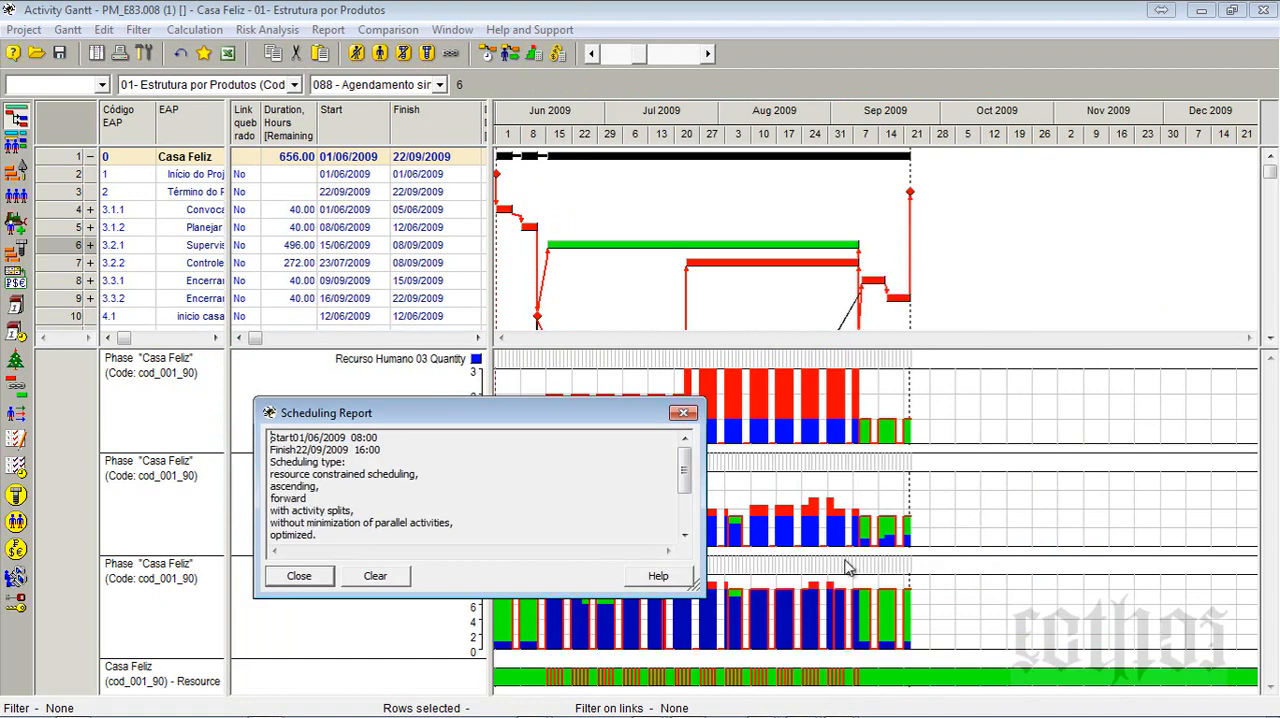
click(300, 576)
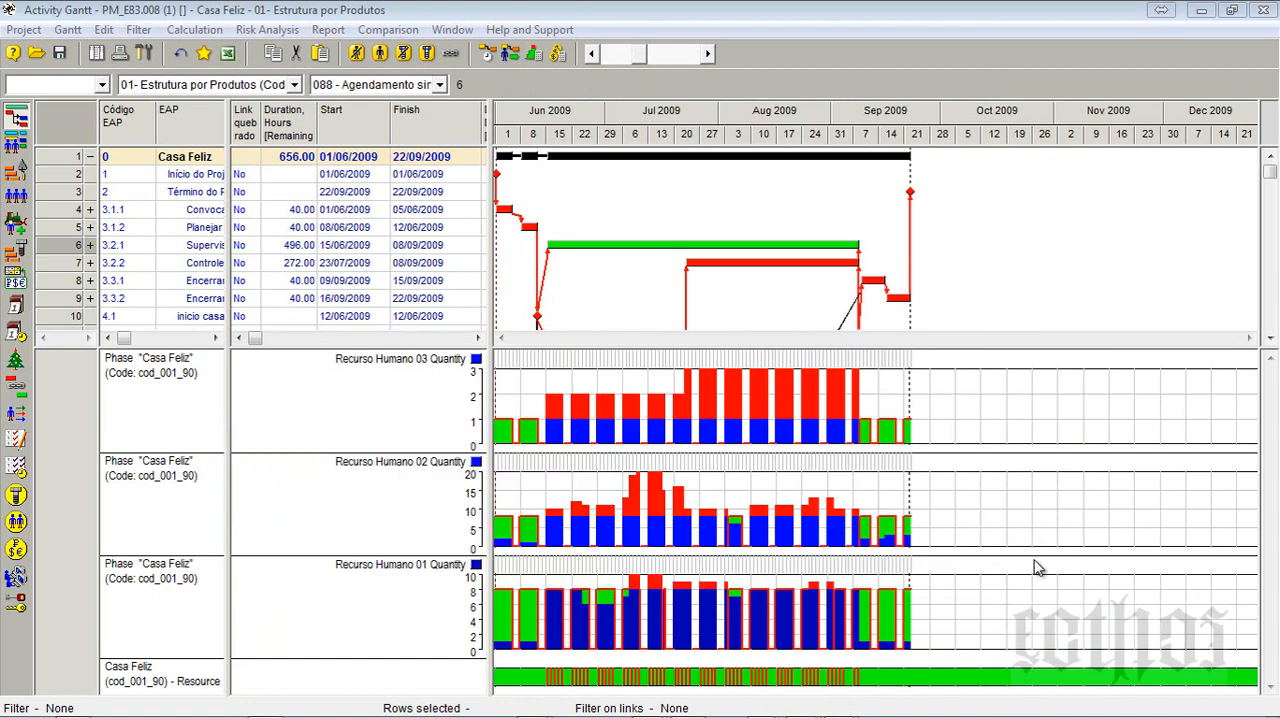
- Replace the resources to be leveled with Recurso Humano 01 and 02, rerun the Optimization levelling and close the report
click(510, 53)
click(688, 149)
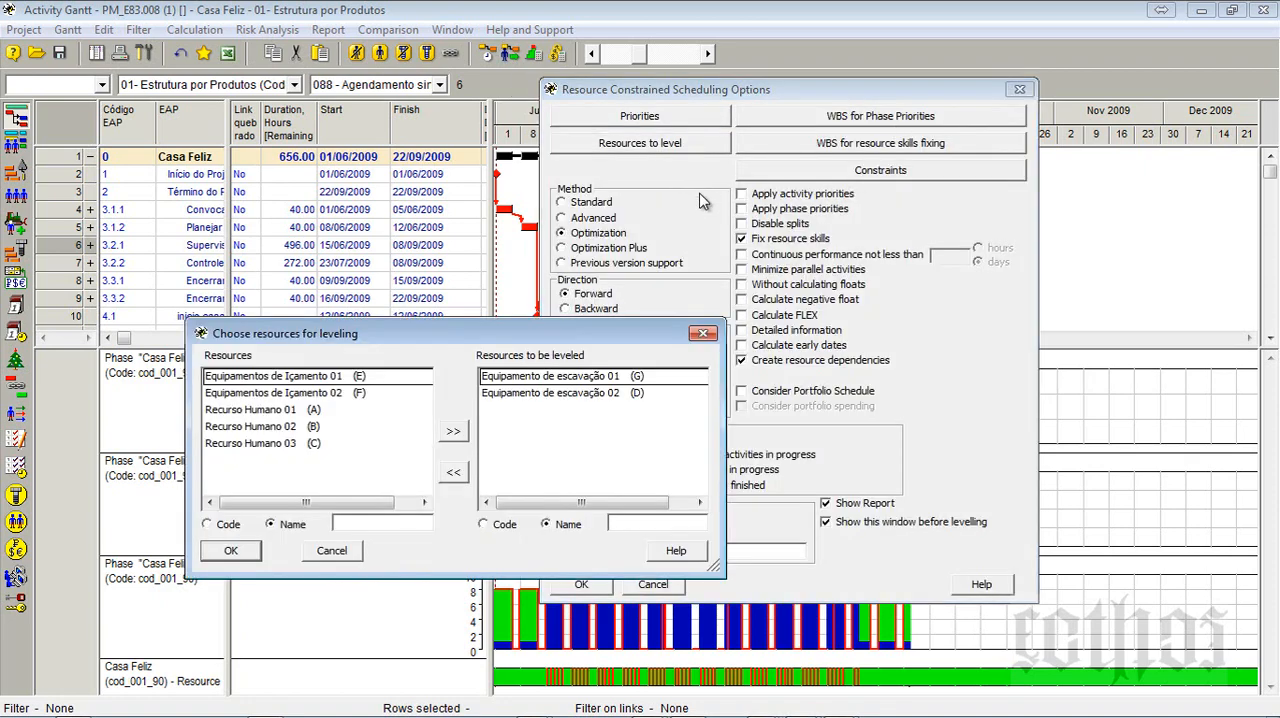
shift+click(574, 390)
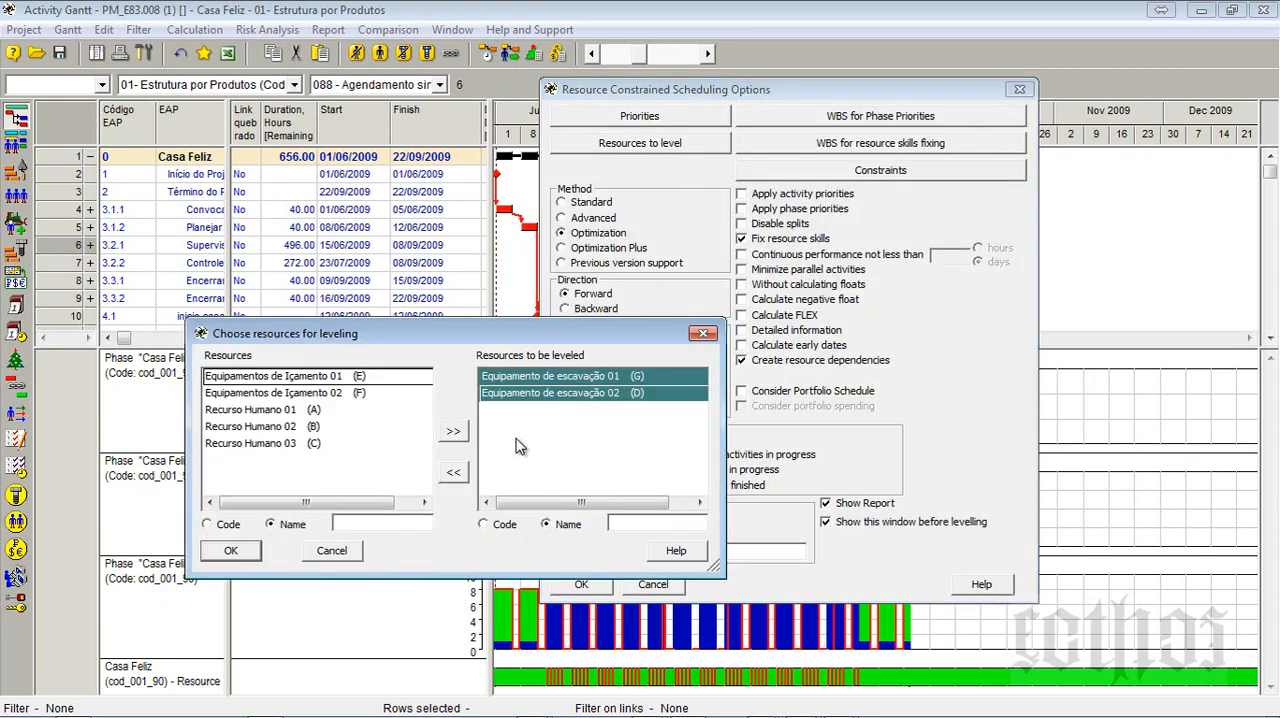
click(453, 471)
click(289, 445)
shift+click(289, 460)
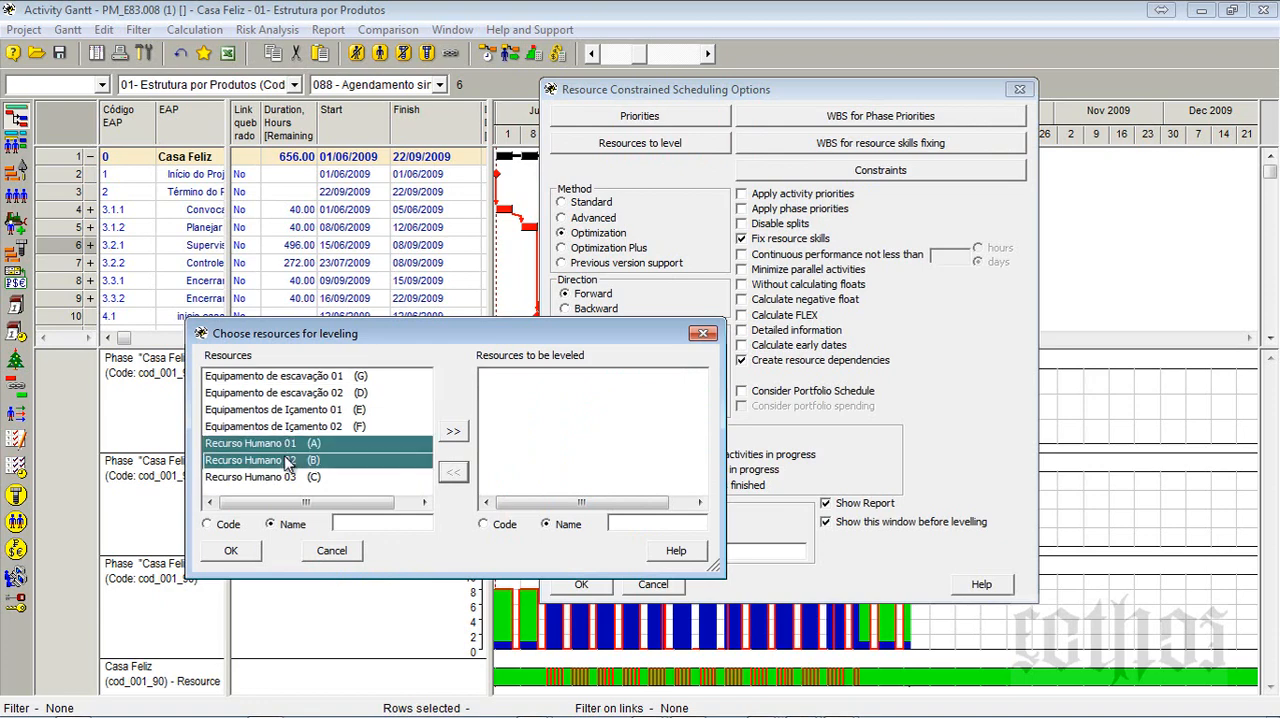
click(453, 431)
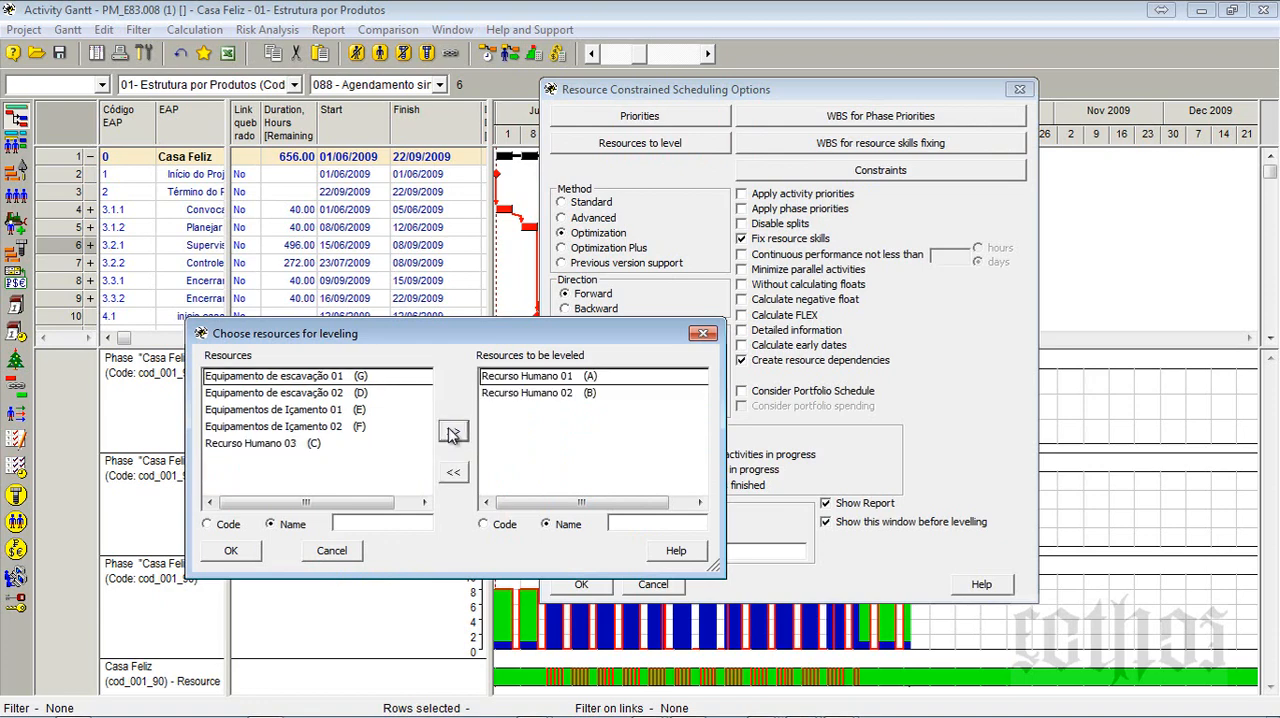
click(250, 556)
click(586, 590)
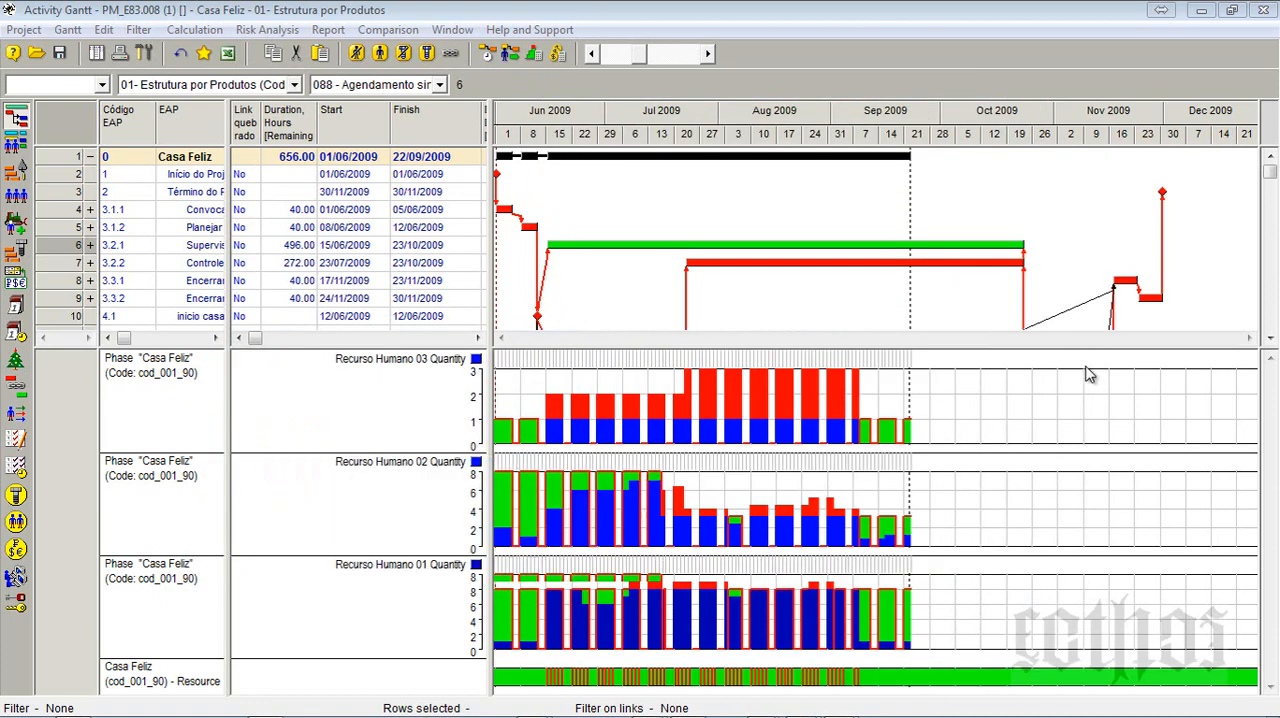
click(684, 414)
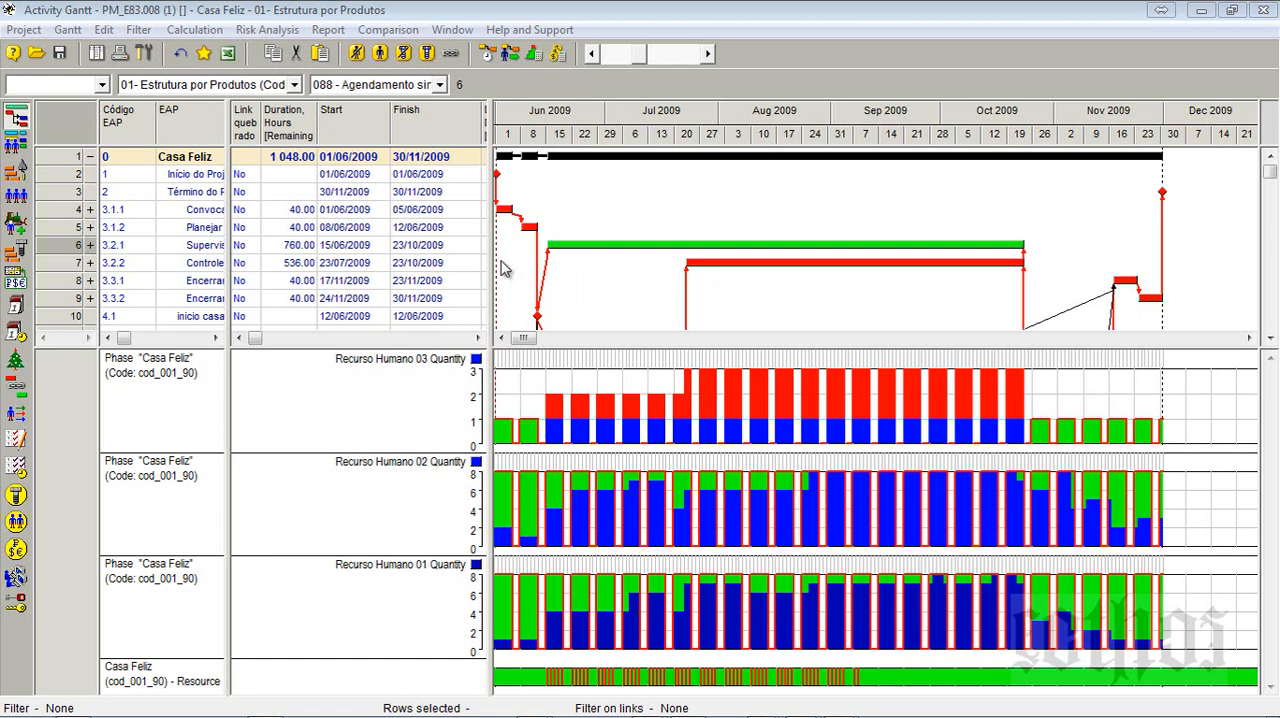
- Add Recurso Humano 03 to the resources to be leveled, rerun the Optimization levelling and close the scheduling report
click(510, 58)
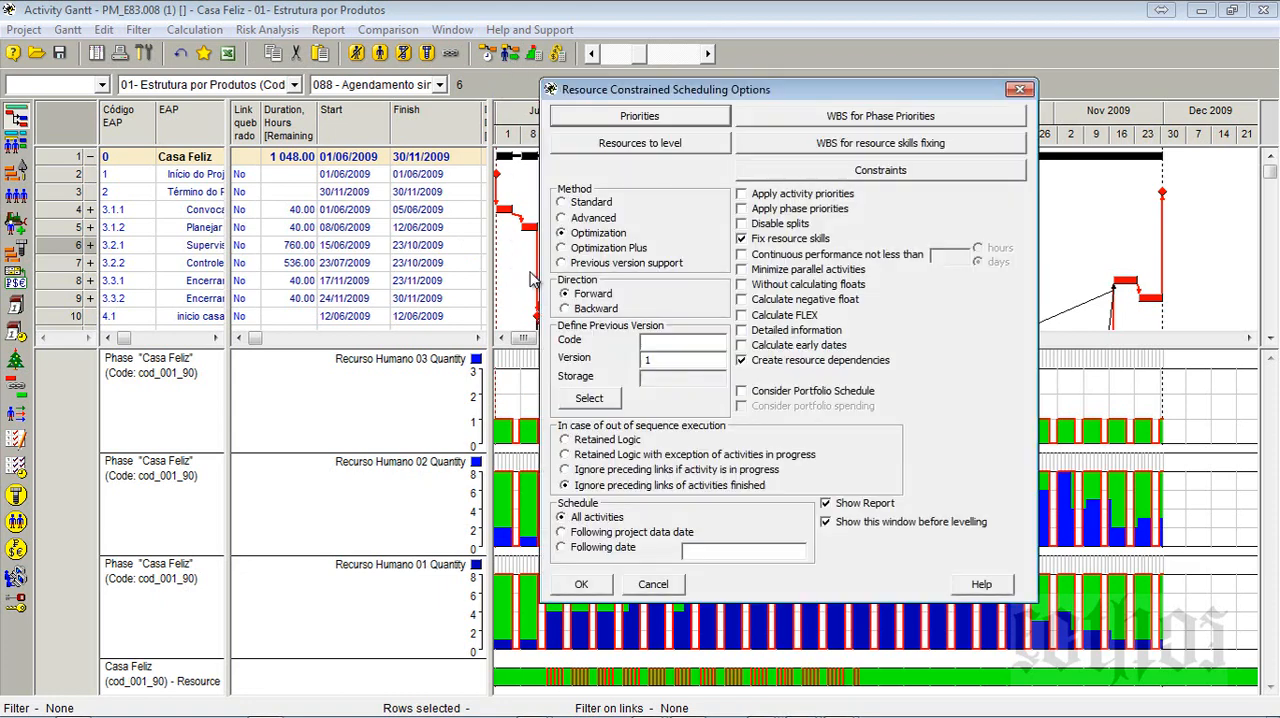
click(652, 146)
click(310, 443)
click(453, 430)
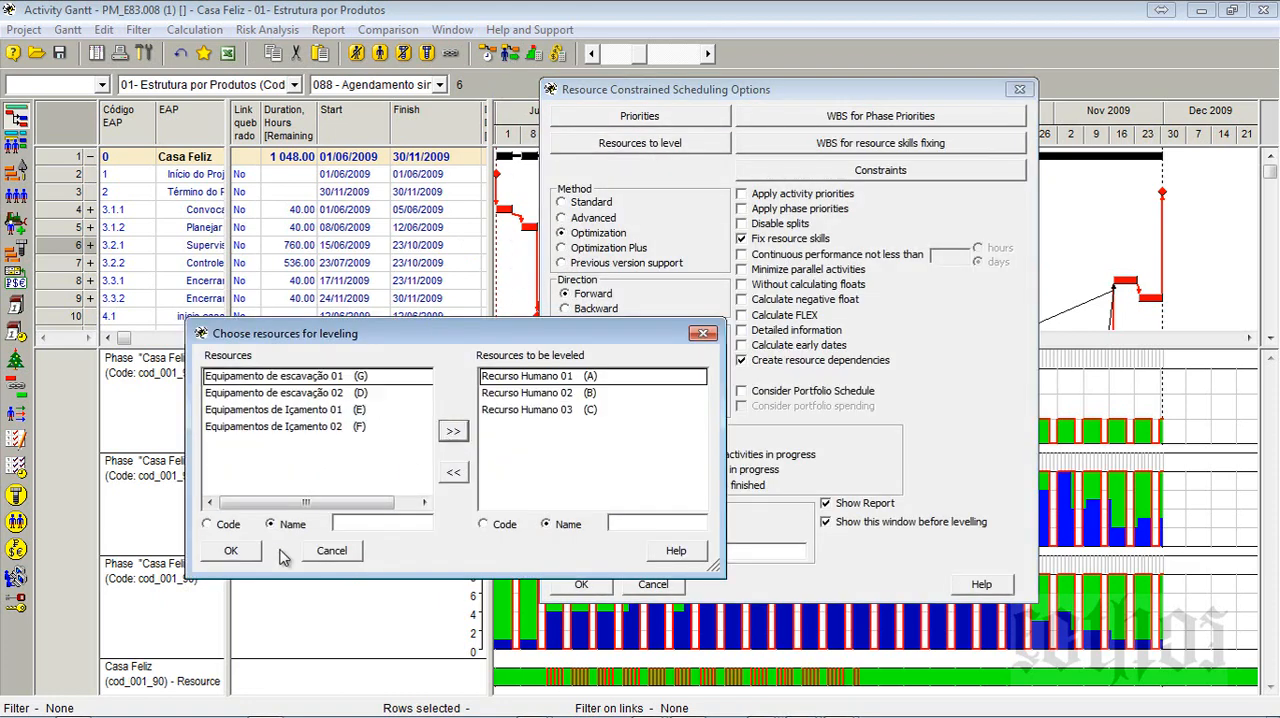
click(250, 554)
click(552, 584)
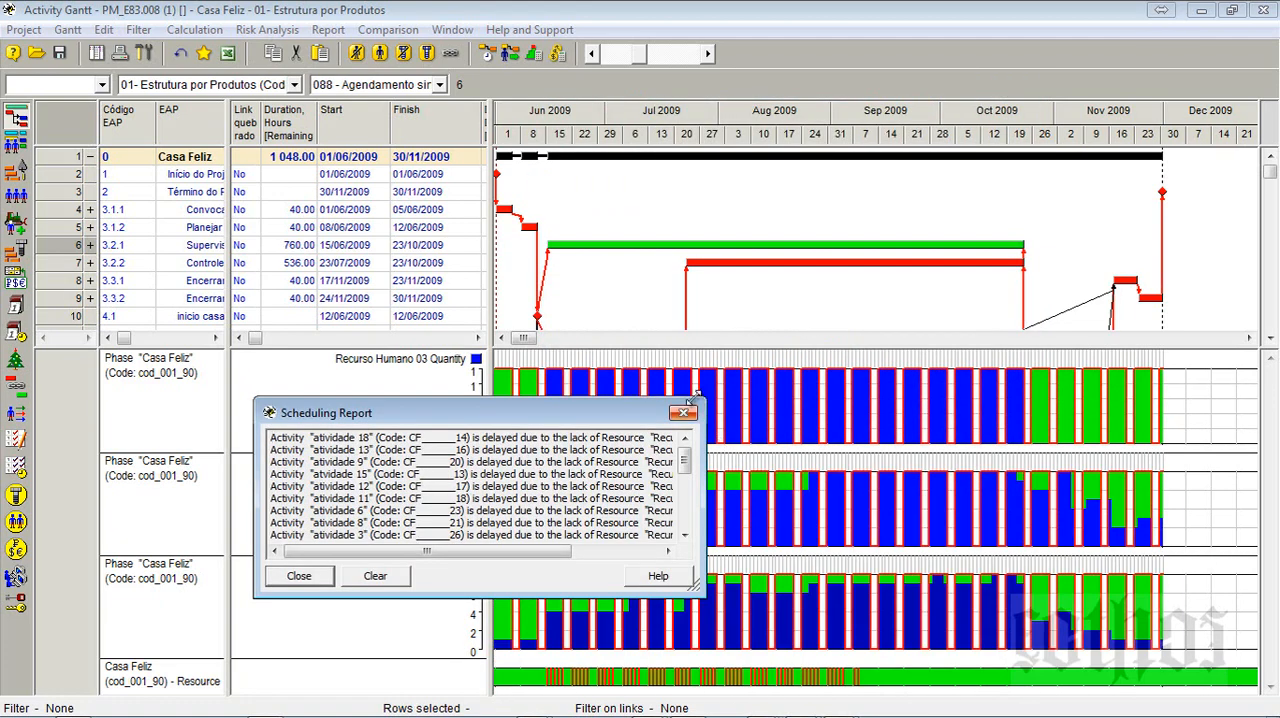
click(684, 412)
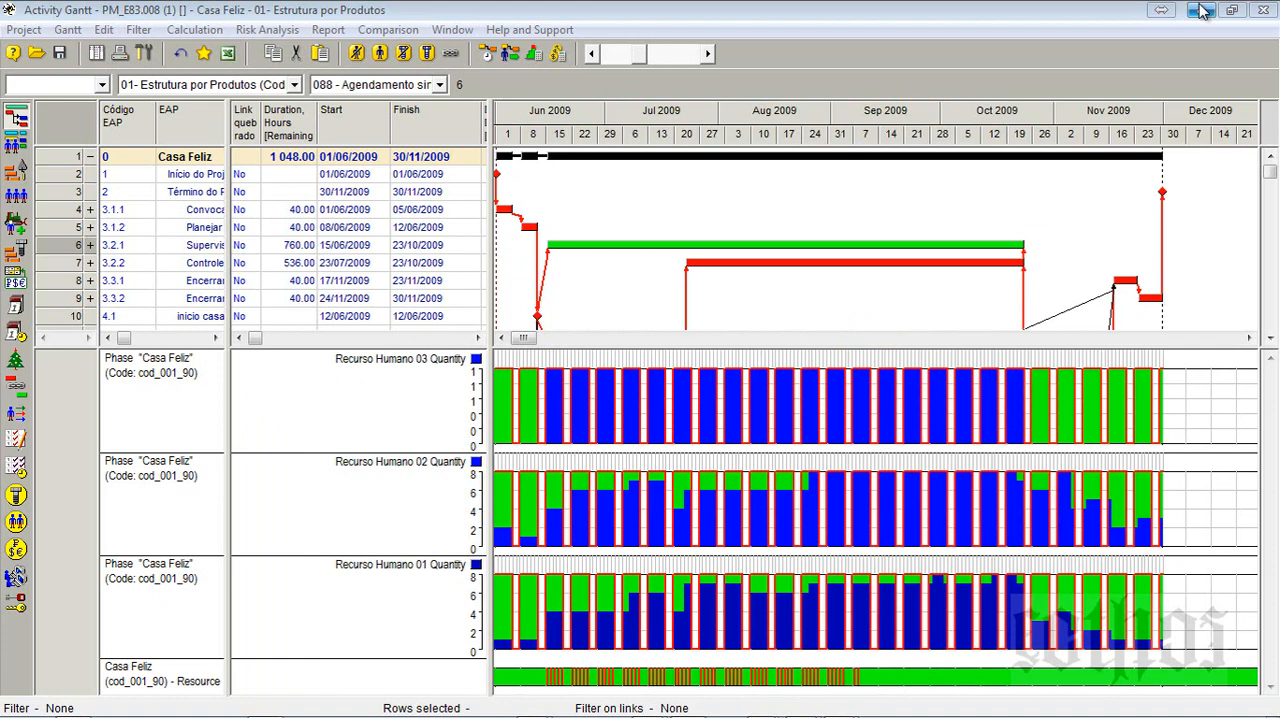
- Switch to the Form_E08 document in Word and highlight the text of section 1.3, O que fazer após nivelamento
key(alt+Tab)
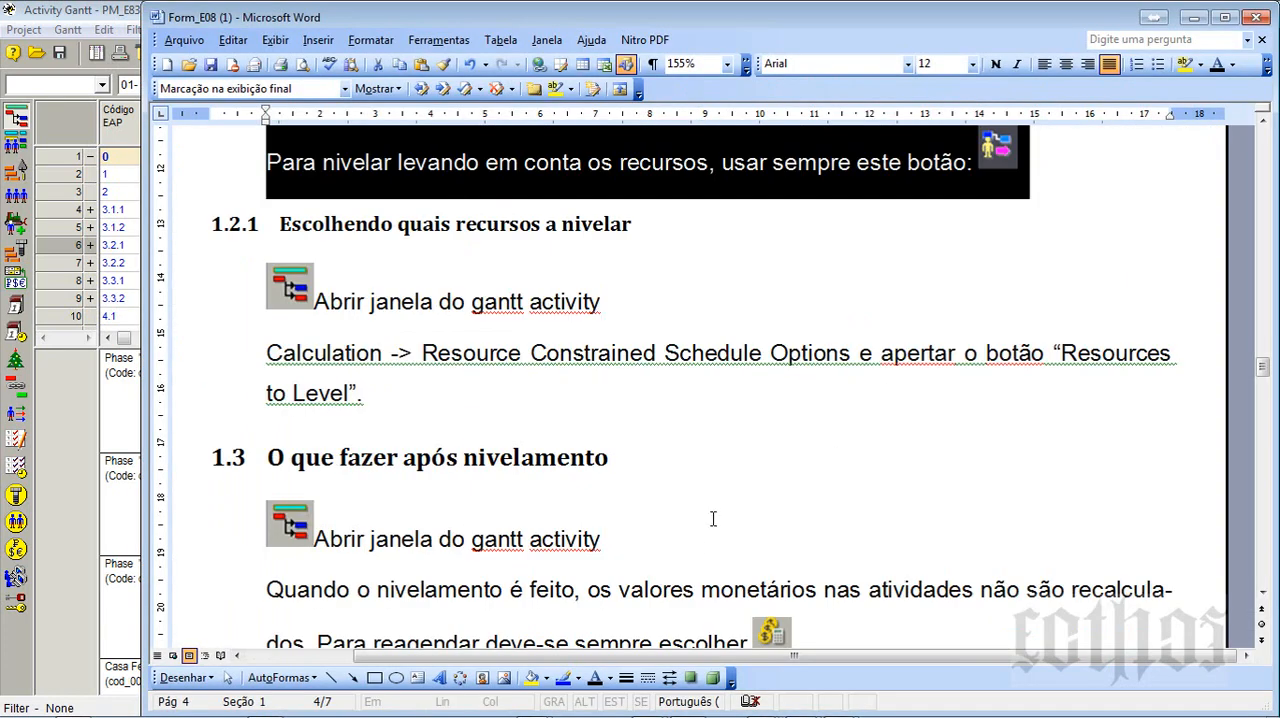
click(726, 490)
scroll(726, 490, down, 2)
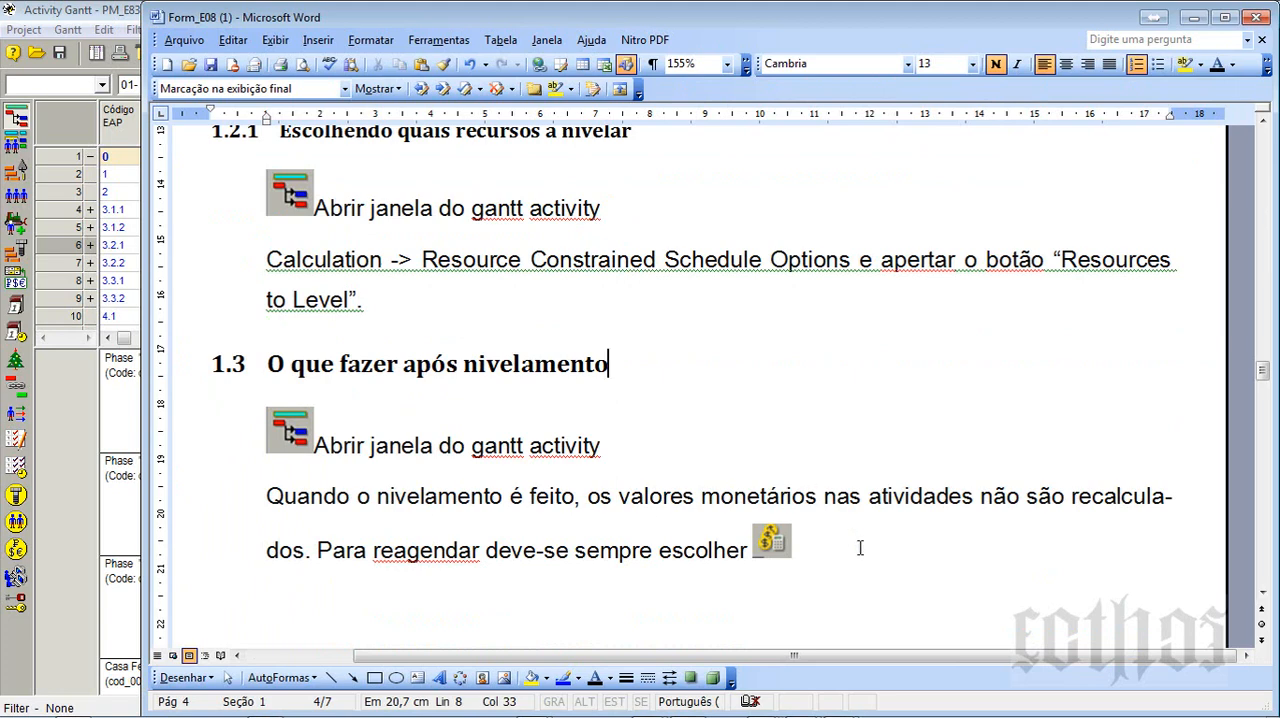
drag(860, 557, 204, 475)
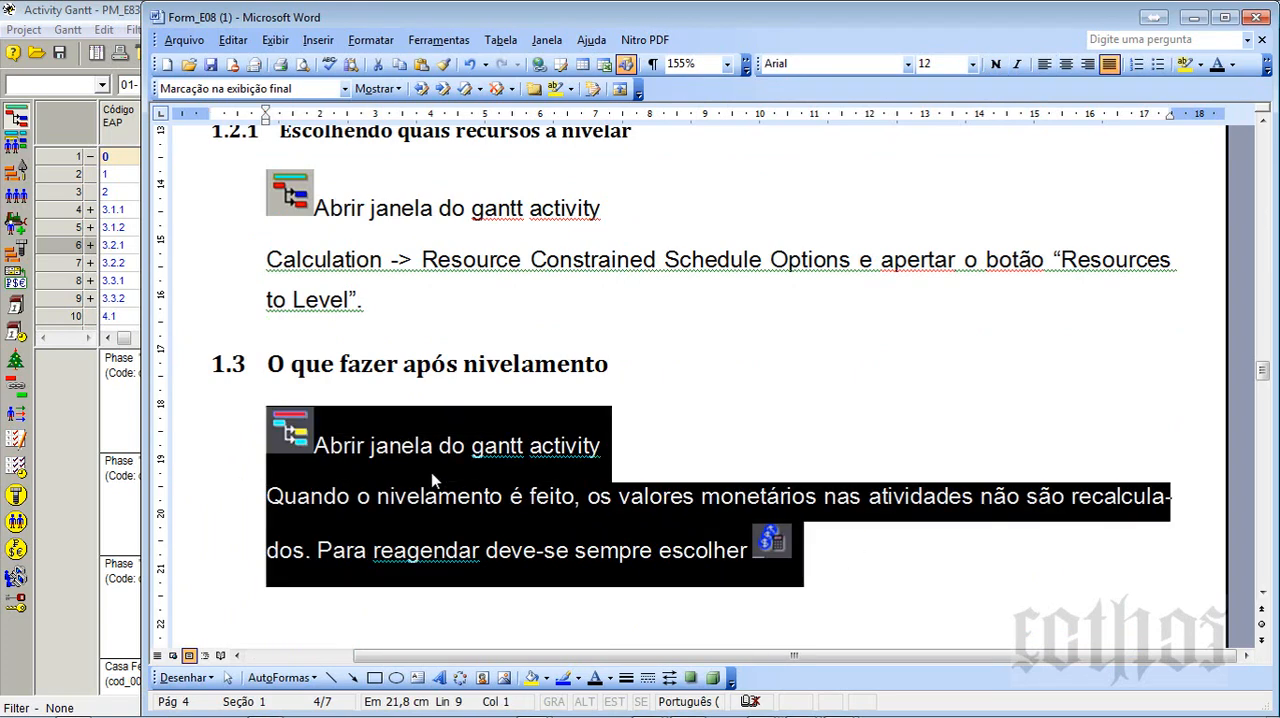
- Switch back to the Casa Feliz Activity Gantt, run the Cost and Material Calculation with the existing options and close its report
key(alt+Tab)
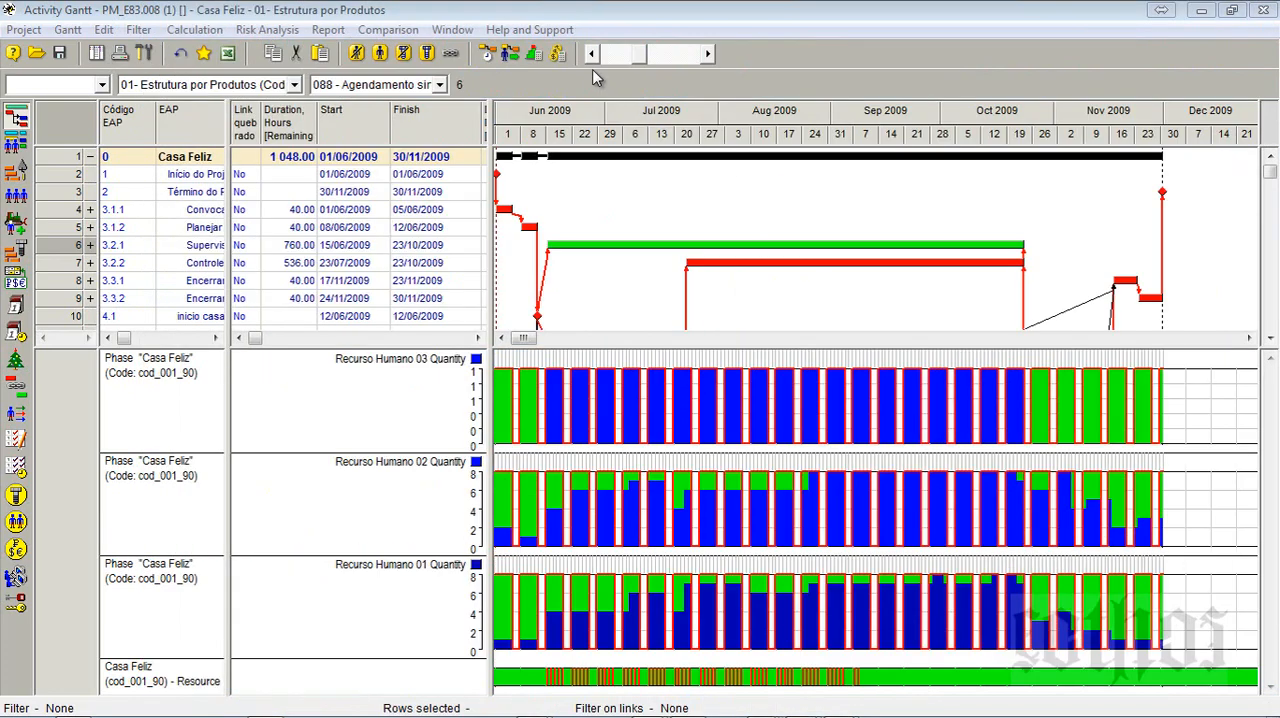
click(558, 54)
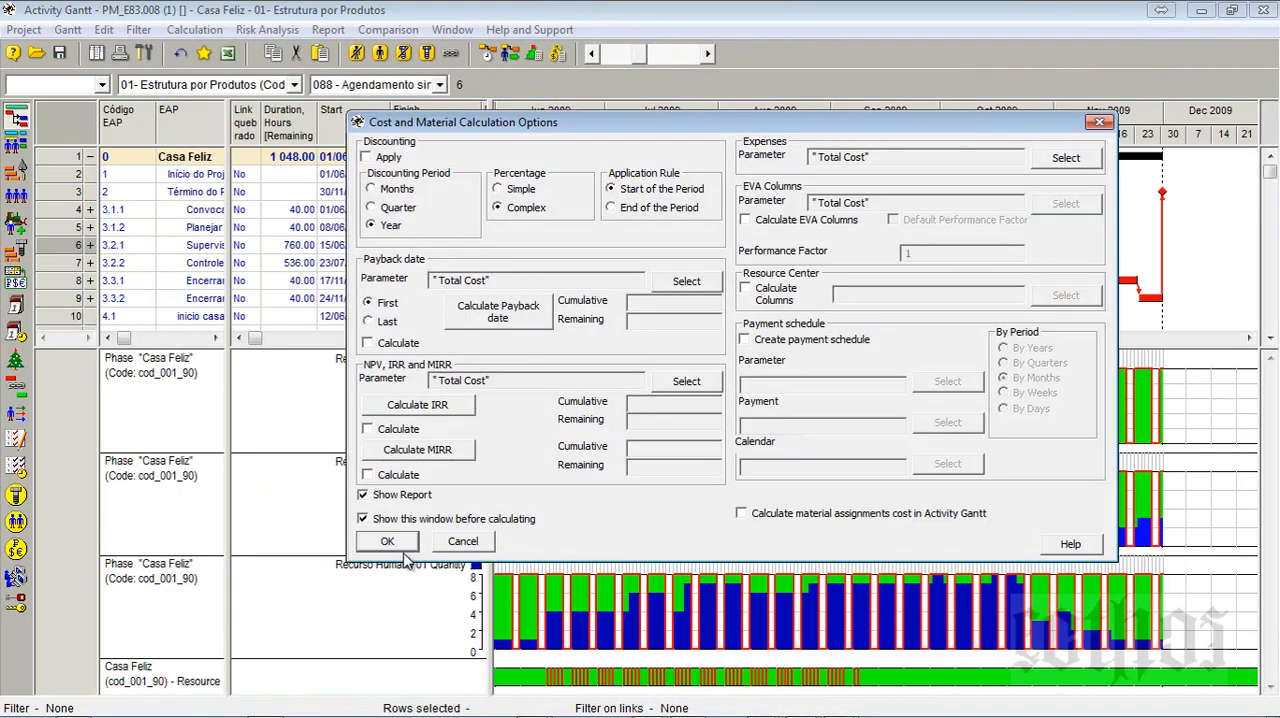
click(400, 545)
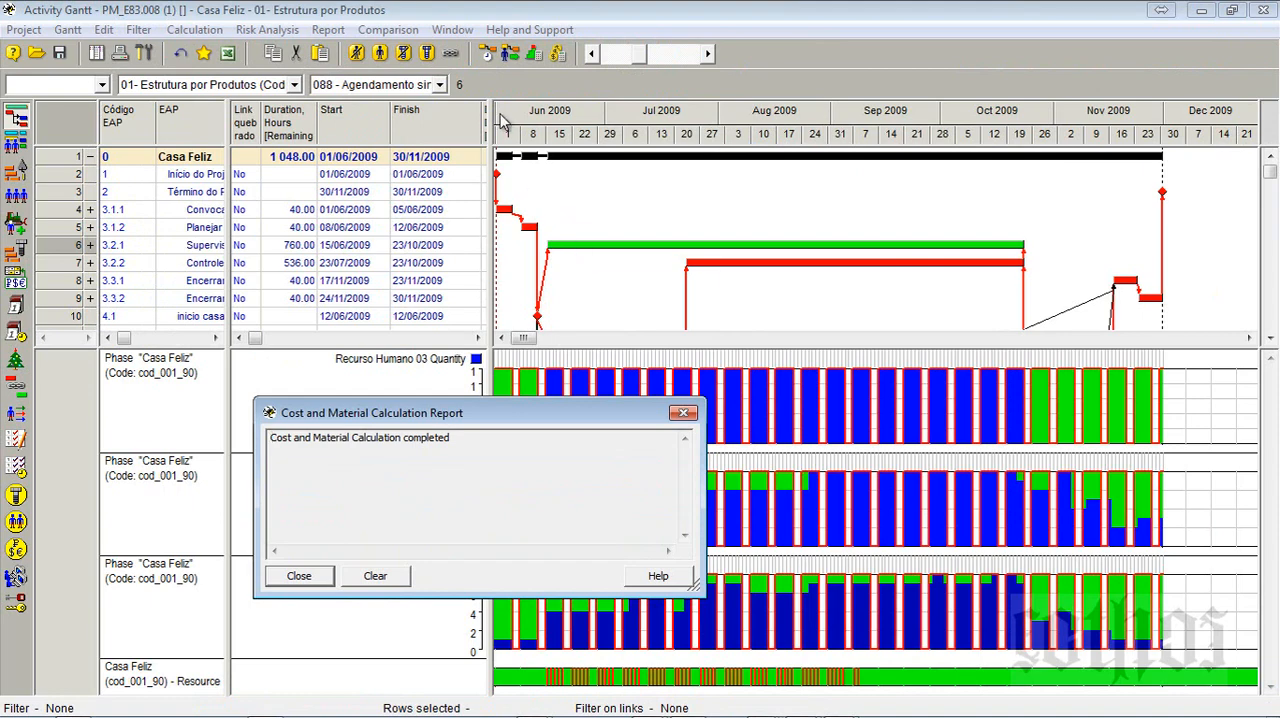
click(683, 413)
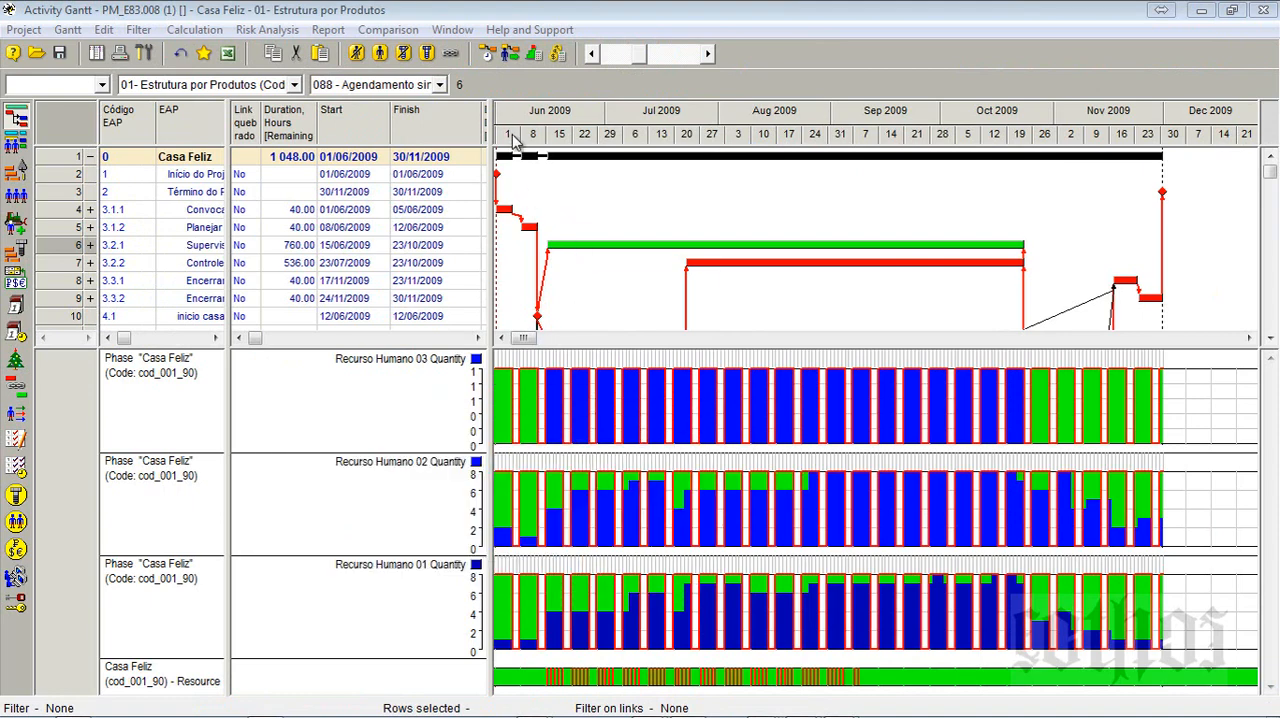
click(535, 55)
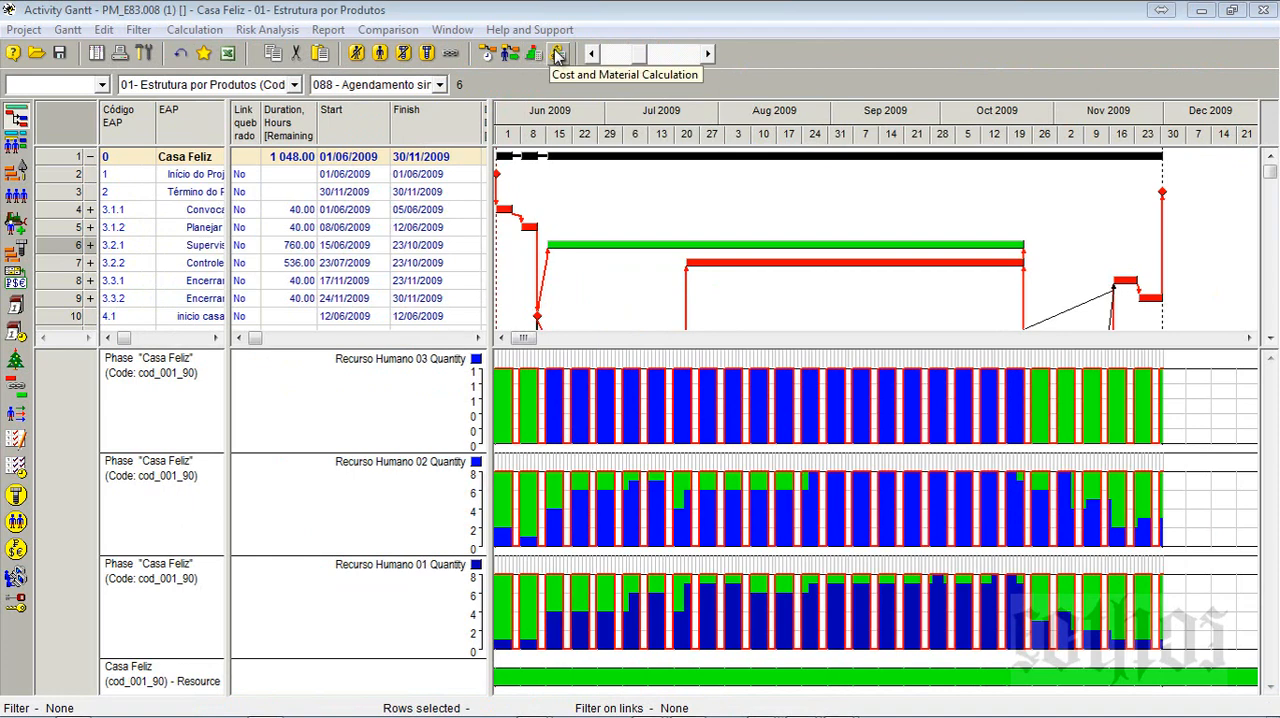
- Return to the Word document and review the rest of section 1.3 and the answer box of exercise E8.2.2
key(alt+Tab)
click(623, 458)
scroll(623, 459, down, 5)
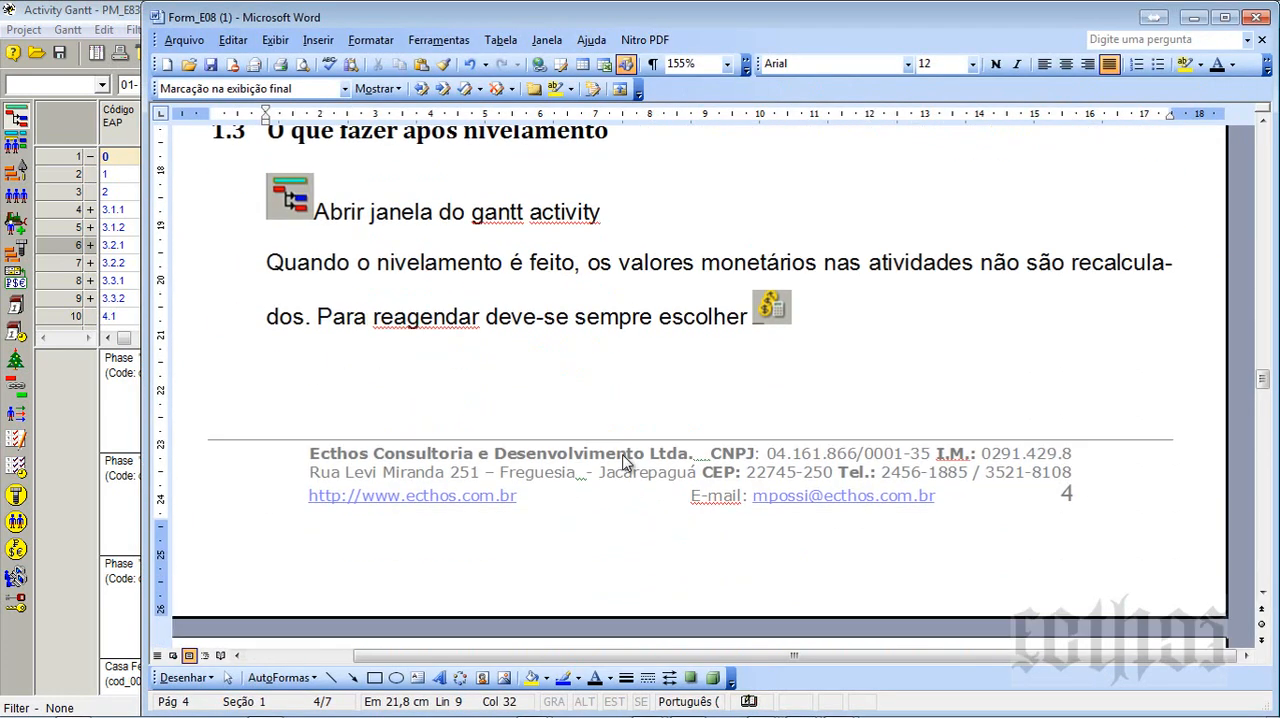
scroll(623, 460, down, 8)
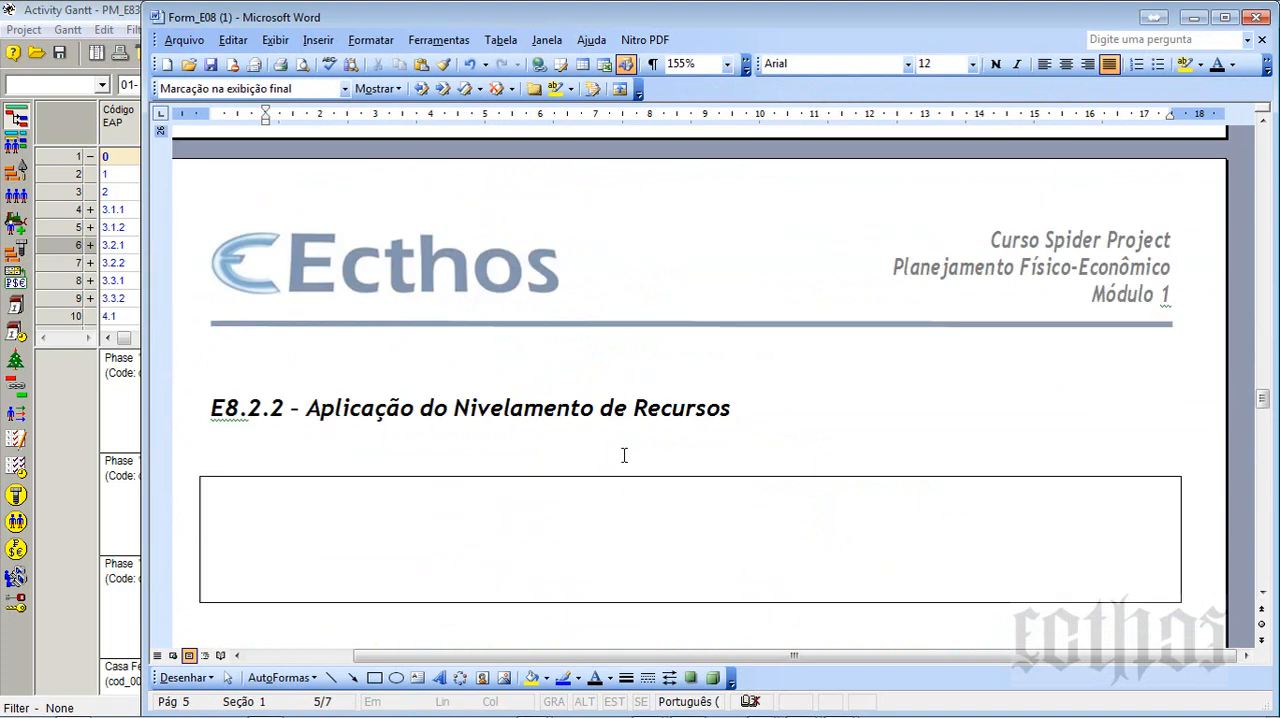
click(583, 524)
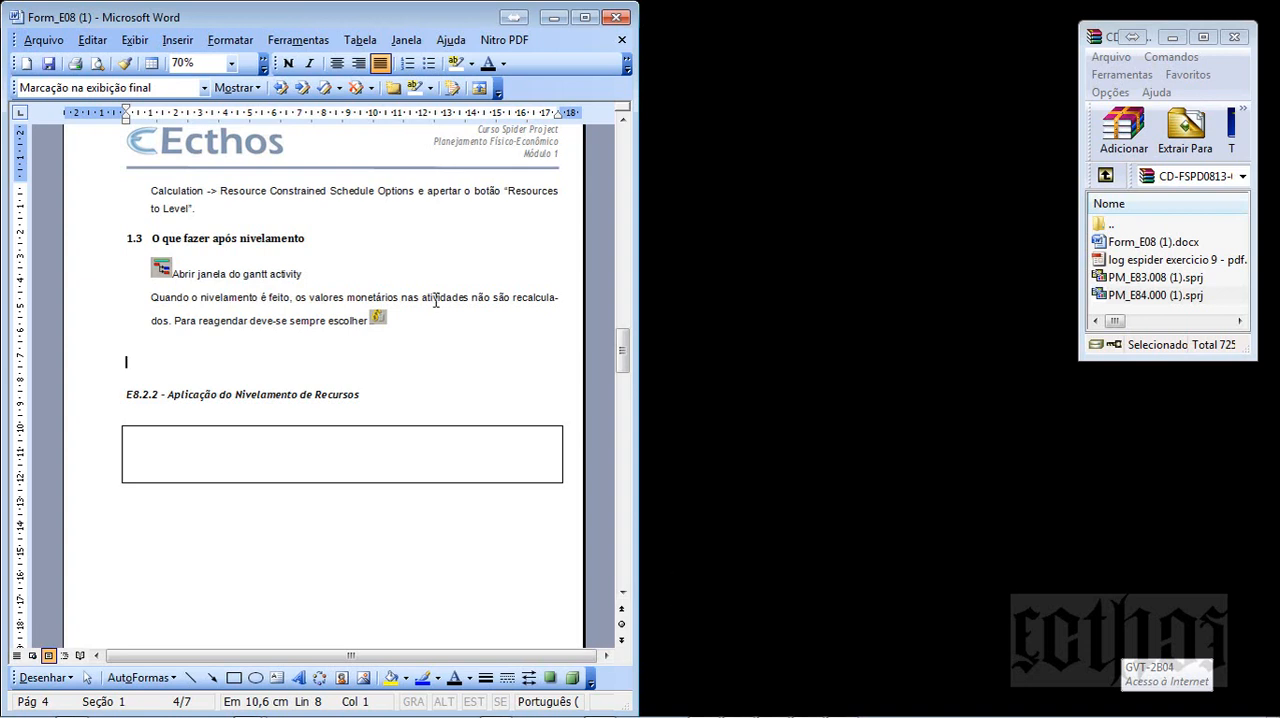
- Widen the Word window, highlight the E8.2.2 title Aplicação do Nivelamento de Recursos and check its answer box against the following exercise
drag(637, 260, 811, 258)
scroll(715, 316, up, 2)
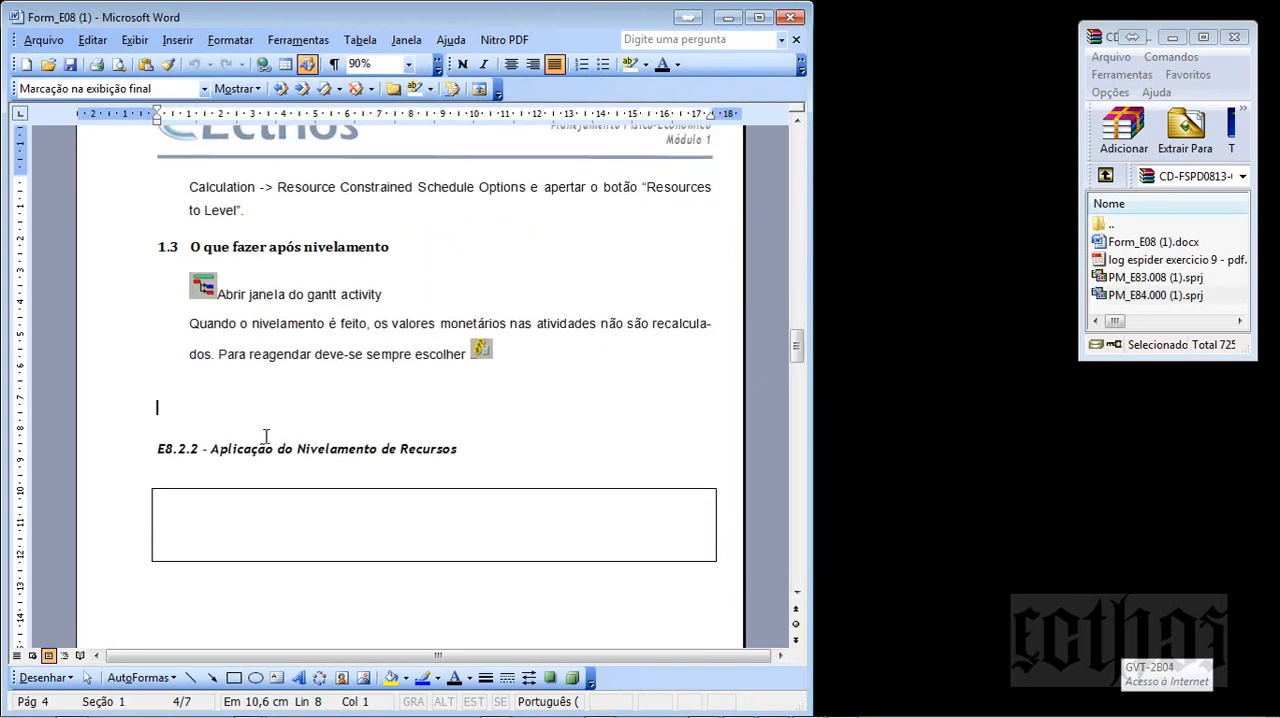
drag(211, 449, 425, 447)
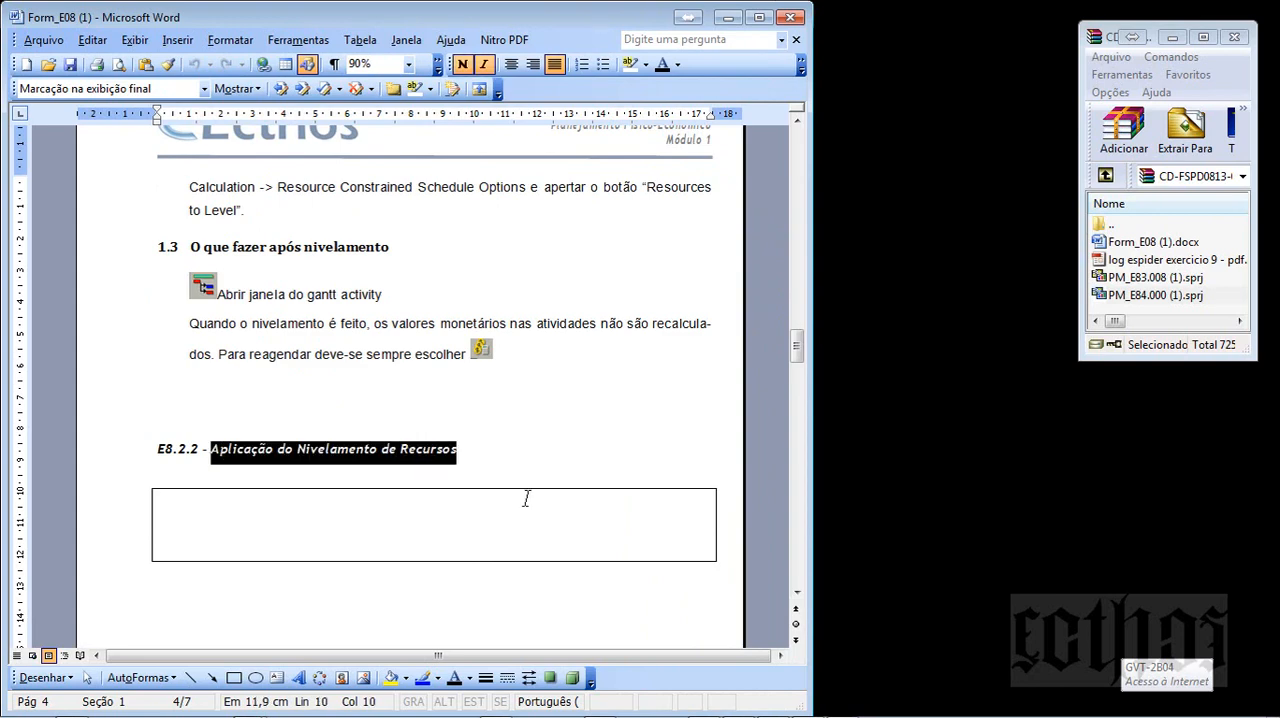
scroll(526, 498, down, 10)
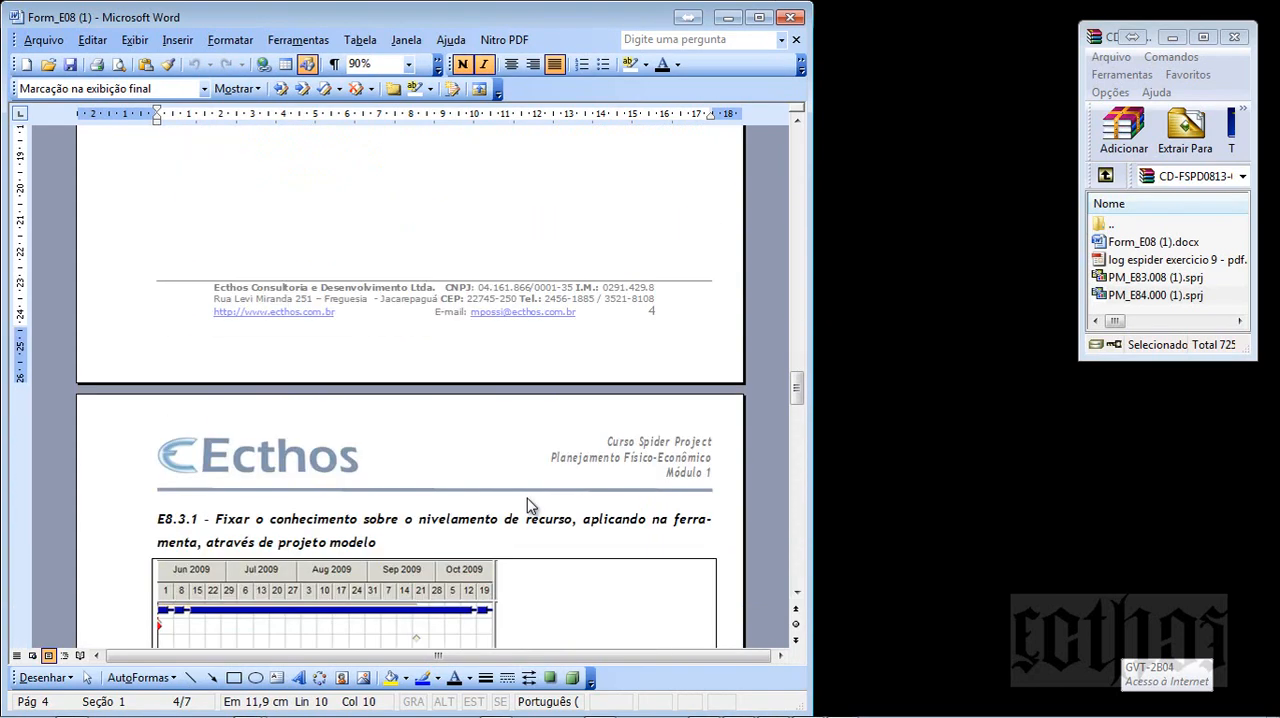
scroll(528, 500, up, 10)
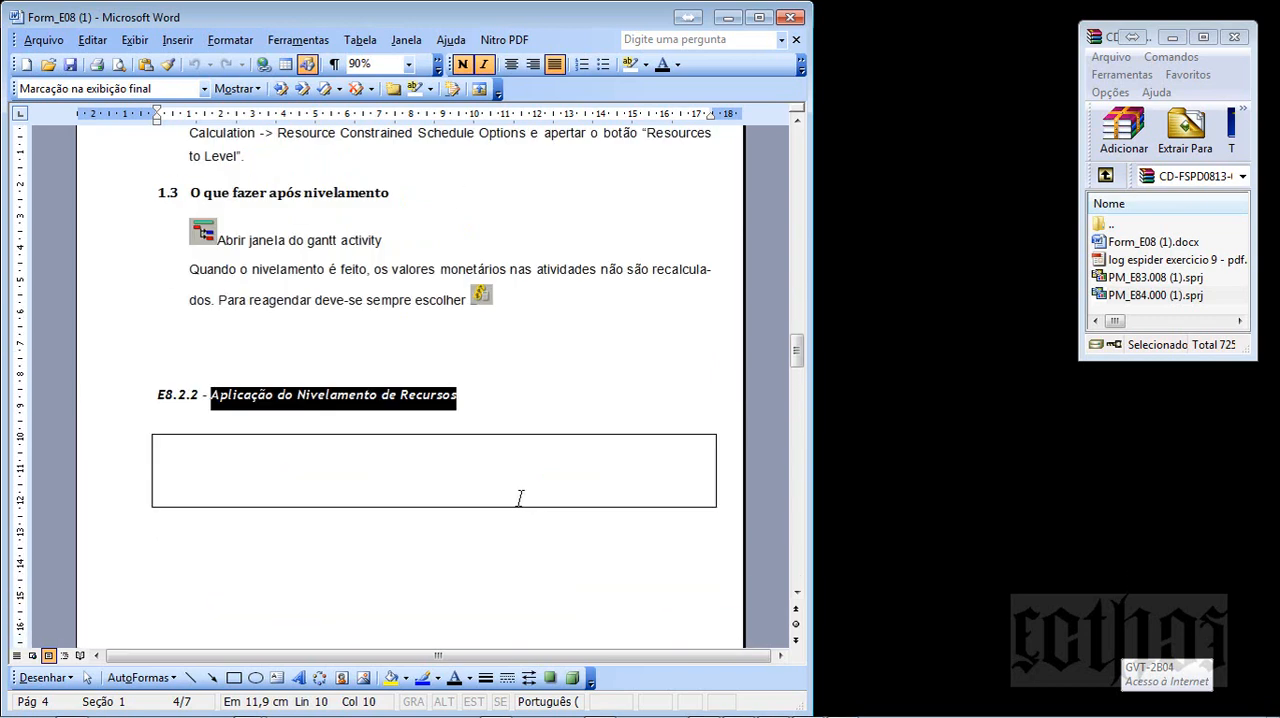
click(520, 498)
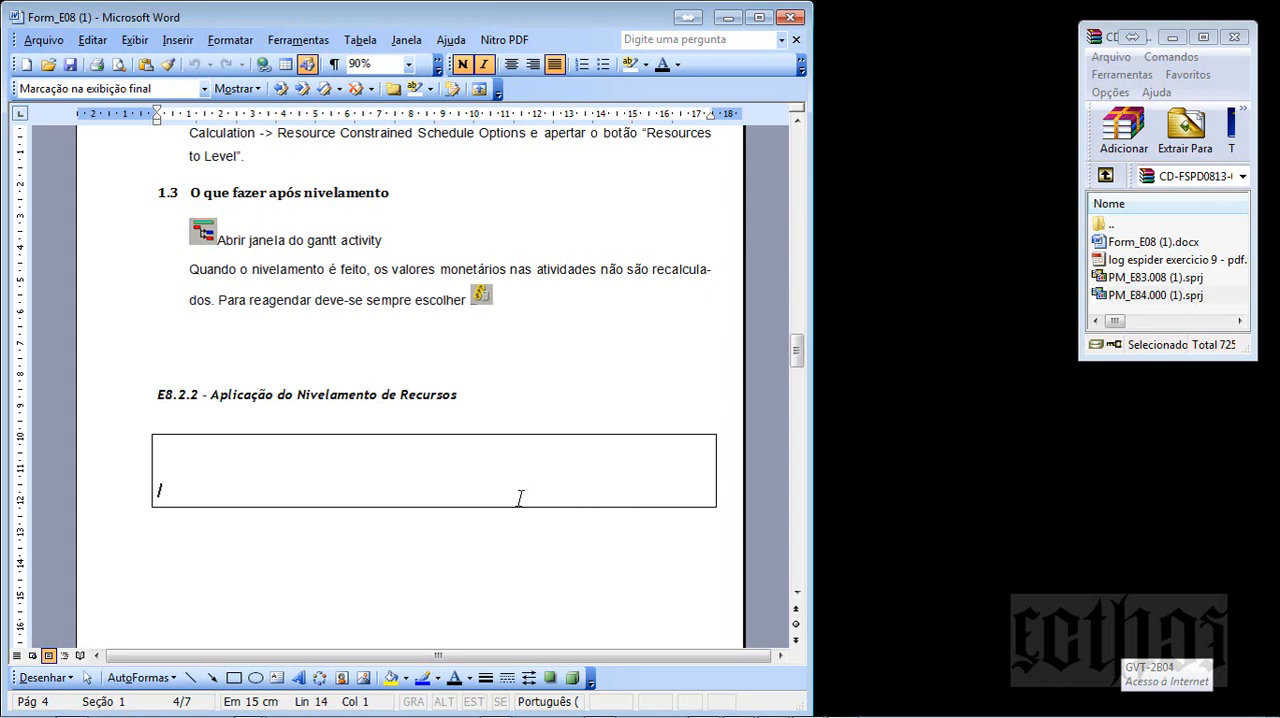
- Find the Gantt image answering exercise E8.3.1, fit the document zoom to Largura do texto and widen the Word window
scroll(519, 497, down, 10)
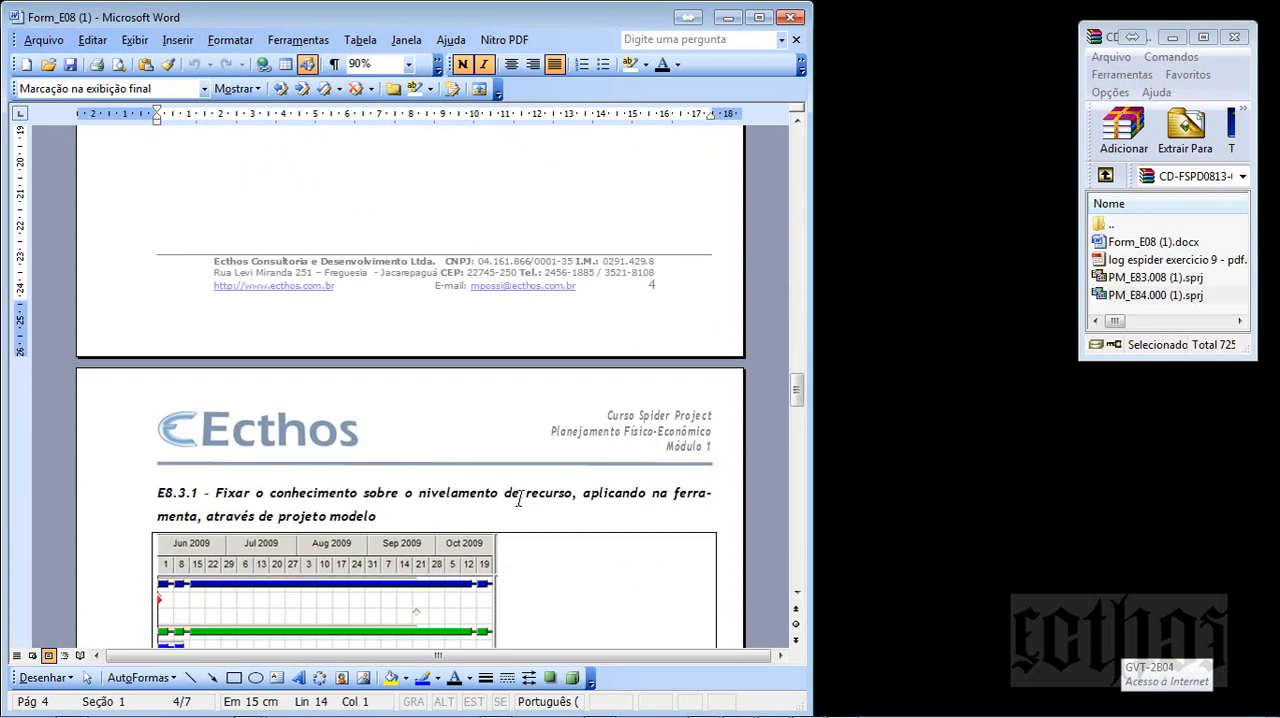
scroll(519, 497, down, 2)
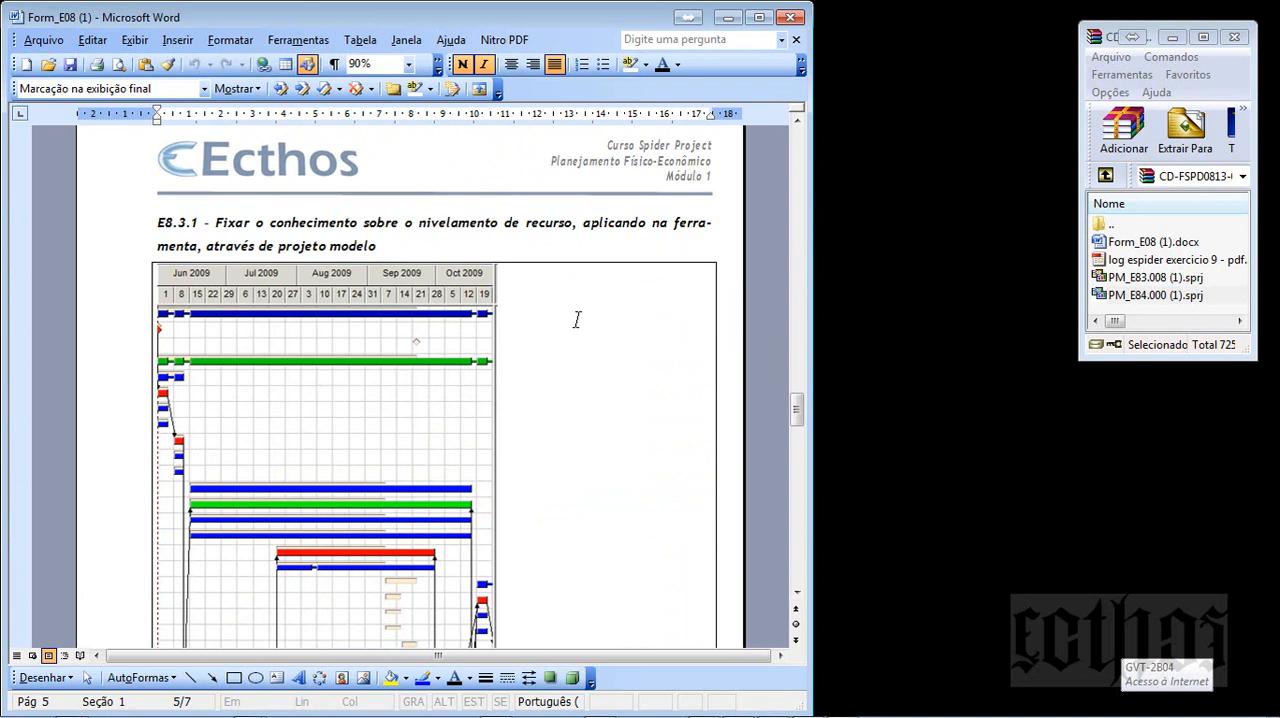
scroll(577, 319, down, 3)
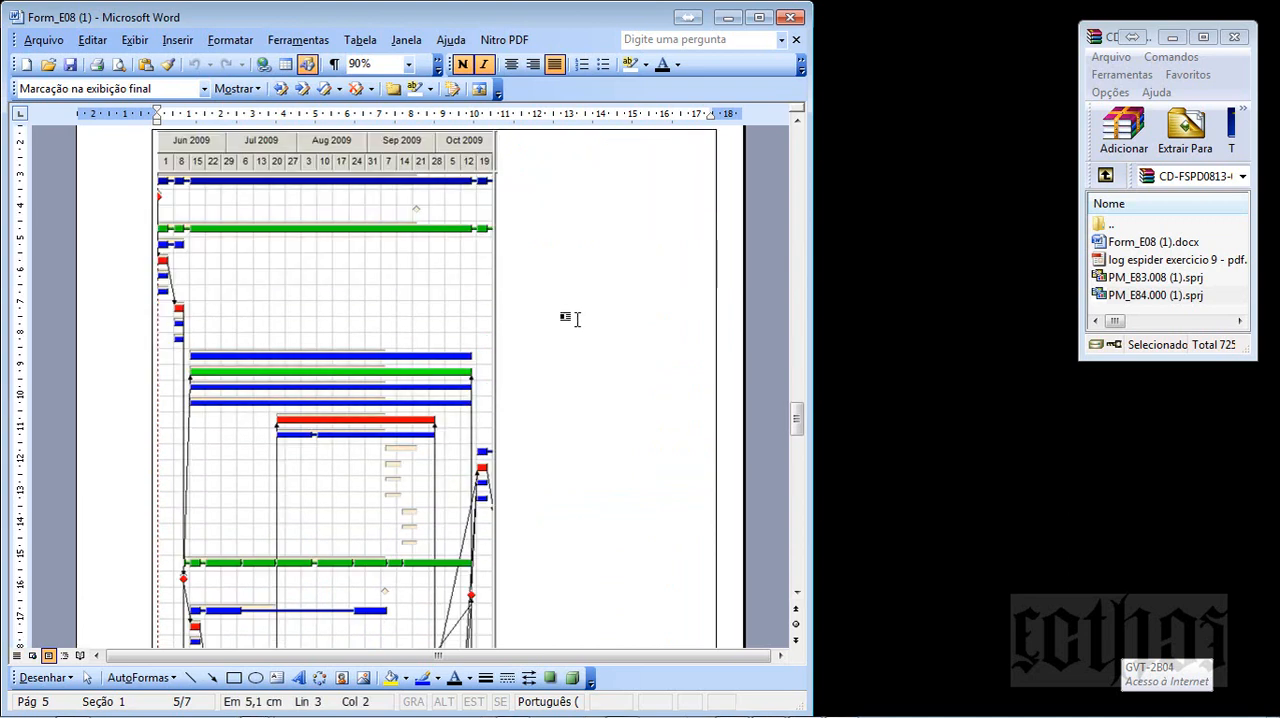
scroll(577, 319, up, 2)
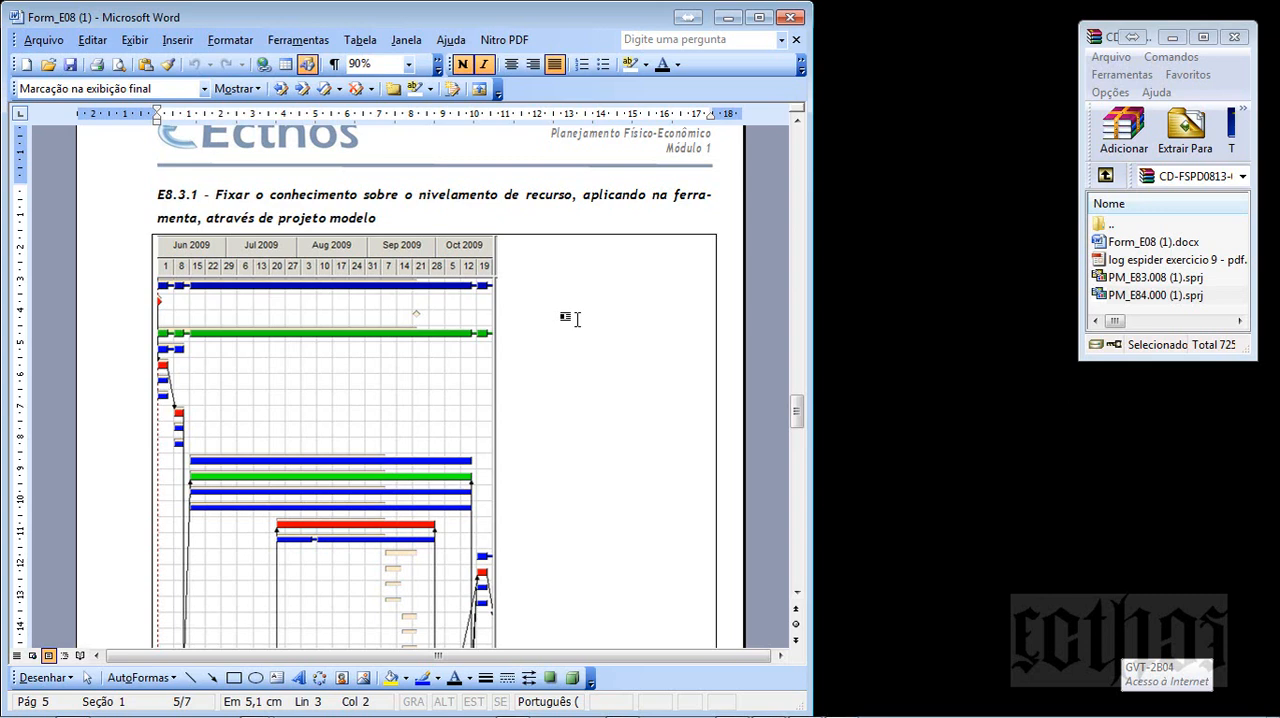
scroll(577, 319, down, 5)
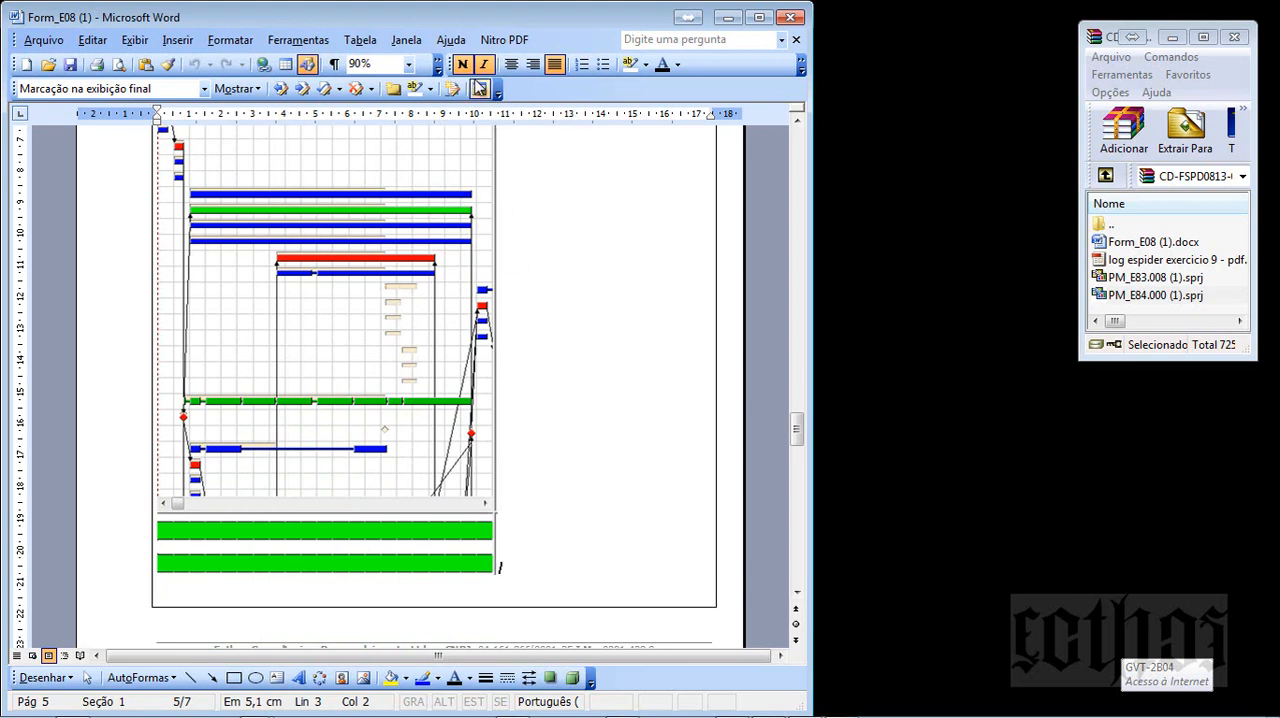
click(408, 64)
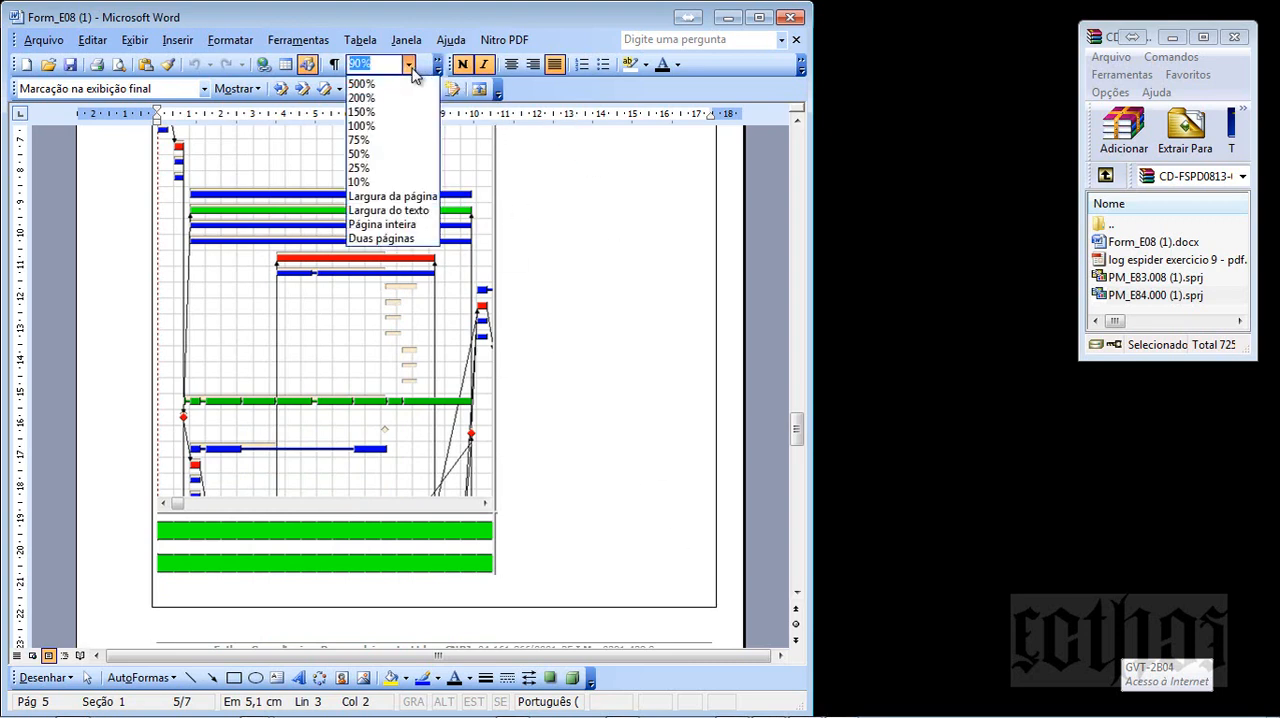
click(390, 210)
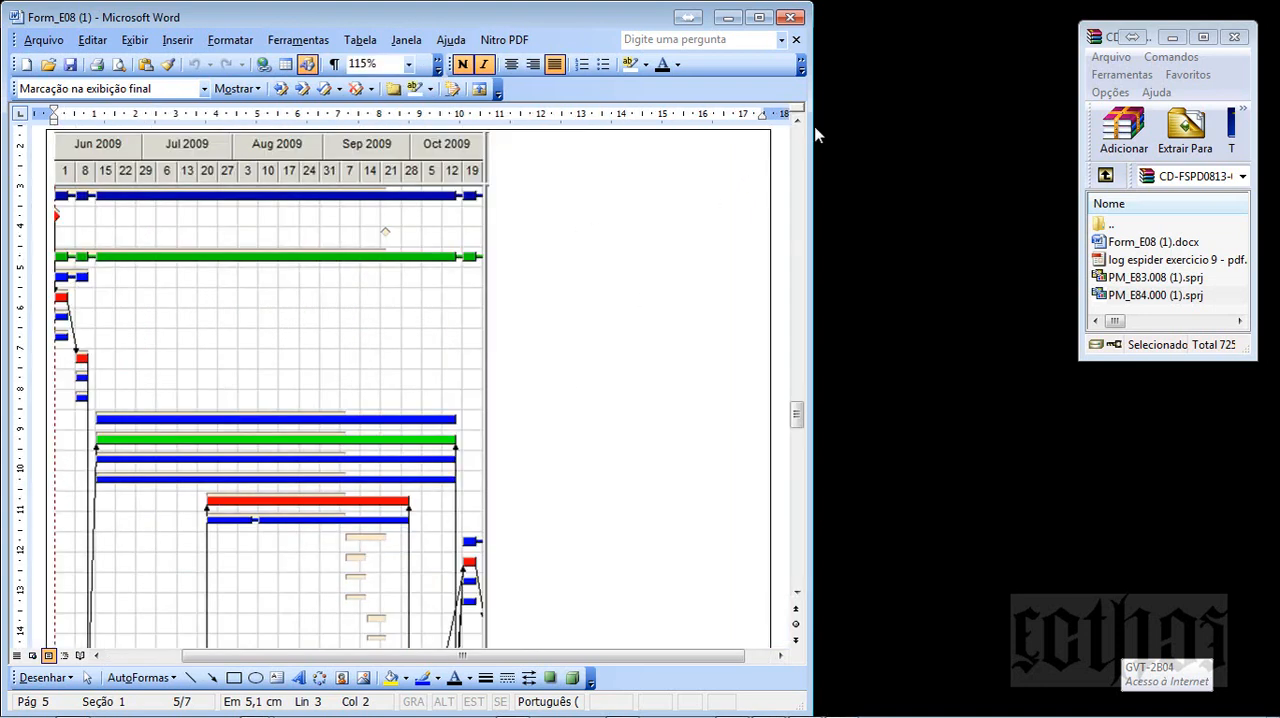
drag(810, 135, 1088, 135)
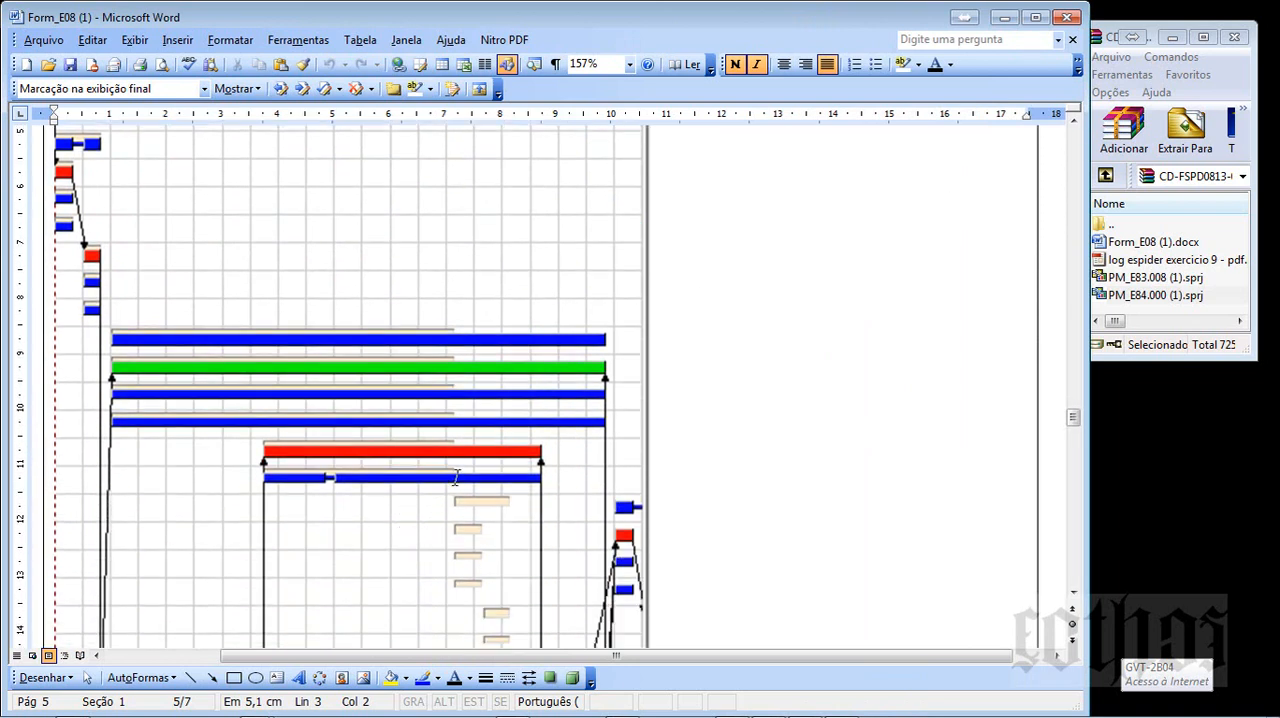
- Examine the enlarged E8.3.1 Gantt image down to its overload bars and read the written conclusion about nivelamento de recursos
scroll(456, 477, down, 8)
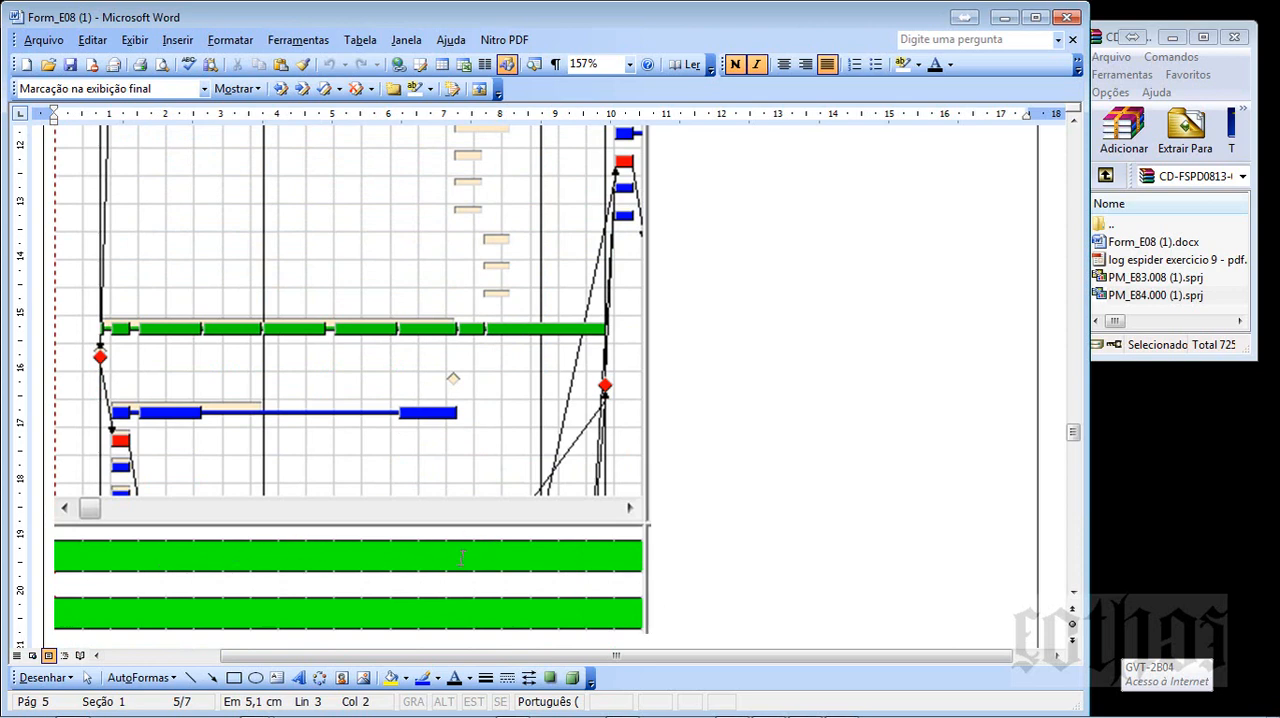
scroll(462, 560, down, 5)
scroll(462, 565, down, 10)
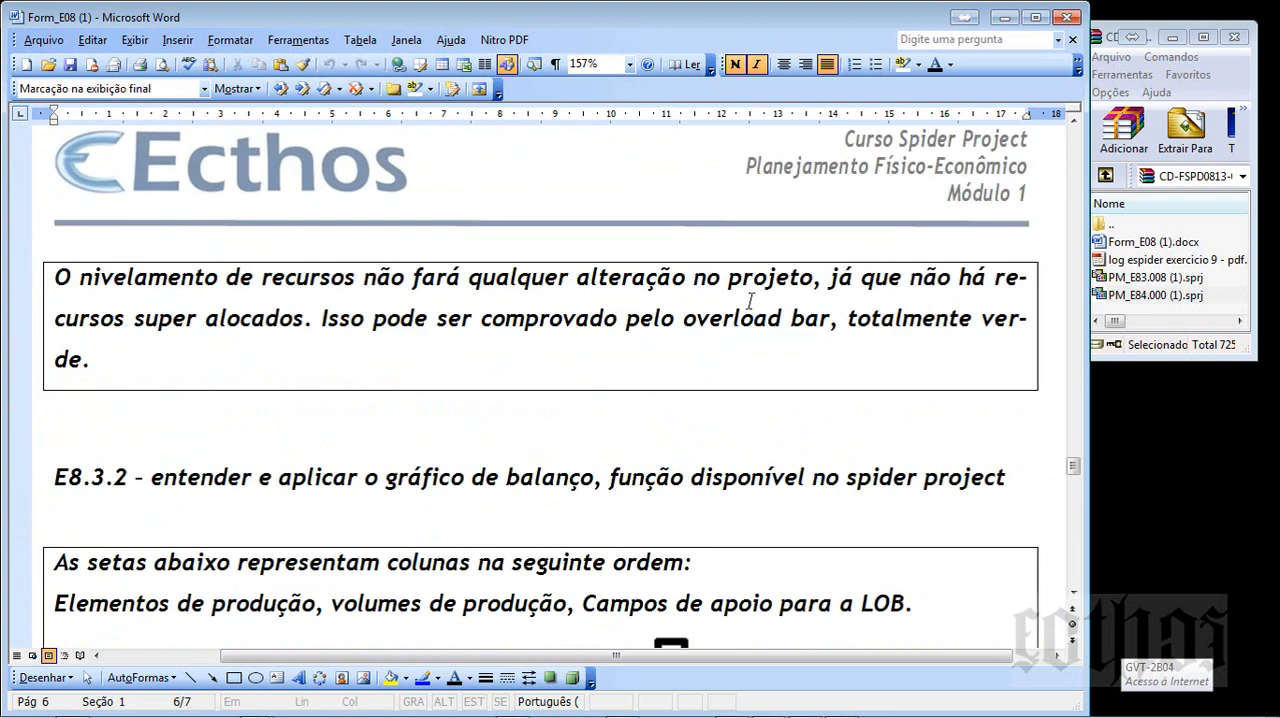
click(848, 322)
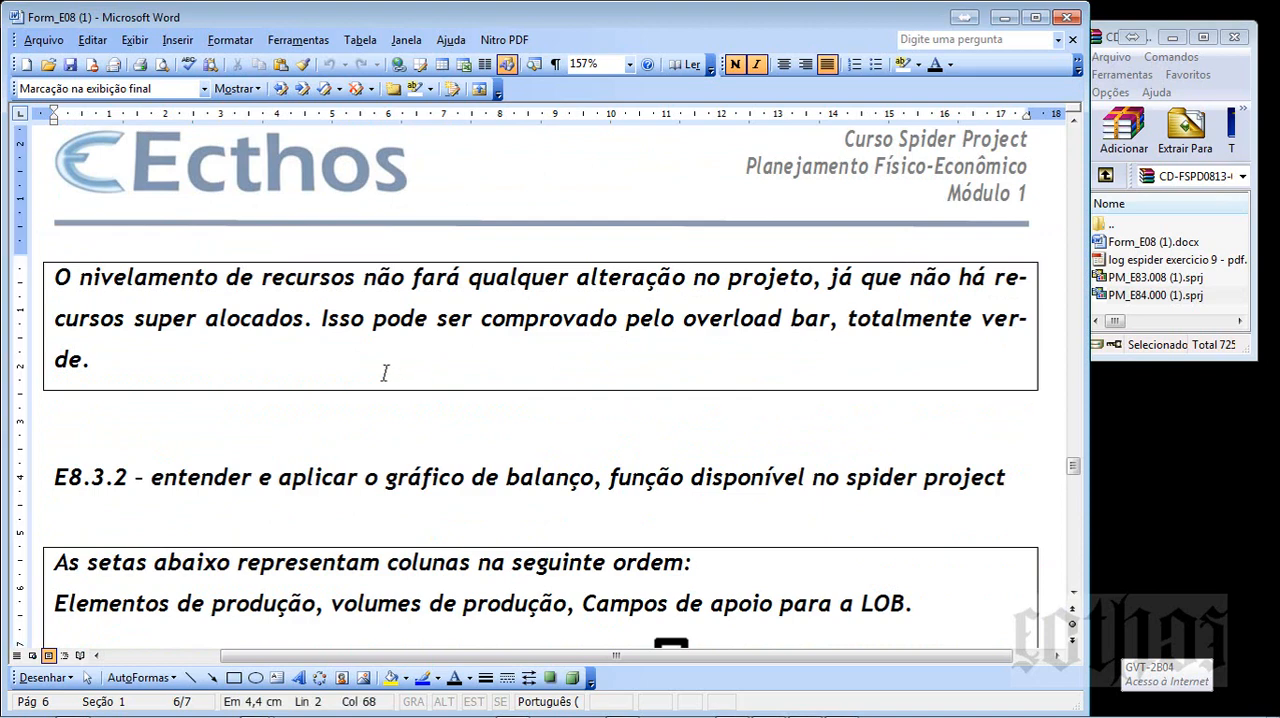
- Review the E8.3.2 answer on the gráfico de balanço, checking the table's production volumes, Ponto de chegada, Ponto de partida and Equipe columns
scroll(385, 373, down, 1)
scroll(385, 373, down, 2)
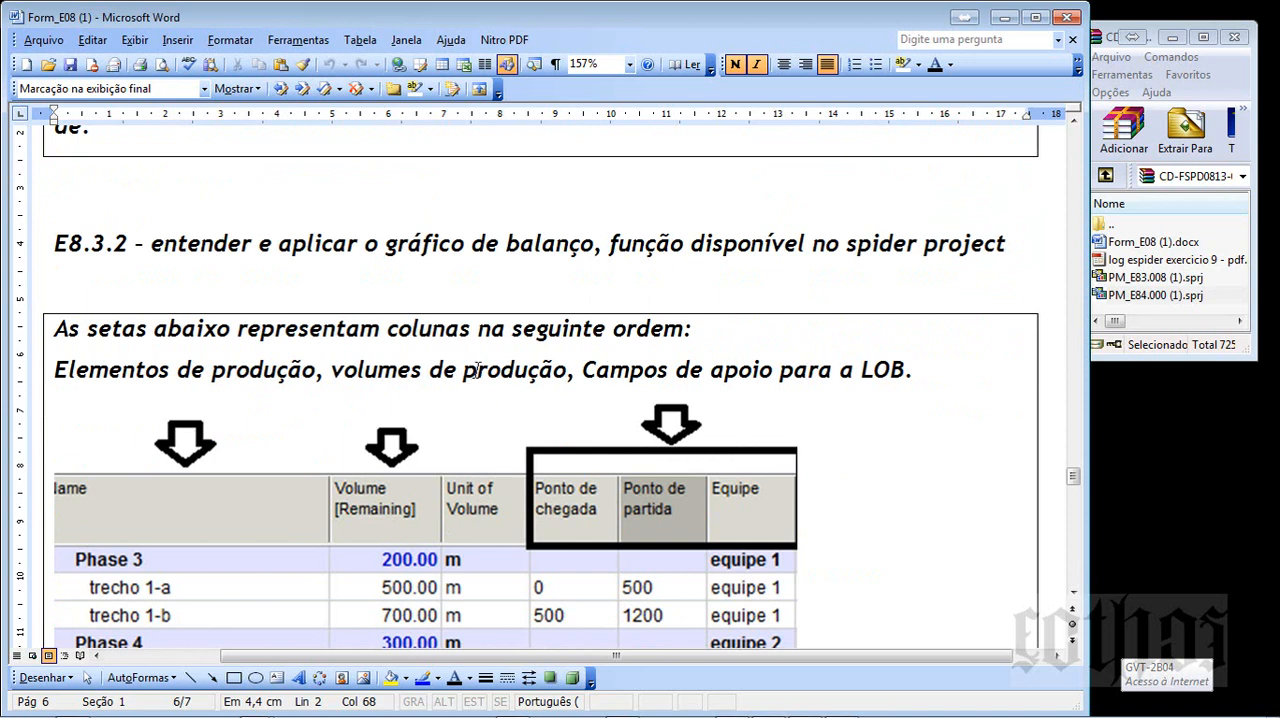
scroll(477, 370, down, 1)
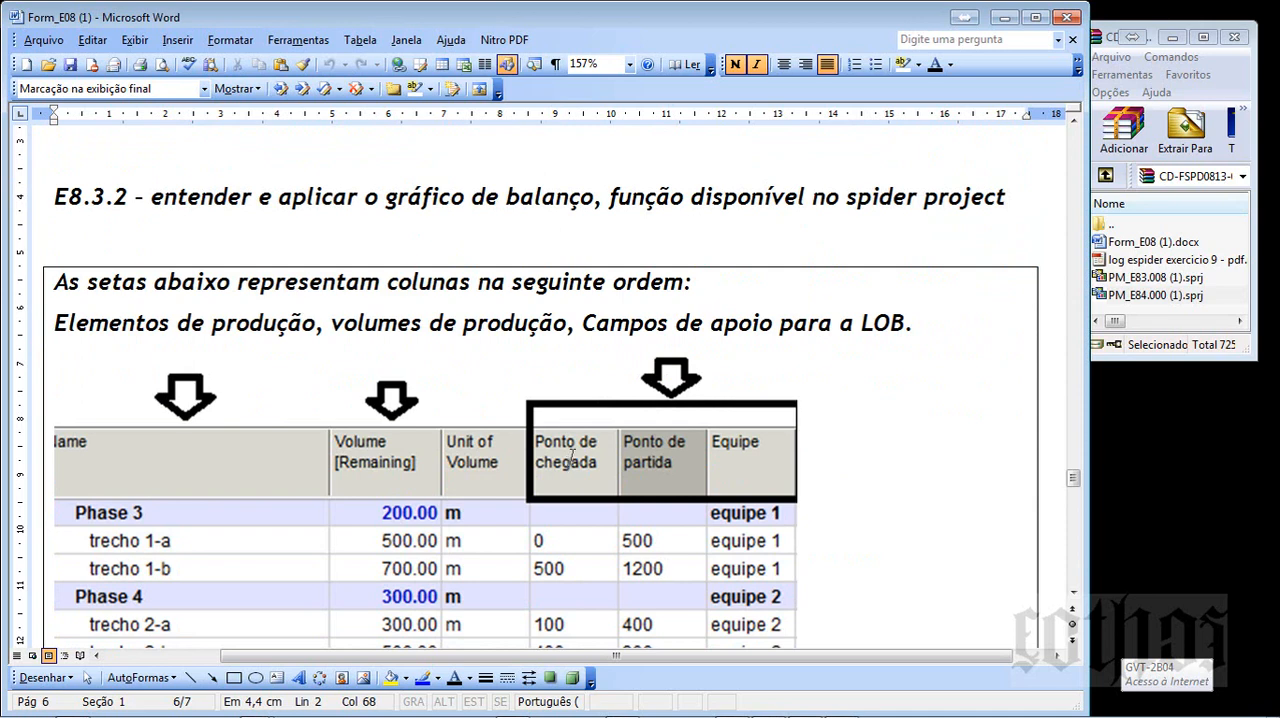
click(608, 356)
scroll(548, 362, down, 4)
scroll(548, 362, up, 3)
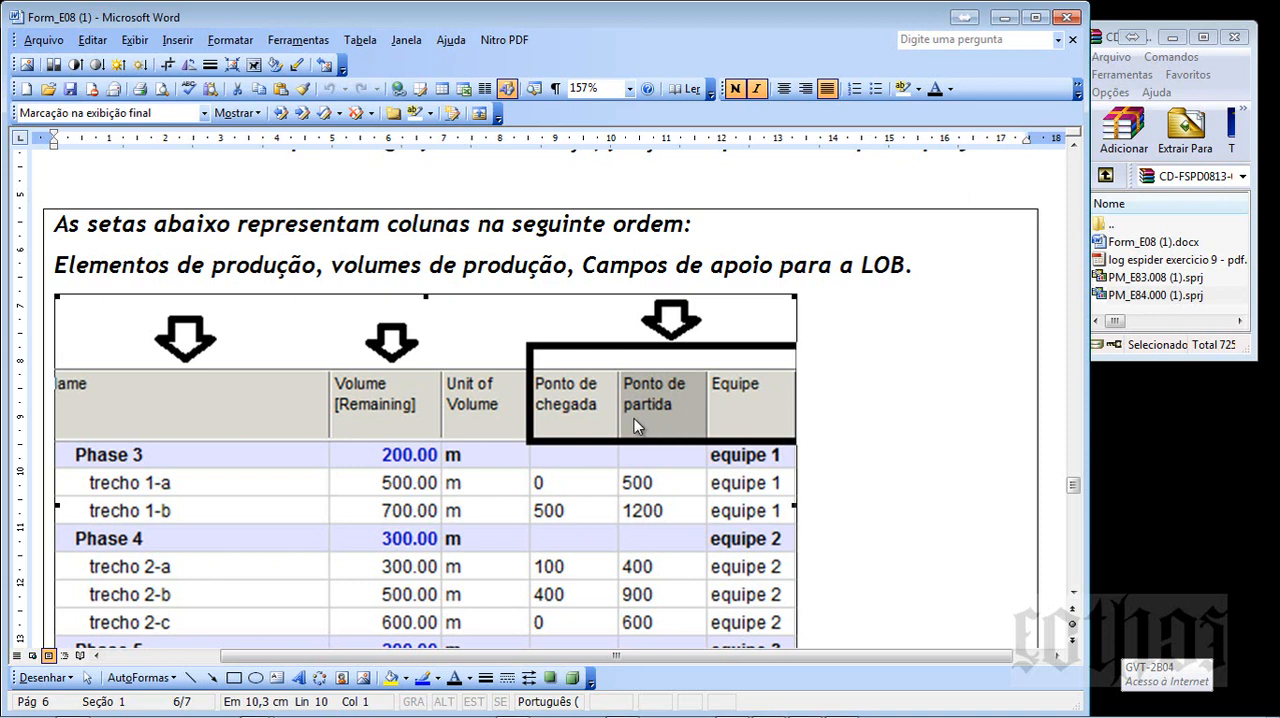
click(921, 406)
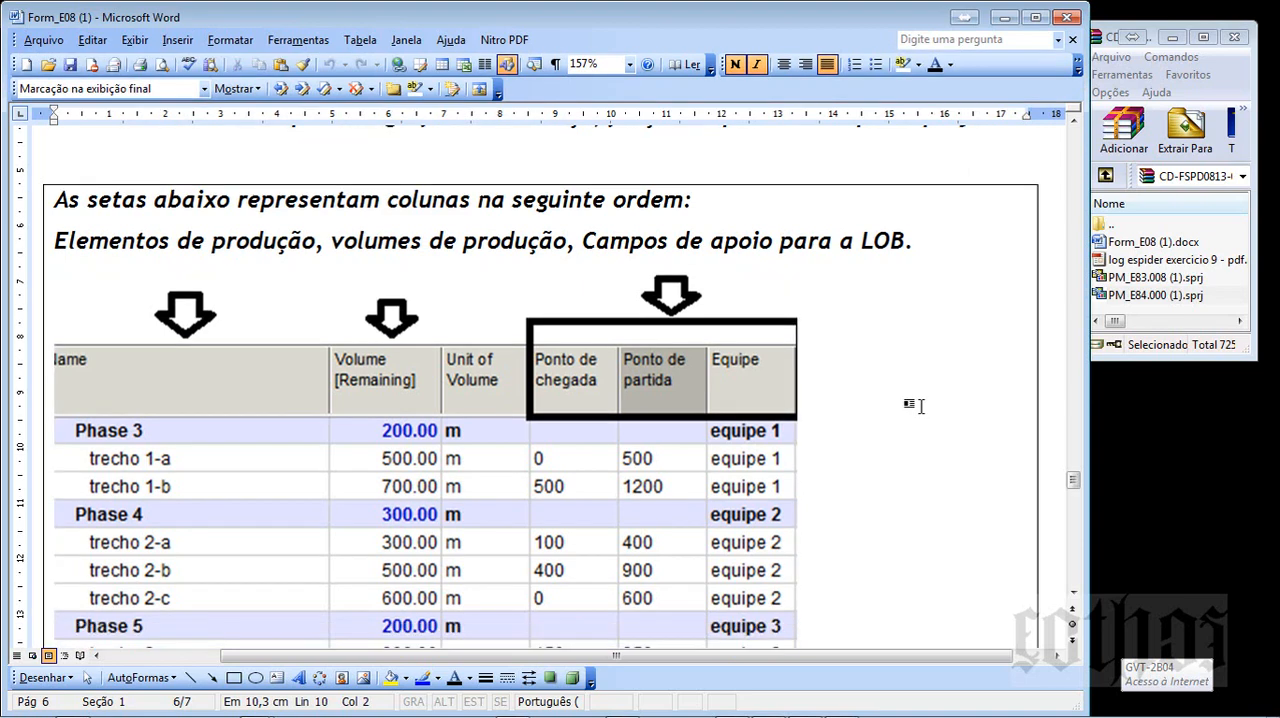
scroll(921, 406, down, 3)
- Switch to the PM_E84.000 project in Spider Project and open its Activity Gantt
mouse_move(749, 712)
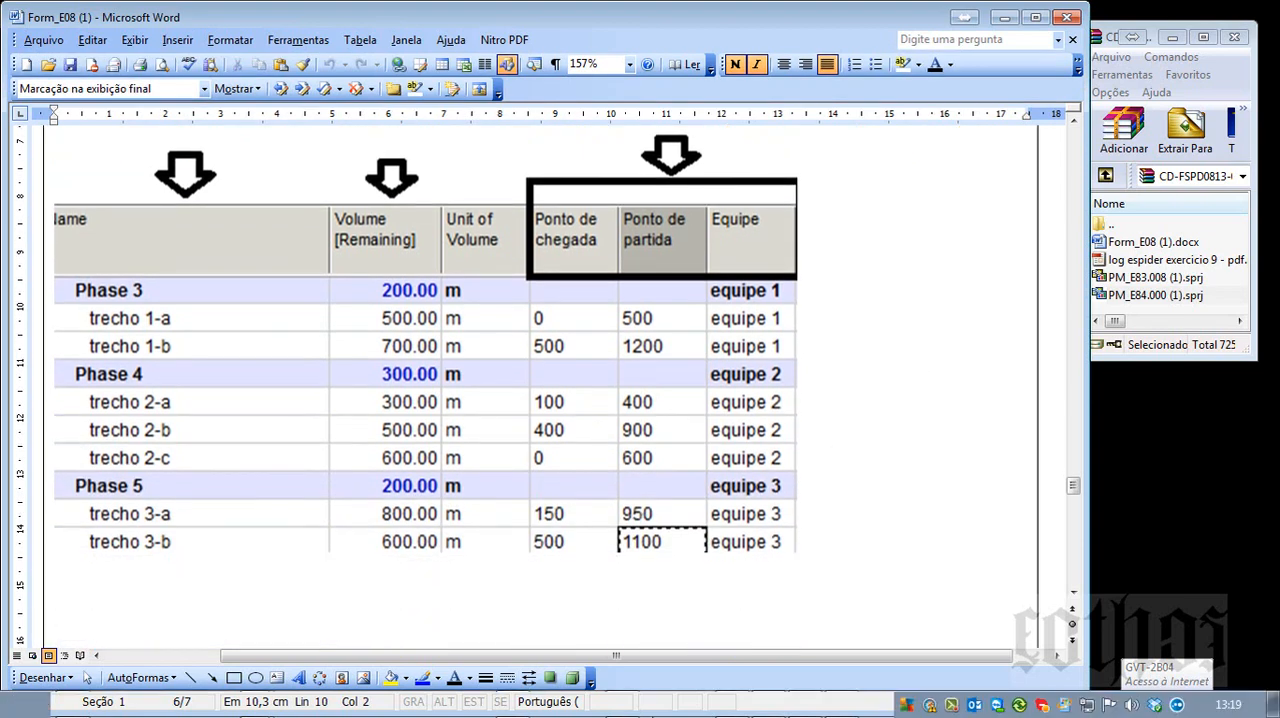
mouse_move(255, 705)
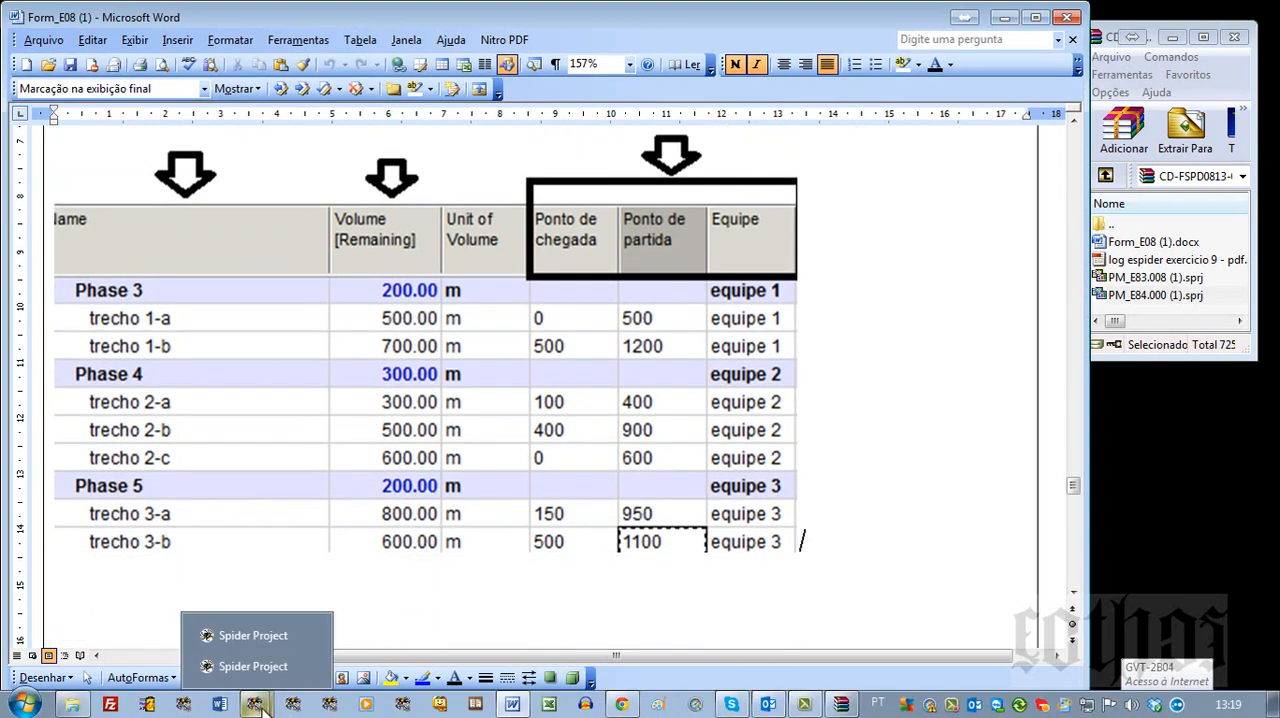
click(258, 672)
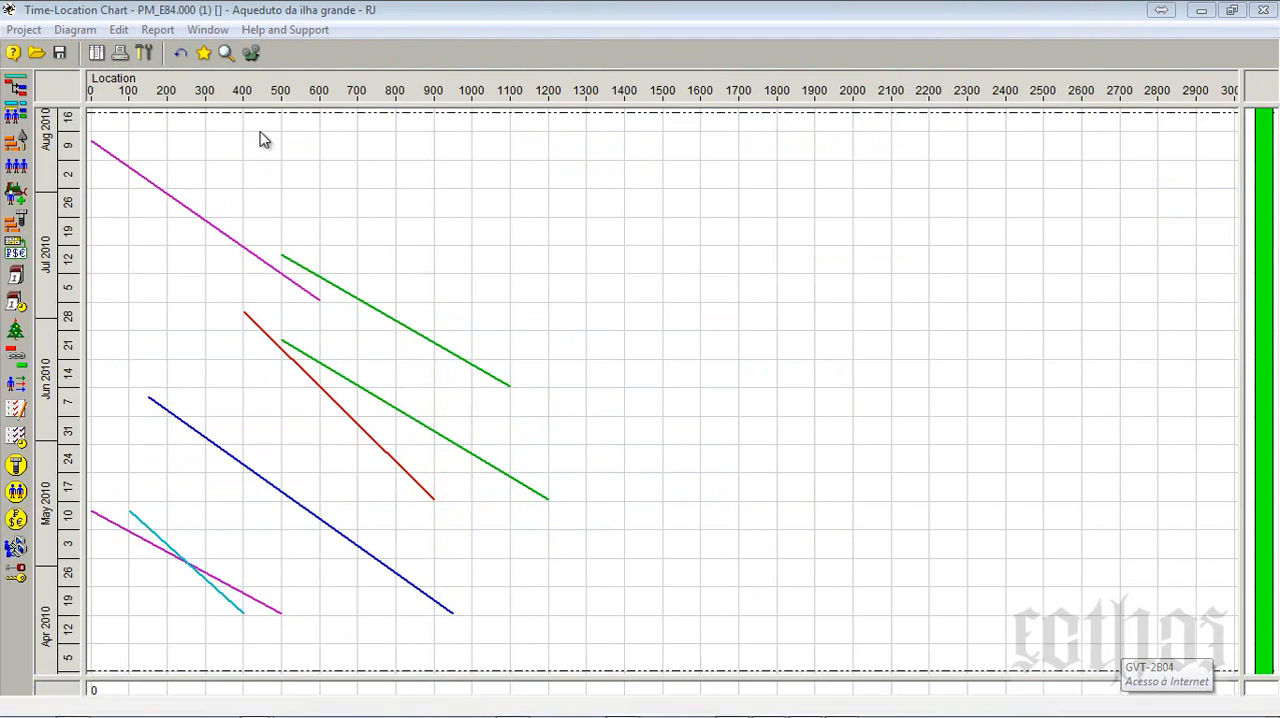
click(16, 87)
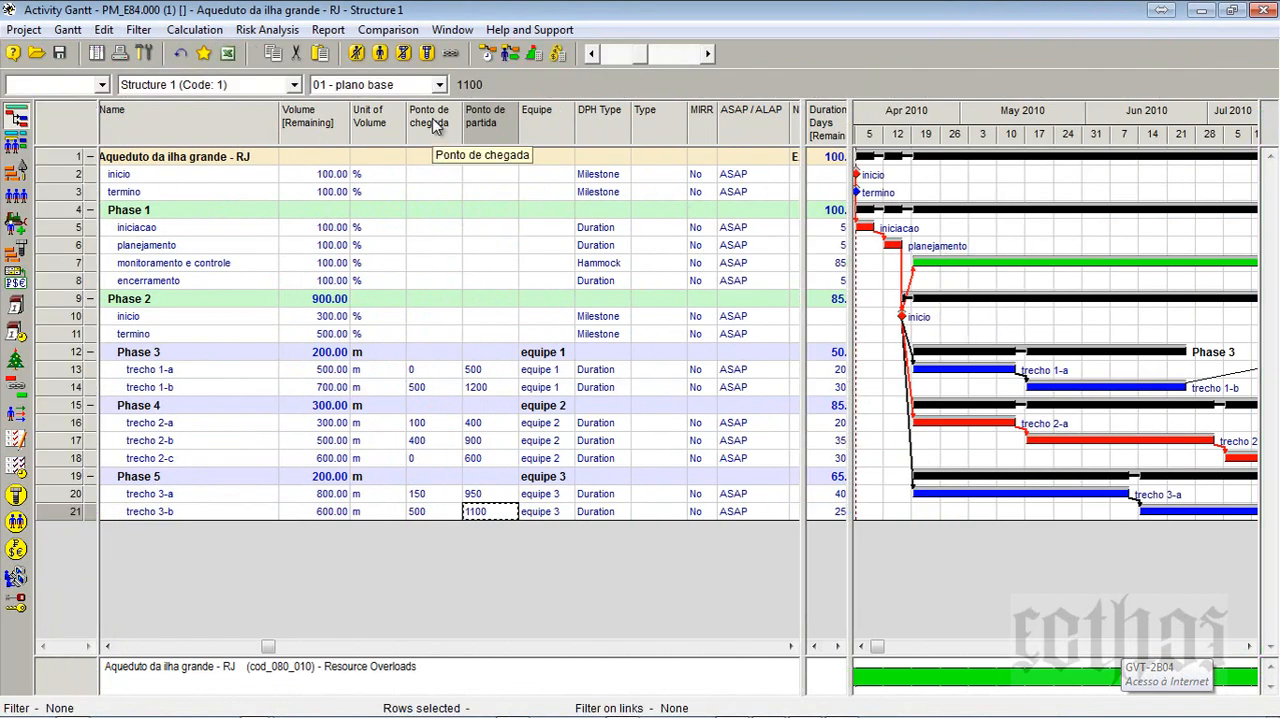
right_click(436, 126)
click(460, 132)
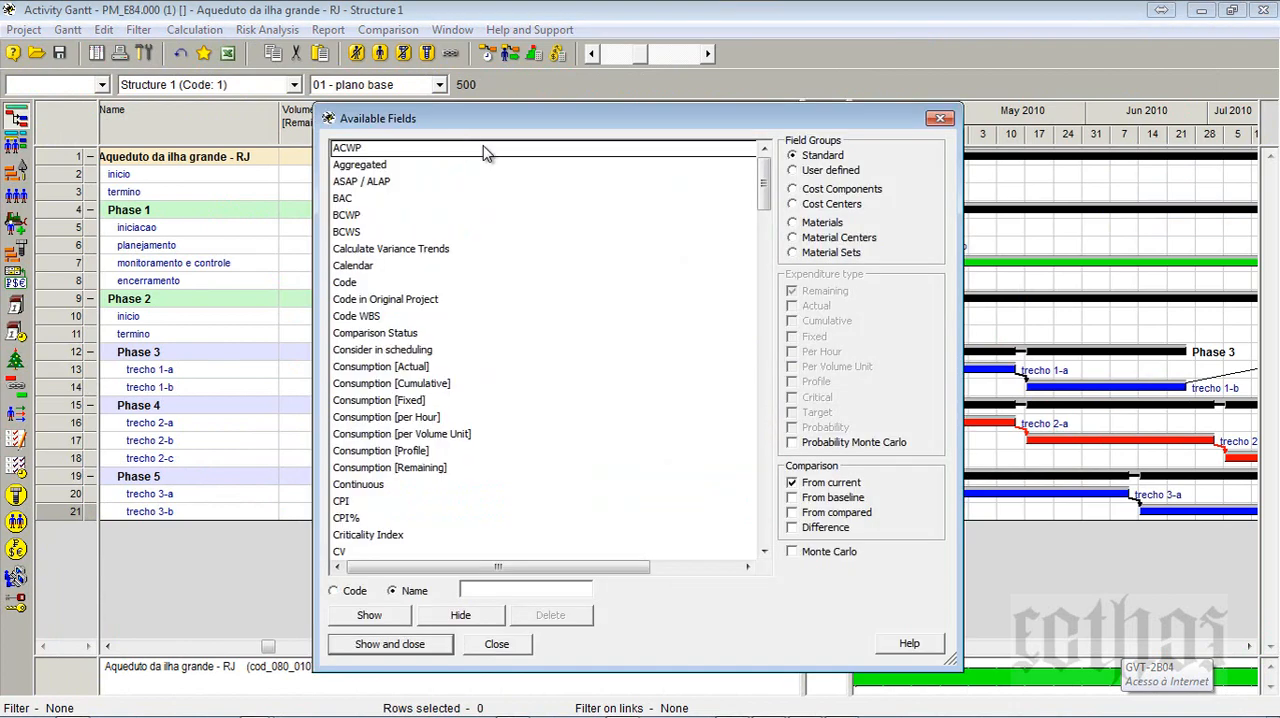
click(940, 118)
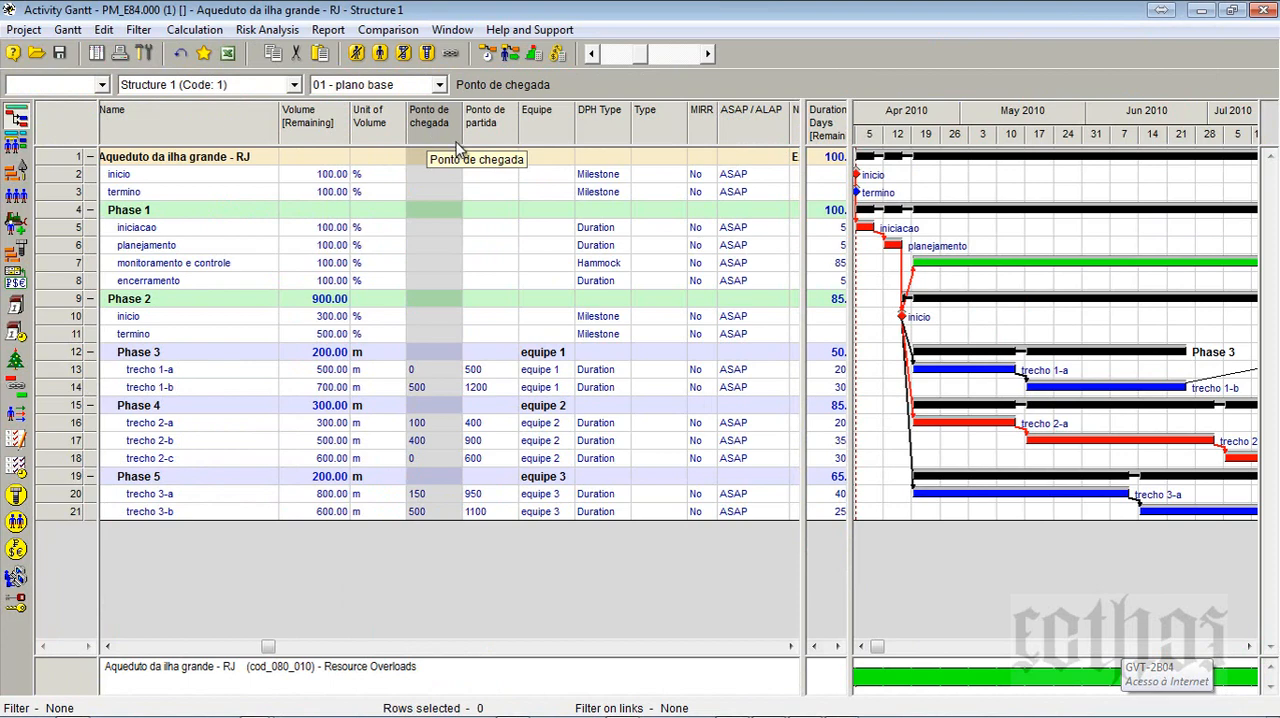
- Inspect the user field properties of the Ponto de chegada and Ponto de partida columns, closing the dialog without changes
double_click(457, 147)
double_click(666, 312)
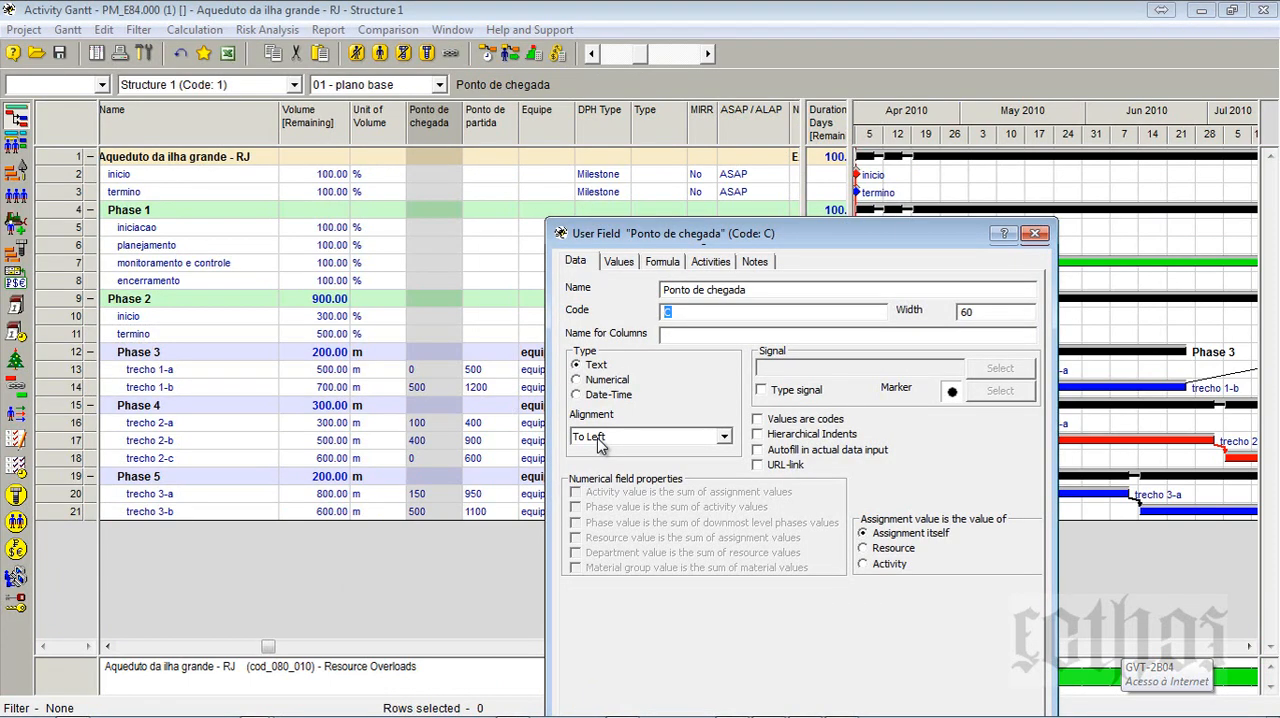
click(490, 121)
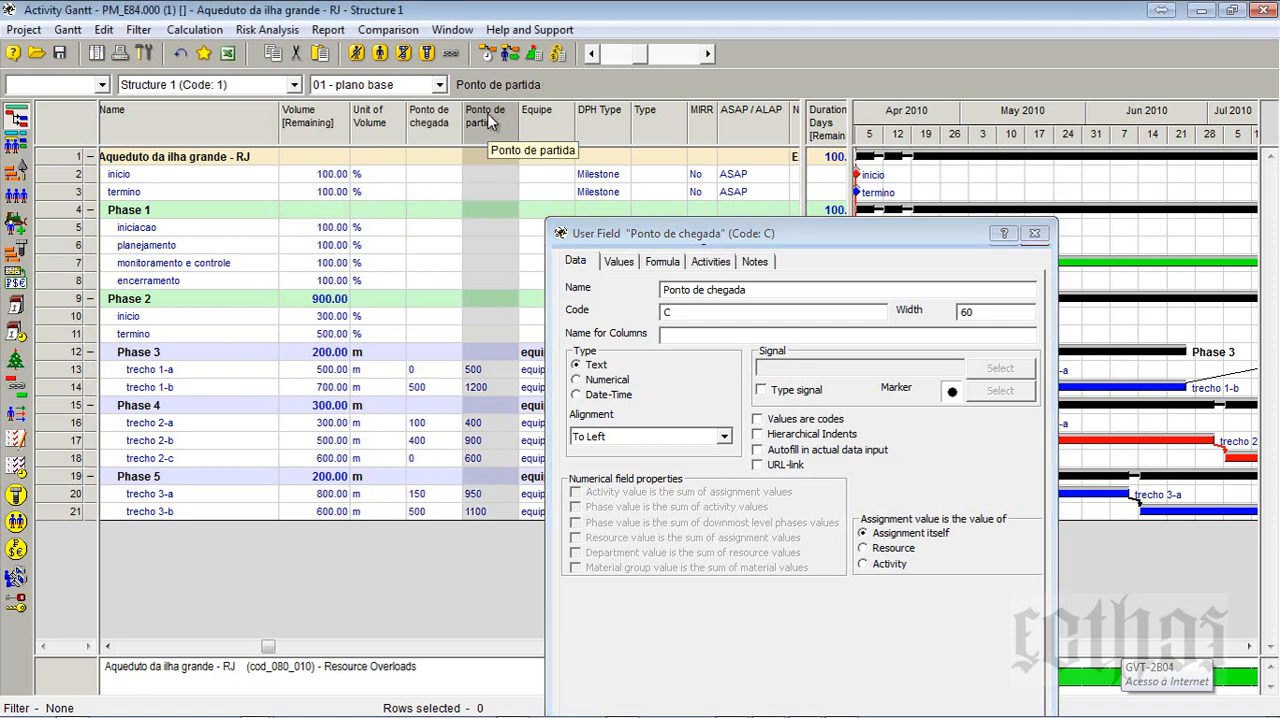
double_click(490, 121)
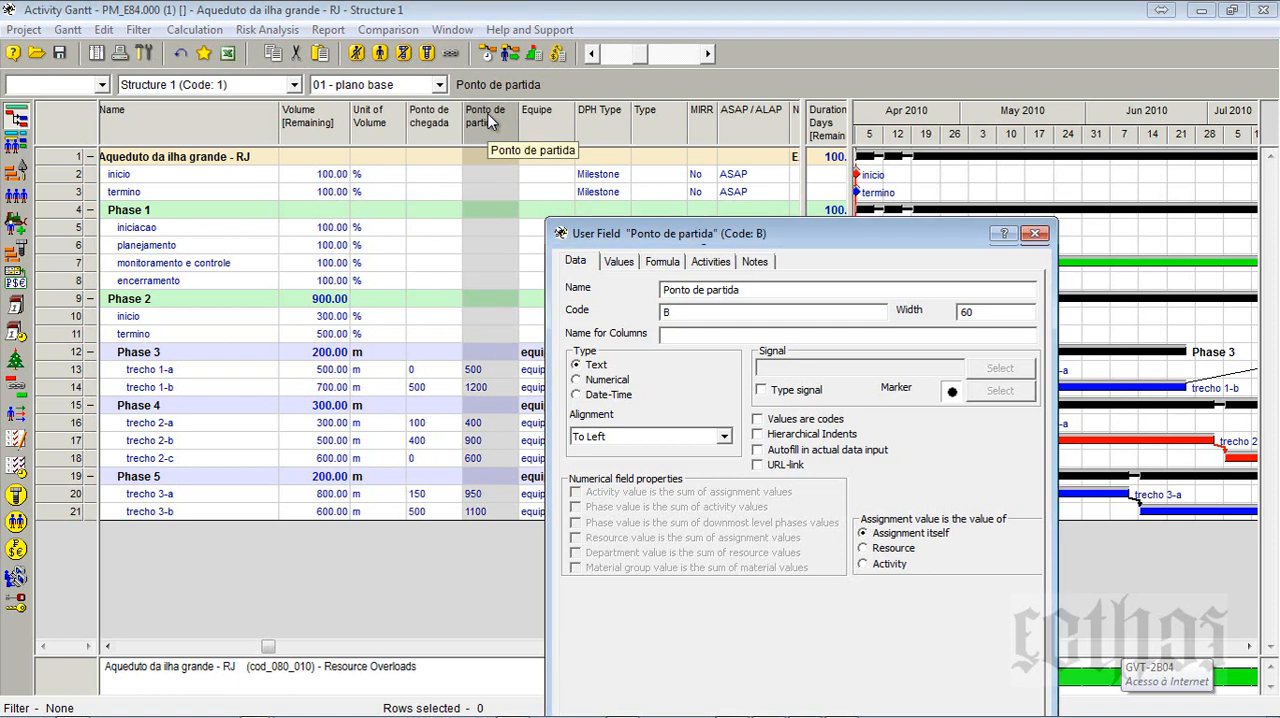
click(1035, 234)
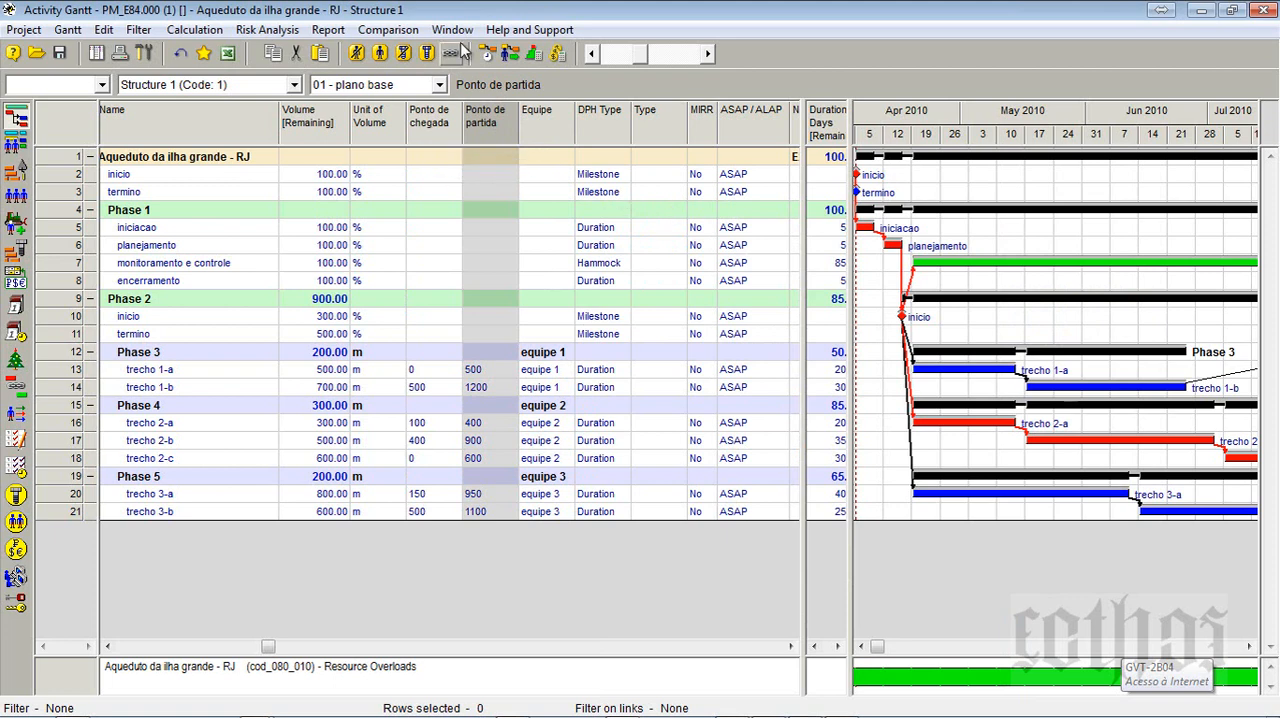
- Check the version details in the About Spider Project dialog and close it
click(530, 29)
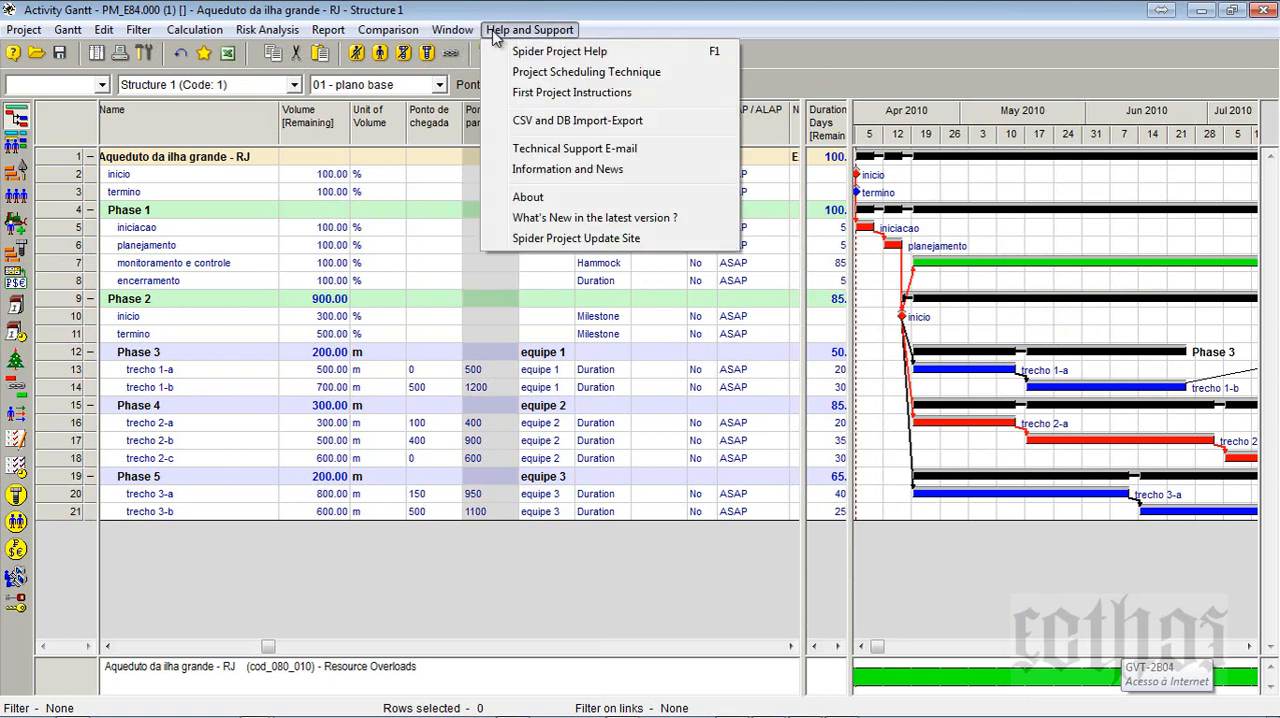
click(549, 199)
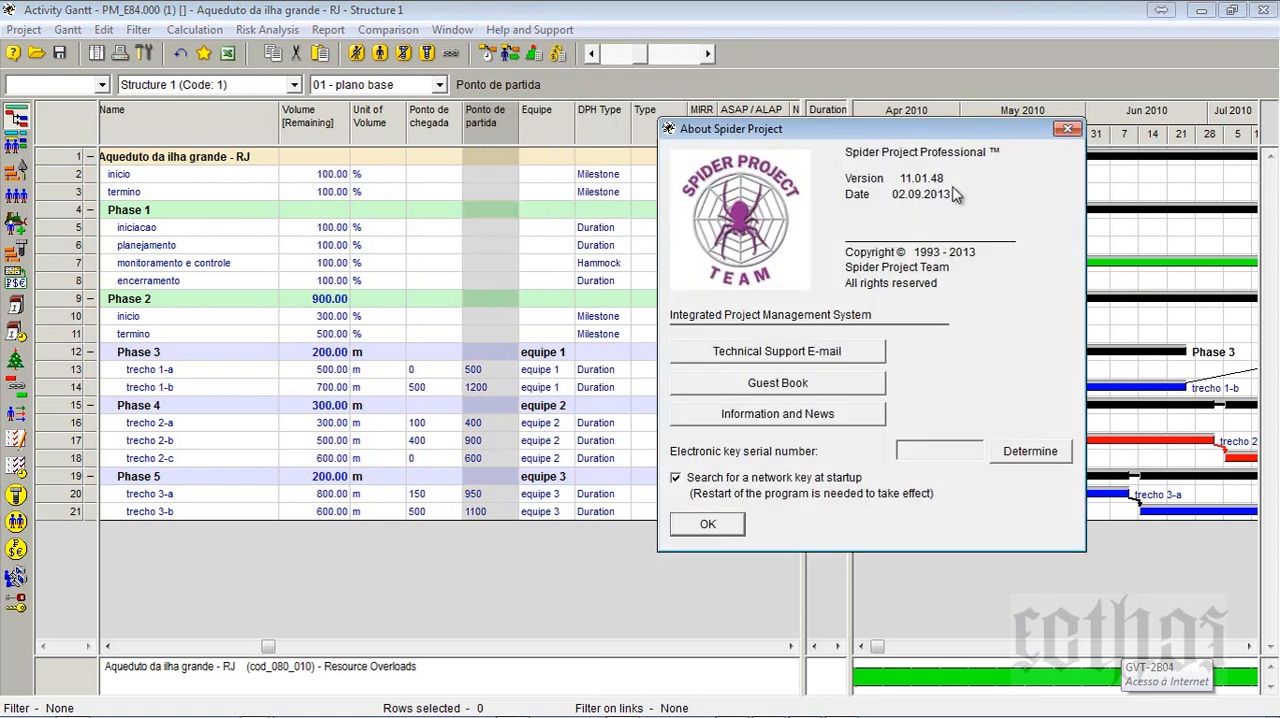
click(707, 525)
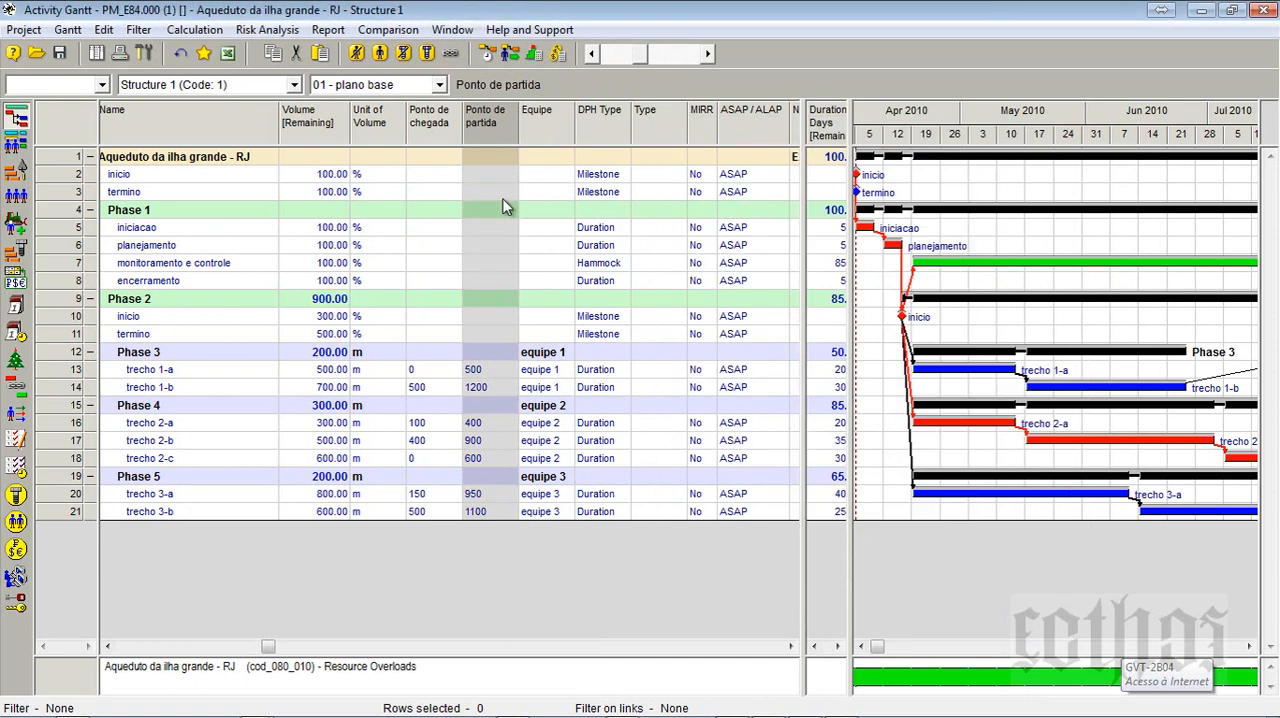
- Show the standard Finish location field as a column before Ponto de chegada in the activity table
right_click(430, 130)
click(468, 134)
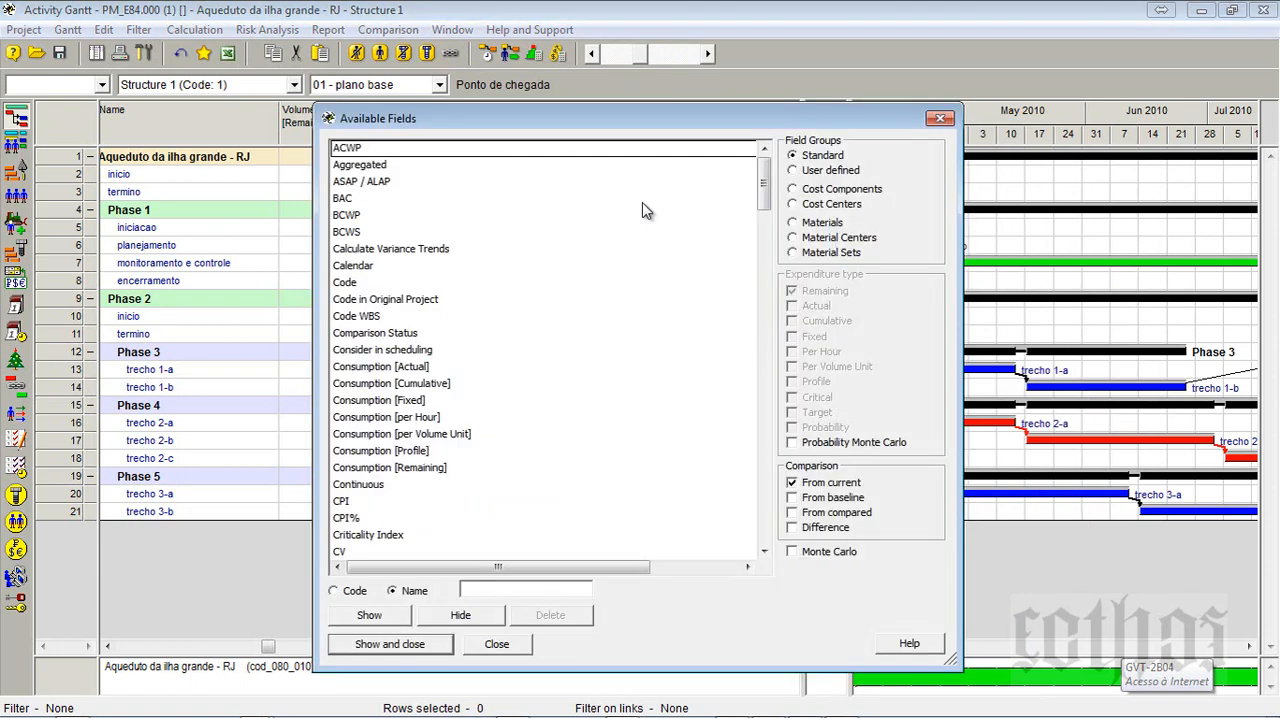
drag(763, 195, 768, 289)
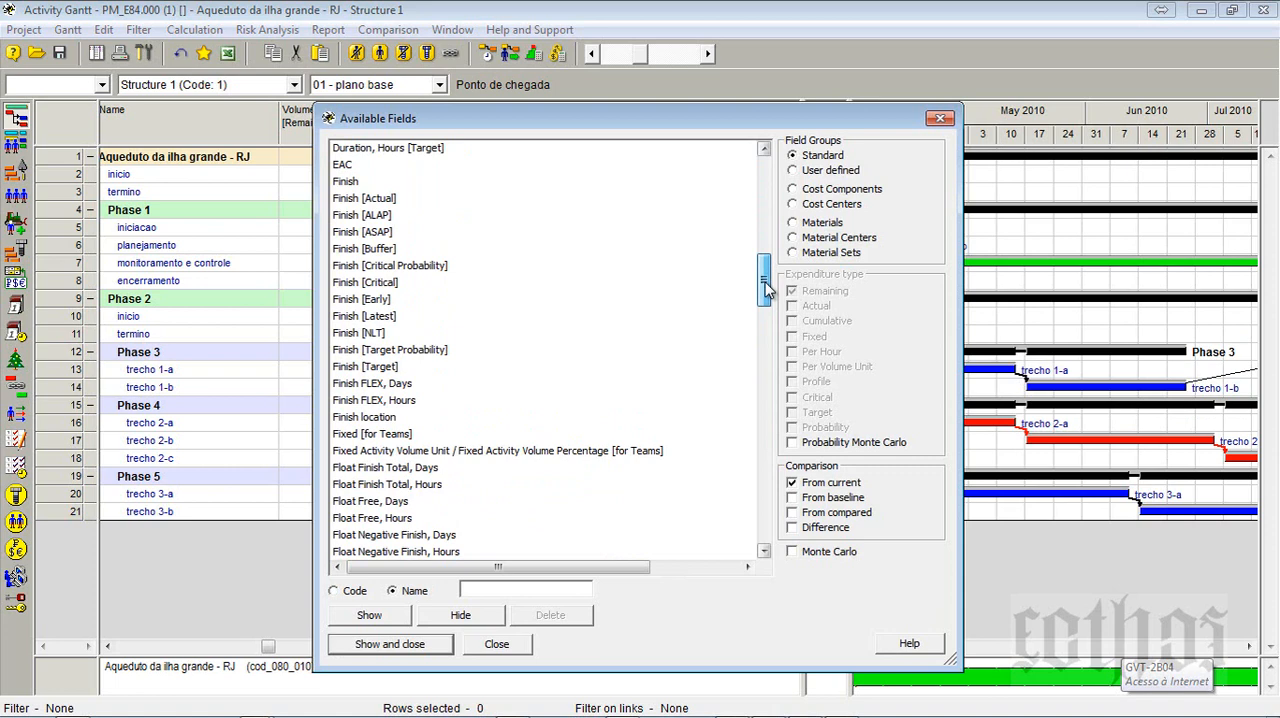
click(392, 417)
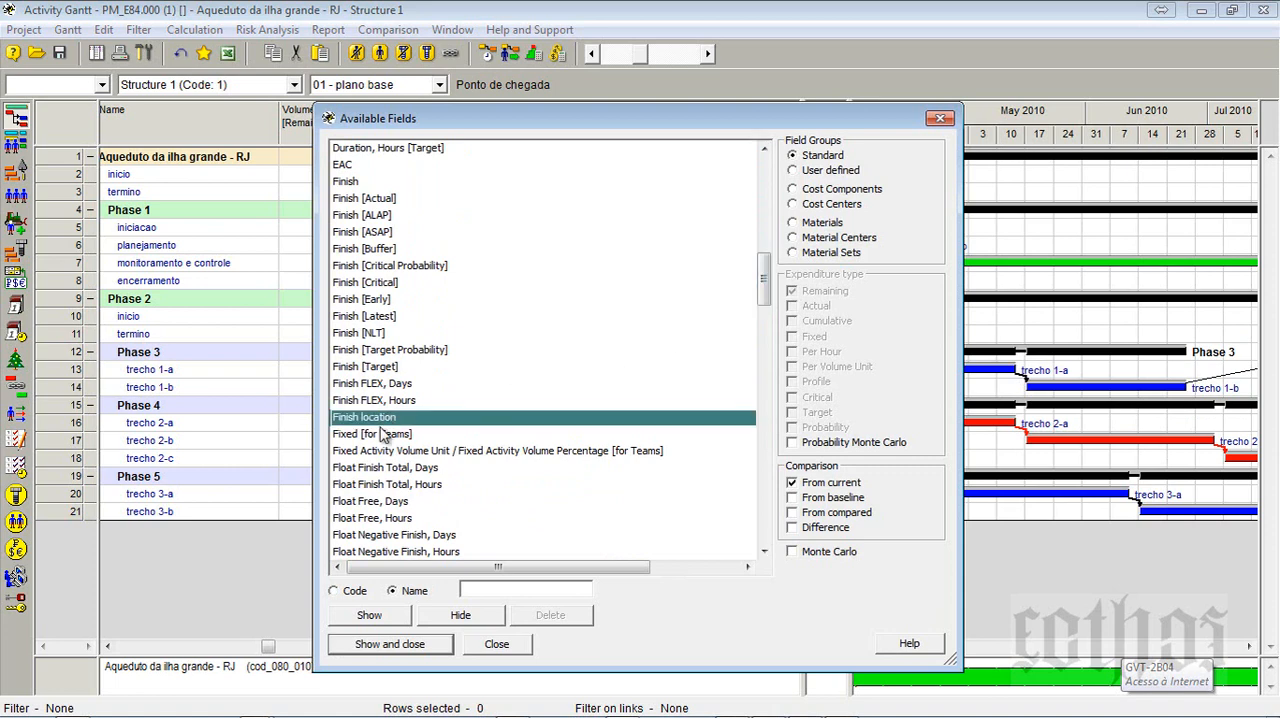
click(369, 614)
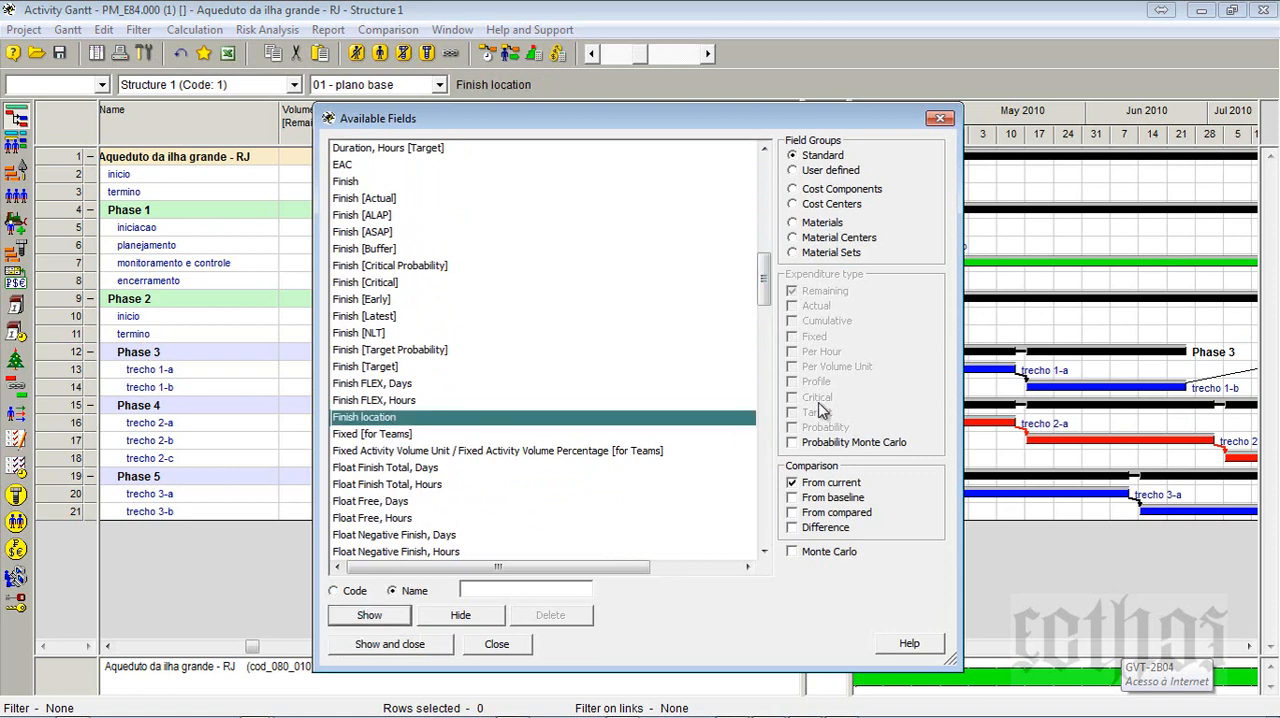
- Show the standard Start location field as a column before Finish location and close the Available Fields dialog
click(766, 433)
click(766, 433)
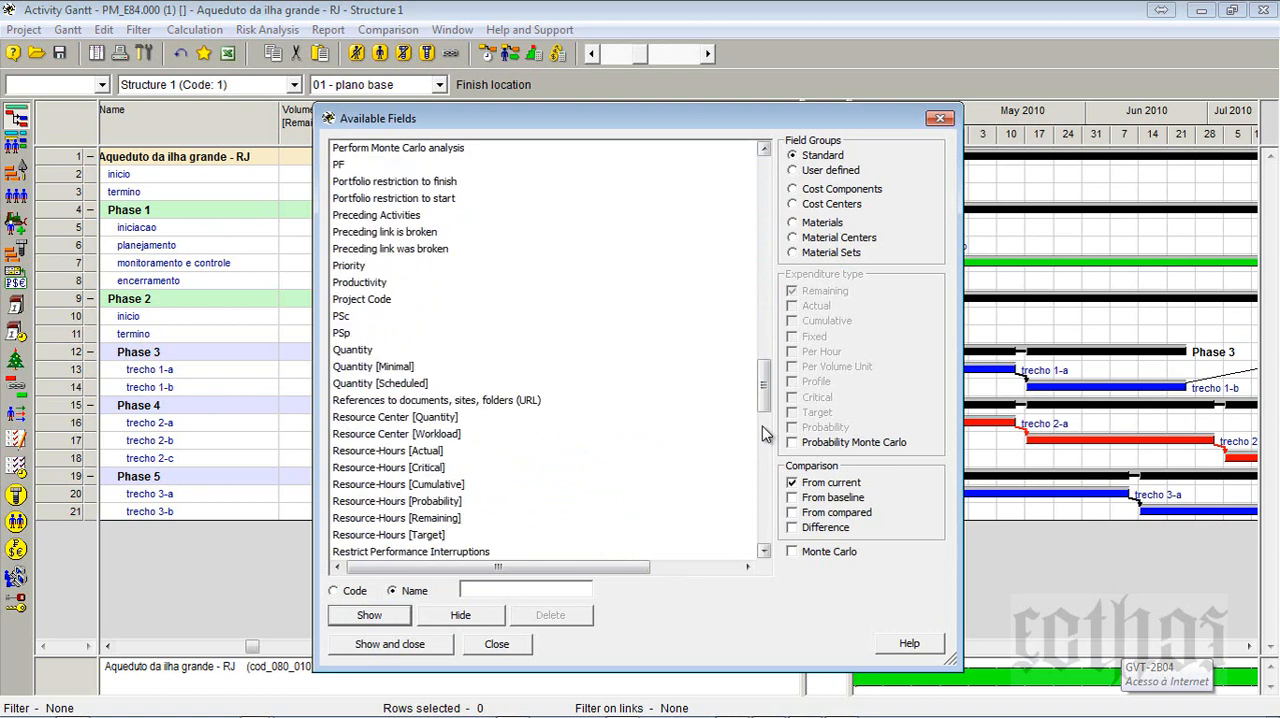
click(760, 462)
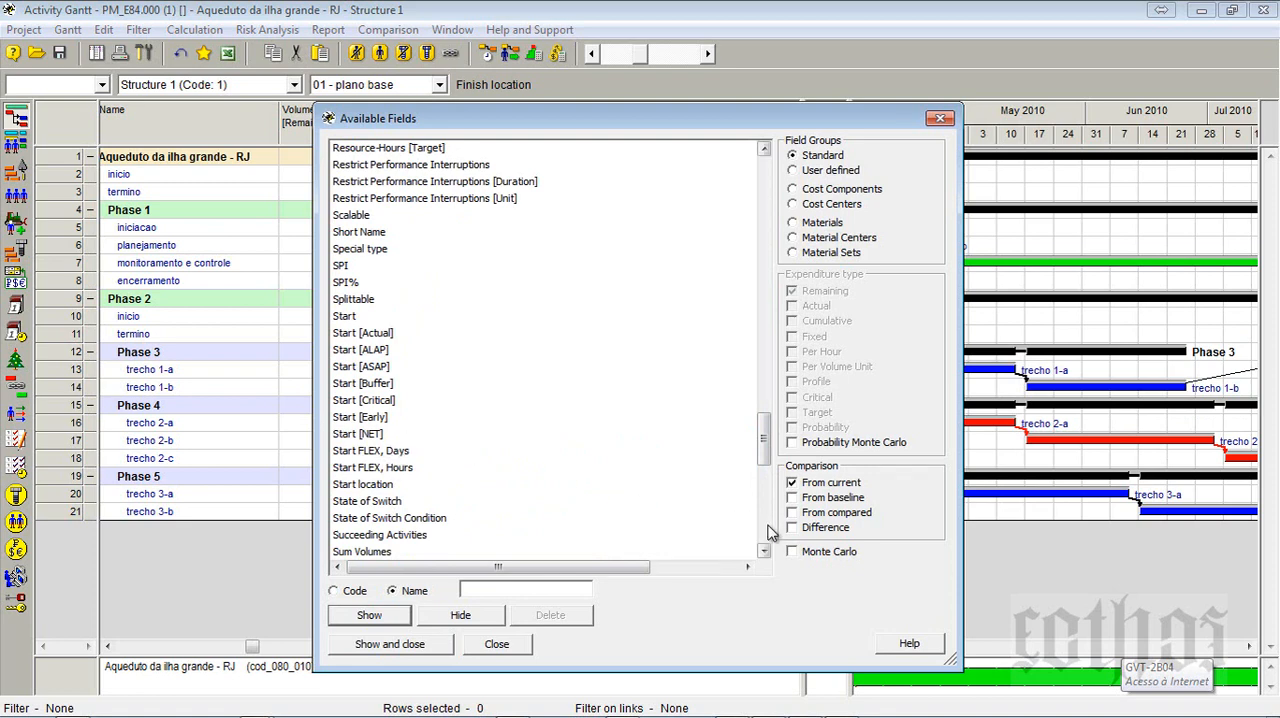
click(388, 487)
click(388, 646)
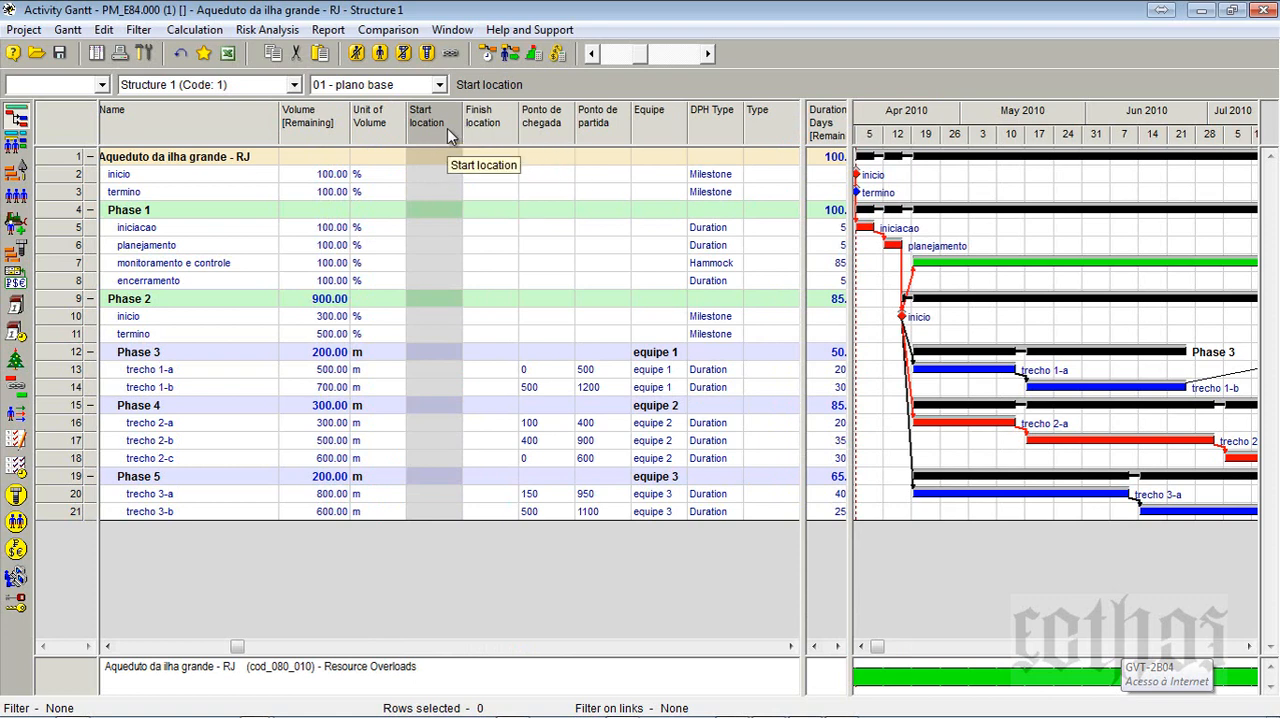
- Open the project's Time-Location Chart and arrange it side by side with the Activity Gantt
click(544, 132)
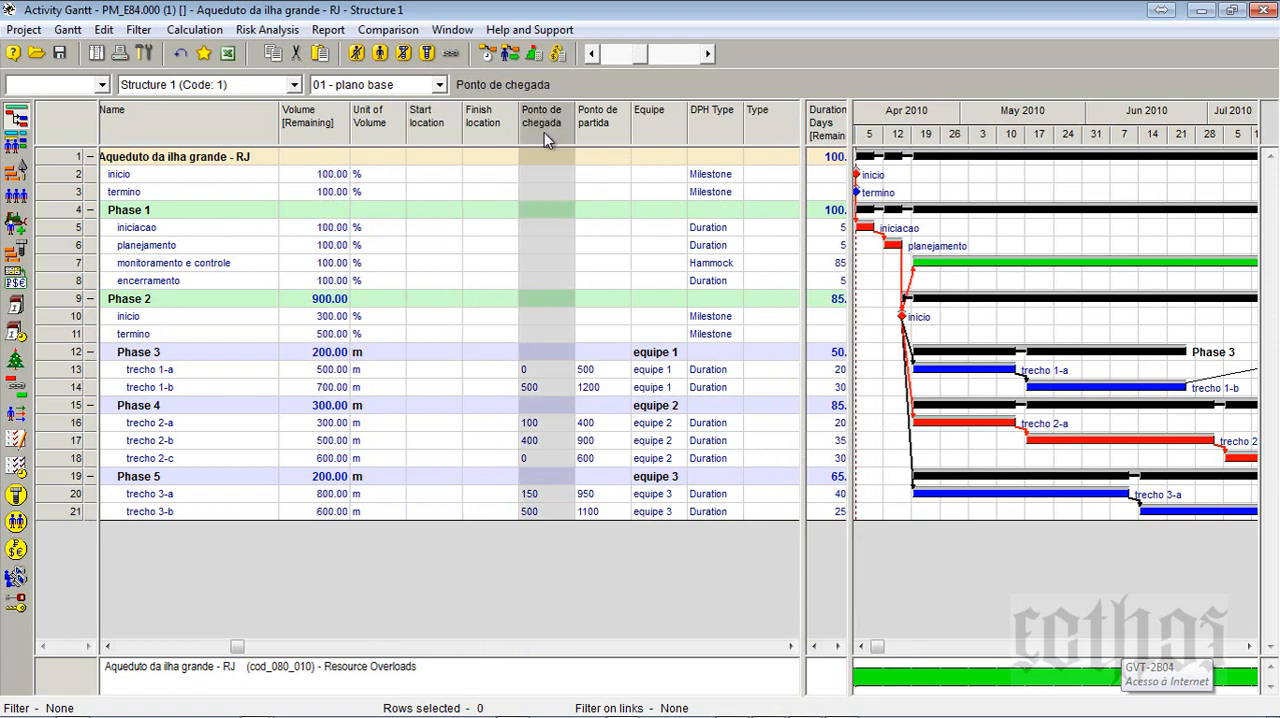
click(603, 121)
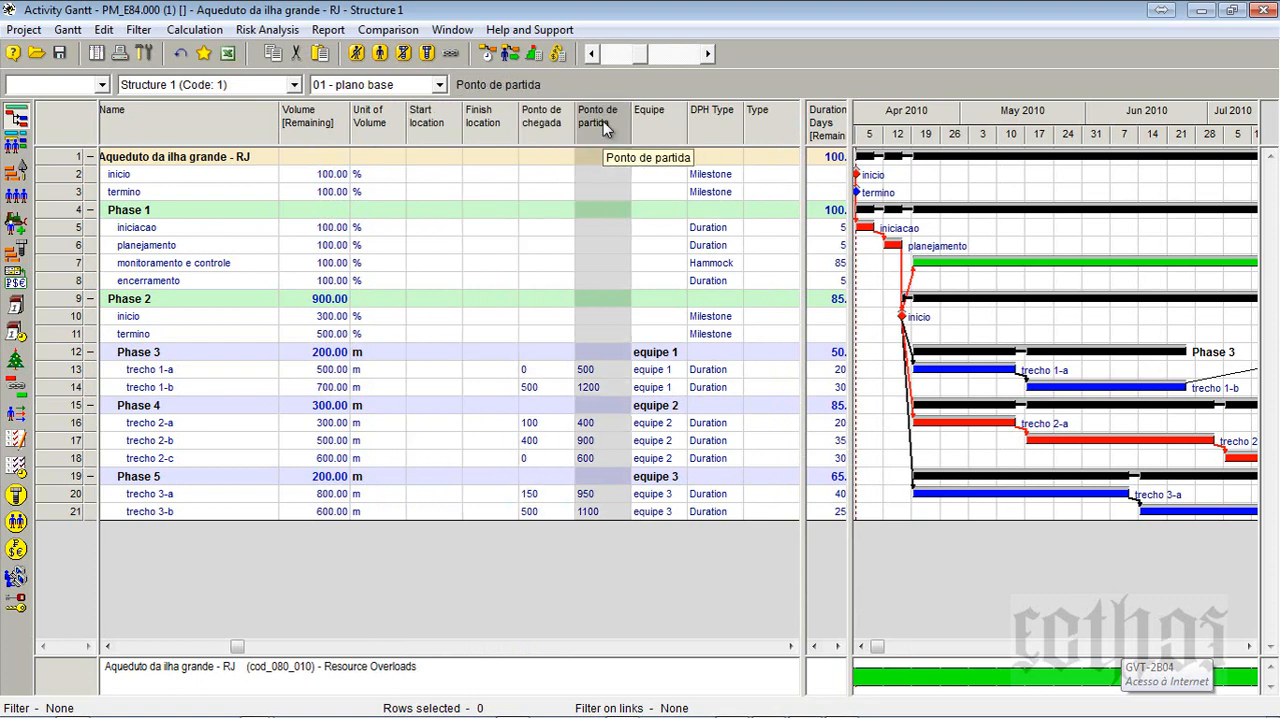
drag(637, 14, 870, 100)
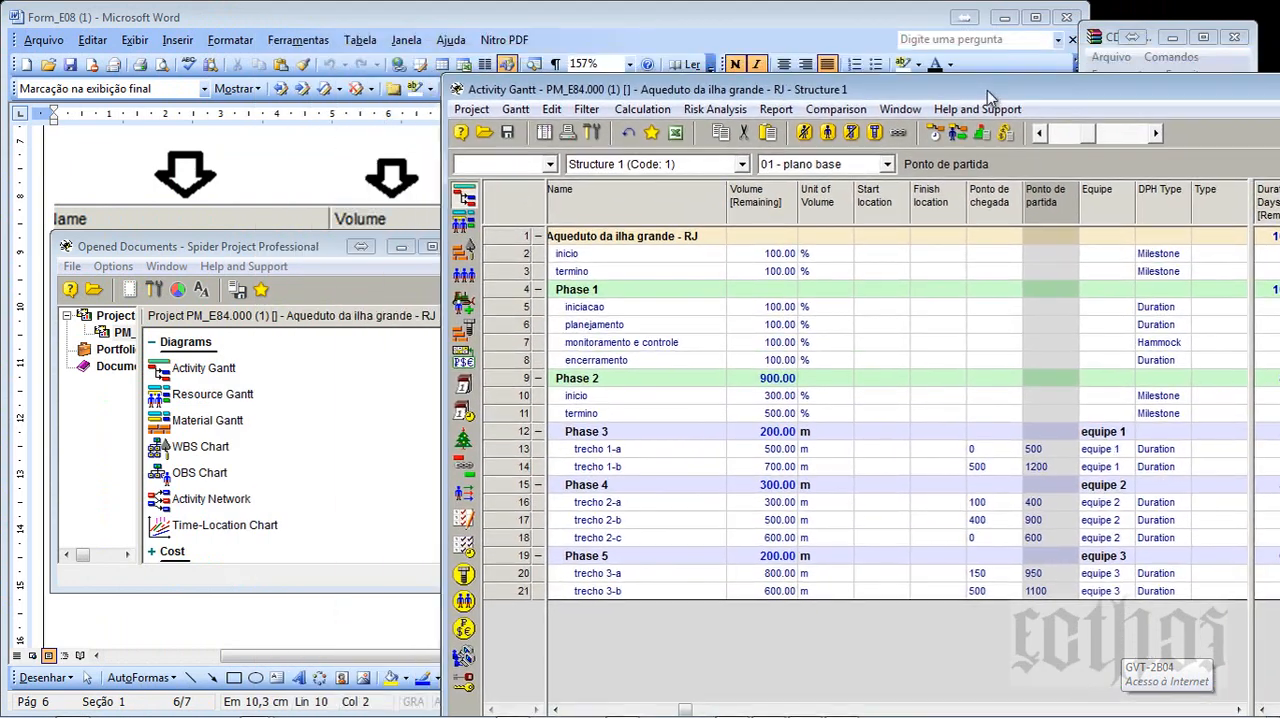
right_click(184, 532)
click(228, 543)
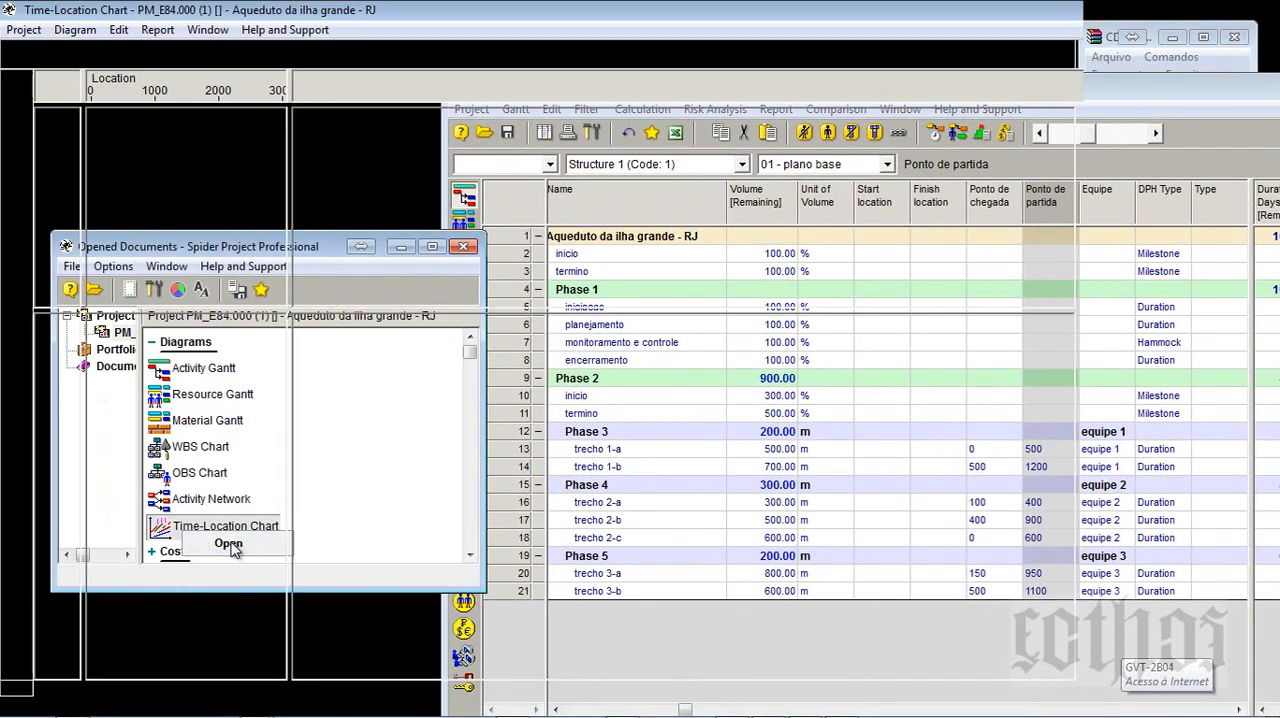
key(super+Left)
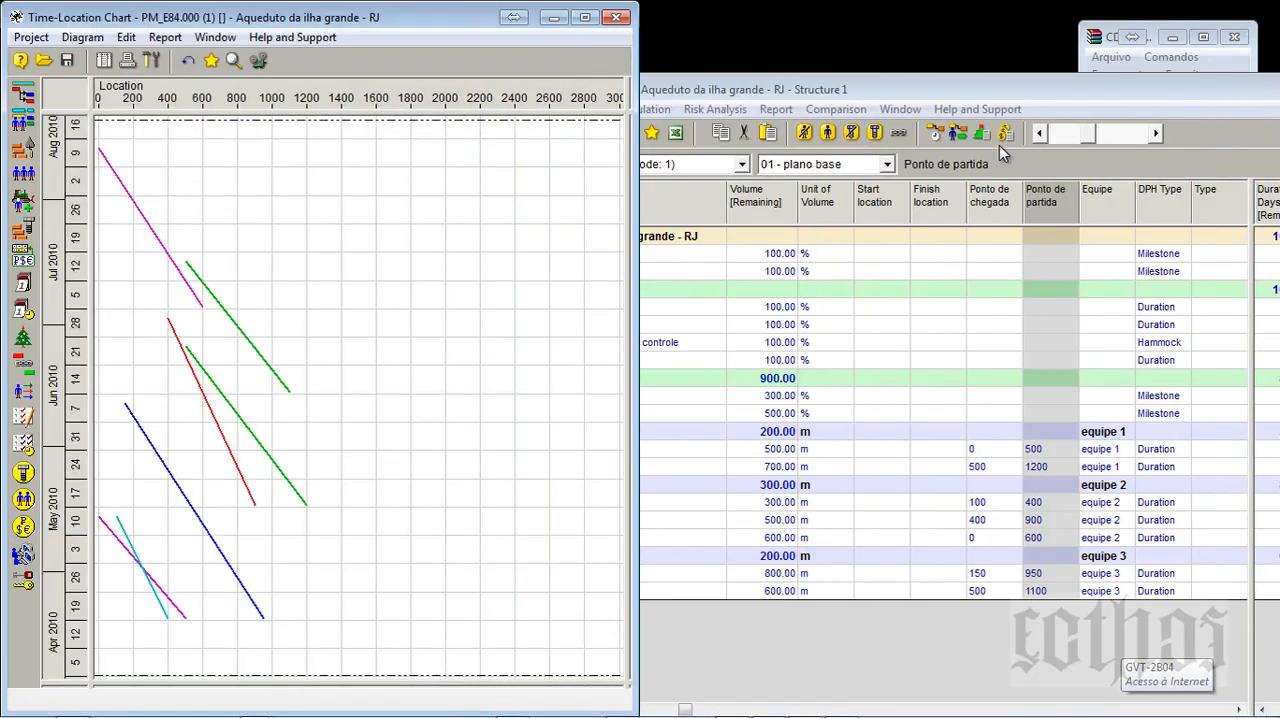
click(924, 88)
key(super+Right)
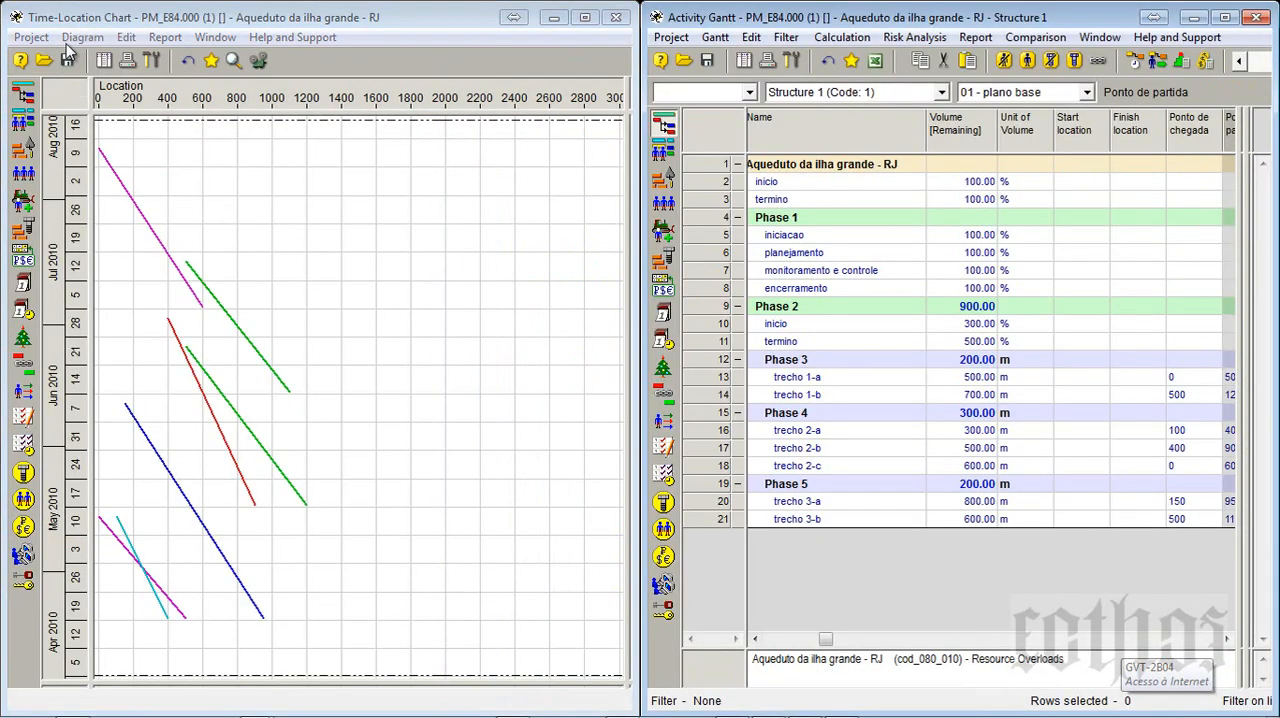
- Inspect the Time-Location Chart setup, including the fields available as type, and close it without changing any settings
click(157, 63)
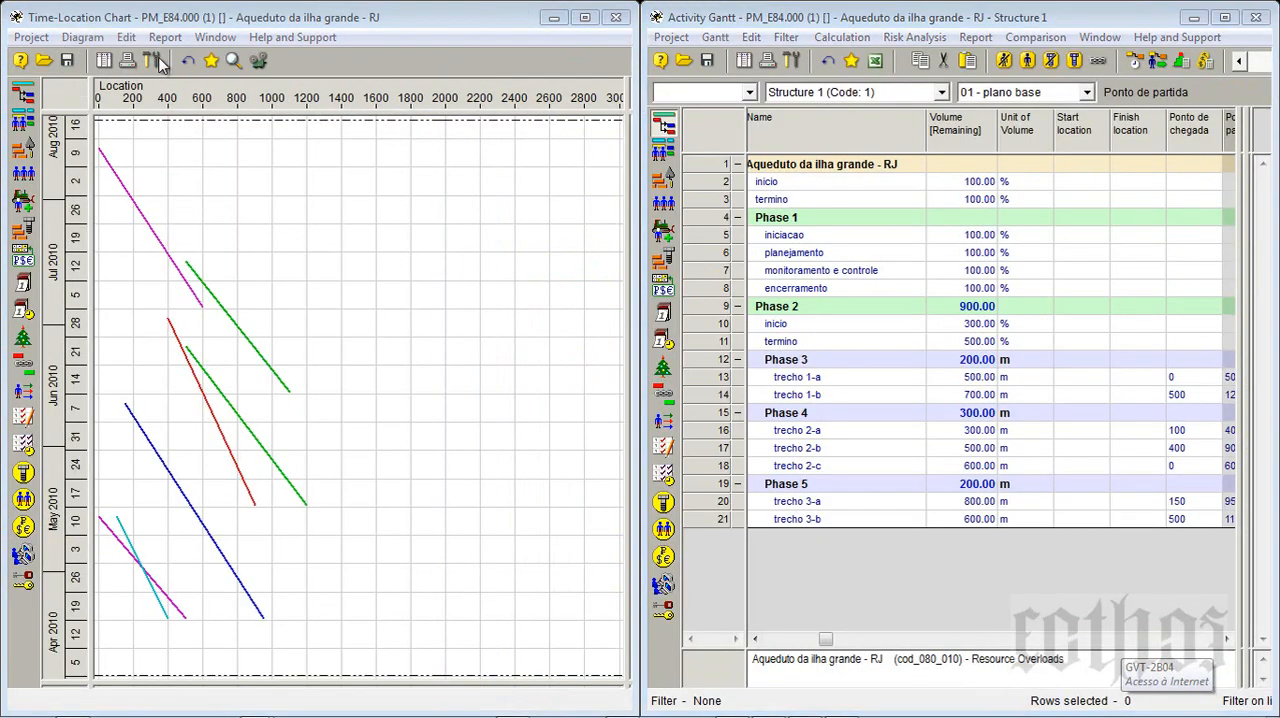
drag(533, 190, 280, 159)
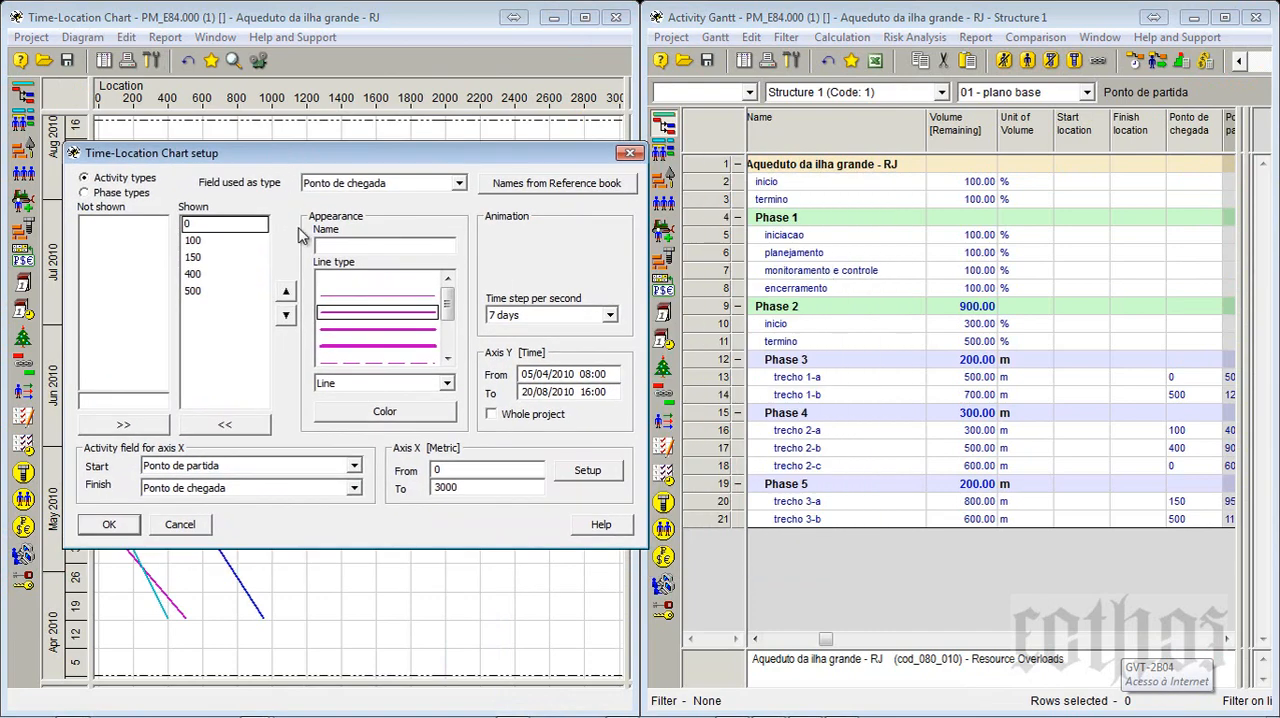
click(366, 186)
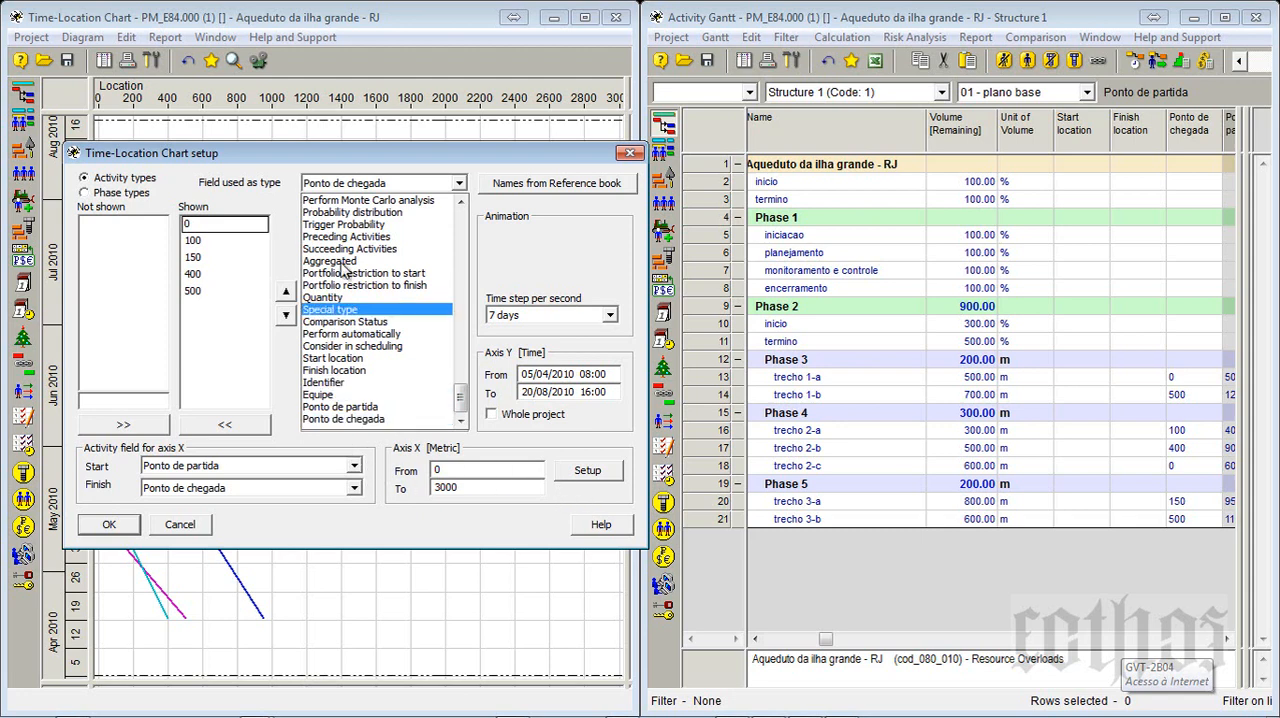
click(629, 157)
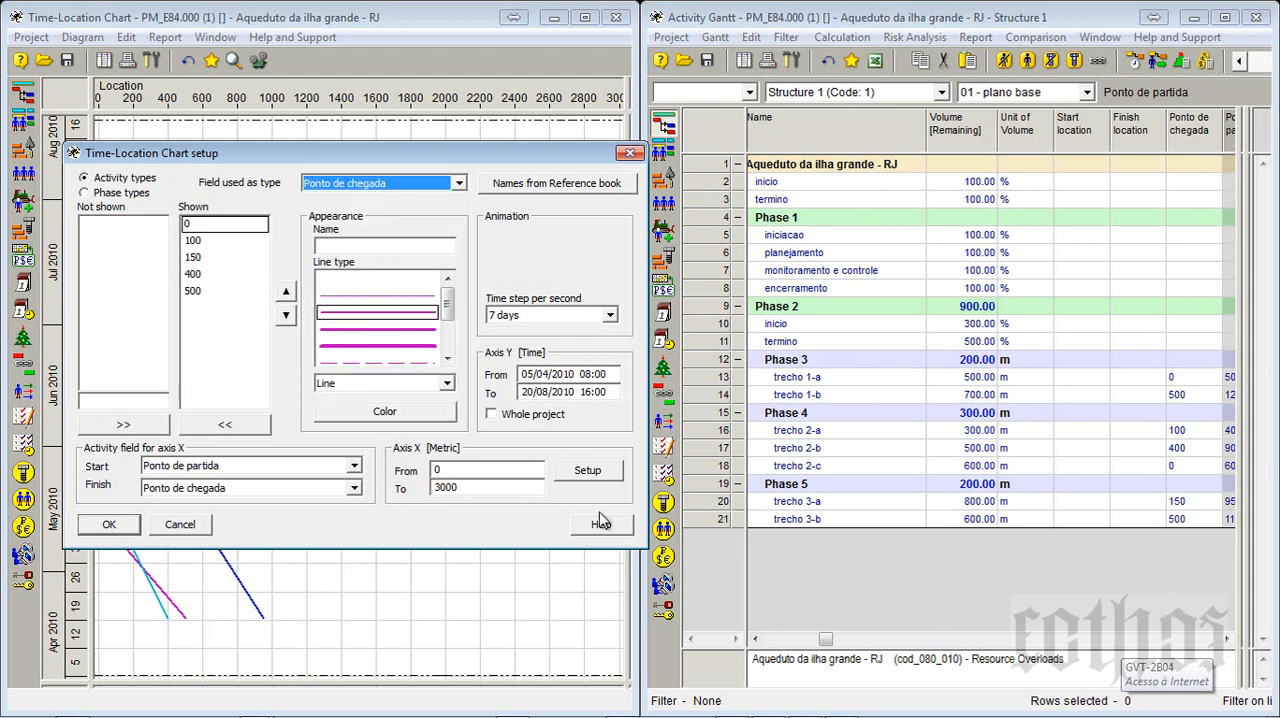
click(110, 525)
- Copy the Ponto de chegada values of trecho 1-a through trecho 3-b into their Start location column
click(1228, 638)
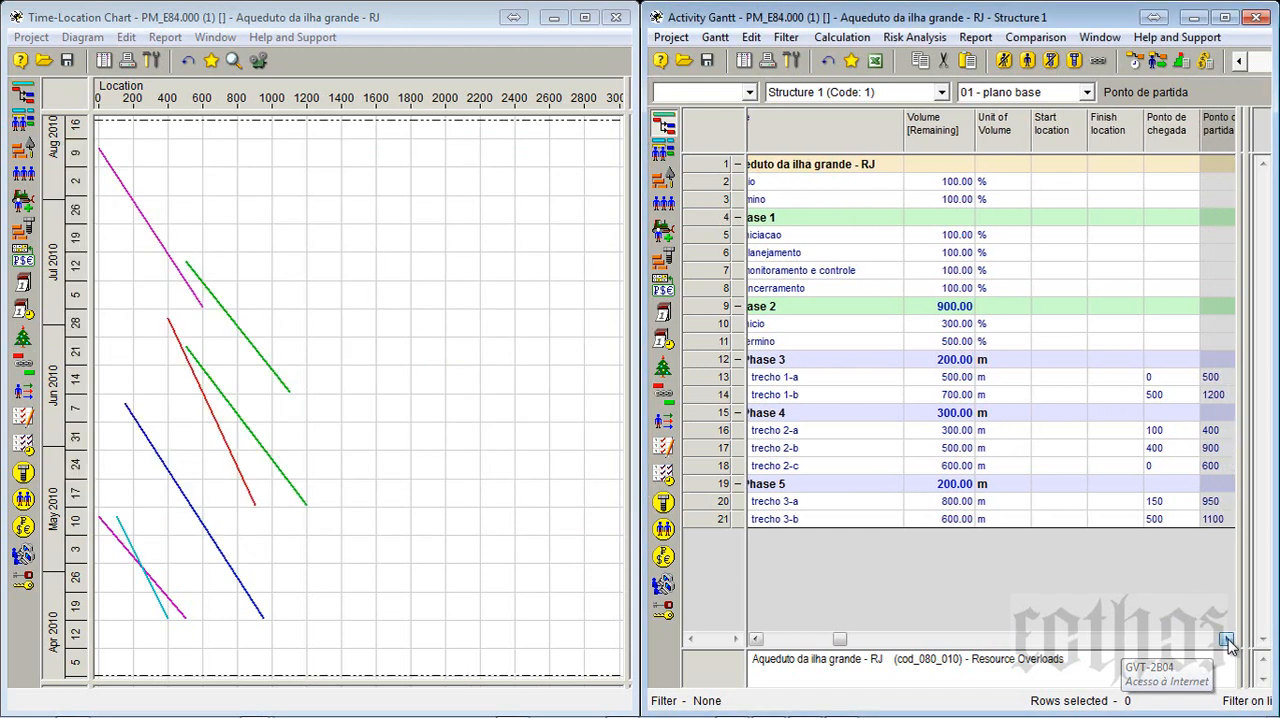
click(1119, 377)
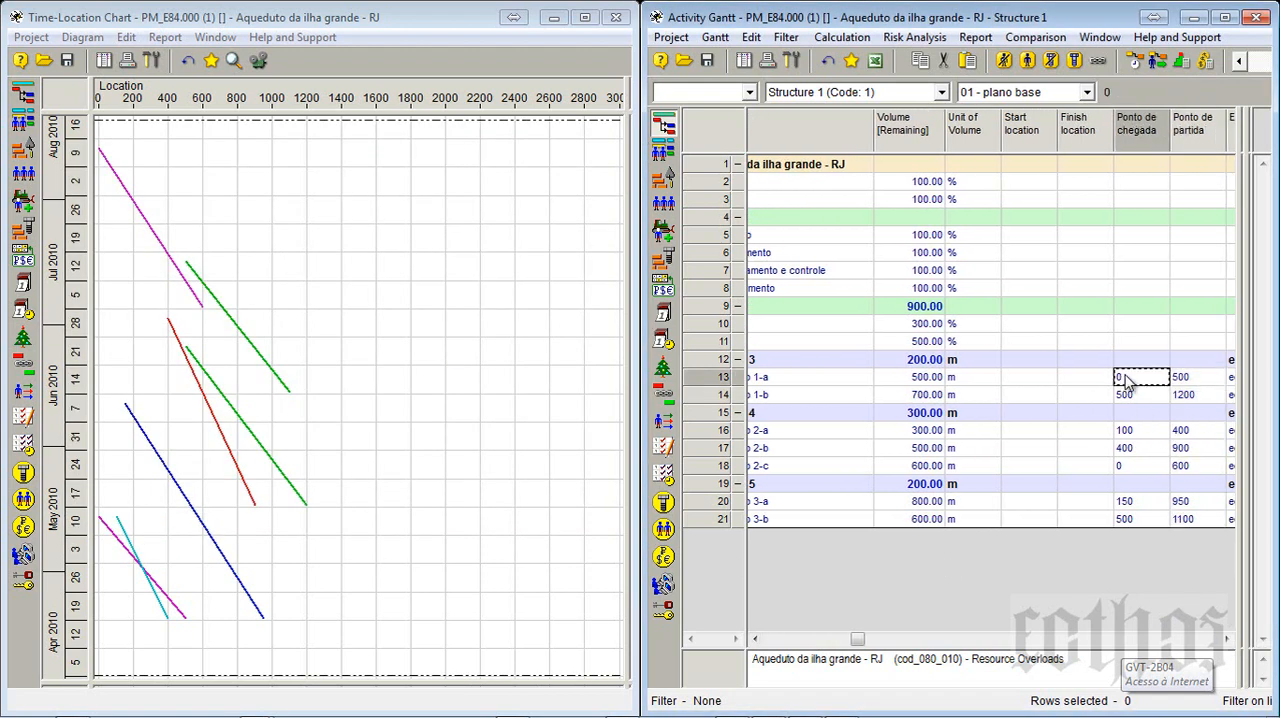
click(1120, 520)
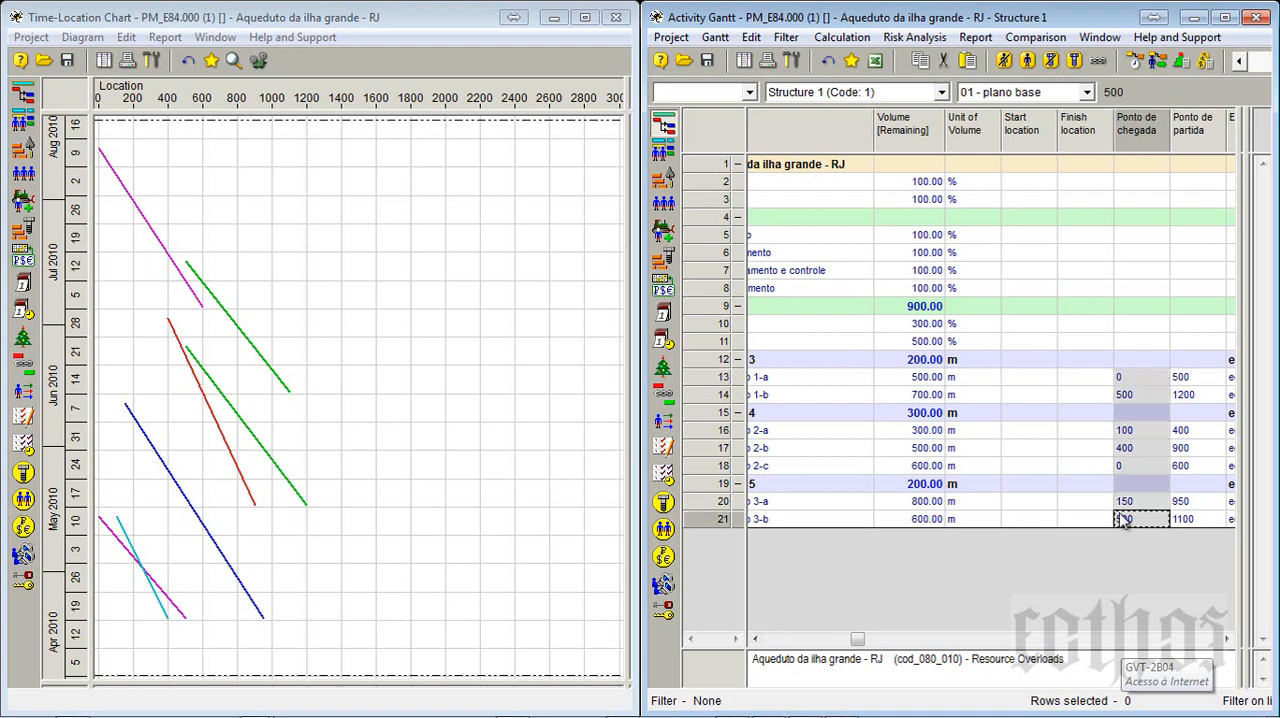
click(1010, 380)
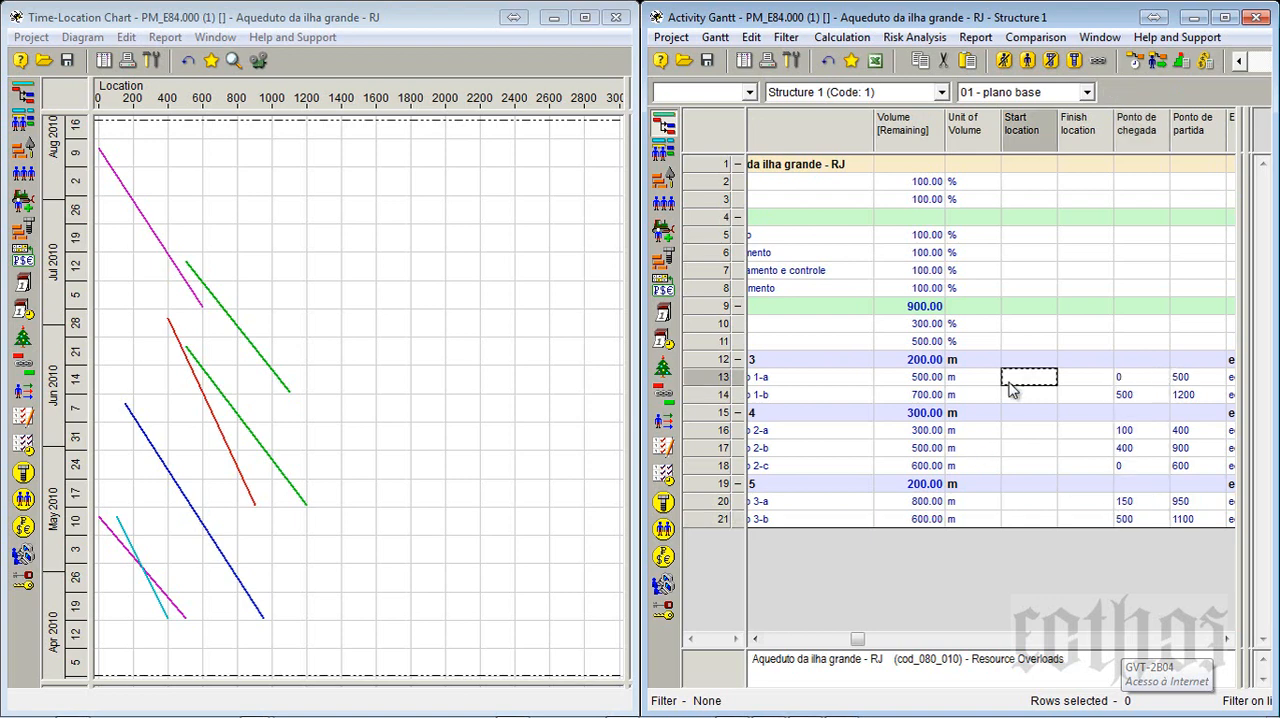
key(ctrl+v)
click(614, 451)
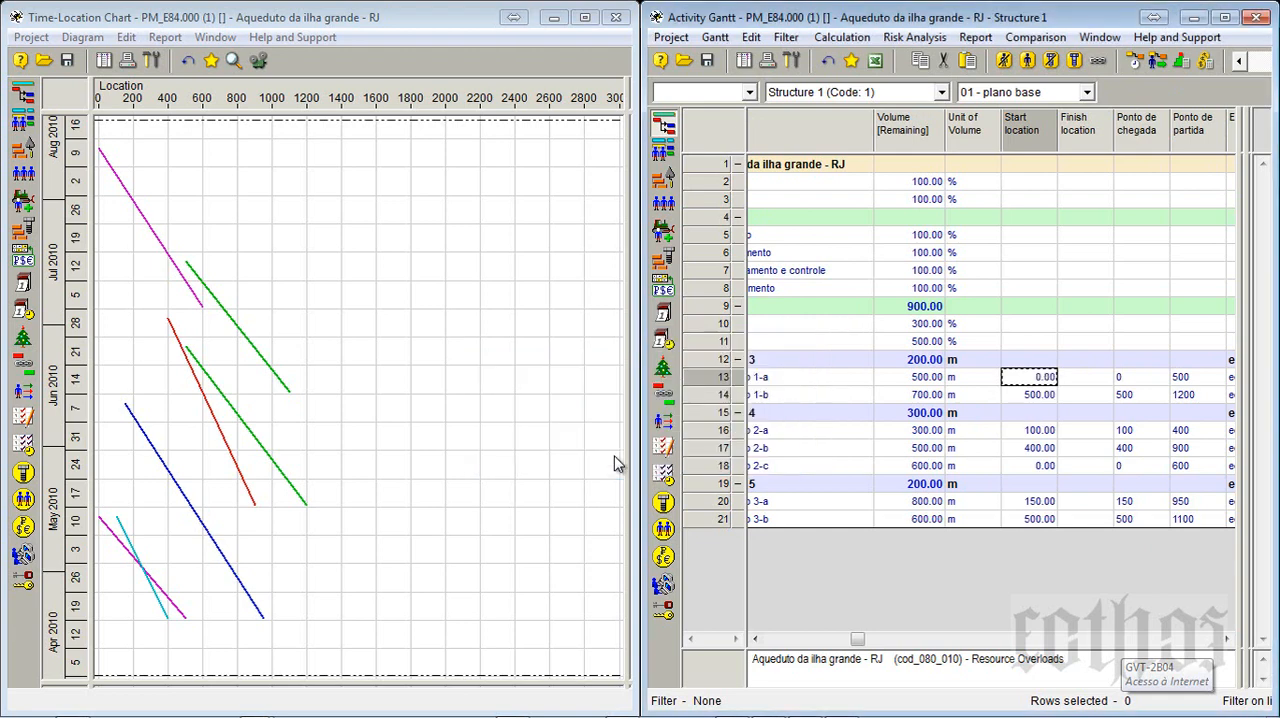
- Copy the Ponto de partida values of trecho 1-a through trecho 3-b into their Finish location column
click(1198, 380)
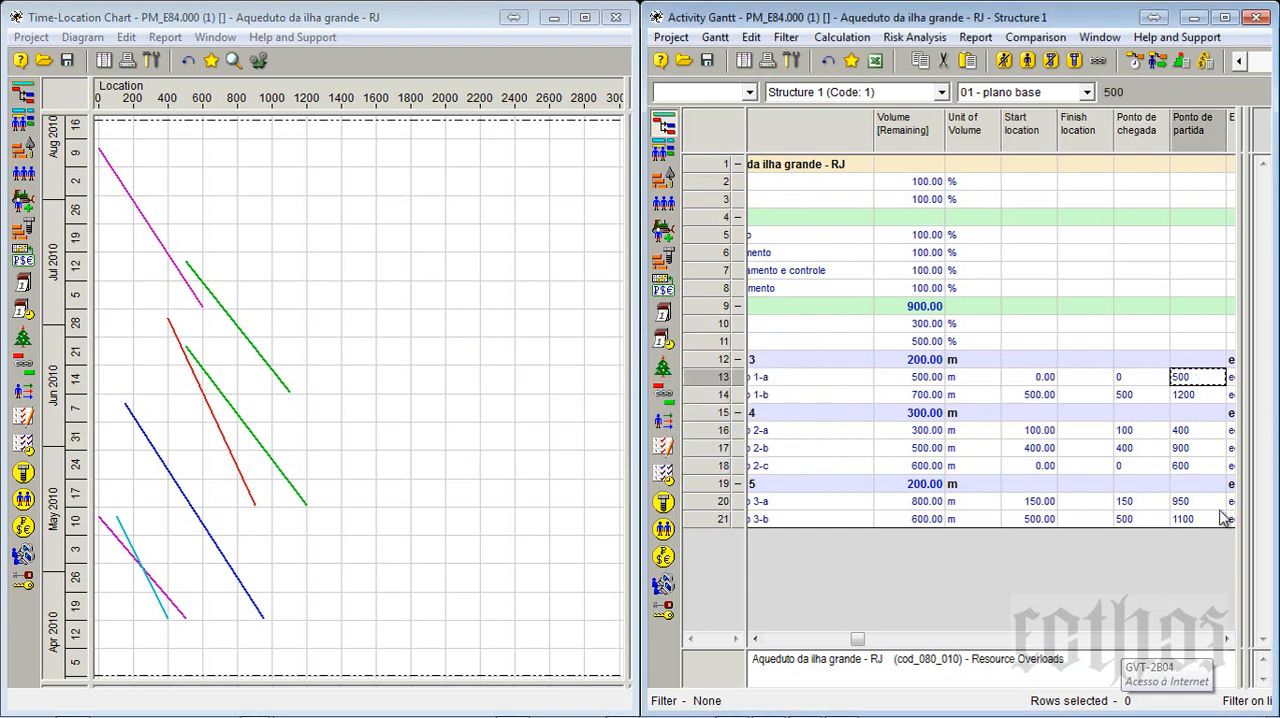
shift+click(1210, 520)
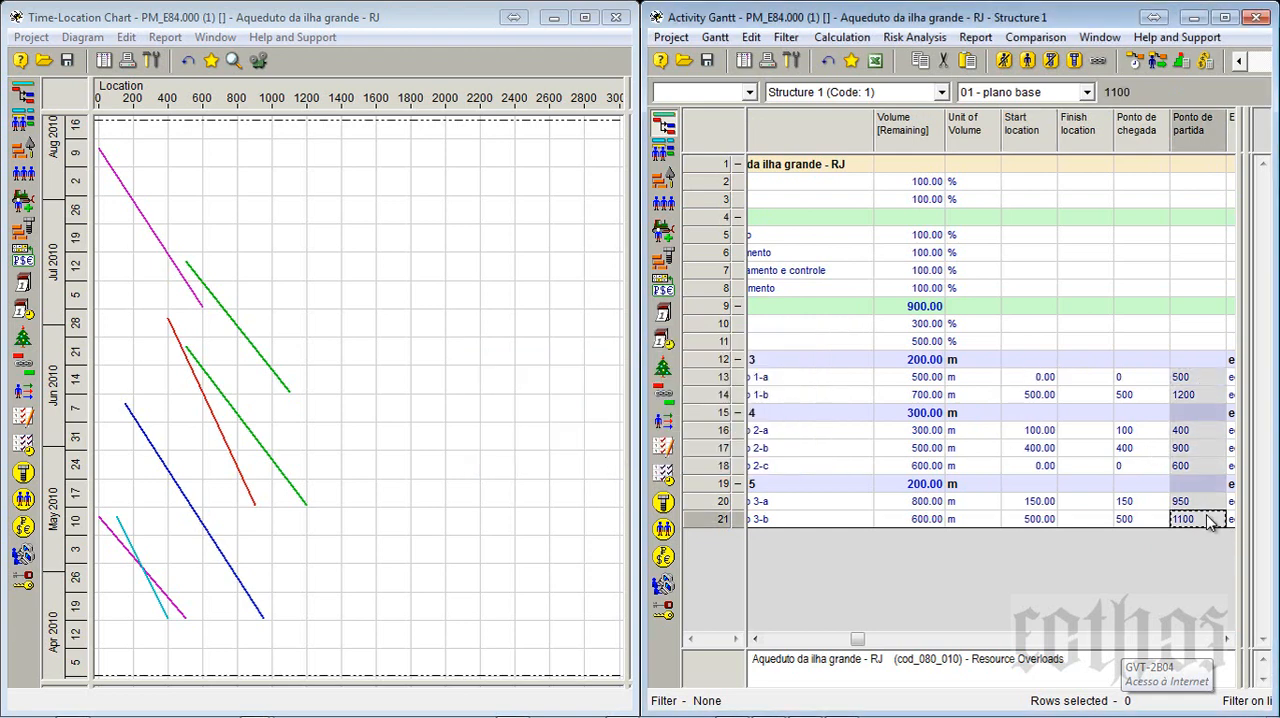
click(1075, 387)
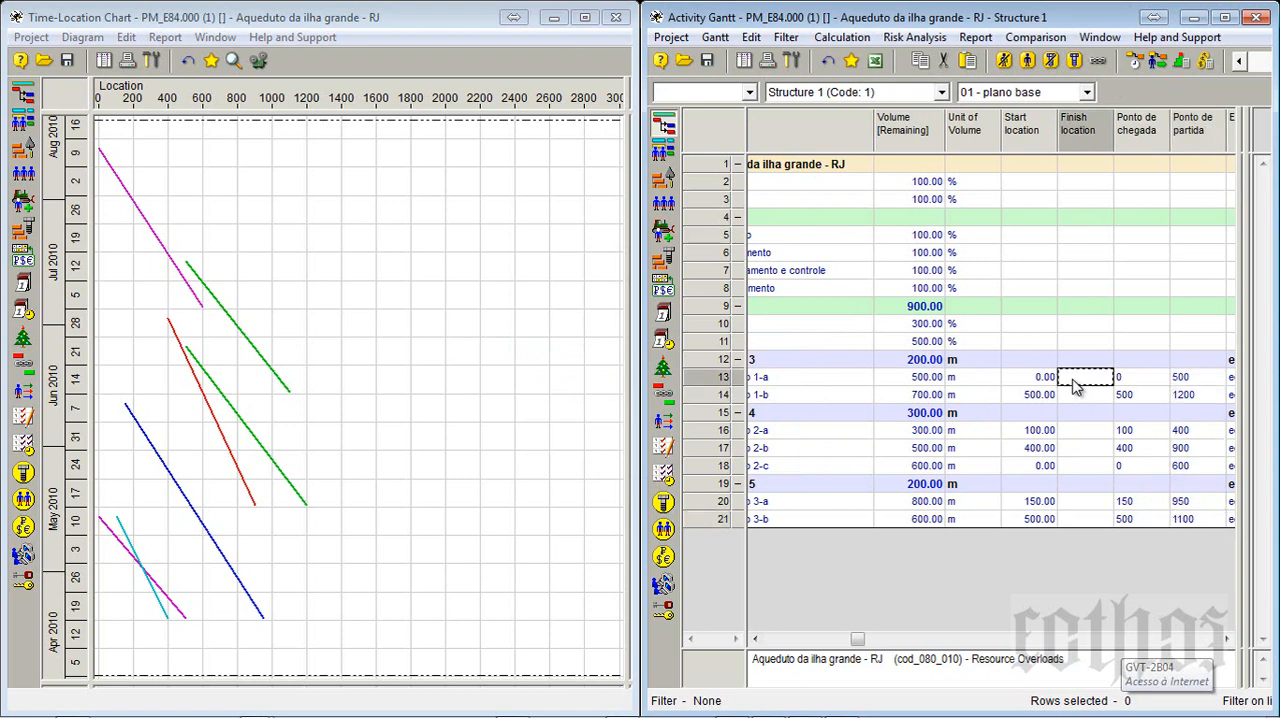
key(ctrl+v)
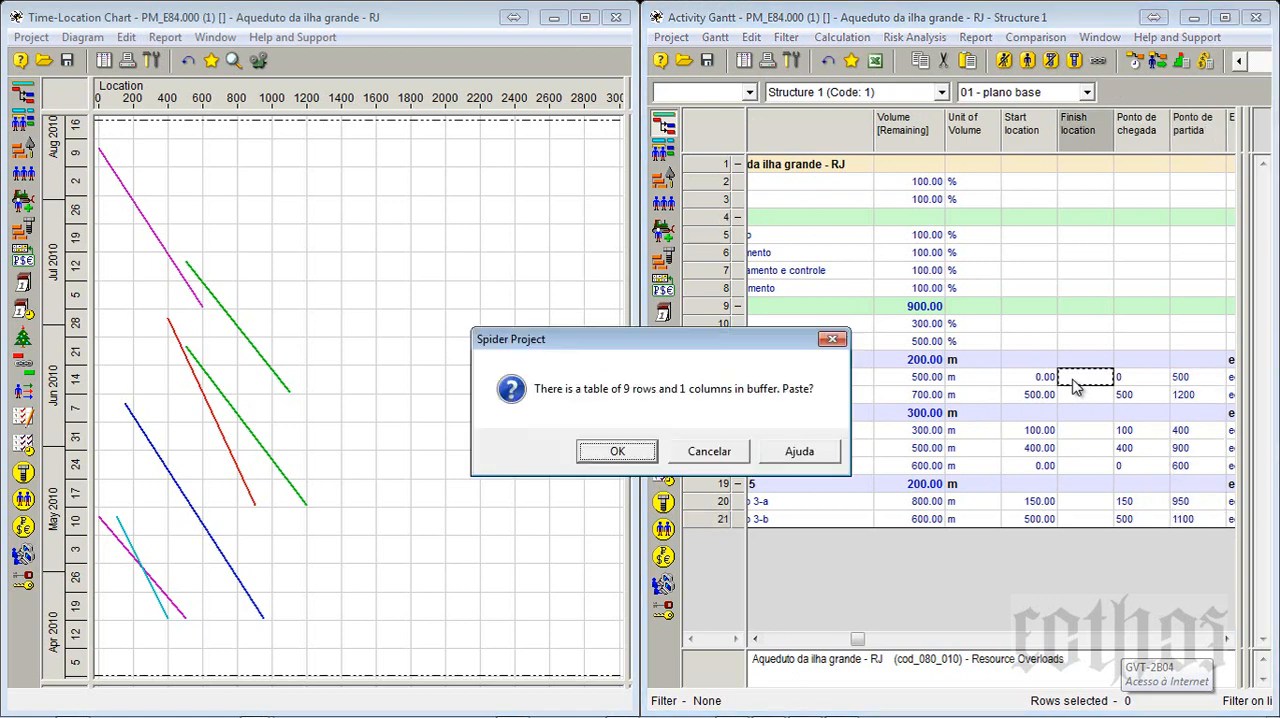
click(619, 452)
- Compare the Start and Finish location values of trecho 1-a and 1-b with the Ponto de chegada and Ponto de partida columns
click(1165, 135)
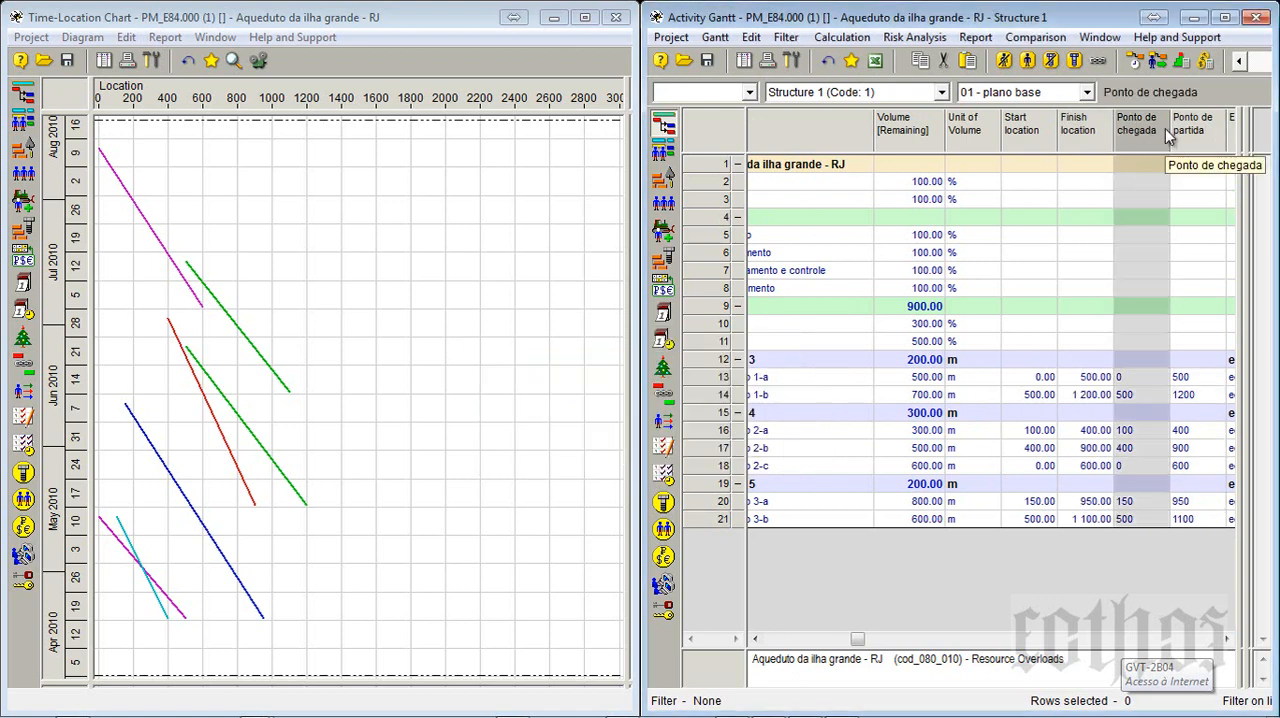
click(1188, 131)
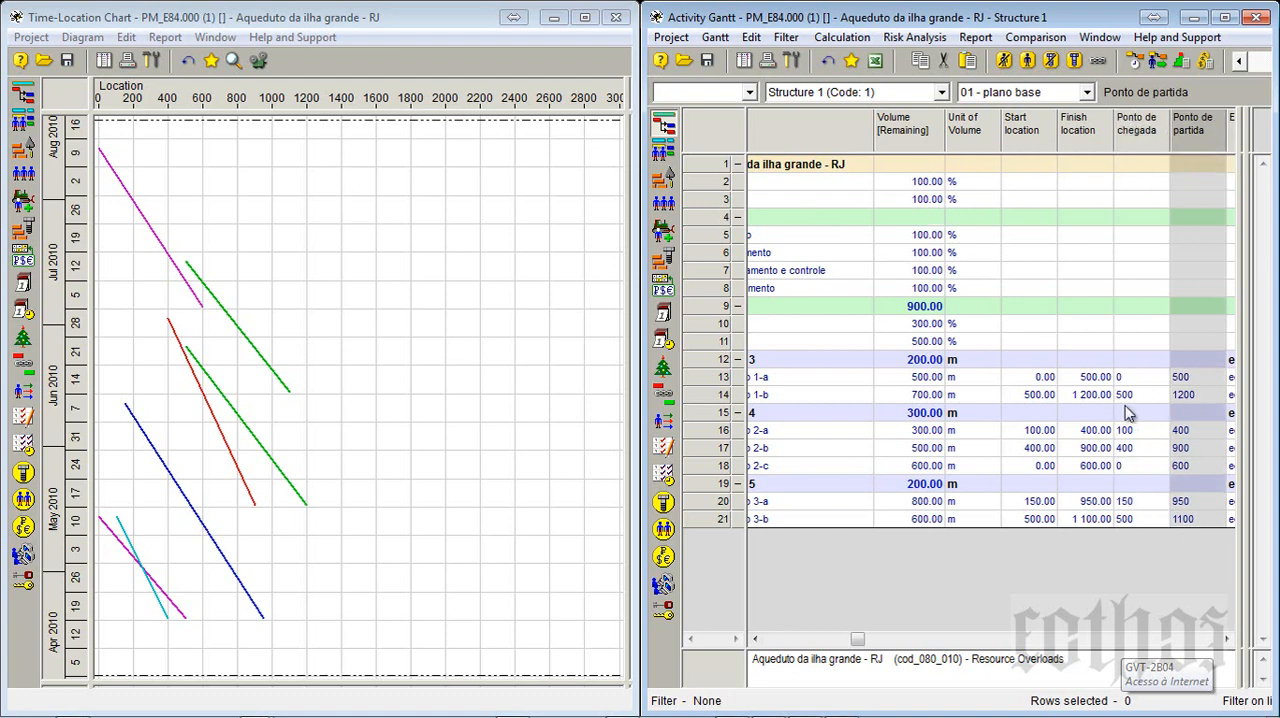
click(1038, 380)
click(1080, 379)
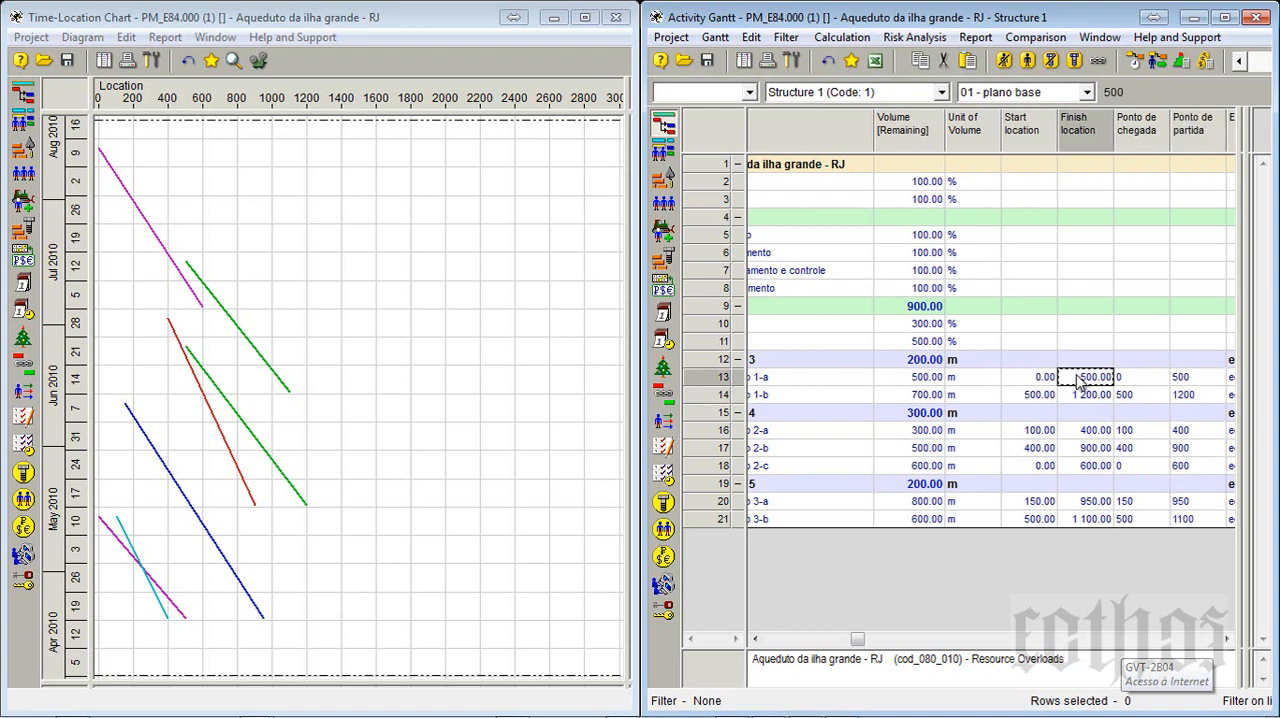
click(1050, 383)
click(1100, 395)
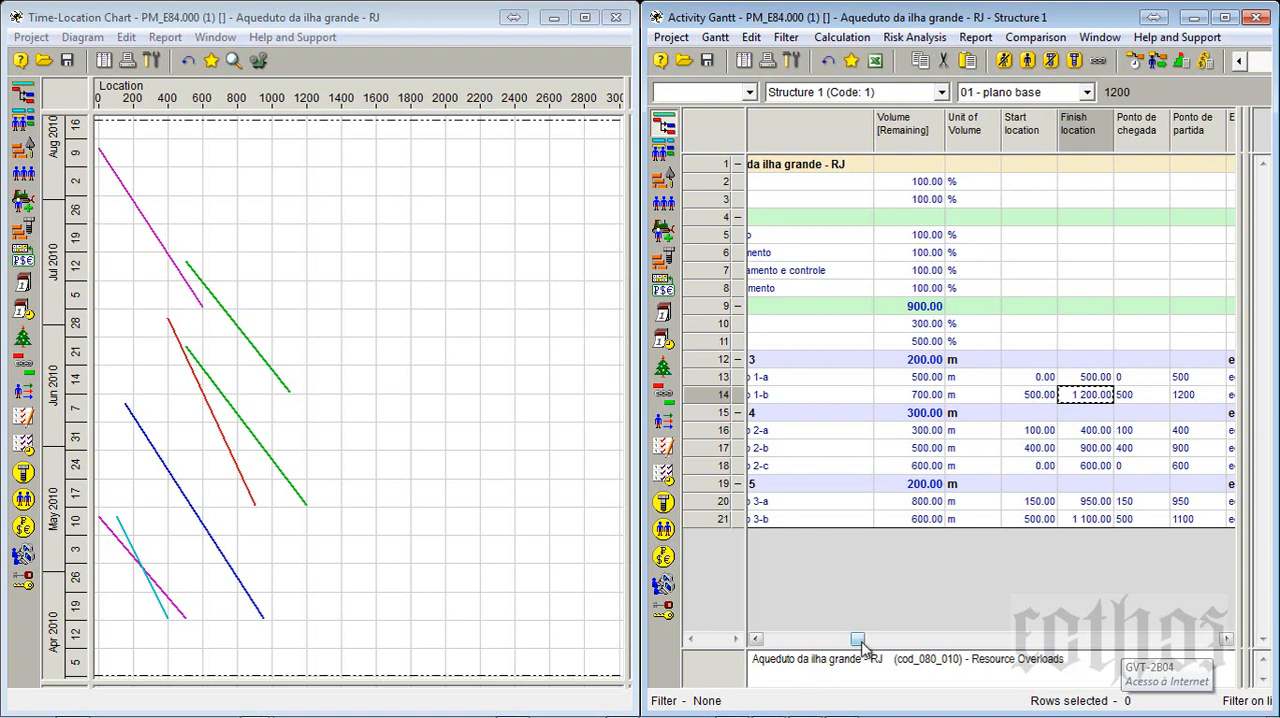
drag(860, 642, 846, 640)
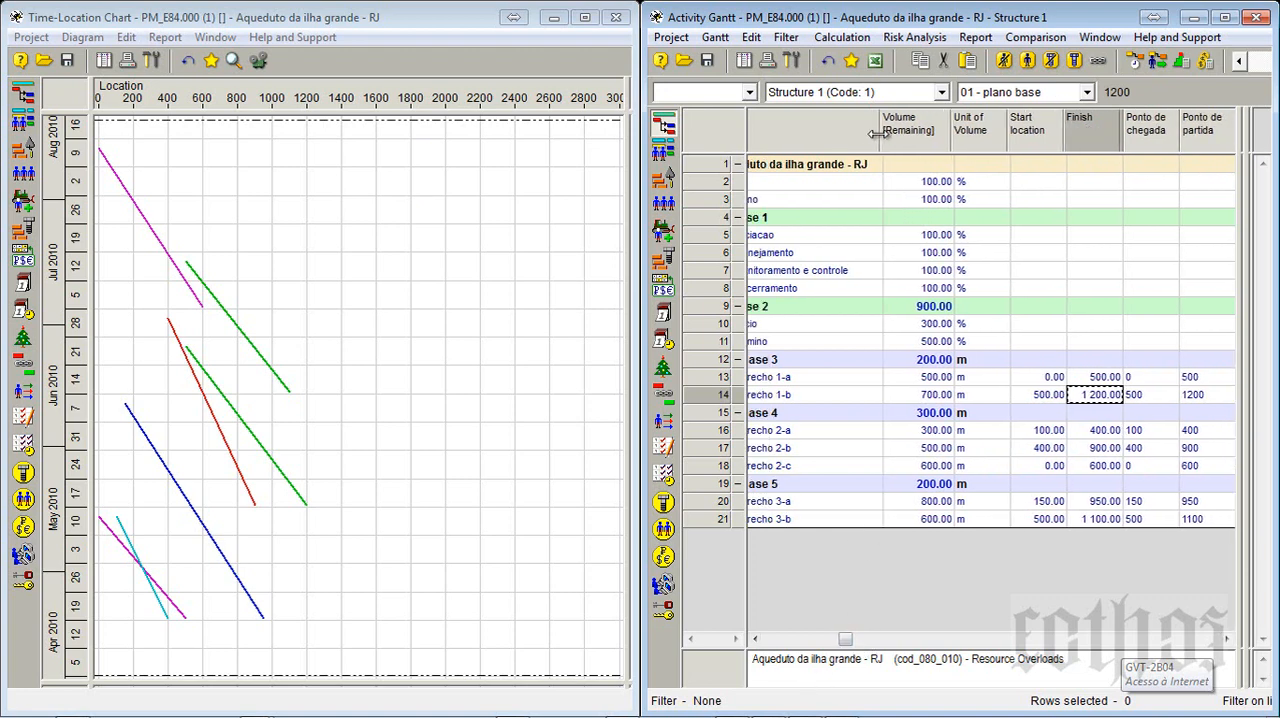
click(786, 645)
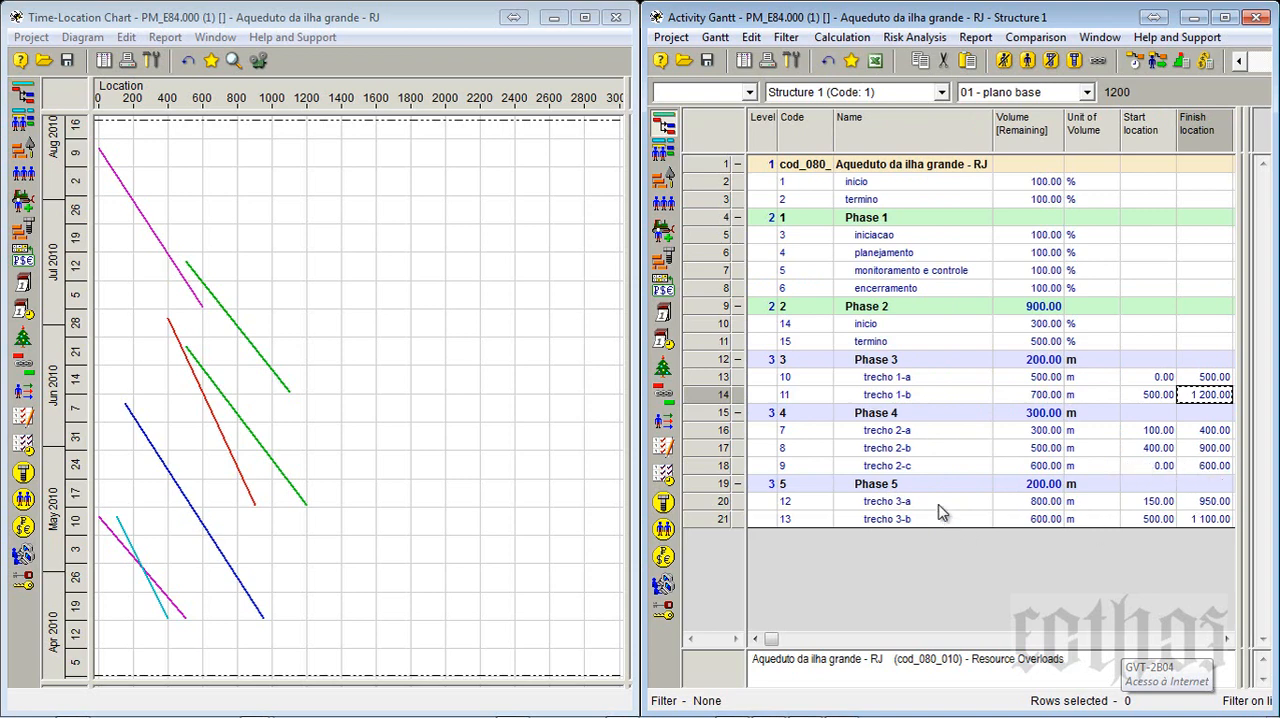
- Widen the Time-Location Chart window and enlarge its plot area relative to the adjoining pane
click(470, 172)
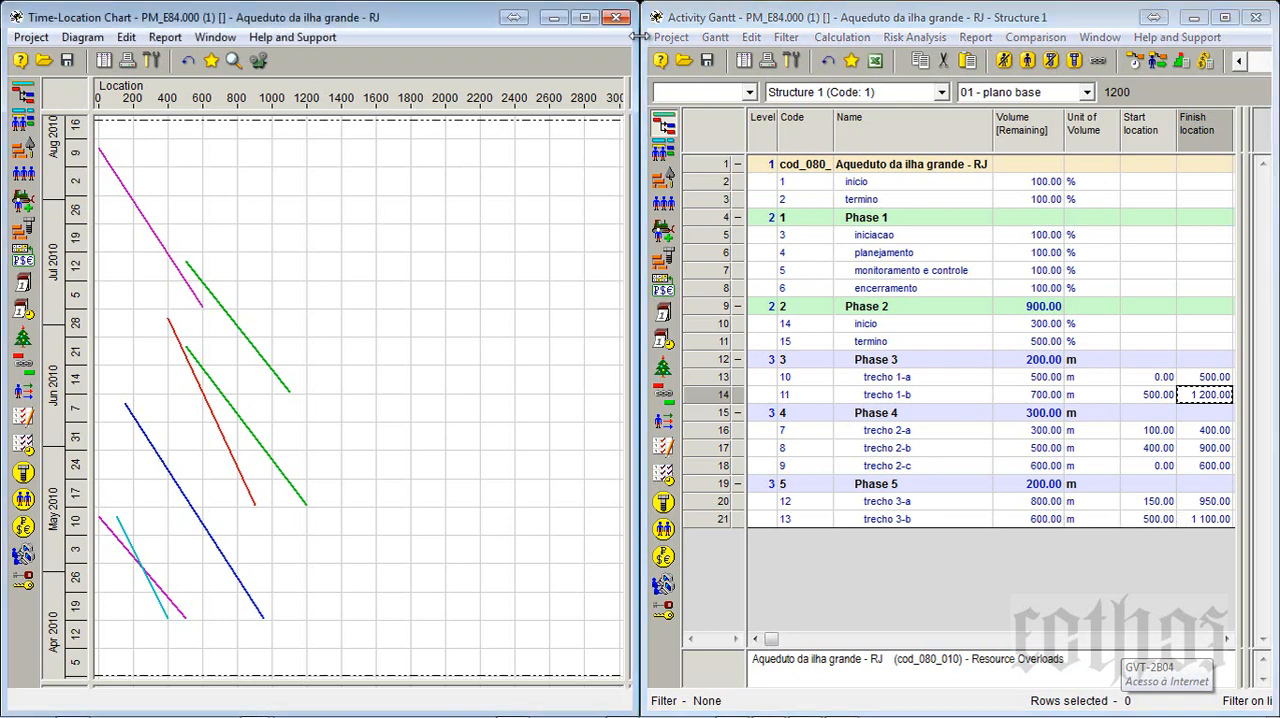
drag(636, 38, 1076, 38)
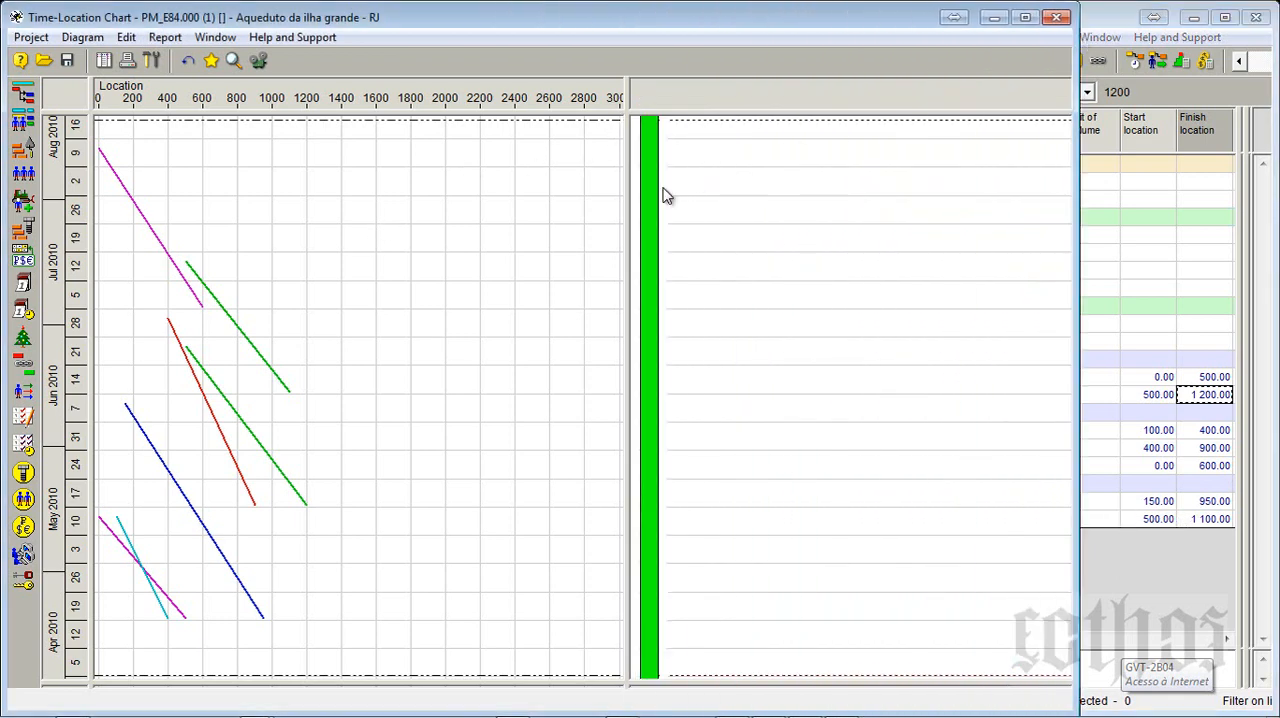
drag(624, 206, 818, 206)
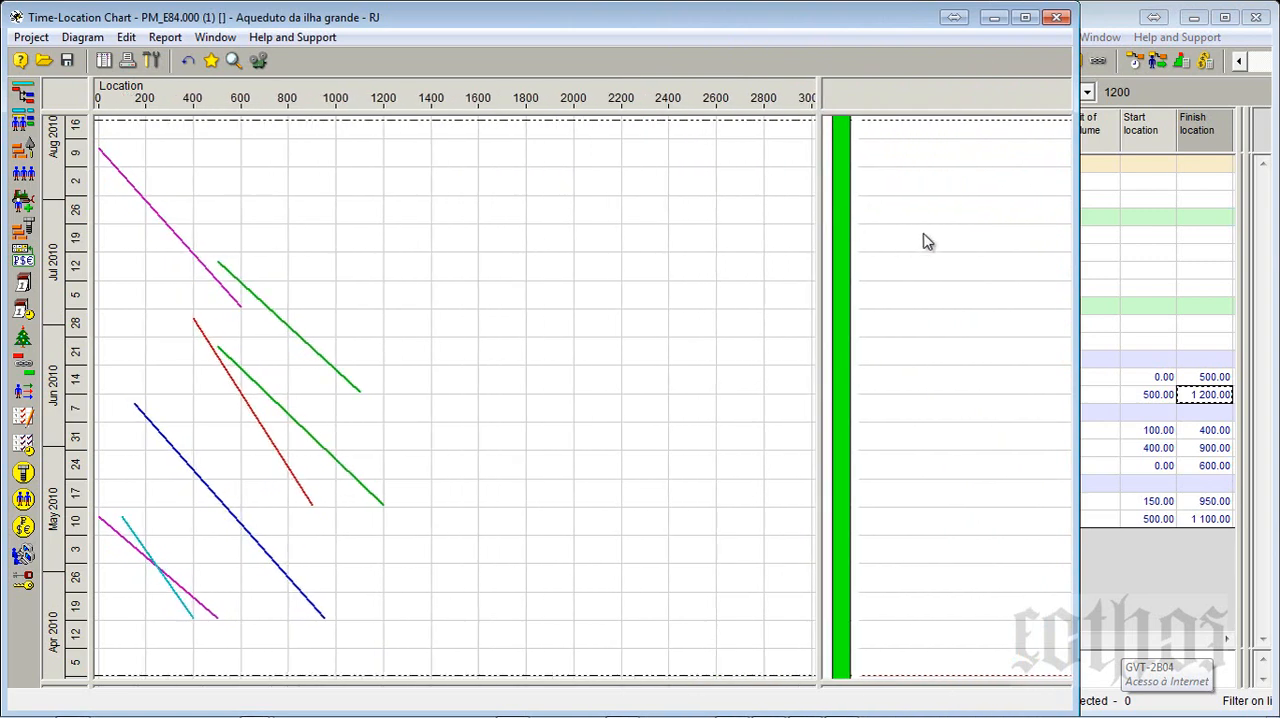
- Maximize the Activity Gantt and add a Total Cost diagram for the top-level phase Aqueduto da ilha grande - RJ
click(1228, 19)
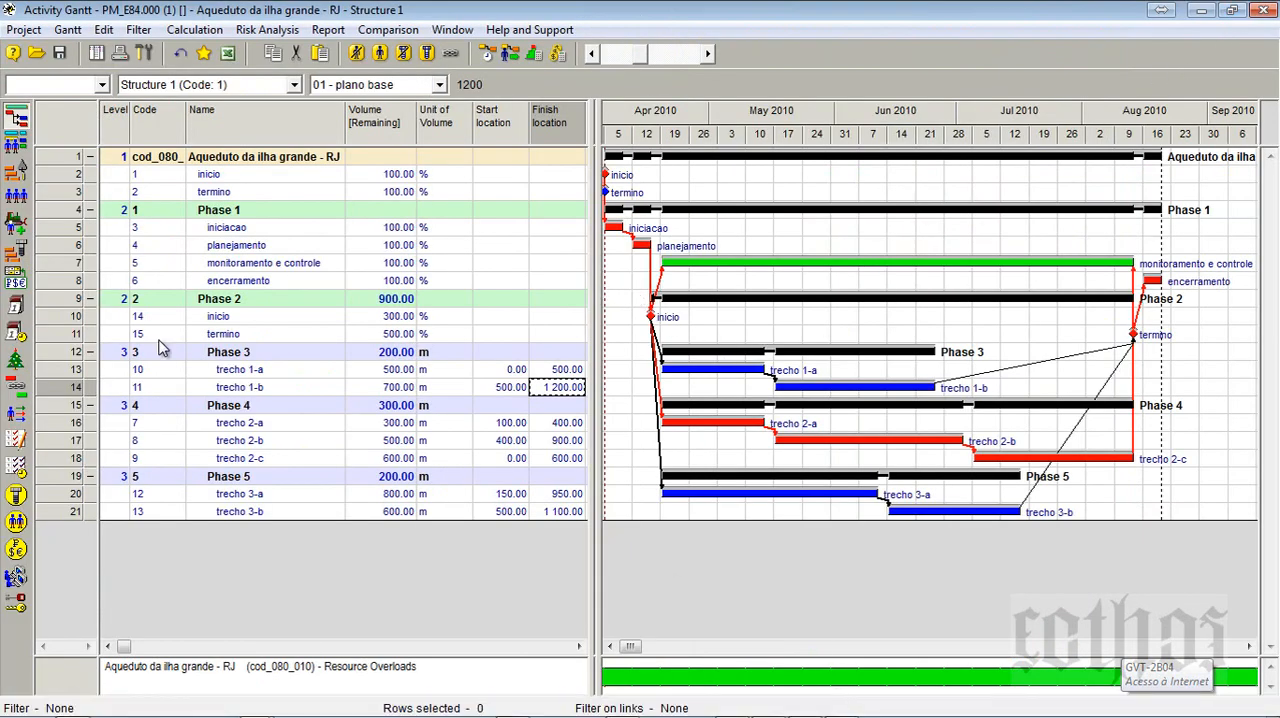
click(68, 158)
right_click(68, 158)
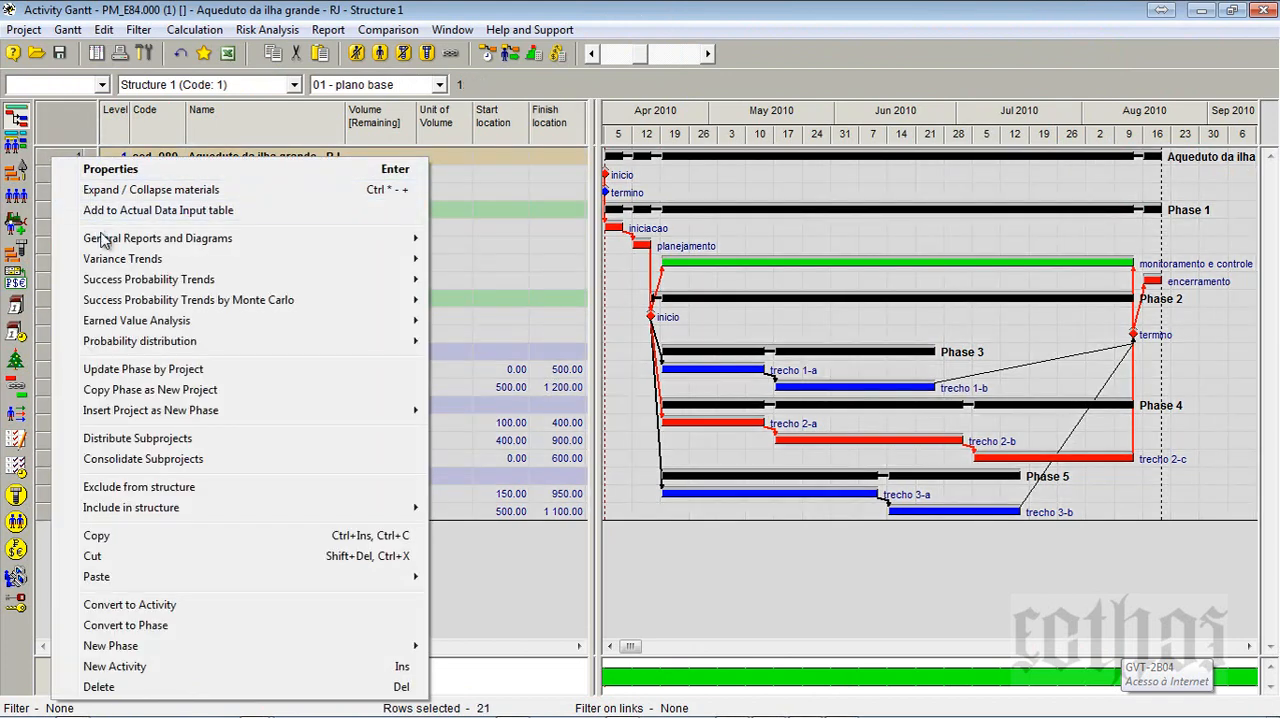
mouse_move(105, 248)
click(470, 259)
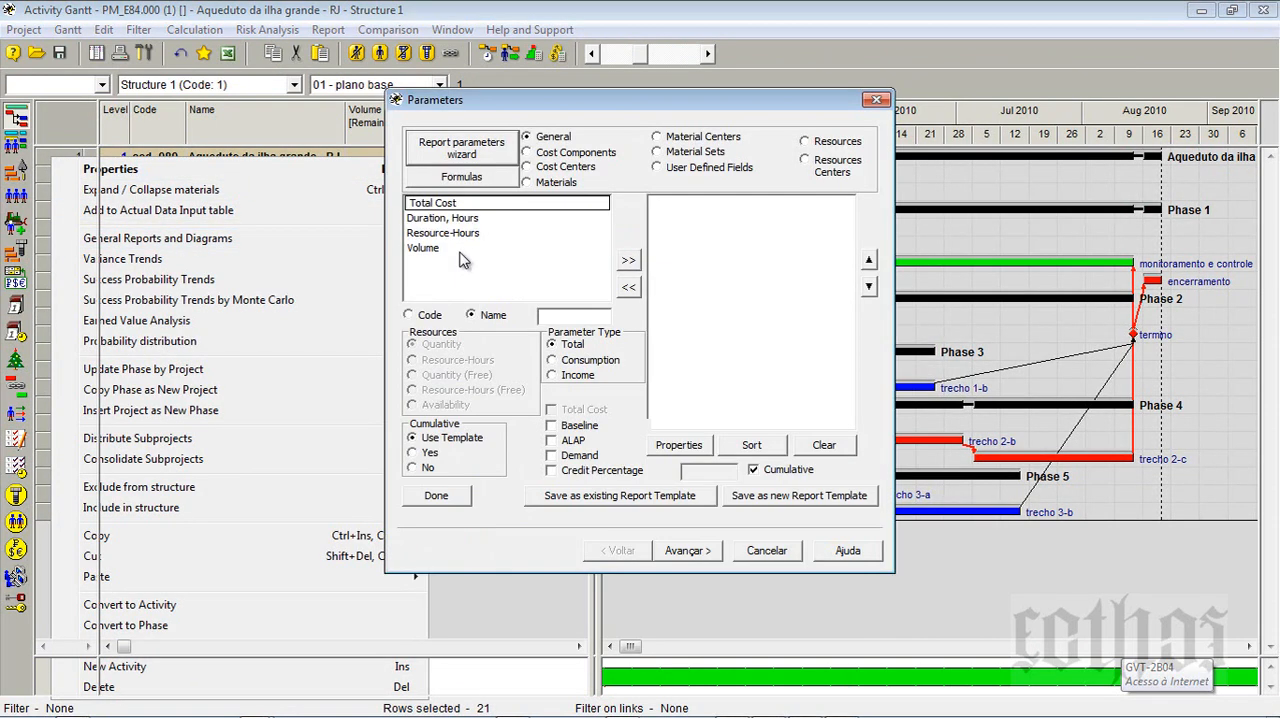
click(460, 205)
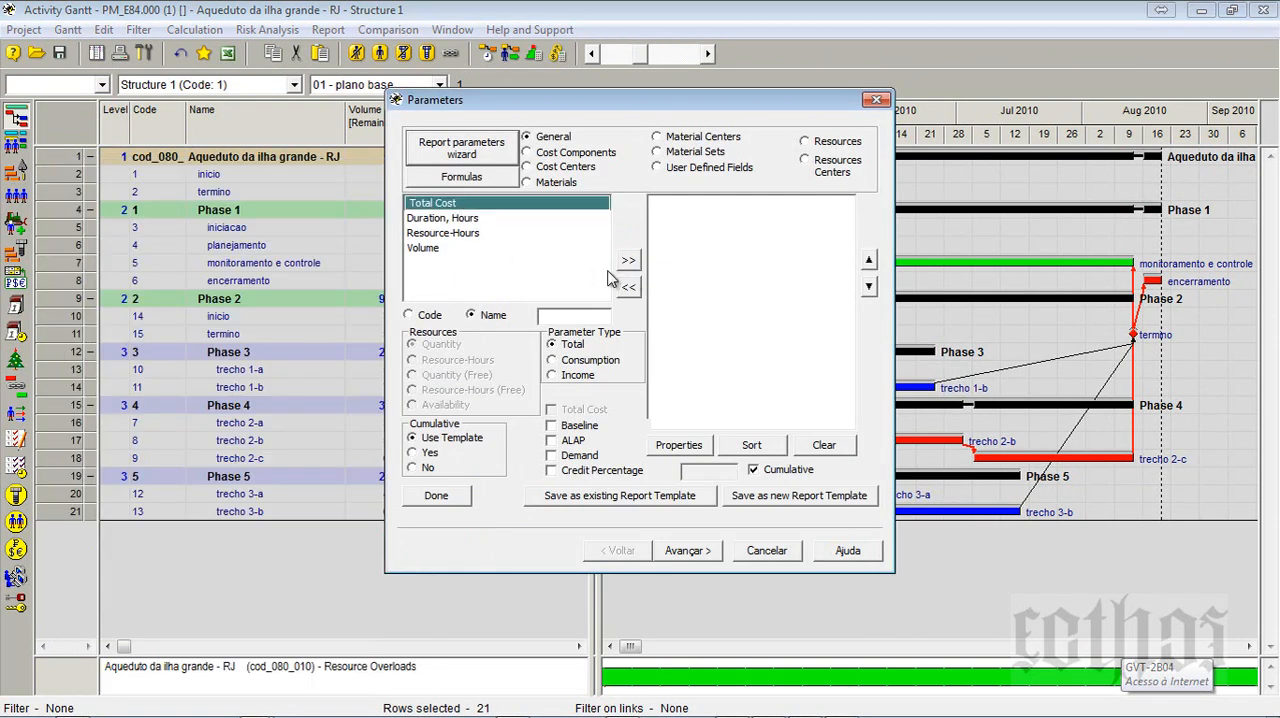
click(627, 263)
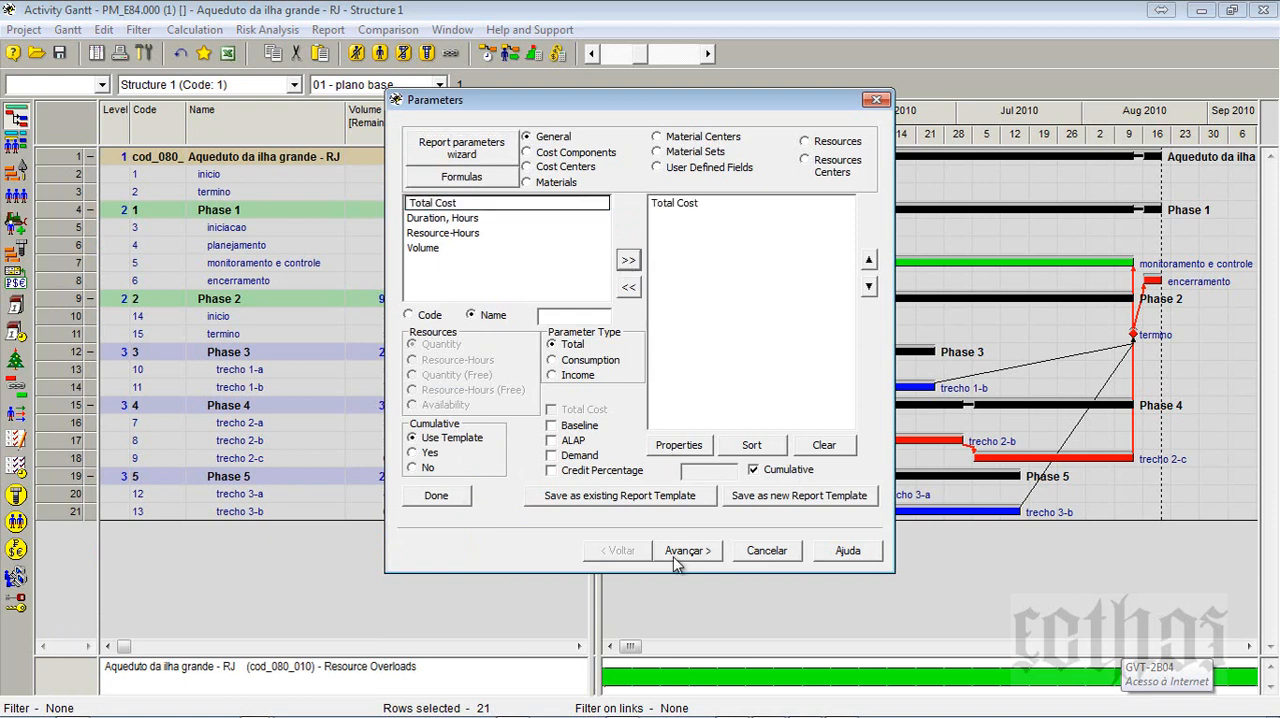
click(437, 496)
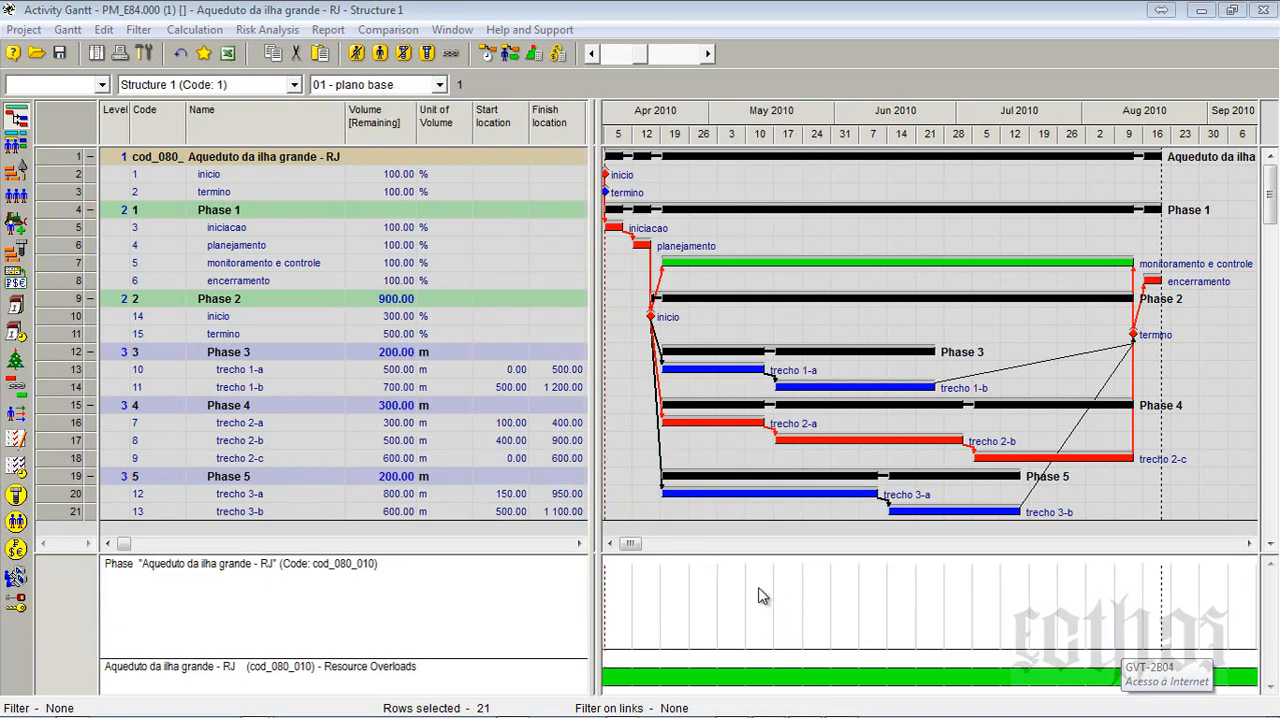
- Run the project's cost and material calculation with the existing options and close its report
click(557, 53)
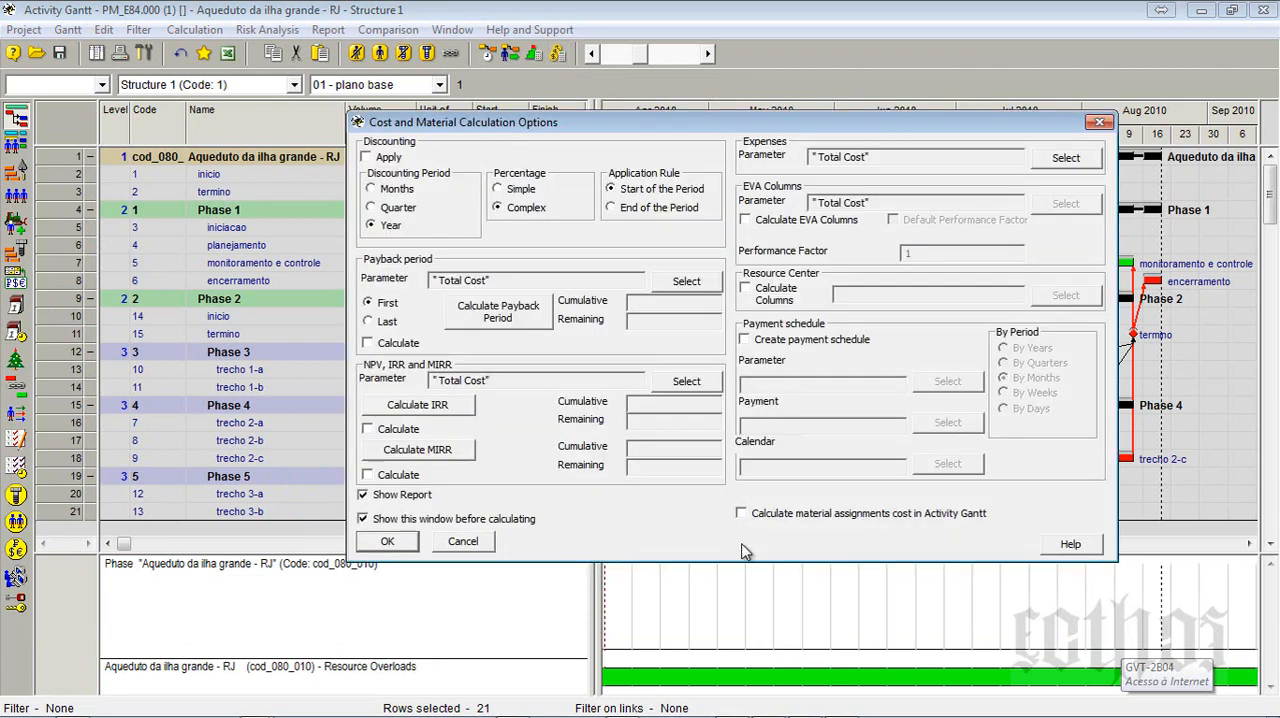
click(372, 543)
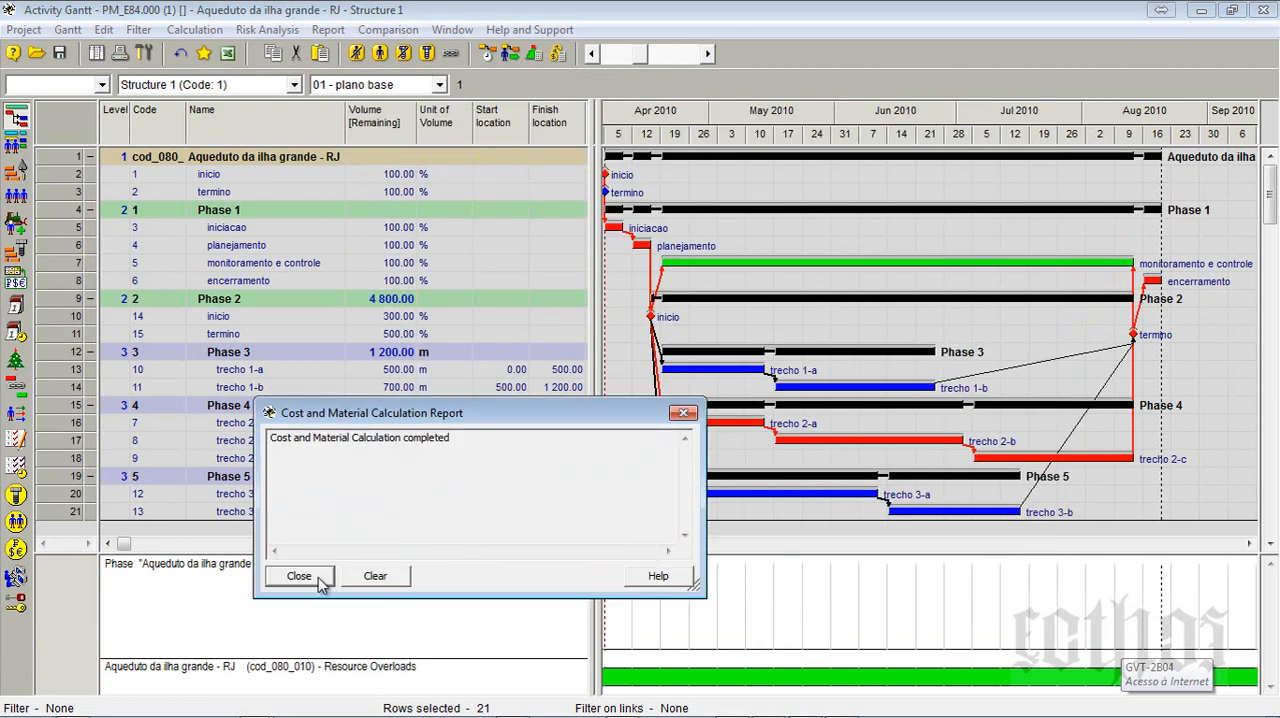
click(312, 580)
right_click(667, 577)
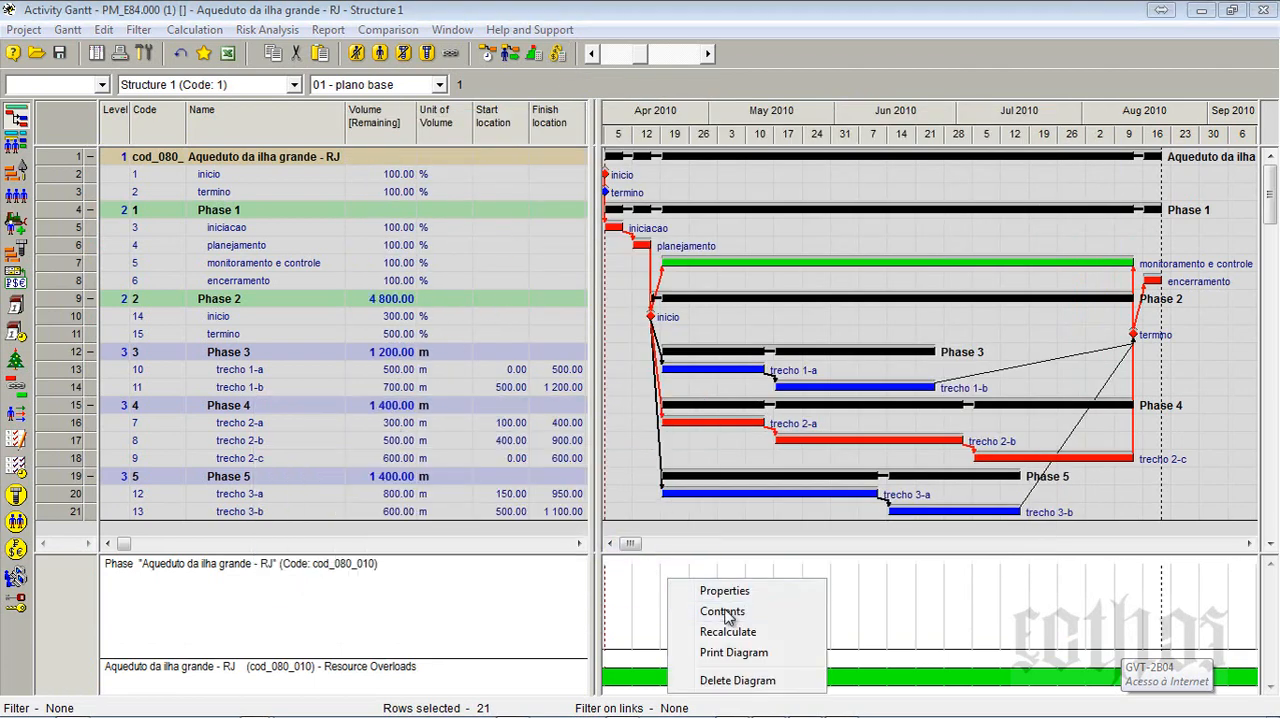
click(737, 607)
click(674, 206)
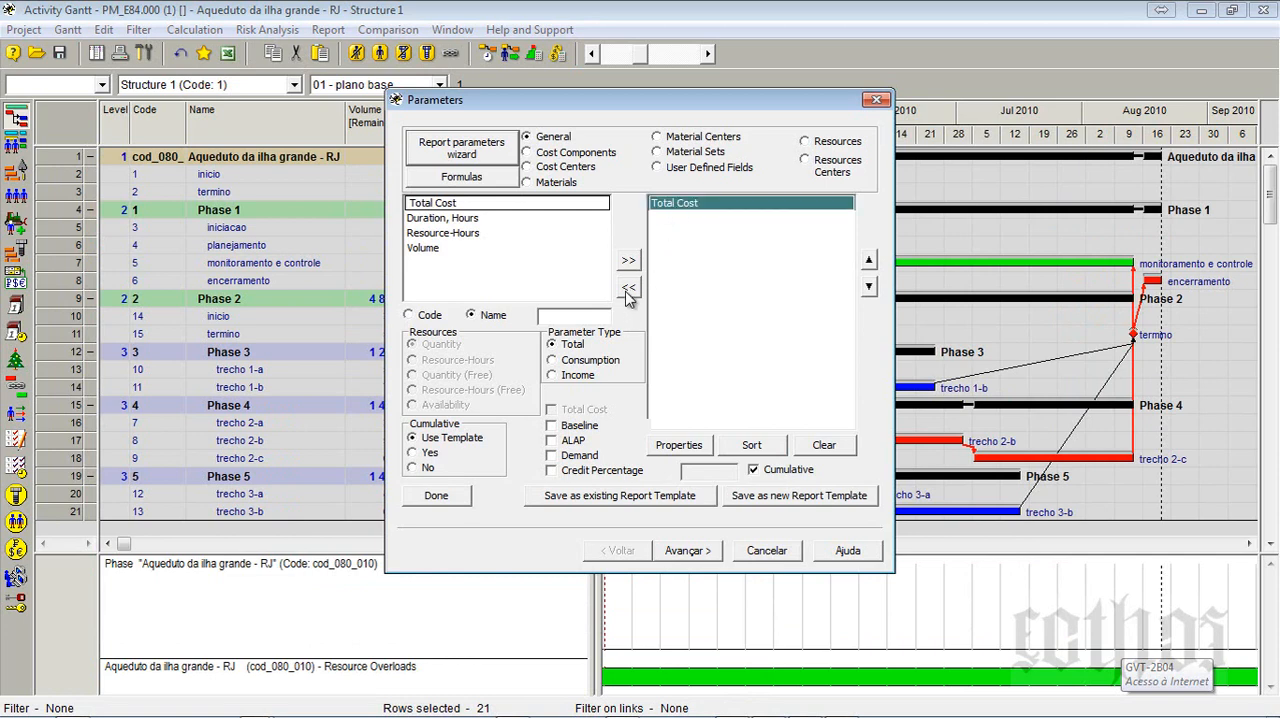
click(628, 287)
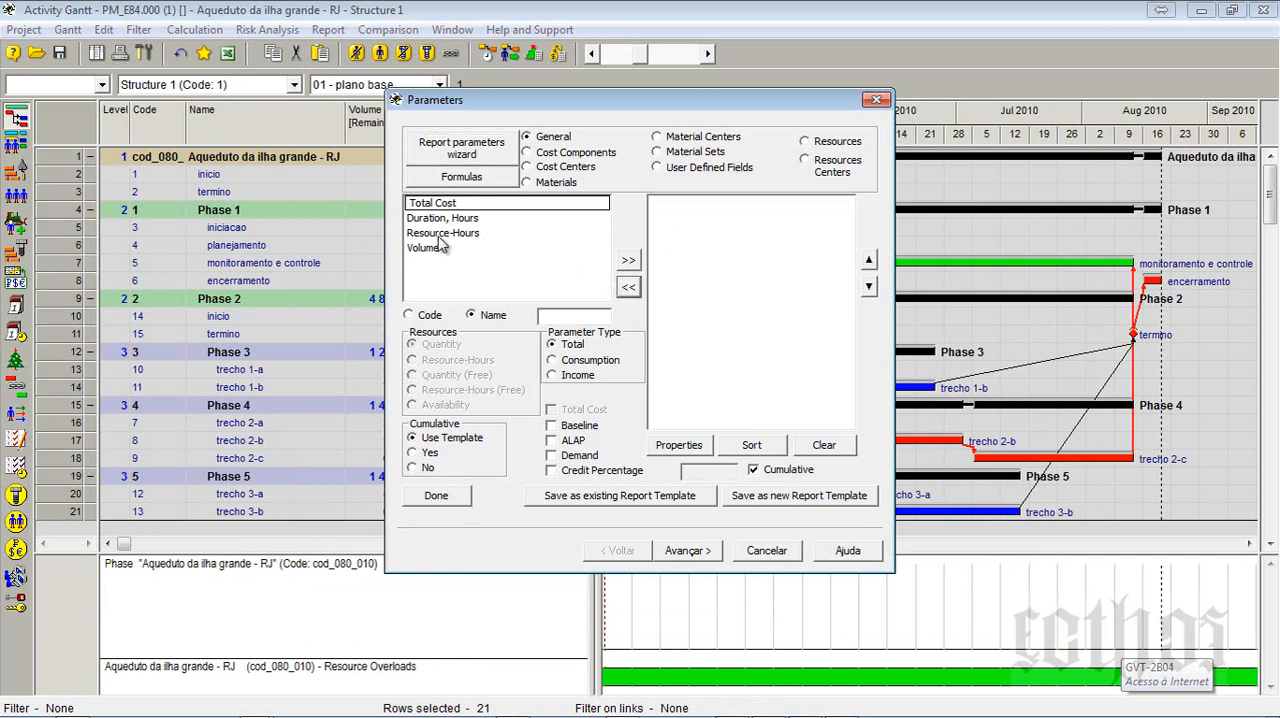
click(835, 143)
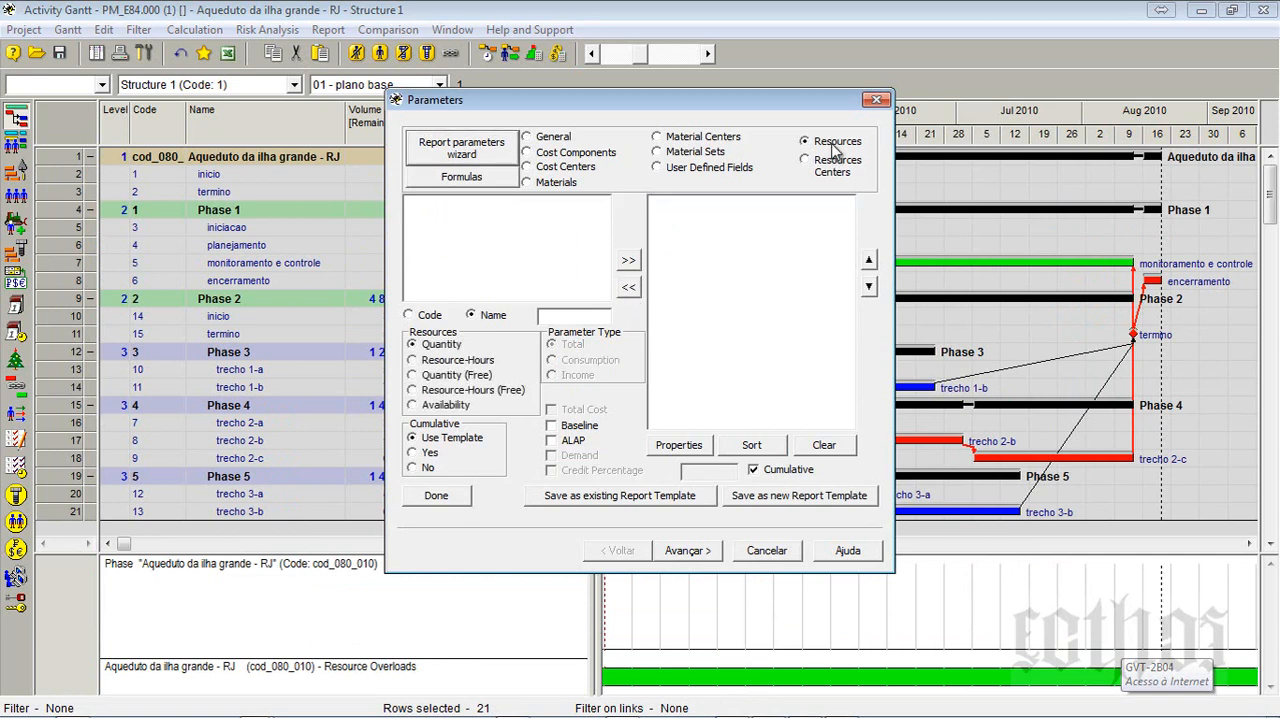
click(676, 154)
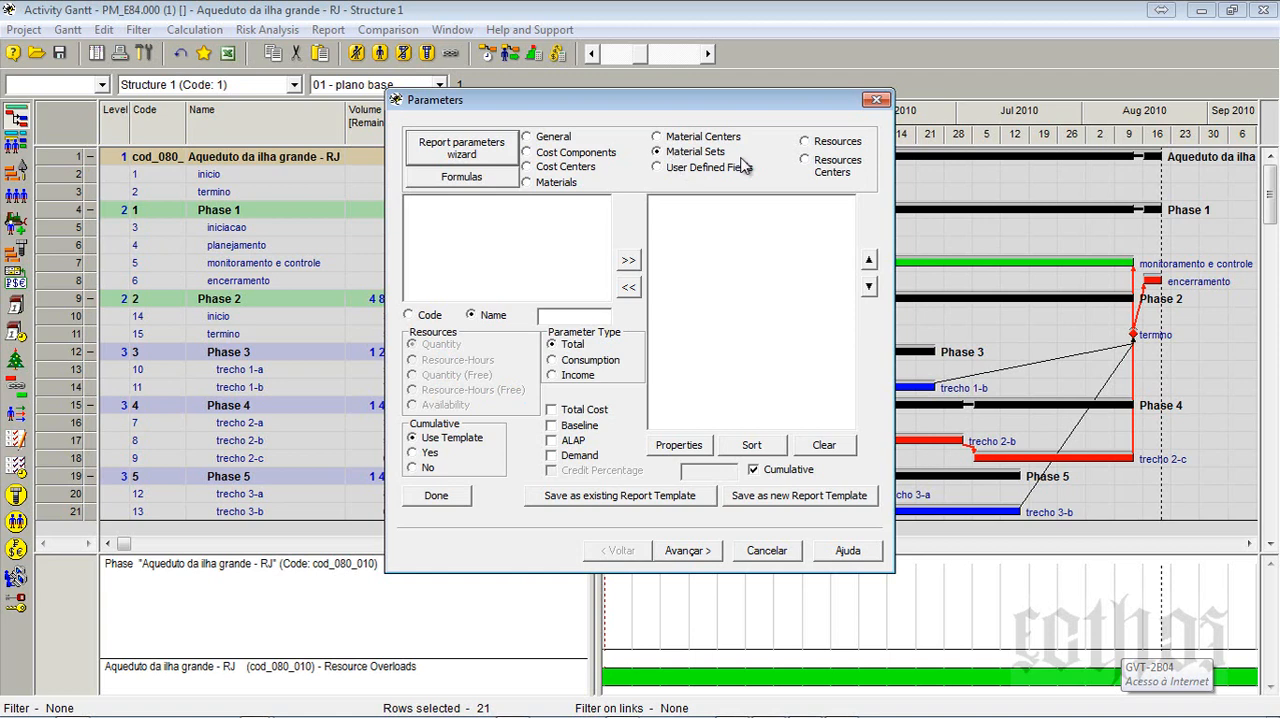
click(575, 186)
click(770, 552)
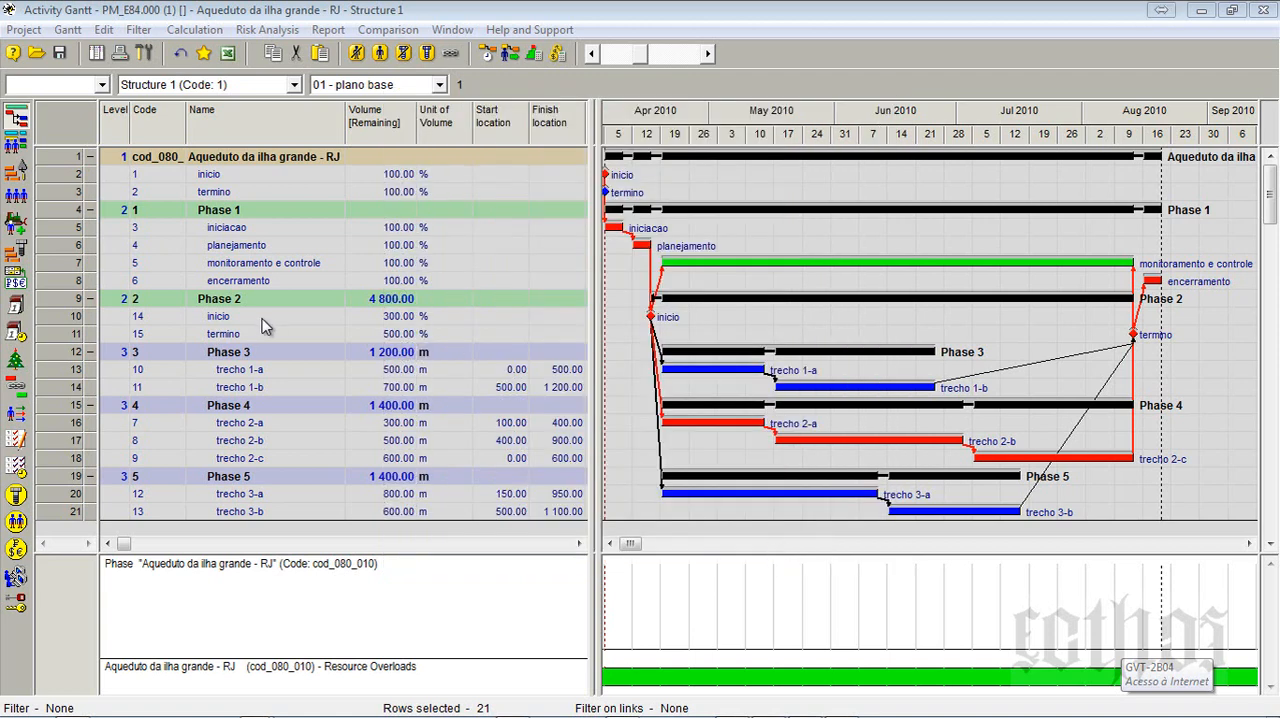
- Select the seven trecho activities from trecho 1-a through trecho 3-b and open their shared assignment properties
click(265, 322)
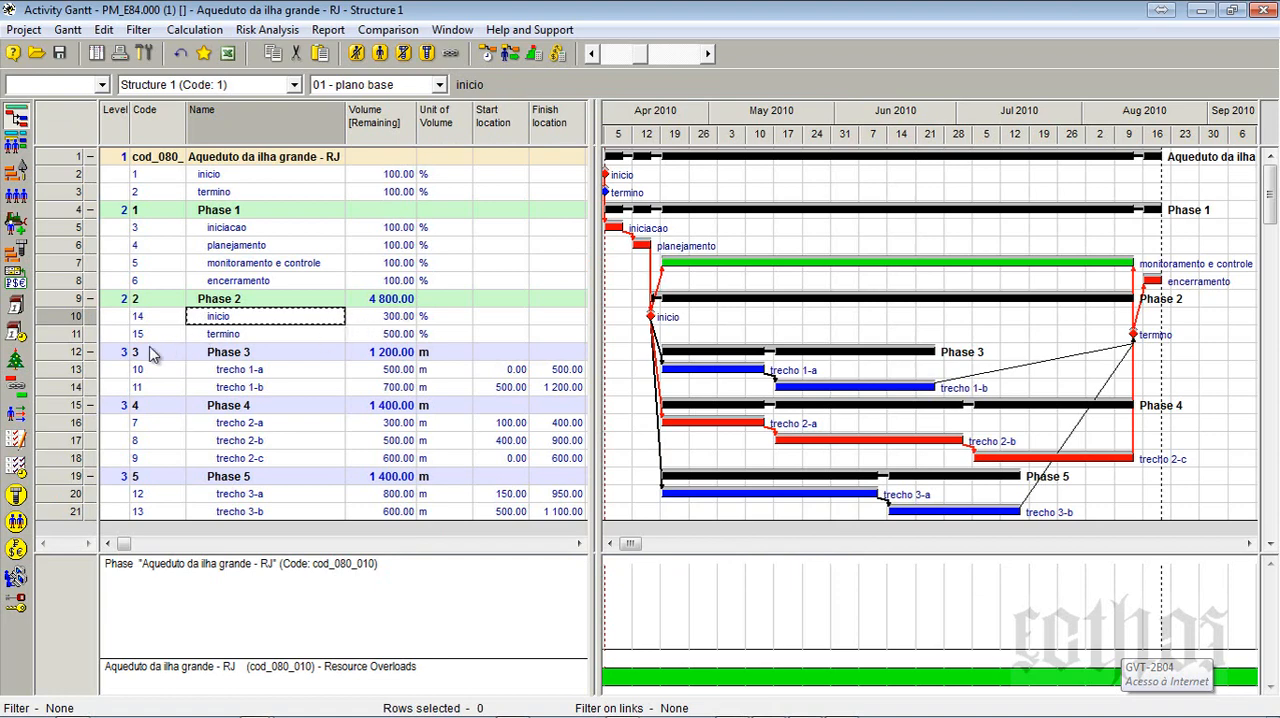
click(46, 376)
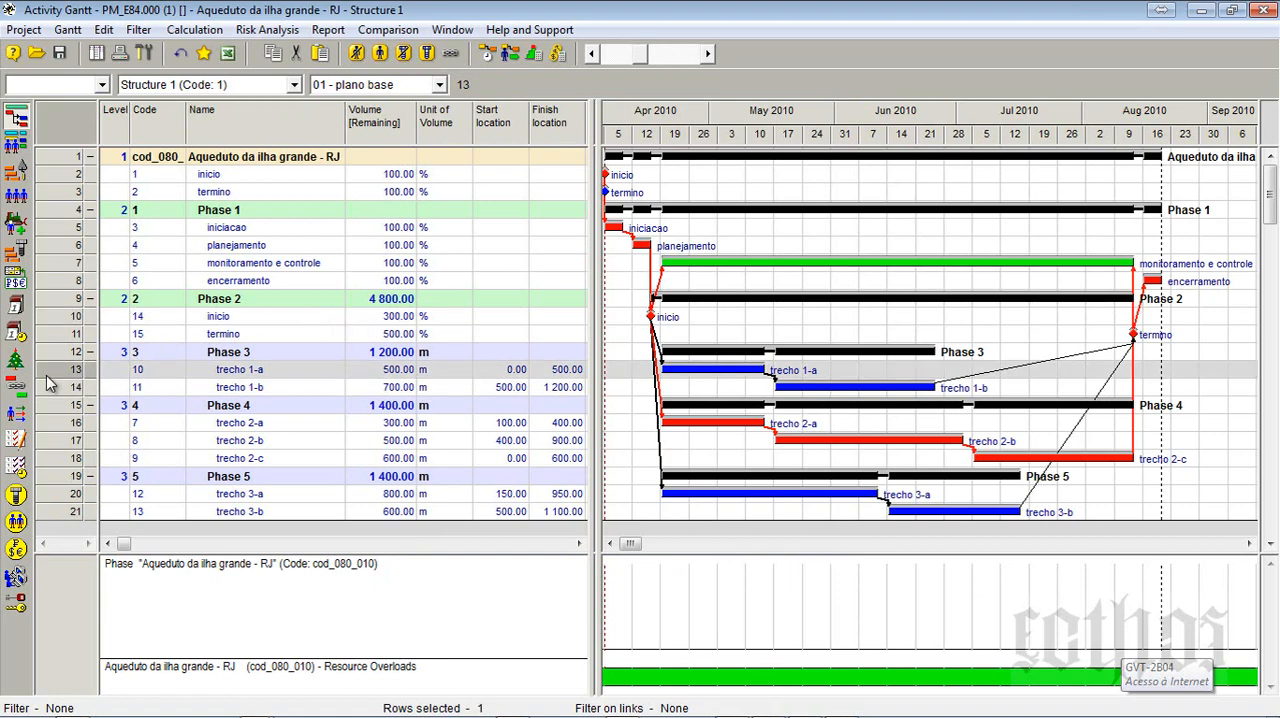
shift+click(64, 514)
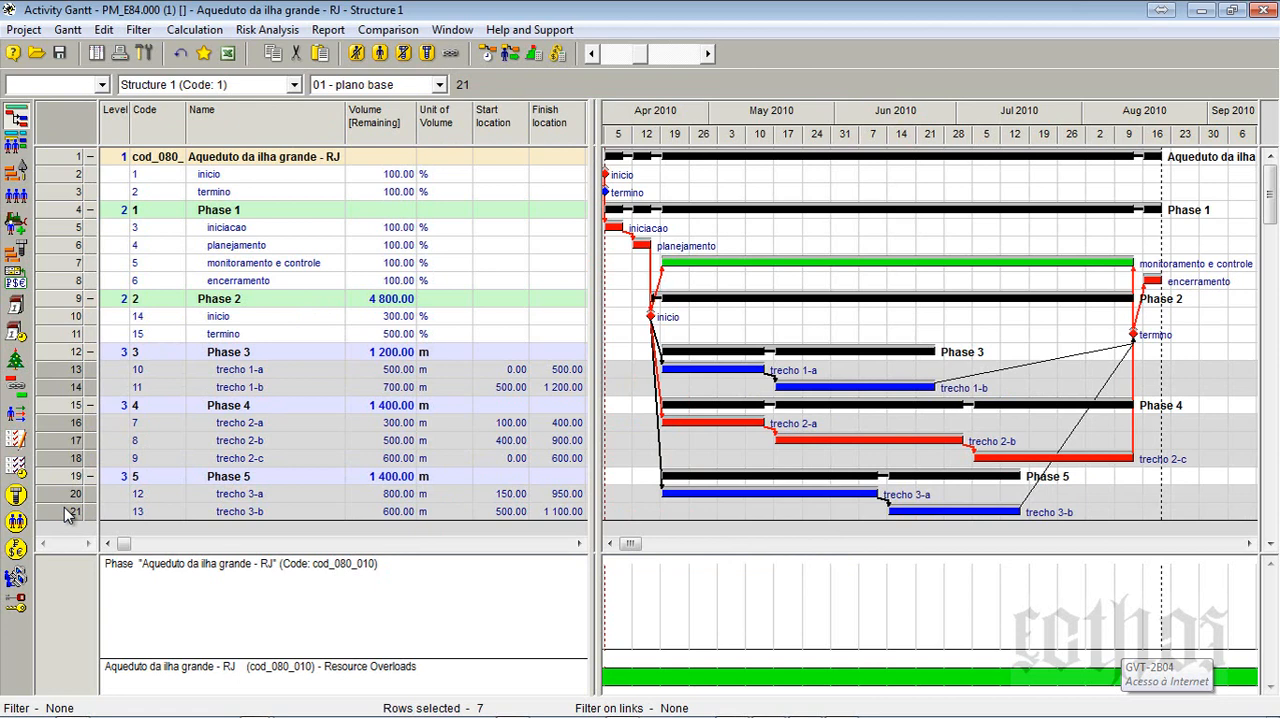
right_click(65, 509)
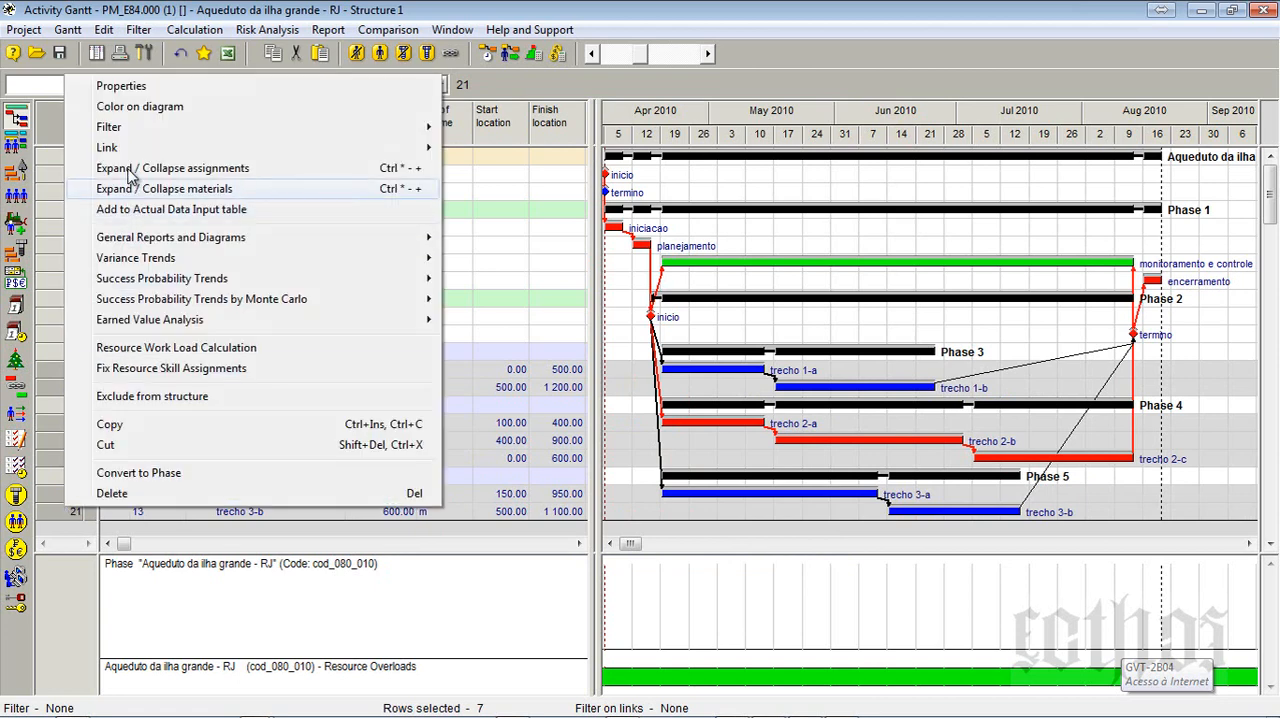
click(150, 88)
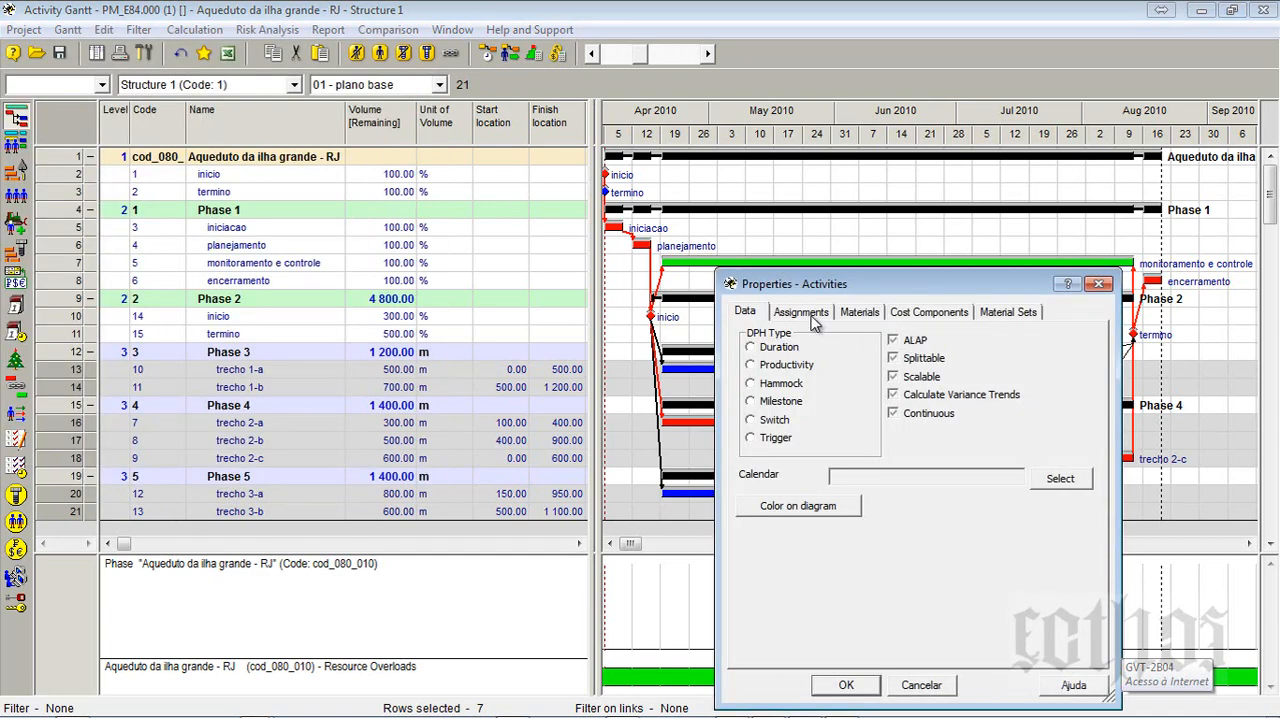
click(810, 316)
drag(865, 273, 866, 163)
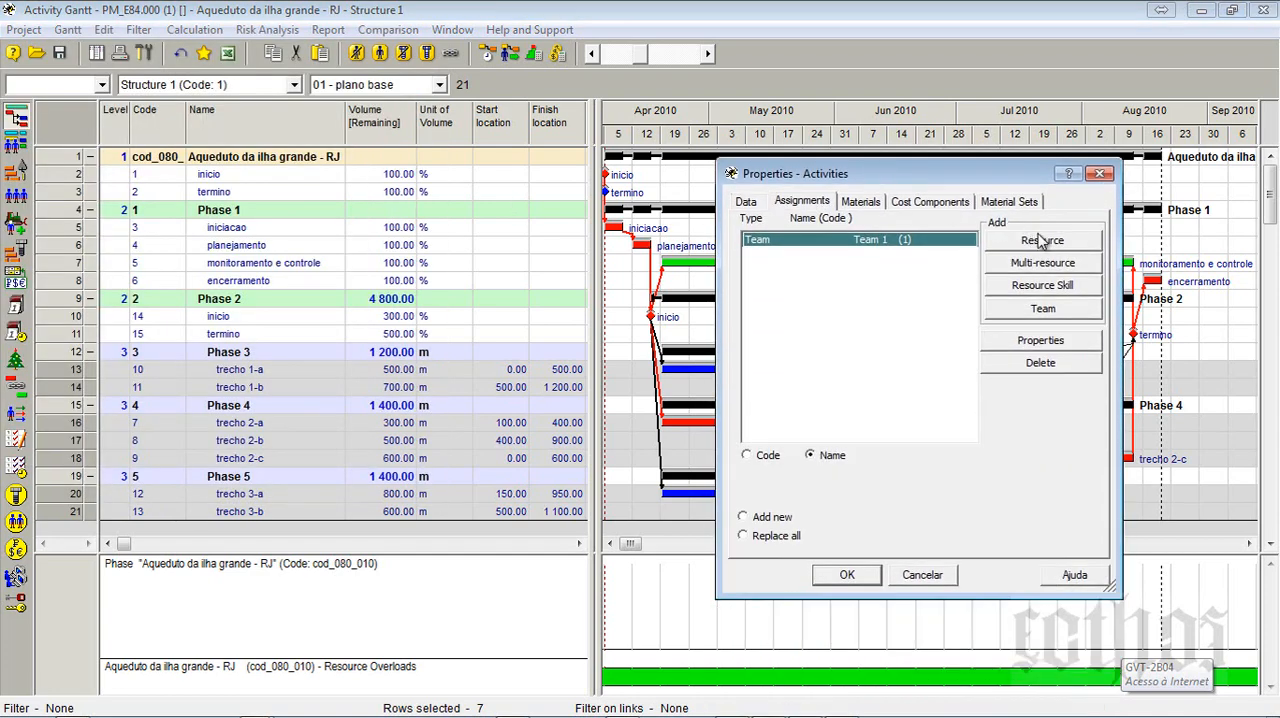
- Create a new resource named pedreiro with code ped0010-10 from the activities' assignment properties
click(1043, 241)
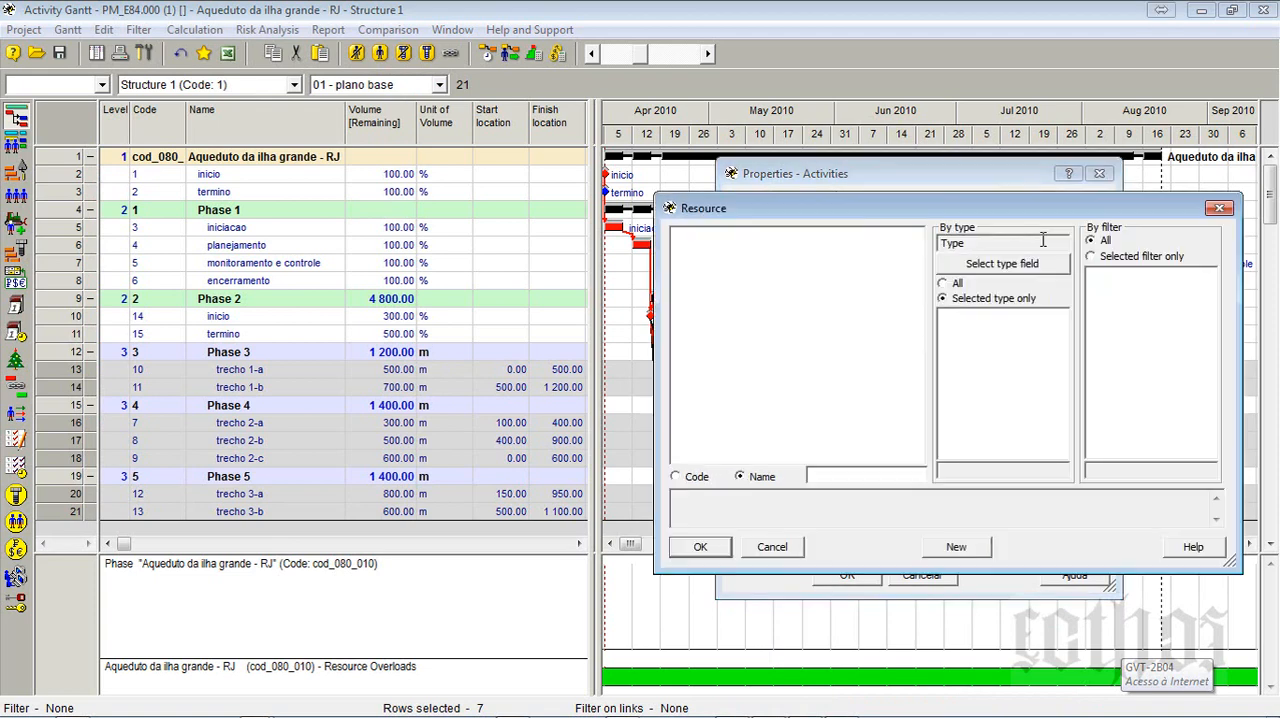
click(962, 556)
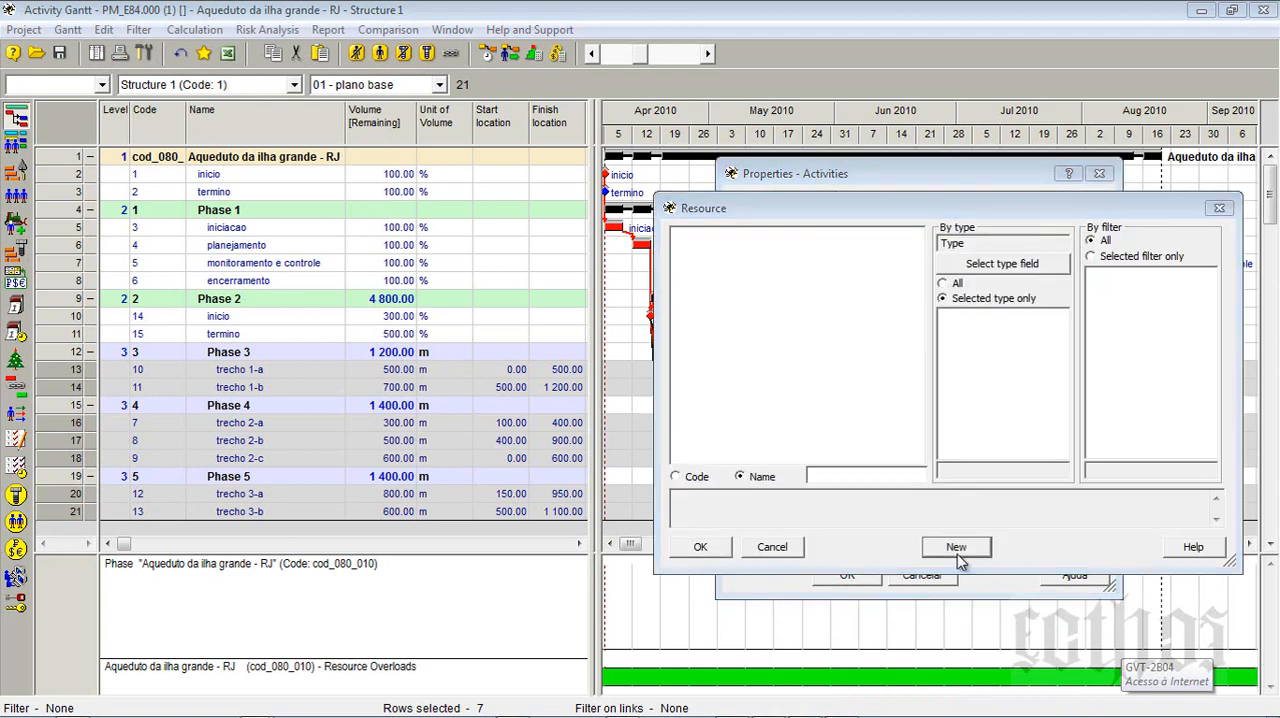
drag(862, 567, 918, 425)
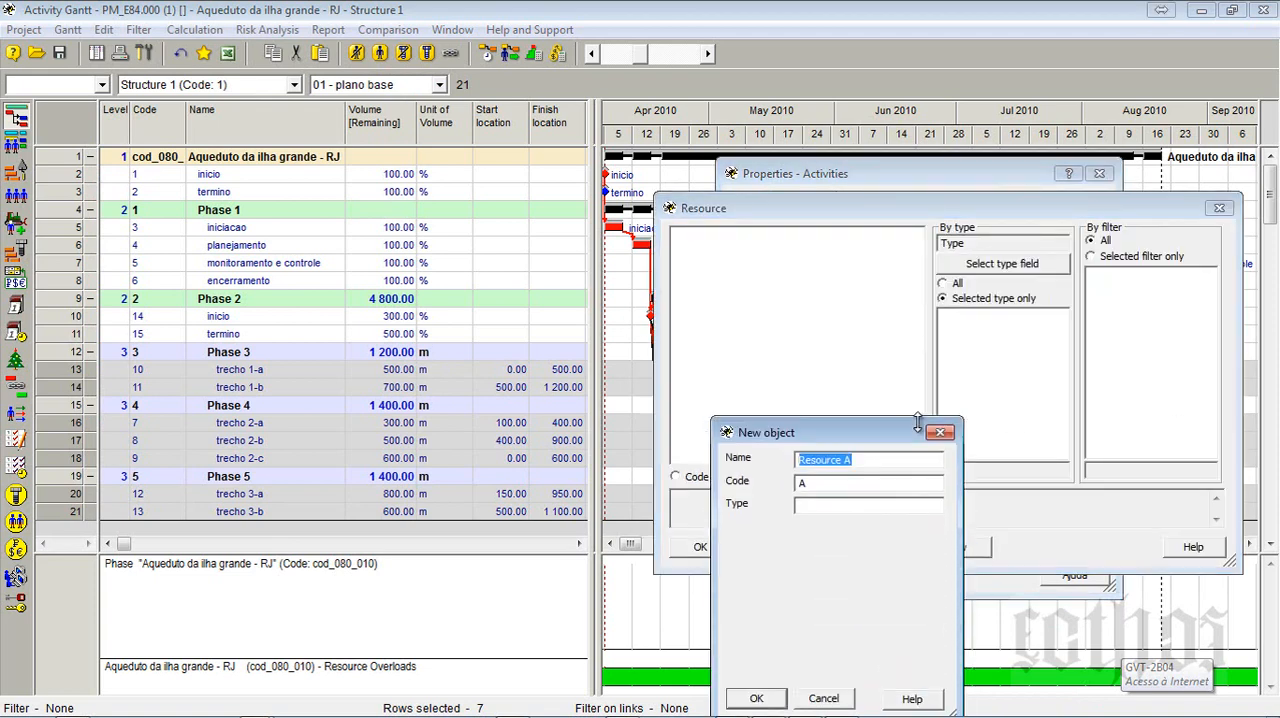
text(pedreiro)
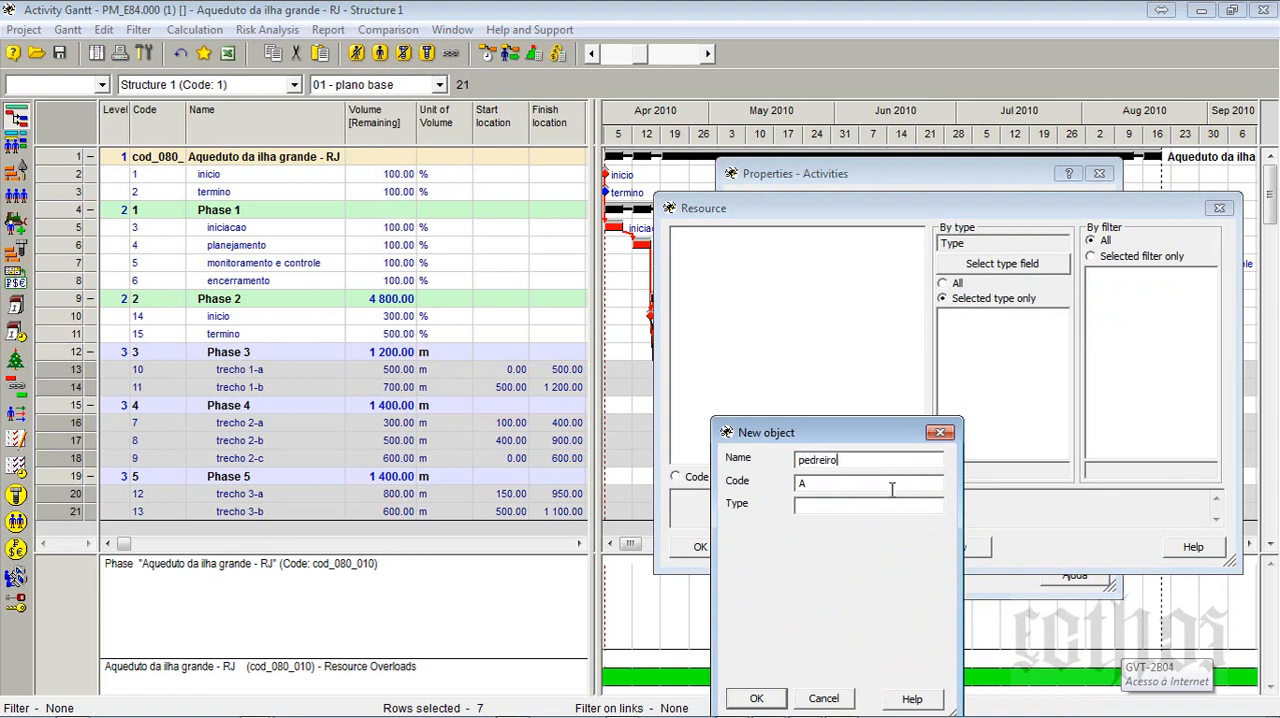
key(Tab)
click(757, 698)
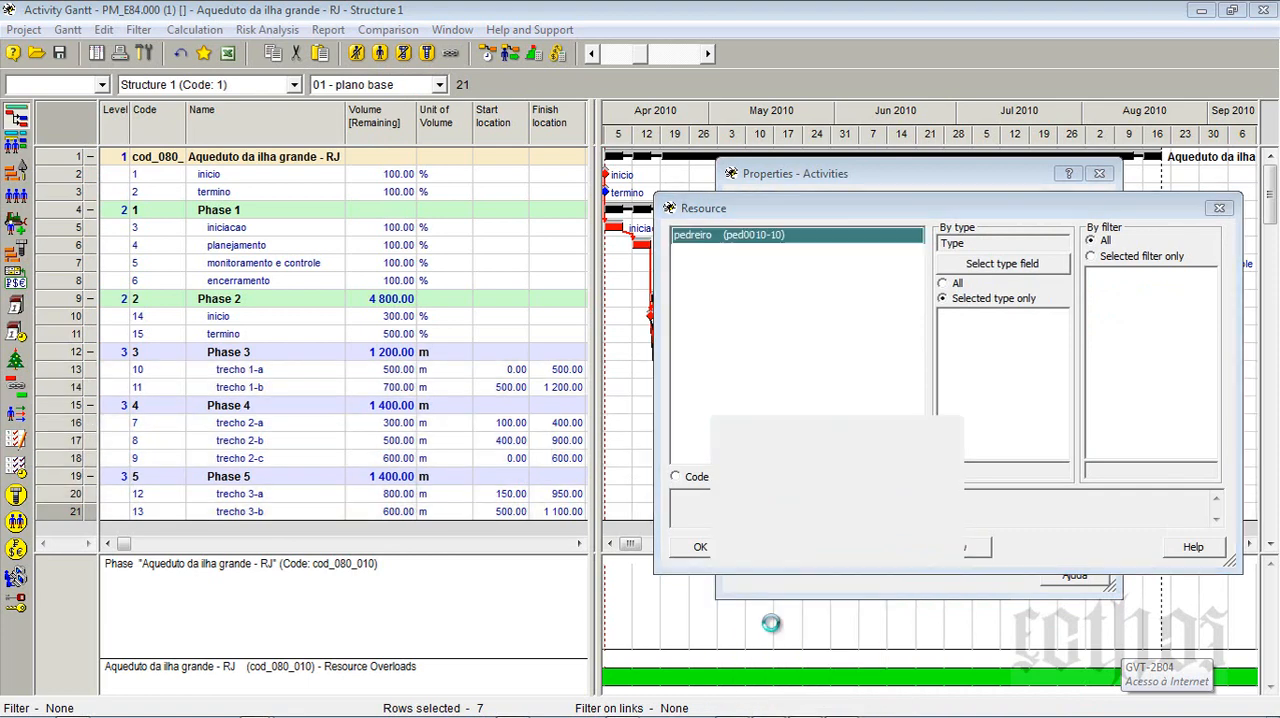
- Assign the resource pedreiro to all selected trecho activities, using the Add new option
click(692, 452)
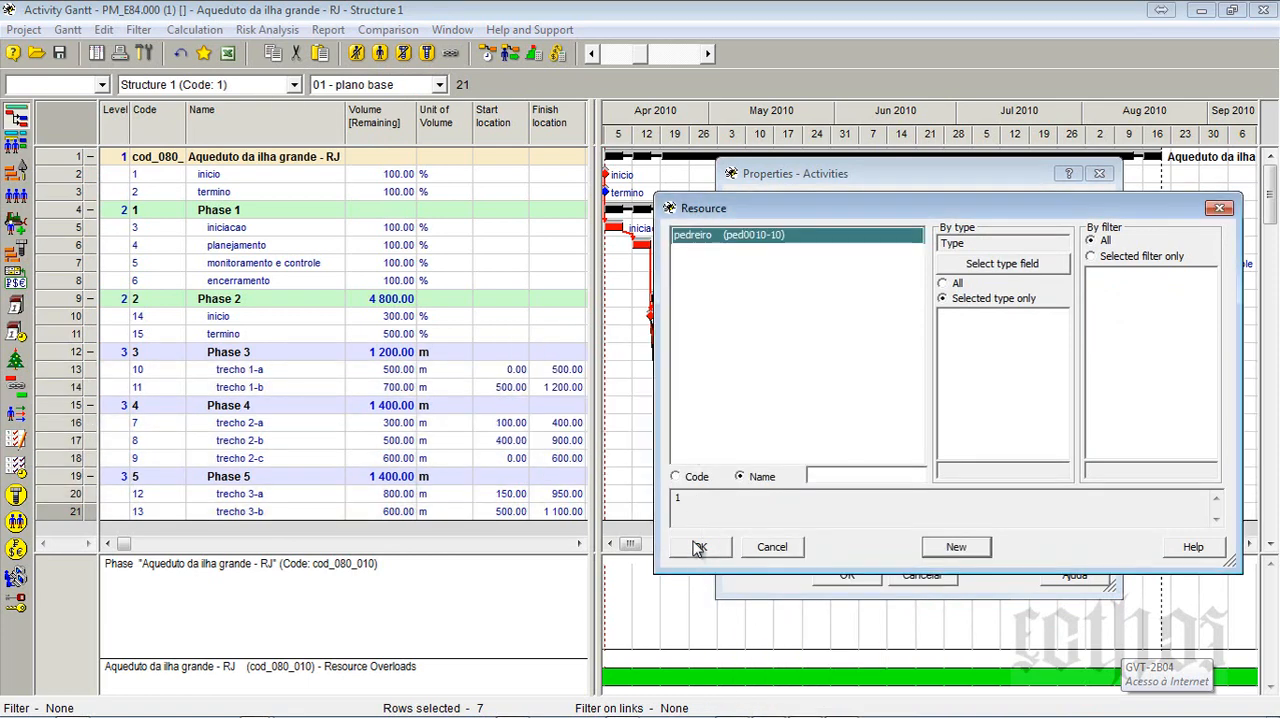
click(700, 546)
click(568, 583)
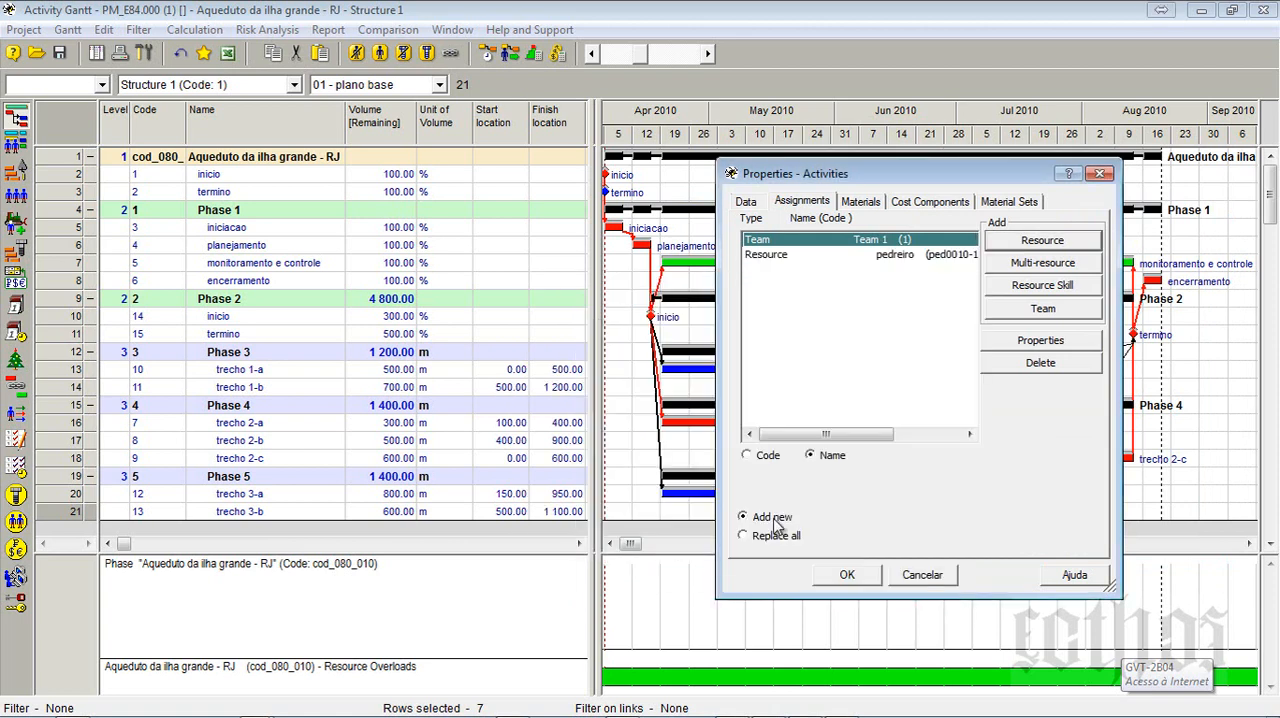
click(803, 256)
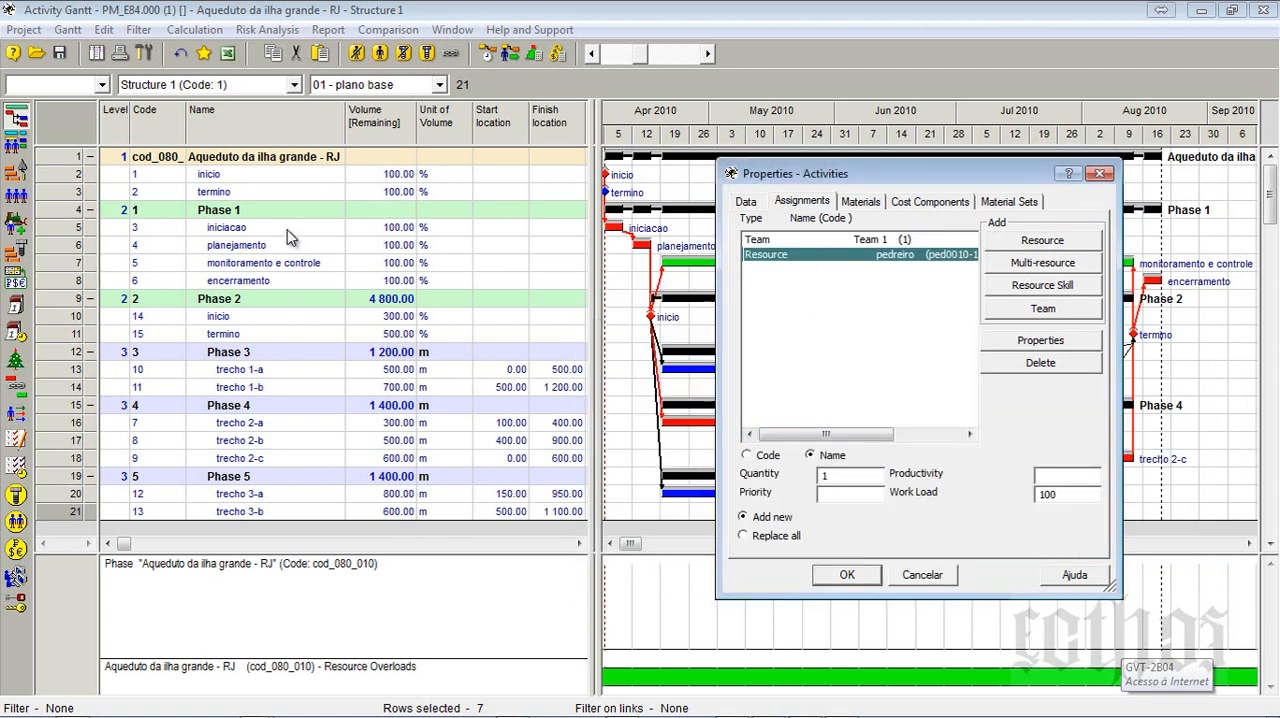
click(847, 575)
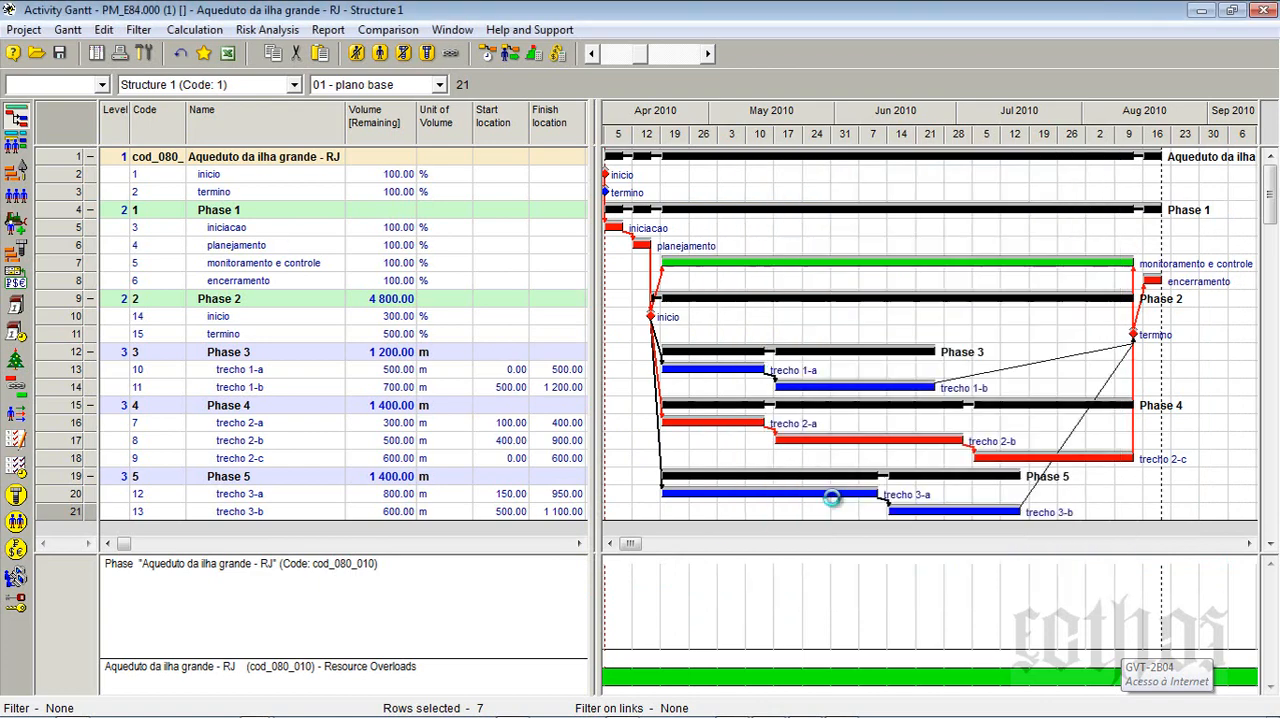
- Check the pedreiro assignments under the trecho activities and hide the assignment rows in the Gantt
click(250, 389)
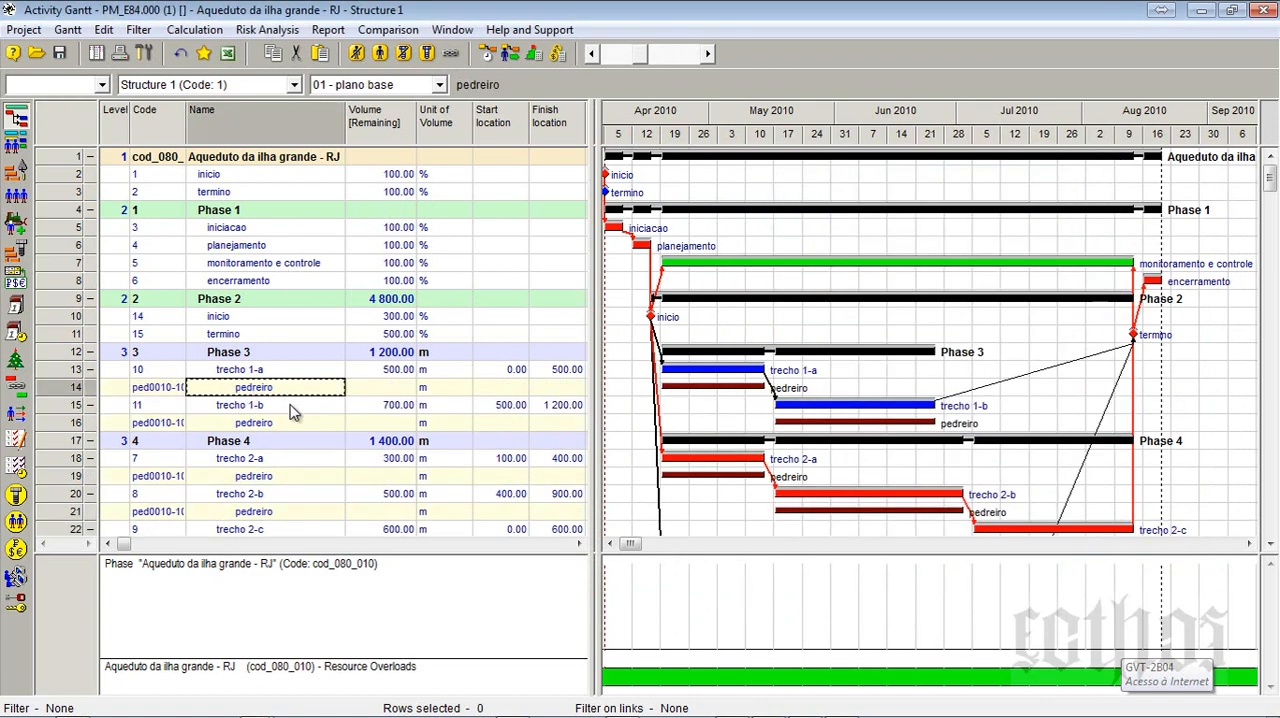
scroll(290, 410, down, 4)
scroll(290, 410, up, 4)
click(357, 54)
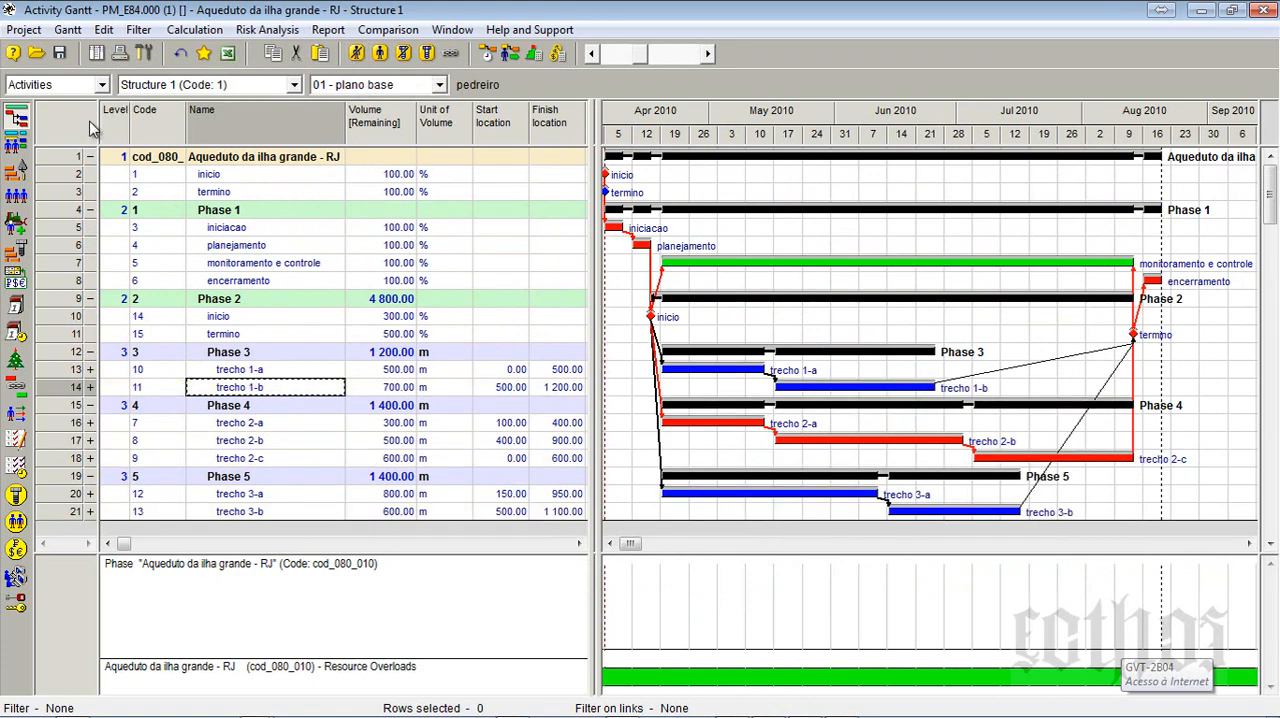
- Reschedule the project forward for all activities with the existing scheduling options and close the report
click(485, 55)
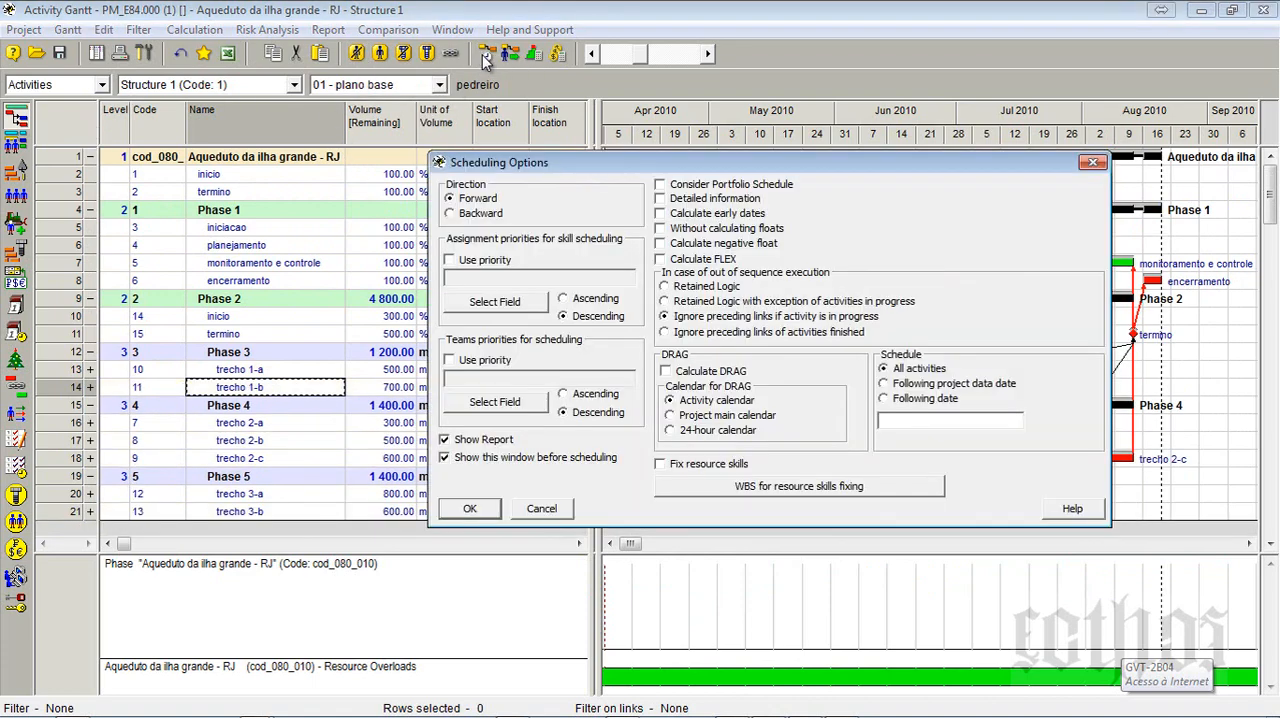
key(Return)
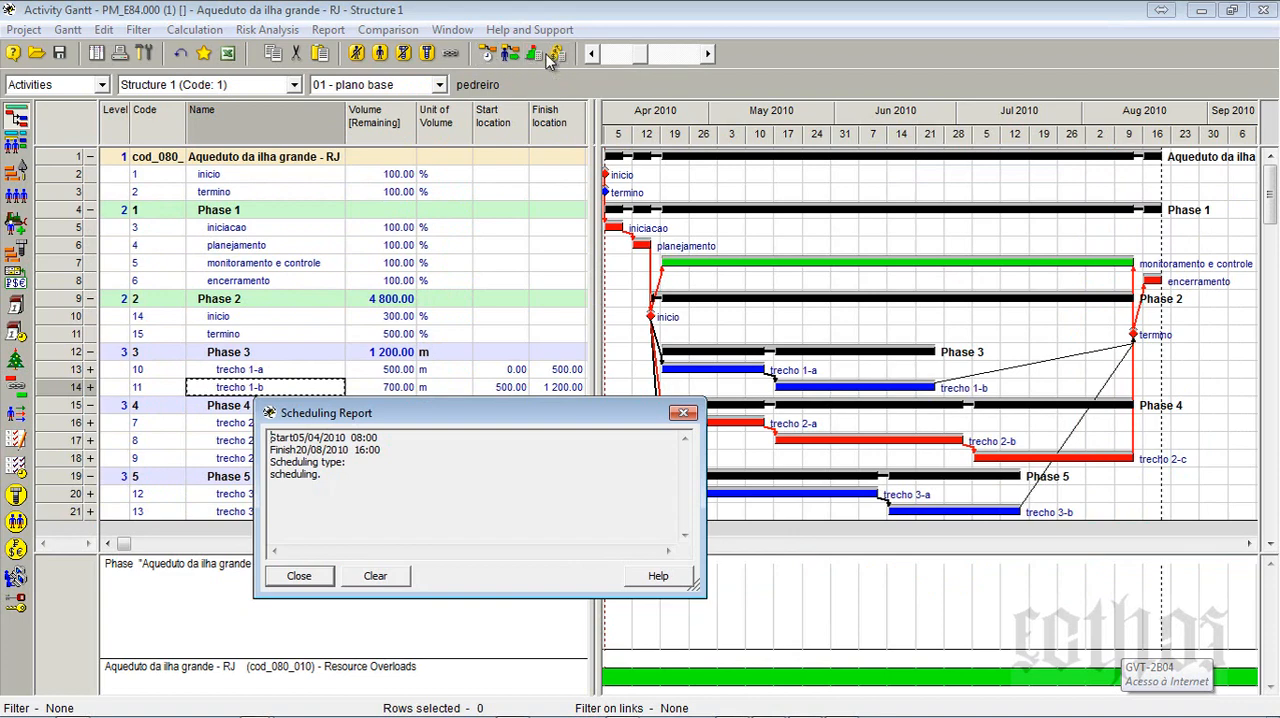
click(299, 577)
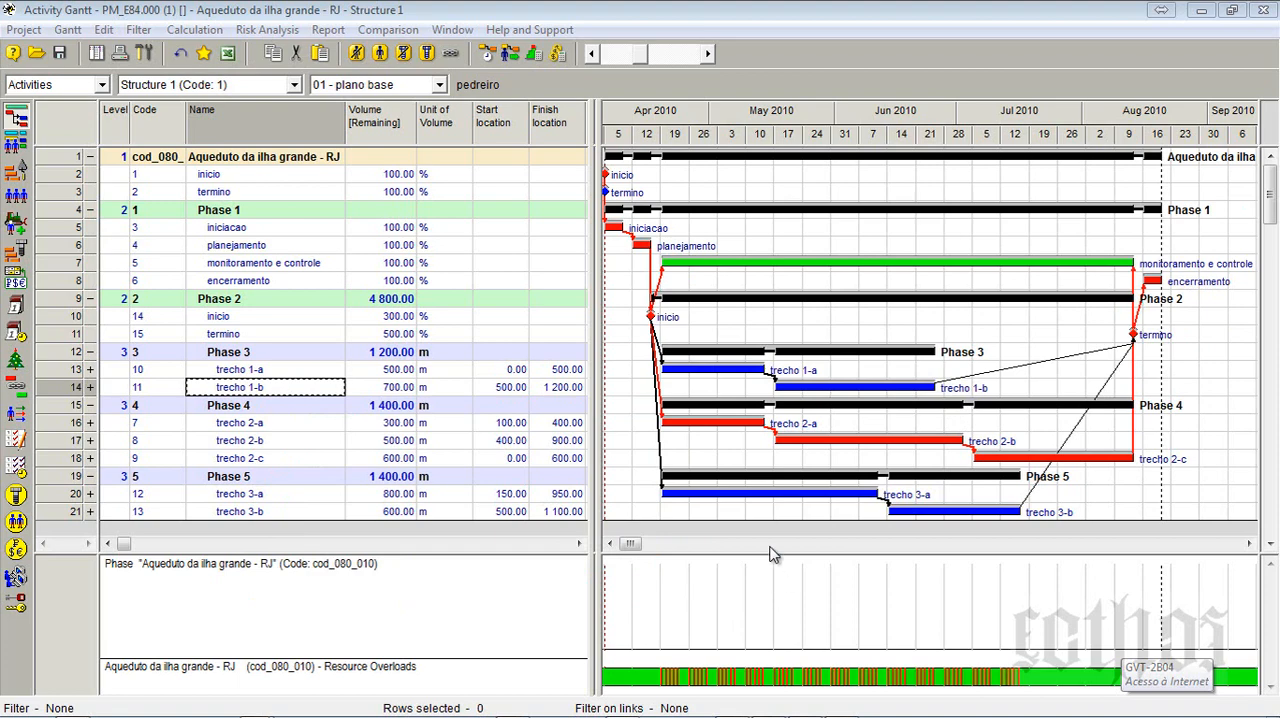
- Start a new diagram for all the project rows and add the Quantity parameter of the resource pedreiro
right_click(68, 158)
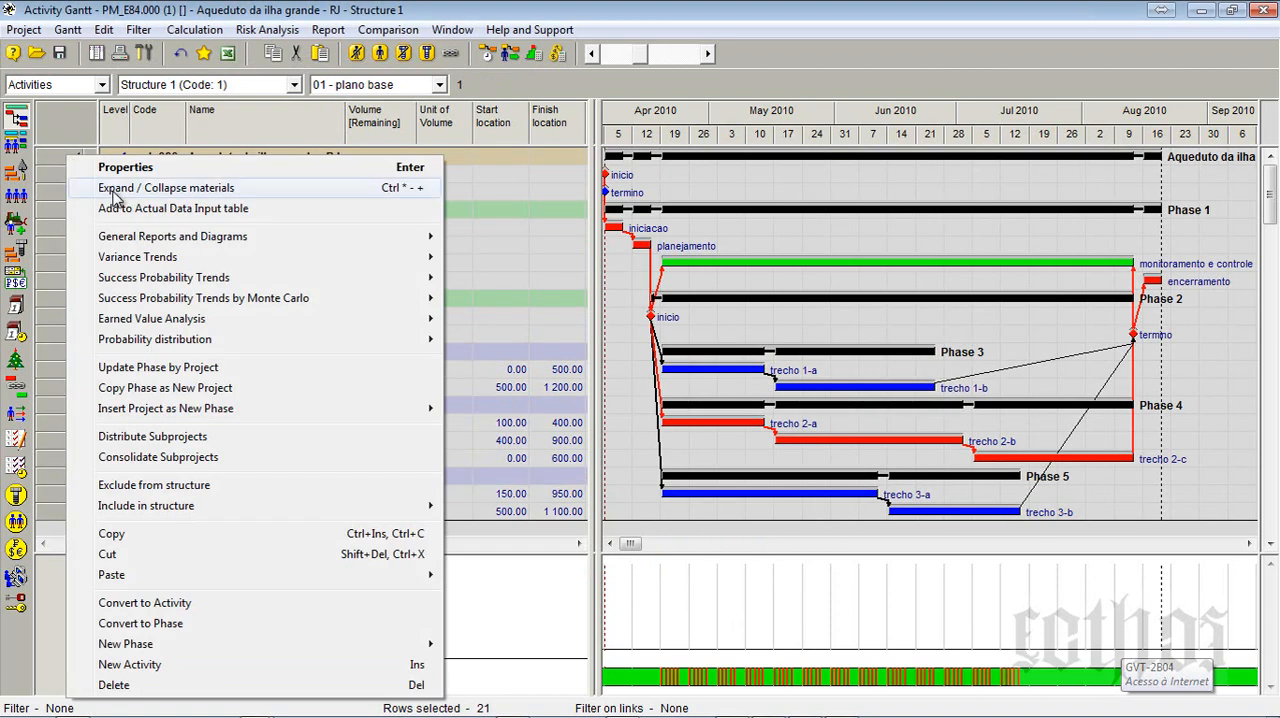
mouse_move(137, 246)
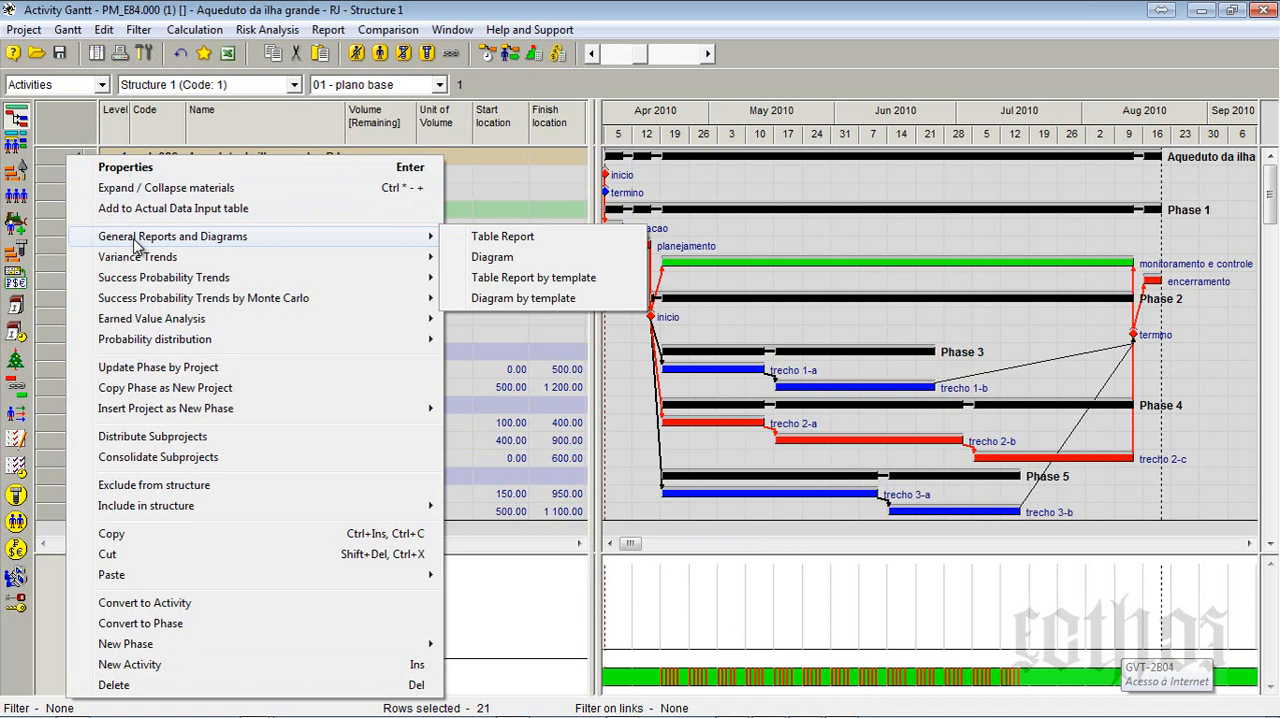
click(471, 256)
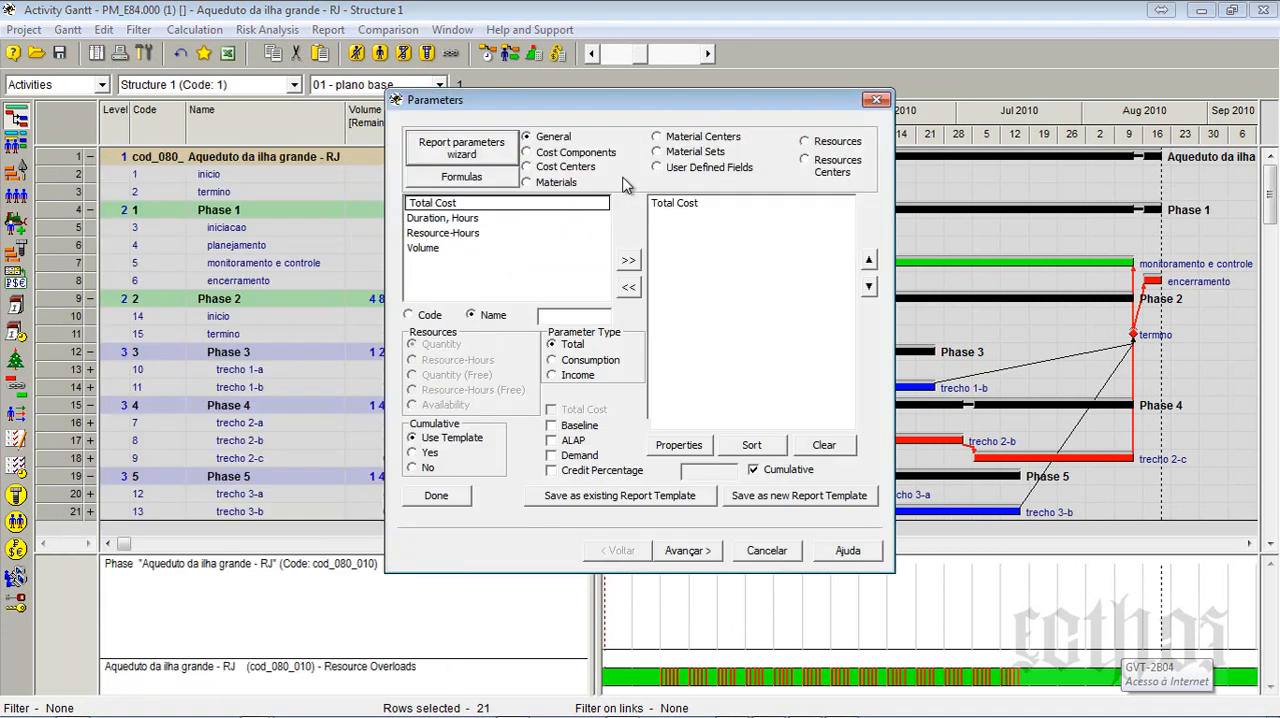
click(810, 145)
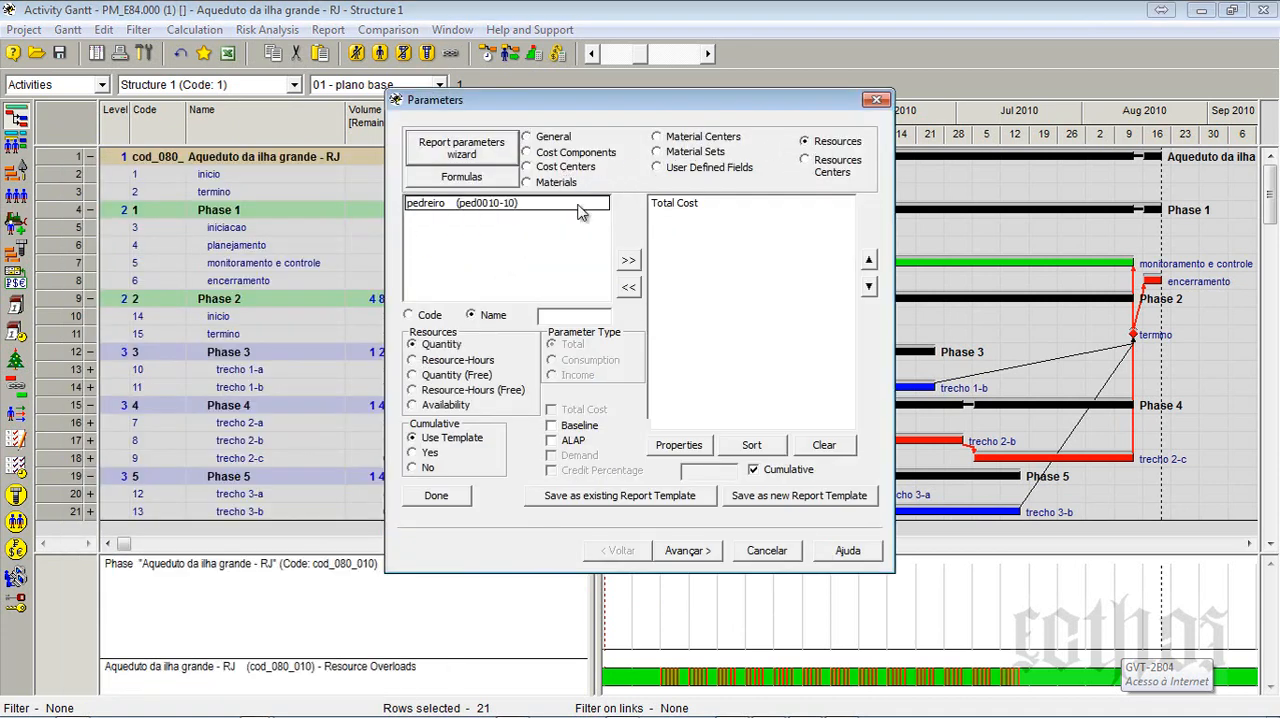
click(528, 204)
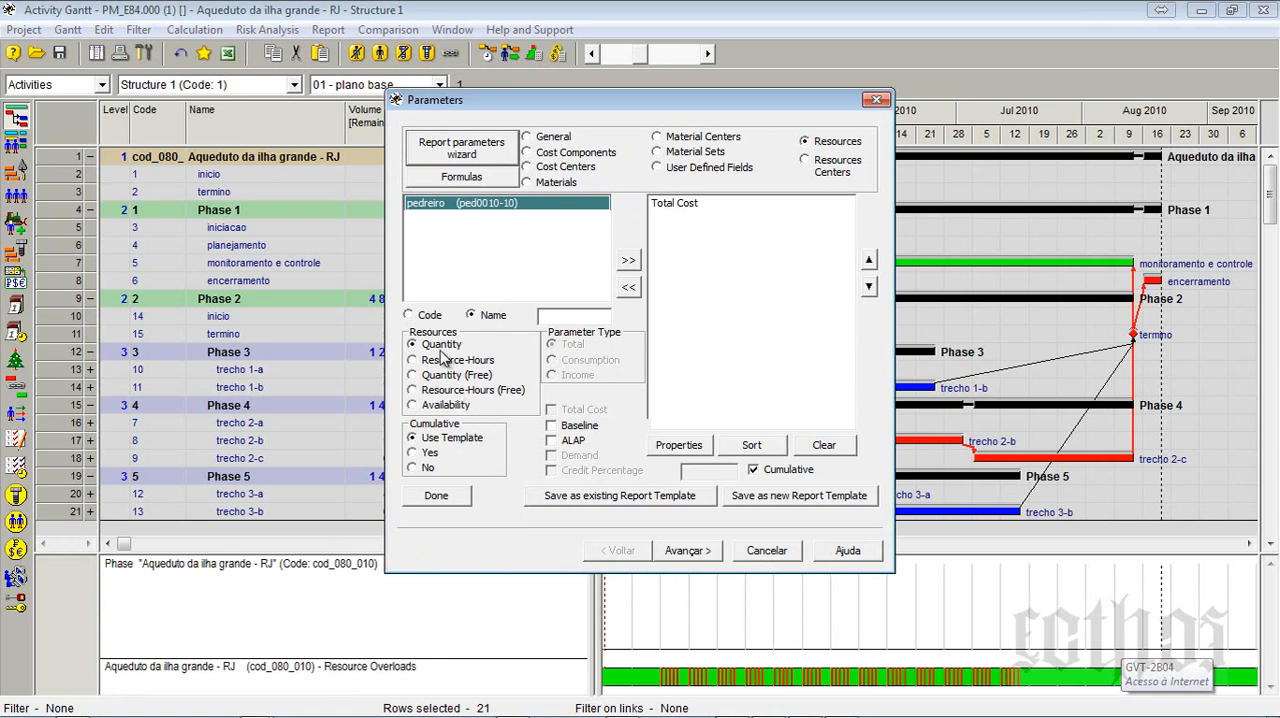
click(628, 260)
- Remove Total Cost from the diagram parameters, turn off Cumulative, and generate the diagram for the whole project by months
click(683, 204)
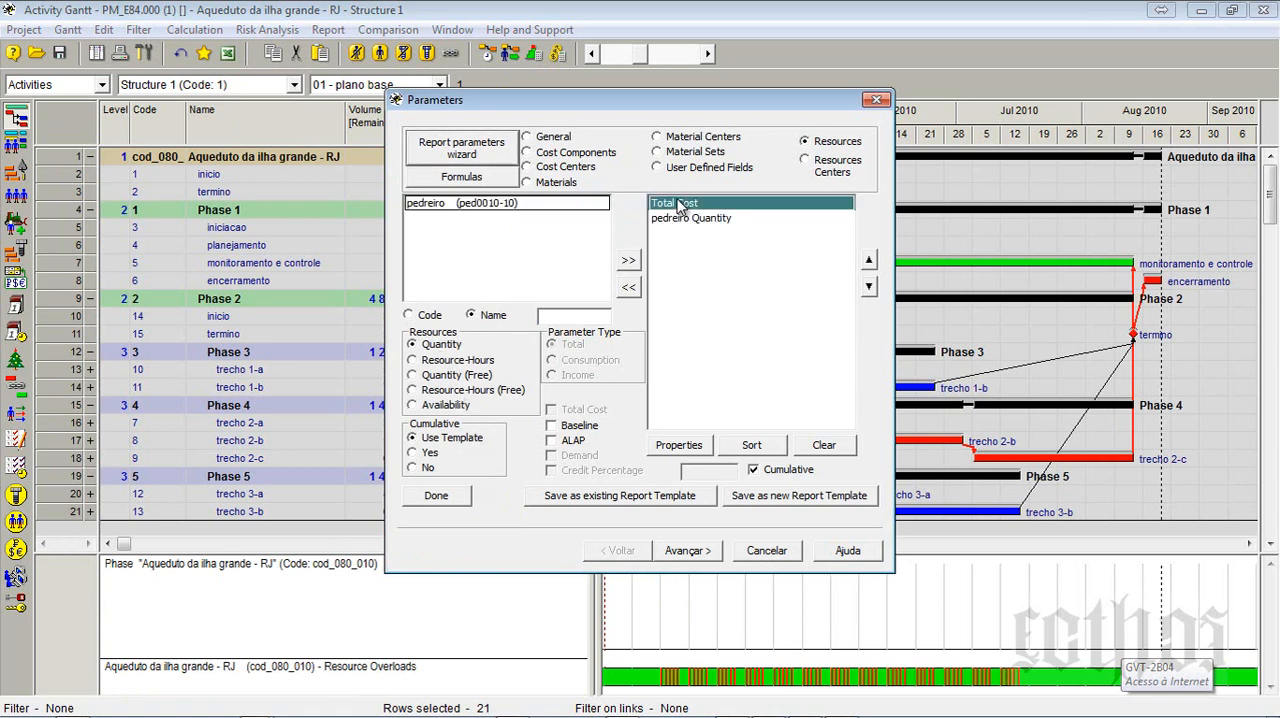
click(628, 288)
click(753, 469)
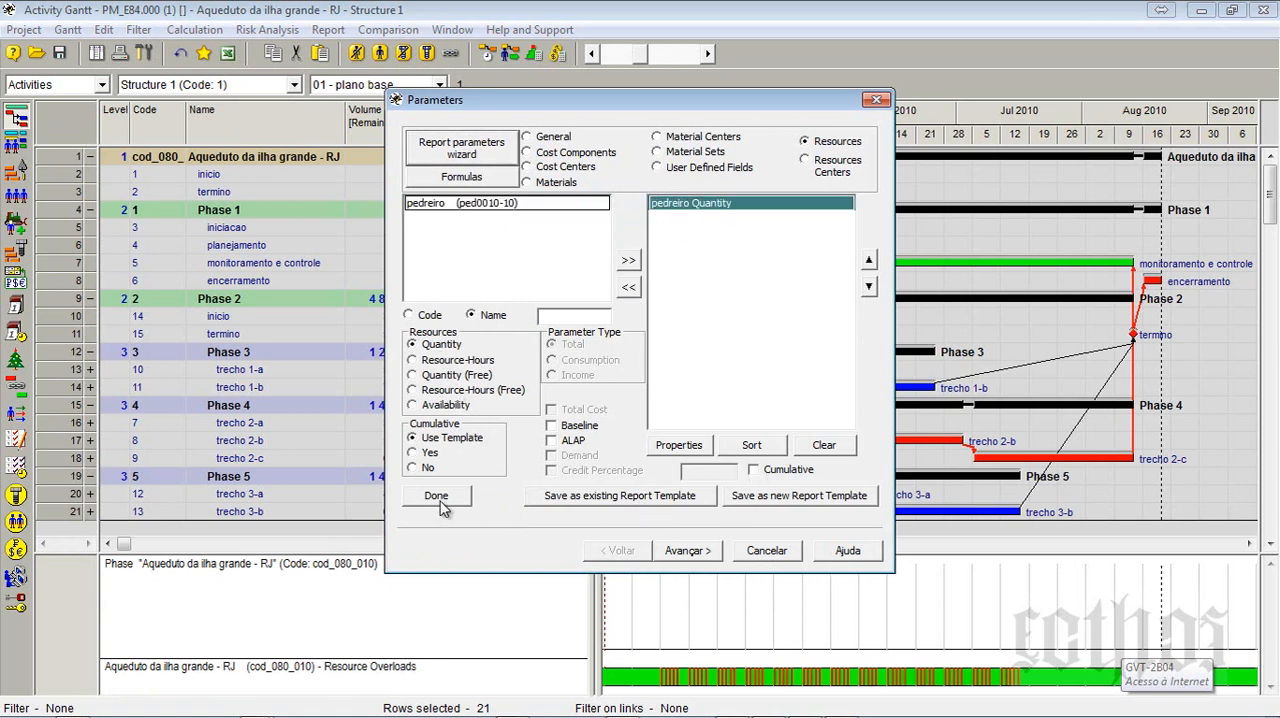
click(688, 551)
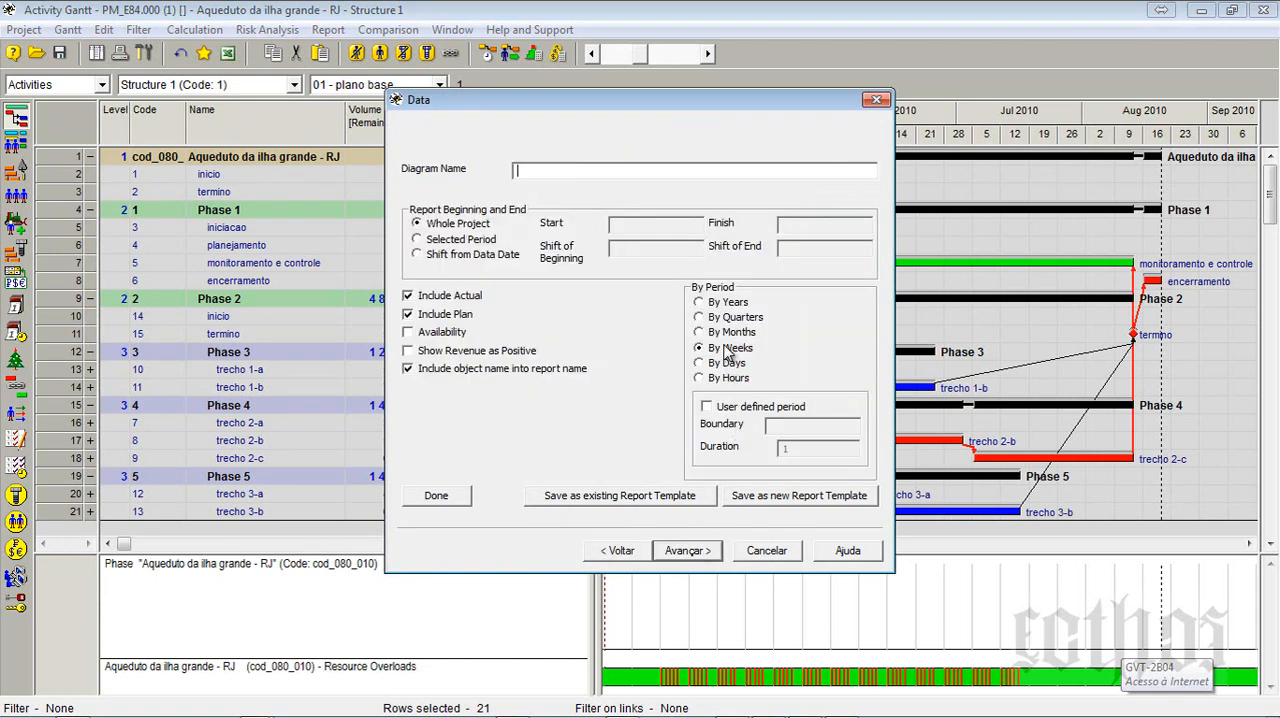
click(697, 556)
click(688, 551)
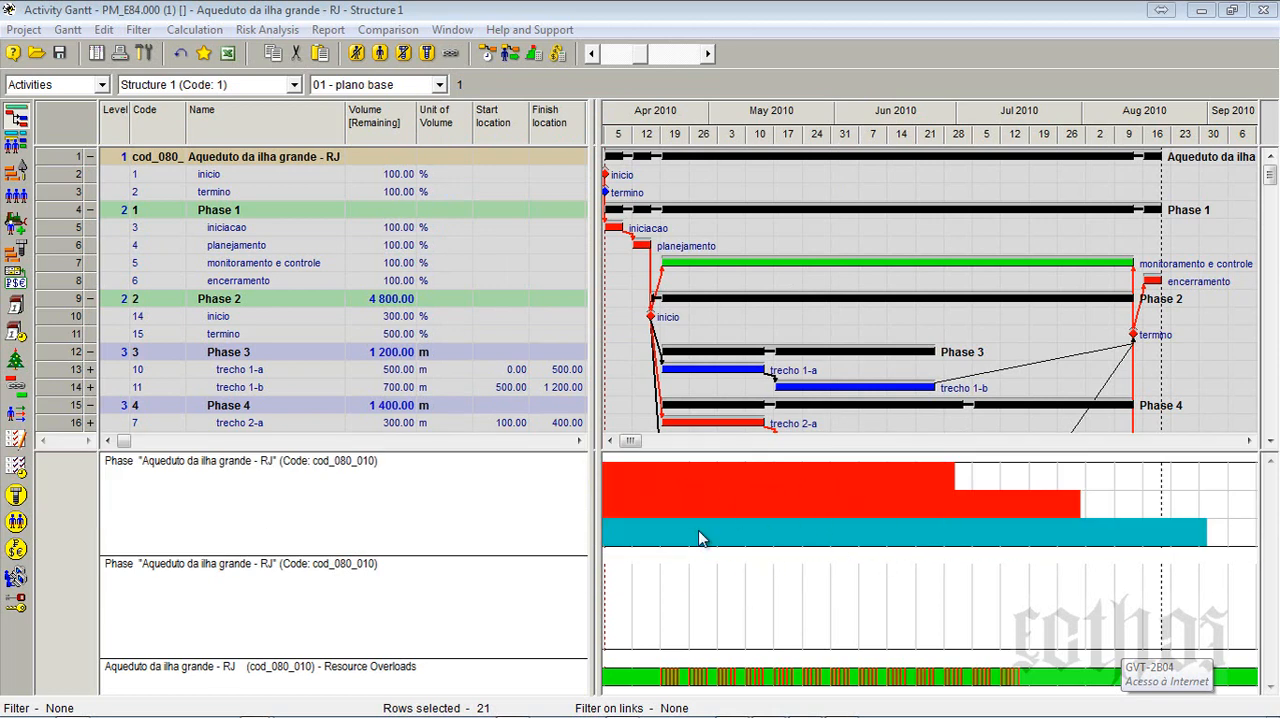
- Examine the pedreiro quantity diagram's scale in the Gantt and view the diagram beside the Time-Location Chart with a resized chart area
drag(600, 569, 684, 562)
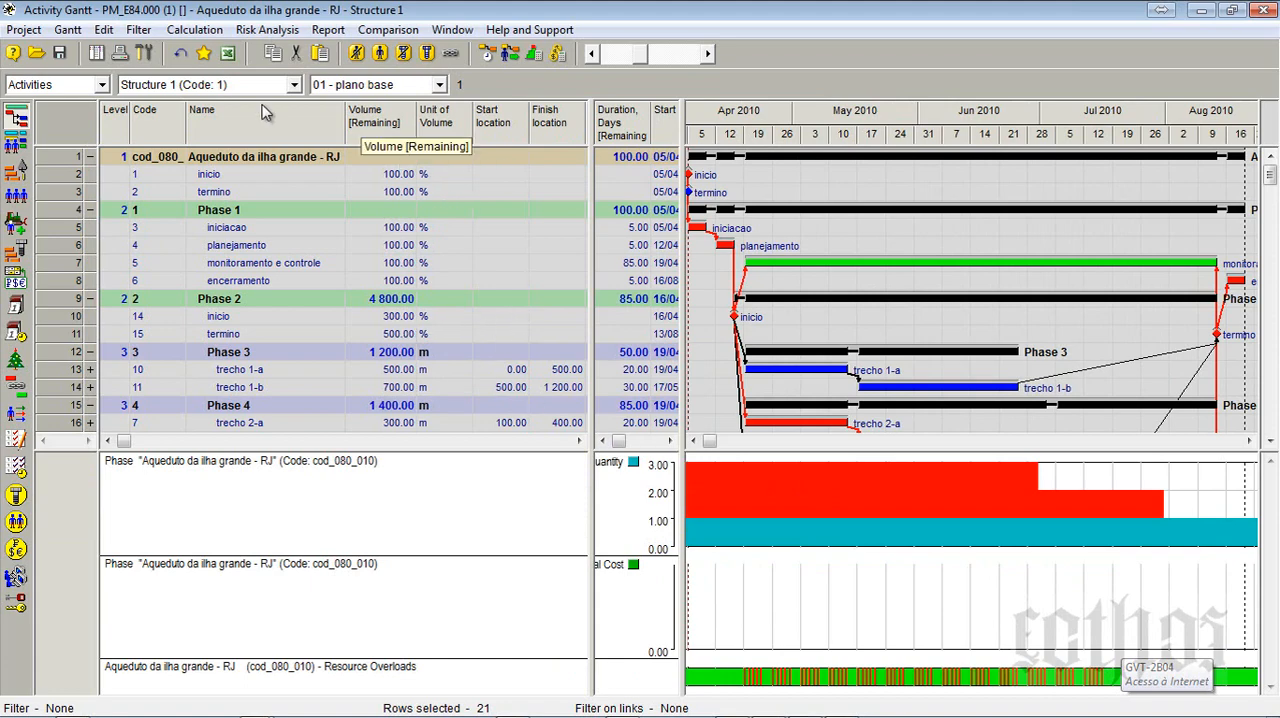
drag(150, 9, 1279, 30)
click(512, 27)
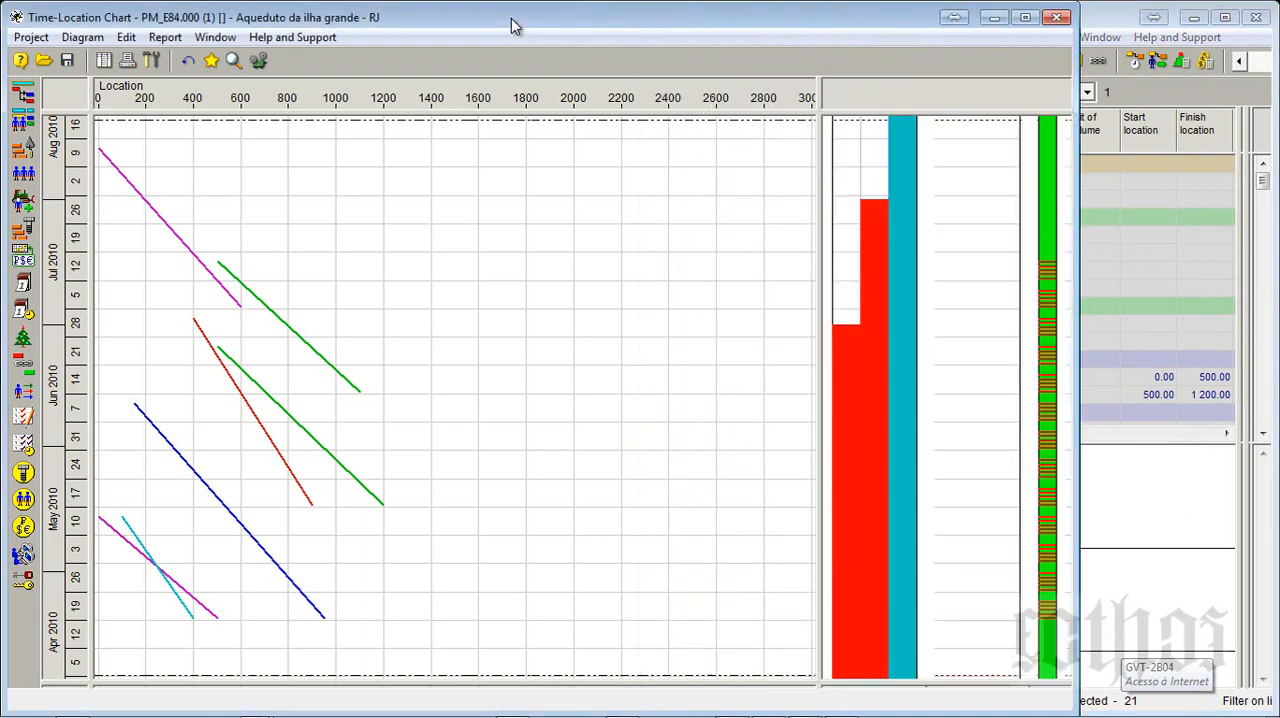
drag(817, 128, 498, 180)
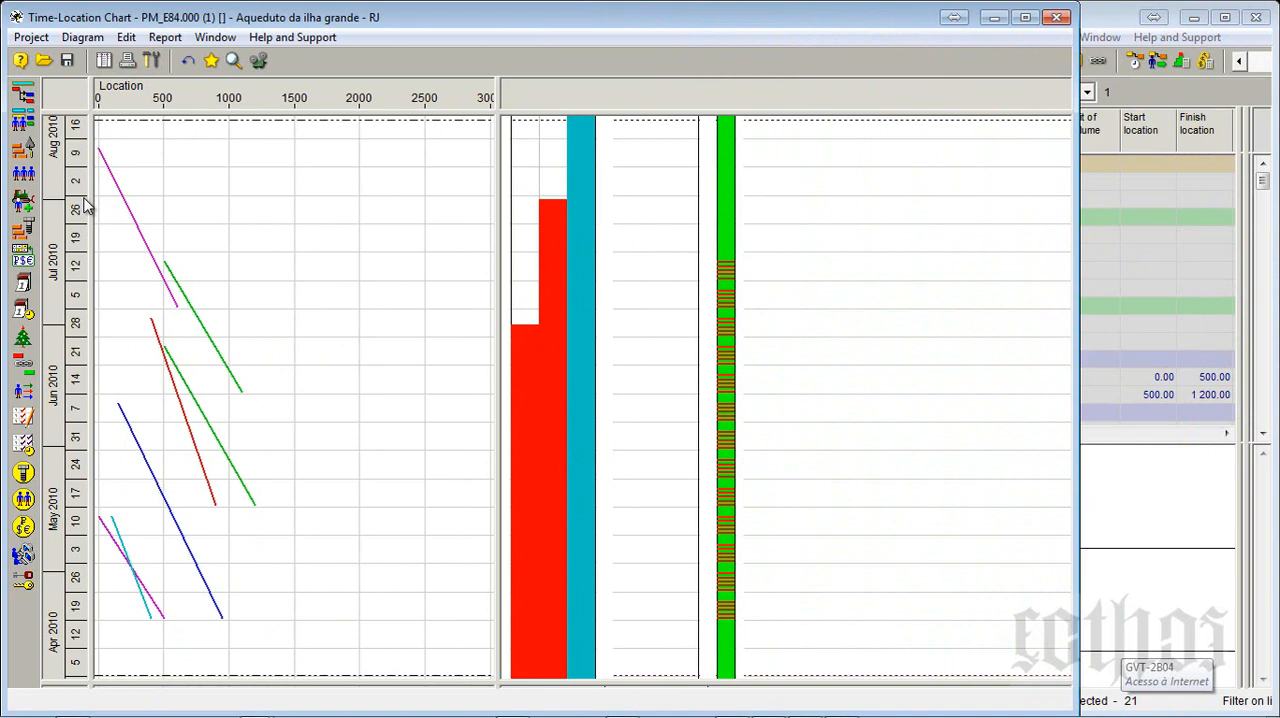
drag(496, 145, 583, 145)
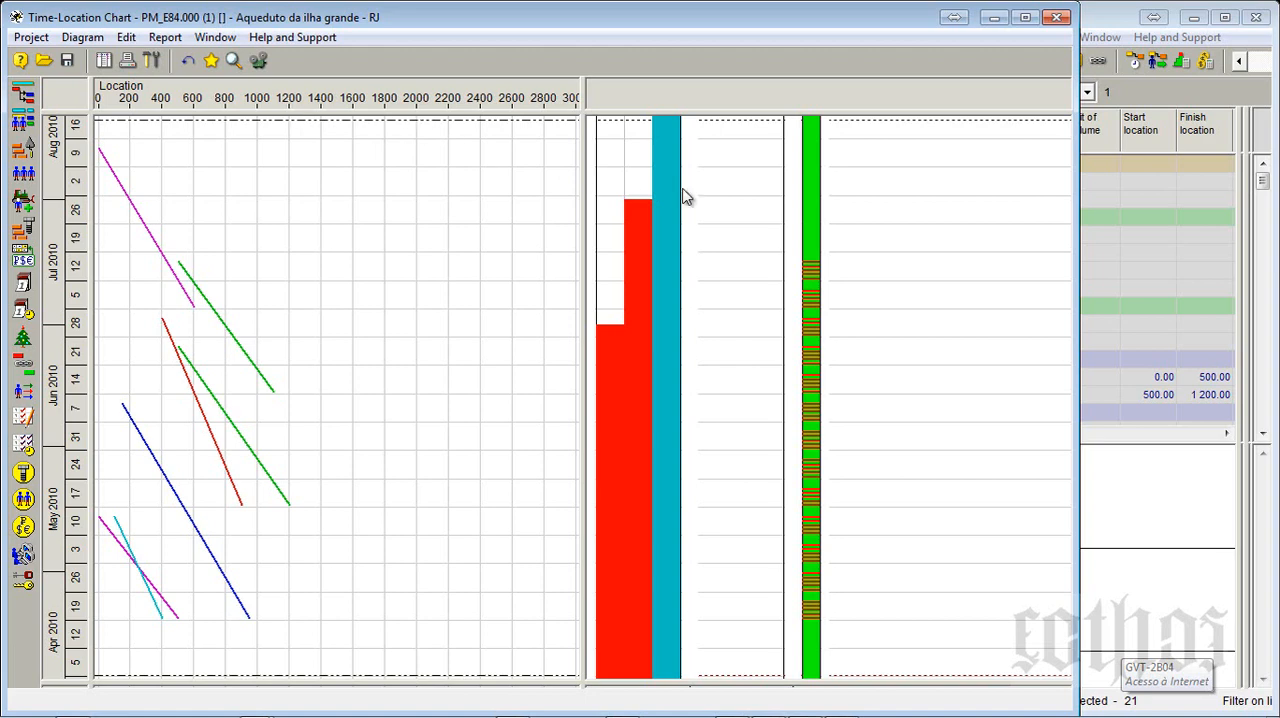
- Return to the maximized Activity Gantt and turn on Show values for the pedreiro quantity diagram
click(1132, 541)
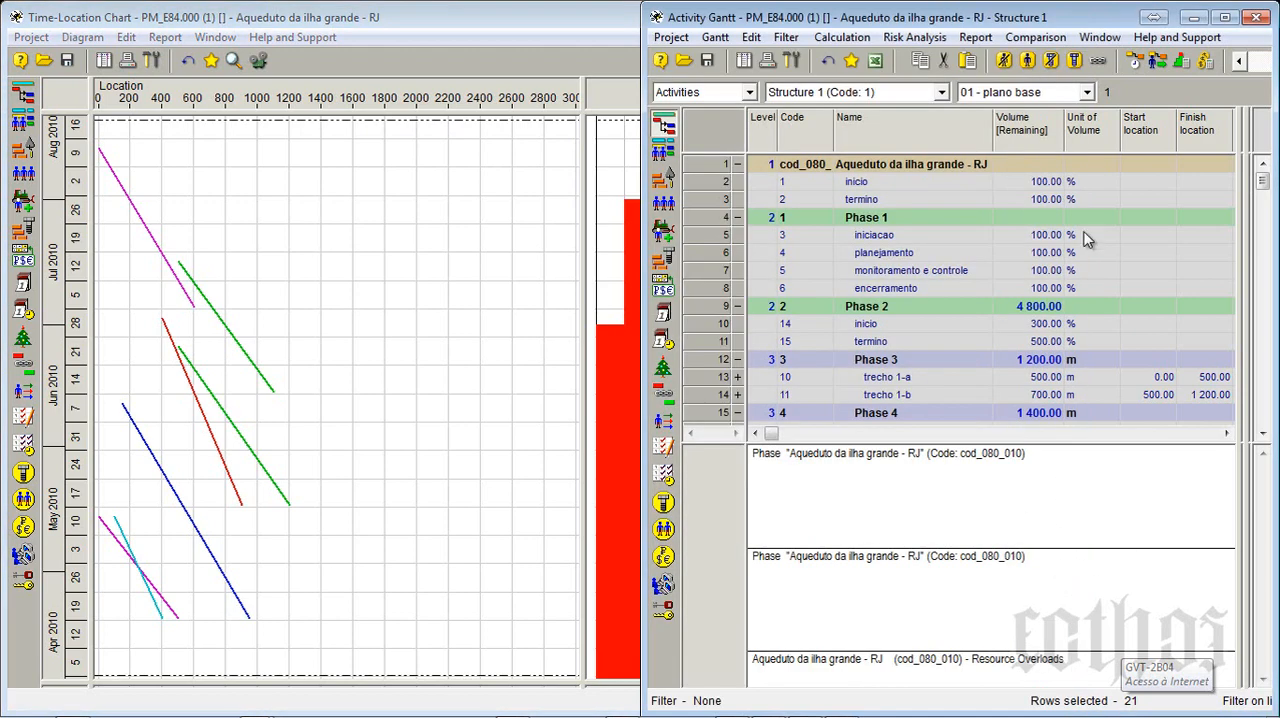
click(1224, 17)
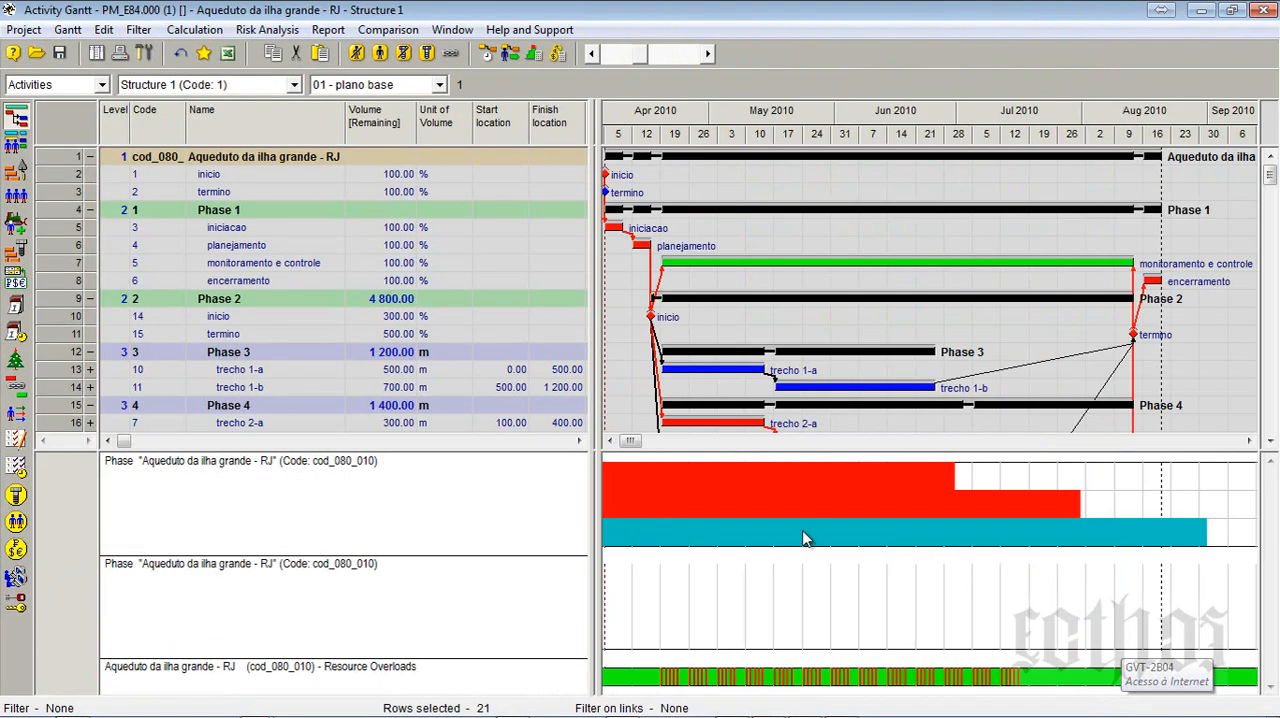
right_click(801, 493)
click(830, 503)
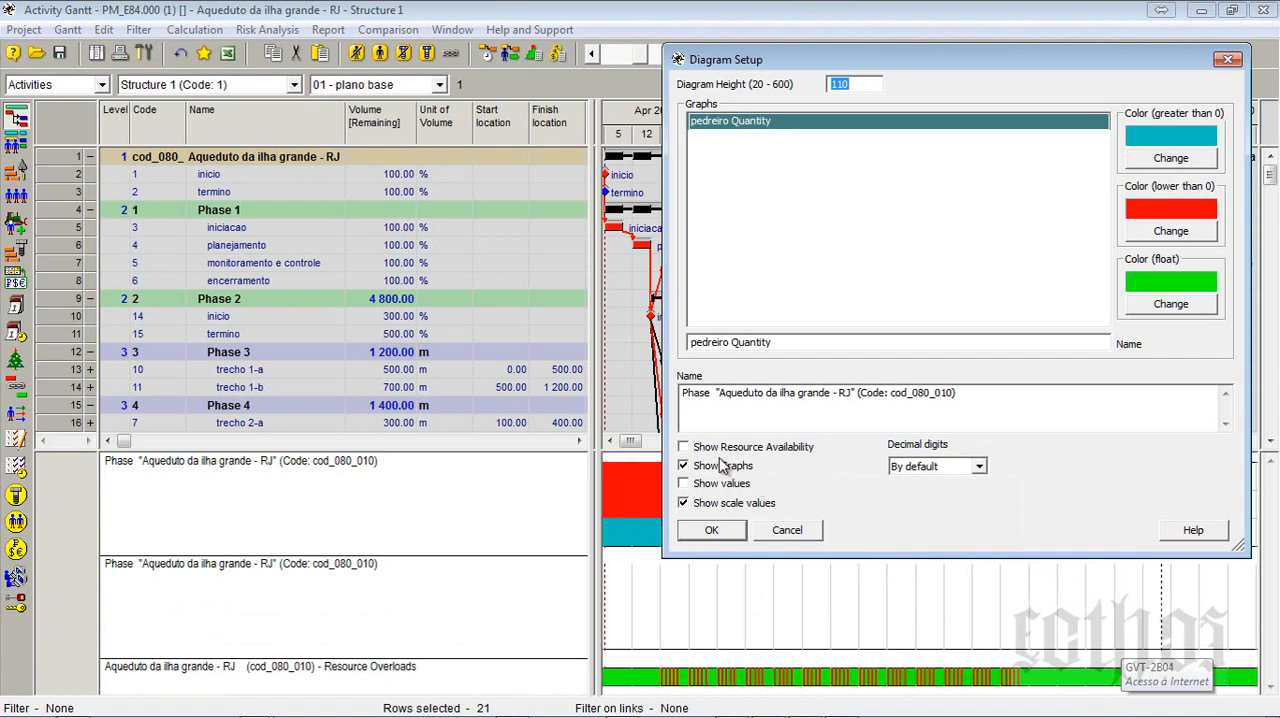
click(705, 484)
click(712, 530)
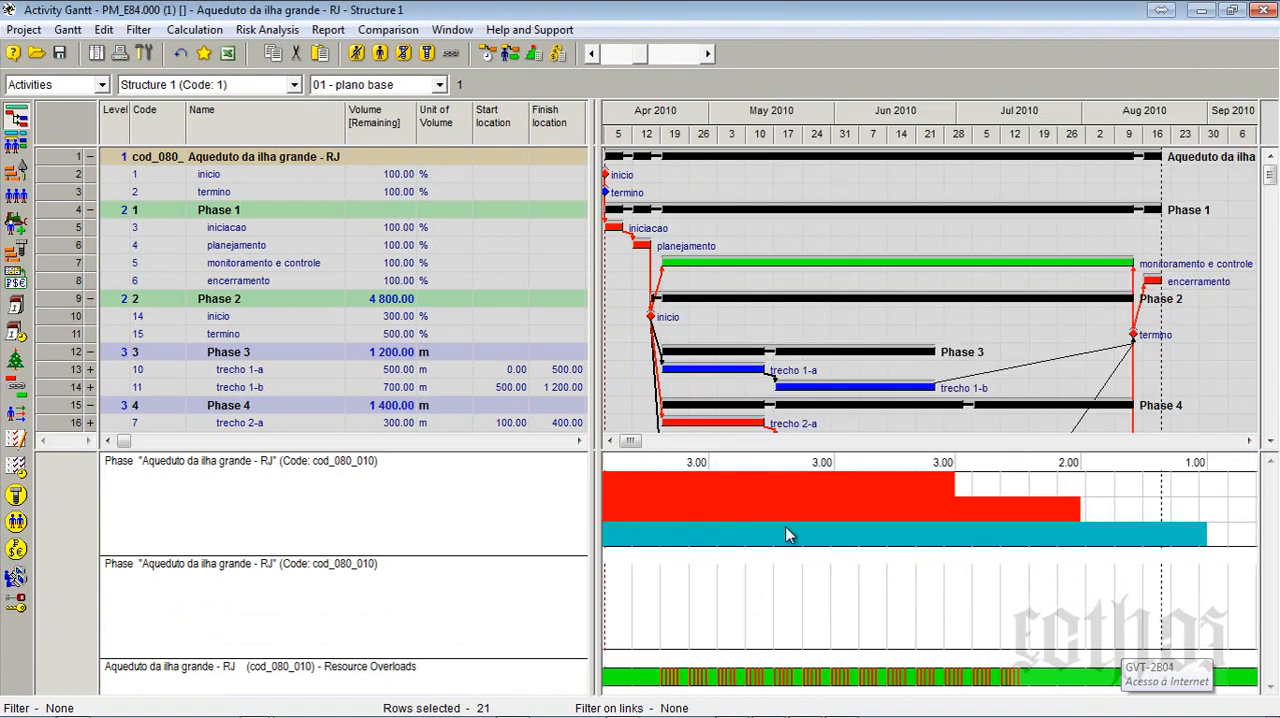
- Bring up the Time-Location Chart and increase the diagram height of the pedreiro quantity diagram
drag(200, 10, 1168, 58)
click(690, 160)
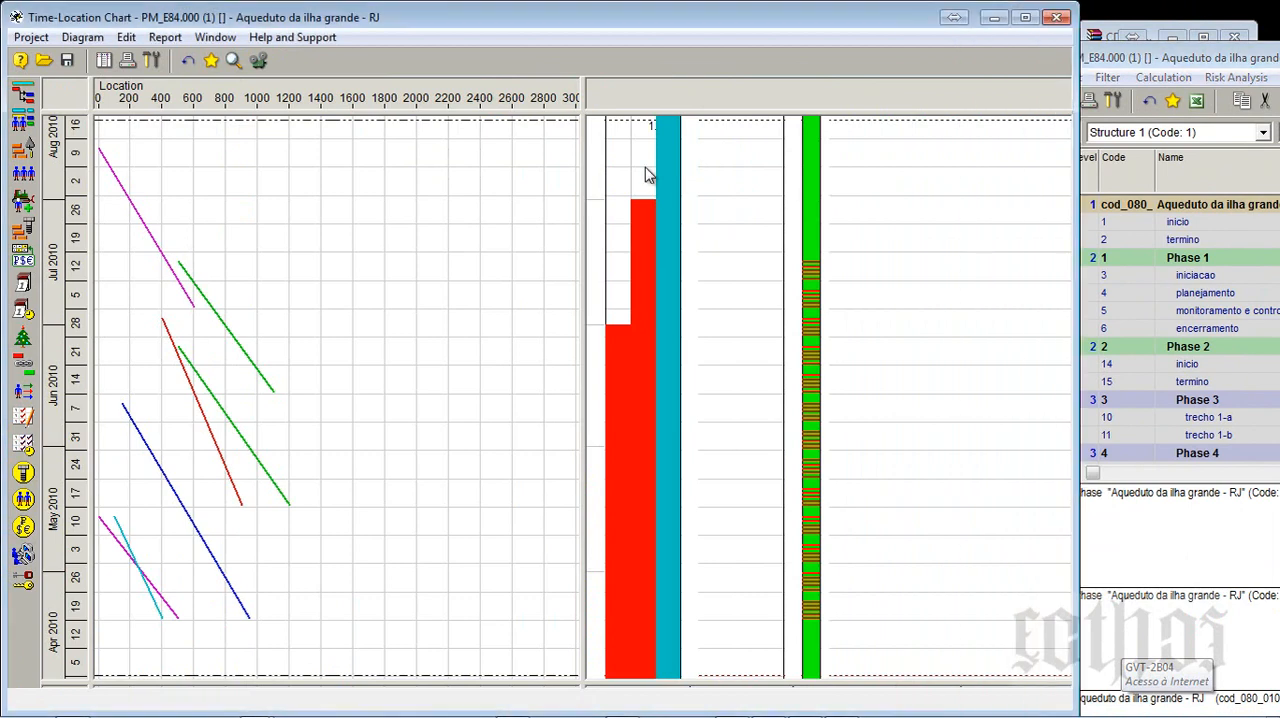
right_click(646, 168)
click(690, 180)
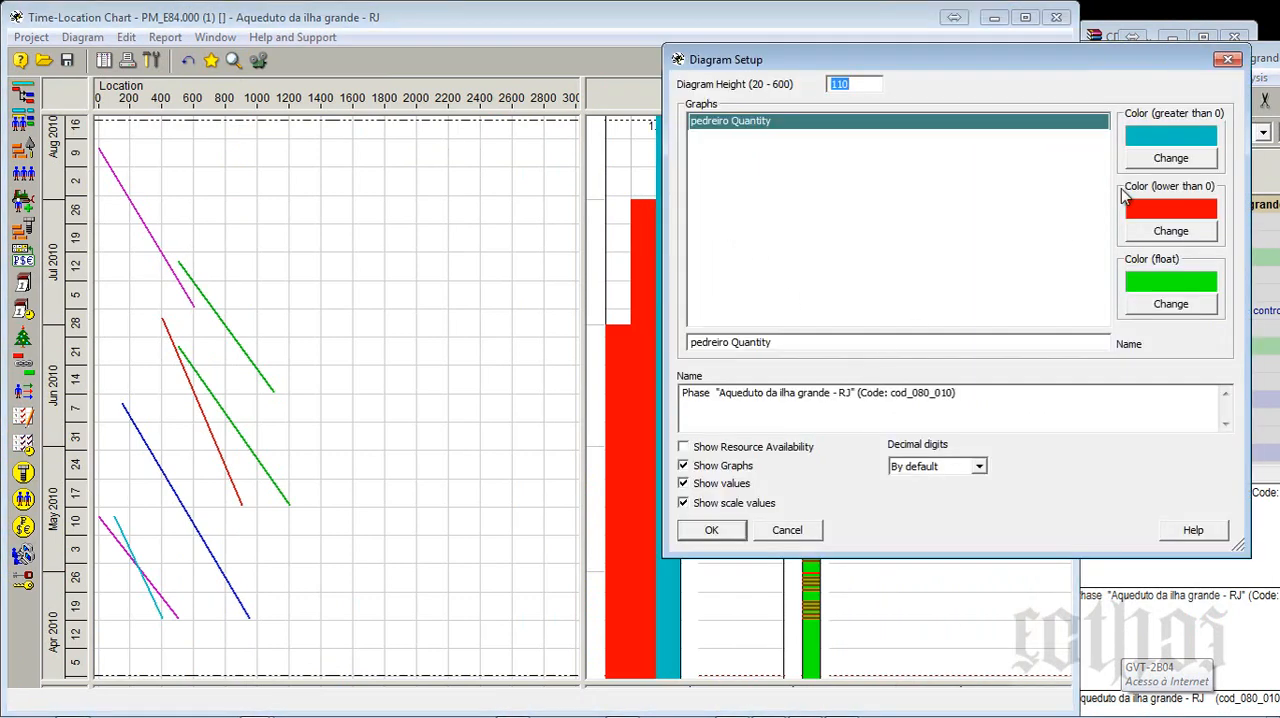
key(Return)
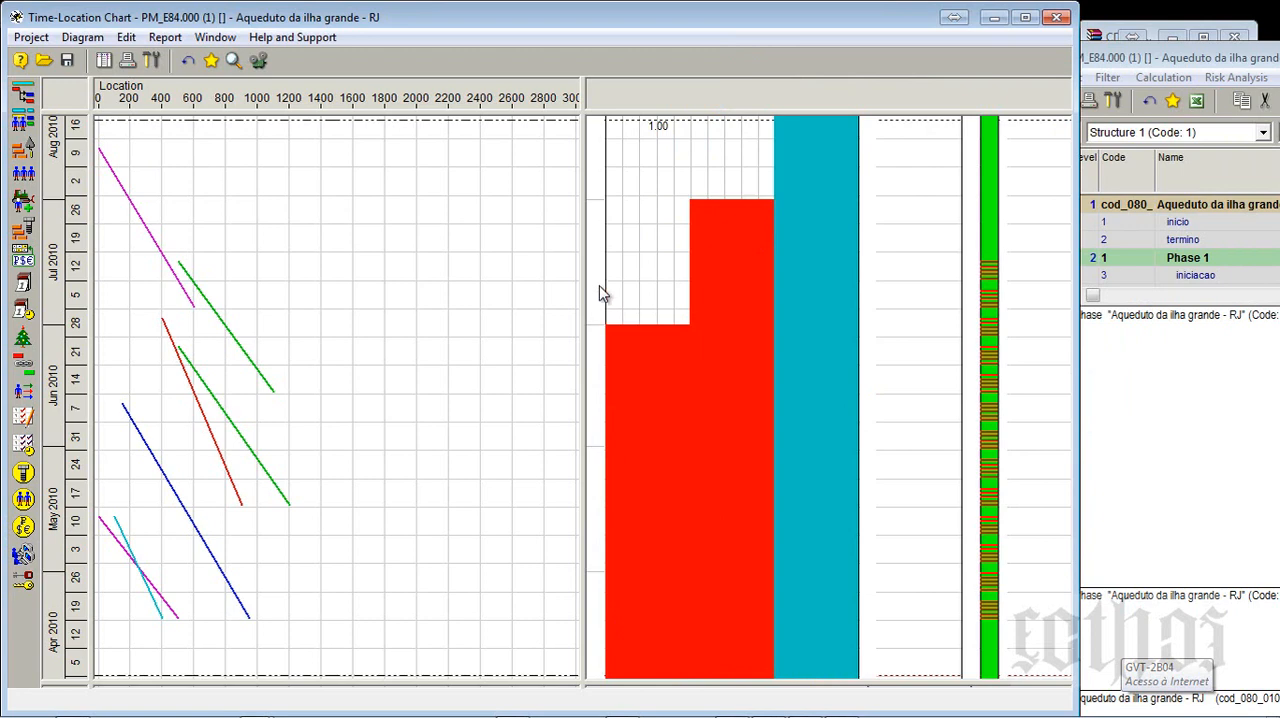
- Delete the Resource Overloads diagram from the Time-Location Chart and the Total Cost diagram from the Activity Gantt
right_click(823, 270)
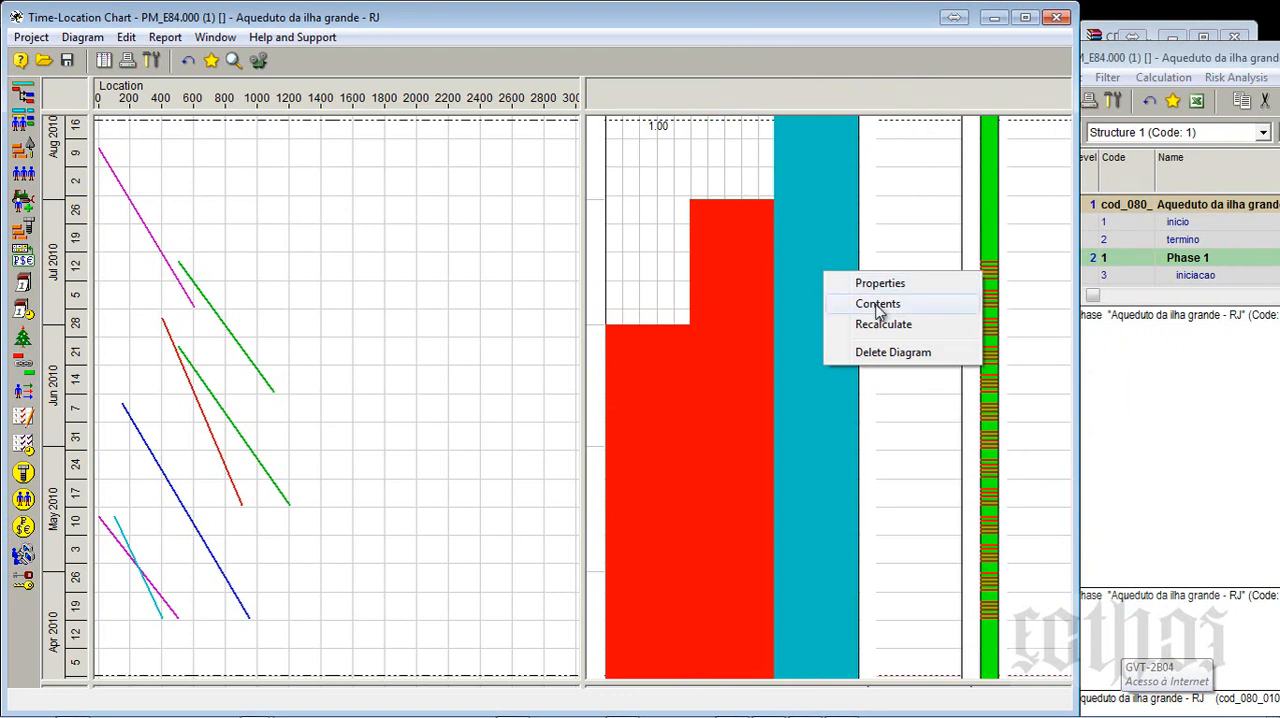
right_click(1035, 209)
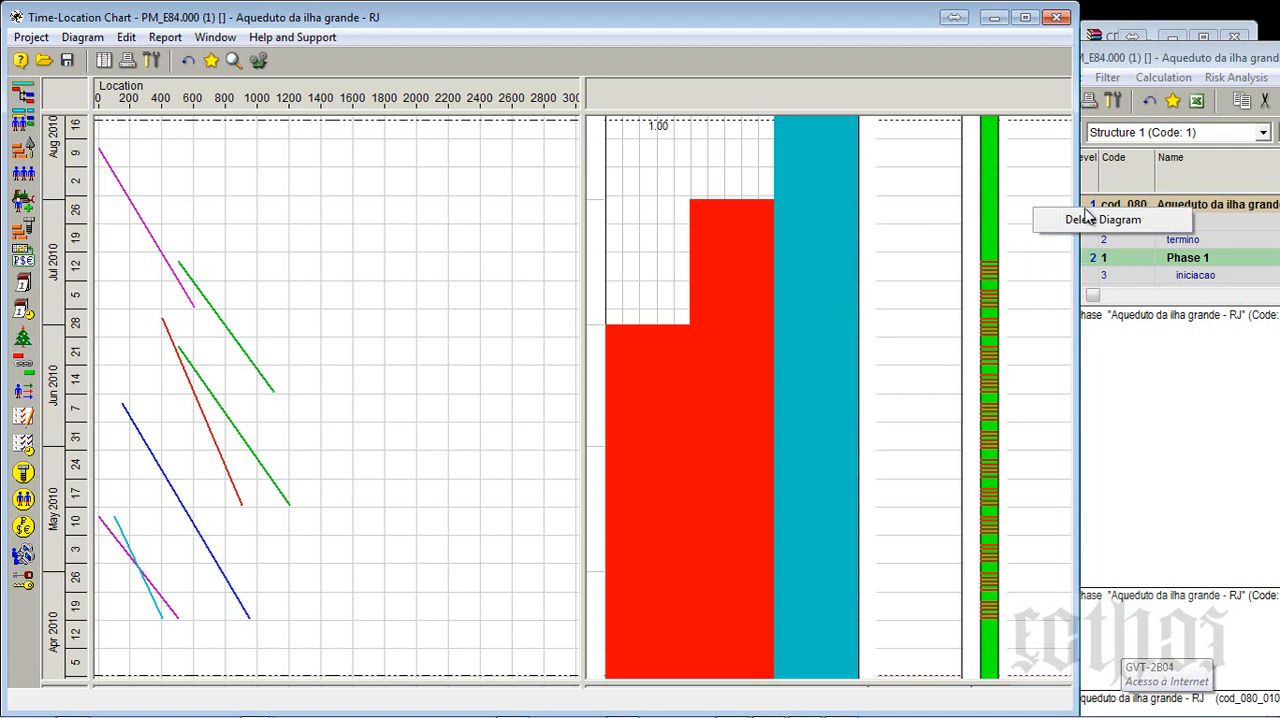
click(1091, 220)
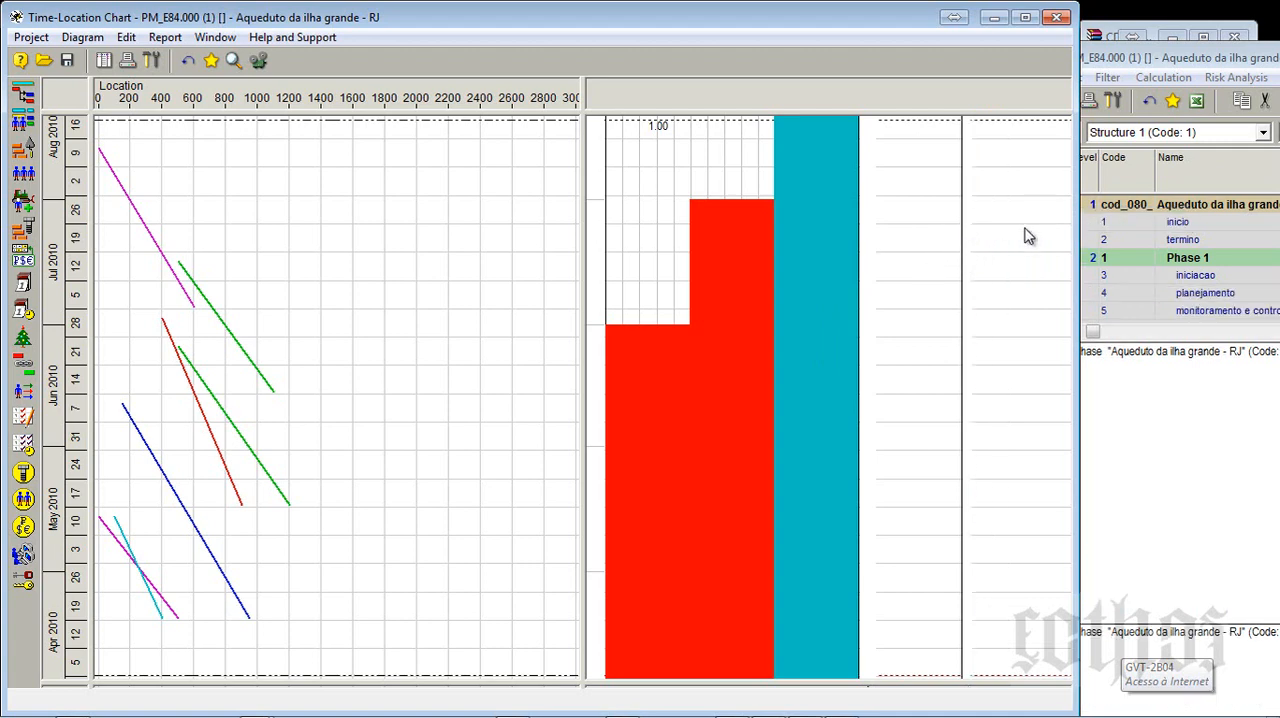
drag(1135, 55, 416, 2)
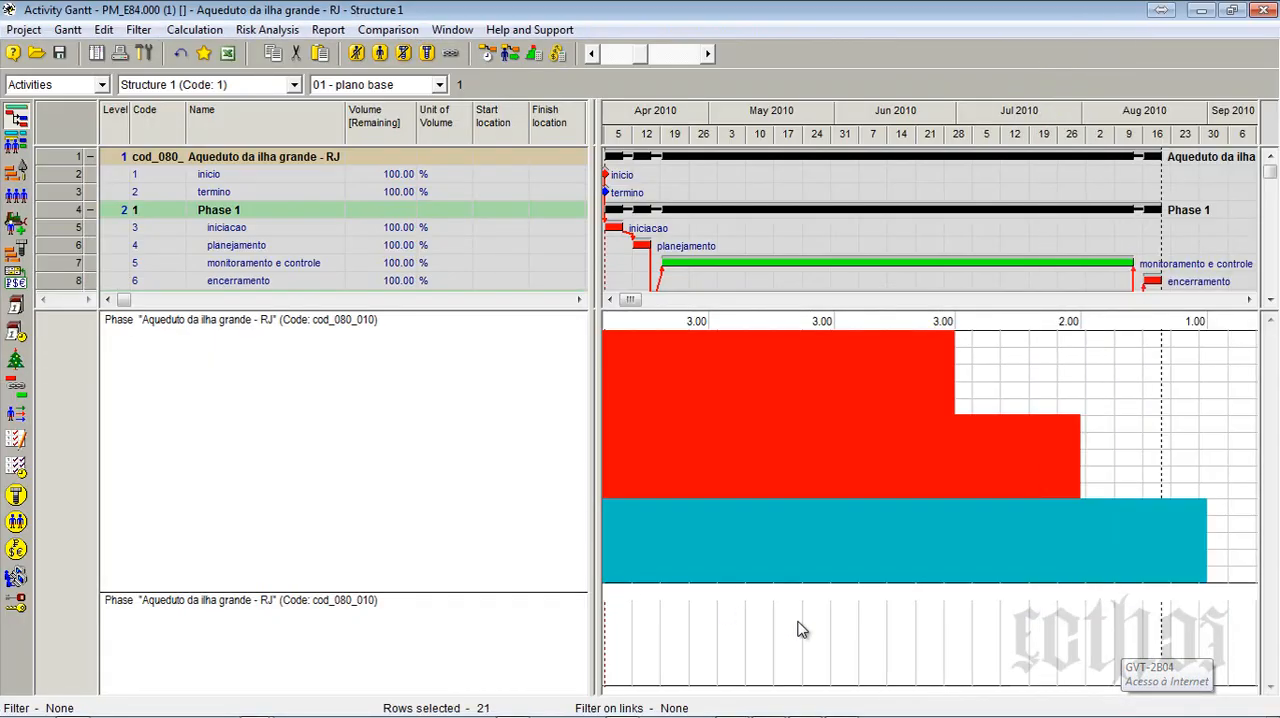
right_click(705, 632)
click(740, 610)
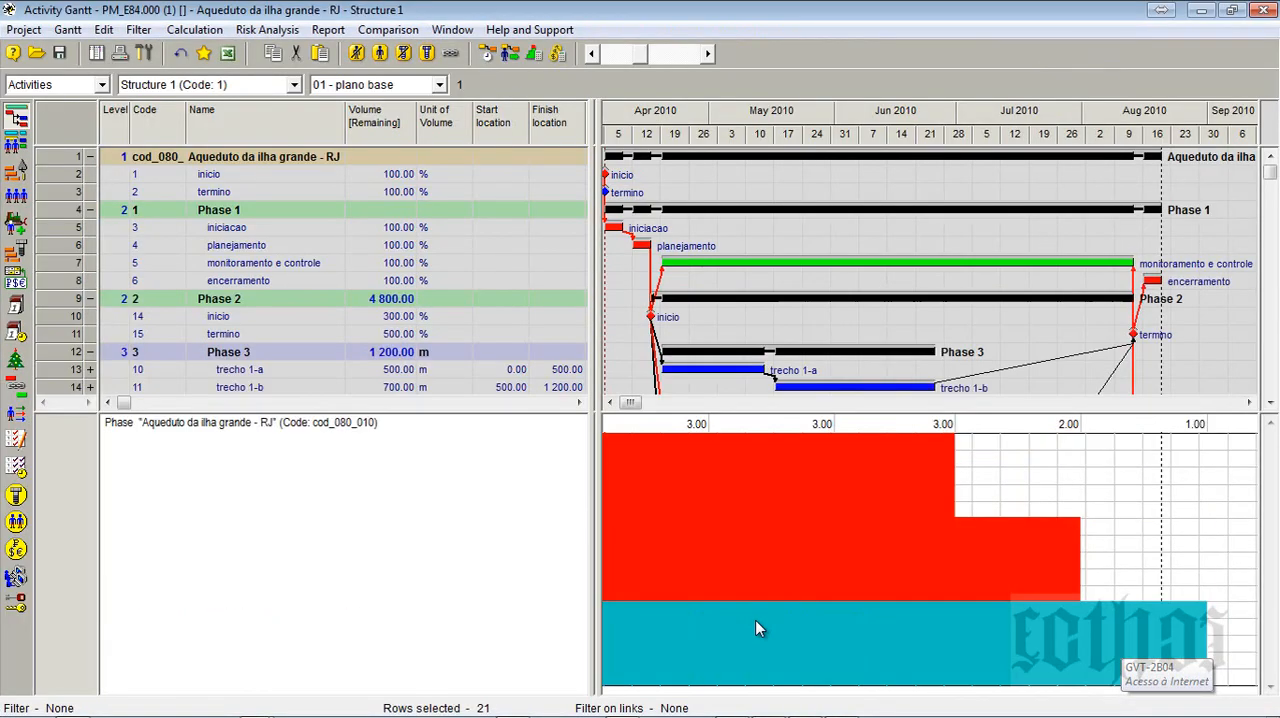
- Delete the pedreiro quantity diagram from the Time-Location Chart and widen the location chart area
click(1229, 9)
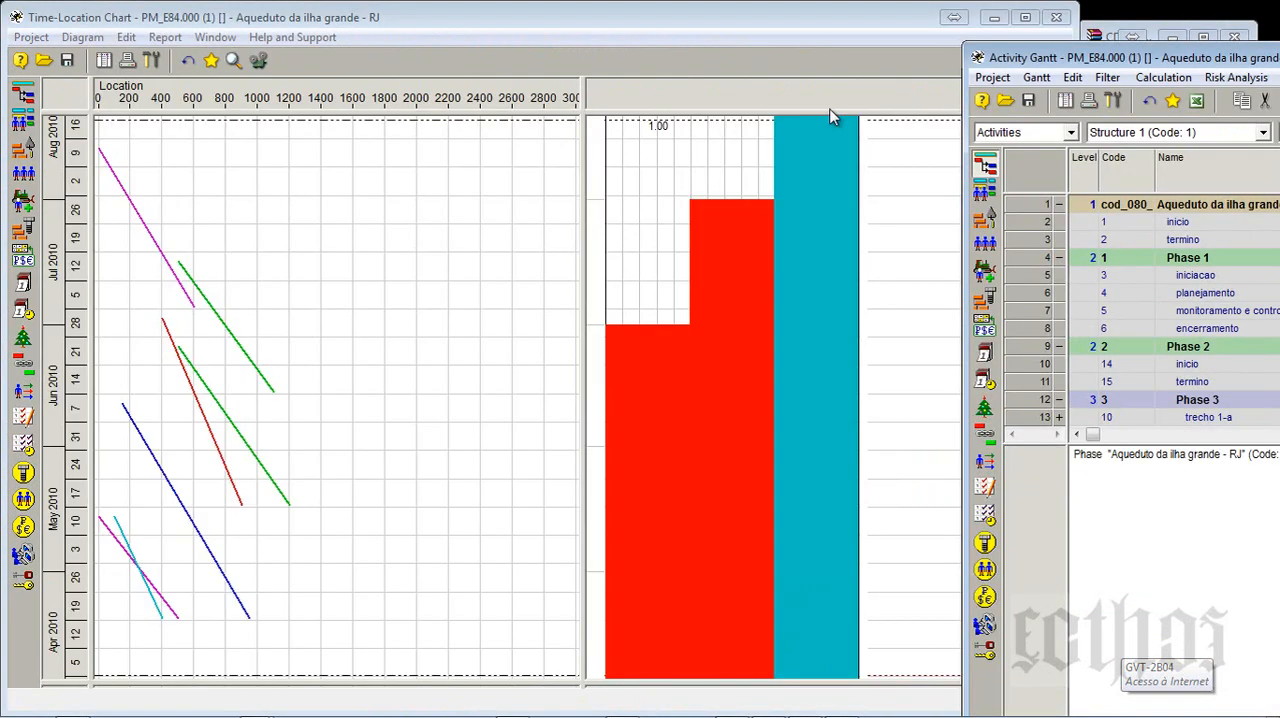
drag(584, 110, 679, 112)
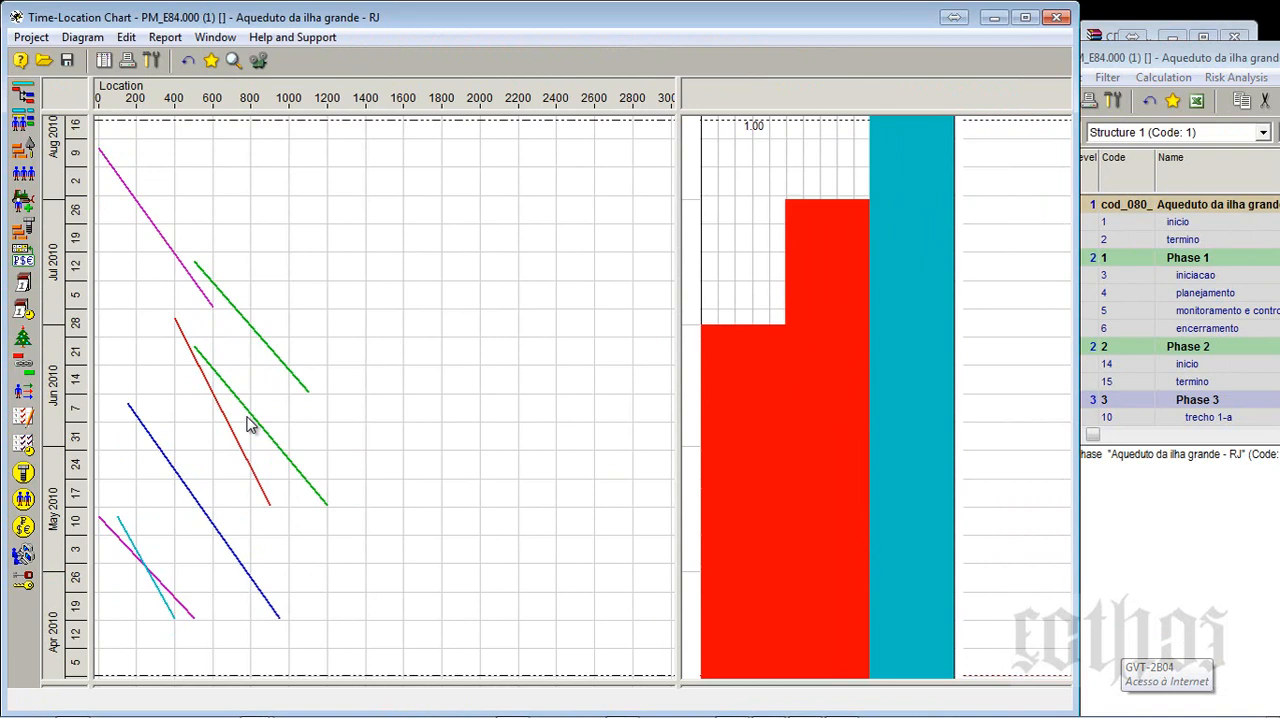
right_click(741, 193)
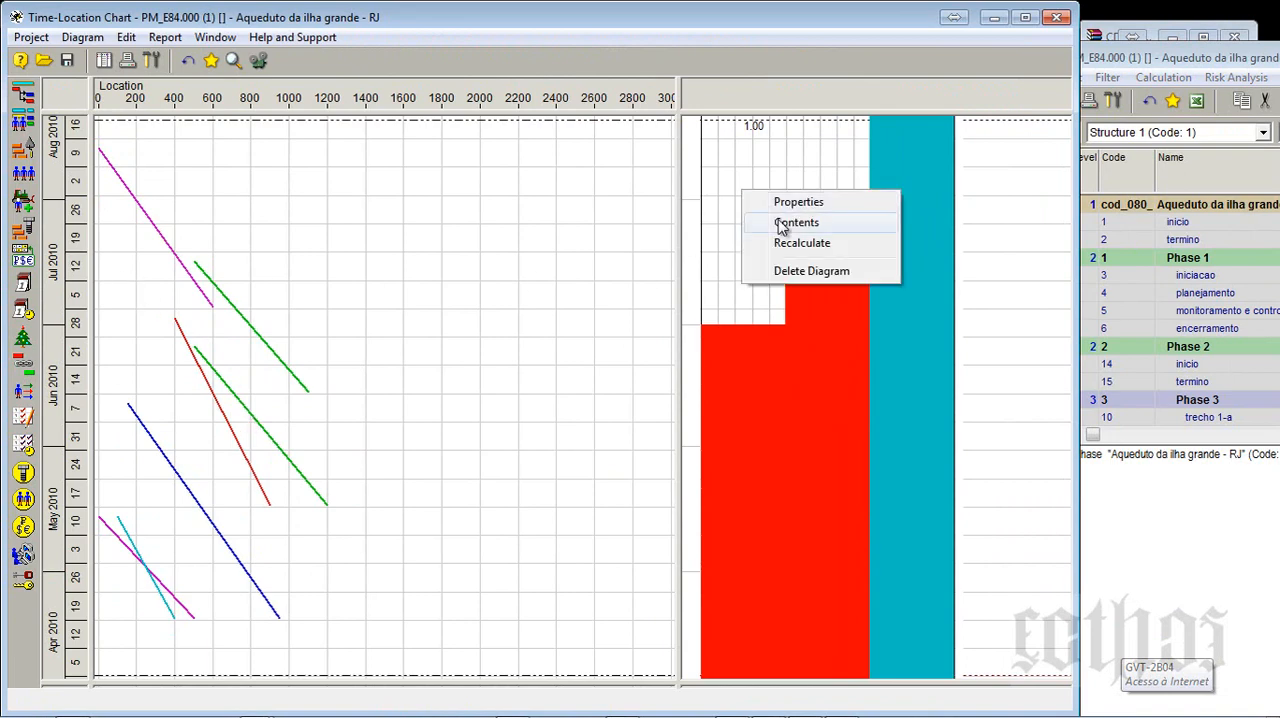
click(805, 270)
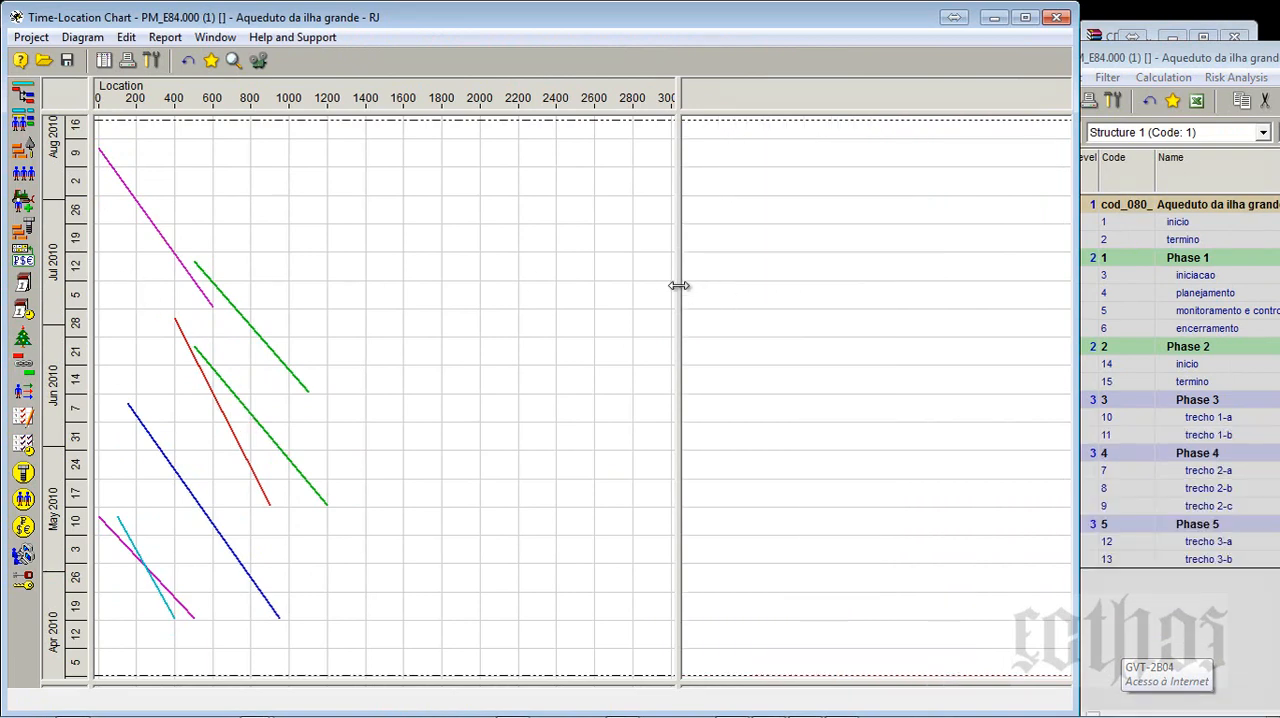
drag(678, 286, 788, 286)
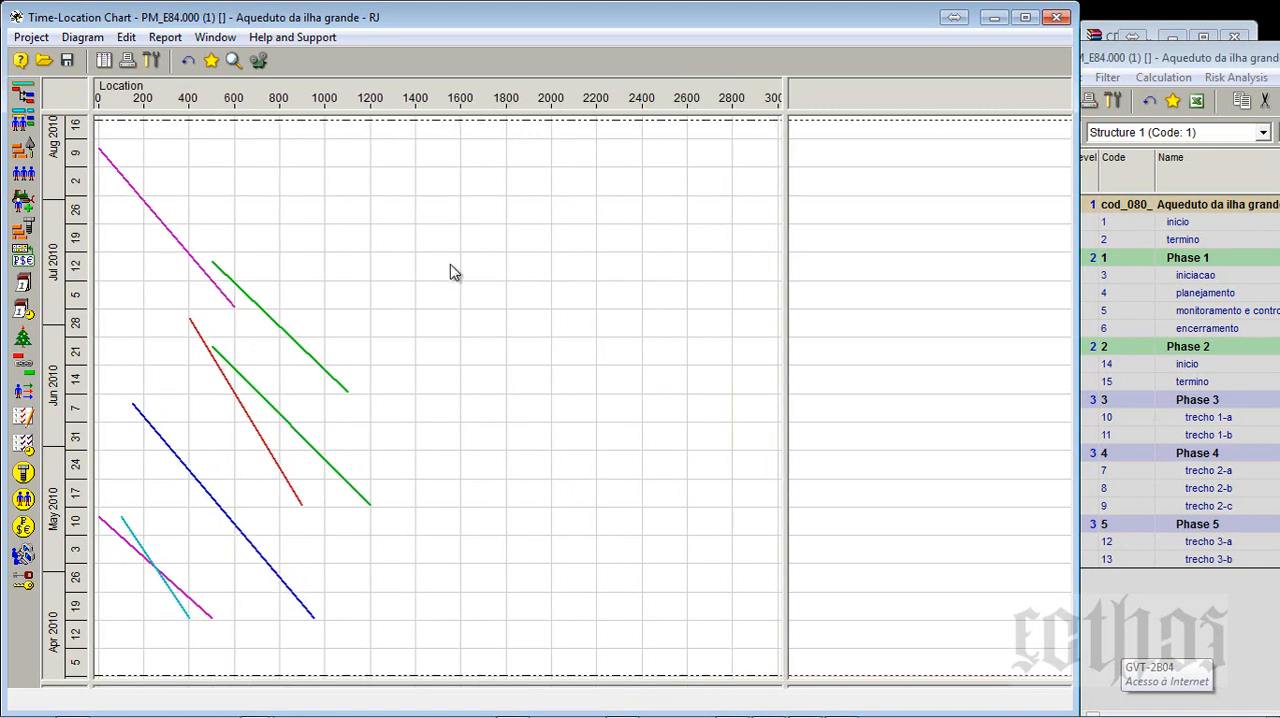
- Set the Time-Location Chart's time axis to the whole project and check the location axis range of 0 to 3000
click(157, 66)
drag(480, 135, 781, 113)
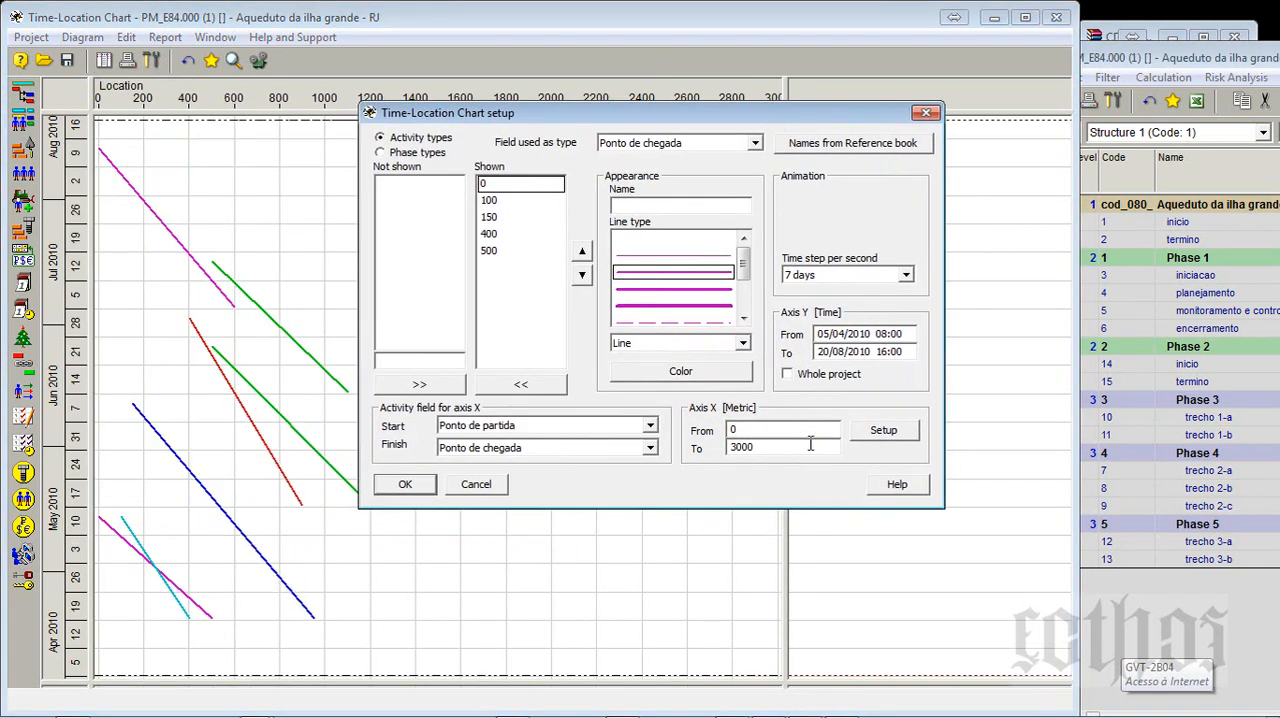
click(800, 376)
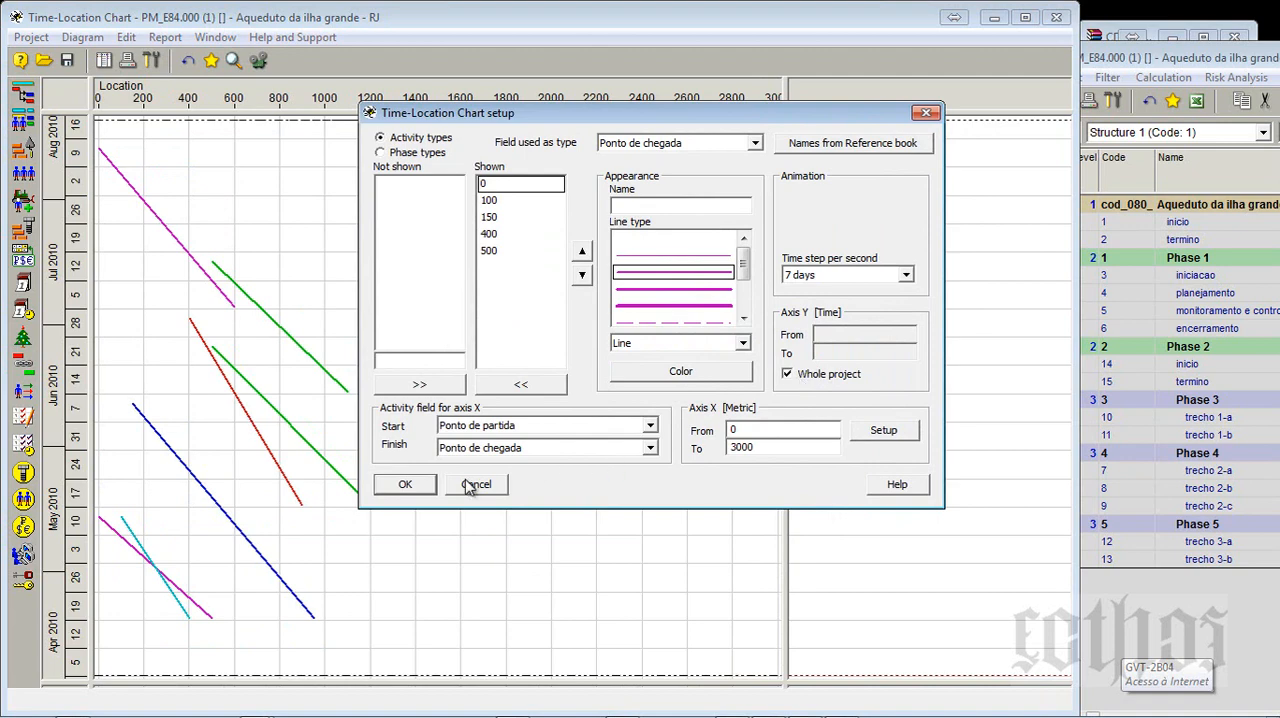
click(410, 488)
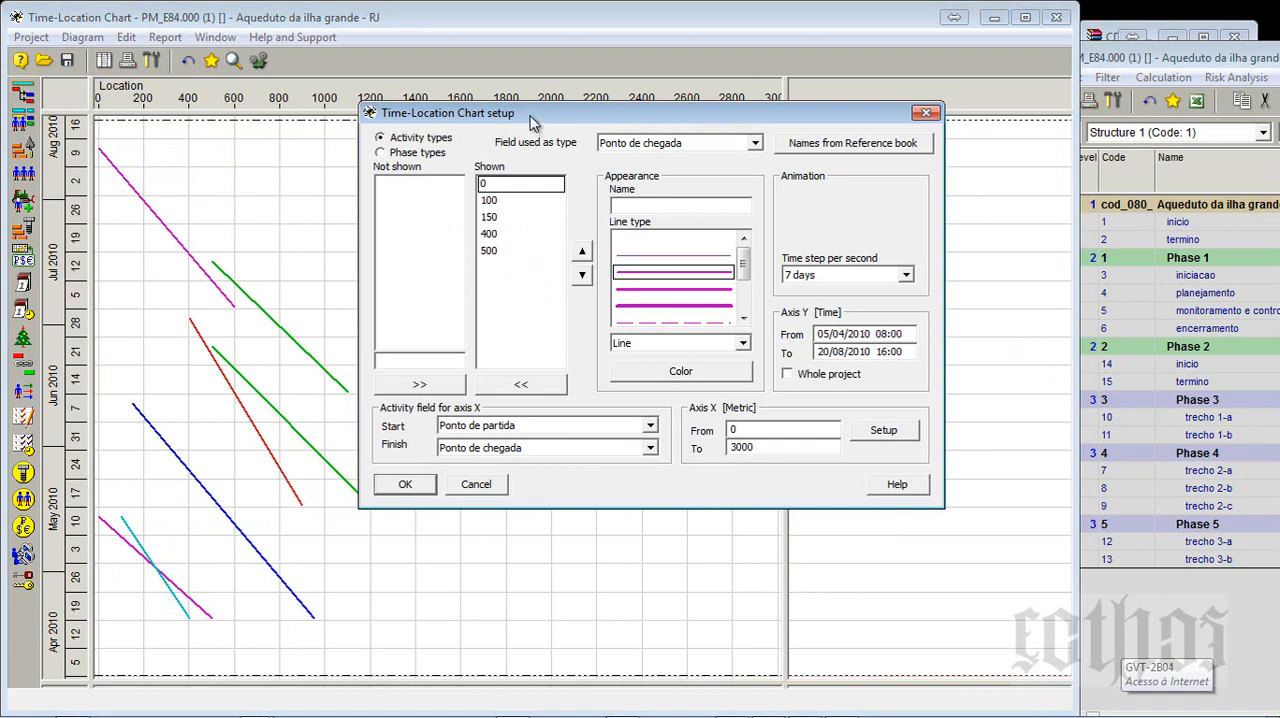
drag(543, 118, 602, 252)
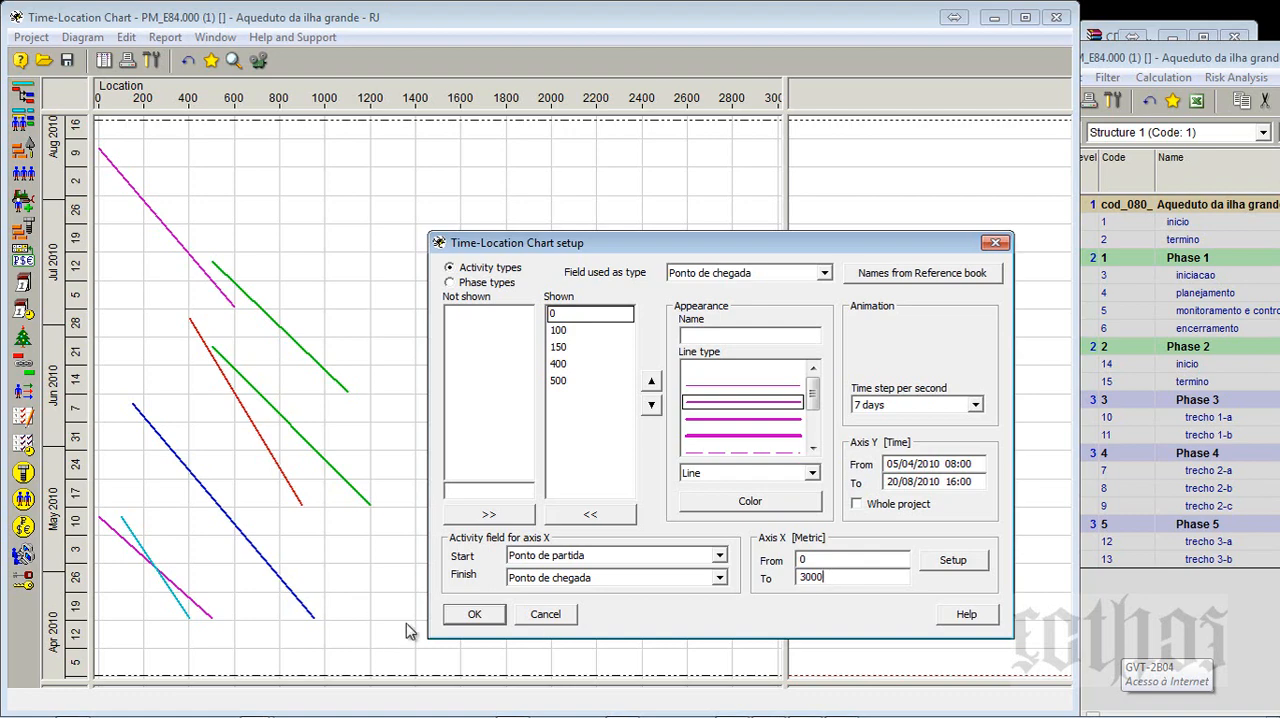
click(479, 614)
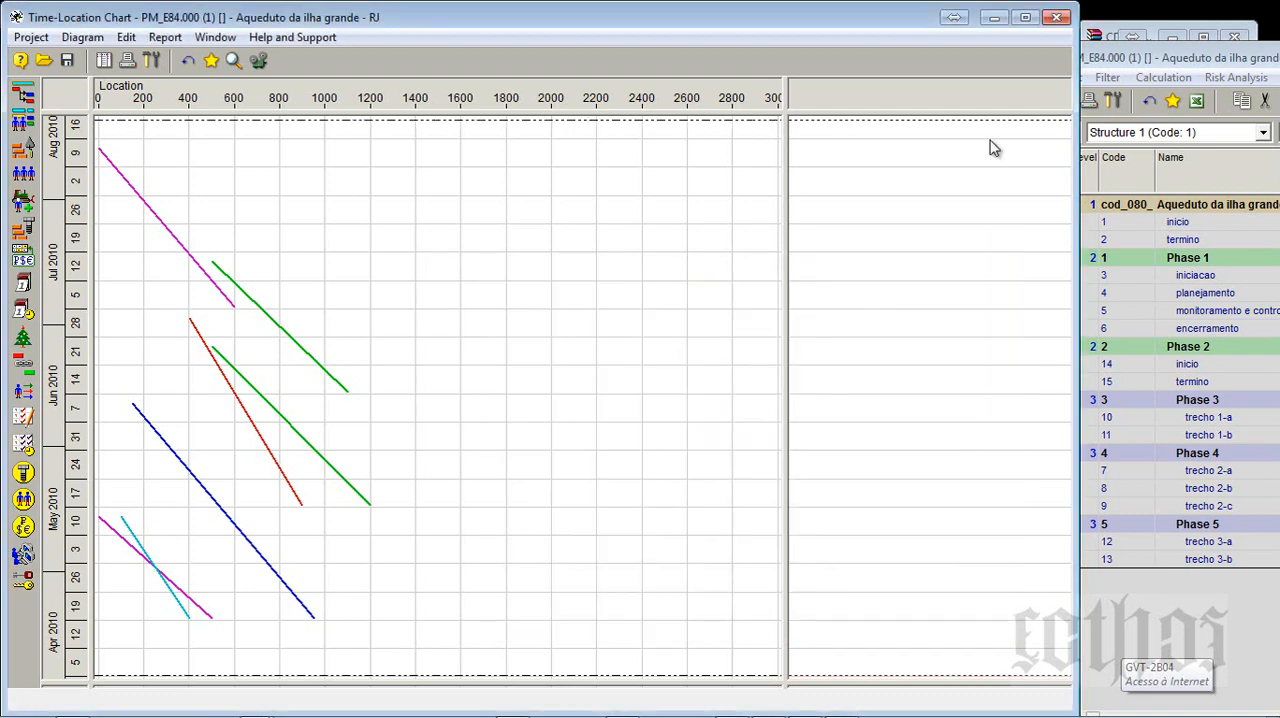
- Check the start and finish locations of trecho 2-a and trecho 2-b in the Activity Gantt, then return to the Time-Location Chart
click(1058, 22)
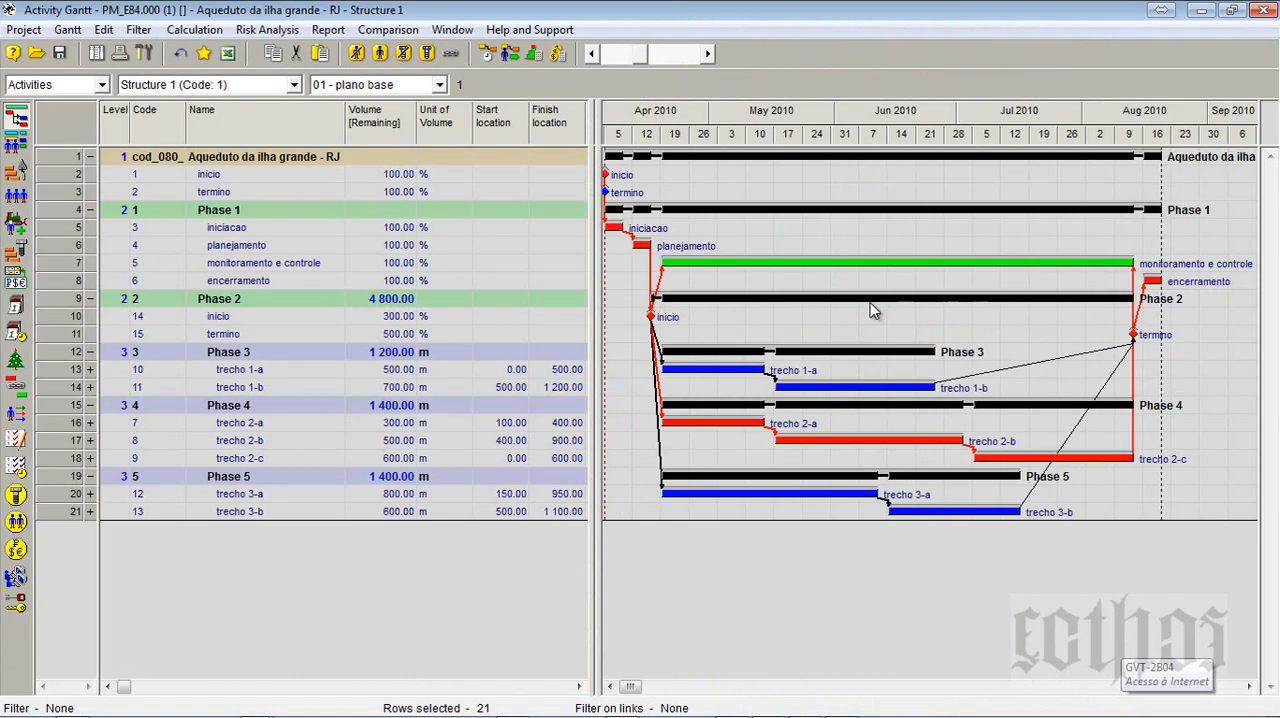
click(445, 444)
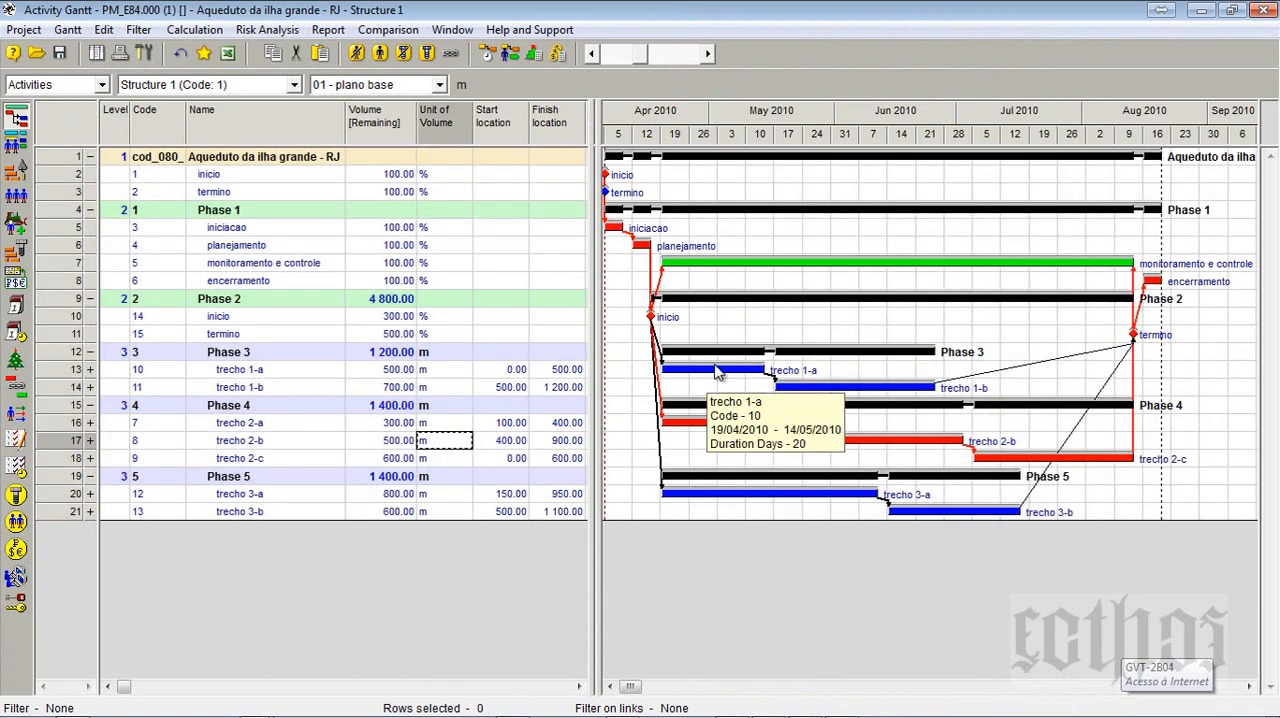
mouse_move(903, 388)
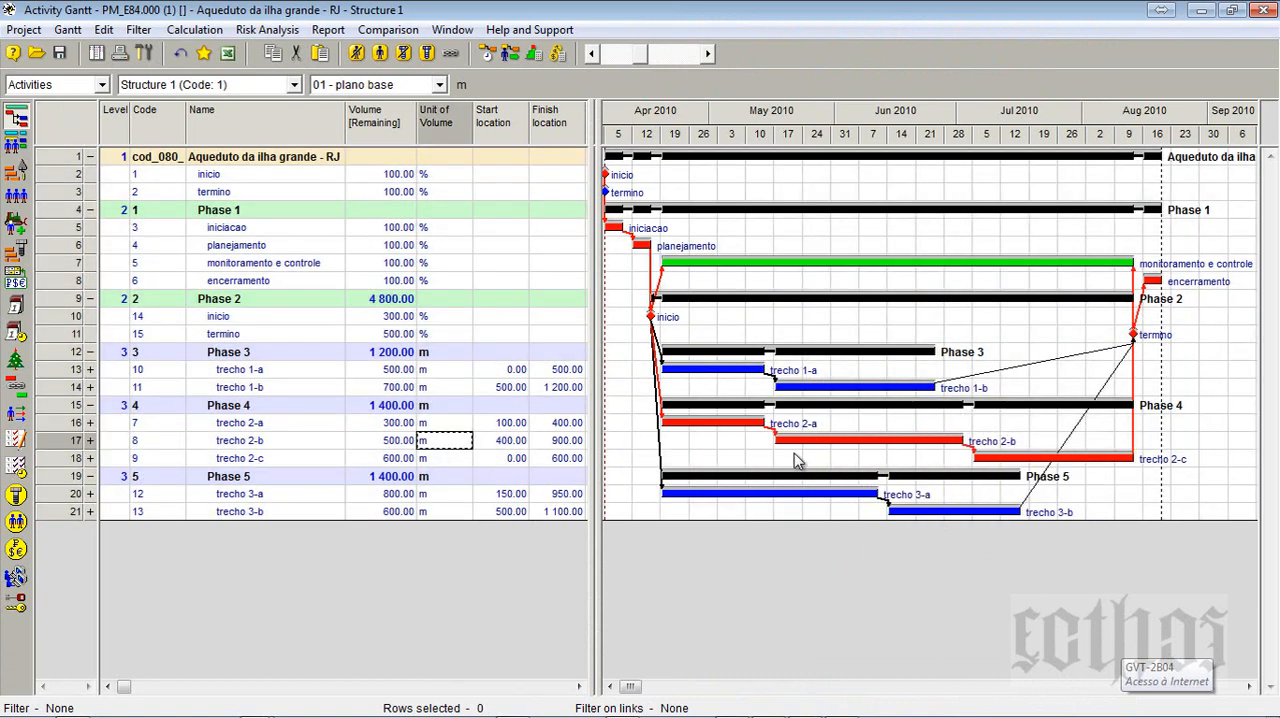
click(499, 427)
click(575, 427)
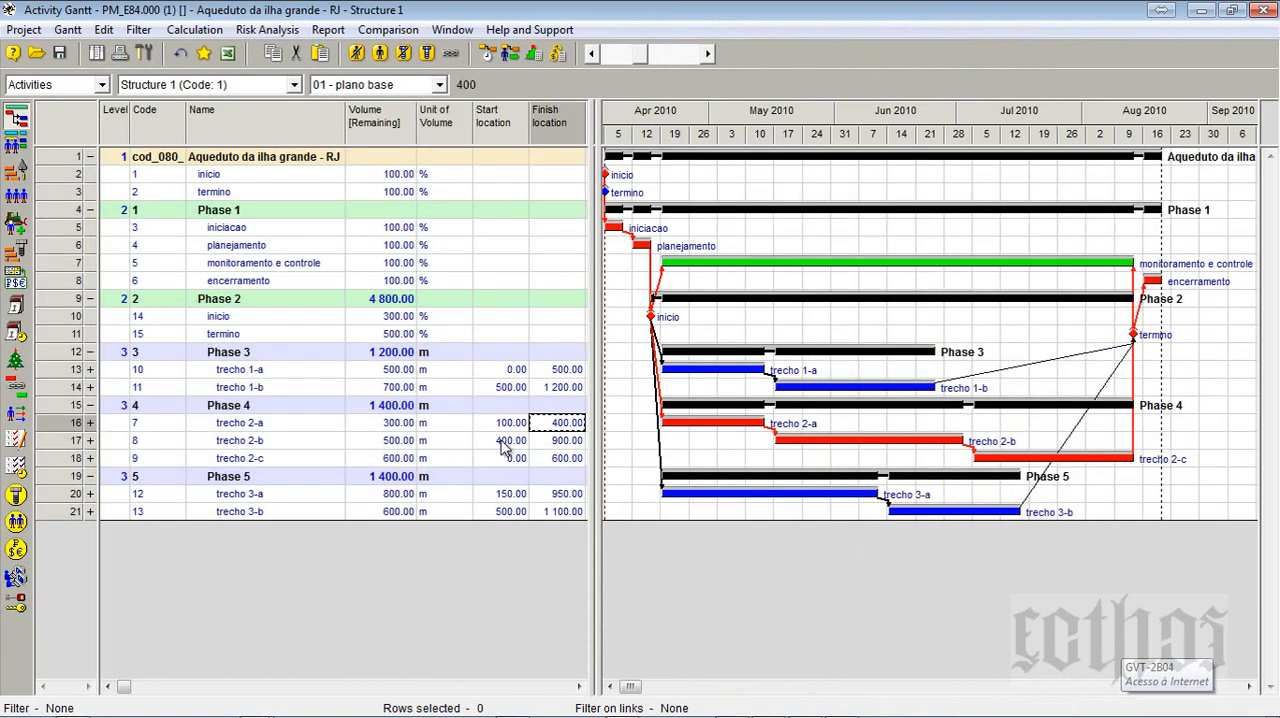
click(501, 440)
click(565, 446)
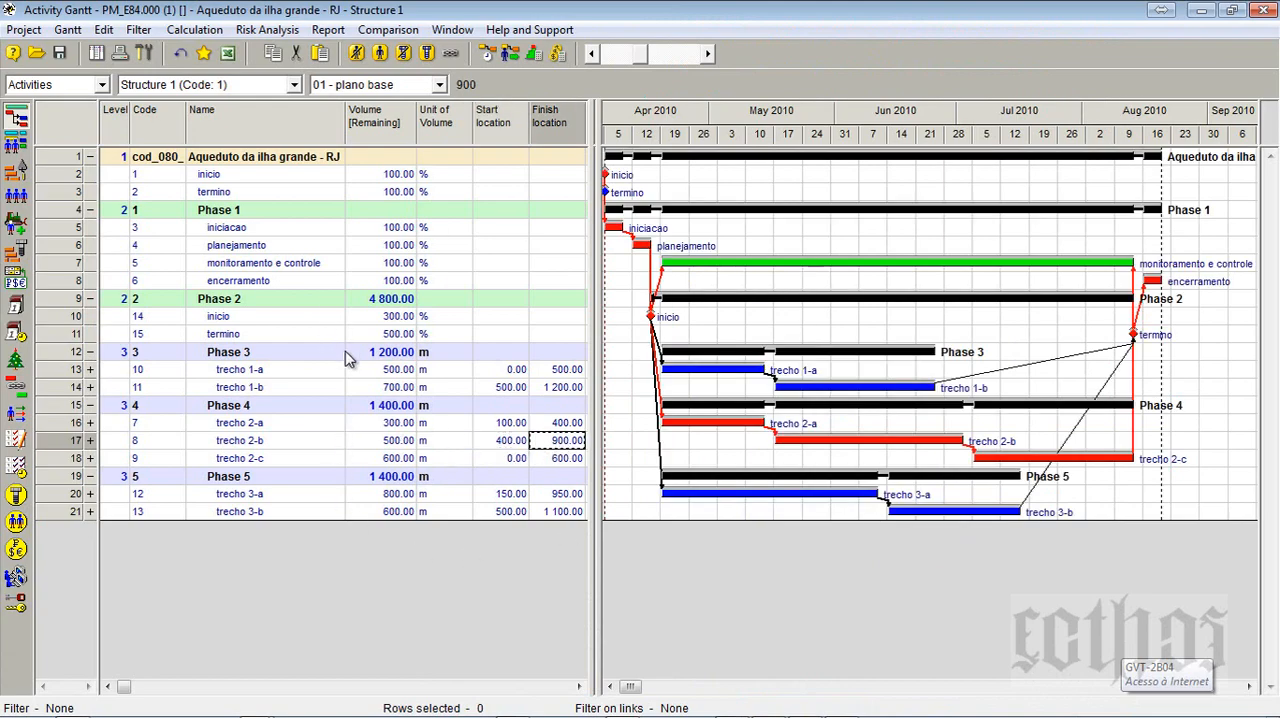
click(1232, 10)
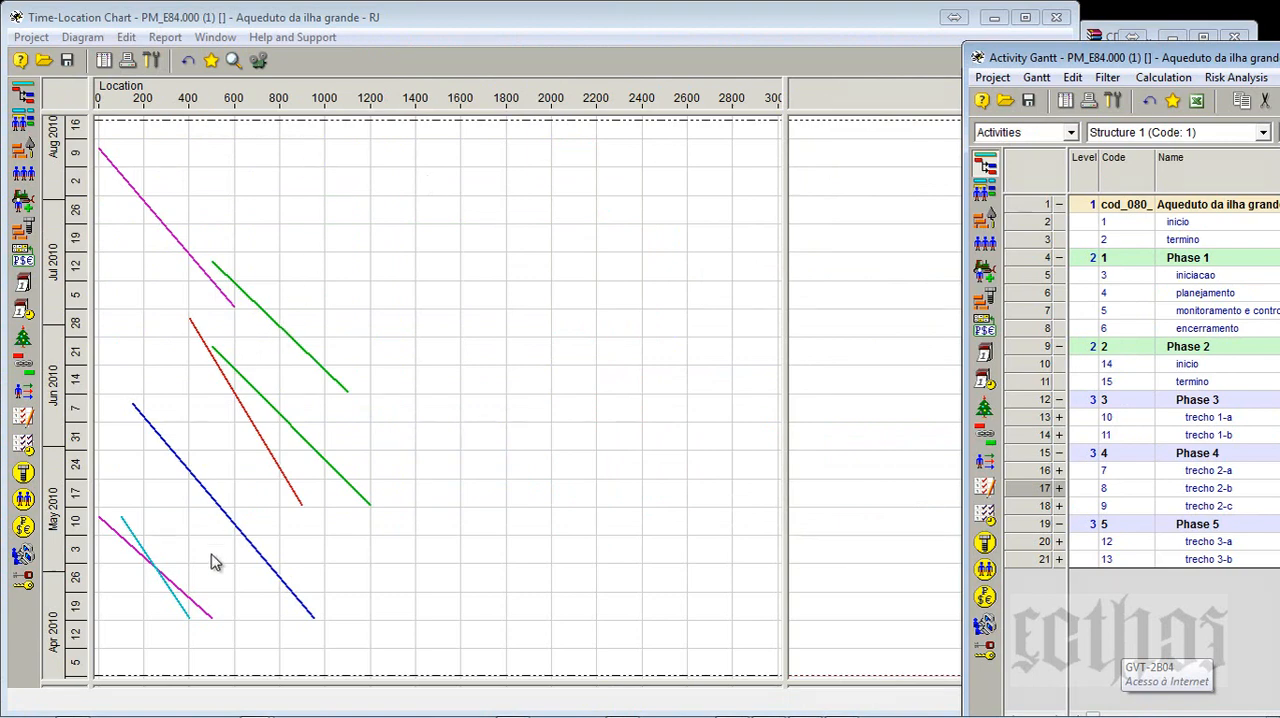
- Expand the legend area beneath the Time-Location Chart and check the line appearance of the activity types in the chart setup
drag(215, 682, 251, 447)
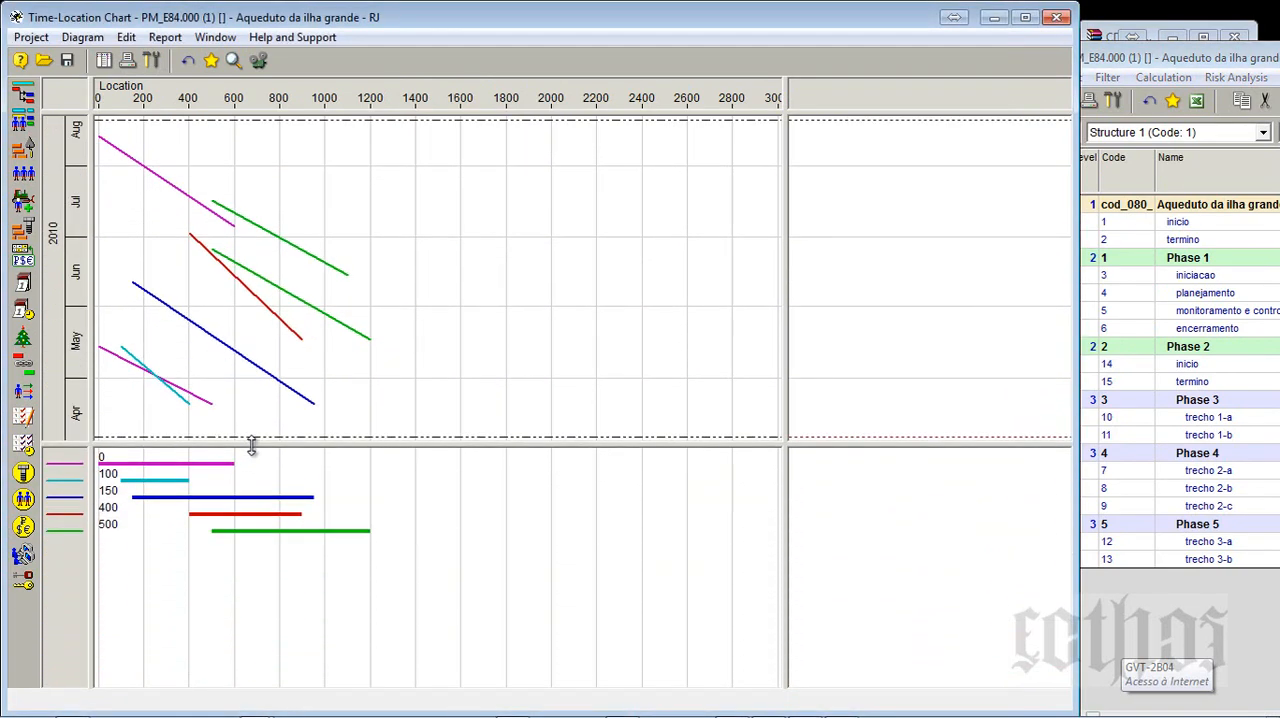
click(150, 61)
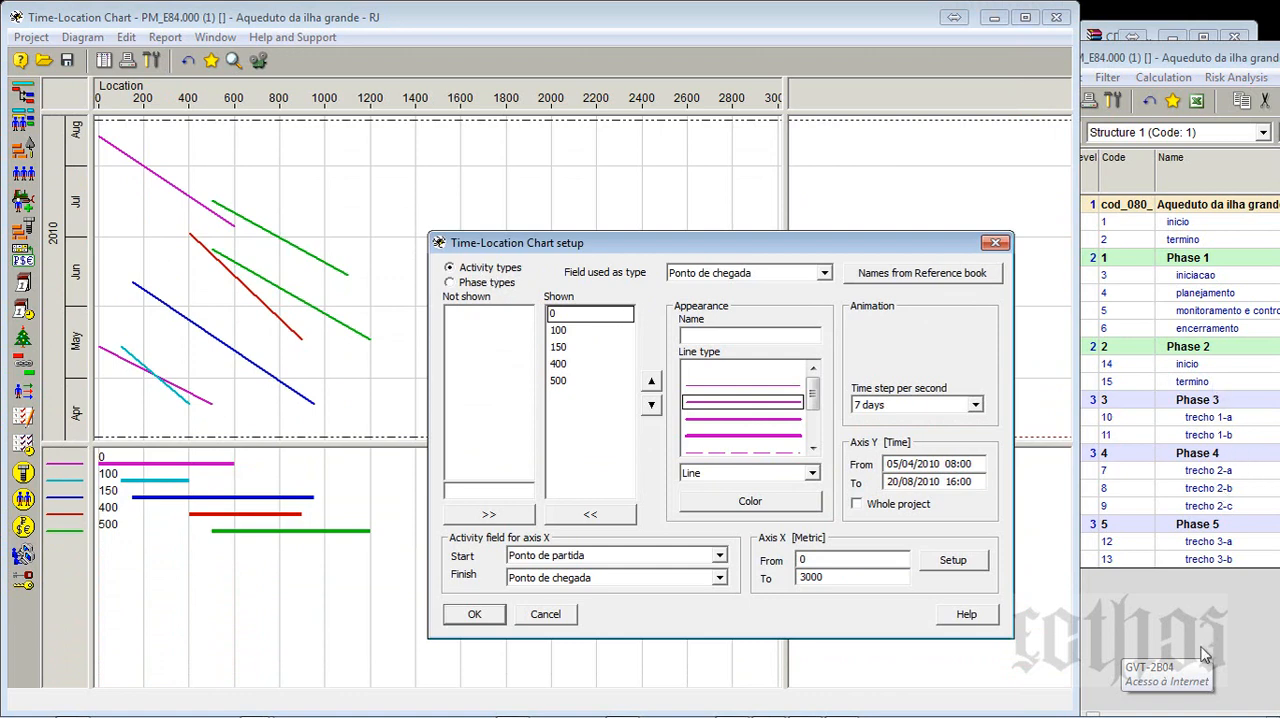
click(562, 316)
click(560, 333)
click(561, 364)
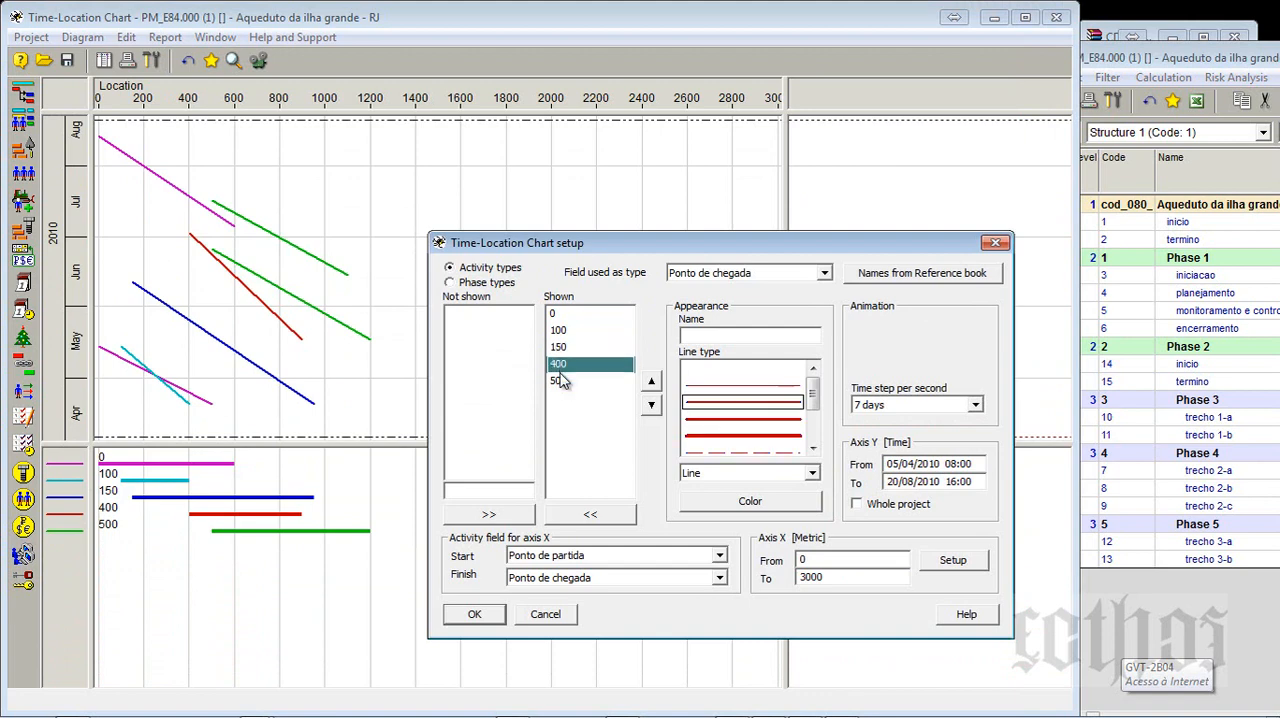
click(562, 381)
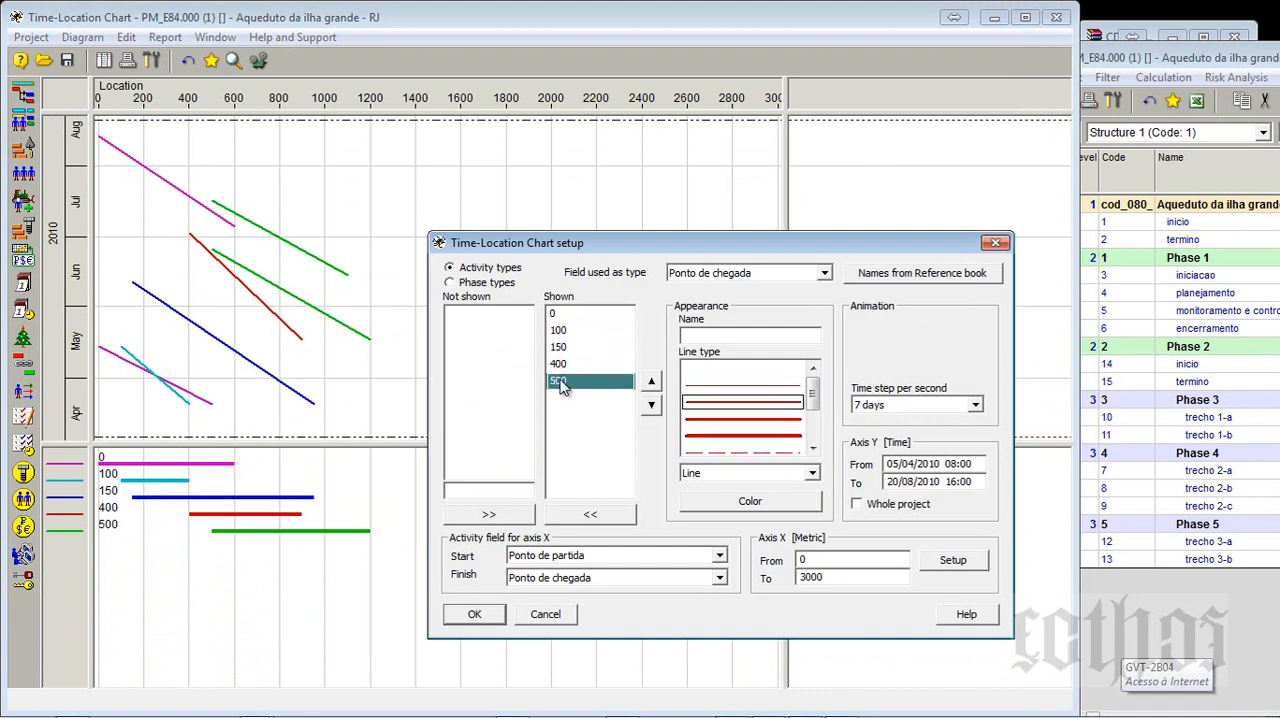
click(497, 282)
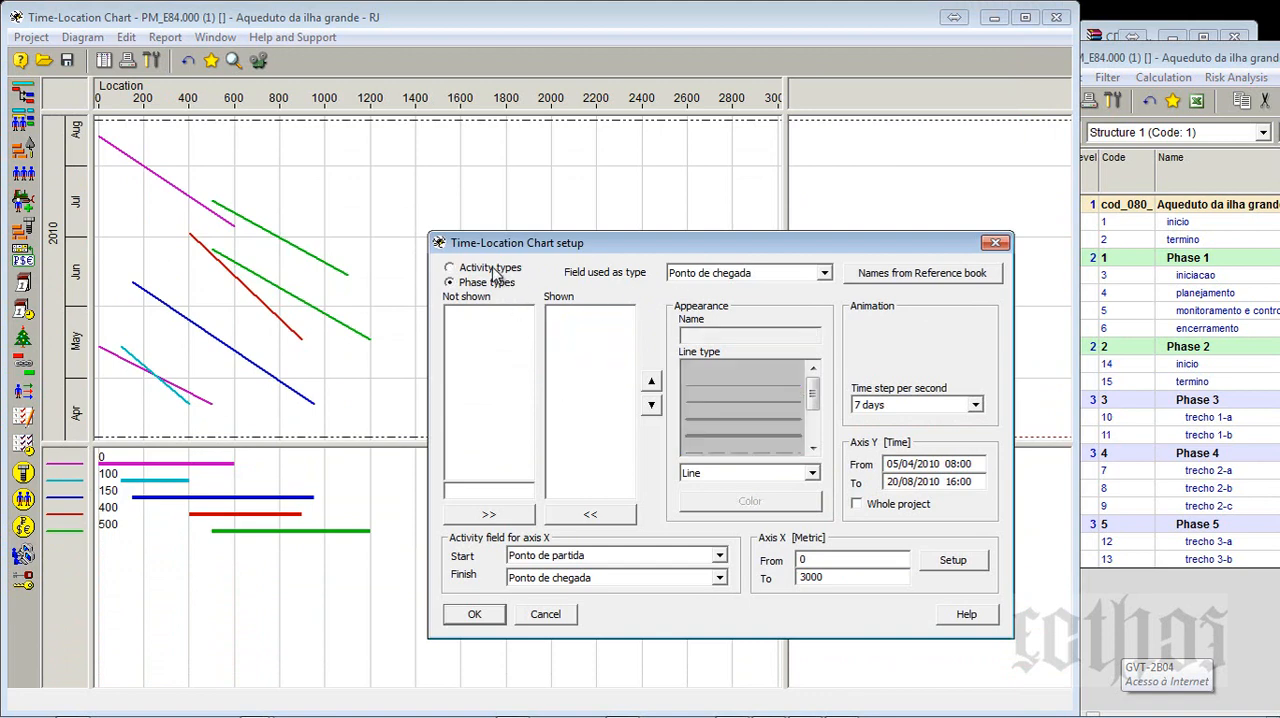
click(493, 268)
- Remove activity types 0, 100, 150, 400 and 500 from the shown list and browse the fields usable as type
drag(560, 314, 570, 390)
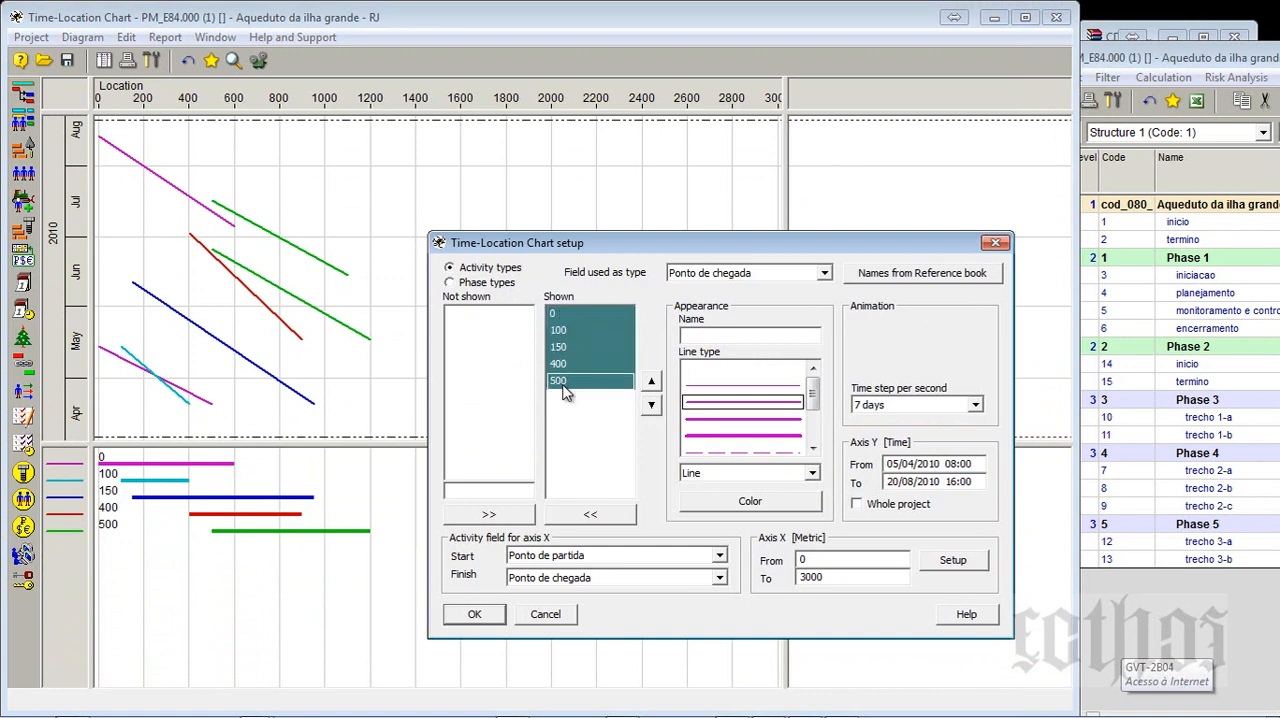
click(565, 514)
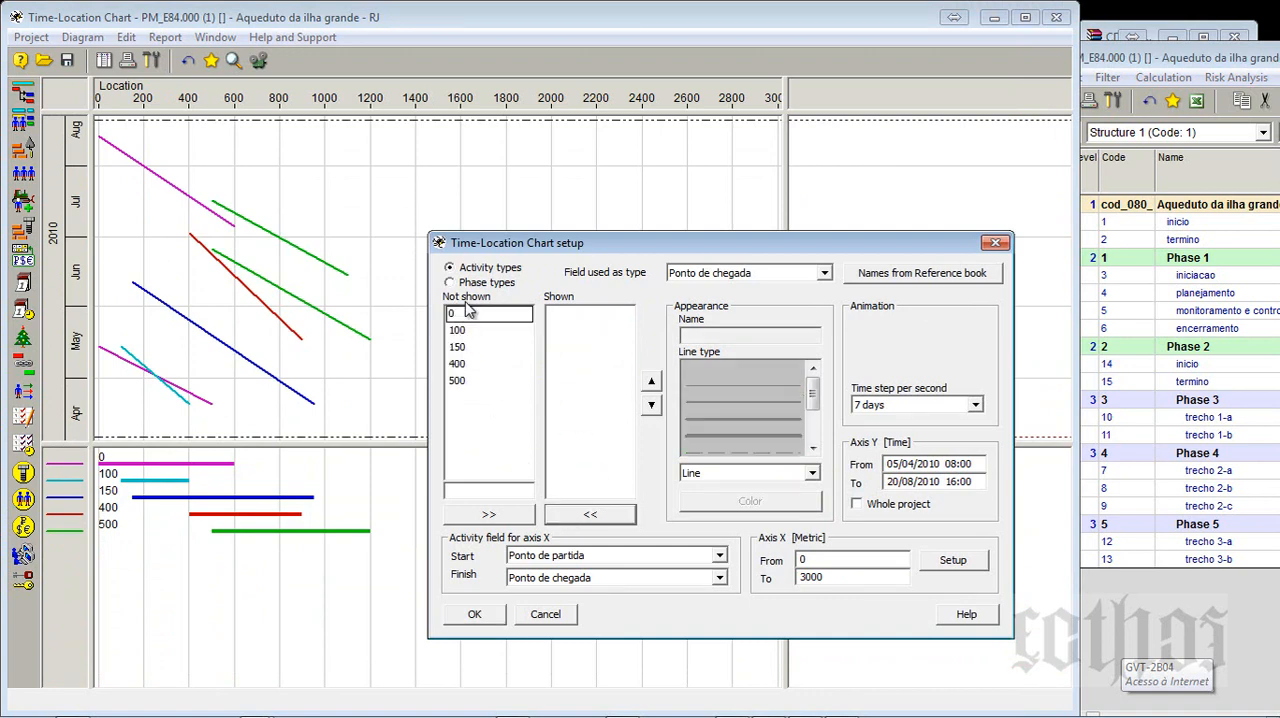
click(750, 274)
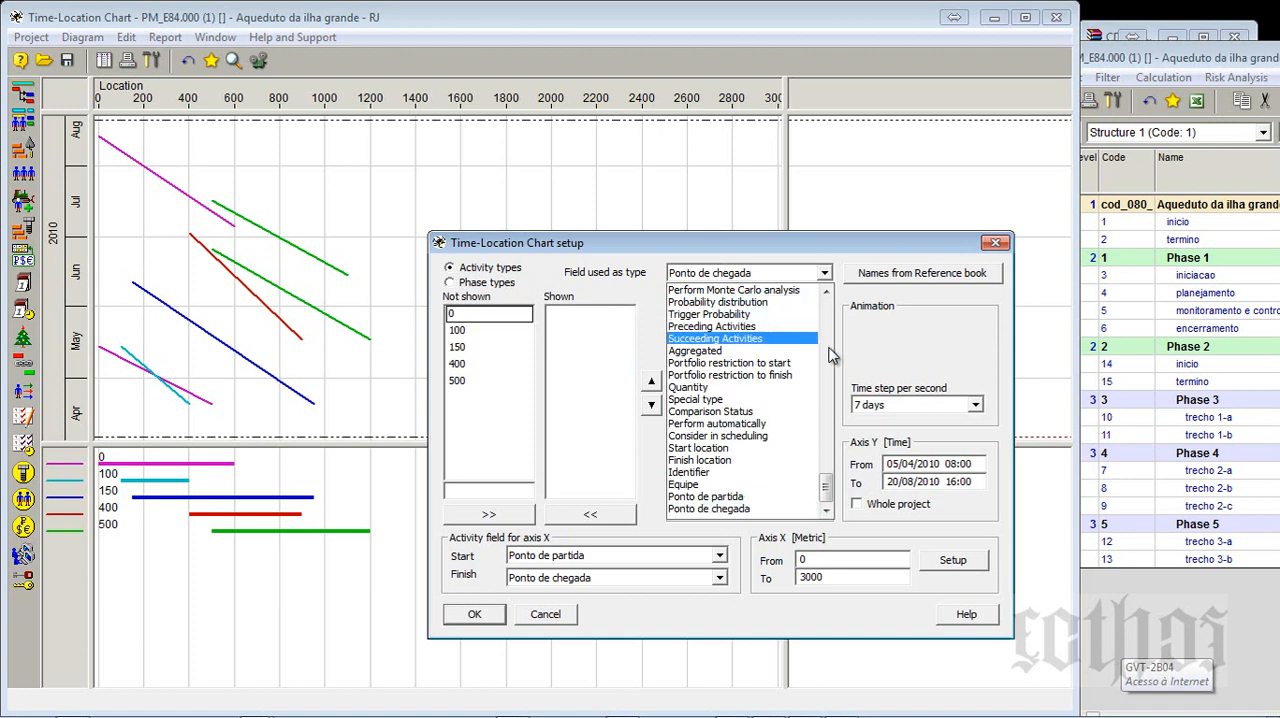
scroll(828, 357, up, 6)
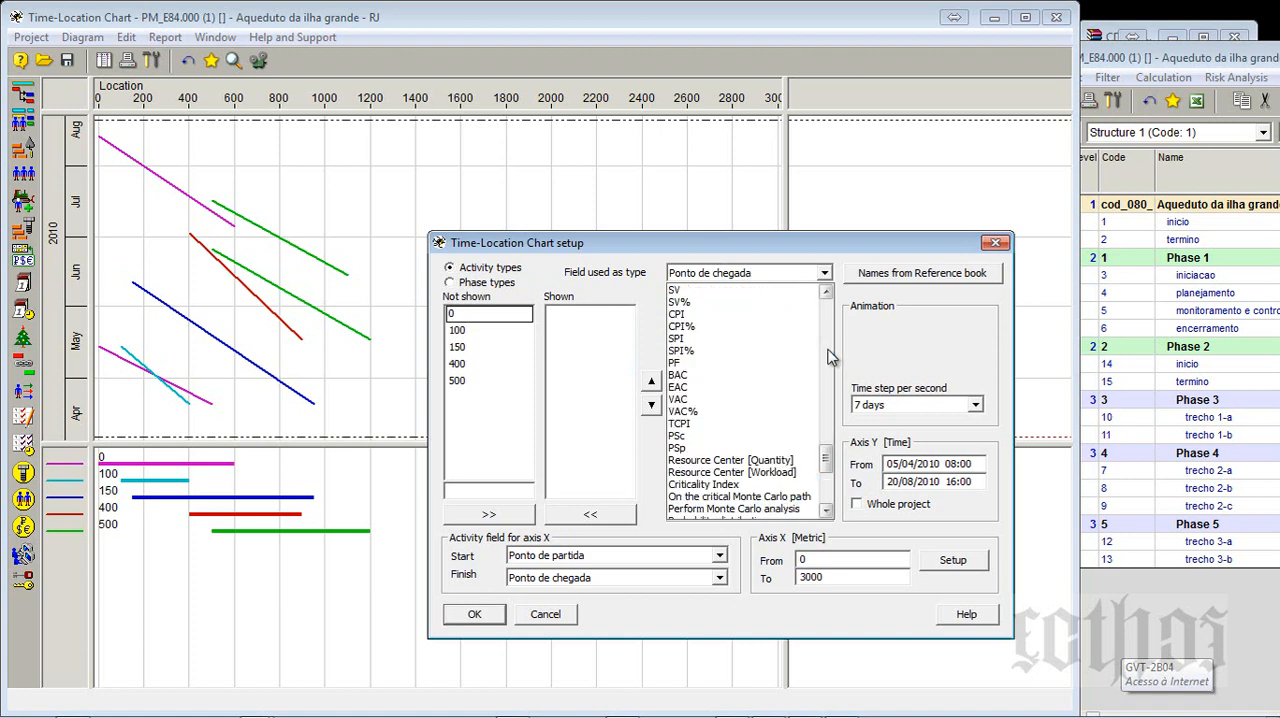
drag(826, 460, 813, 373)
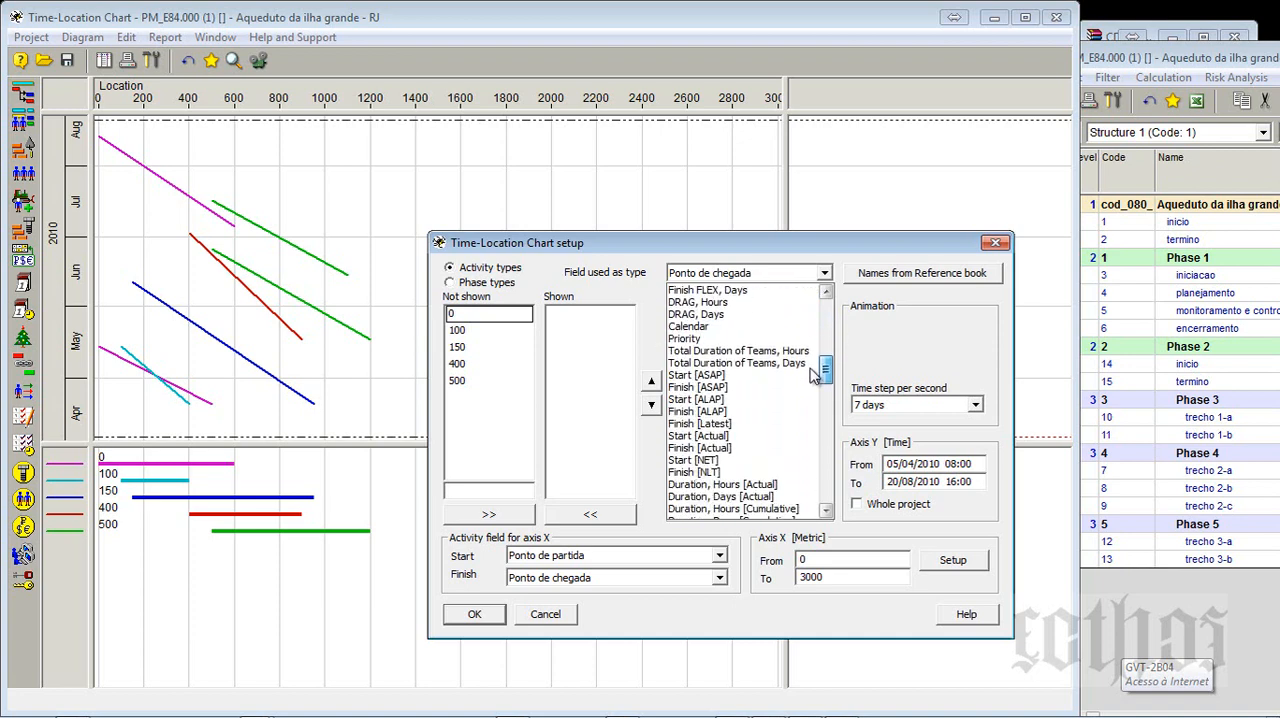
click(826, 500)
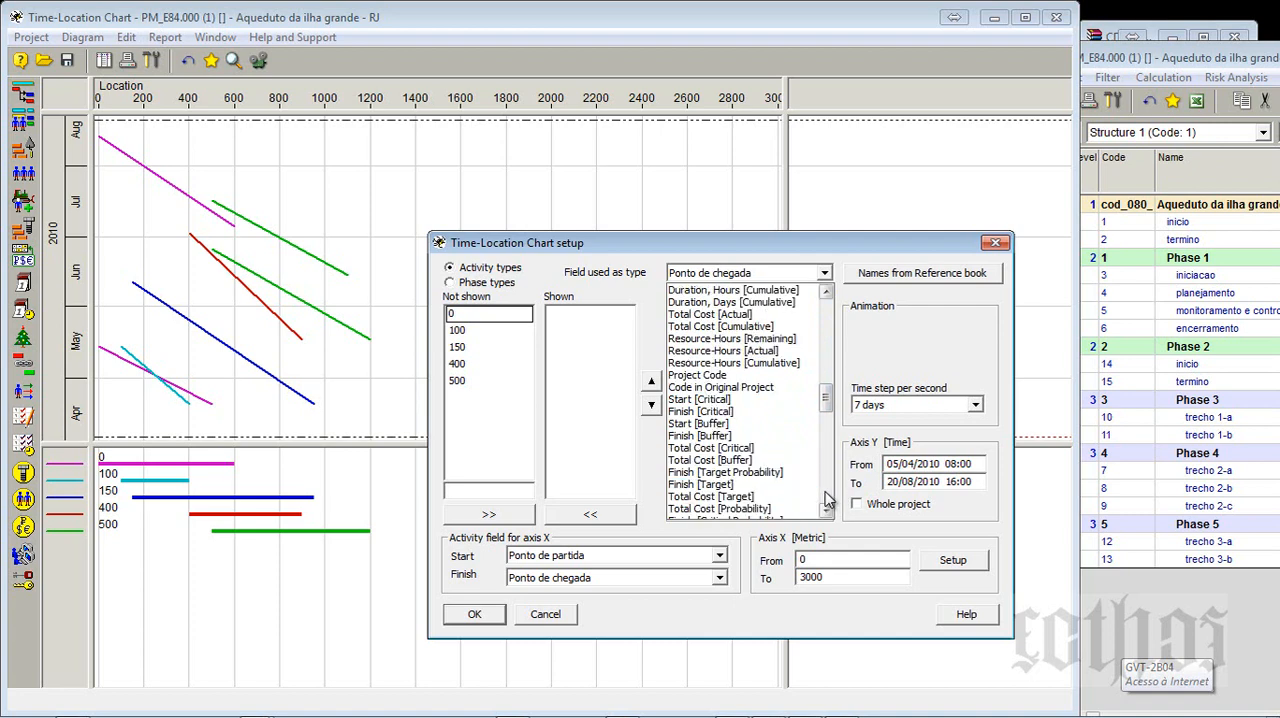
click(826, 500)
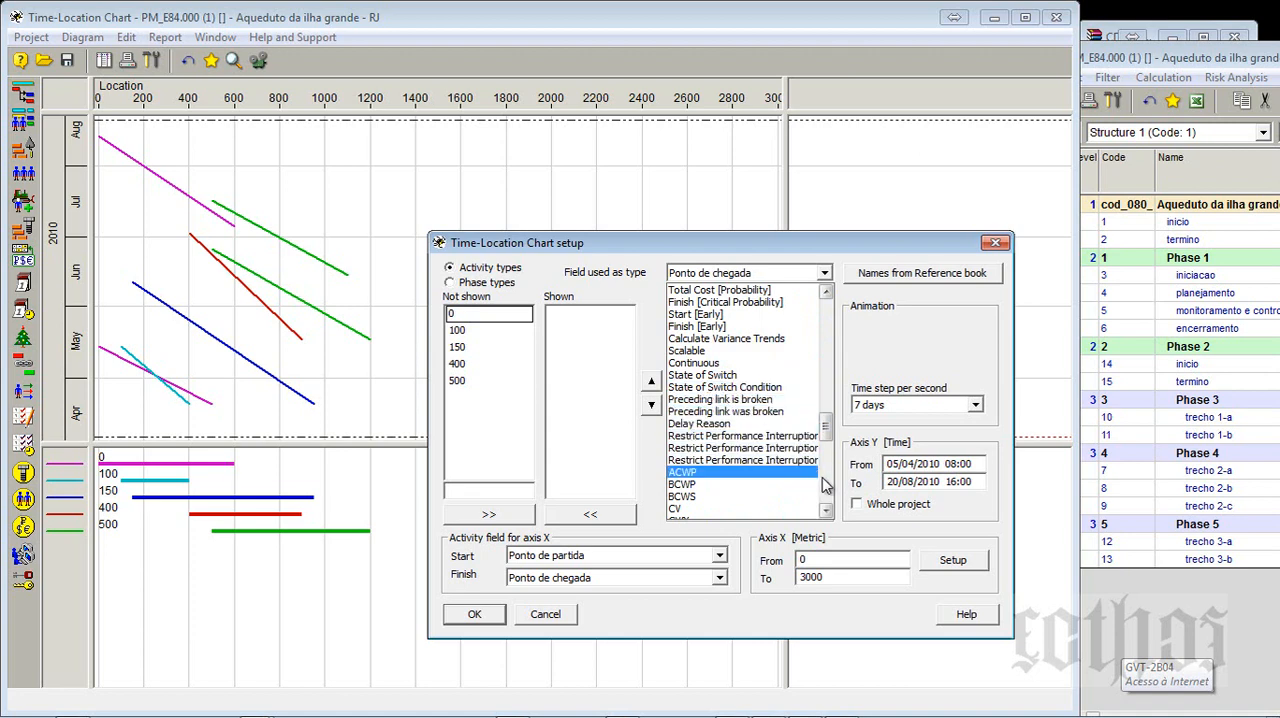
click(826, 485)
click(827, 495)
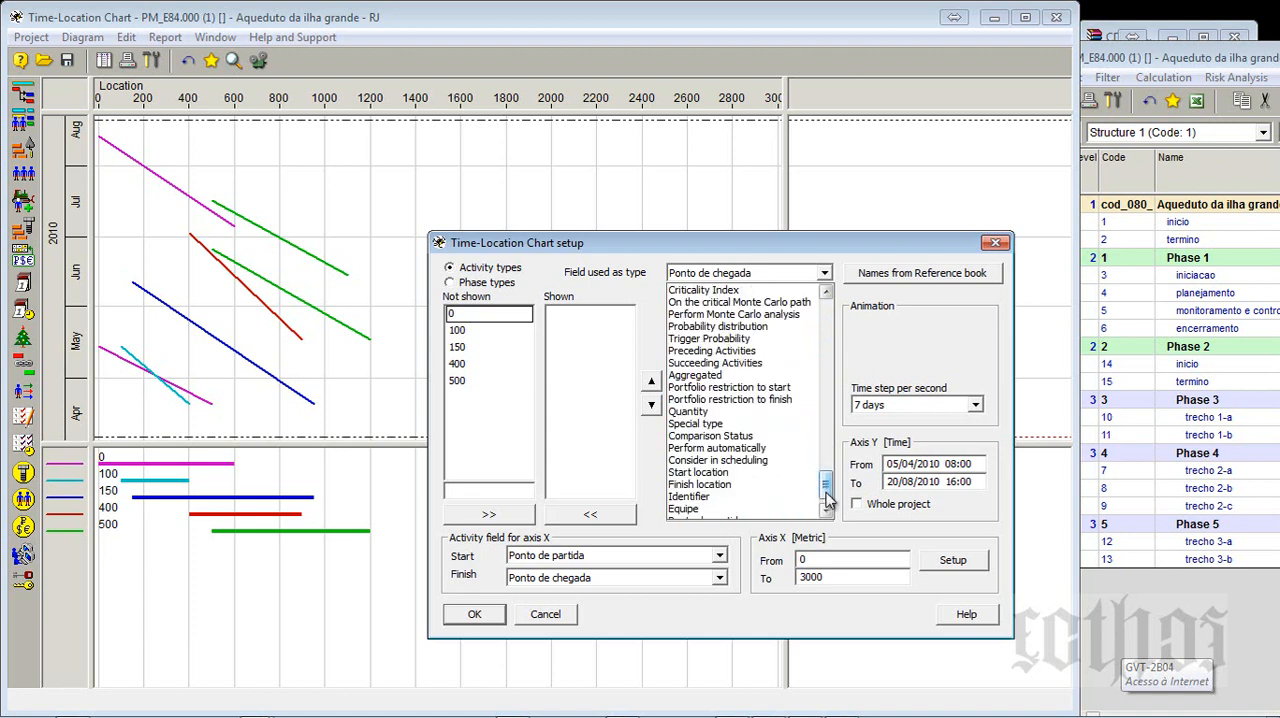
click(826, 497)
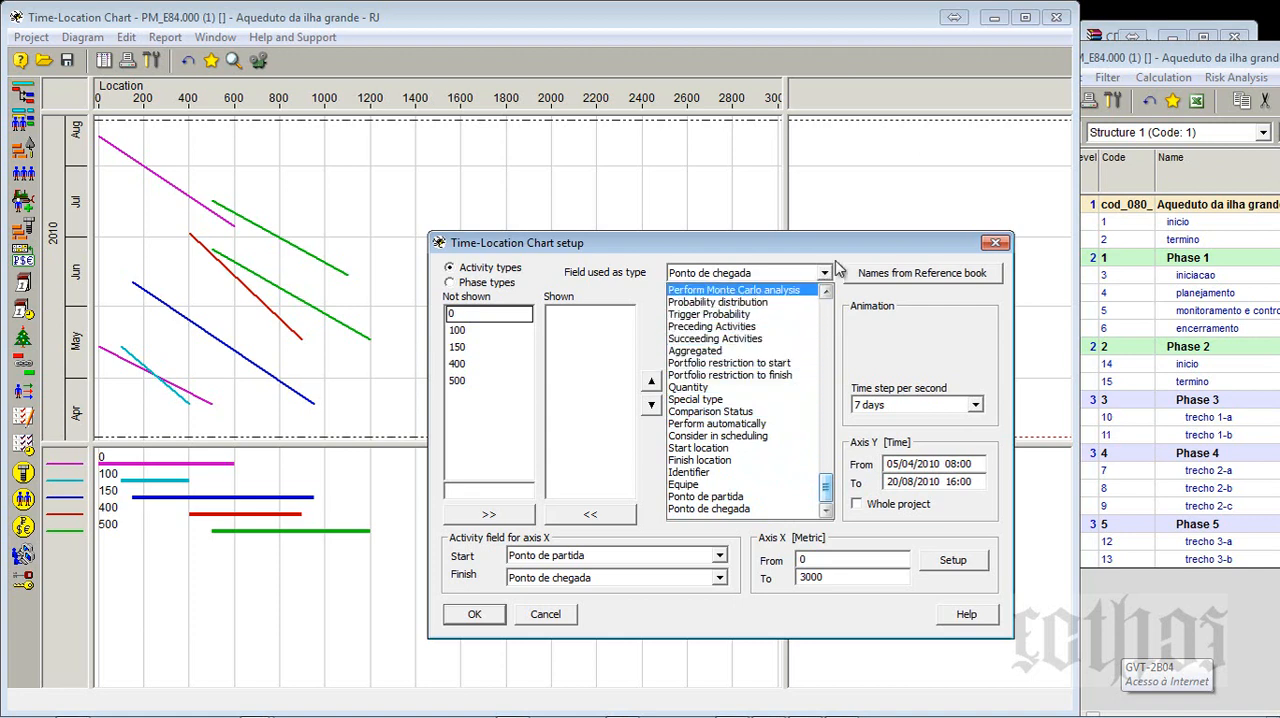
- Set the X-axis activity fields to Start location for the start and Finish location for the finish
click(565, 558)
click(565, 558)
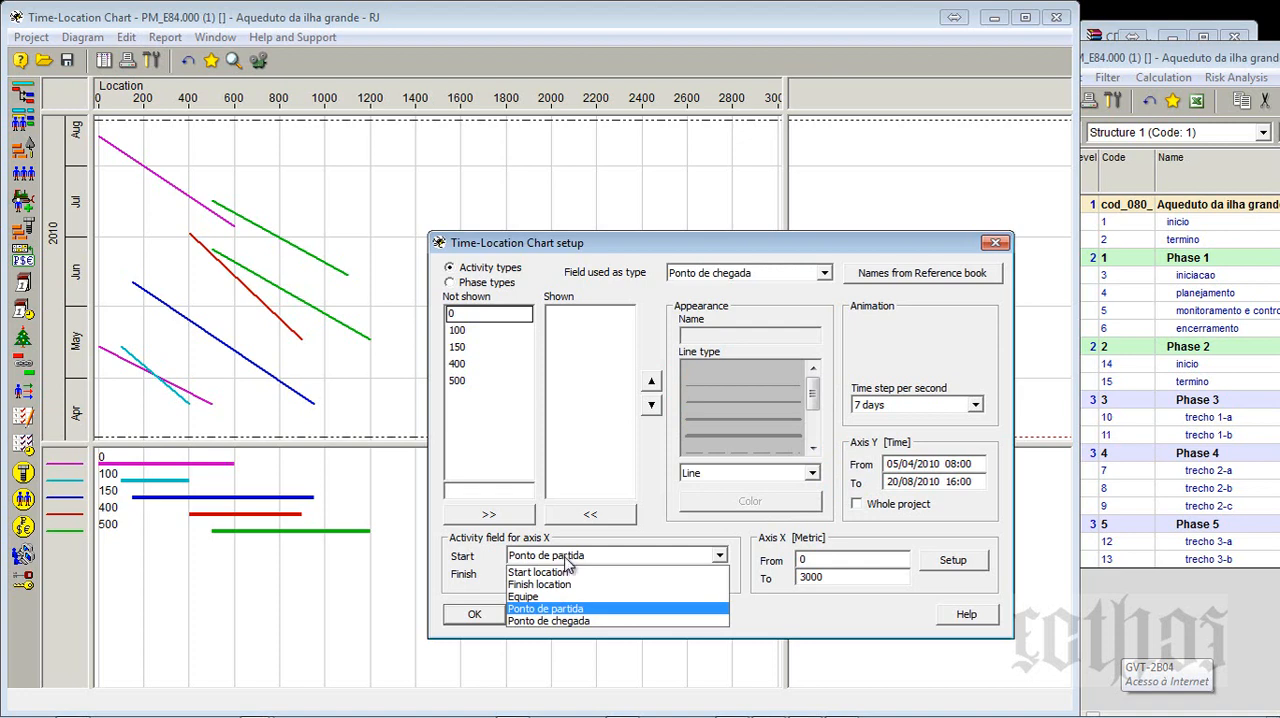
click(566, 573)
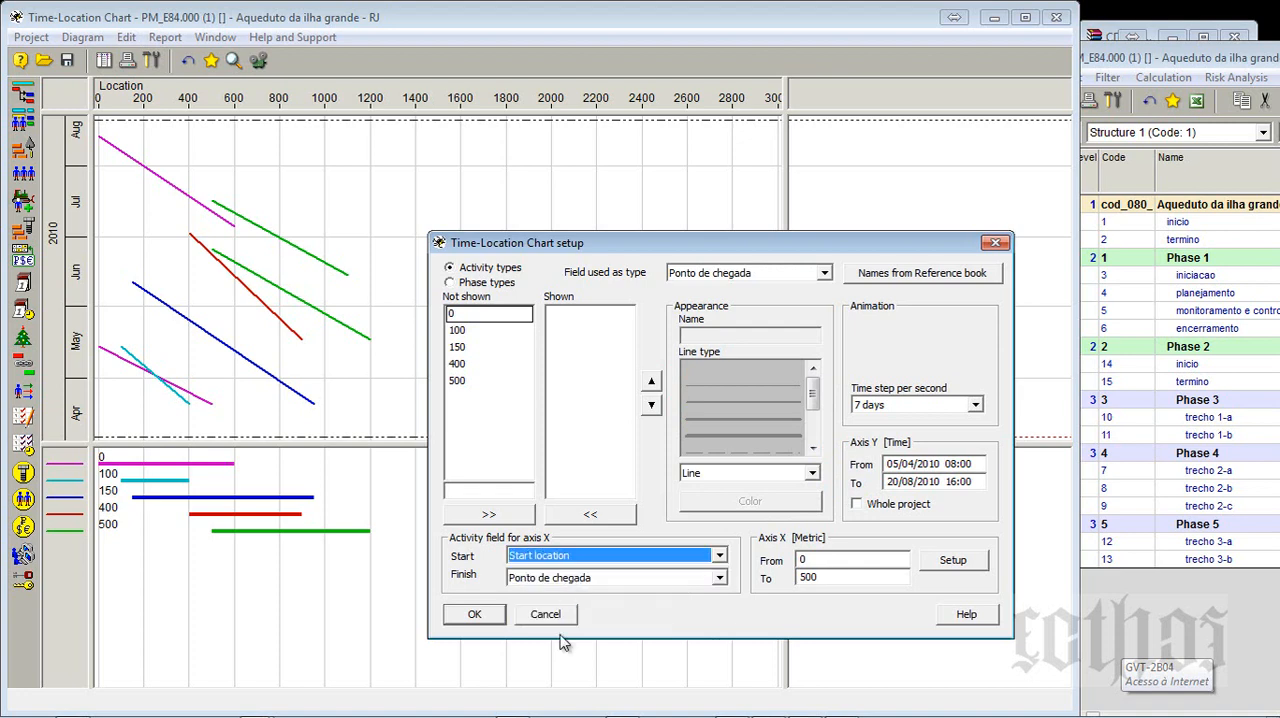
click(553, 578)
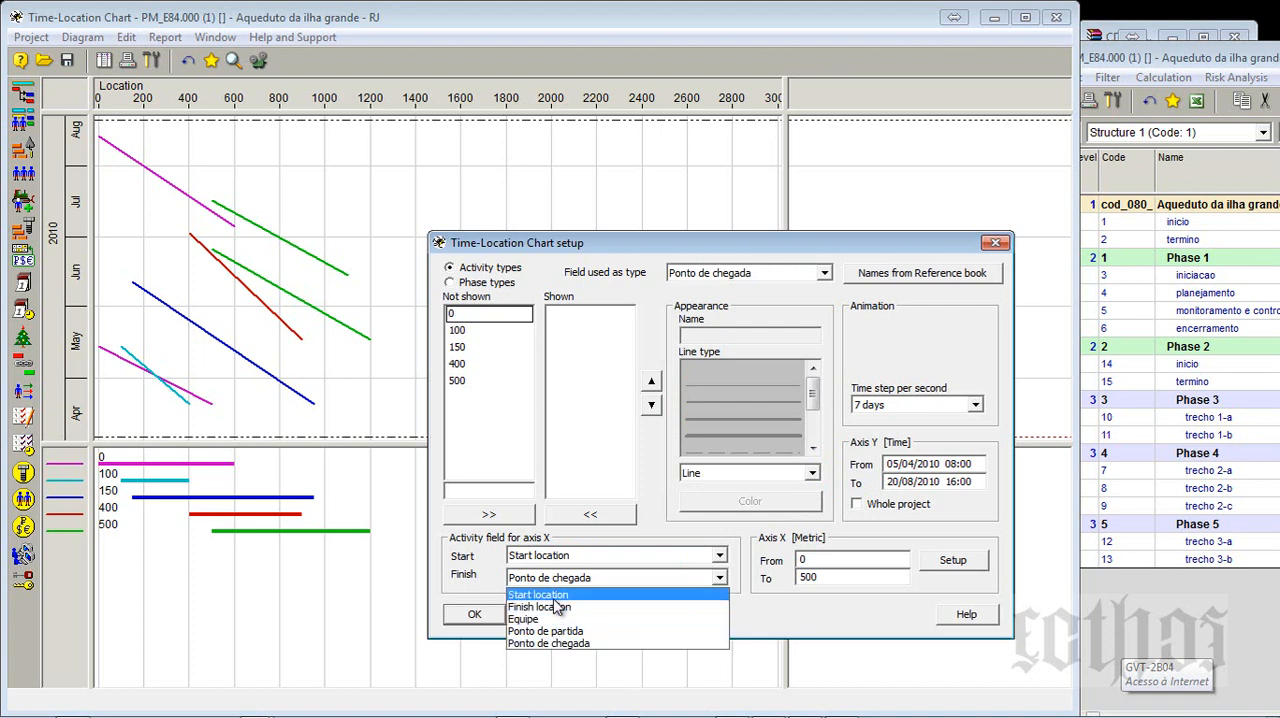
click(556, 607)
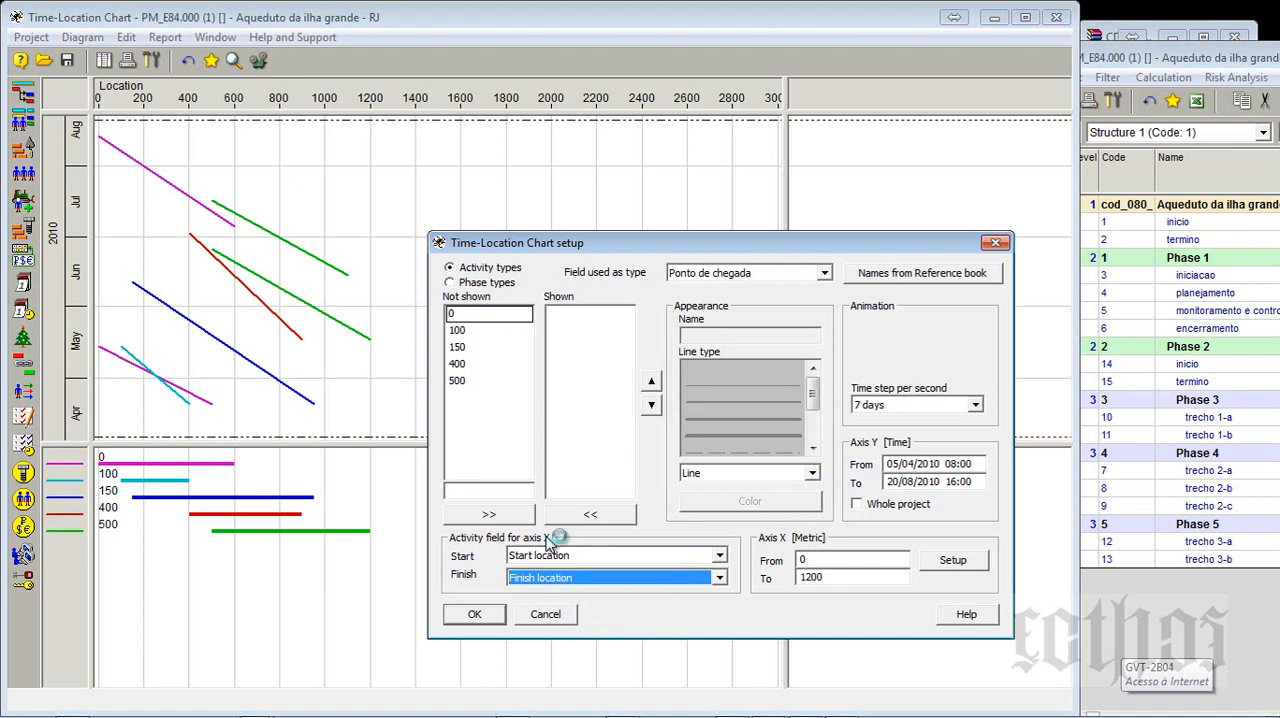
- Set the field used as activity type to Name
click(706, 276)
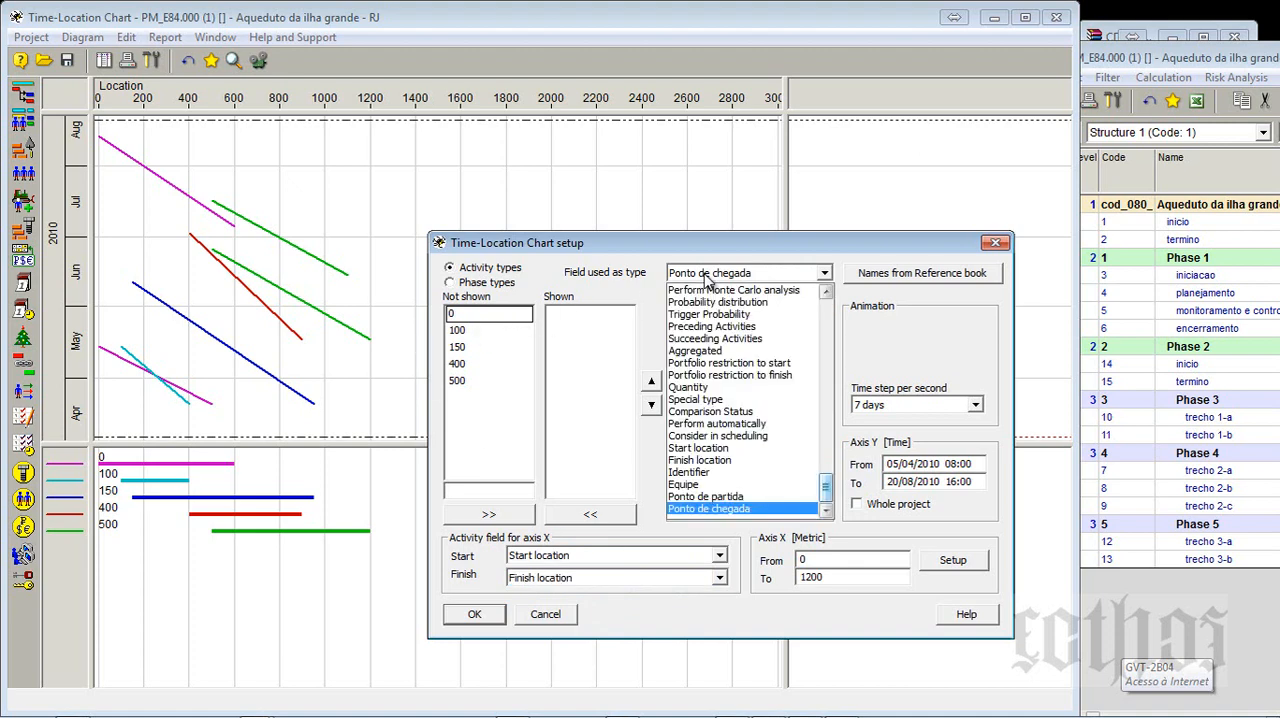
click(1194, 65)
click(824, 274)
drag(826, 487, 830, 308)
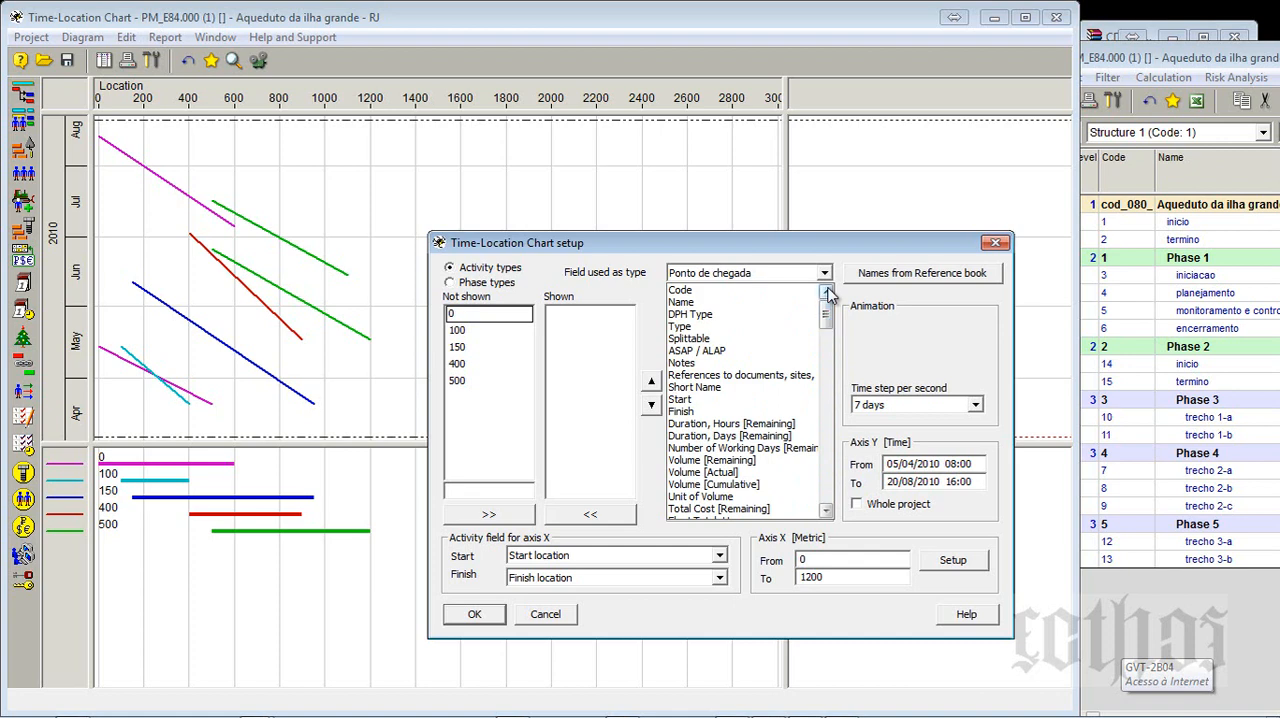
click(706, 303)
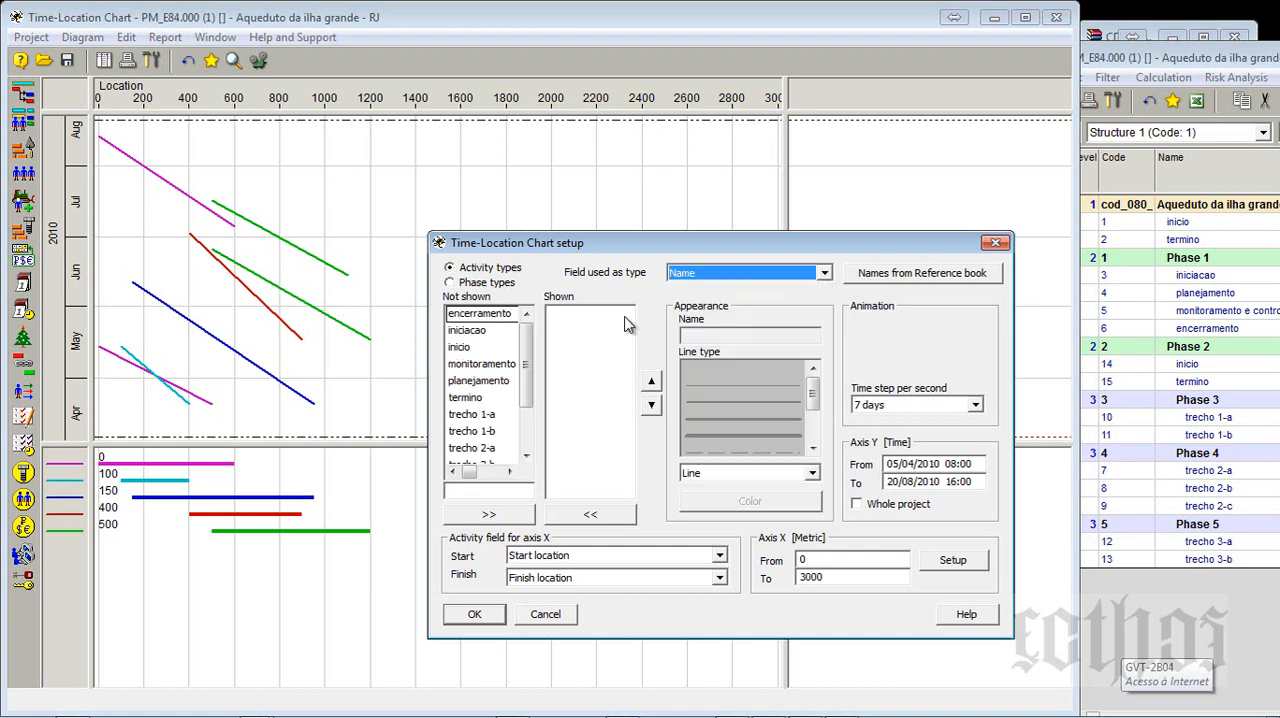
- Show trecho 1-a through trecho 3-b on the chart, check their line appearance and apply the setup
drag(480, 414, 478, 480)
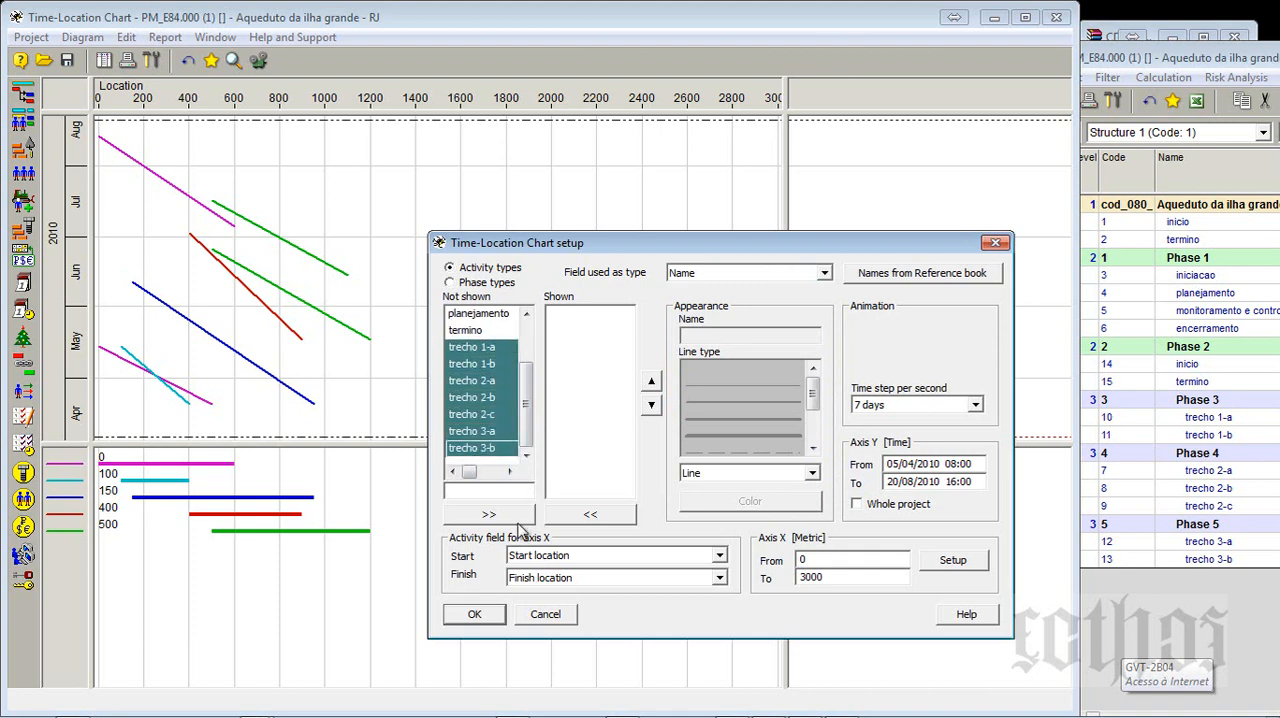
click(512, 518)
click(578, 332)
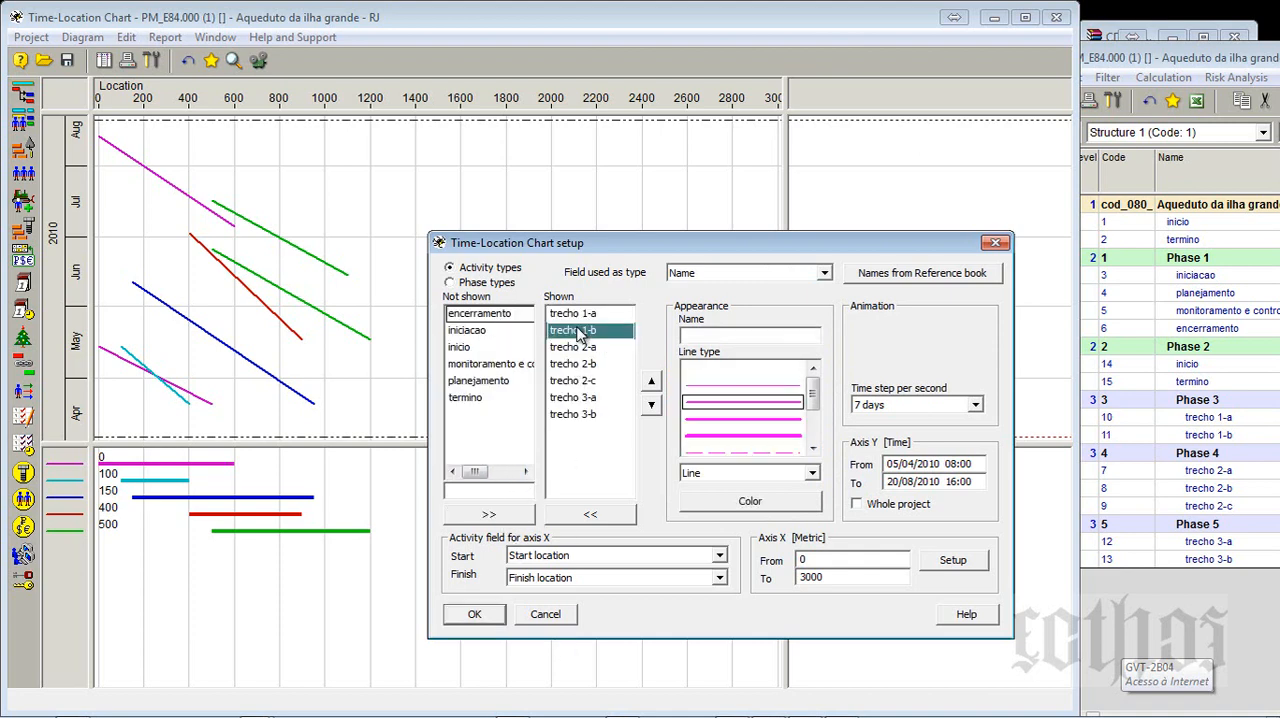
click(580, 347)
click(582, 364)
click(584, 381)
click(586, 398)
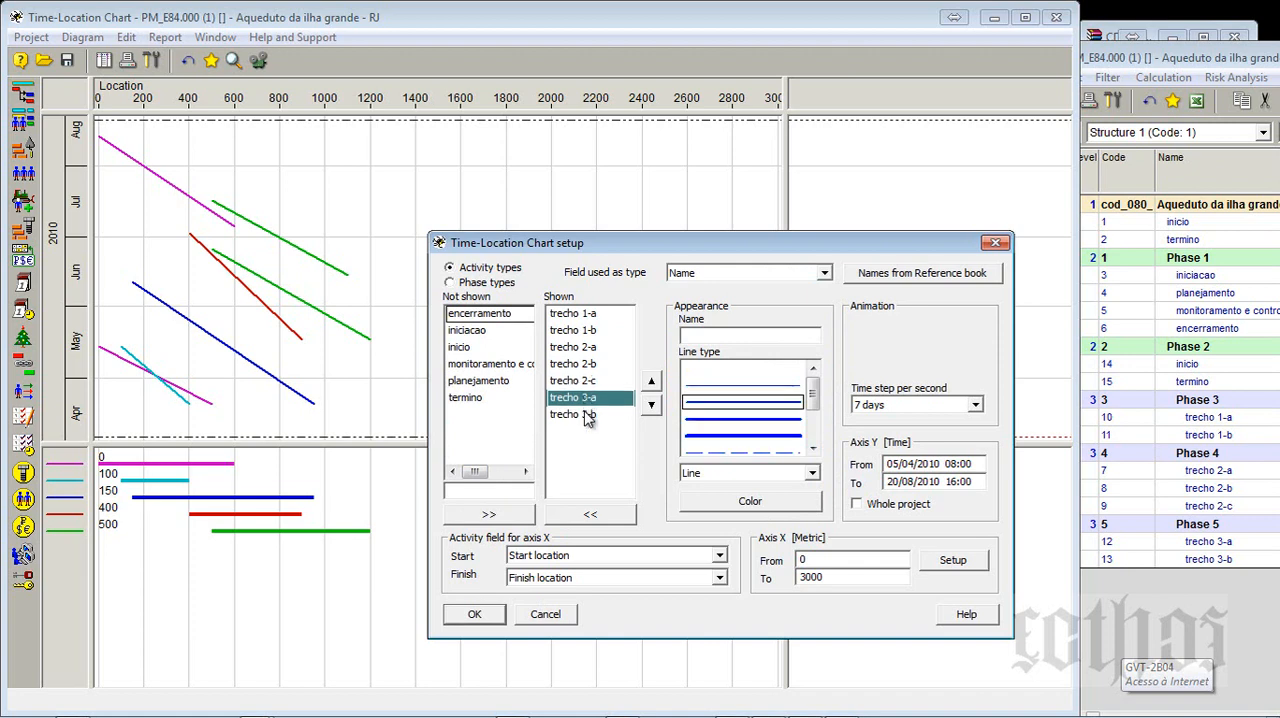
click(588, 415)
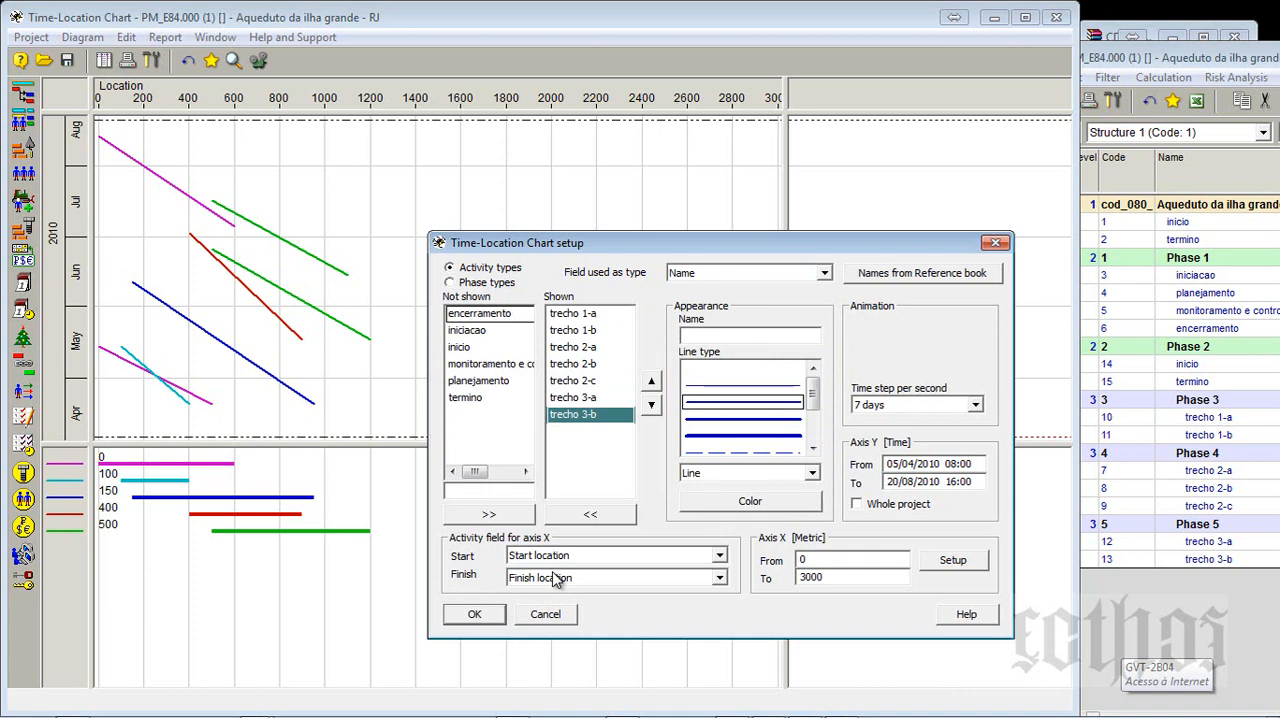
click(474, 612)
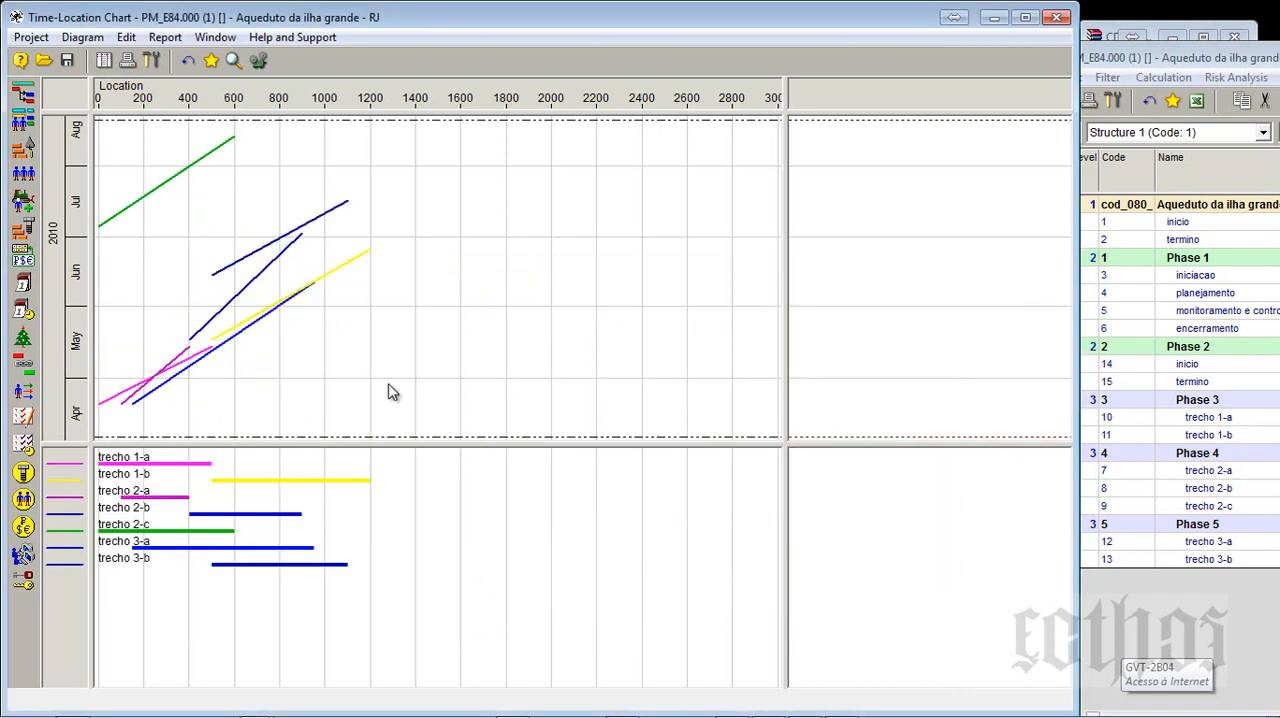
- Set the Time-Location Chart's time axis to cover the whole project and apply the setup
click(151, 60)
click(862, 507)
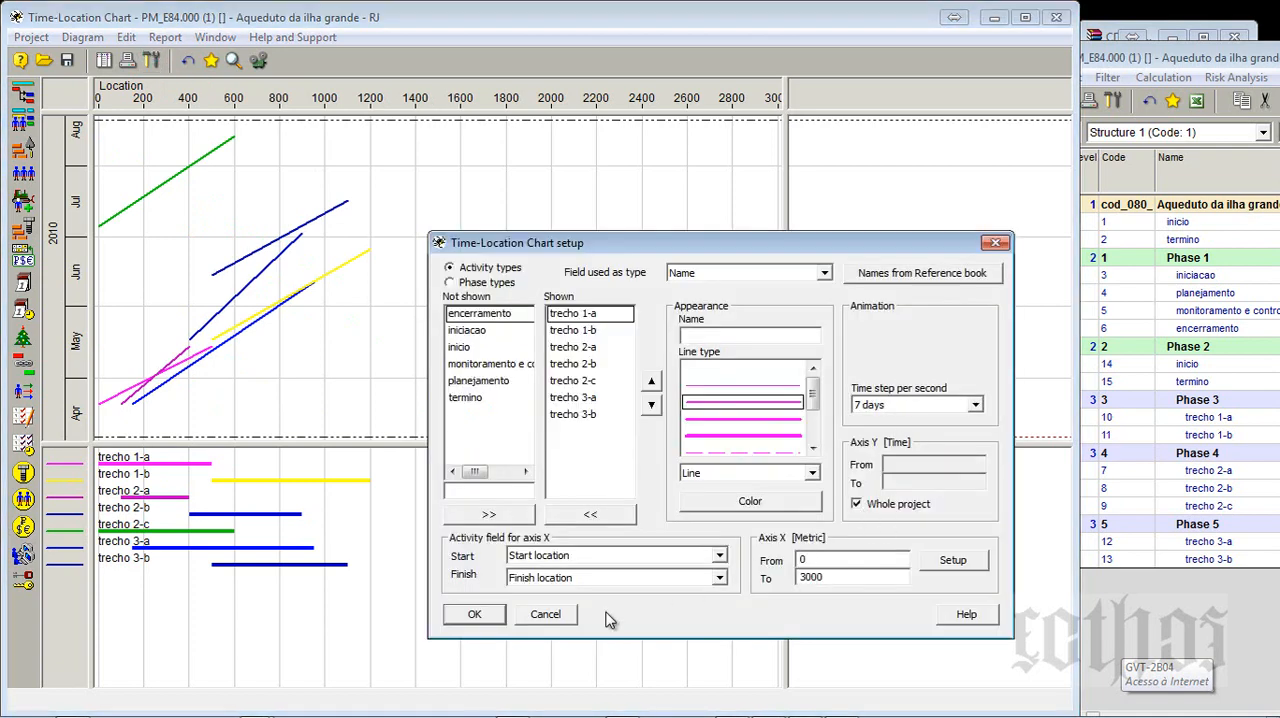
click(478, 615)
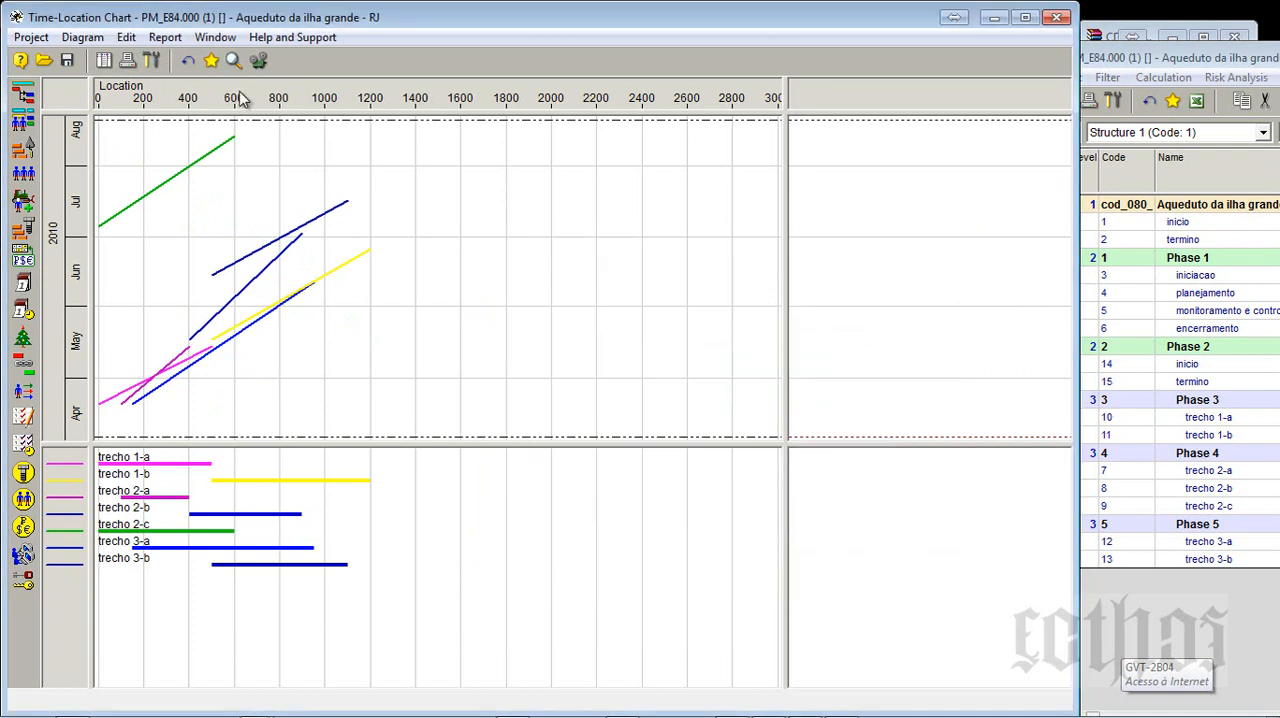
- Set the end of the Time-Location Chart's metric X axis to 1500 and apply the setup
click(151, 60)
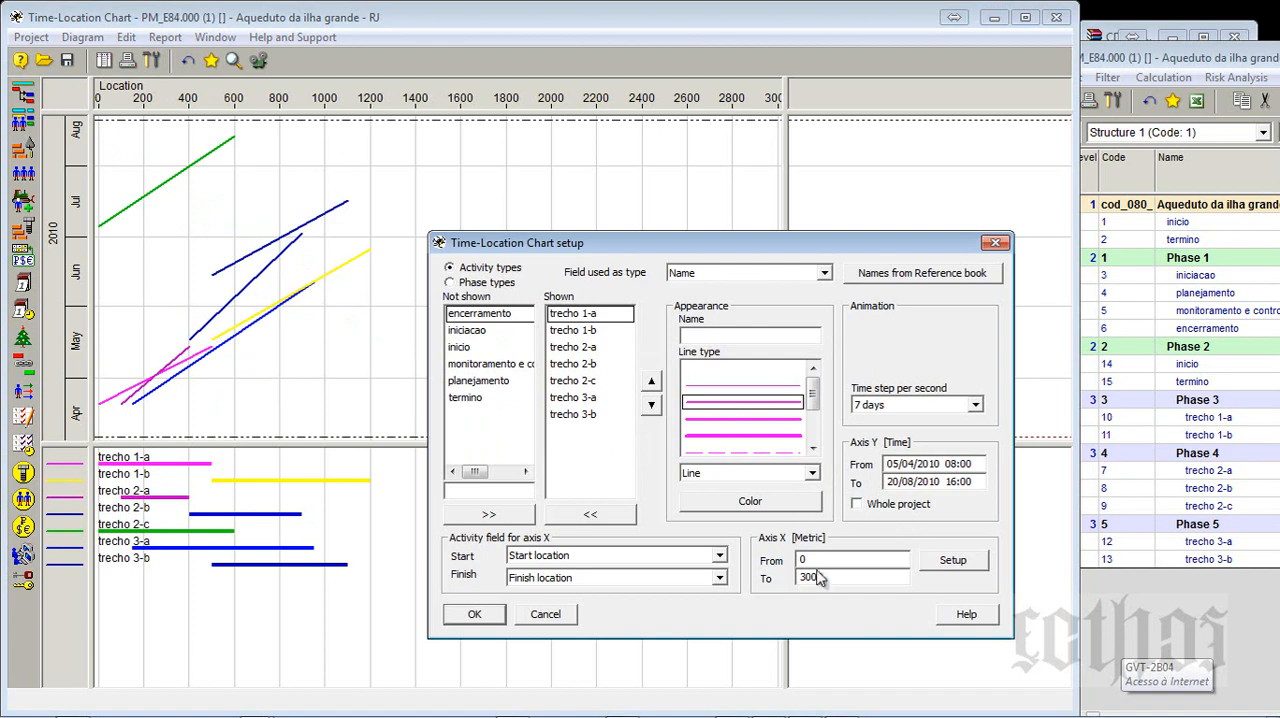
drag(832, 577, 746, 572)
text(1500)
key(Return)
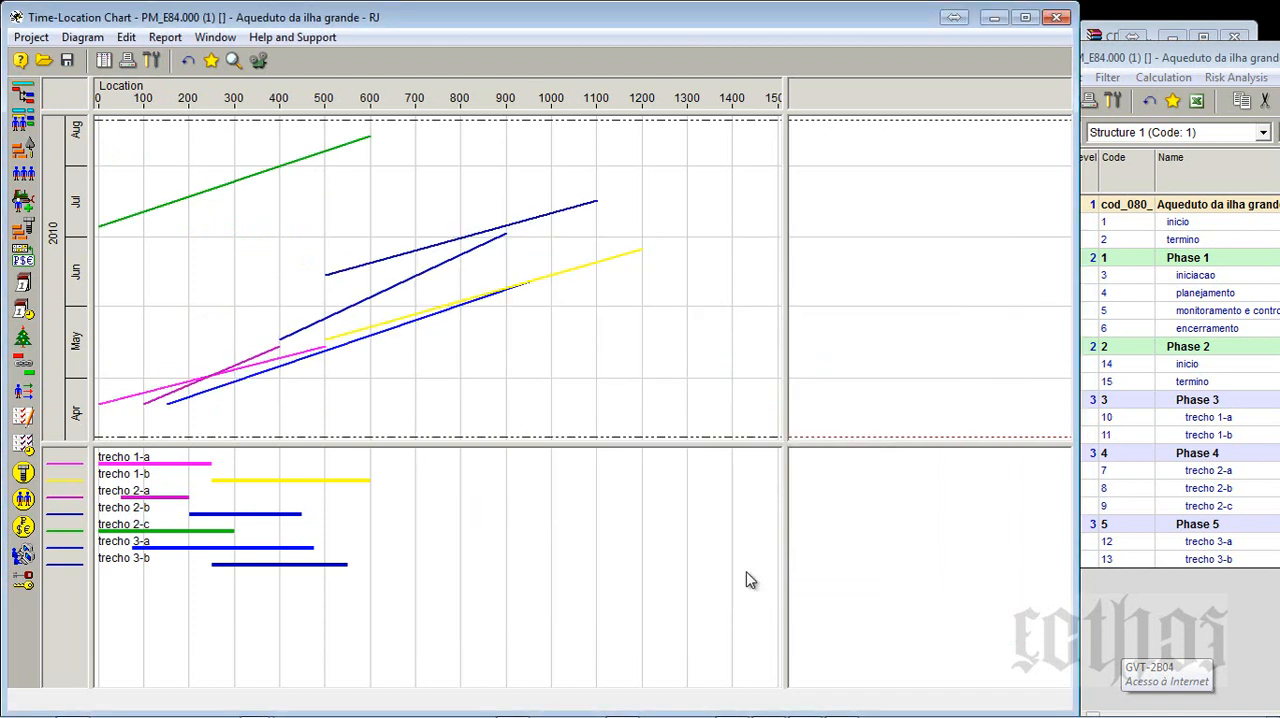
- Set the chart's X axis to end at 1200, matching the largest finish location in the Activity Gantt, and widen the chart area
drag(1198, 54, 554, 45)
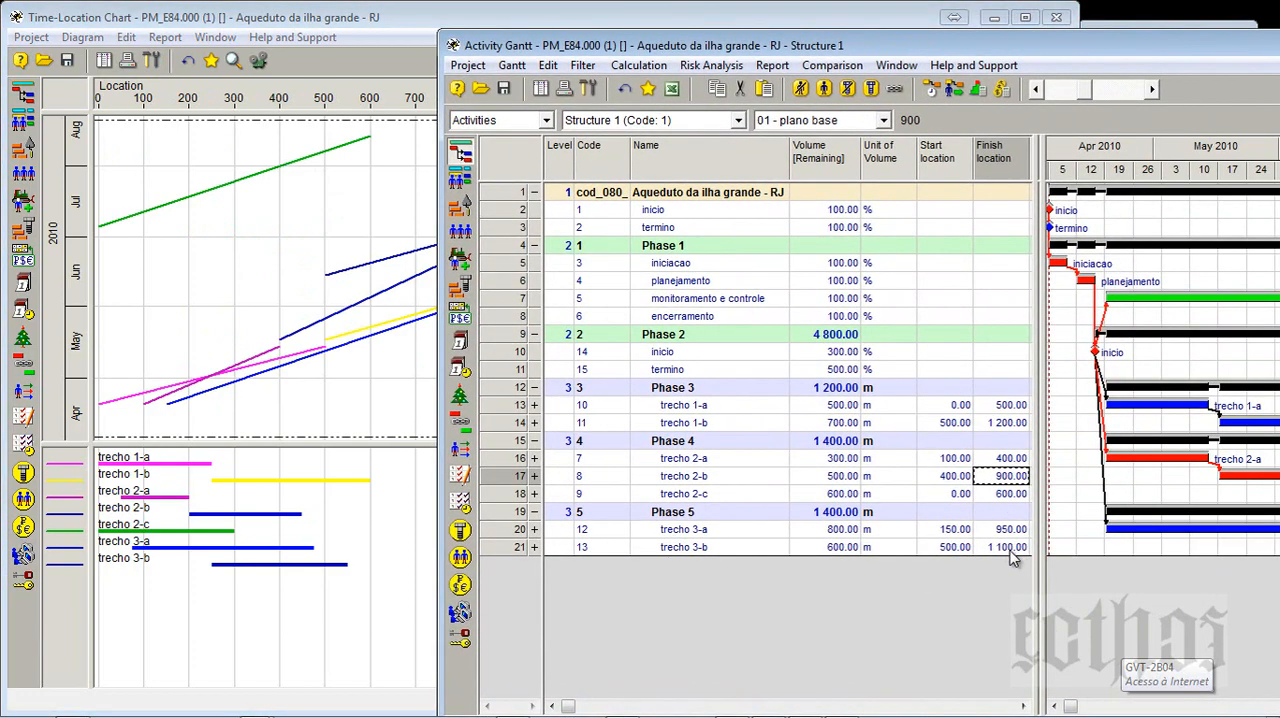
click(150, 60)
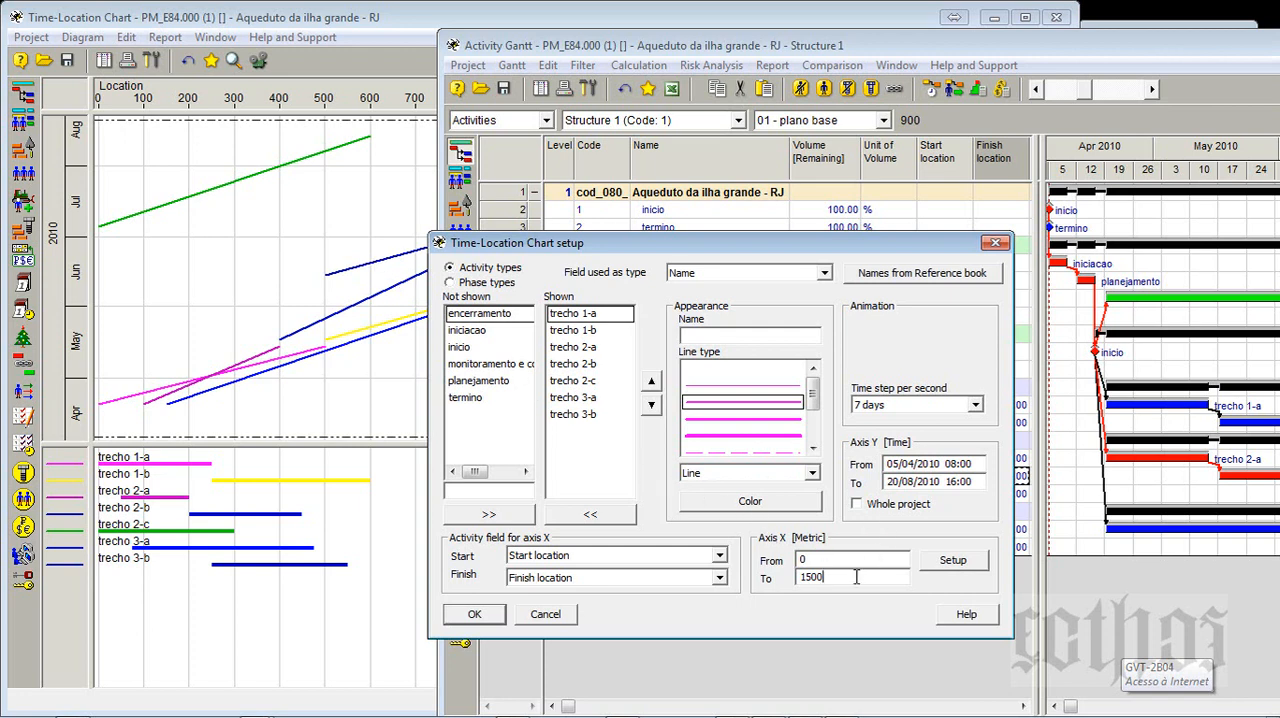
drag(856, 577, 779, 581)
text(1 200)
click(472, 615)
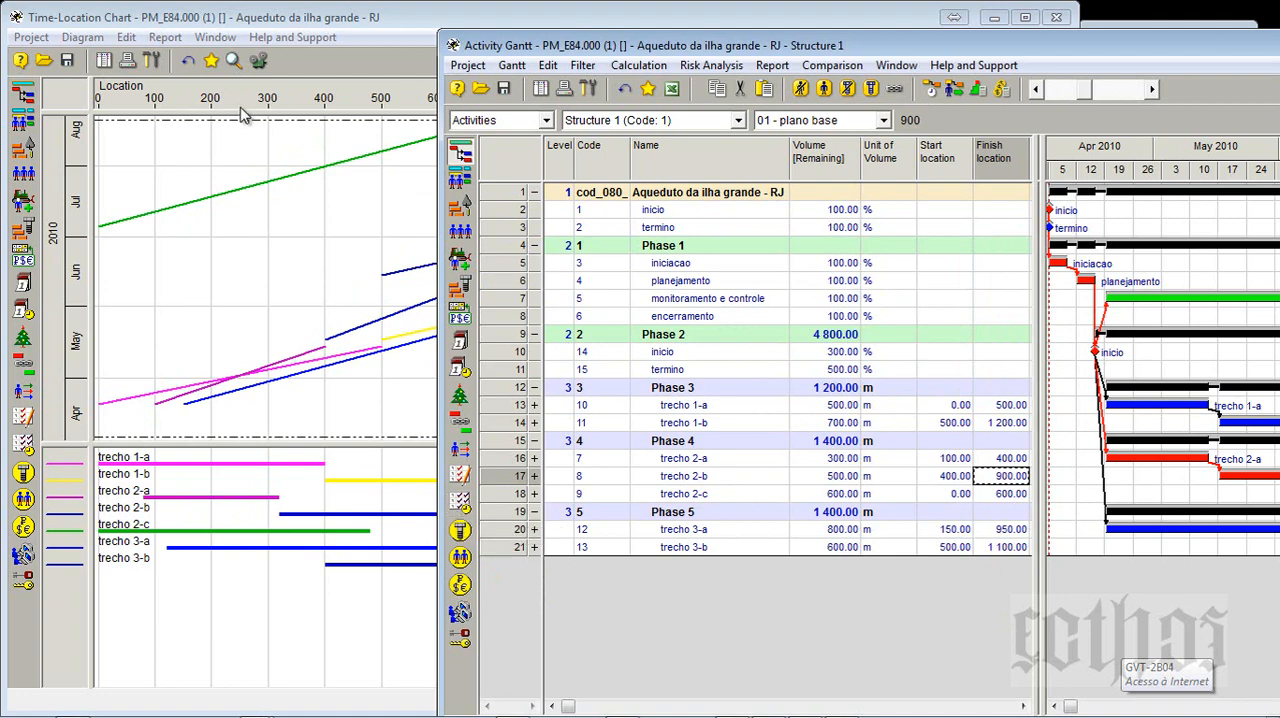
click(242, 110)
drag(787, 197, 1003, 197)
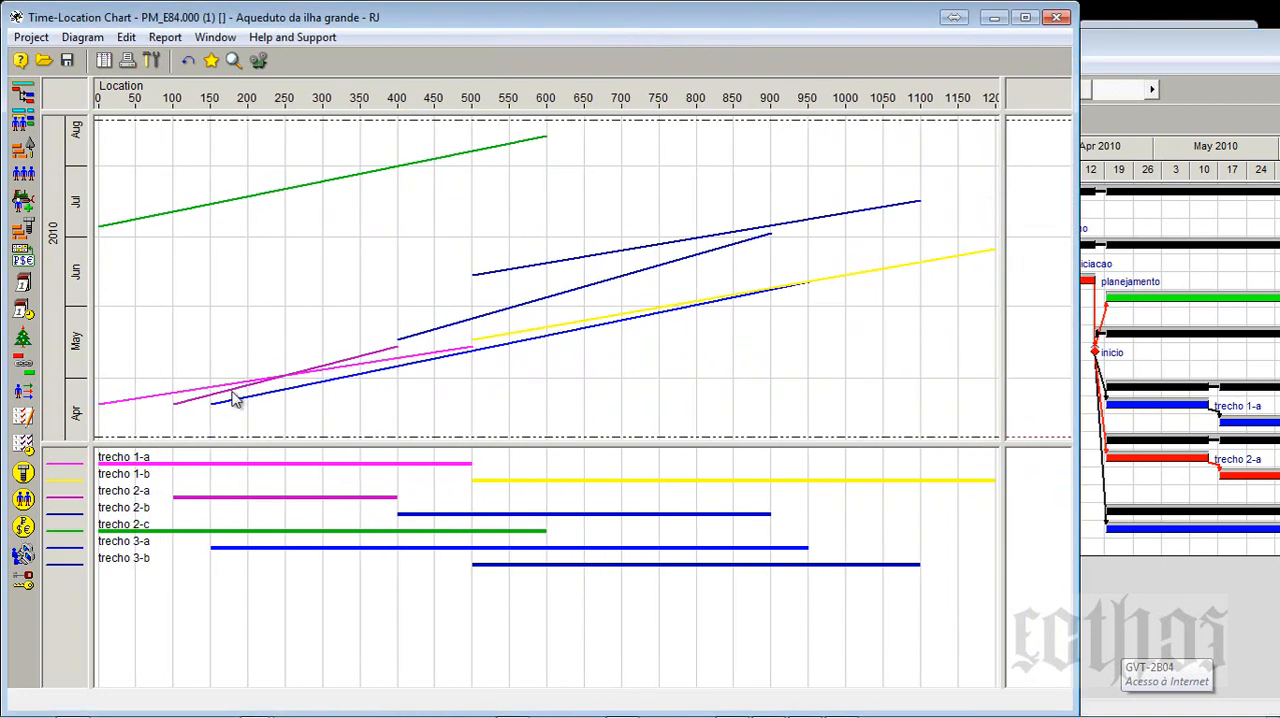
- Move trecho 2-c below trecho 3-b in the chart's list of shown activity types and apply the setup
drag(177, 403, 773, 225)
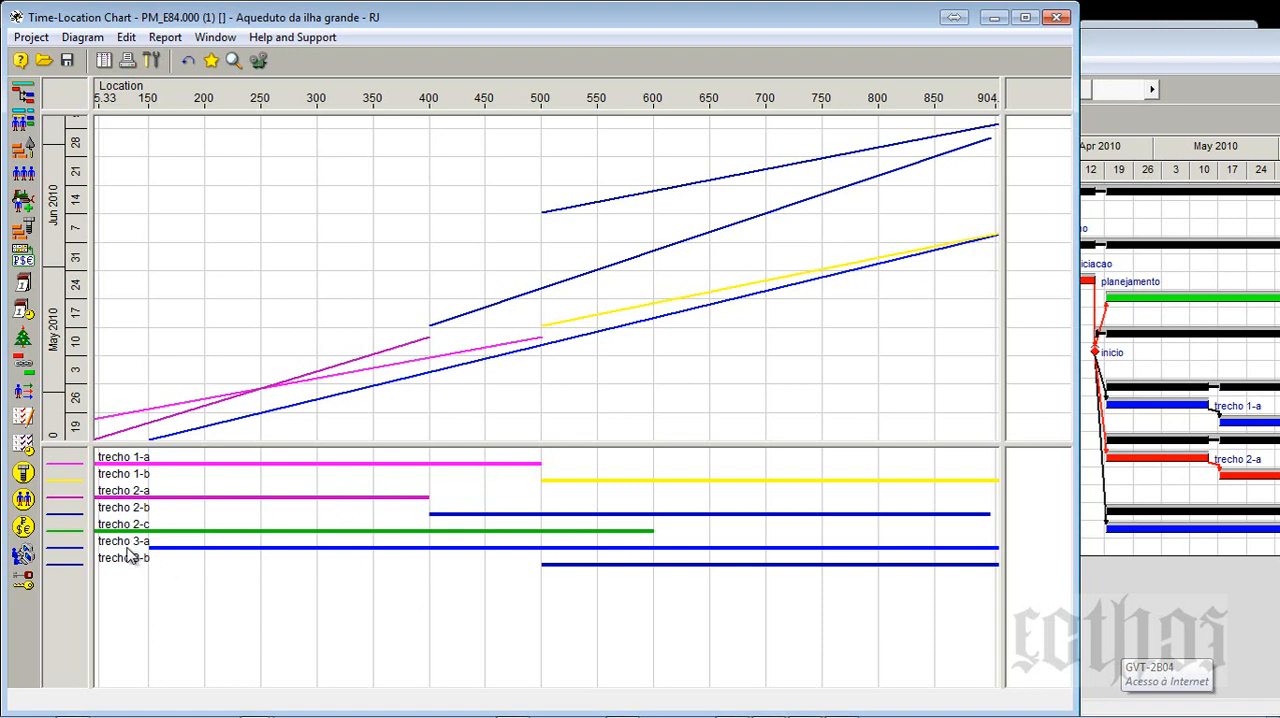
click(151, 62)
click(581, 382)
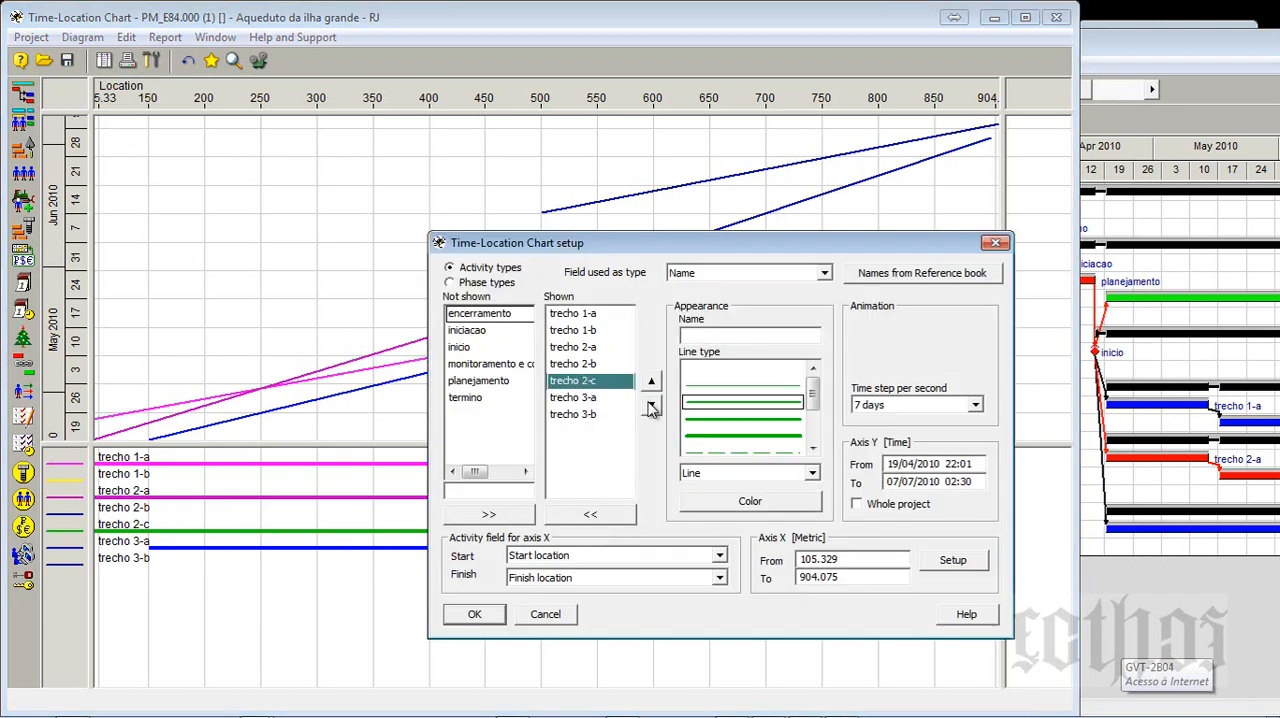
click(650, 405)
click(650, 405)
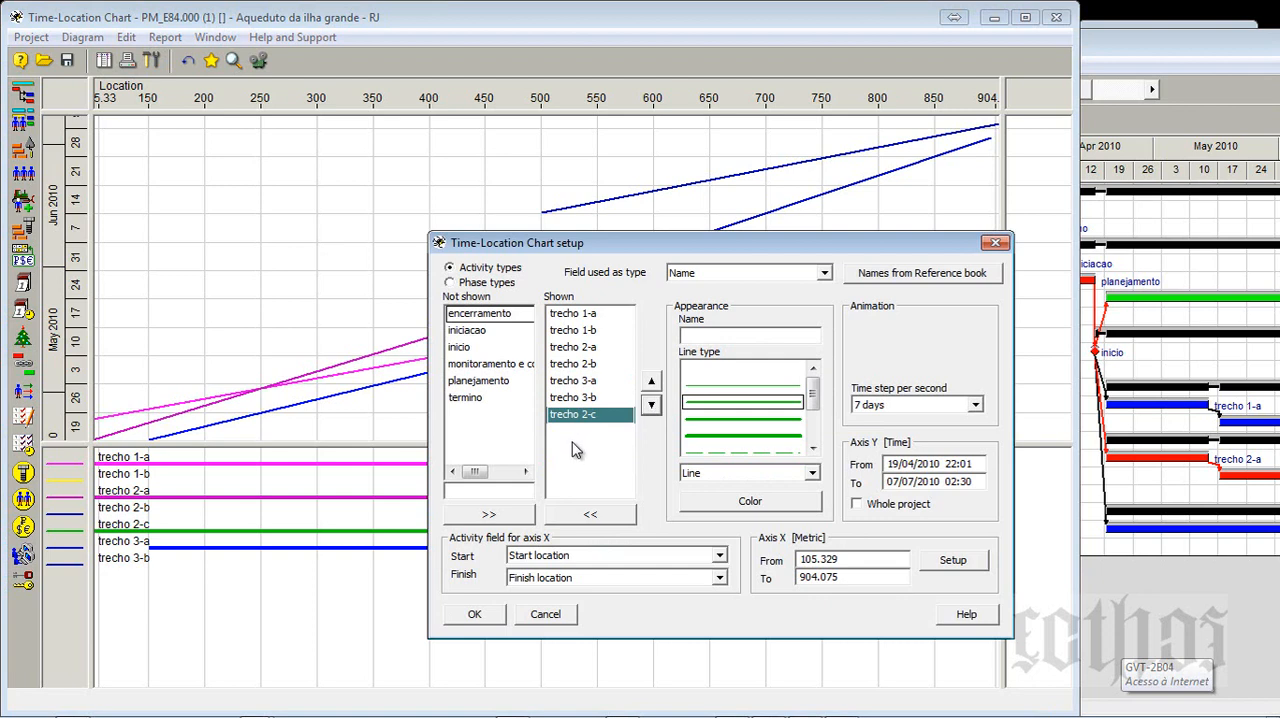
click(474, 614)
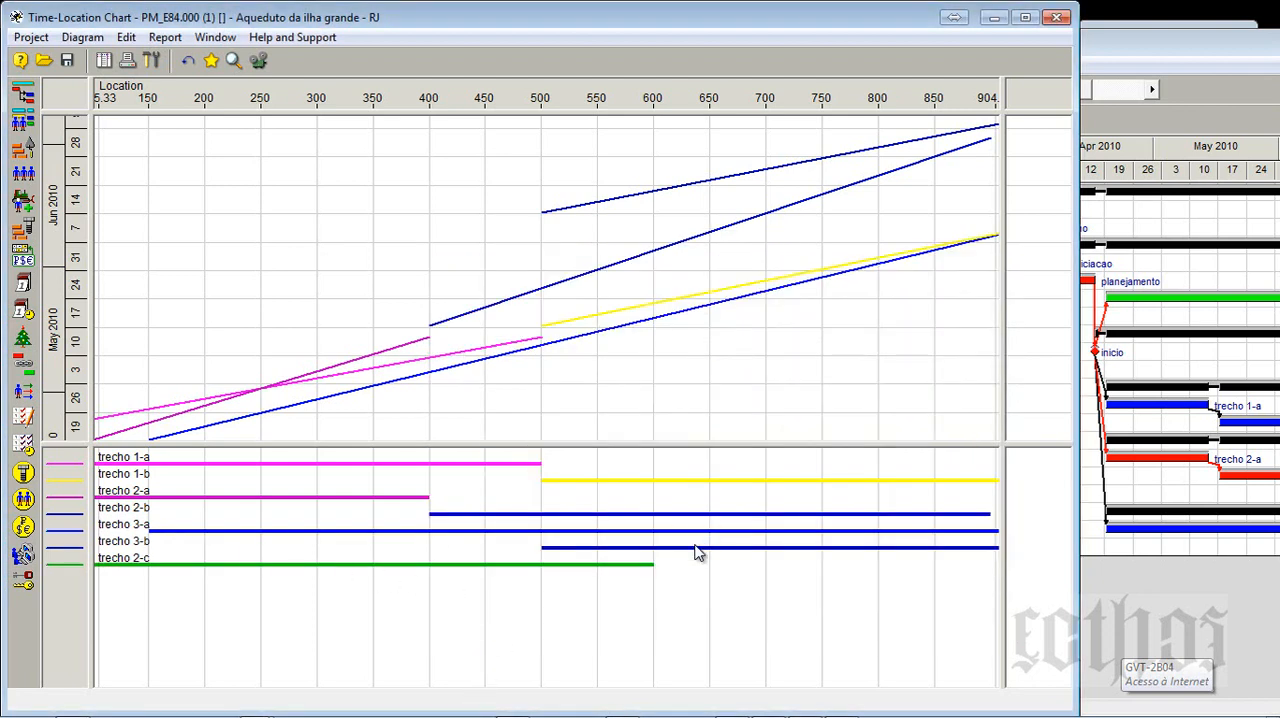
- Check the start and finish locations of trecho 2-a and trecho 2-b in the Activity Gantt
click(1184, 52)
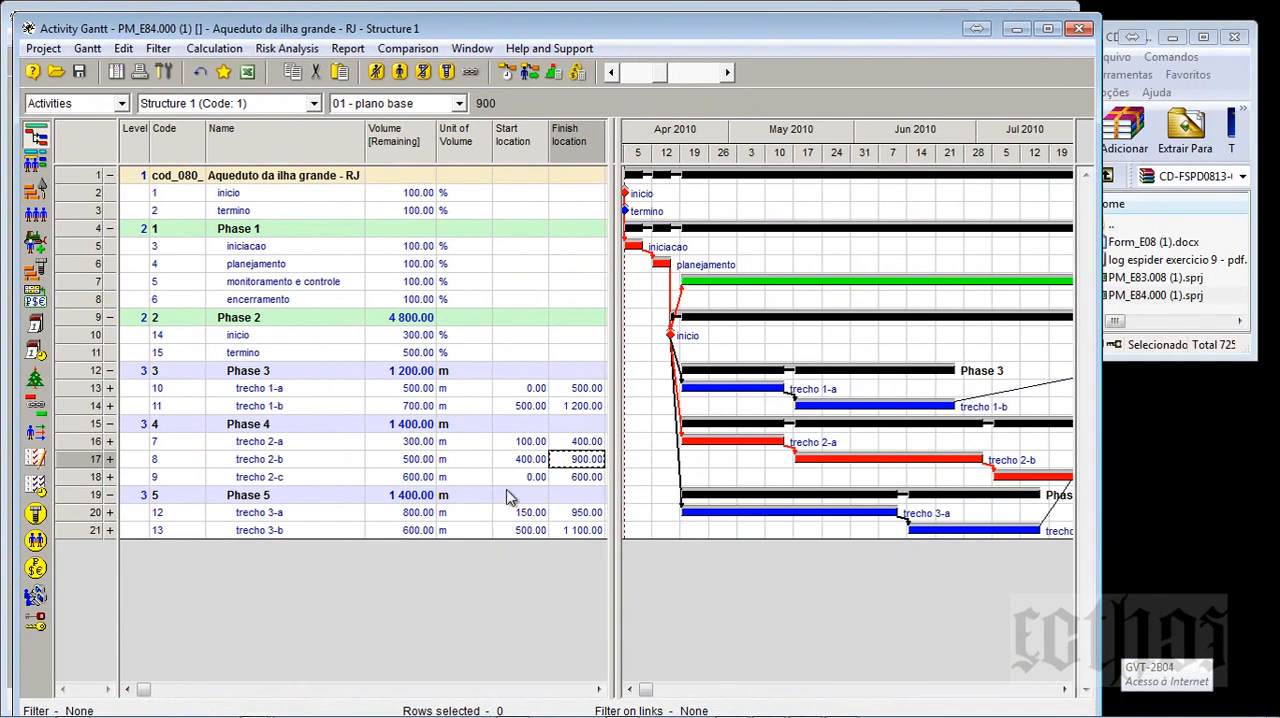
click(512, 444)
click(596, 440)
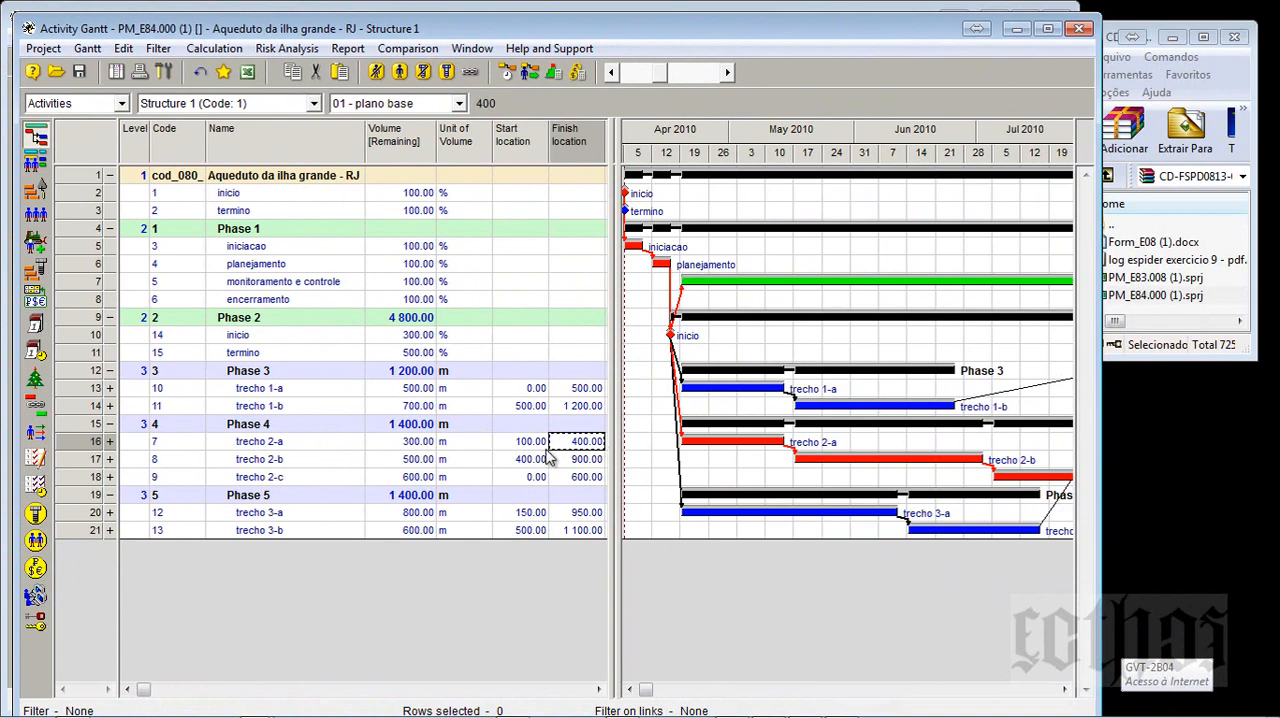
click(525, 458)
click(584, 458)
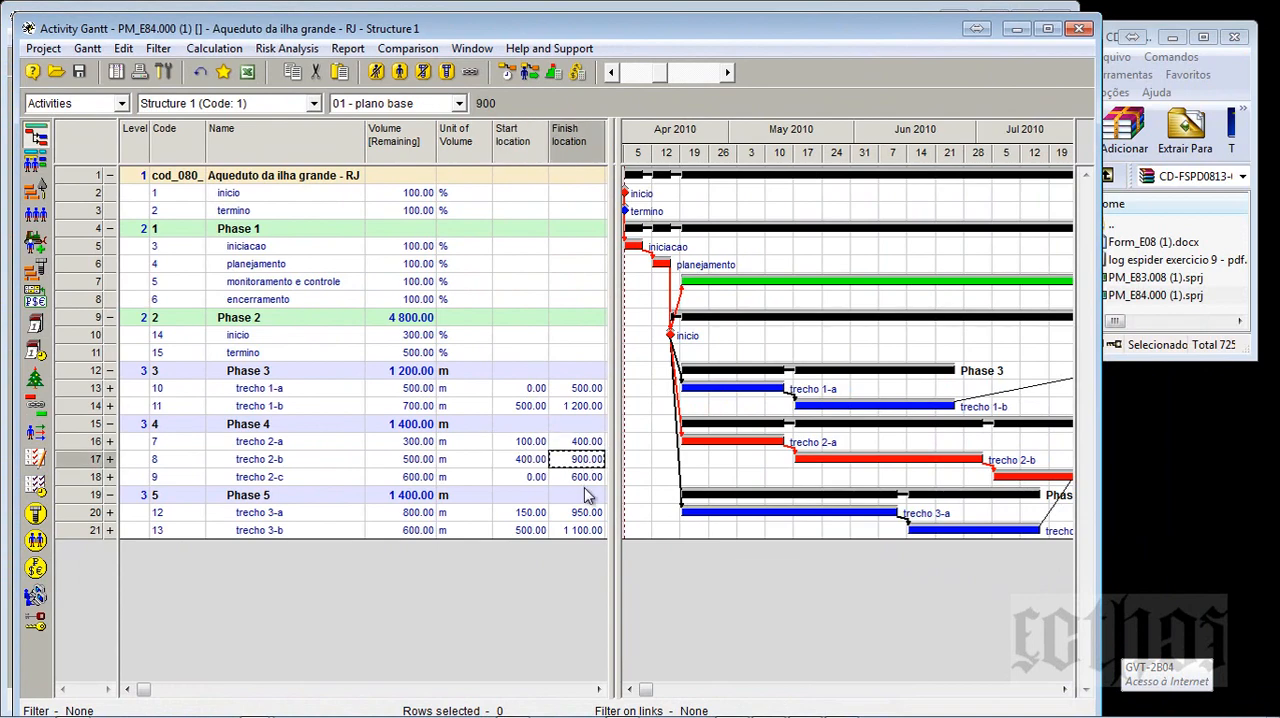
click(586, 494)
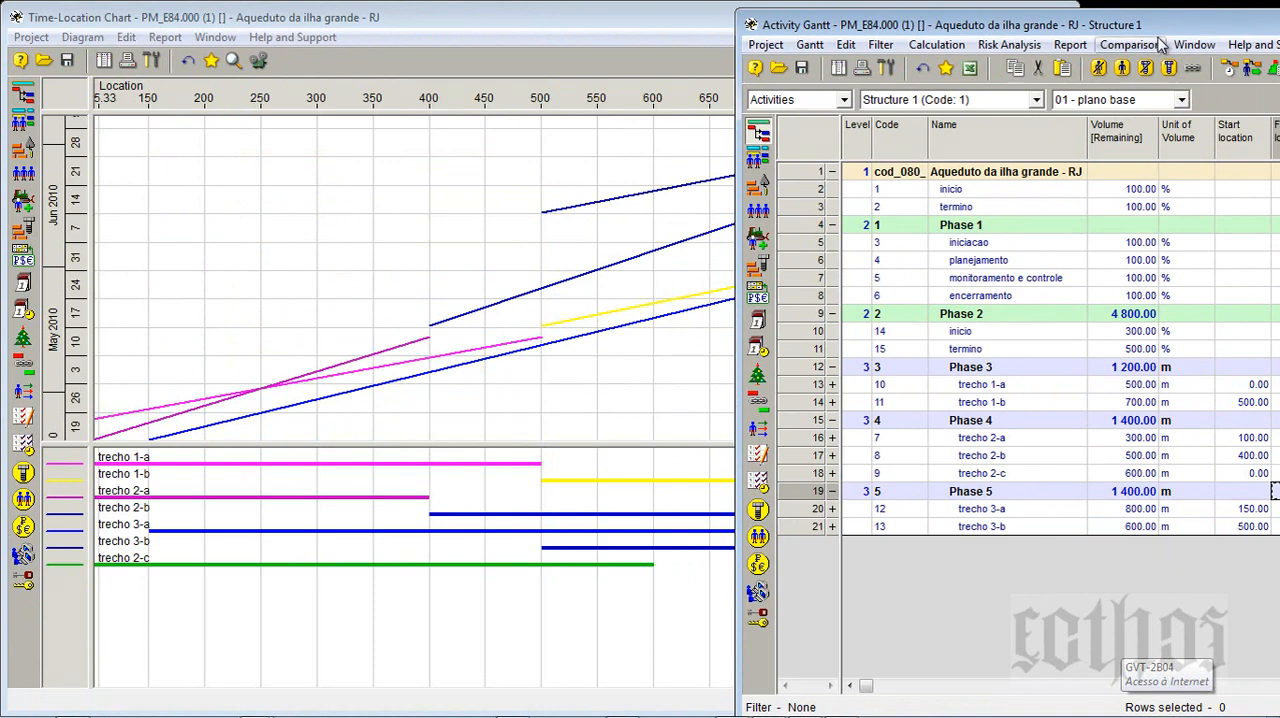
- Reveal the Ponto de chegada and Ponto de partida columns in the activity table and check trecho 2-a's entries
drag(1156, 30, 714, 35)
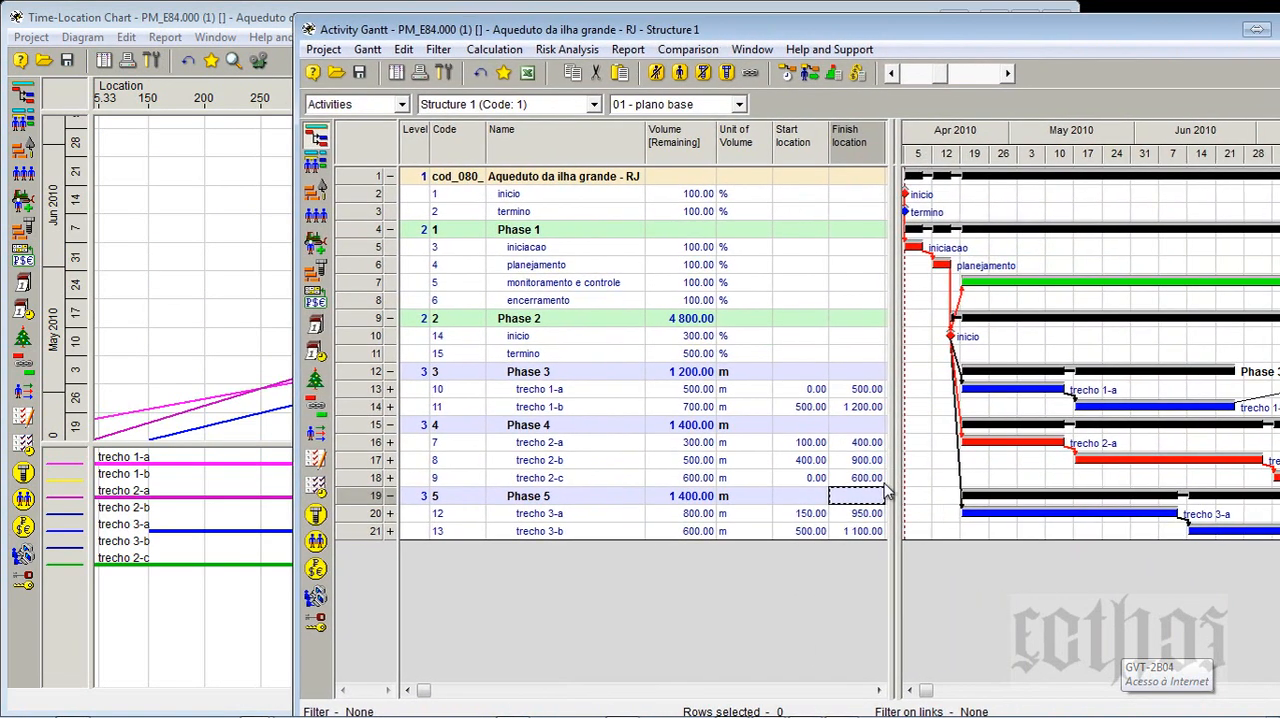
drag(901, 478, 1275, 458)
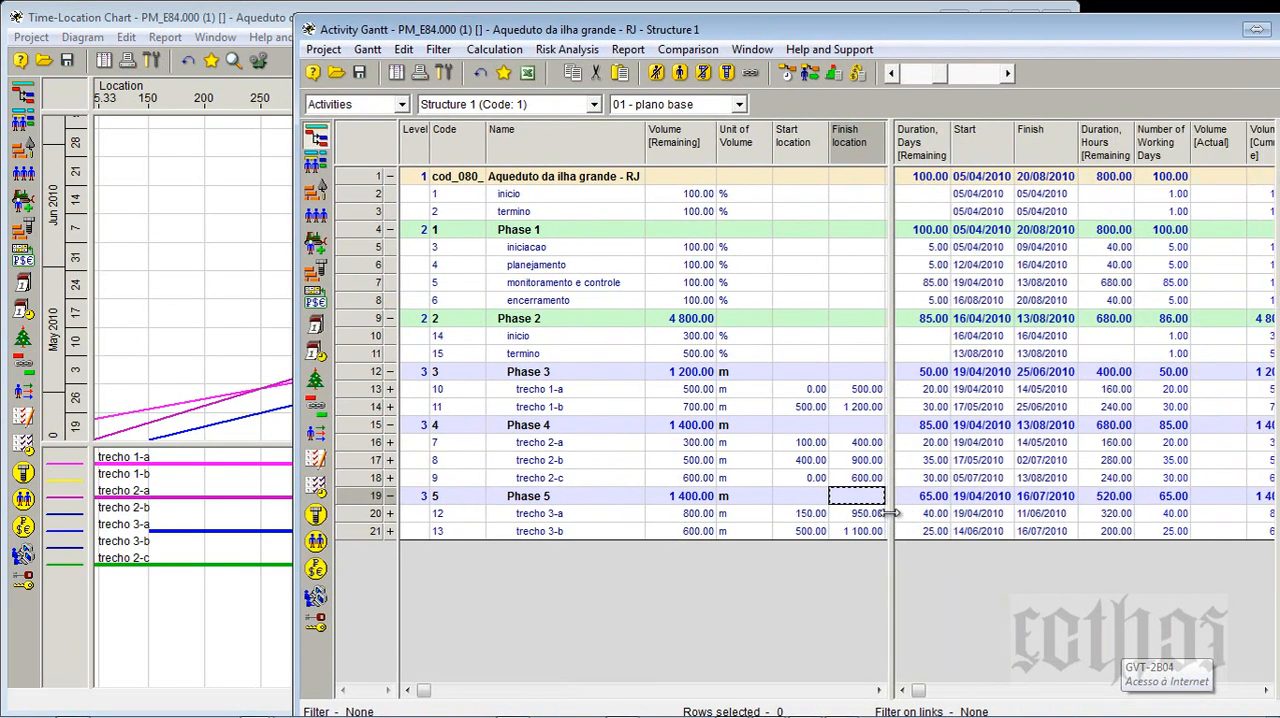
drag(889, 519, 1125, 492)
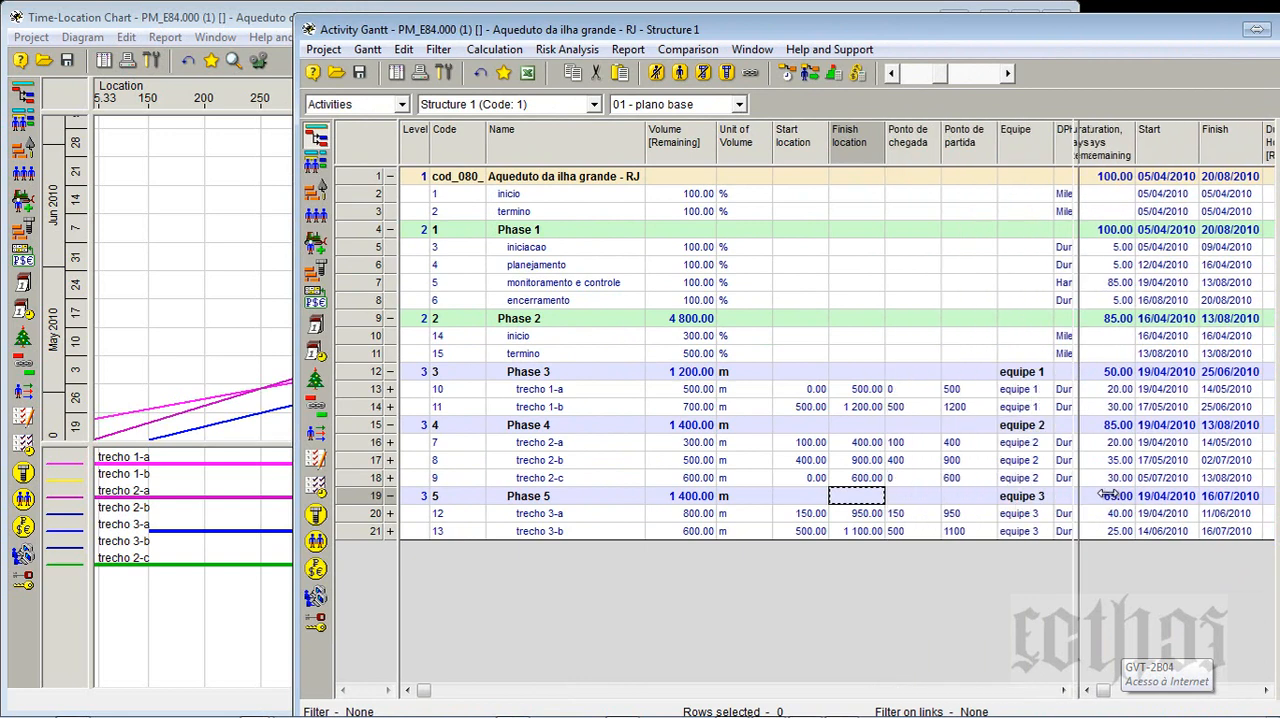
click(905, 442)
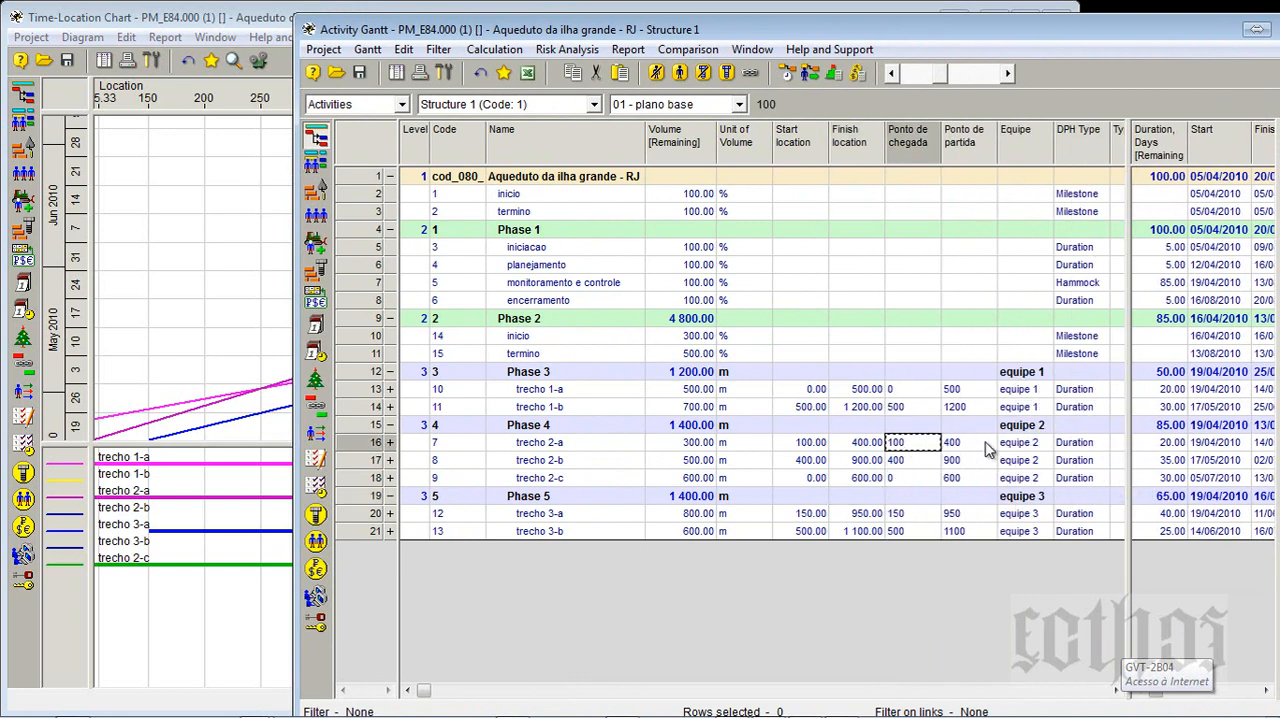
click(986, 443)
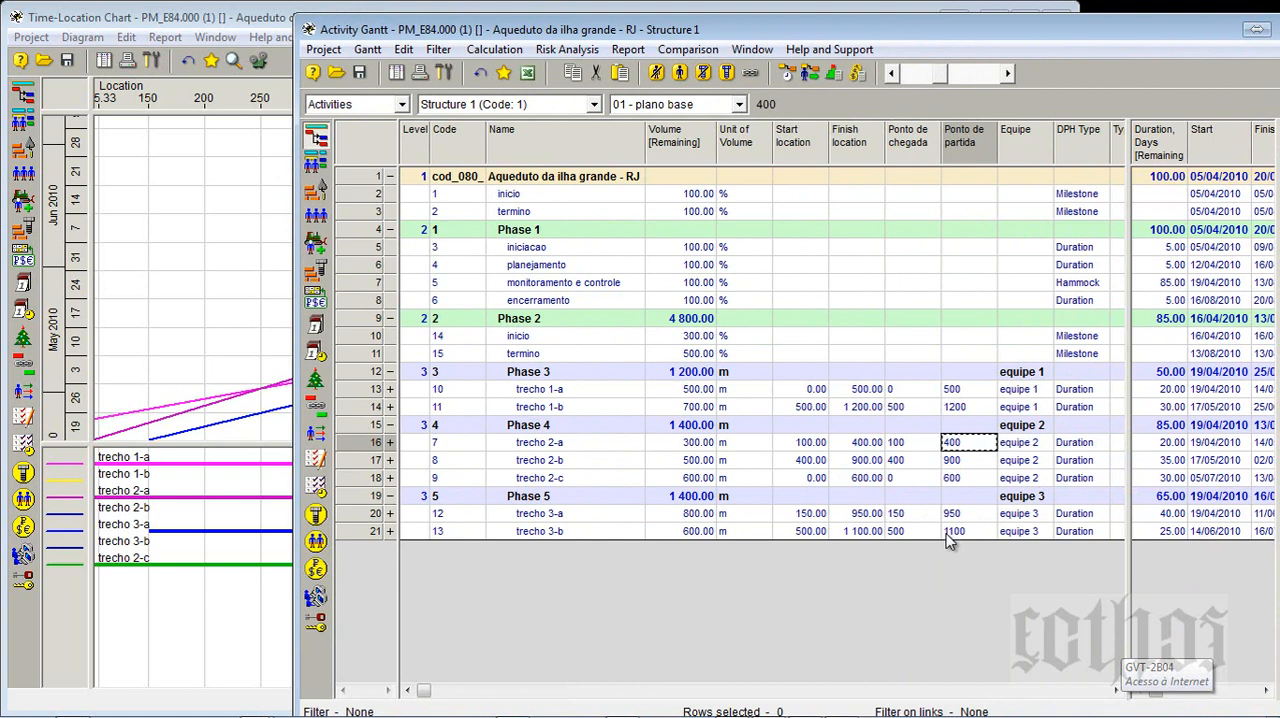
- Compare the activity lines on the Time-Location Chart with the locations listed in the Activity Gantt
click(240, 368)
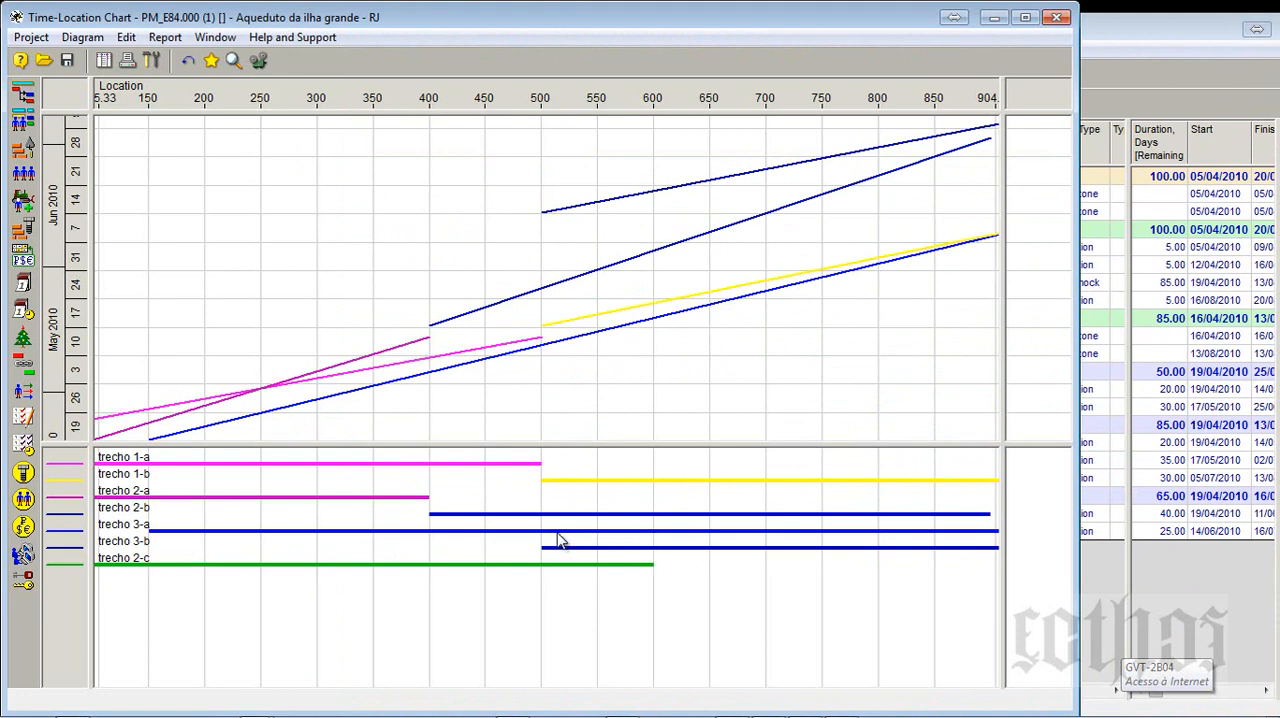
click(1212, 446)
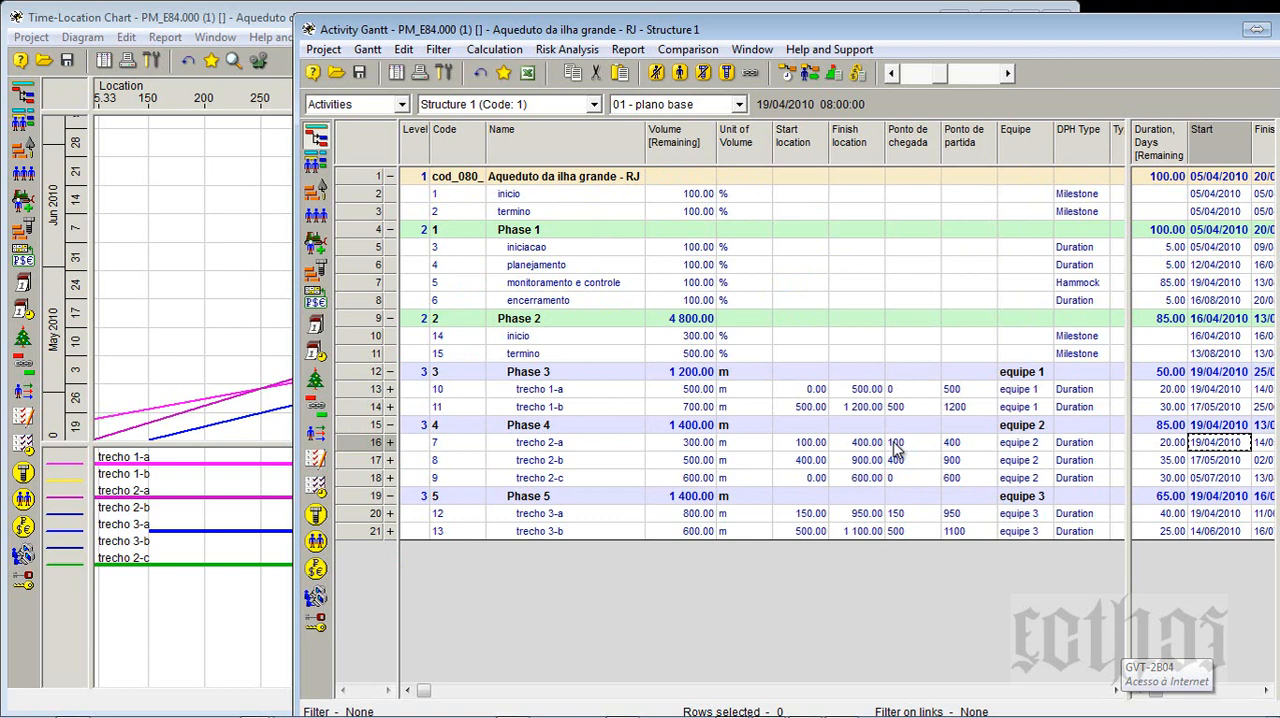
click(879, 449)
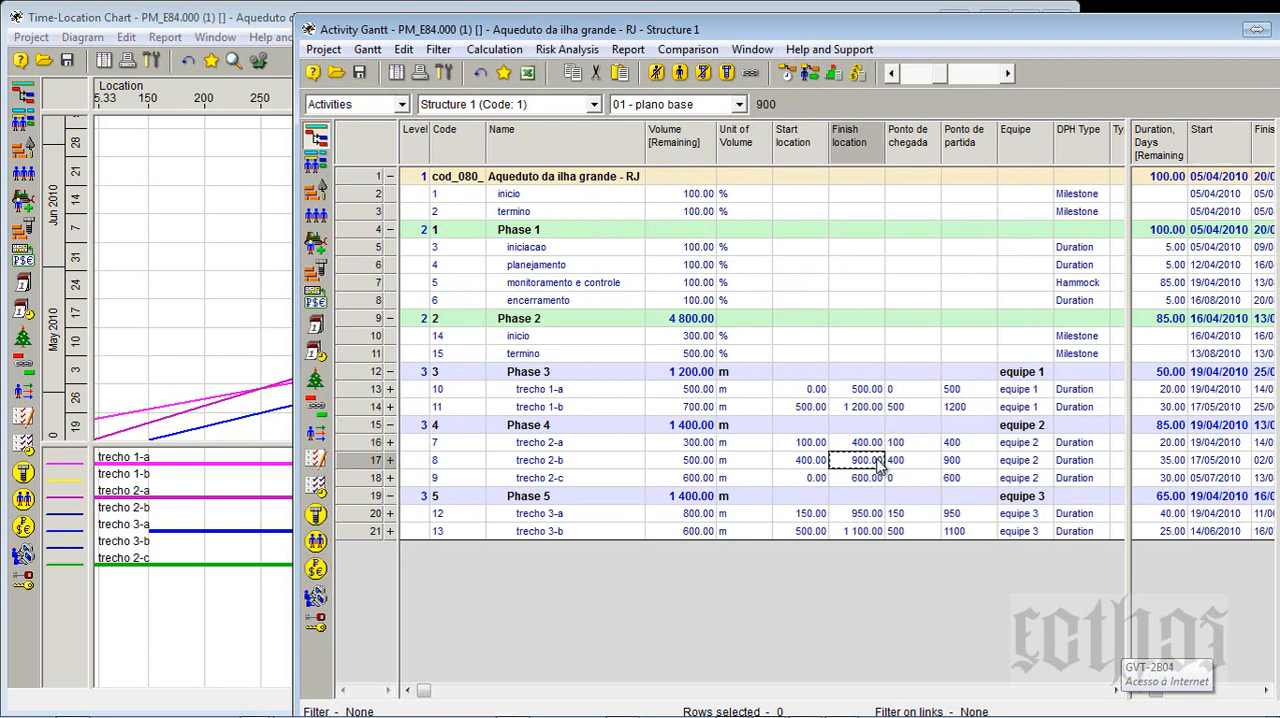
click(189, 440)
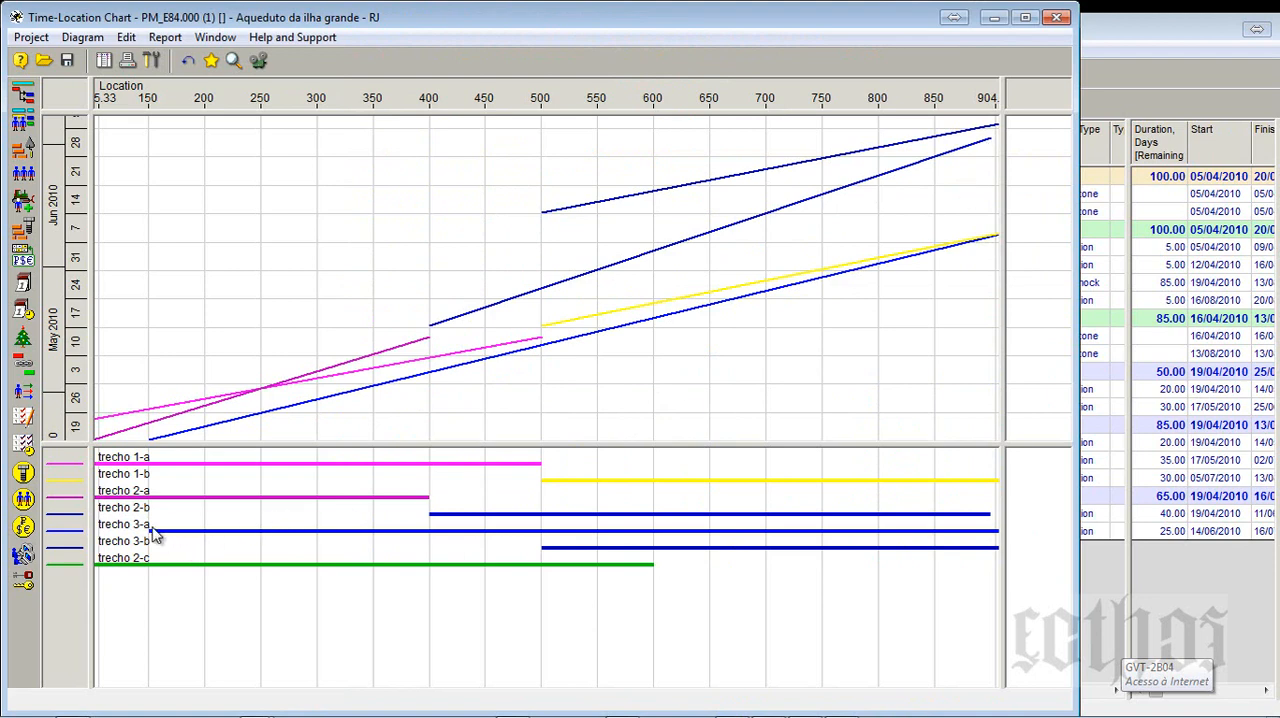
click(1106, 480)
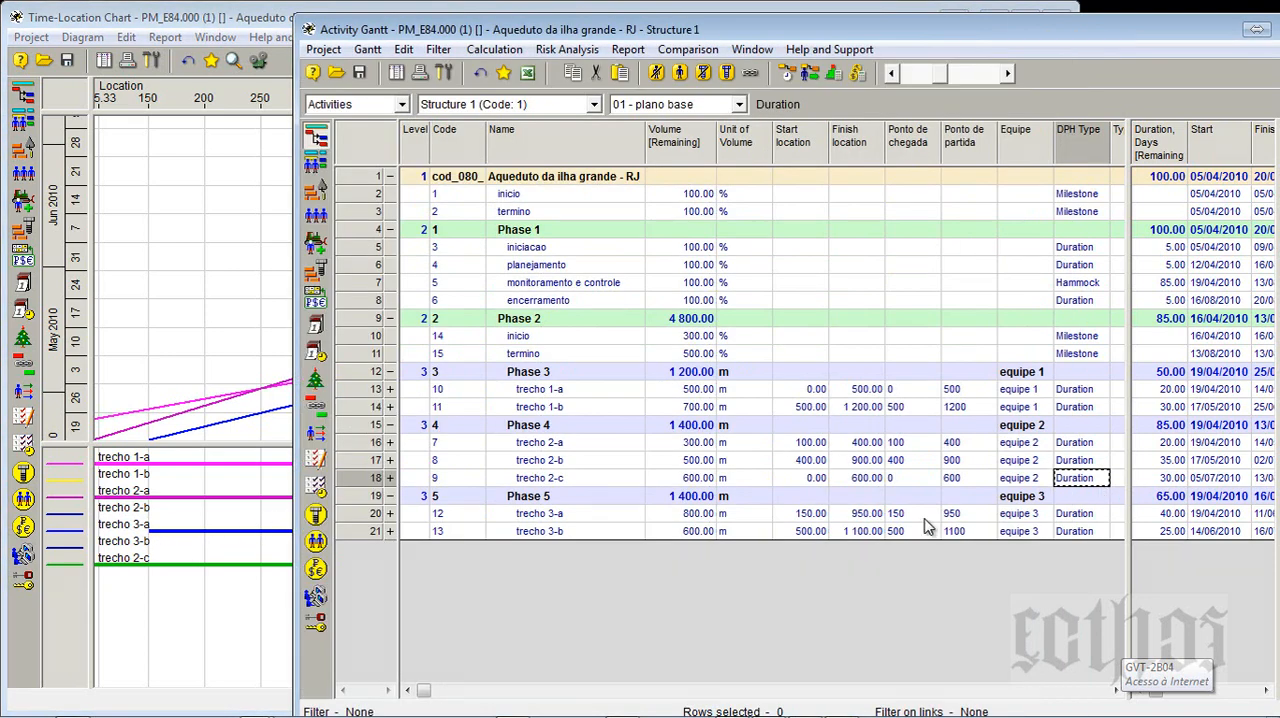
- Set trecho 3-a's start location to 0 and its finish location to 800
click(807, 514)
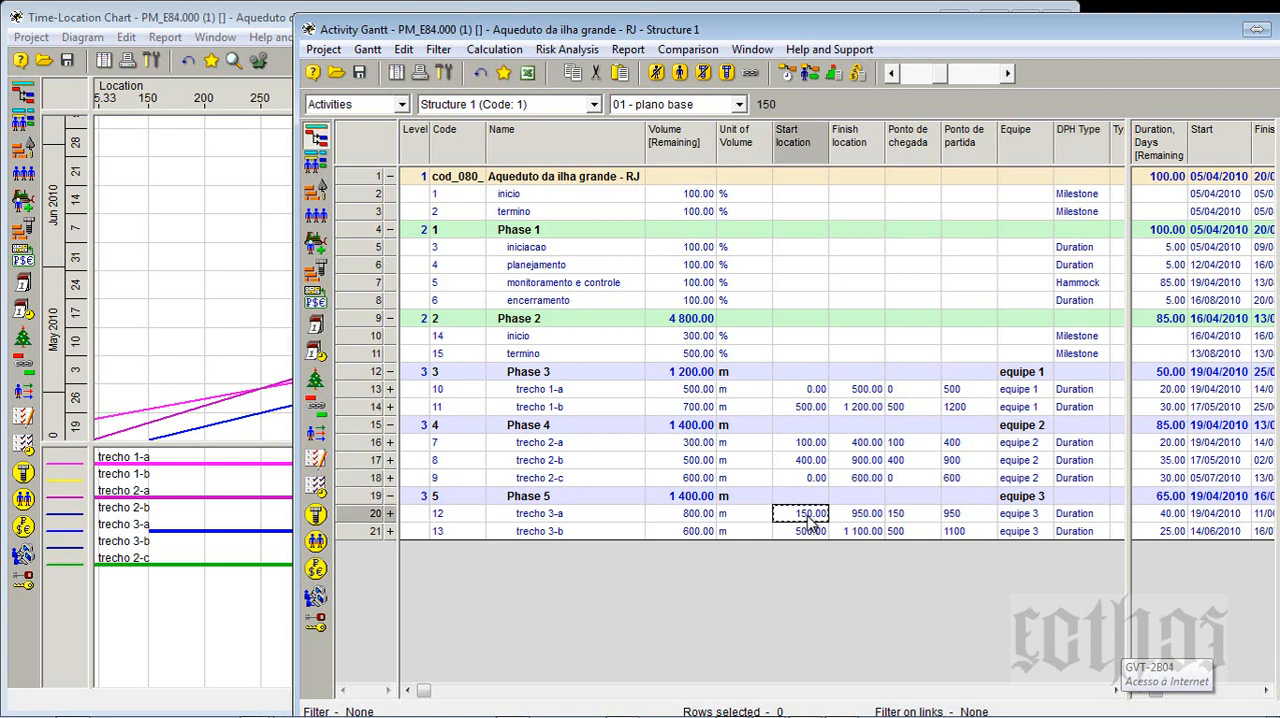
click(868, 514)
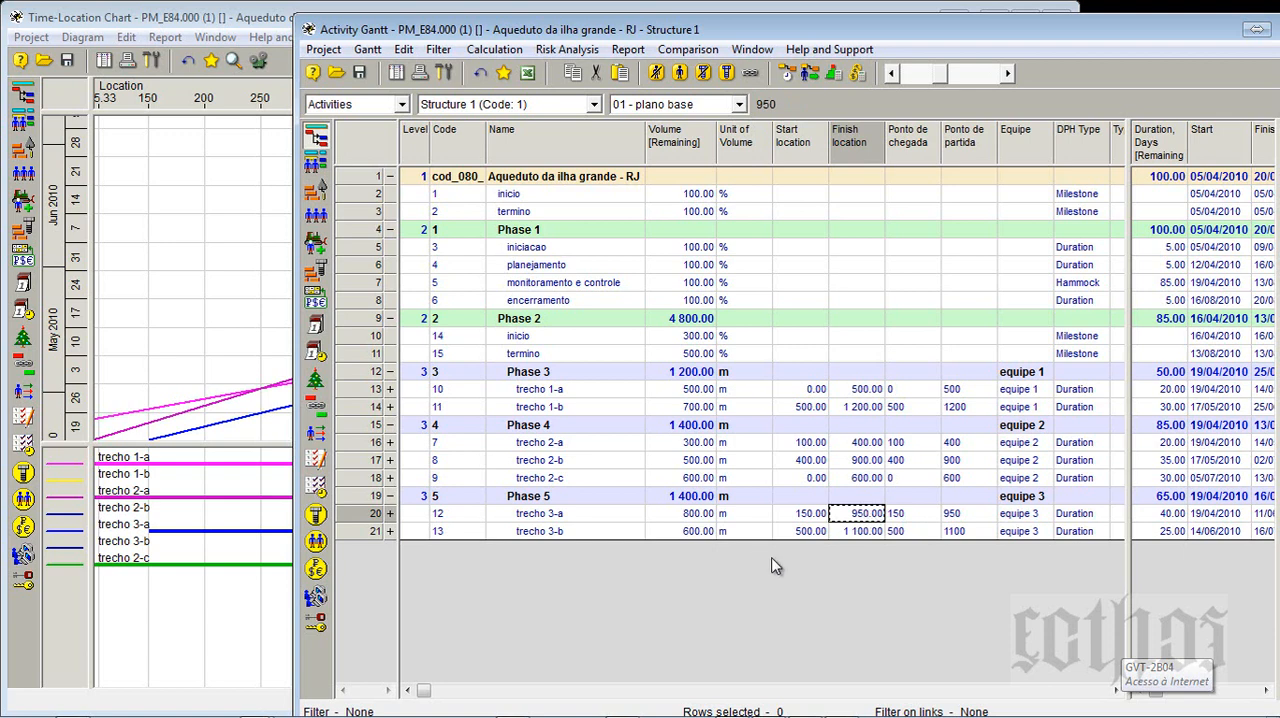
click(815, 516)
click(870, 516)
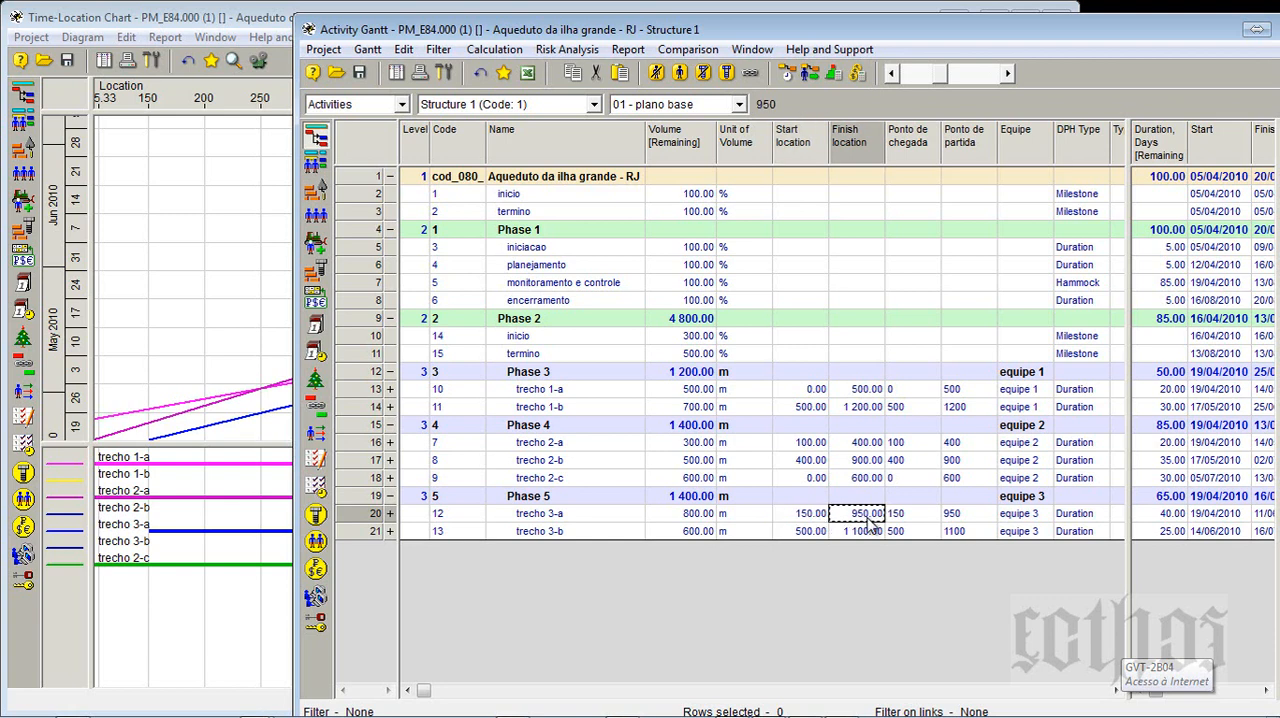
click(812, 516)
text(0)
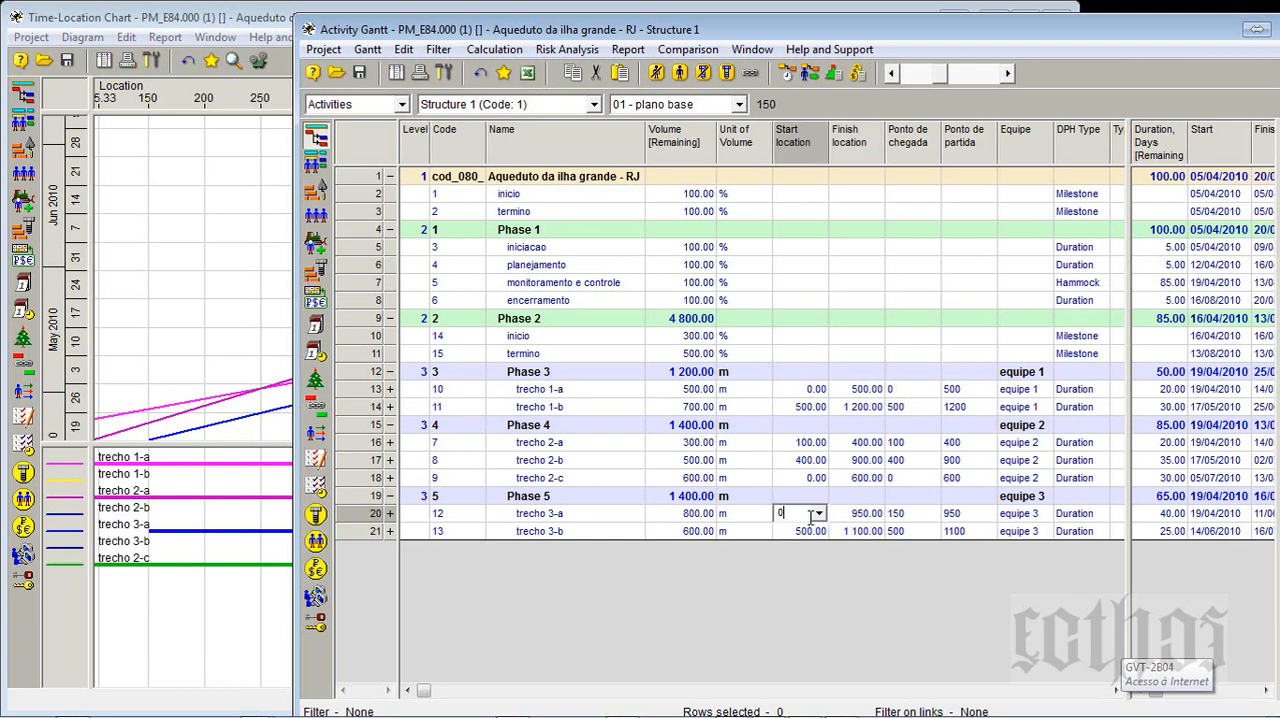
click(876, 516)
text(800)
key(Return)
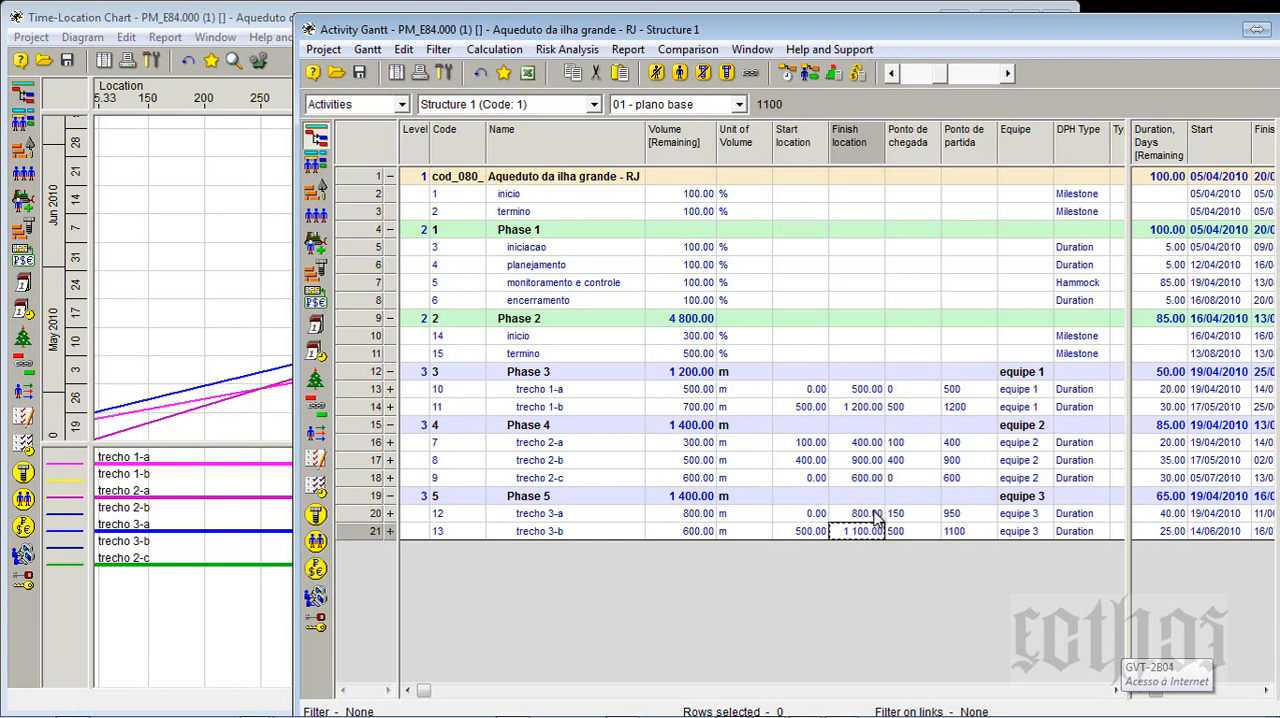
- Set trecho 3-b's start location to 0 and finish location to 600, and check its line on the Time-Location Chart
click(808, 536)
text(0)
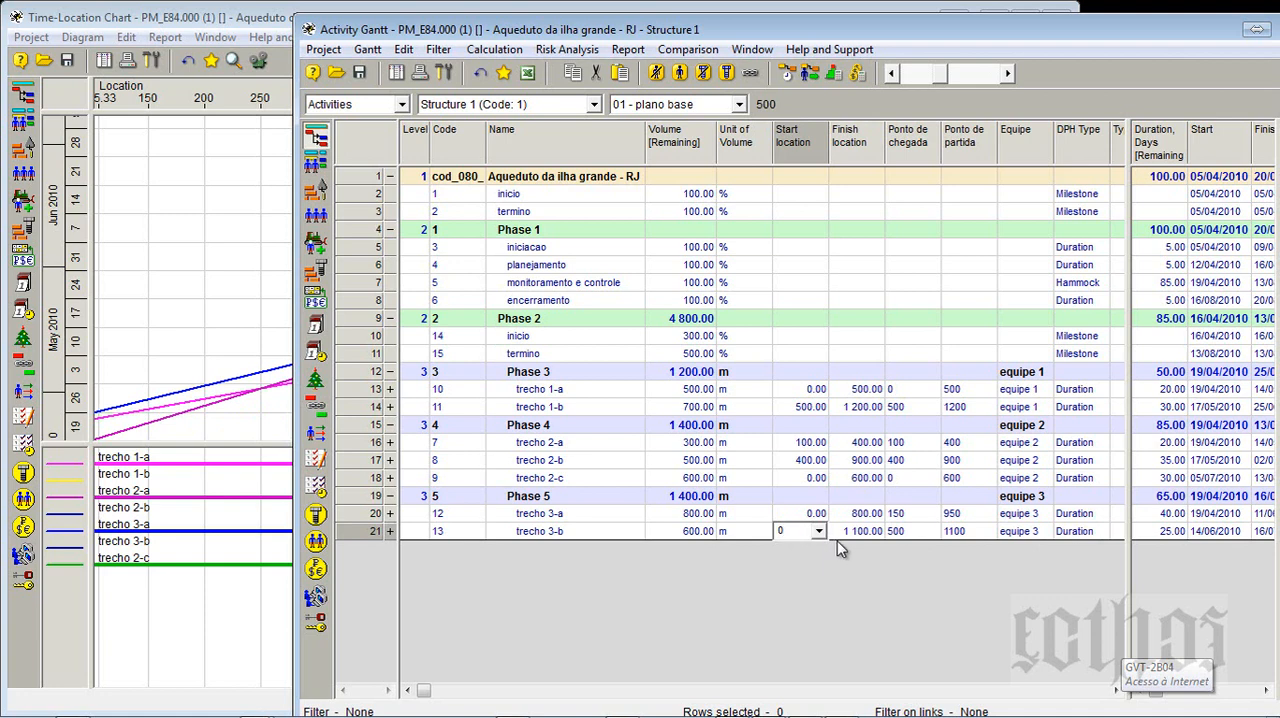
click(857, 536)
text(600)
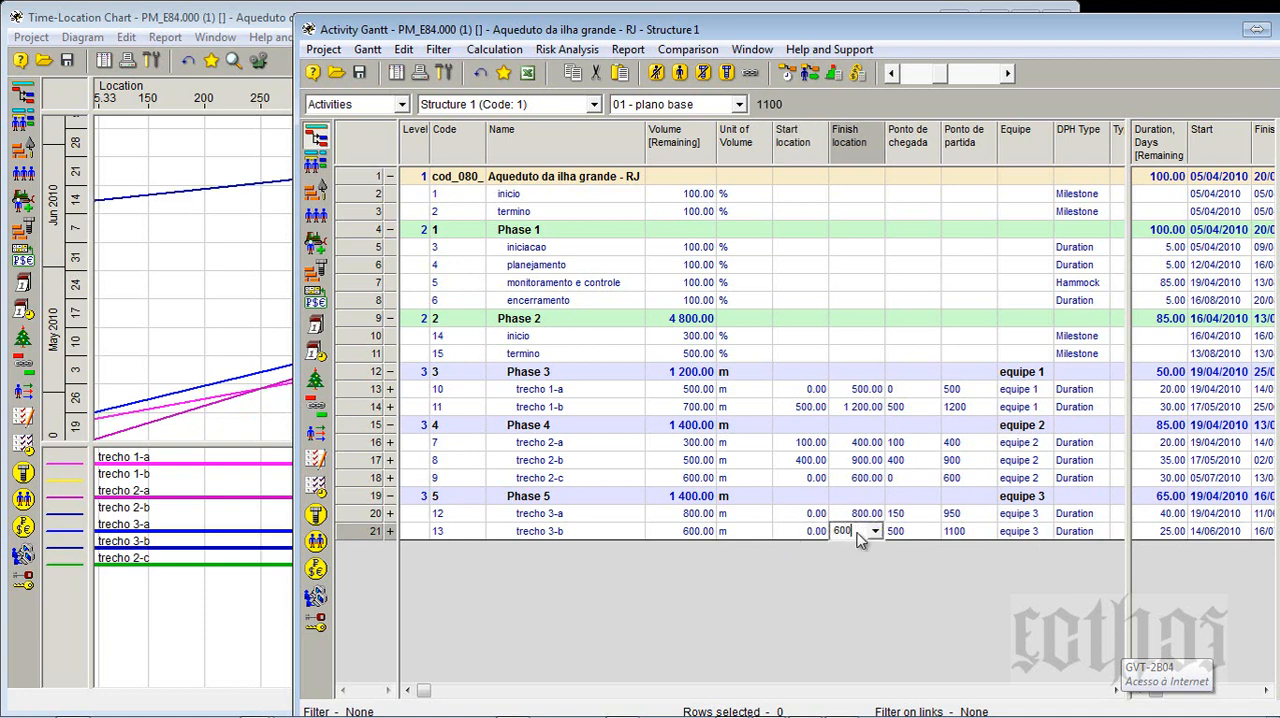
click(857, 462)
click(252, 625)
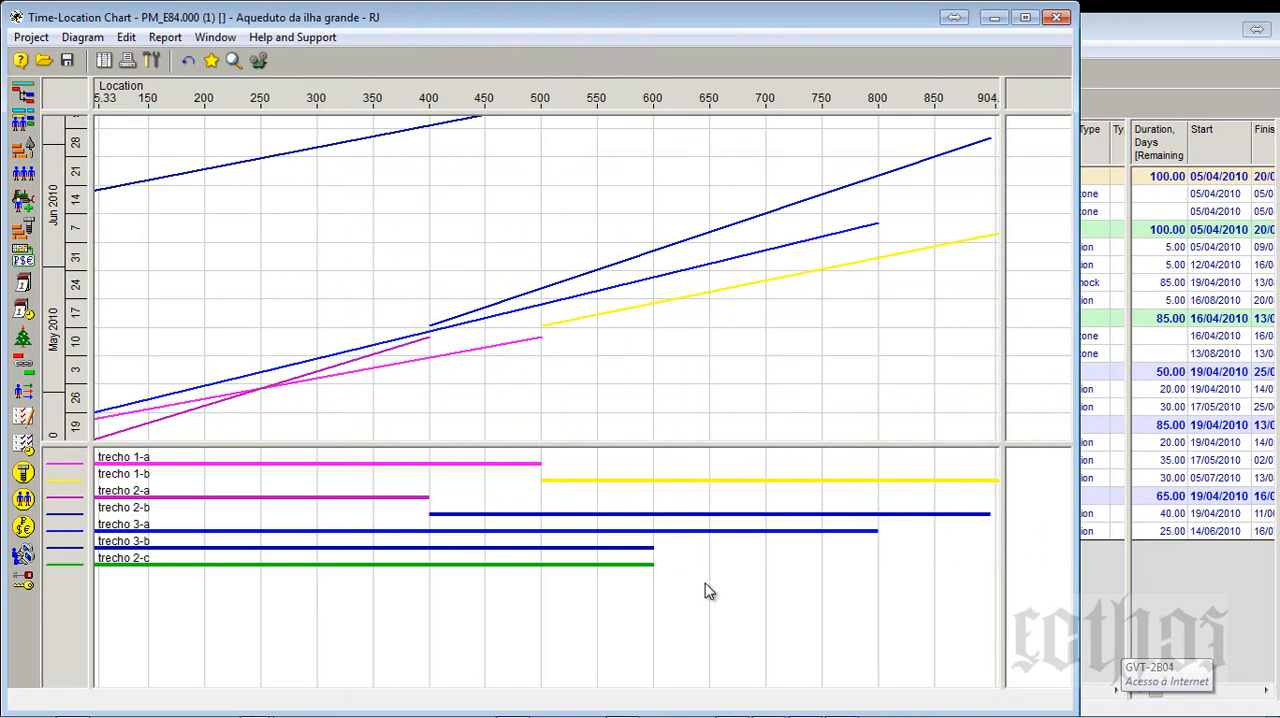
- In the Activity Gantt, set trecho 3-b's start location to 800 and its finish location to 1400
click(1090, 575)
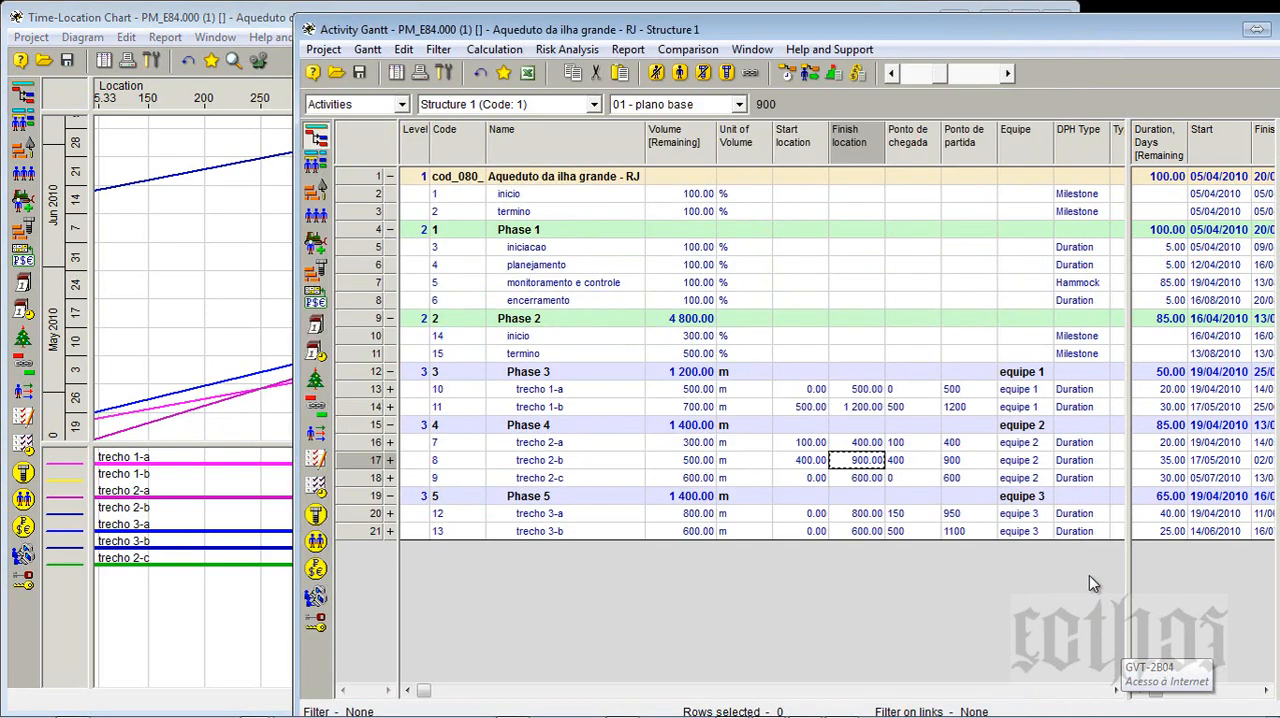
click(820, 533)
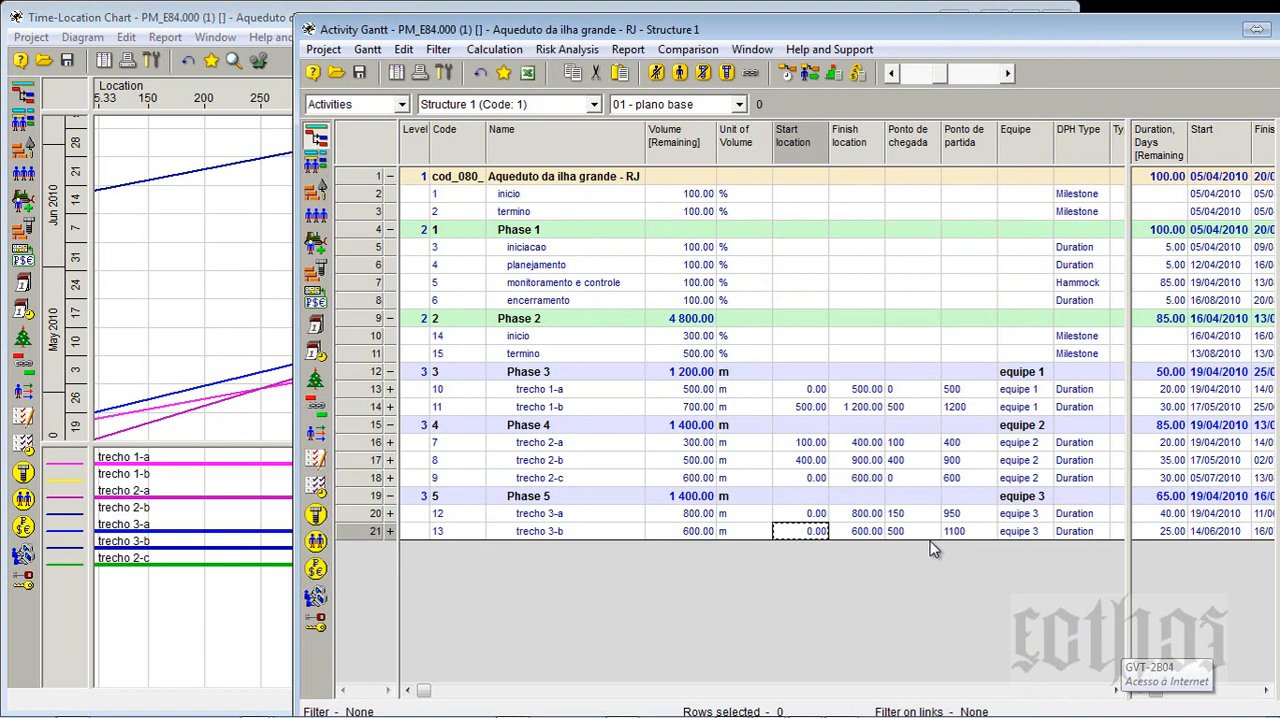
text(800)
click(843, 539)
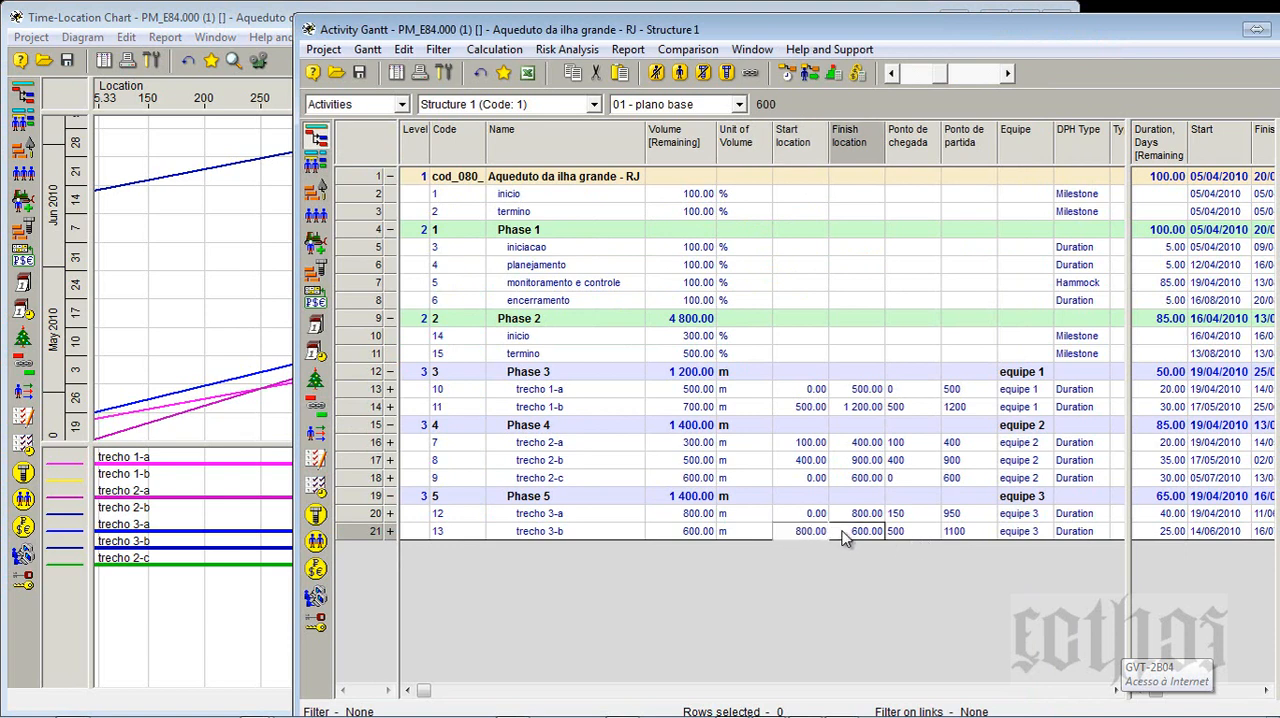
text(1400)
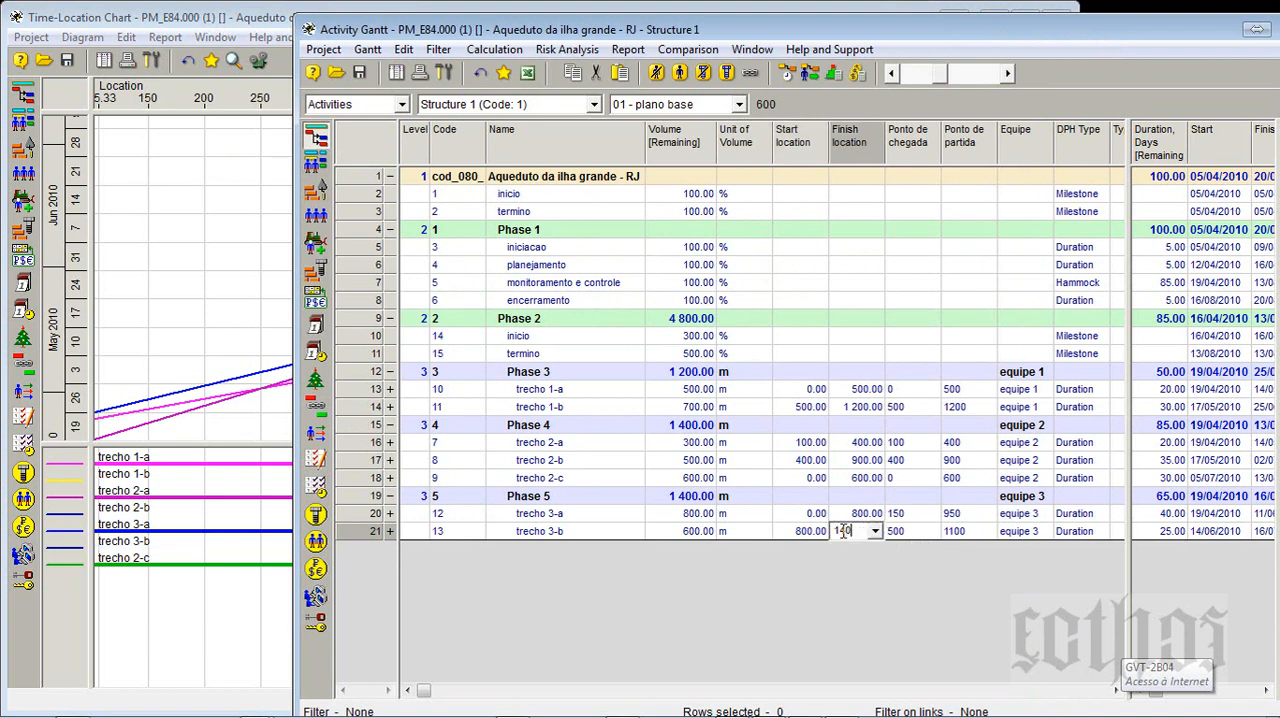
click(808, 481)
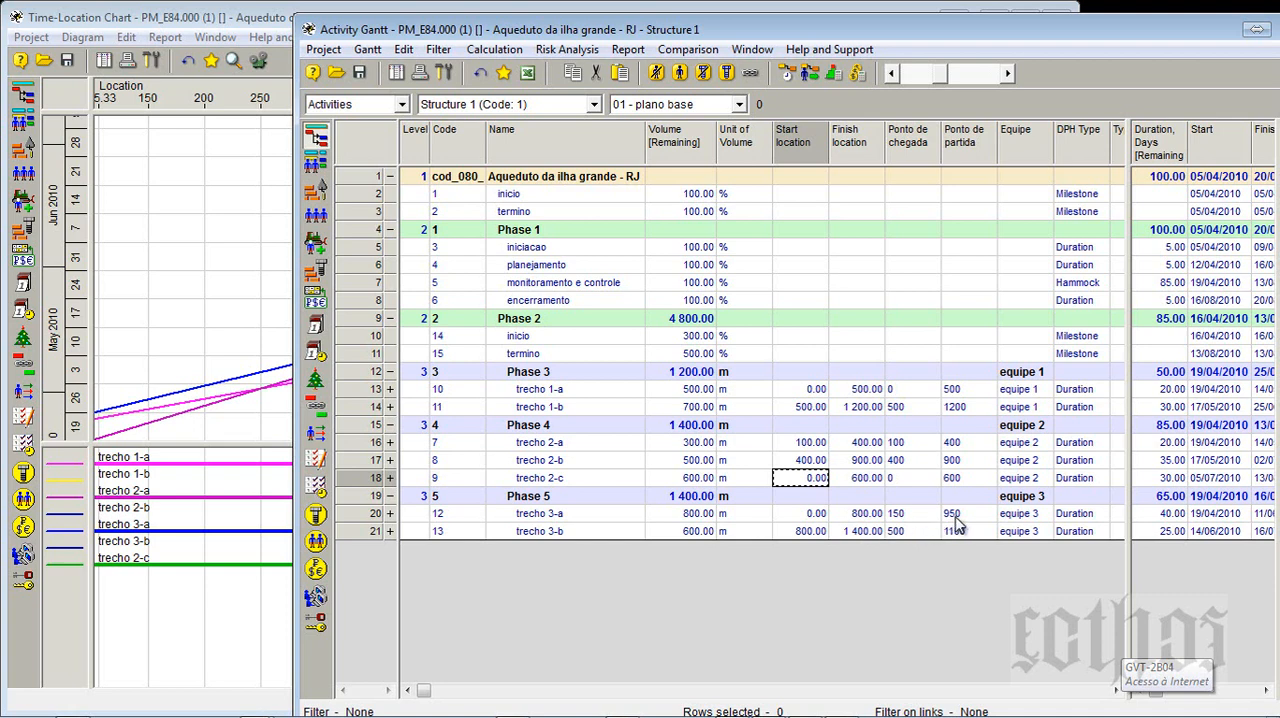
- Check the Ponto de chegada and Ponto de partida entries of trecho 3-a and trecho 3-b, and view the updated Time-Location Chart
click(898, 519)
click(966, 516)
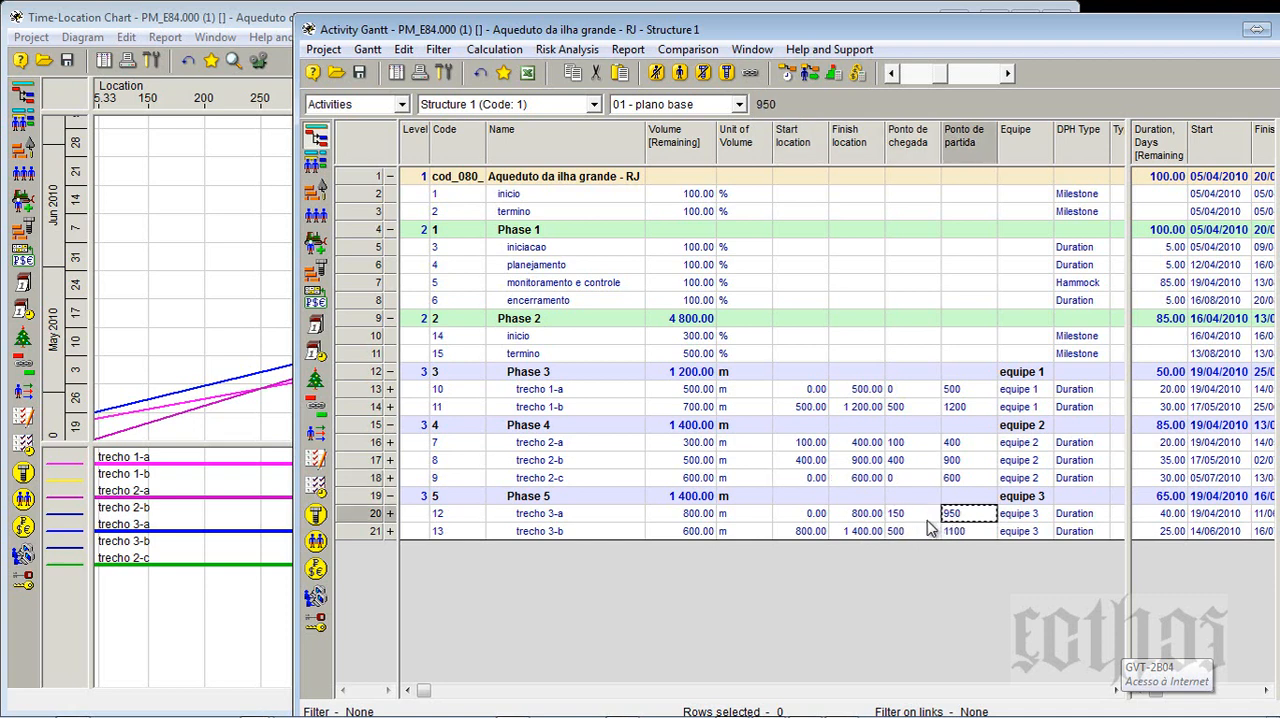
click(925, 532)
click(955, 533)
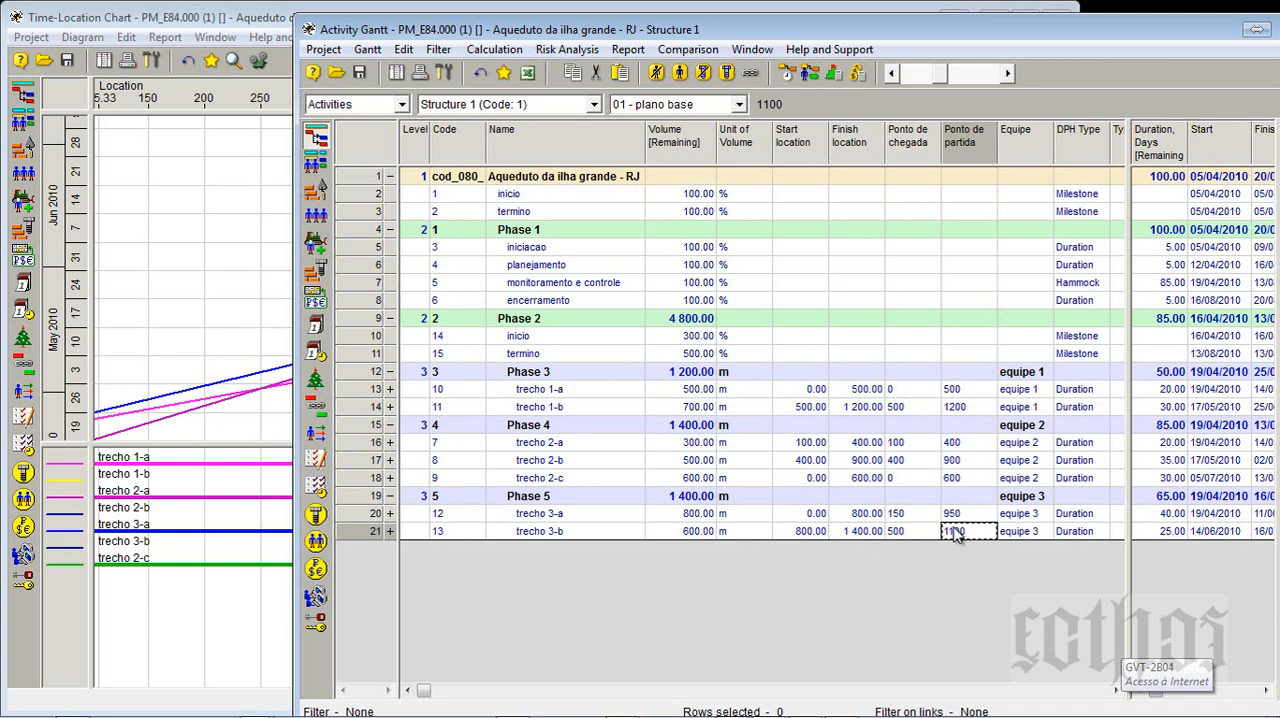
click(213, 393)
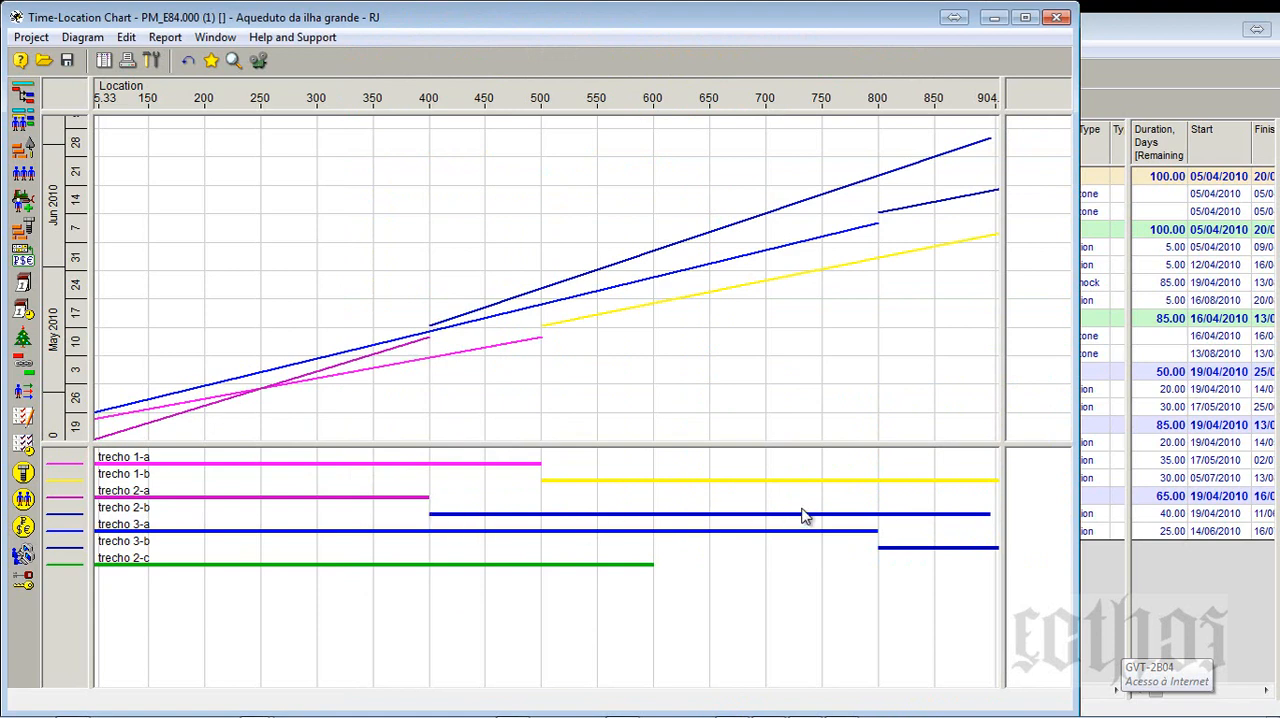
- Set the Time-Location Chart's time axis to the whole project and its metric axis to run from 0 to 1200
click(152, 61)
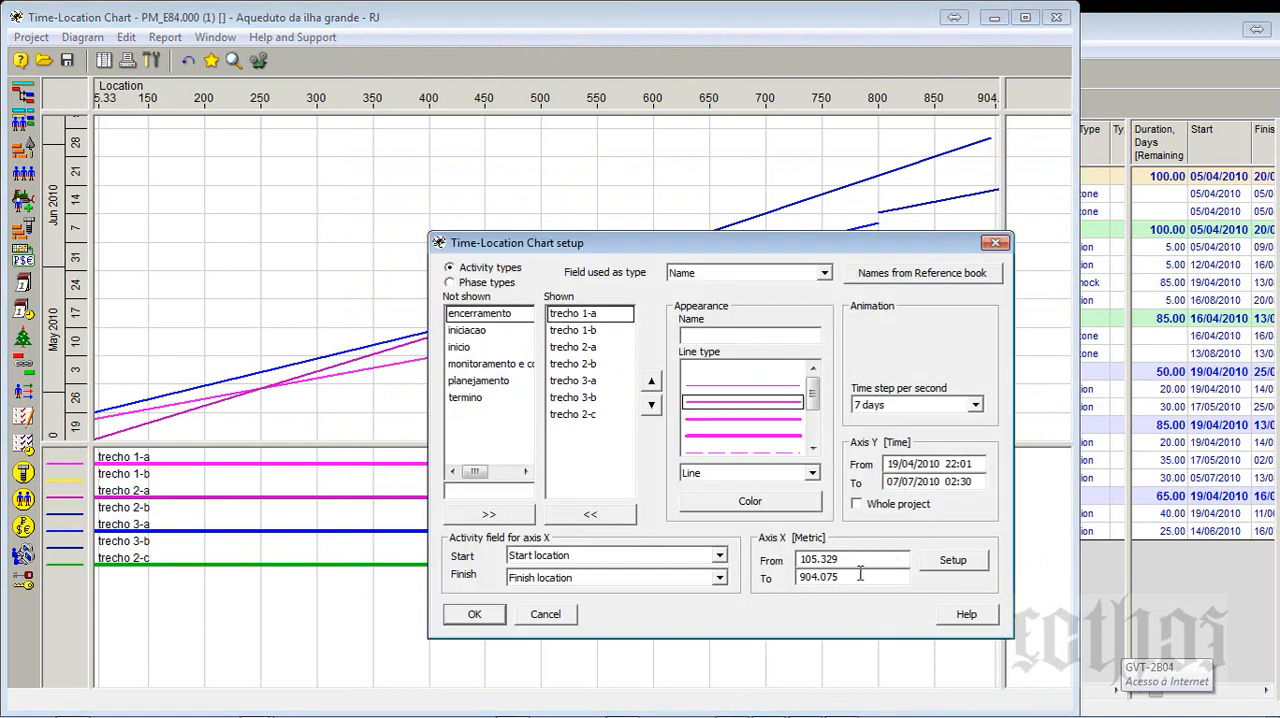
click(873, 506)
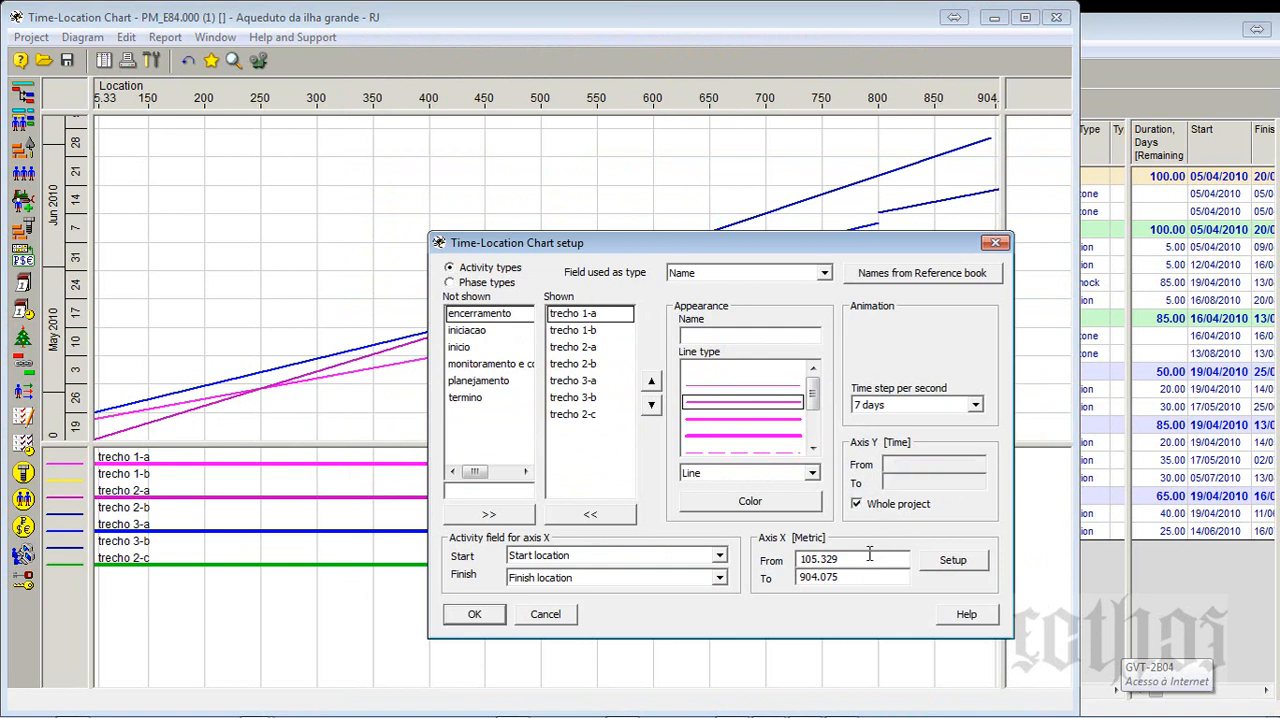
drag(868, 558, 727, 565)
text(0)
key(Tab)
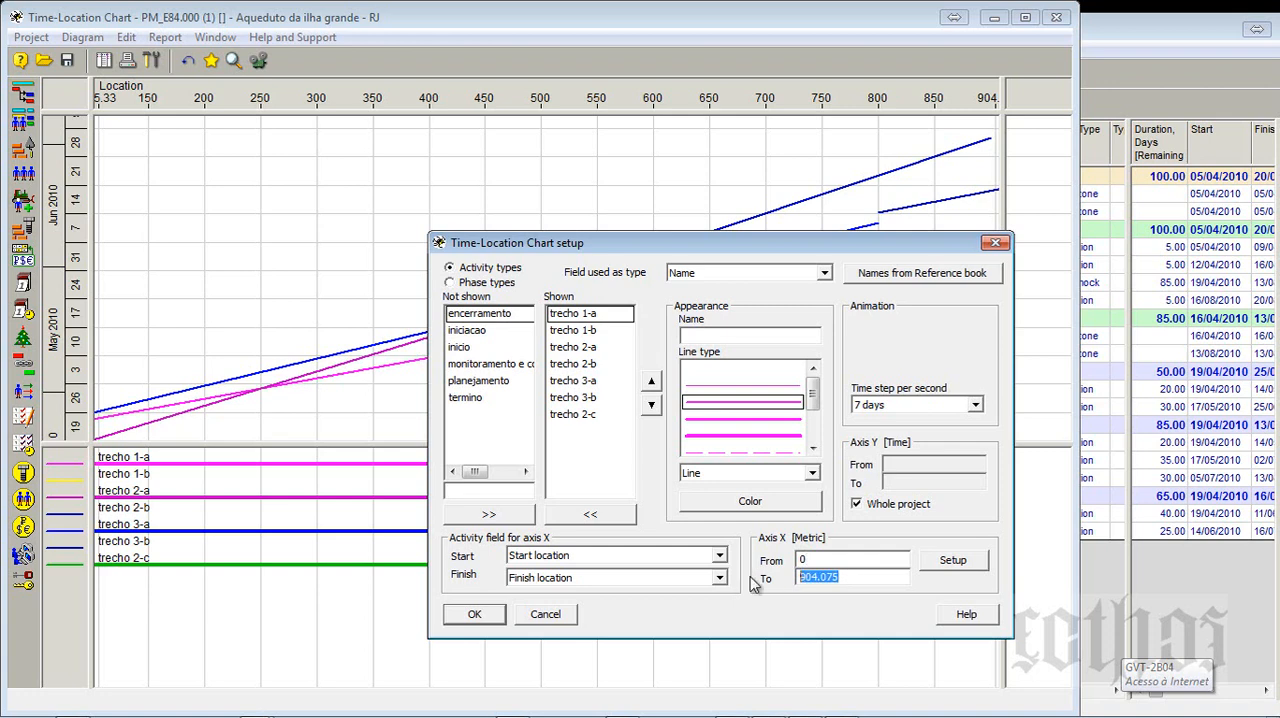
text(1200)
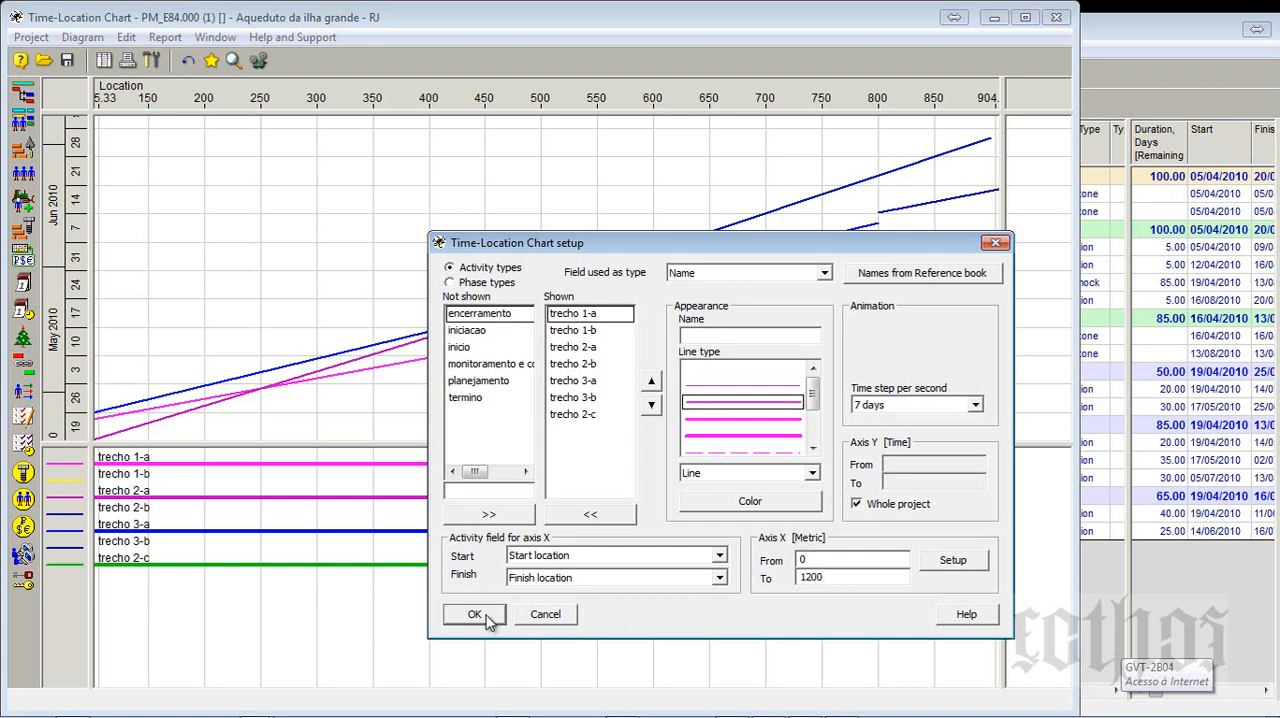
click(476, 614)
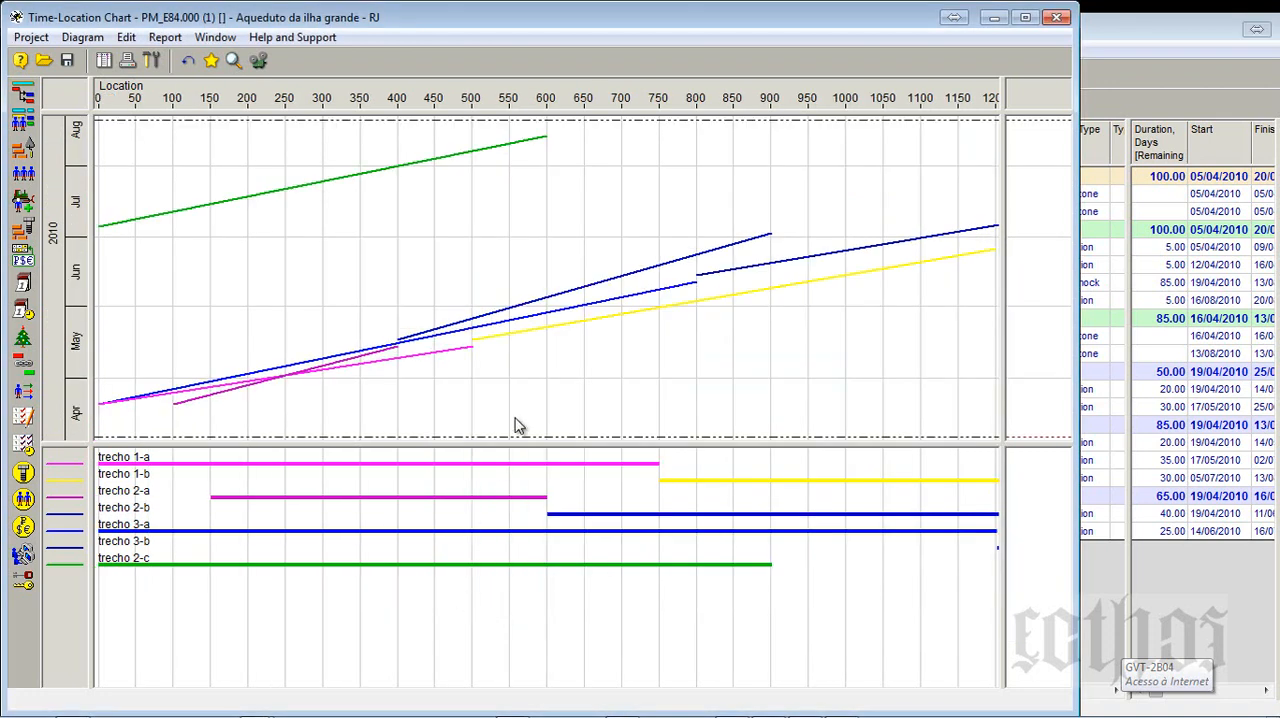
- In the Time-Location Chart setup, change trecho 1-b's line color to magenta to match trecho 1-a
click(151, 60)
click(583, 316)
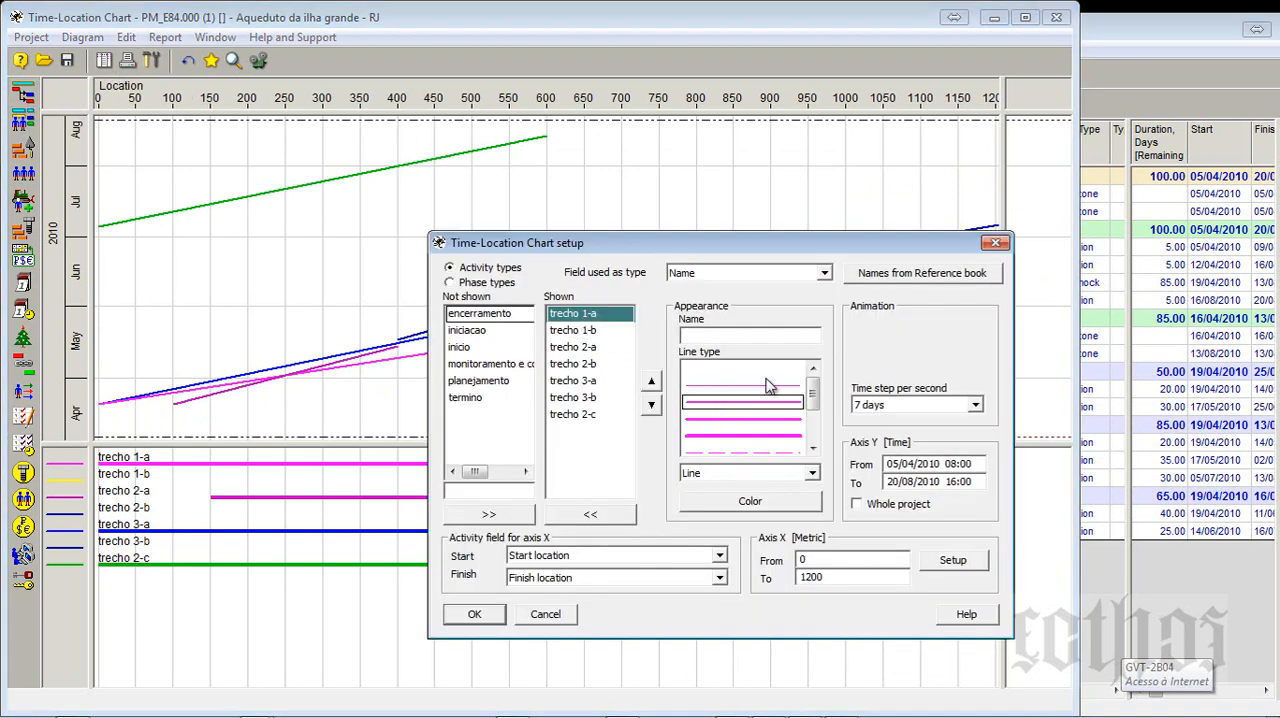
click(572, 332)
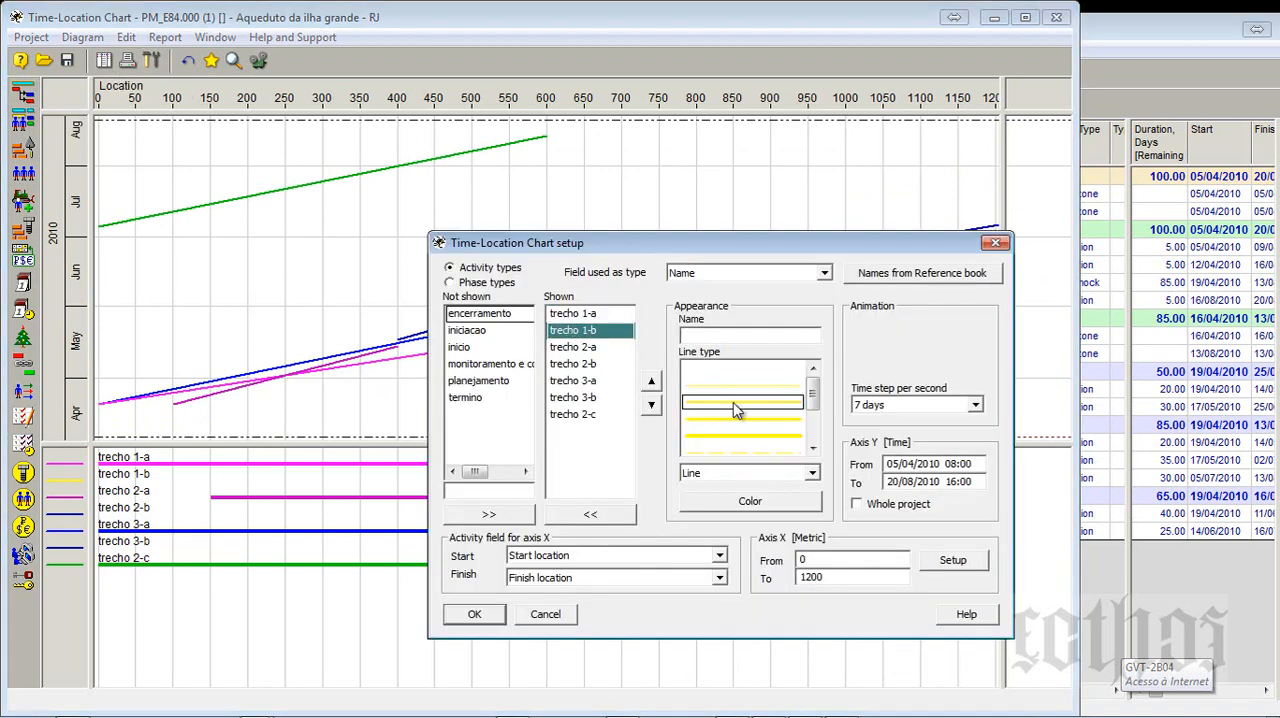
click(770, 503)
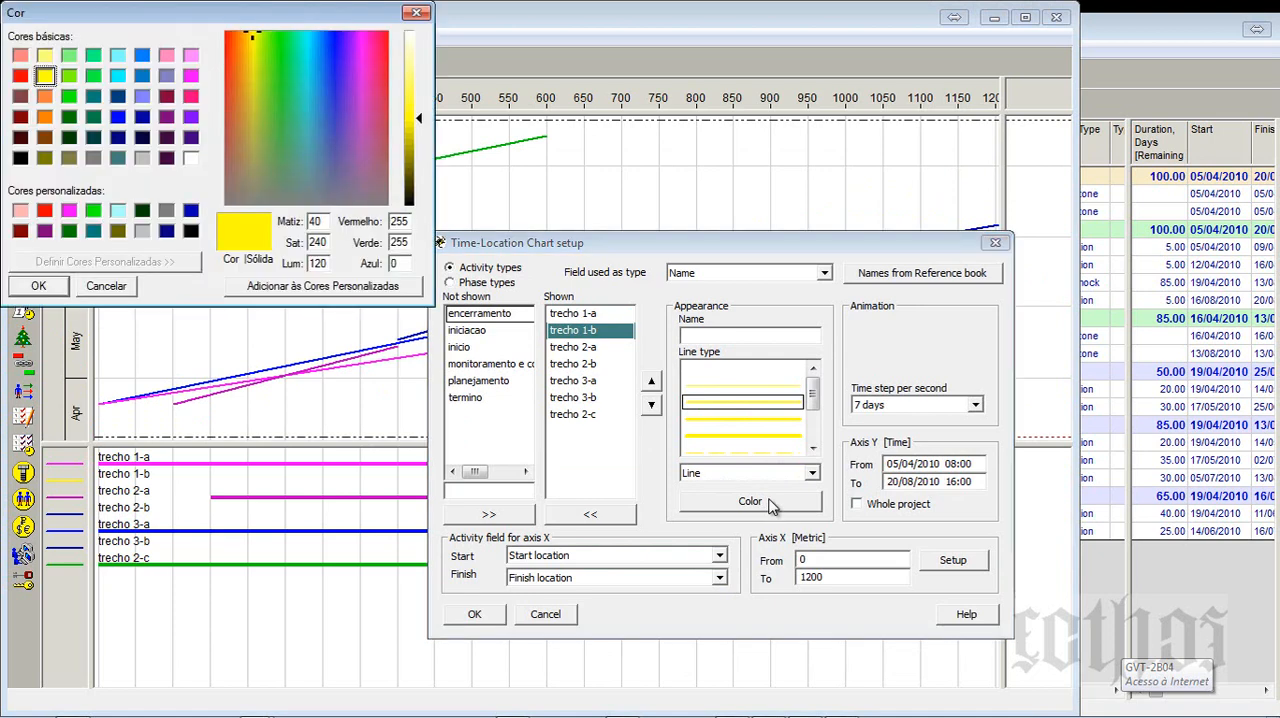
click(190, 97)
click(38, 285)
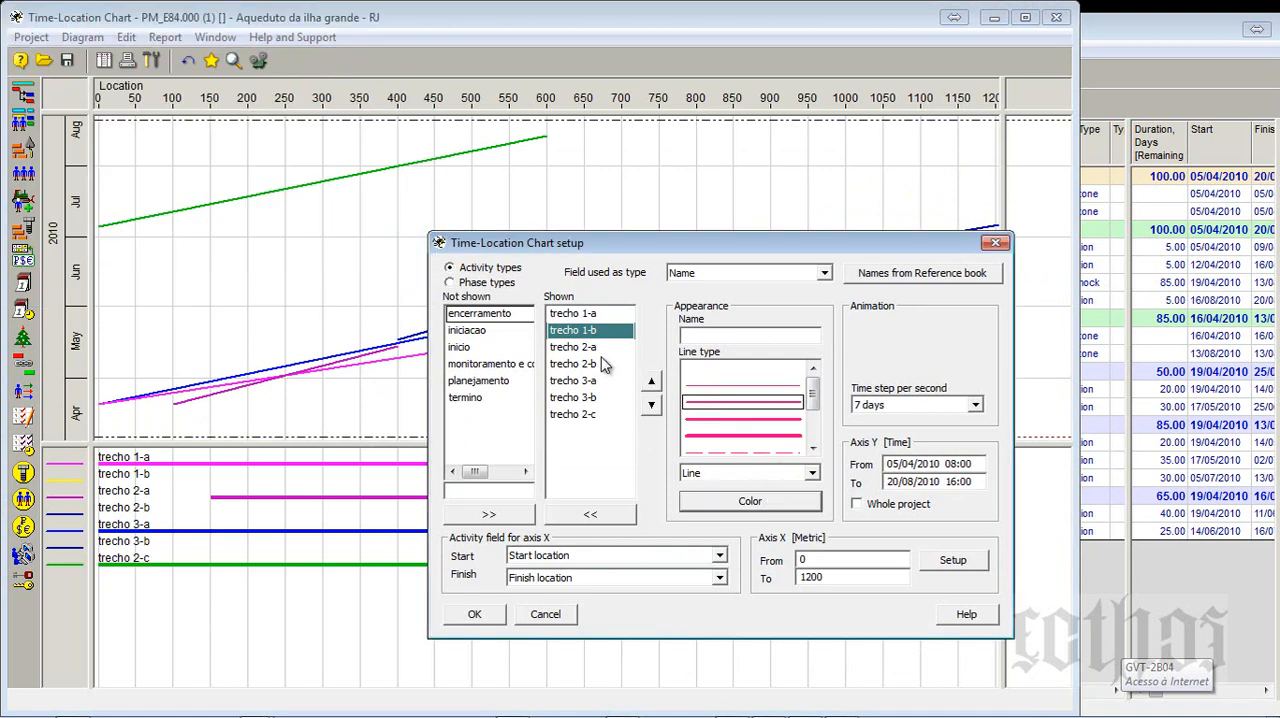
click(592, 316)
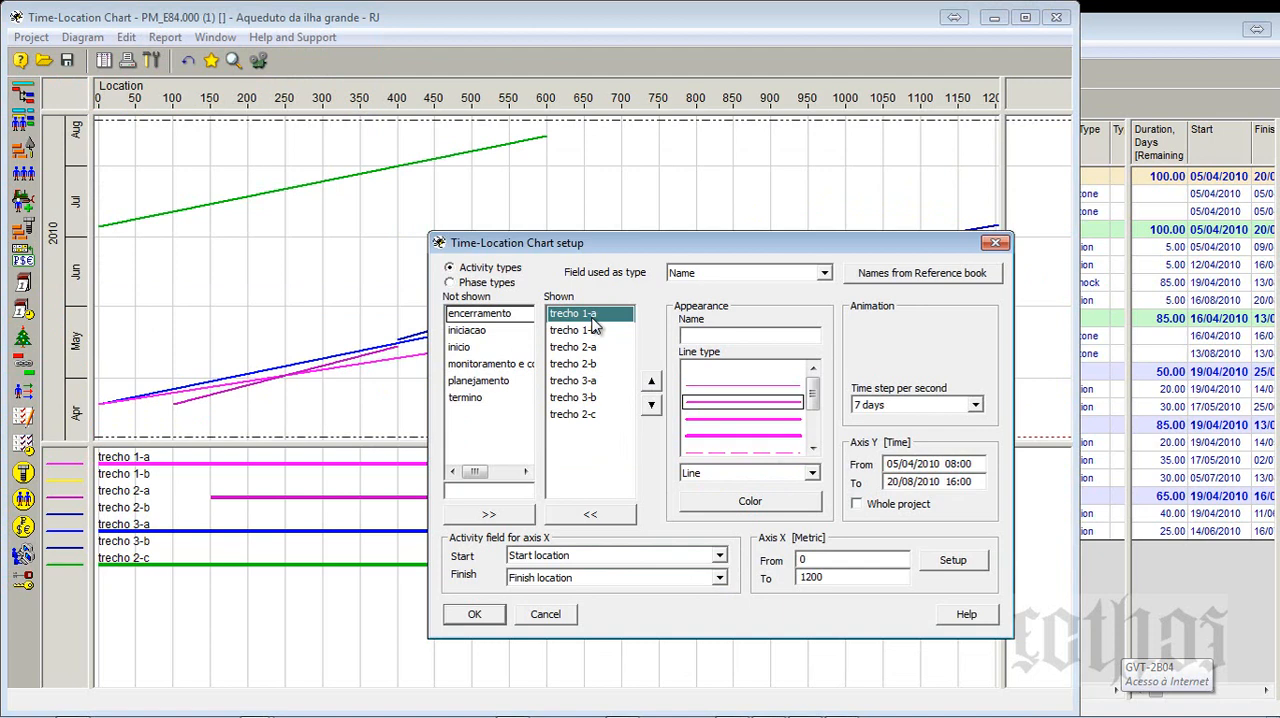
click(597, 331)
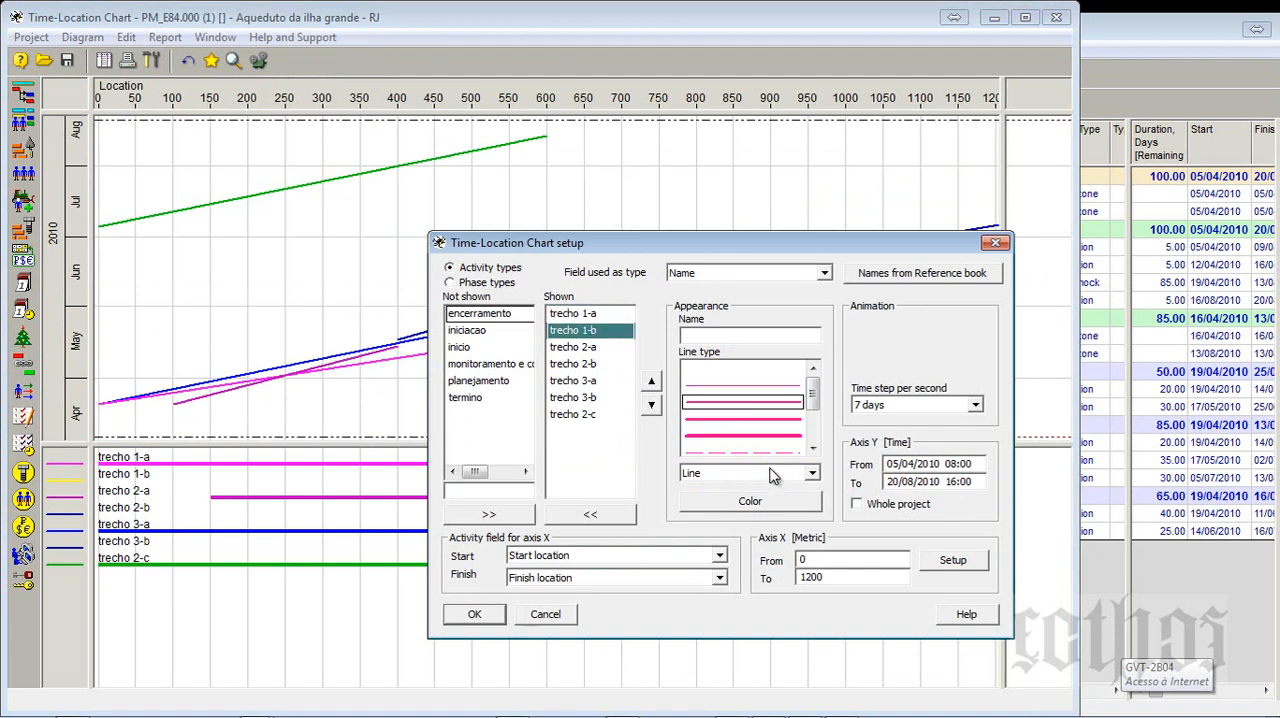
click(765, 511)
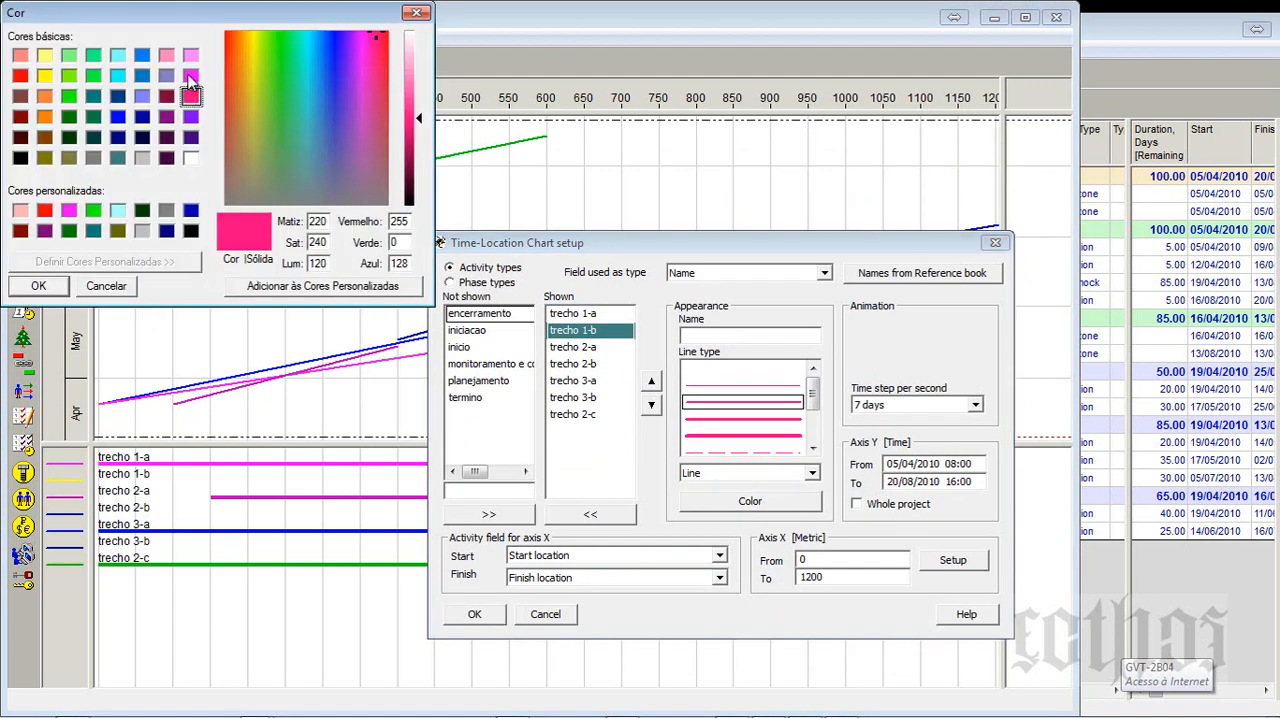
click(58, 291)
- Change the line colors of trecho 2-a and trecho 2-b to bright green
click(585, 348)
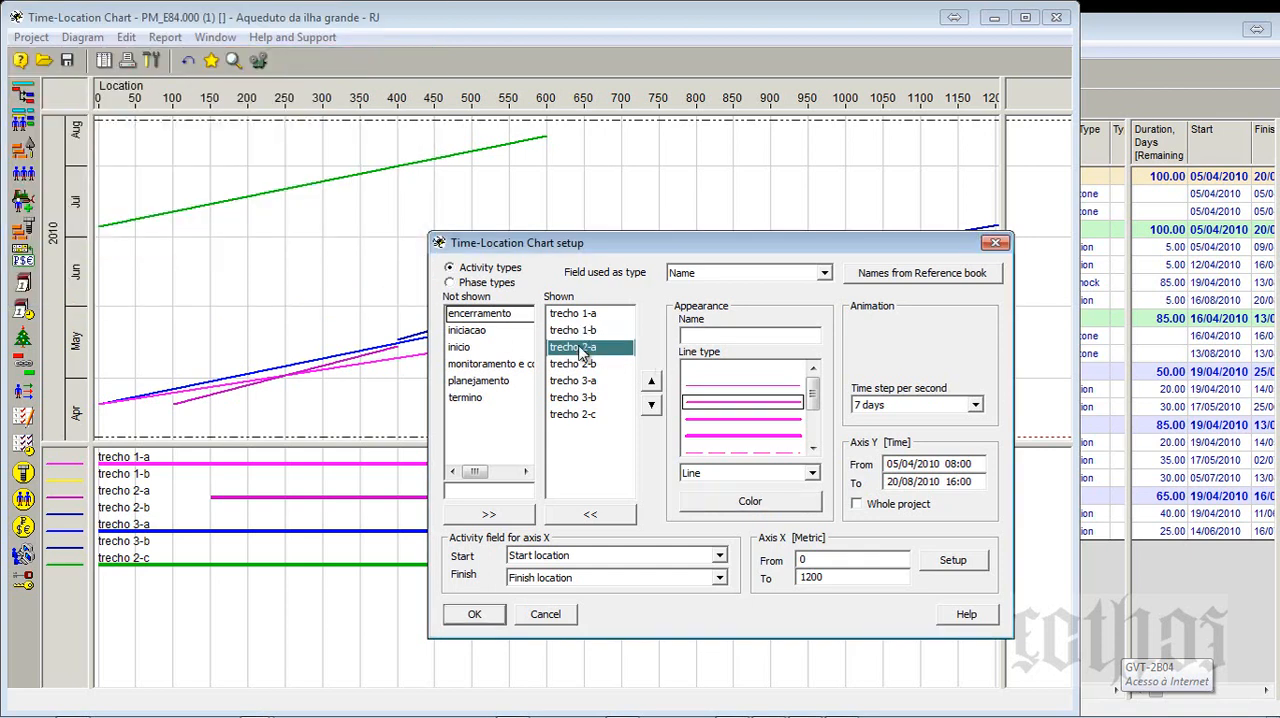
click(755, 503)
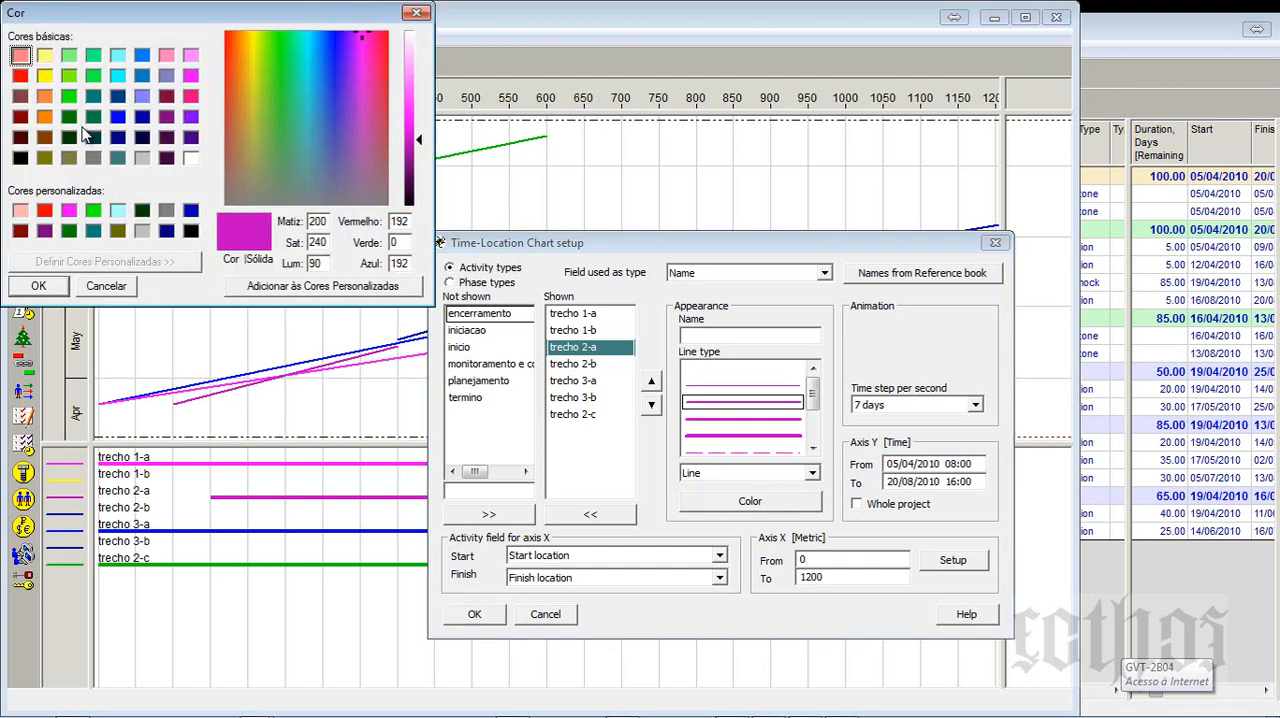
click(69, 96)
click(42, 287)
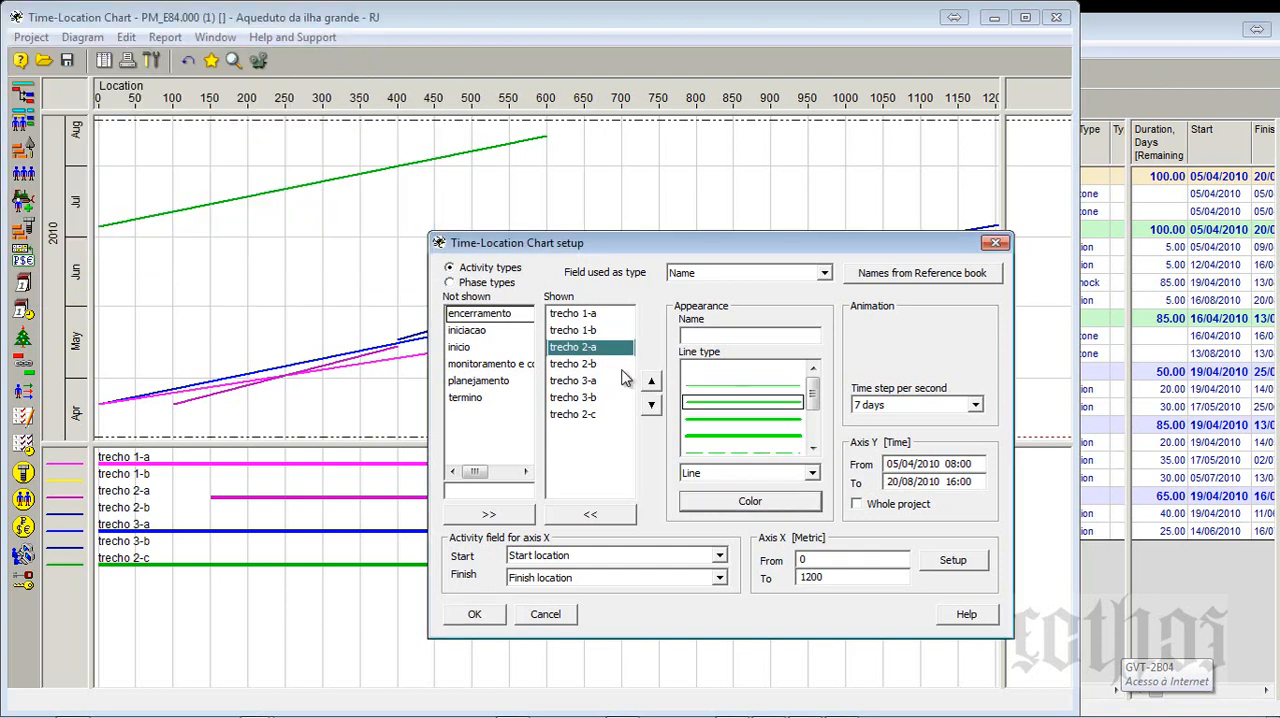
click(622, 366)
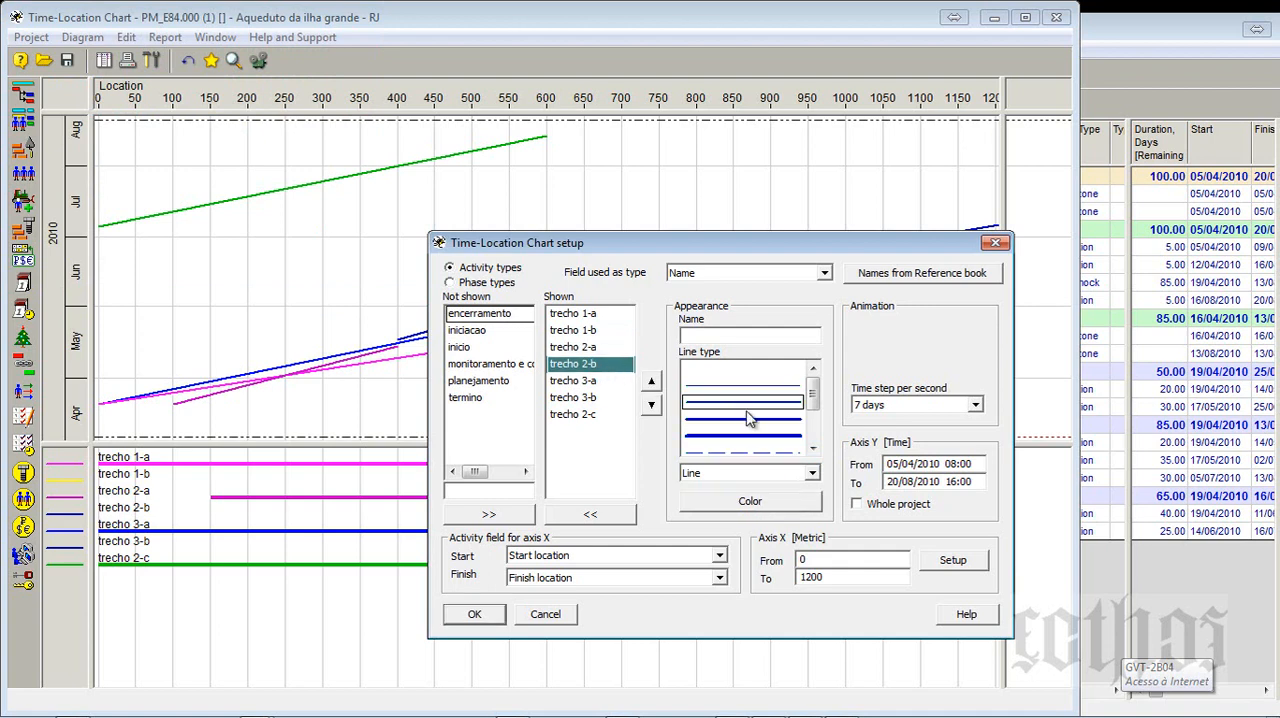
click(750, 501)
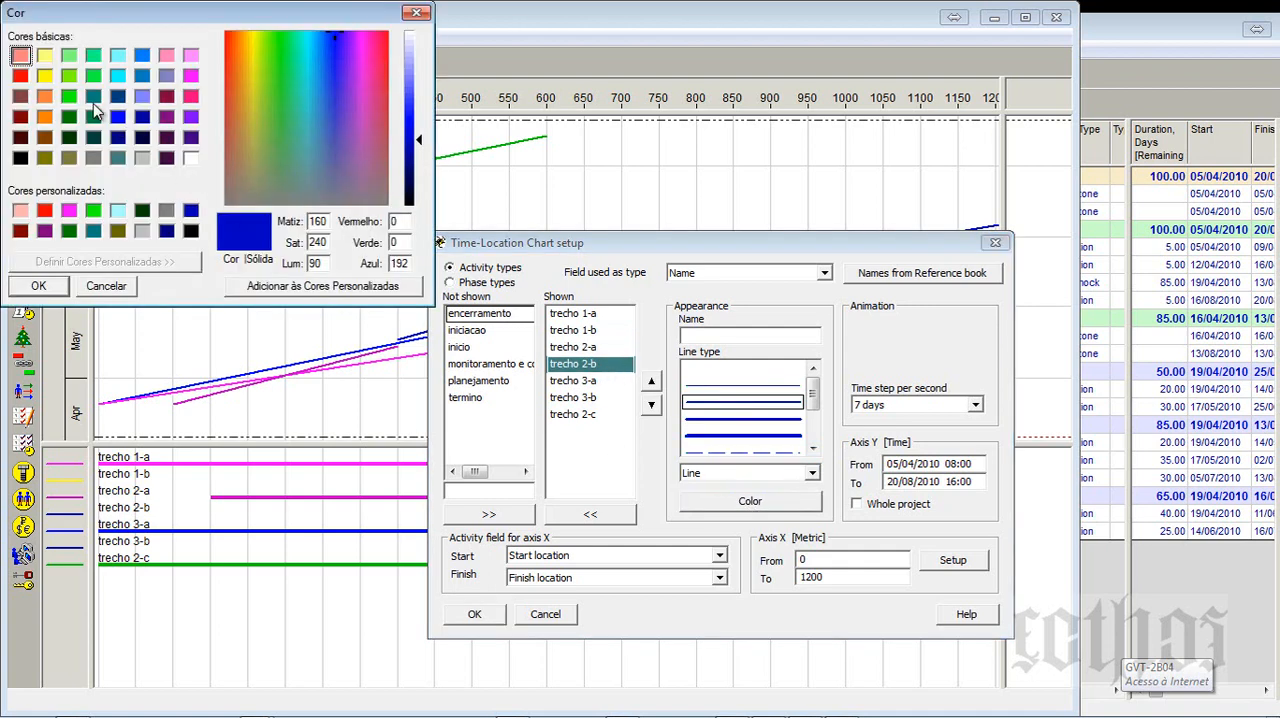
click(69, 96)
click(56, 288)
- Move trecho 2-c above trecho 3-a in the order of shown activity types
click(591, 389)
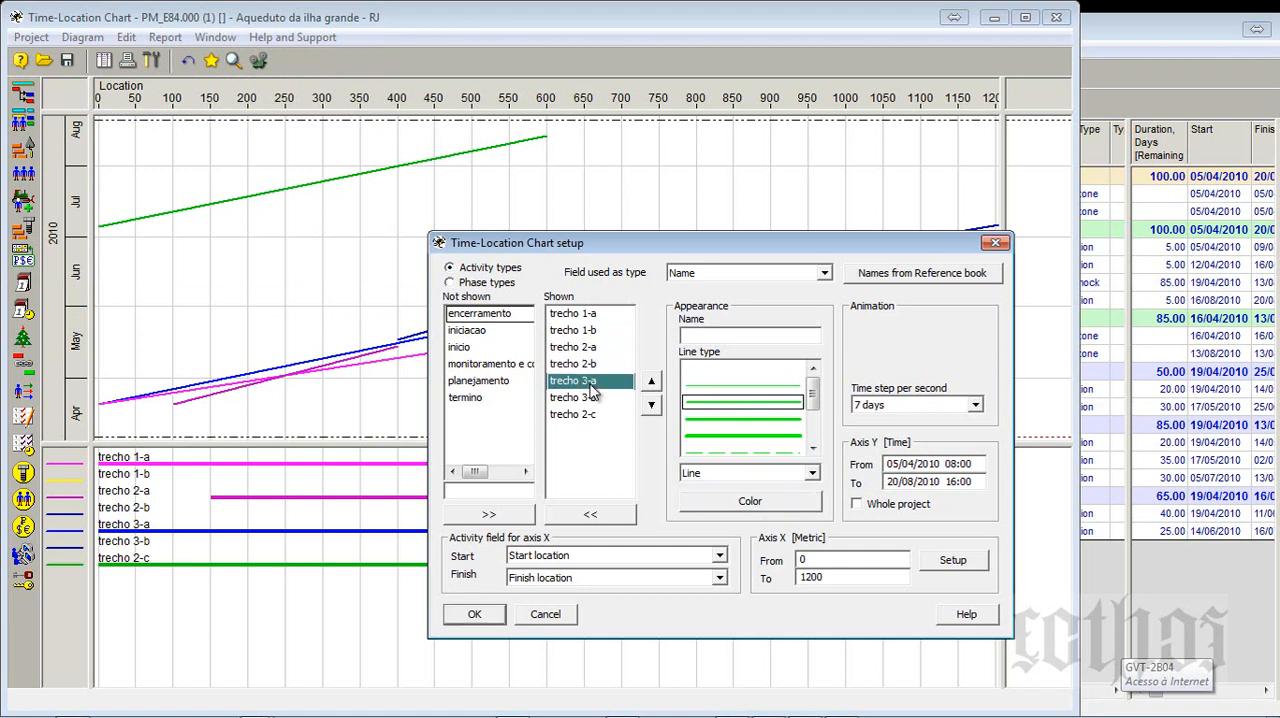
click(598, 414)
click(651, 382)
click(652, 384)
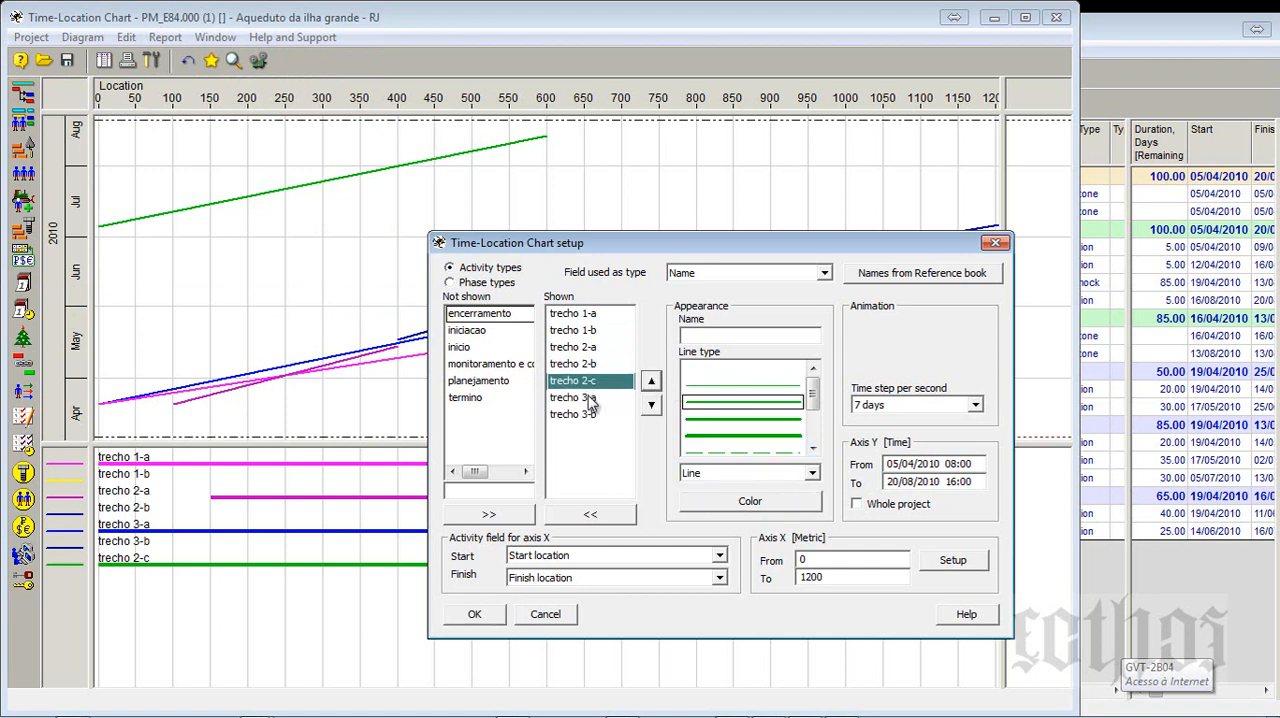
- Change trecho 2-c's line color to the same bright green as trecho 2-a and trecho 2-b
click(590, 350)
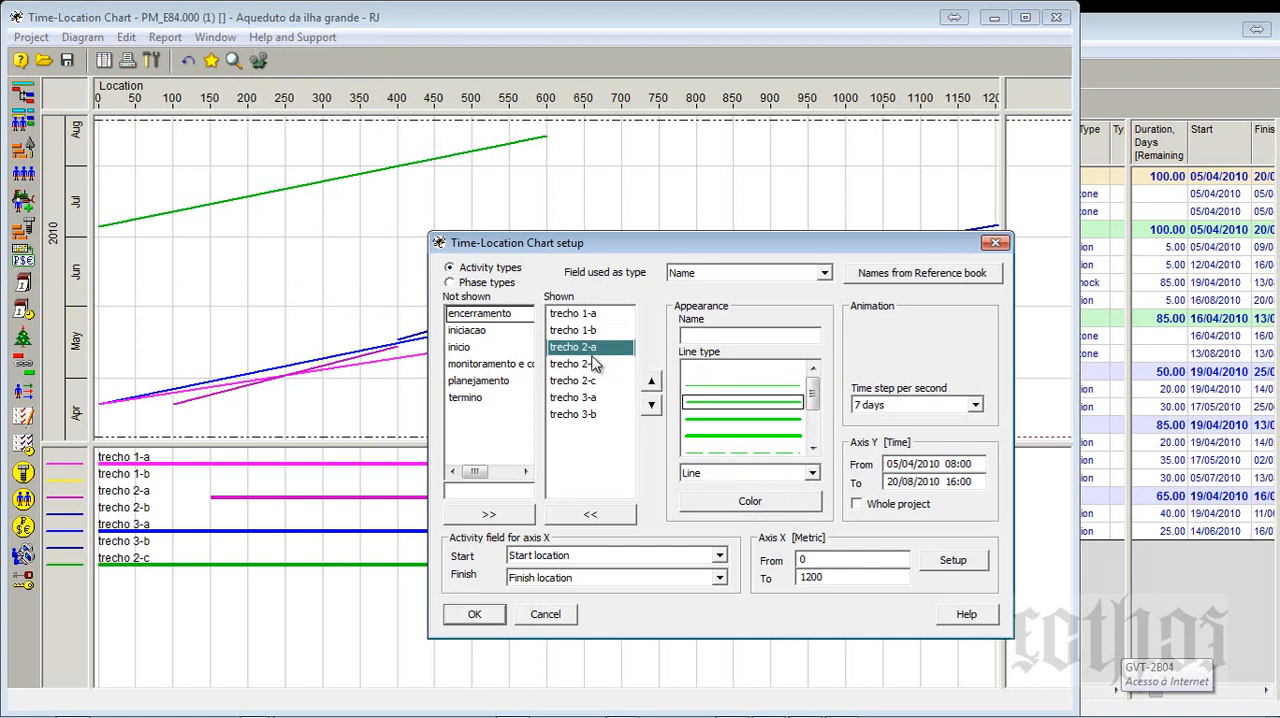
click(592, 366)
click(596, 379)
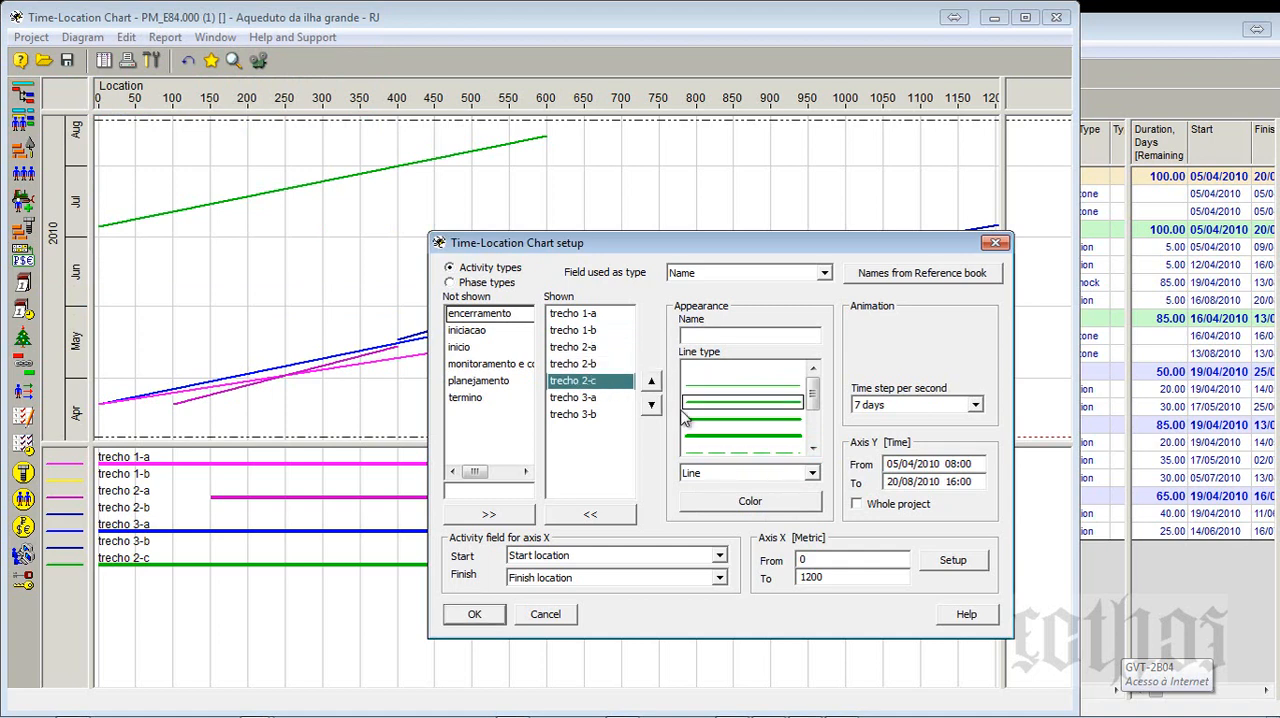
click(770, 503)
click(66, 96)
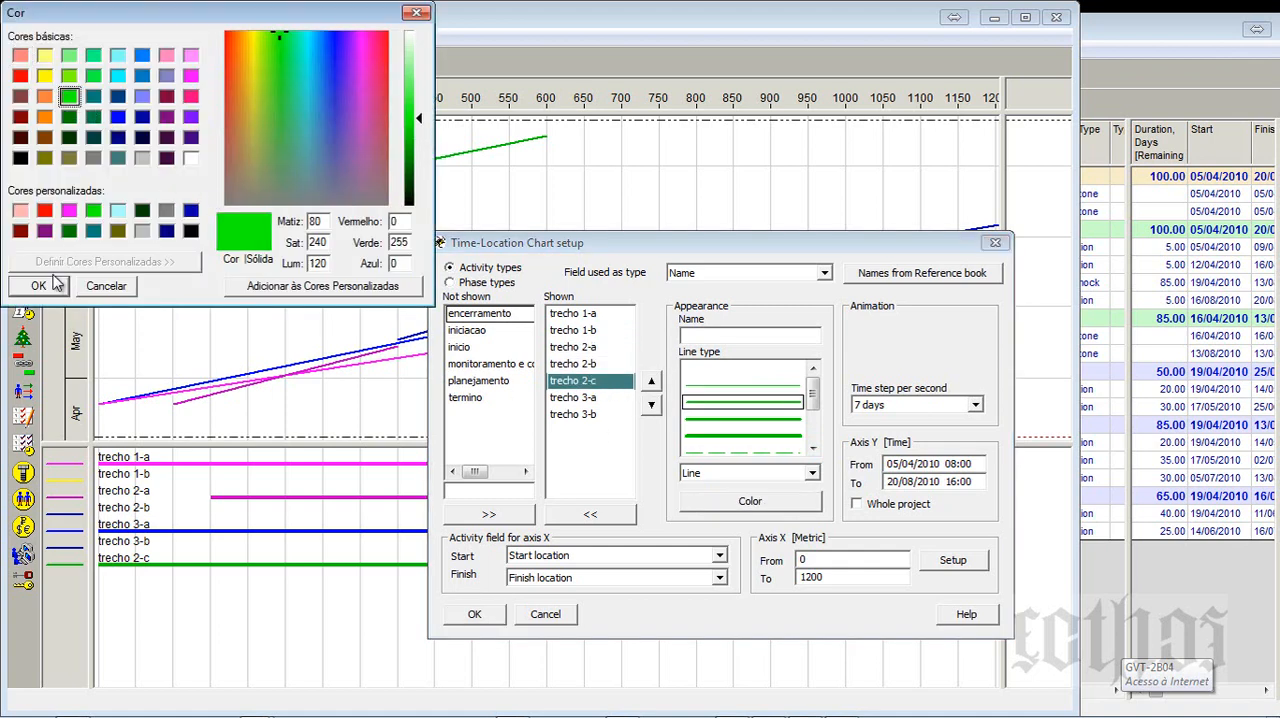
click(38, 285)
- Change trecho 3-b's line color to bright blue to match trecho 3-a, and apply the chart setup
click(580, 400)
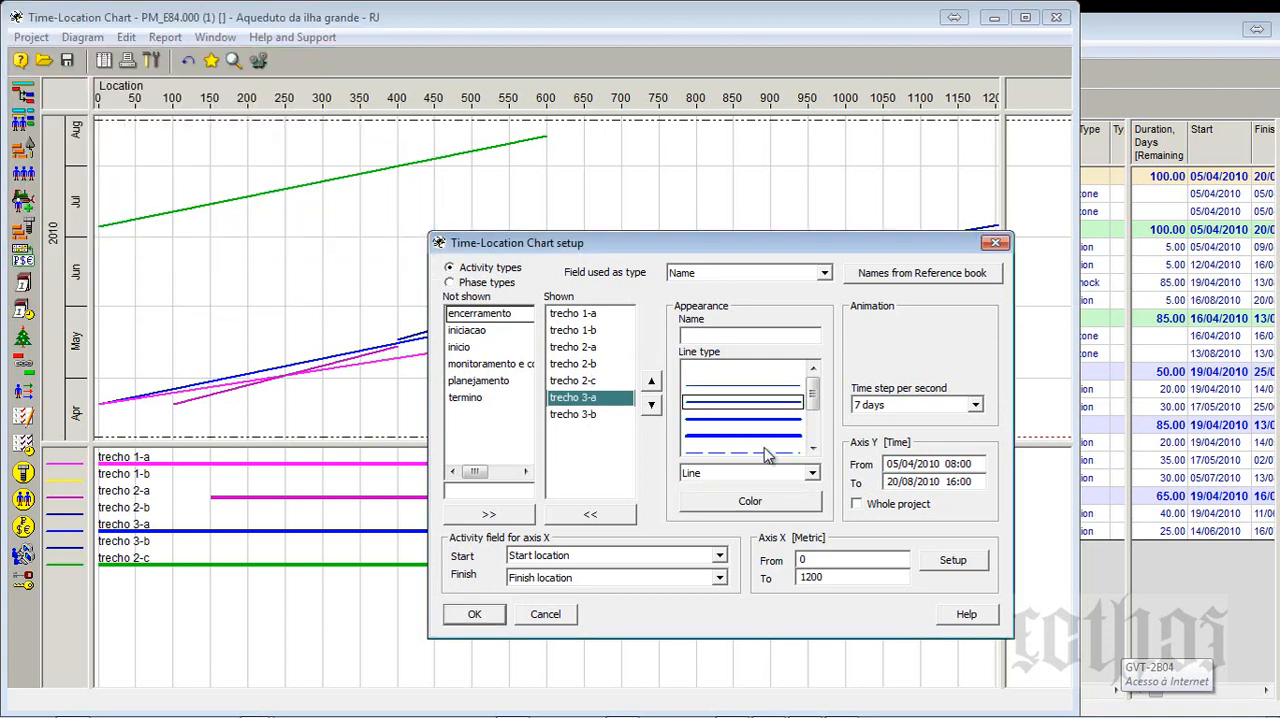
click(598, 416)
click(738, 503)
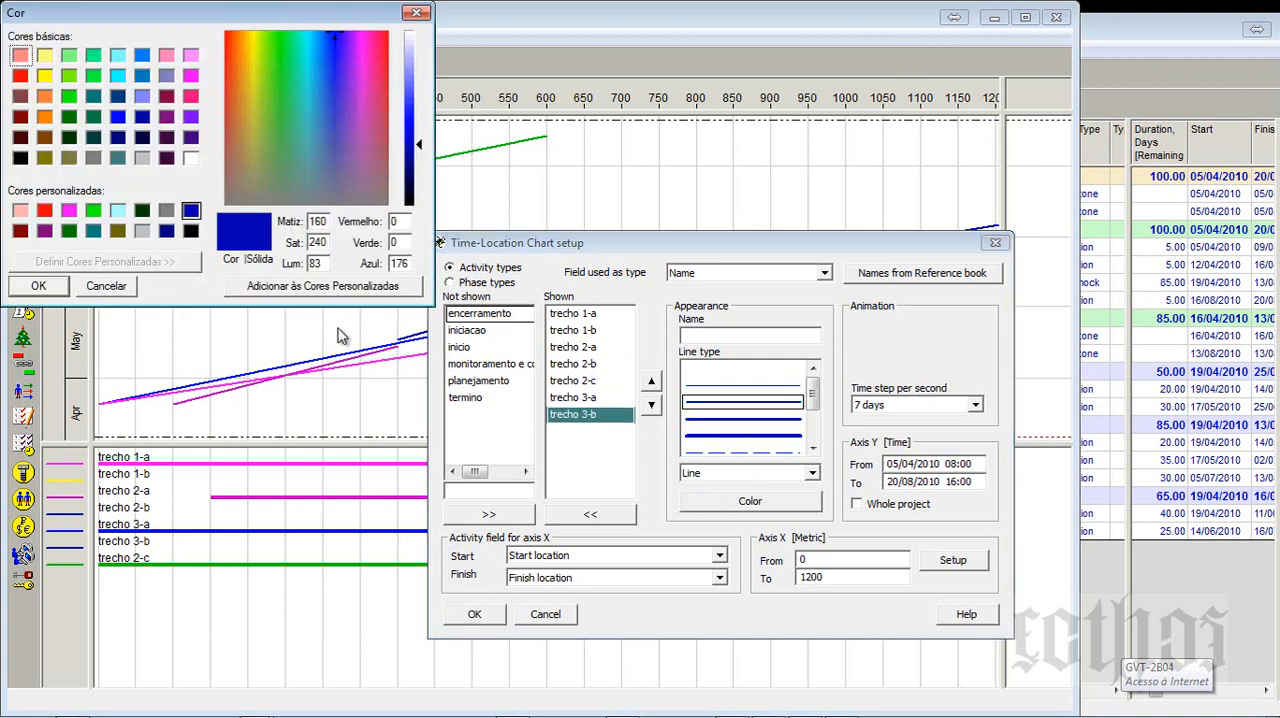
click(38, 285)
click(476, 614)
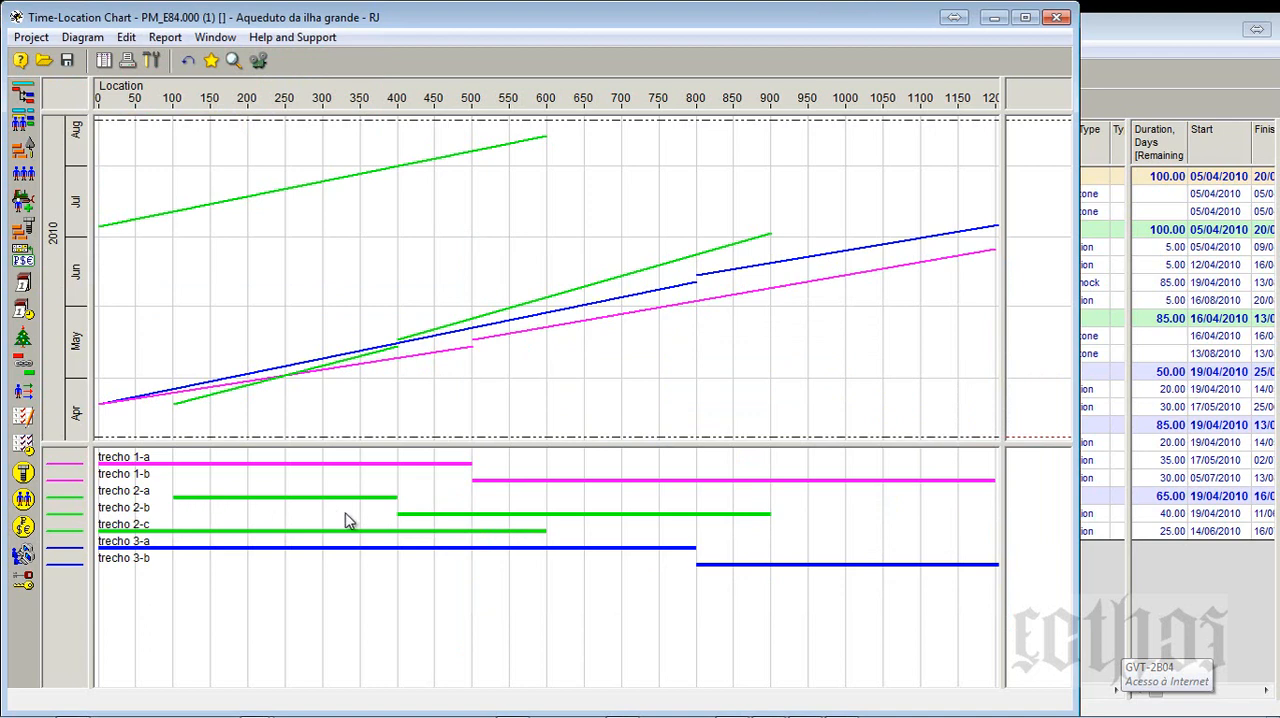
- In the Activity Gantt, move the Ponto de partida column ahead of the Ponto de chegada column
click(1221, 515)
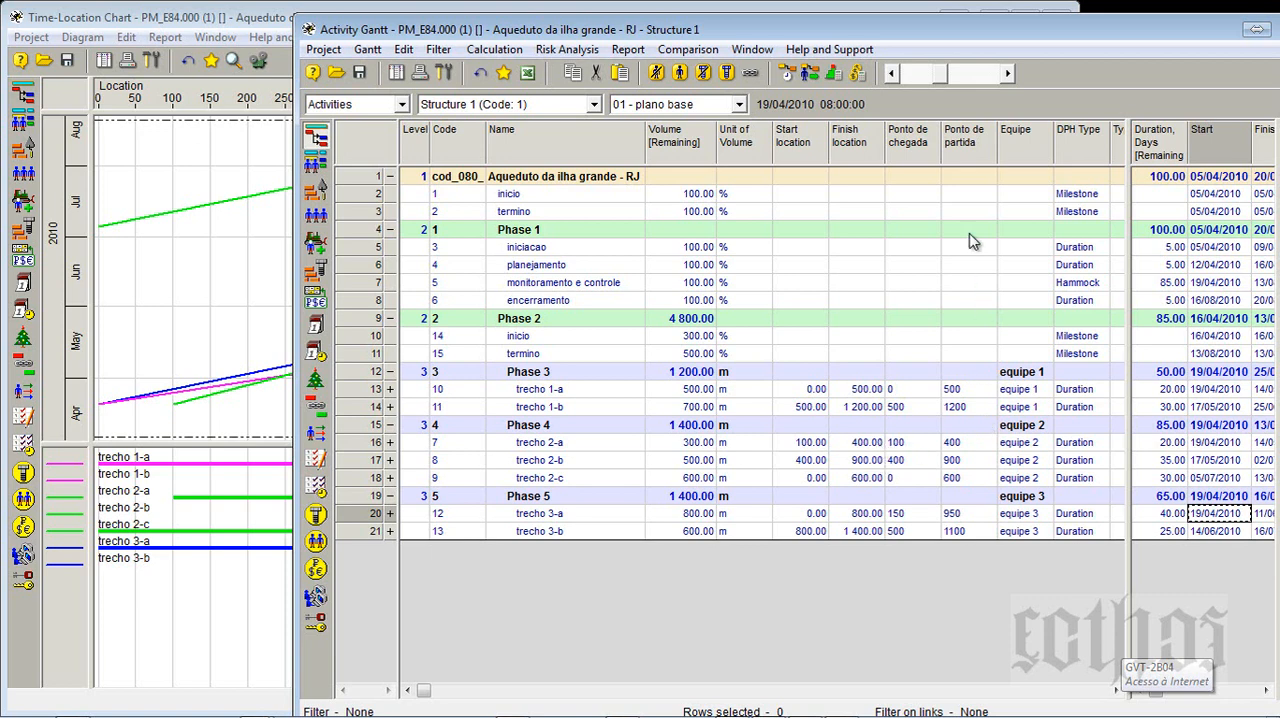
click(957, 143)
drag(957, 143, 908, 150)
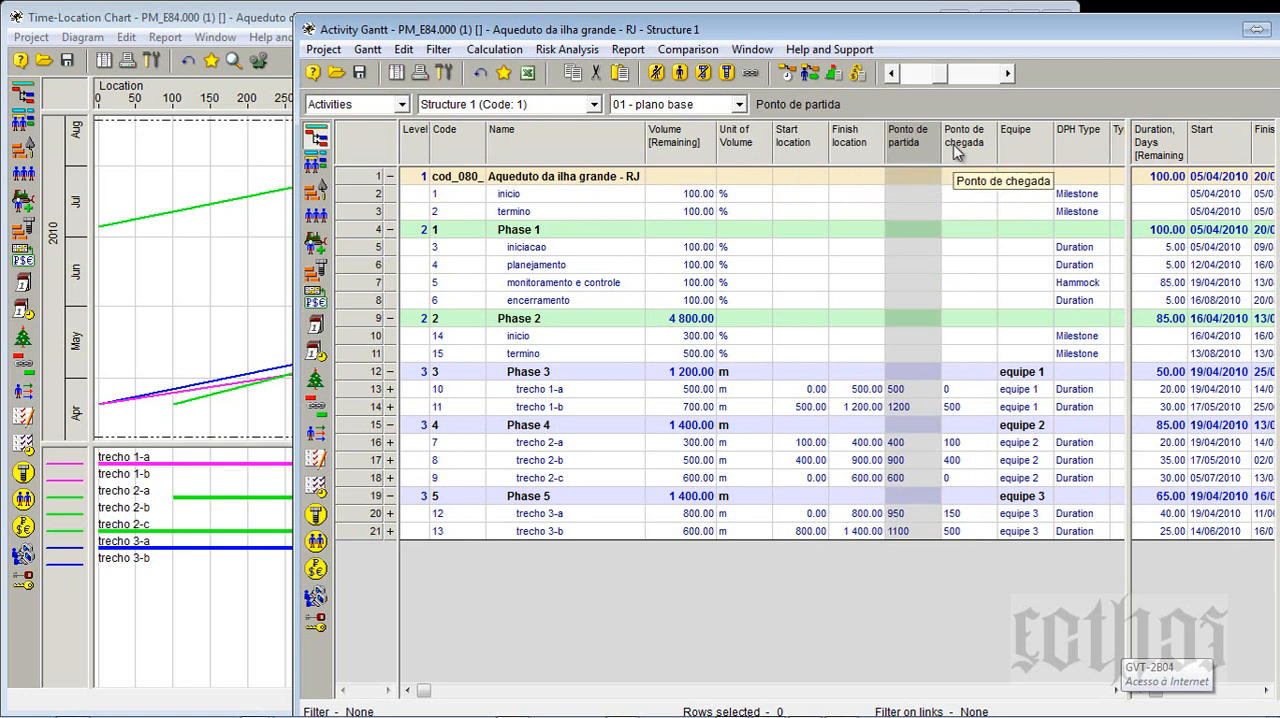
- Check the start and finish locations of trecho 1-a and trecho 1-b in the Activity Gantt
click(808, 393)
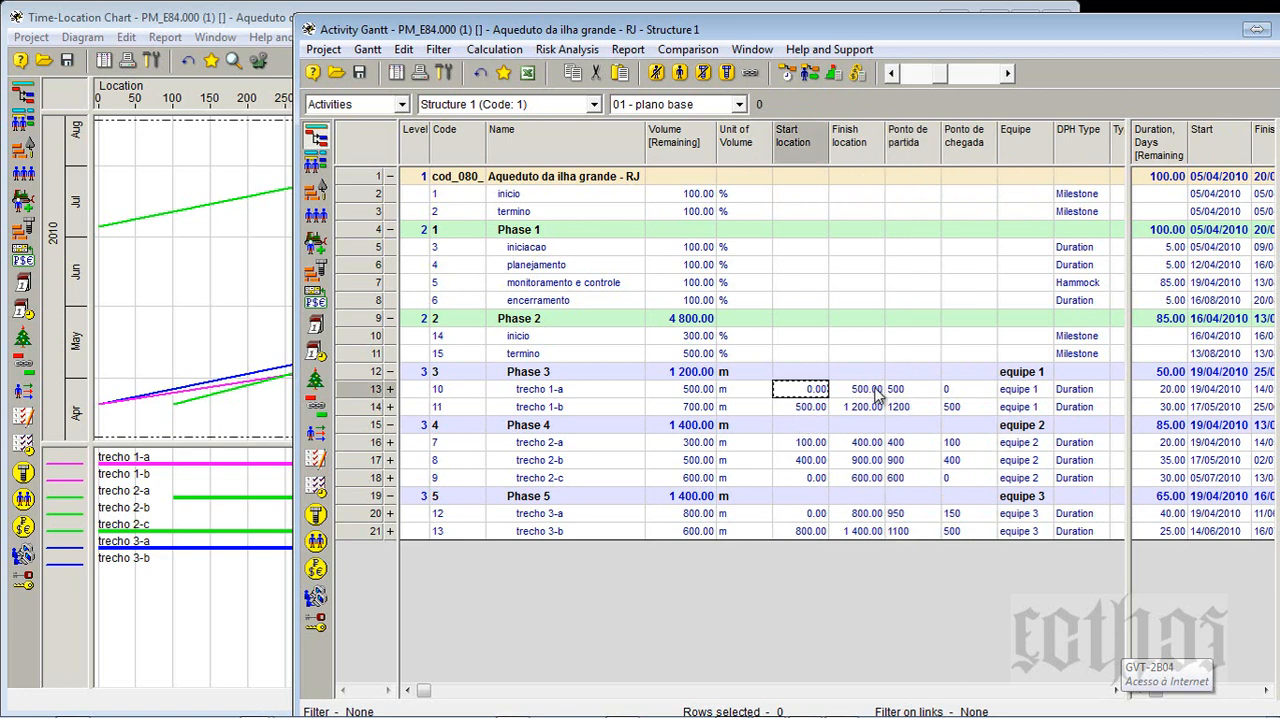
click(878, 392)
click(813, 409)
click(880, 410)
key(ctrl+c)
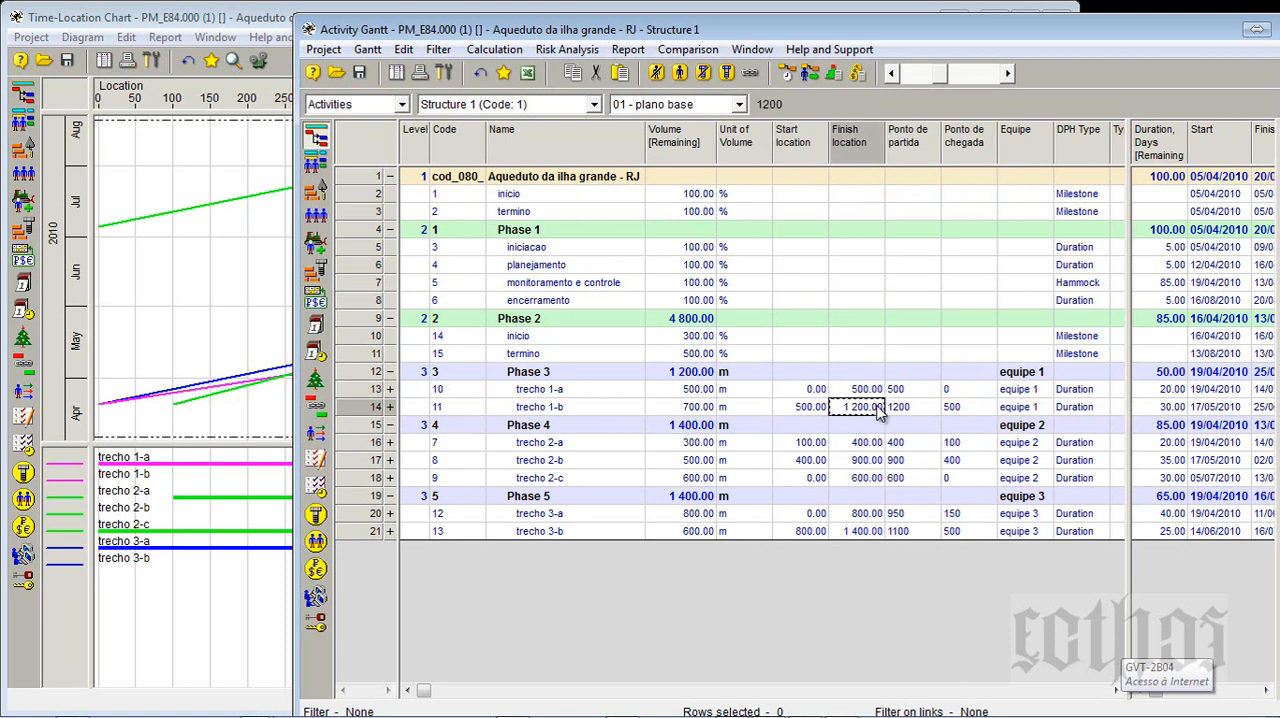
- Set trecho 2-a's start location to 0 and its finish location to 300
click(800, 442)
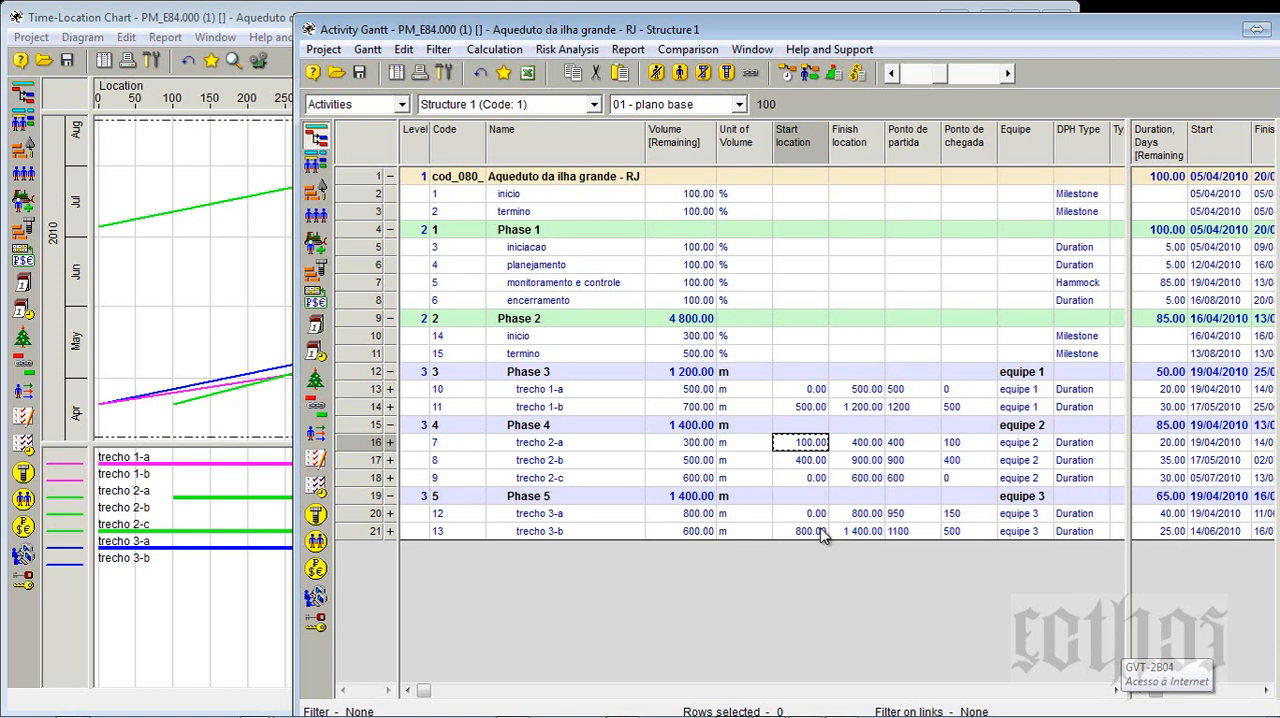
text(0)
click(860, 446)
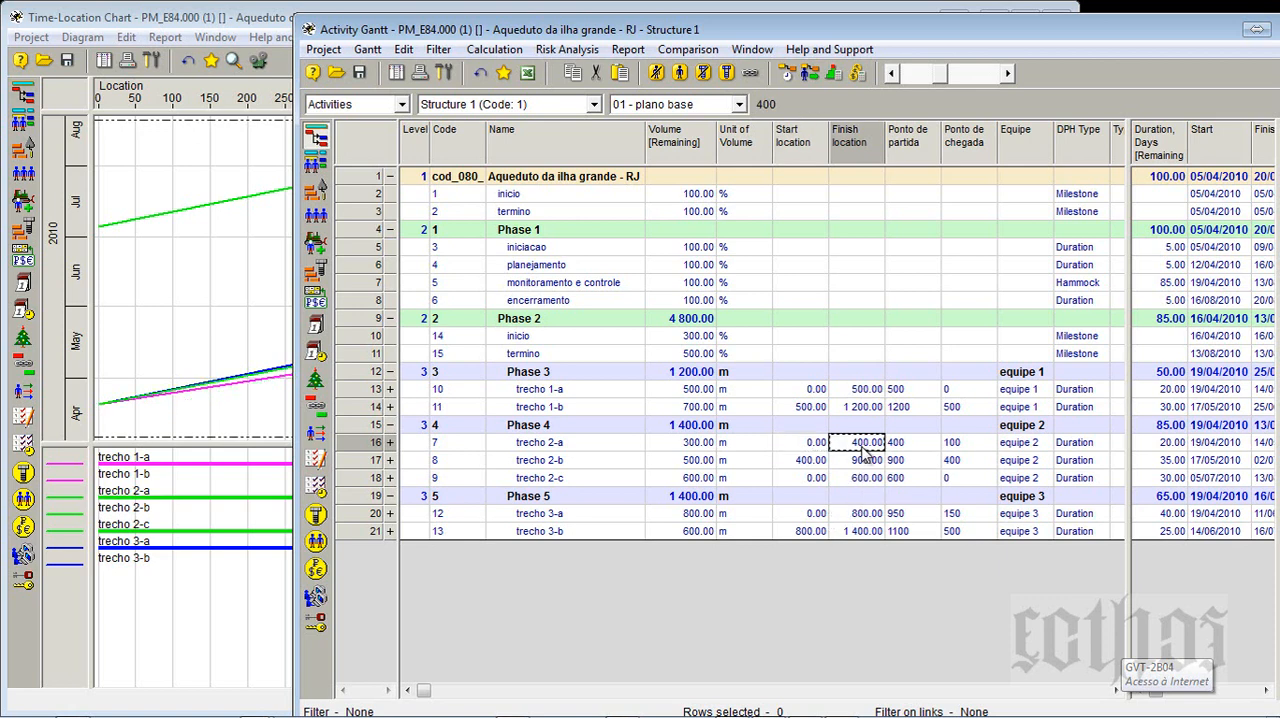
text(300)
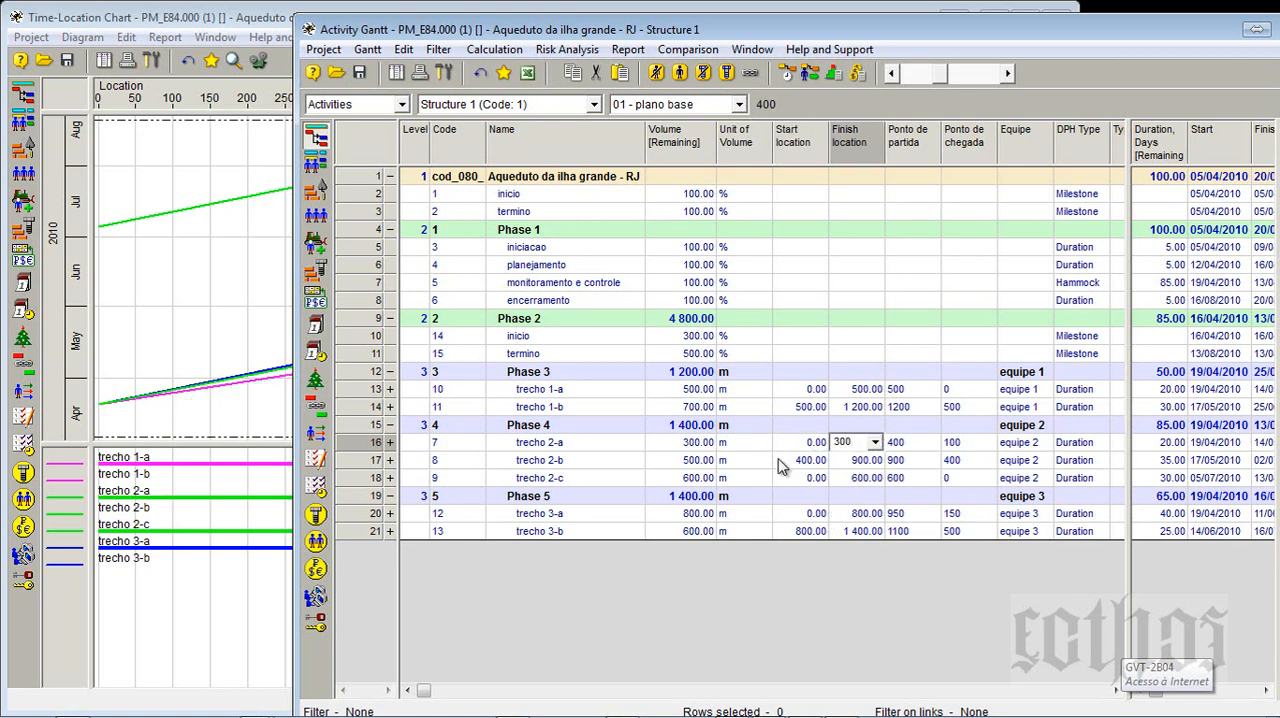
- Set trecho 2-b's start location to 300 and its finish location to 800, and bring the Time-Location Chart to the front
click(793, 464)
text(300)
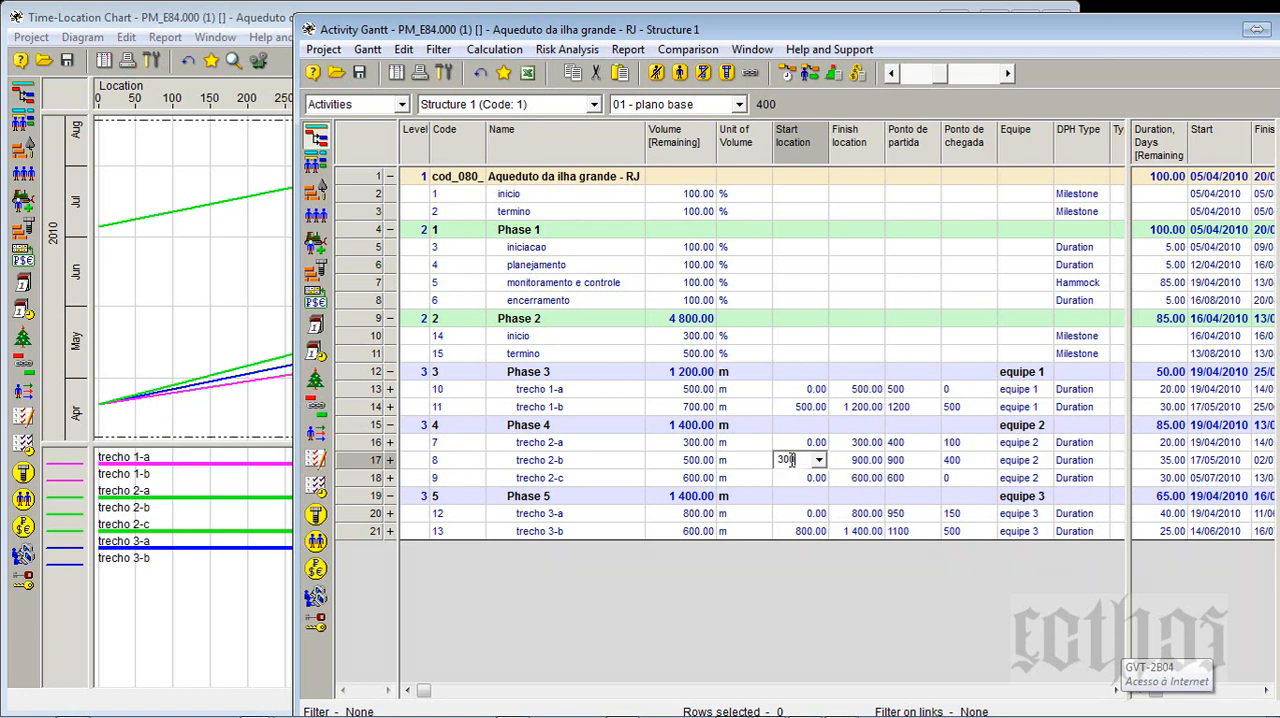
click(875, 462)
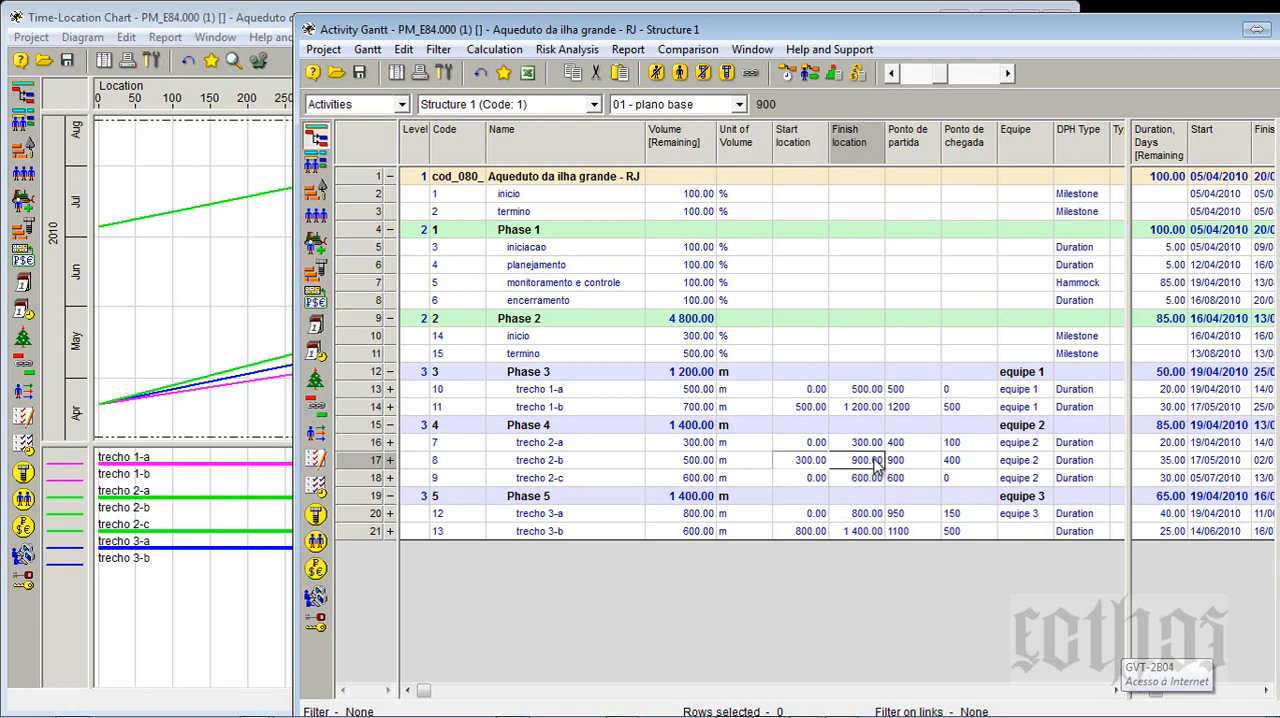
text(800)
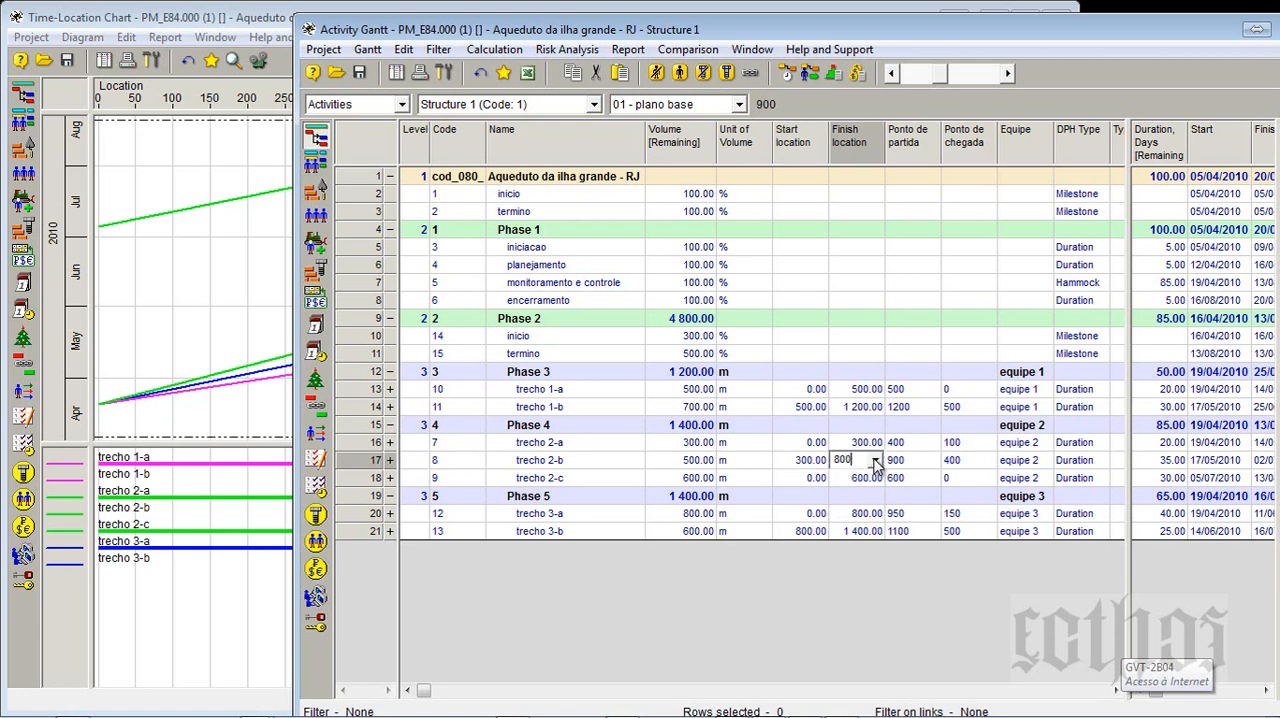
click(810, 479)
click(212, 354)
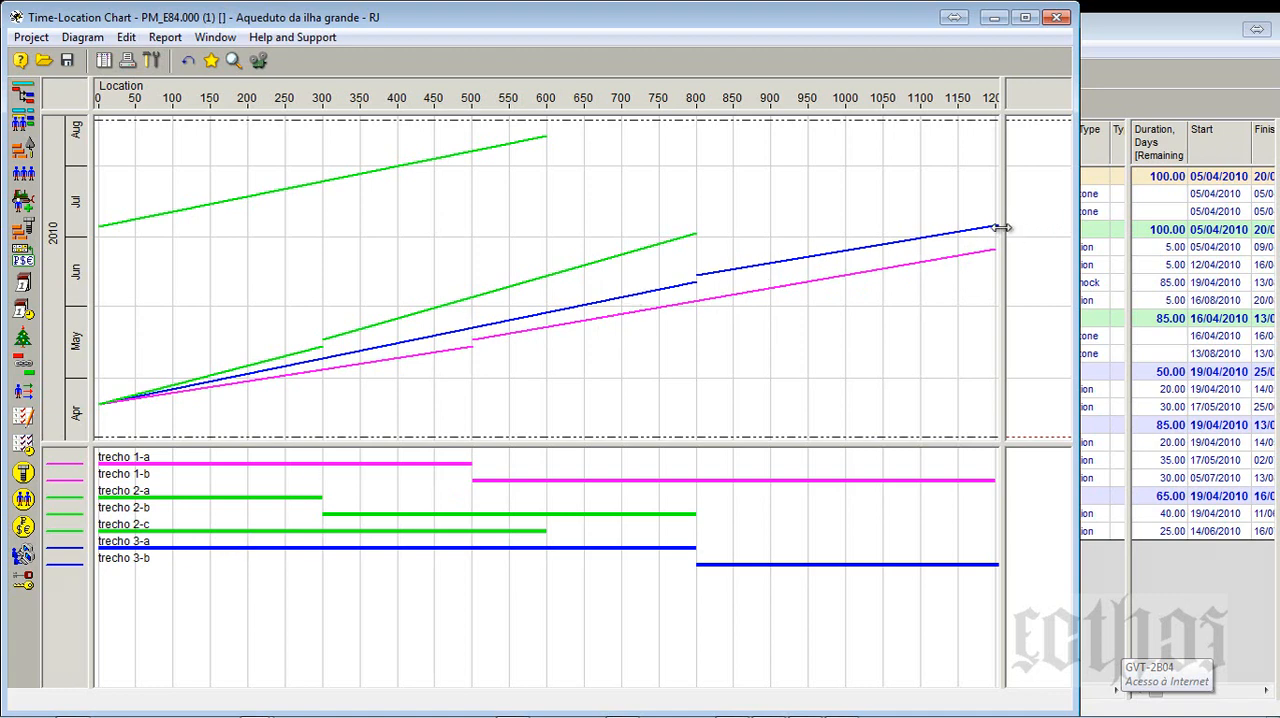
- Narrow the Time-Location Chart's plot area slightly and bring the Activity Gantt to the front
drag(1000, 226, 966, 228)
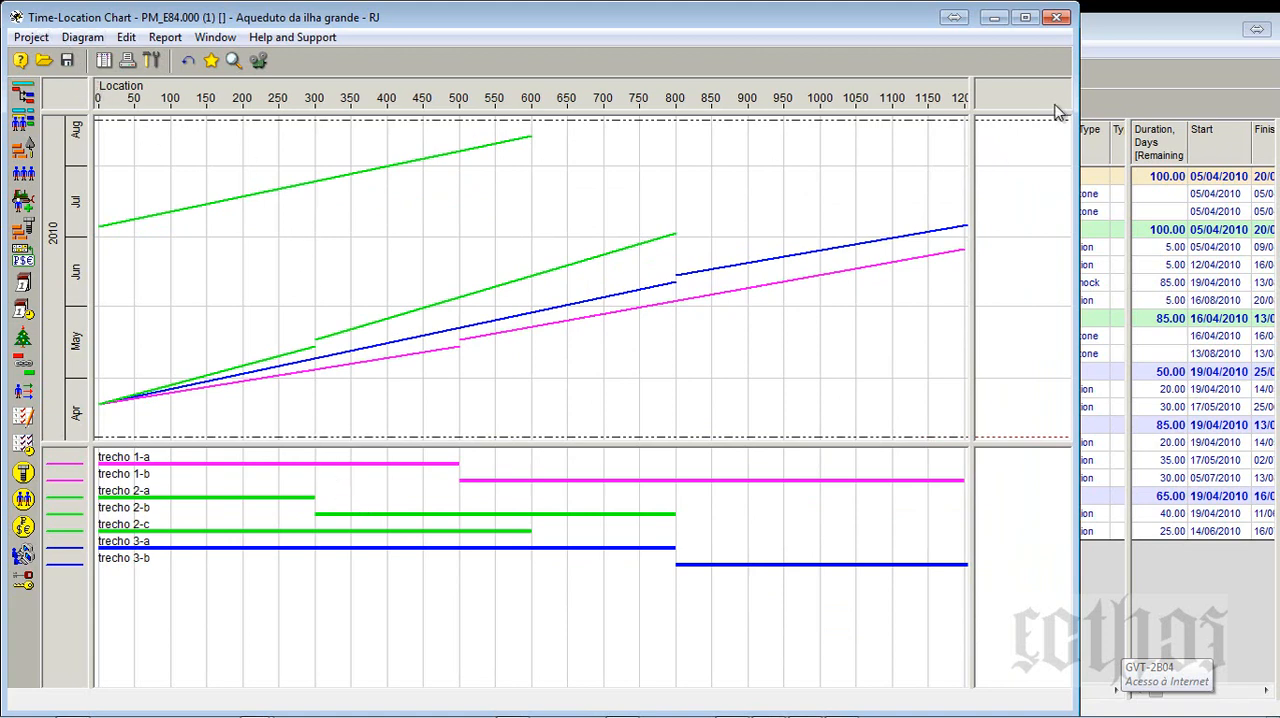
click(1110, 33)
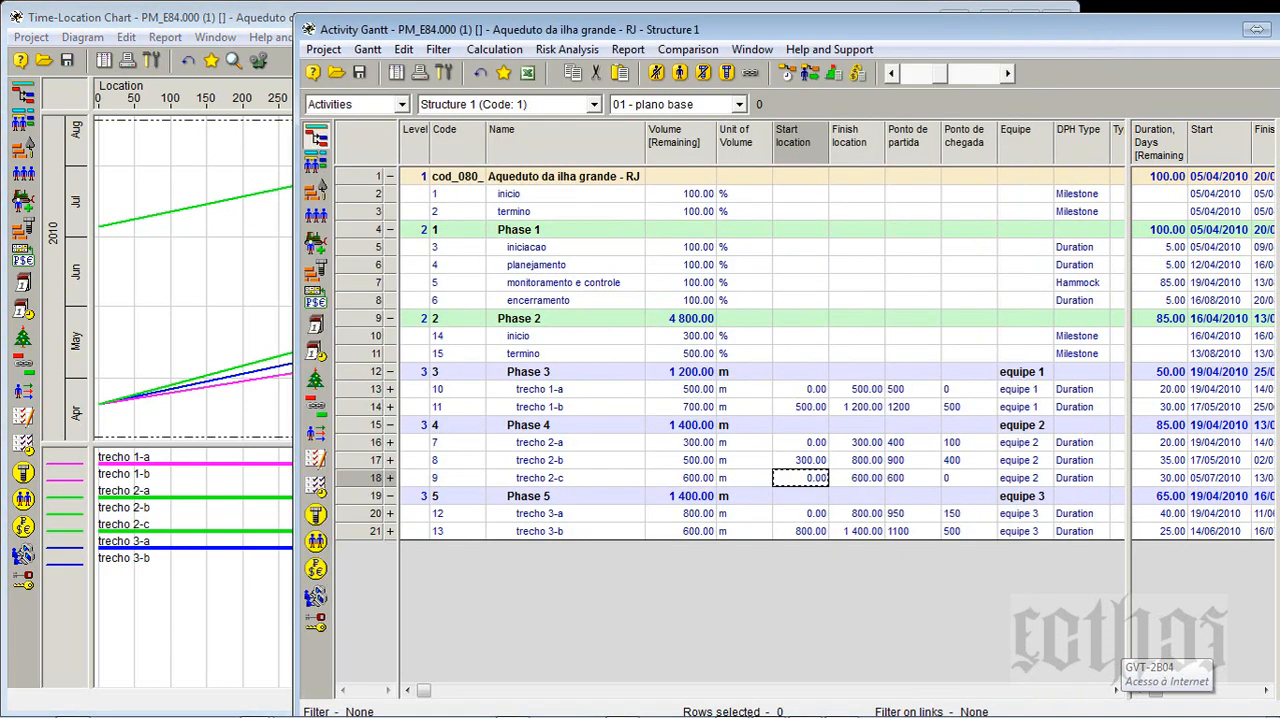
- Open Paint with a blank canvas and arrange its window over the Activity Gantt
click(22, 703)
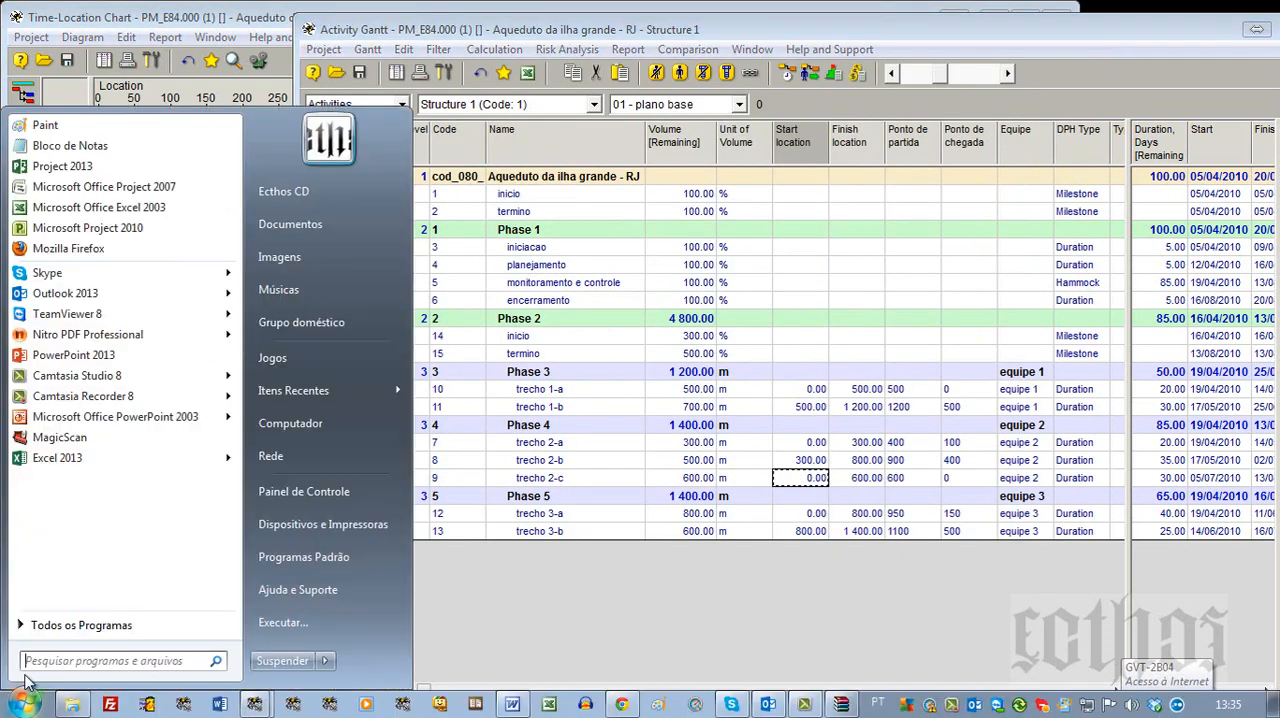
click(70, 125)
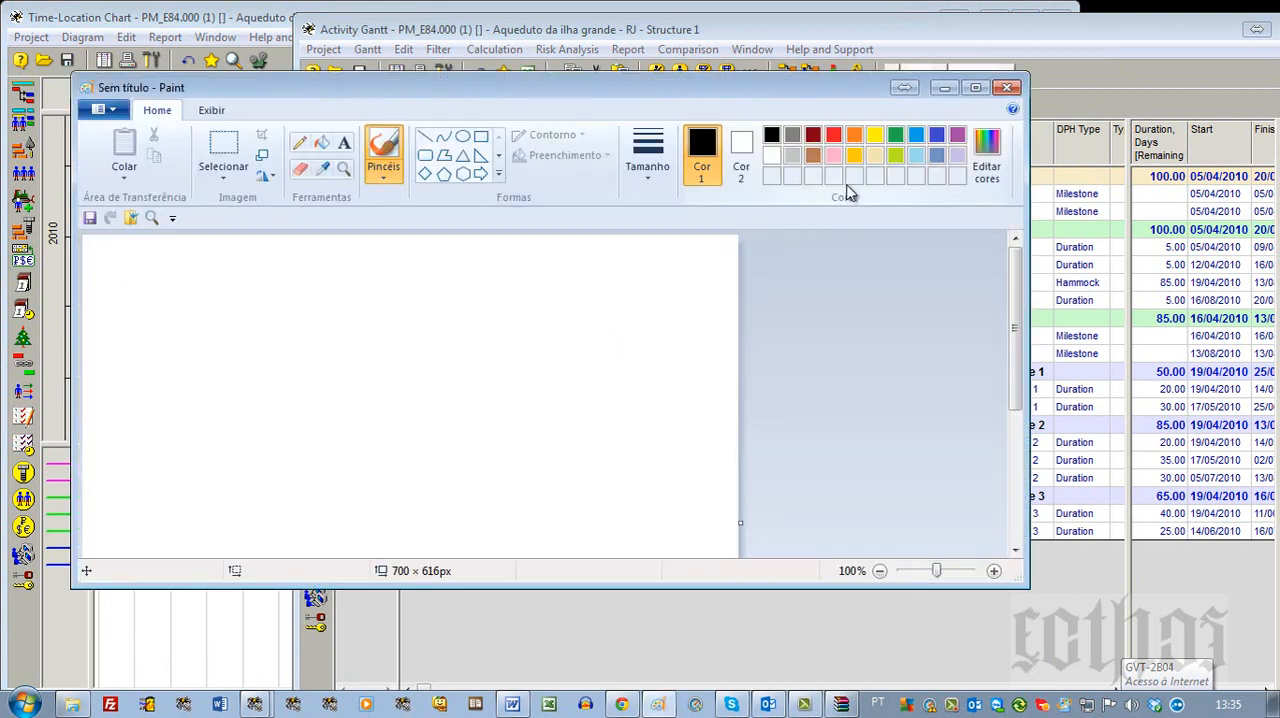
drag(1028, 589, 1009, 716)
mouse_move(570, 95)
mouse_down()
mouse_move(805, 58)
mouse_move(724, 166)
mouse_move(521, 688)
mouse_up()
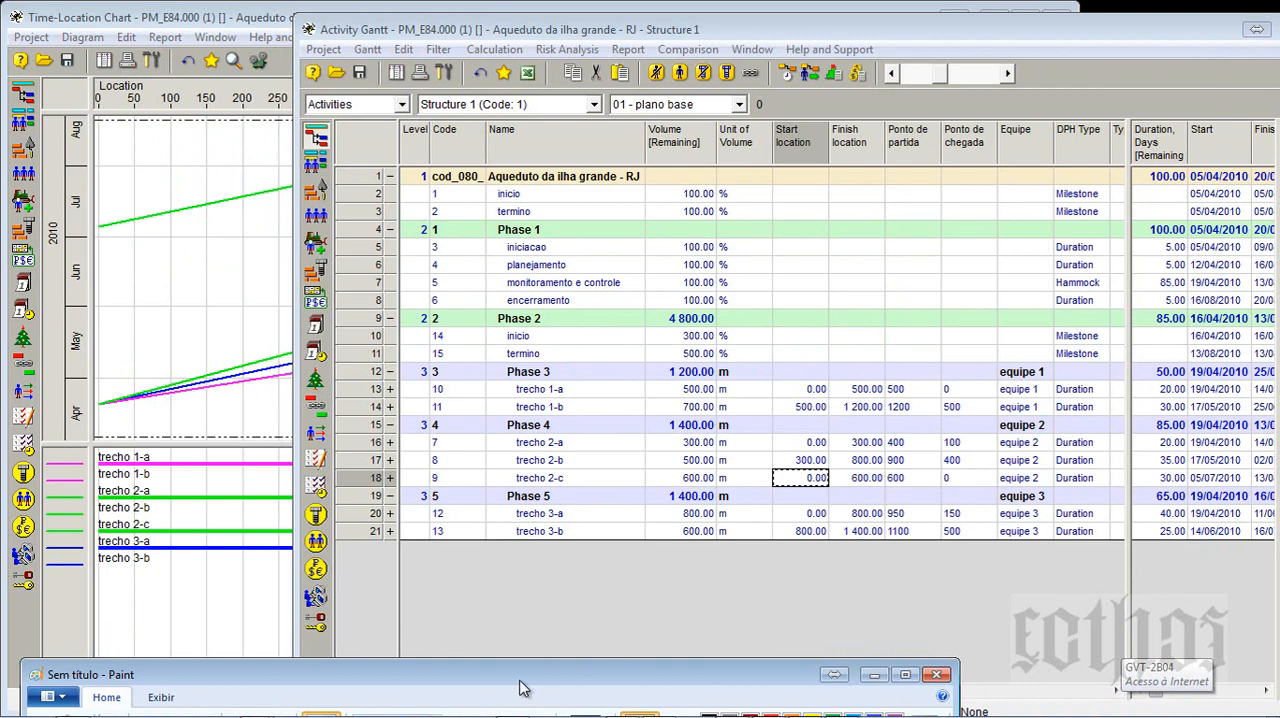
drag(521, 688, 726, 39)
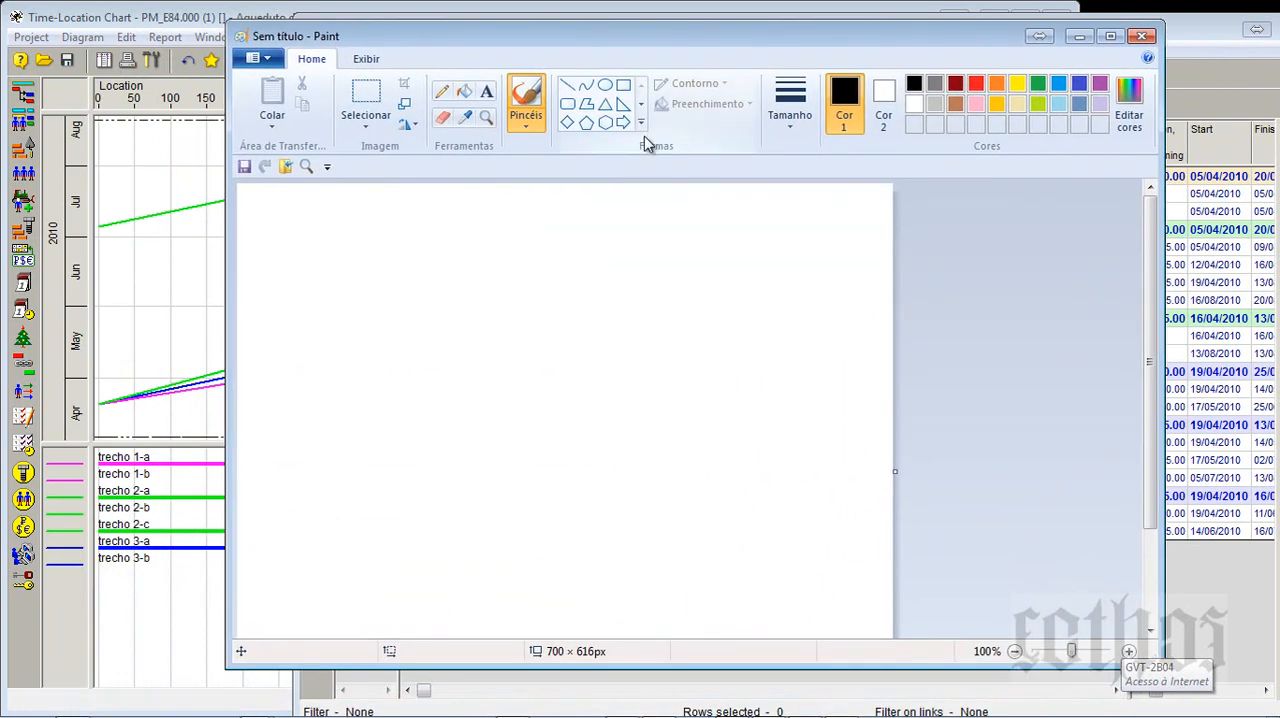
- Draw a black rectangle of about 622 × 412 px and a circle of about 18 px inside it near its left edge
click(569, 88)
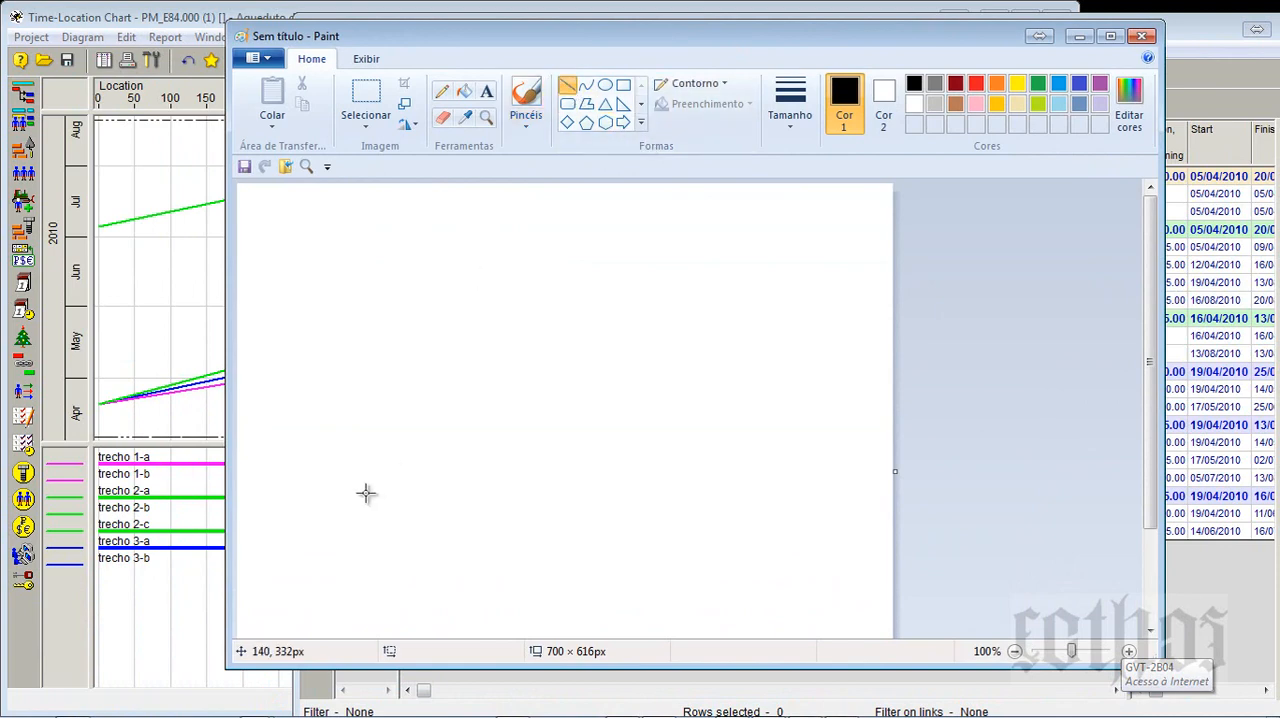
click(623, 85)
mouse_move(266, 227)
mouse_down()
mouse_move(631, 506)
mouse_move(849, 611)
mouse_up()
click(567, 85)
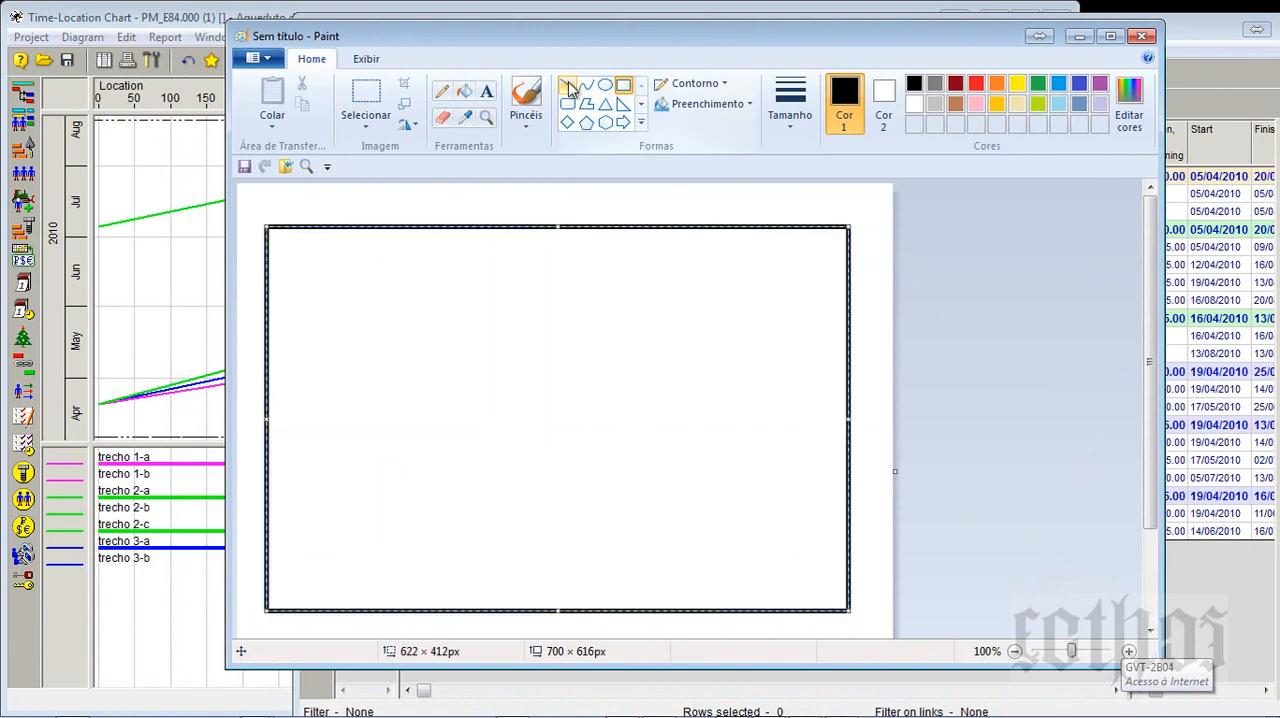
click(605, 86)
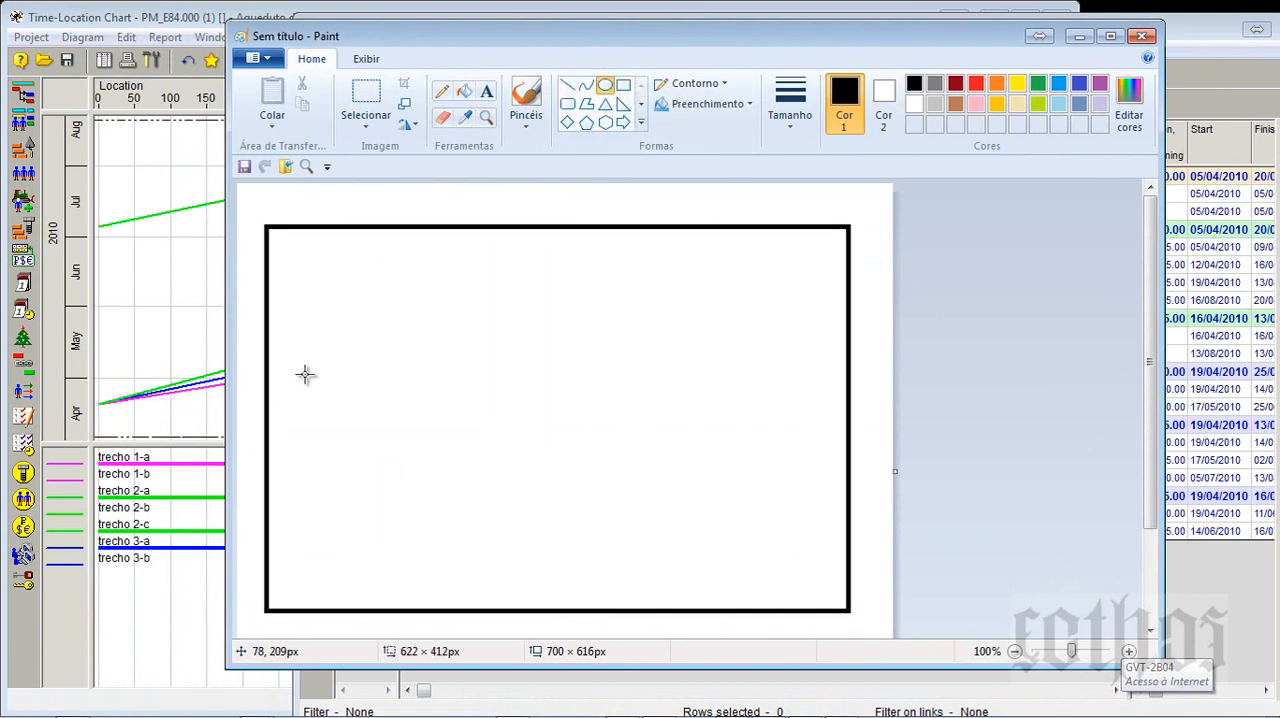
drag(288, 354, 306, 372)
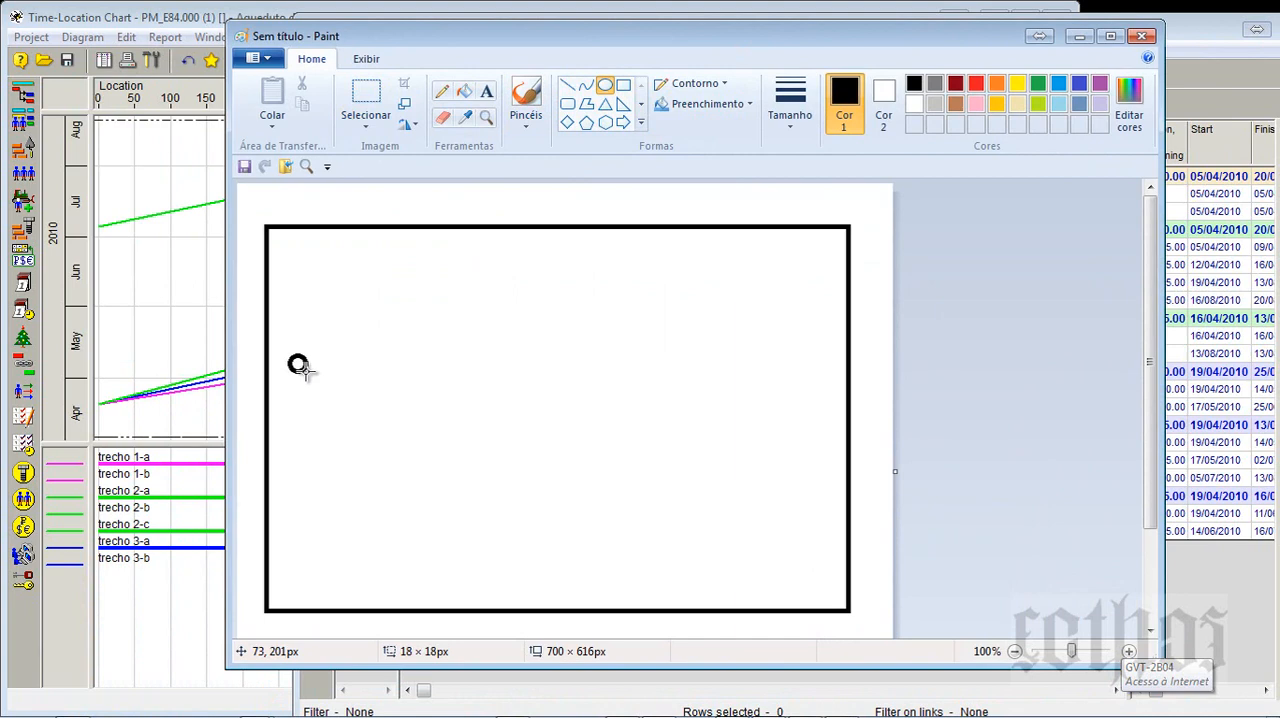
- Draw a black line rising from the circle, about 465 × 128 px, with short tick marks partway along and at its far end
click(567, 85)
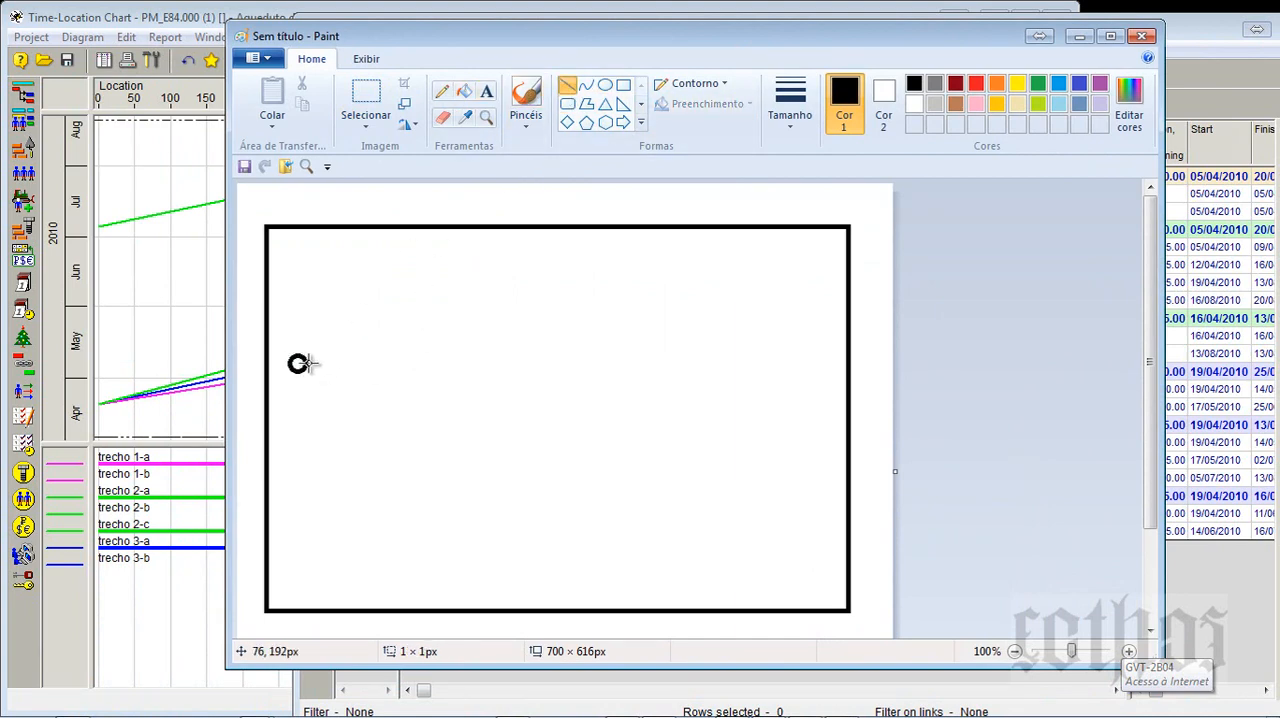
drag(309, 363, 743, 245)
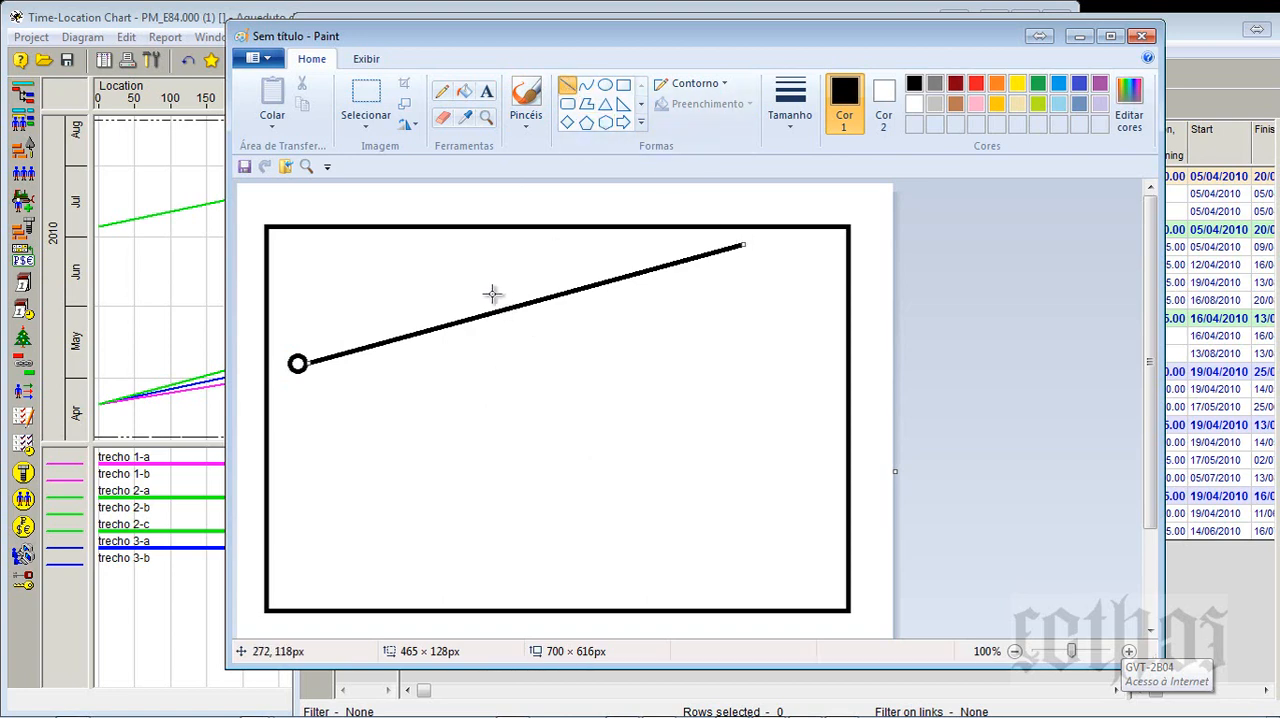
drag(430, 316, 442, 336)
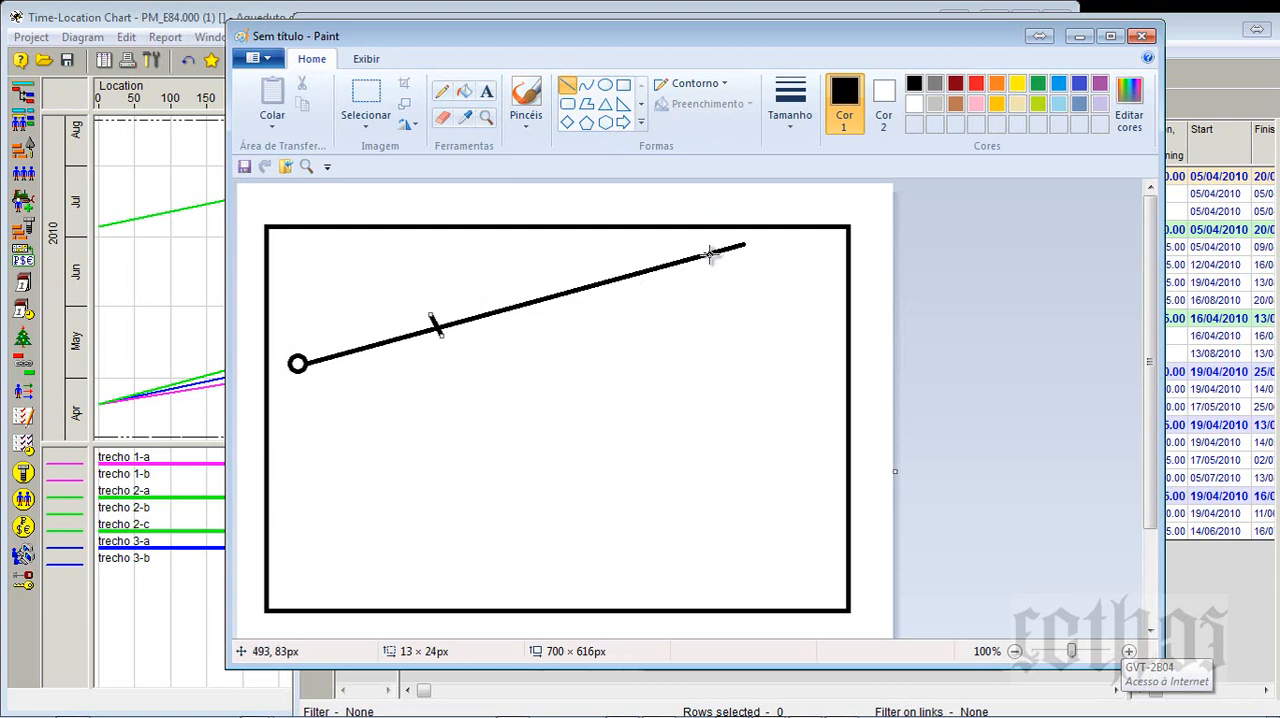
drag(734, 238, 748, 249)
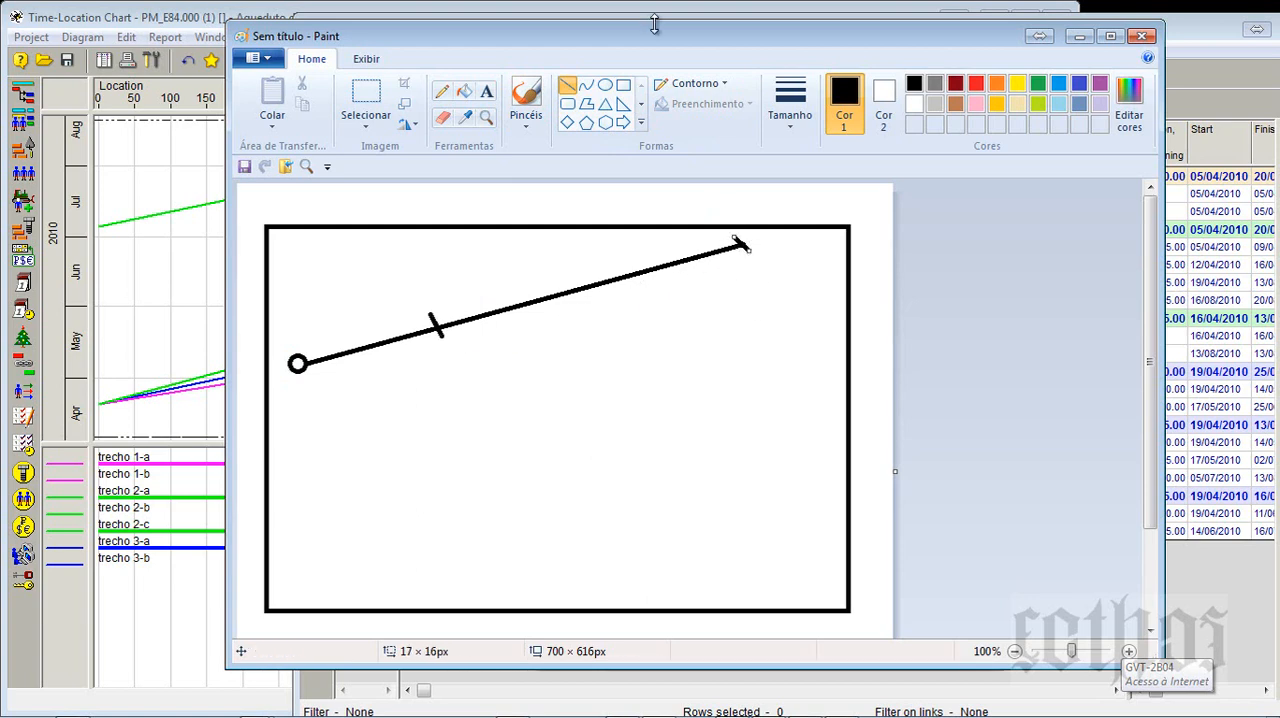
- Consult the Activity Gantt, and draw a light-blue line descending from the circle with tick marks at its far end and nearer its start
mouse_move(660, 46)
mouse_down()
mouse_move(666, 515)
mouse_move(676, 538)
mouse_move(690, 522)
mouse_up()
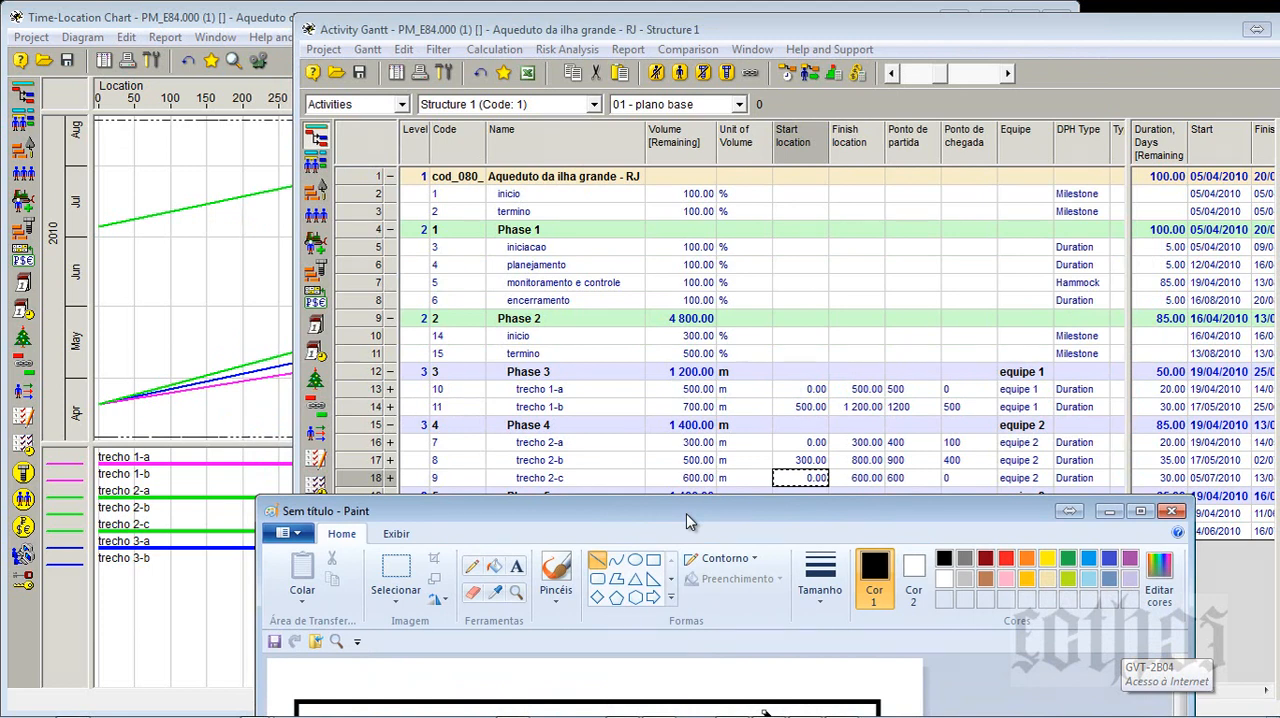
drag(686, 513, 688, 39)
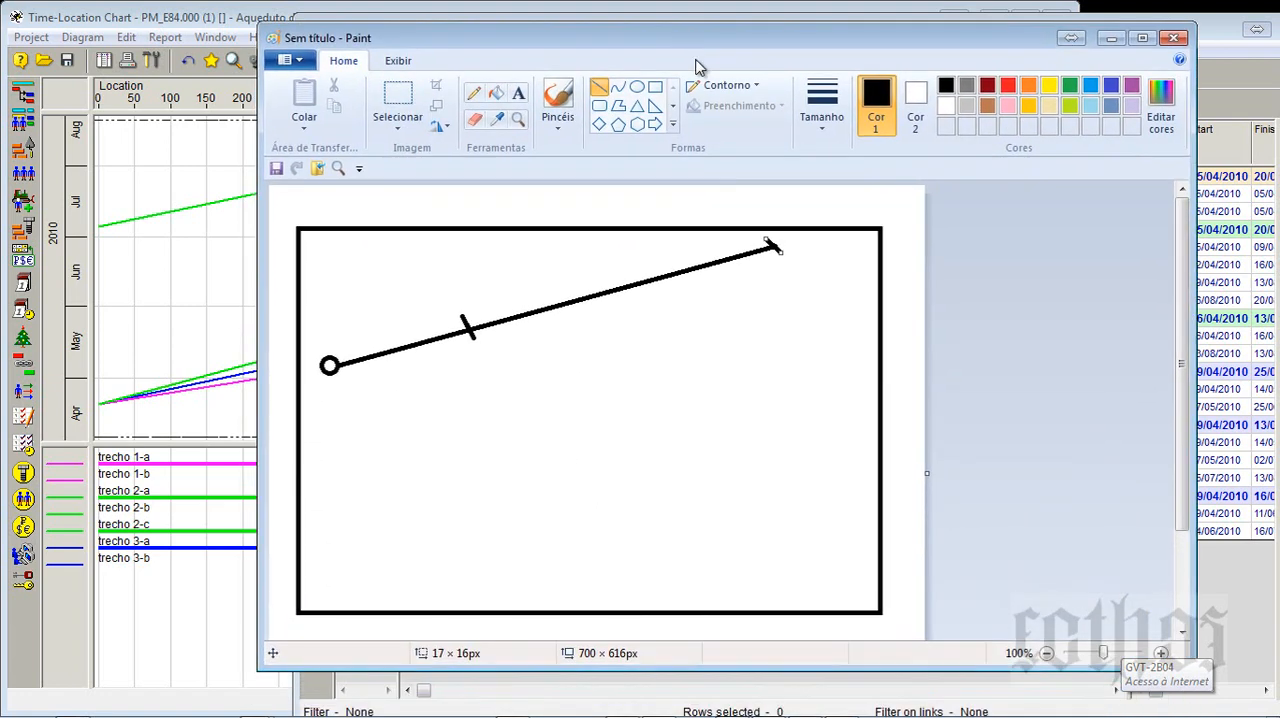
click(1089, 90)
mouse_move(338, 367)
mouse_down()
mouse_move(657, 451)
mouse_move(835, 472)
mouse_up()
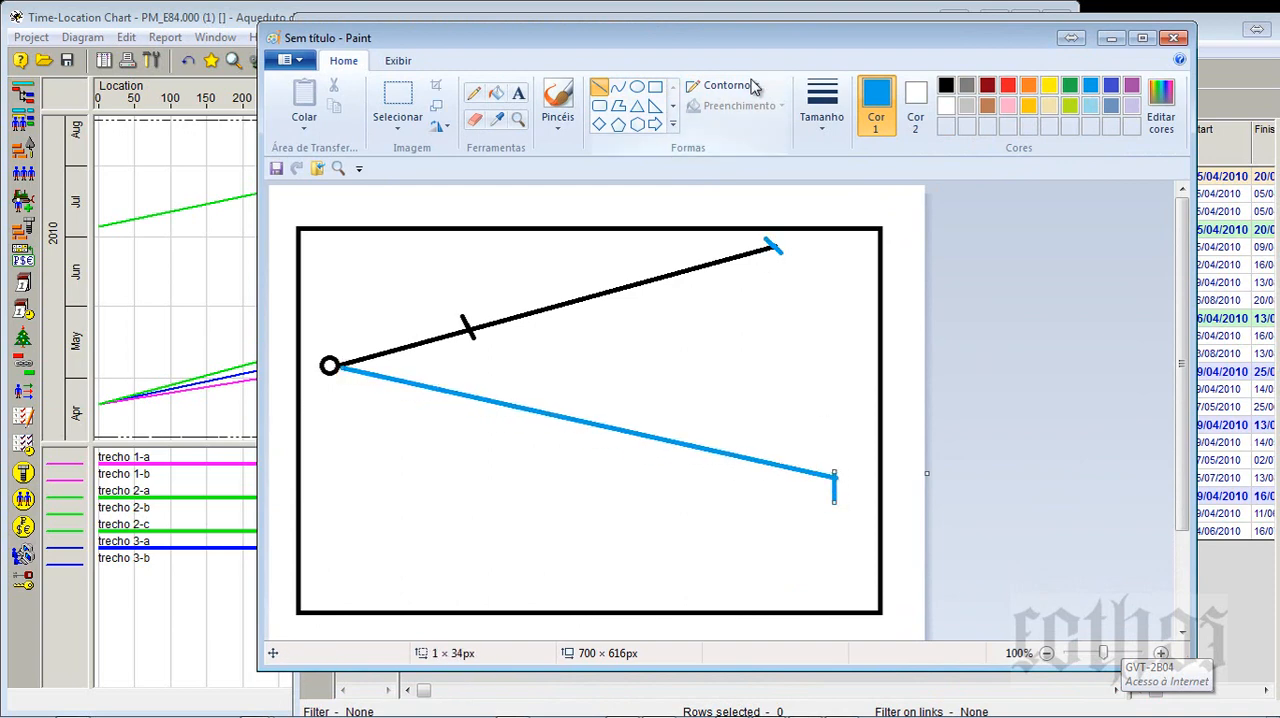
mouse_move(755, 45)
mouse_down()
mouse_move(815, 537)
mouse_move(696, 99)
mouse_up()
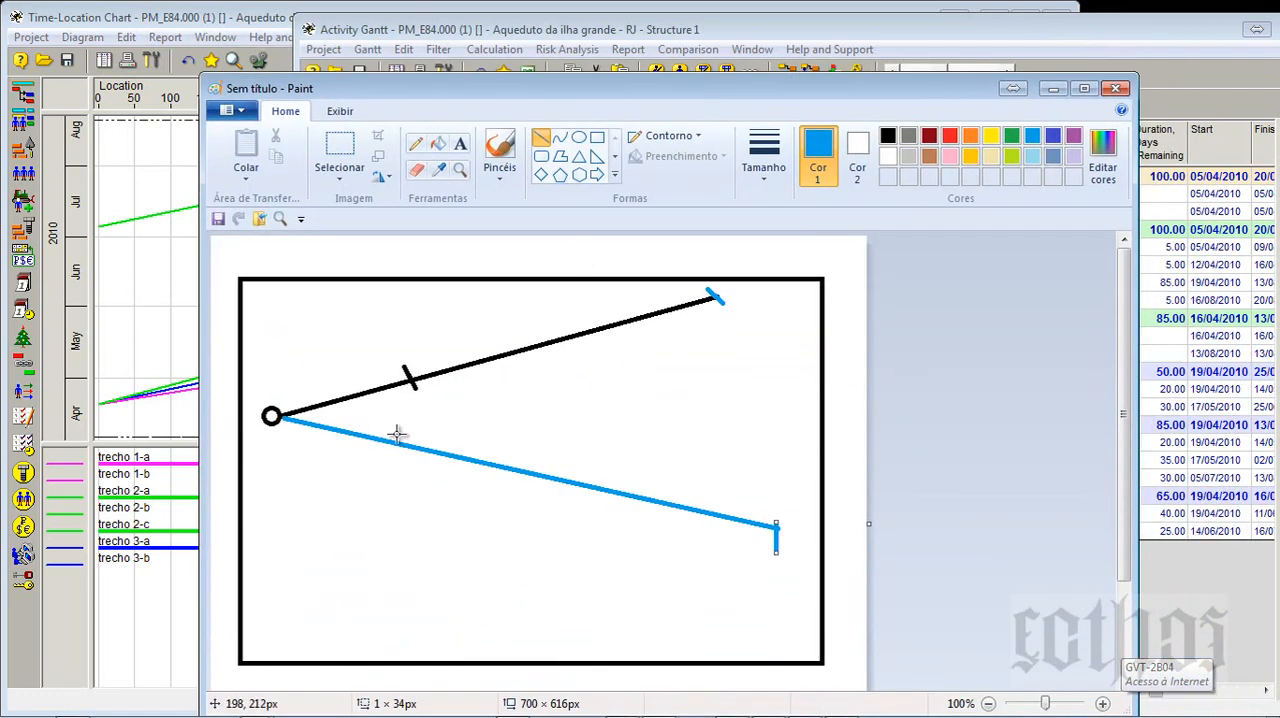
drag(407, 431, 388, 474)
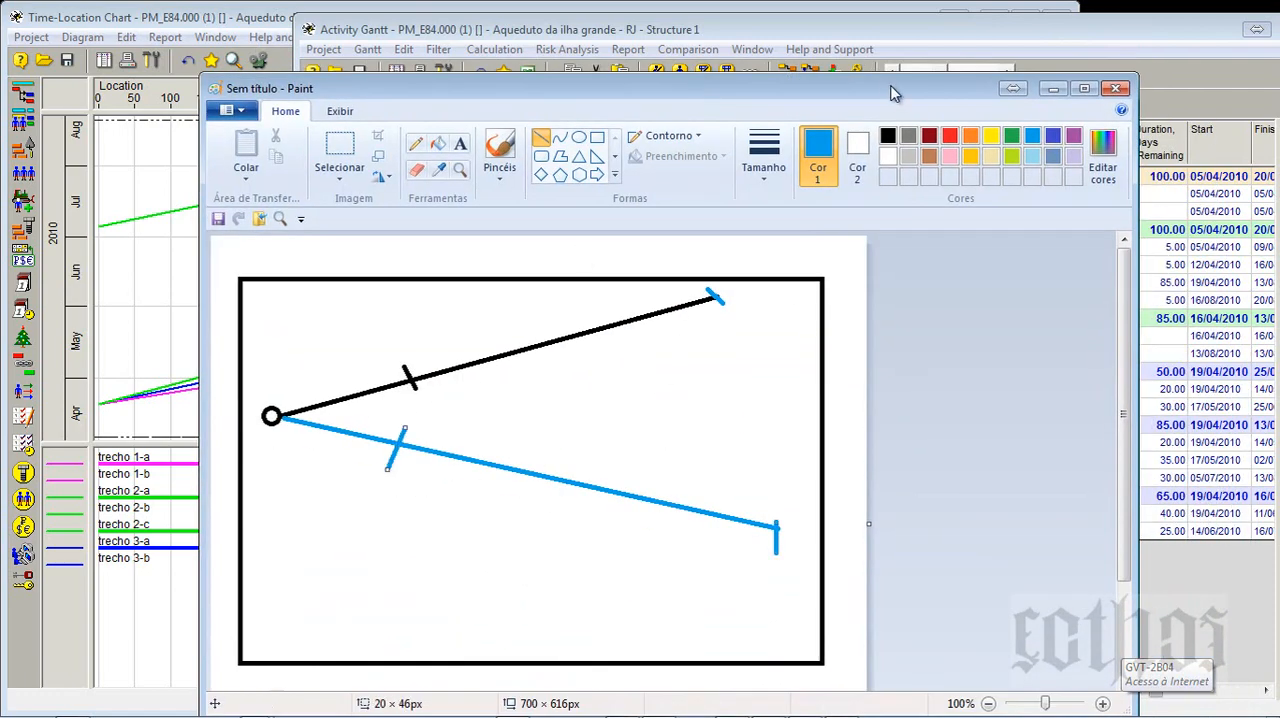
- Move Paint aside, maximize the Activity Gantt and resize its panes to review the trecho activities' durations, dates, bars and links
mouse_move(895, 95)
mouse_down()
mouse_move(765, 425)
mouse_move(719, 592)
mouse_move(731, 542)
mouse_up()
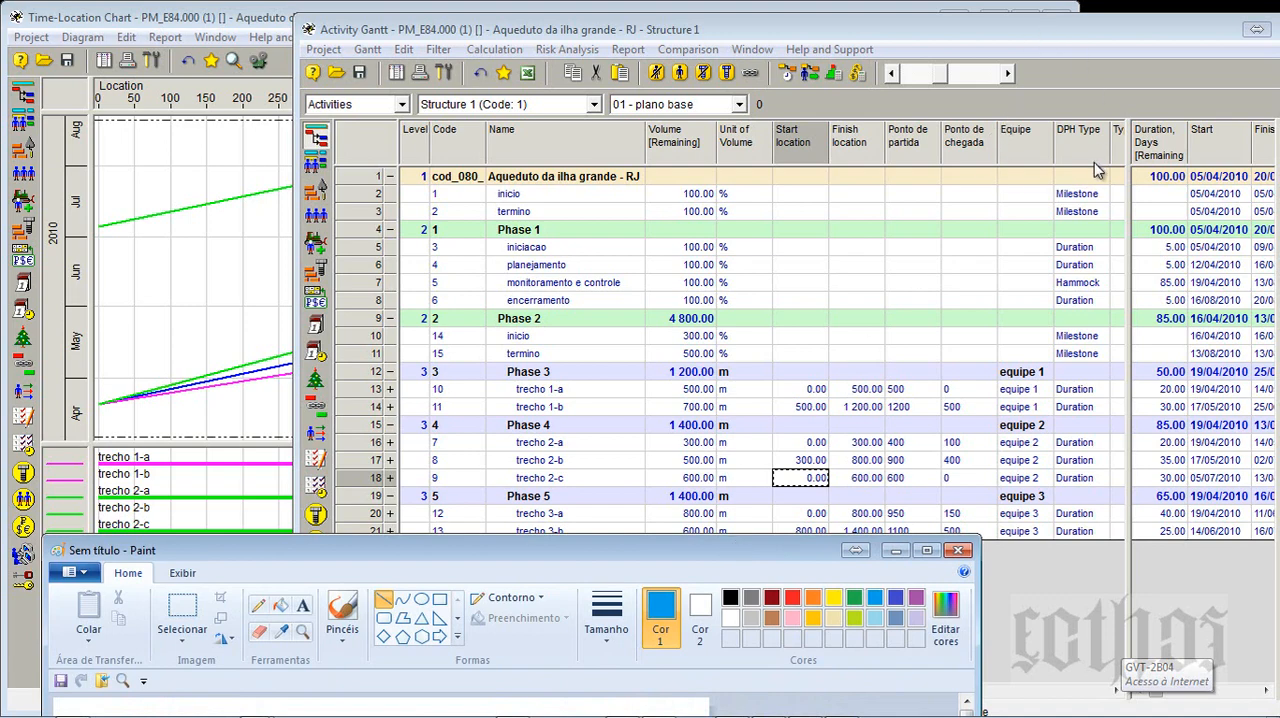
double_click(1119, 31)
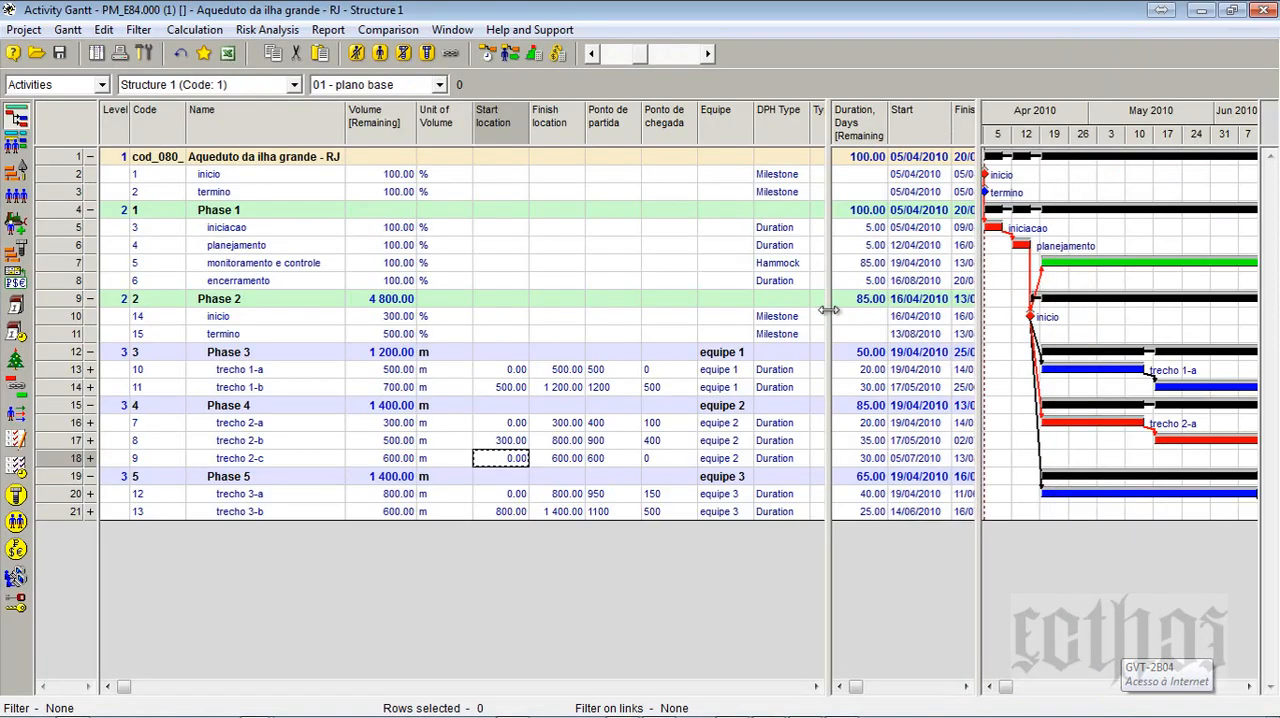
drag(688, 321, 450, 321)
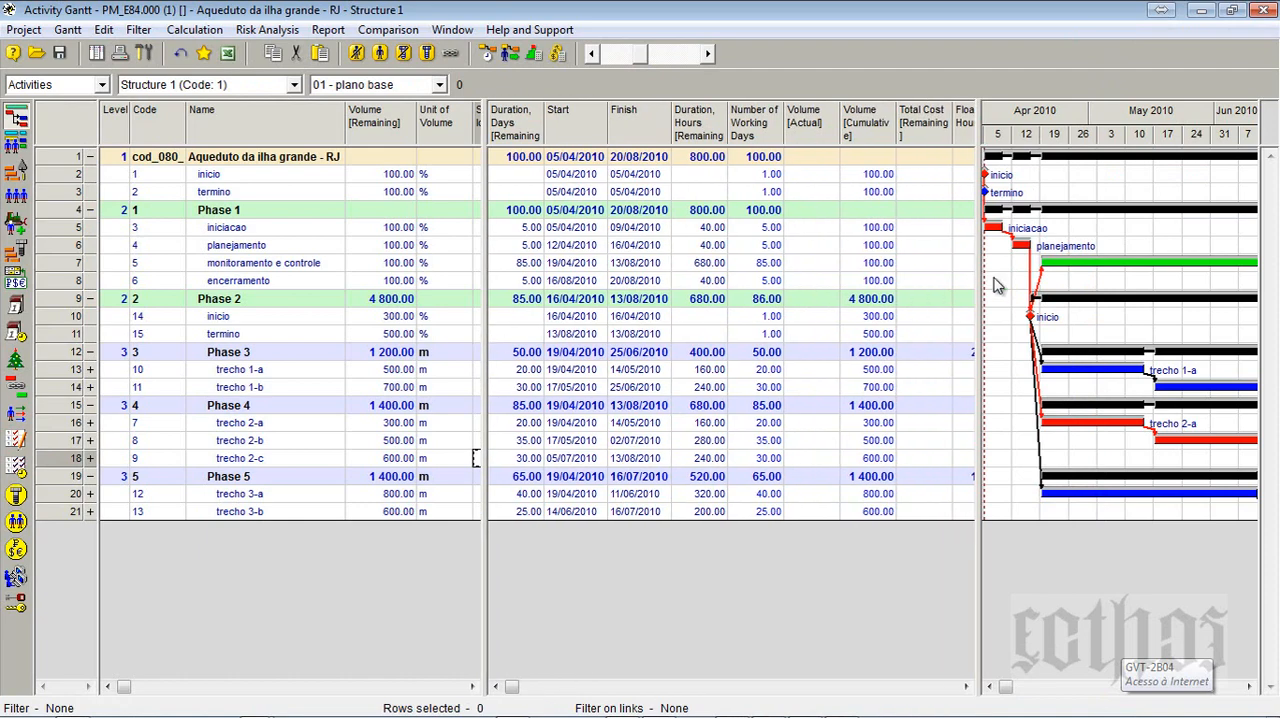
drag(979, 283, 576, 331)
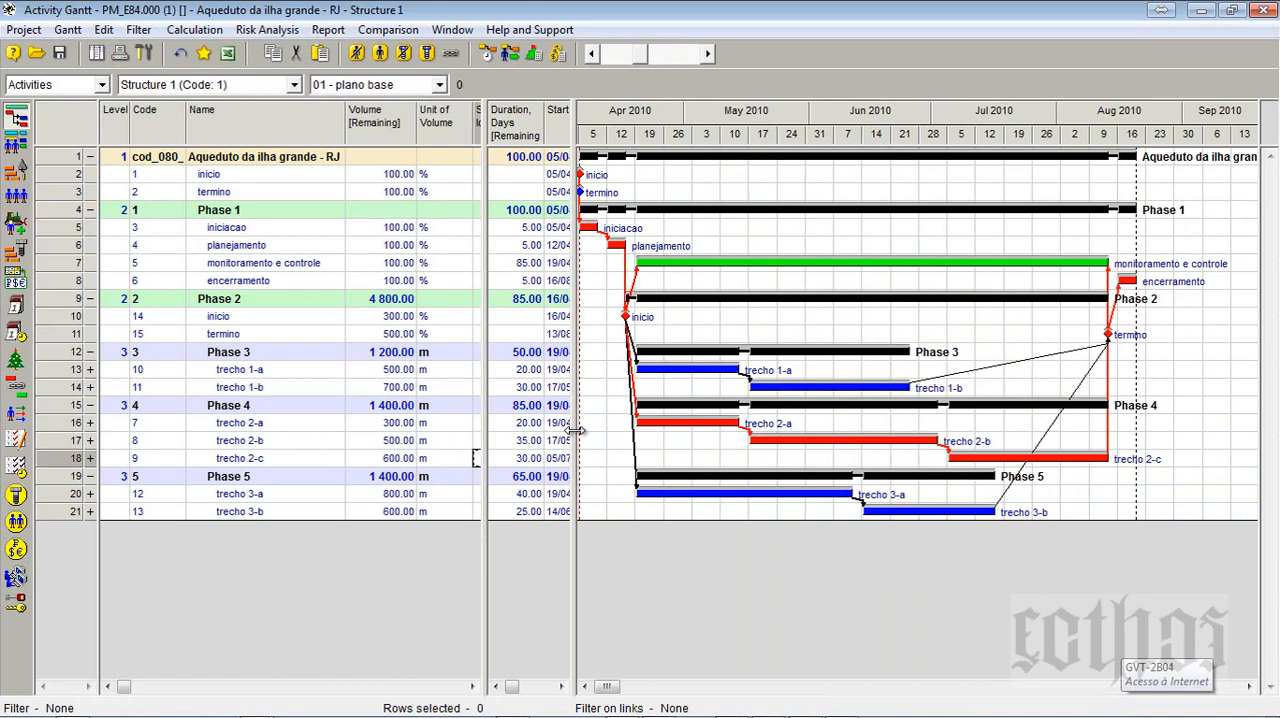
drag(576, 430, 806, 434)
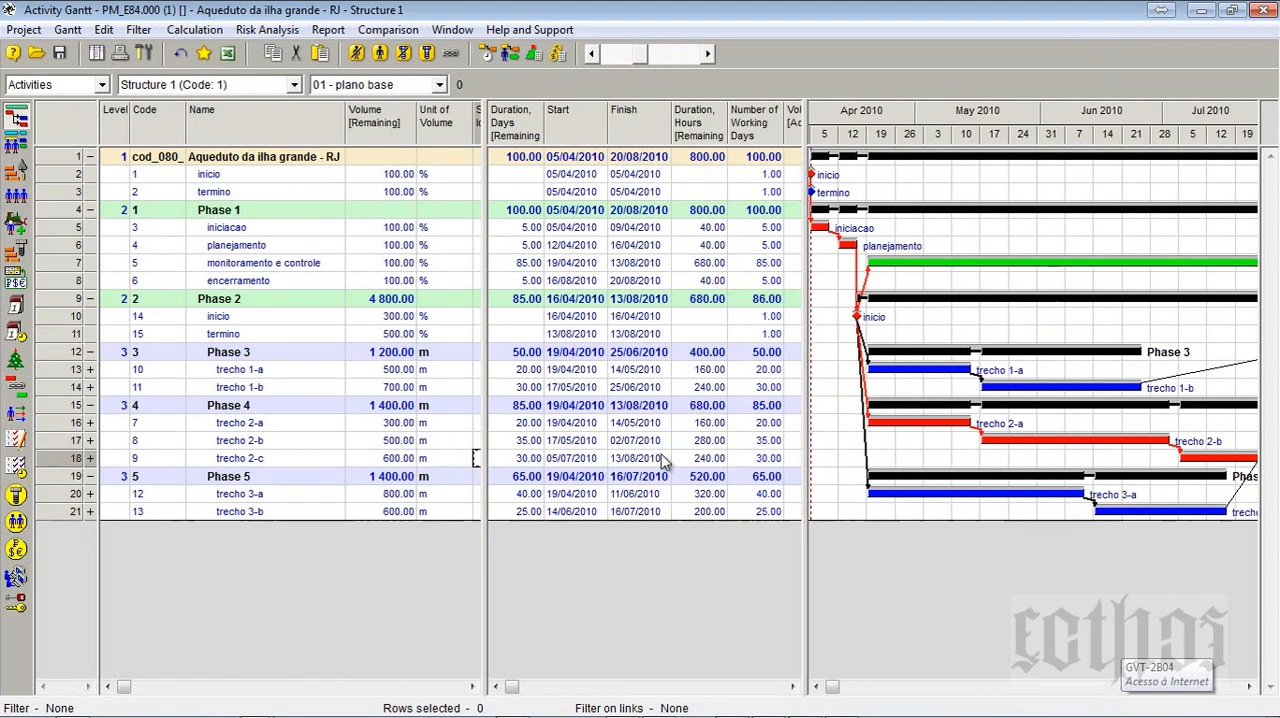
drag(484, 495, 522, 495)
- Return to Paint, maximize it and draw an indigo line of about 106 × 126 px branching down from the blue line's first tick mark
click(1199, 9)
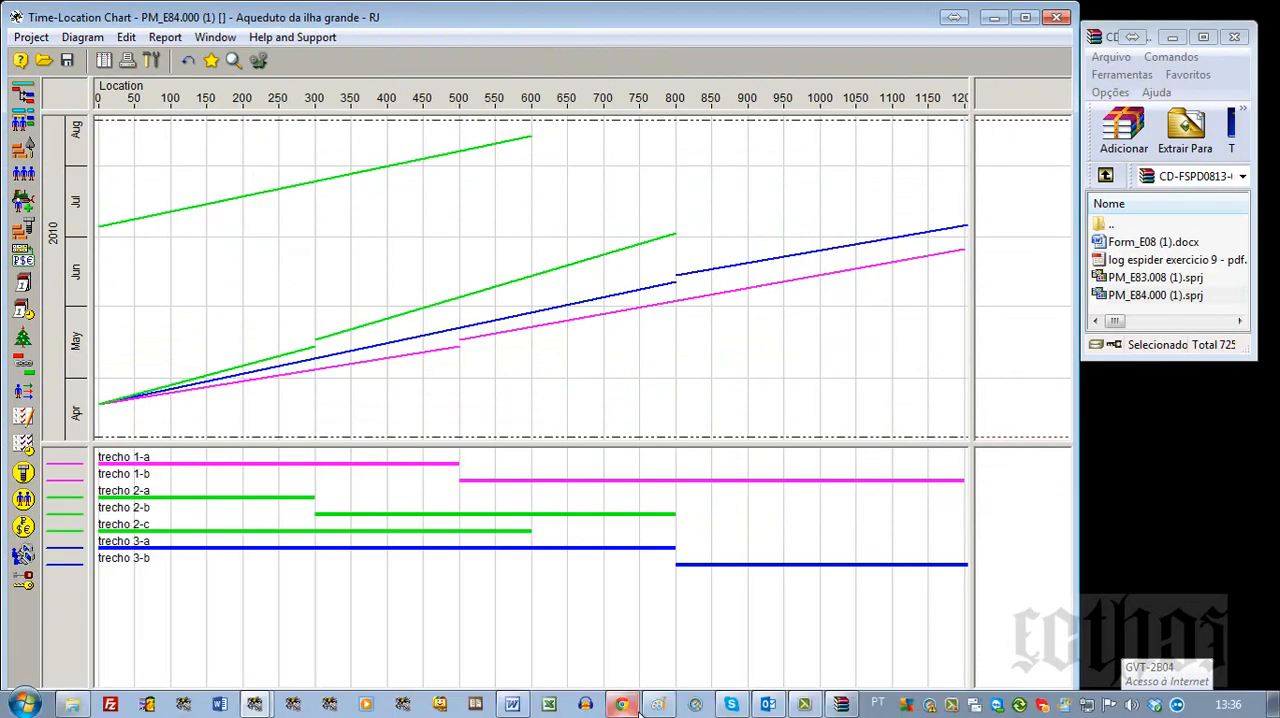
click(657, 707)
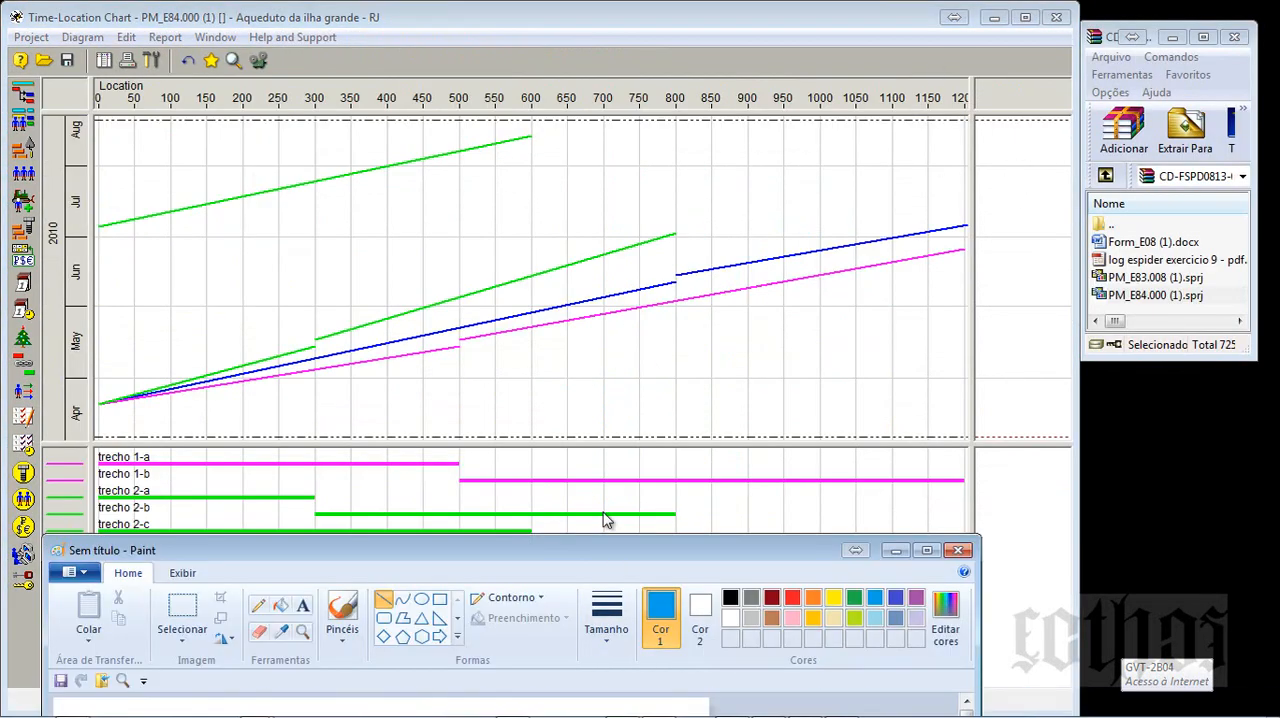
double_click(567, 550)
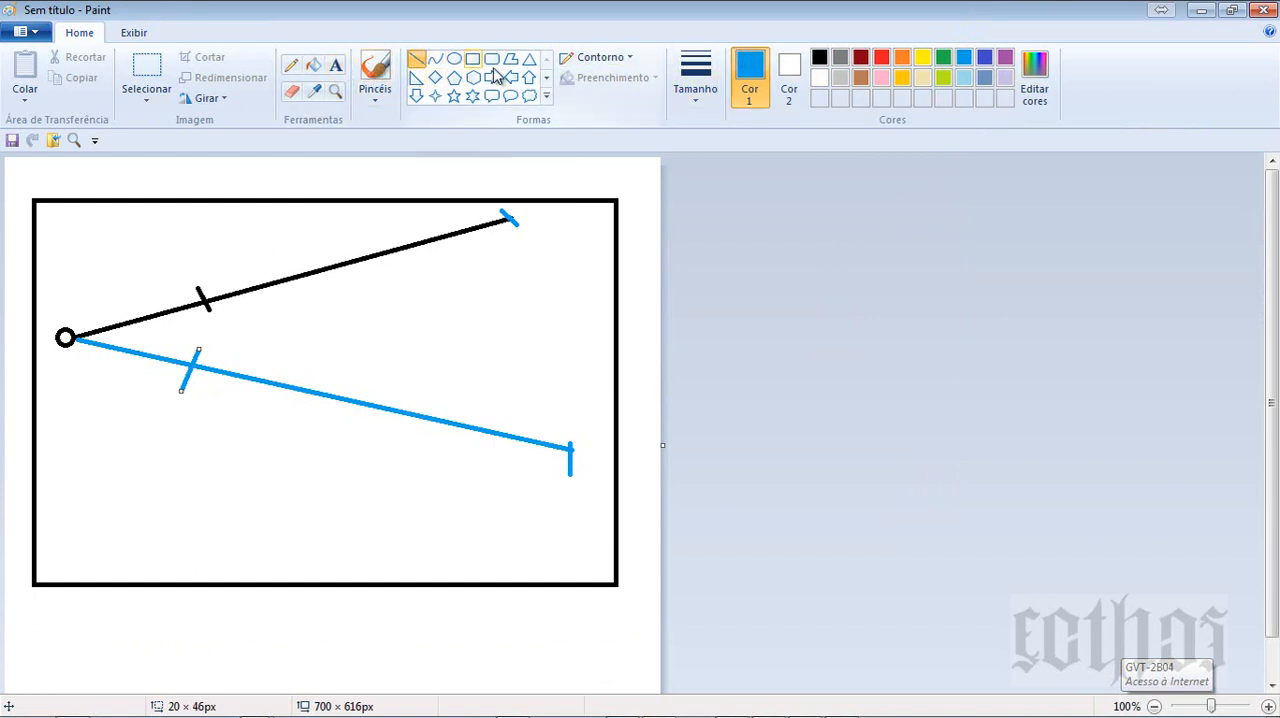
click(984, 57)
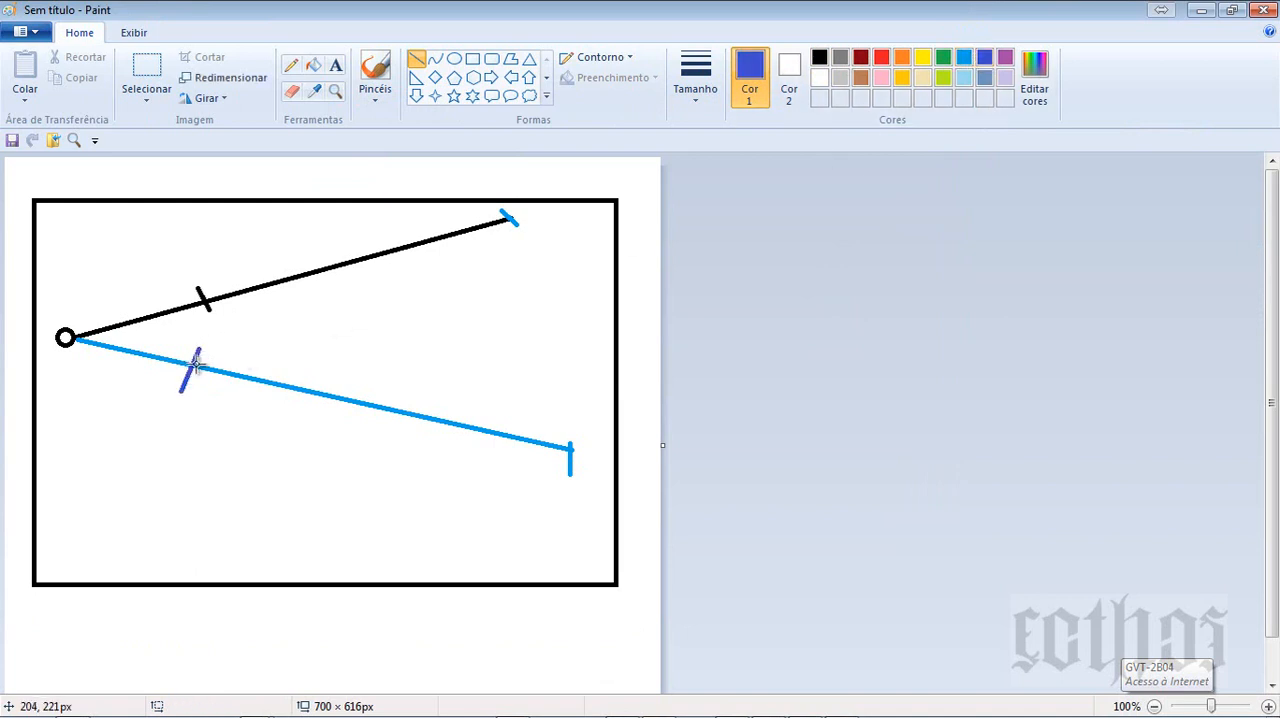
drag(196, 366, 290, 483)
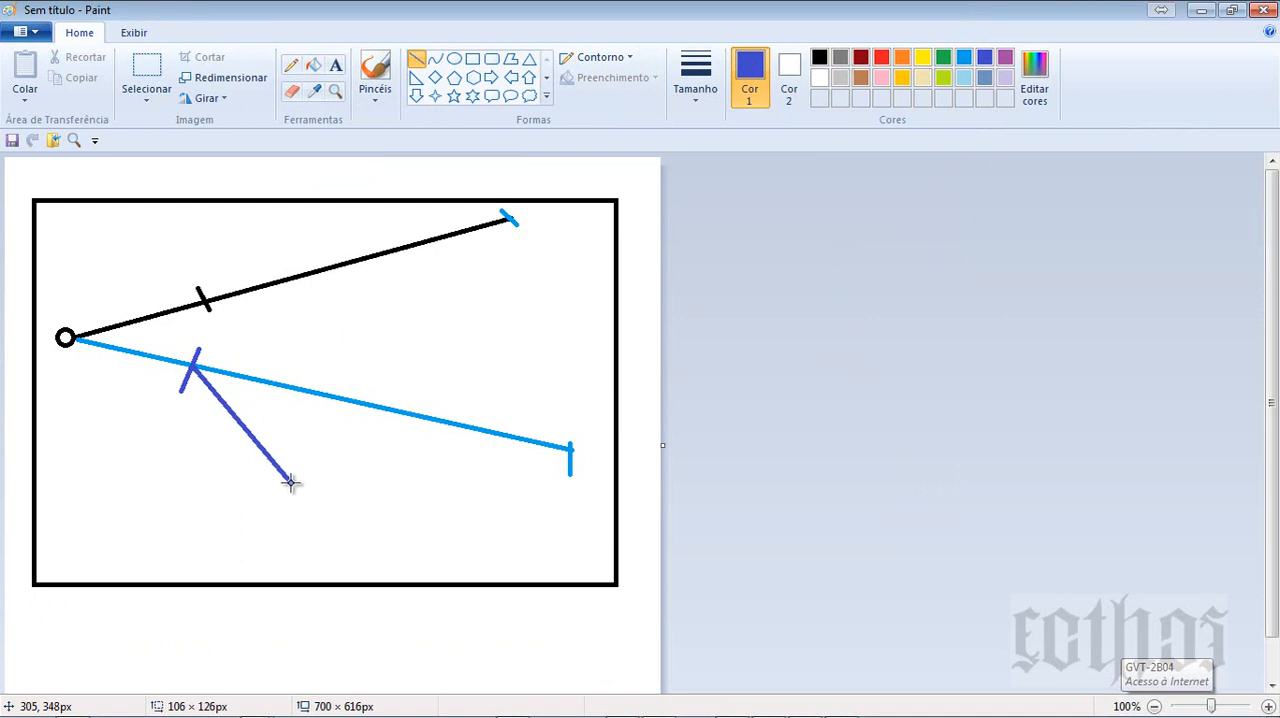
drag(290, 483, 289, 481)
- Switch to the Aqueduto da ilha grande project's Activity Gantt, minimizing the Casa Feliz project's Gantt
key(alt+Tab)
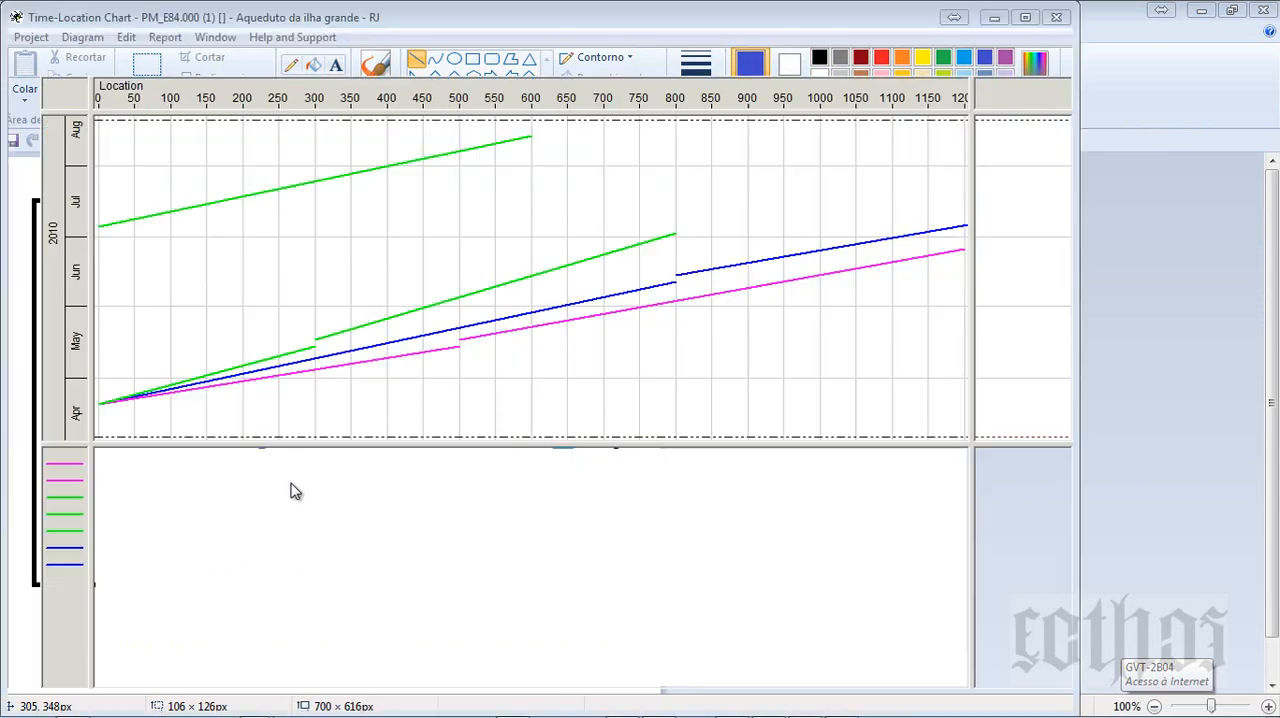
key(alt+Tab)
key(Tab)
key(Tab)
key(Tab)
key(Tab)
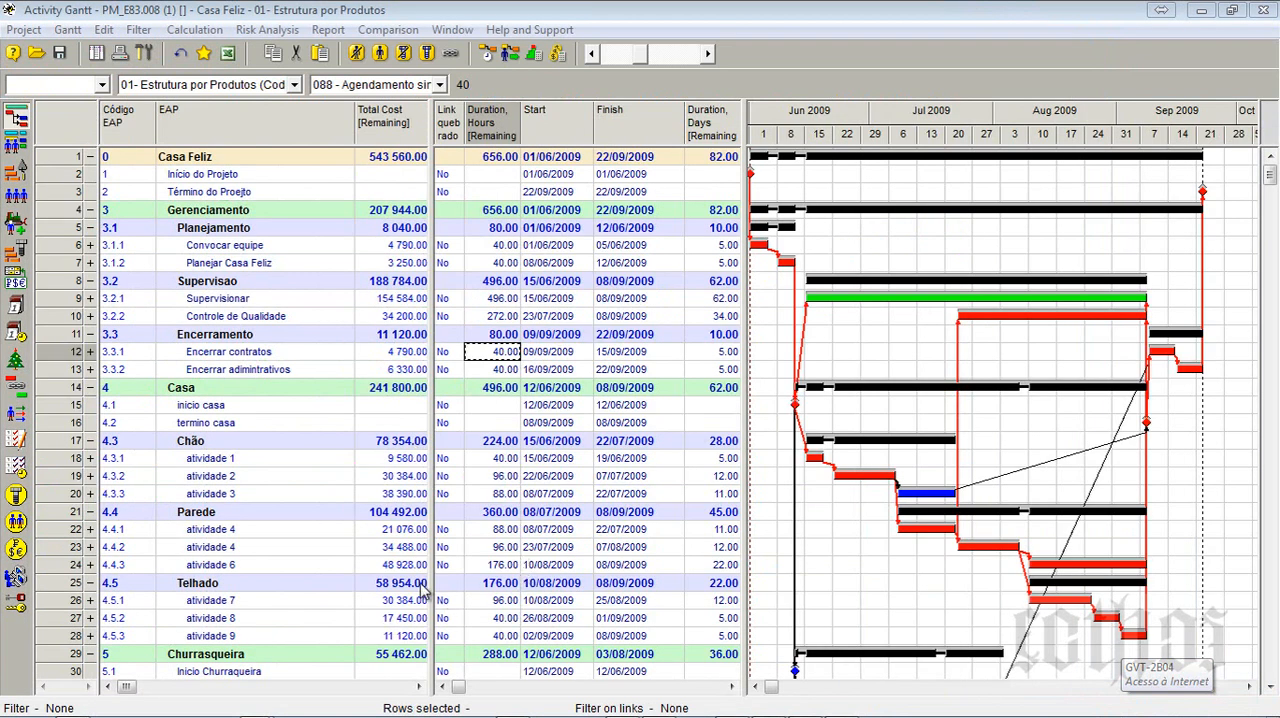
drag(431, 575, 575, 586)
click(1201, 10)
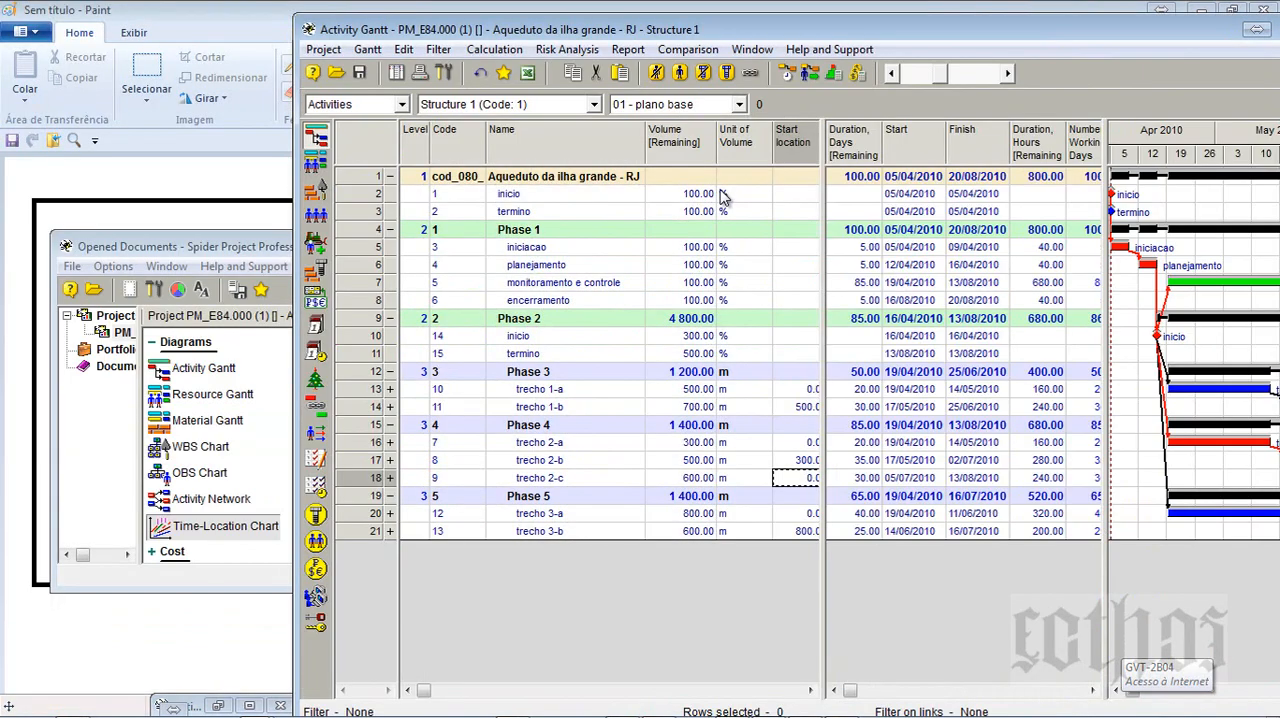
- Maximize the Activity Gantt, widen its table to check trecho 2-c's volume and locations, and return to the Paint sketch
double_click(758, 20)
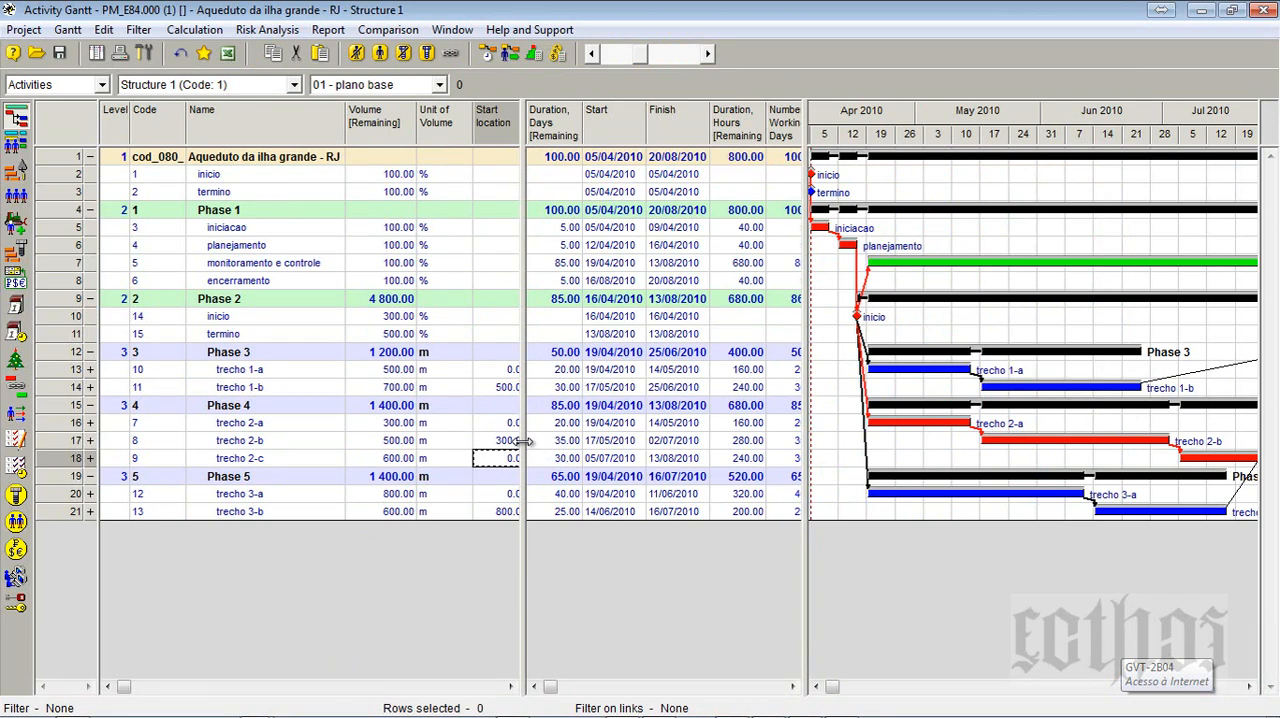
drag(522, 441, 797, 441)
click(389, 461)
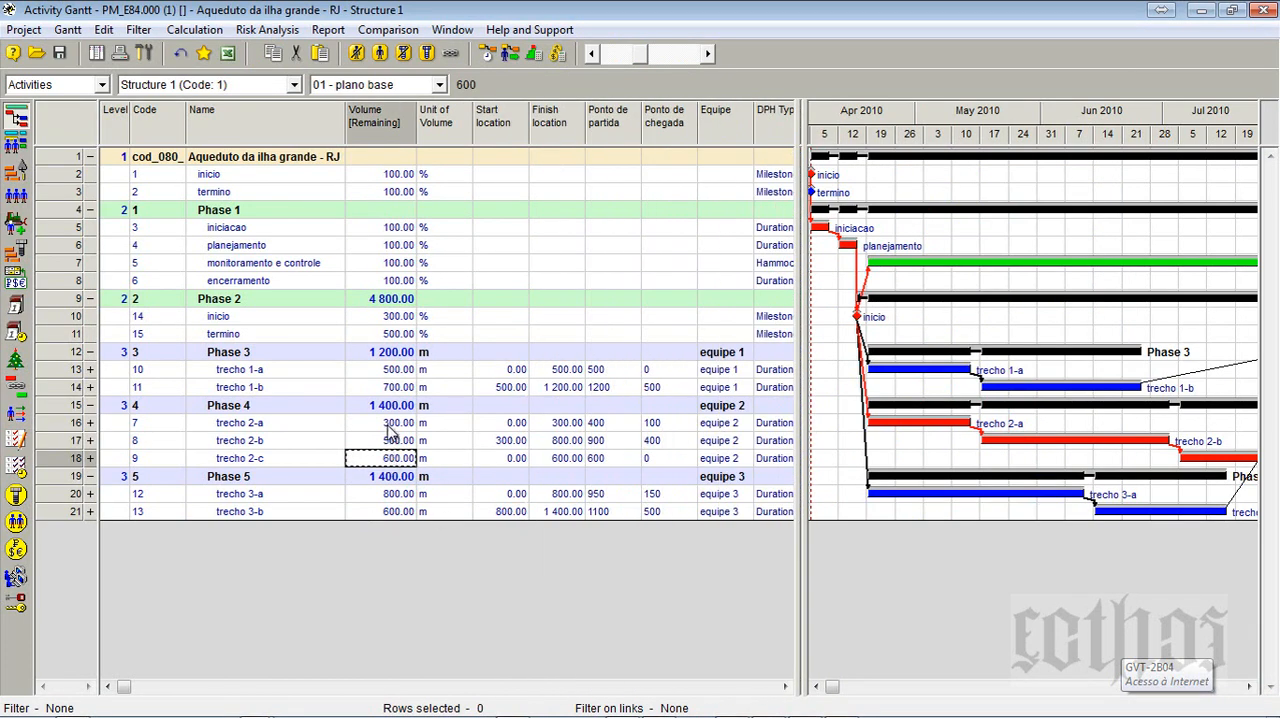
click(1201, 11)
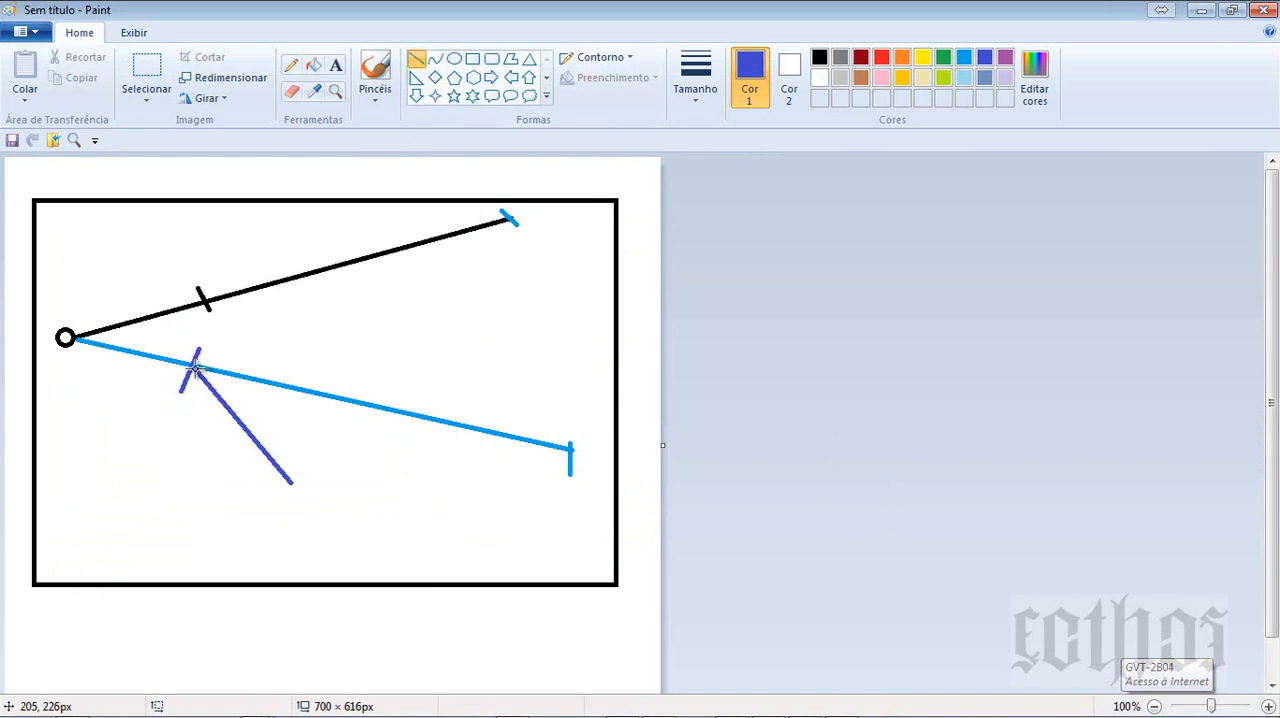
- Extend the indigo branch line further down and cap its lower end with a tick of about 11 × 16 px
mouse_move(194, 370)
mouse_down()
mouse_move(347, 558)
mouse_move(358, 543)
mouse_up()
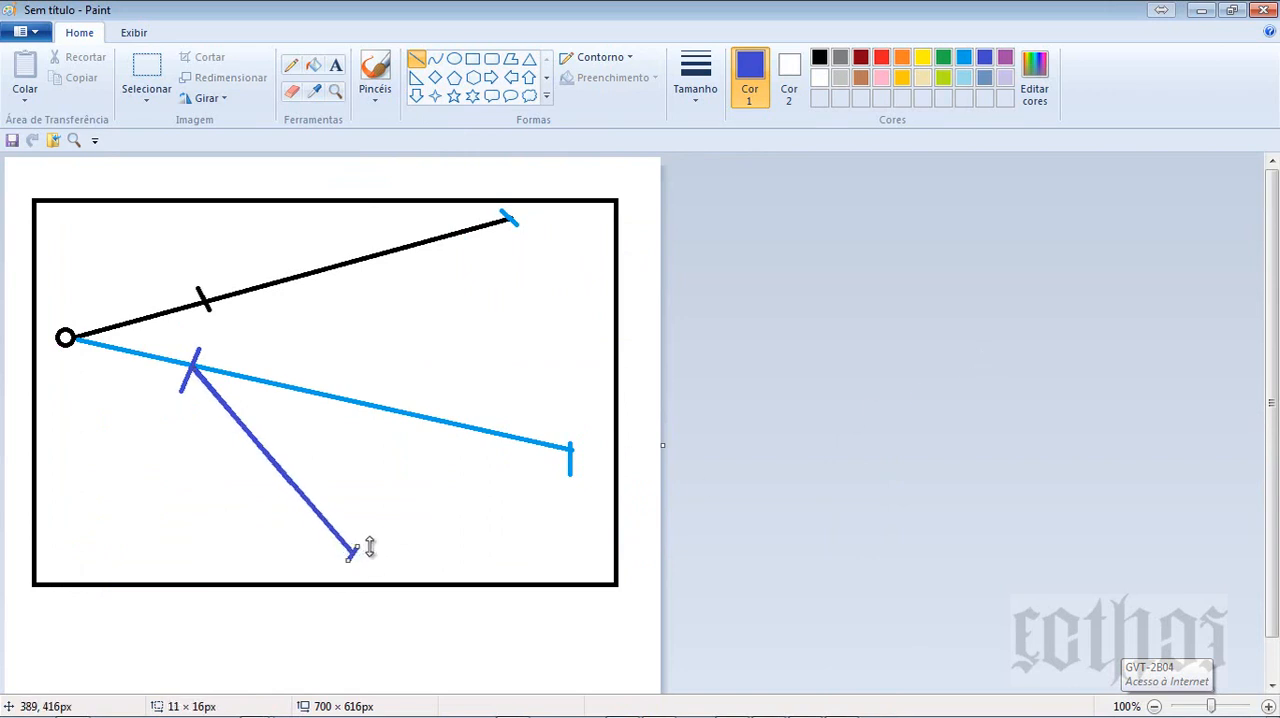
key(alt+Tab)
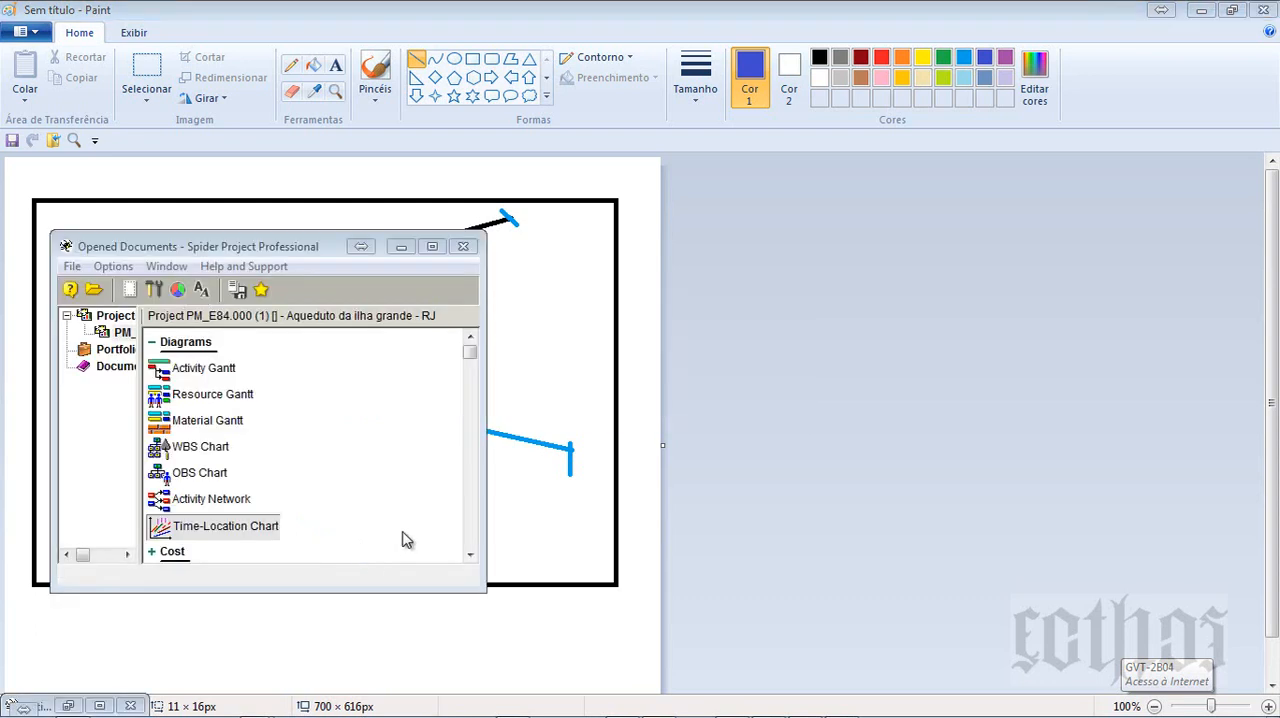
key(alt+Tab)
key(alt+Tab)
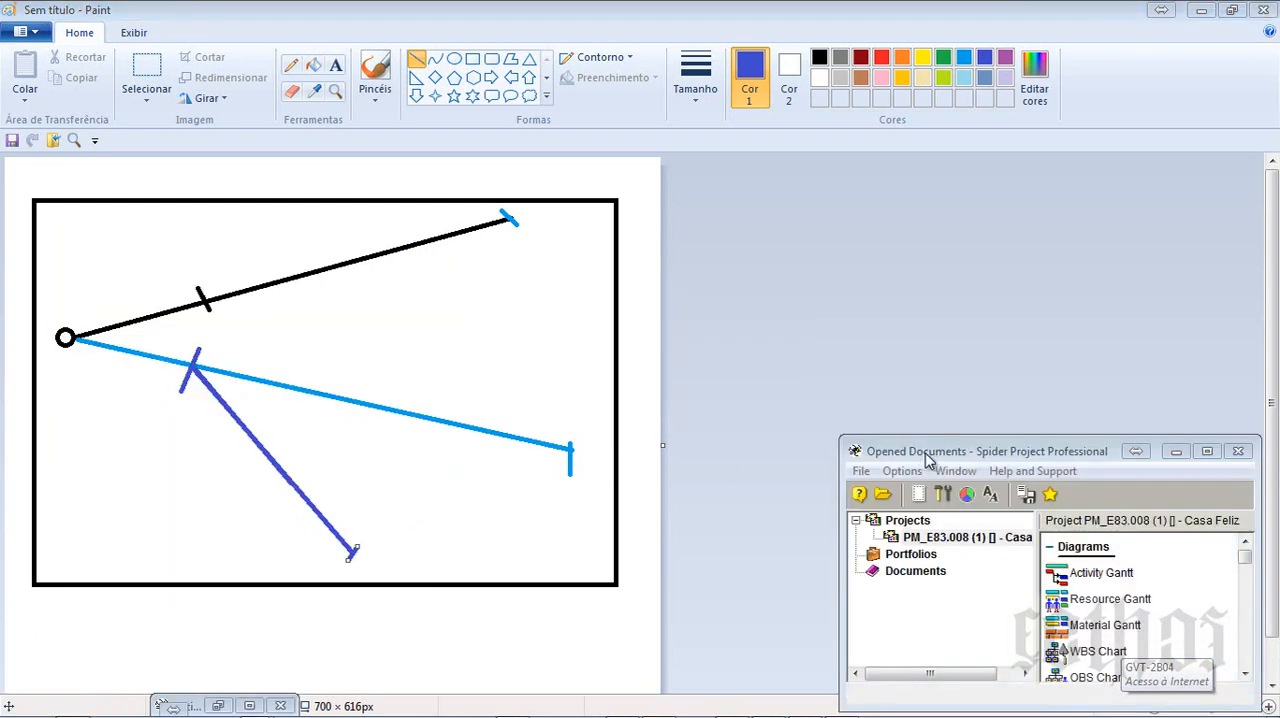
double_click(931, 544)
click(1080, 130)
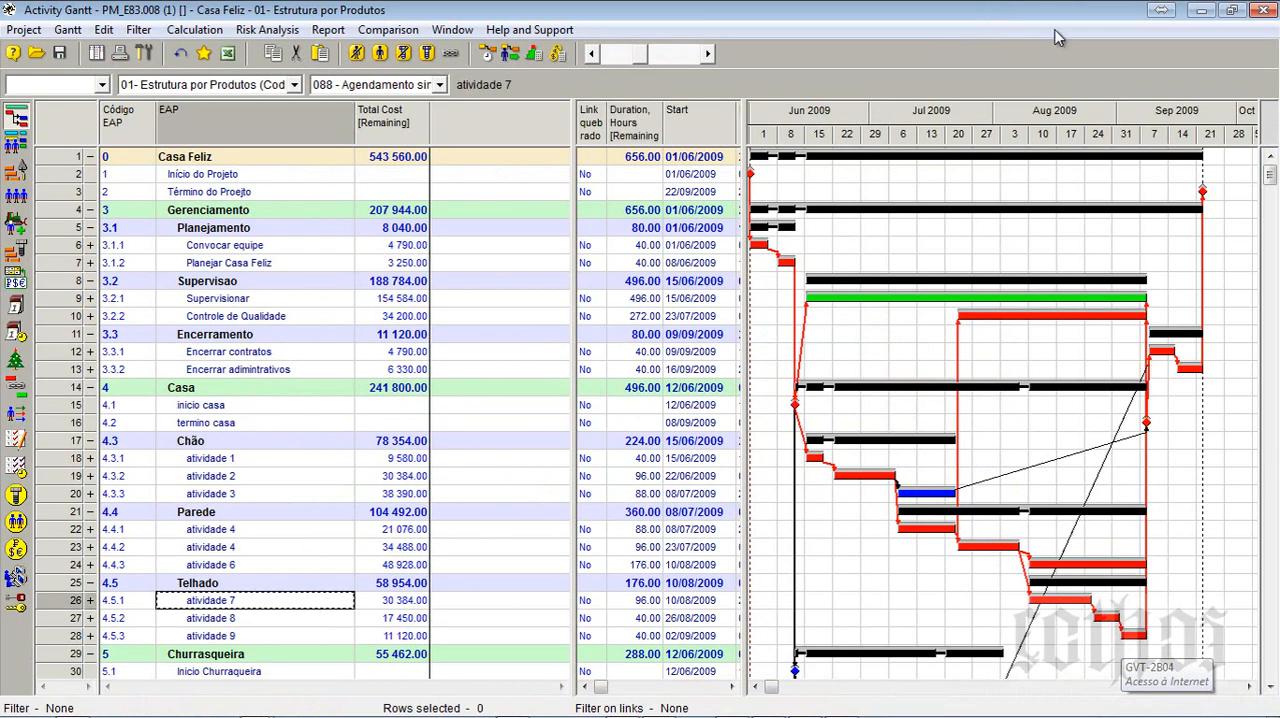
click(1201, 9)
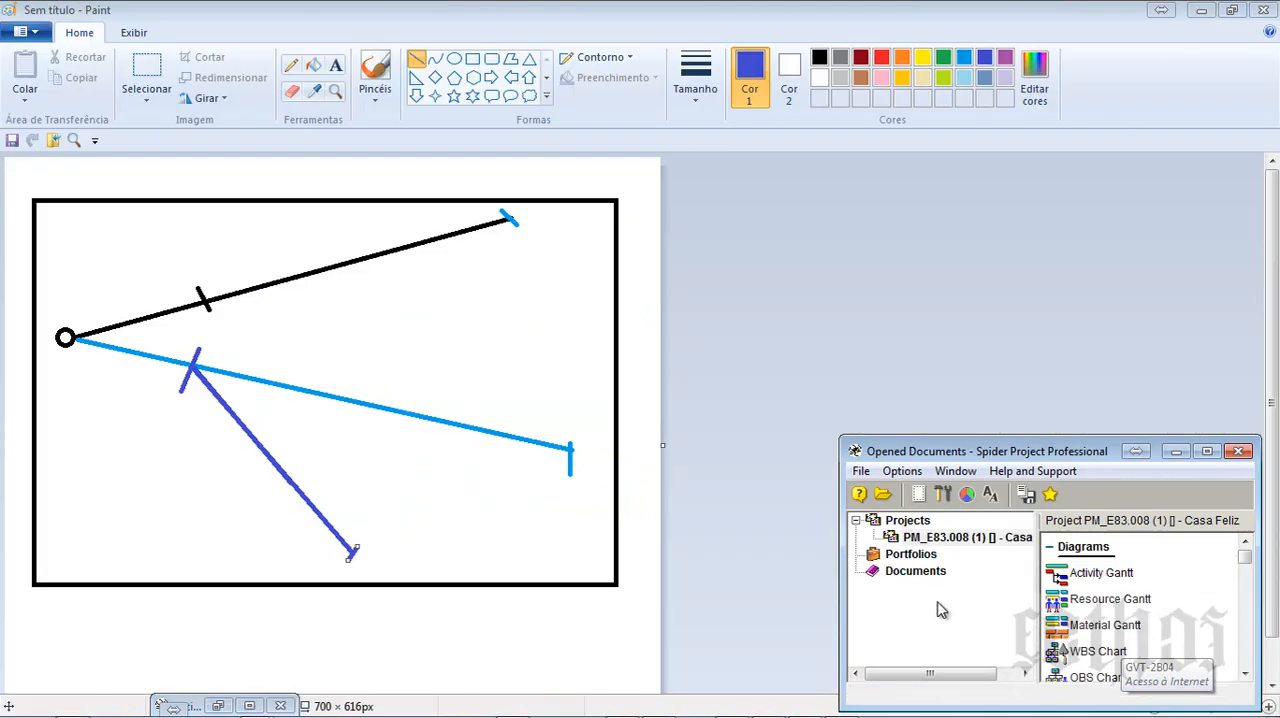
- Reopen the Aqueduto da ilha grande project's Activity Gantt and examine trecho 3-a's start, finish and ponto de chegada locations
key(alt+Tab)
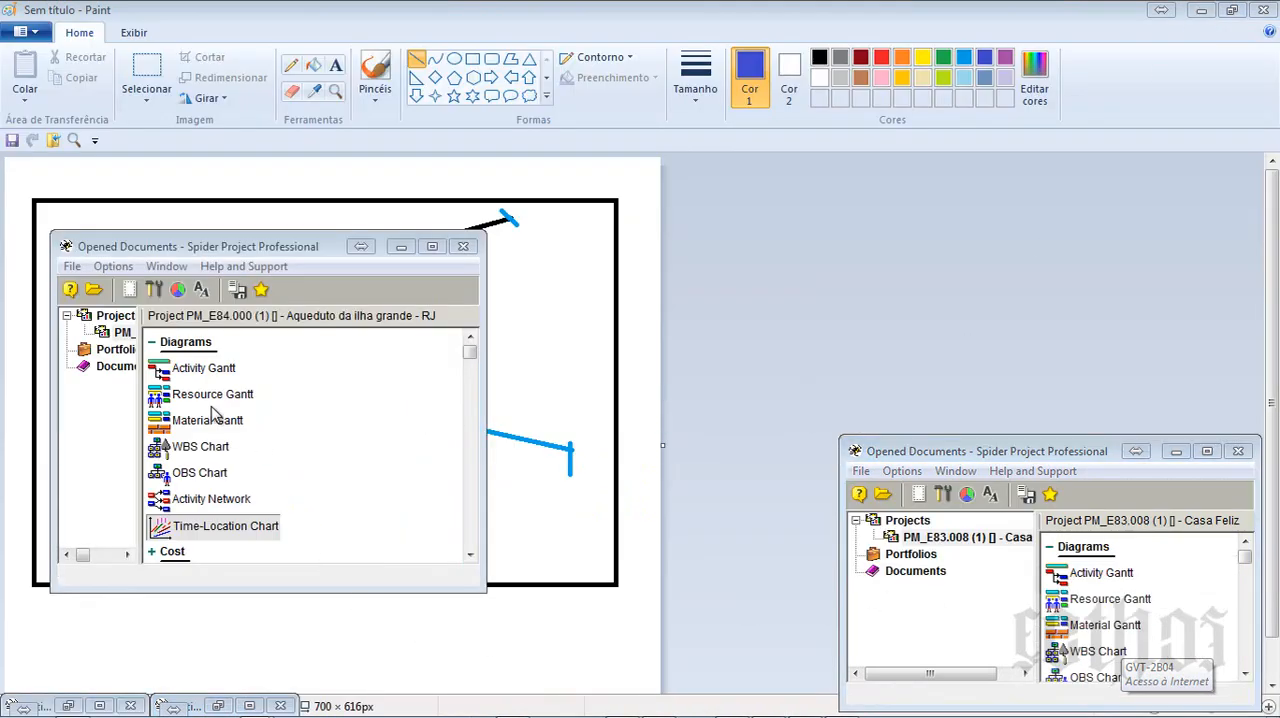
double_click(114, 333)
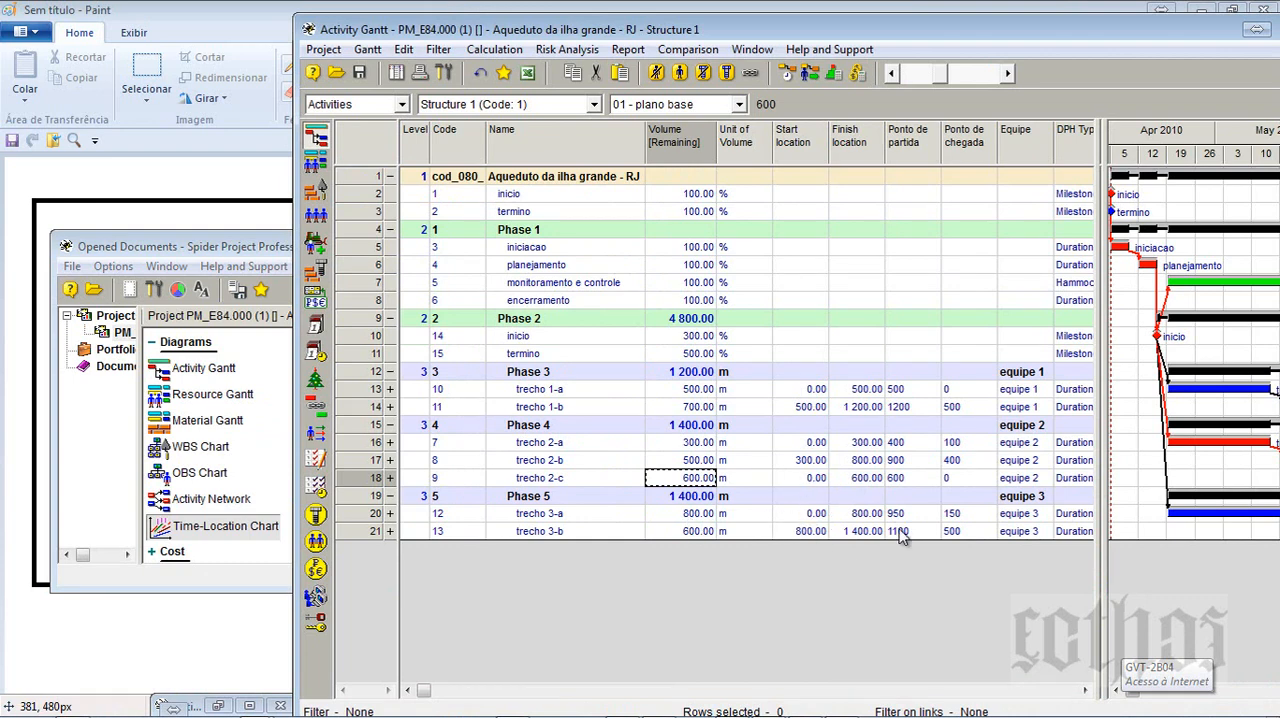
click(958, 515)
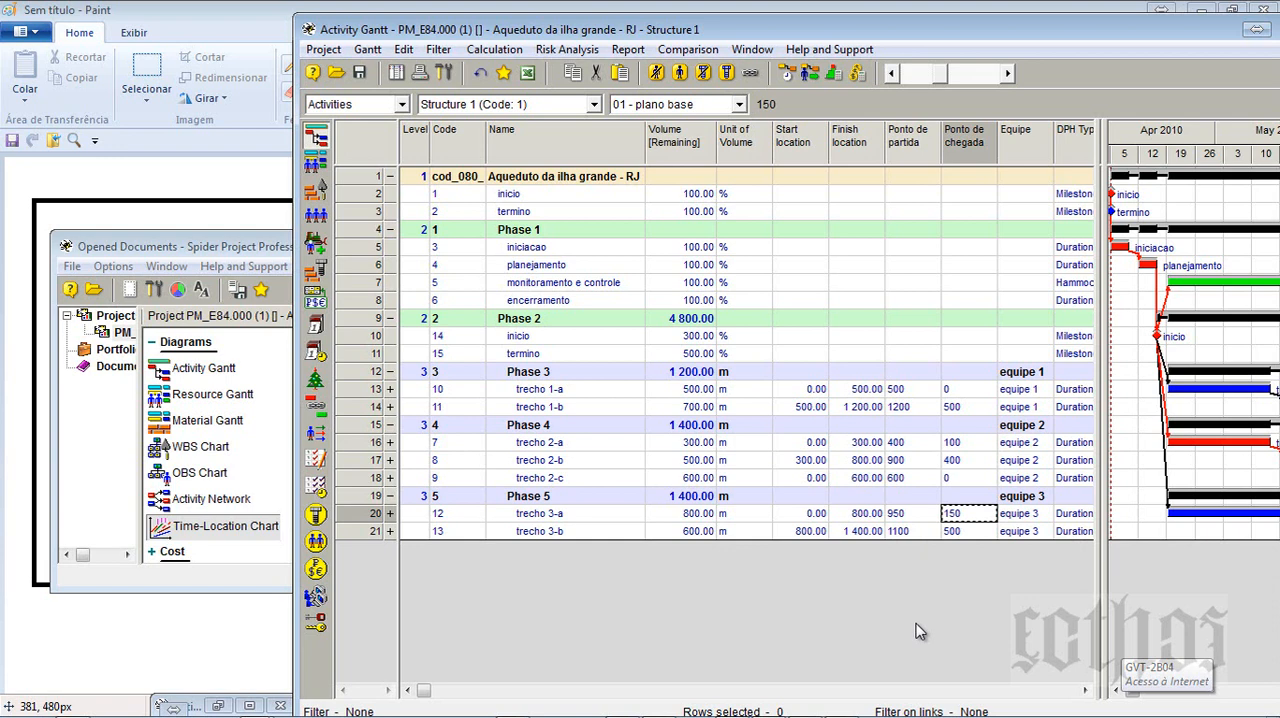
click(812, 517)
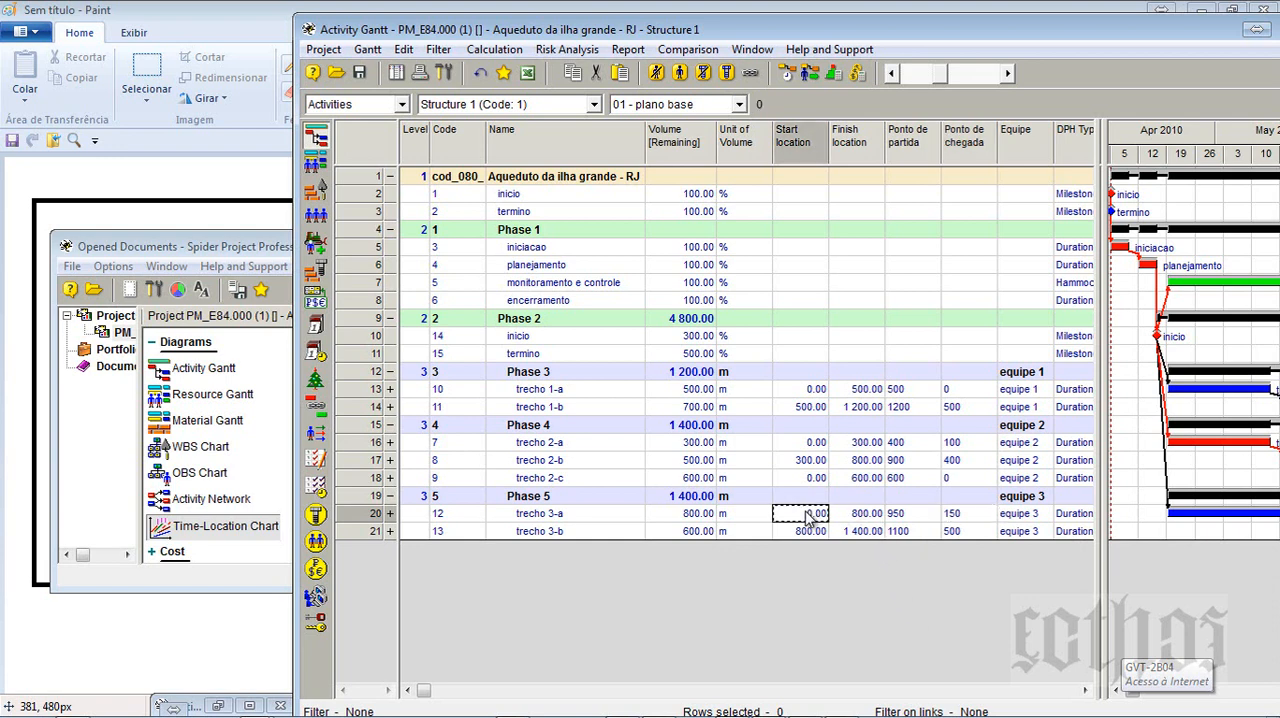
click(868, 516)
click(819, 517)
click(967, 517)
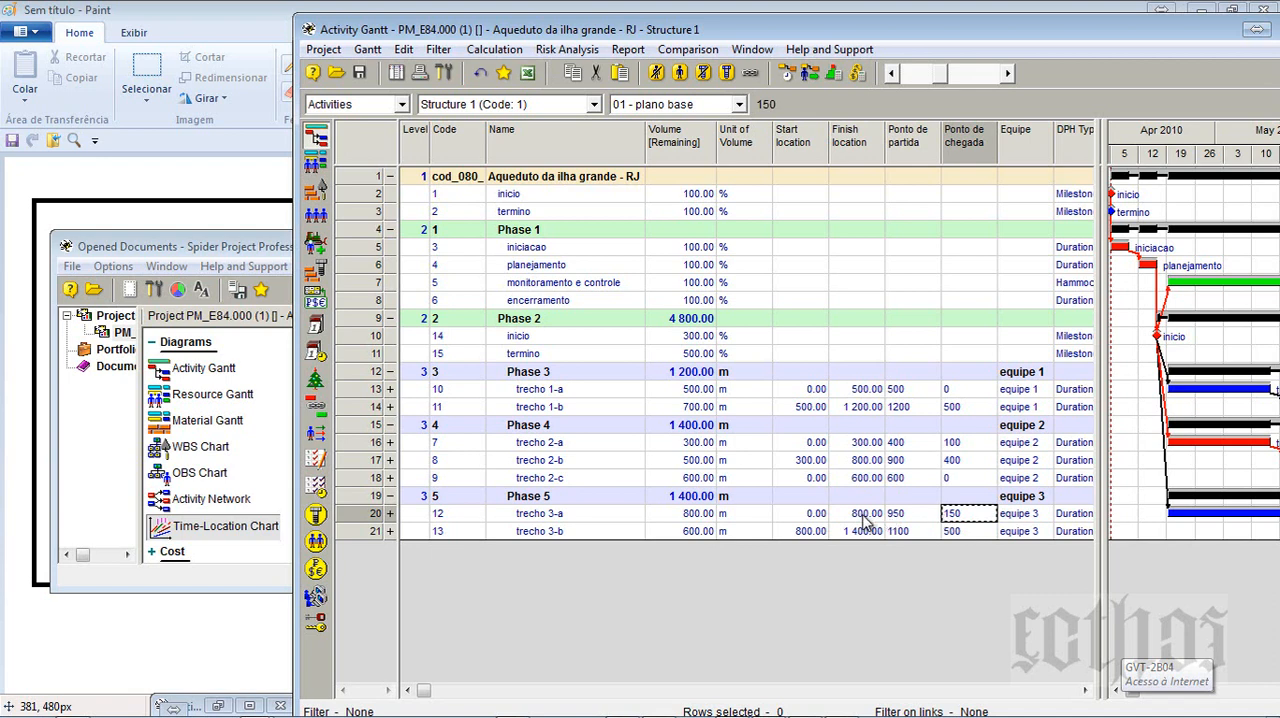
click(866, 518)
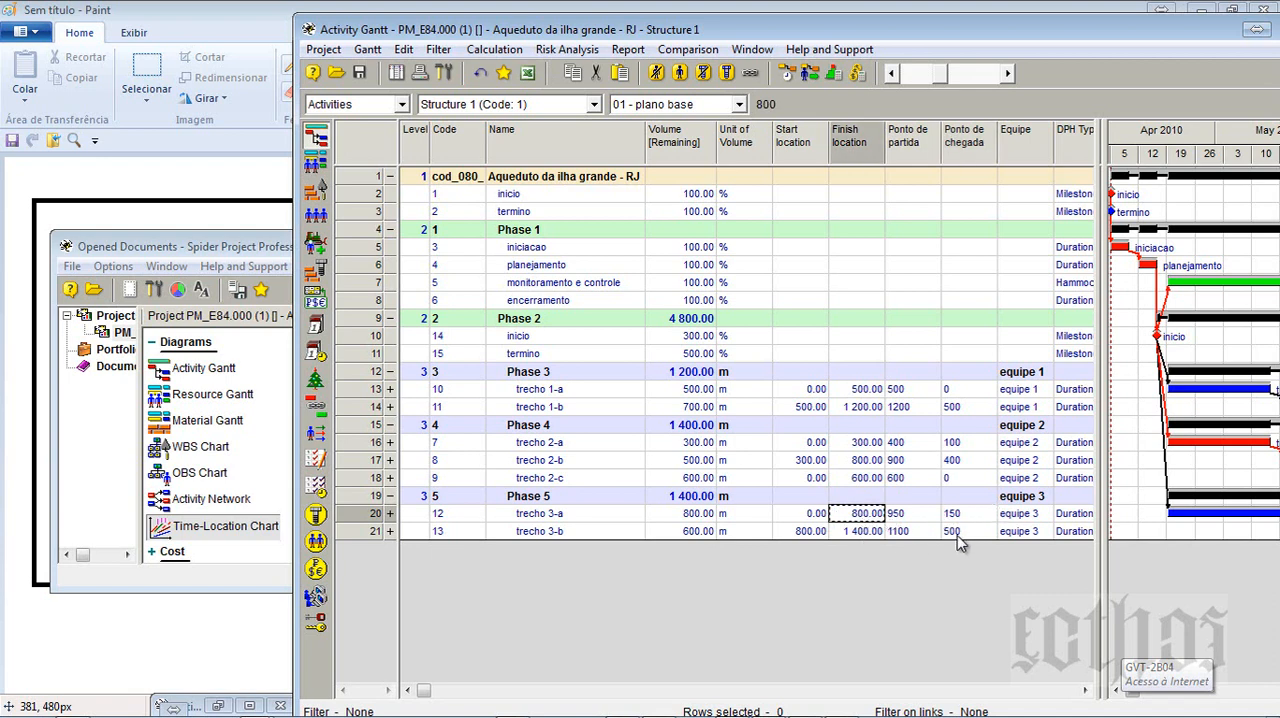
- Return to the Paint sketch and draw a red line of about 149 × 351 px branching down from the blue line before the indigo branch
click(229, 603)
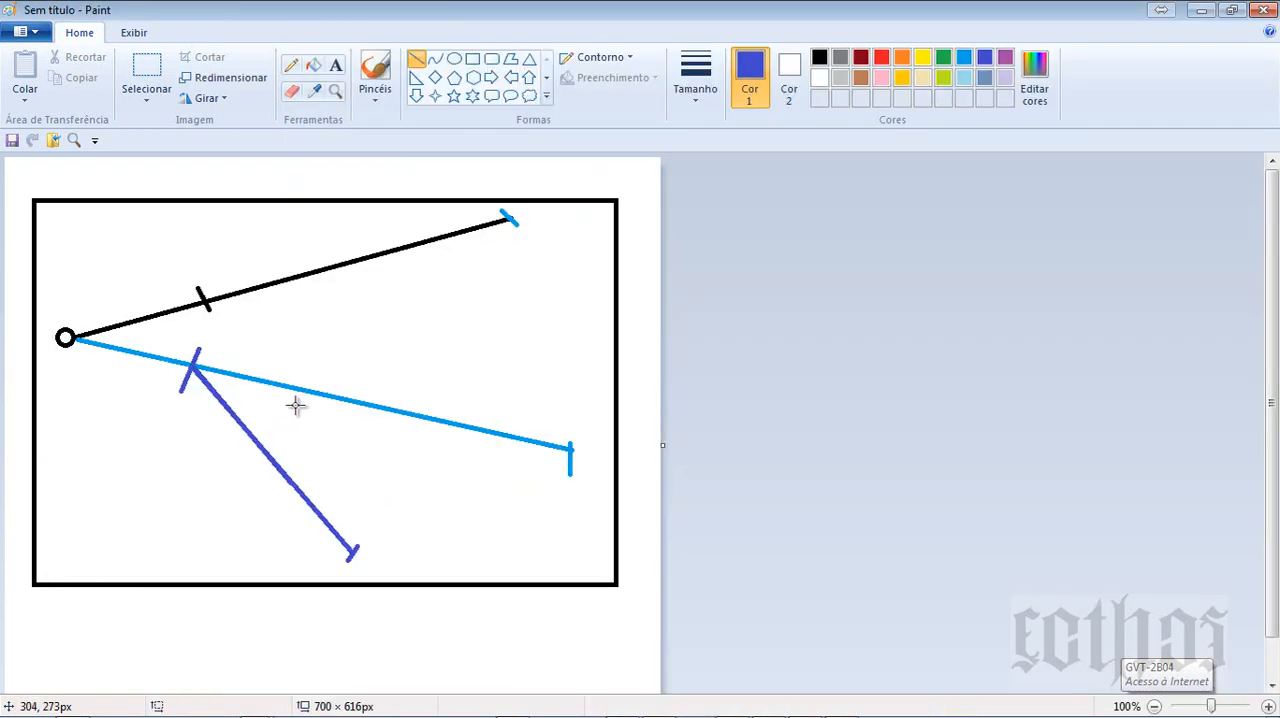
key(alt+Tab)
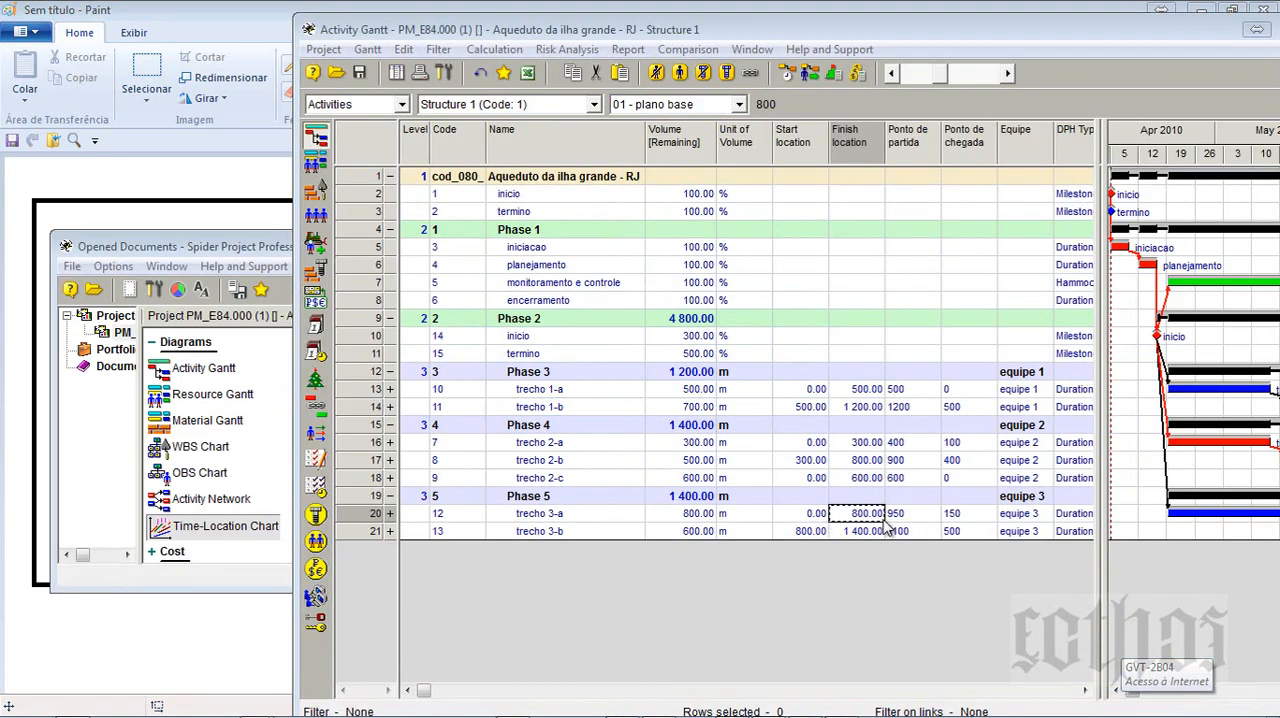
key(alt+Tab)
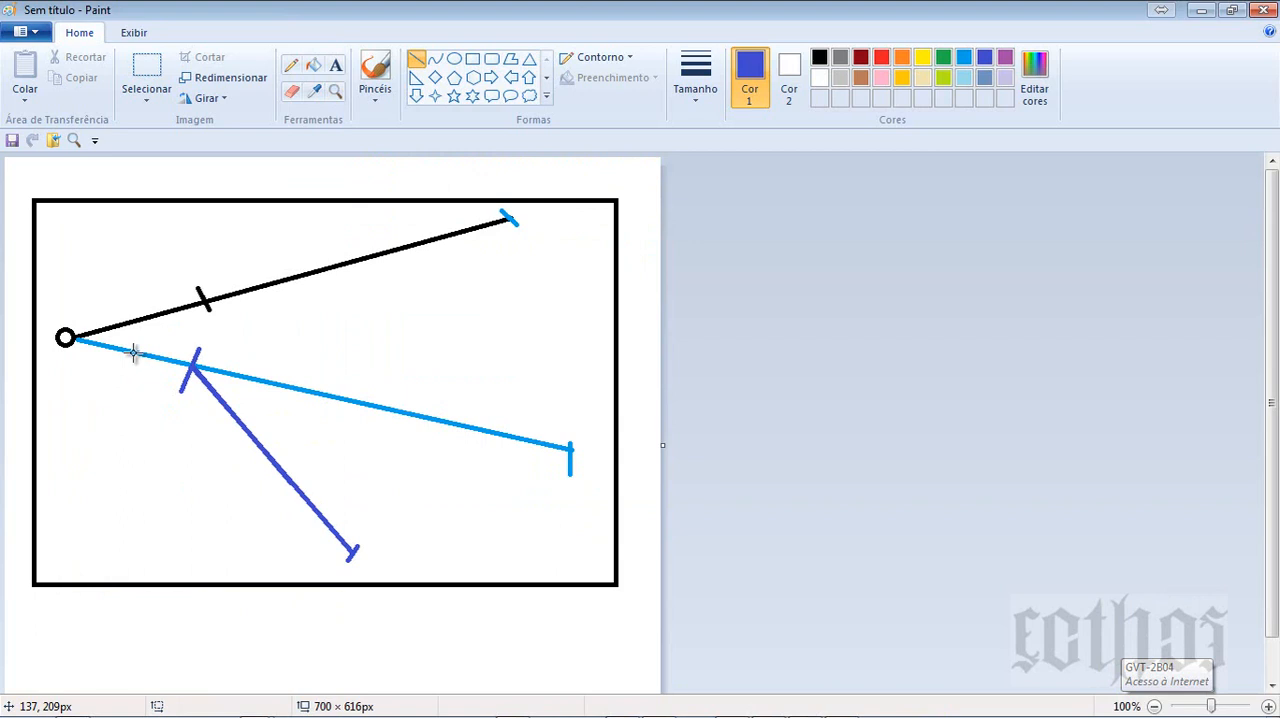
click(881, 57)
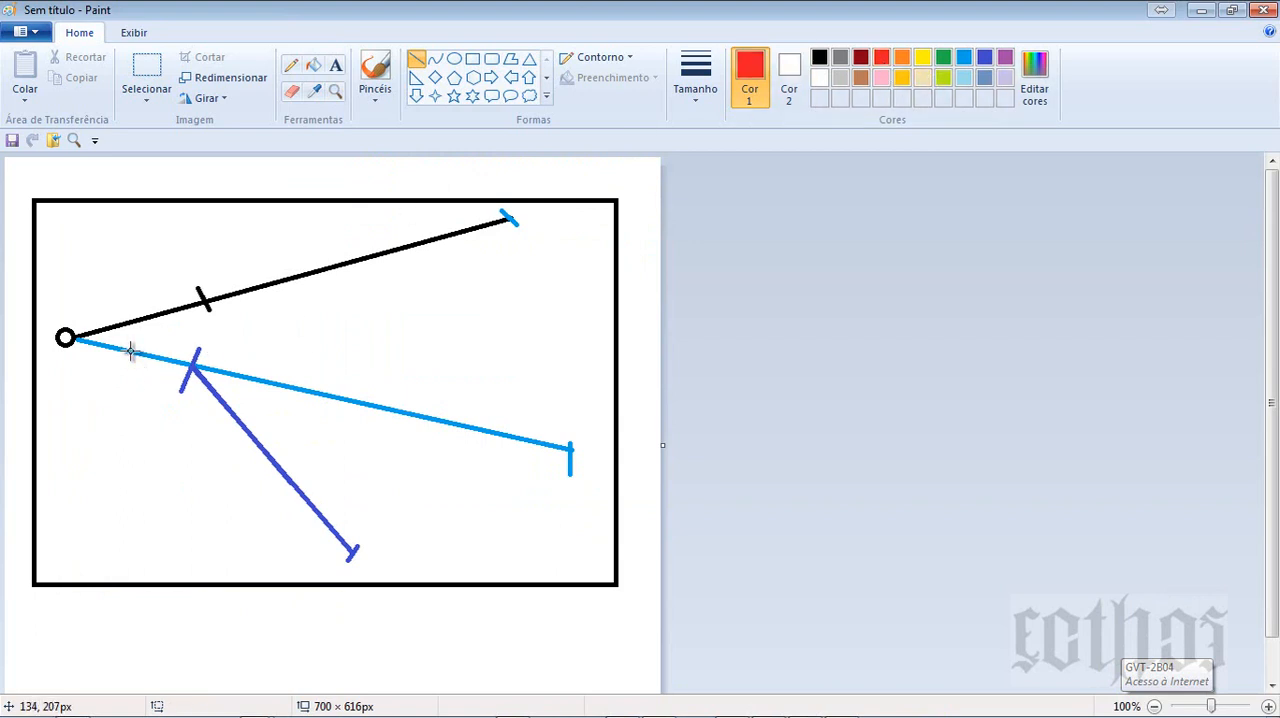
drag(131, 352, 268, 672)
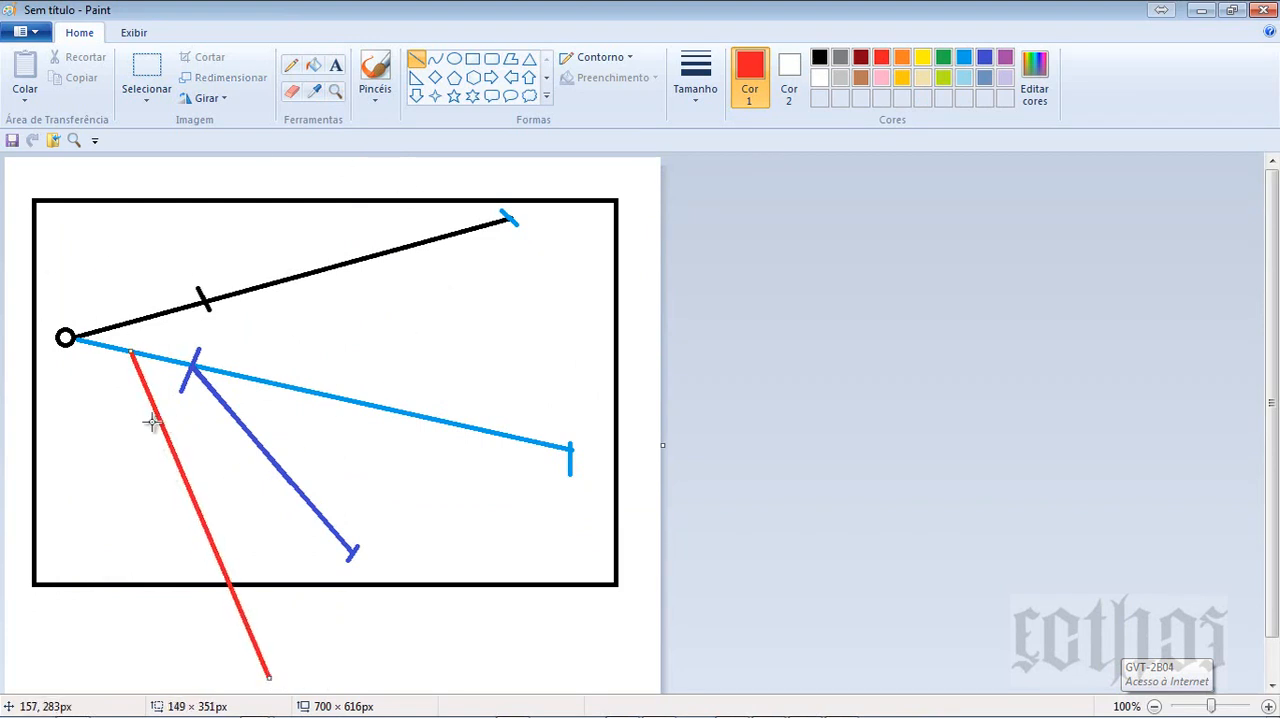
- Recheck trecho 3-a's locations in the Gantt and add two red ticks in Paint, across the red line's lower half and its end
key(alt+Tab)
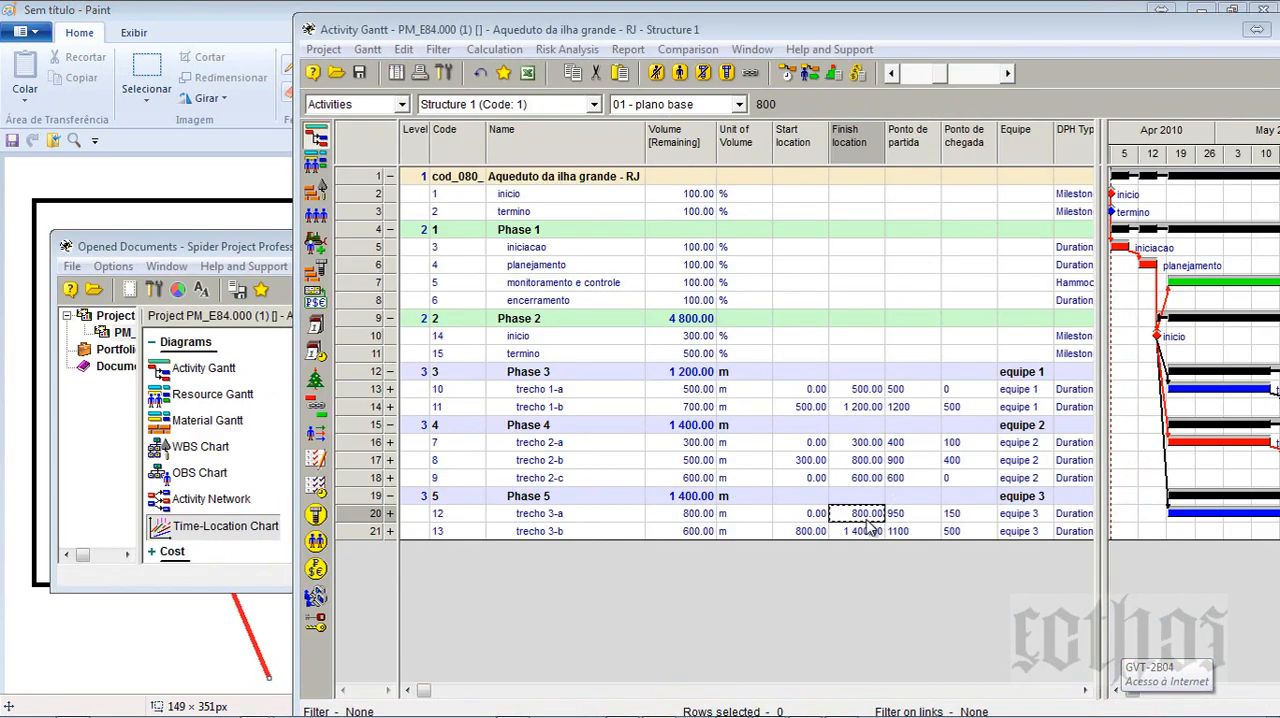
key(alt+Tab)
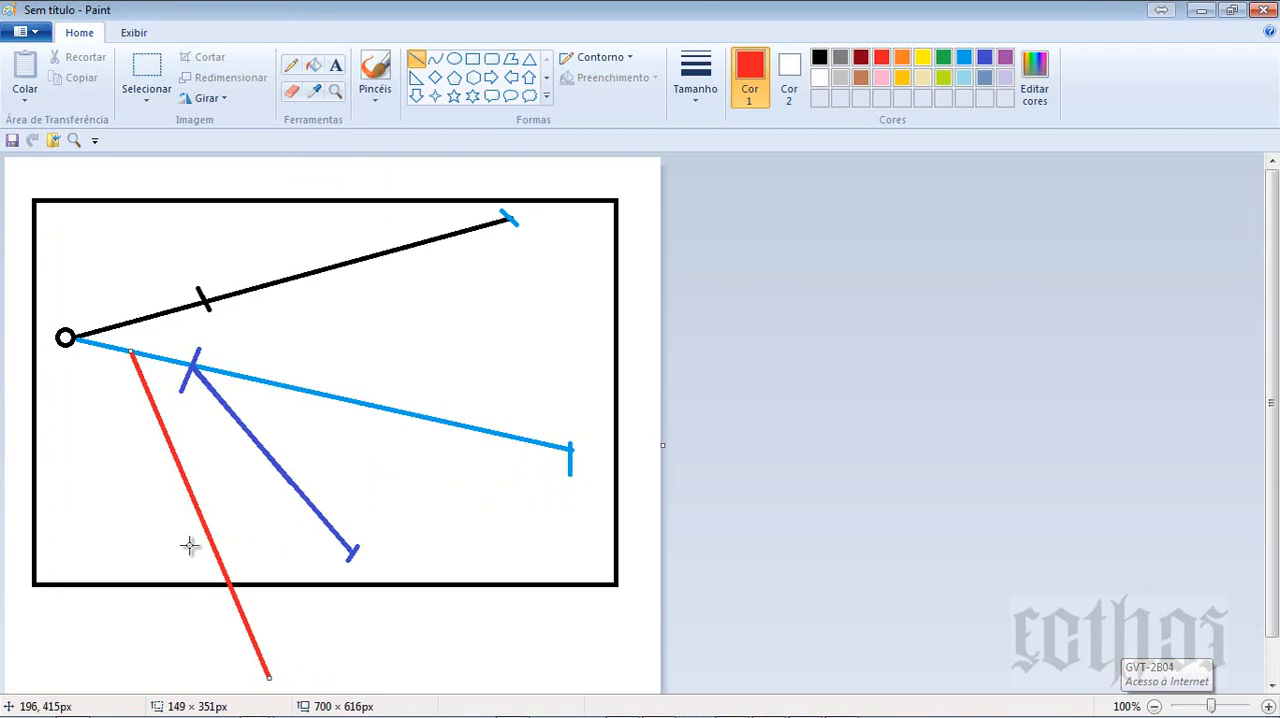
drag(190, 545, 228, 532)
scroll(229, 532, down, 1)
drag(252, 635, 300, 627)
- Select and delete the black frame's bottom edge on both sides of the red line
click(148, 78)
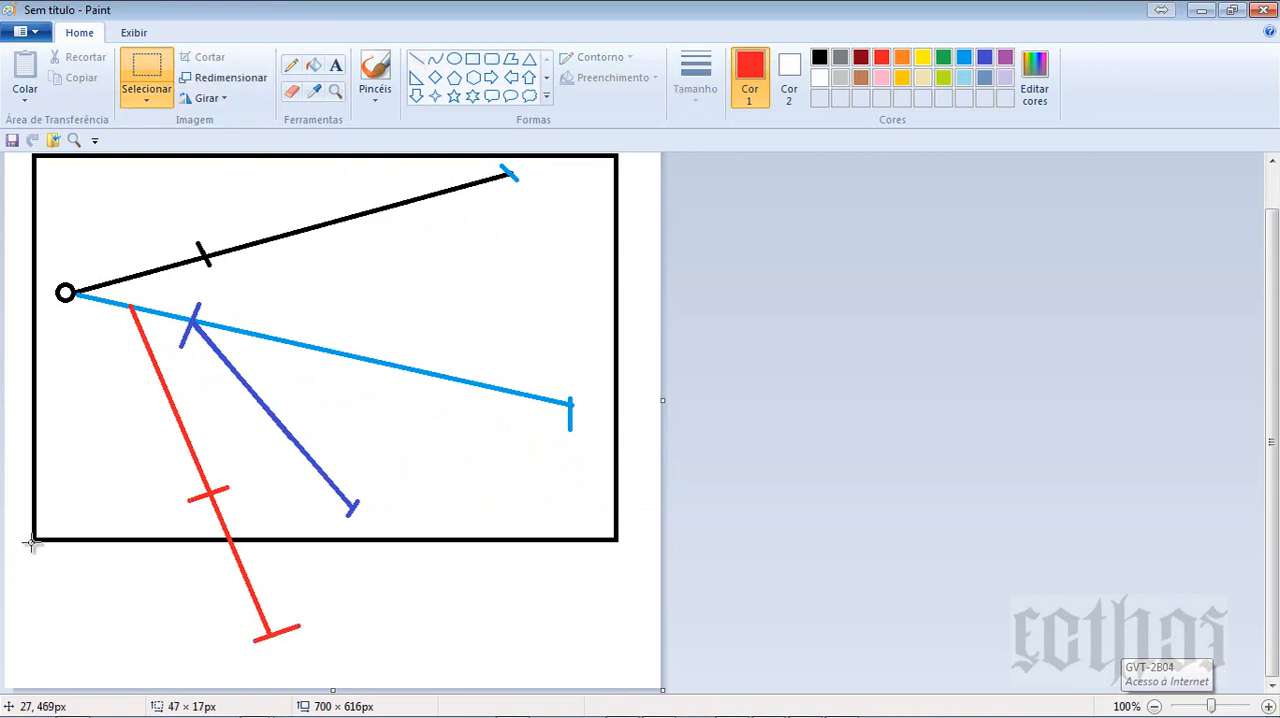
drag(29, 522, 196, 562)
key(Delete)
drag(263, 531, 628, 556)
key(Delete)
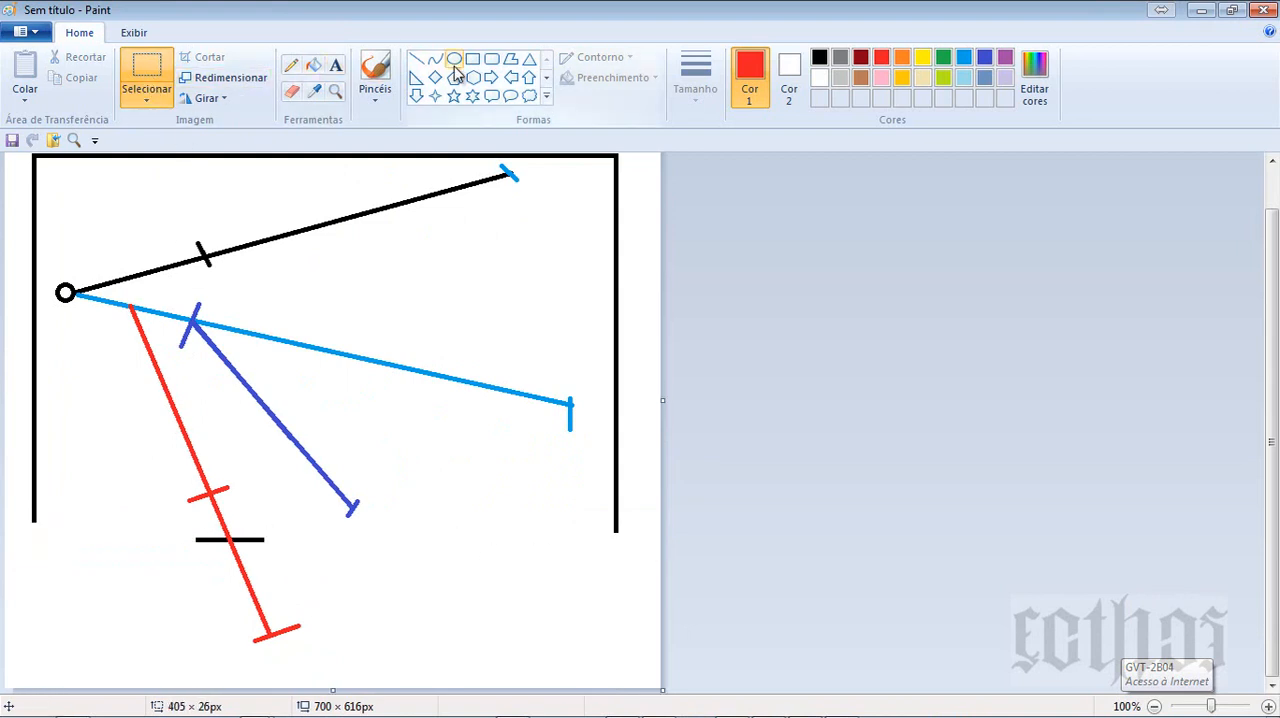
- Extend the frame's sides down in red by about 173 and 164 px, close them with a 616 px line and erase the leftover black dash
click(416, 58)
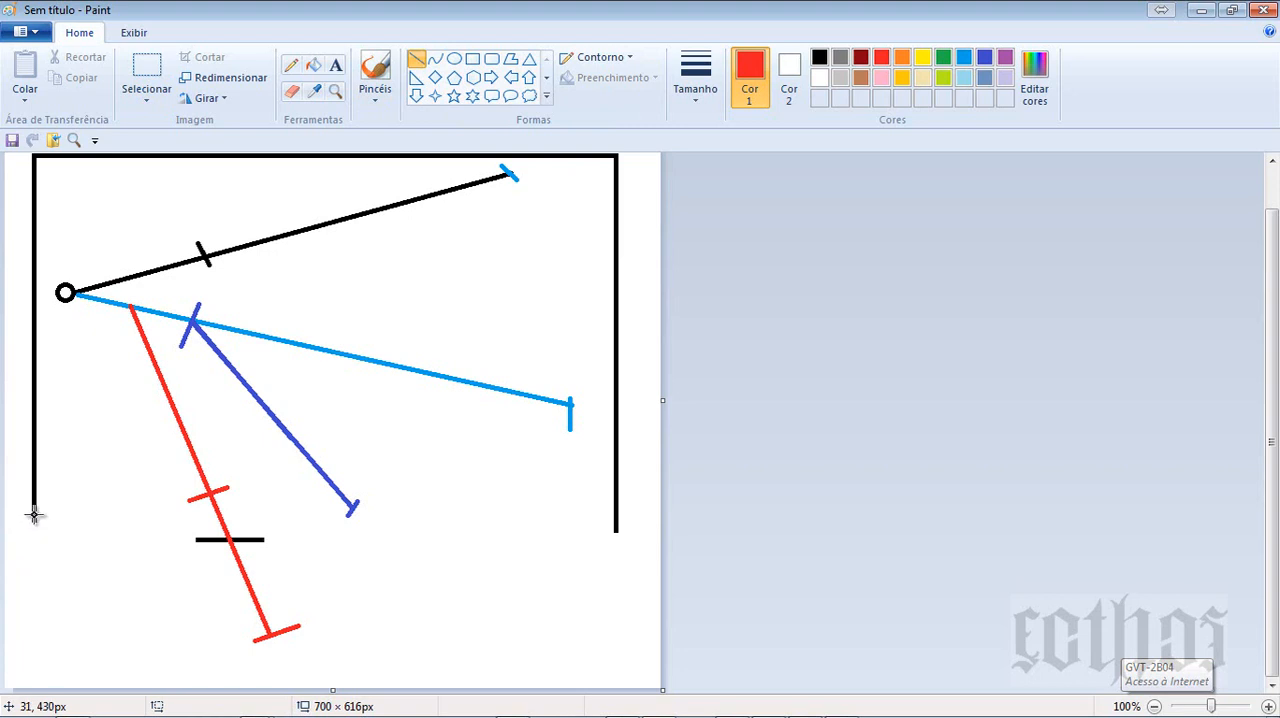
drag(33, 515, 33, 676)
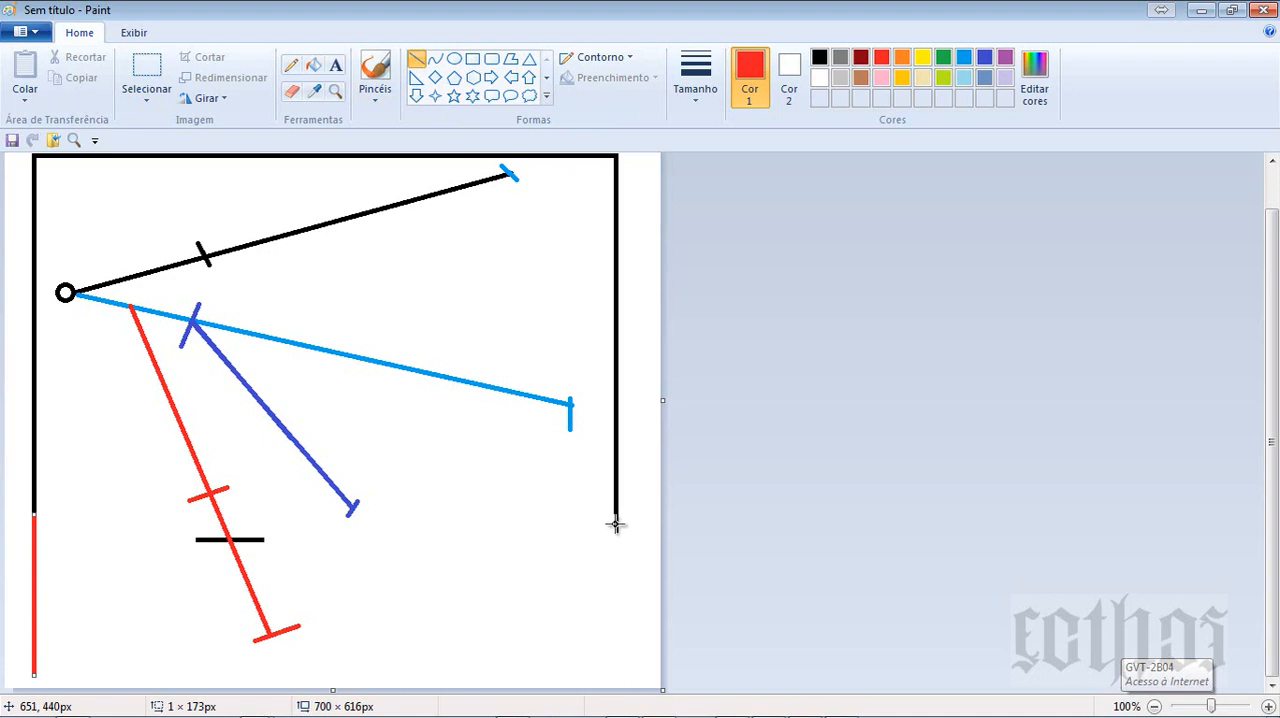
drag(616, 524, 615, 676)
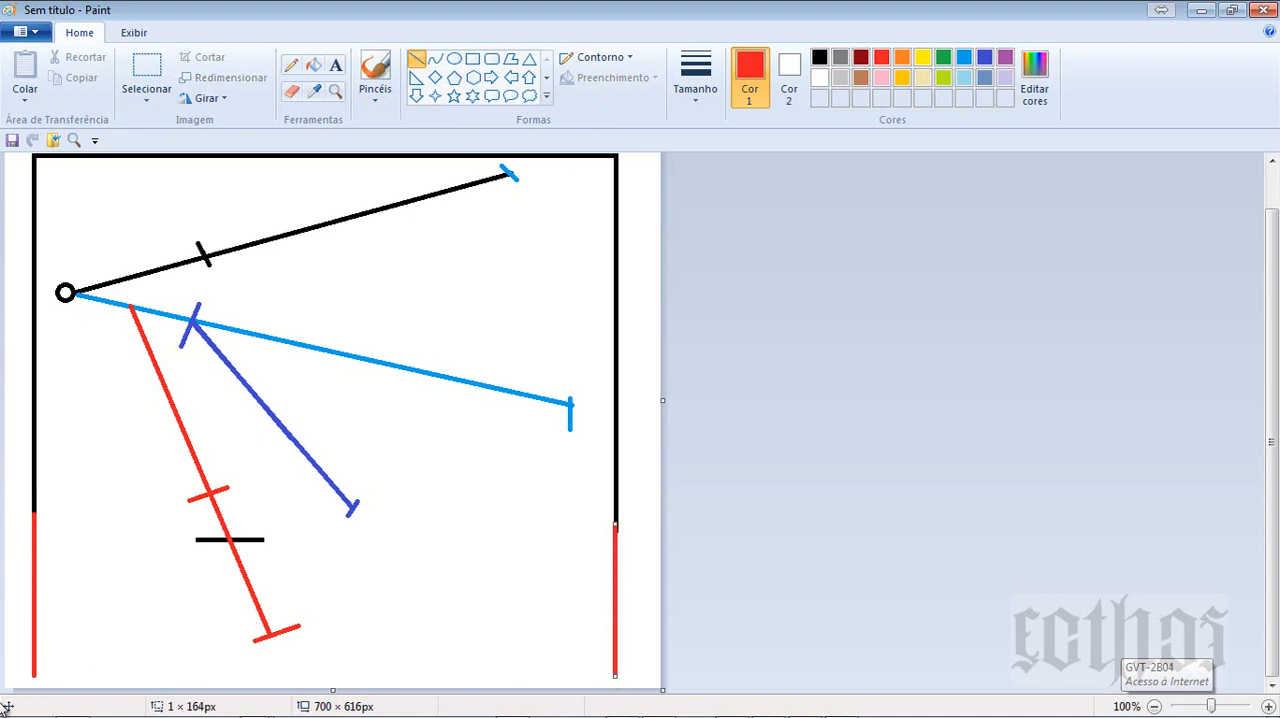
drag(33, 677, 615, 677)
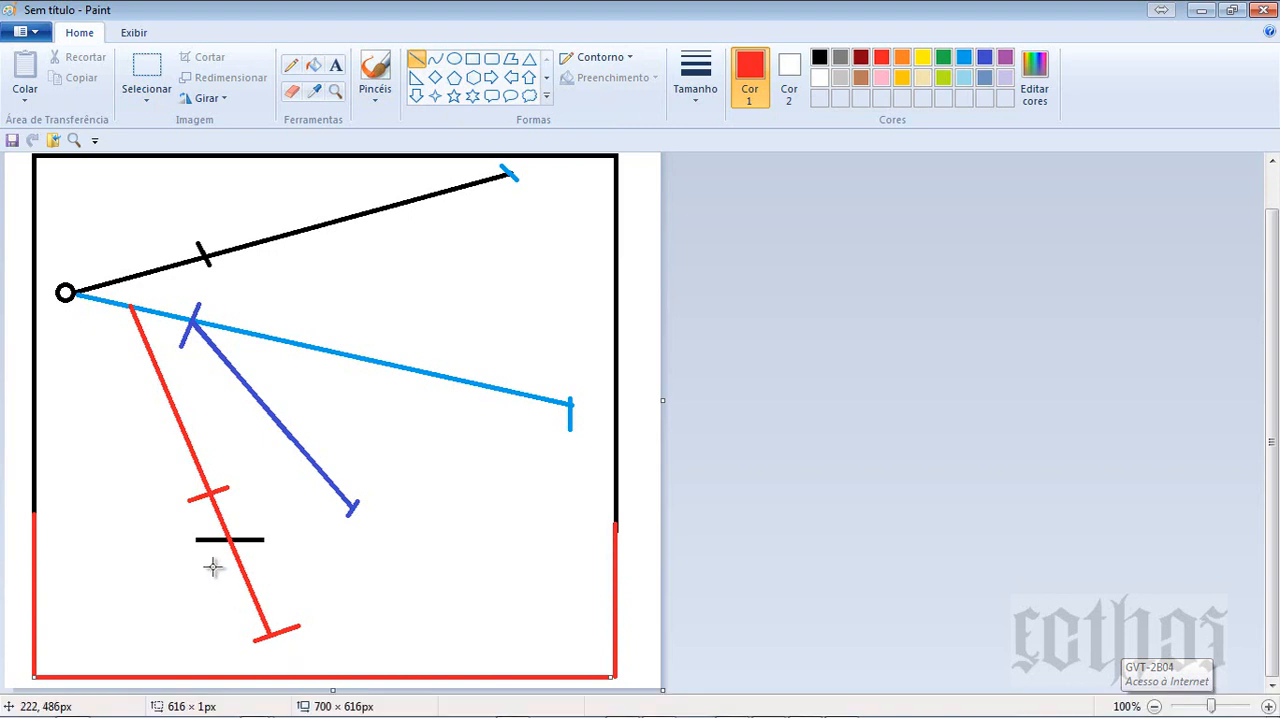
click(292, 92)
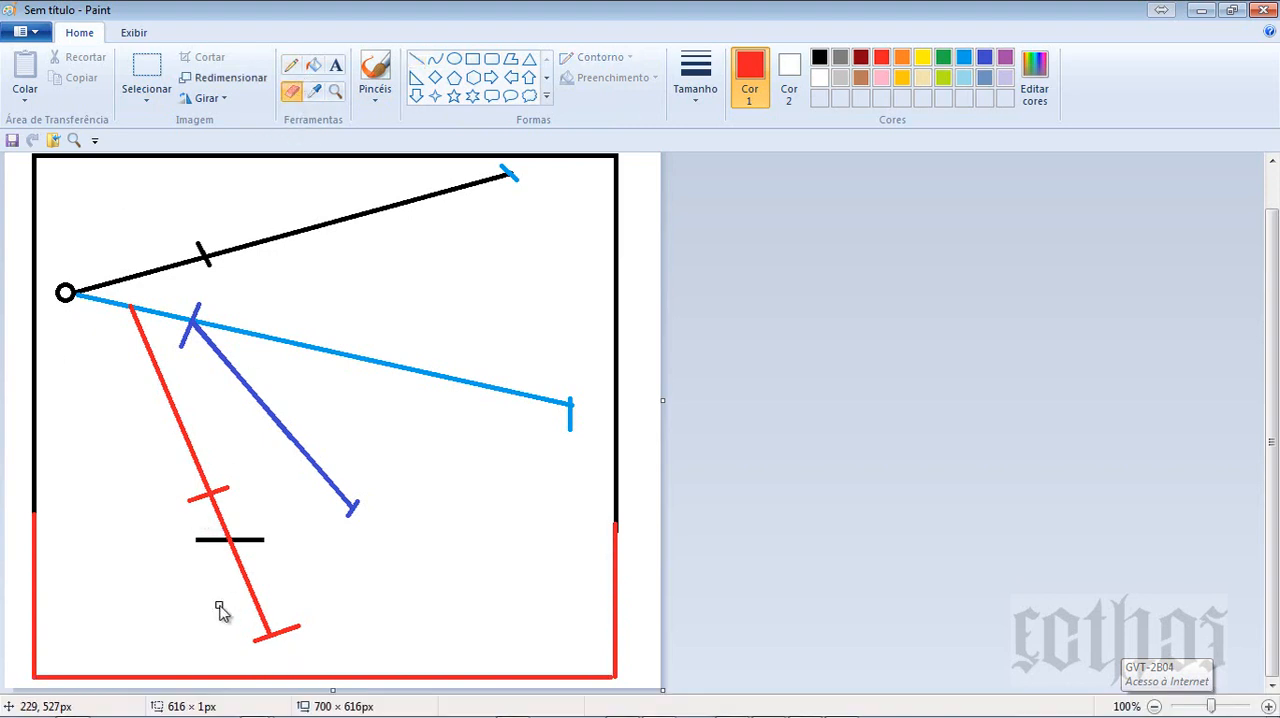
mouse_move(223, 543)
mouse_down()
mouse_move(196, 545)
mouse_move(274, 537)
mouse_up()
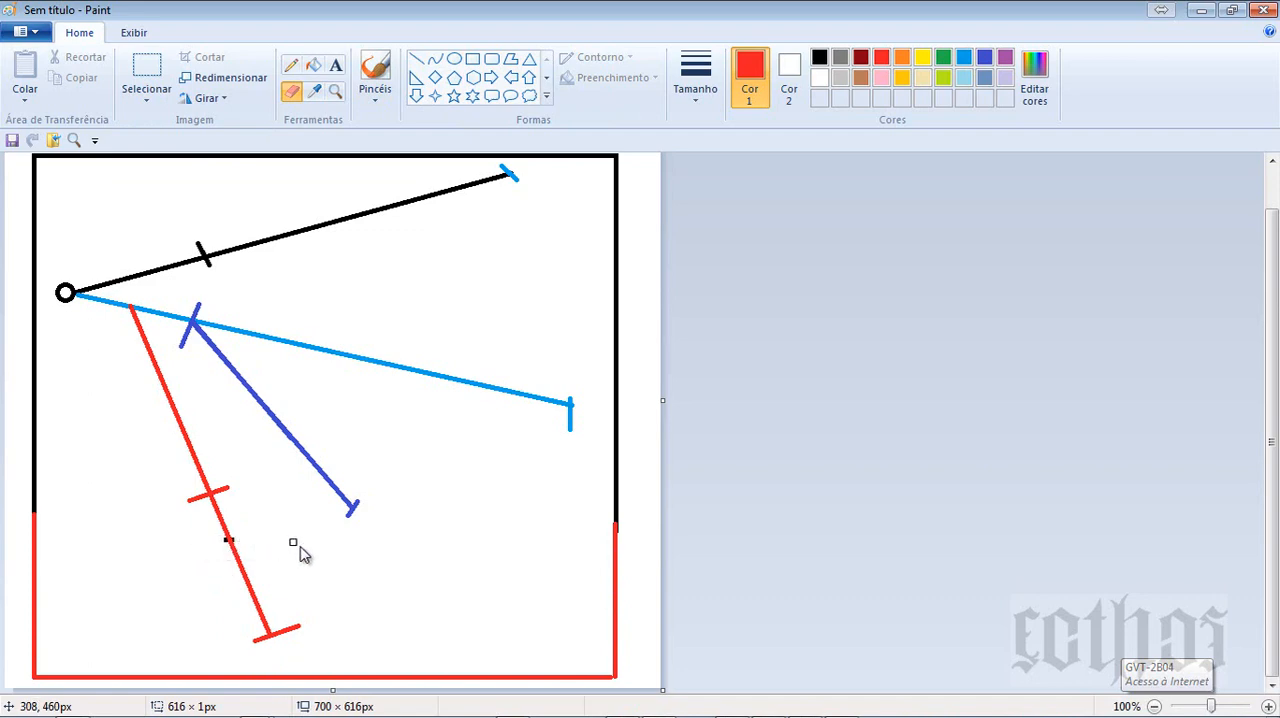
- Switch to Spider Project, open the Aqueduto da ilha grande project's Time-Location Chart and maximize it
key(alt+Tab)
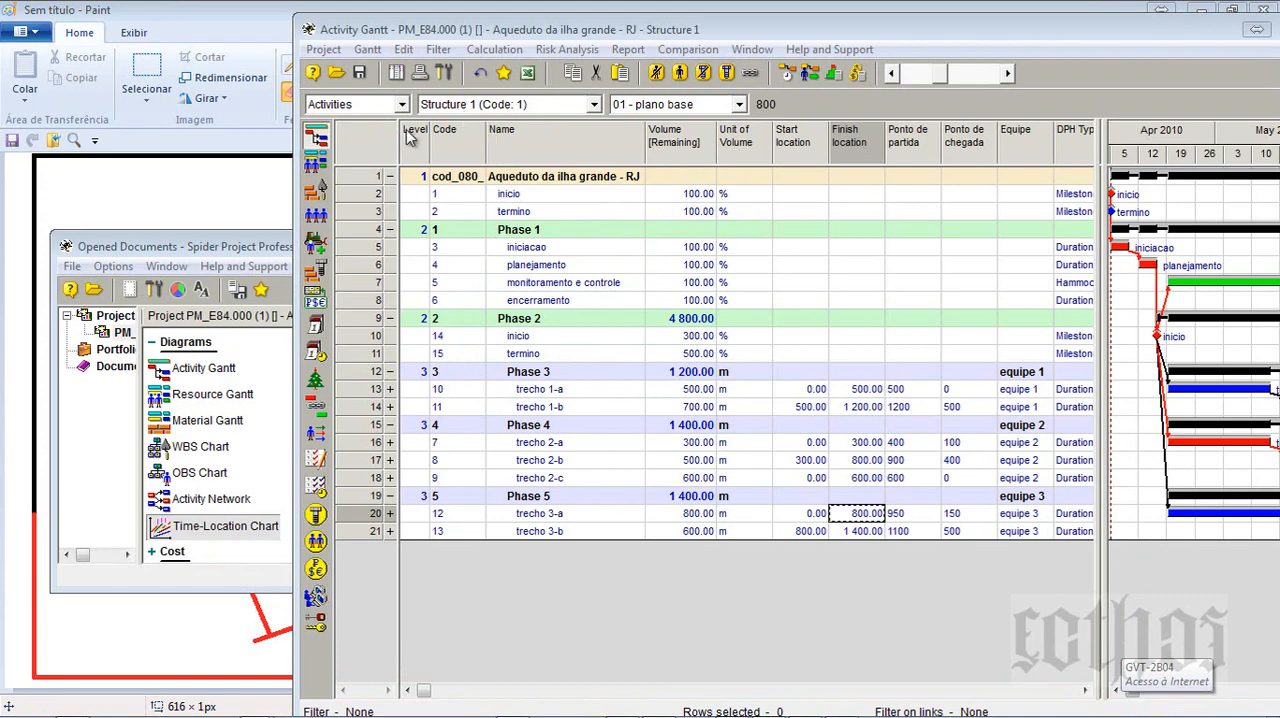
click(393, 74)
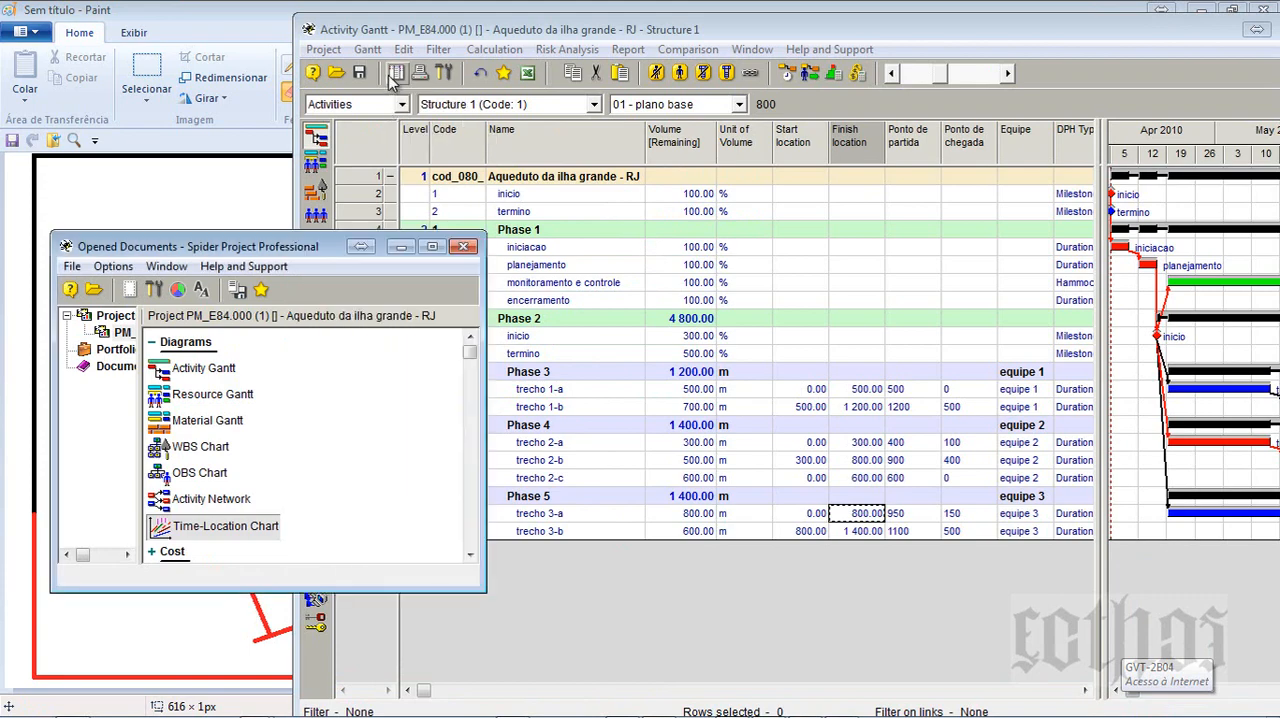
double_click(216, 526)
click(1025, 17)
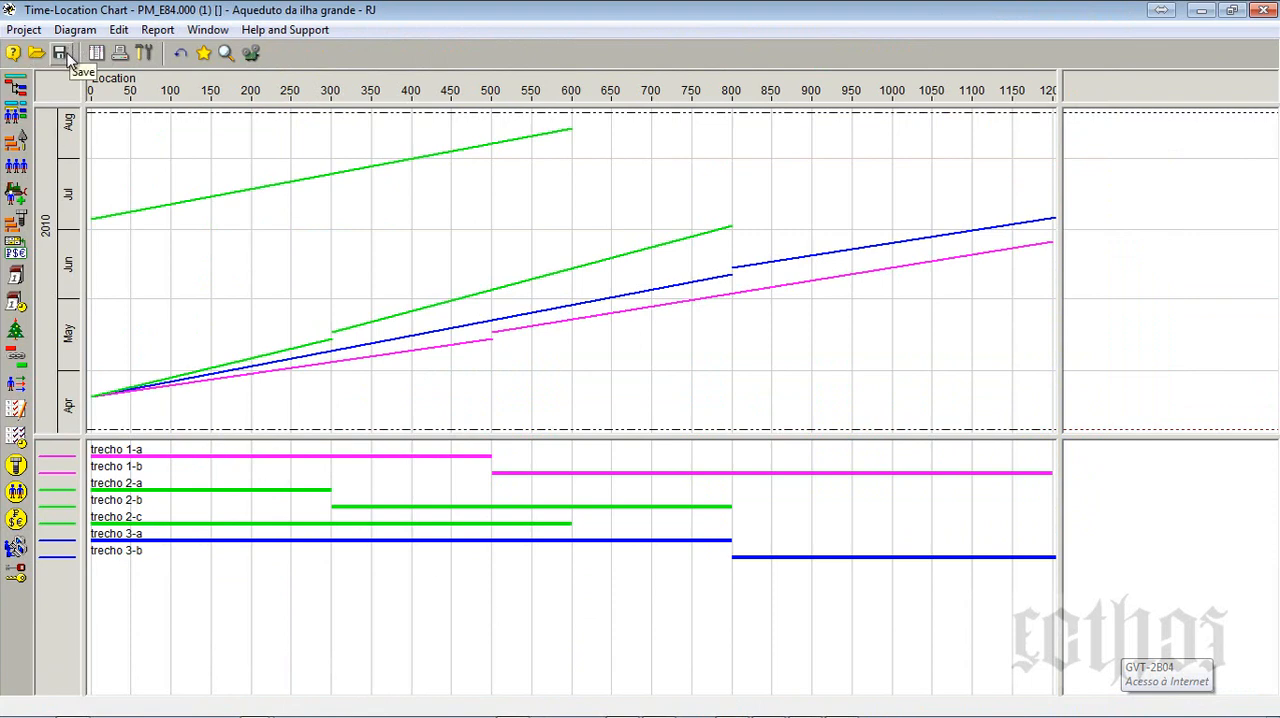
- In the Time-Location Chart setup, review the line styles of trecho 1-a to 3-b and set the time axis to the whole project
click(144, 54)
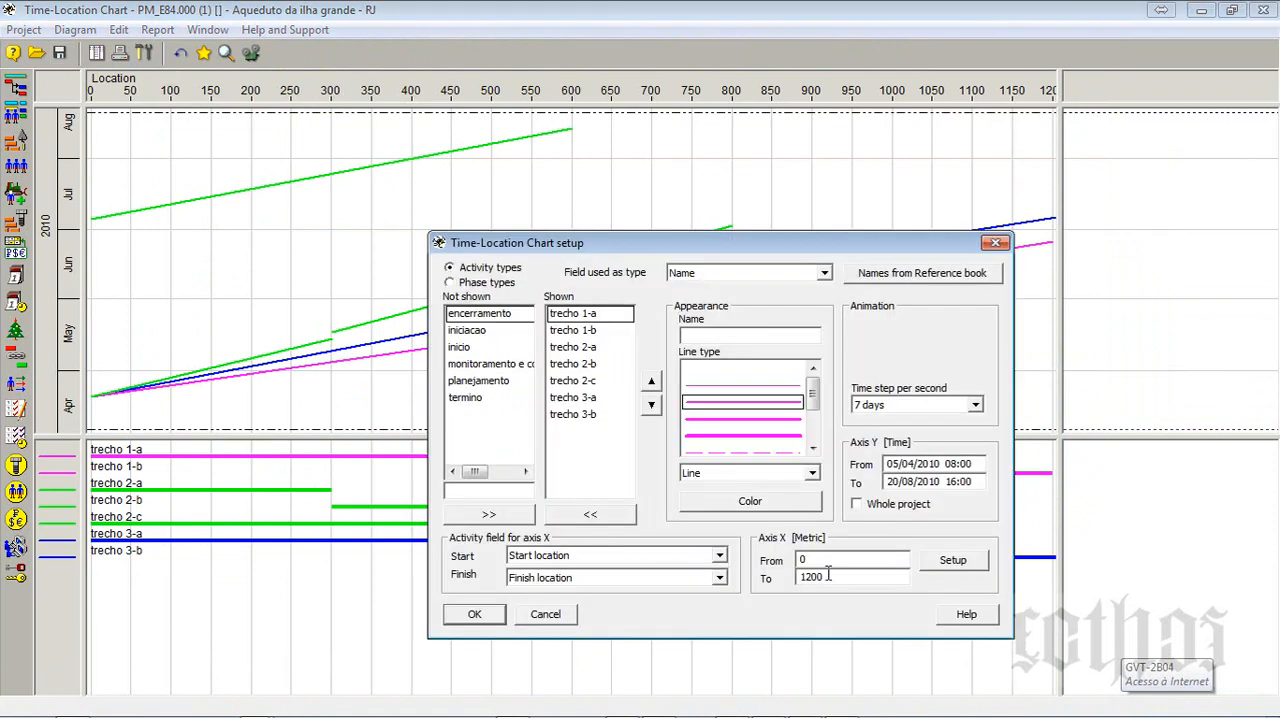
click(588, 316)
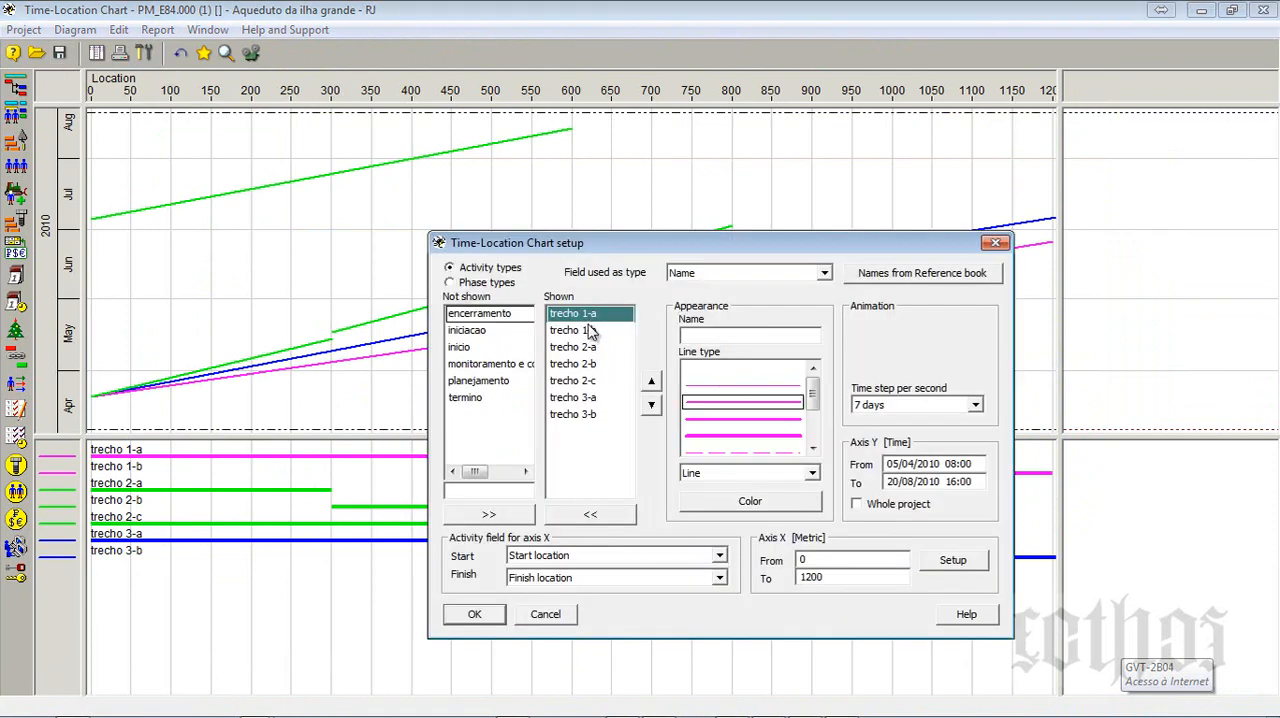
click(590, 331)
click(594, 347)
click(596, 364)
click(595, 381)
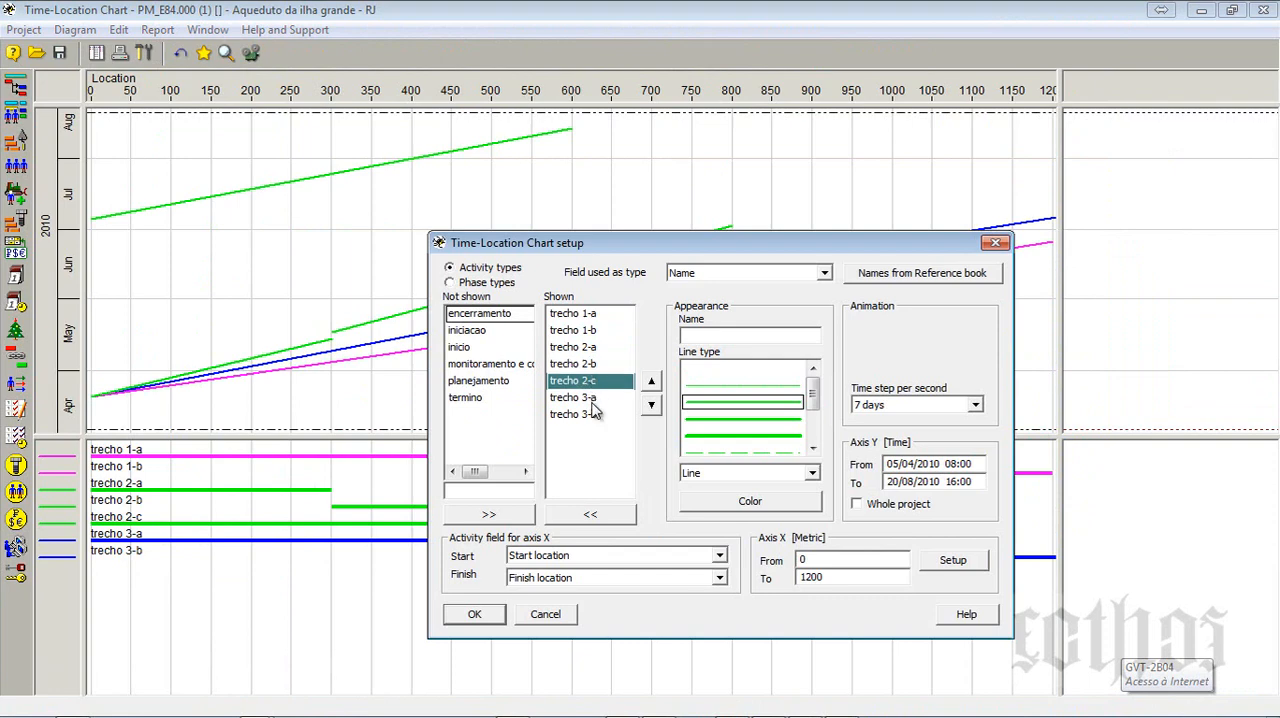
click(594, 399)
click(596, 415)
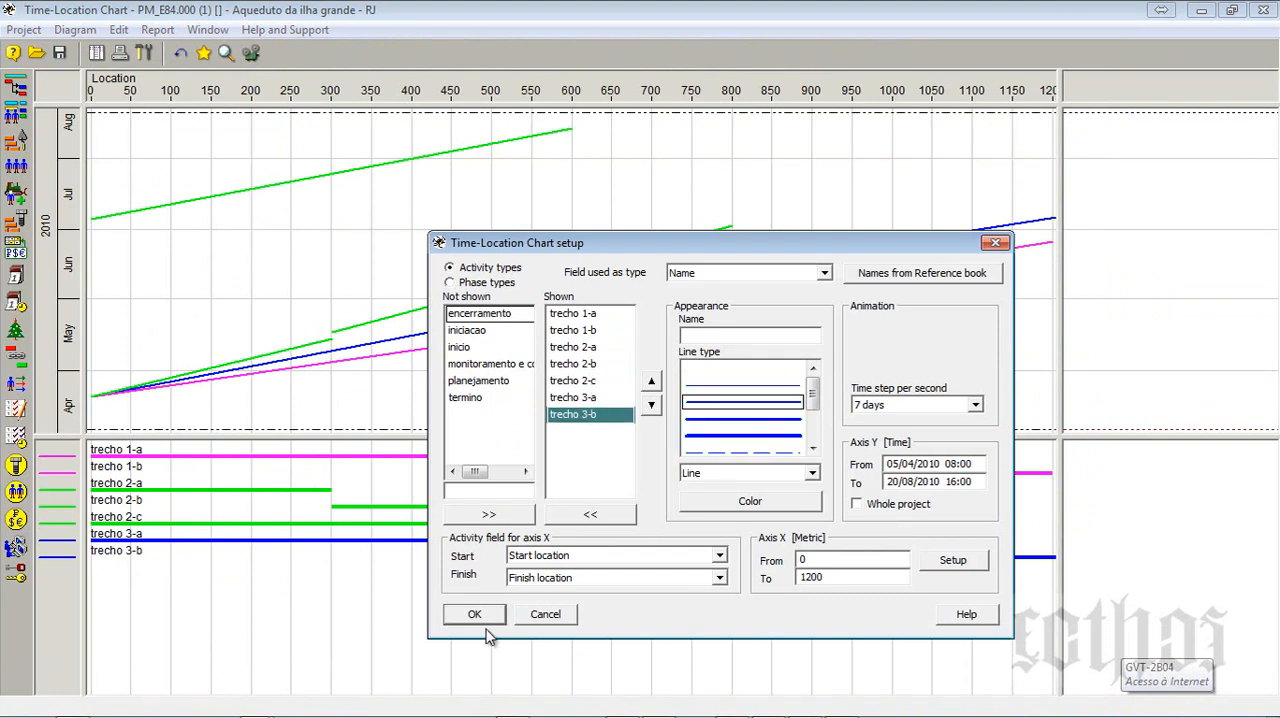
click(868, 505)
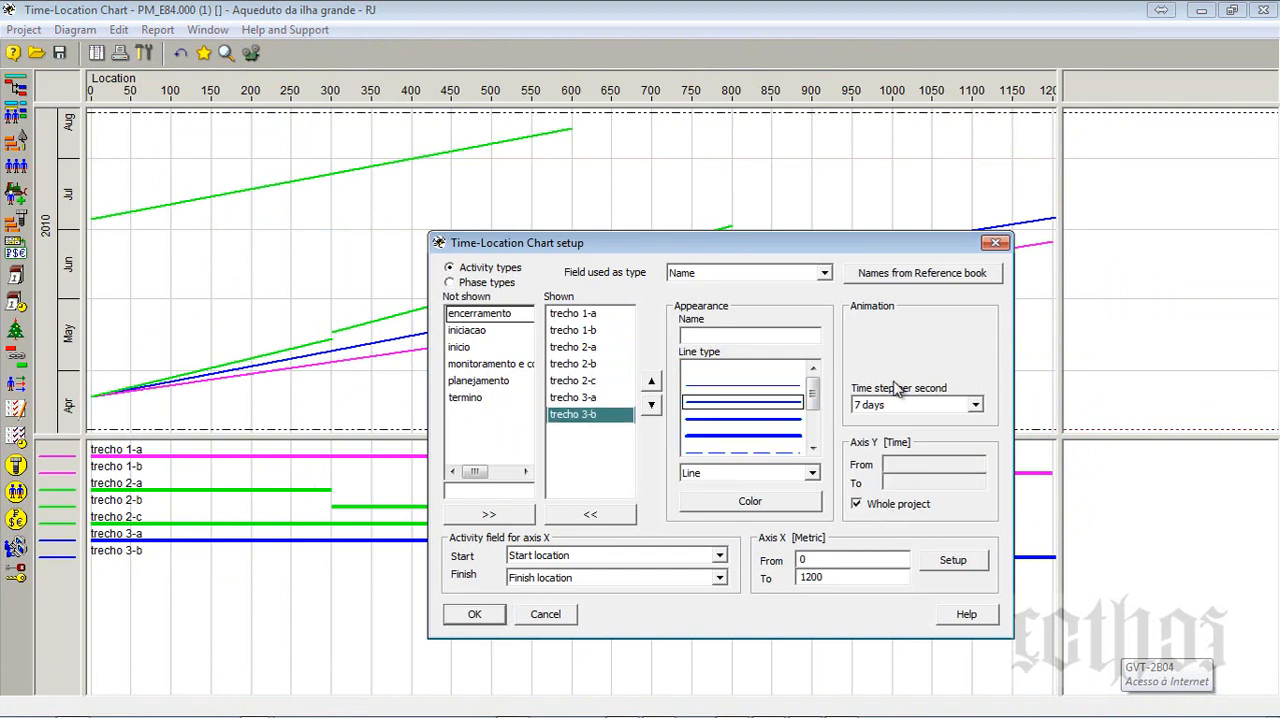
click(474, 614)
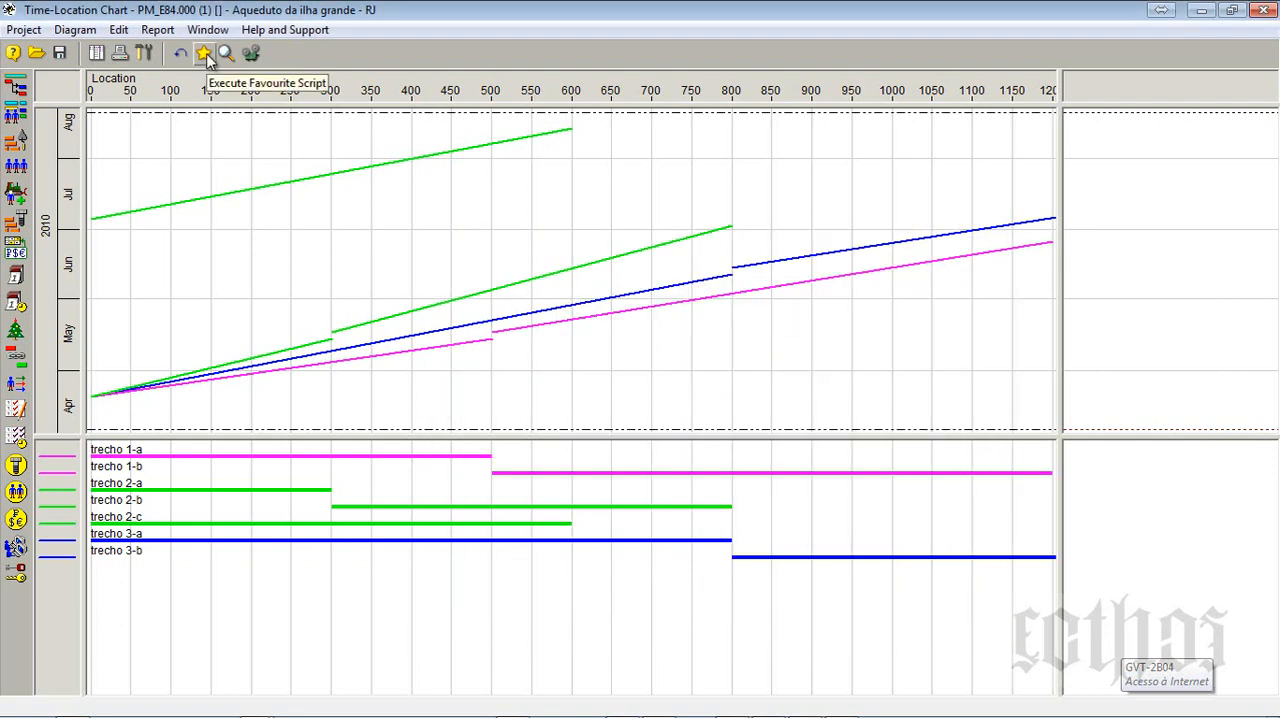
- Animate the Time-Location Chart and compare it with the aqueduct sketch in Paint
click(251, 54)
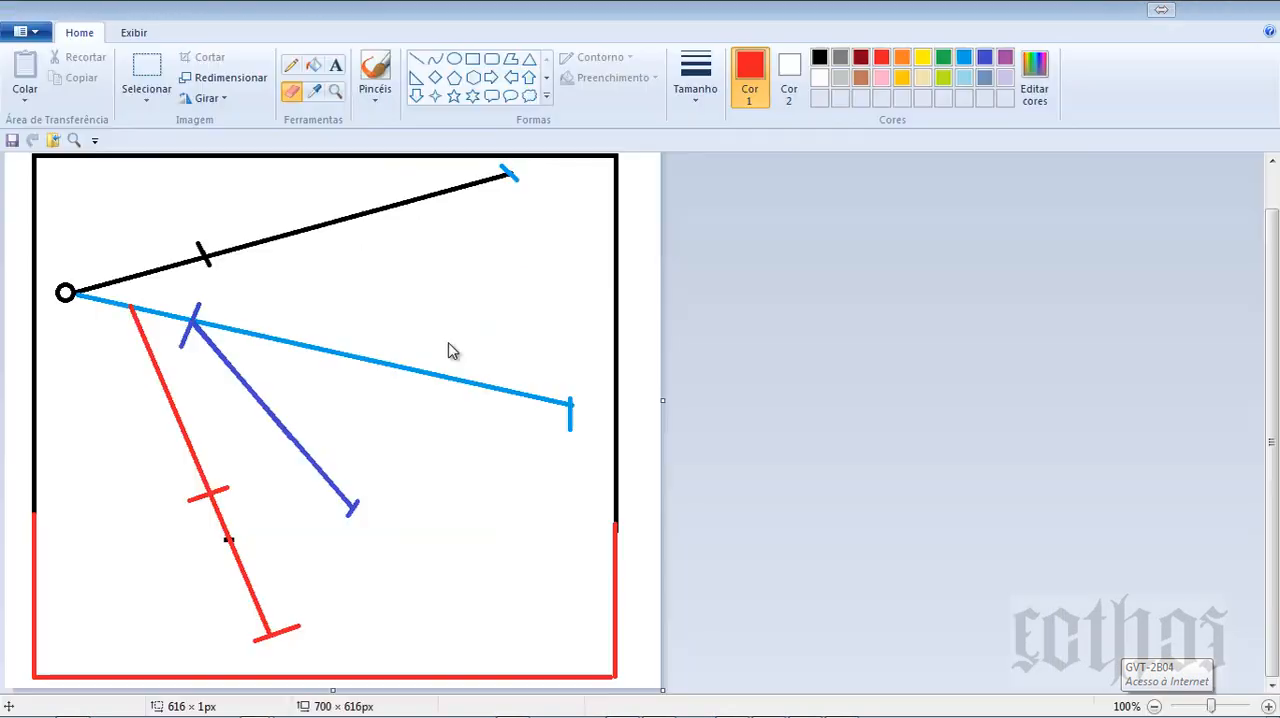
key(ctrl+space)
key(alt+Tab)
key(alt+Tab)
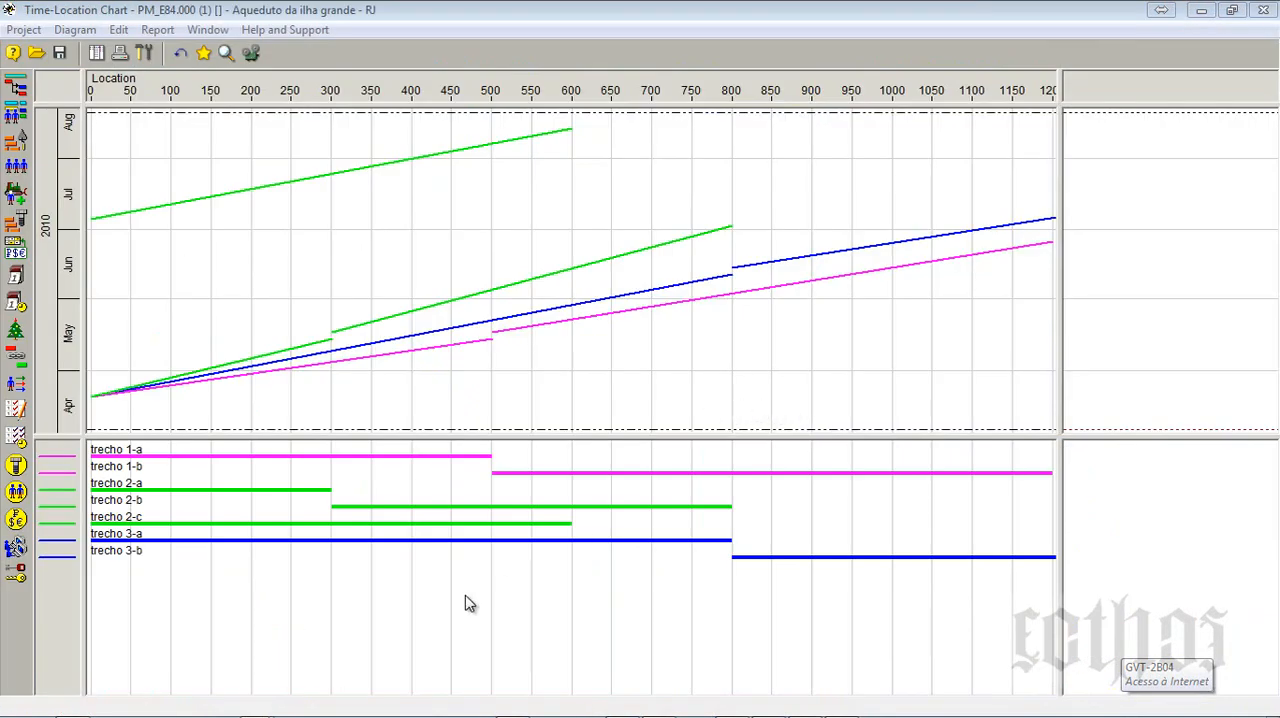
- Open the Activity Gantt and set trecho 3-a's start location to 150 and finish location to 950
click(17, 90)
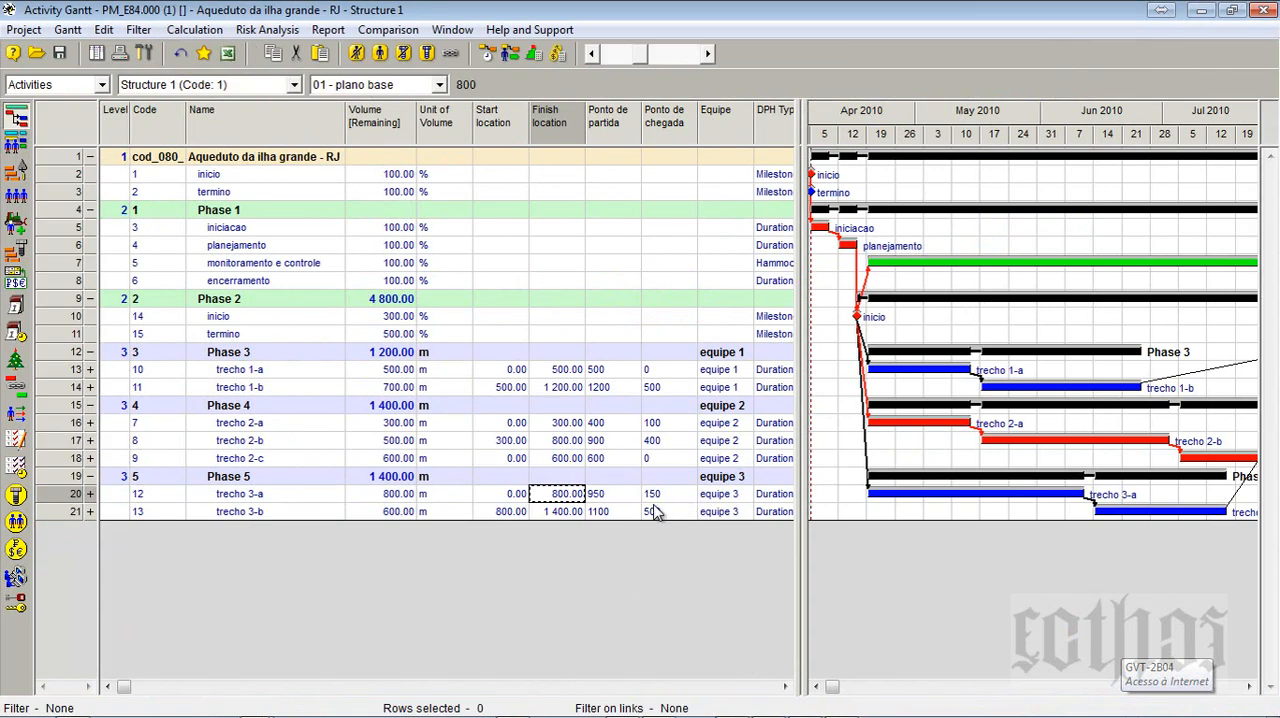
click(494, 497)
text(150)
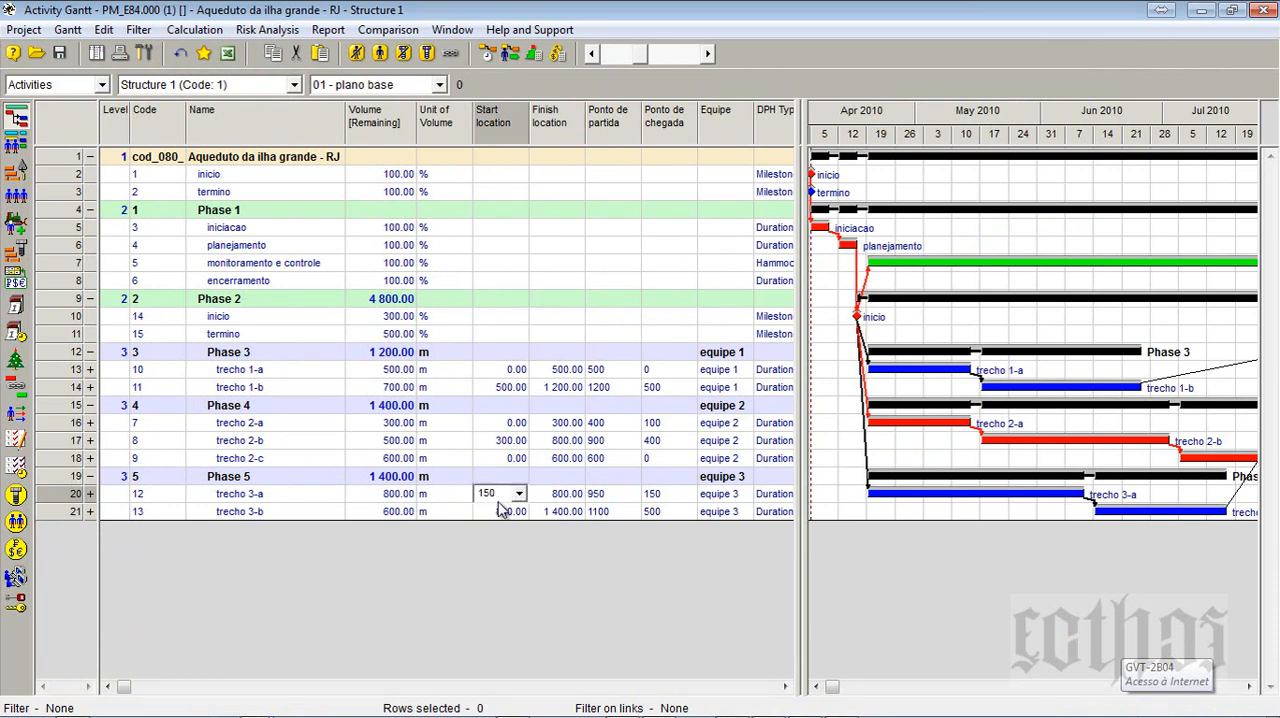
click(551, 494)
text(950)
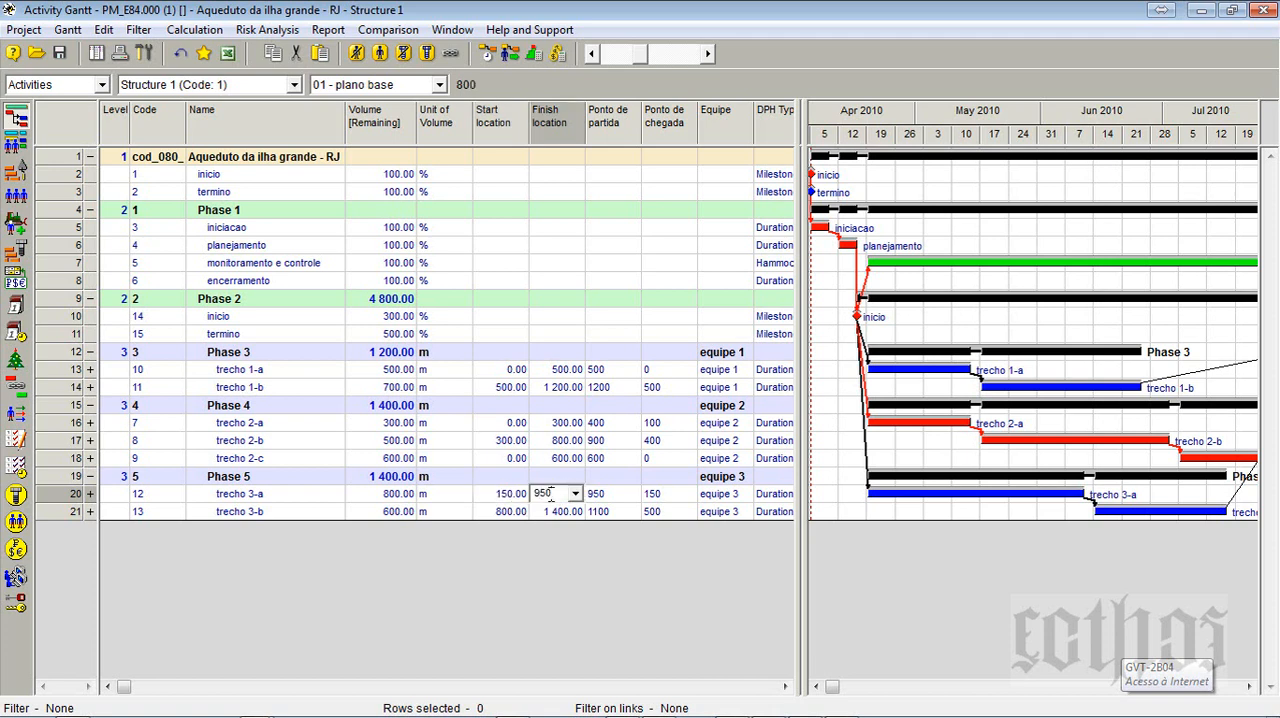
- Set trecho 3-b's start location to 950 and its finish location to 1550
click(514, 512)
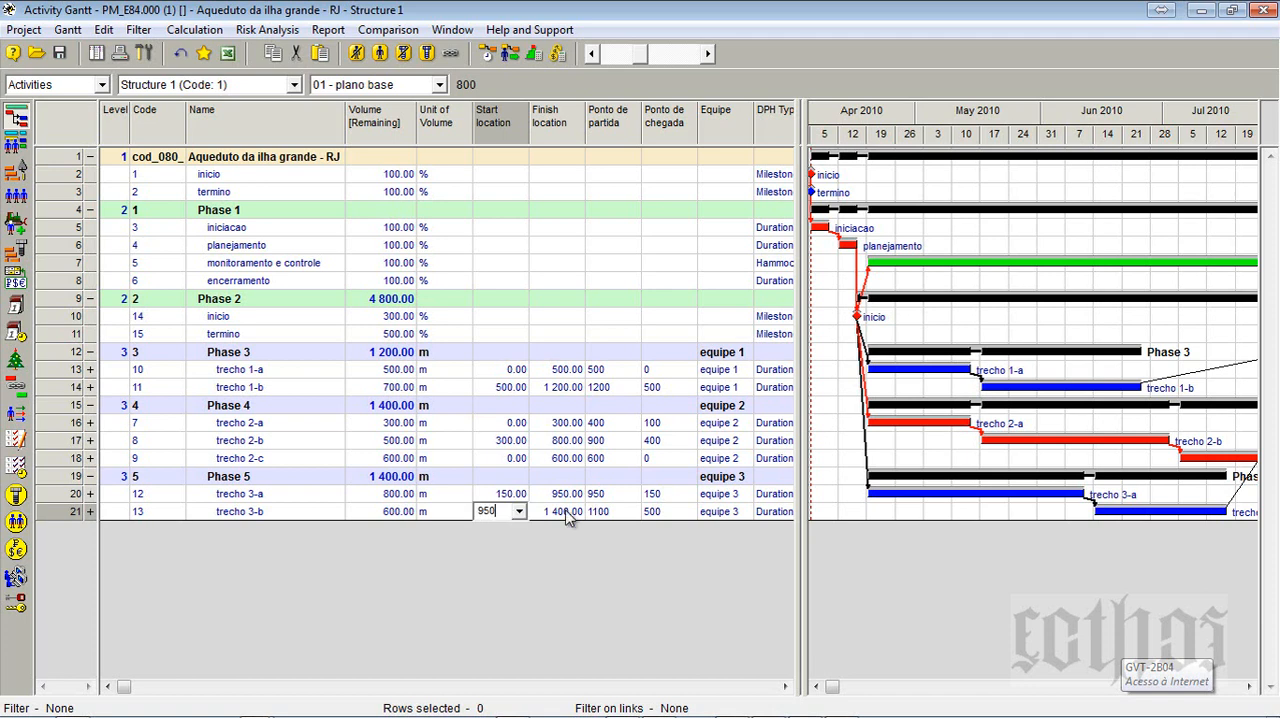
click(562, 512)
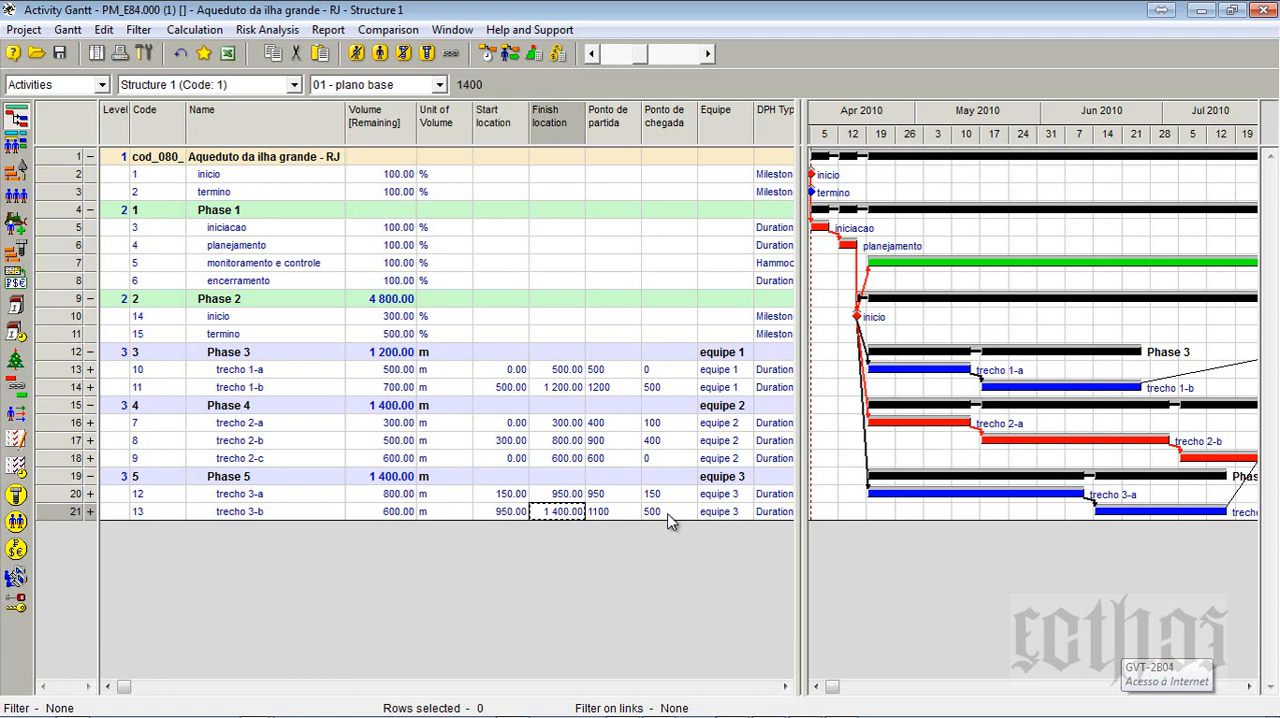
text(1550)
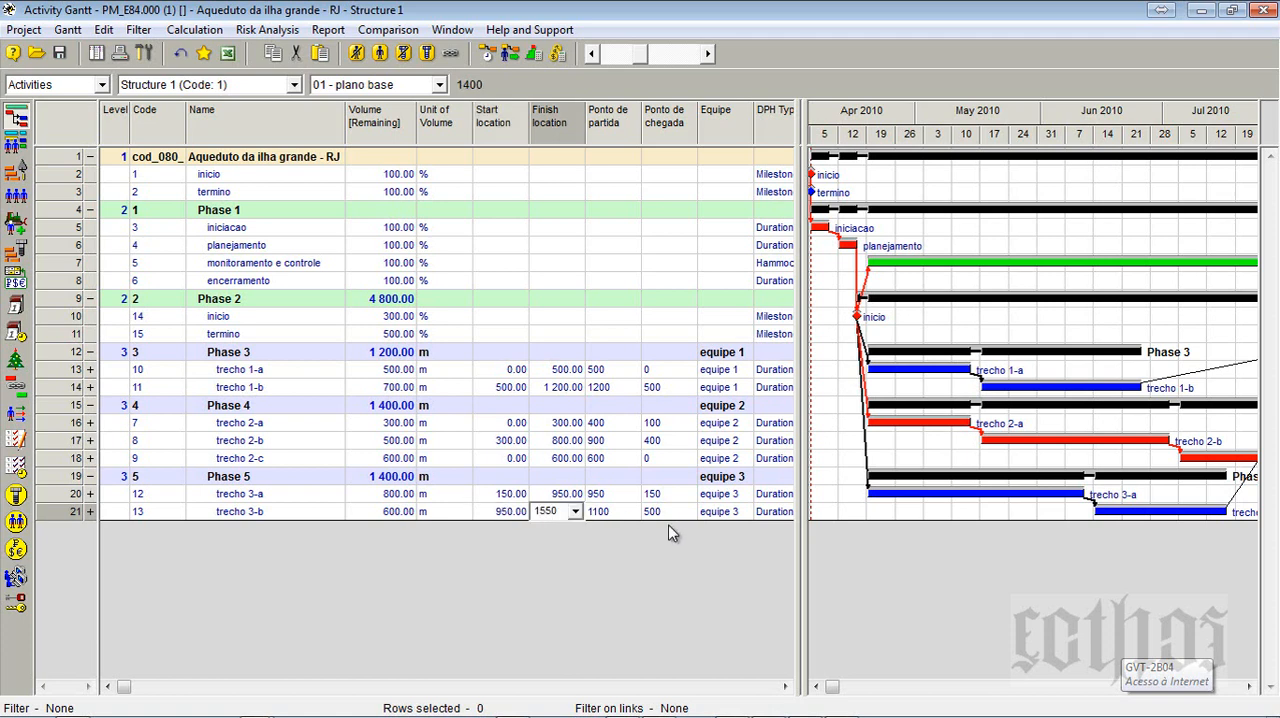
key(Return)
- Clear the Ponto de partida and Ponto de chegada values of trecho 3-a and trecho 3-b
click(620, 495)
click(665, 513)
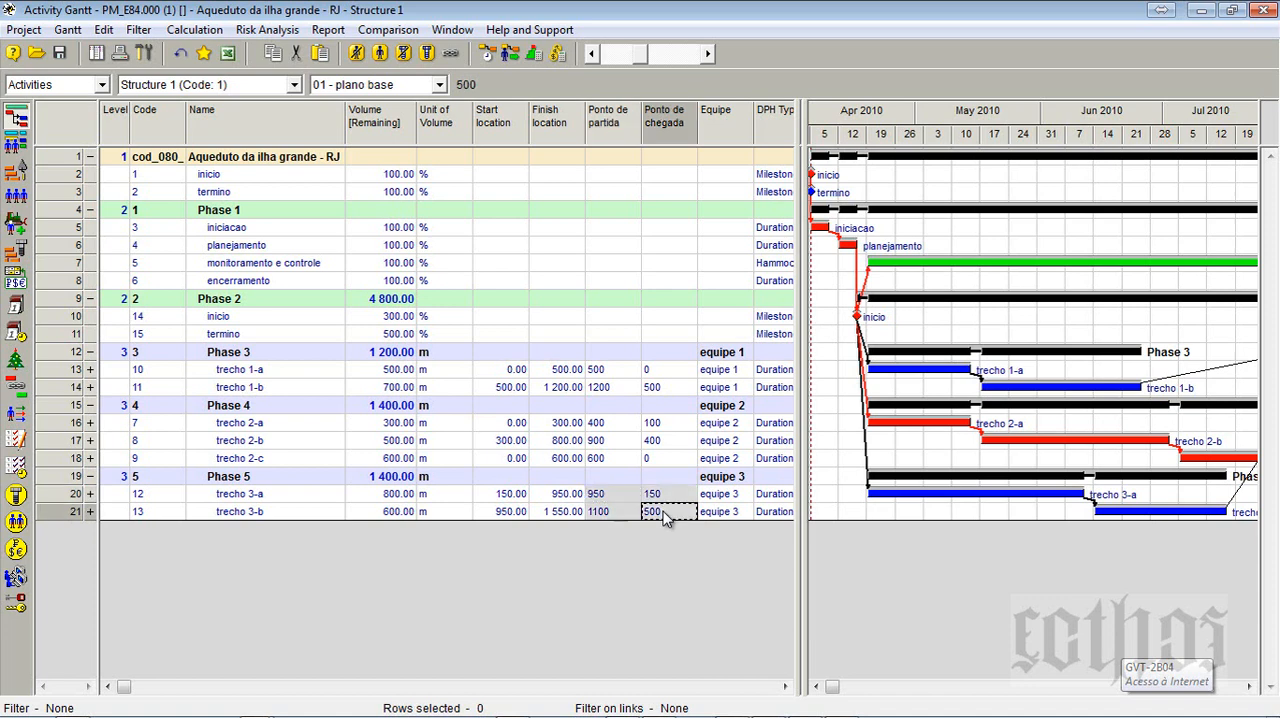
click(652, 458)
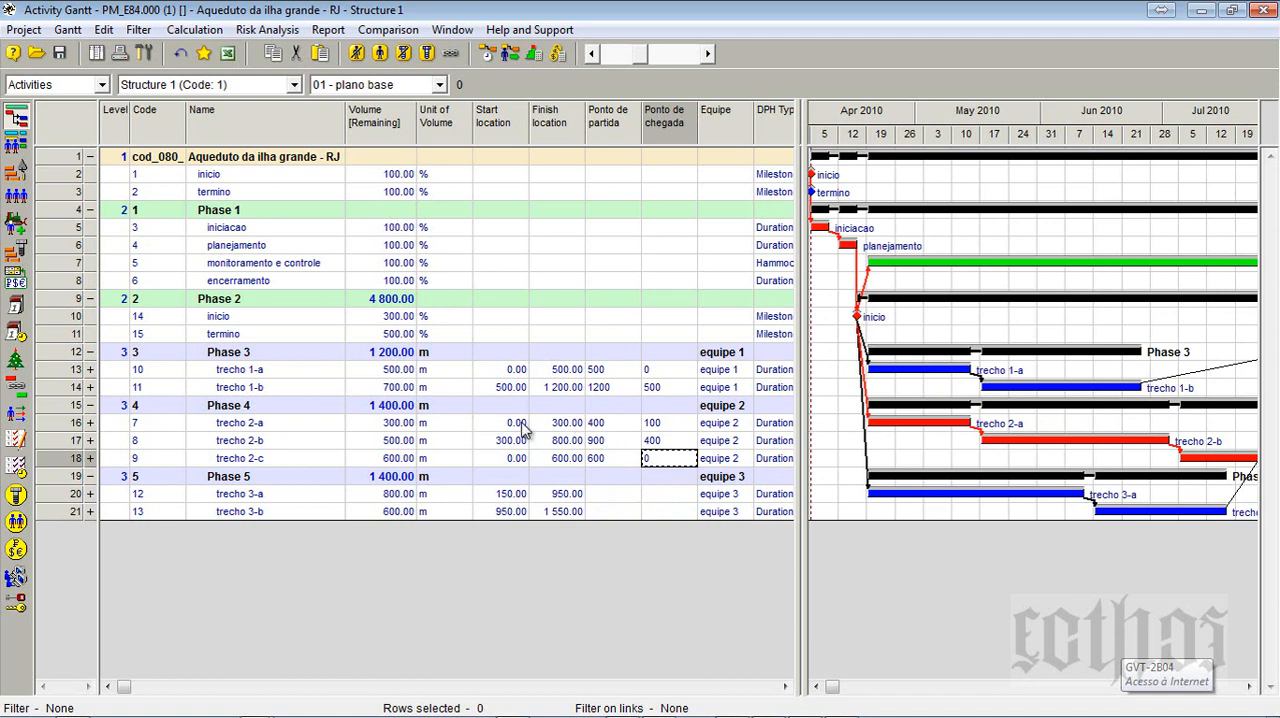
- Set trecho 2-c's start location to 300 and its finish location to 900
click(518, 457)
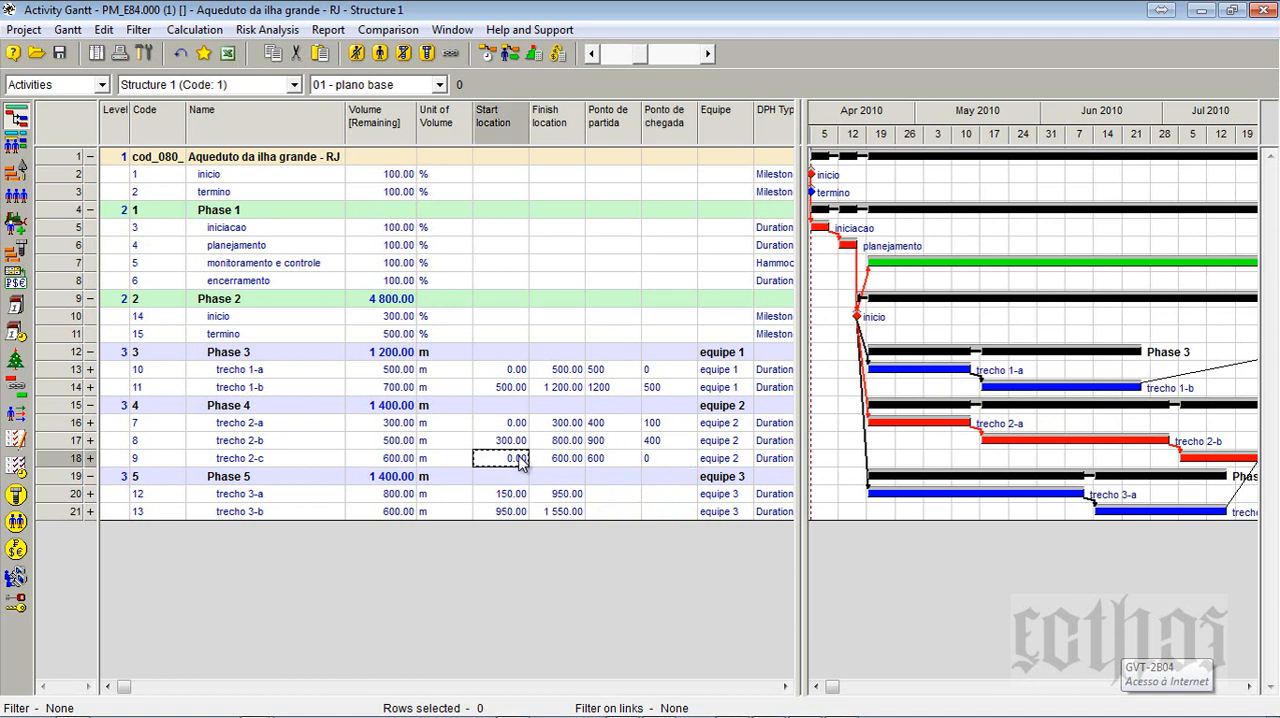
text(300)
click(556, 465)
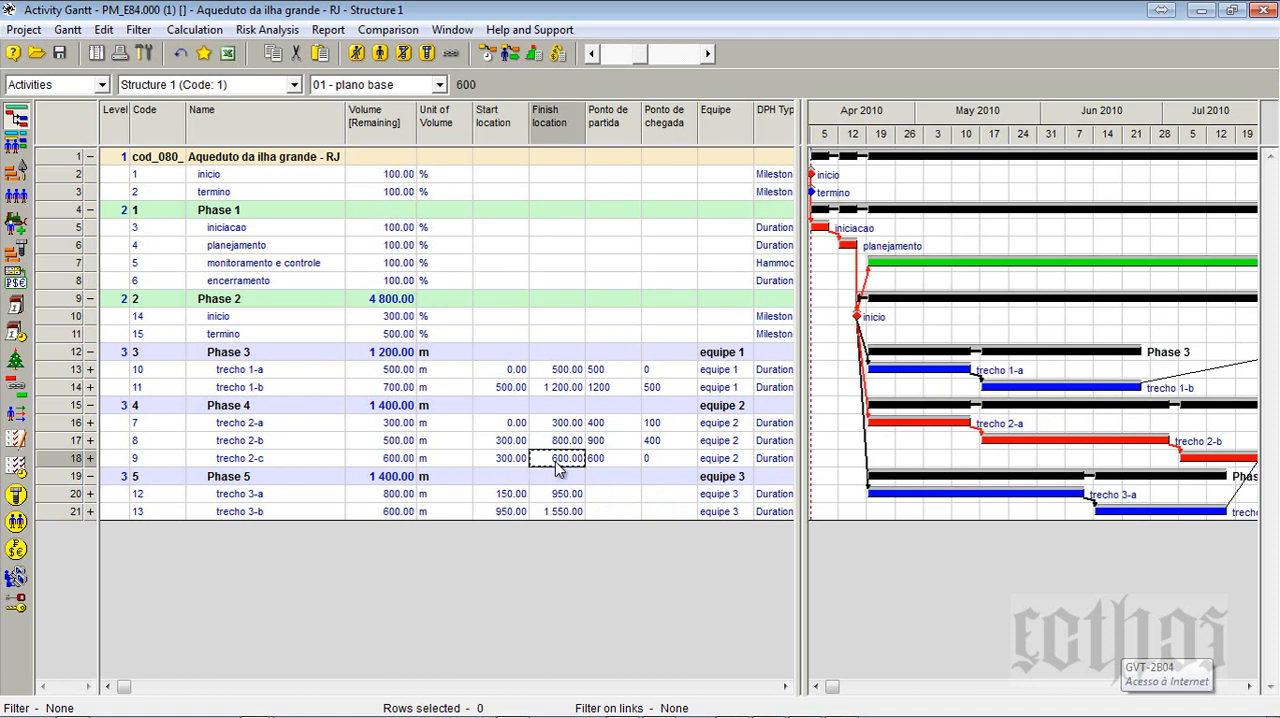
text(900)
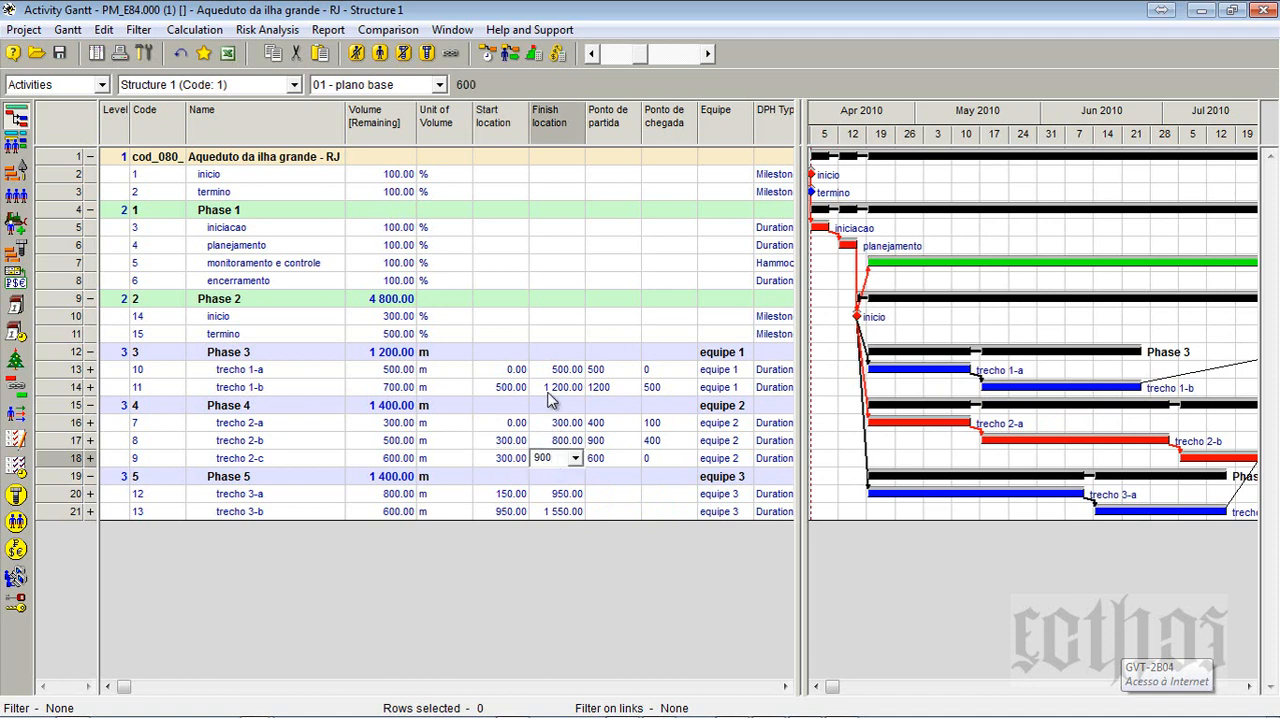
click(515, 459)
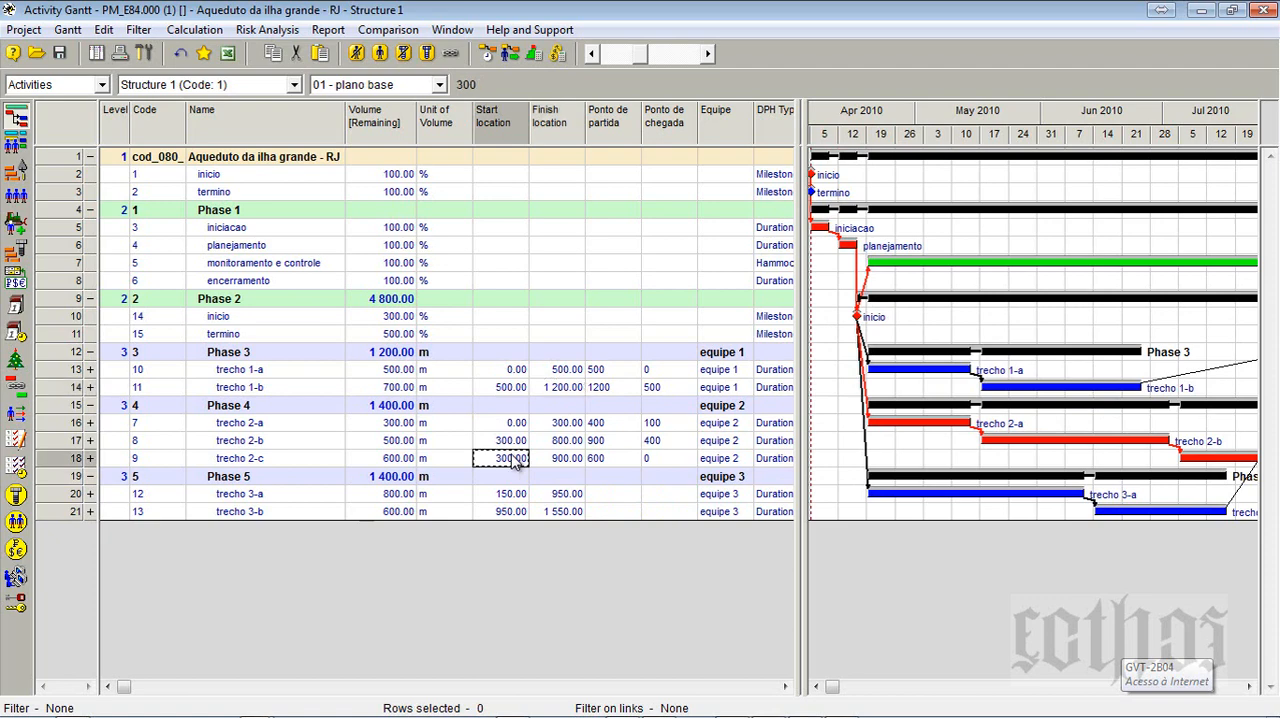
- Reopen the Aqueduto da ilha grande project's Time-Location Chart and animate it with the corrected locations
click(1203, 10)
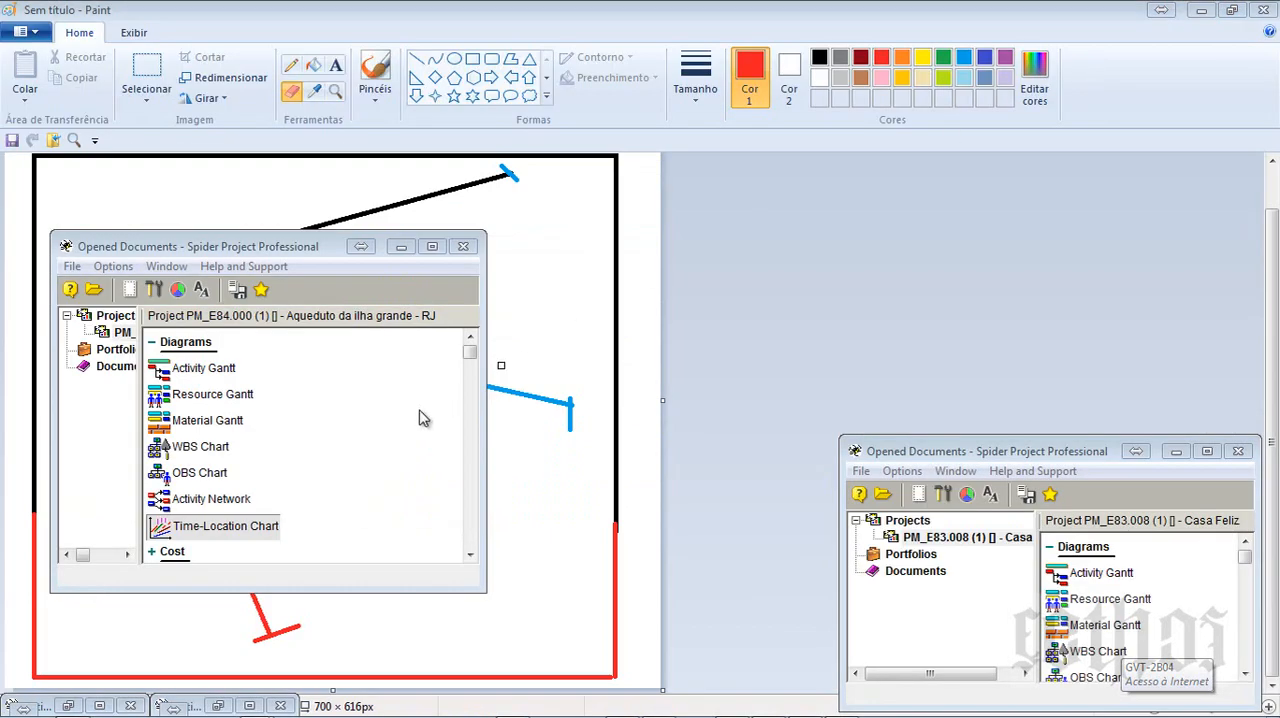
double_click(189, 534)
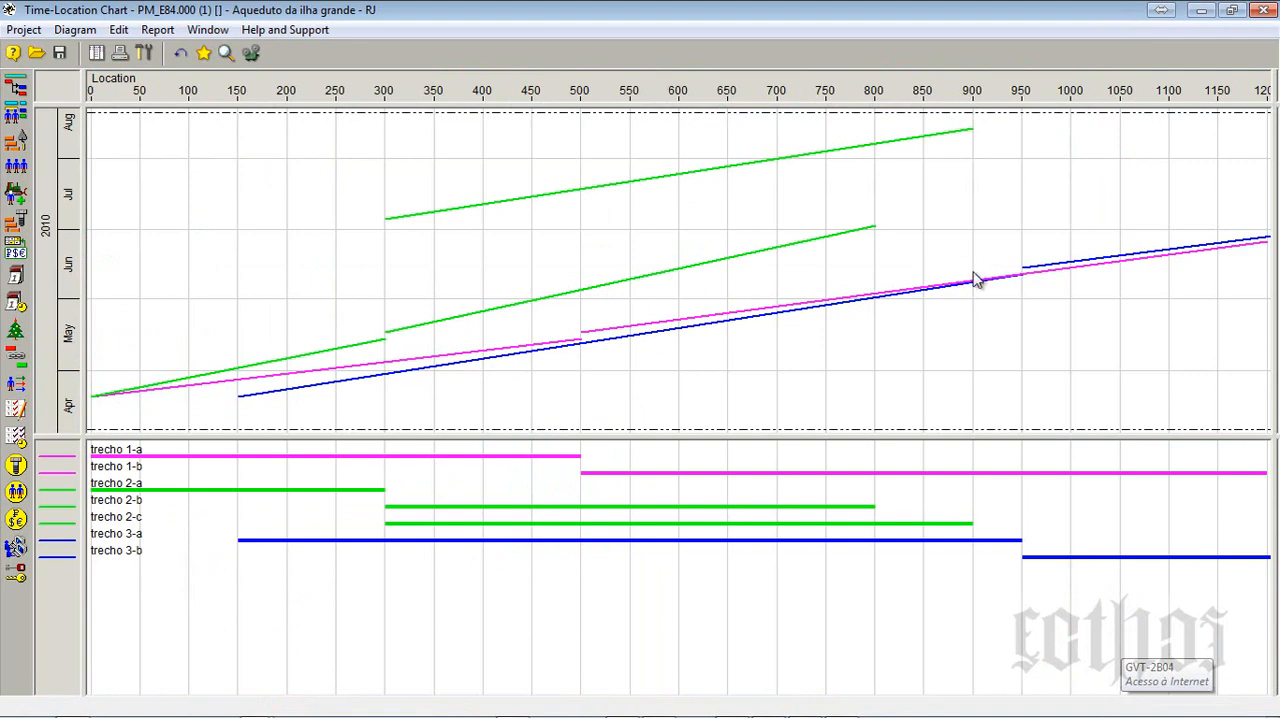
click(251, 53)
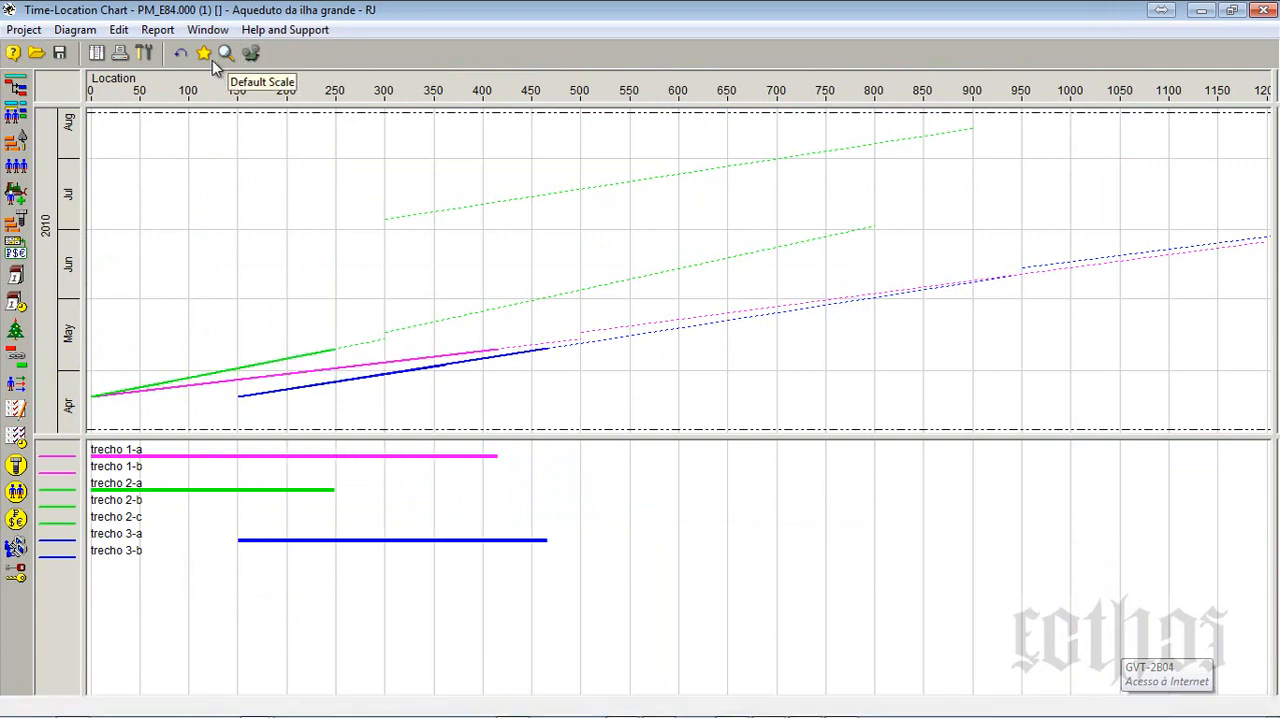
- Set the chart's animation time step to 1 Hour per second and run the animation
click(145, 54)
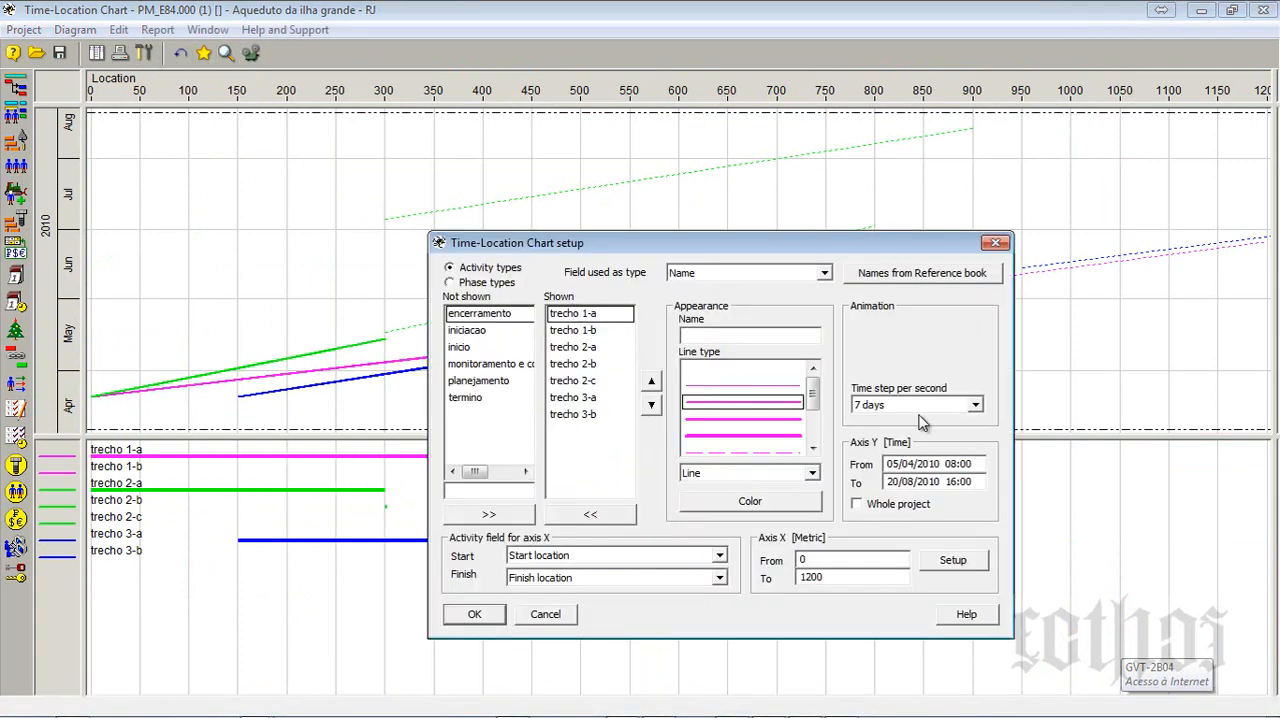
click(974, 405)
click(957, 422)
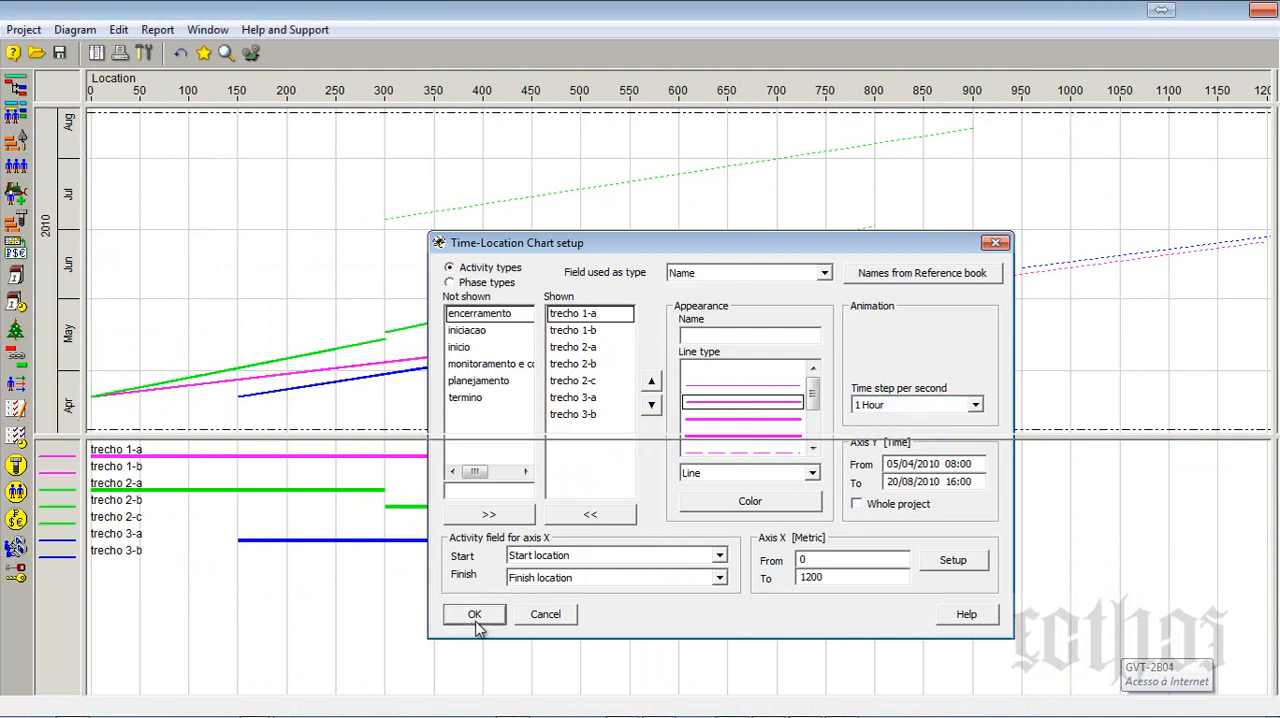
click(474, 614)
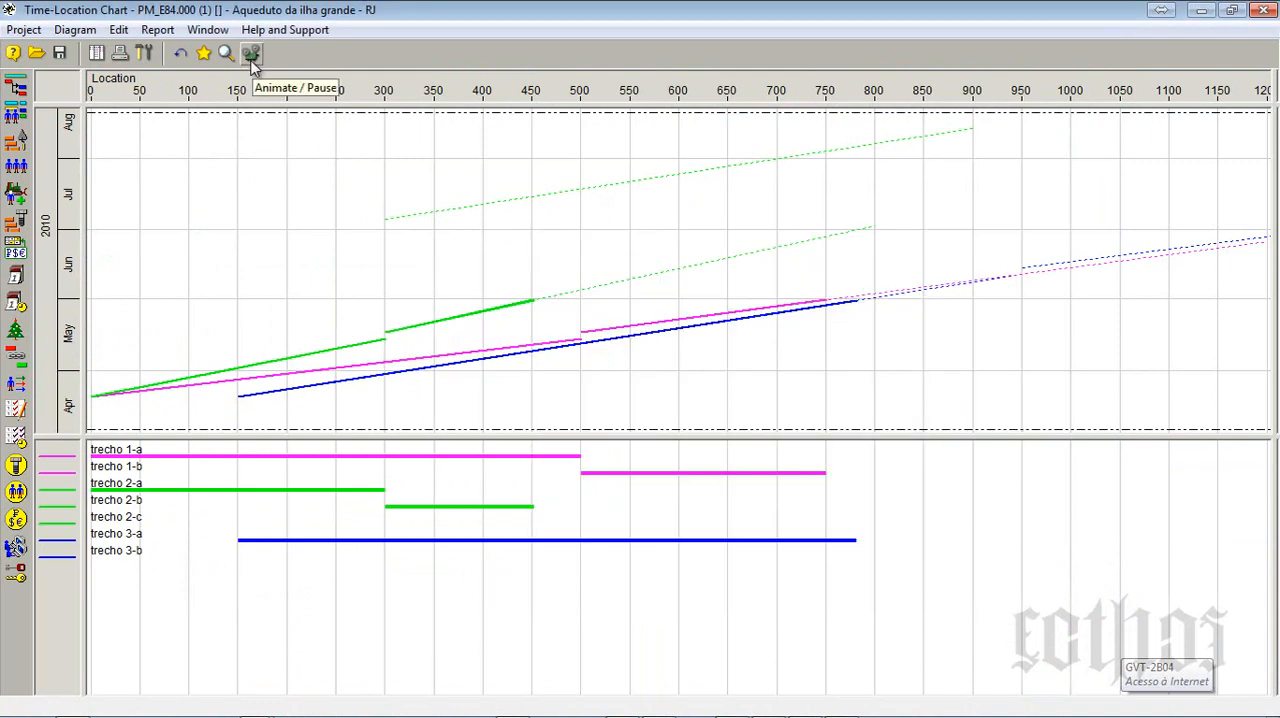
click(252, 62)
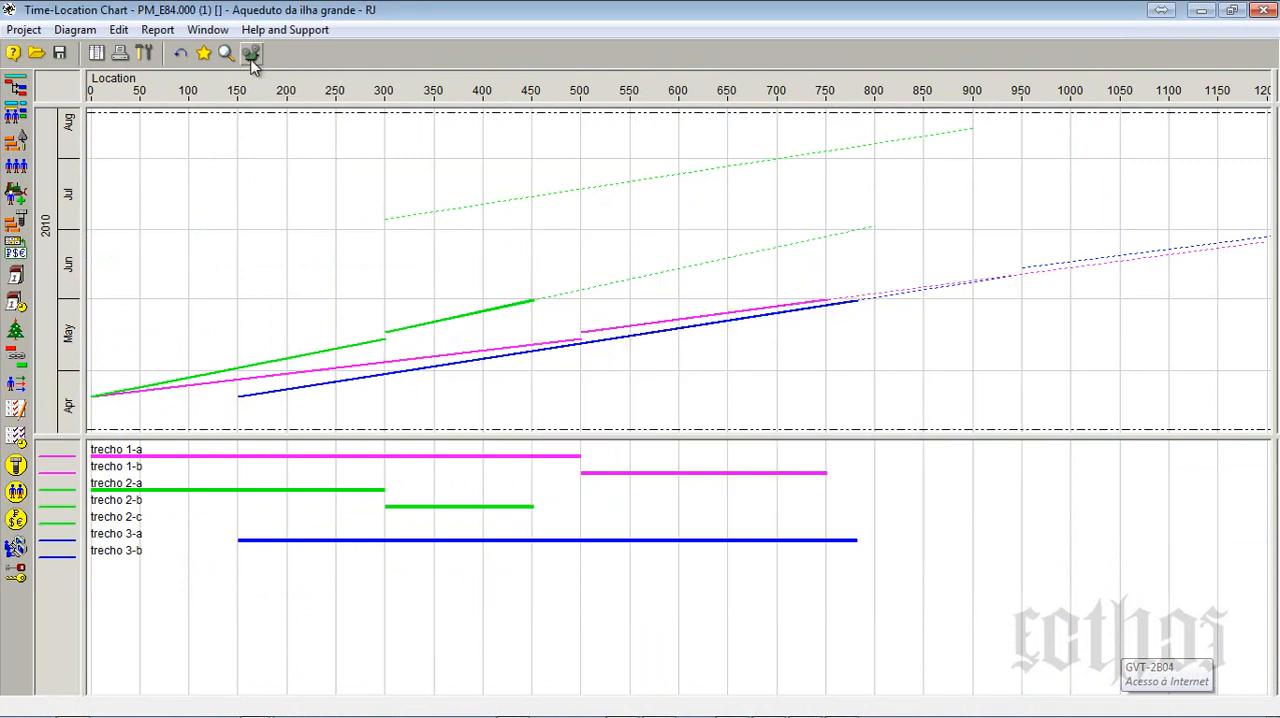
- Set the Time-Location Chart's time axis to cover the whole project
click(145, 54)
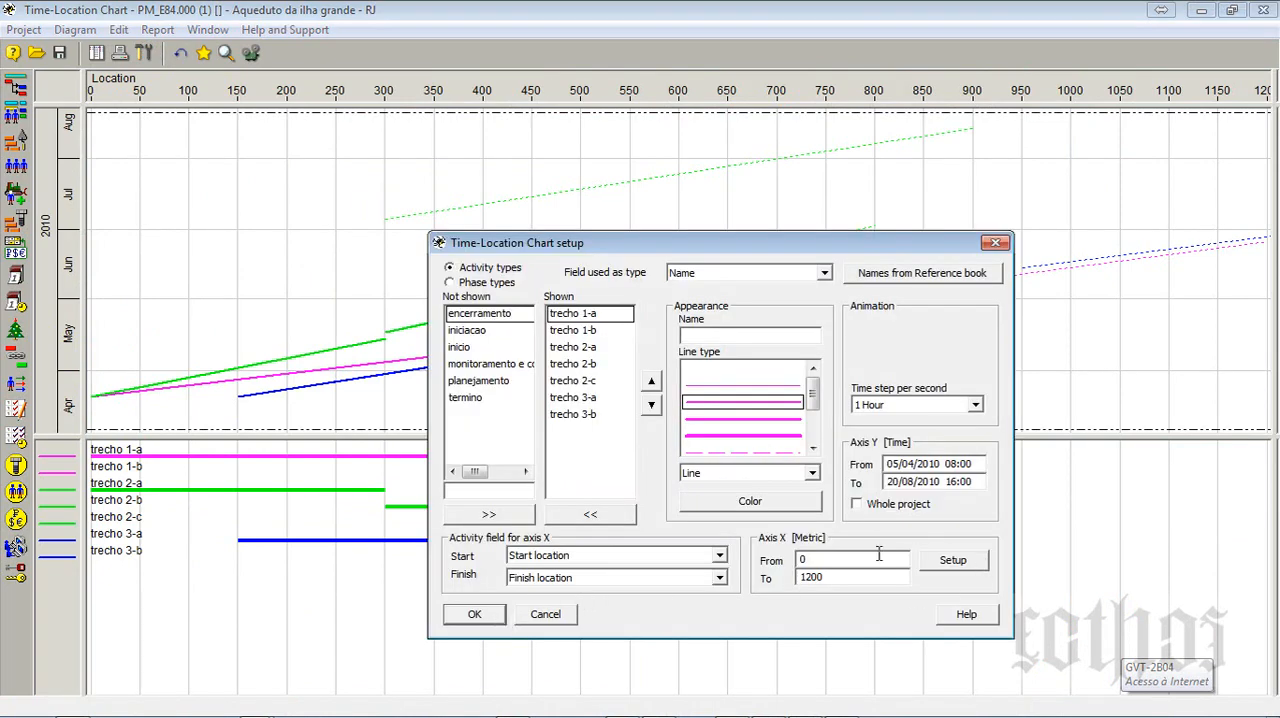
click(895, 505)
click(474, 614)
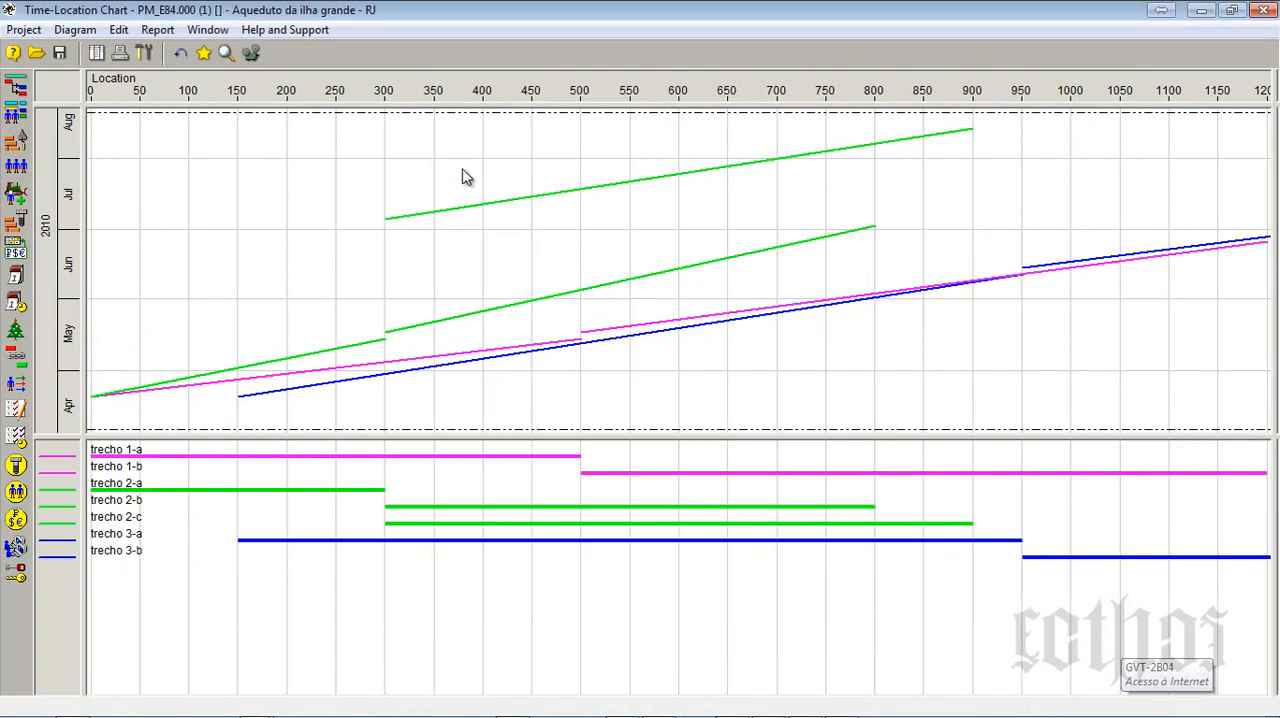
- Replay the animation and enlarge the time-location pane by moving the divider above the trecho bars down
click(256, 56)
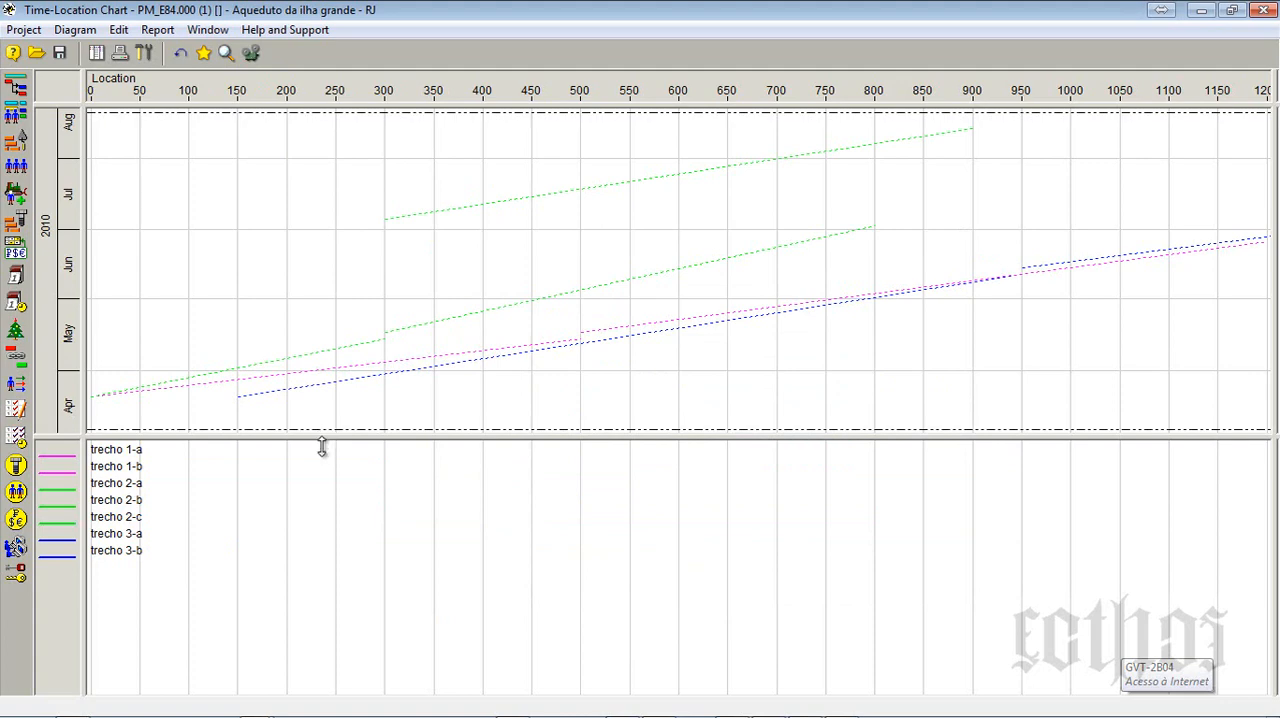
drag(322, 447, 322, 552)
click(251, 55)
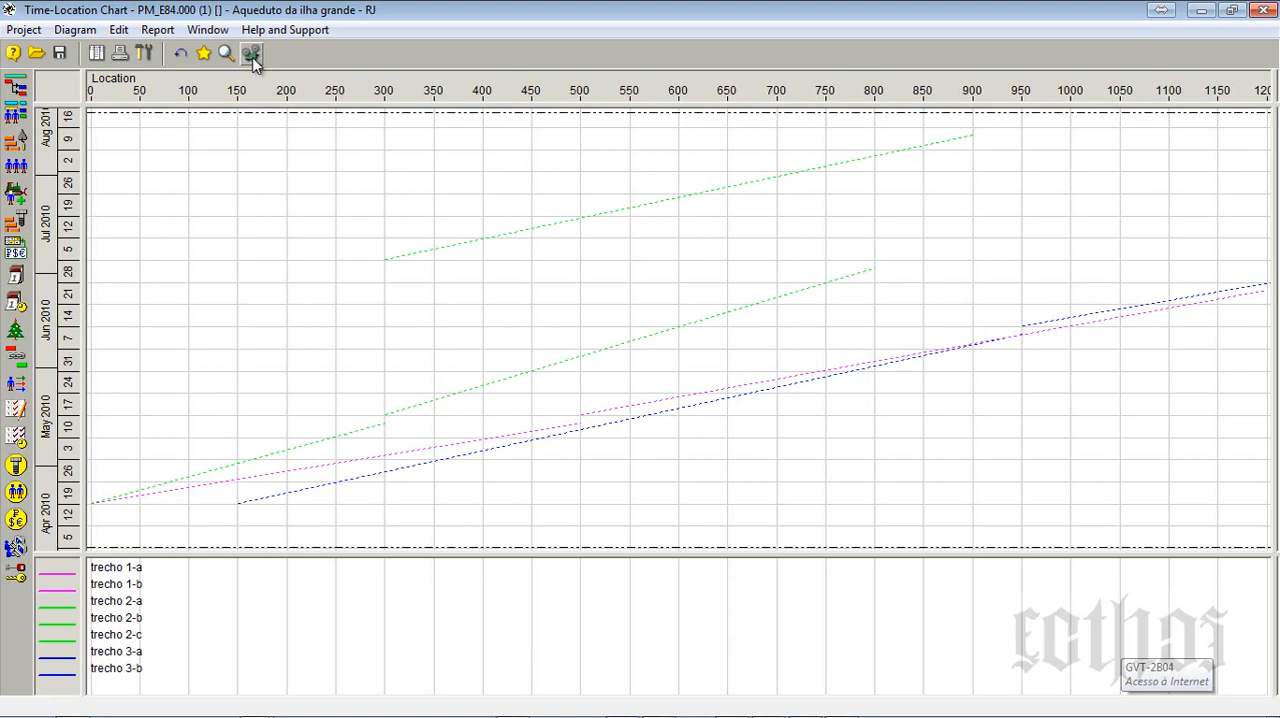
- Set the animation time step to 1 Day per second, shrink the time-location pane slightly and replay the animation
click(144, 53)
click(918, 405)
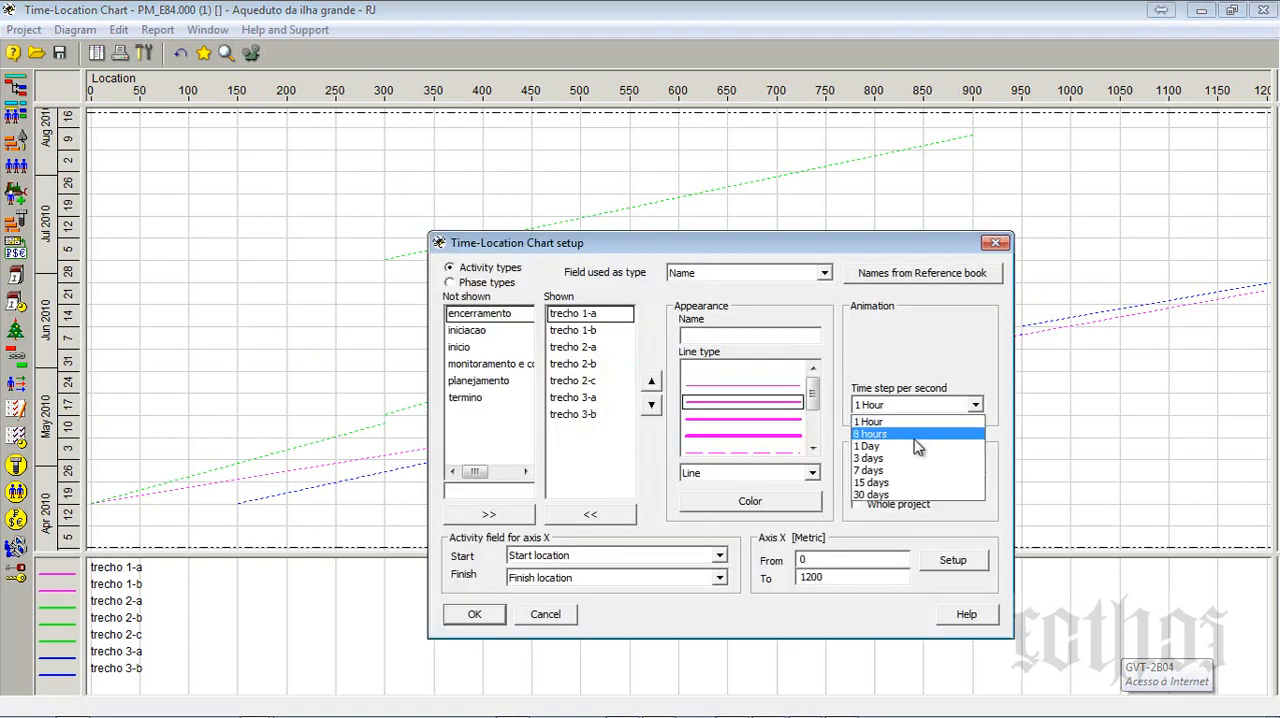
click(918, 446)
click(488, 616)
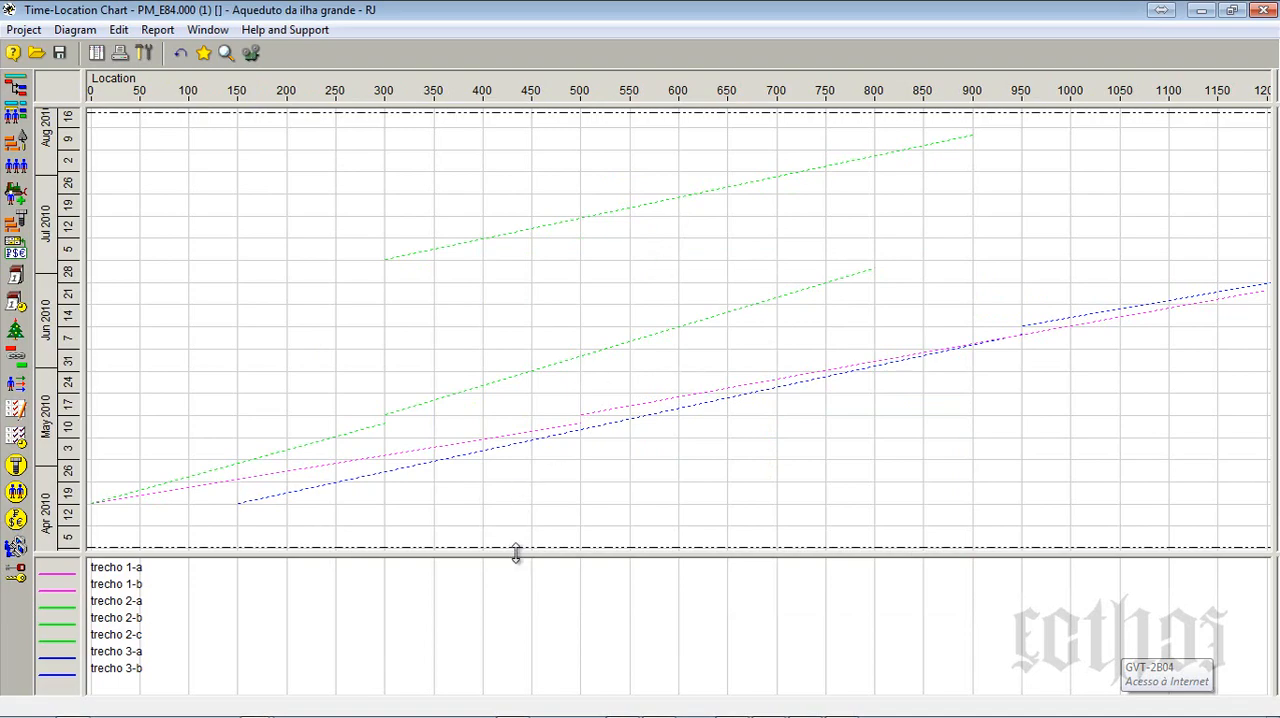
mouse_move(517, 552)
mouse_down()
mouse_move(517, 569)
mouse_move(531, 535)
mouse_up()
click(252, 56)
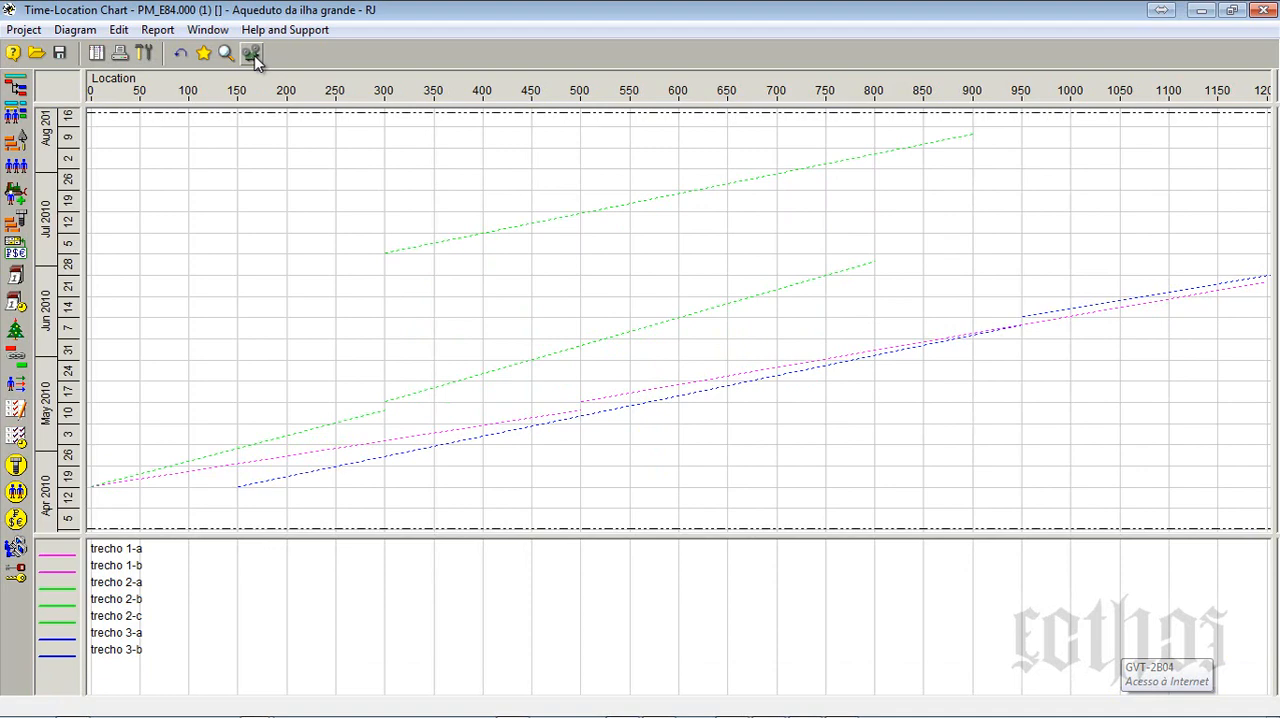
- Set the animation time step to 7 days per second and run the chart animation
click(145, 54)
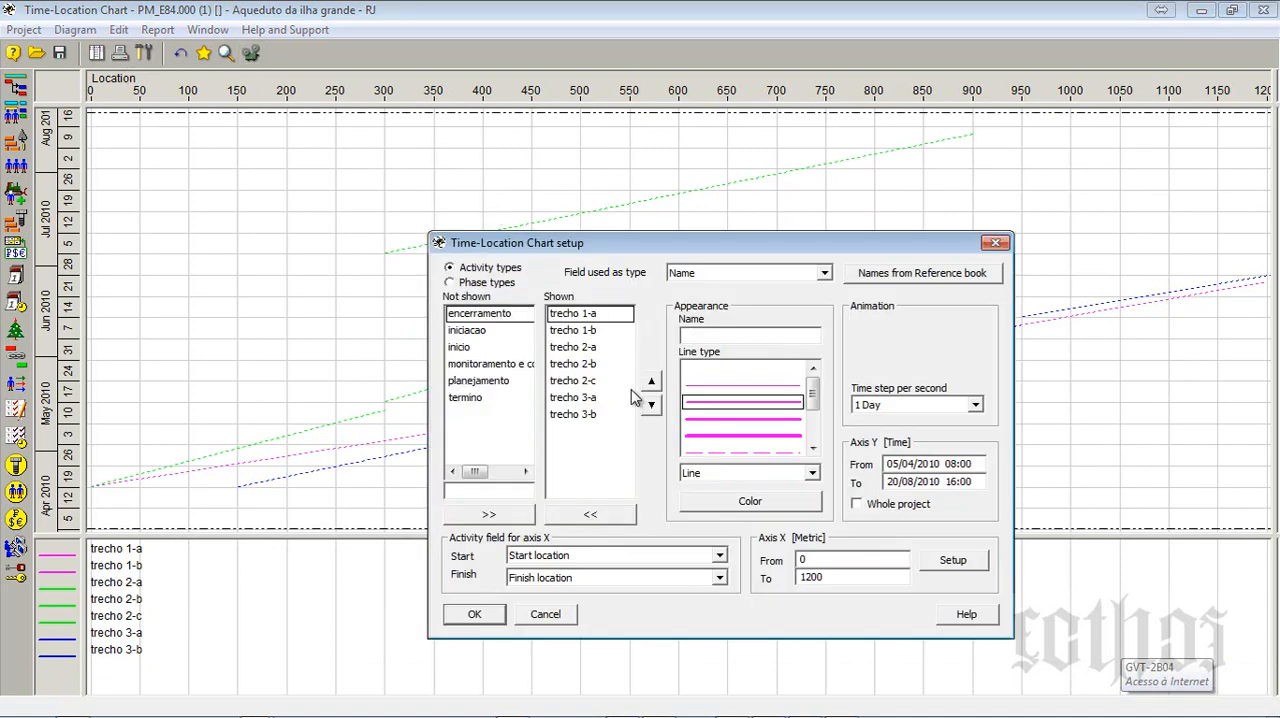
click(909, 408)
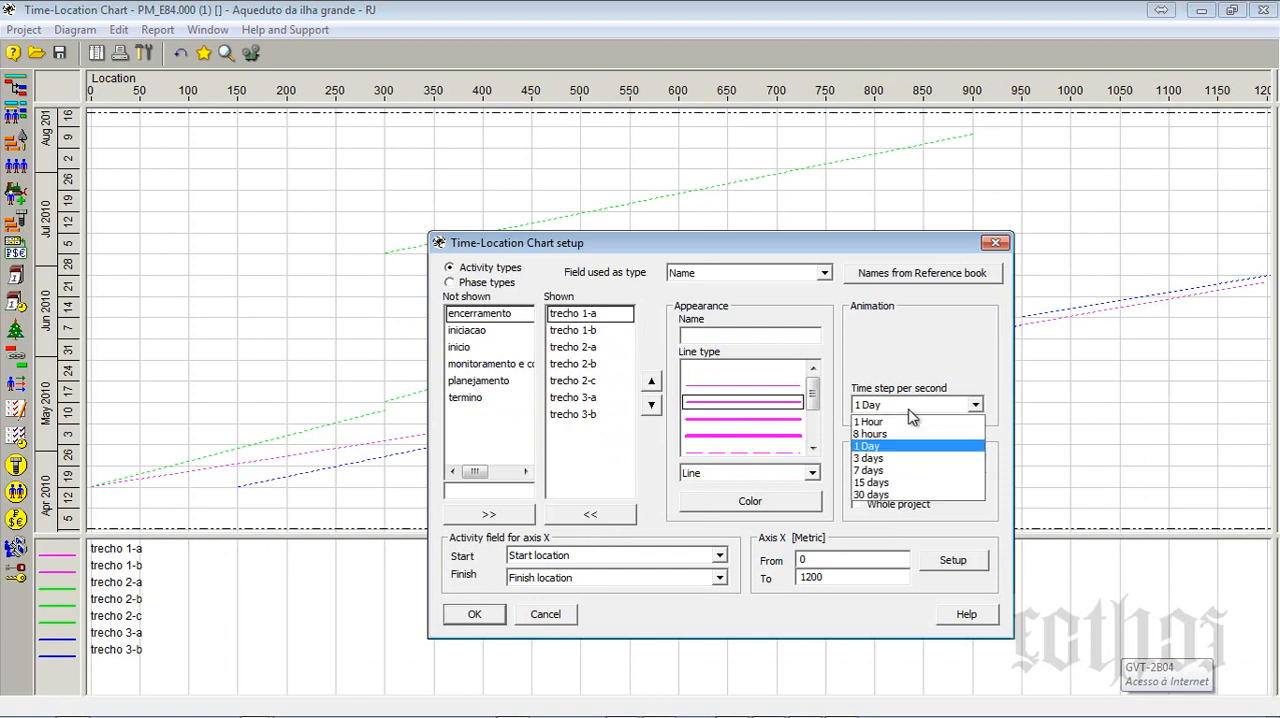
click(896, 470)
click(474, 614)
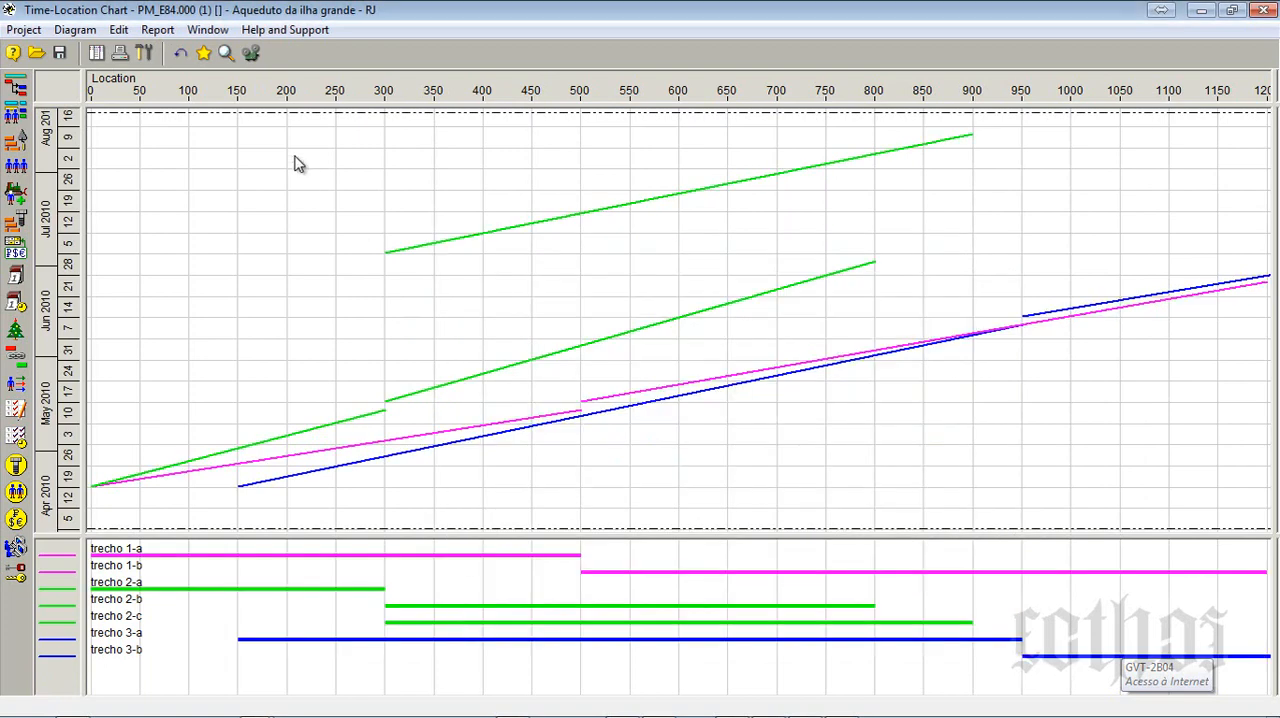
click(258, 63)
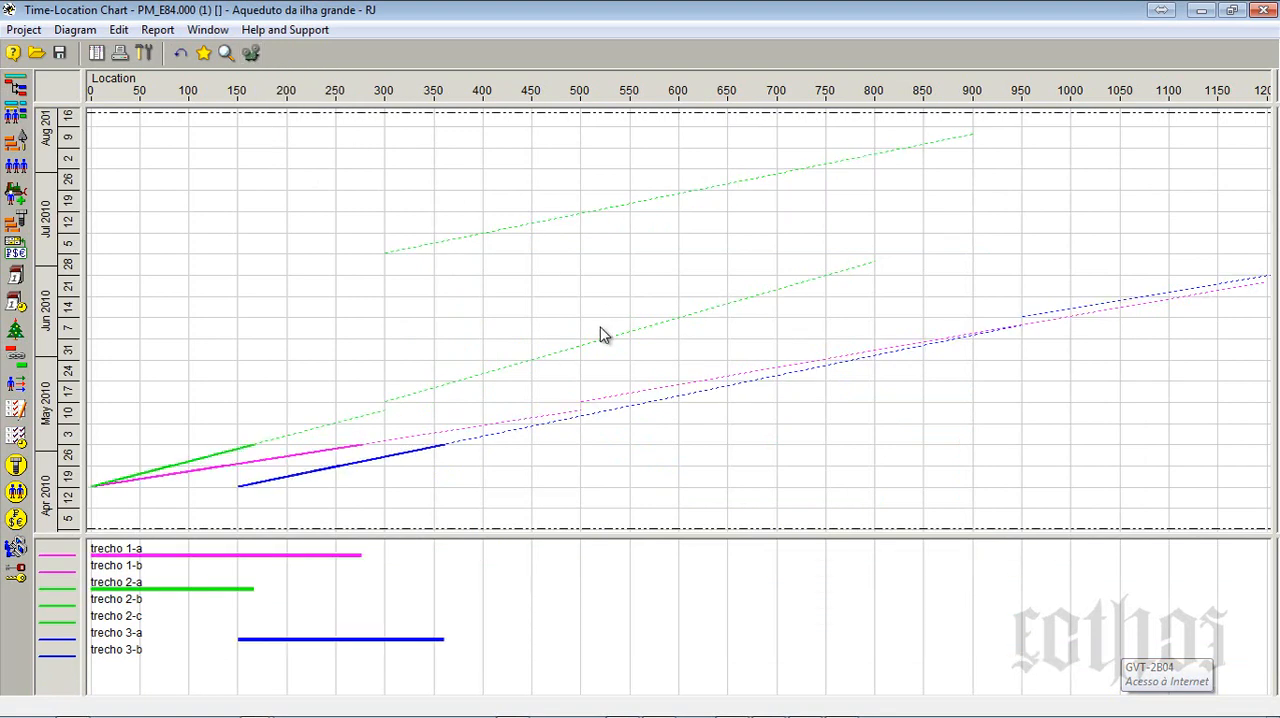
- Compare the animated chart with the Paint sketch of the aqueduct, and move the chart window aside to uncover the sketch
click(252, 56)
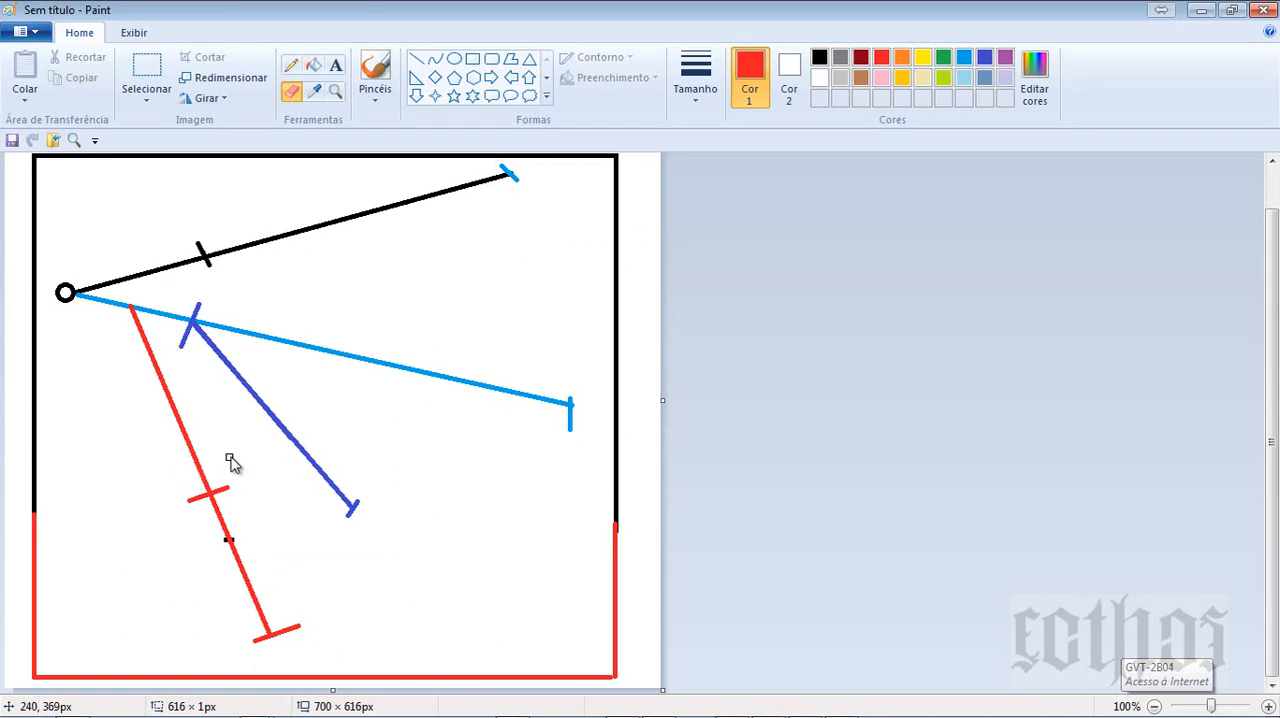
key(alt+Tab)
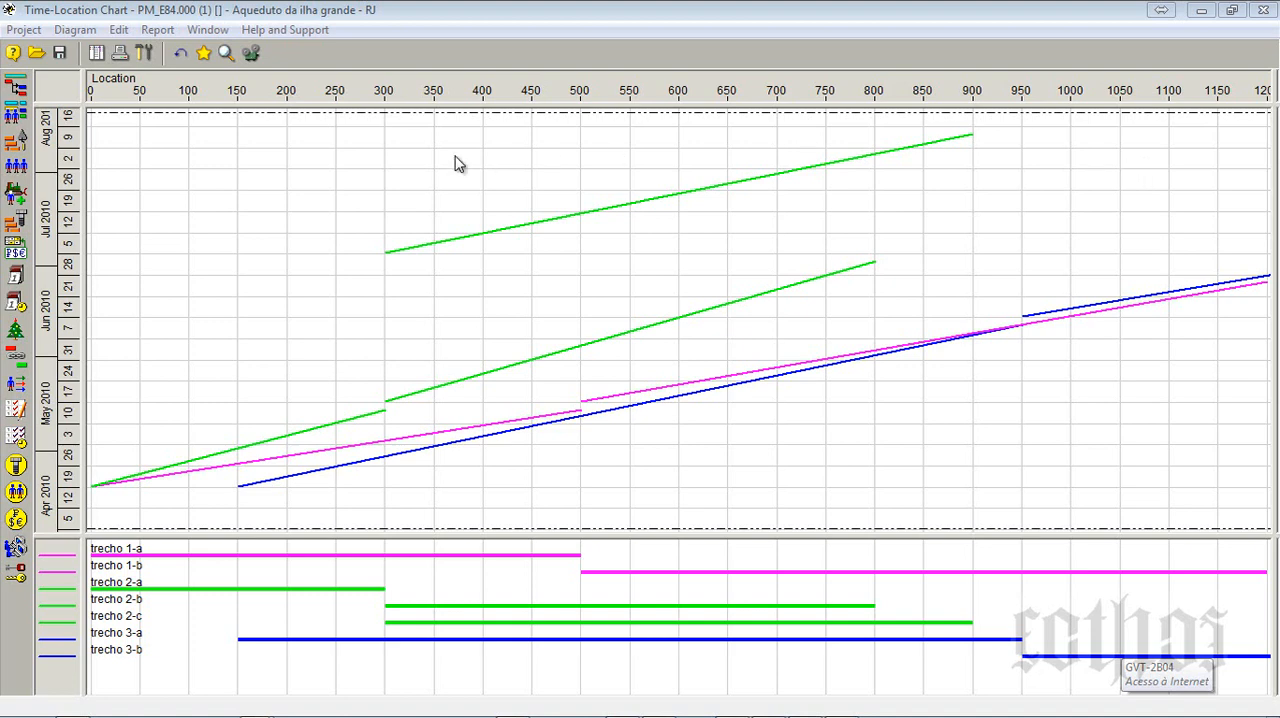
click(251, 53)
mouse_move(351, 17)
mouse_down()
mouse_move(523, 26)
mouse_move(1052, 262)
mouse_up()
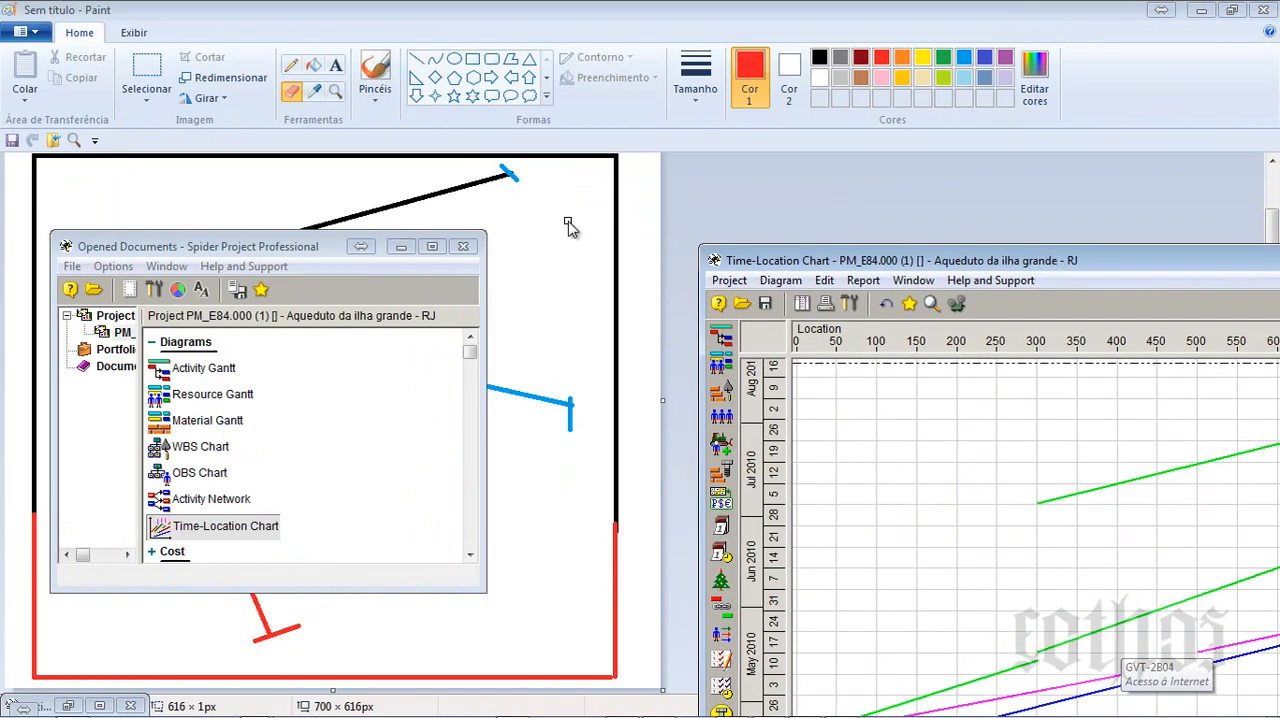
- Switch to the Paint sketch and trace the black upper section with a red line of the thickest size, about 460 × 129 px
click(640, 214)
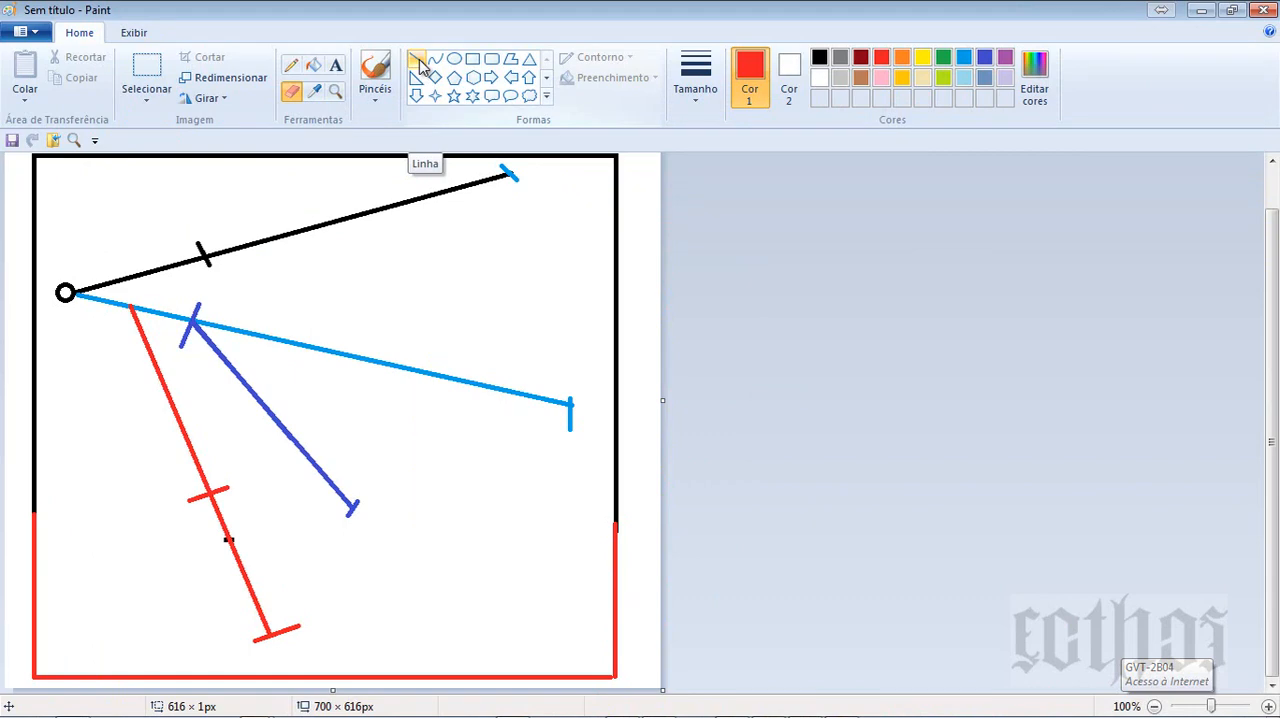
click(335, 90)
click(403, 189)
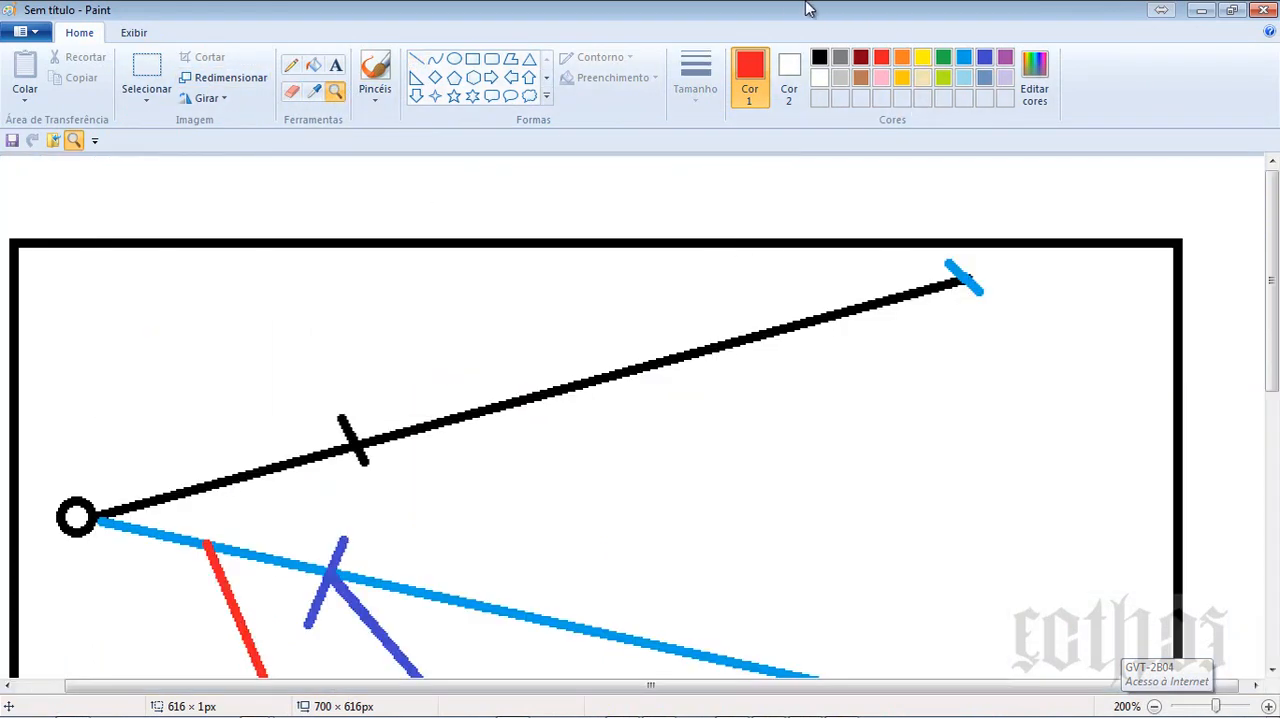
click(416, 58)
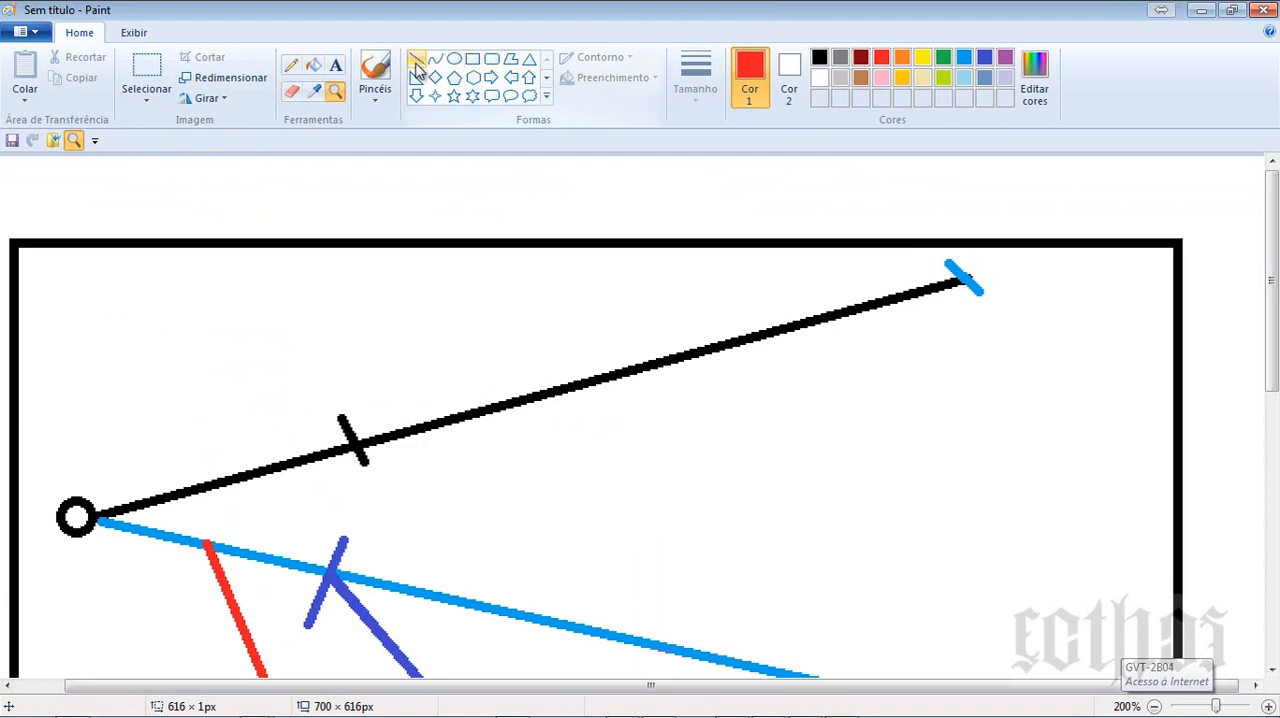
click(902, 57)
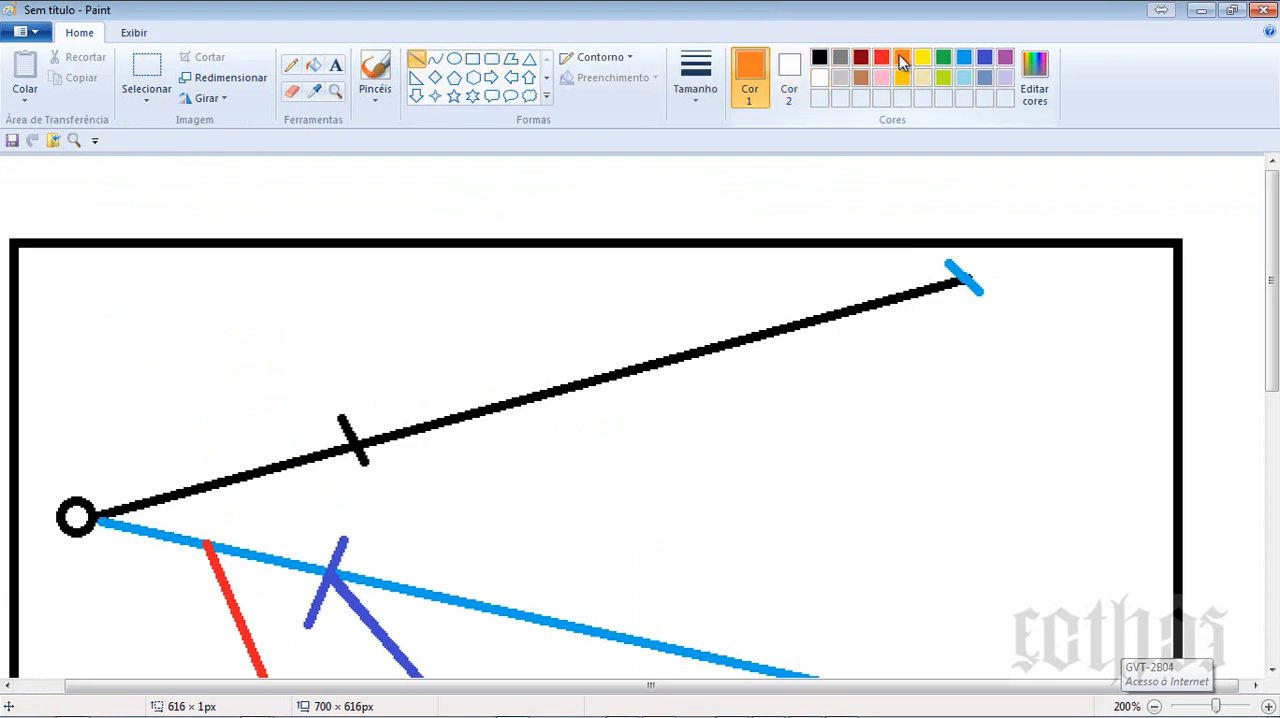
drag(100, 517, 958, 283)
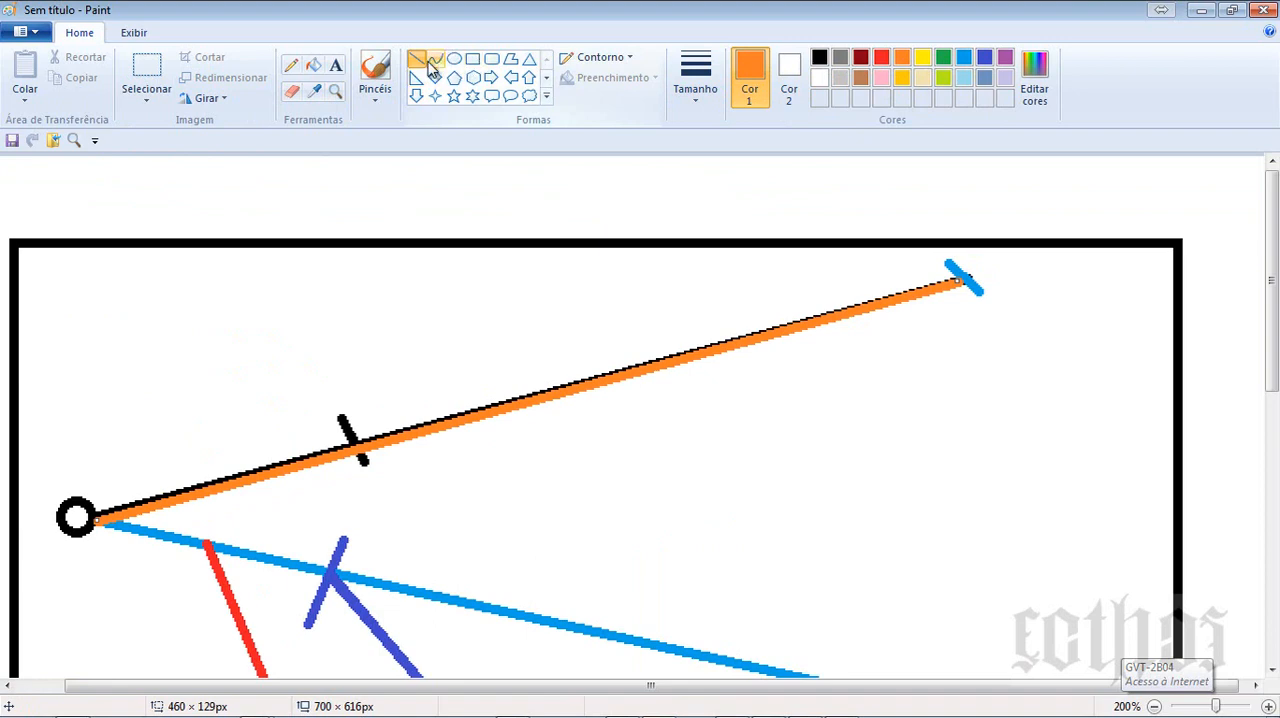
click(694, 78)
click(730, 241)
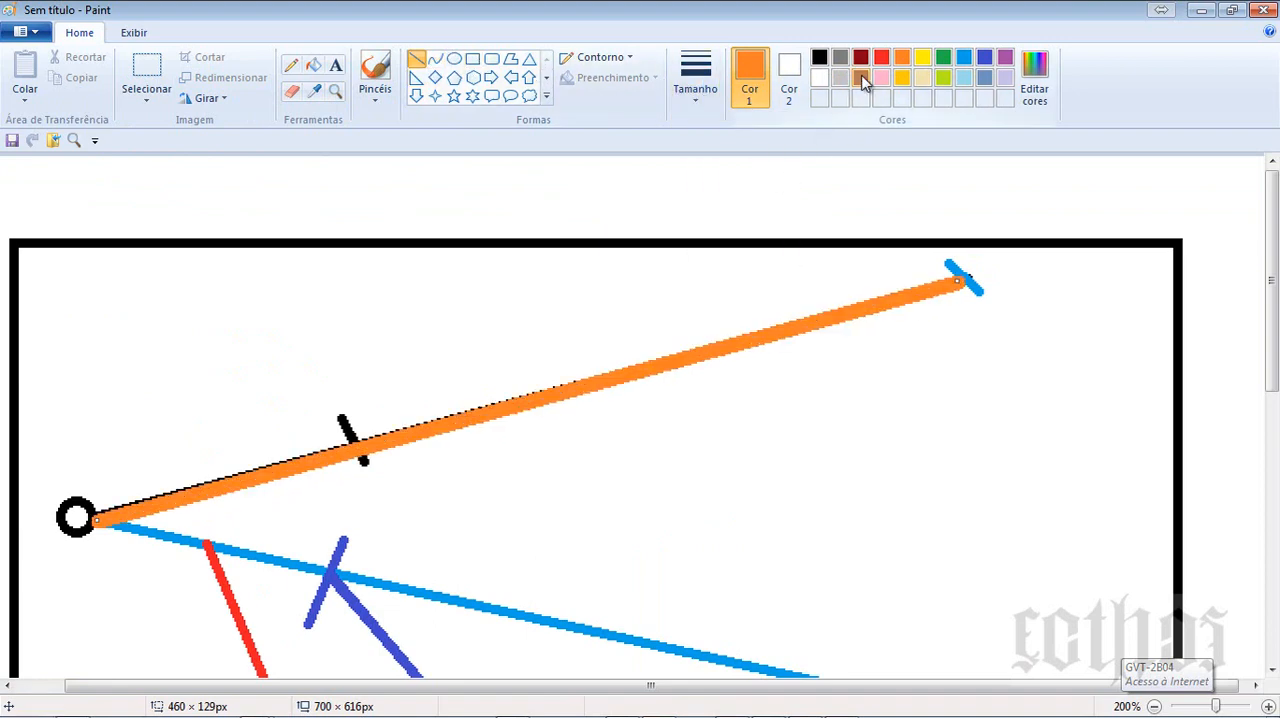
click(881, 65)
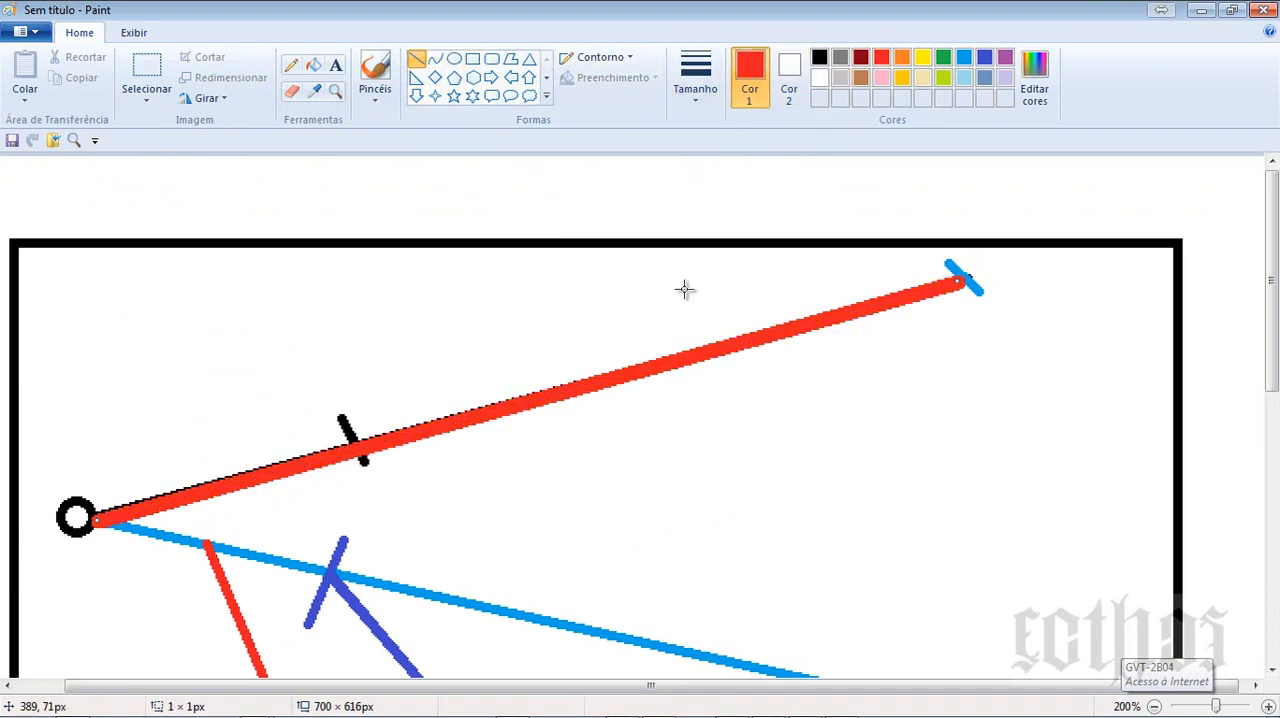
- Draw a thinner green segment of about 56 × 16 px from the circle along the red line, ending in a short crossing tick
click(695, 75)
click(716, 208)
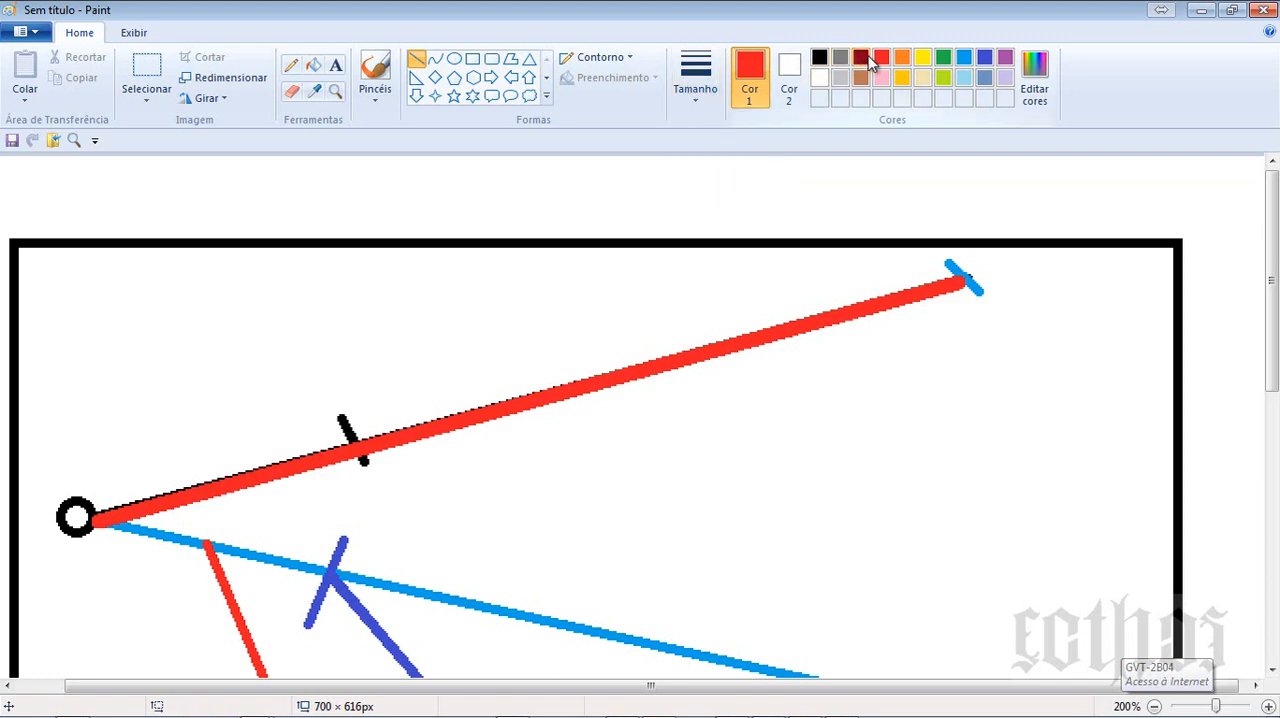
click(943, 57)
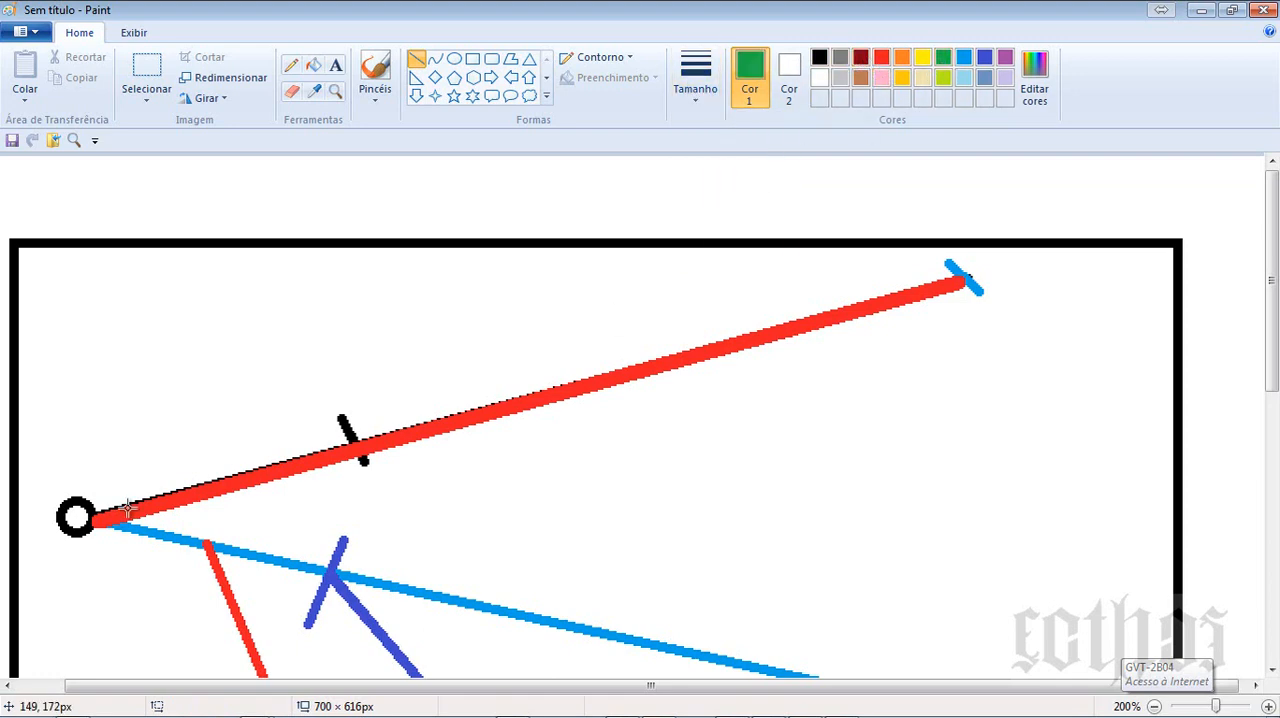
drag(88, 507, 176, 487)
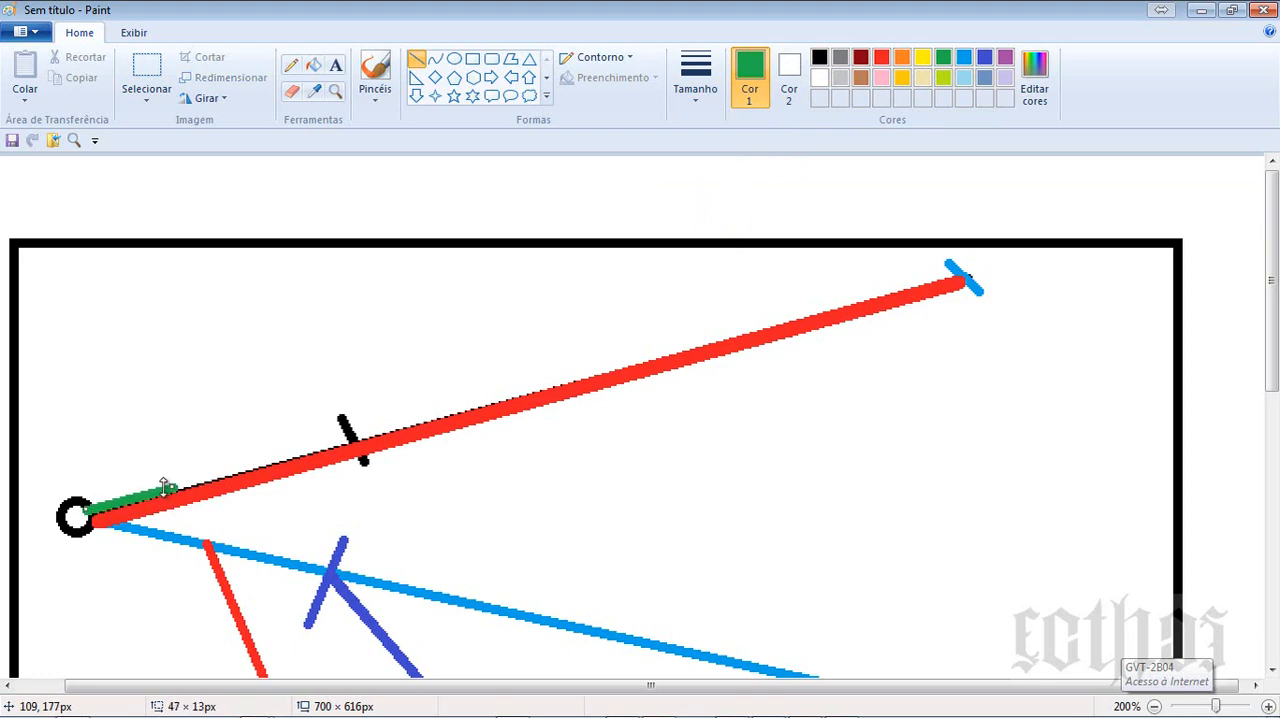
drag(171, 486, 180, 453)
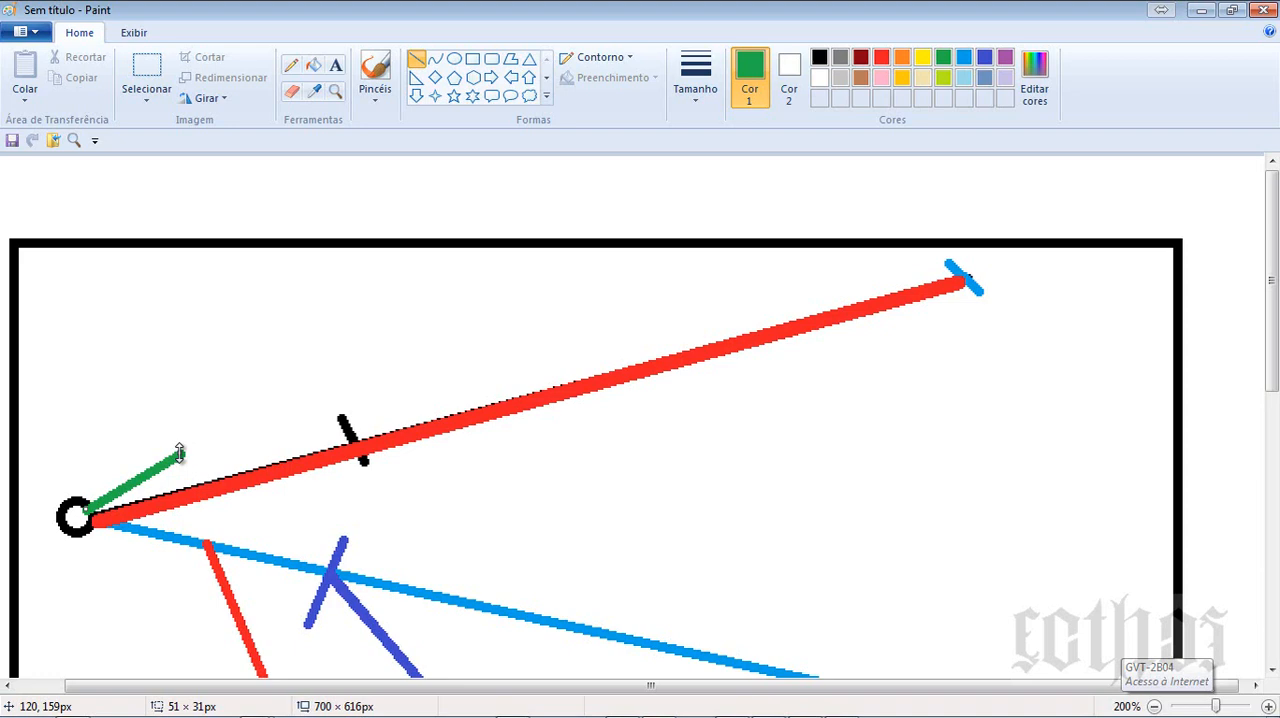
drag(180, 453, 190, 478)
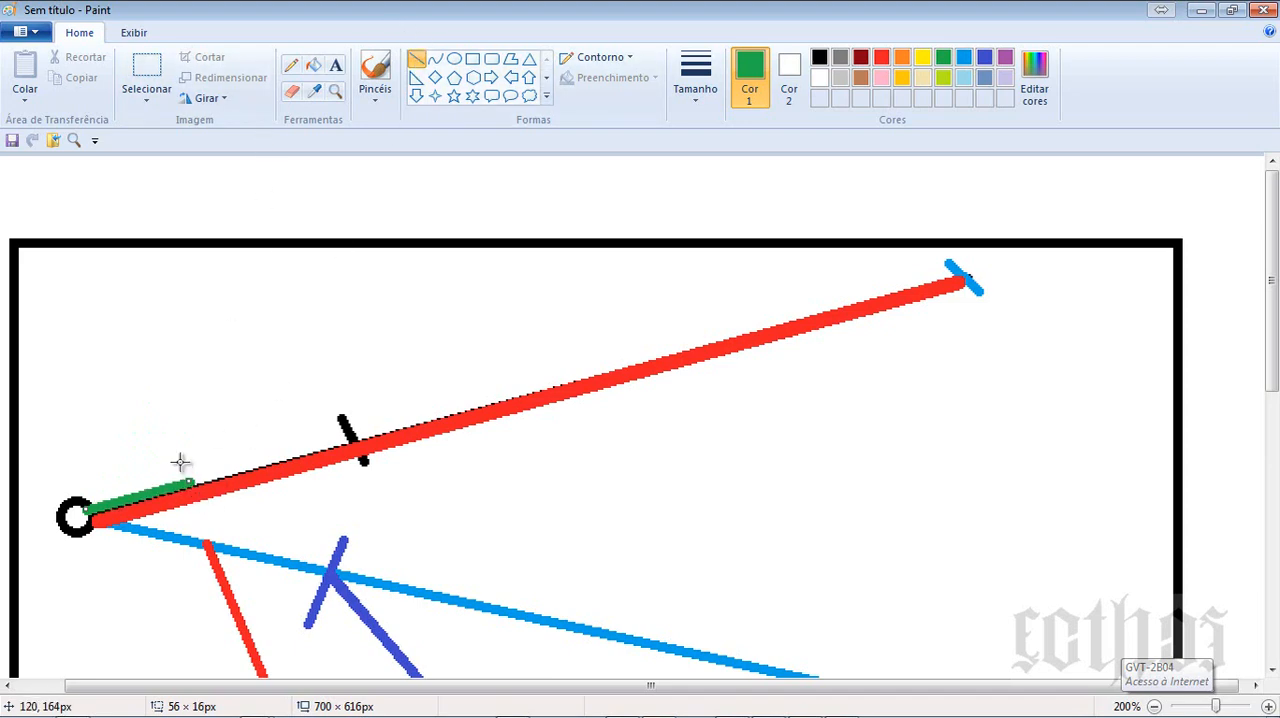
drag(179, 460, 197, 491)
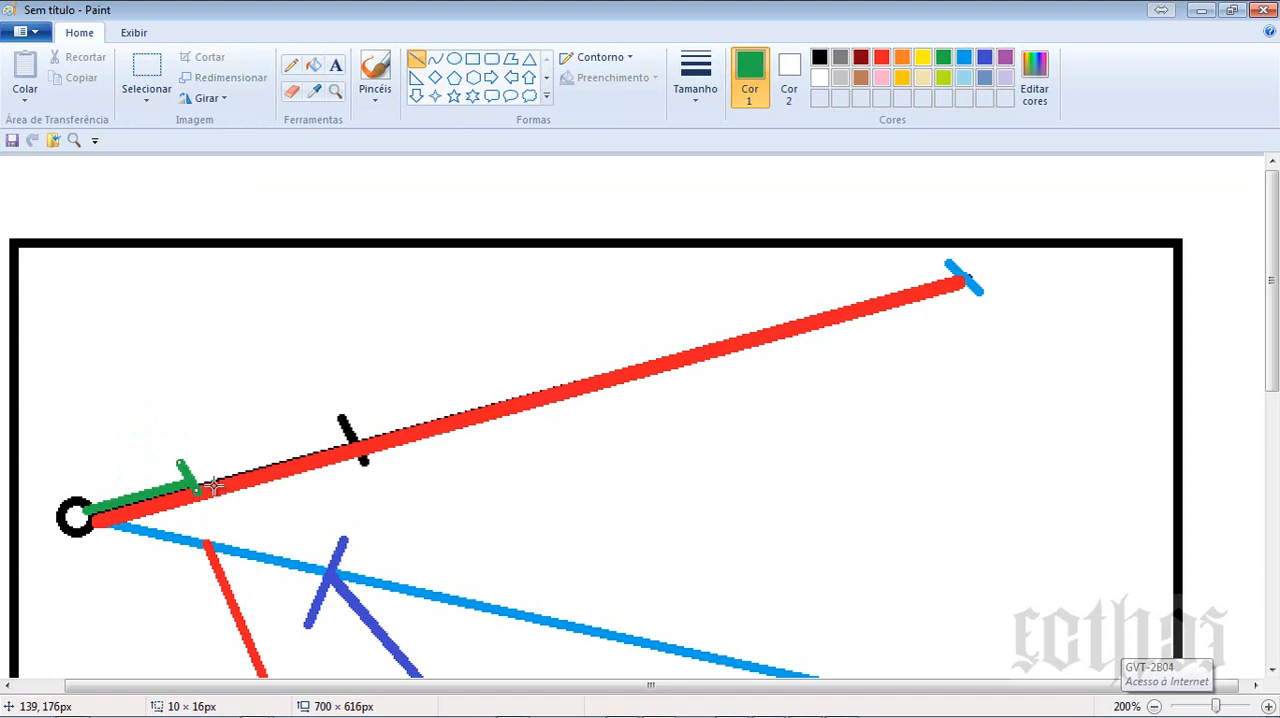
- Continue the green line with two more segments, about 40 × 12 px and 54 × 15 px, each ending in a crossing tick
drag(273, 458, 202, 481)
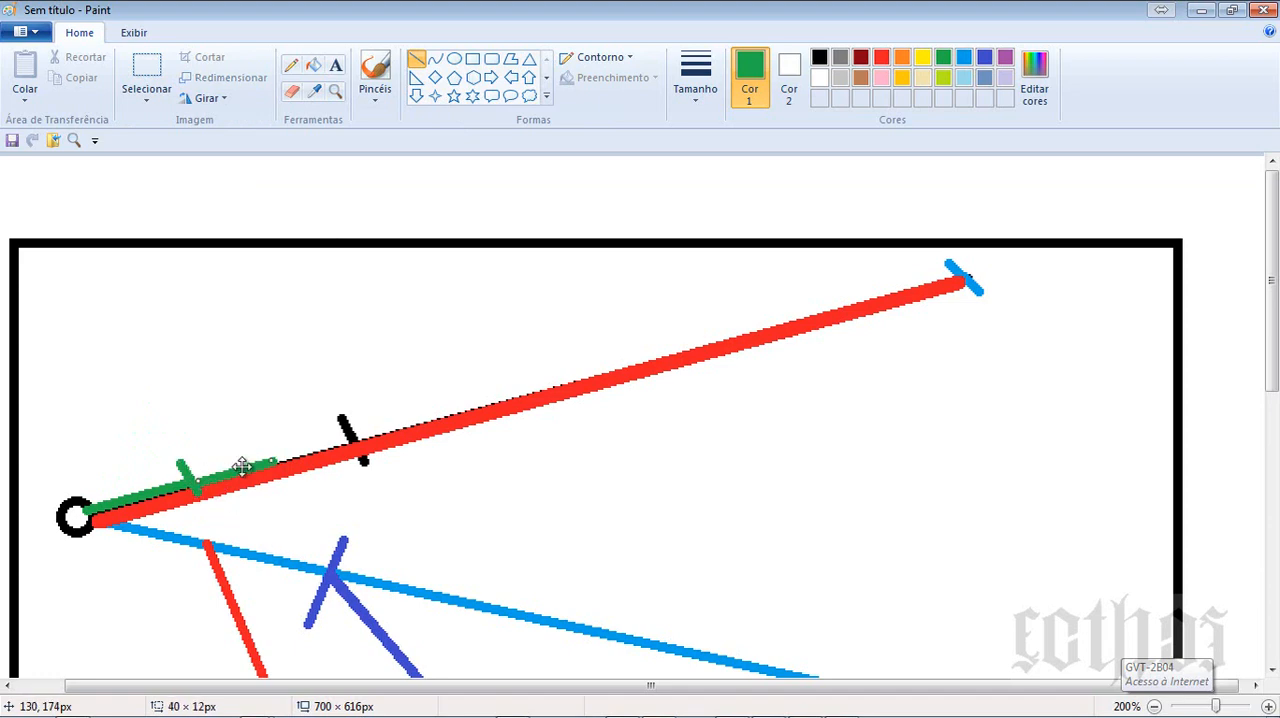
drag(262, 437, 278, 478)
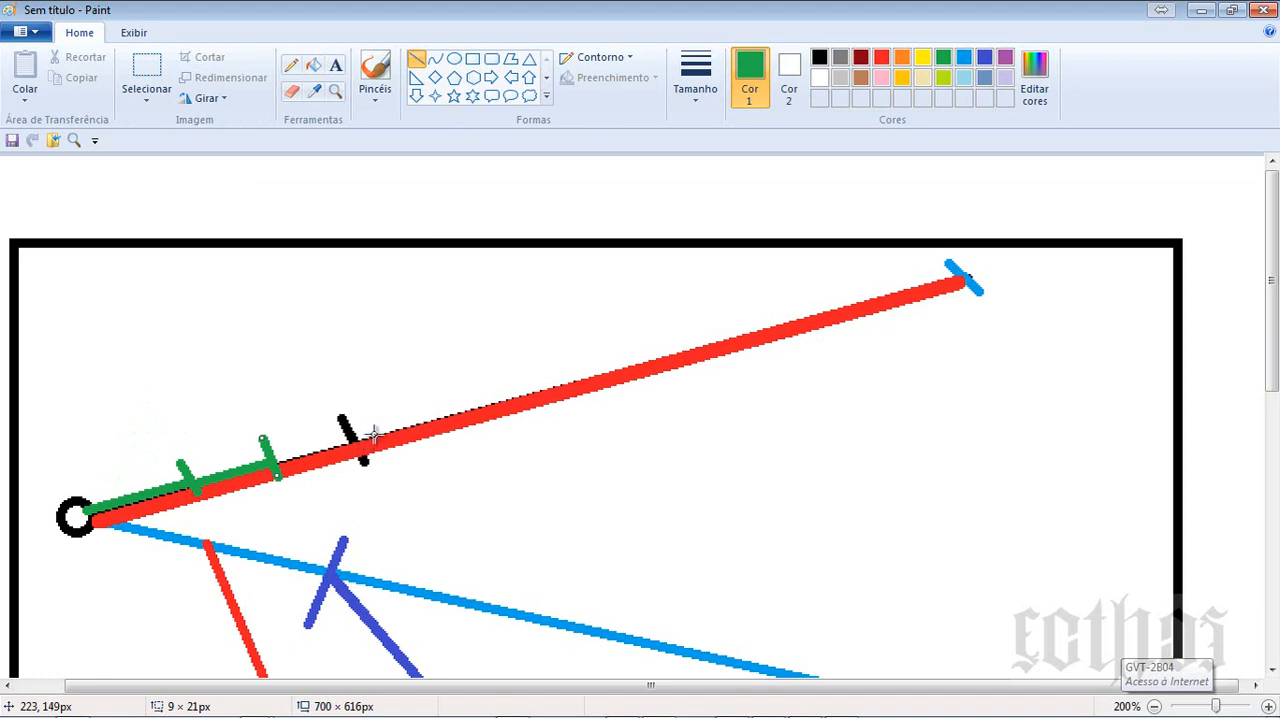
drag(379, 431, 271, 461)
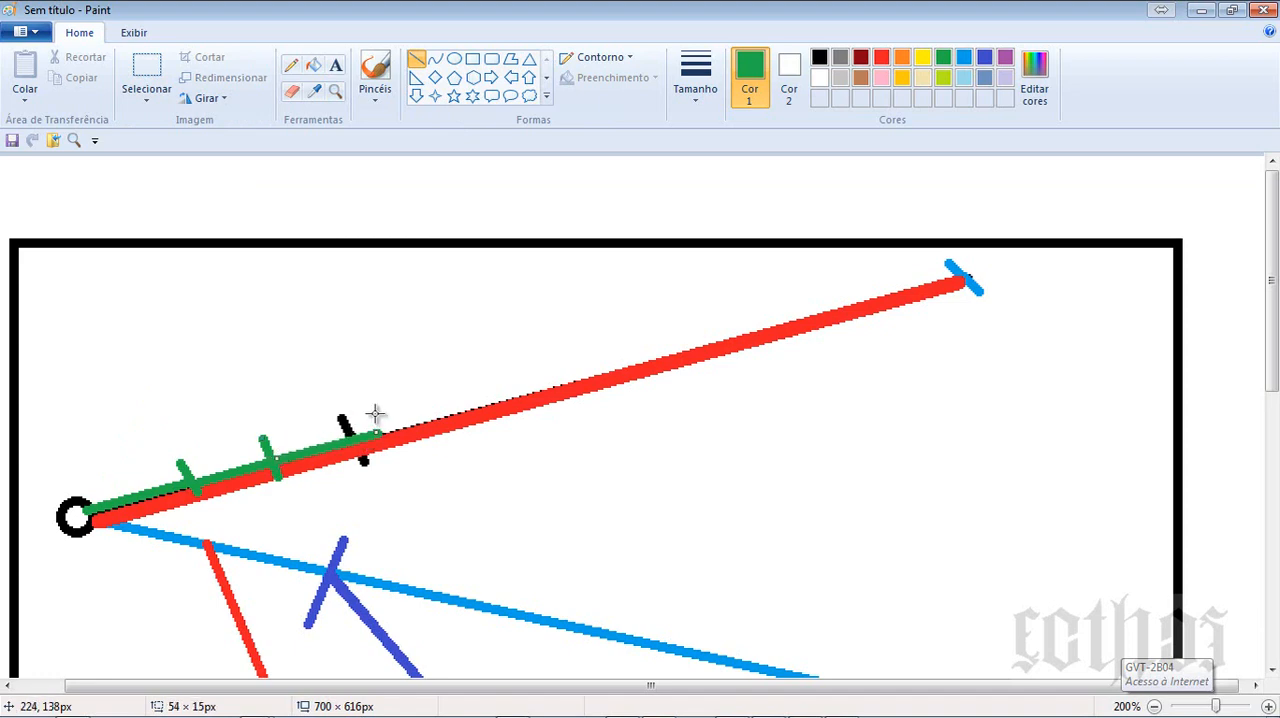
drag(375, 413, 389, 452)
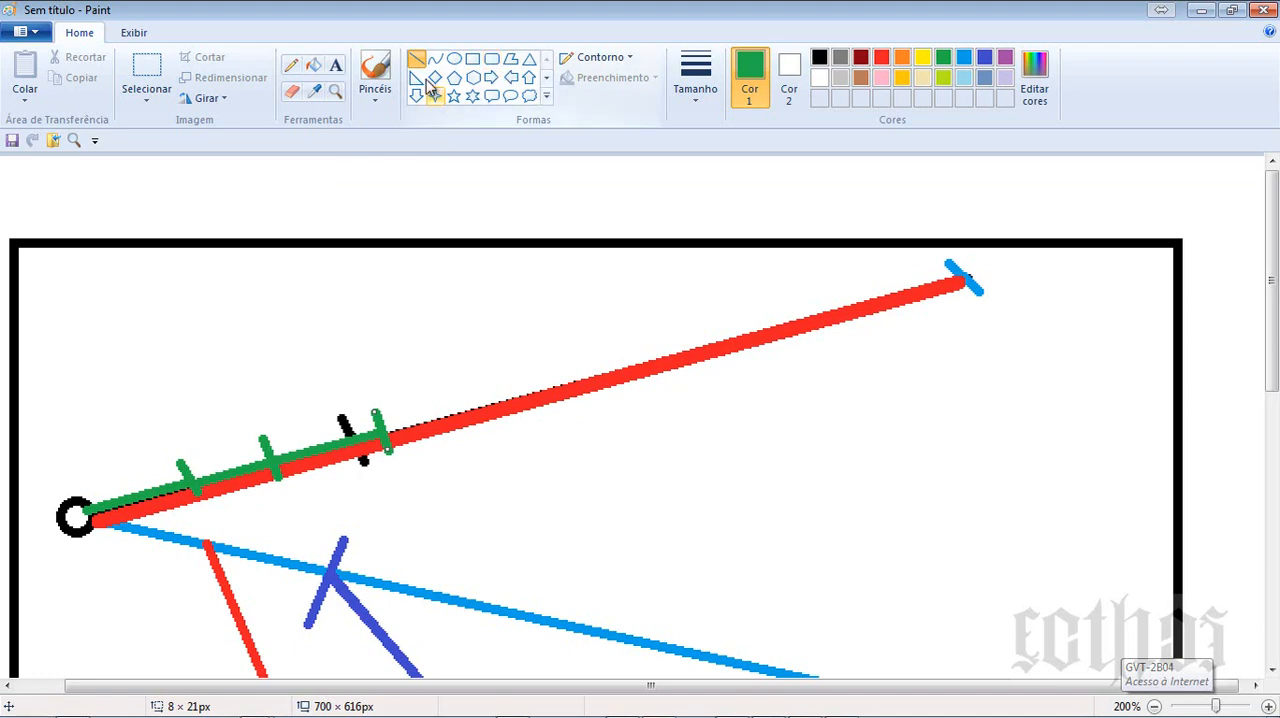
- Draw a long green arrow parallel above the segments, pointing away from the circle, and mark the red line's far end with green crossing strokes
mouse_move(78, 473)
mouse_down()
mouse_move(608, 322)
mouse_move(610, 333)
mouse_up()
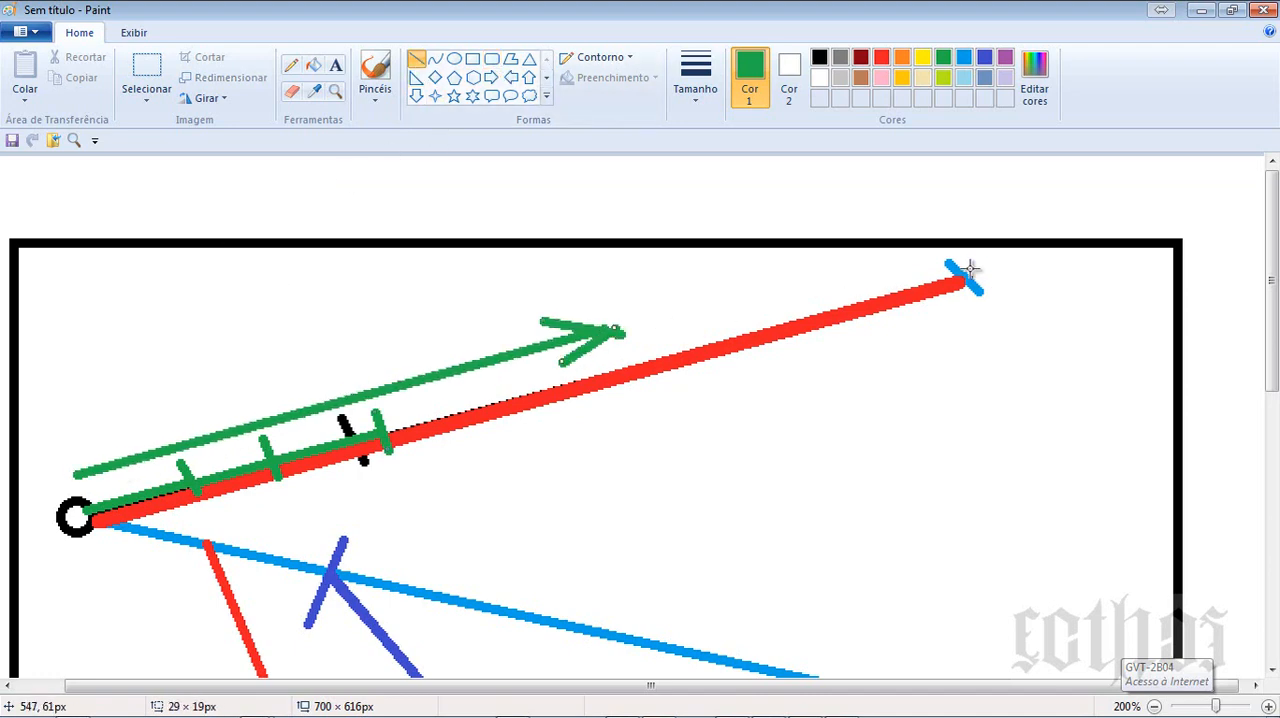
mouse_move(960, 260)
mouse_down()
mouse_move(945, 297)
mouse_move(1011, 282)
mouse_up()
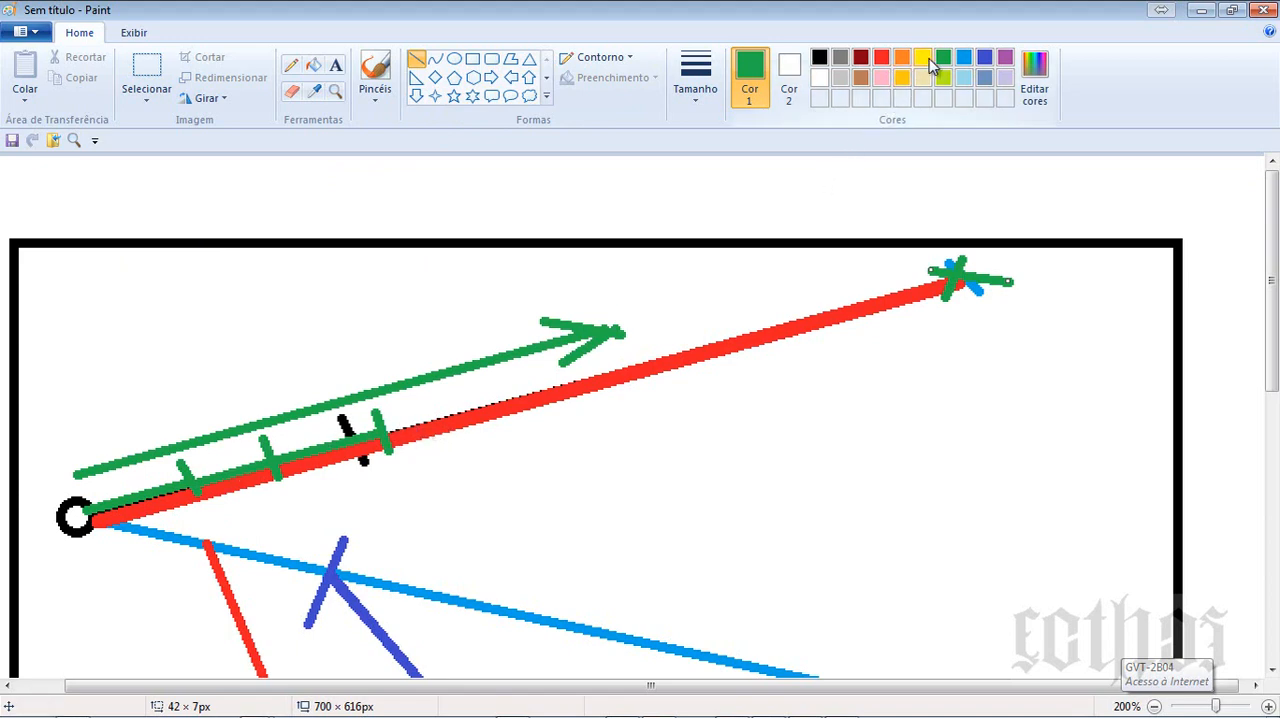
- Draw a light-blue line of the thickest size, about 193 × 50 px, from the circle along the red line
click(963, 57)
click(697, 70)
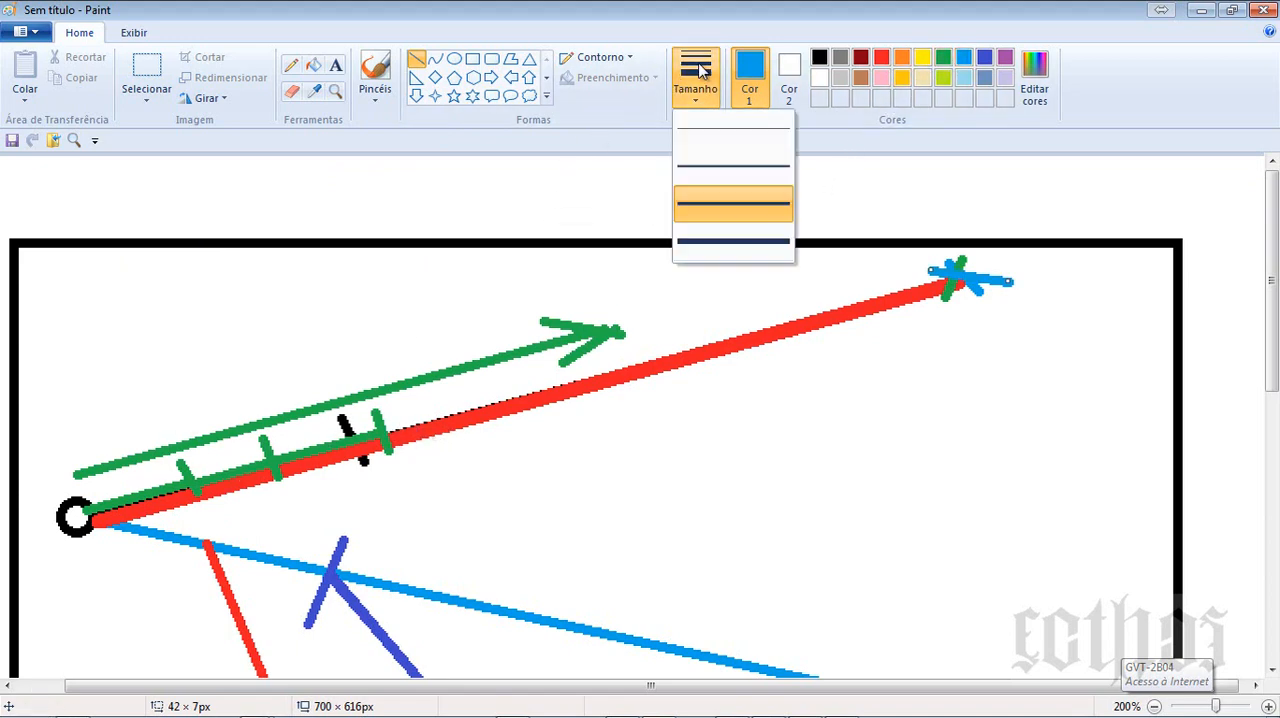
click(706, 241)
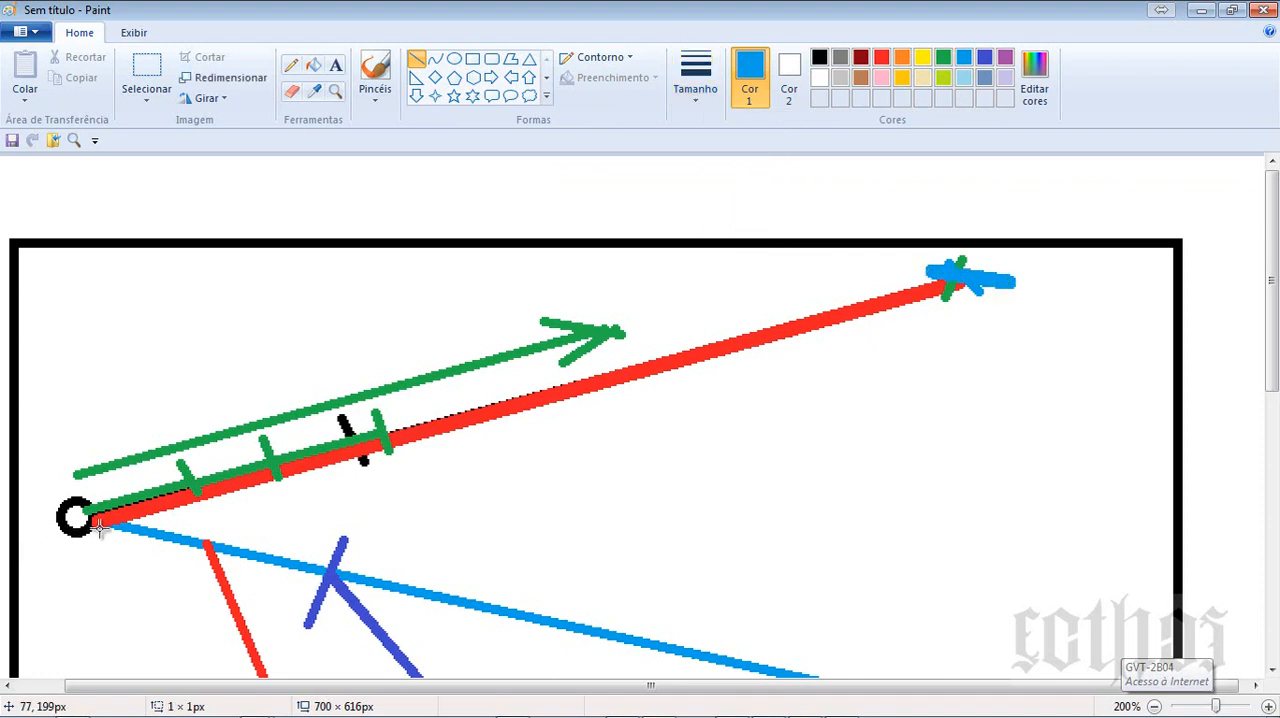
drag(97, 523, 455, 425)
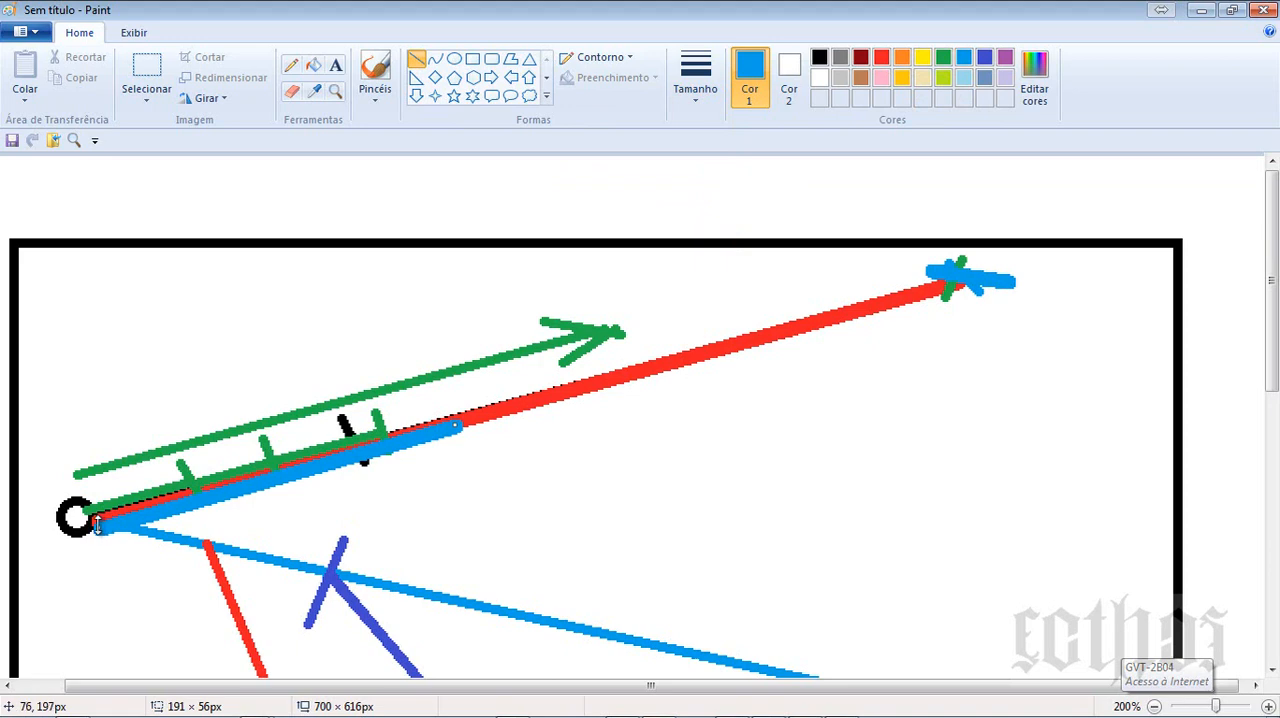
drag(97, 523, 93, 514)
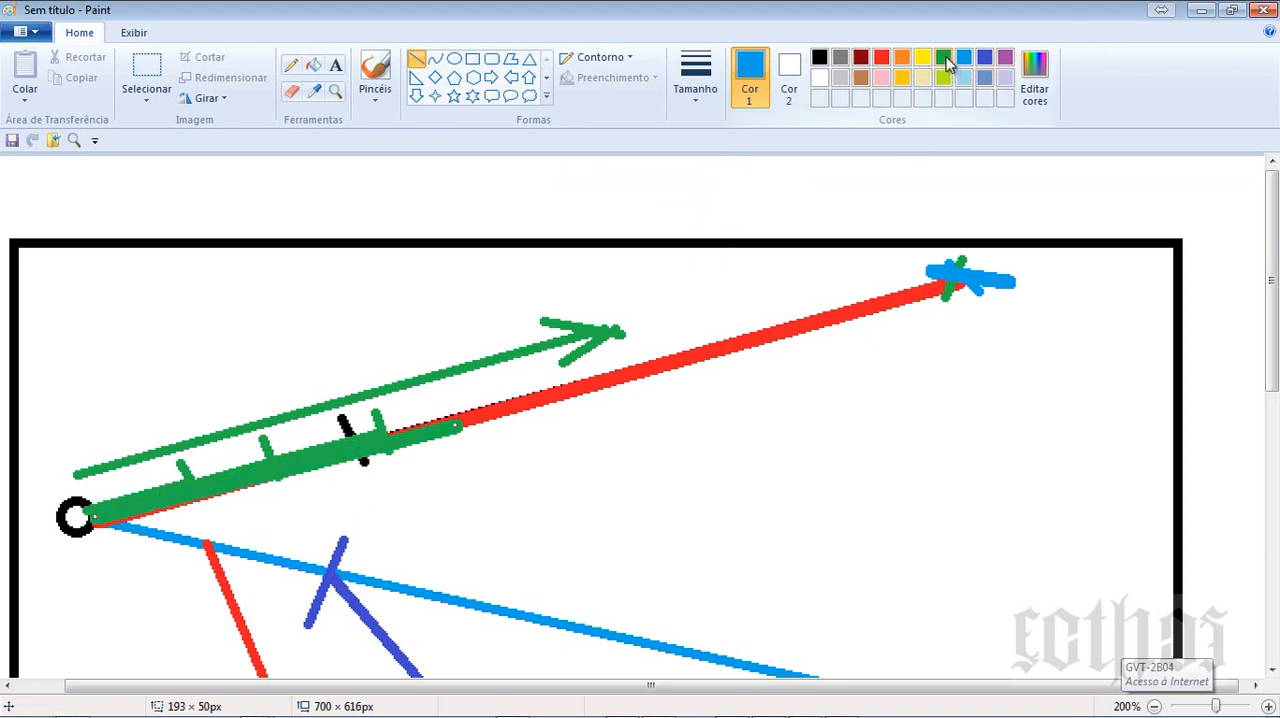
click(874, 392)
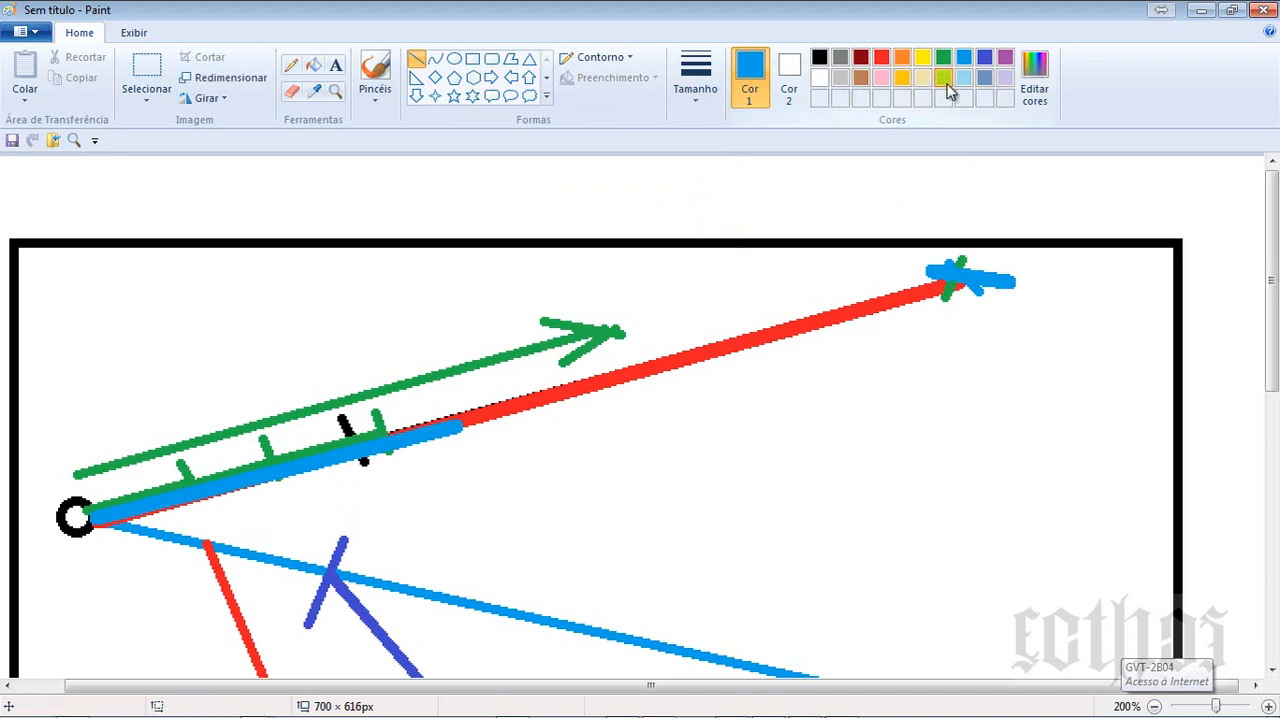
- Draw a lime line of about 156 × 42 px from the circle over the green segments, ending at the third tick
click(943, 78)
drag(76, 515, 378, 432)
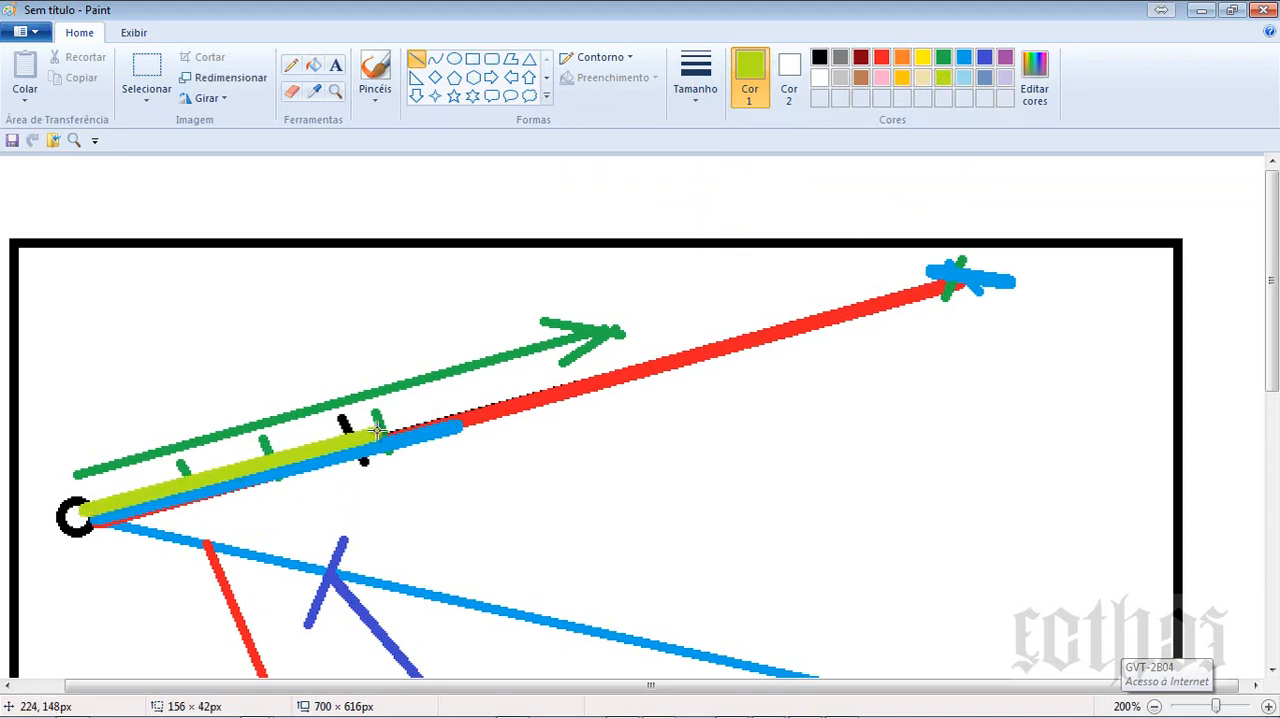
click(520, 523)
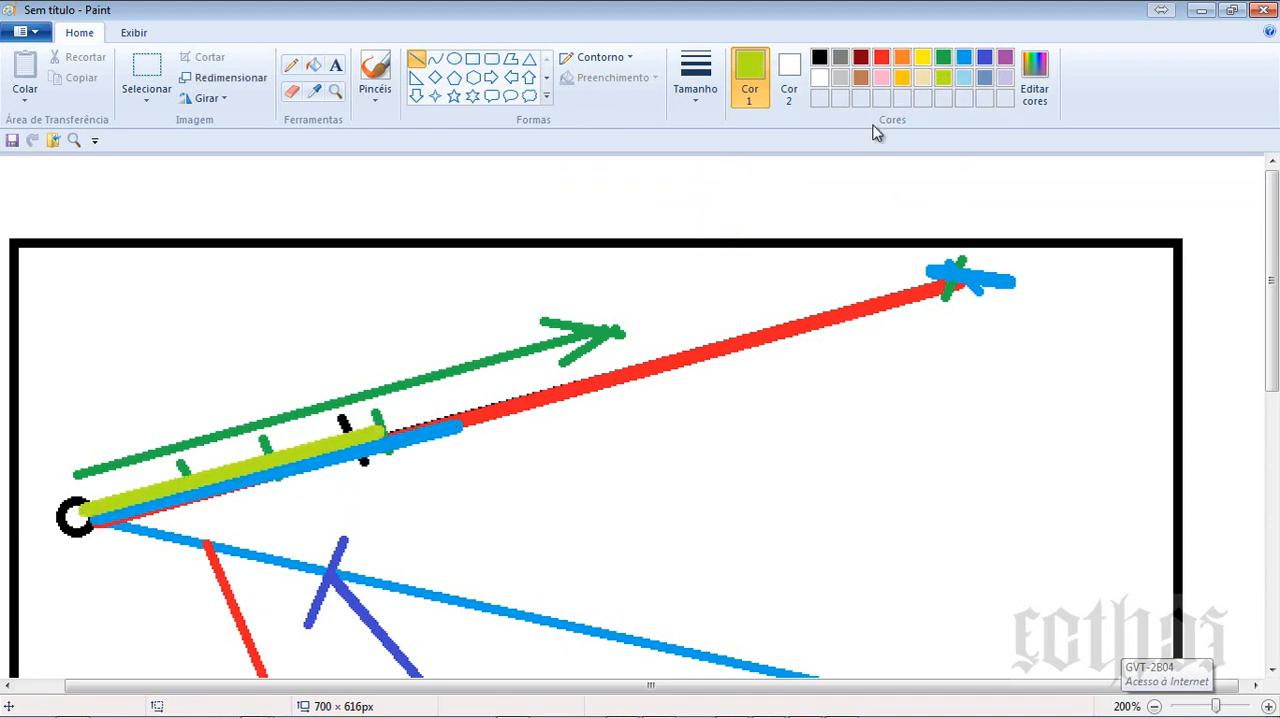
- Extend the light-blue line to about 311 × 86 px and lengthen the lime line beside it to just past the green arrow's tip
click(963, 58)
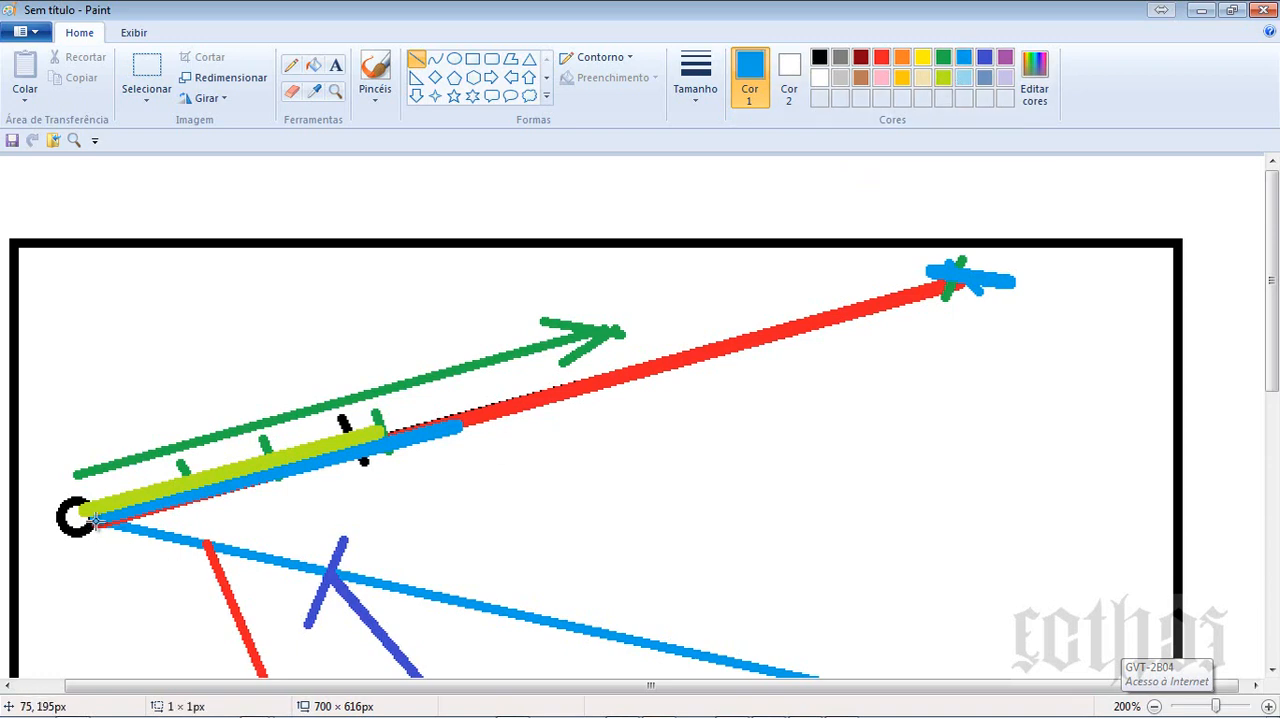
drag(92, 519, 676, 363)
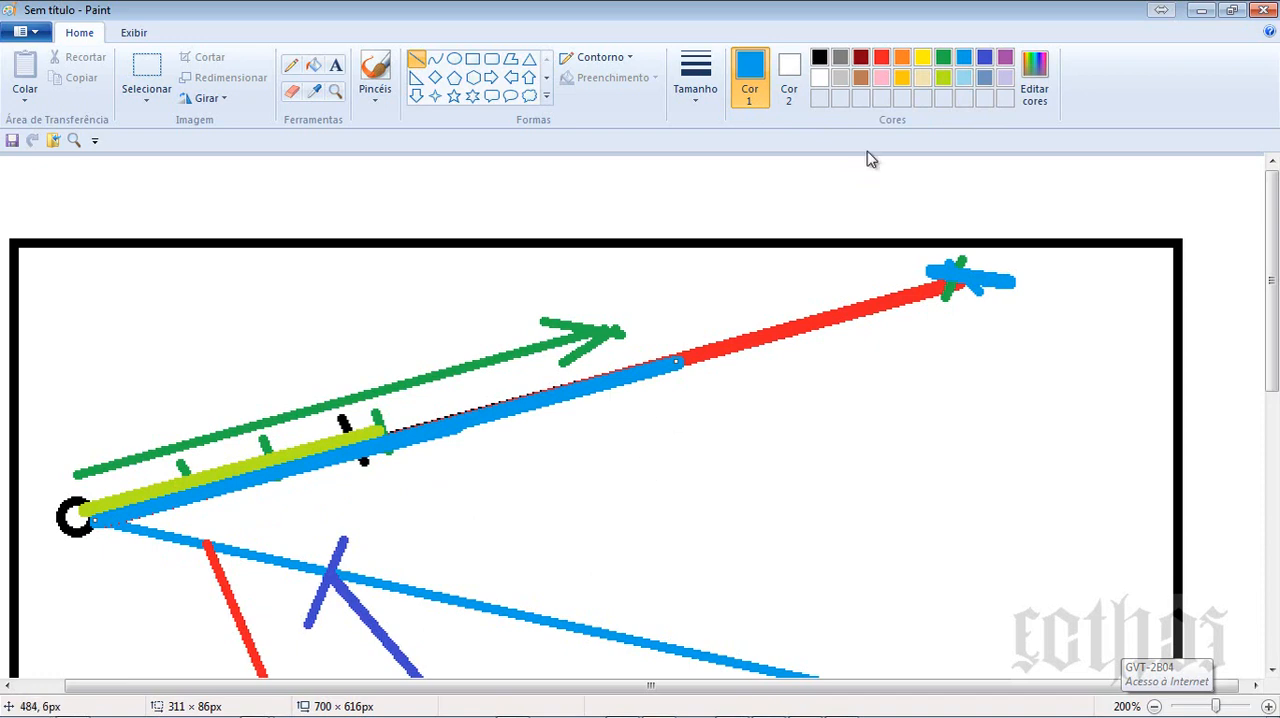
click(881, 266)
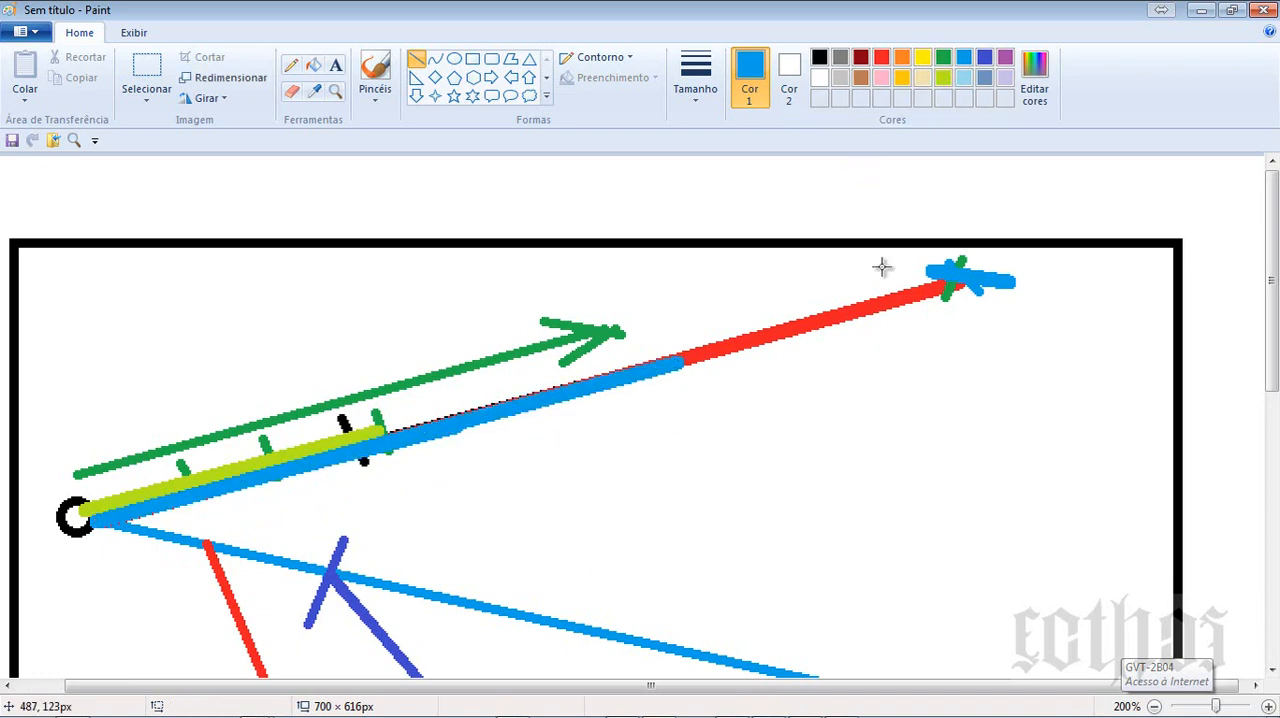
click(943, 77)
drag(85, 510, 640, 354)
click(601, 543)
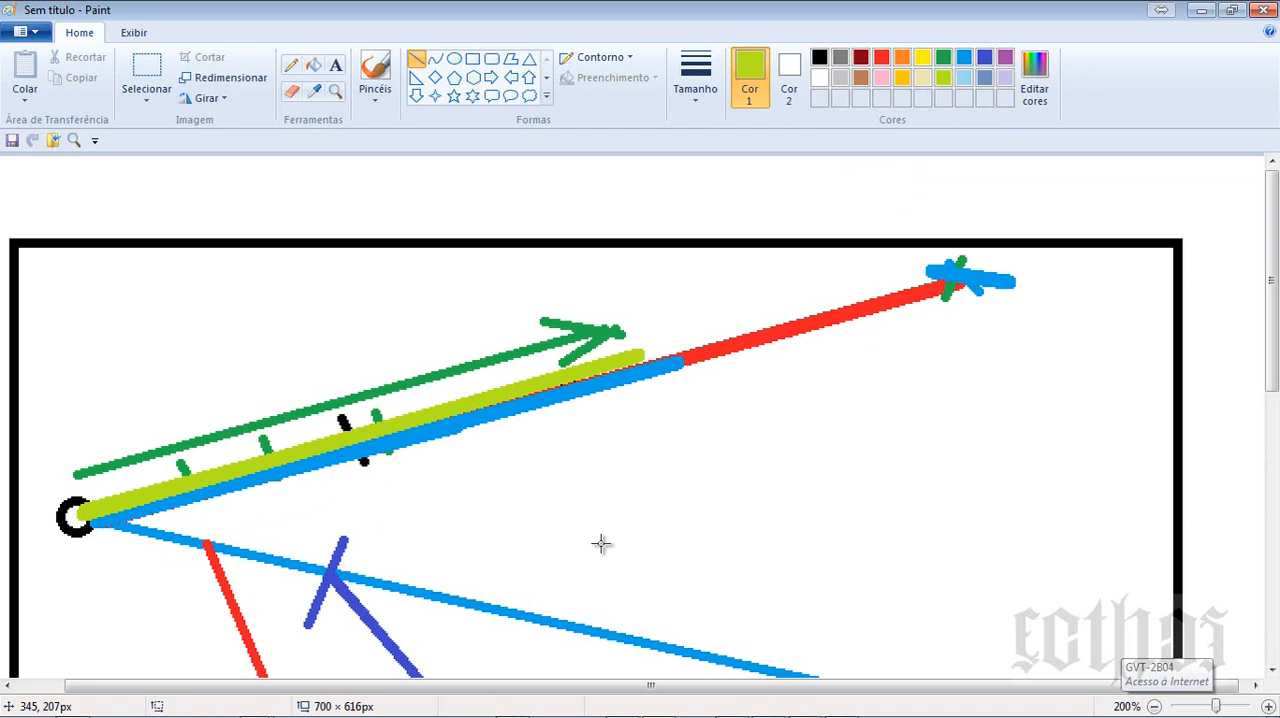
- Return to Spider Project, close the Time-Location Chart and show the aqueduct project's Activity Gantt maximized
click(1201, 11)
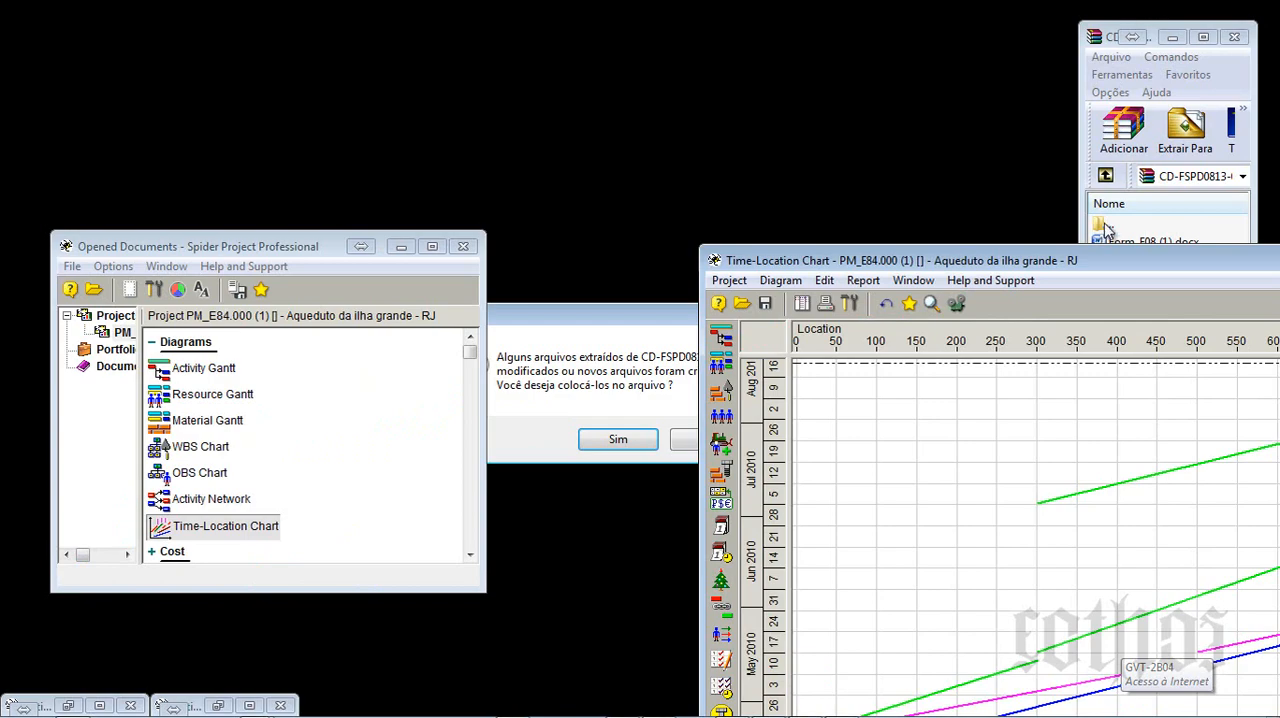
double_click(1050, 261)
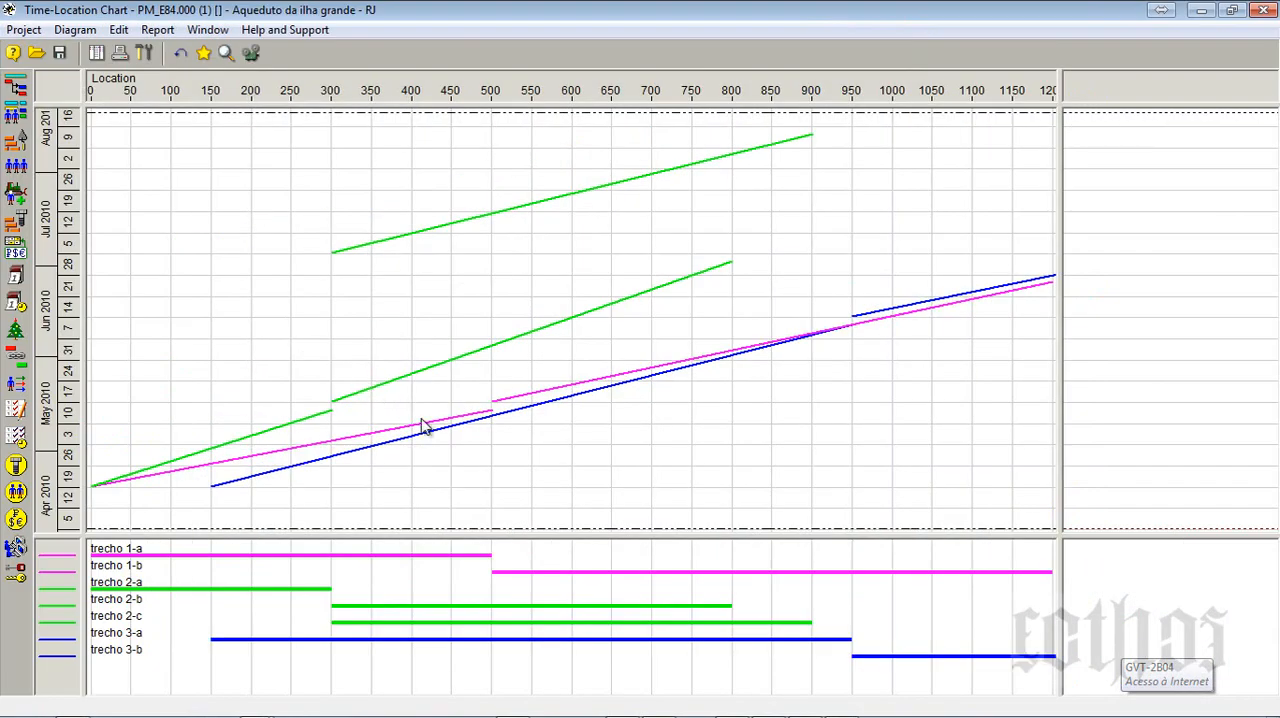
click(1262, 12)
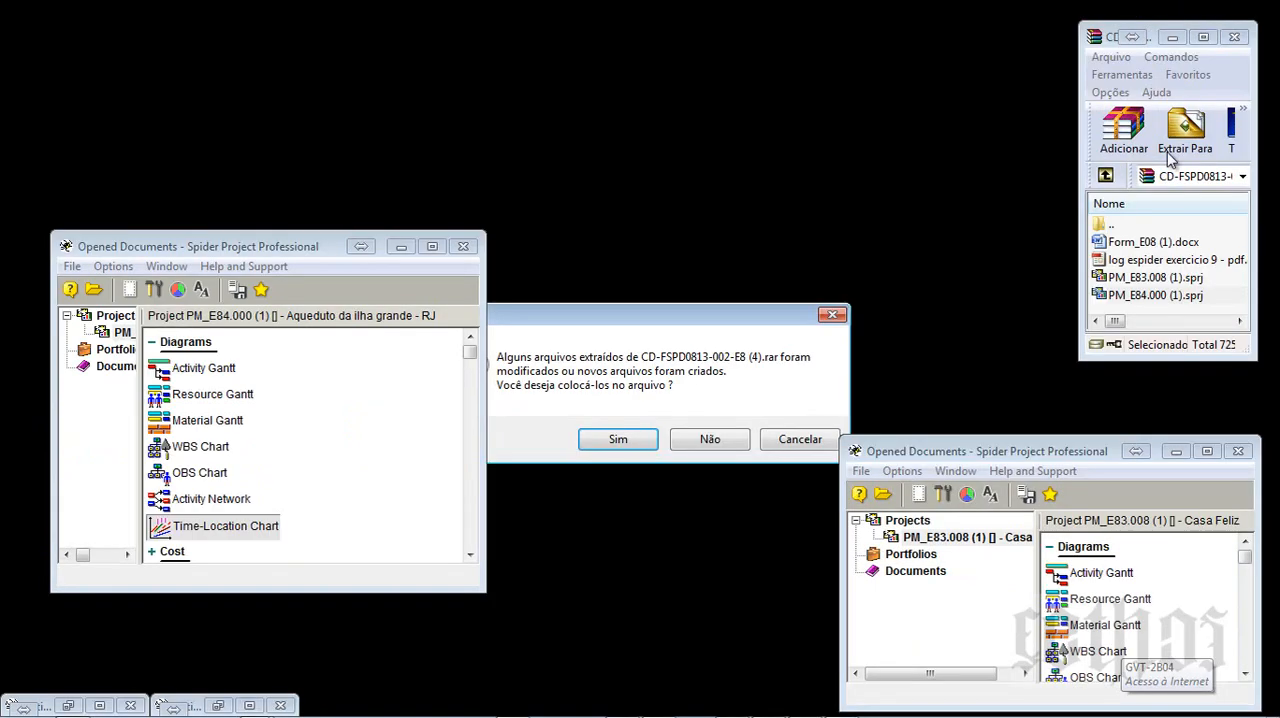
double_click(122, 332)
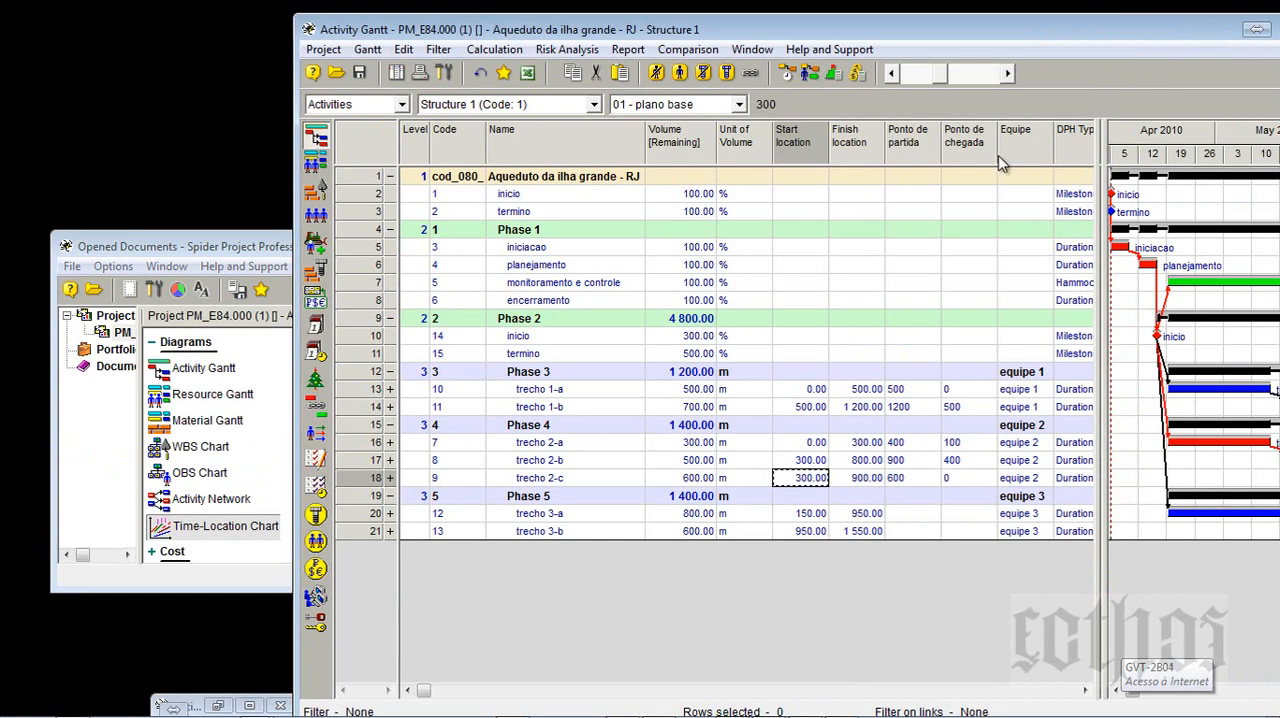
double_click(1145, 30)
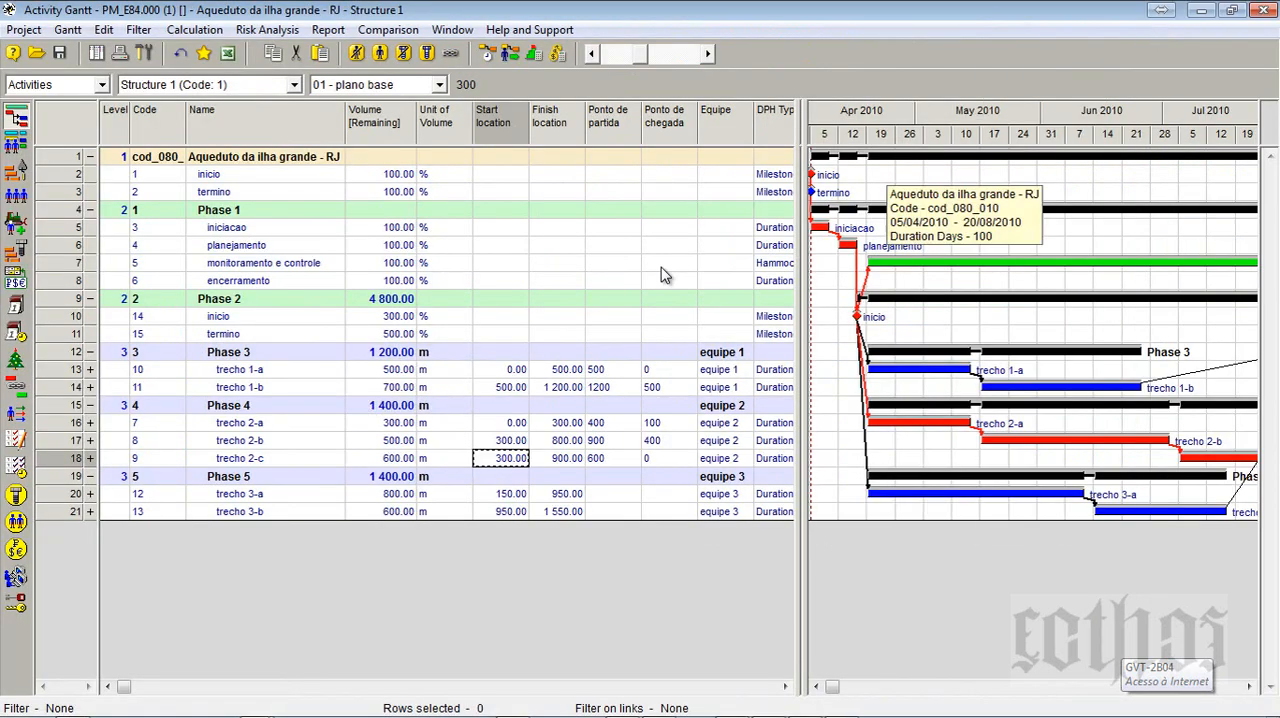
- Remove the Ponto de partida and Ponto de chegada columns and end the first table pane after Finish location
click(595, 118)
key(Delete)
key(Delete)
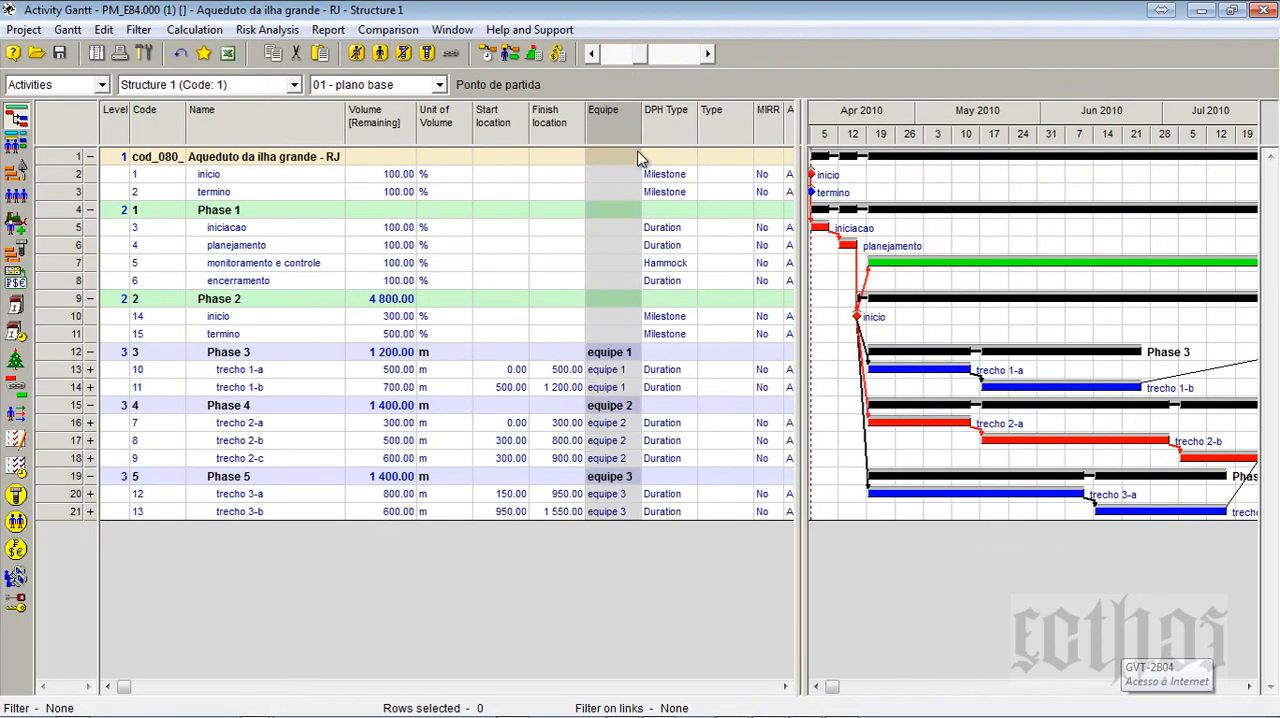
drag(796, 113, 590, 165)
- Check the start and finish locations from trecho 1-a onward and set trecho 2-c's to 0 and 600
click(492, 373)
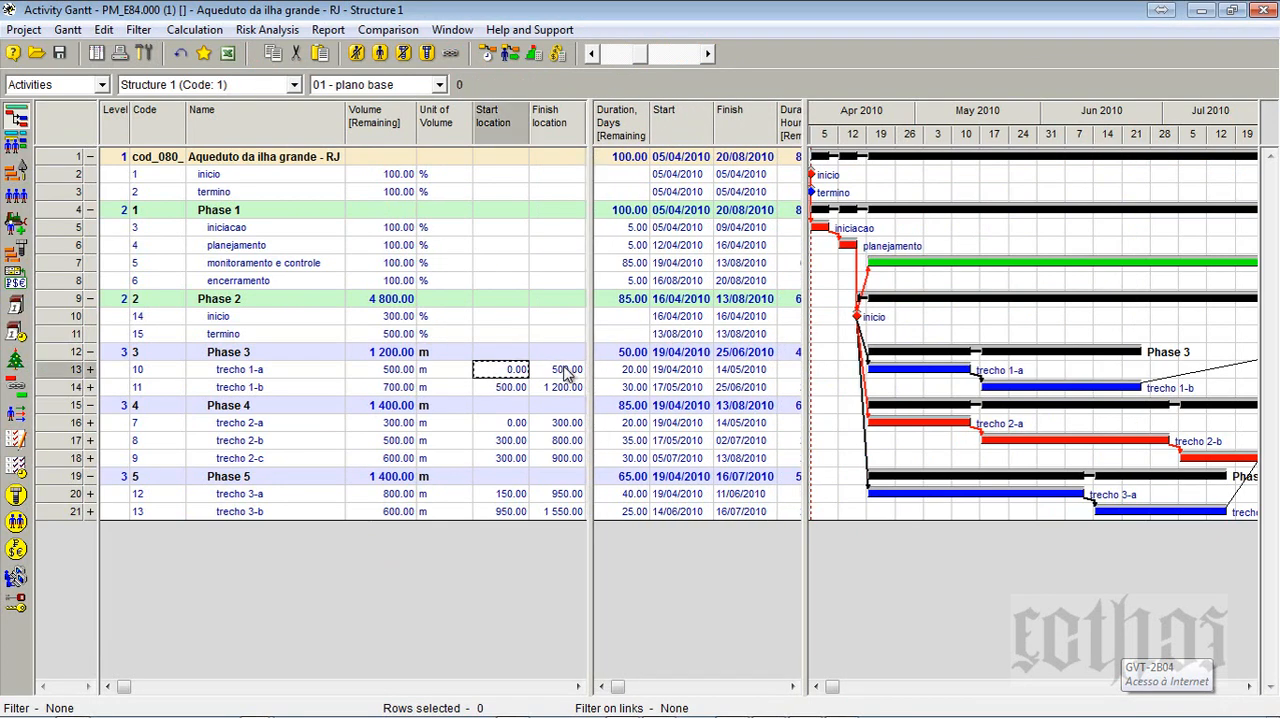
click(566, 369)
click(500, 386)
click(568, 388)
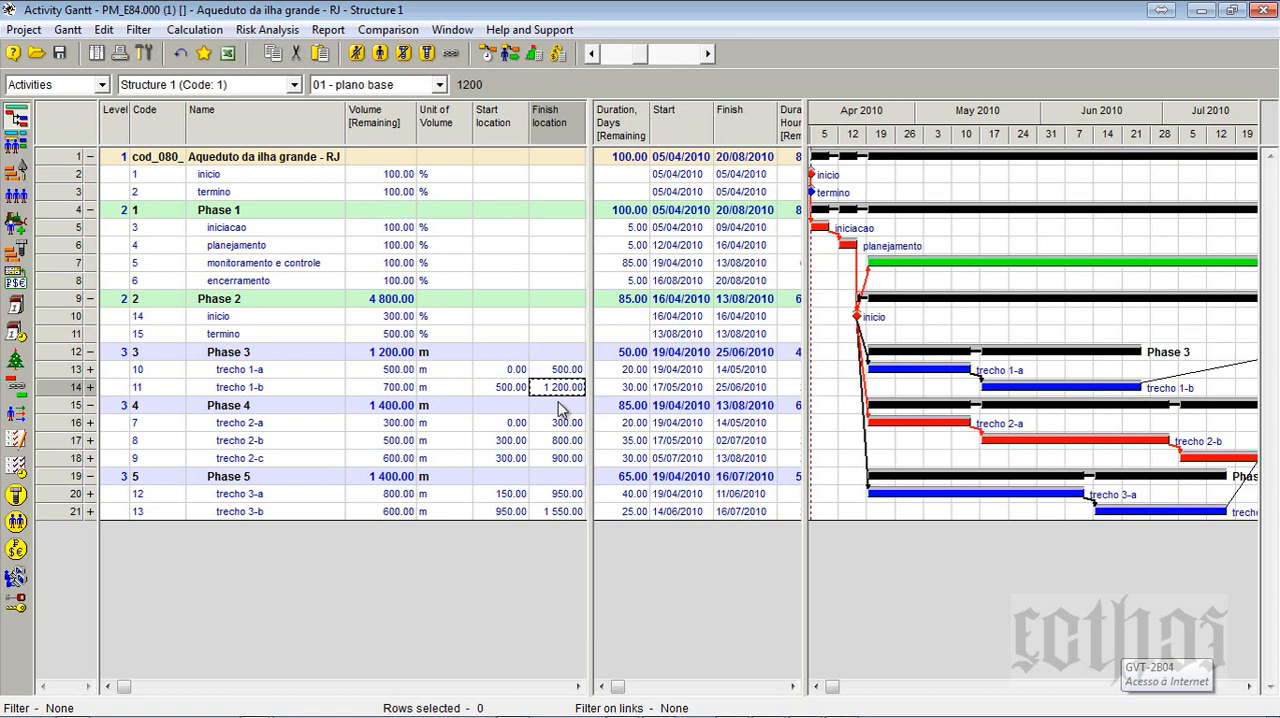
click(492, 439)
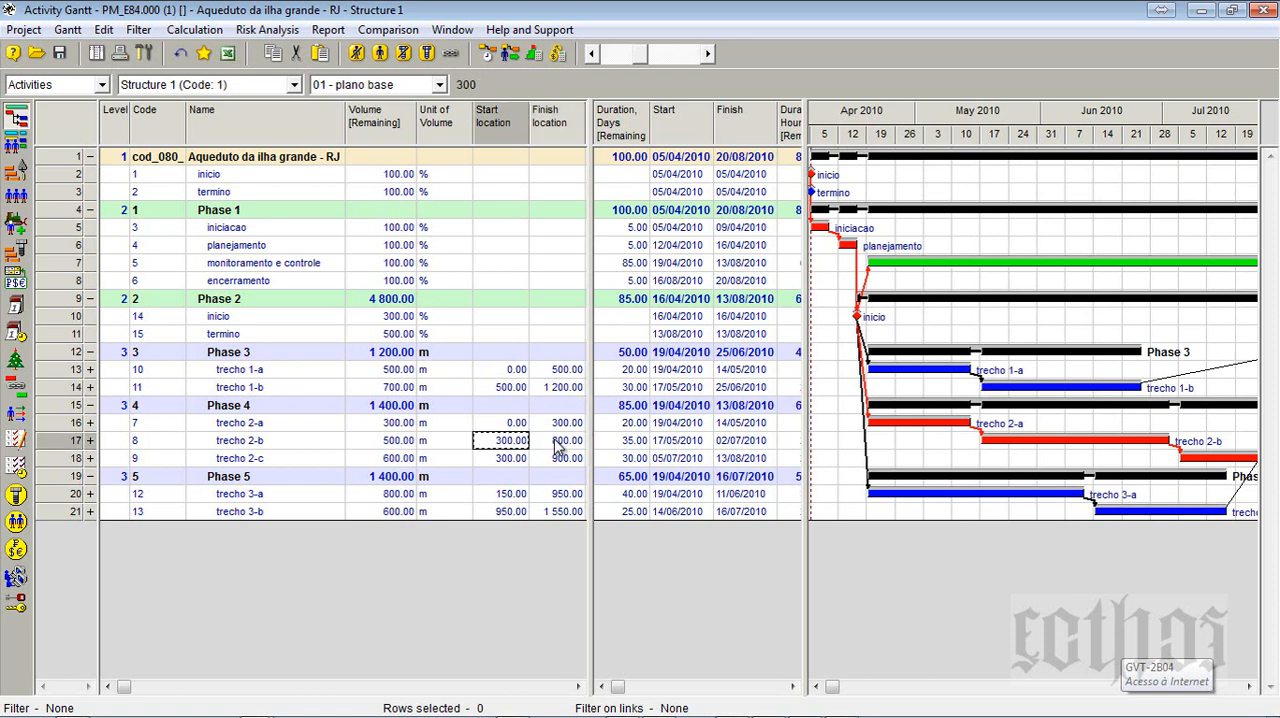
click(557, 446)
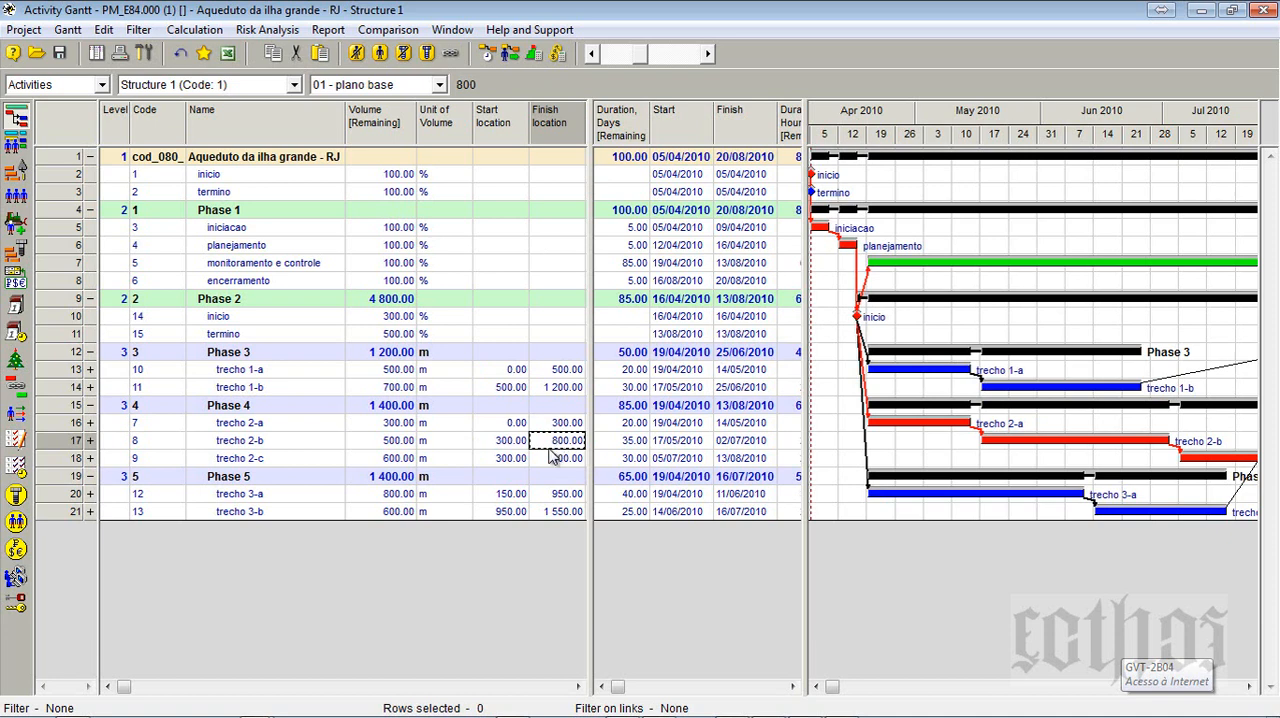
click(512, 458)
text(0)
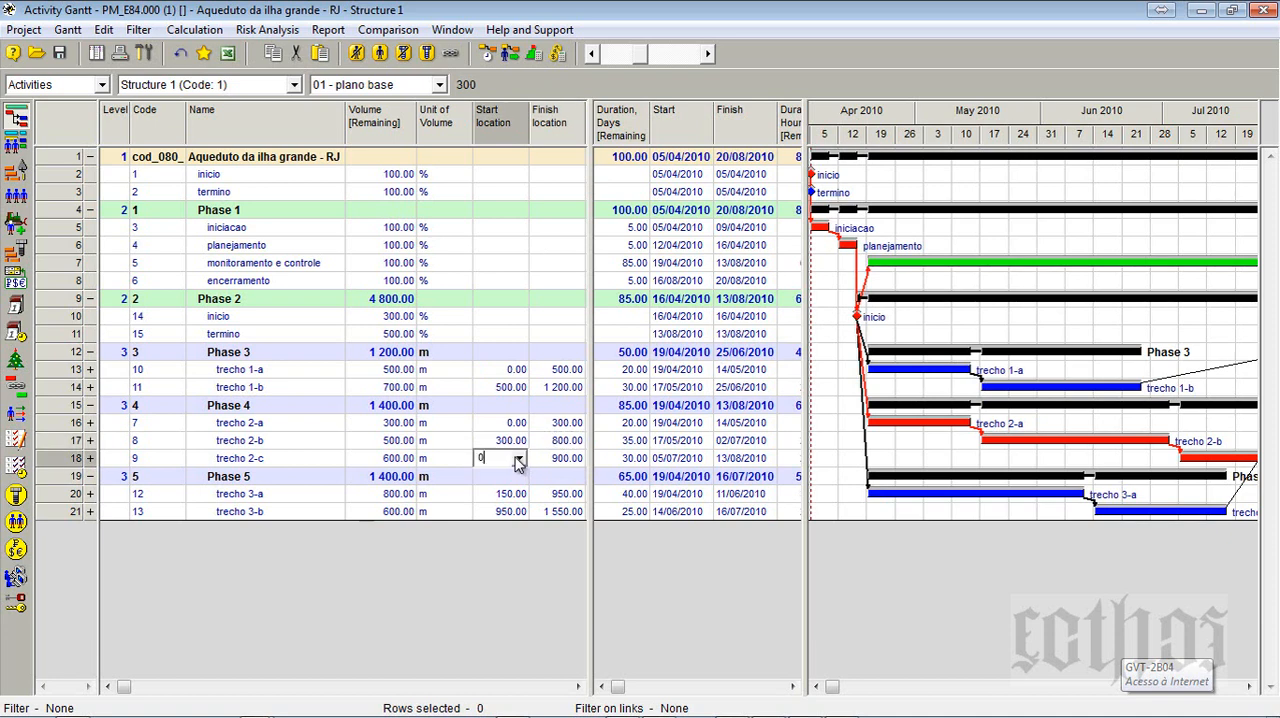
click(556, 458)
text(6)
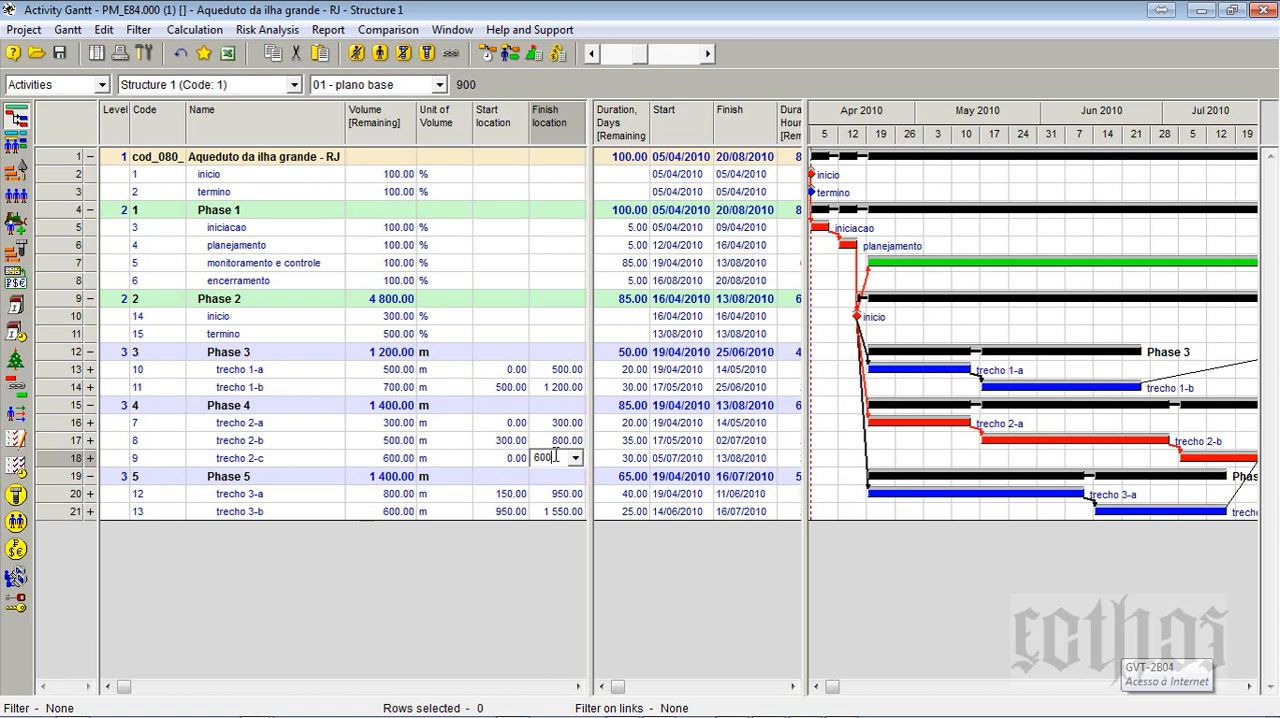
click(550, 423)
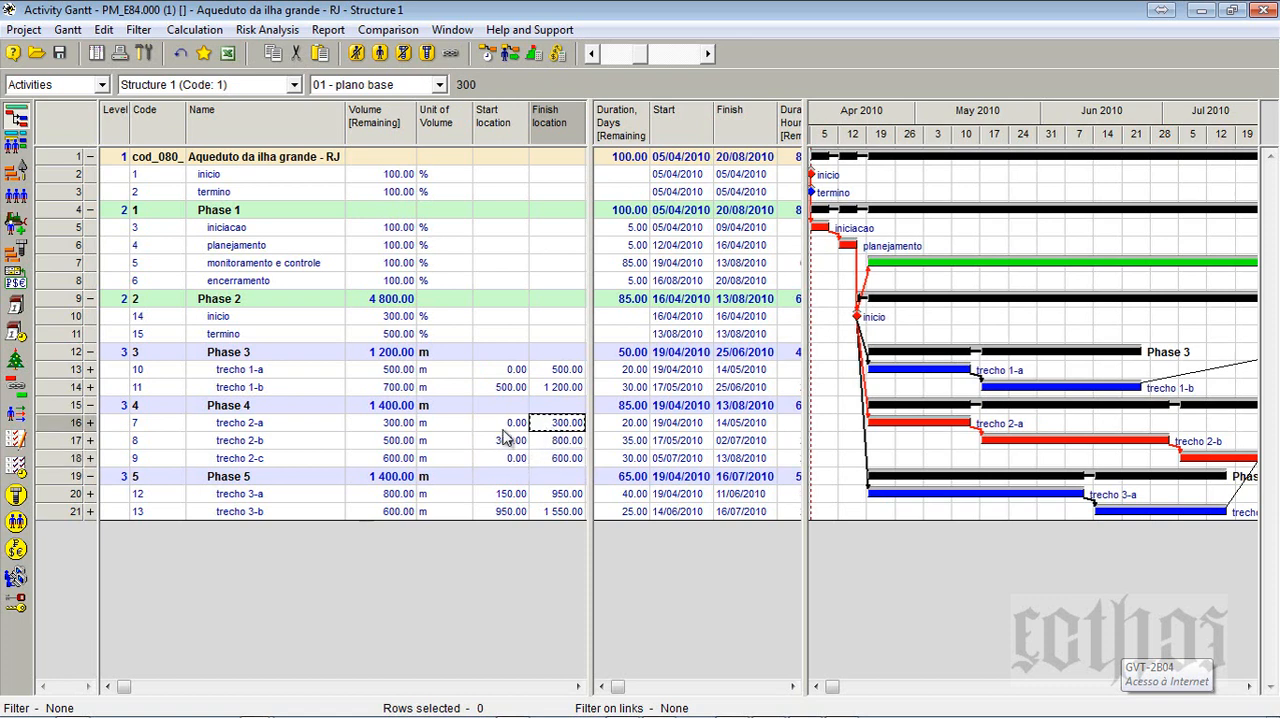
- Recheck the Phase 4 locations and set trecho 3-a's start location to 0 and finish location to 800
click(510, 425)
click(560, 426)
click(518, 441)
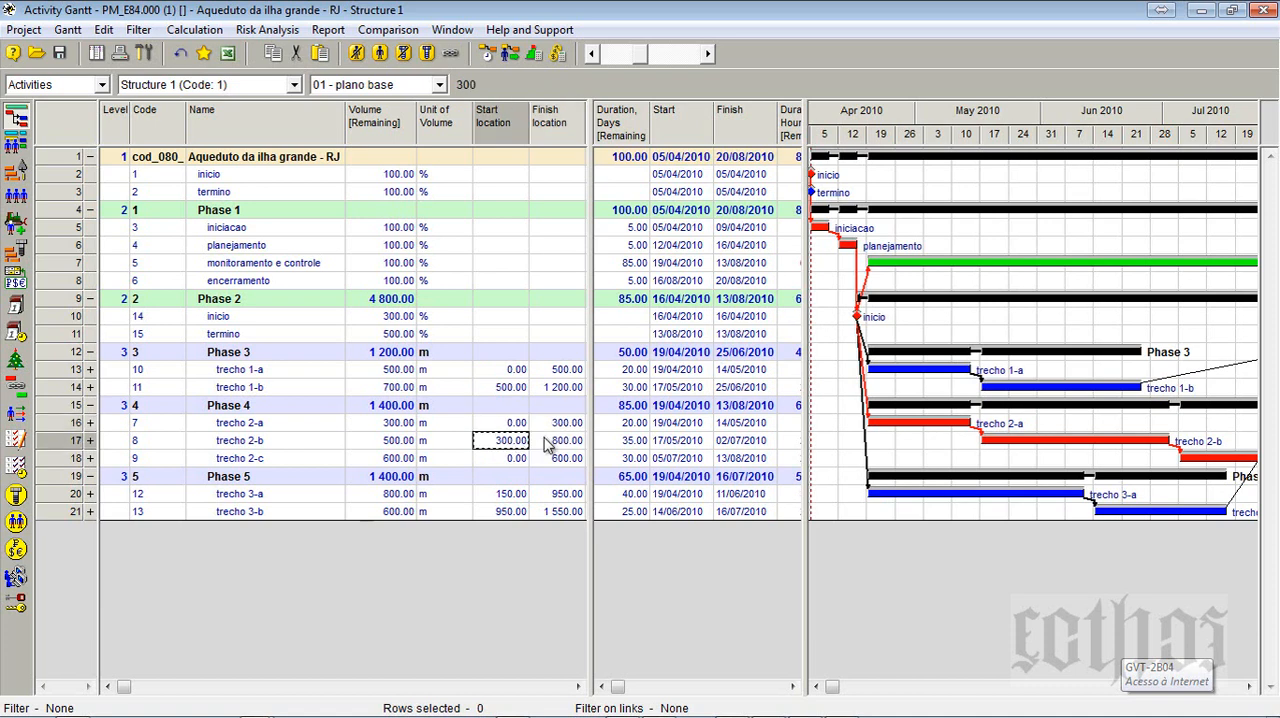
click(548, 441)
click(509, 460)
click(566, 459)
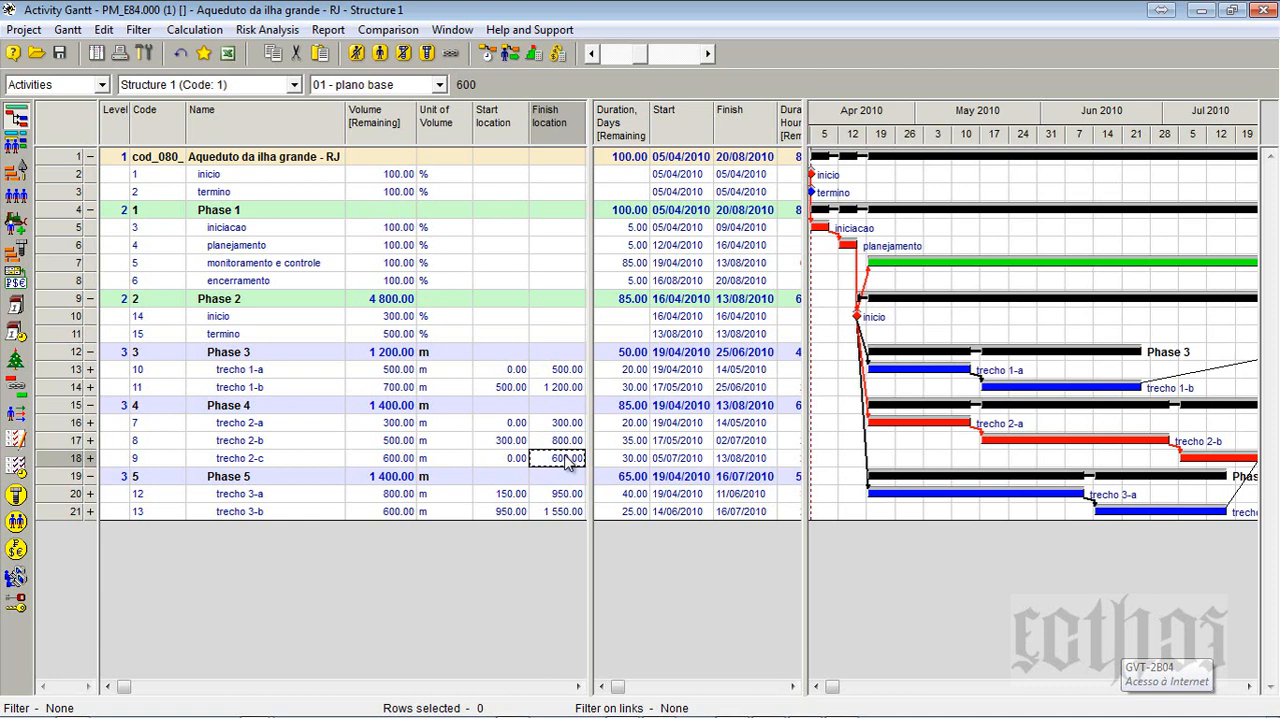
click(514, 495)
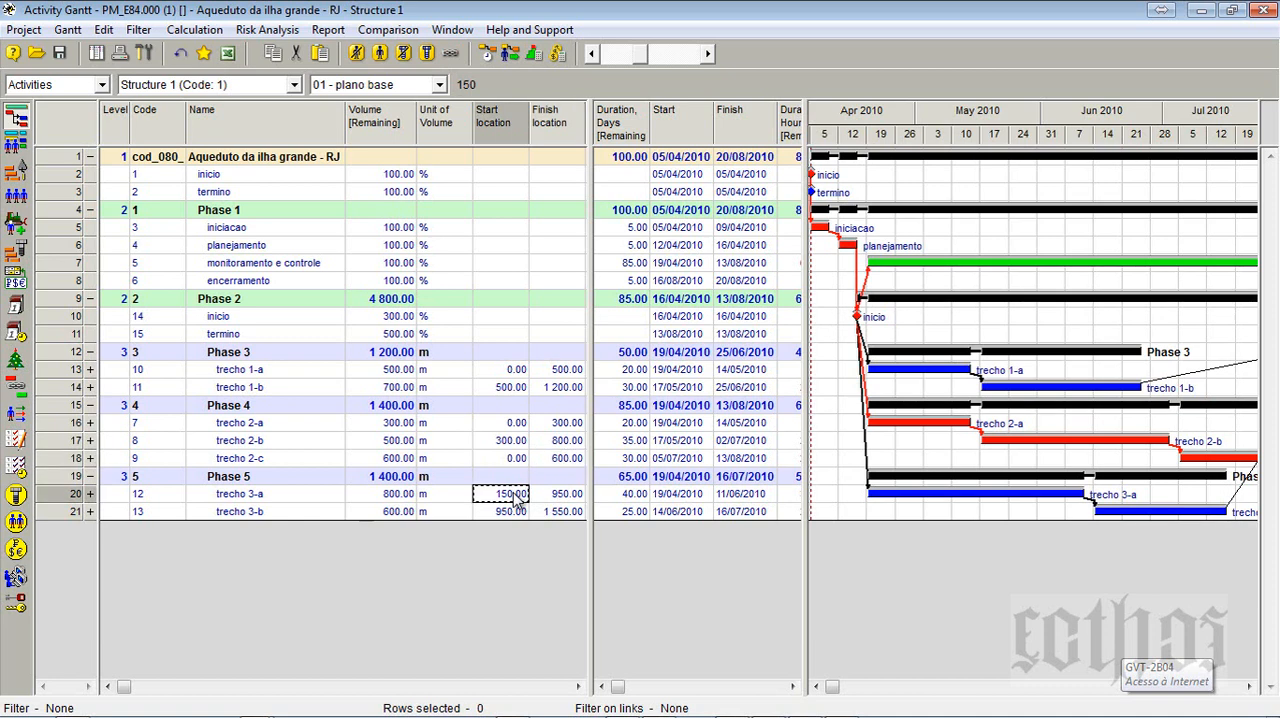
text(0)
click(558, 494)
text(8)
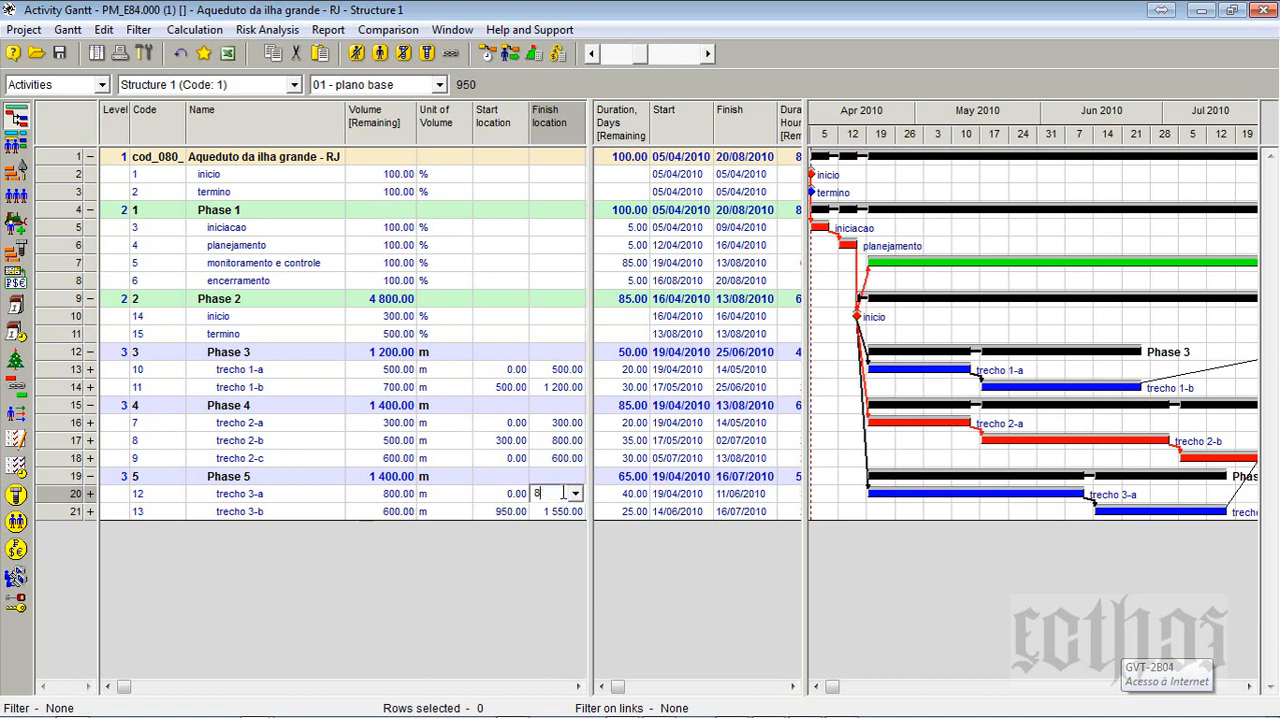
text(00)
- Set trecho 3-b's start location to 800 and its finish location to 1400
click(498, 511)
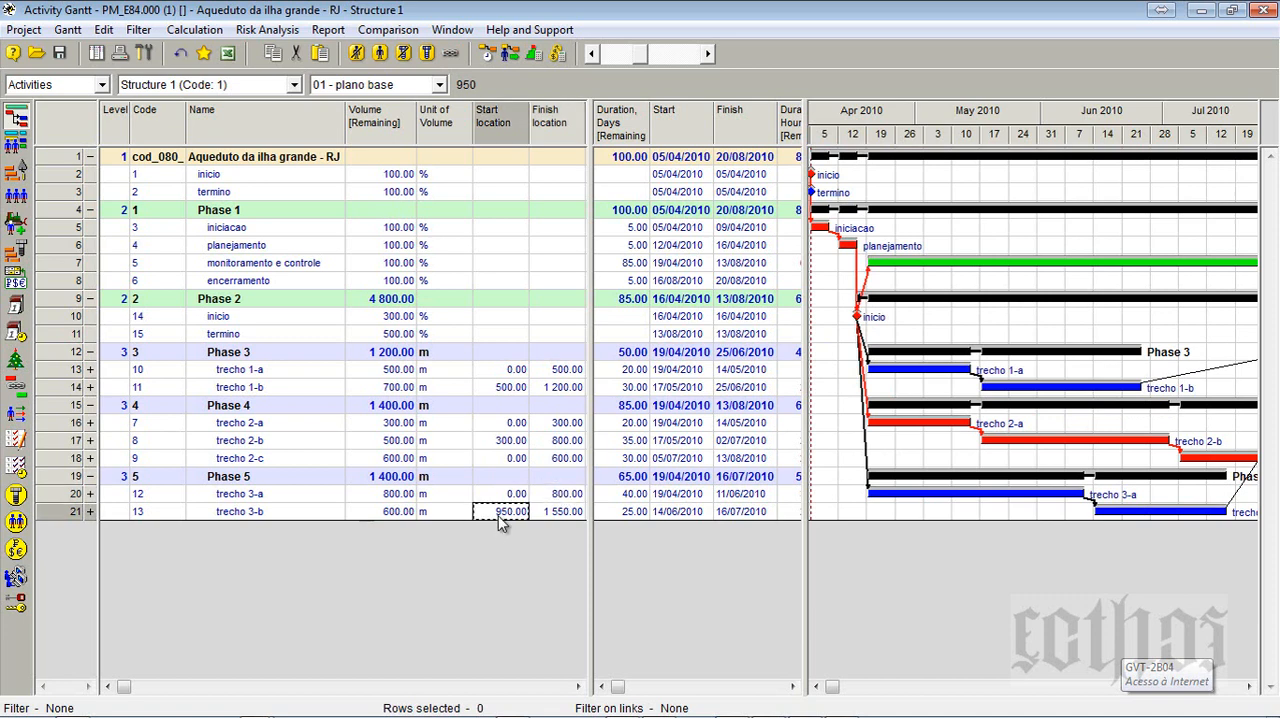
text(800)
click(561, 514)
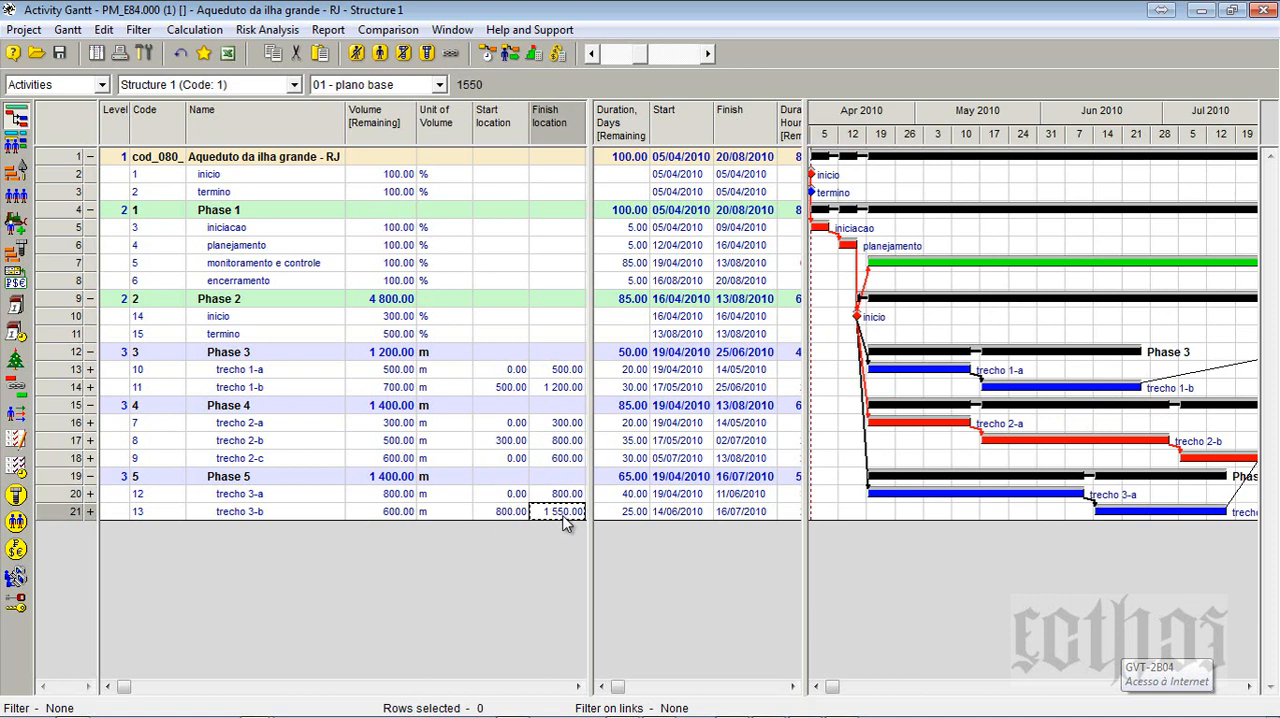
text(60)
text(0)
key(Return)
- Check the trecho bars in the Gantt diagram and open the project's Time-Location Chart
mouse_move(1177, 510)
mouse_move(1054, 492)
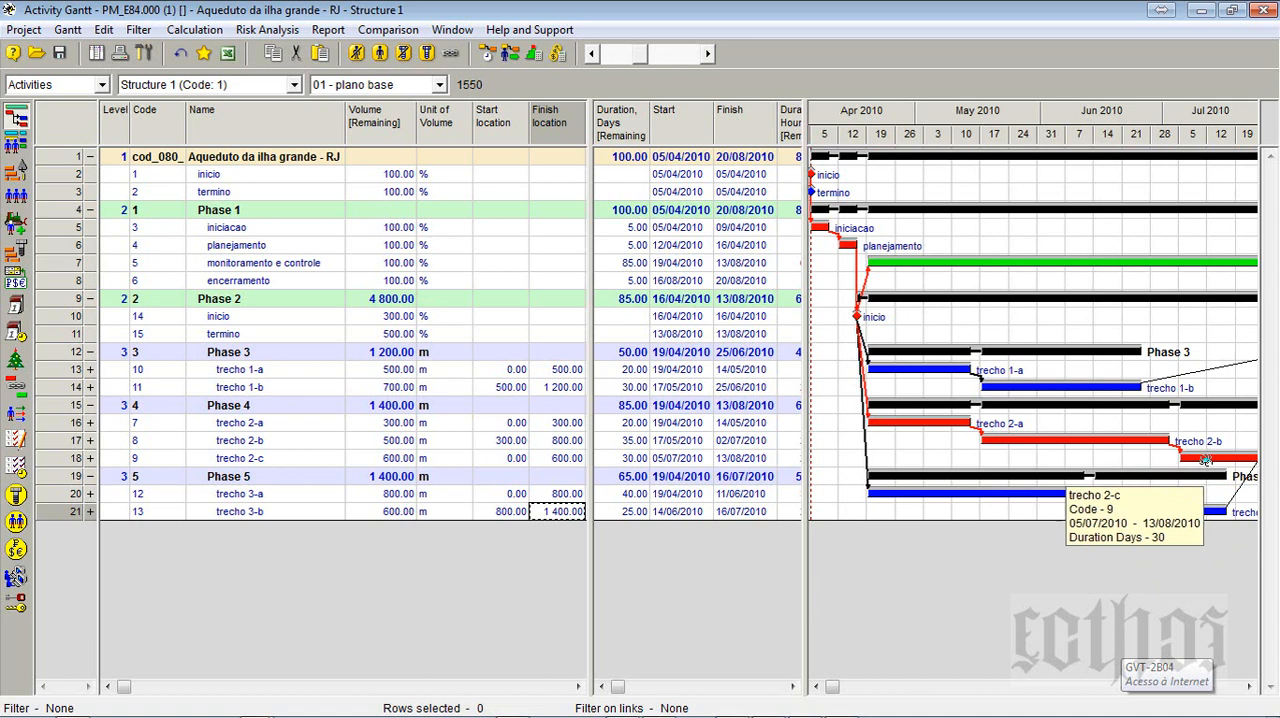
mouse_move(940, 424)
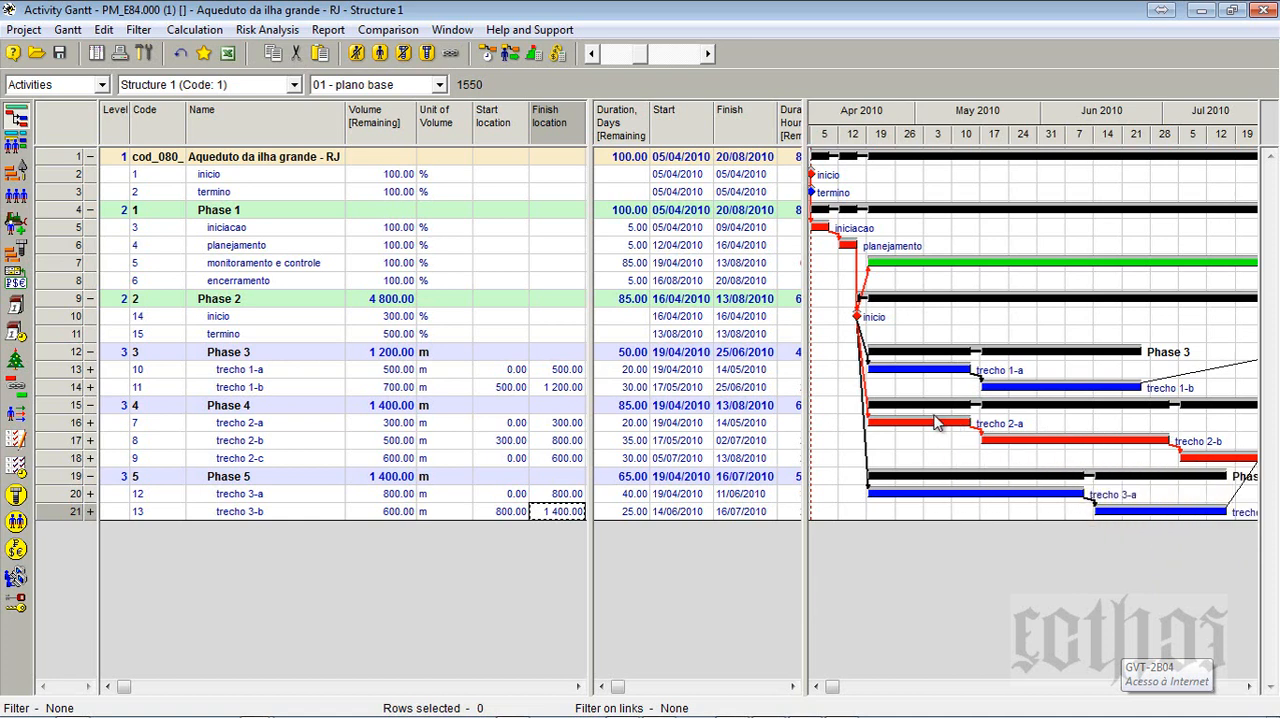
mouse_move(1216, 455)
mouse_move(1156, 440)
click(96, 53)
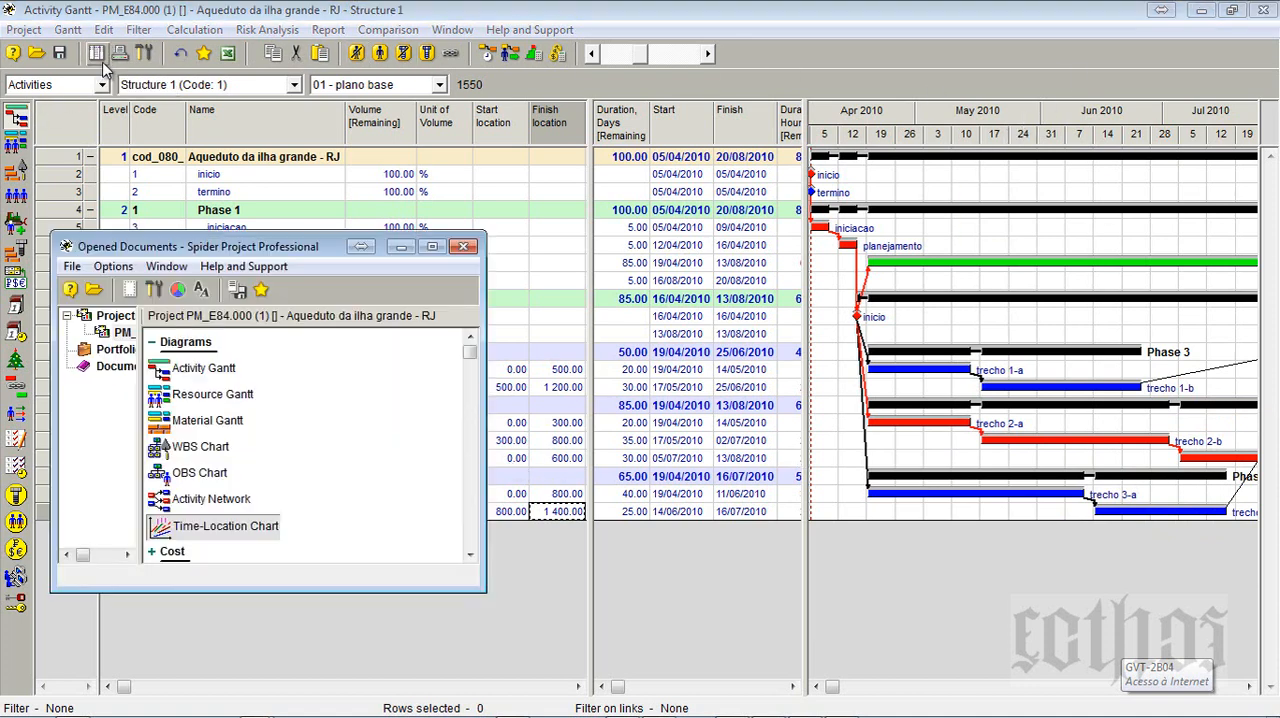
double_click(212, 530)
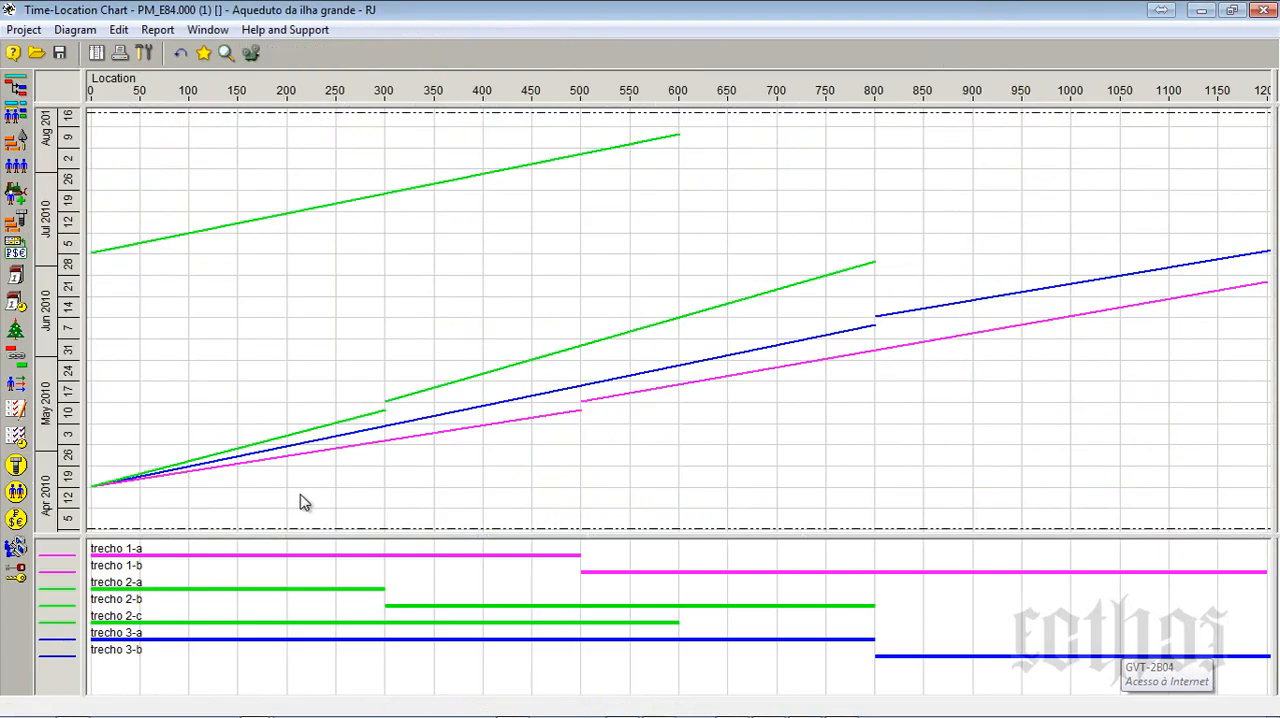
- Review the shown activity types and X-axis fields in the Time-Location Chart setup, keeping Start location as the start field
click(143, 53)
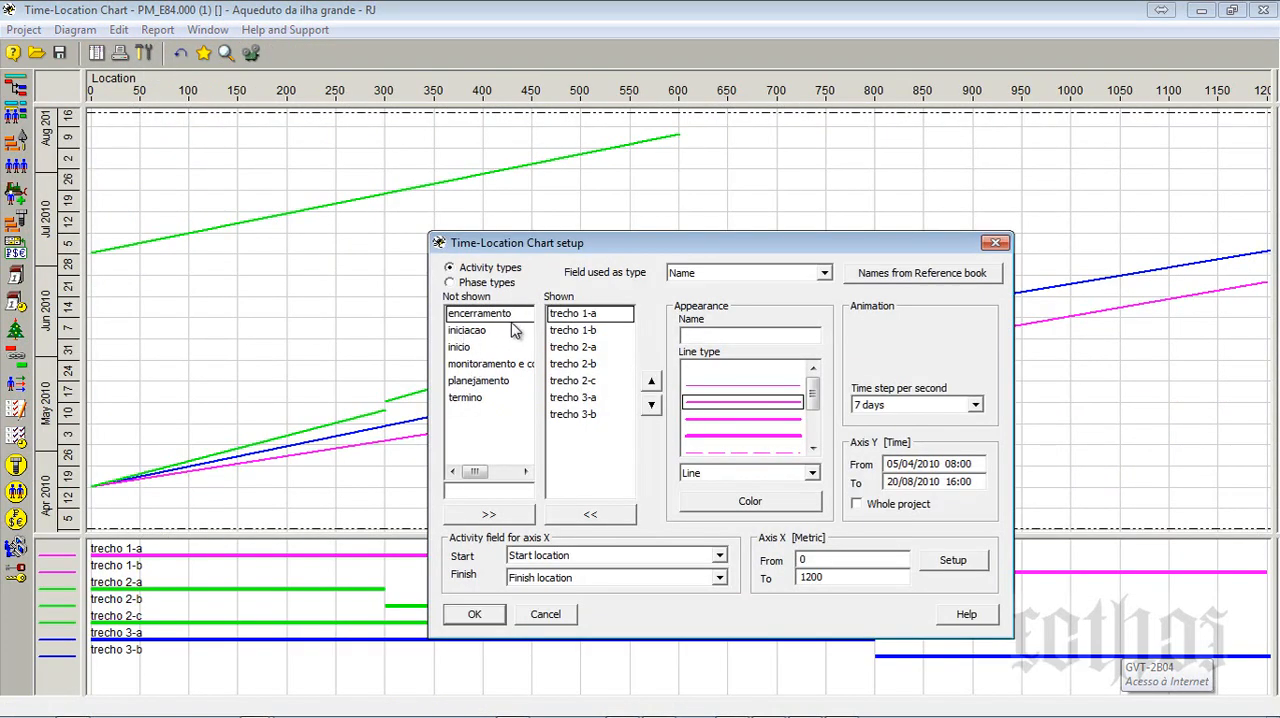
drag(562, 314, 584, 414)
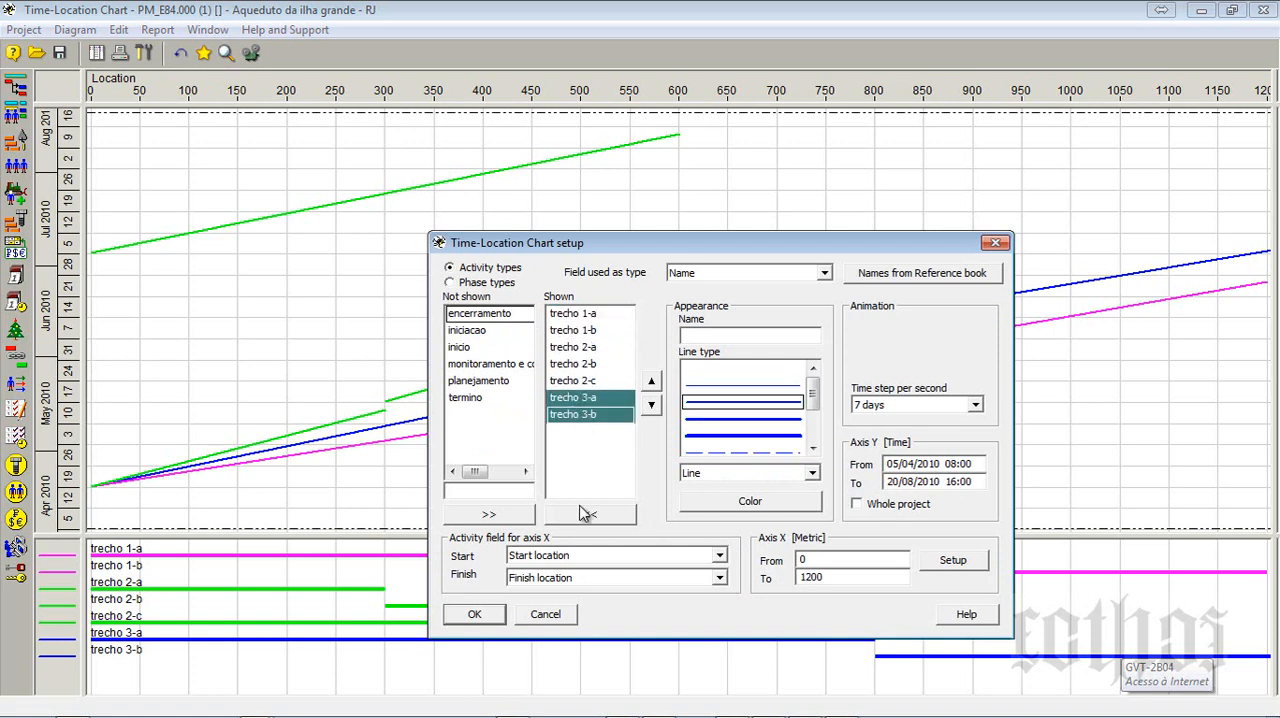
click(573, 557)
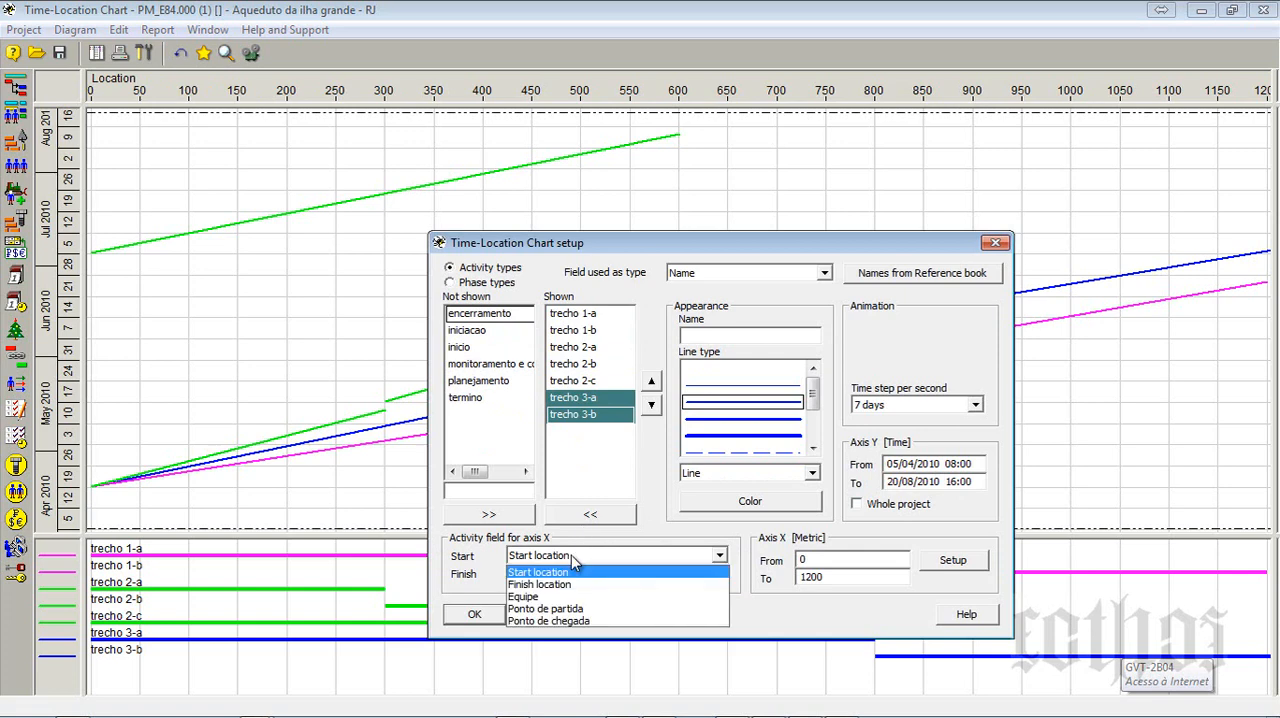
click(583, 531)
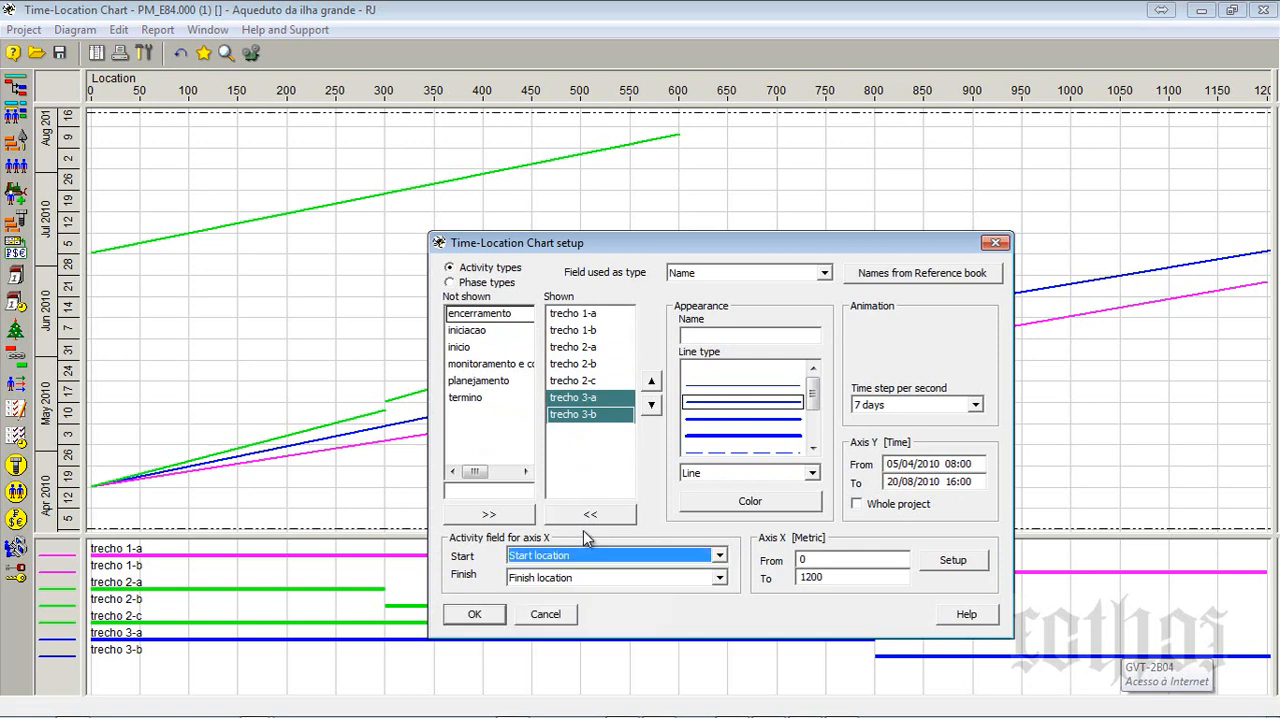
click(474, 614)
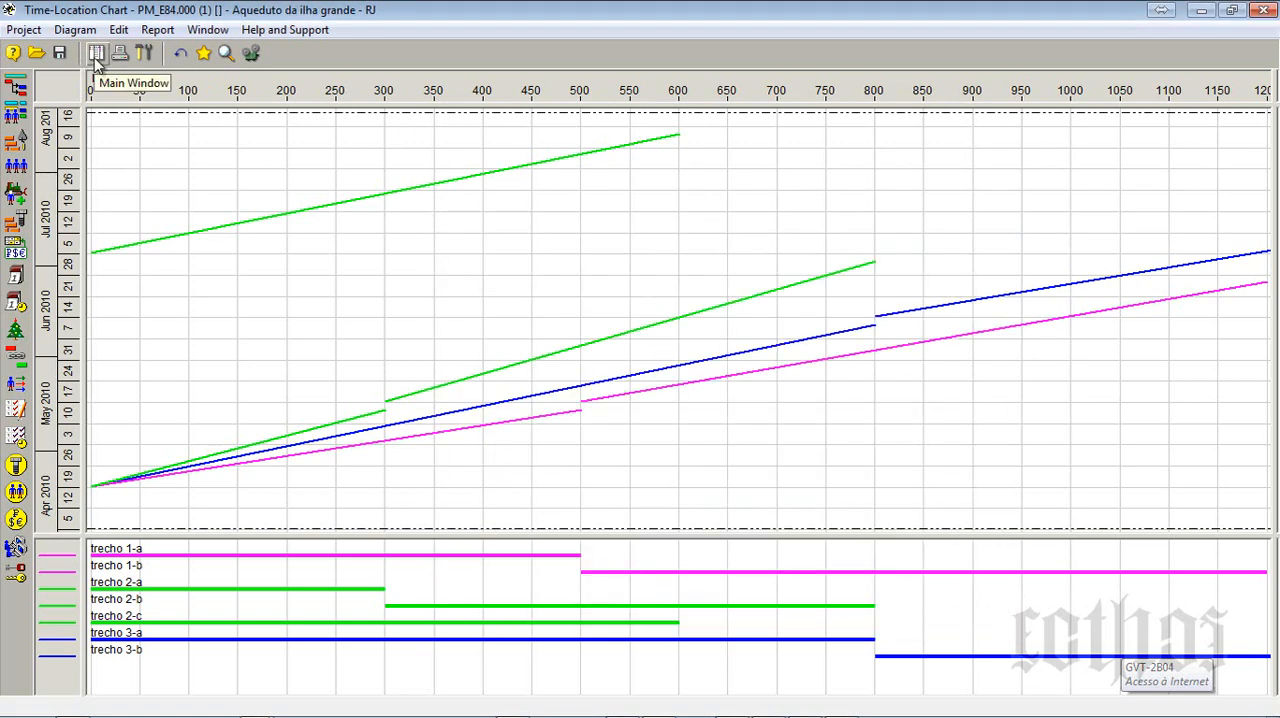
- Return to the Activity Gantt and start including the whole project in the Actual Data Input table from the Project Data Date
click(16, 87)
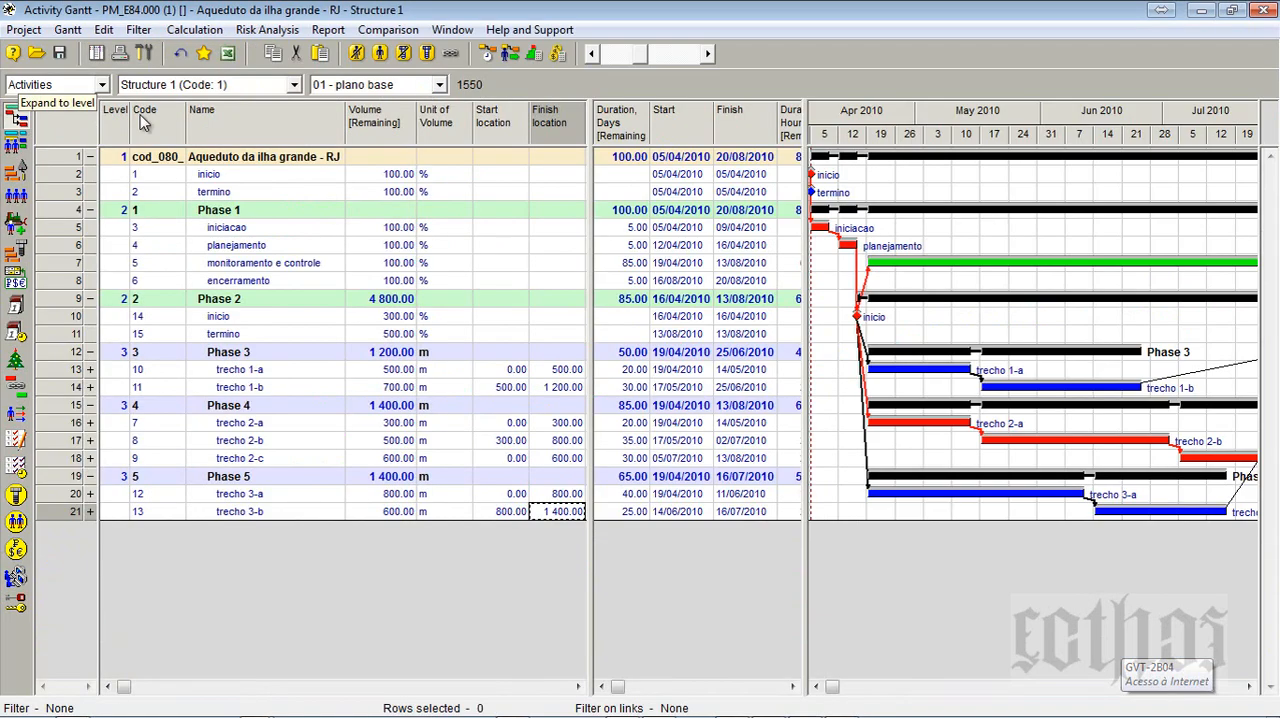
right_click(68, 160)
click(430, 213)
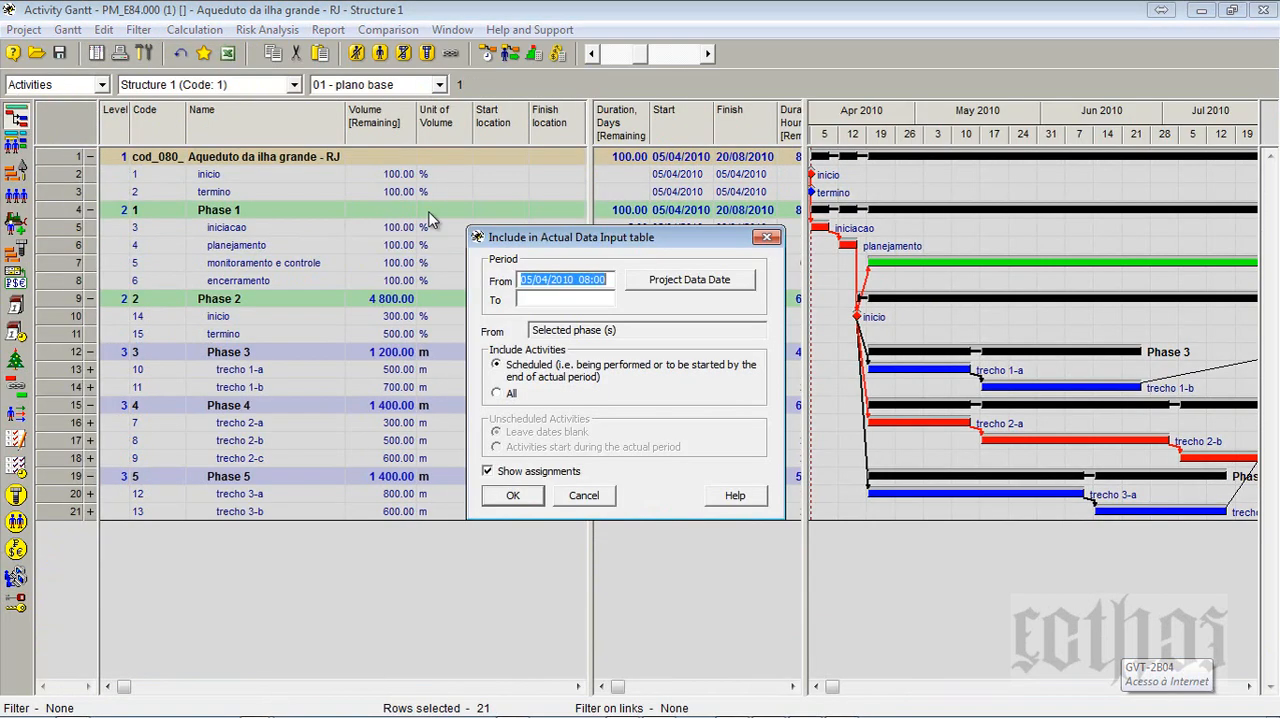
click(699, 281)
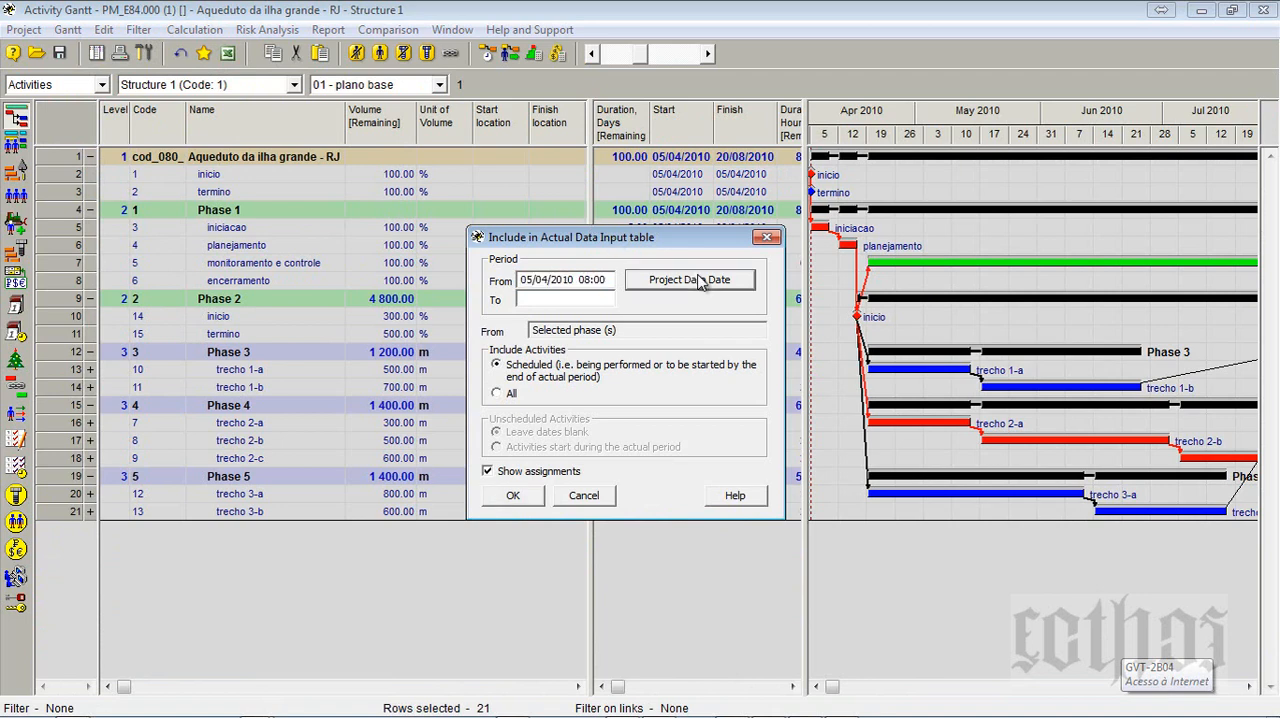
- Set the end of the actual data period to 03/05/2010 and generate the Actual Data Input table
click(599, 300)
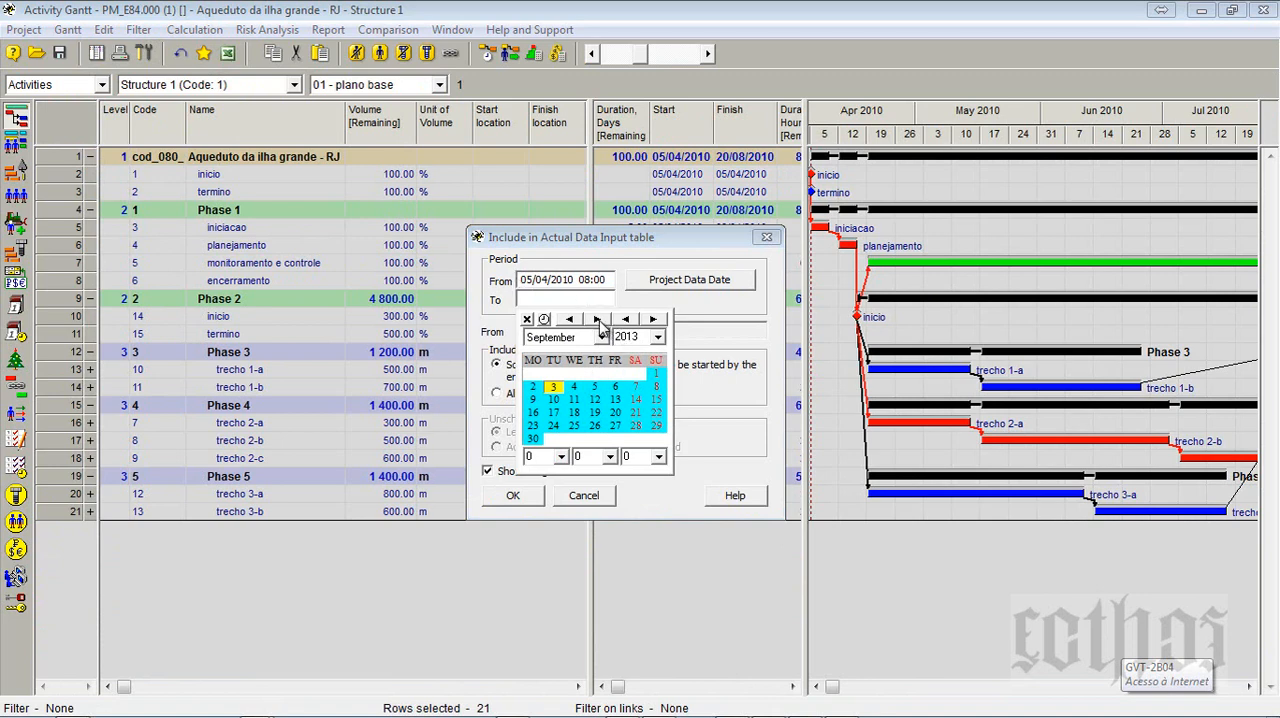
click(570, 320)
click(570, 320)
click(570, 320)
click(570, 320)
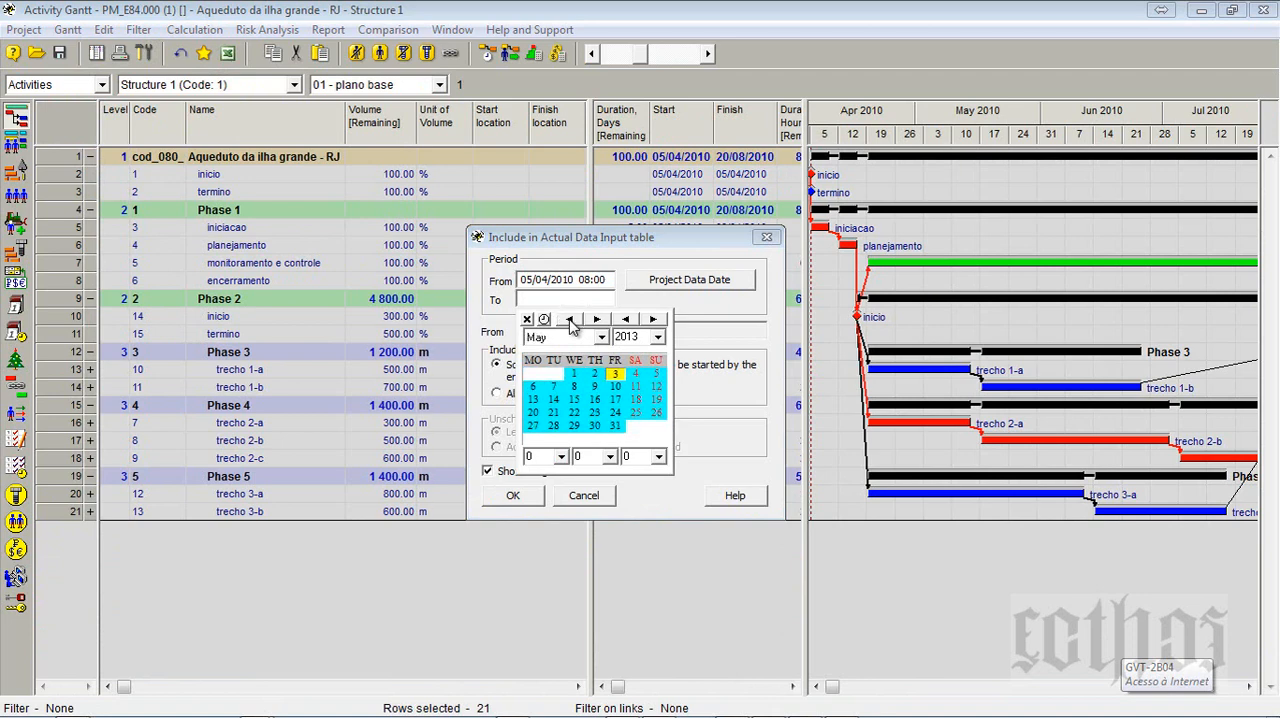
click(655, 337)
scroll(638, 396, up, 2)
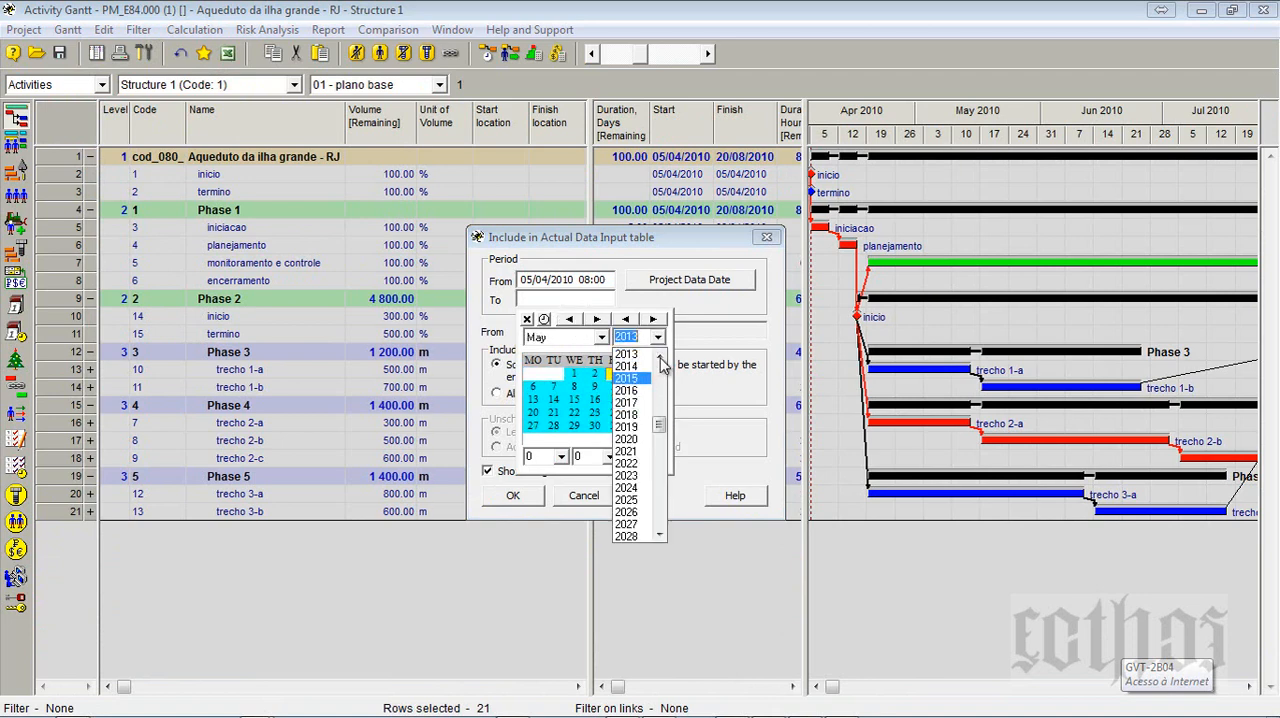
click(627, 384)
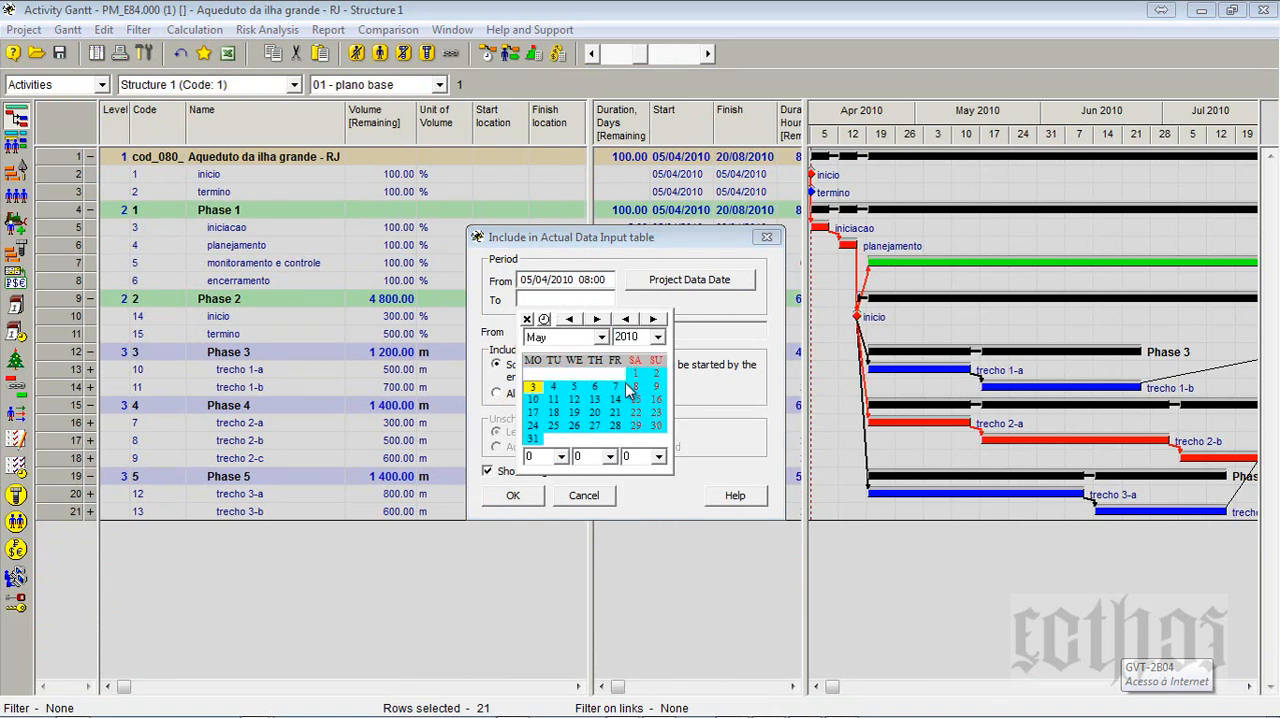
click(512, 495)
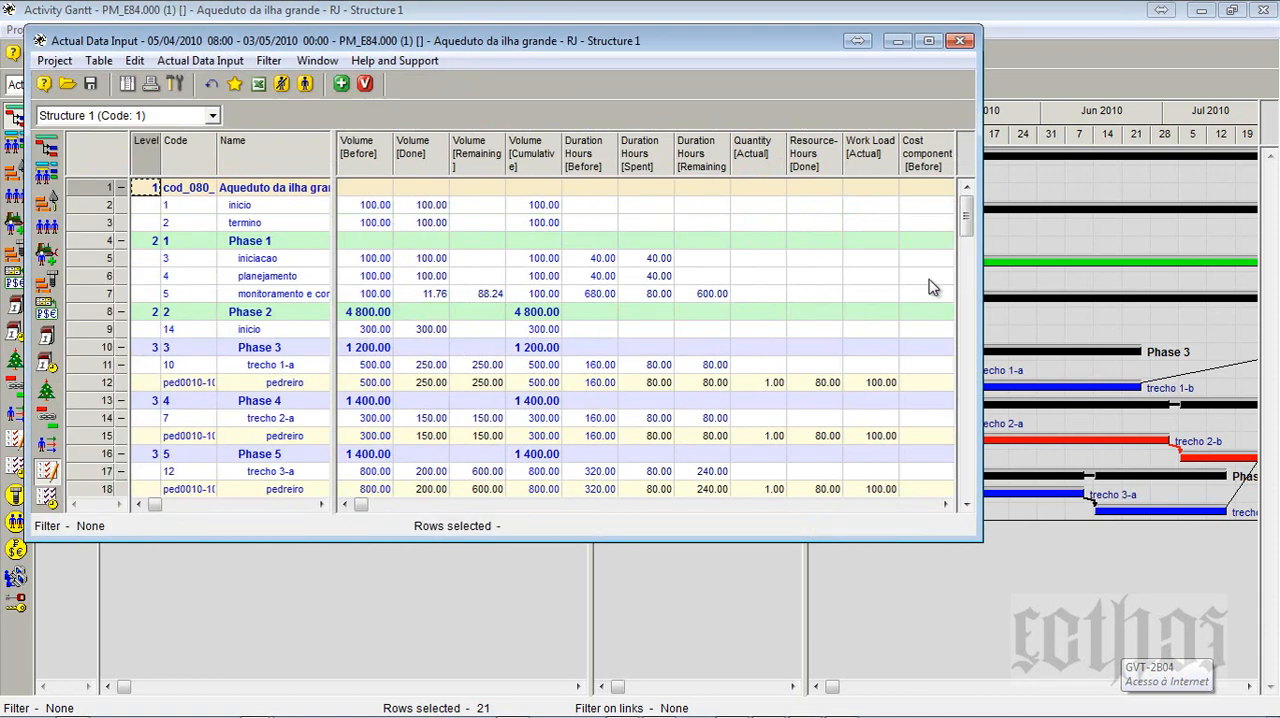
- Maximize the Actual Data Input table with resource assignments collapsed and select trecho 1-a's Volume [Done] value
click(968, 262)
click(966, 187)
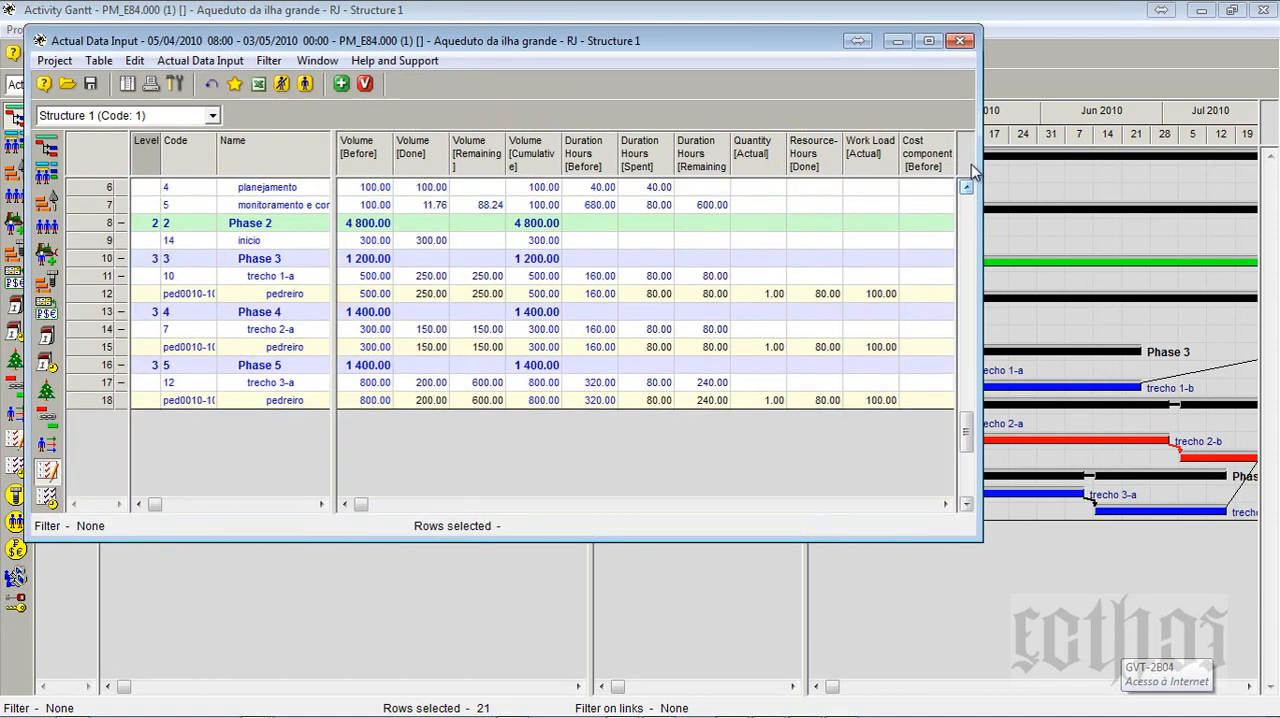
click(928, 40)
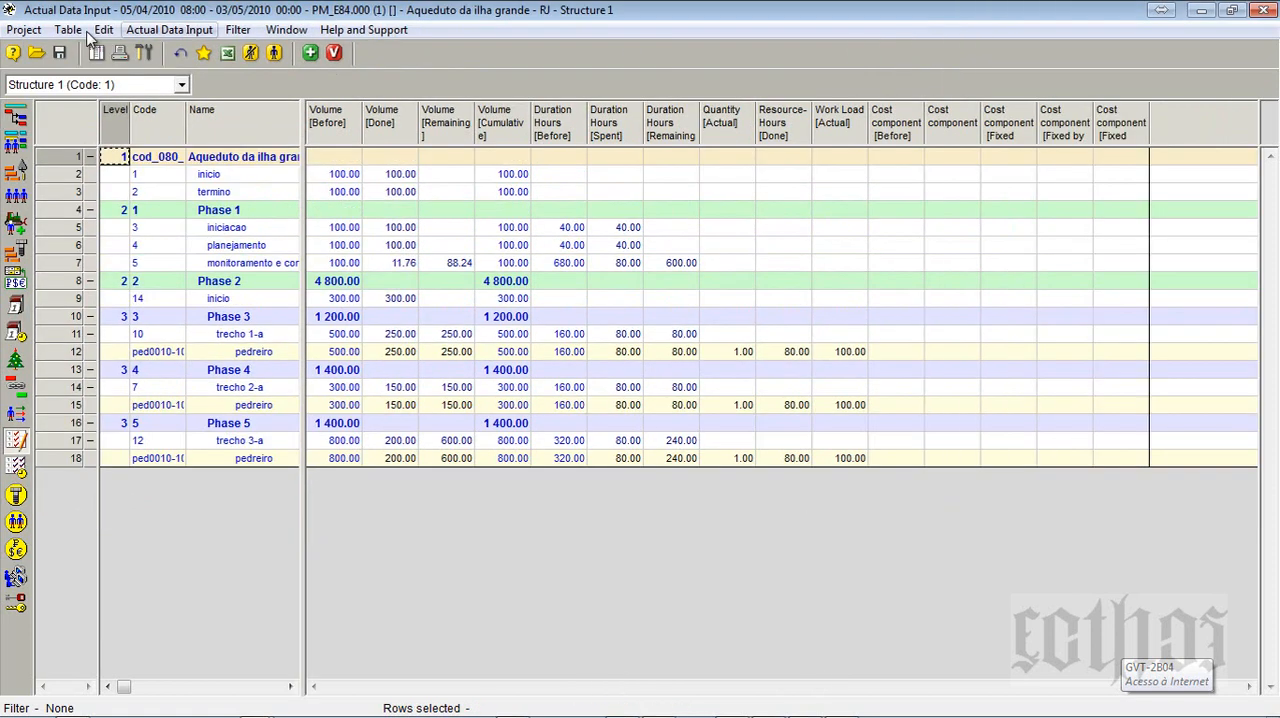
click(250, 54)
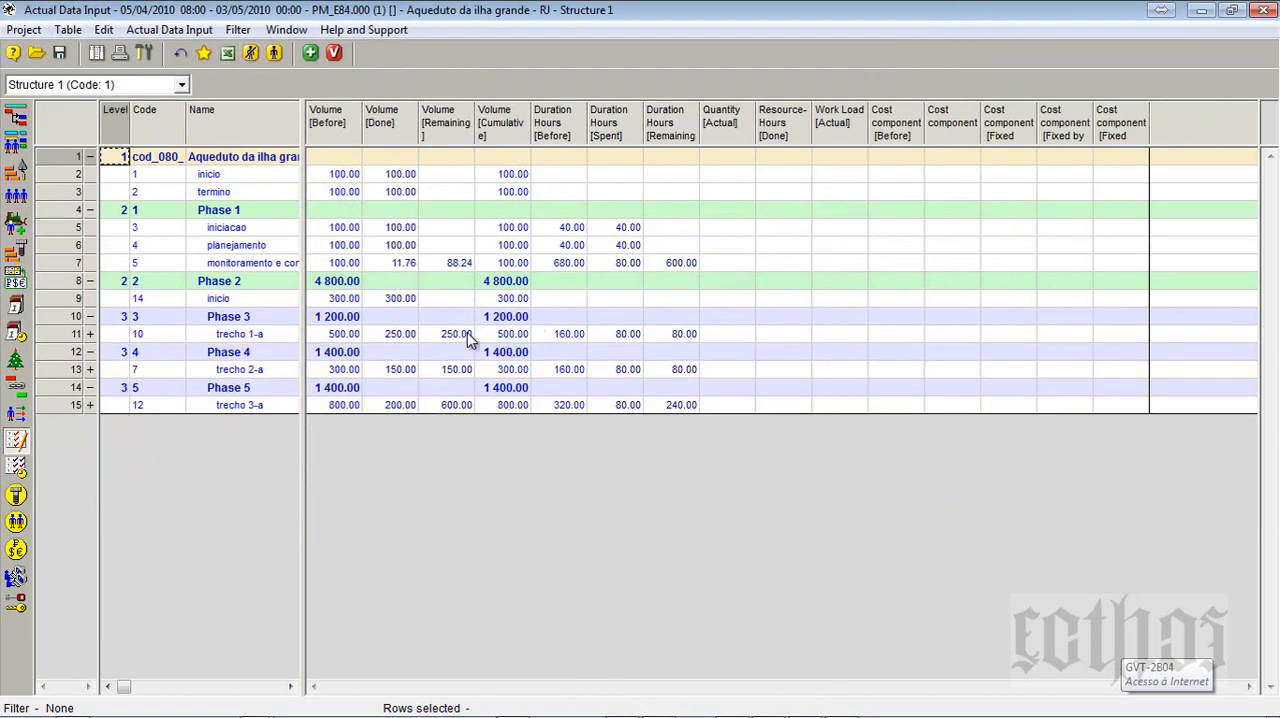
click(406, 335)
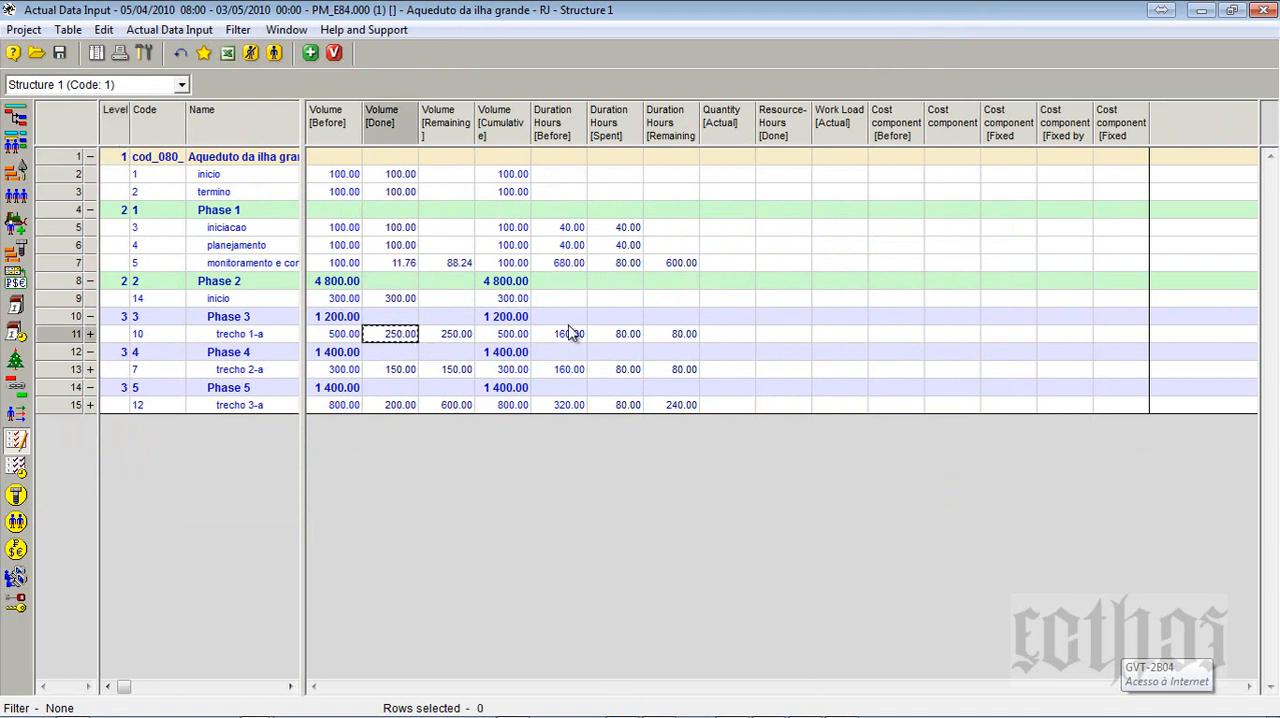
- Set trecho 2-a's Volume [Done] to 50 and enter 100 for trecho 3-a, leaving trecho 1-a's value unedited
text(1)
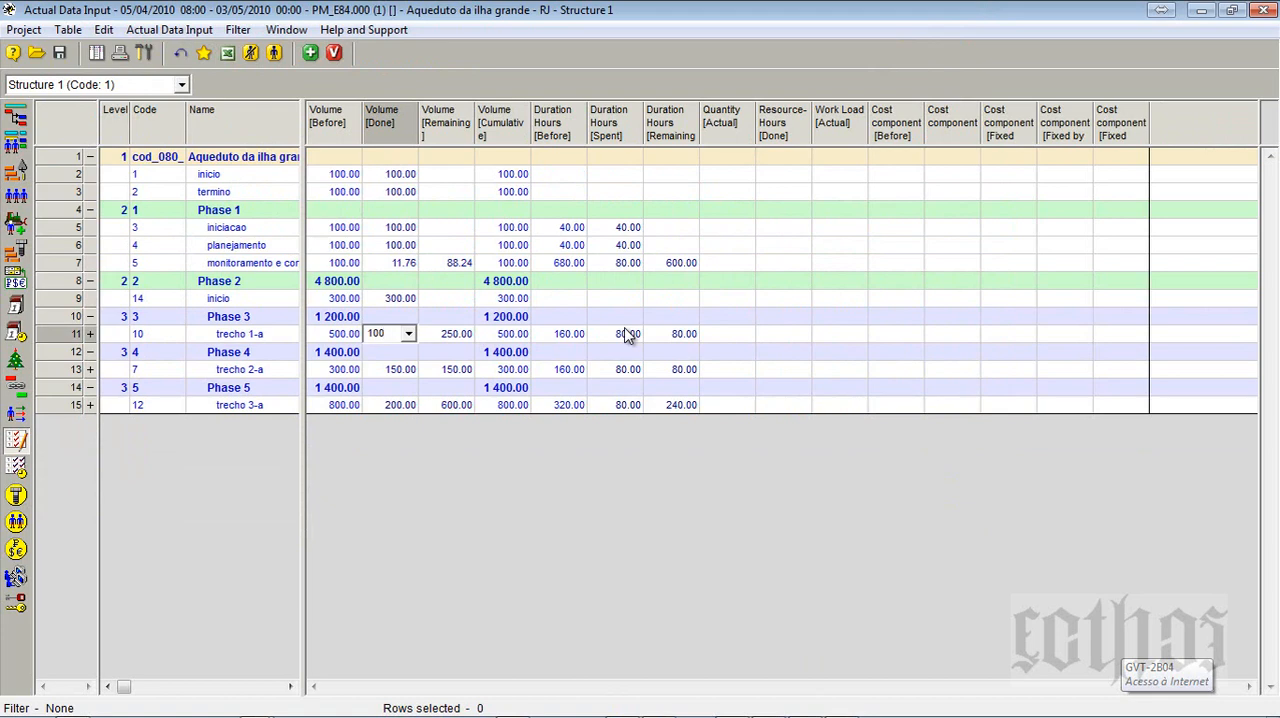
key(Escape)
click(395, 372)
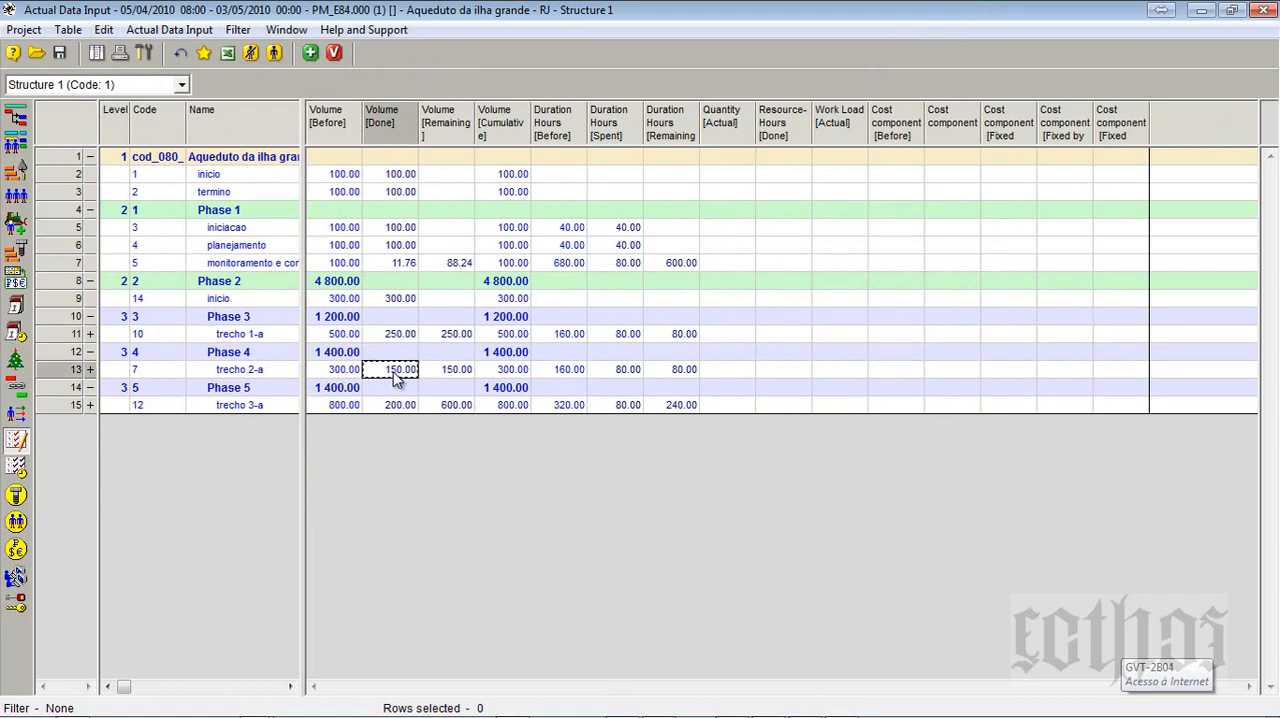
text(50)
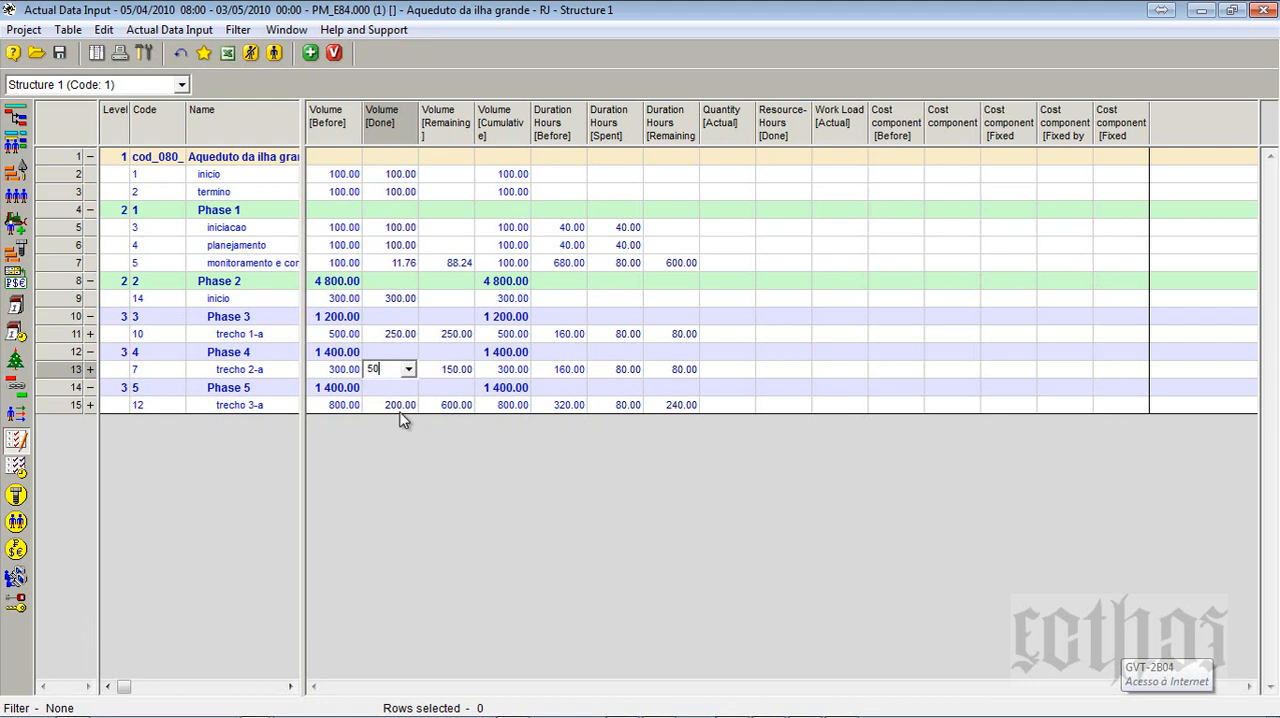
click(401, 405)
text(1)
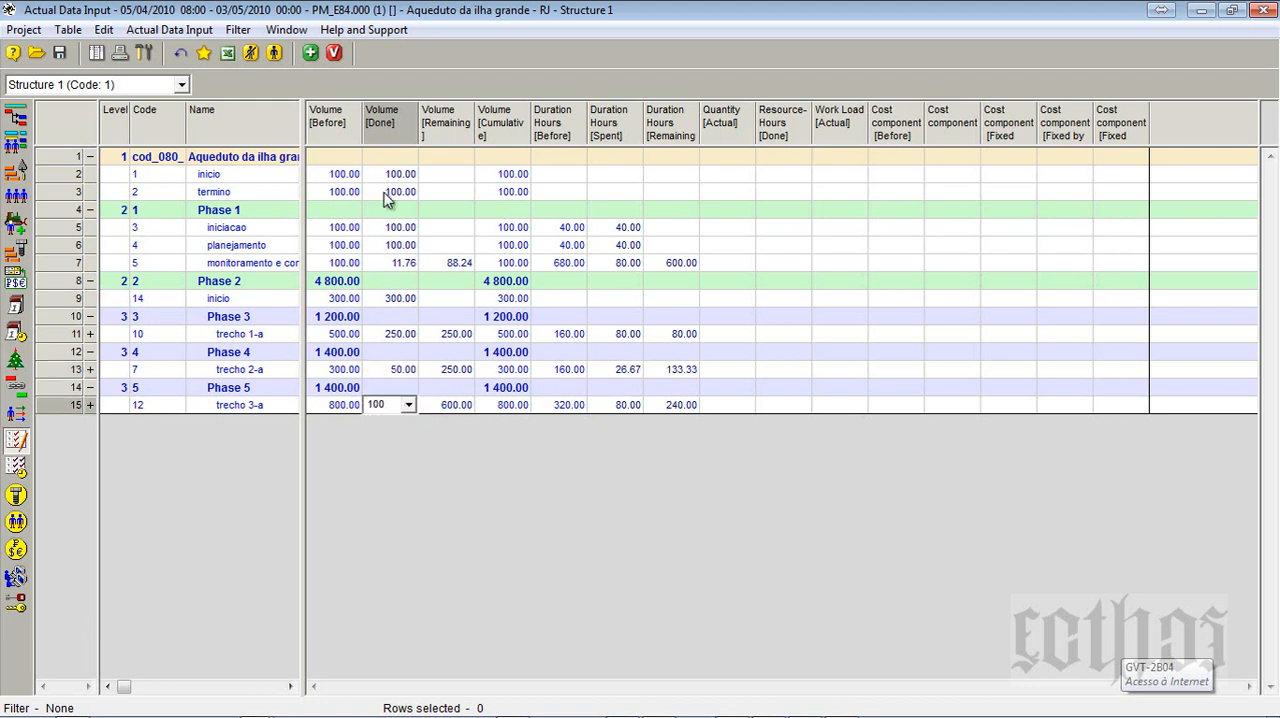
- Transfer the actual data into the project, accepting the version number increase
click(334, 54)
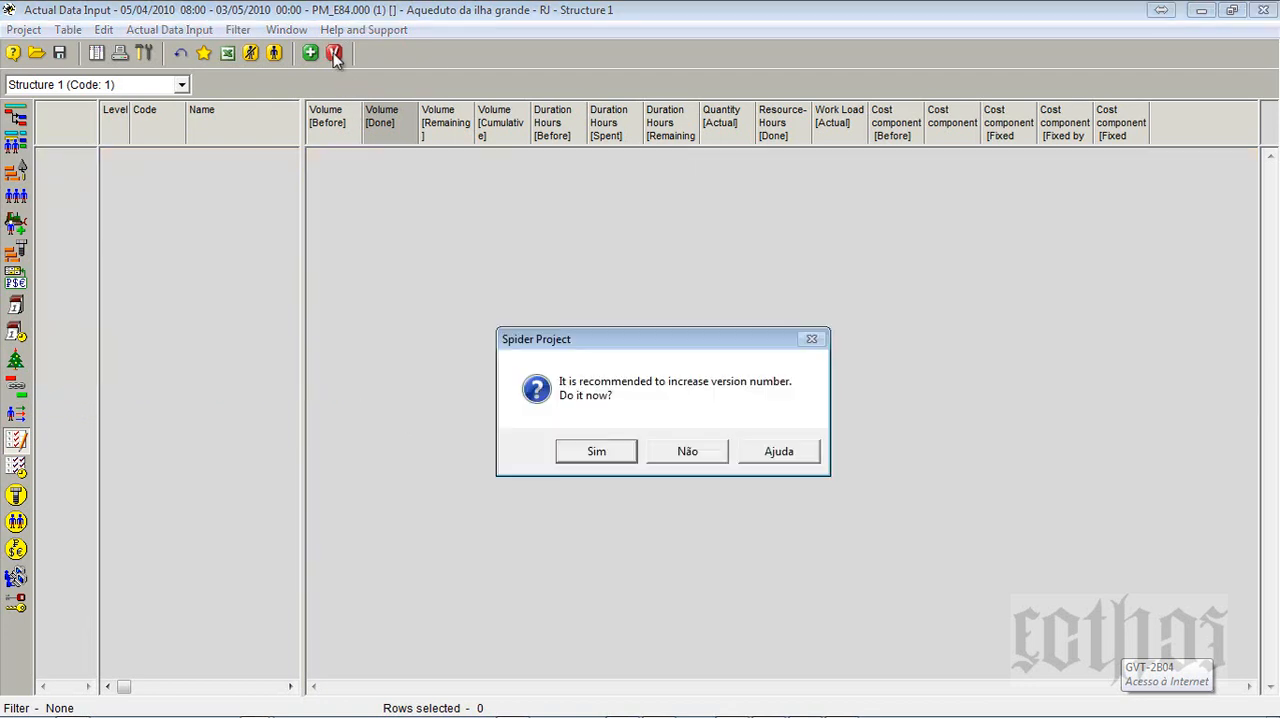
click(614, 451)
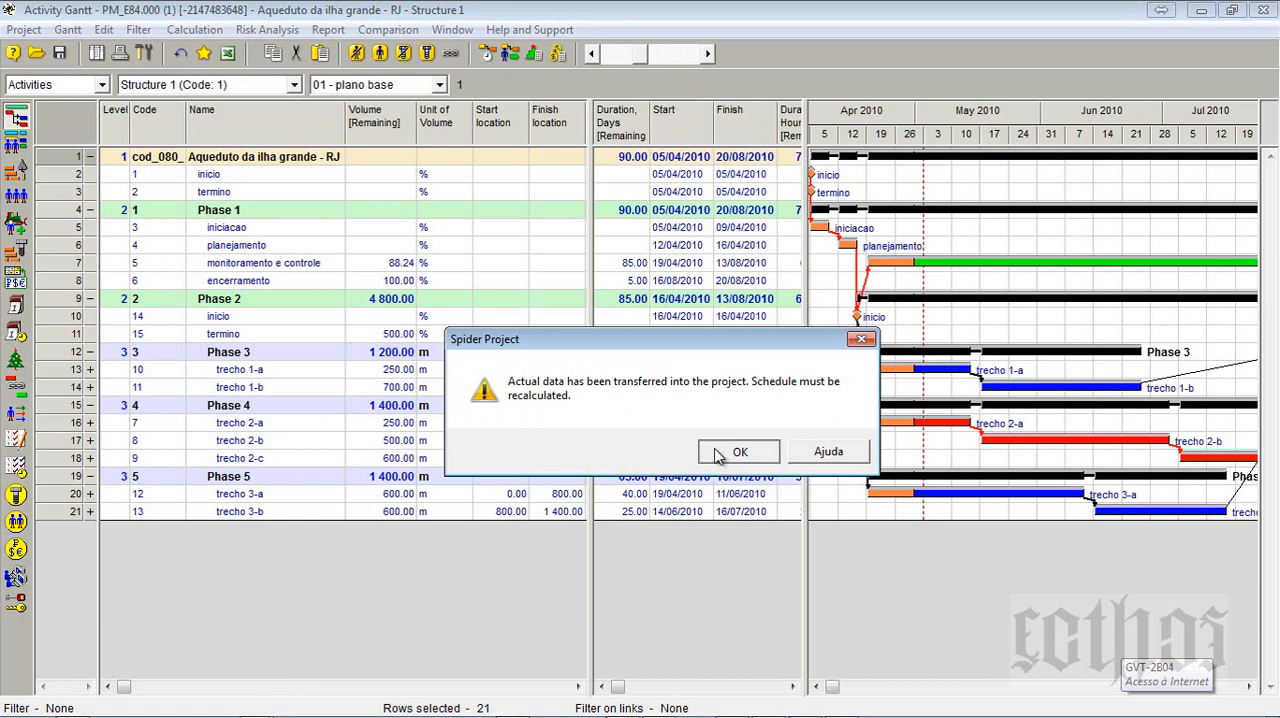
click(718, 455)
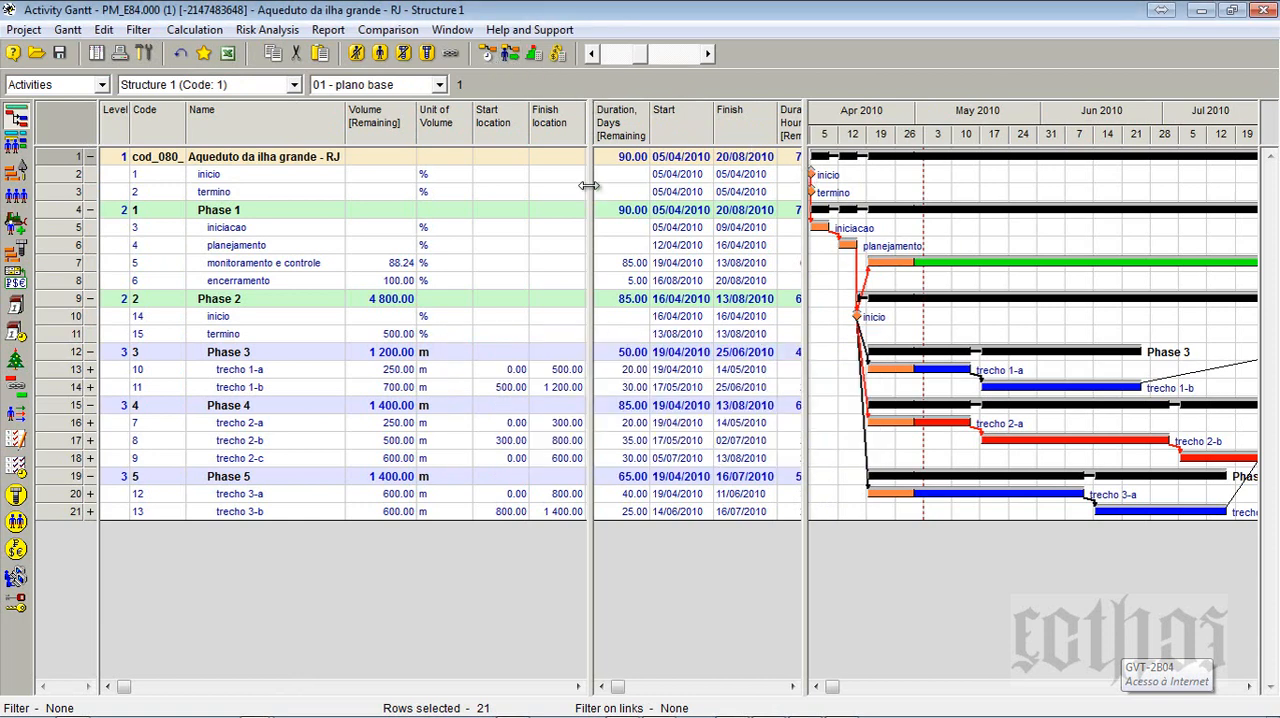
- Enlarge the Gantt chart area and recalculate the schedule forward for all activities
drag(589, 190, 350, 208)
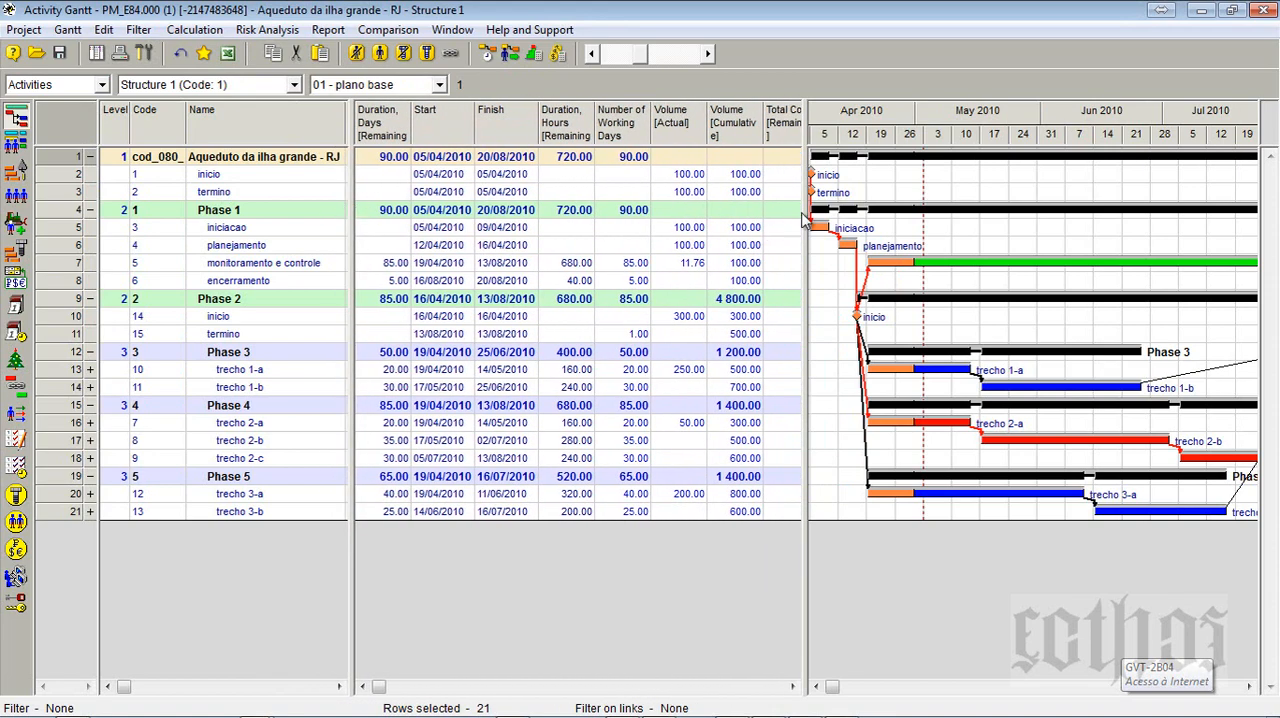
drag(803, 214, 474, 165)
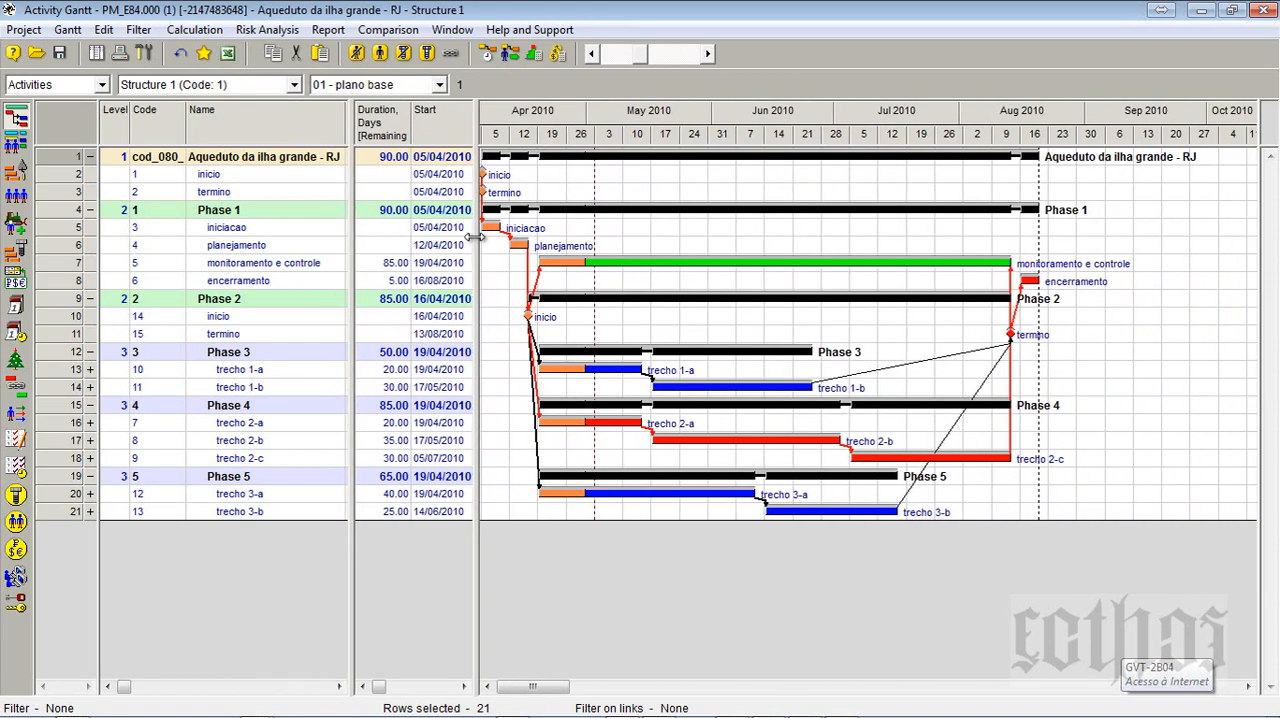
click(488, 53)
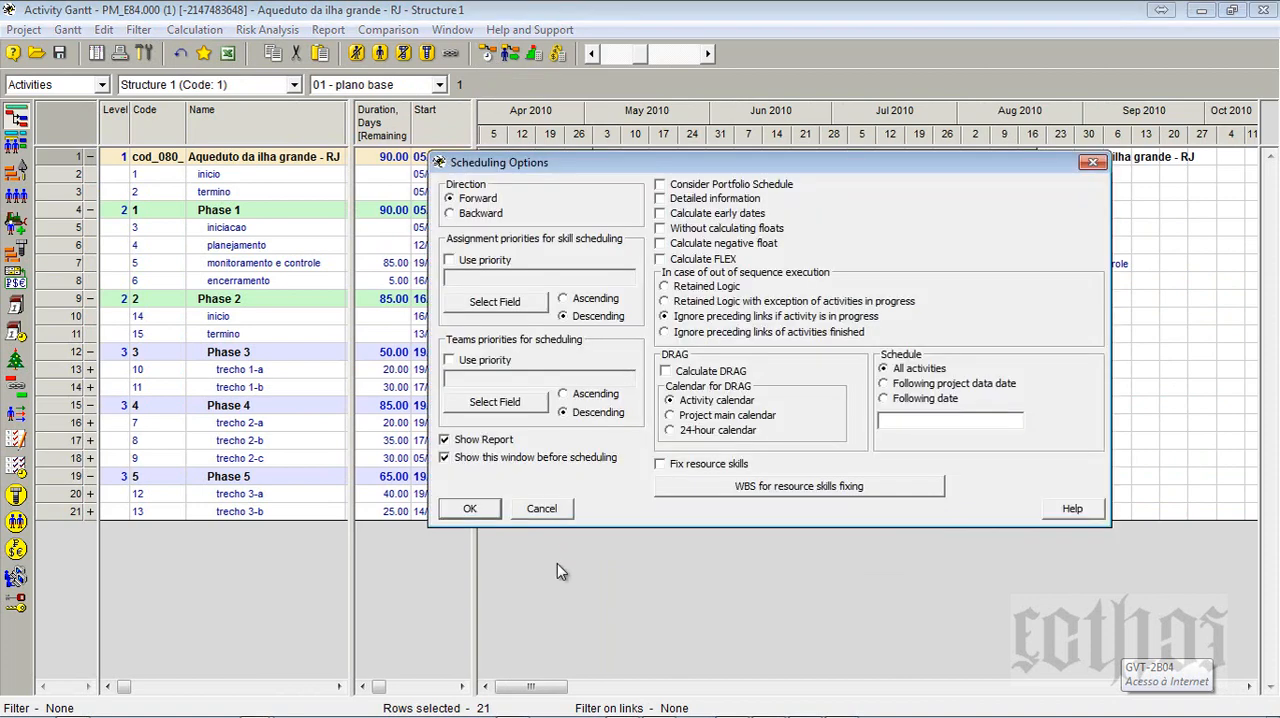
click(477, 505)
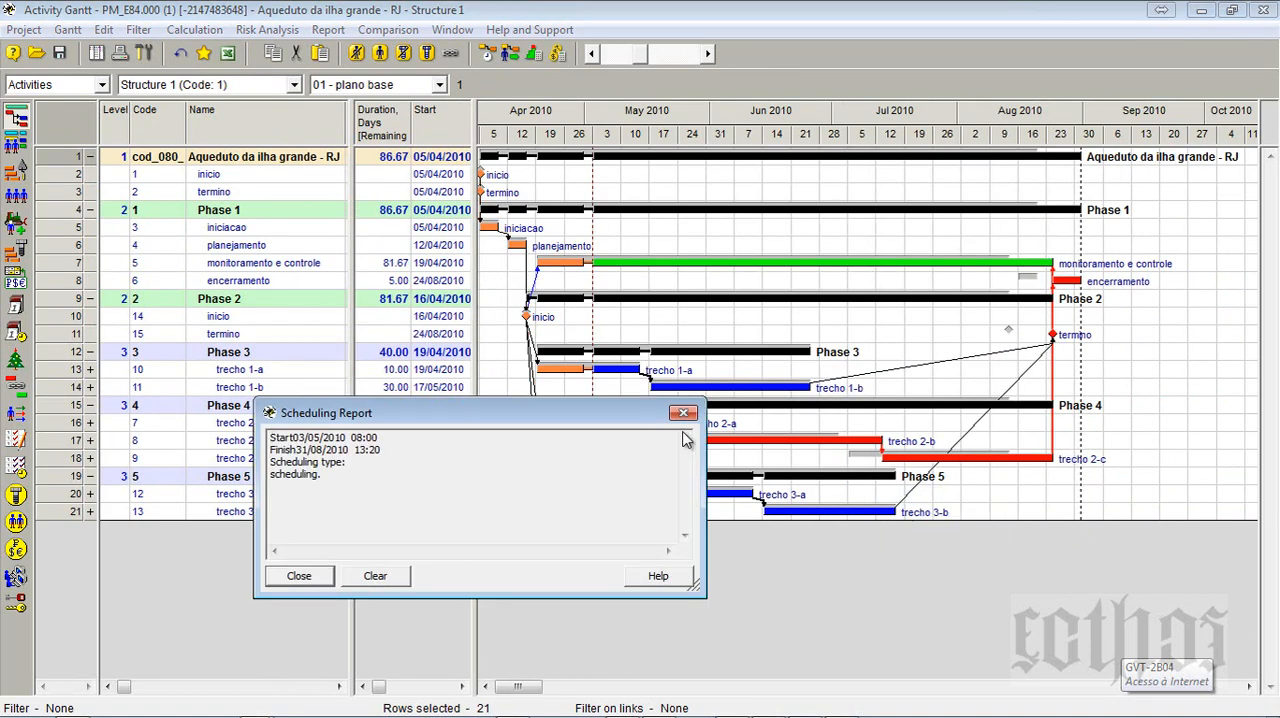
click(689, 421)
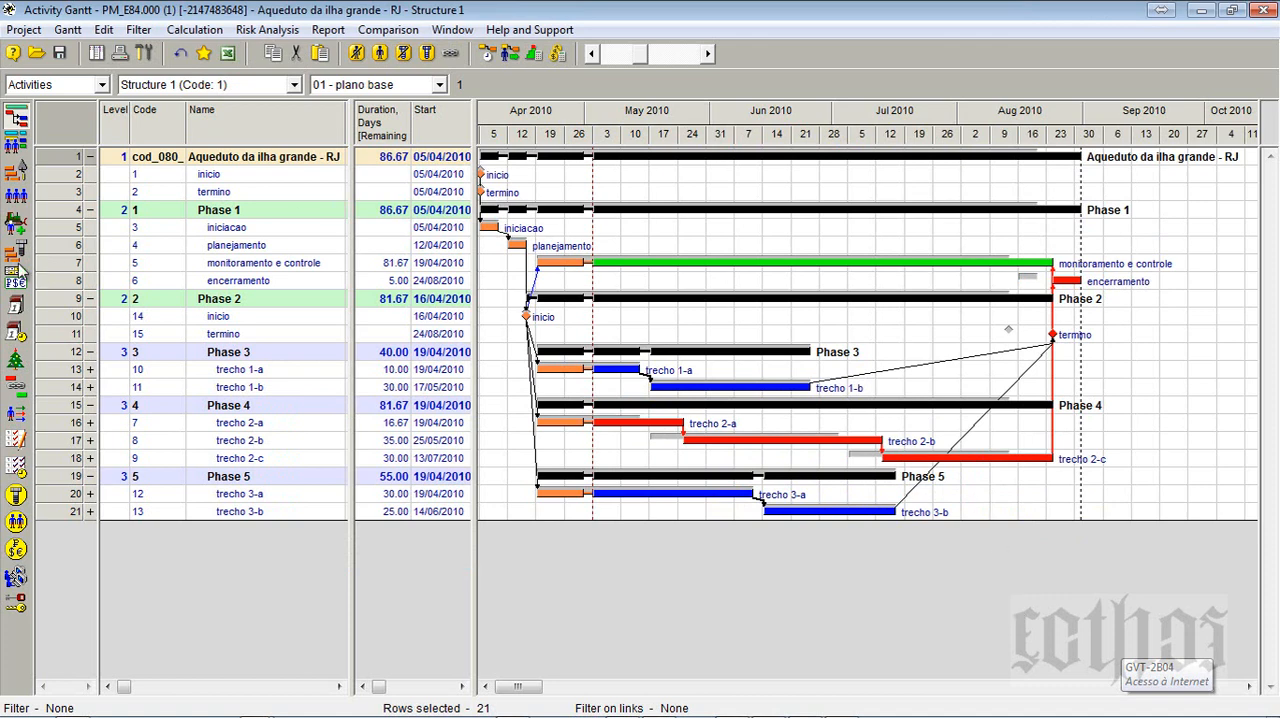
- Open the project's Time-Location Chart and enlarge the area around the start of the trecho lines
click(96, 53)
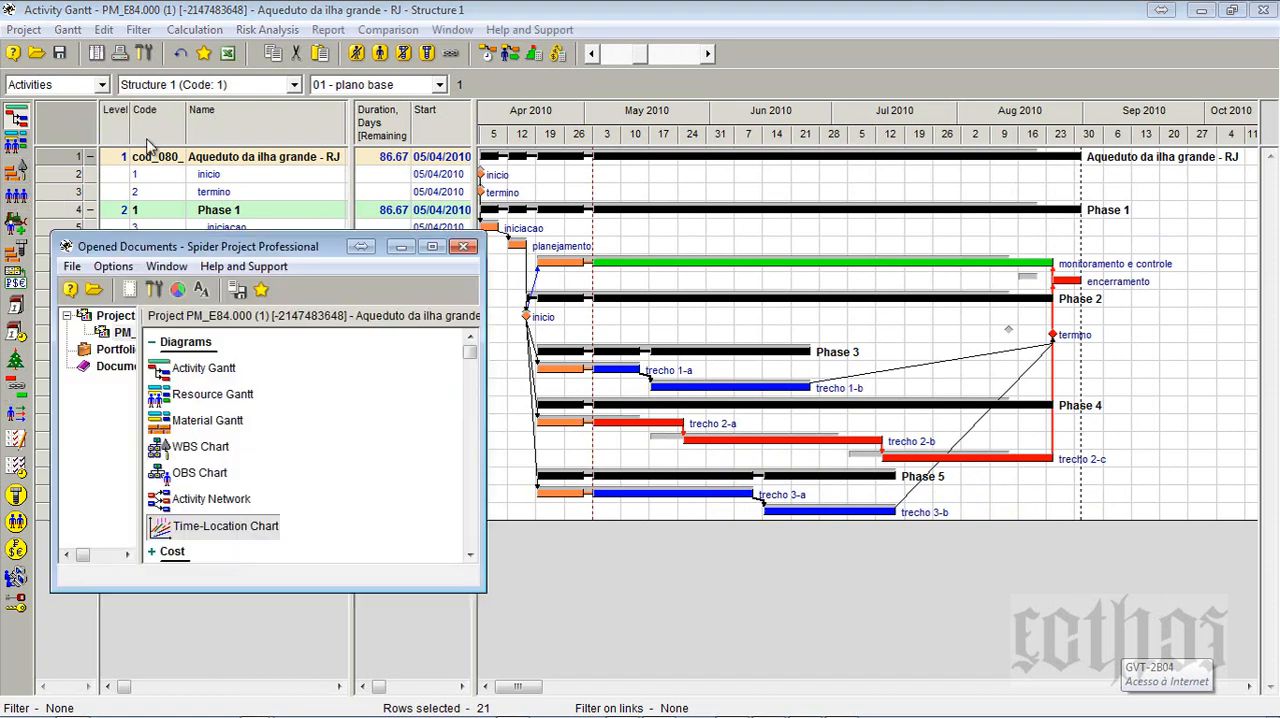
double_click(236, 526)
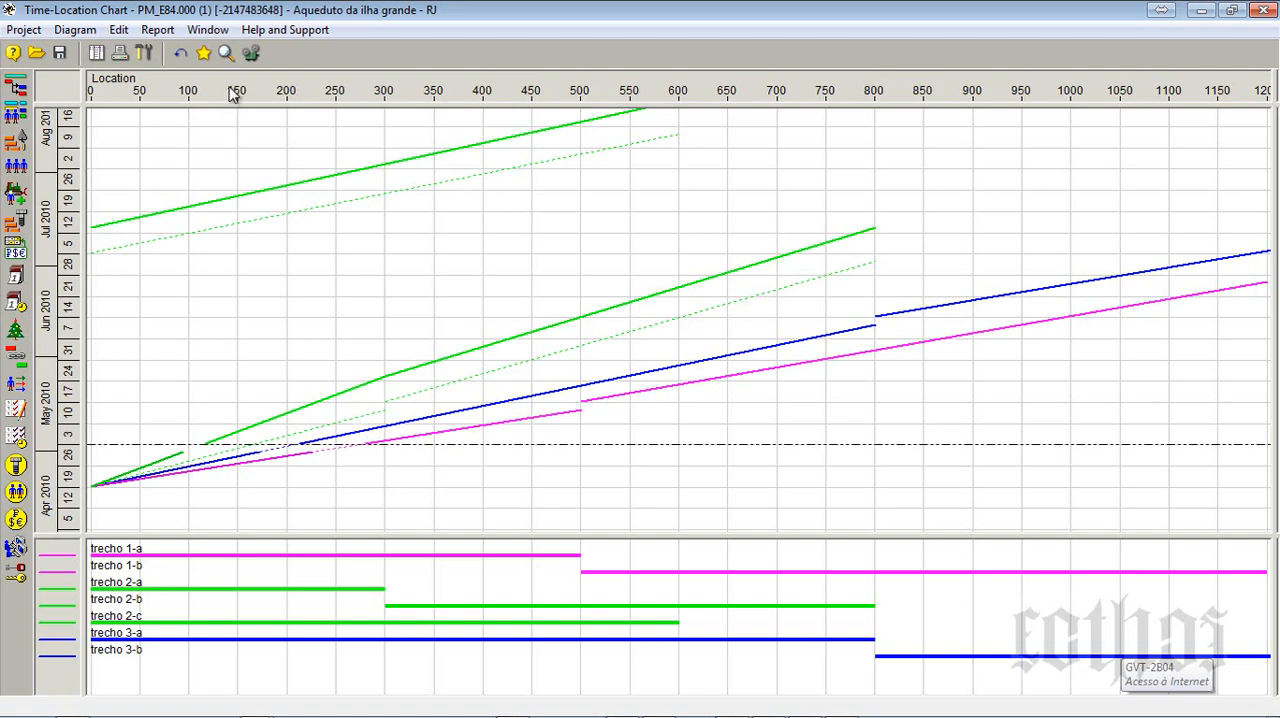
click(224, 56)
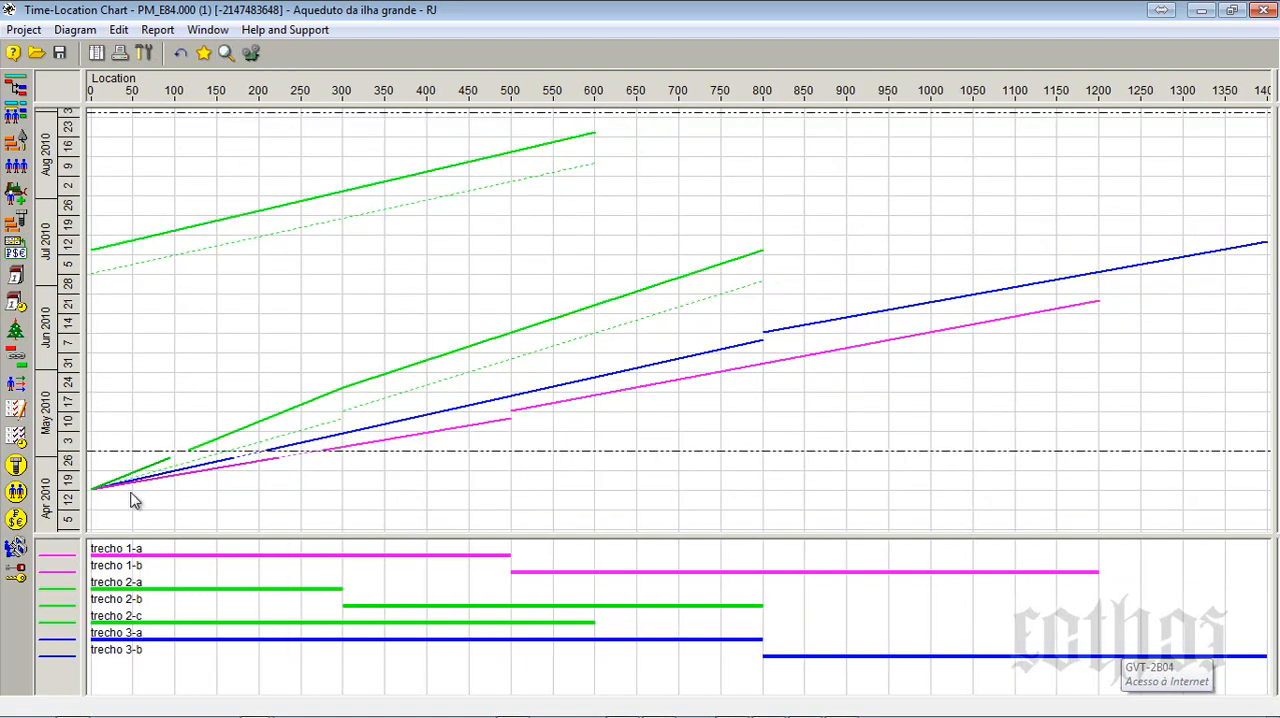
drag(90, 526, 510, 182)
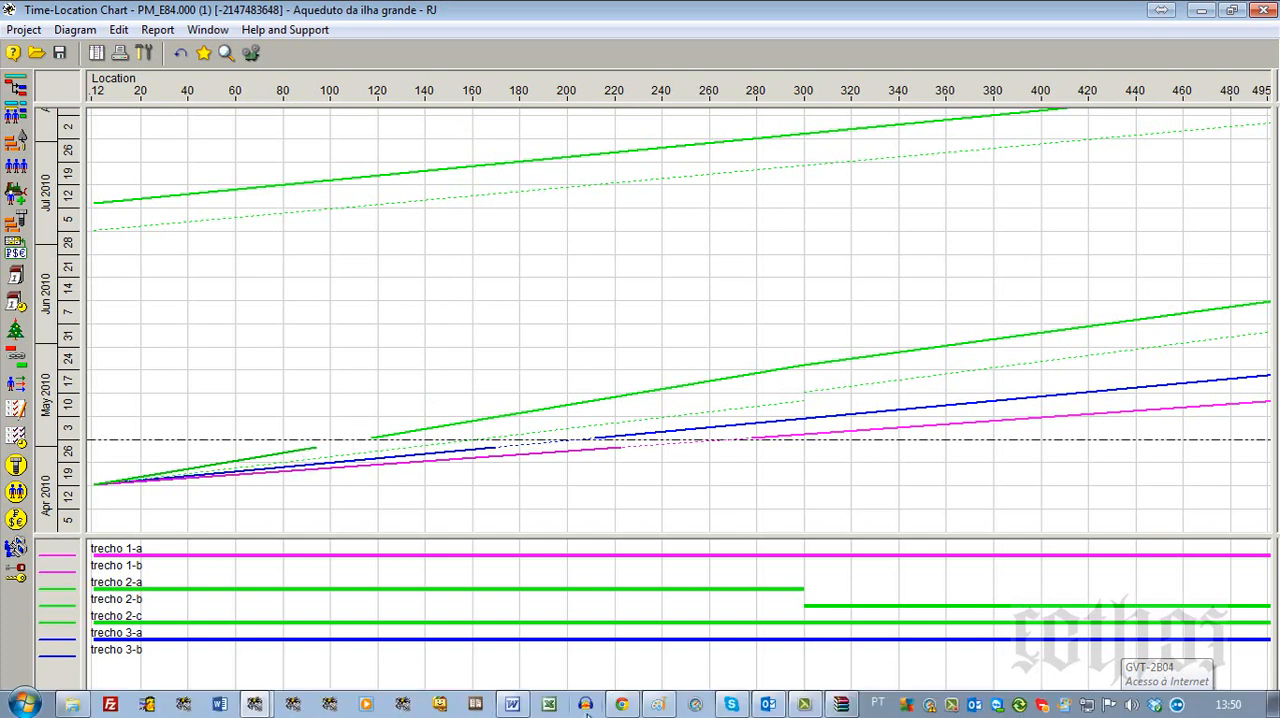
- Switch to Paint, paste the chart screenshot into a new image and magnify the start of the trecho lines to 300%
click(658, 705)
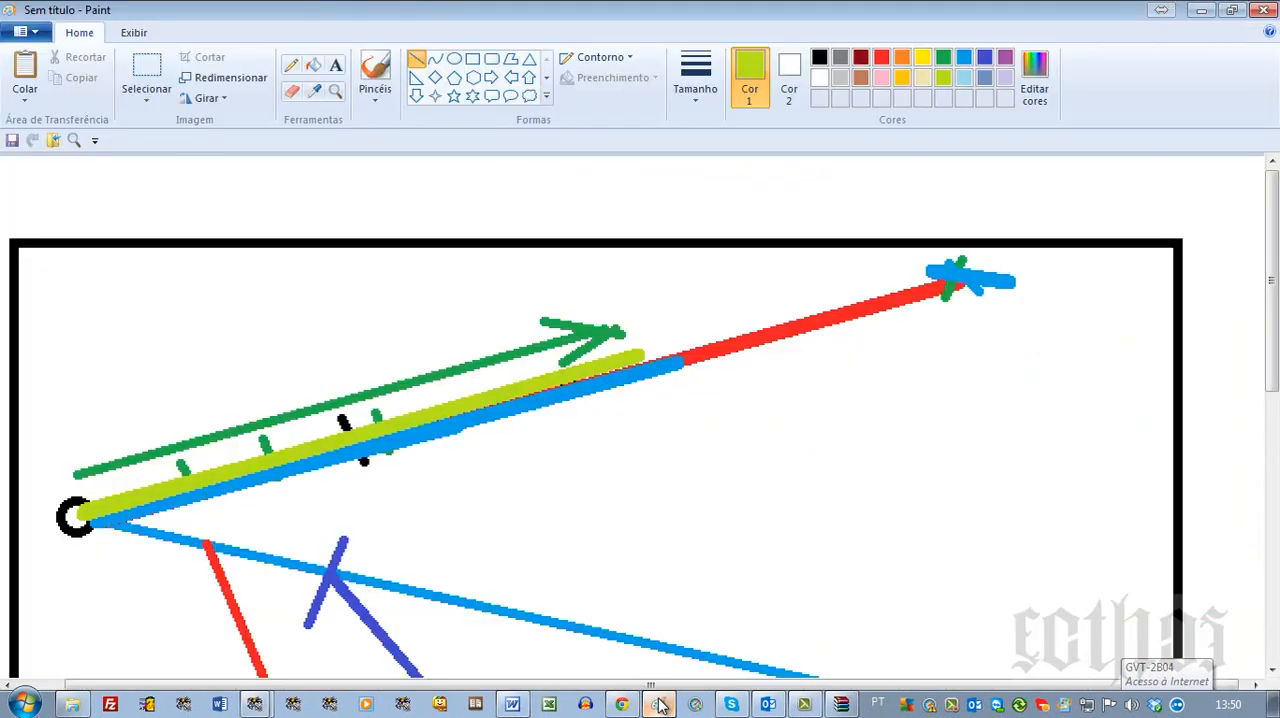
key(ctrl+n)
key(ctrl+v)
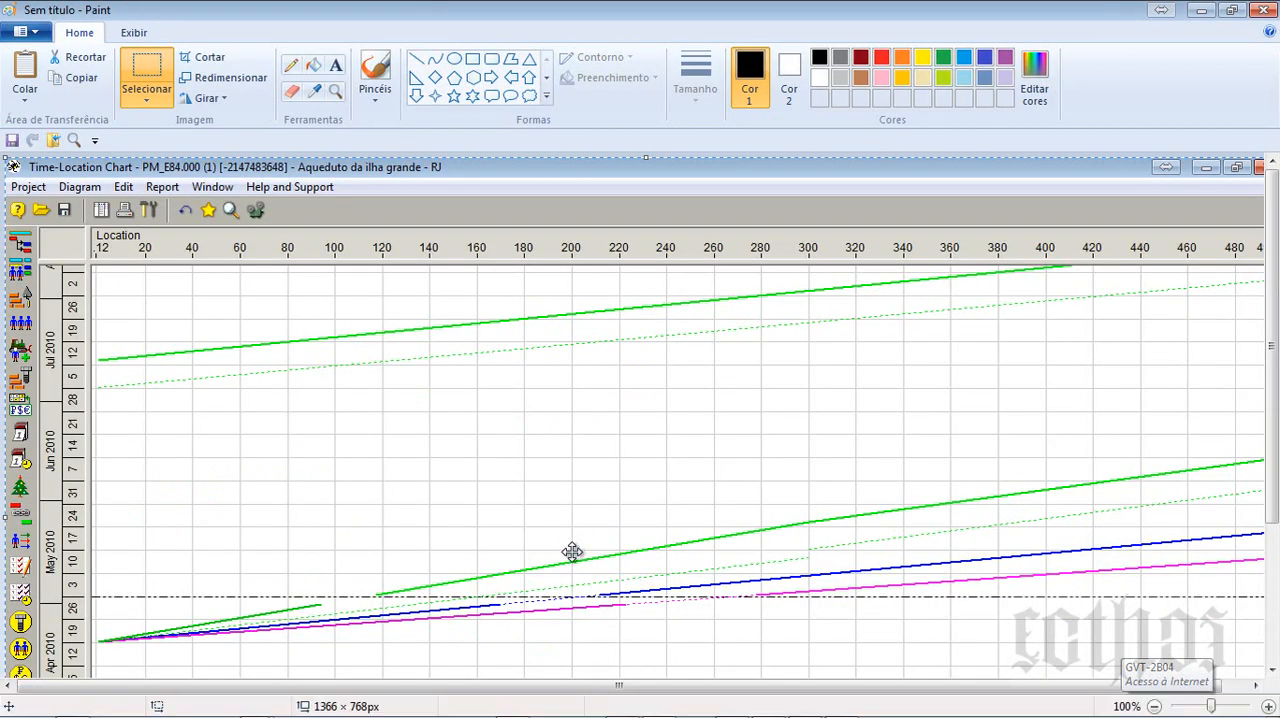
click(336, 91)
click(357, 536)
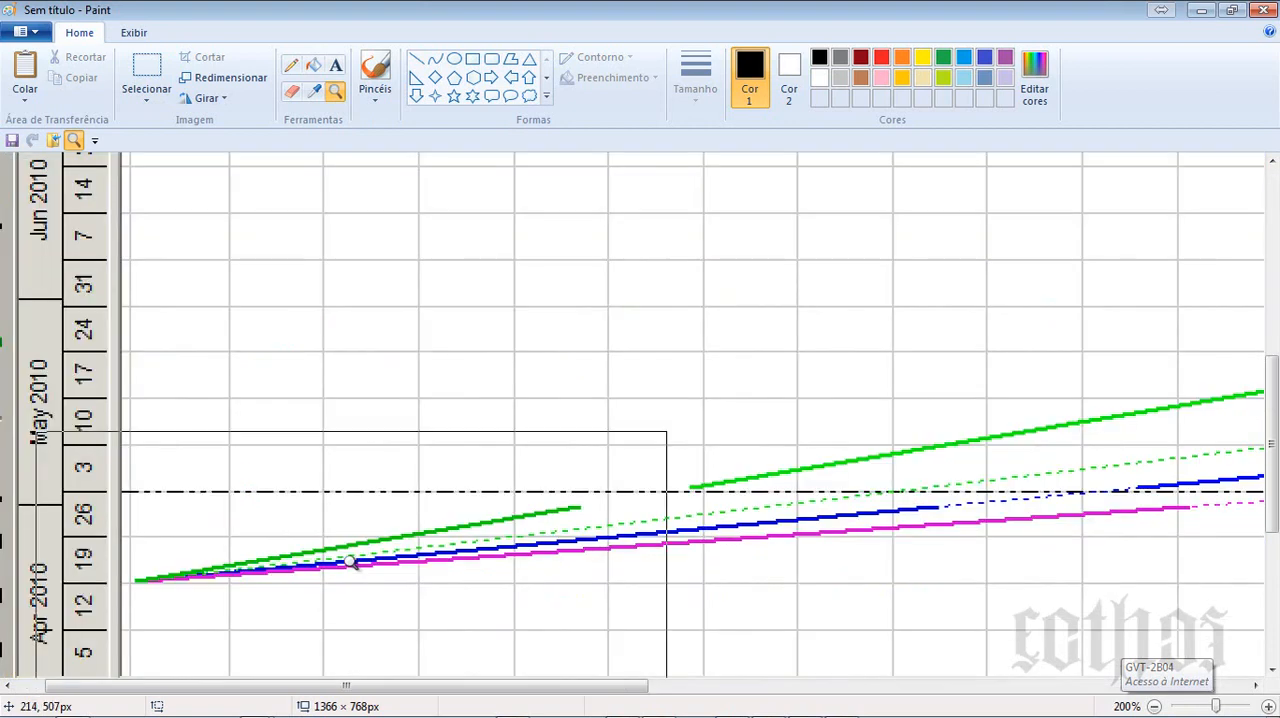
click(420, 494)
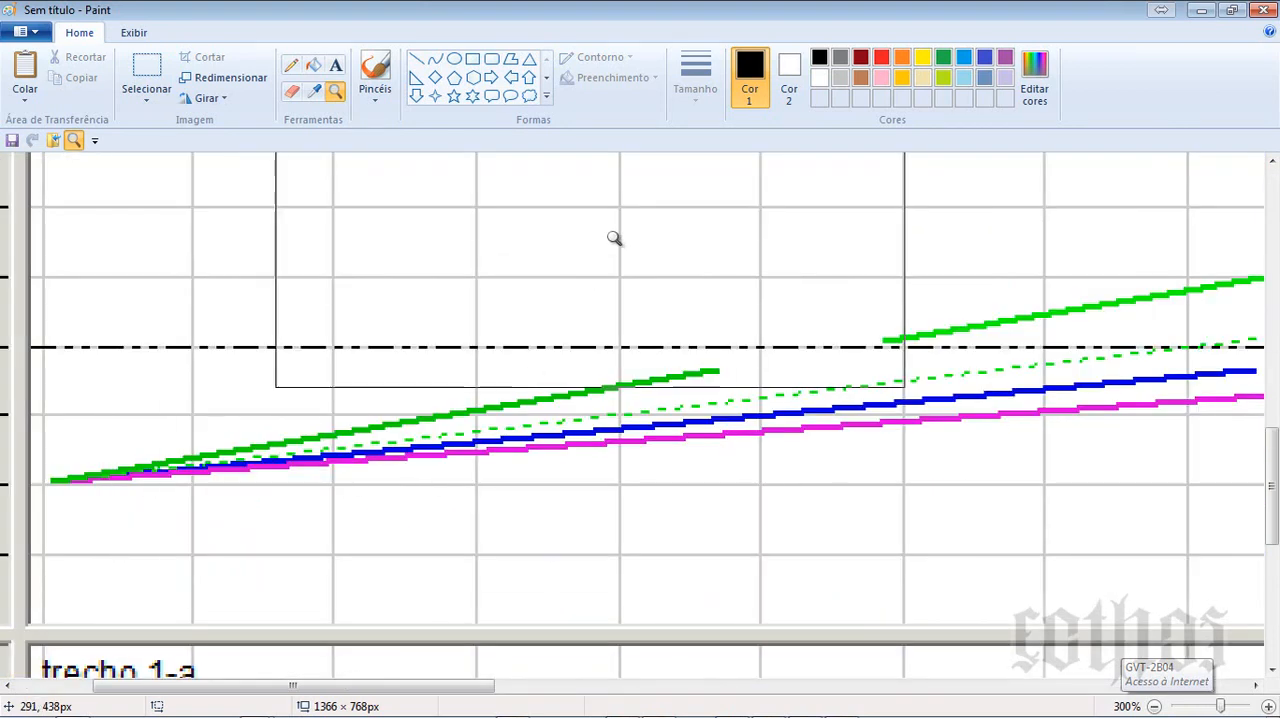
- Draw thick red lines over trecho 2-a's dashed baseline and its solid completed section before the data date
click(880, 60)
click(416, 58)
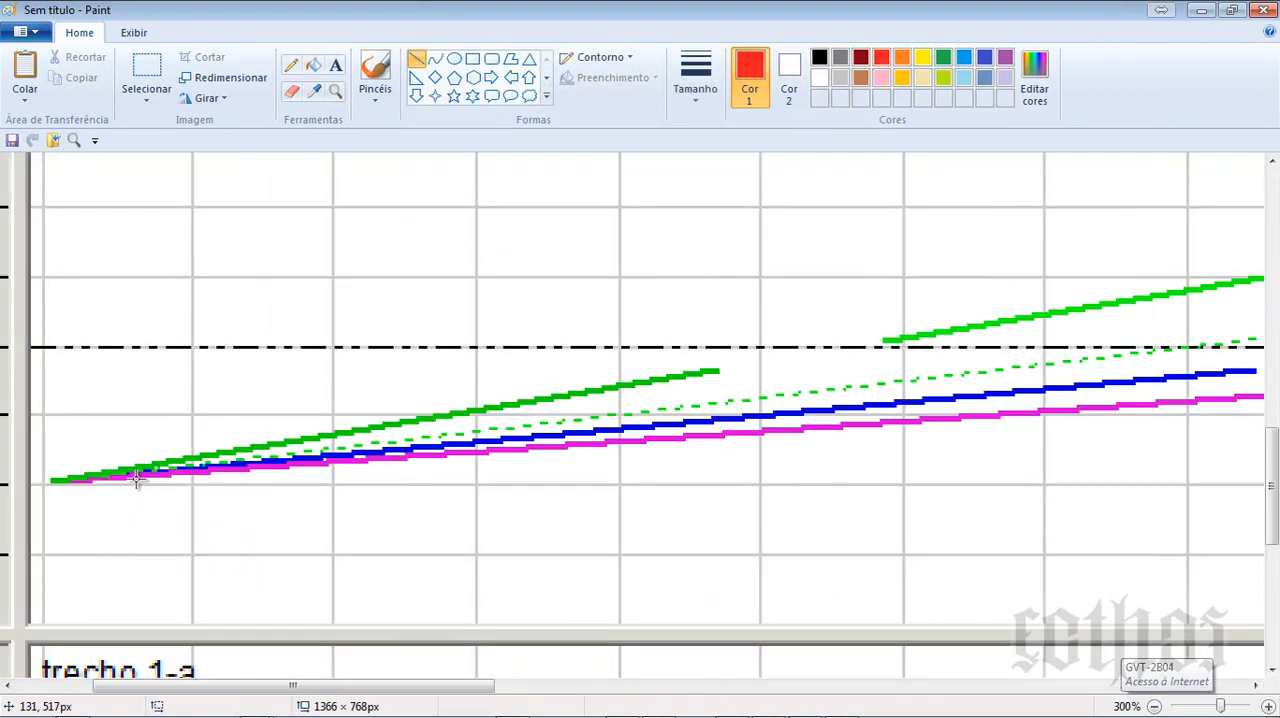
drag(46, 481, 1250, 338)
click(695, 78)
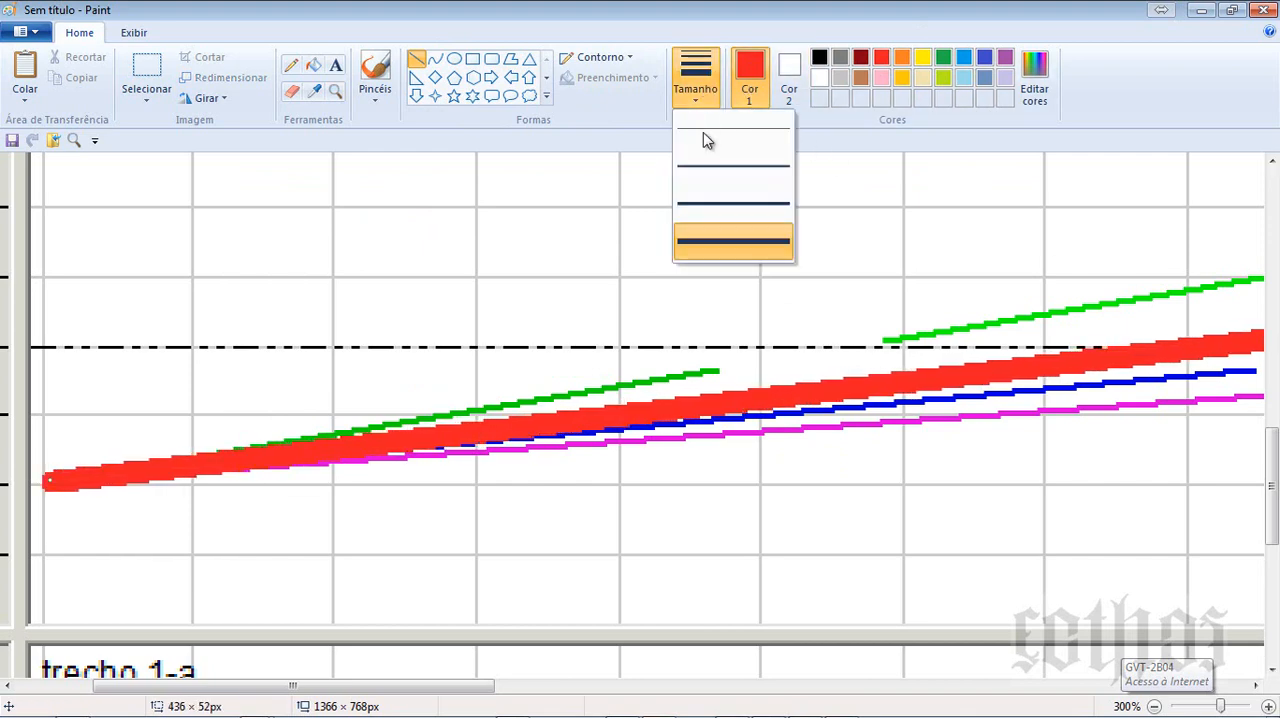
click(714, 204)
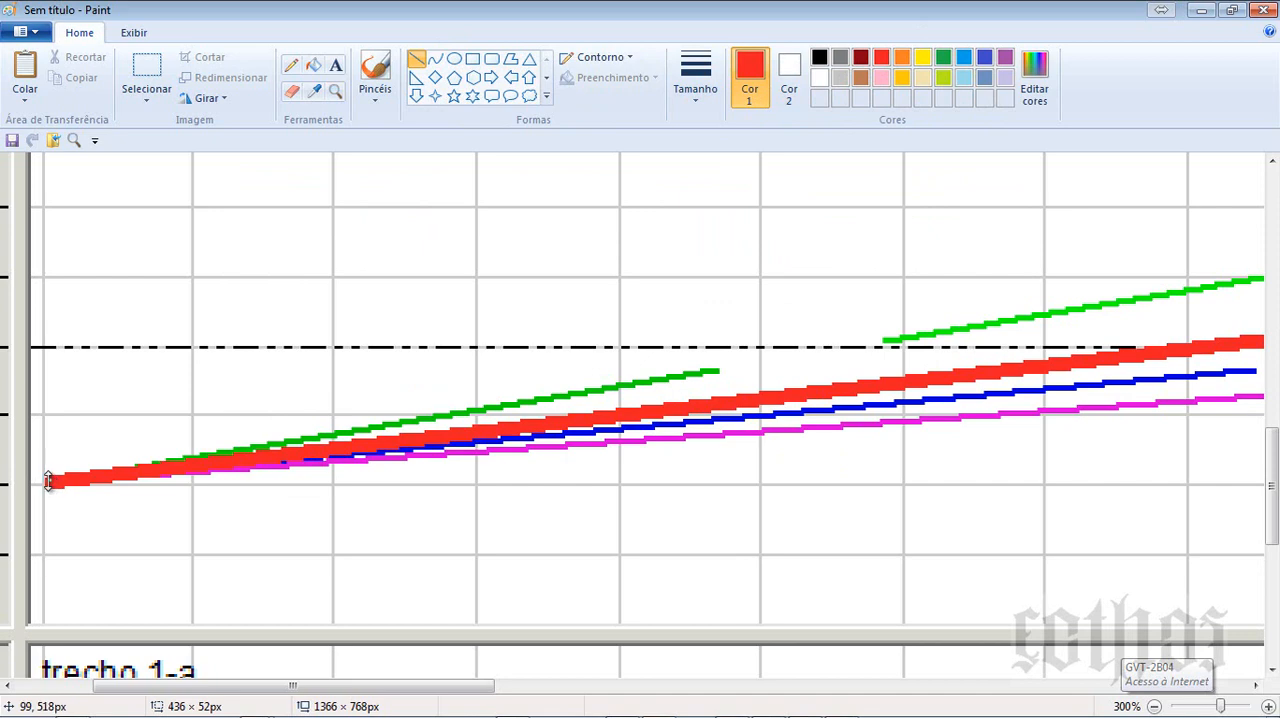
drag(718, 368, 56, 474)
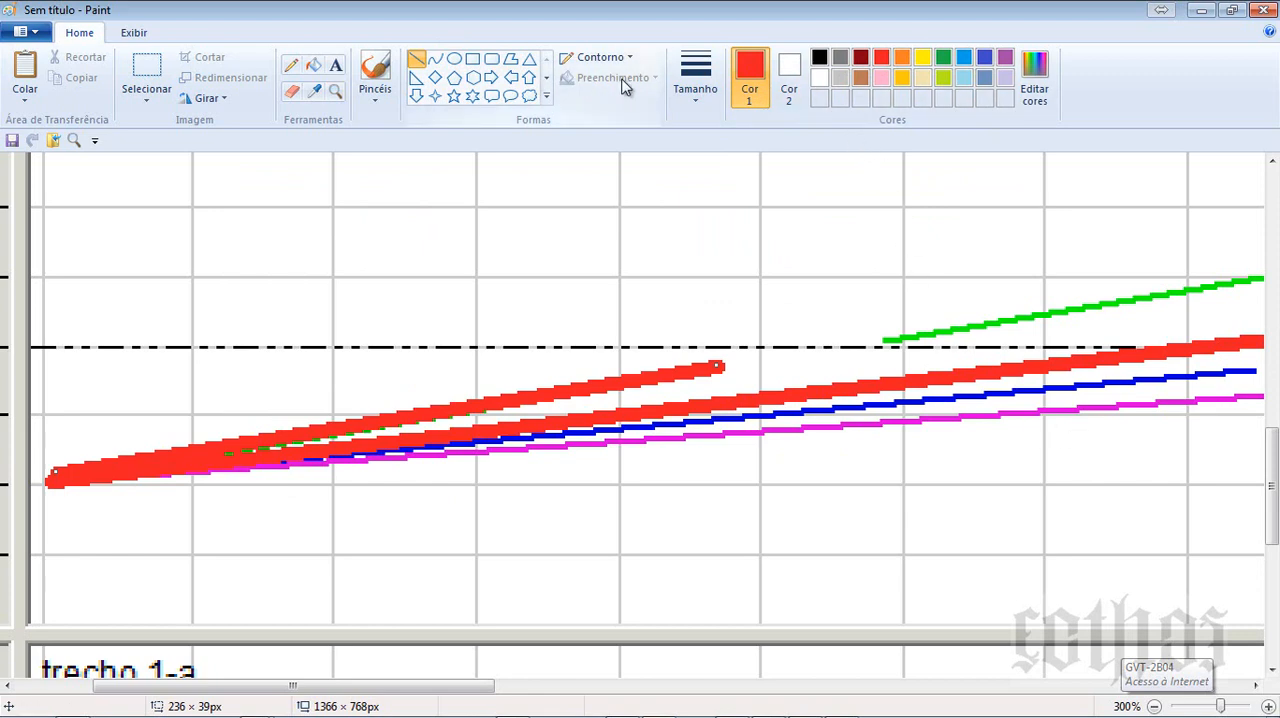
- Draw a thin red line across both red lines at the end of the completed section and compare it with the Location scale
click(696, 96)
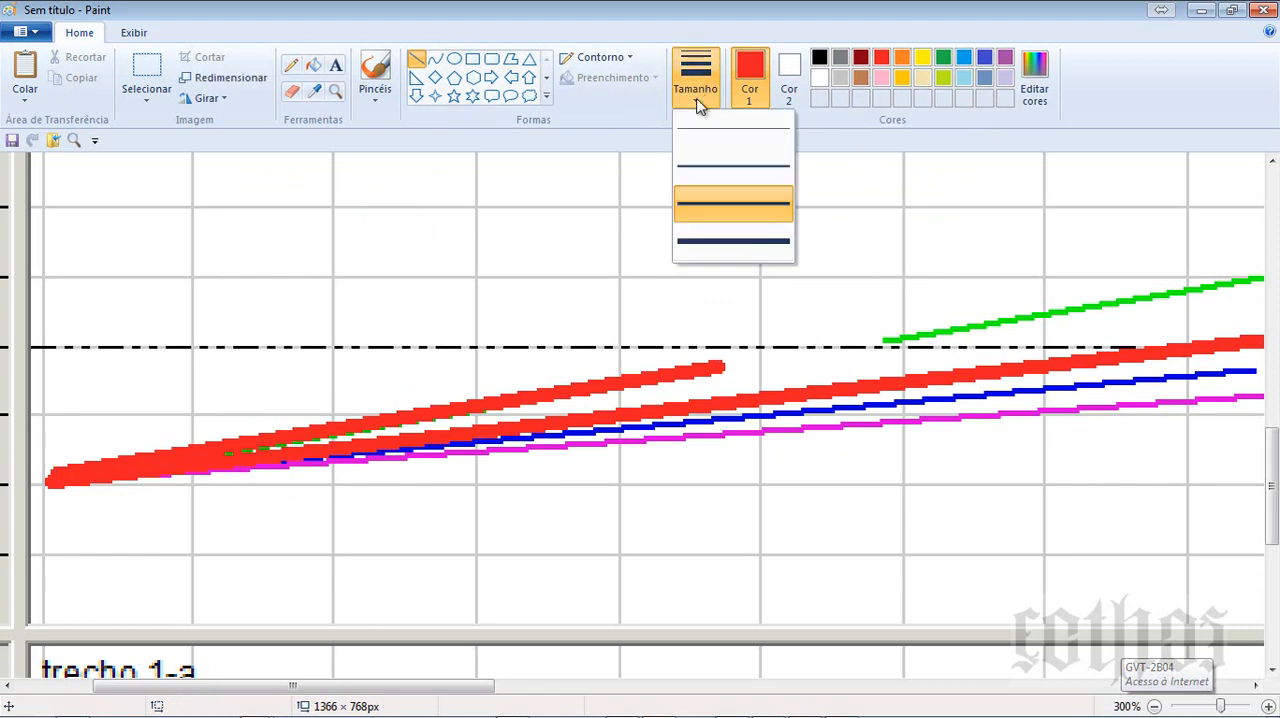
click(735, 126)
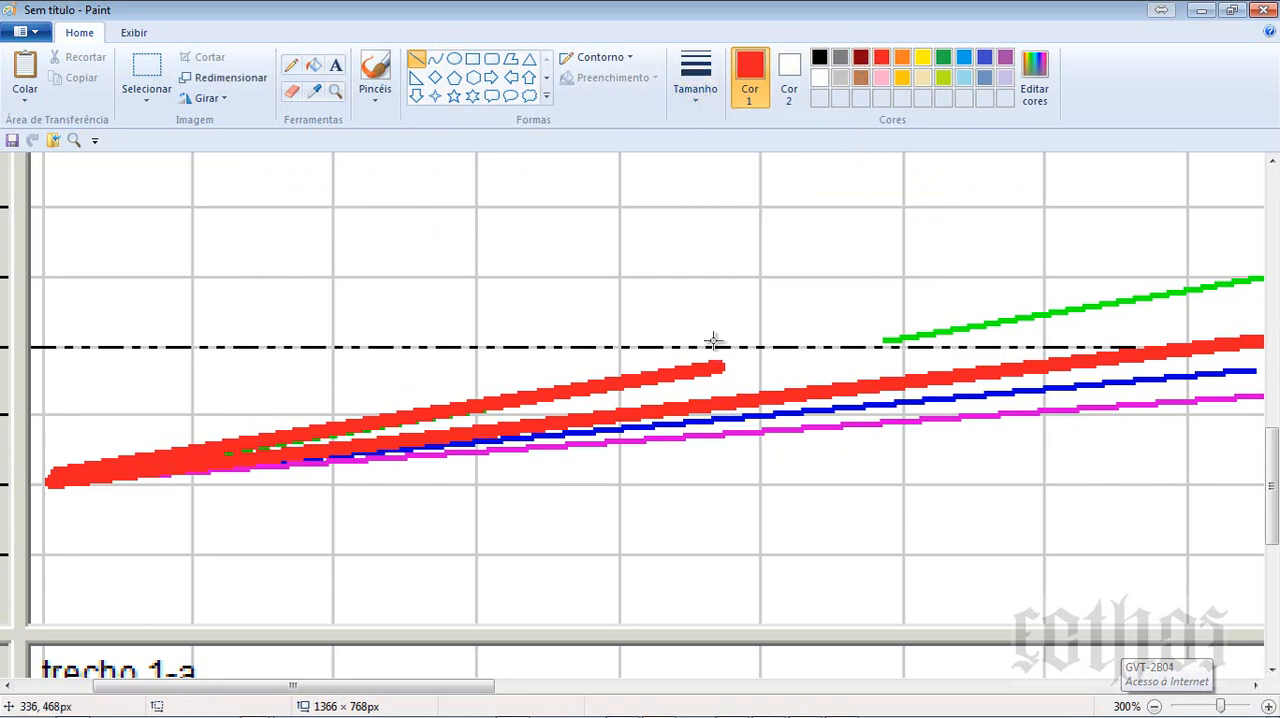
drag(691, 346, 730, 418)
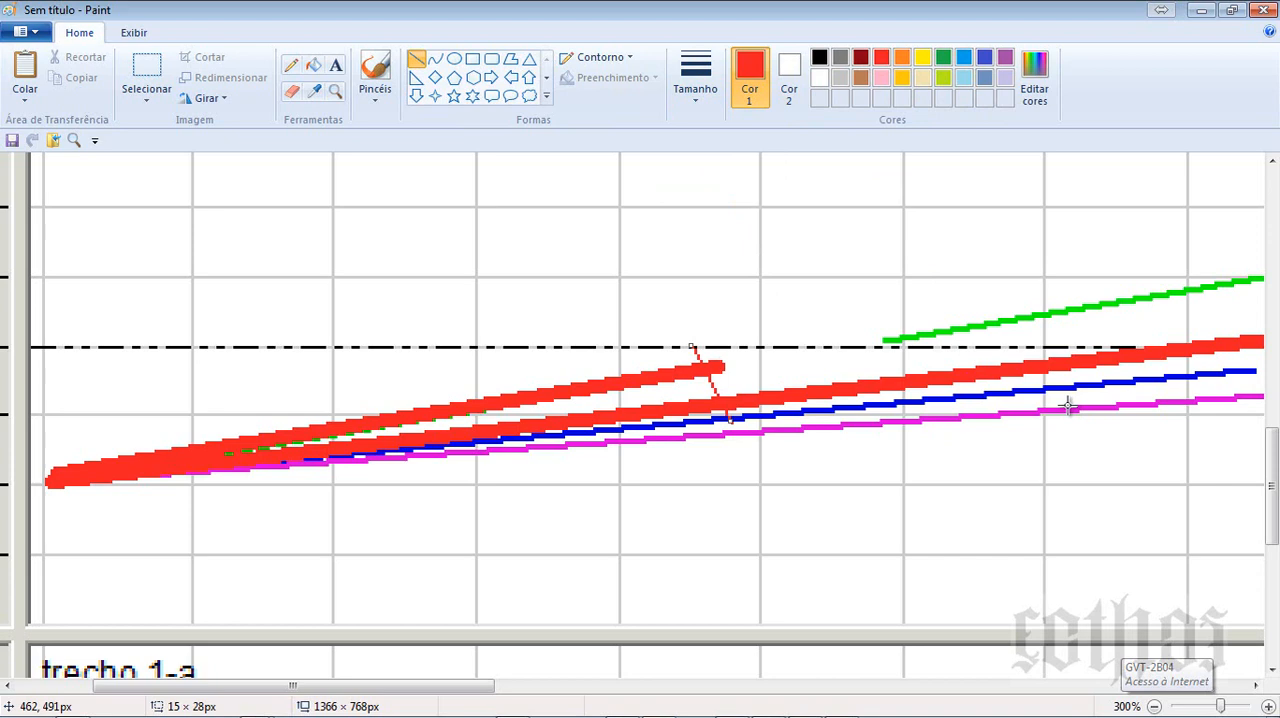
scroll(796, 433, up, 10)
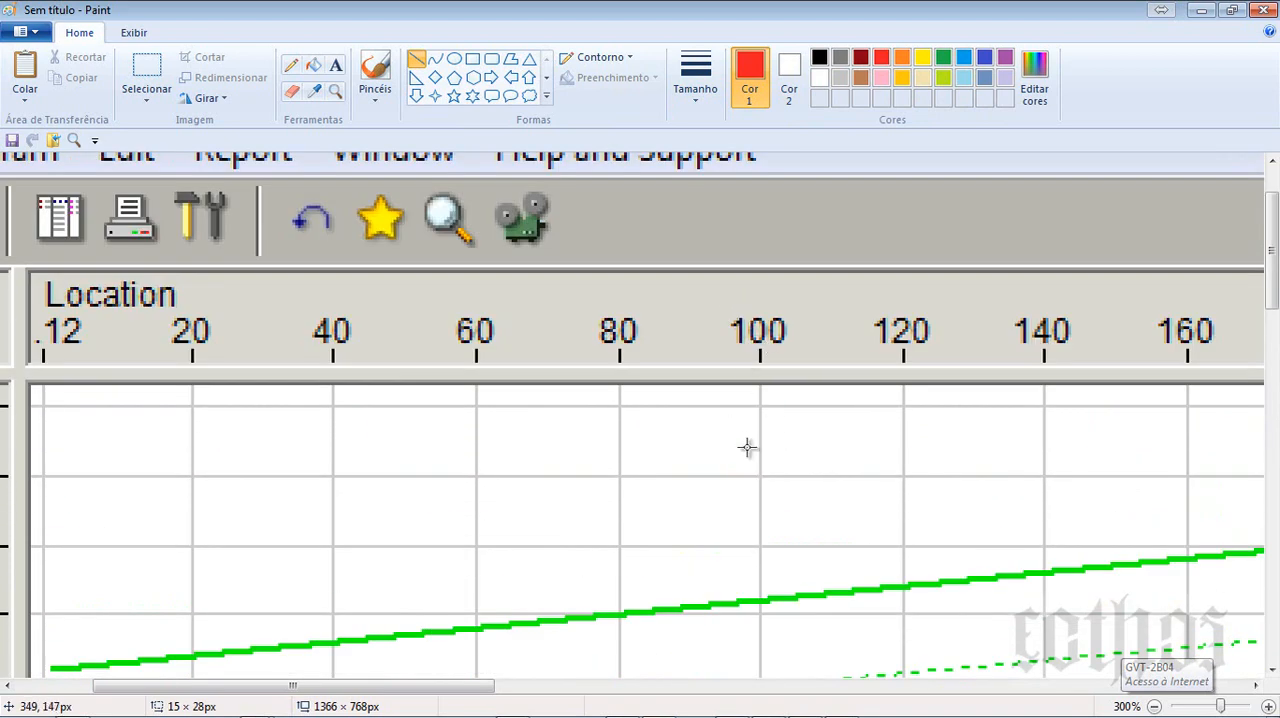
scroll(711, 331, down, 10)
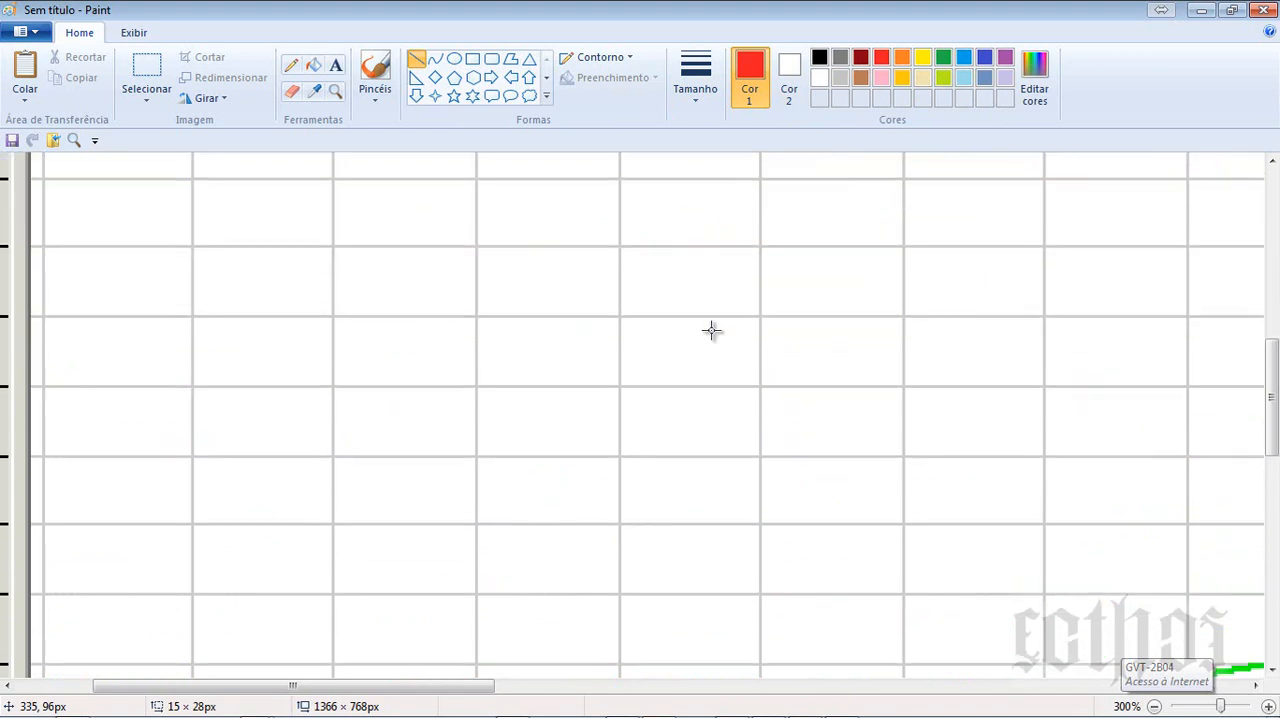
- Add two green left-pointing arrow outlines at the end of trecho 2-a's completed section, one for each red line
click(510, 77)
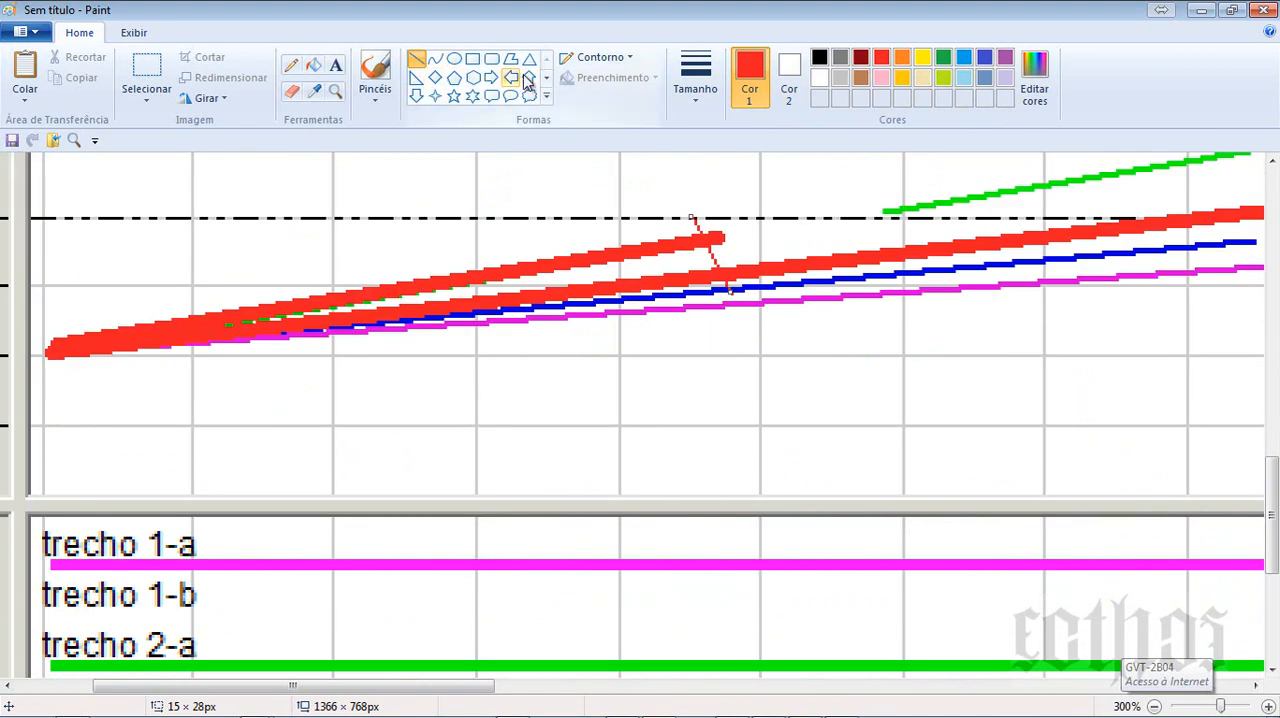
drag(733, 191, 850, 260)
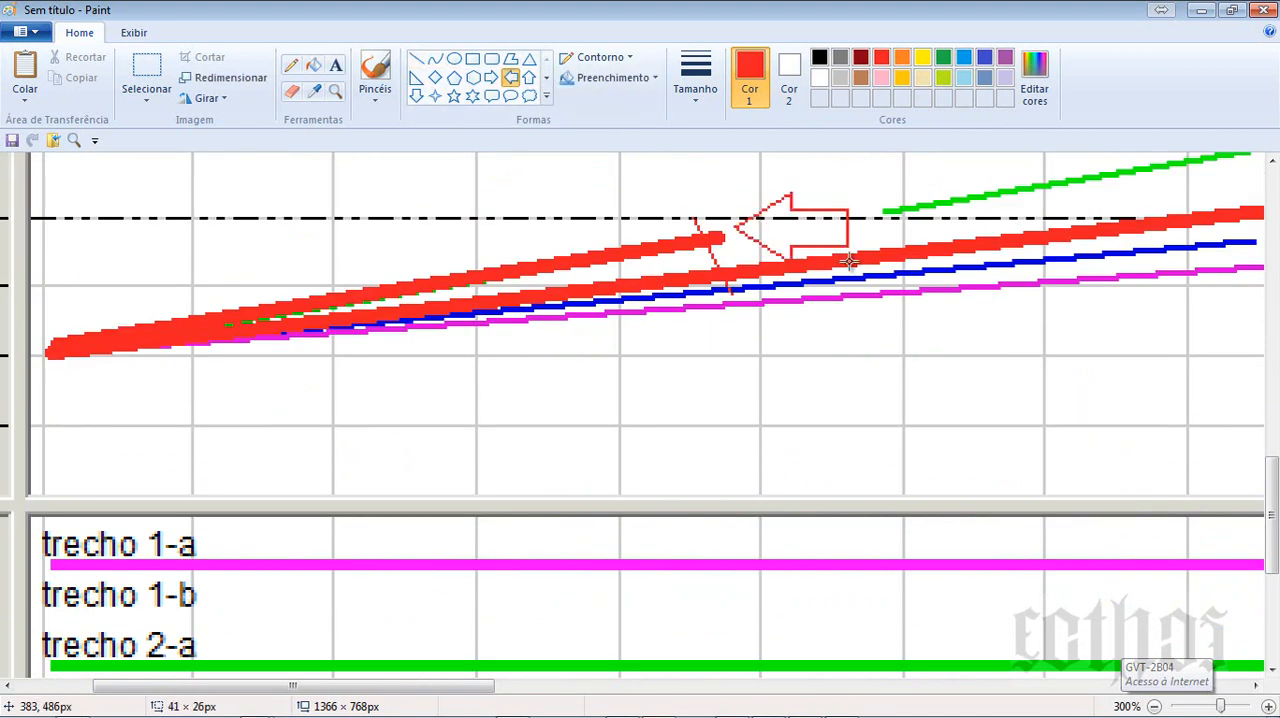
click(696, 88)
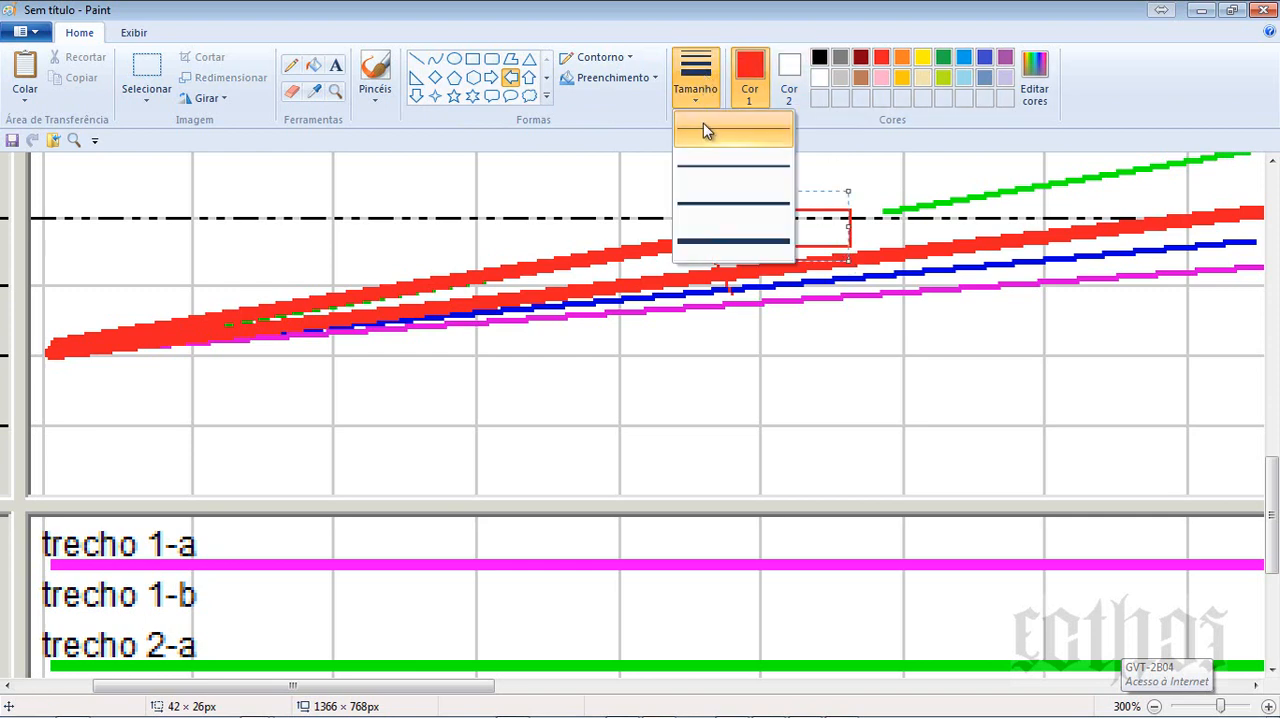
click(745, 167)
click(943, 57)
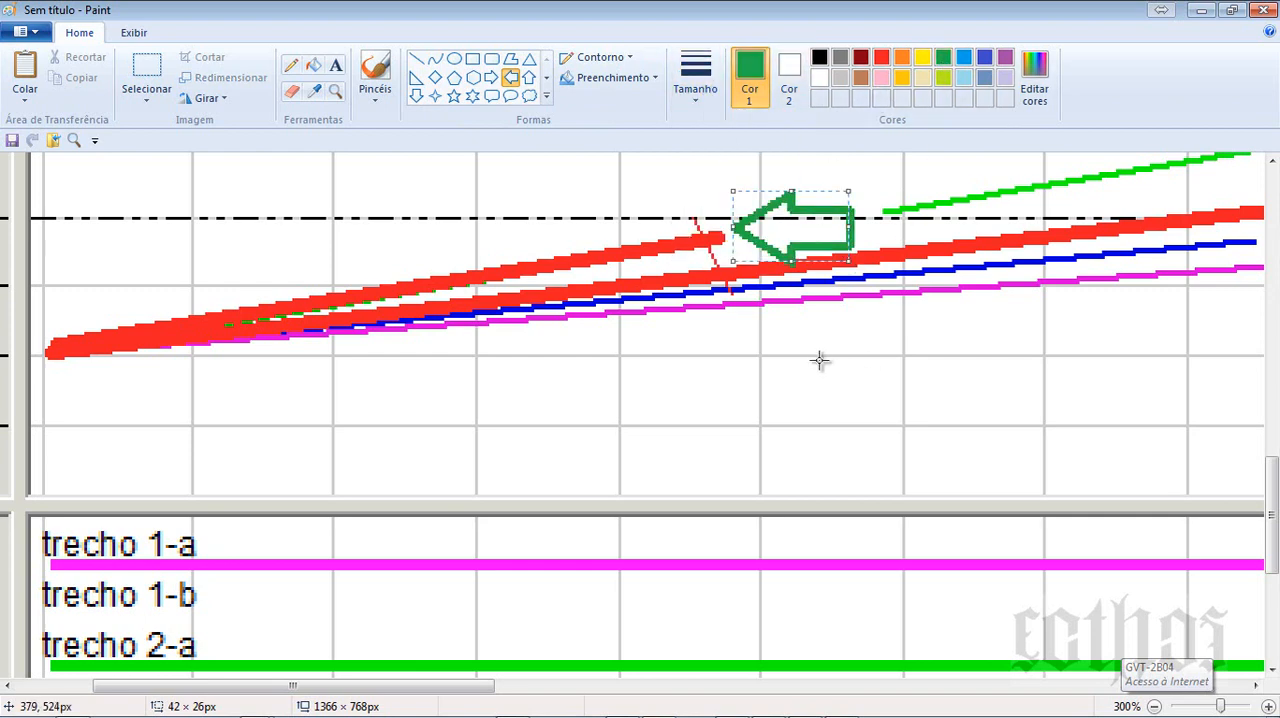
mouse_move(735, 250)
mouse_down()
mouse_move(766, 287)
mouse_move(882, 356)
mouse_up()
drag(783, 318, 782, 286)
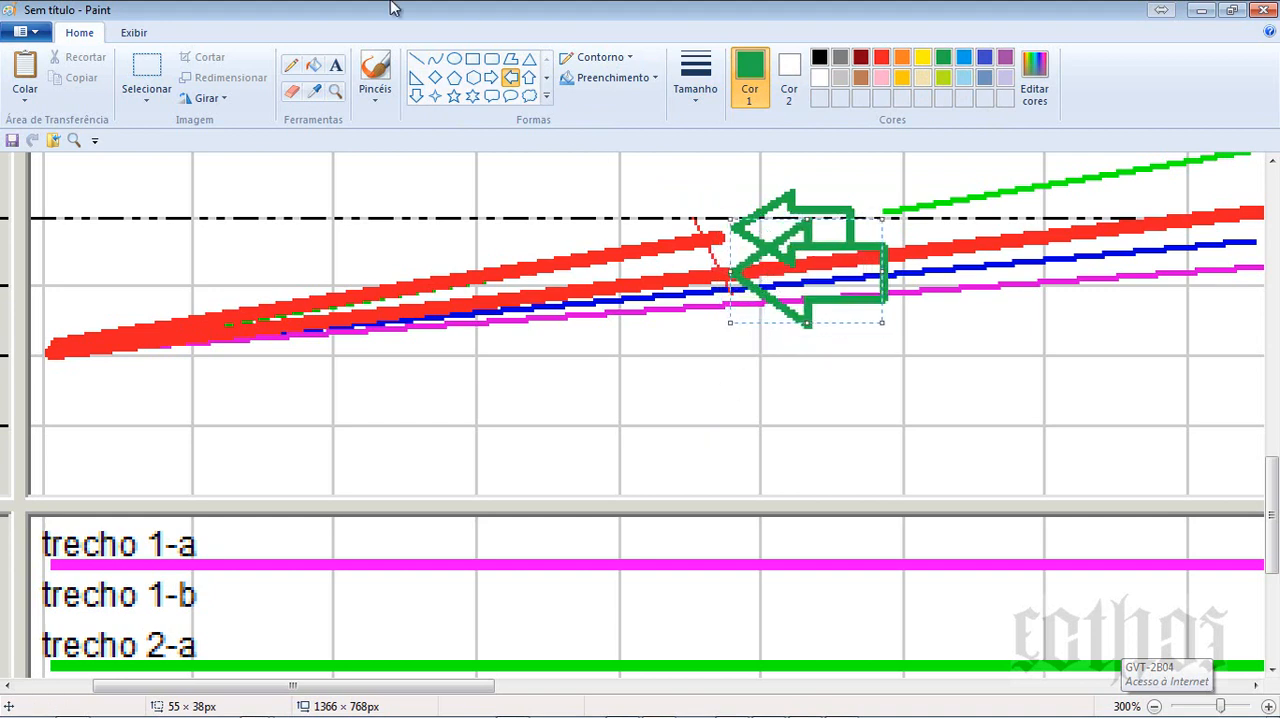
- Mark the comparison points at the arrow tips with short green line strokes
click(416, 58)
mouse_move(718, 260)
mouse_down()
mouse_move(735, 281)
mouse_move(724, 276)
mouse_move(736, 261)
mouse_move(704, 296)
mouse_up()
drag(715, 220, 731, 248)
drag(743, 200, 707, 257)
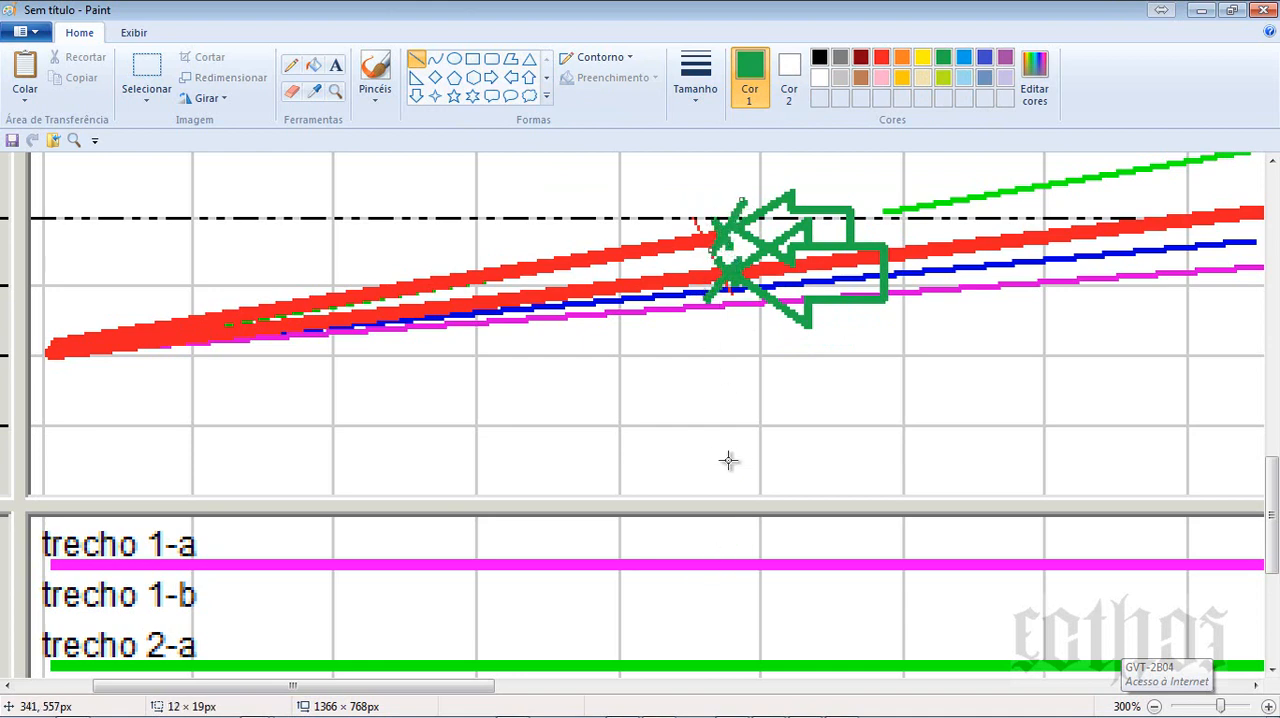
- Draw a vertical green line through both arrow tips and extend it with a second line up to the Location scale
click(682, 82)
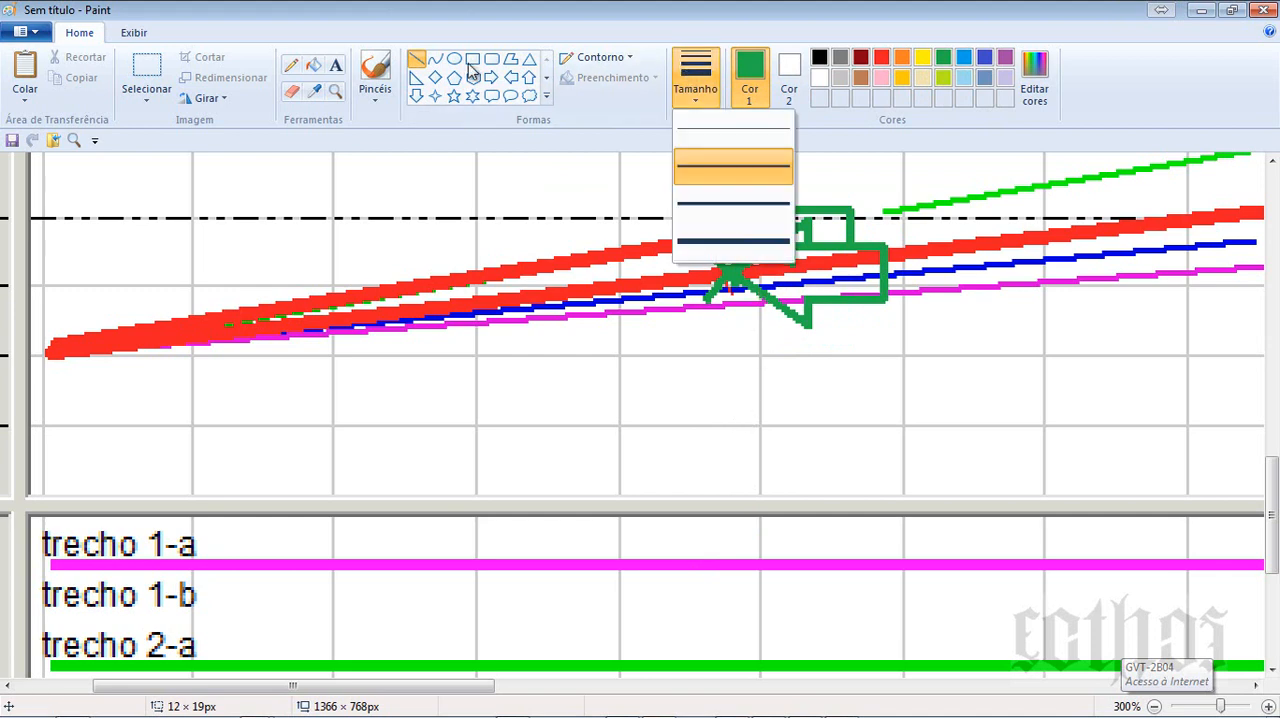
click(729, 413)
drag(714, 472, 714, 160)
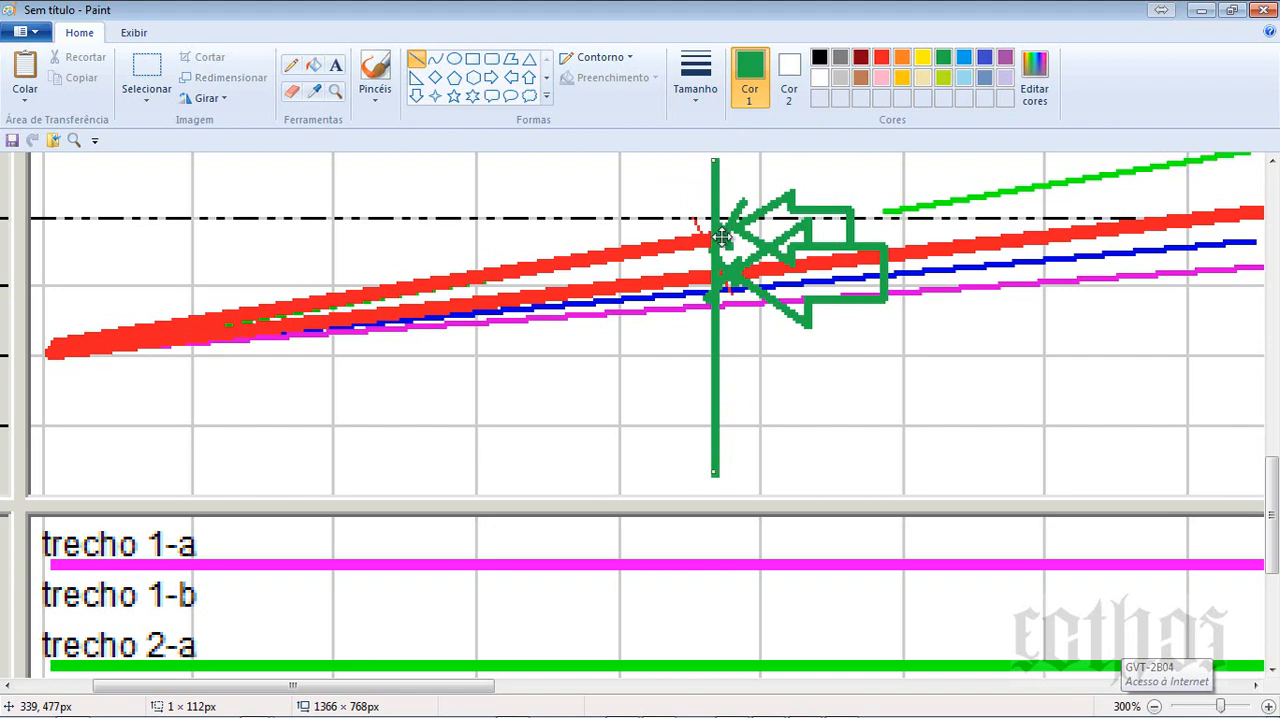
scroll(722, 238, down, 2)
scroll(565, 318, up, 2)
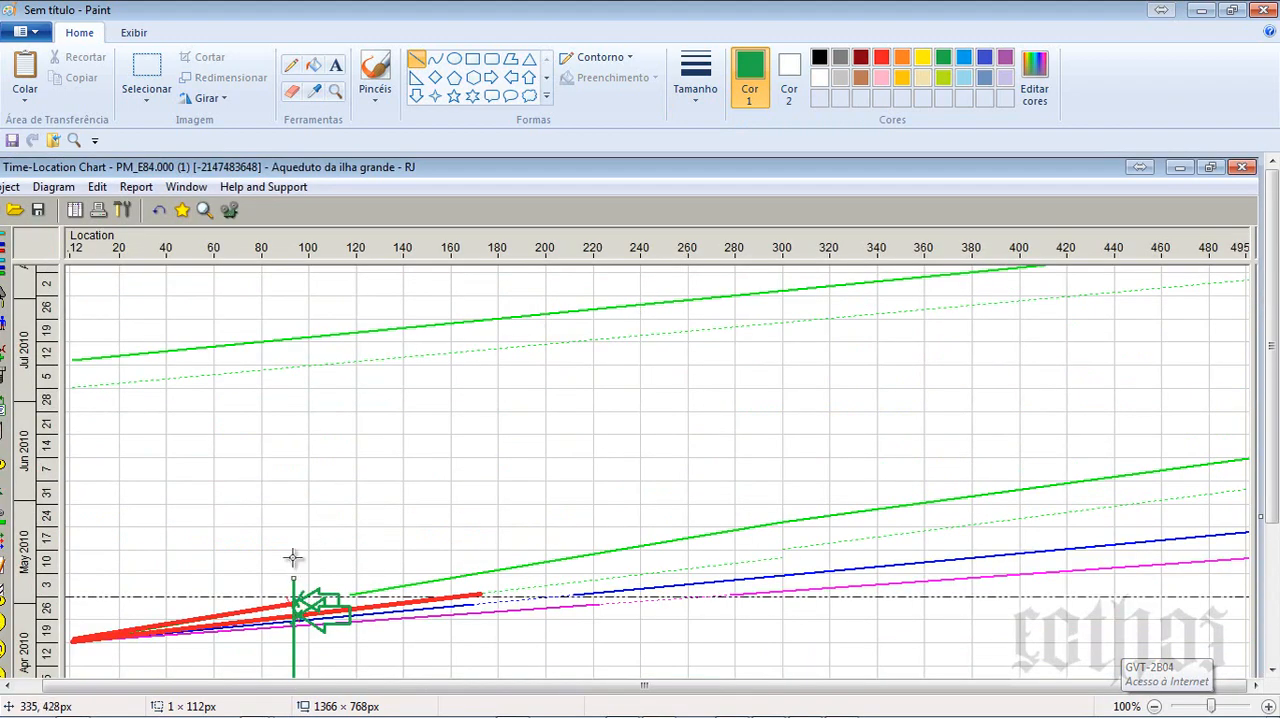
drag(293, 557, 320, 266)
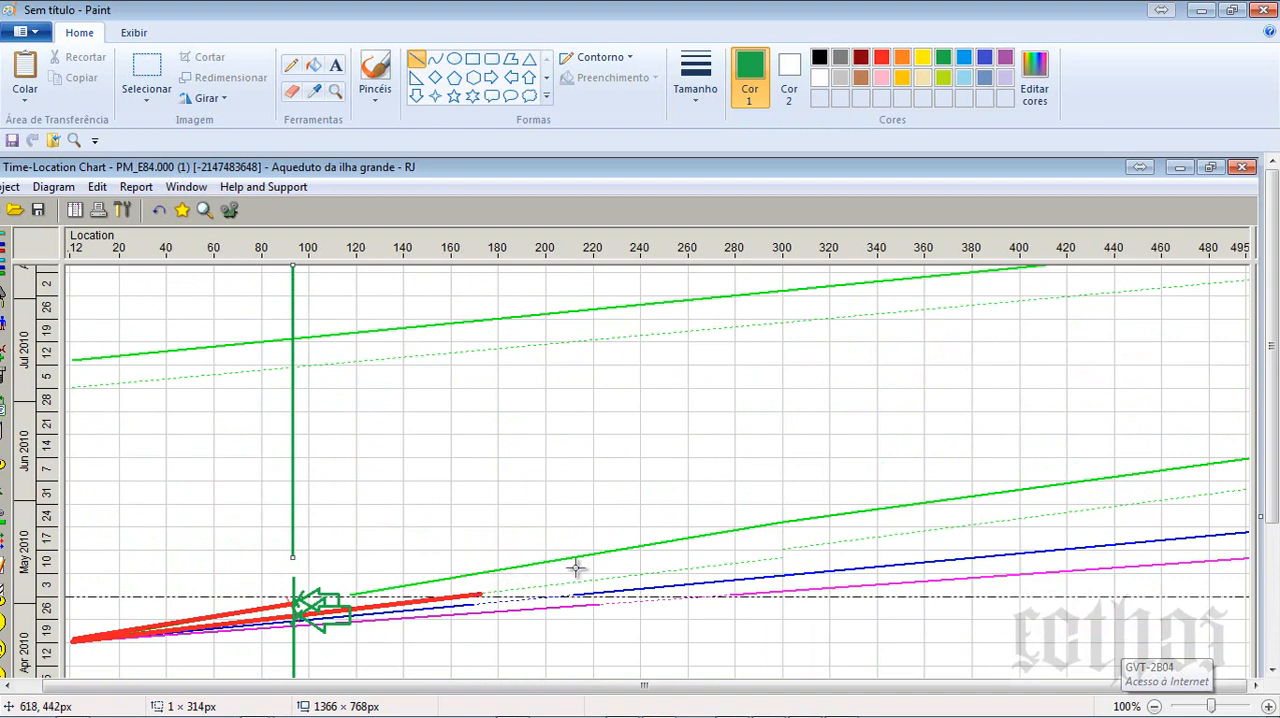
ctrl+scroll(637, 576, up, 1)
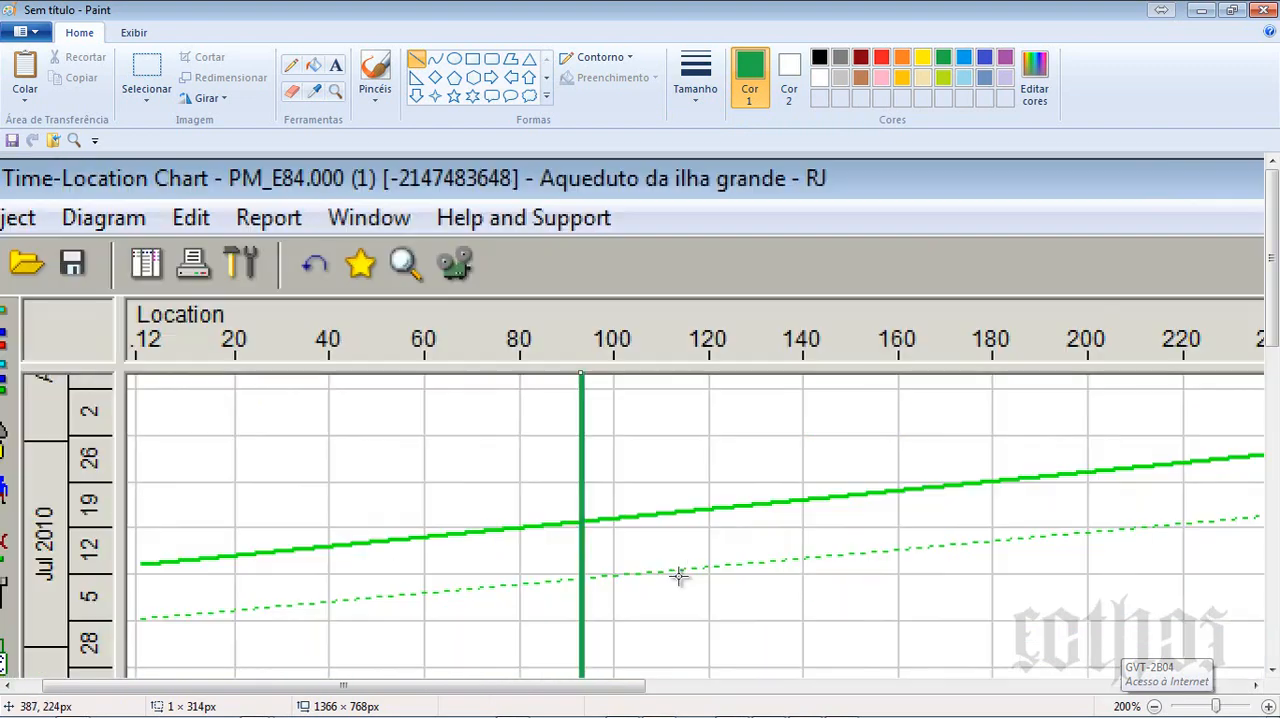
scroll(686, 574, down, 10)
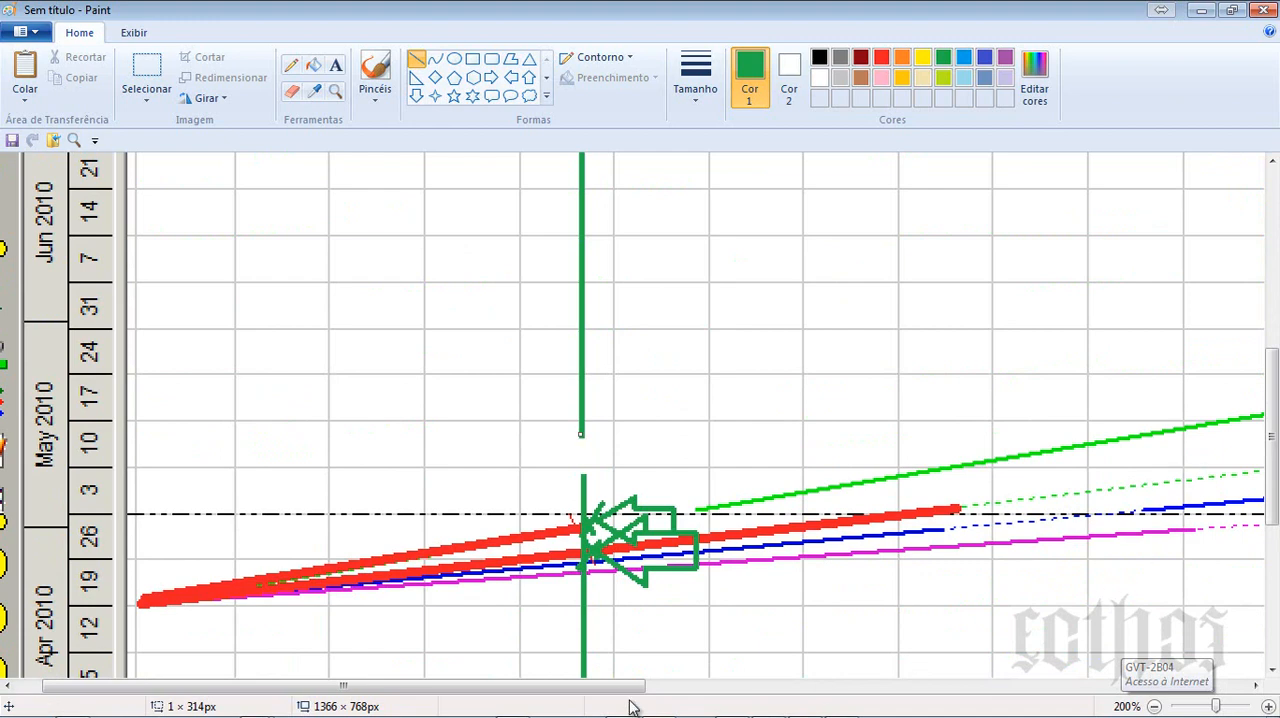
- Draw a green curve bent into a right-pointing chevron across the red lines, just before the vertical green line
drag(626, 686, 878, 686)
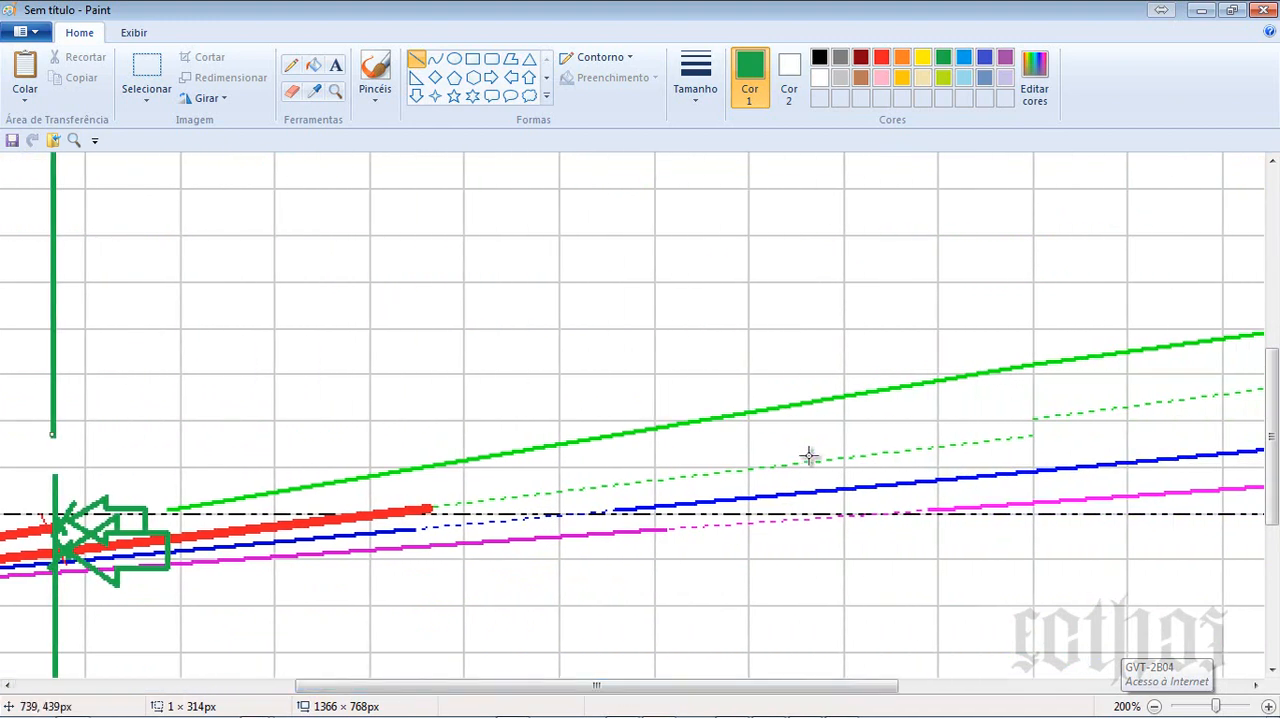
mouse_move(744, 698)
drag(742, 688, 943, 688)
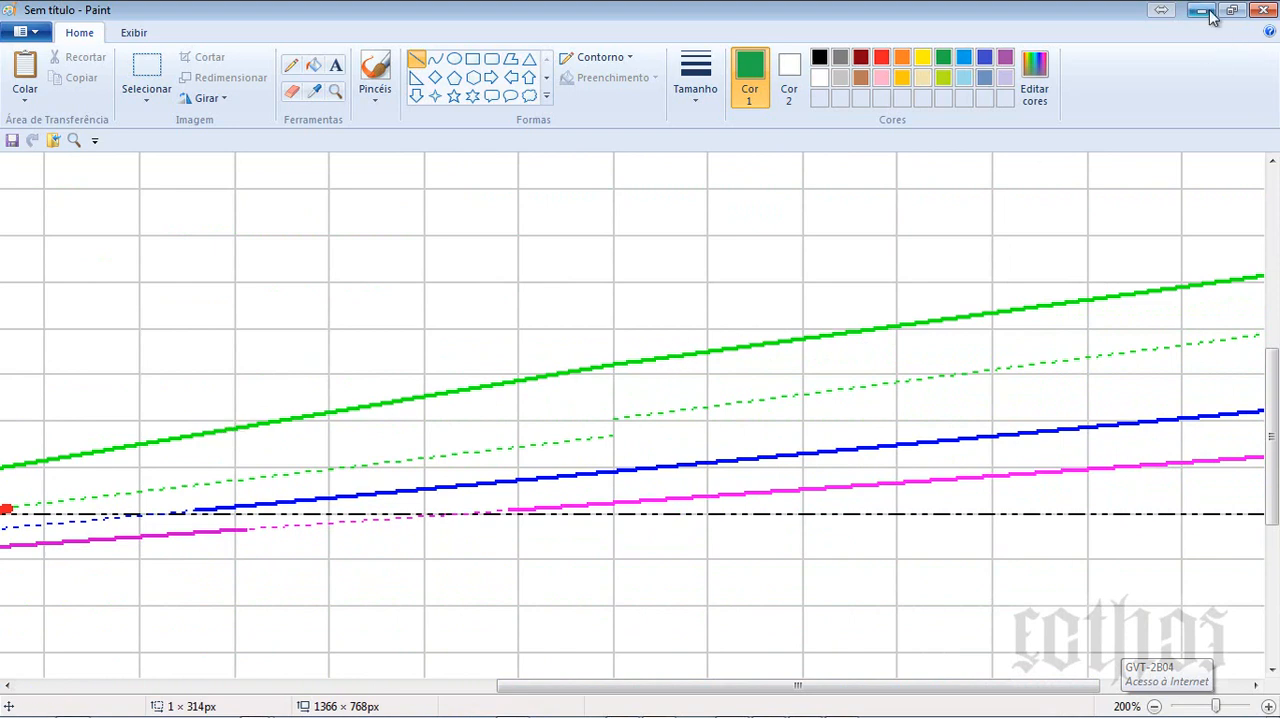
drag(538, 688, 80, 687)
click(455, 58)
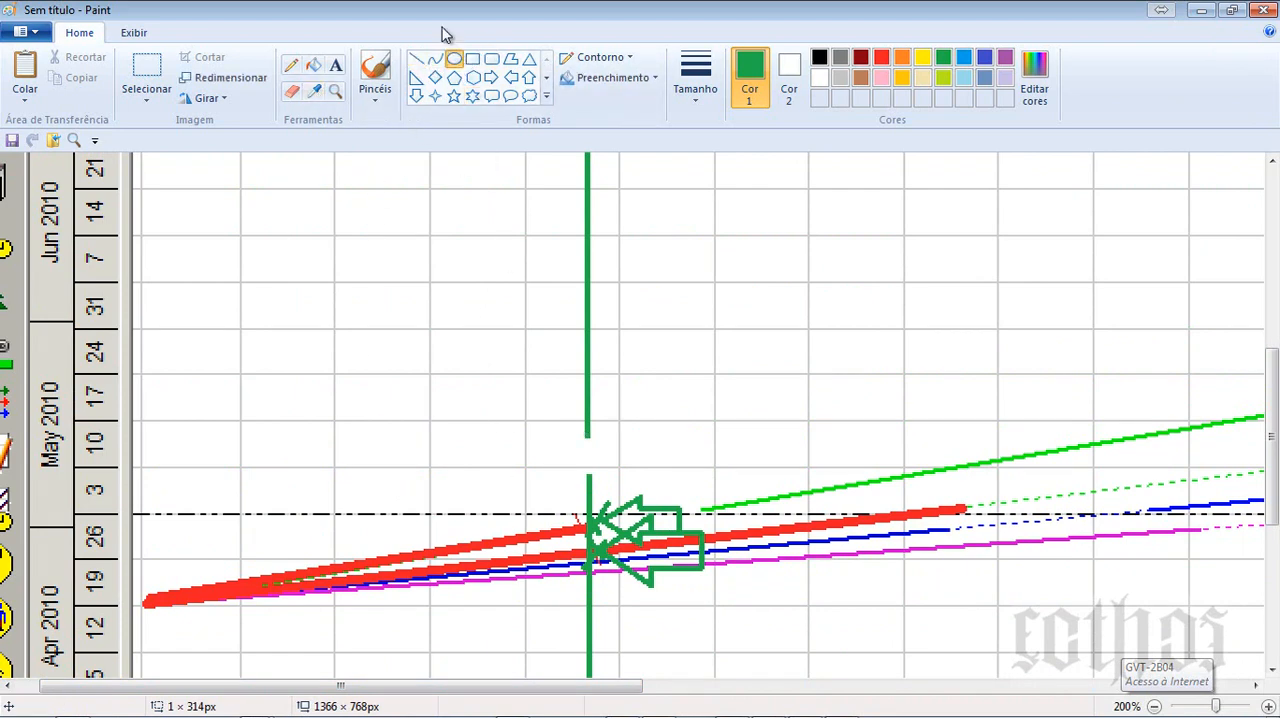
click(435, 59)
mouse_move(452, 500)
mouse_down()
mouse_move(490, 580)
mouse_move(557, 538)
mouse_move(546, 514)
mouse_up()
click(591, 495)
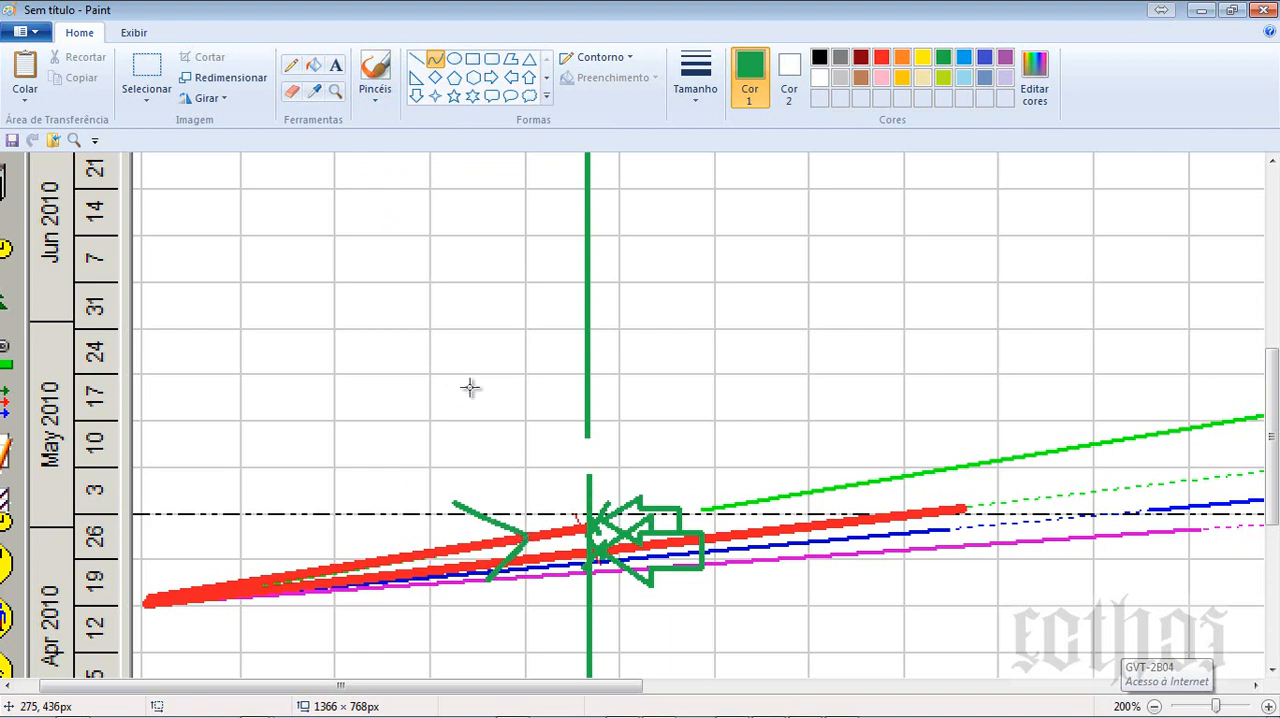
- Add green left- and right-pointing arrow outlines, about 52 px wide, on either side of the vertical line at the Location scale
scroll(644, 287, up, 5)
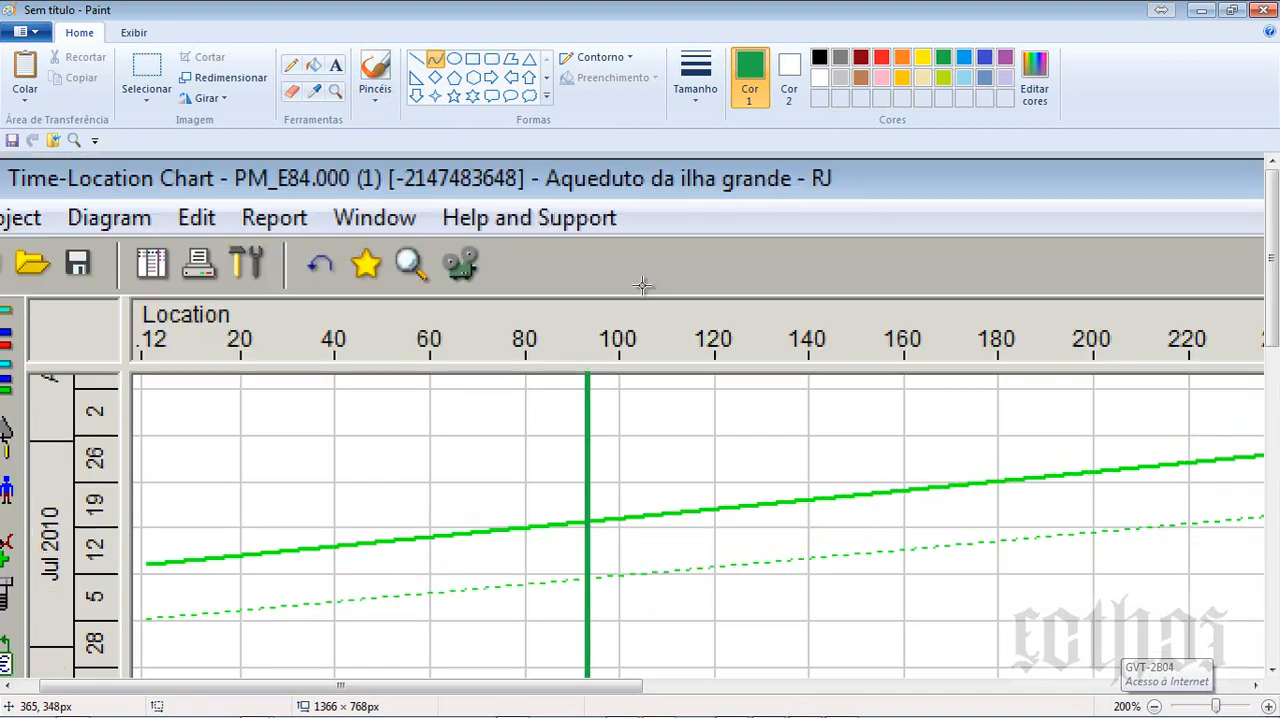
click(510, 77)
drag(455, 334, 552, 399)
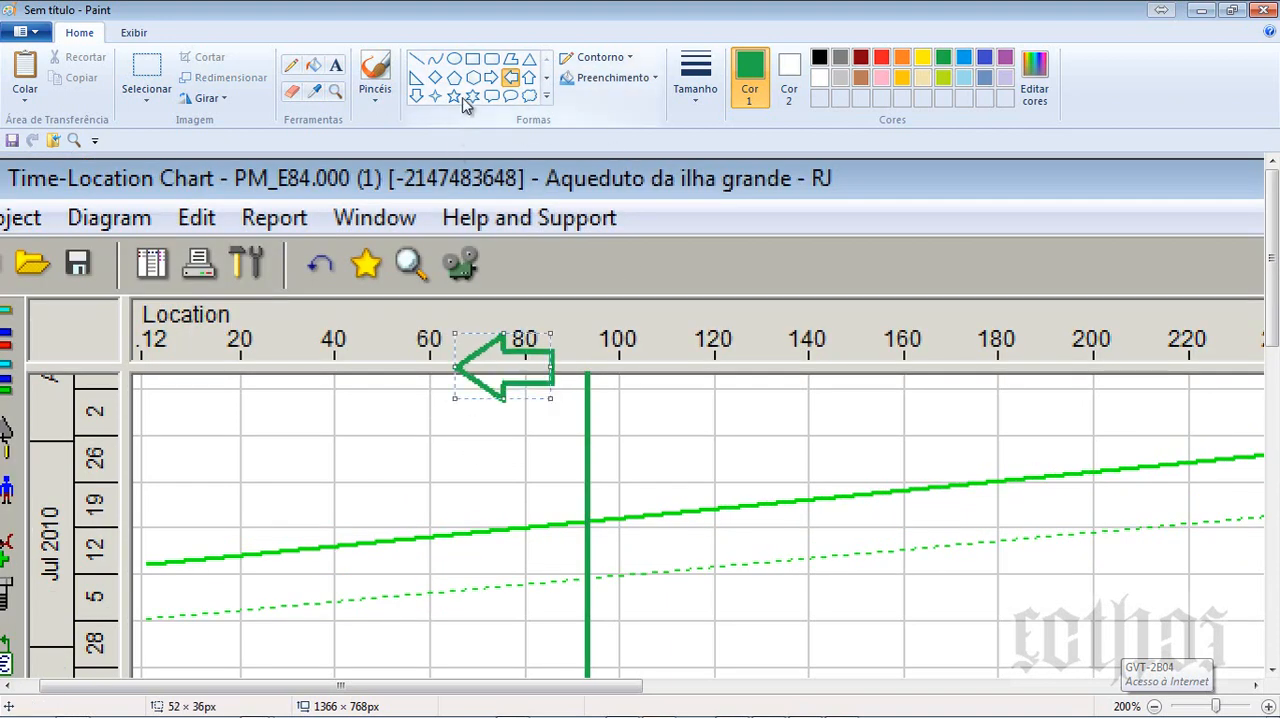
click(491, 77)
drag(622, 355, 723, 414)
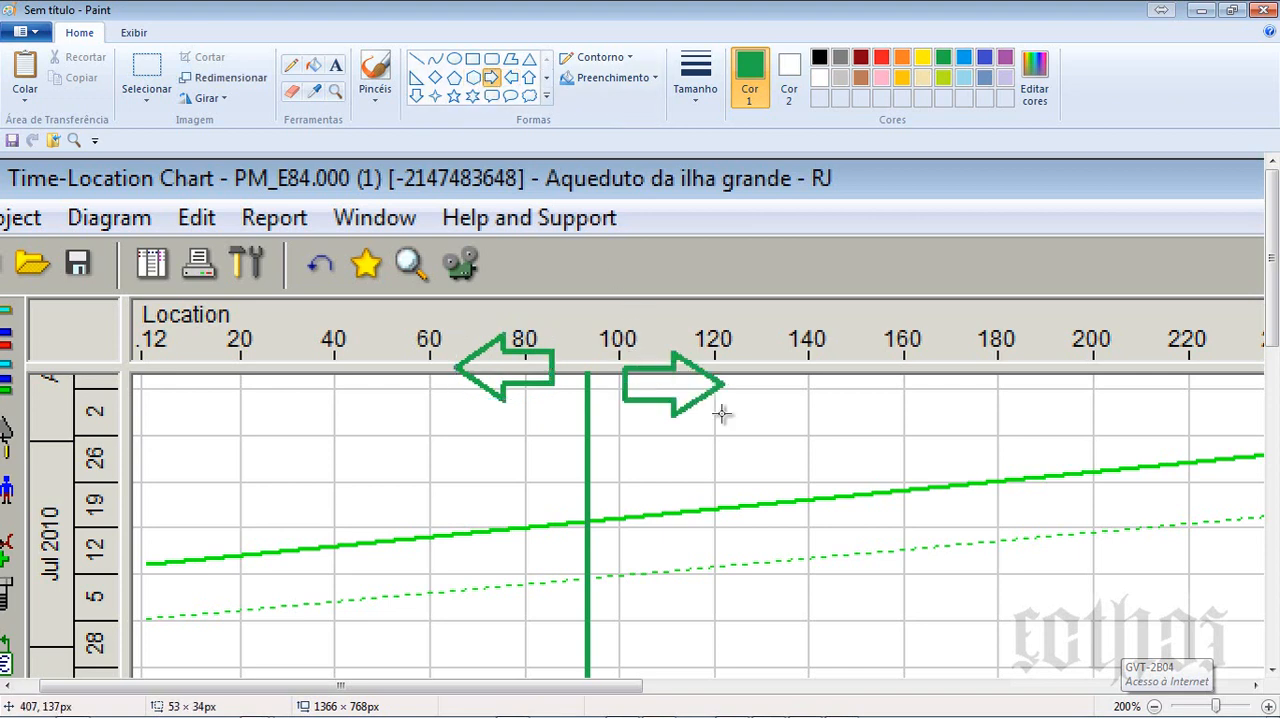
- Add red up and down arrow outlines, about 30 px wide, above and below the data date line beside the time scale
scroll(394, 534, down, 5)
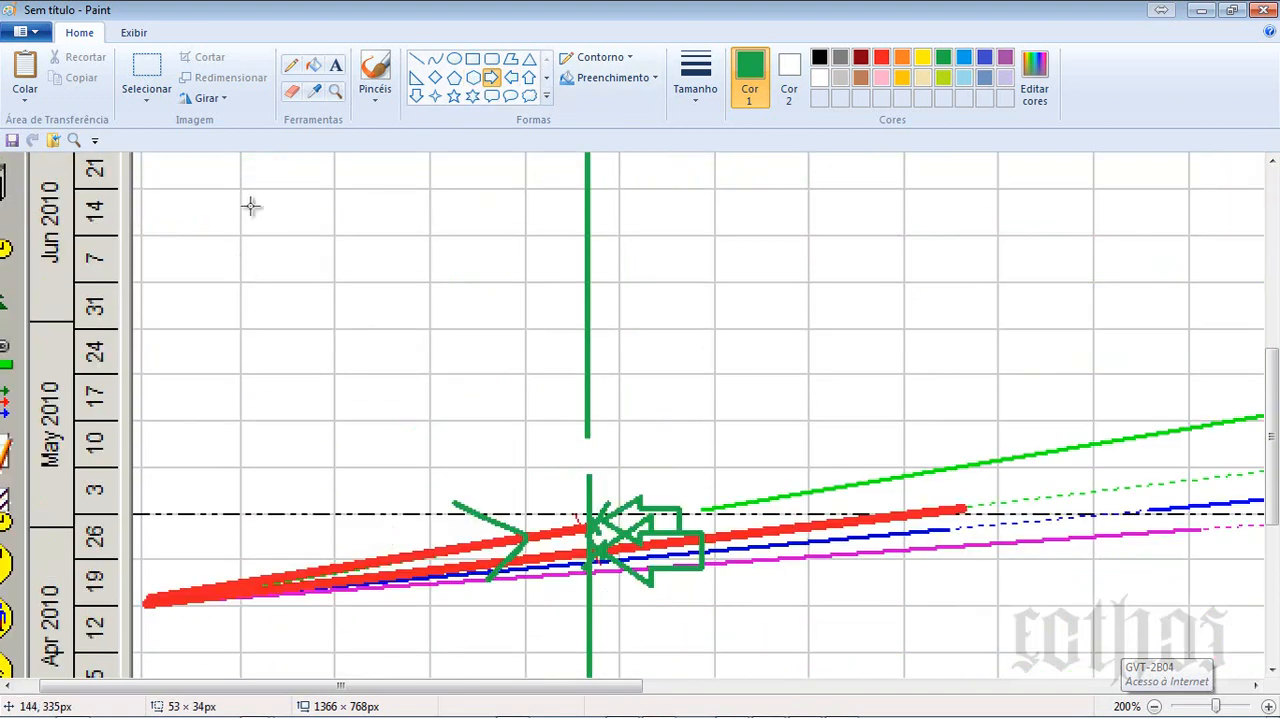
click(529, 77)
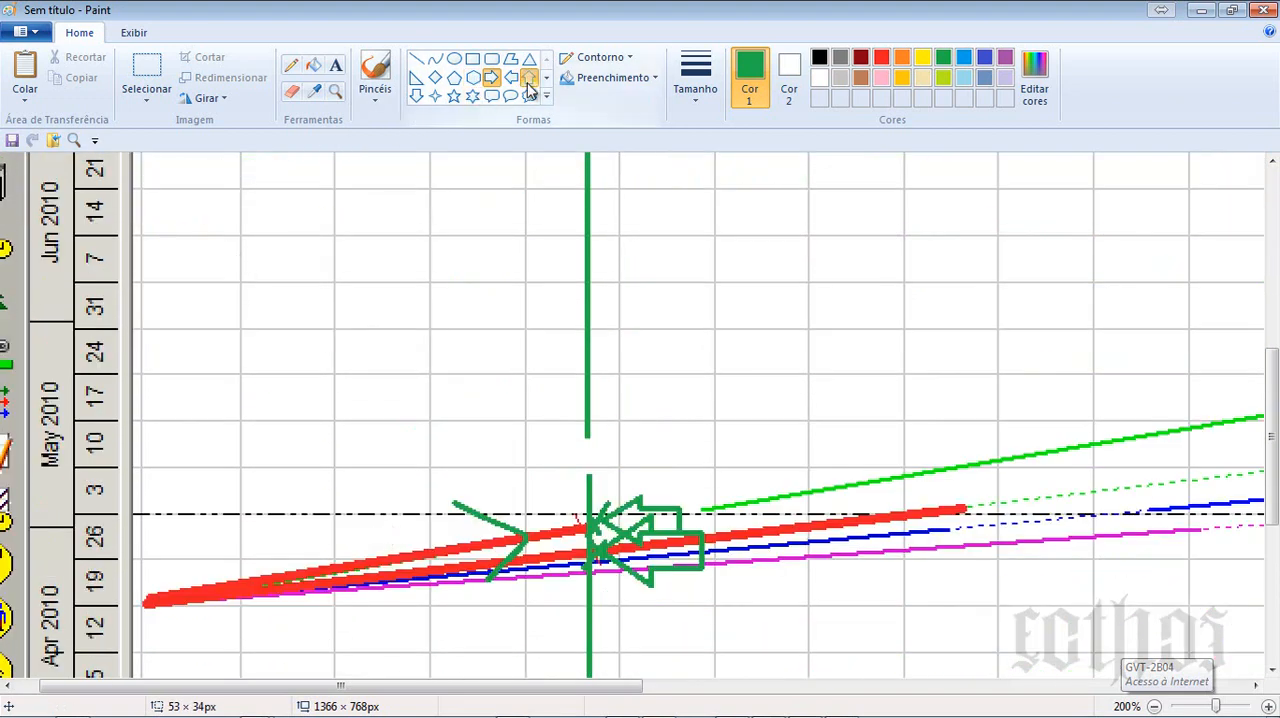
click(881, 57)
drag(103, 413, 158, 483)
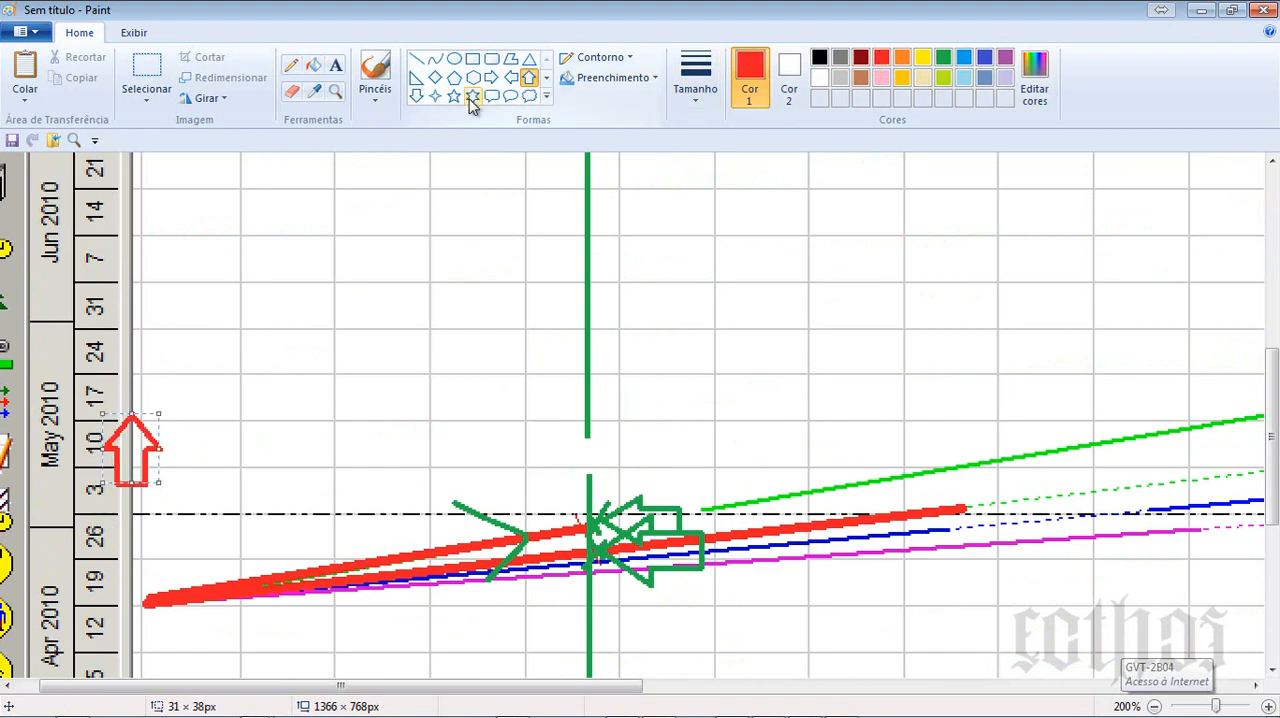
click(416, 96)
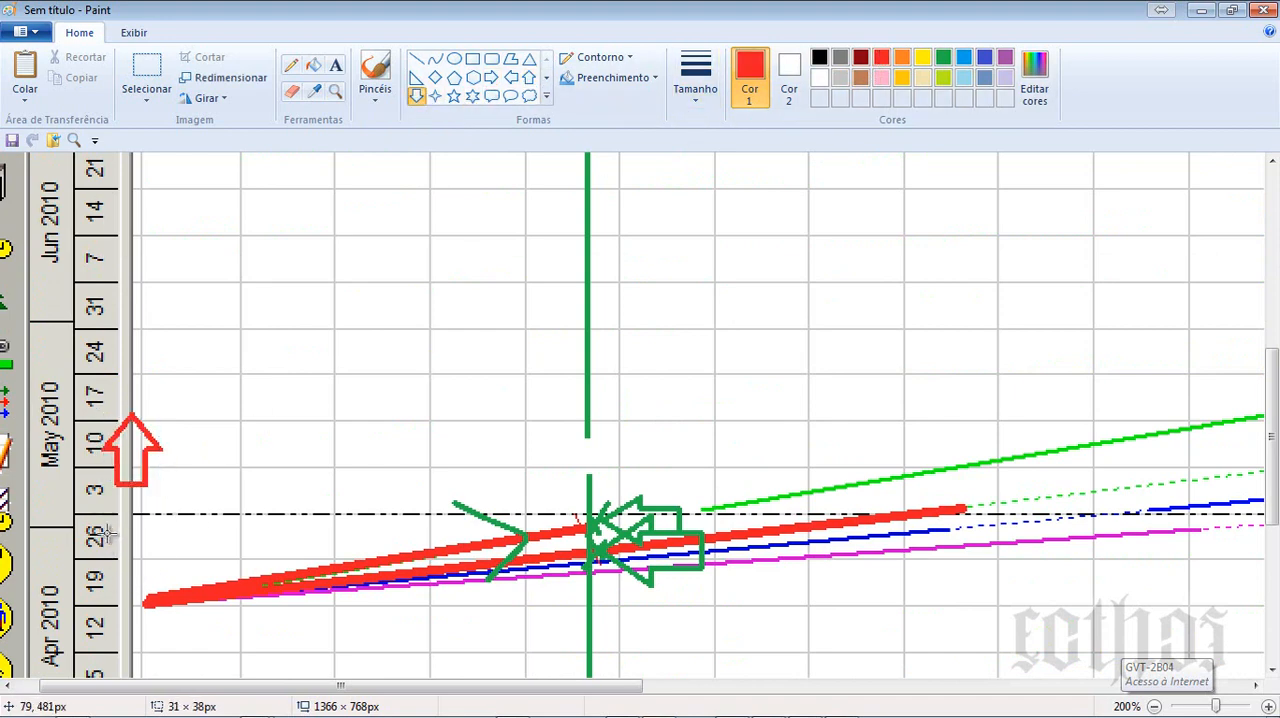
drag(104, 530, 158, 586)
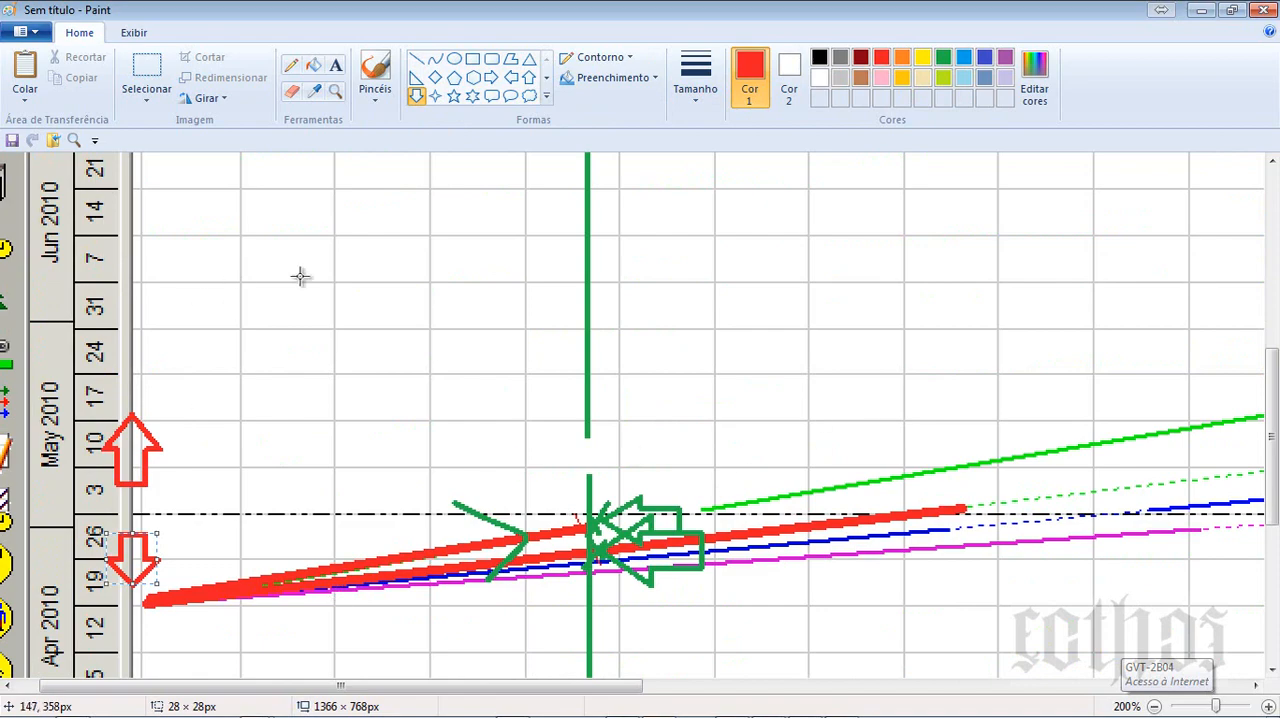
- Minimize the annotated drawing and the Time-Location Chart, and switch to the Form_E08 (1) document in Word
click(1201, 10)
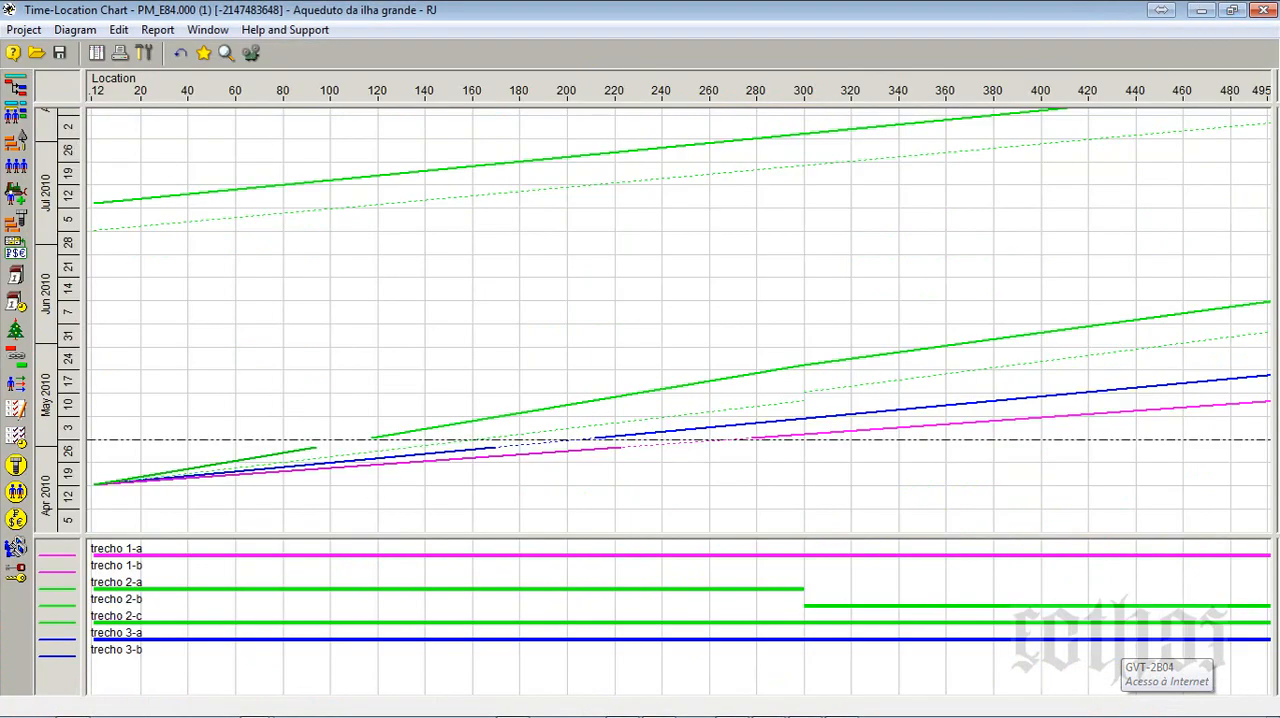
click(1203, 10)
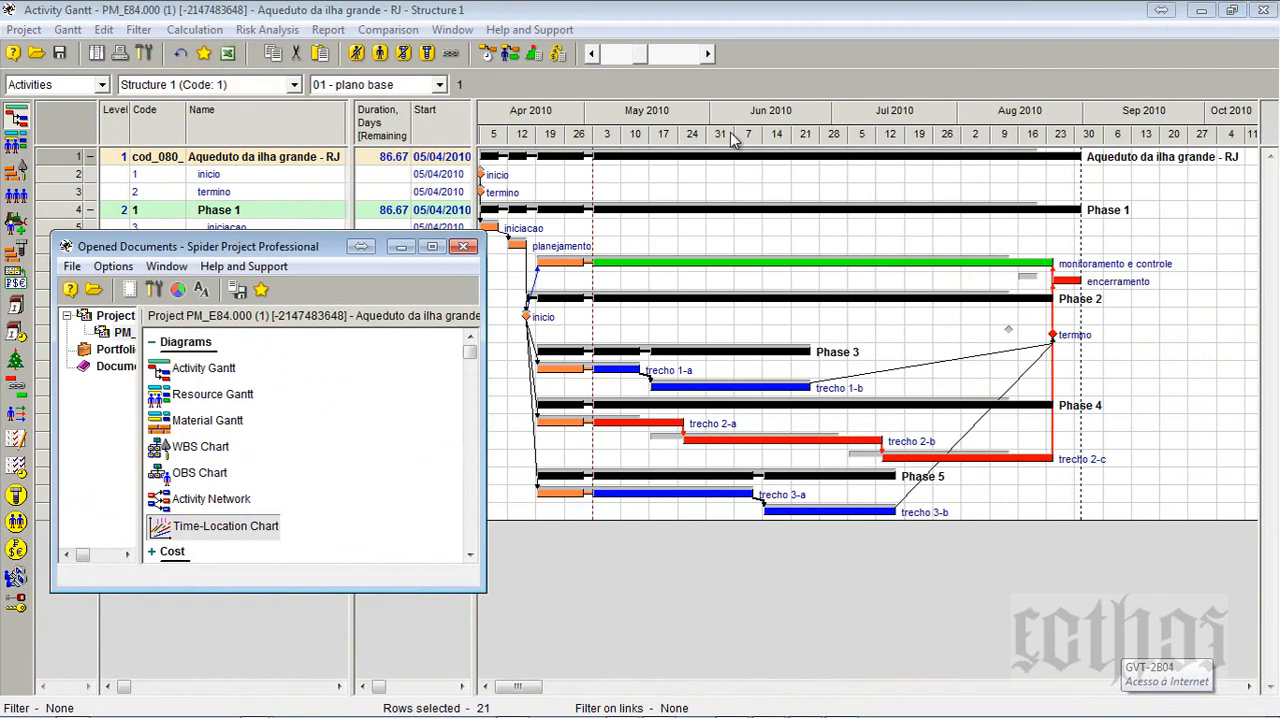
click(512, 704)
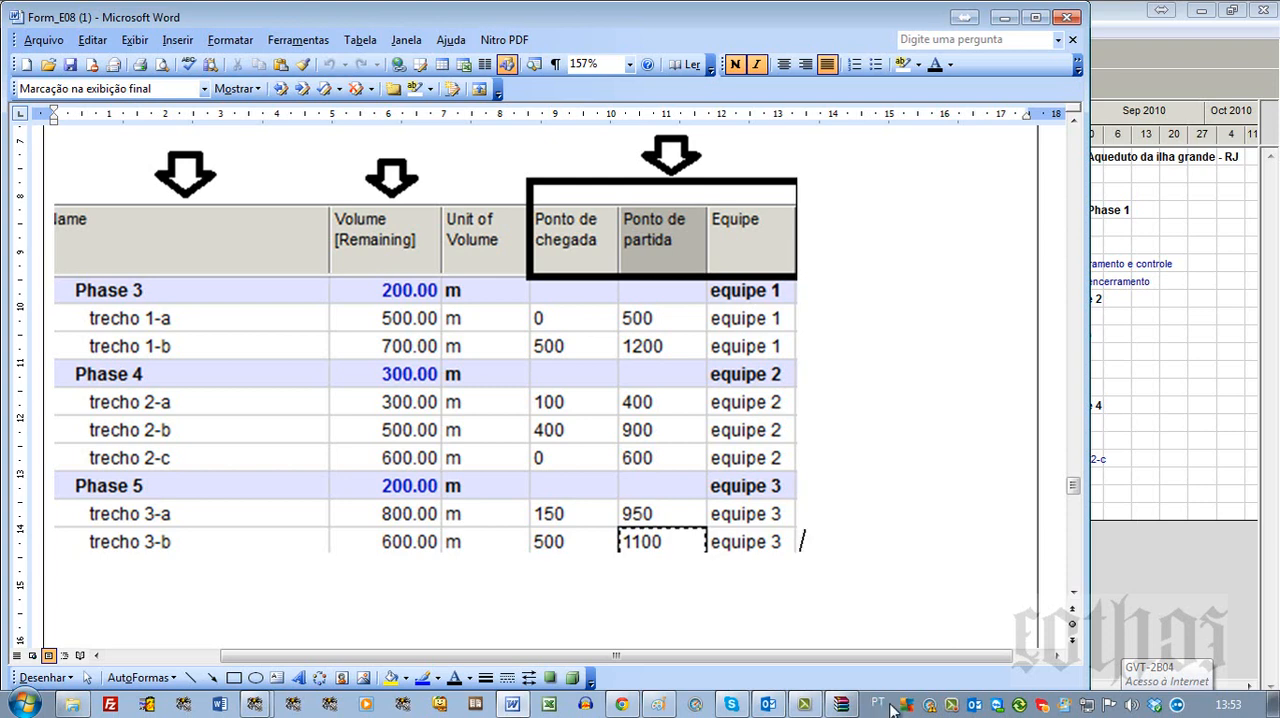
- Remove the blank page 7 at the end of the document, after the E8.3.2 answer table
scroll(929, 675, down, 2)
click(1049, 566)
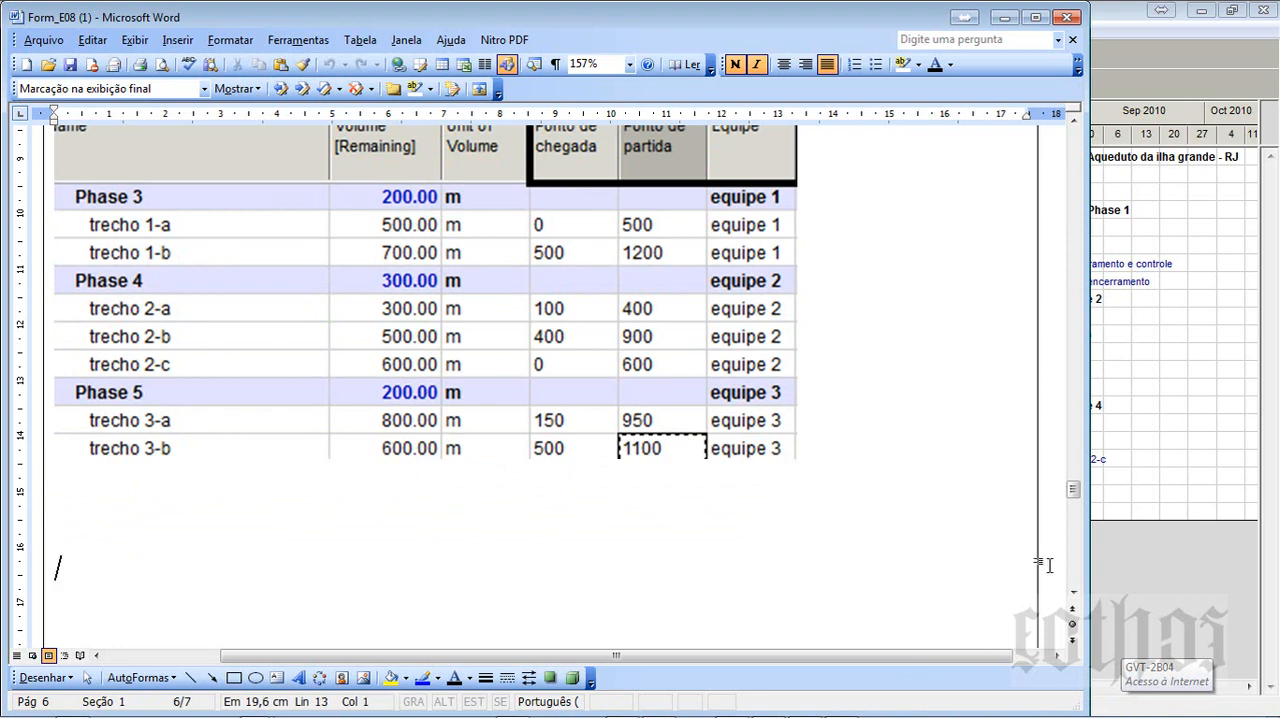
scroll(1051, 571, down, 4)
scroll(835, 366, up, 8)
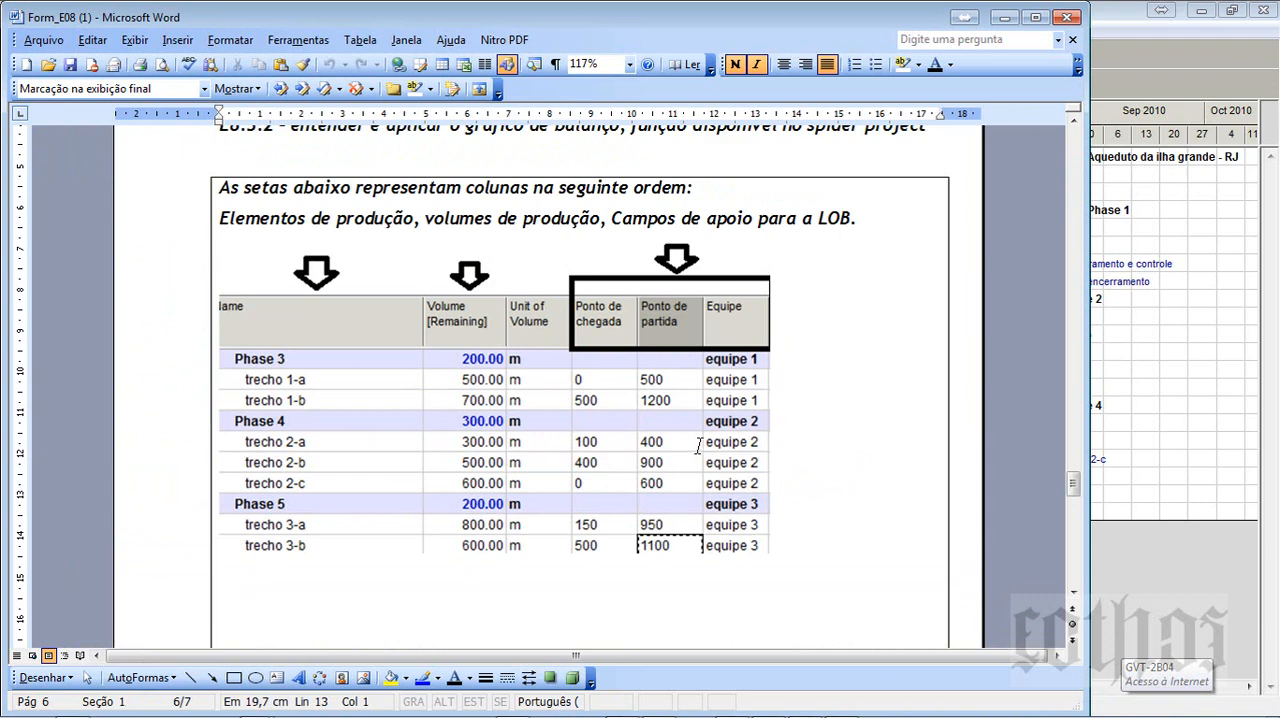
scroll(698, 446, down, 15)
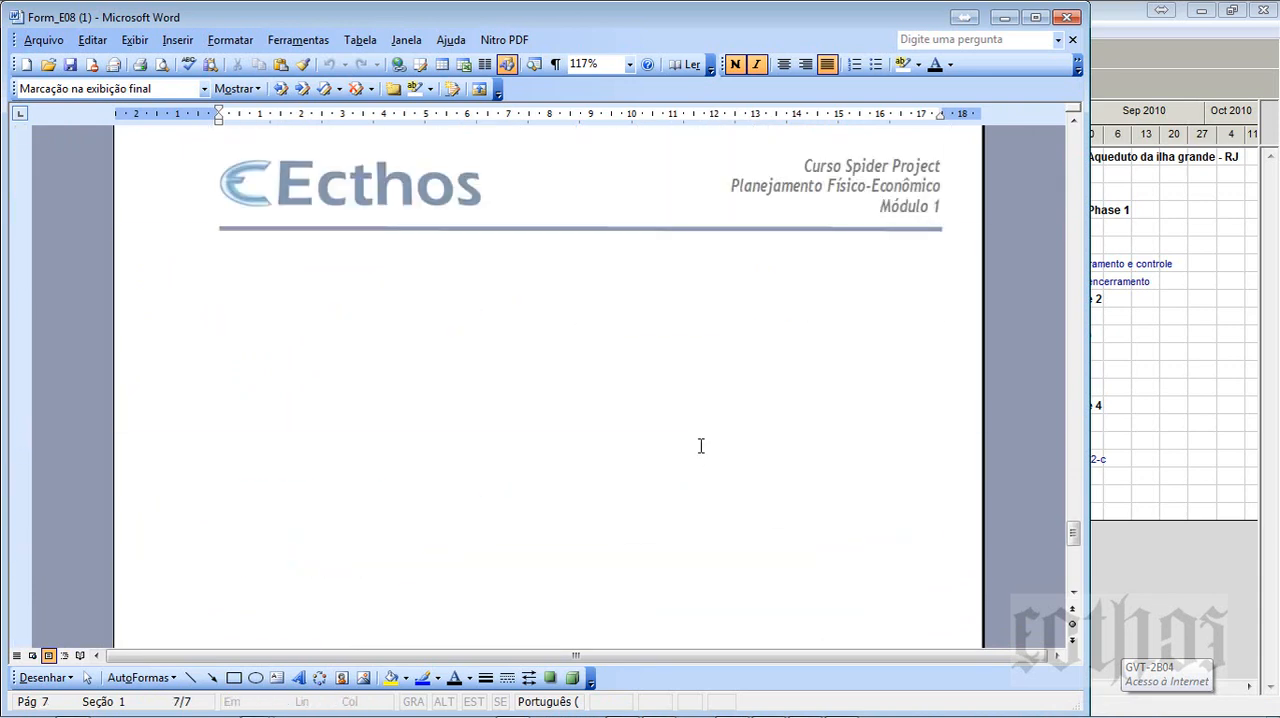
click(658, 285)
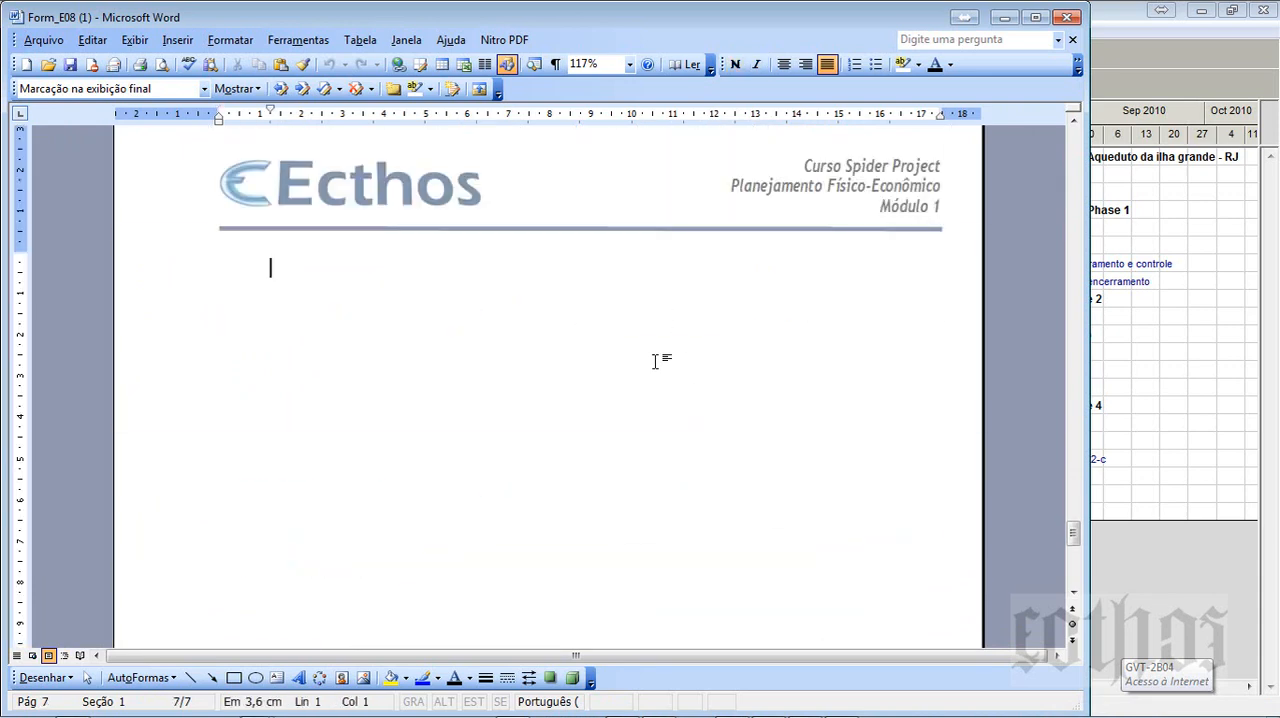
key(BackSpace)
scroll(655, 362, up, 4)
scroll(655, 362, down, 6)
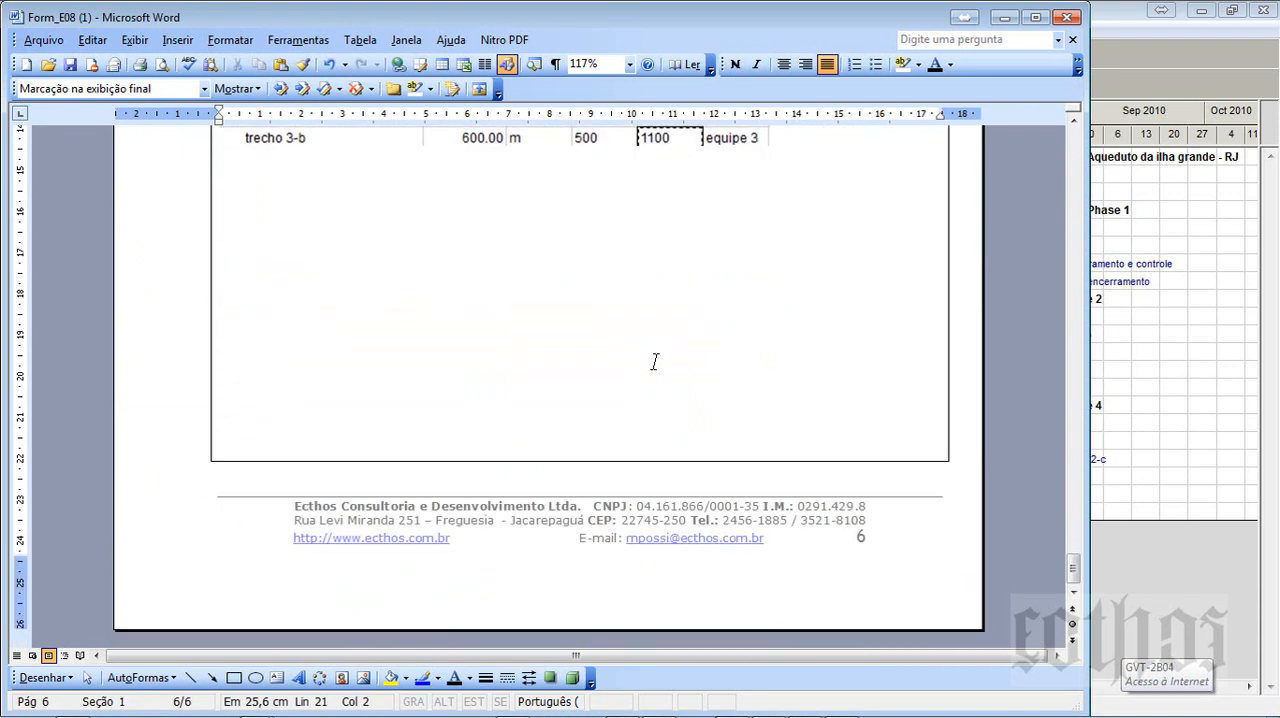
- Review the submitted answers from the E8.3.2 heading back to E8.1.1 on the first page
scroll(655, 362, up, 10)
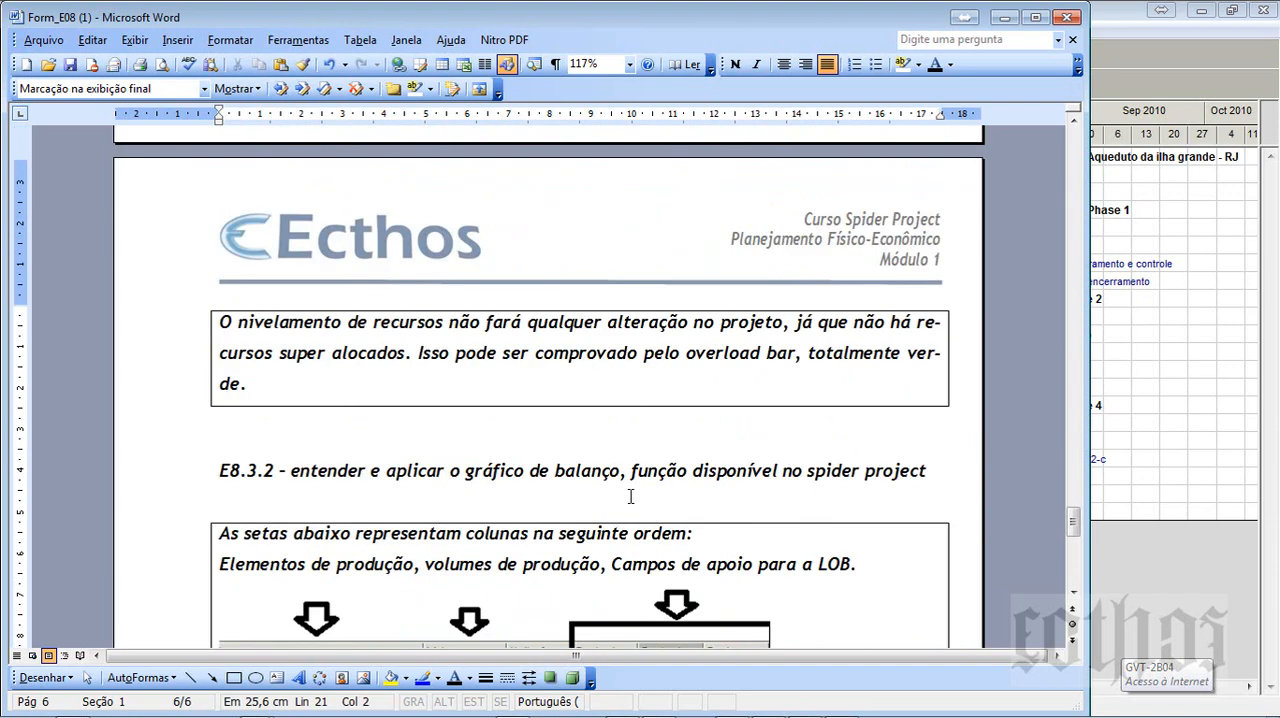
drag(960, 469, 388, 452)
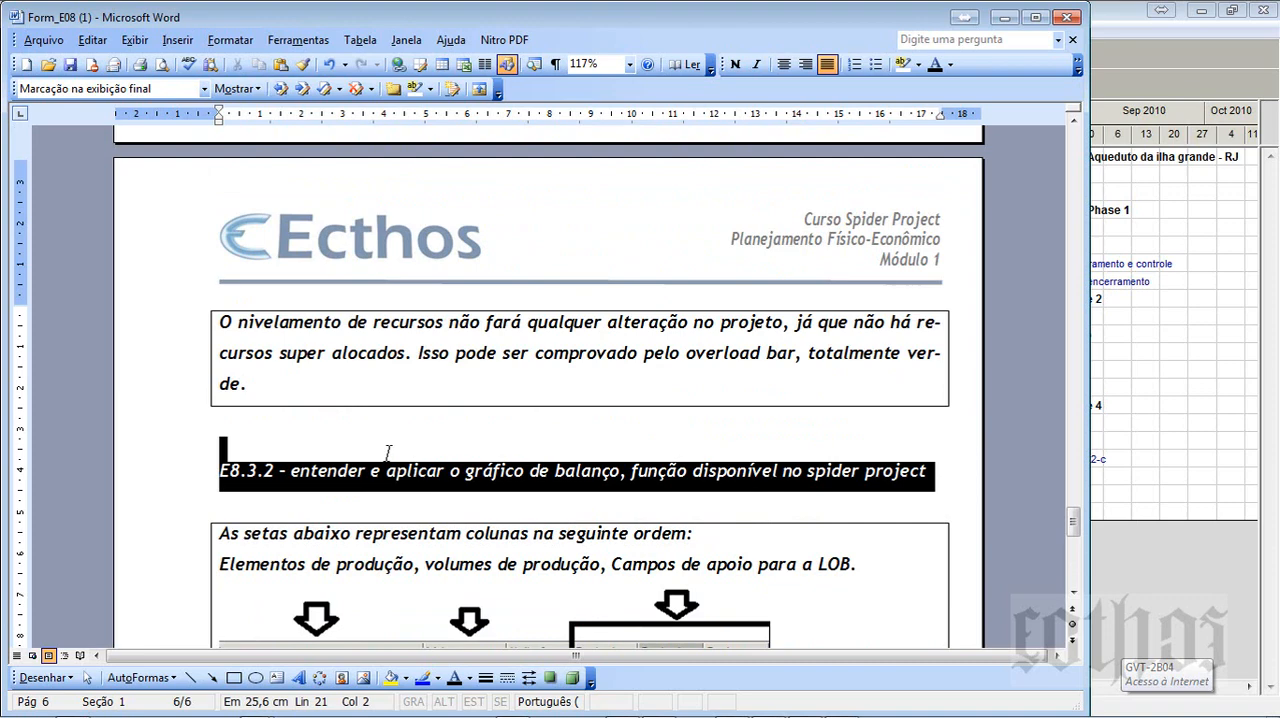
click(275, 437)
scroll(481, 457, up, 20)
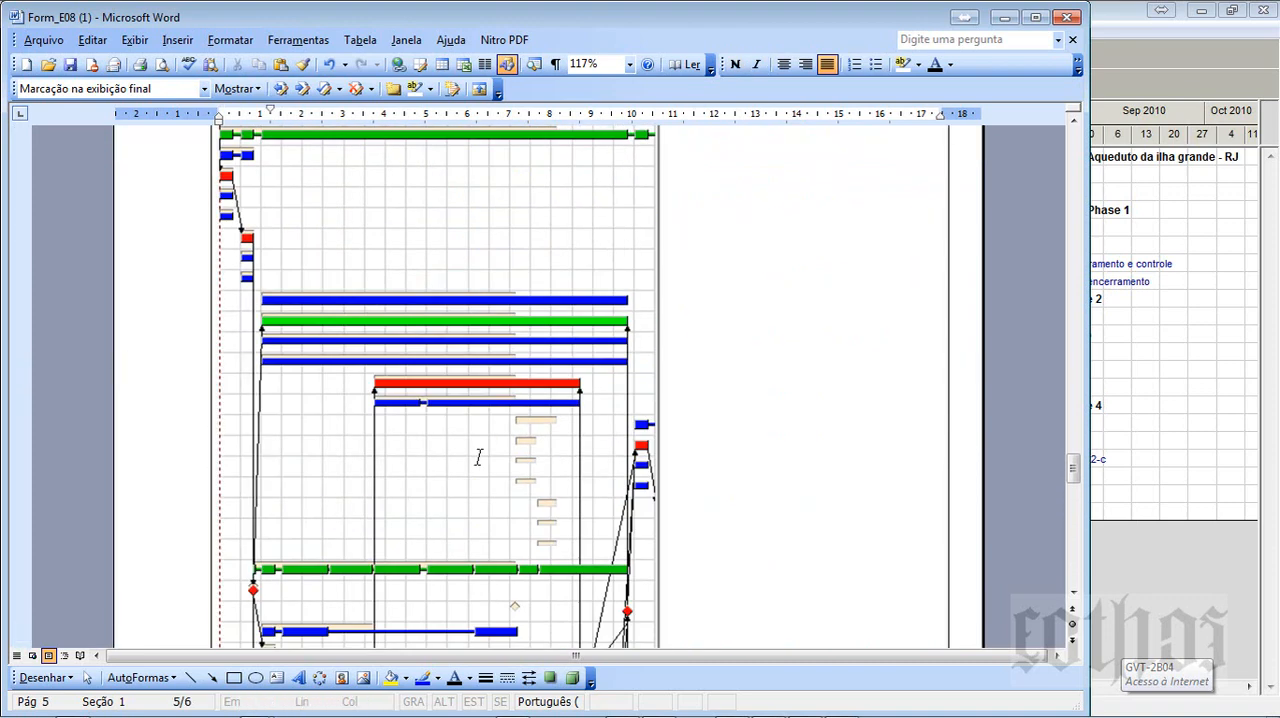
scroll(481, 457, up, 20)
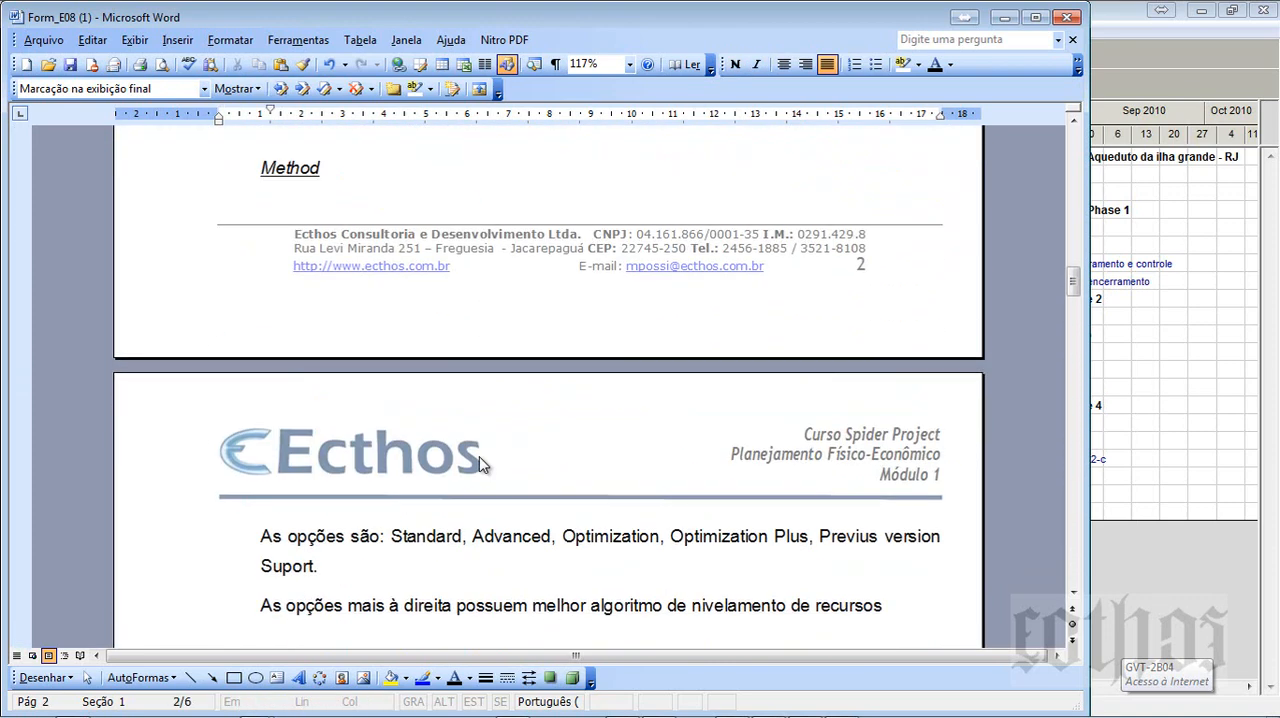
scroll(481, 460, up, 20)
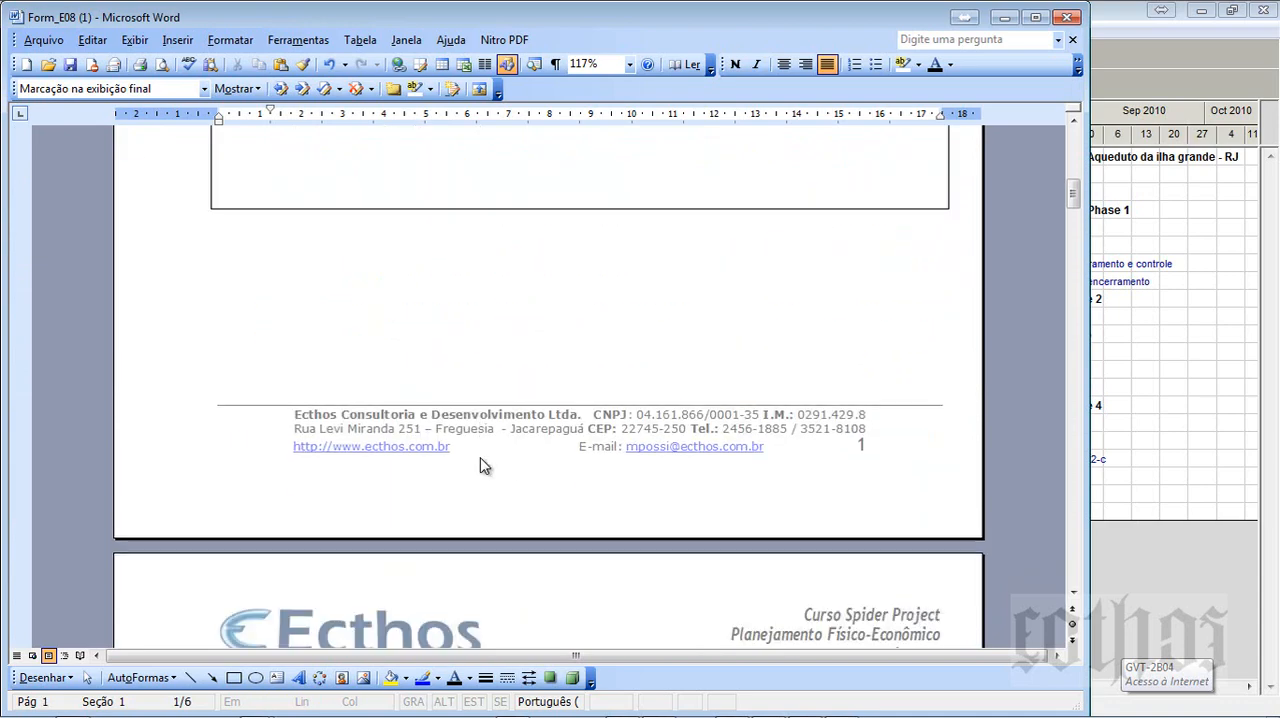
scroll(481, 457, up, 6)
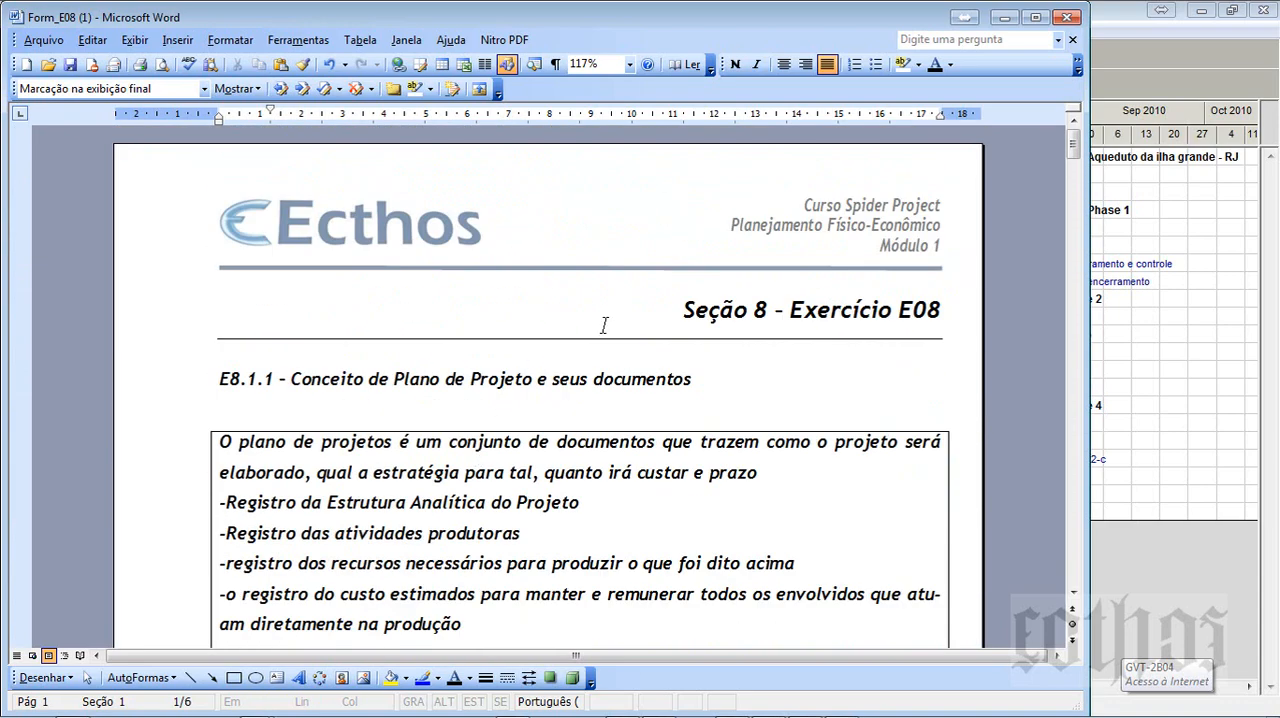